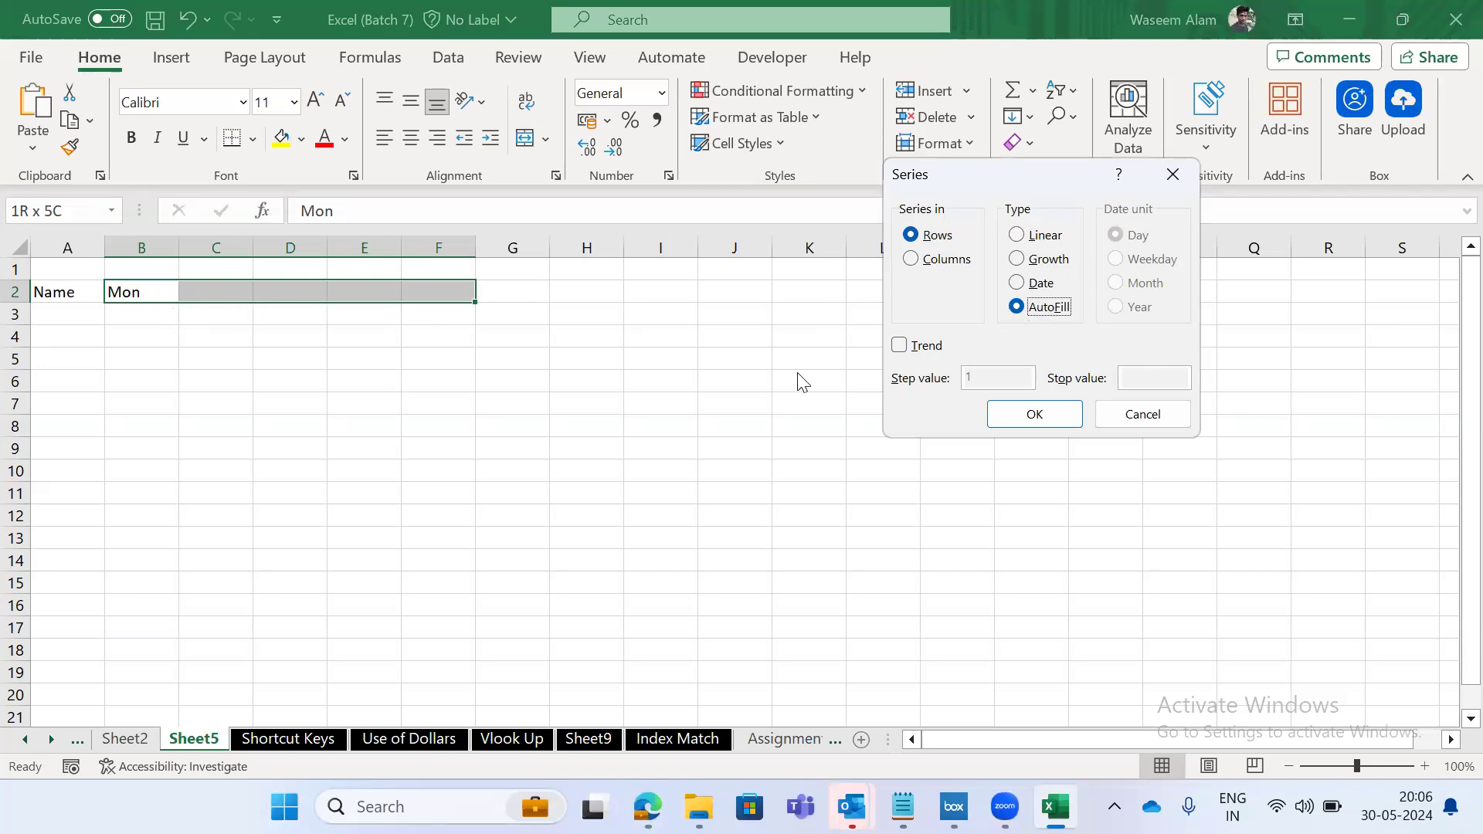
Fill the weekday series starting from Mon across B2:F2 using the AutoFill series type.
left_click(1033, 414)
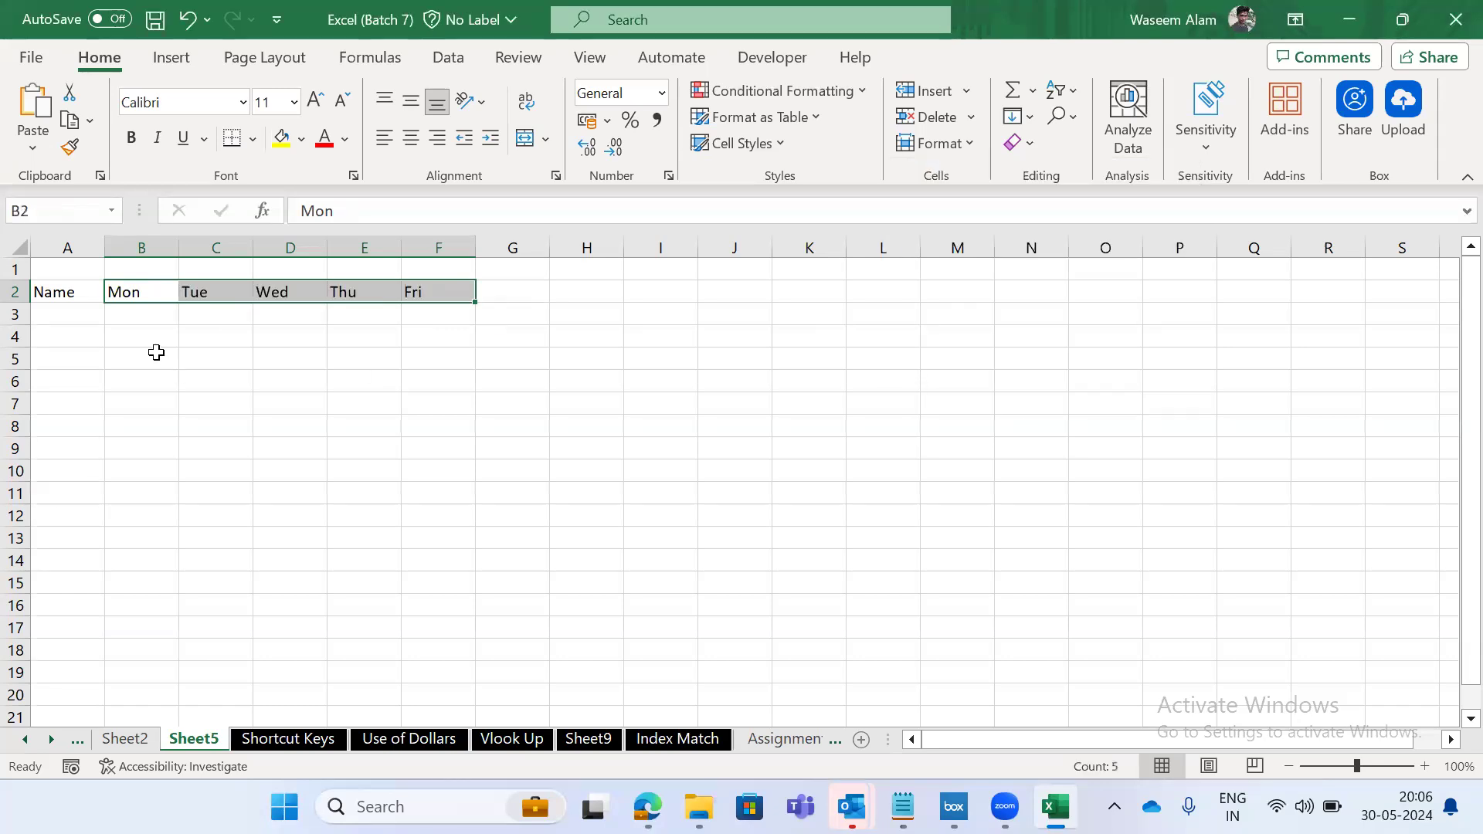
Enter A1 as the first entry under the Name header, in cell A3.
key("Left")
key("Down")
key("Up")
key("Right")
key("ctrl+Right")
key("ctrl+Left")
key("Right")
key("Right")
key("ctrl+Left")
key("Down")
type("A1")
key("ctrl+Return")
Fill the name series from A3 down to A9 using the AutoFill series type.
key("shift+Down")
key("shift+Down")
key("shift+Down")
key("shift+Down")
key("shift+Down")
key("shift+Down")
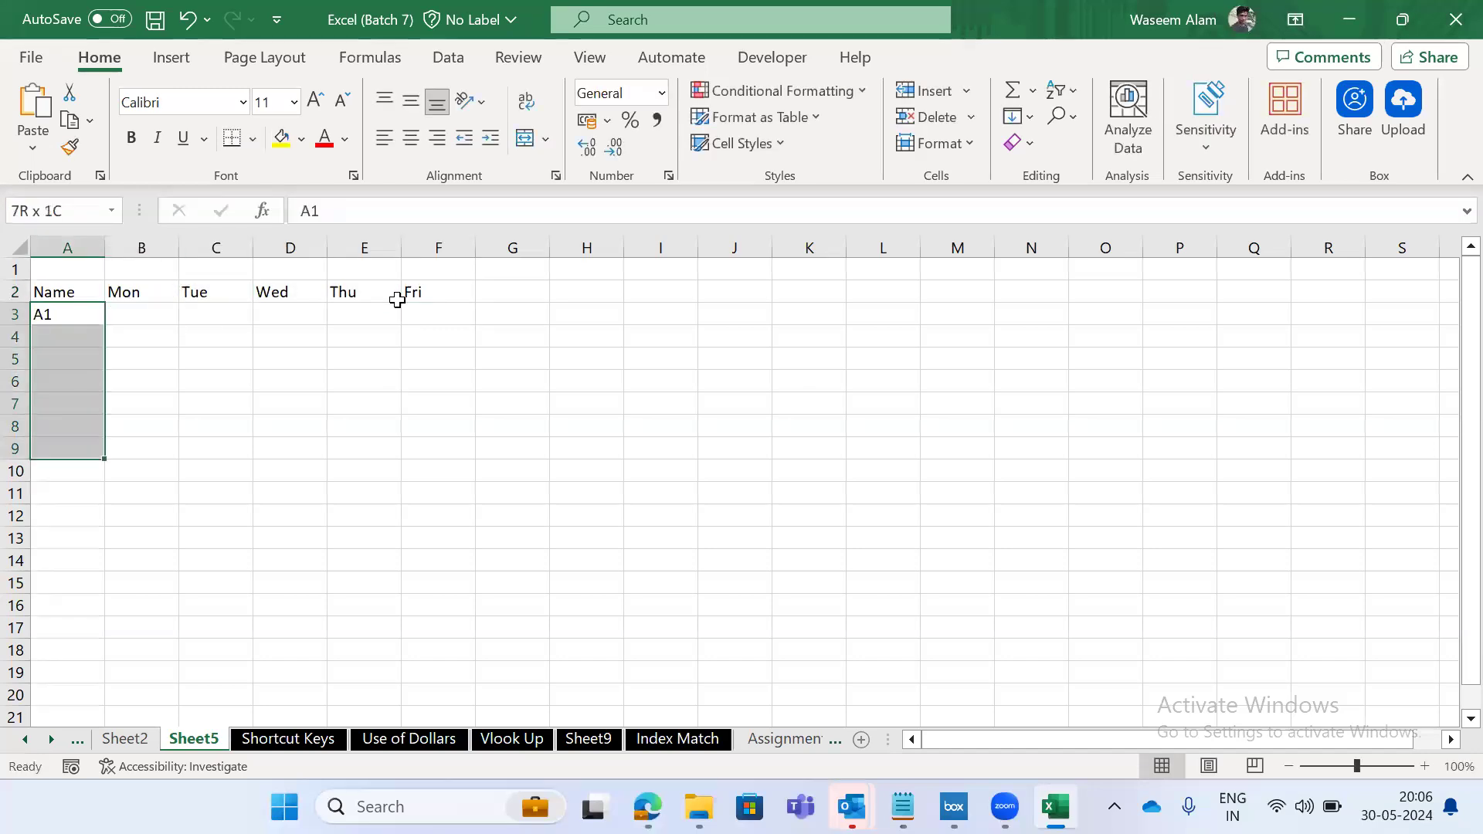
key("alt")
key("h")
key("f")
key("i")
key("s")
key("alt+f")
key("Return")
key("Right")
key("Left")
key("ctrl+shift+Down")
key("Up")
key("Down")
key("ctrl+shift+Down")
key("Right")
type("=ran")
key("Escape")
key("Escape")
key("Left")
Center-align the names in A3:A9.
key("ctrl+shift+Down")
key("alt+h")
key("a")
key("c")
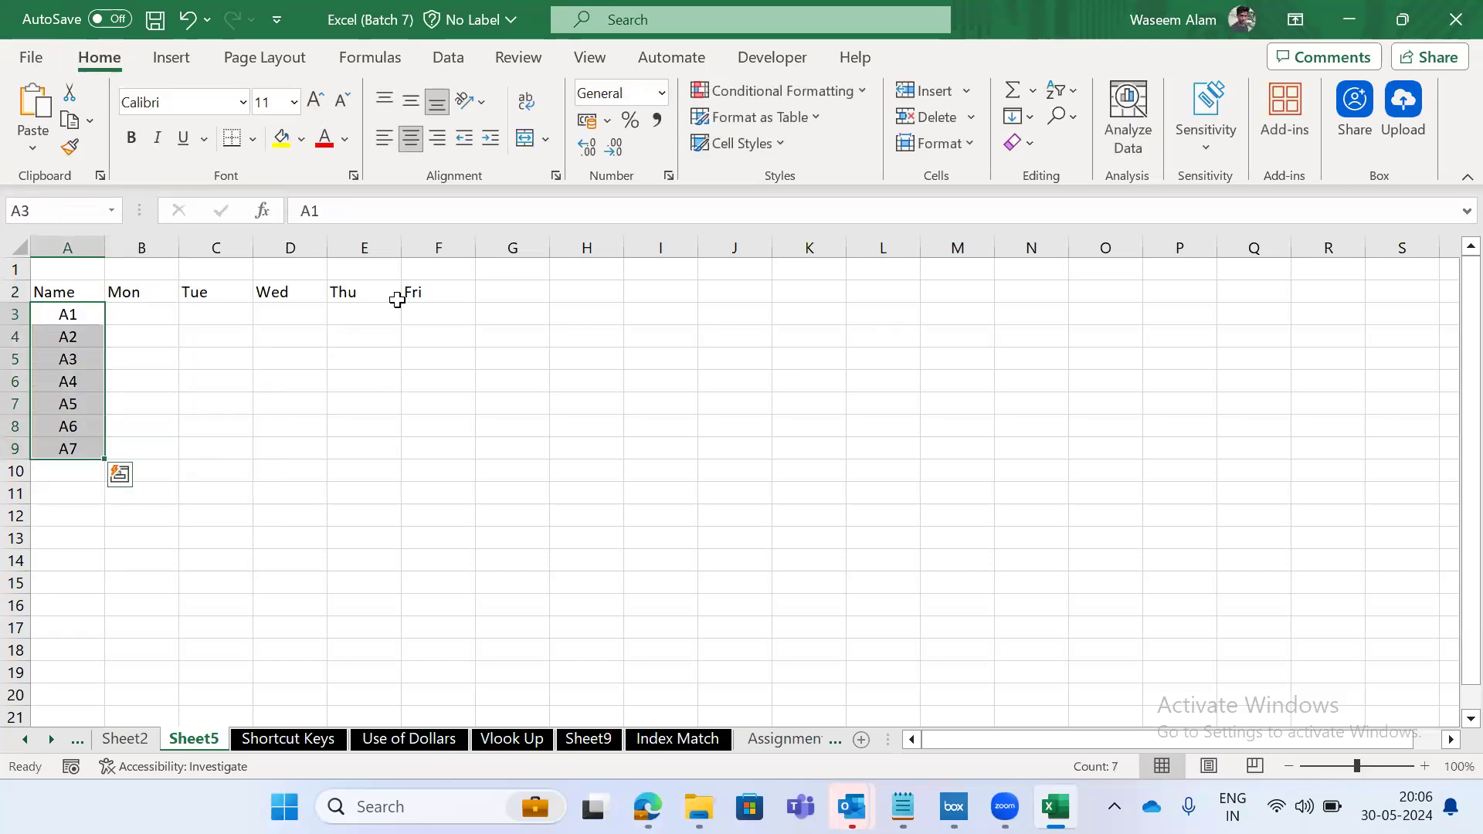
Enter the formula =RANDBETWEEN(10,100) in cell B3, under Mon.
key("Right")
type("=ran")
key("Down")
key("Down")
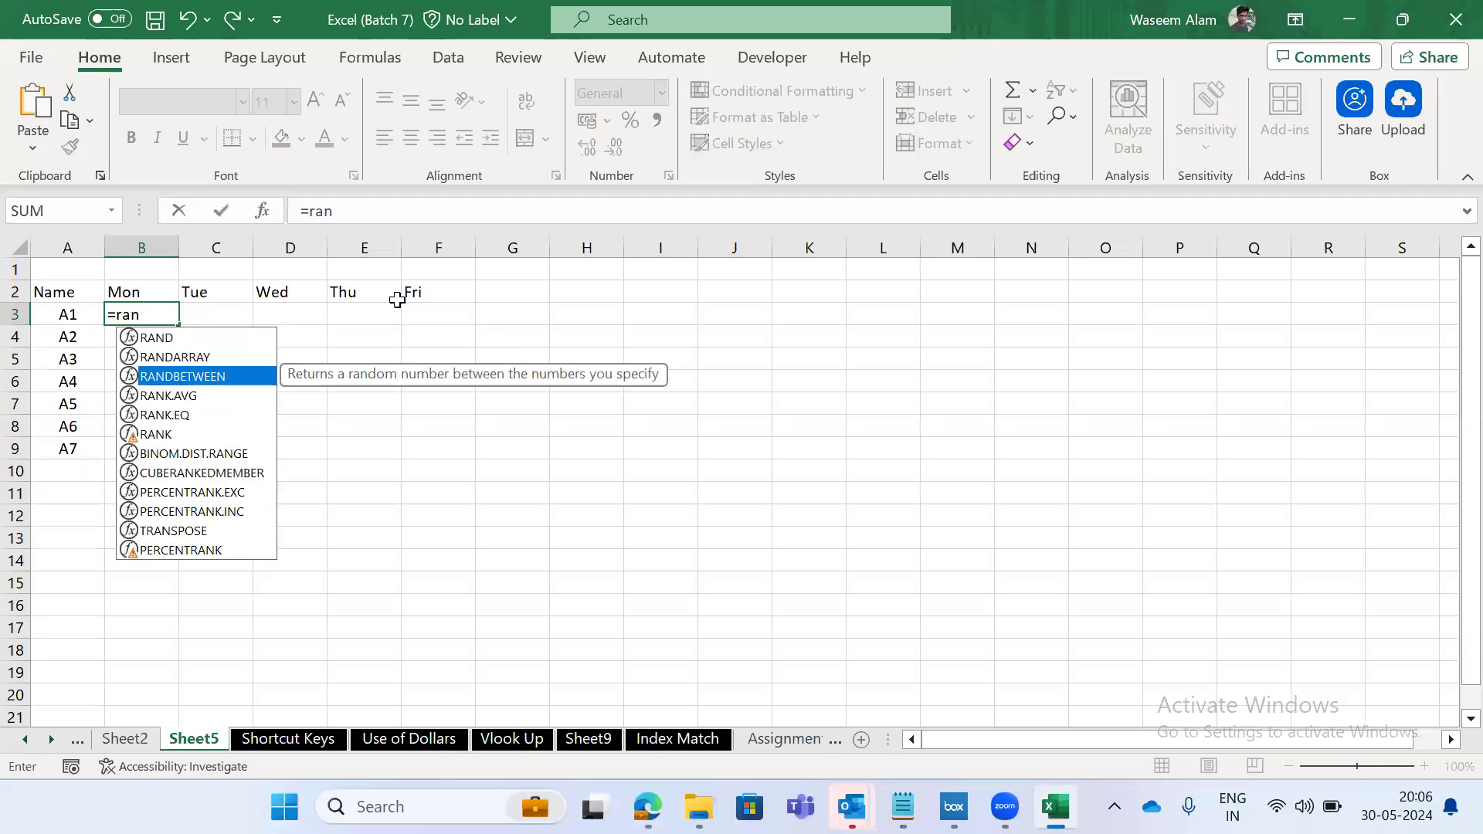
key("Tab")
type("10,100)")
key("Return")
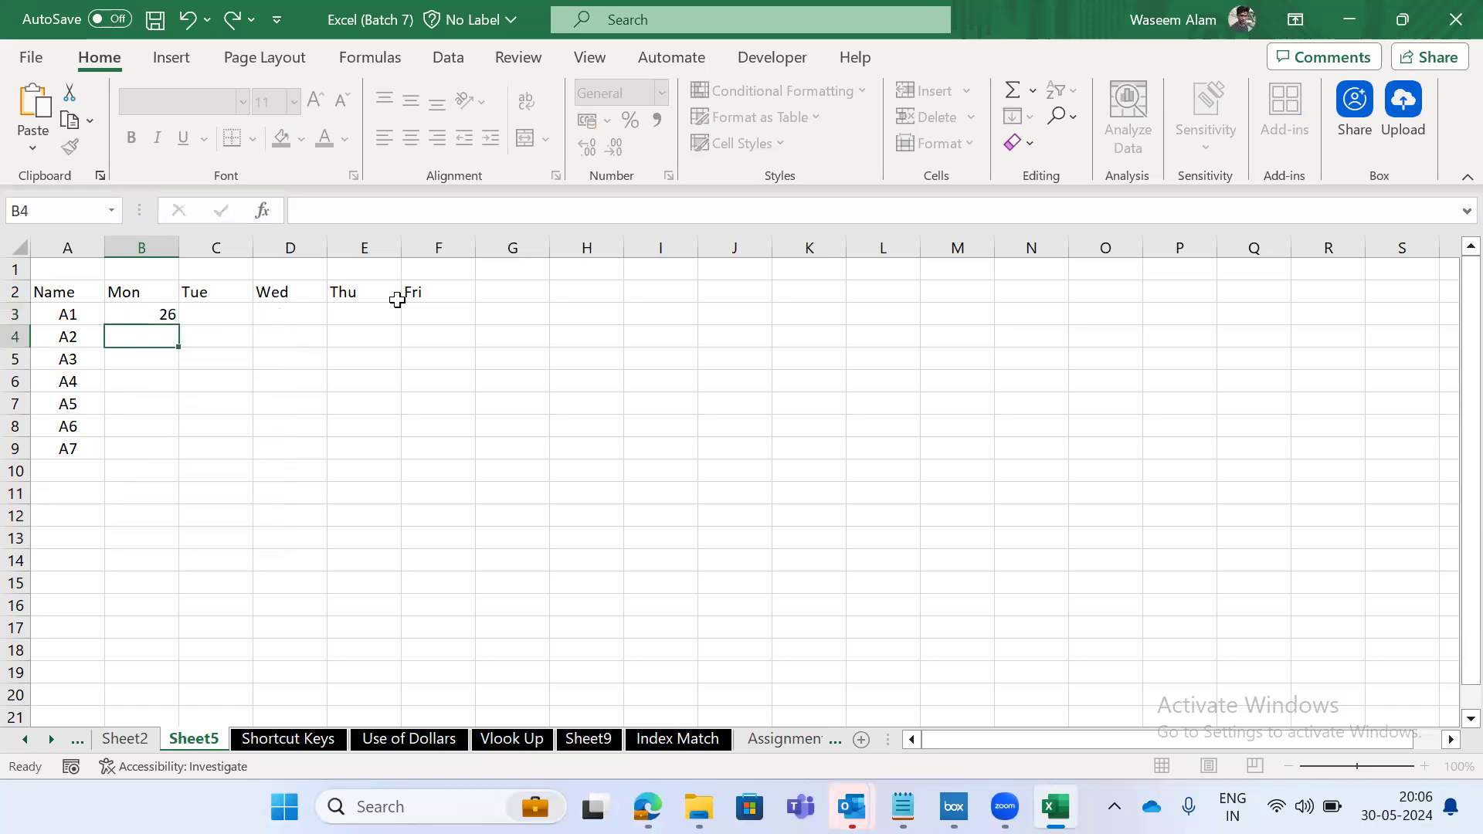
Fill the random number formula from B3 across to F3.
key("Up")
key("shift+Right")
key("shift+Right")
key("shift+Right")
key("shift+Right")
key("ctrl+r")
Fill the random number formulas of row 3 down through row 9 in columns B to F.
key("Left")
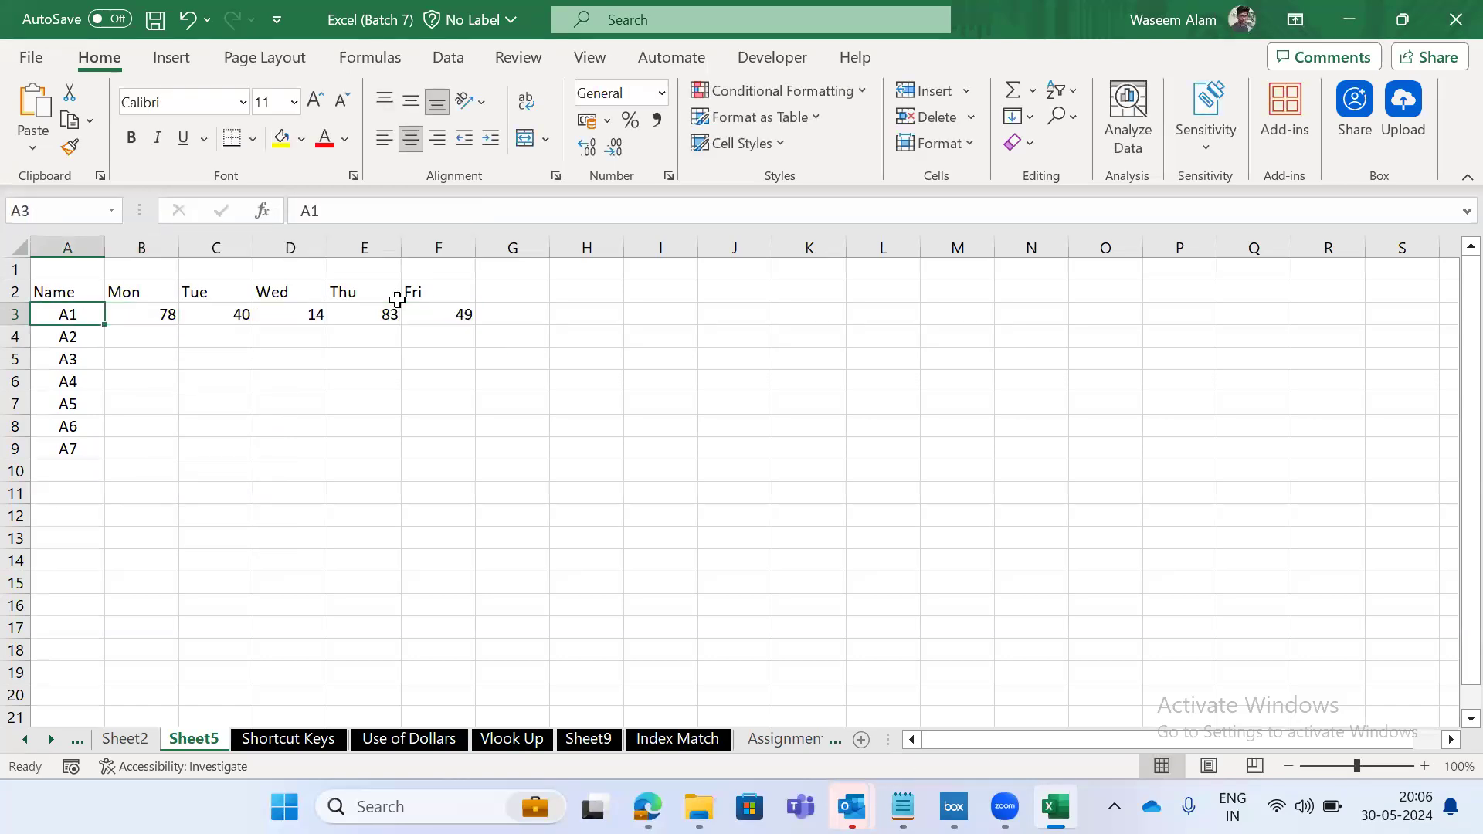
key("ctrl+Down")
key("Right")
key("ctrl+shift+Up")
key("ctrl+shift+Up")
key("shift+Down")
key("shift+Right")
key("shift+Right")
key("shift+Right")
key("shift+Right")
key("ctrl+d")
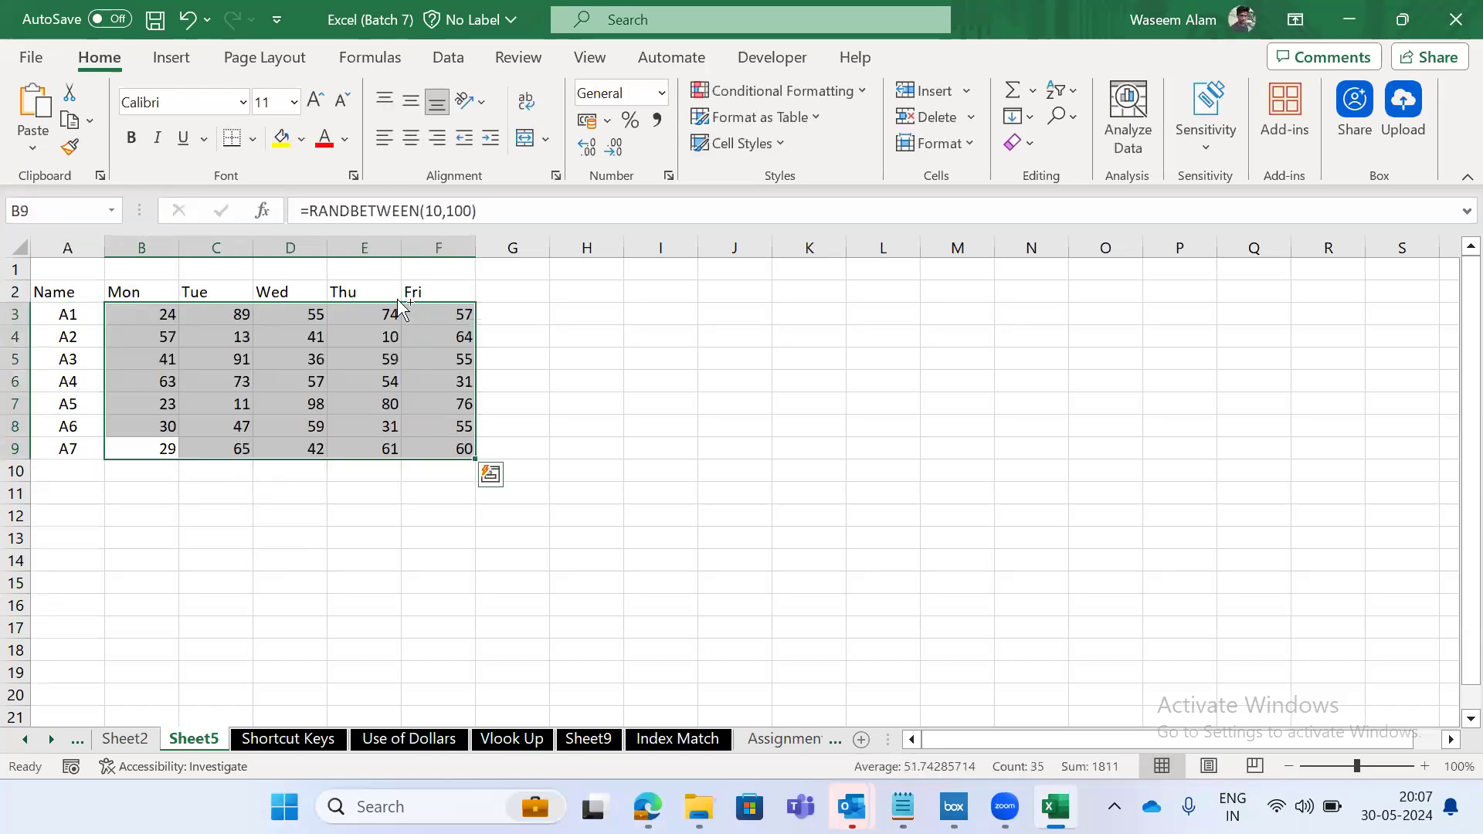
Replace the random number formulas in B3:F9 with their static values using Paste Special.
key("ctrl+c")
key("ctrl+alt+v")
key("v")
key("Return")
key("Escape")
Center-align the numbers in B3:F9.
key("Left")
key("ctrl+Up")
key("Right")
key("Down")
key("ctrl+shift+Down")
key("ctrl+shift+Right")
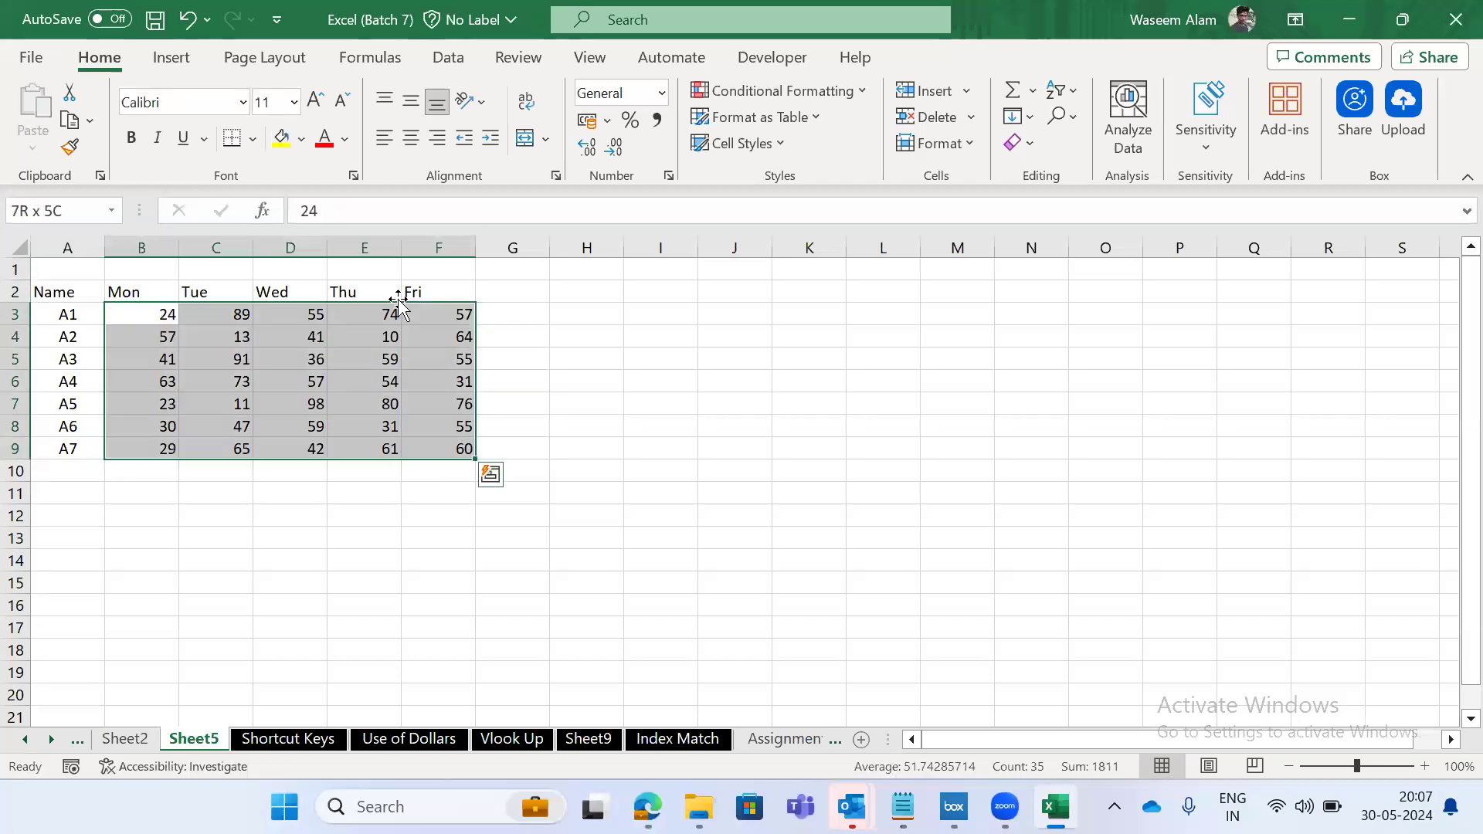
key("alt+h")
key("a")
key("c")
key("Left")
key("Up")
key("ctrl+a")
key("Right")
key("Down")
key("Left")
key("Right")
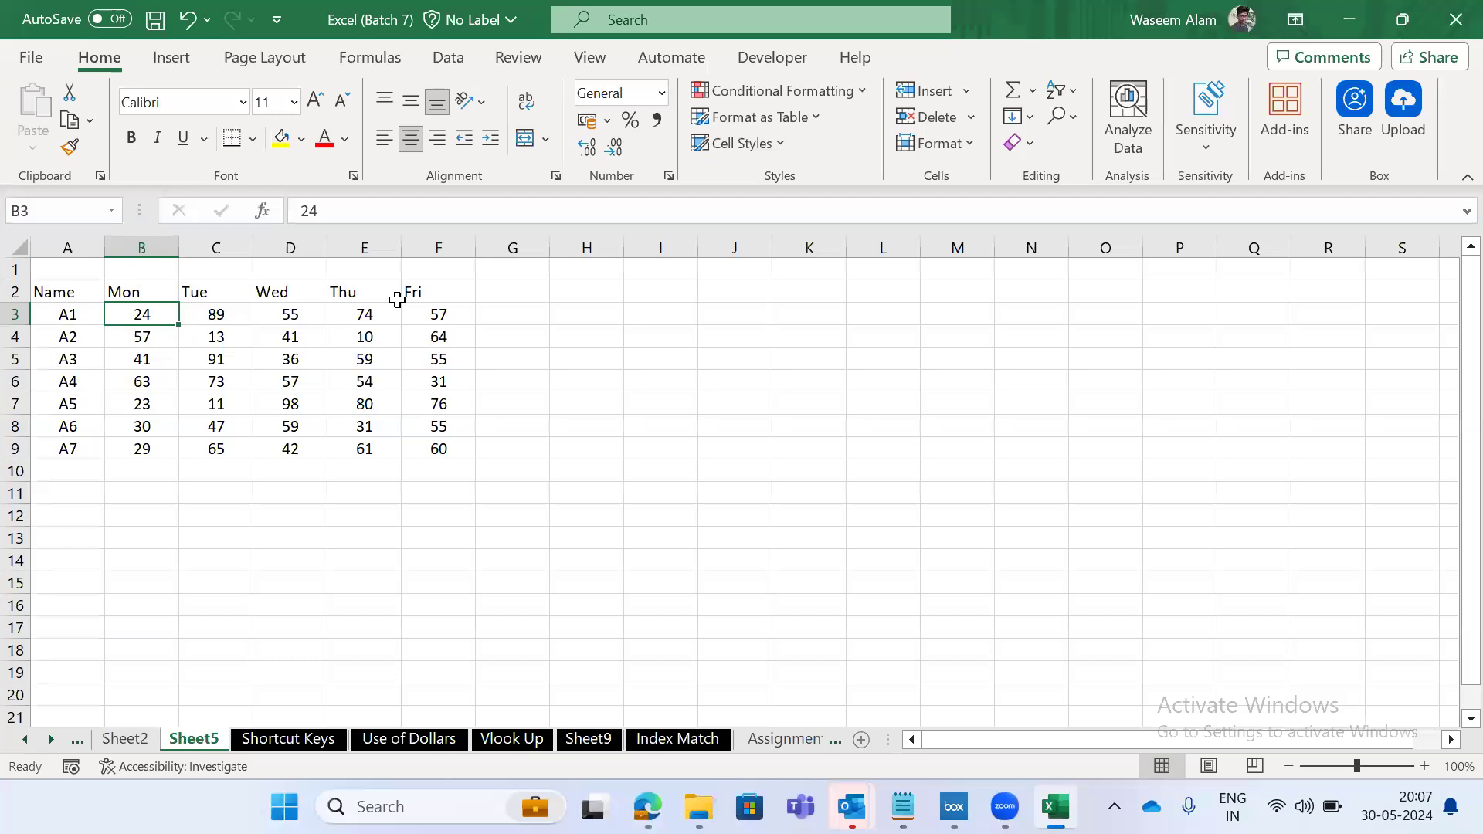
key("Right")
key("Right")
key("Left")
key("Left")
key("Up")
key("Right")
key("Down")
key("Left")
key("Left")
key("Right")
key("Right")
key("Right")
key("Right")
key("Left")
key("Left")
key("Left")
key("Left")
key("Up")
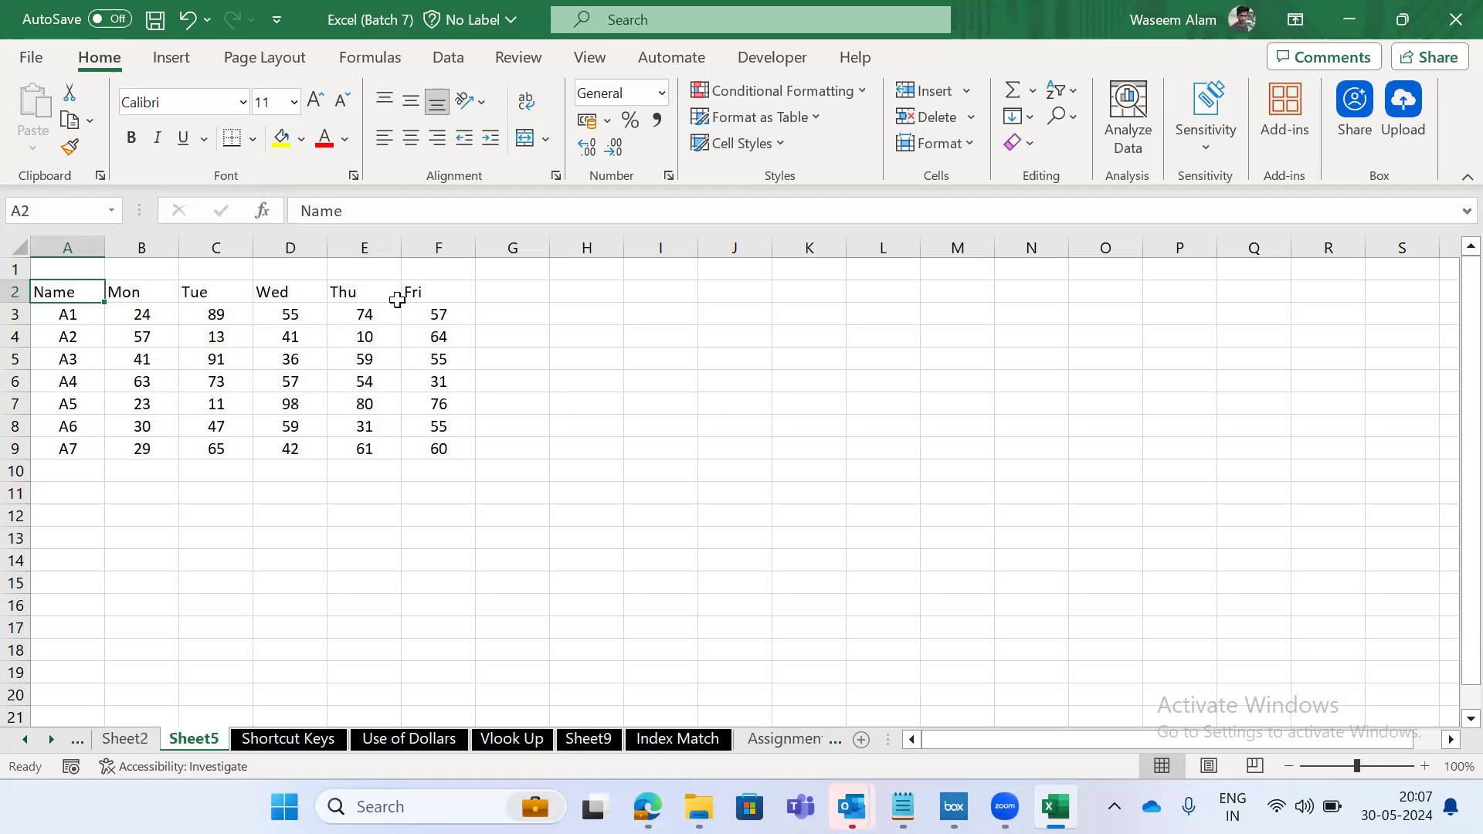
key("Right")
key("Left")
Extend a selection from the Name header over the header row and down the whole table, and release it.
key("ctrl+shift+Right")
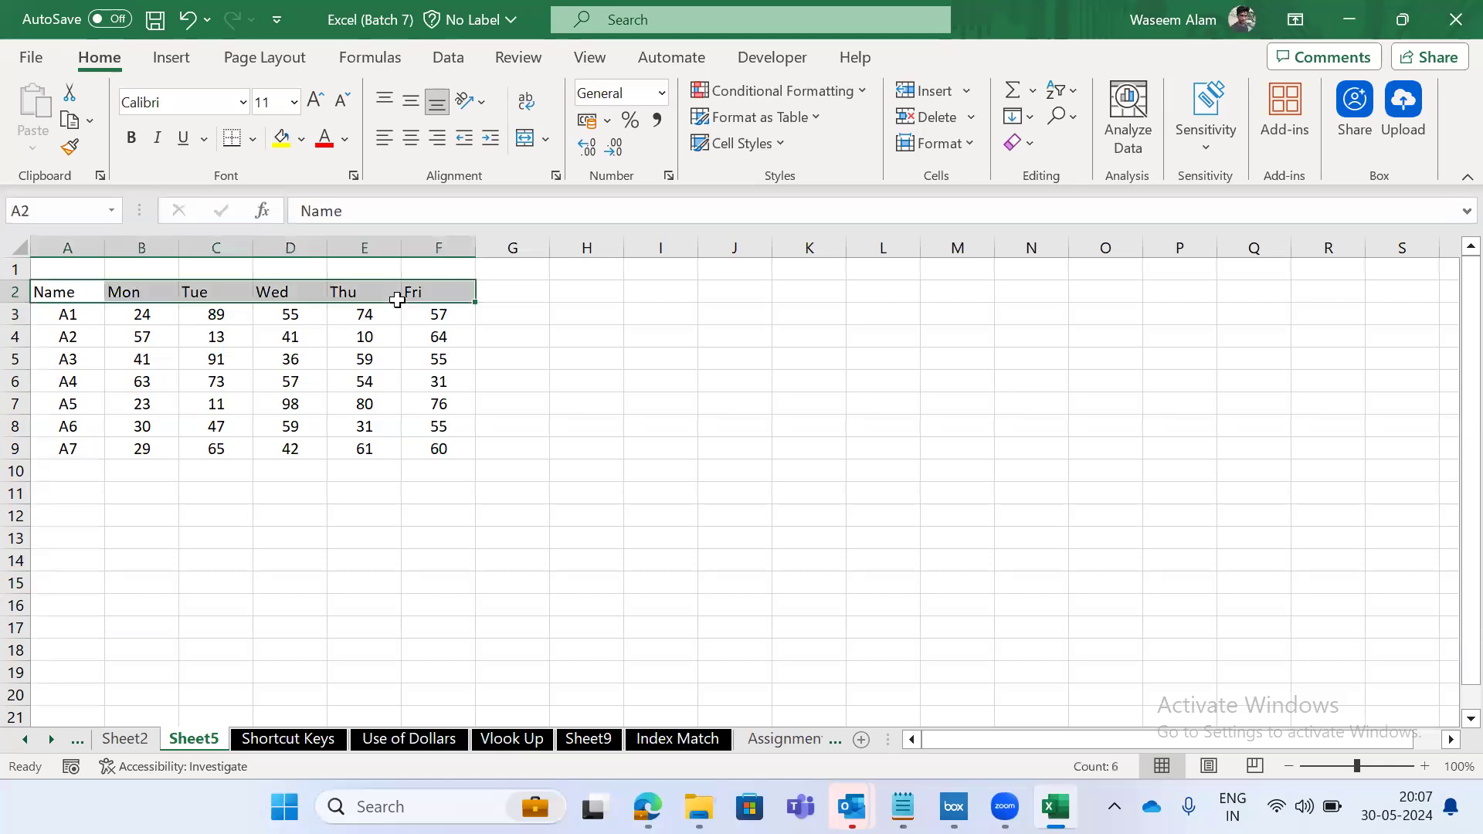
key("ctrl+shift+Down")
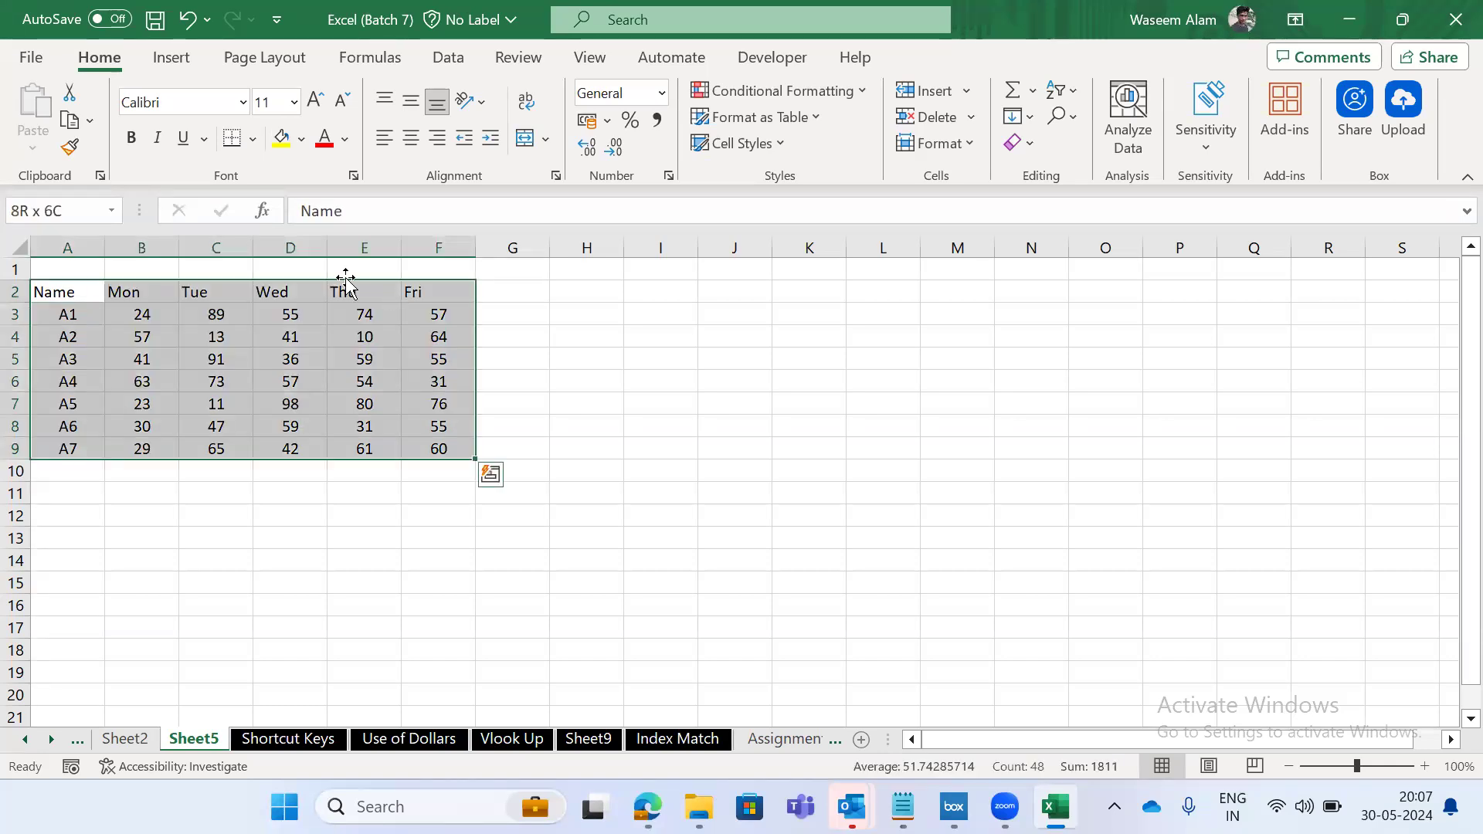
key("Left")
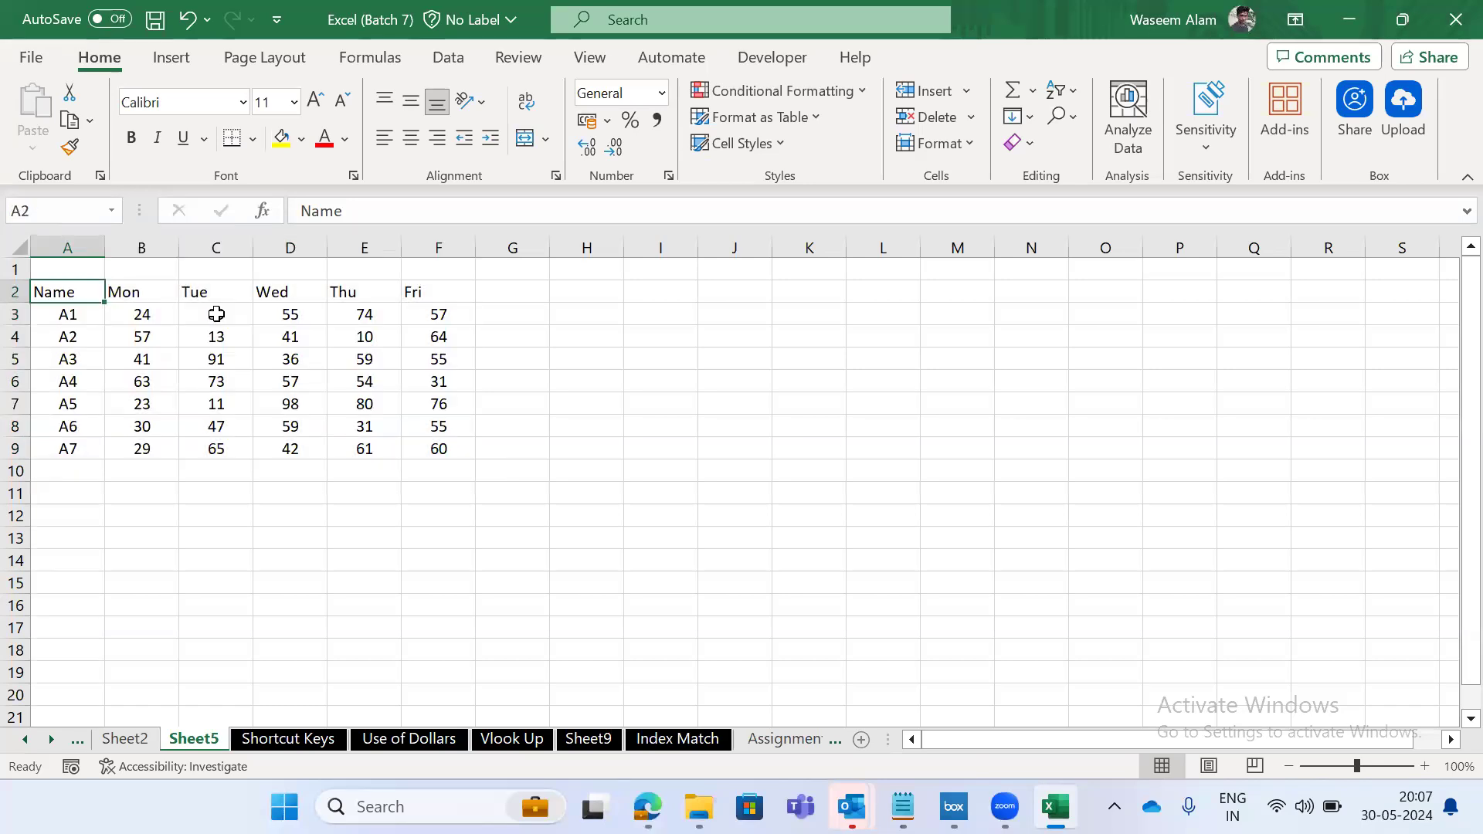
Select the table range A2:F9, extending the selection from the header row down to the last row.
key("shift+Right")
key("shift+Right")
key("shift+Right")
key("shift+Right")
key("shift+Right")
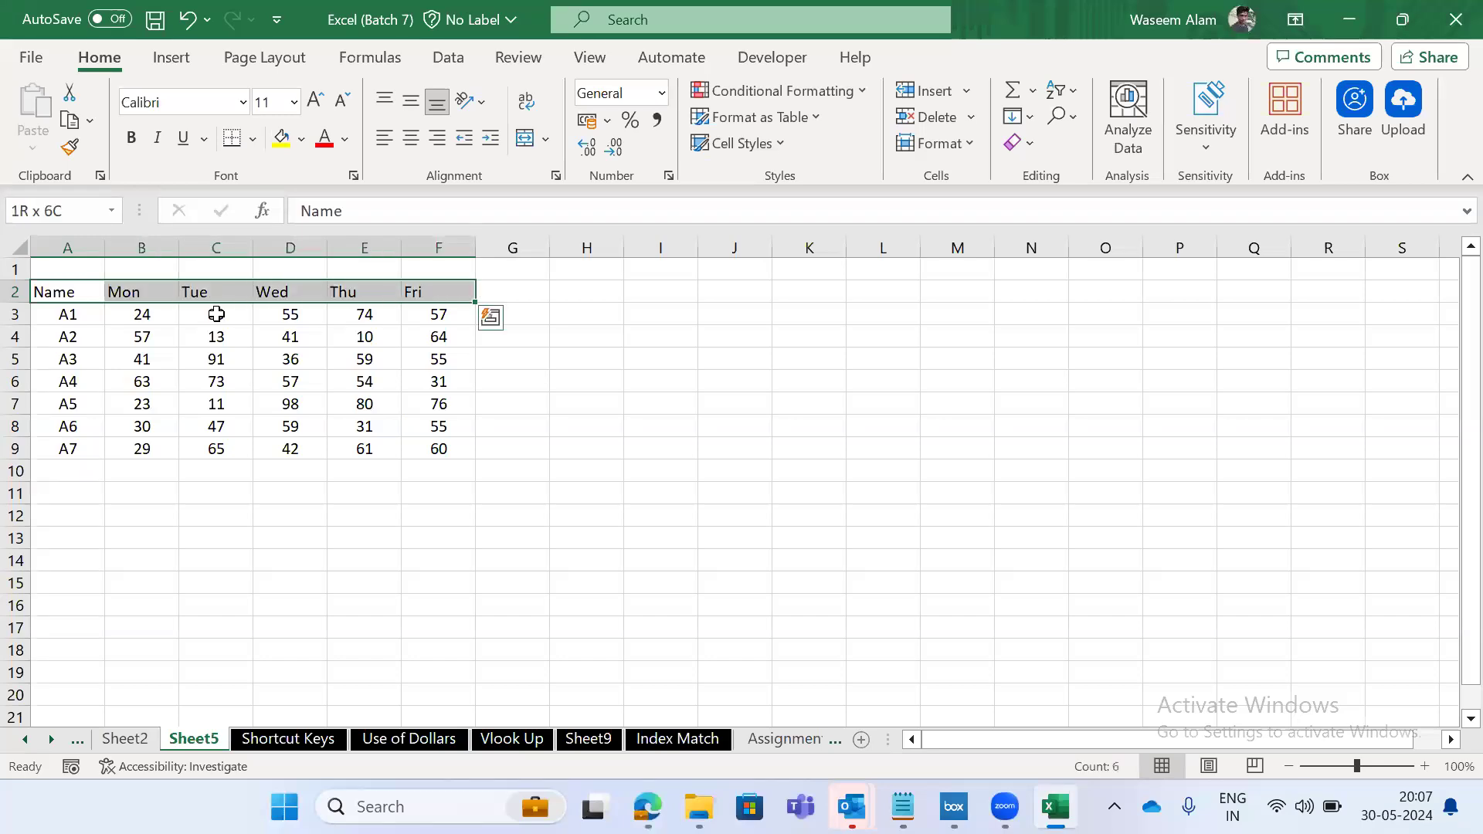
key("ctrl+q")
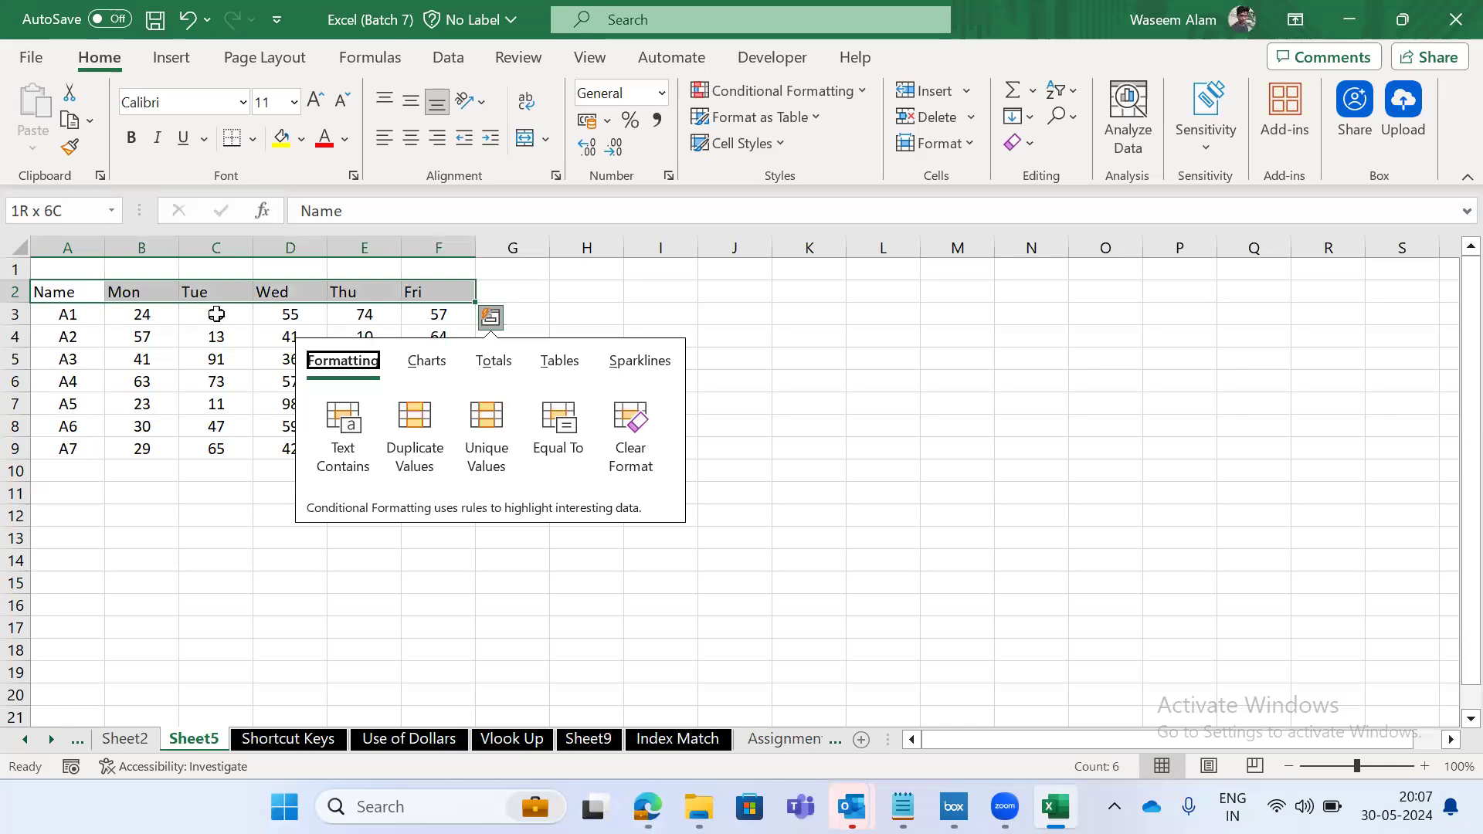
key("Escape")
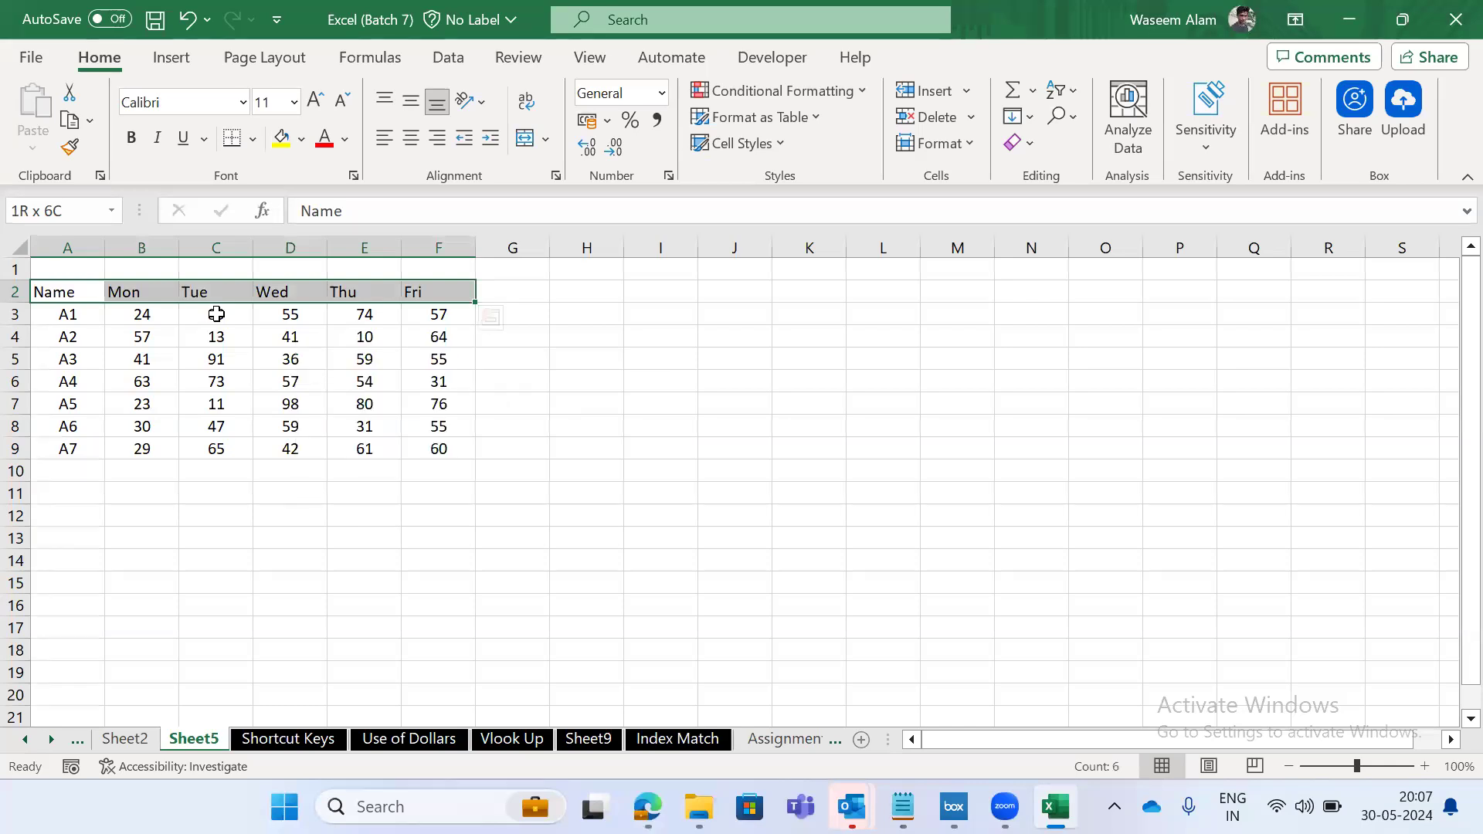
key("ctrl+shift+Down")
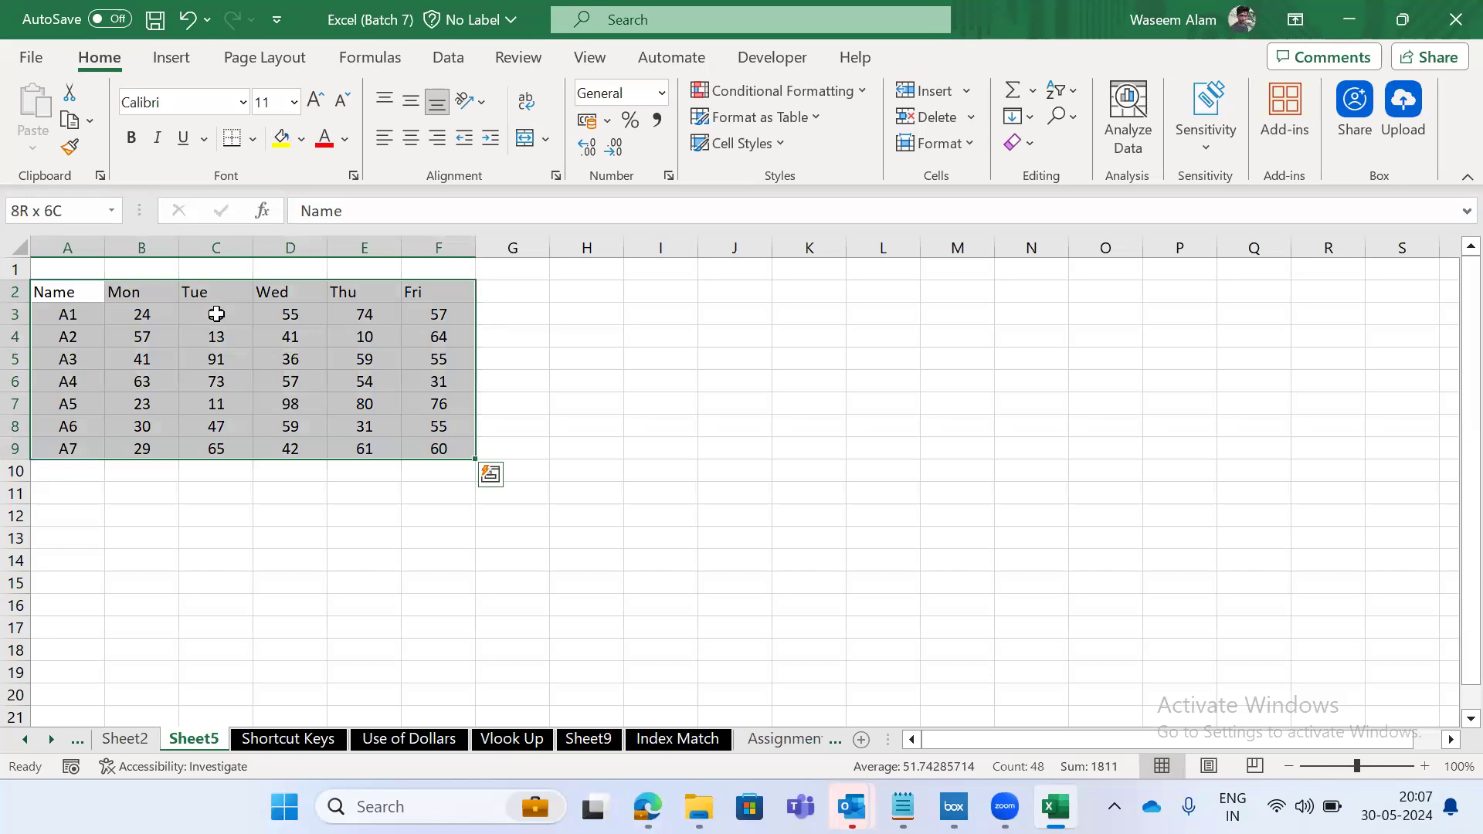
Center the contents of the selected table A2:F9 and undo that alignment change.
left_click(411, 144)
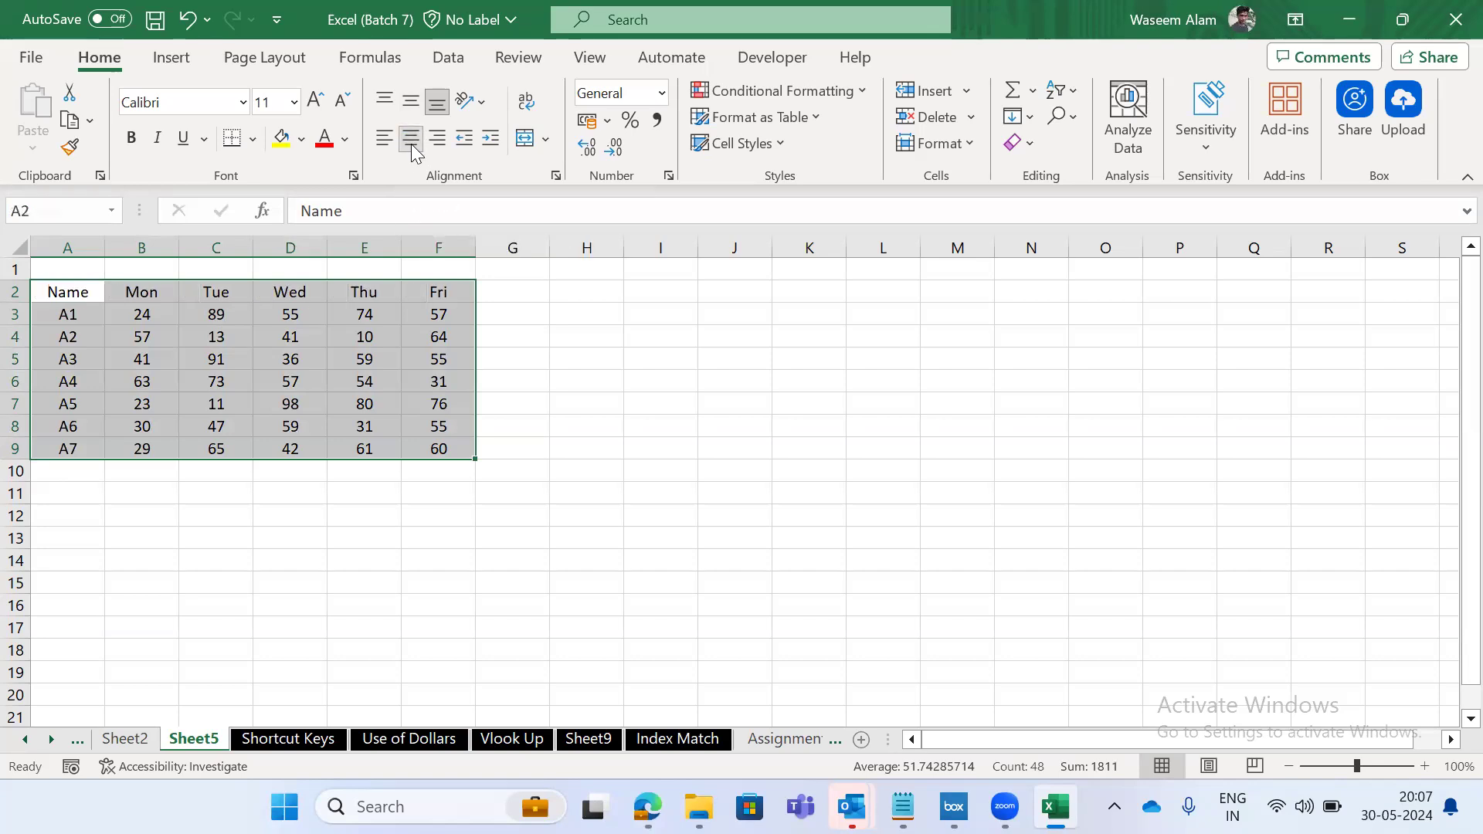
key("ctrl+z")
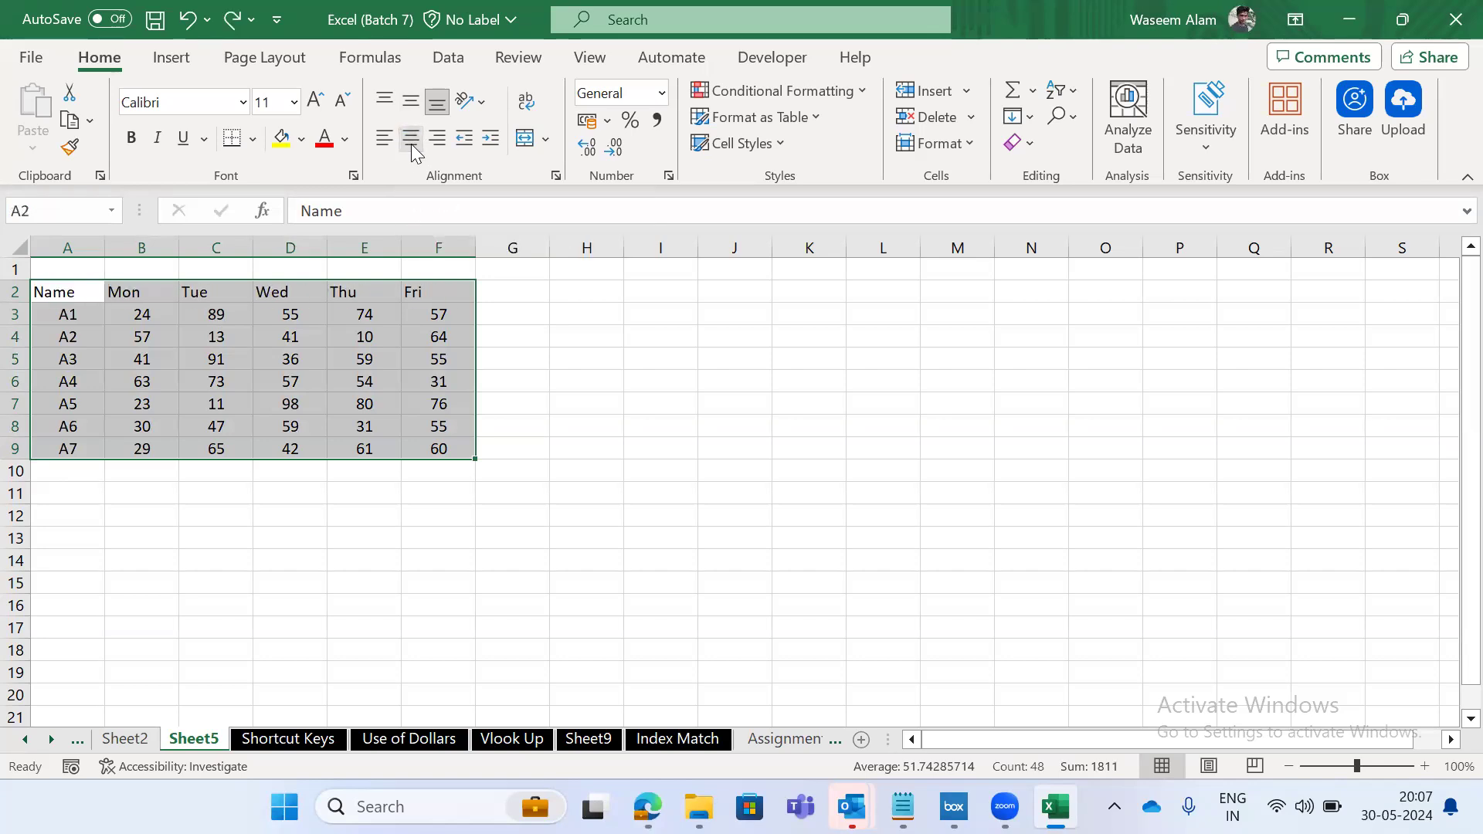
key("alt")
key("Escape")
key("Escape")
Center-align the contents of the whole table A2:F9, including its headers.
key("alt")
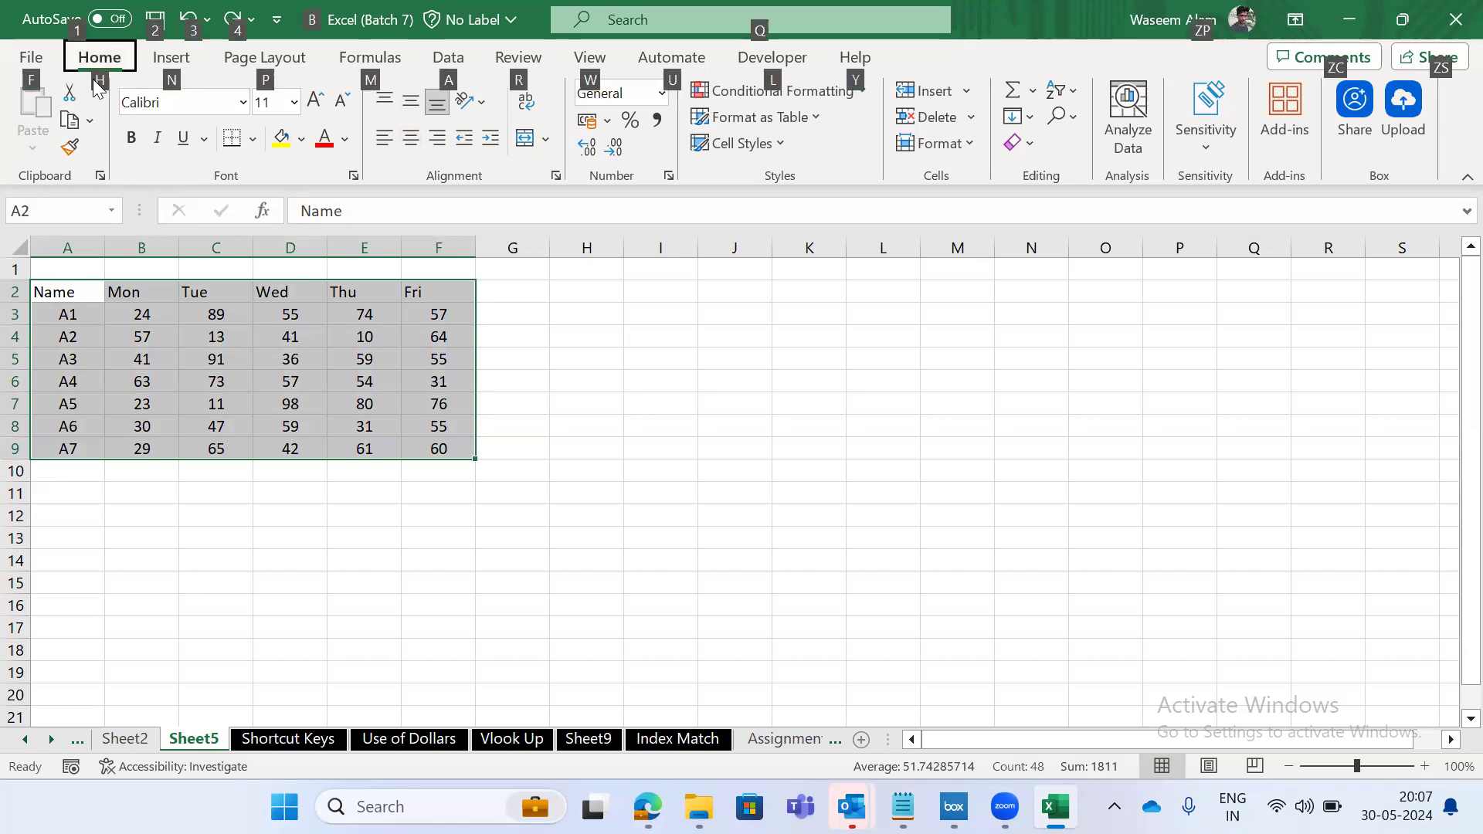
key("h")
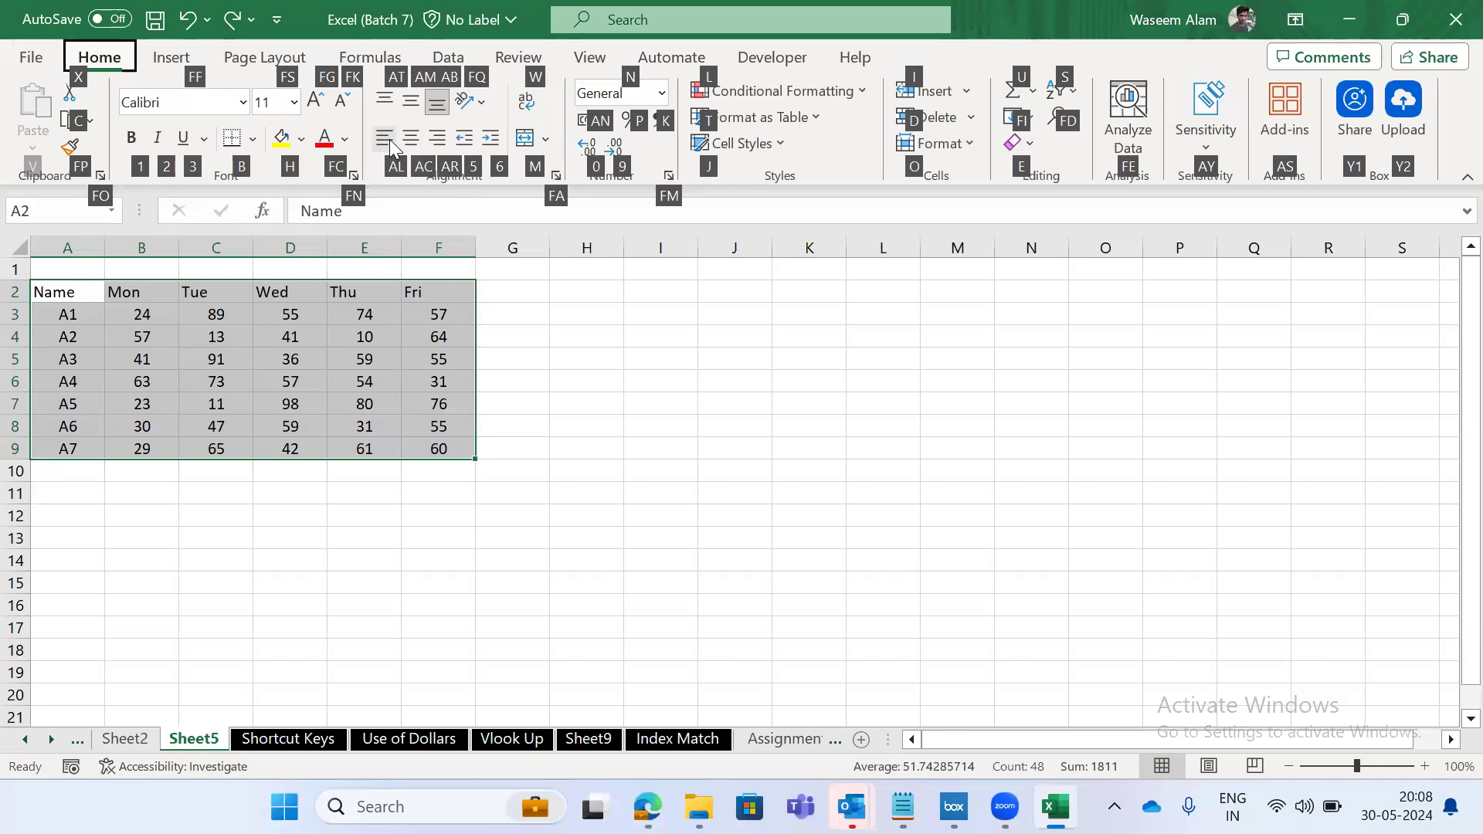
key("a")
key("c")
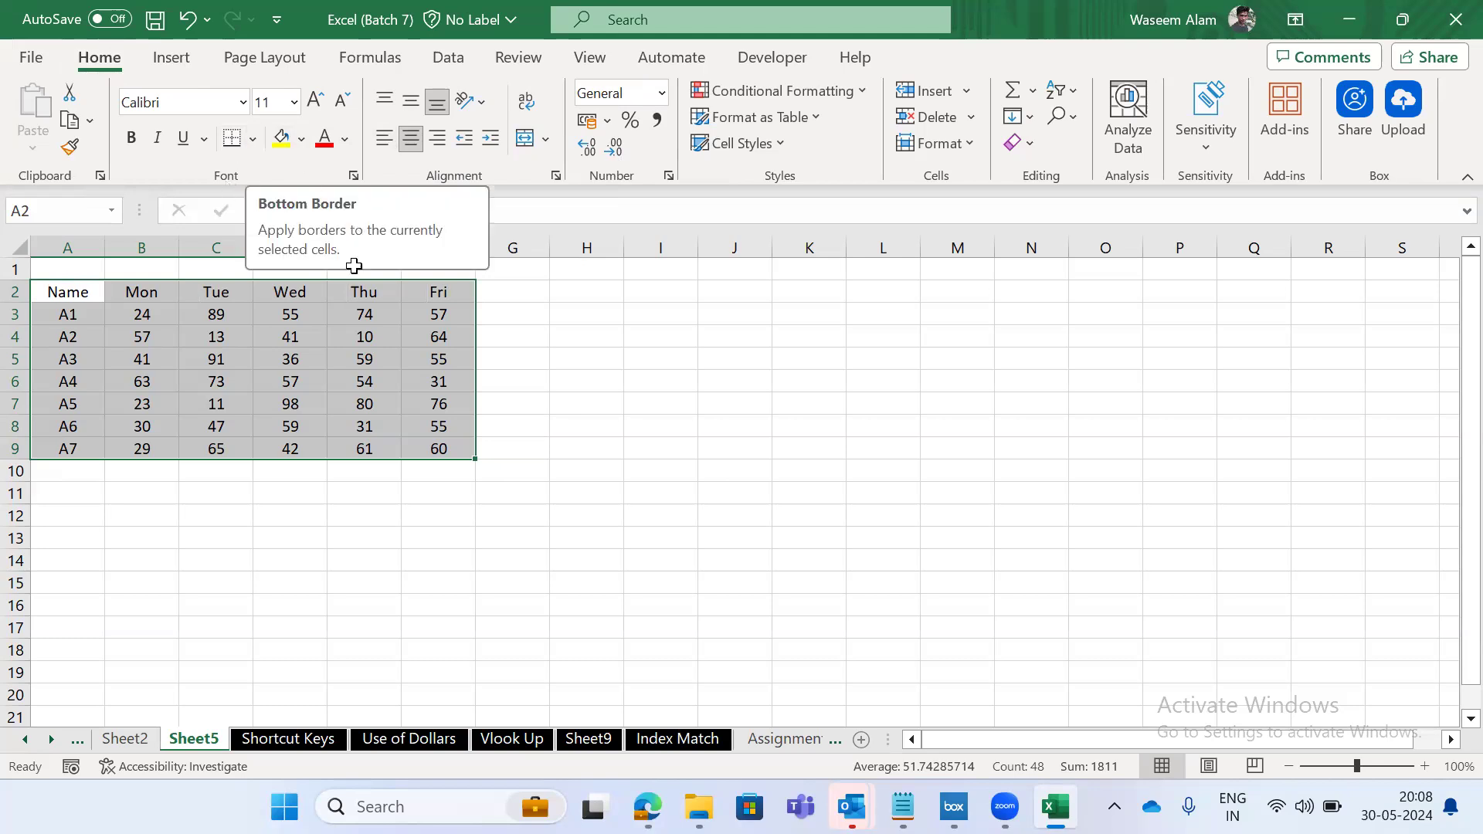
Apply All Borders to the table range A2:F9.
key("alt")
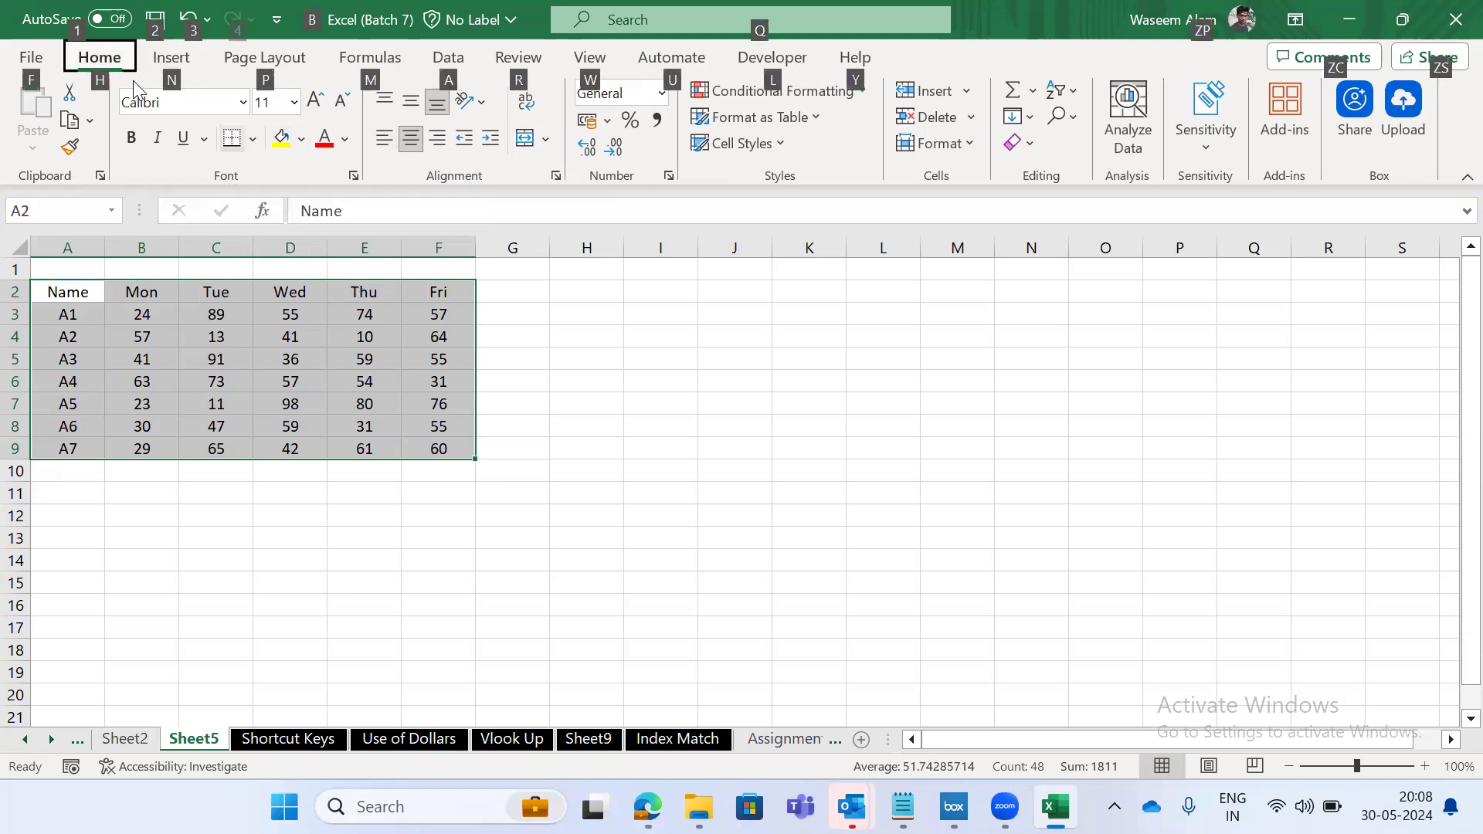
key("Escape")
key("alt+h")
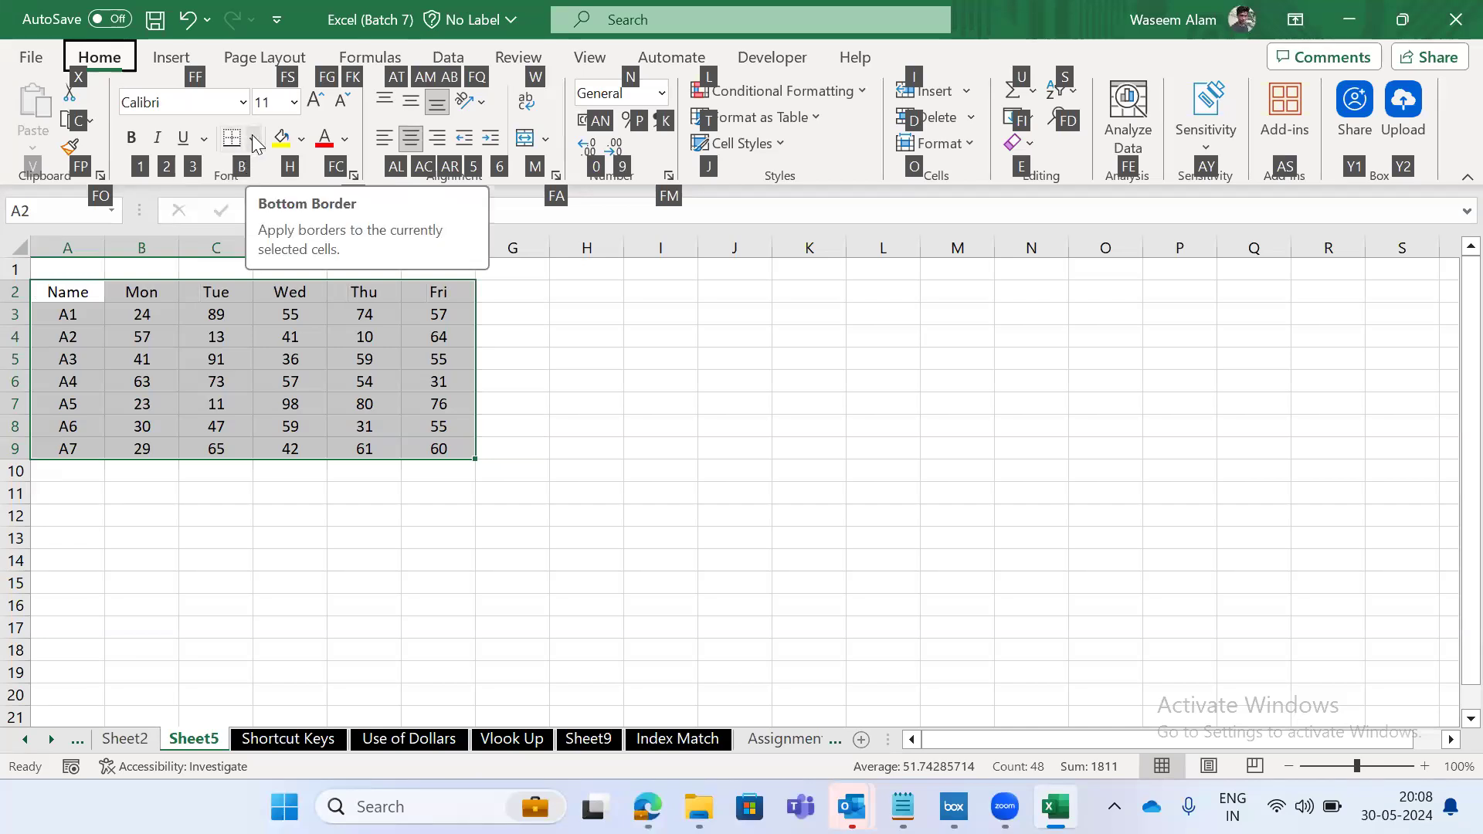
key("b")
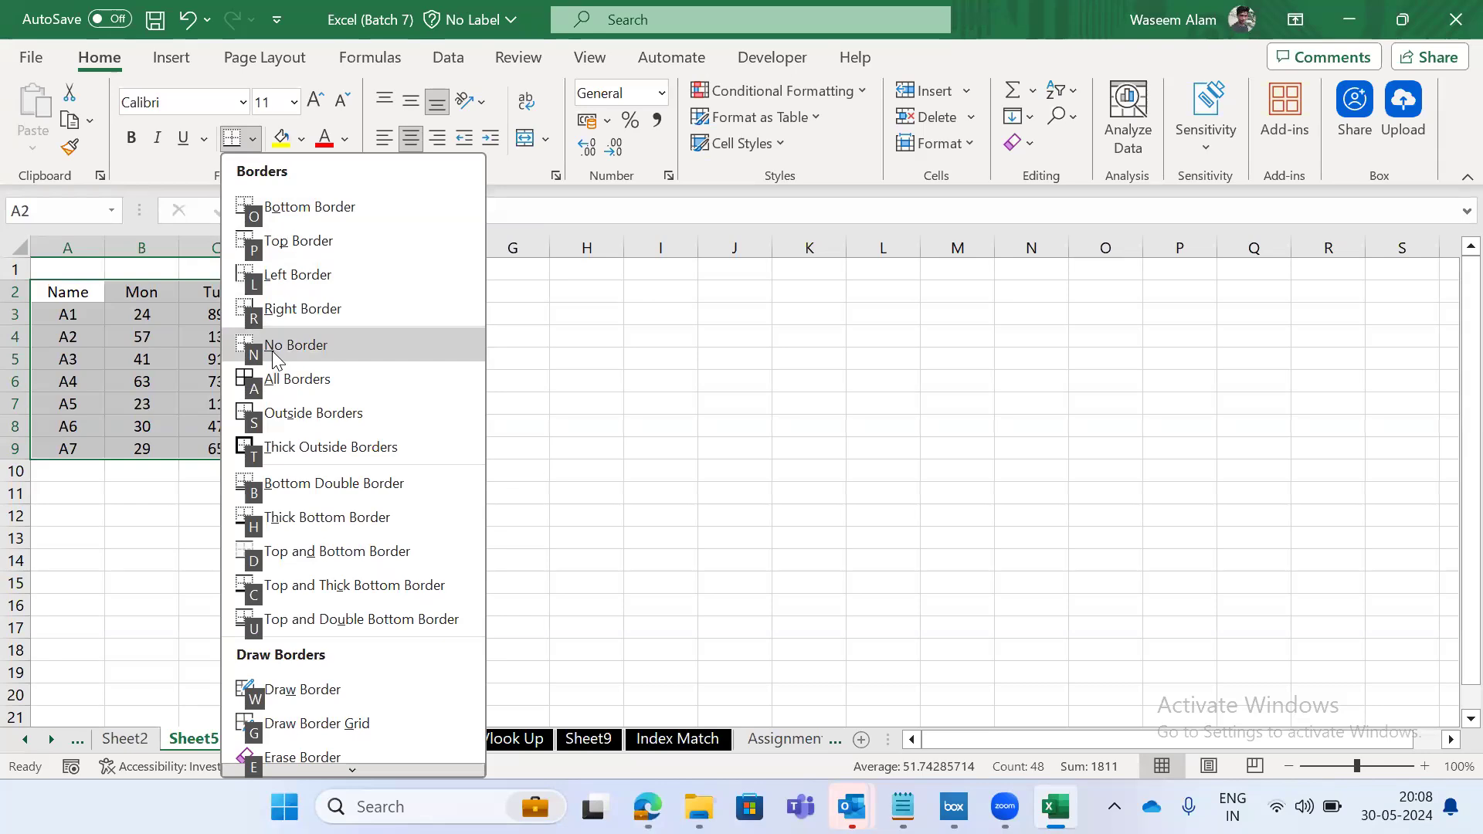
left_click(288, 393)
key("Left")
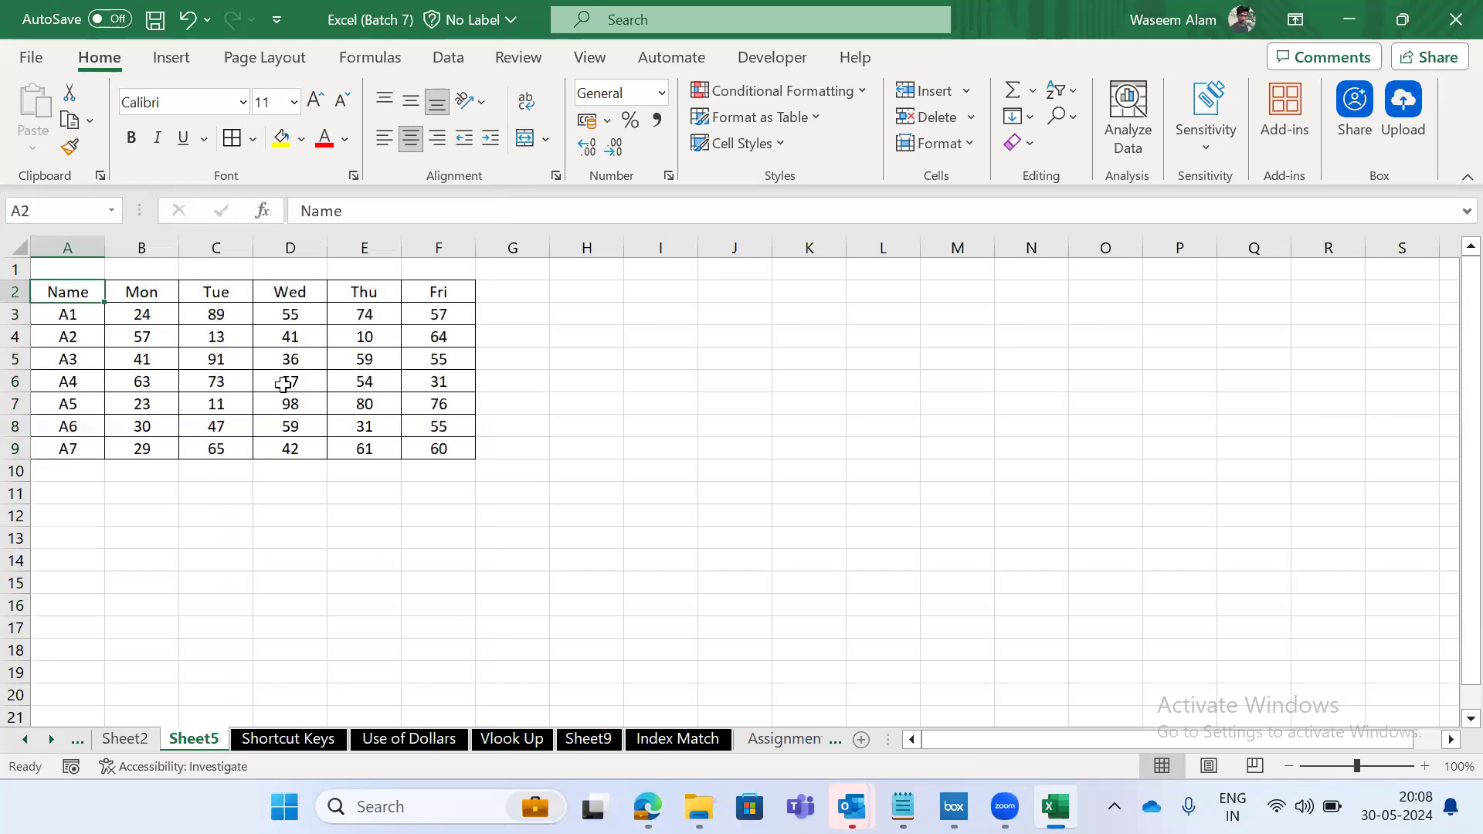
Insert a blank column before the Name column, so the table starts in column B.
key("Right")
key("Right")
key("Right")
key("Left")
key("Left")
key("Left")
key("ctrl+space")
key("ctrl+shift+plus")
Select the entire table B2:G9 and return to the Name header cell.
key("Right")
key("ctrl+shift+Right")
key("ctrl+shift+Down")
key("Left")
key("Right")
key("ctrl+shift+Right")
key("ctrl+shift+Down")
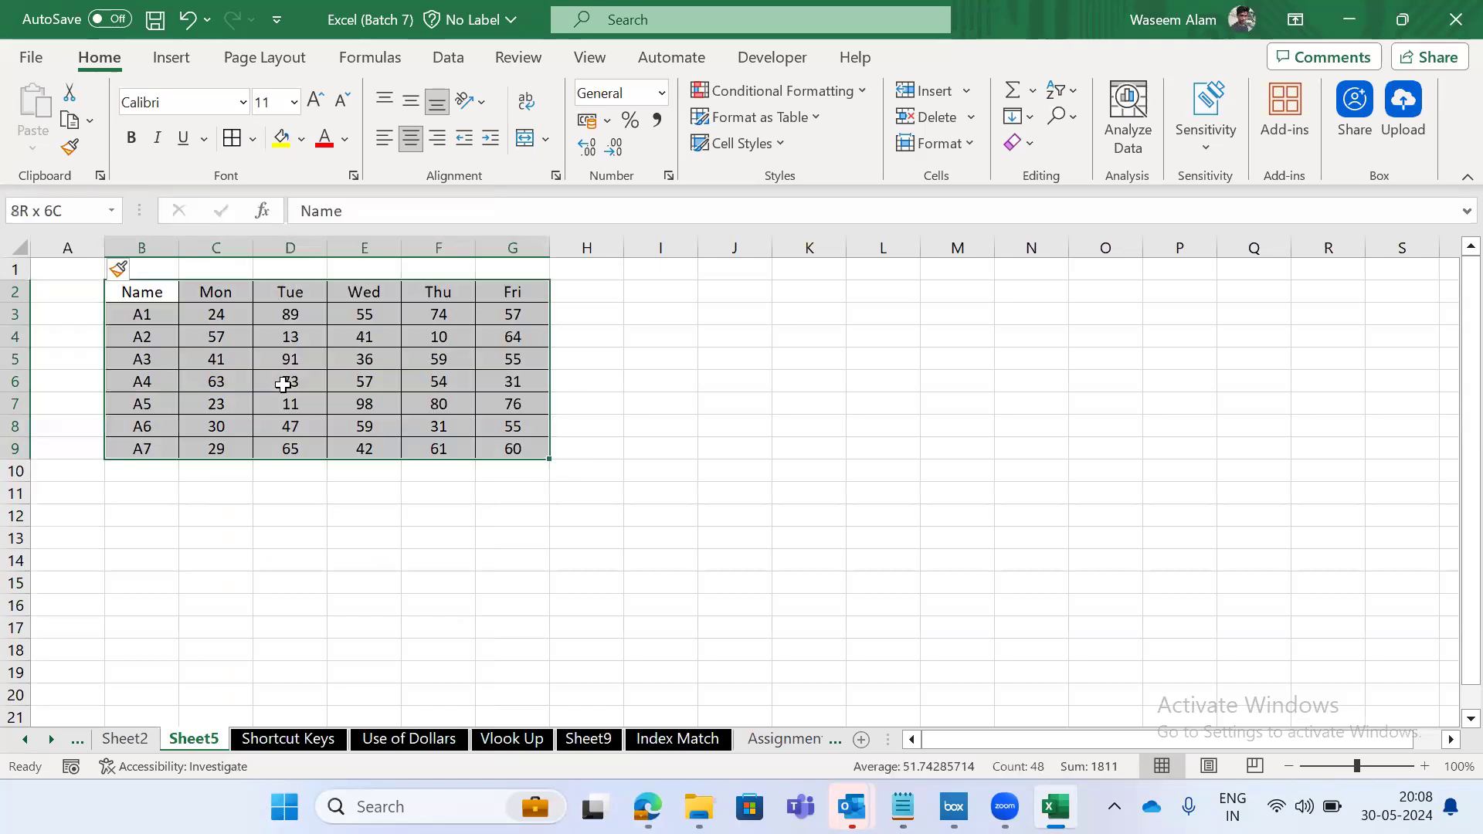
key("Left")
key("Right")
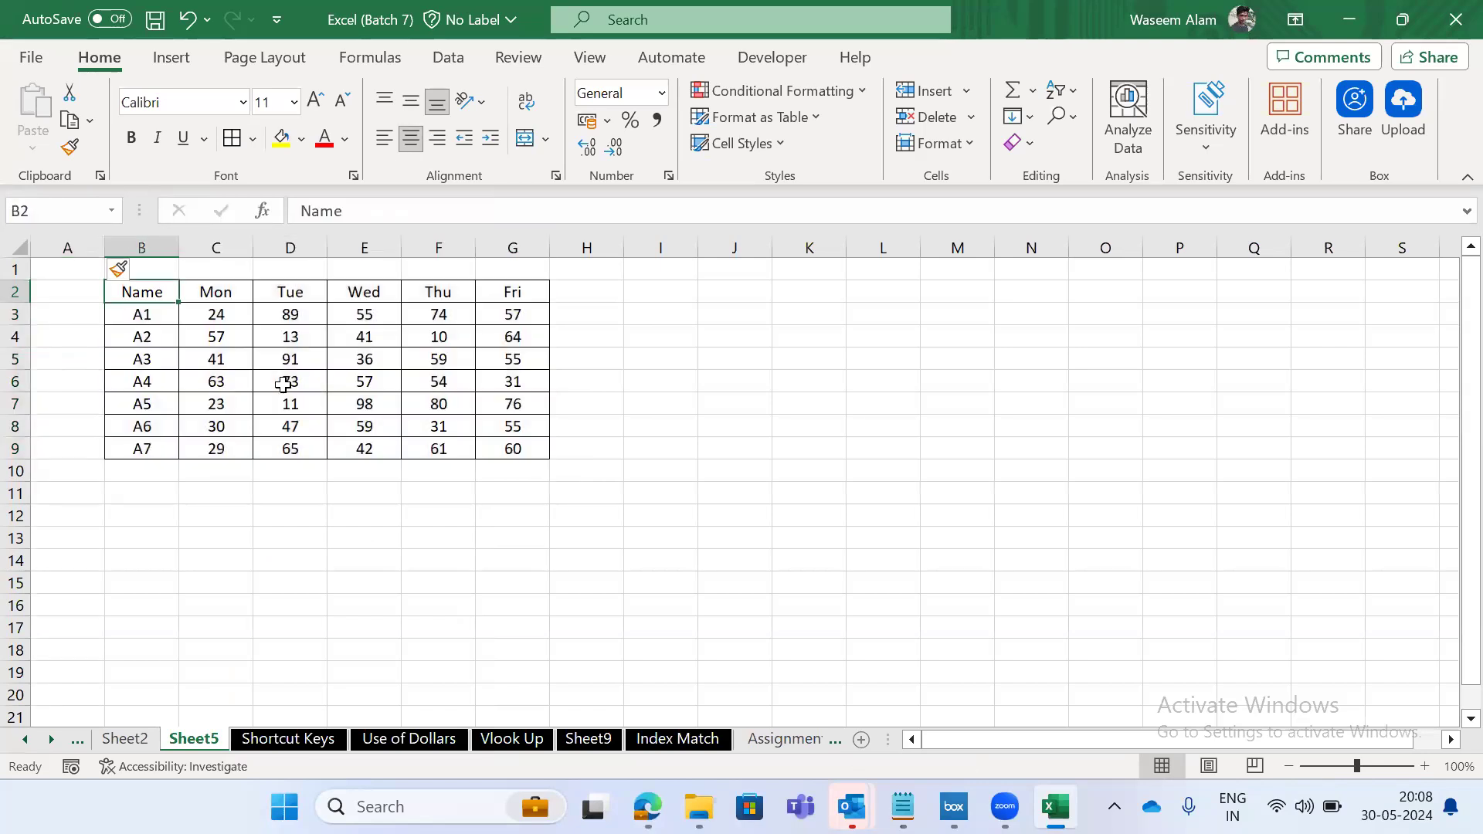
Select the table's header cells B2:G2, from Name to Fri.
key("ctrl+shift+Right")
key("Left")
key("Right")
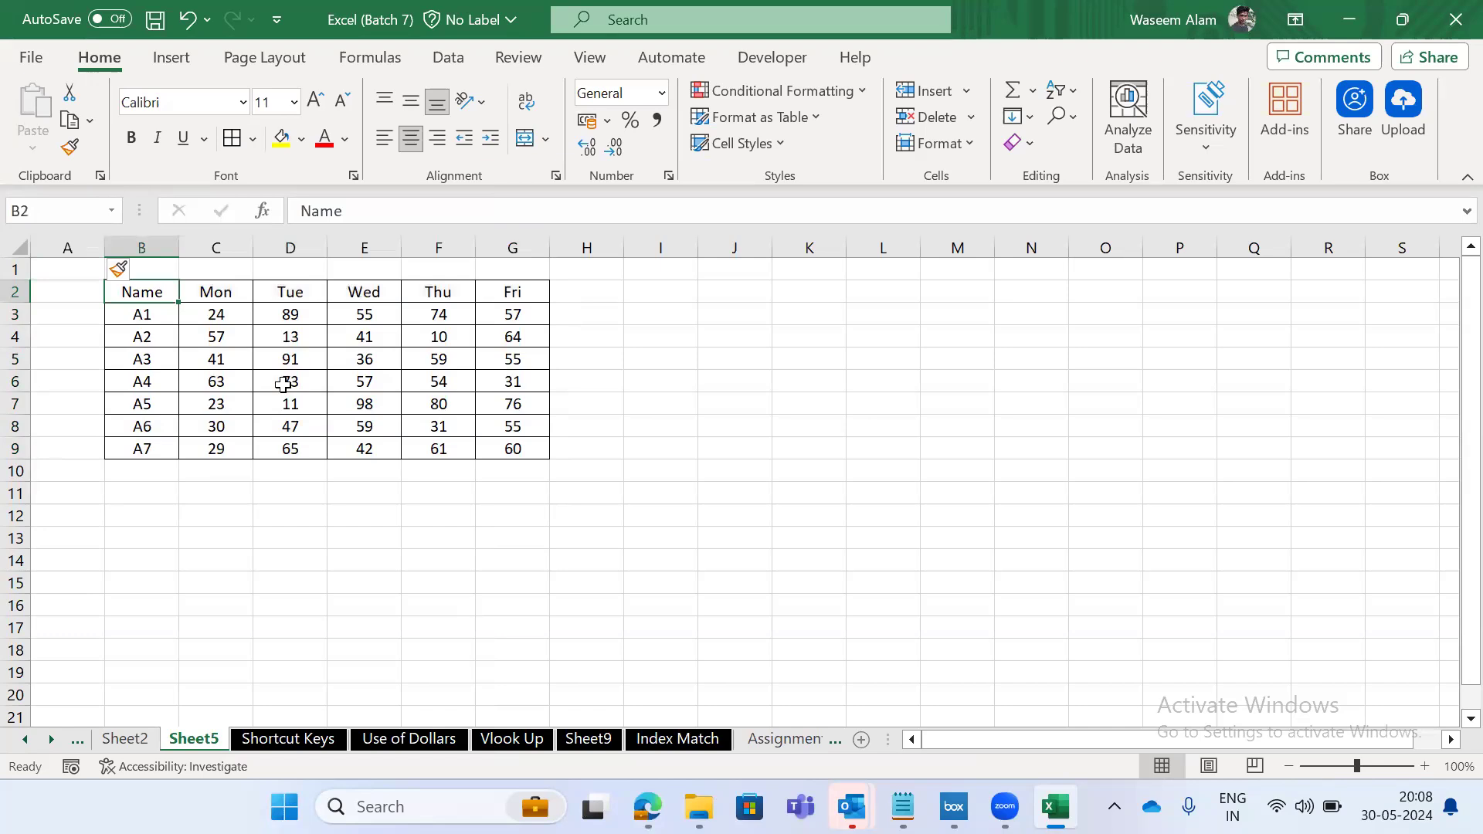
key("ctrl+shift+Right")
key("Left")
key("Right")
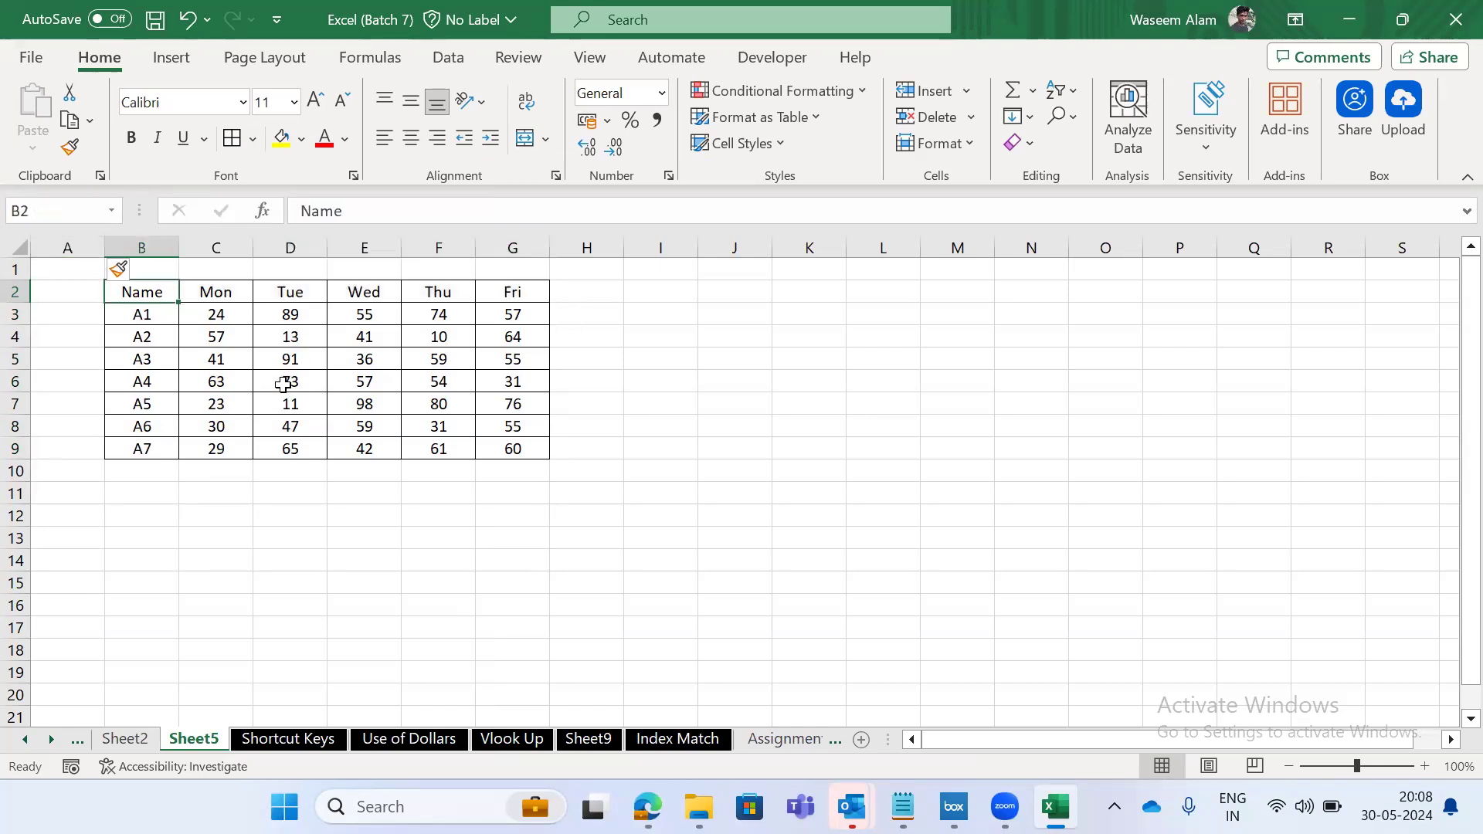
key("ctrl+shift+Right")
key("Left")
key("Right")
key("ctrl+shift+Right")
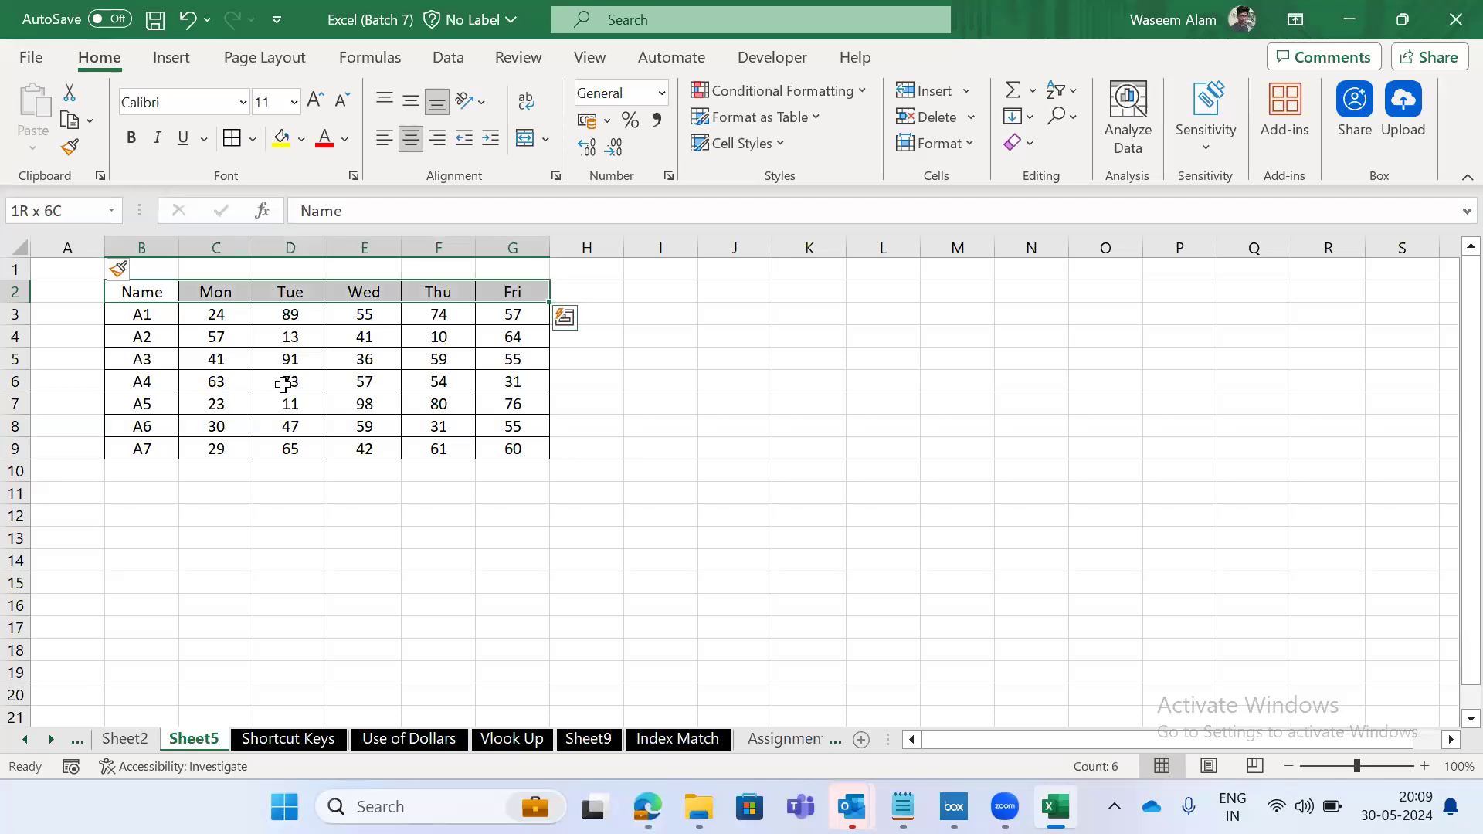
Fill the header cells B2:G2 with the third grey shade below white in the theme colors.
key("alt")
key("h")
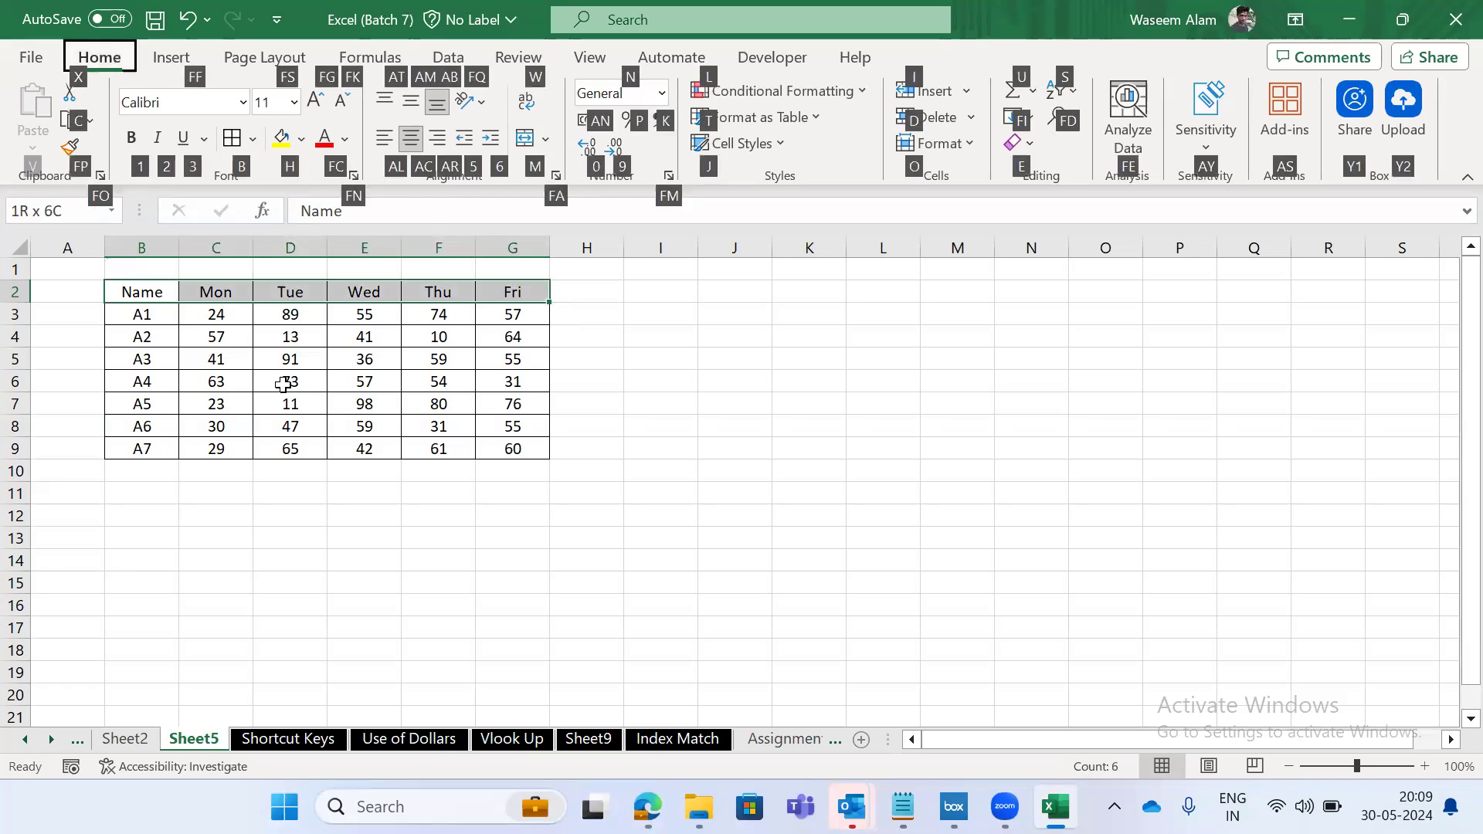
key("h")
key("Down")
key("Down")
key("Down")
key("Down")
key("Up")
key("Down")
key("Up")
key("Up")
key("Down")
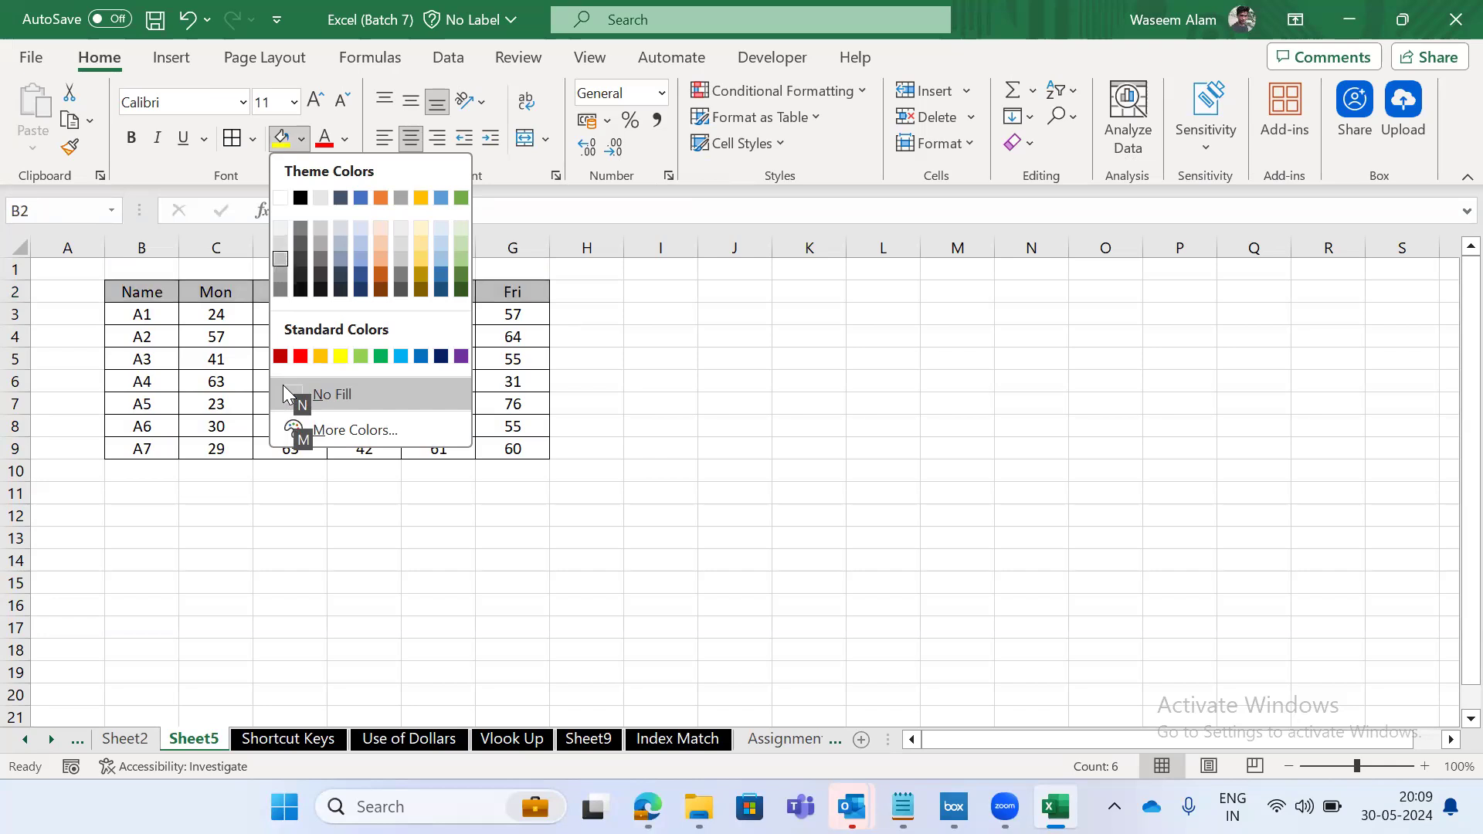
key("Return")
key("Left")
key("Right")
key("Right")
key("Left")
Undo the grey fill on the header cells B2:G2.
key("ctrl+shift+Right")
key("ctrl+shift+Down")
key("Left")
key("Right")
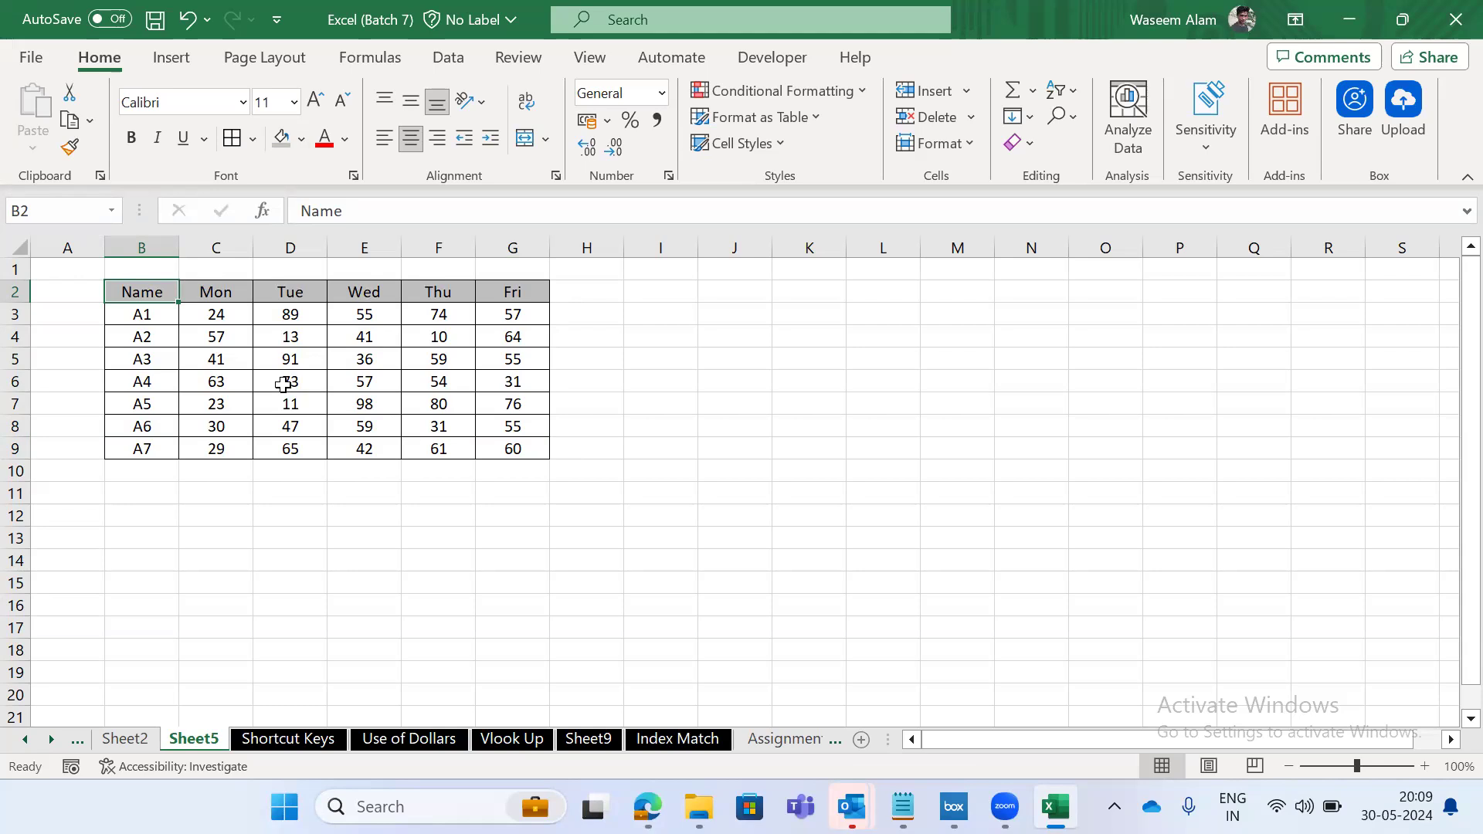
key("ctrl+z")
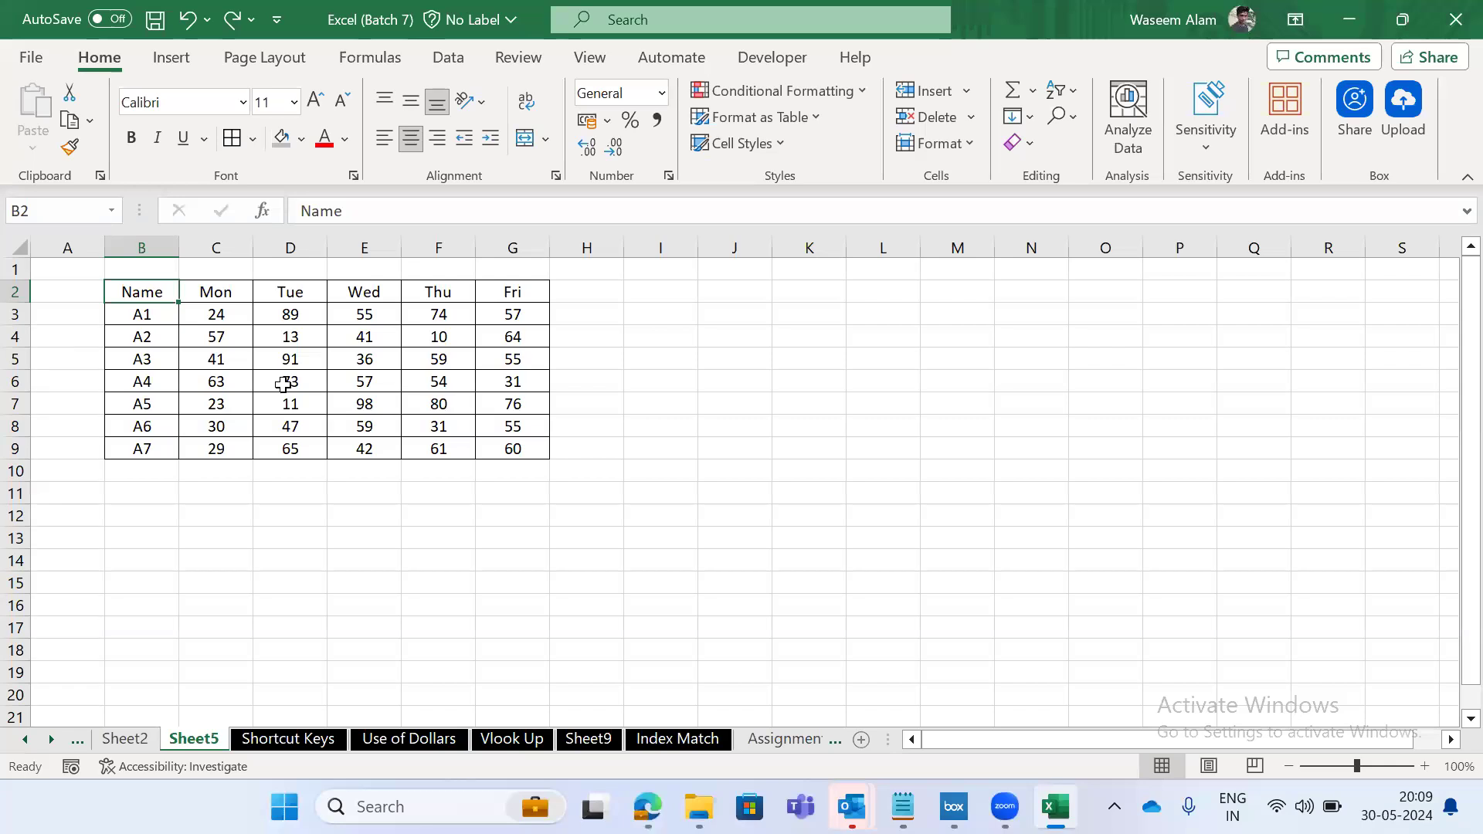
Select the header cells B2:G2 and fill them with the fourth grey shade below white in the theme colors.
key("ctrl+shift+Right")
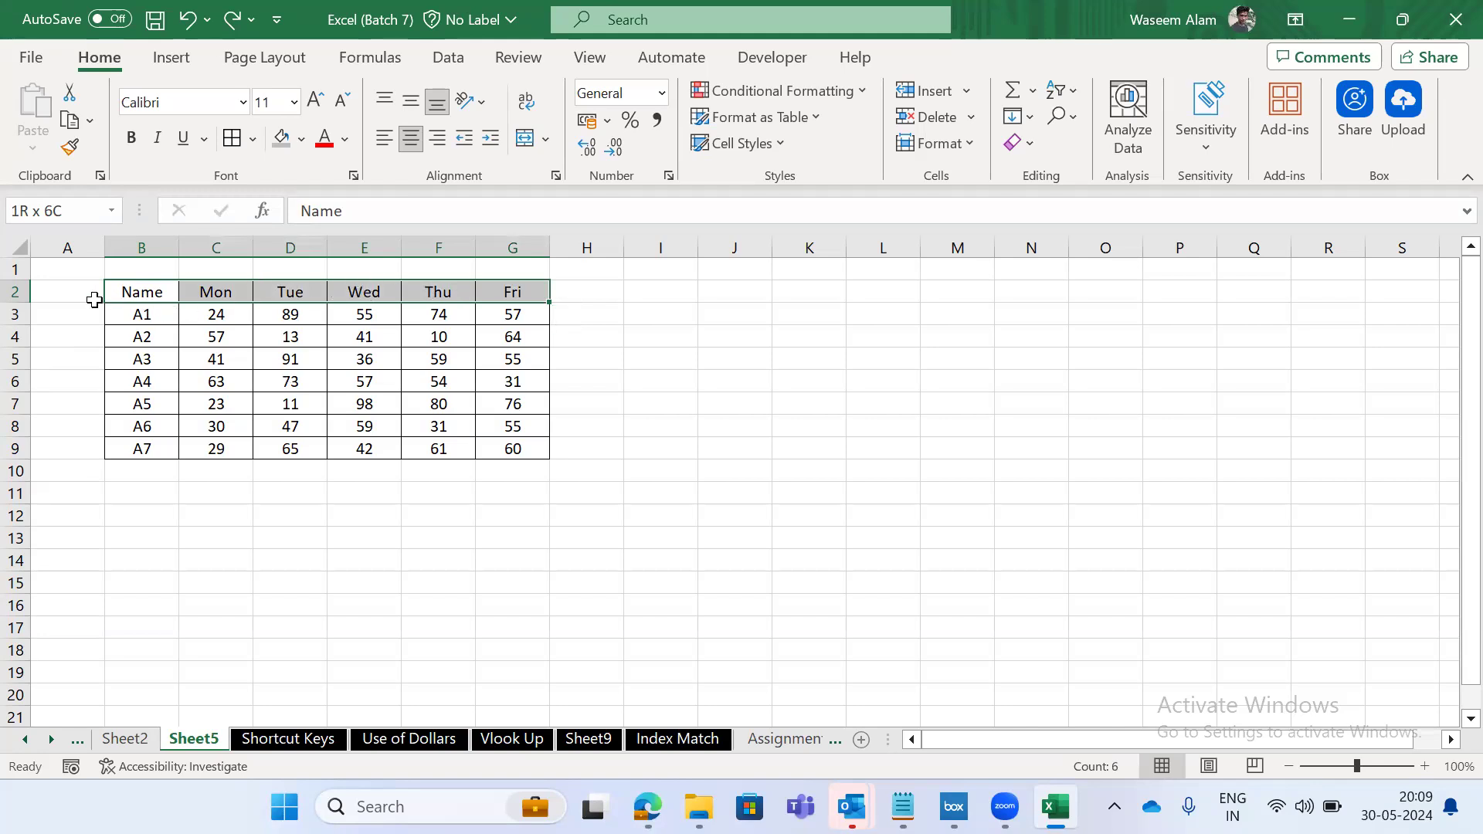
key("alt")
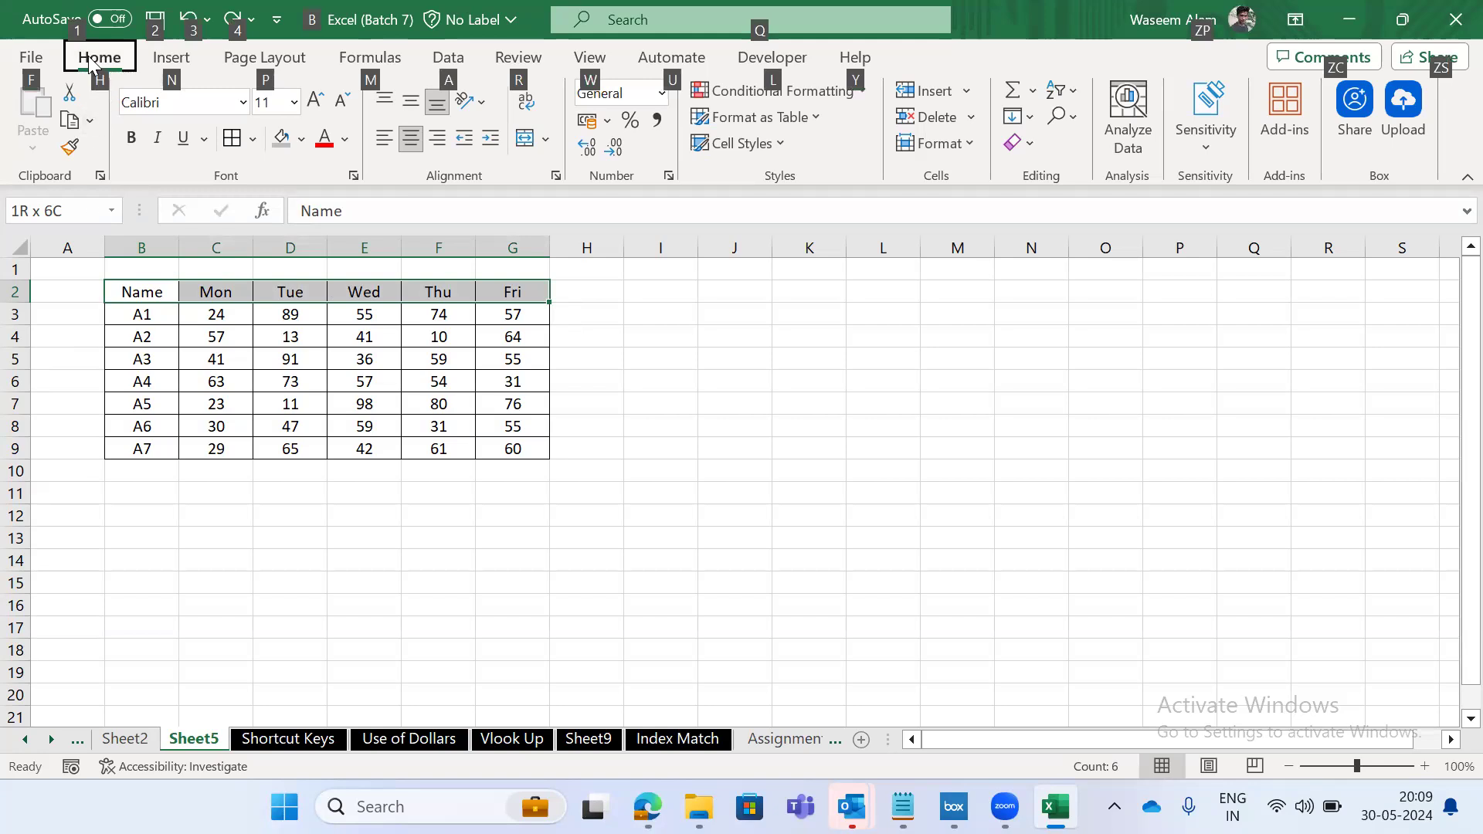
key("h")
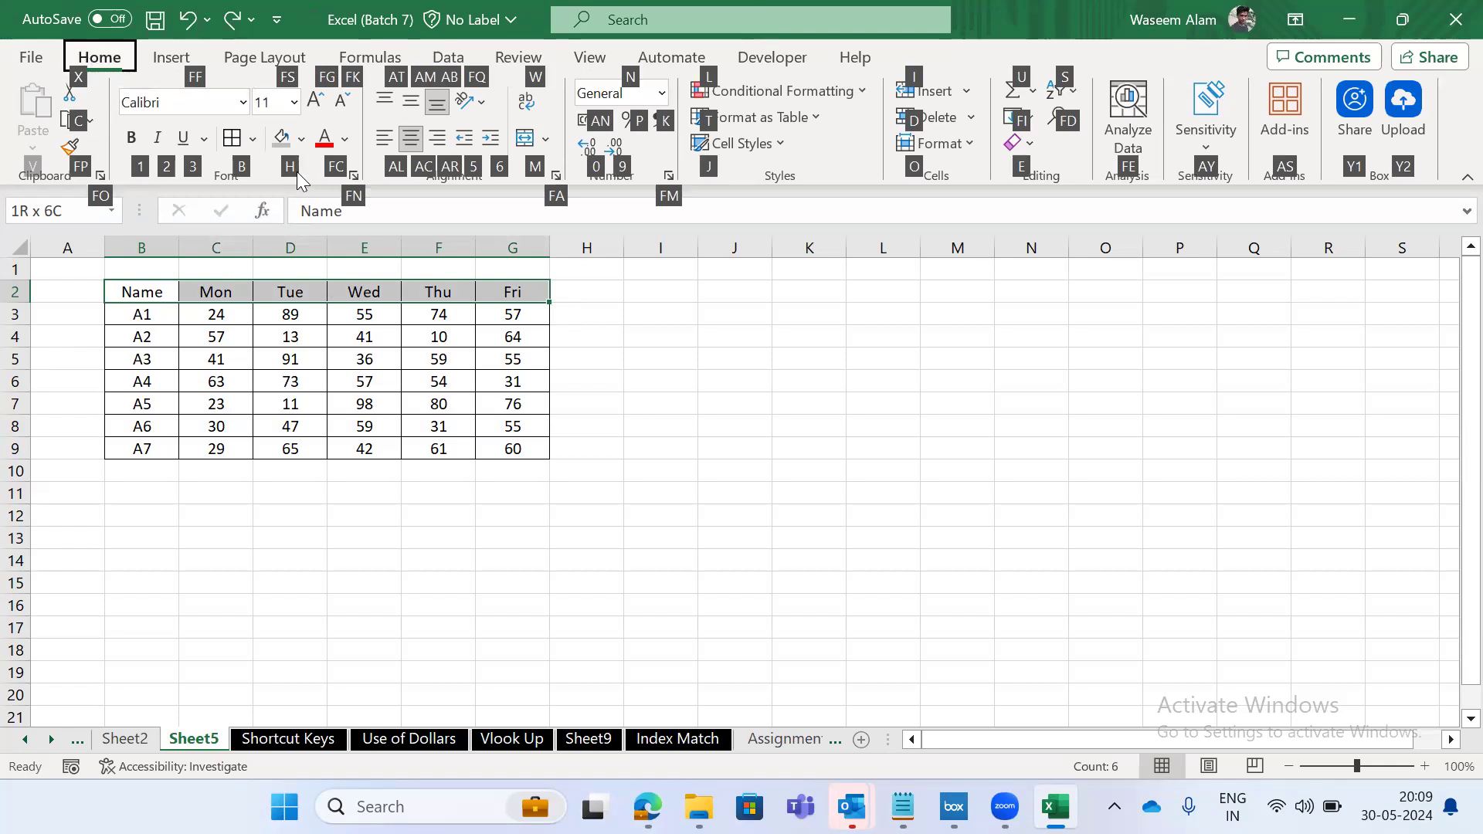
key("h")
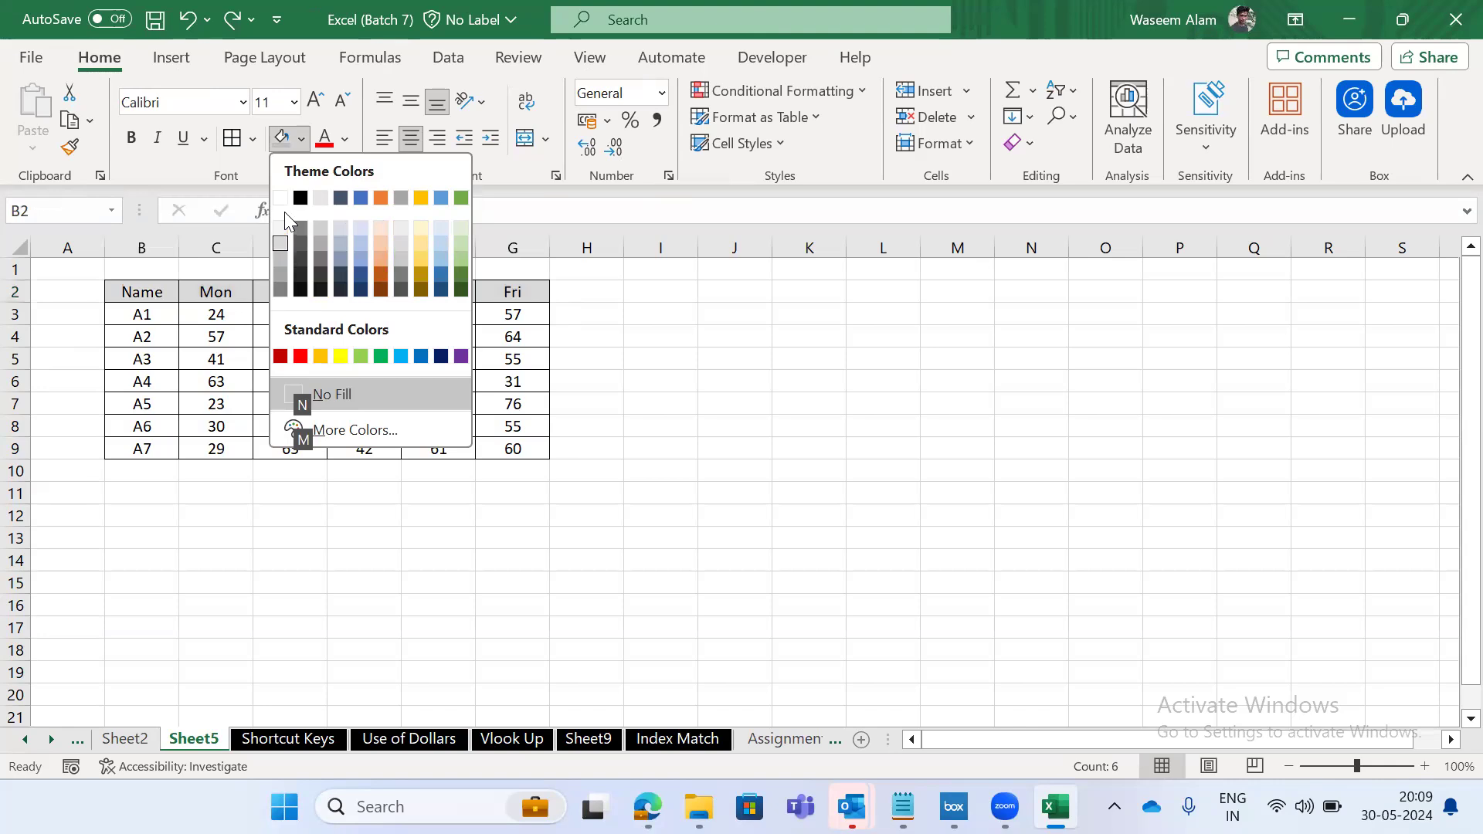
key("Down")
key("Up")
key("Down")
key("Down")
key("Down")
key("Up")
key("Down")
key("Up")
key("Up")
key("Down")
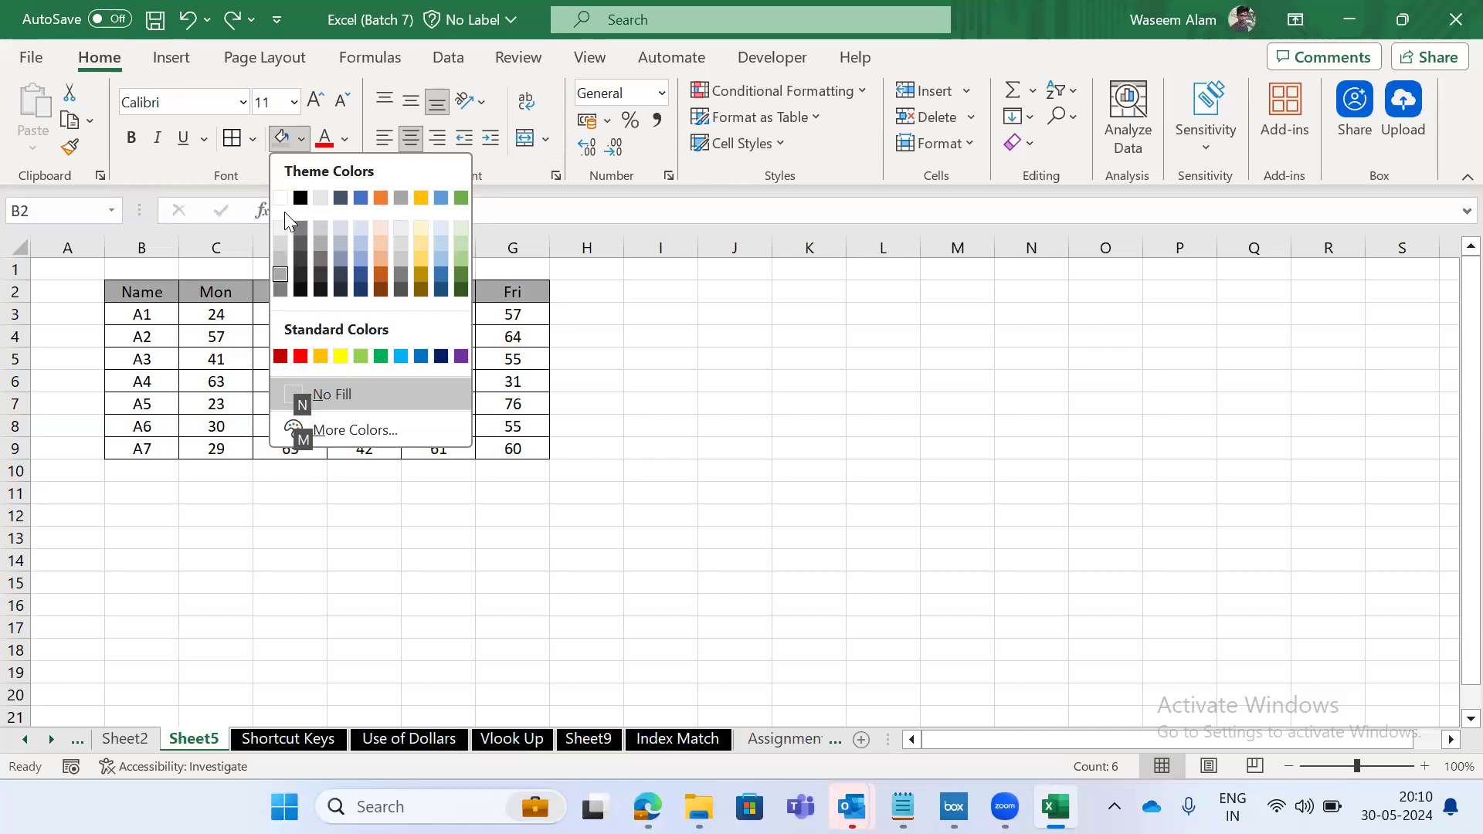
key("Return")
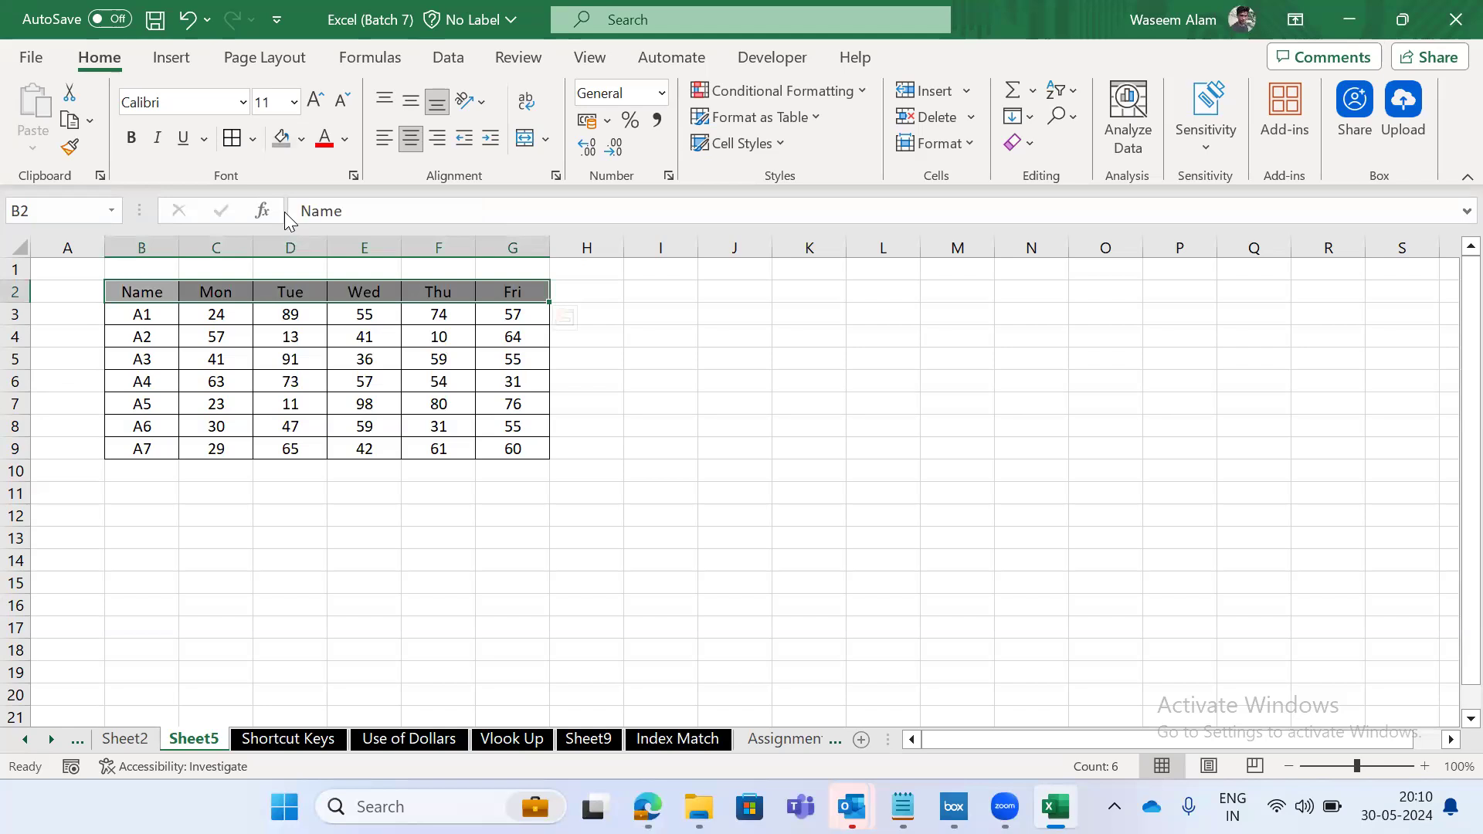
key("Left")
key("Right")
key("Right")
key("Right")
key("Left")
key("Left")
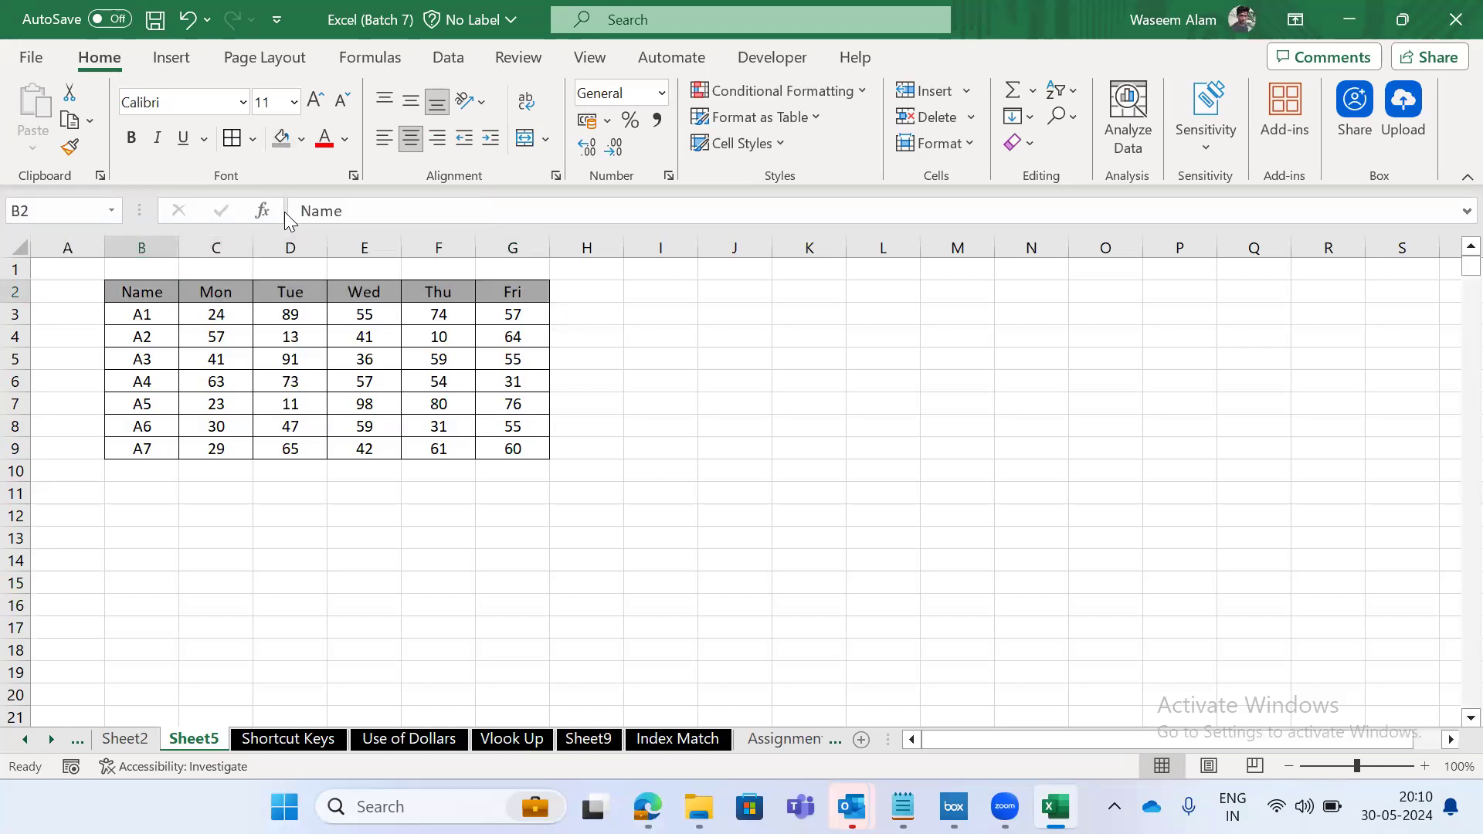
View the Shortcut Keys sheet and return to the A1 entry in cell B3 of Sheet5.
key("ctrl+Page_Down")
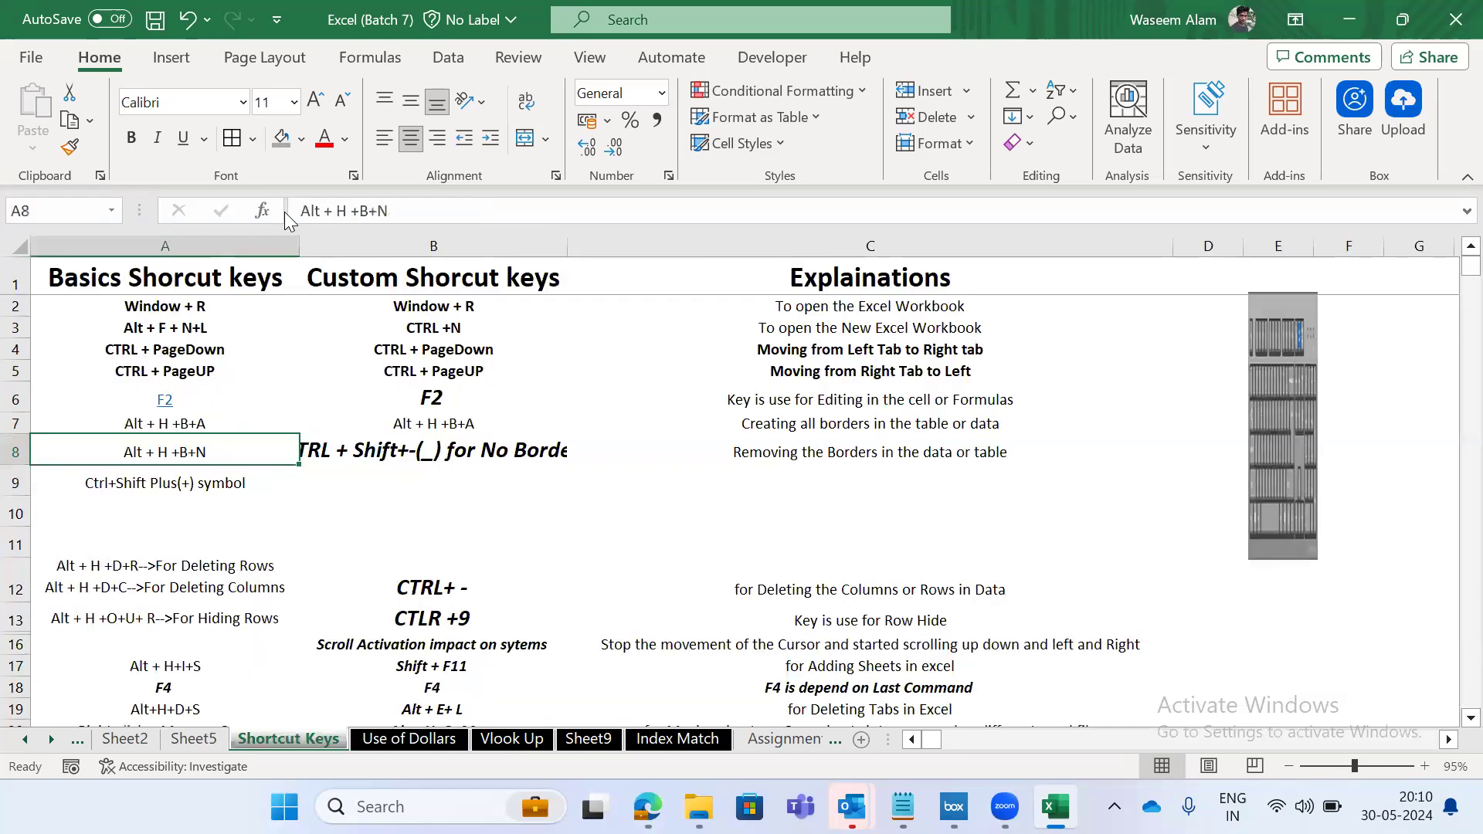
key("Right")
key("Right")
key("ctrl+Page_Up")
key("Down")
key("Down")
key("Up")
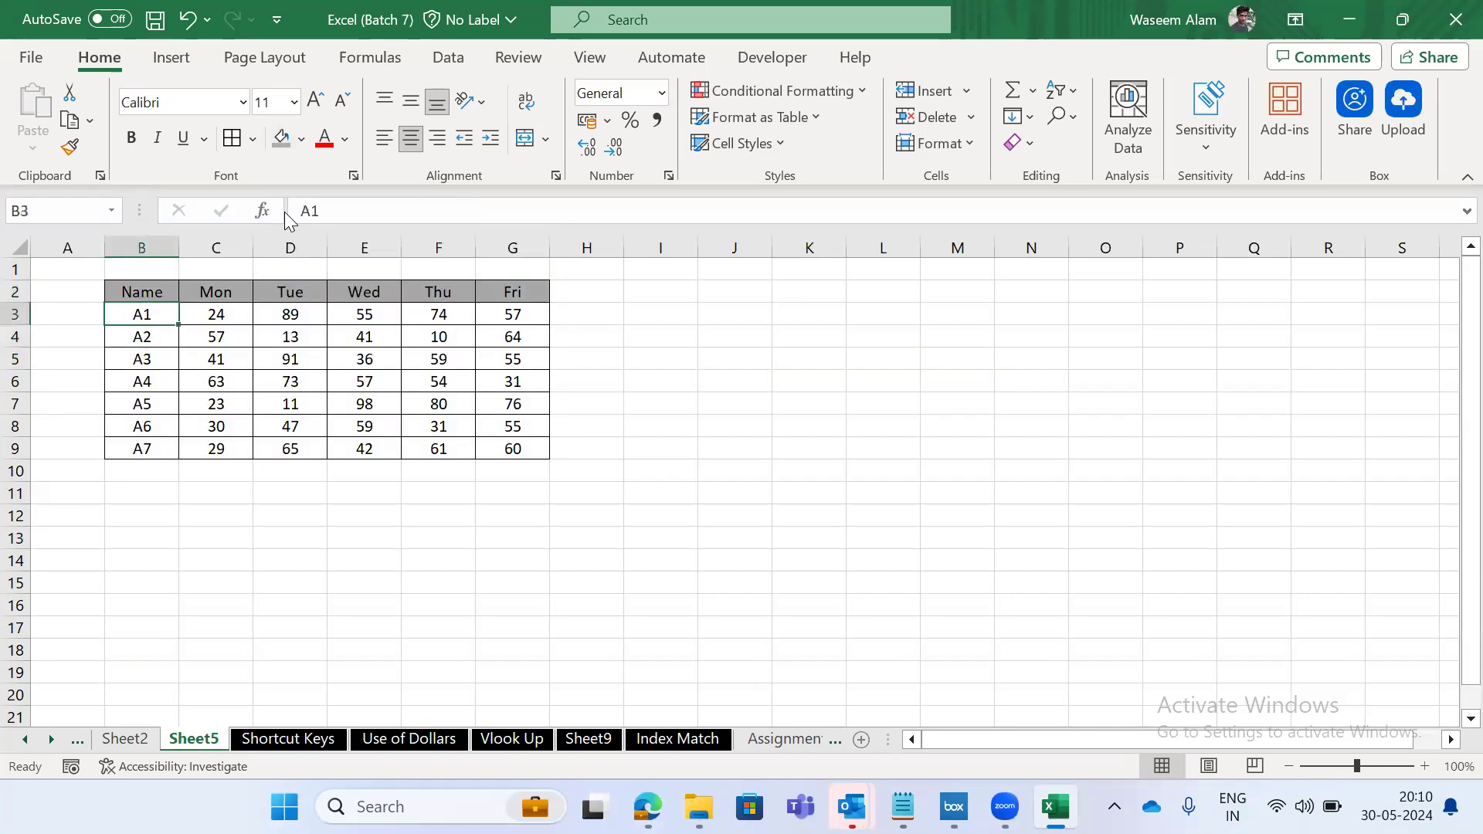
Select the whole table B2:G9 with its header row and copy it.
key("ctrl+shift+Right")
key("ctrl+shift+Down")
key("Up")
key("ctrl+shift+Right")
key("Down")
key("Down")
key("Up")
key("ctrl+shift+Right")
key("ctrl+shift+Down")
key("Up")
key("ctrl+shift+Right")
key("ctrl+shift+Down")
key("ctrl+c")
Paste the copied table at cell I2, beside the original, and clear the copy marquee.
key("Right")
key("Right")
key("Right")
key("Right")
key("Right")
key("Right")
key("Right")
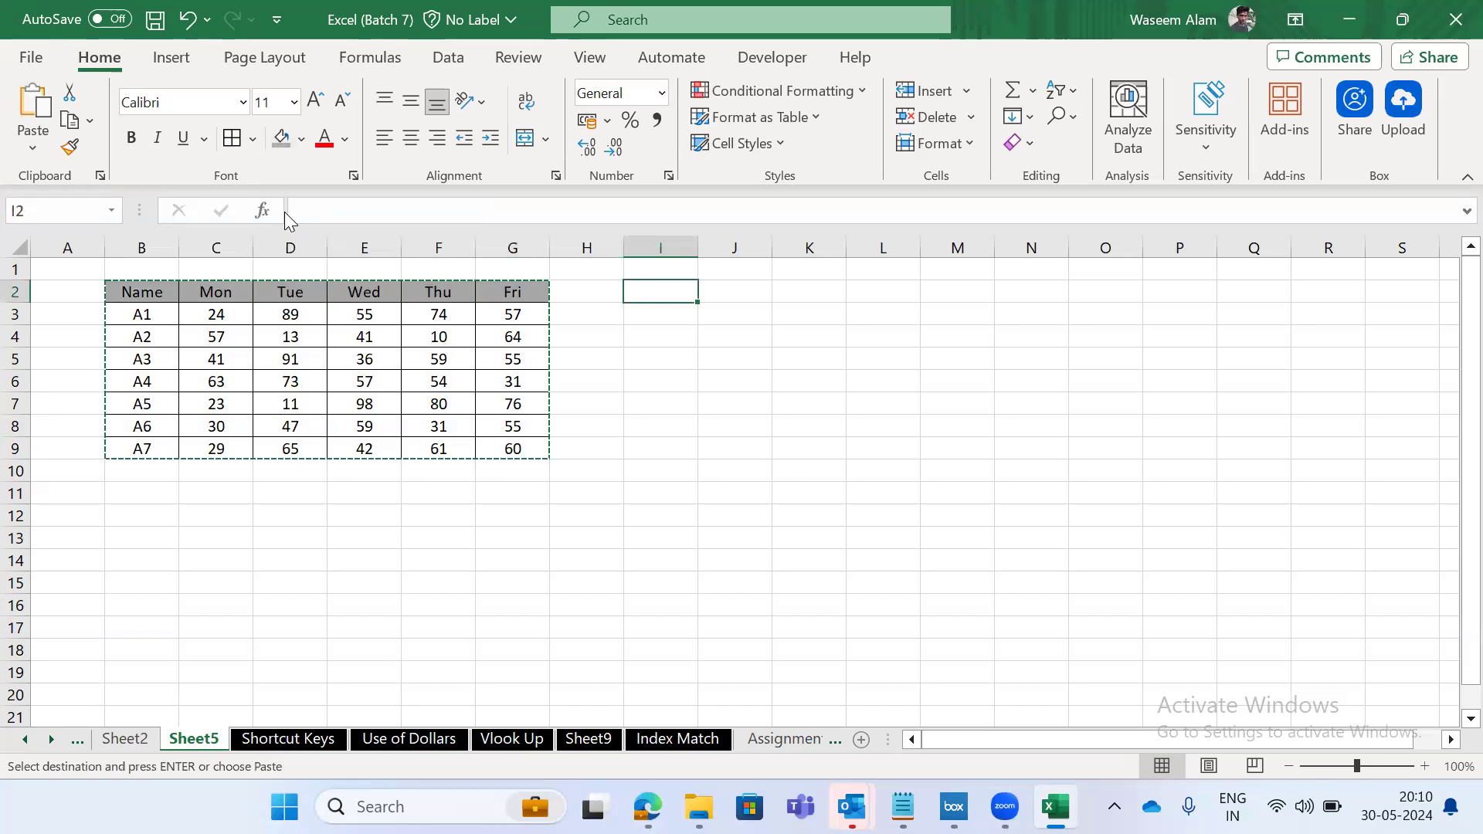
key("ctrl+v")
key("Escape")
Select the data of the pasted table, and select the original table B2:G9 starting from its Fri header.
key("Down")
key("ctrl+shift+Right")
key("ctrl+shift+Down")
key("Left")
key("Right")
key("Left")
key("Left")
key("Left")
key("Up")
key("Right")
key("ctrl+shift+Down")
key("ctrl+shift+Left")
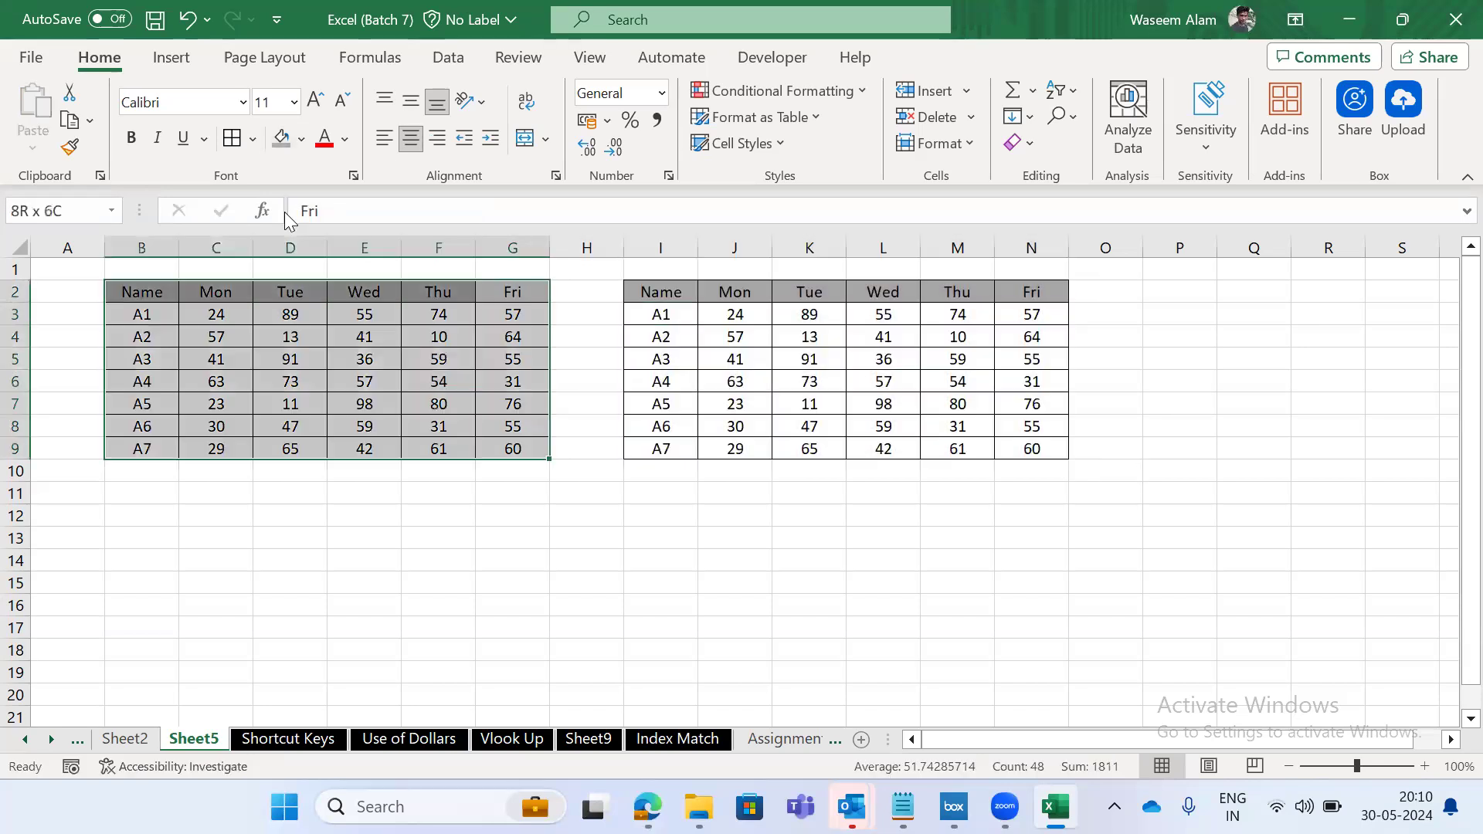
Remove the borders from the pasted table's data cells I3:N9 and return to its Name header.
key("Right")
key("Right")
key("Down")
key("ctrl+shift+Right")
key("ctrl+shift+Down")
key("Left")
key("Right")
key("ctrl+shift+Right")
key("ctrl+shift+Down")
key("Left")
key("Right")
key("ctrl+shift+Right")
key("ctrl+shift+Down")
key("Left")
key("Right")
key("ctrl+shift+Right")
key("ctrl+shift+Down")
key("Left")
key("Right")
key("Up")
key("ctrl+shift+Right")
key("ctrl+shift+Down")
key("Left")
key("Right")
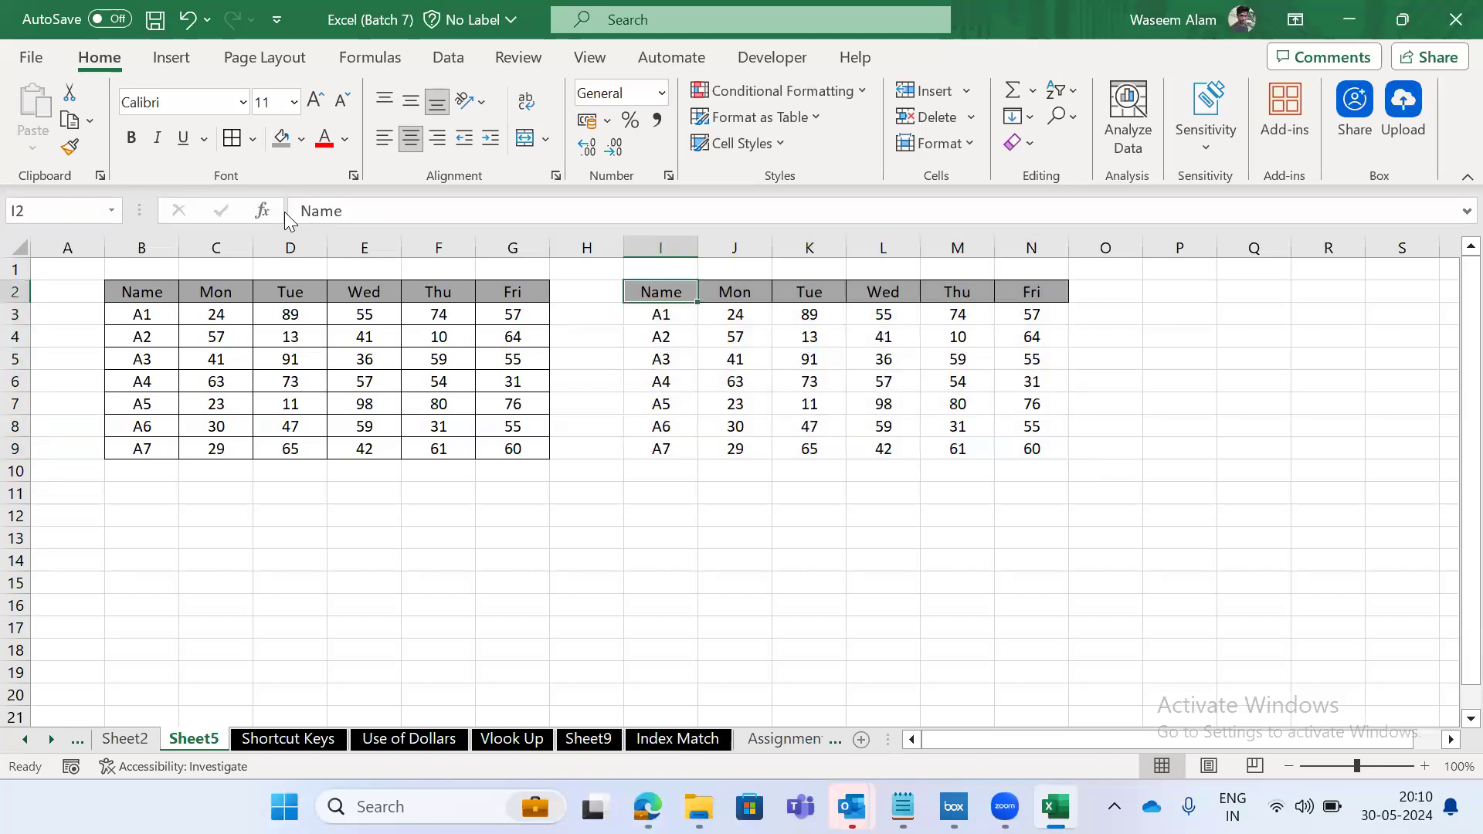
Undo the border removal on the pasted table's data cells I3:N9.
key("Down")
key("ctrl+shift+Right")
key("ctrl+shift+Down")
key("Down")
key("Up")
key("ctrl+shift+Right")
key("ctrl+shift+Down")
key("Left")
key("Right")
Examine the all-borders and no-border shortcuts in rows 7 and 8 of the Shortcut Keys sheet, and return to Sheet5.
key("ctrl+Page_Down")
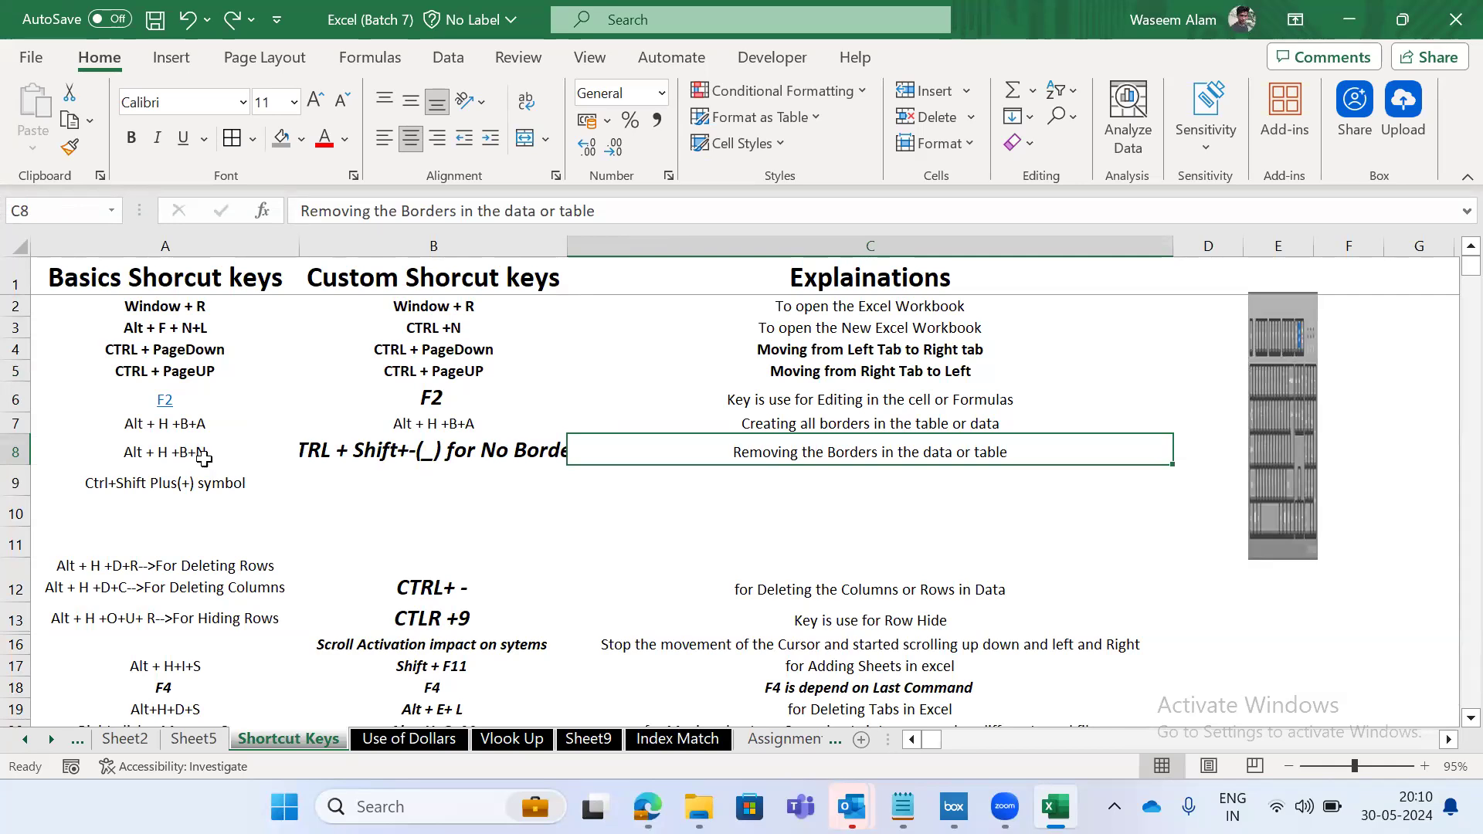
key("Up")
key("Left")
key("shift+Left")
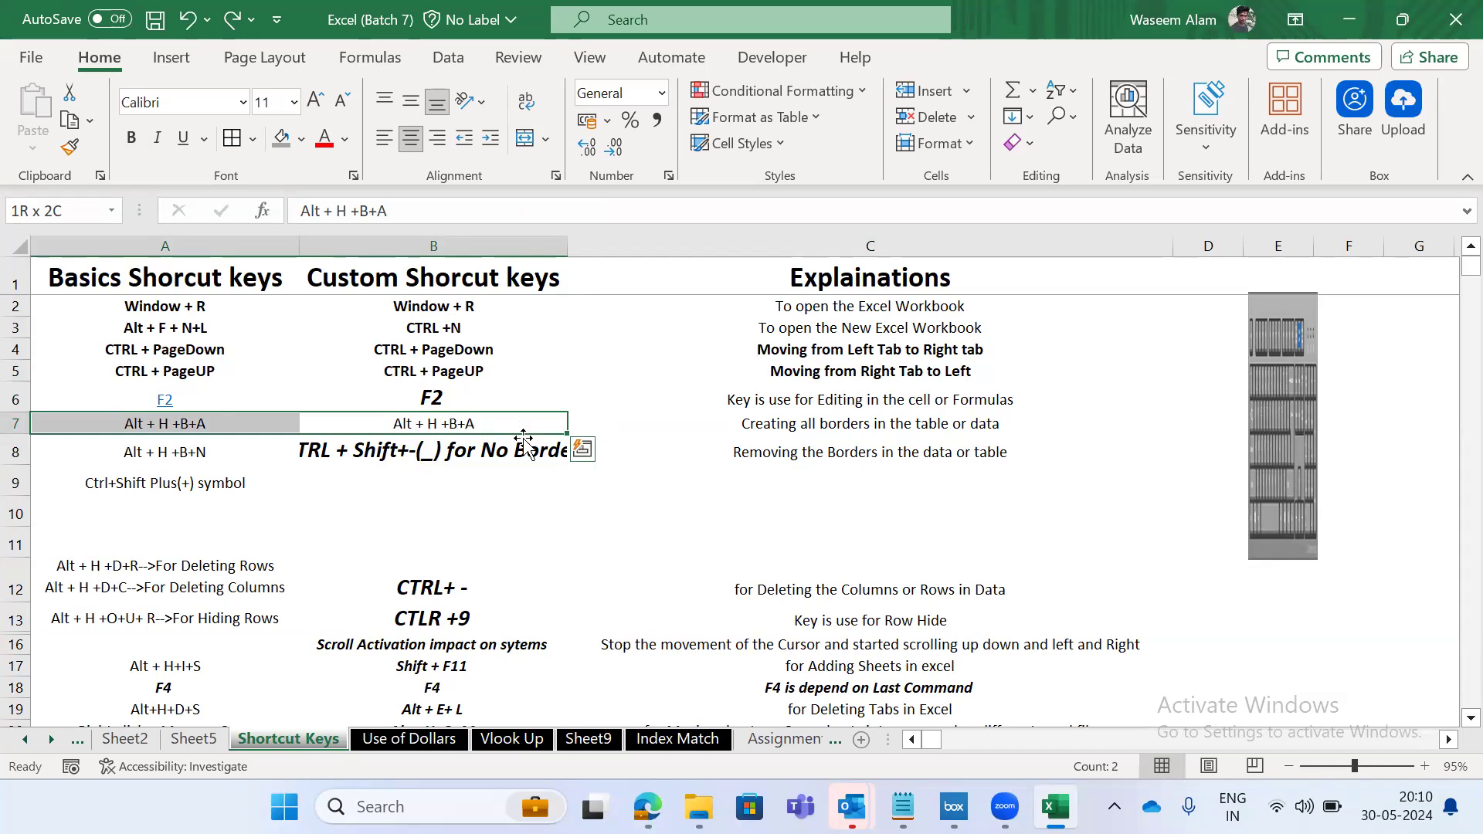
left_click(147, 454)
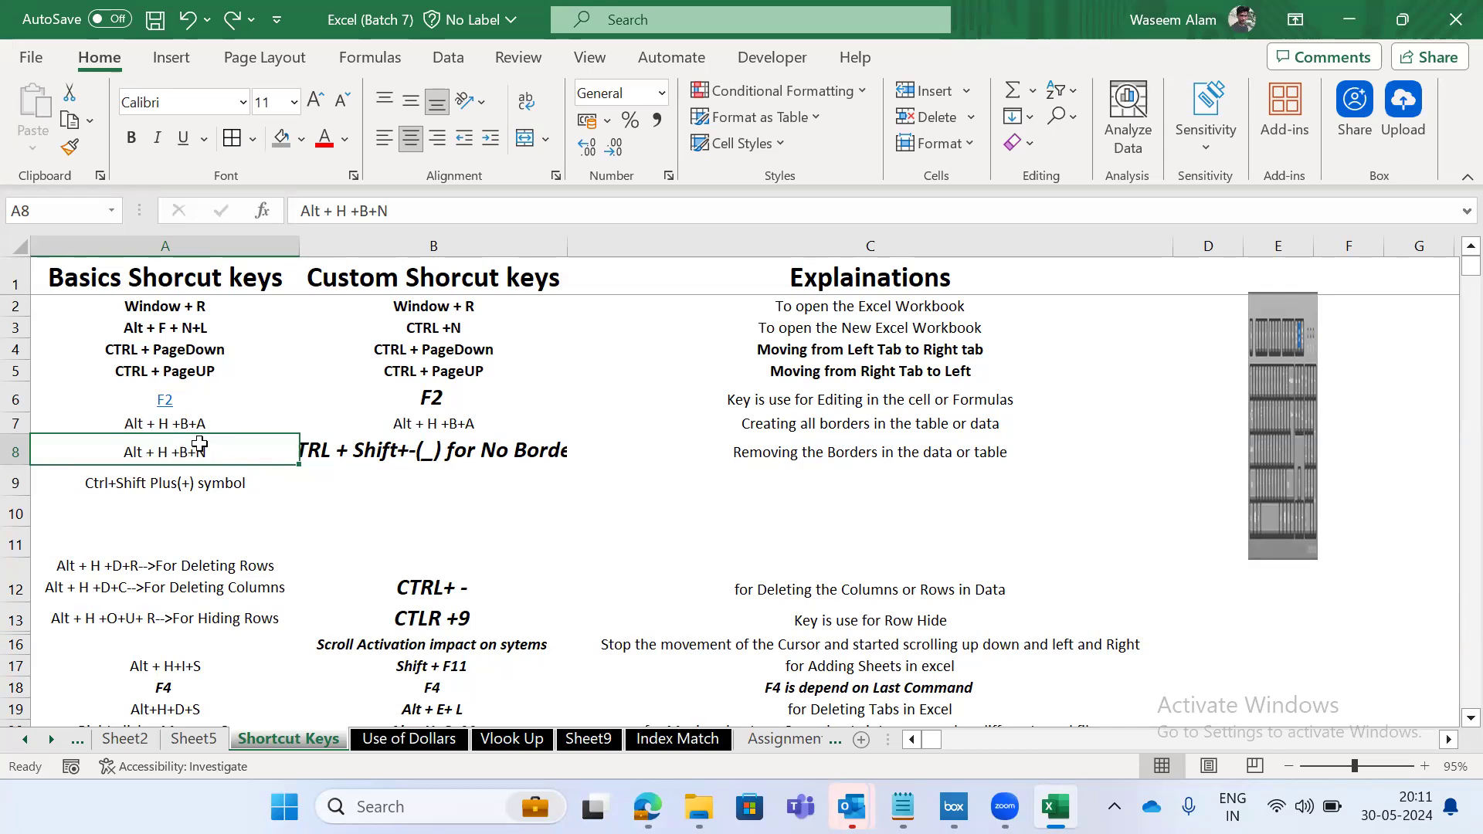
left_click(382, 450)
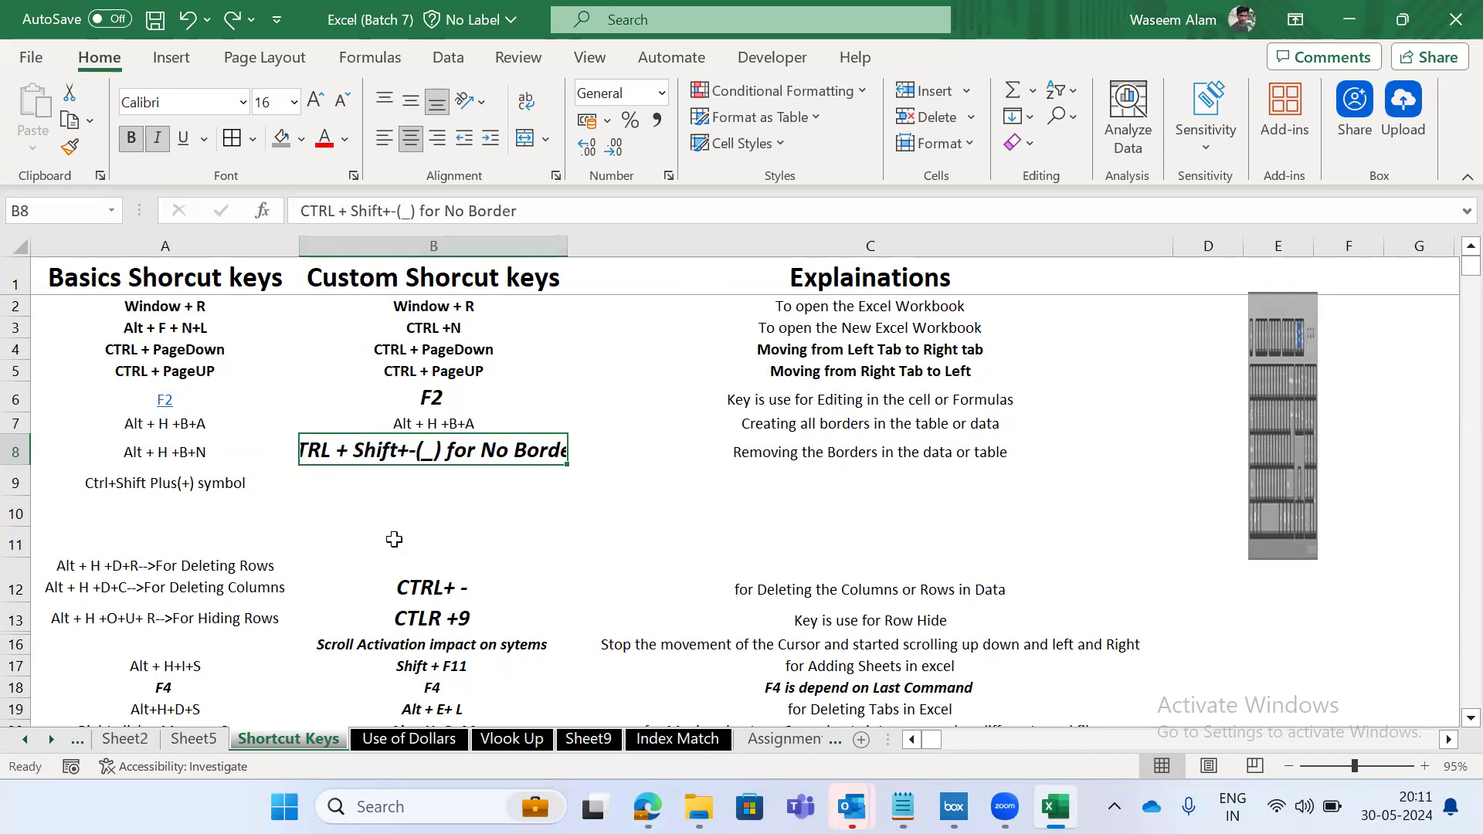
key("Left")
key("Right")
key("ctrl+Page_Up")
key("Right")
key("ctrl+shift+End")
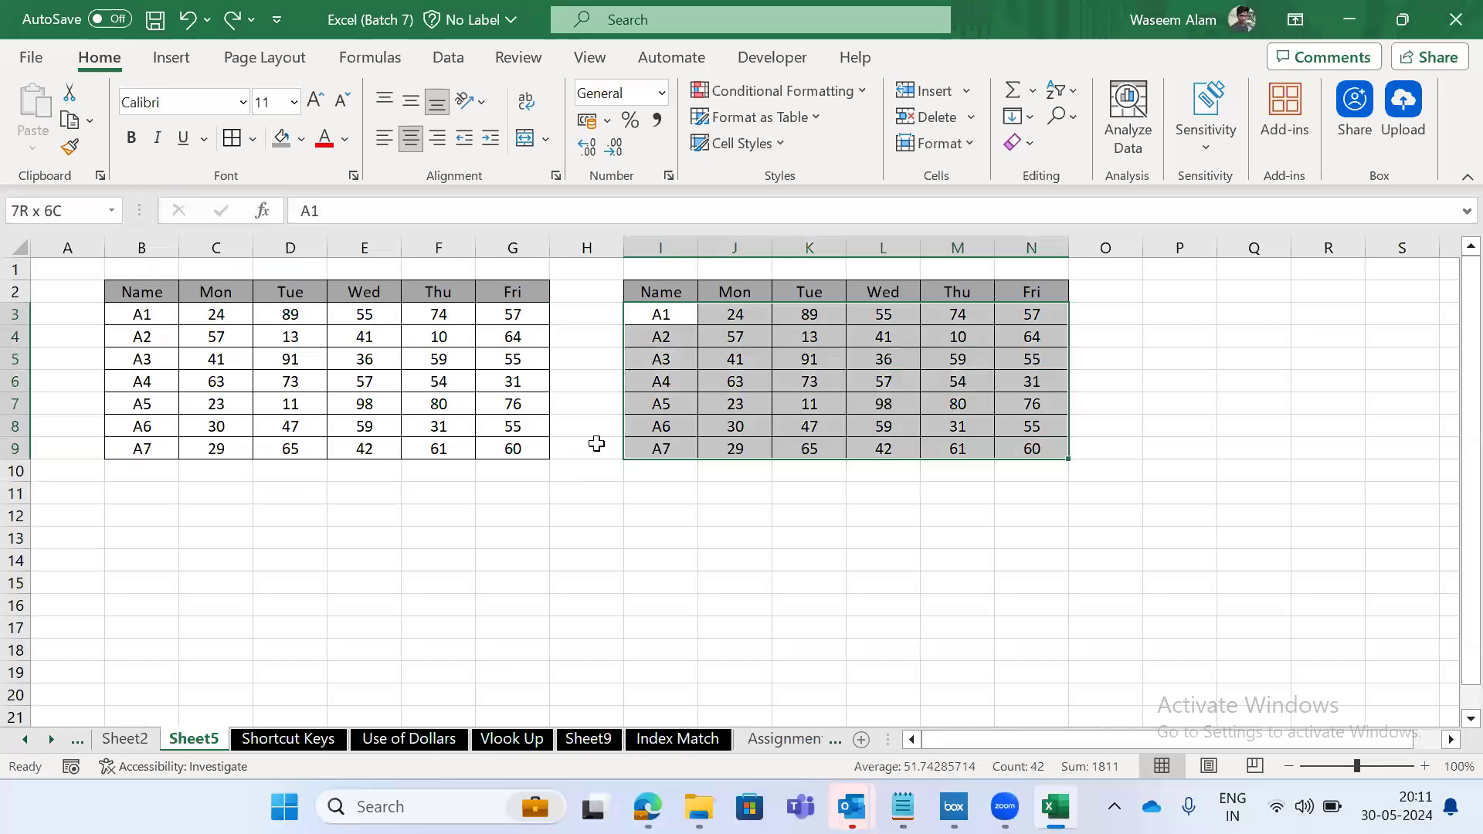
key("Up")
key("Down")
key("ctrl+shift+Right")
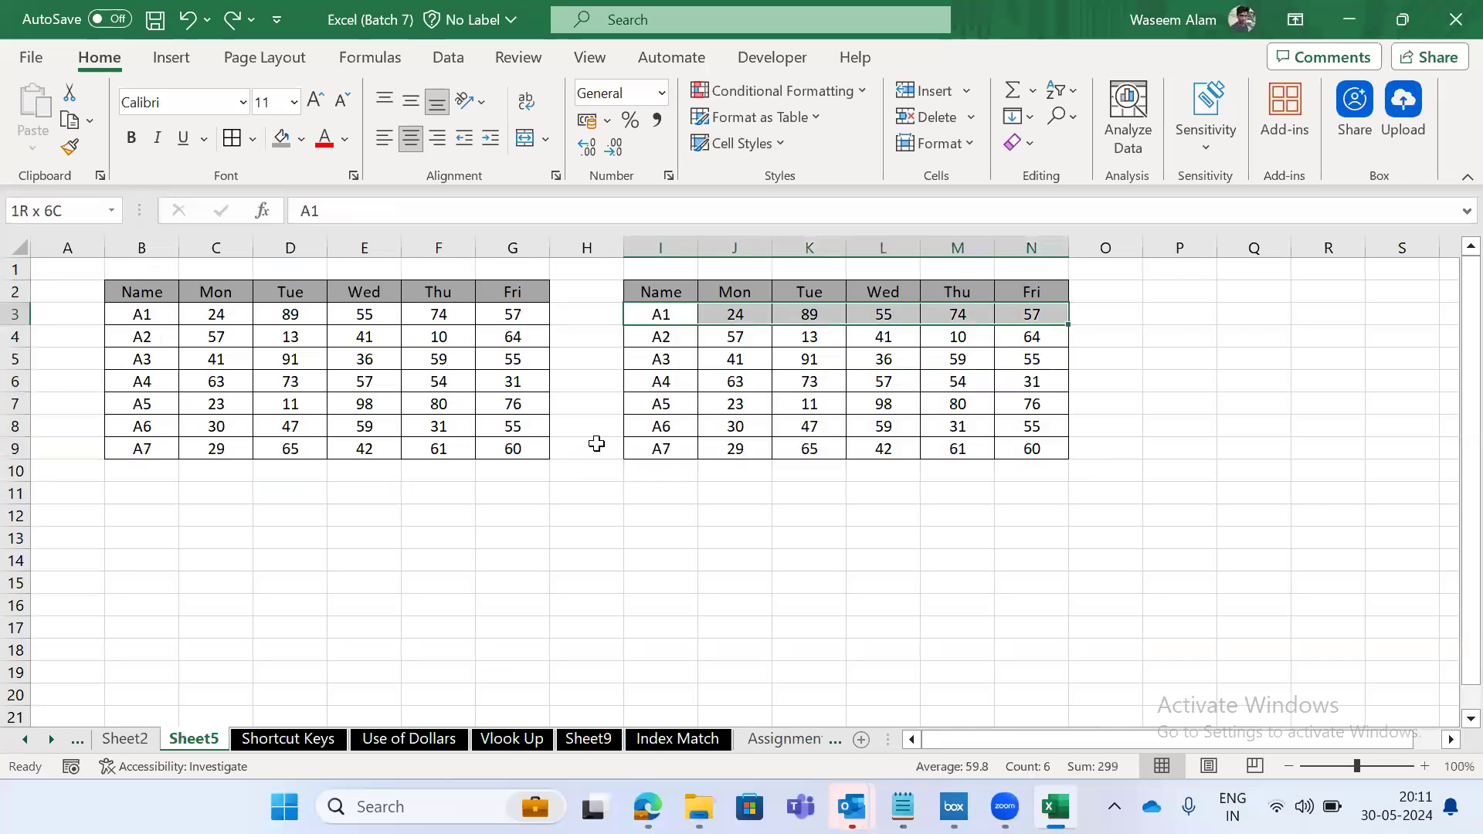
key("ctrl+shift+Down")
key("alt")
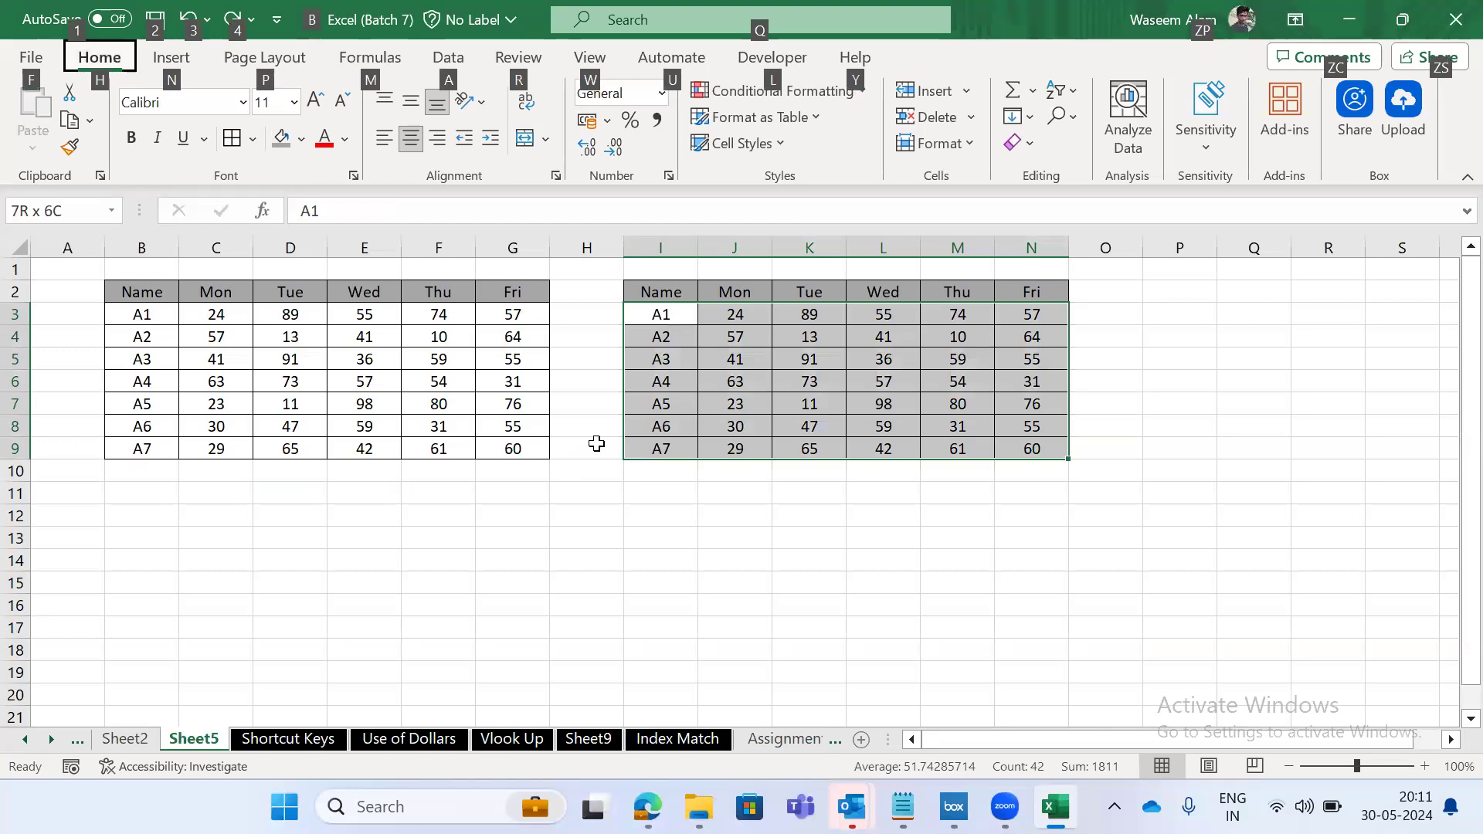
key("Escape")
Enter the label "Alt H B A" in cell E1 above the original table.
key("Left")
key("Up")
key("Left")
key("Left")
key("Left")
key("Up")
type("Alt ")
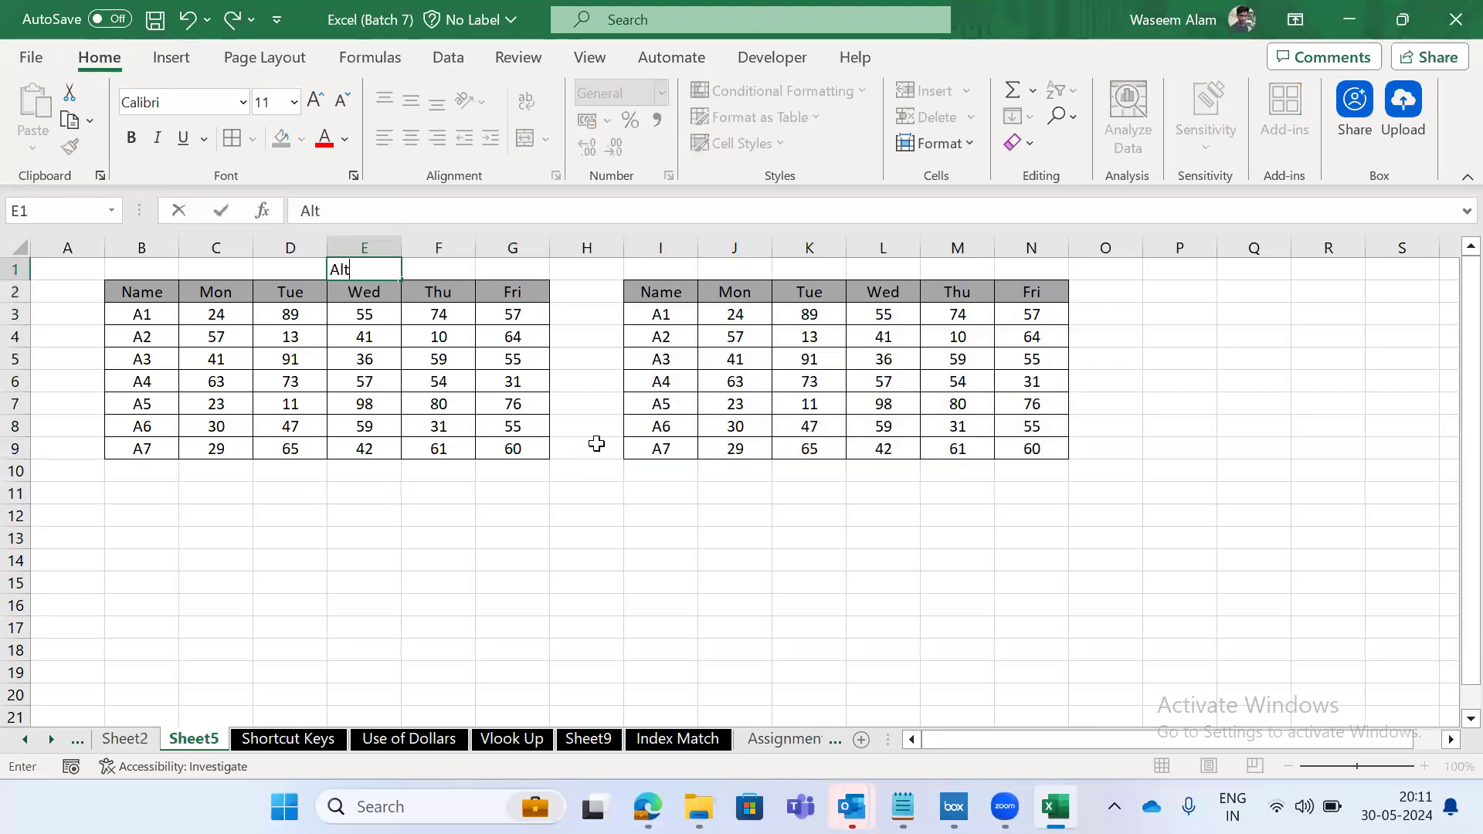
type("H B A")
Enter the label "Alt H B N" in cell J1 above the pasted table.
key("Right")
key("Right")
key("Right")
key("Right")
key("Right")
type("Alt H")
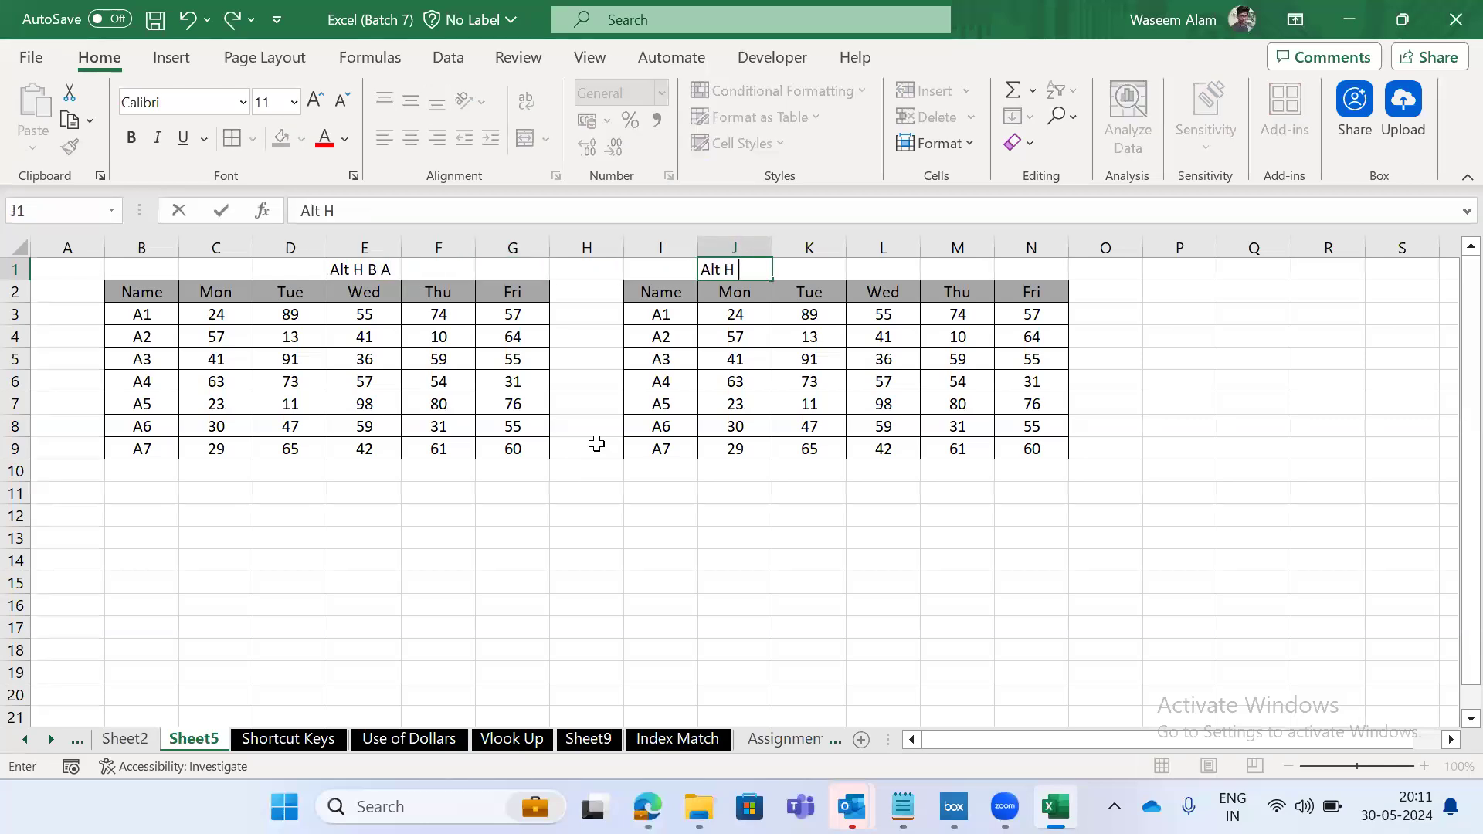
key("Left")
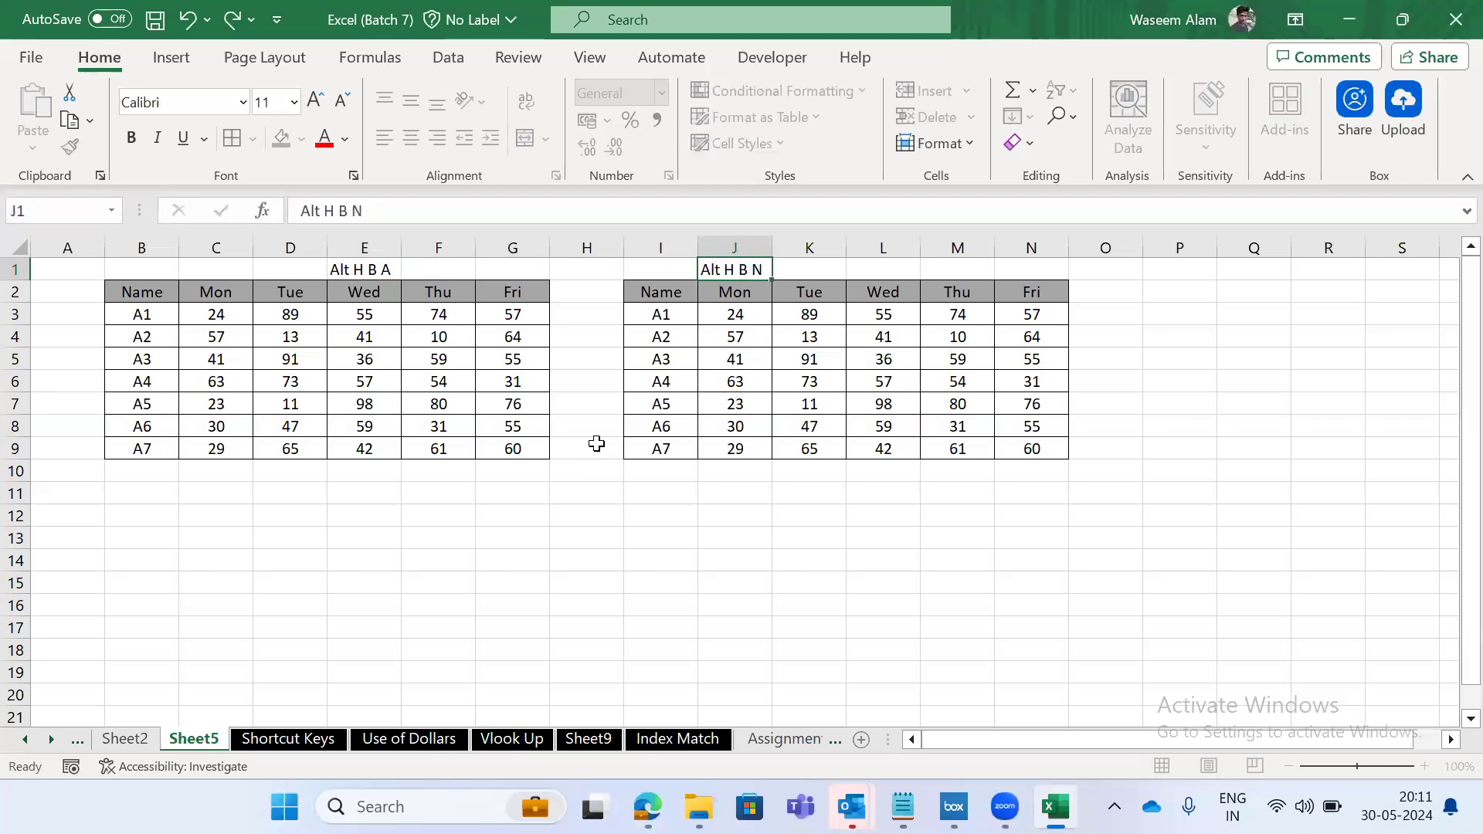
Select the pasted table's data cells I3:N9 and apply No Border to them.
key("Down")
key("Down")
key("ctrl+shift+Right")
key("ctrl+shift+Down")
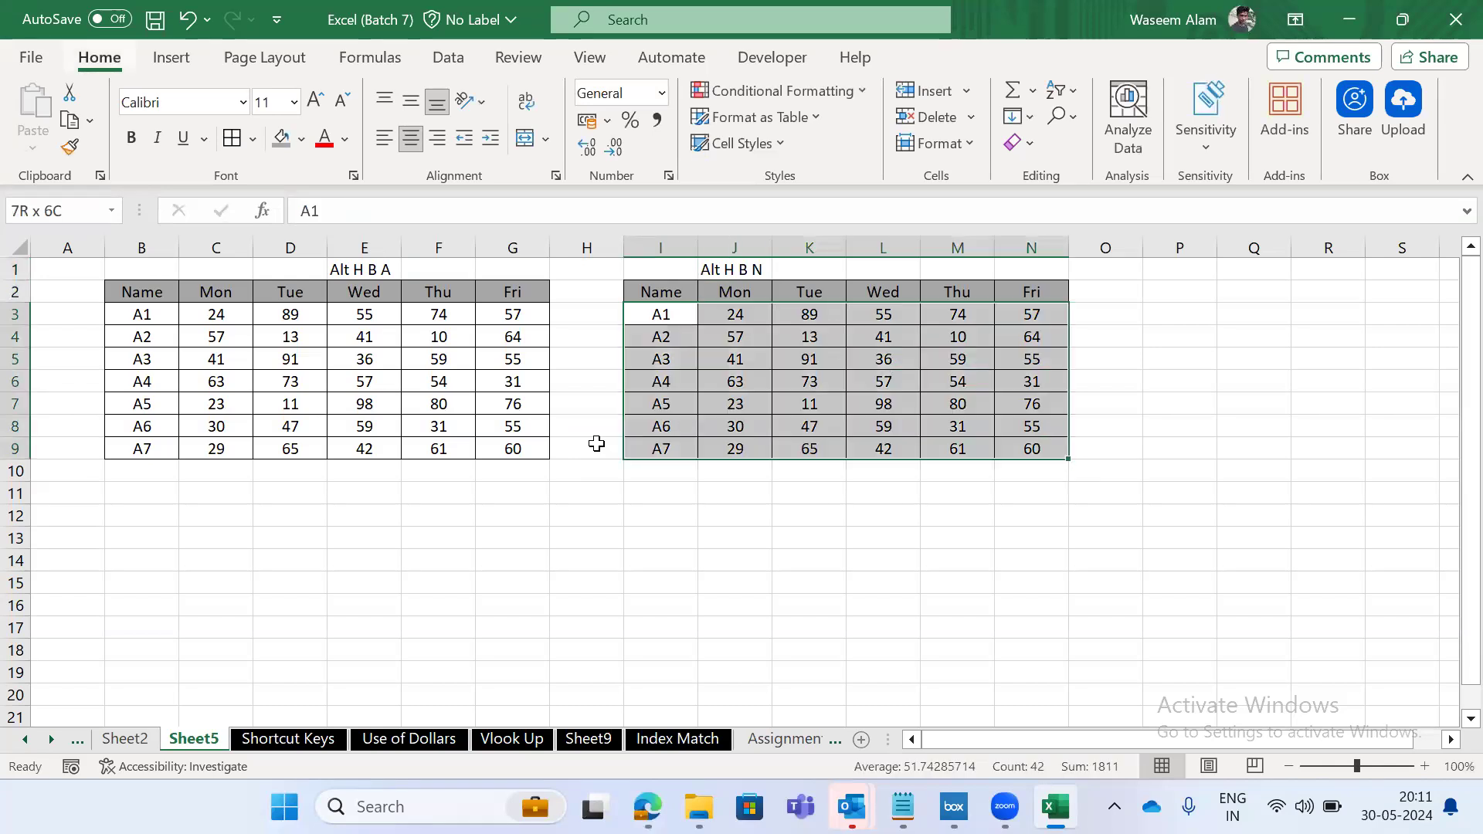
key("alt")
key("h")
key("b")
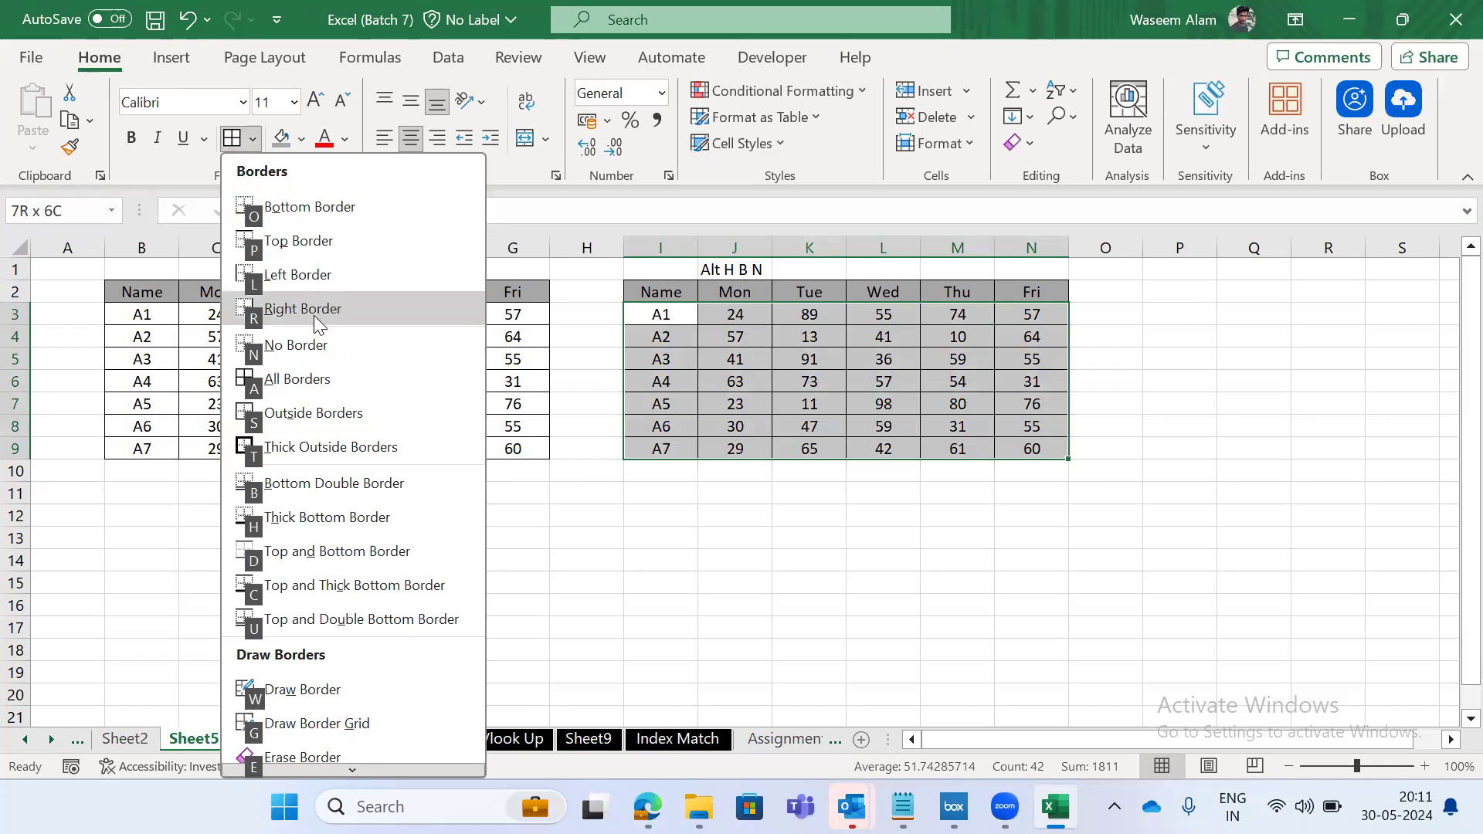
key("n")
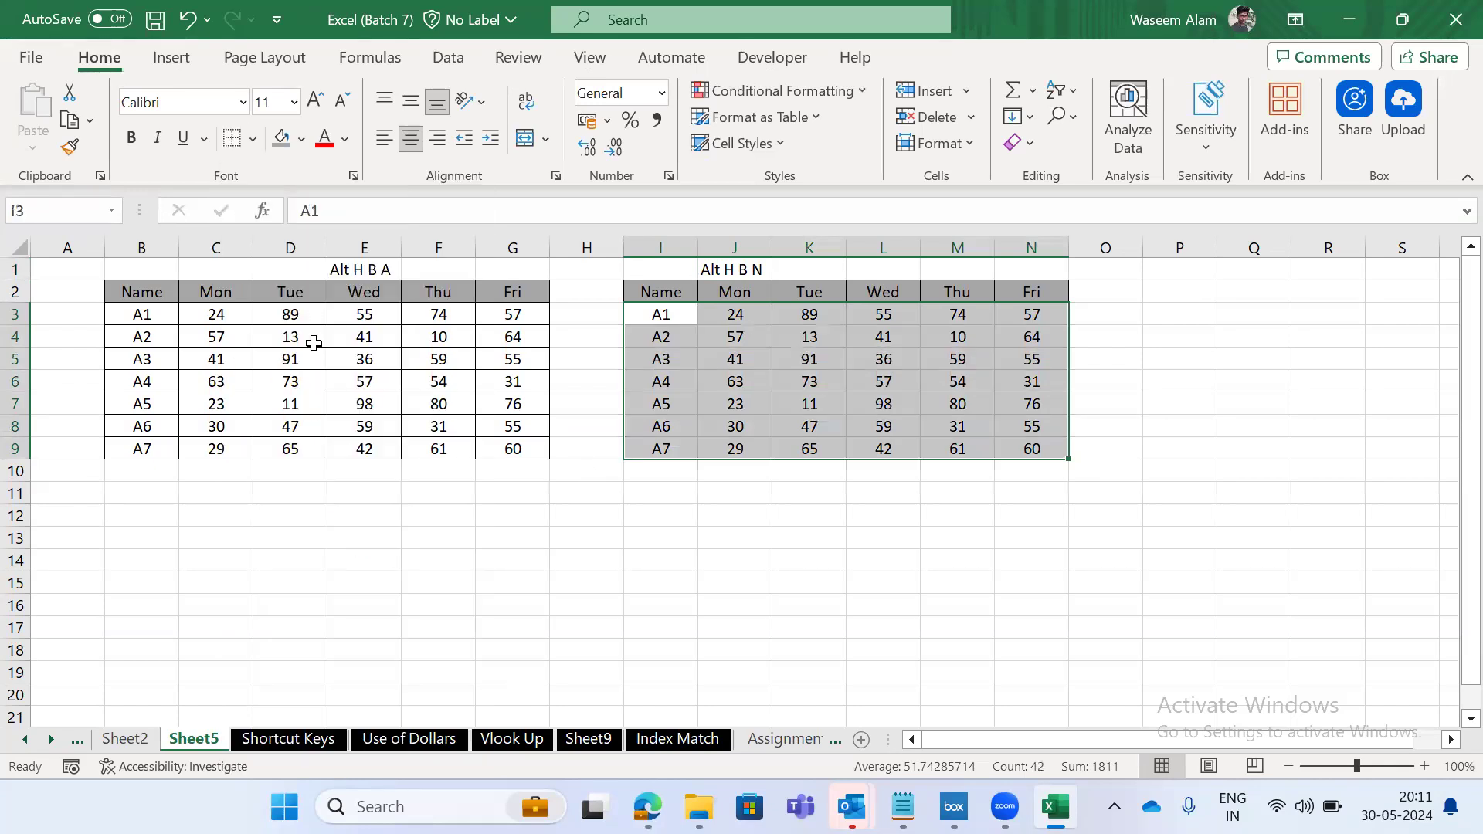
key("Left")
key("Right")
key("ctrl+shift+Right")
key("ctrl+shift+Down")
key("Up")
key("Up")
key("ctrl+shift+Right")
key("ctrl+shift+Down")
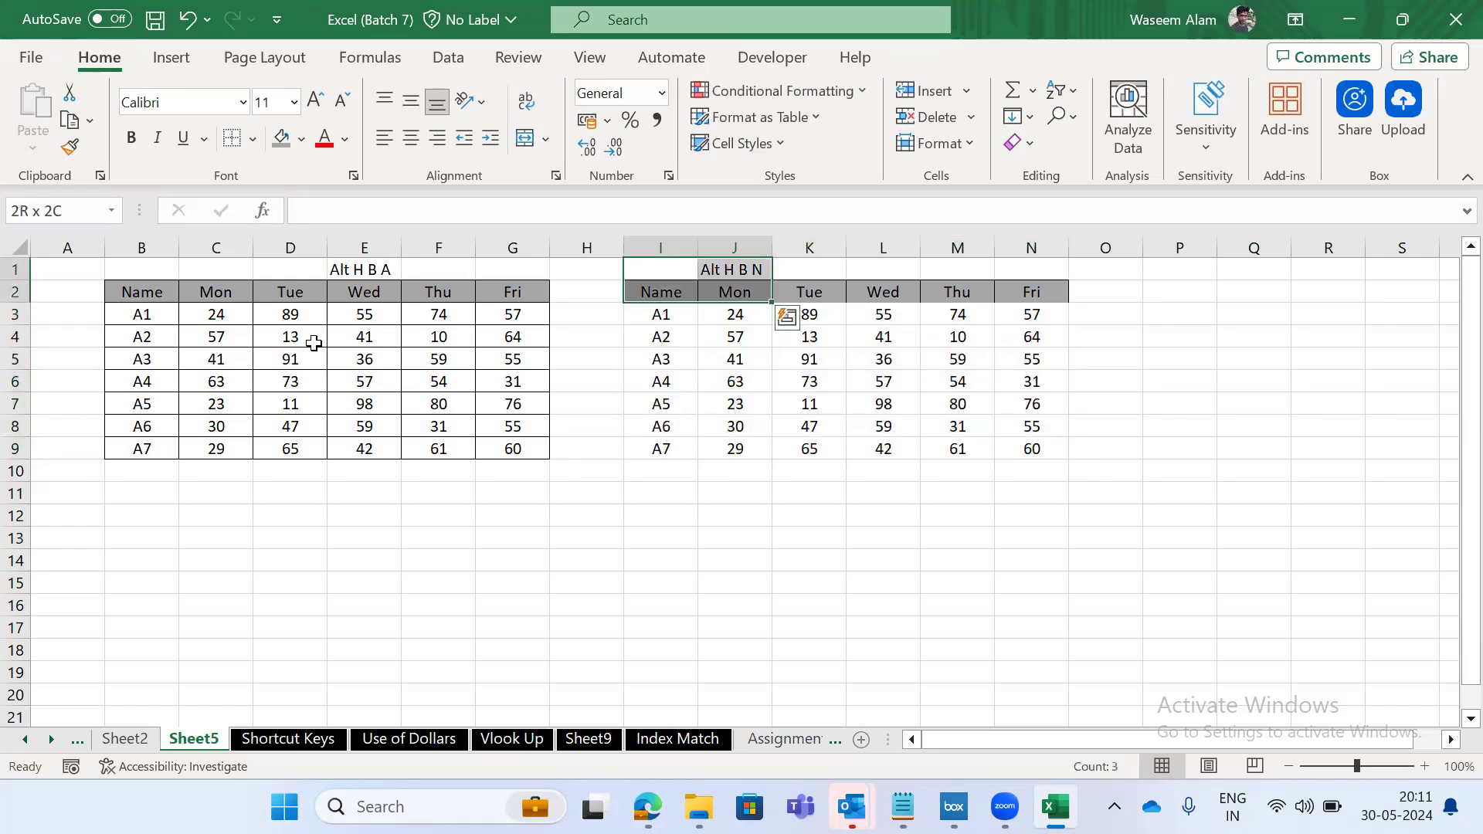
key("ctrl+shift+Right")
key("ctrl+shift+Down")
key("ctrl+Home")
key("Right")
key("Right")
key("Right")
key("Right")
key("Right")
key("Right")
key("Right")
key("Right")
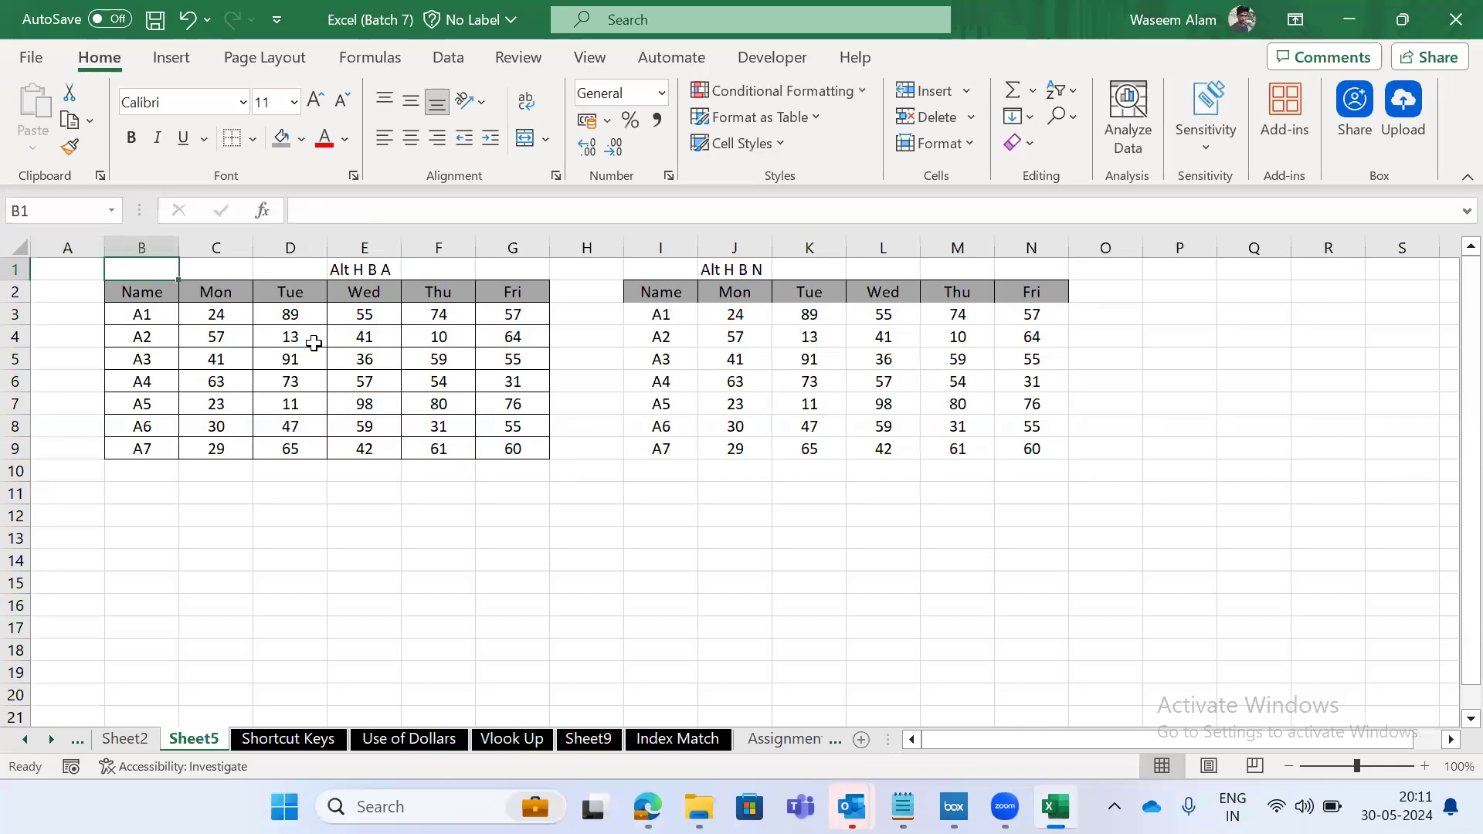
key("shift+Down")
key("shift+Right")
key("shift+Down")
key("shift+Right")
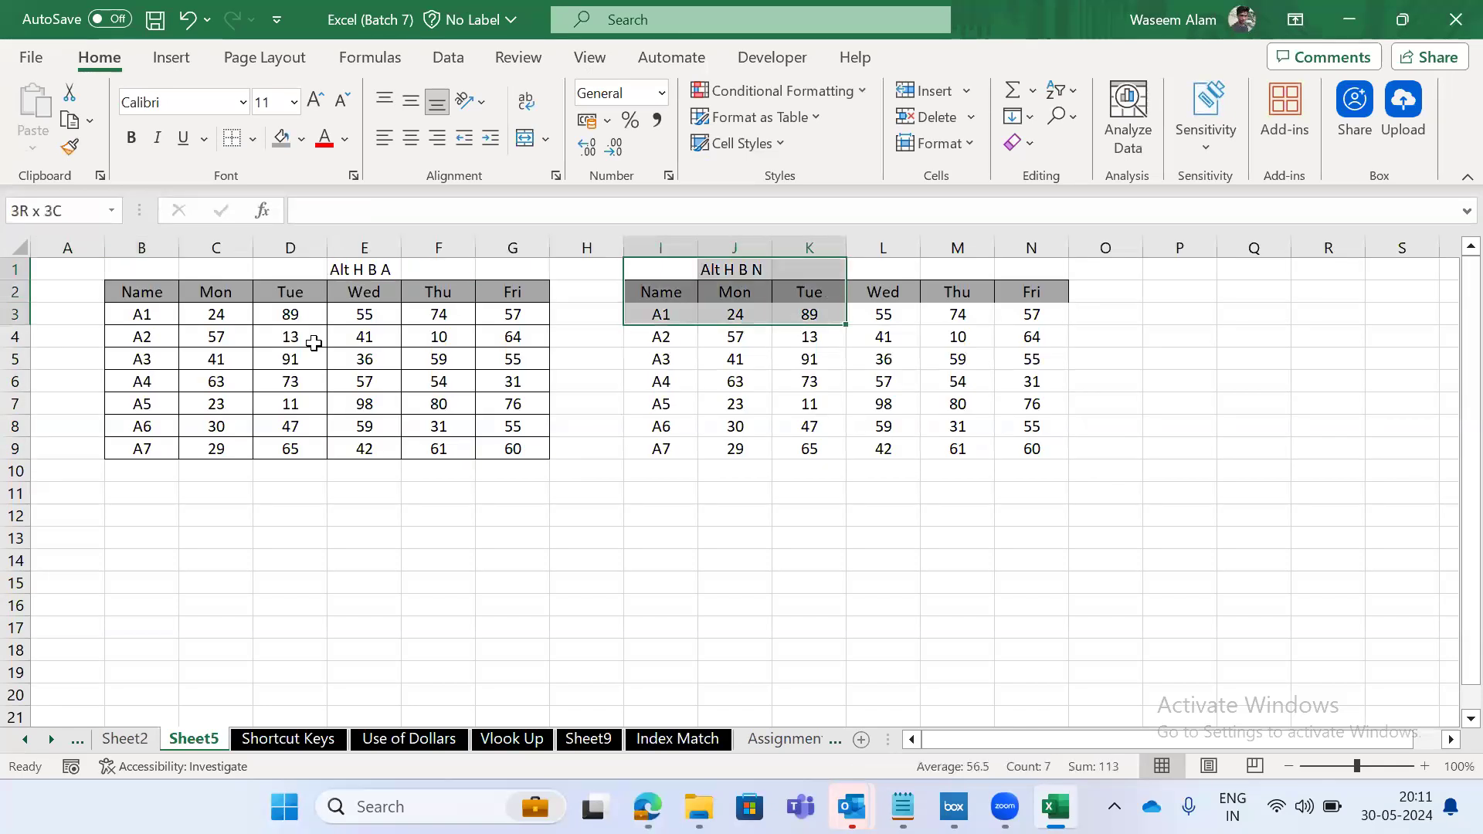
key("ctrl+shift+Down")
key("ctrl+shift+Right")
key("ctrl+shift+Right")
key("shift+Left")
key("Left")
key("Left")
key("Left")
key("Right")
key("Left")
key("Left")
key("Left")
key("Left")
key("Right")
key("Right")
key("Left")
key("Left")
key("Down")
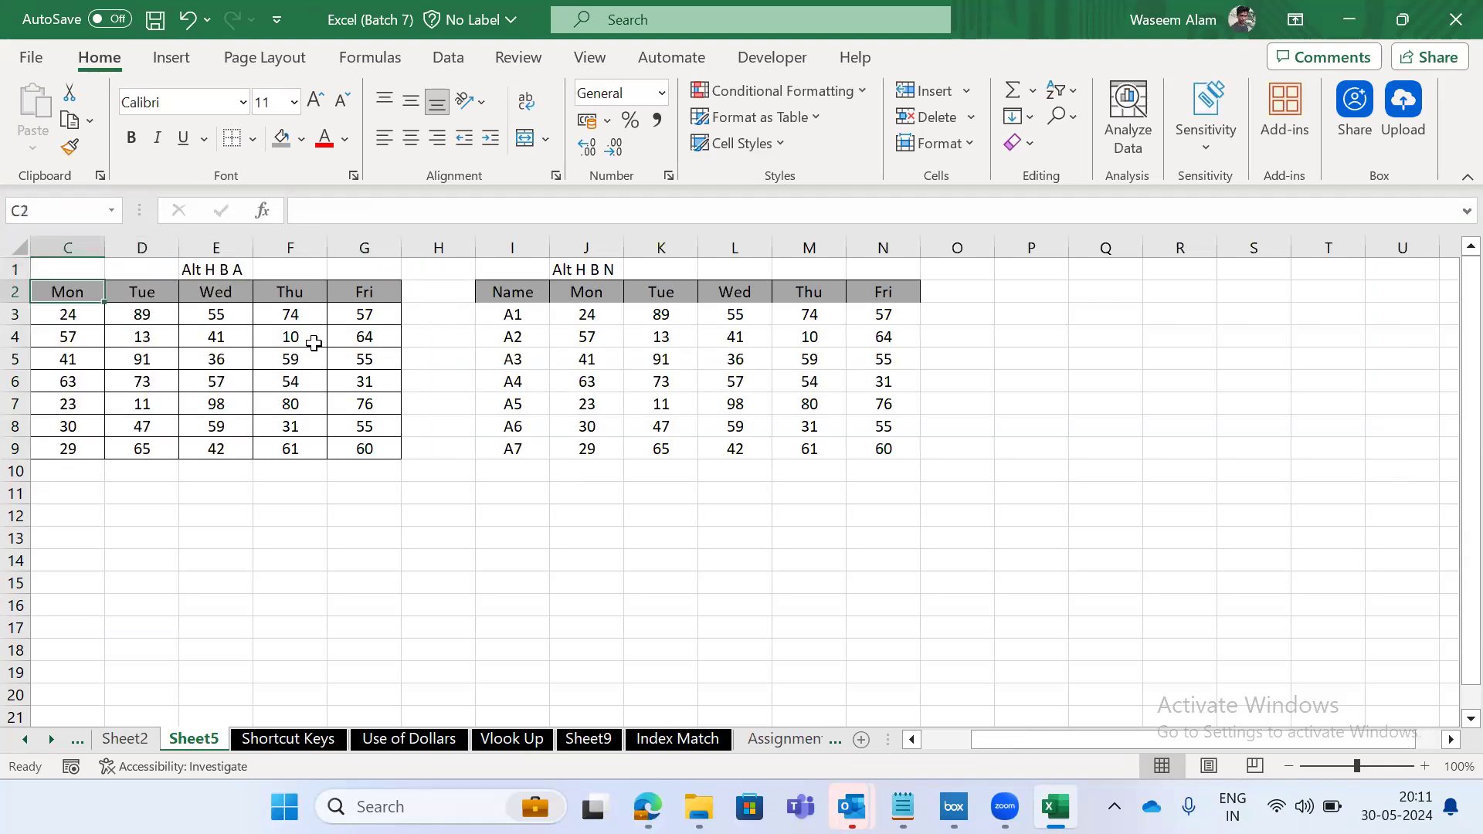
key("Left")
key("Right")
key("Right")
key("Right")
key("Right")
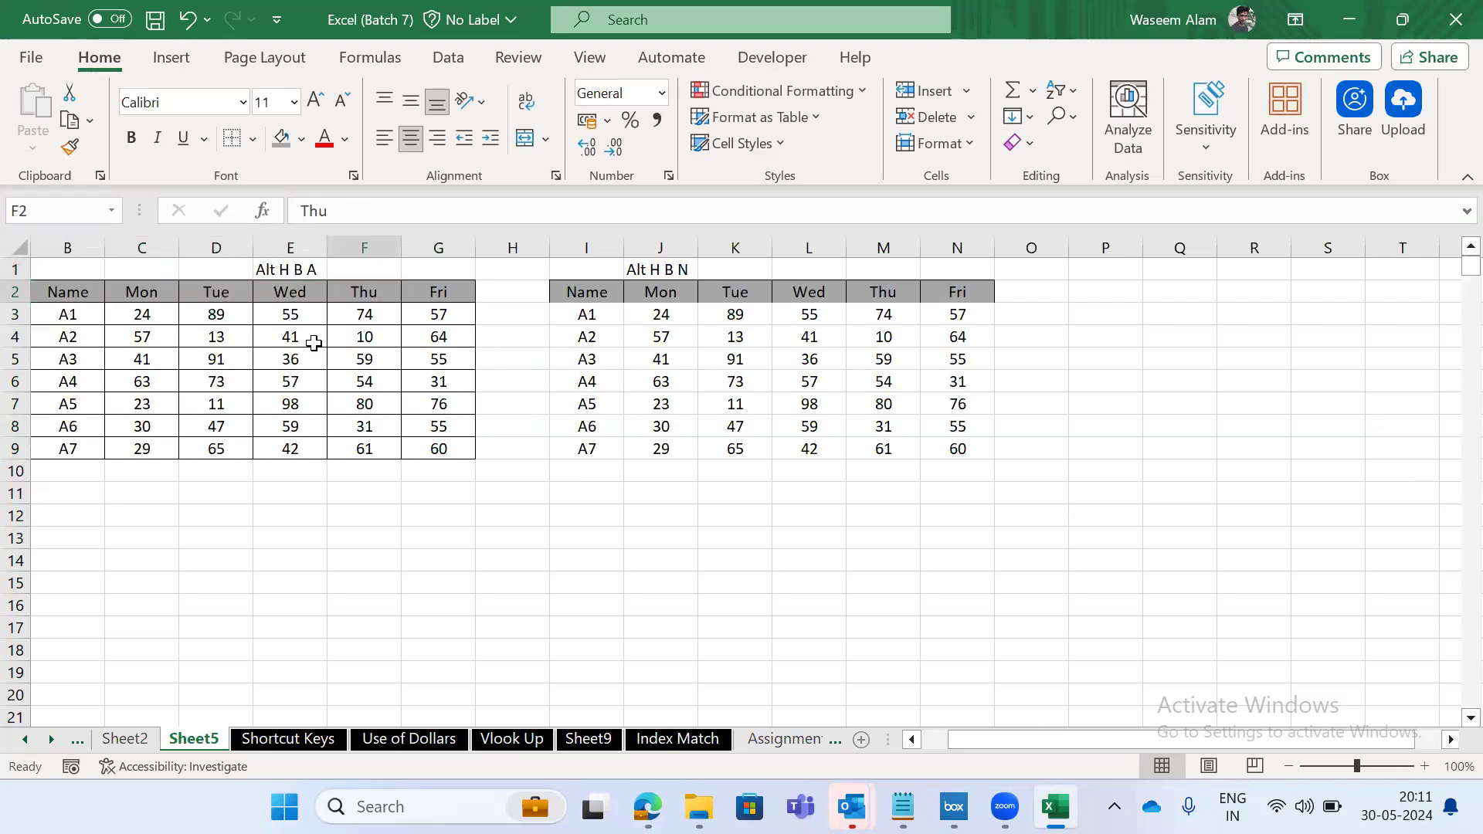
Examine the shortcut entries in rows 7 to 12 of the Shortcut Keys sheet, and return to Sheet5.
key("ctrl+Page_Down")
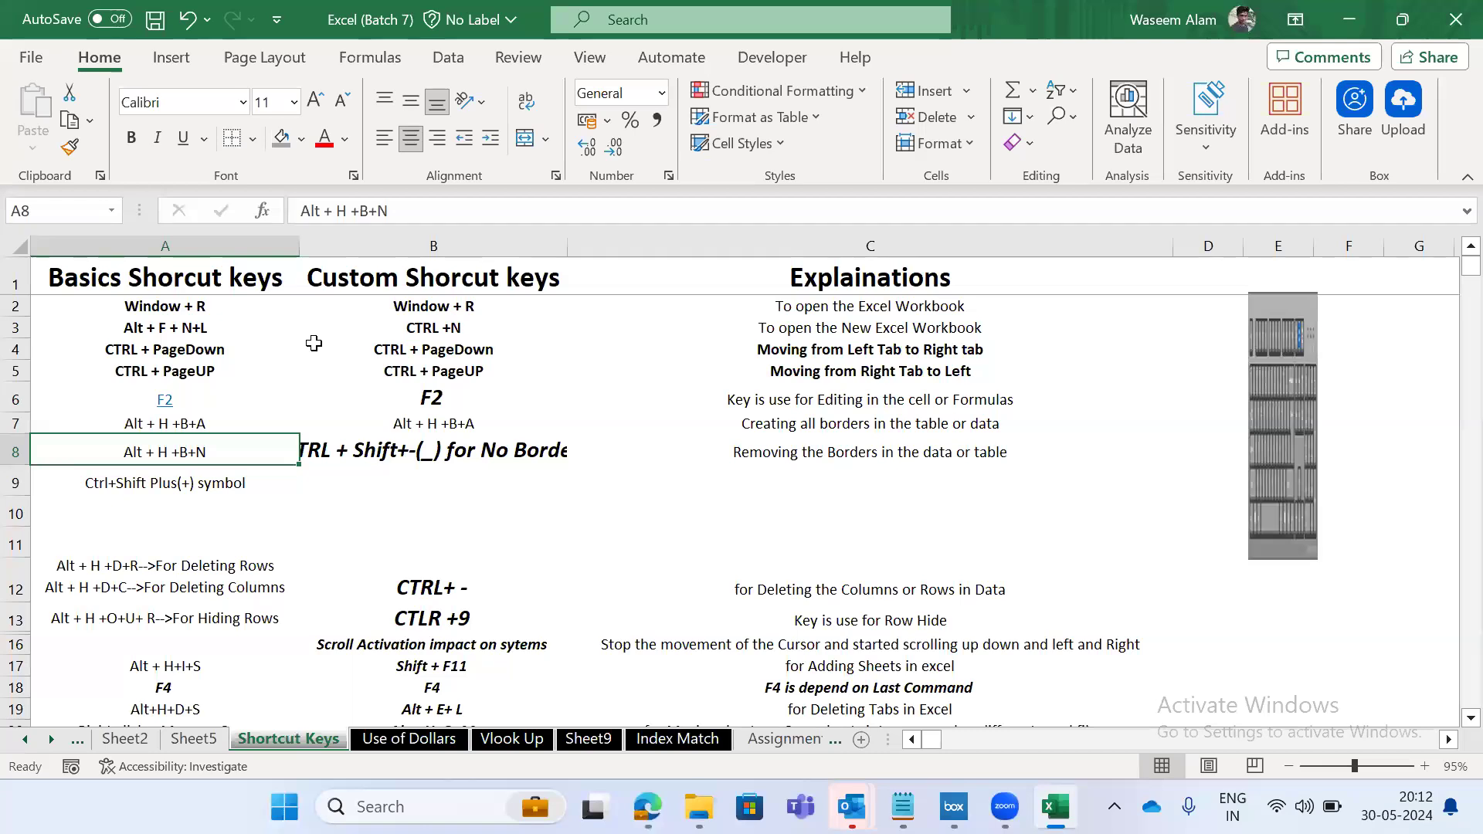
key("Up")
key("Down")
key("Down")
key("Down")
key("Down")
key("Down")
key("Up")
key("Up")
key("Up")
key("Up")
key("ctrl+Page_Up")
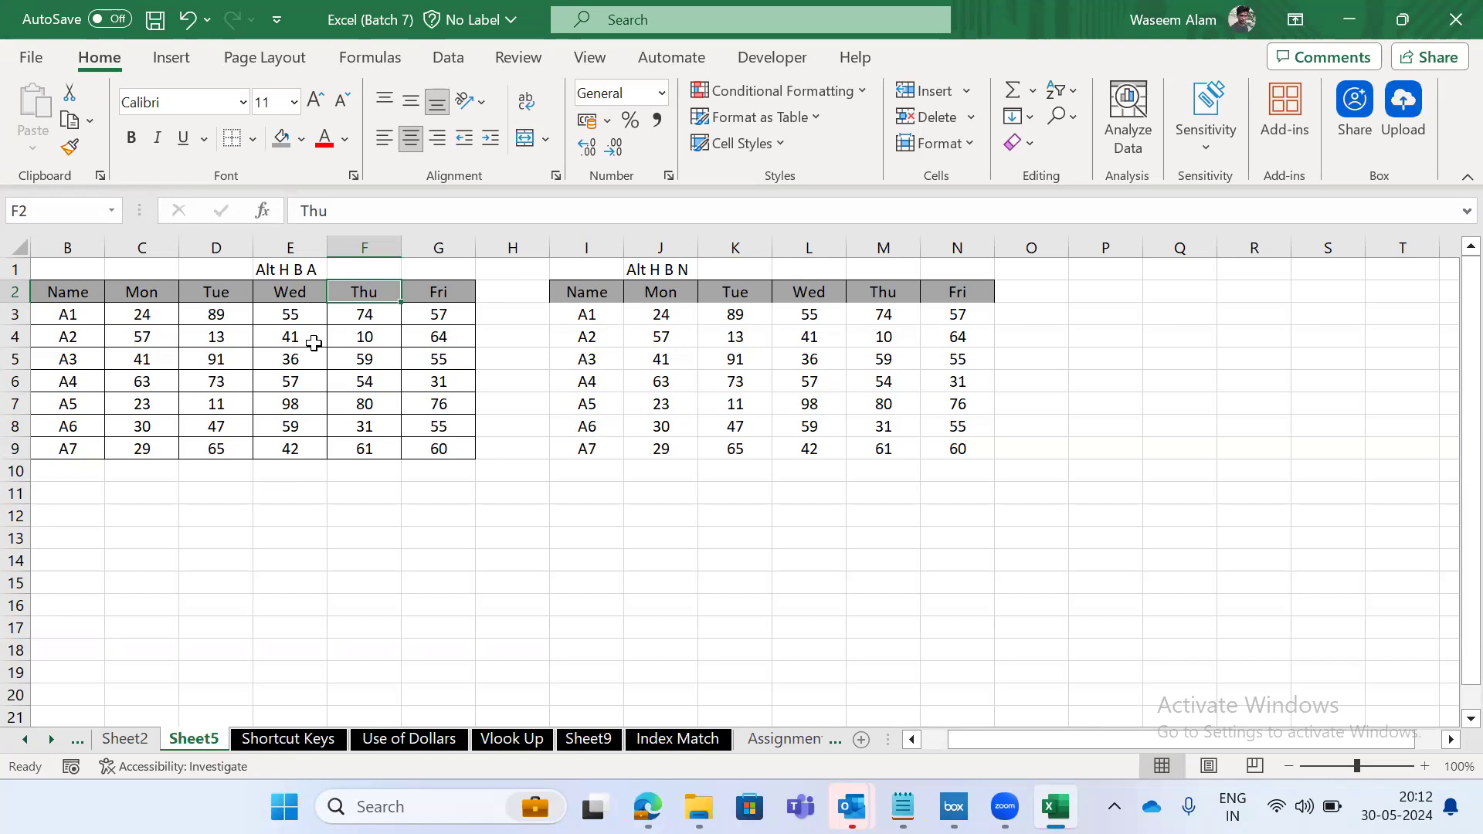
Undo the No Border change on the pasted table and select its data cells I3:N9.
left_click(591, 311)
key("ctrl+shift+End")
left_click(592, 311)
key("ctrl+shift+End")
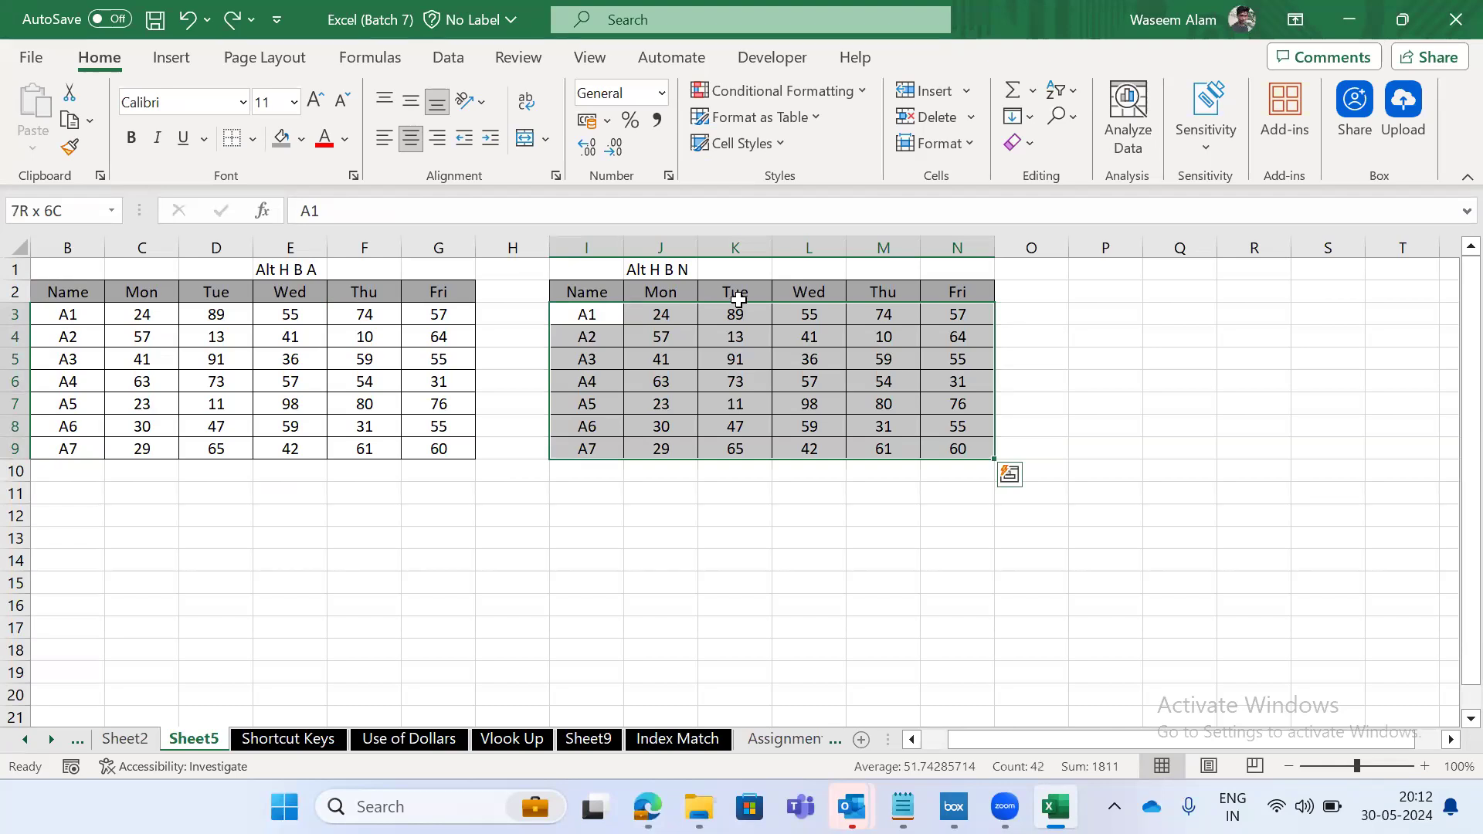
key("Up")
key("ctrl+shift+Right")
key("ctrl+shift+Down")
key("Down")
key("ctrl+shift+Right")
key("ctrl+shift+Down")
key("Left")
key("Right")
key("ctrl+shift+Right")
key("ctrl+shift+Down")
key("Left")
key("Right")
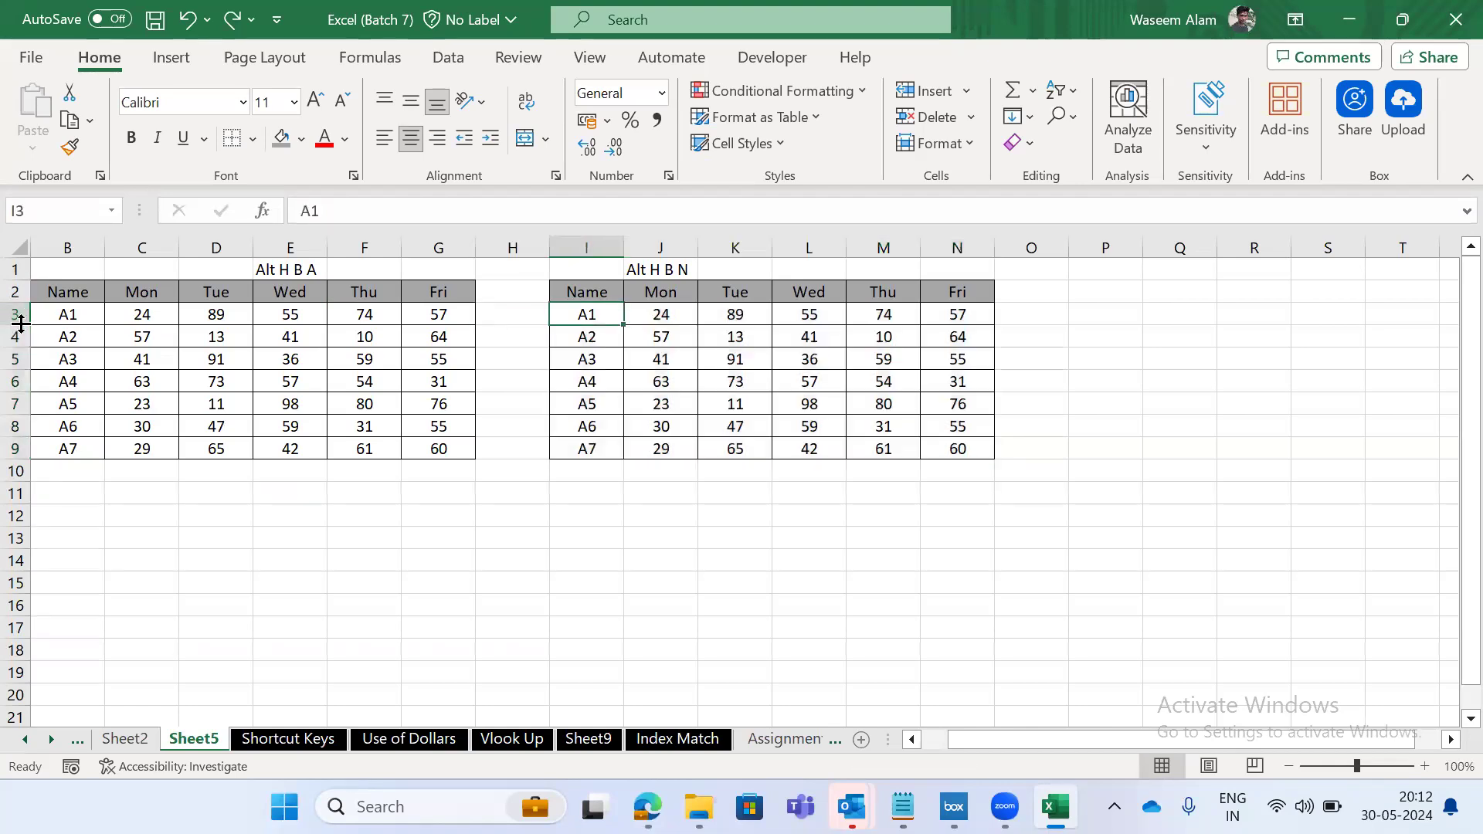
key("ctrl+shift+Right")
key("ctrl+shift+Down")
Apply No Border to the whole pasted table I2:N9, including its header row, and undo it.
key("Up")
key("ctrl+shift+Right")
key("ctrl+shift+Down")
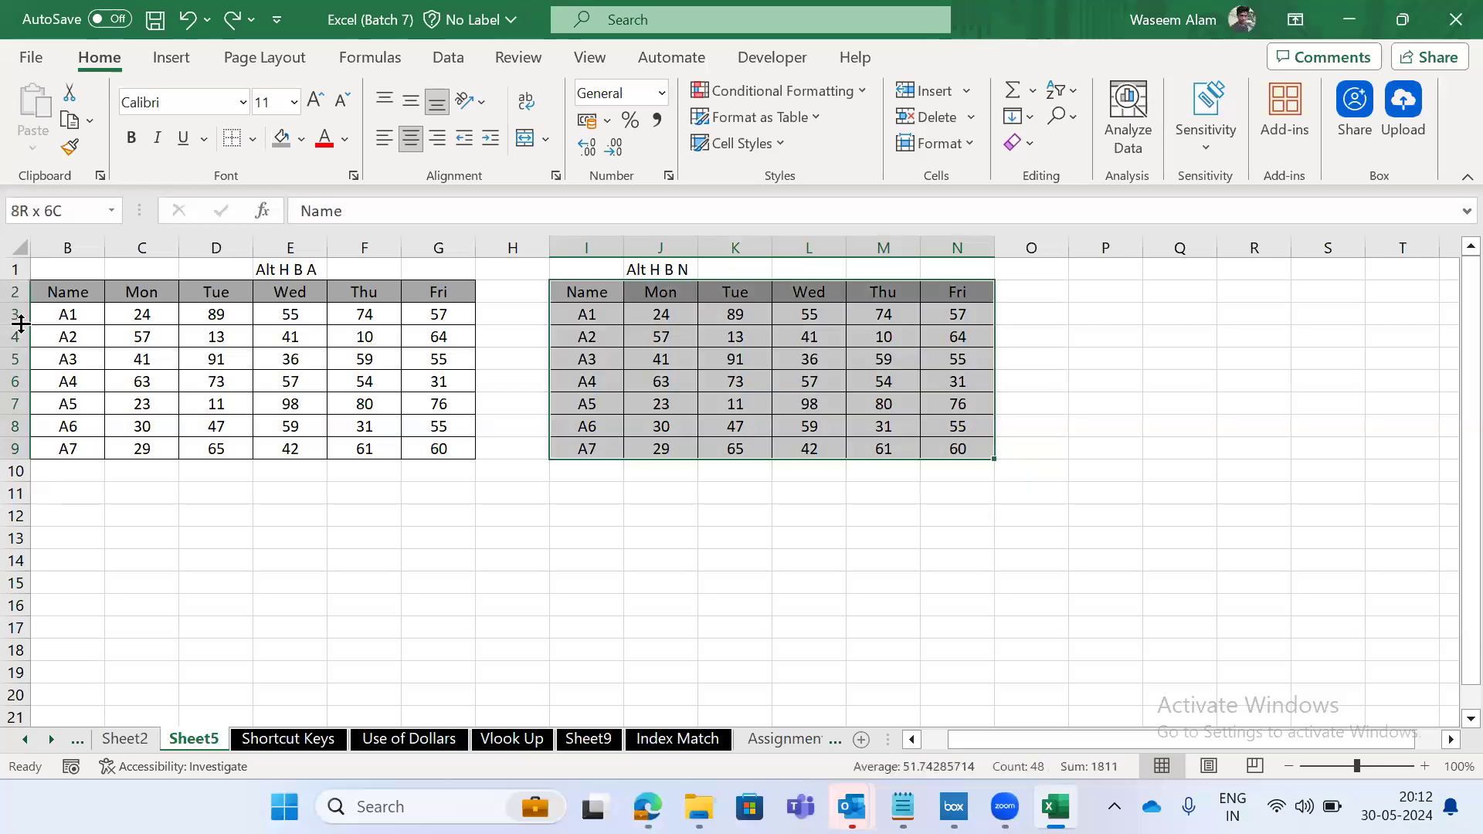
key("ctrl+q")
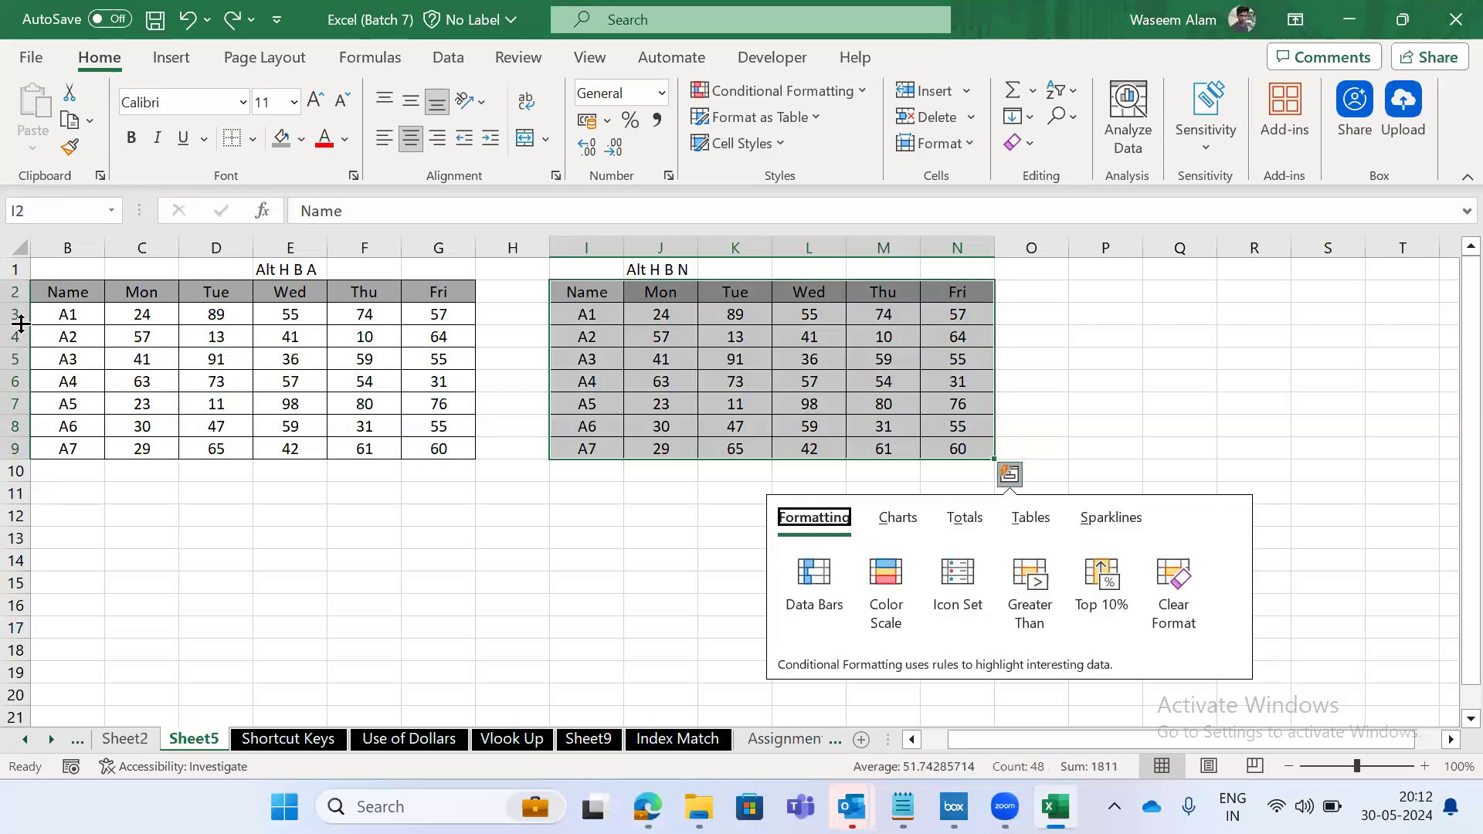
key("Escape")
key("alt+h")
key("b")
key("n")
key("Down")
key("Up")
key("ctrl+z")
key("Down")
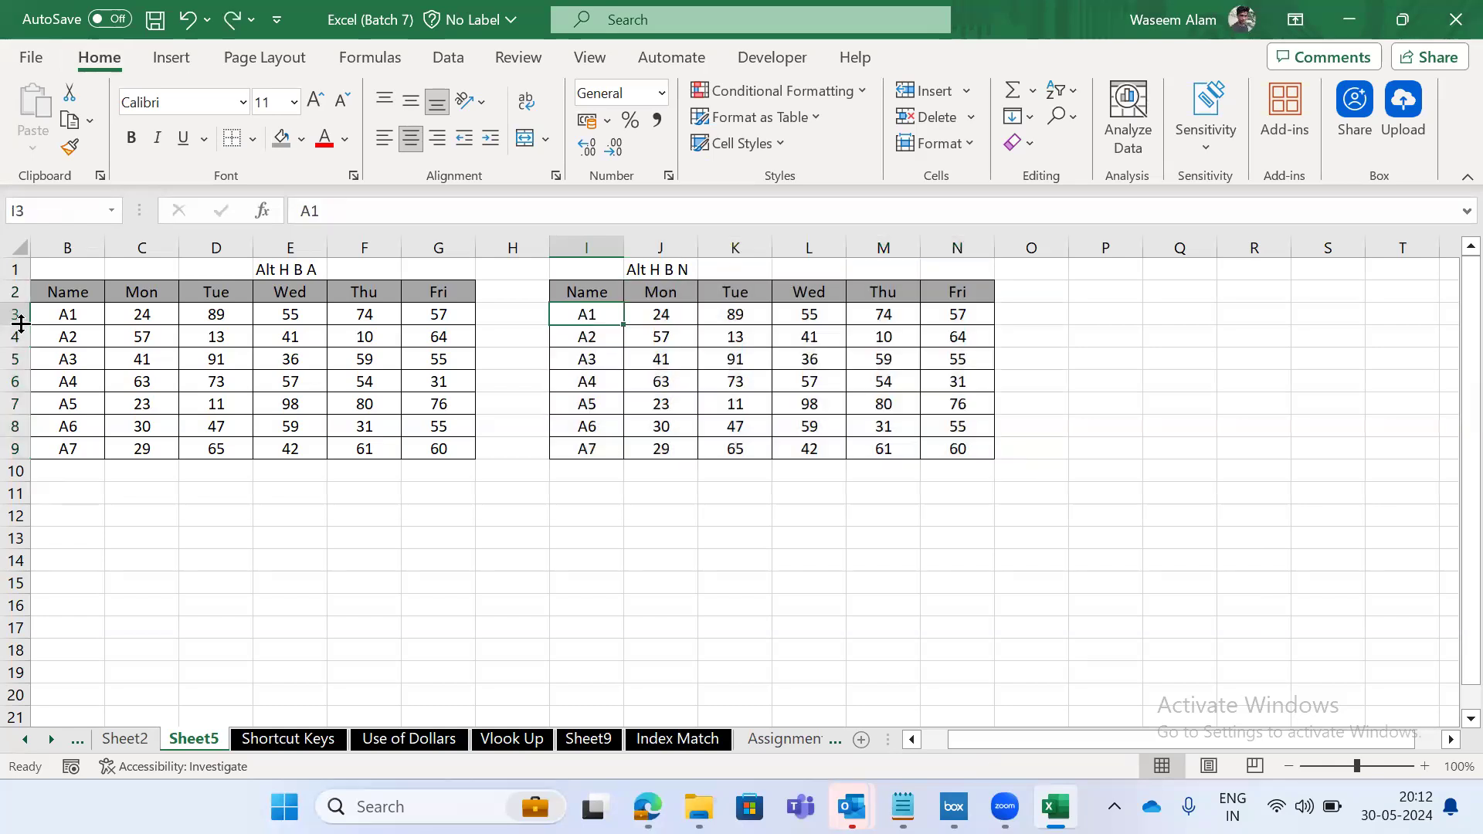
key("ctrl+shift+Right")
key("ctrl+shift+Down")
key("Left")
key("Right")
key("ctrl+shift+Right")
key("ctrl+shift+Down")
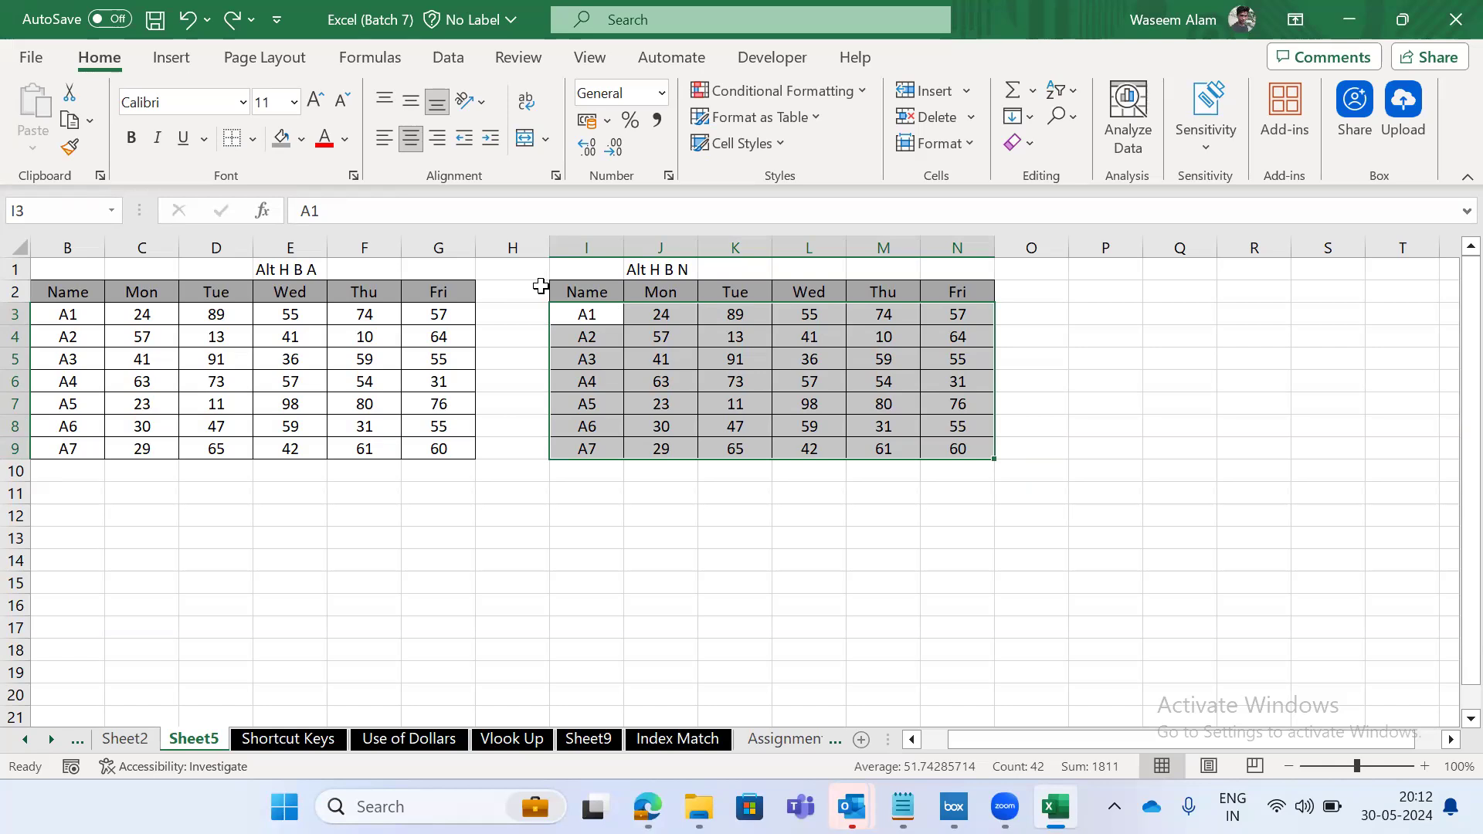
key("Left")
key("Right")
key("ctrl+shift+Right")
key("ctrl+shift+Down")
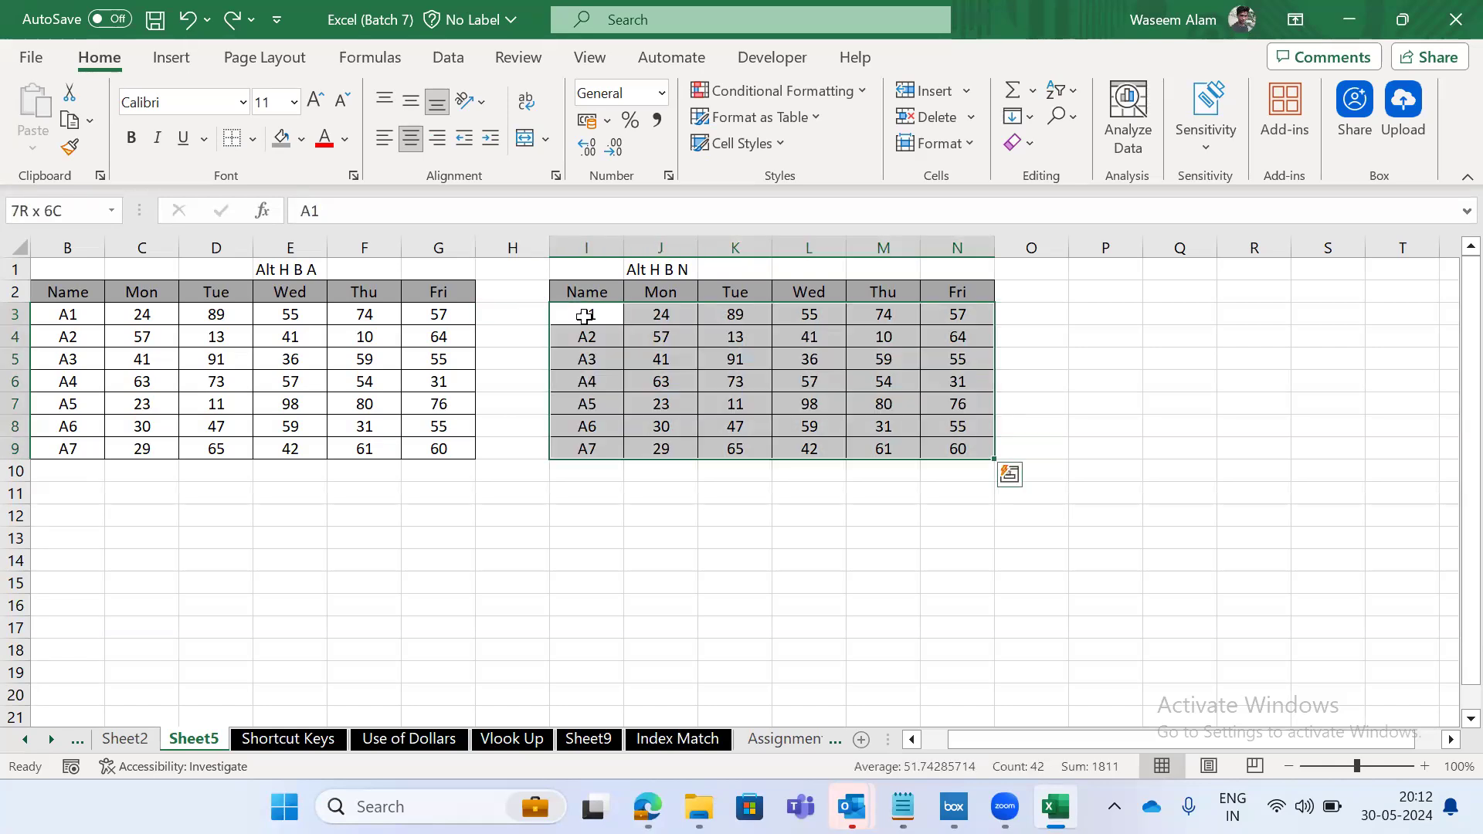
Select the pasted table with its headers, I2:N9, and apply No Border to the whole range.
key("Up")
key("ctrl+shift+Right")
key("ctrl+shift+Down")
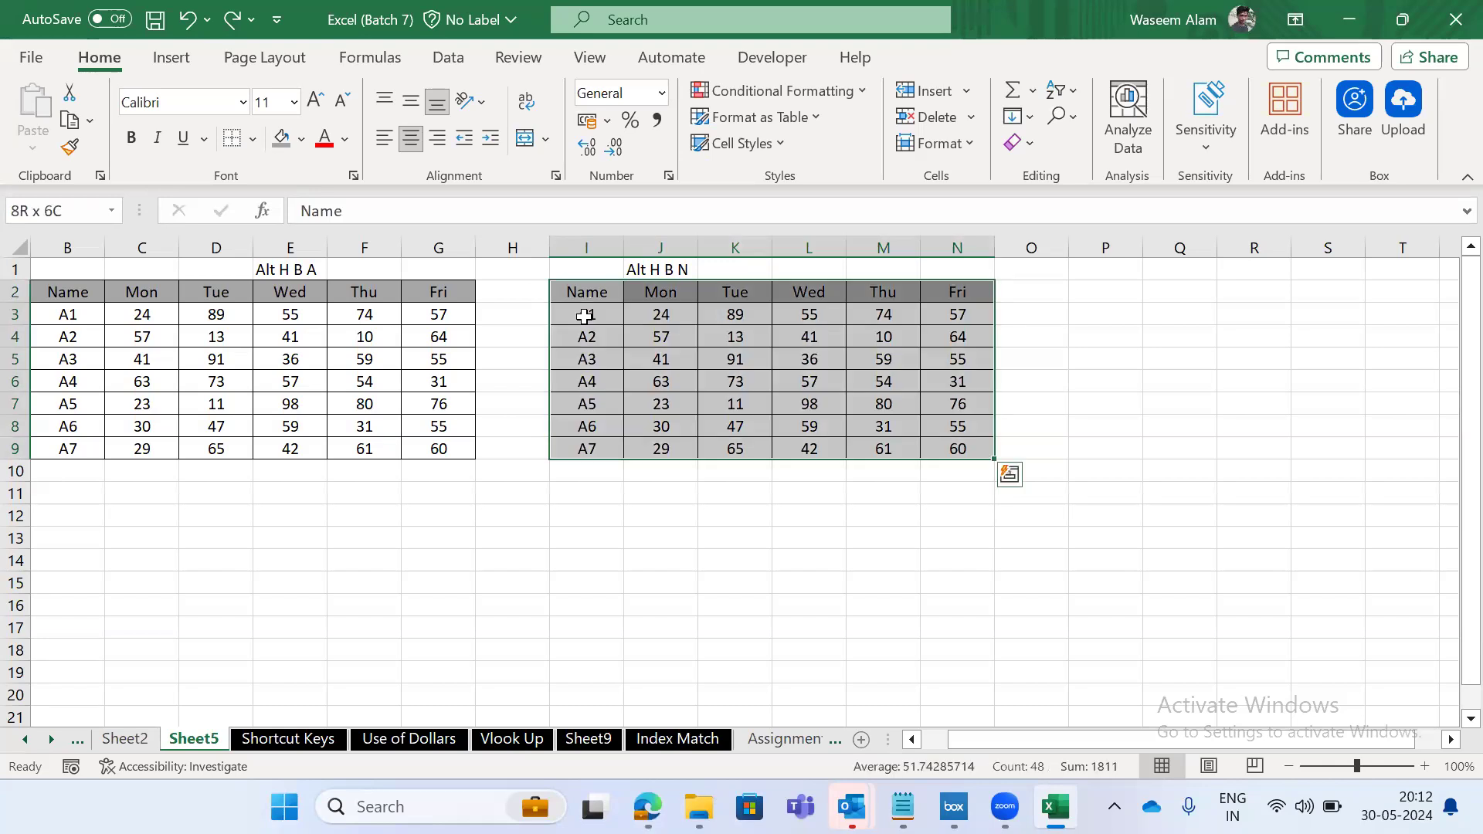
key("alt")
key("h")
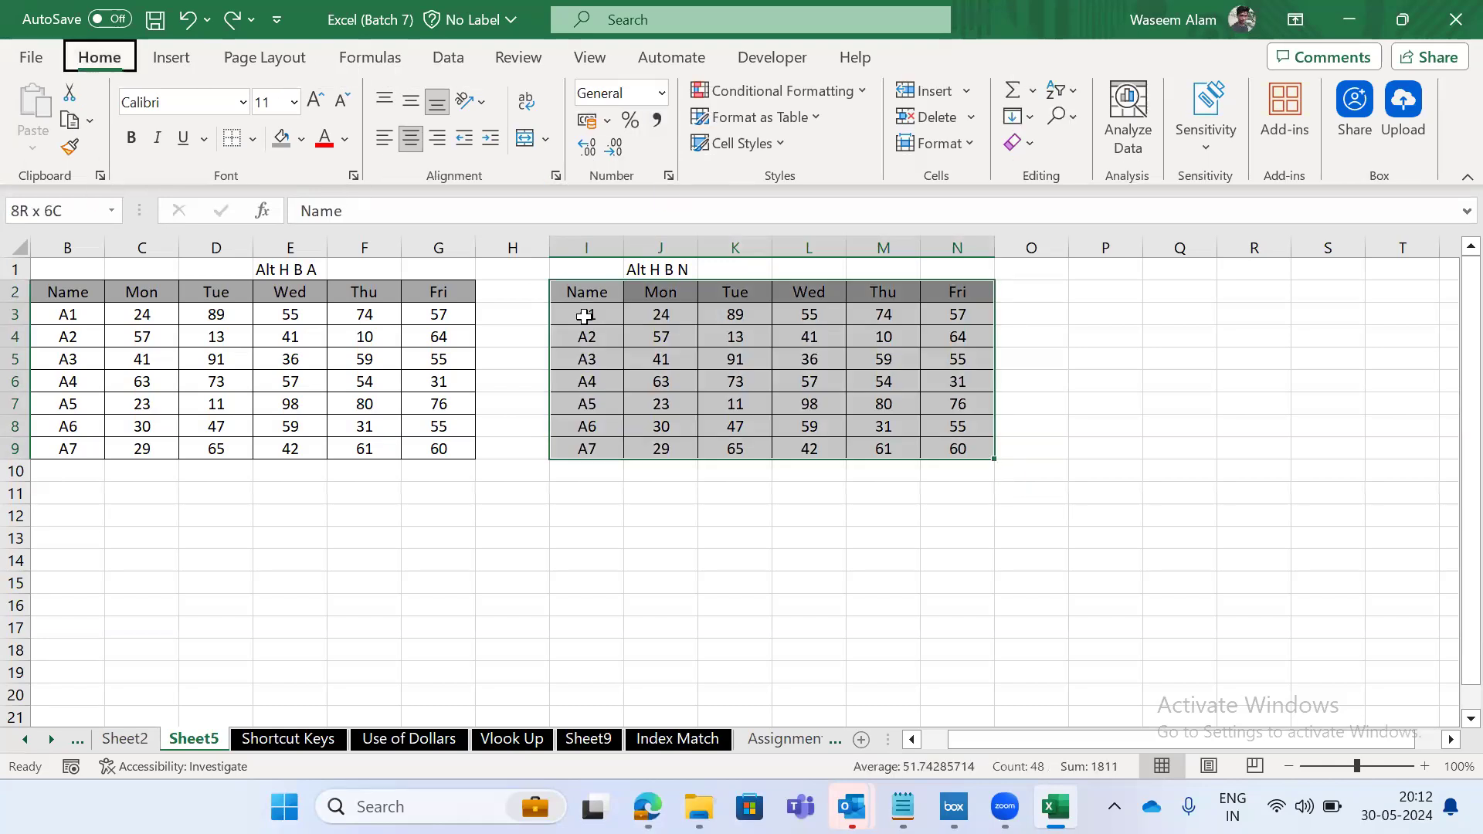
key("b")
key("n")
key("Left")
key("Right")
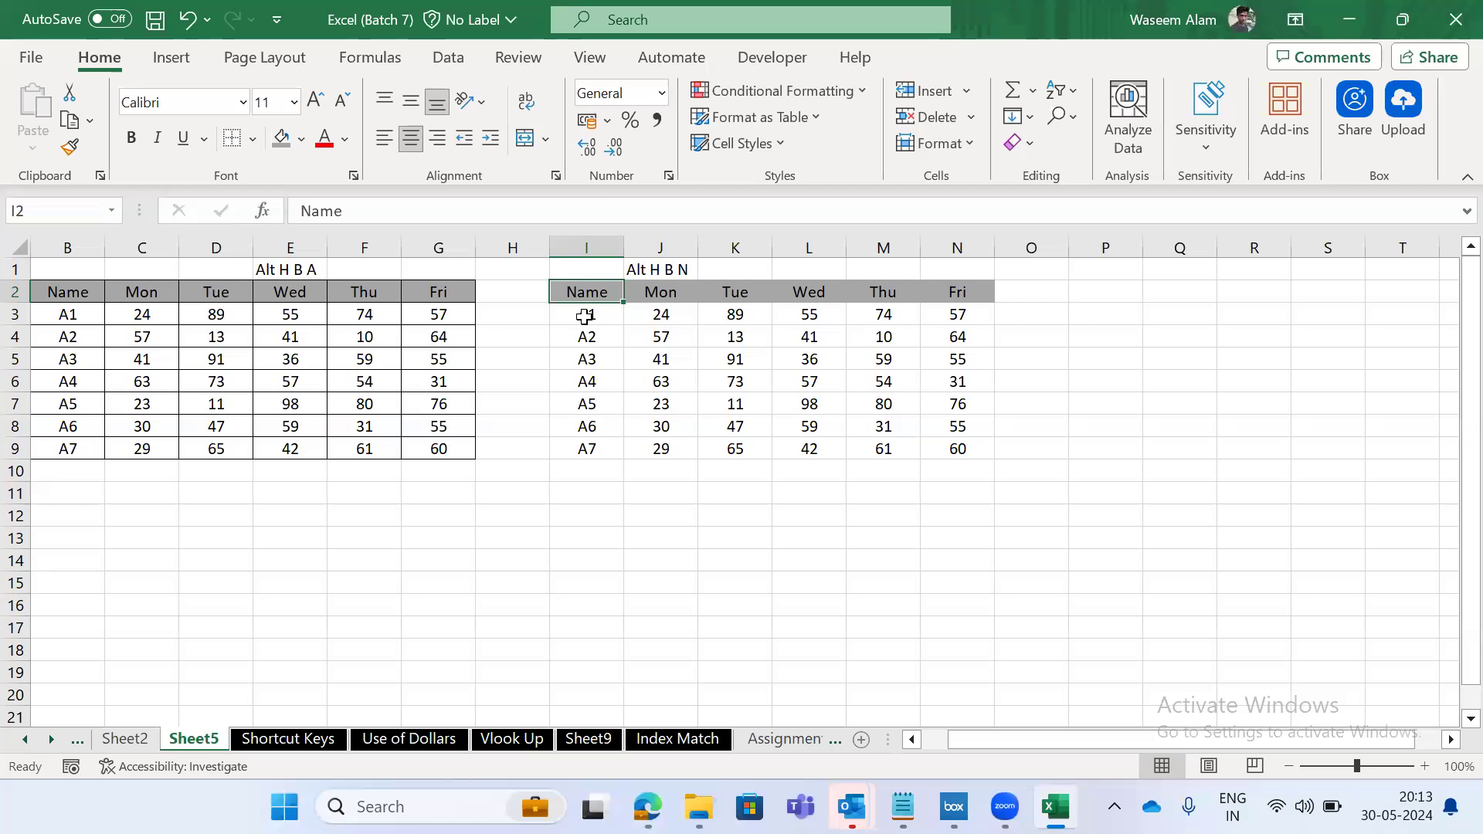
Undo the last border removal on the pasted table and go to its first data cell, I3.
key("ctrl+shift+Right")
key("ctrl+shift+Down")
key("Left")
left_click(585, 316)
key("ctrl+z")
left_click(585, 316)
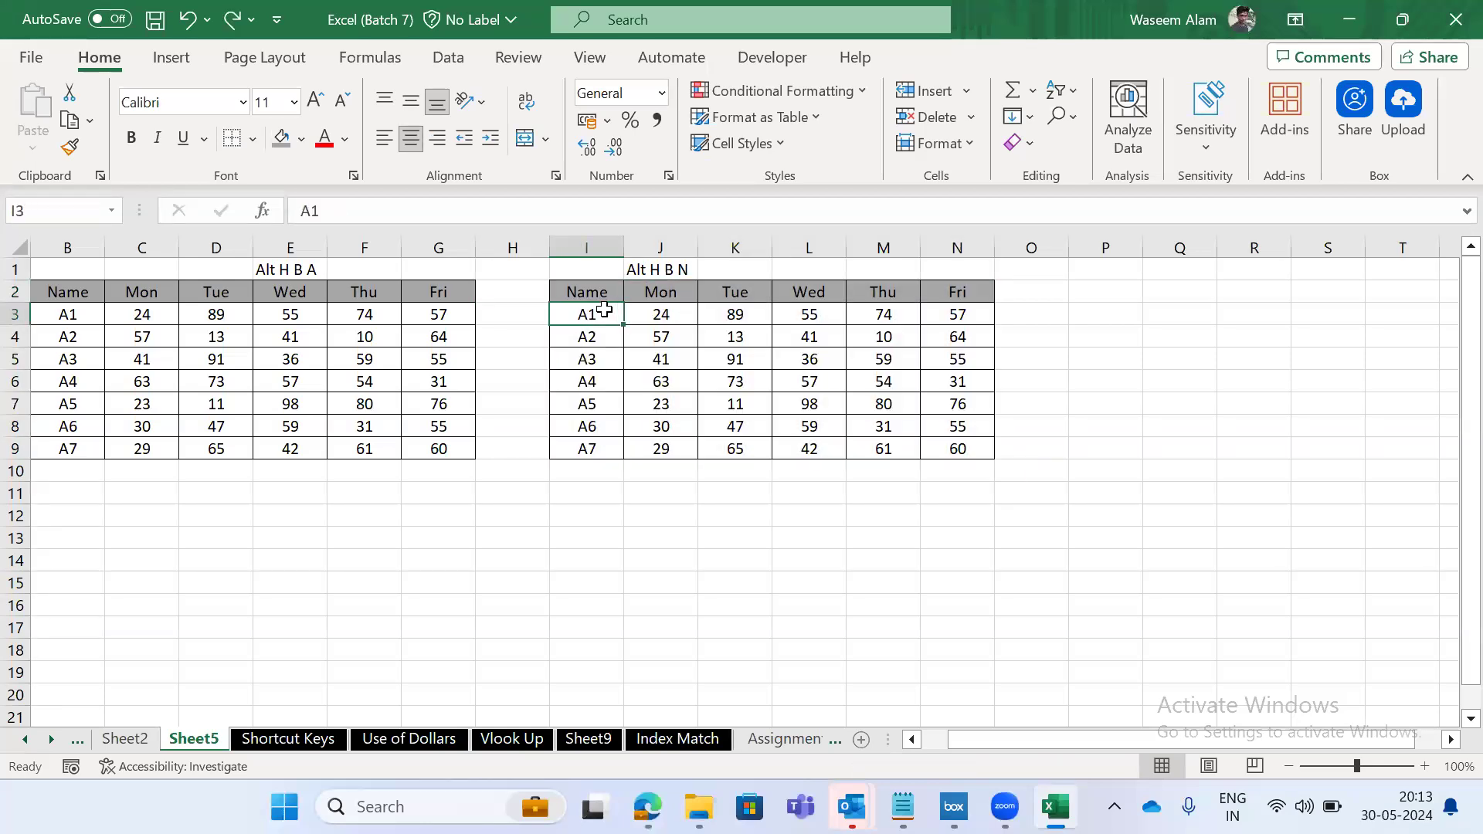
Apply No Border to only the pasted table's data cells I3:N9, leaving the header row out of the selection.
key("ctrl+shift+Right")
key("ctrl+shift+Down")
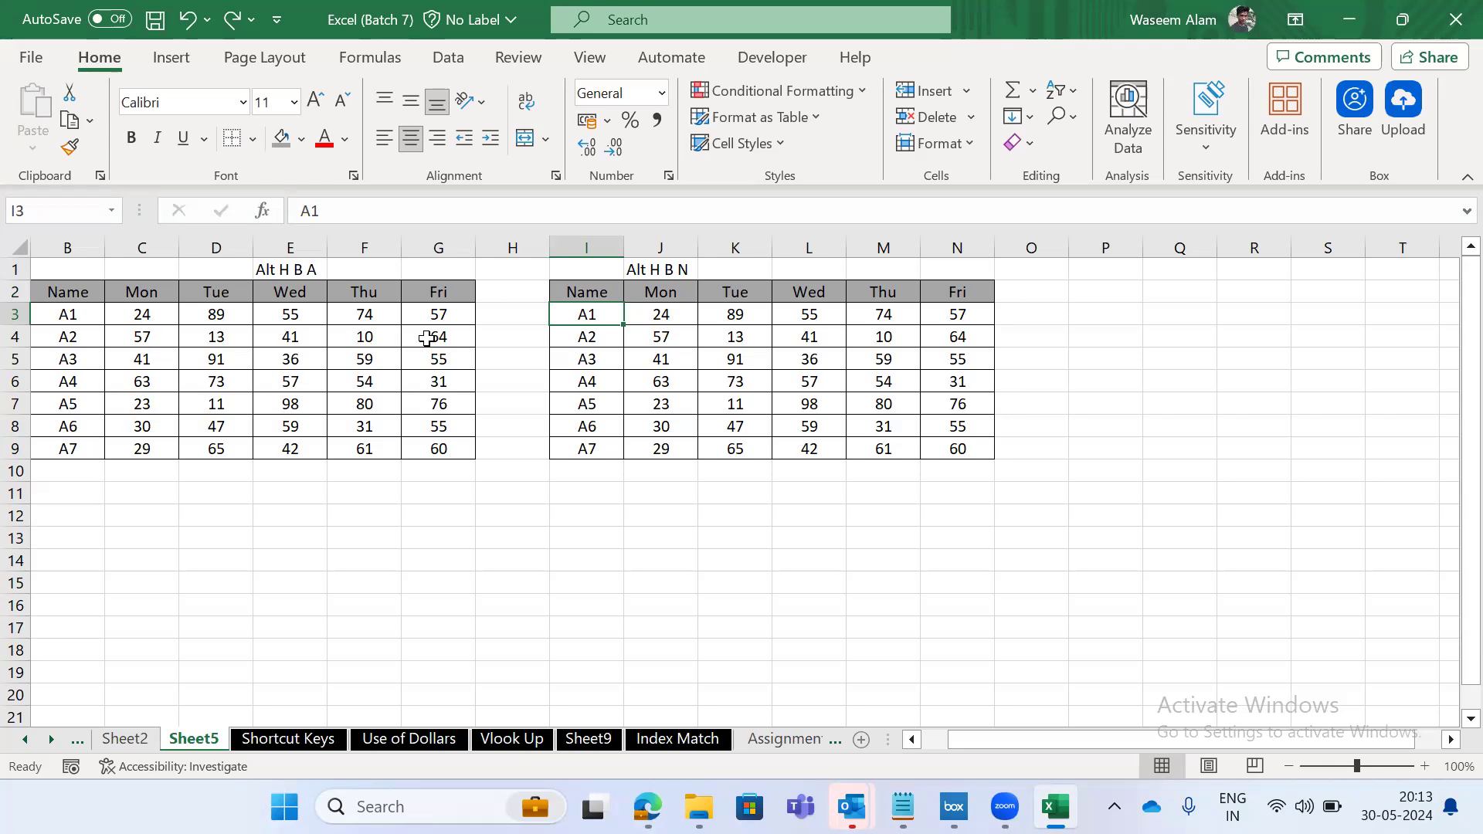
key("ctrl+shift+Right")
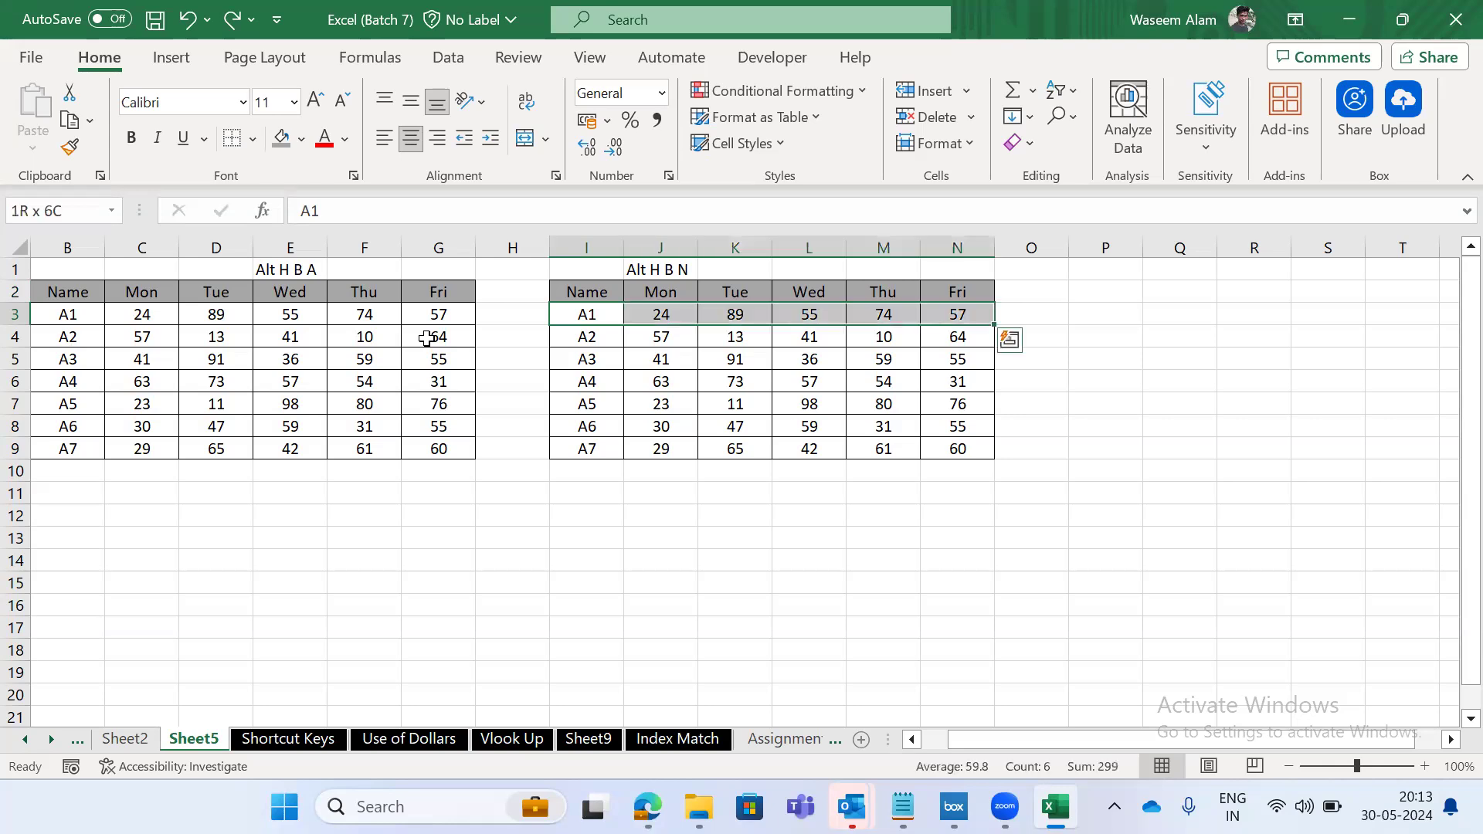
key("ctrl+shift+Down")
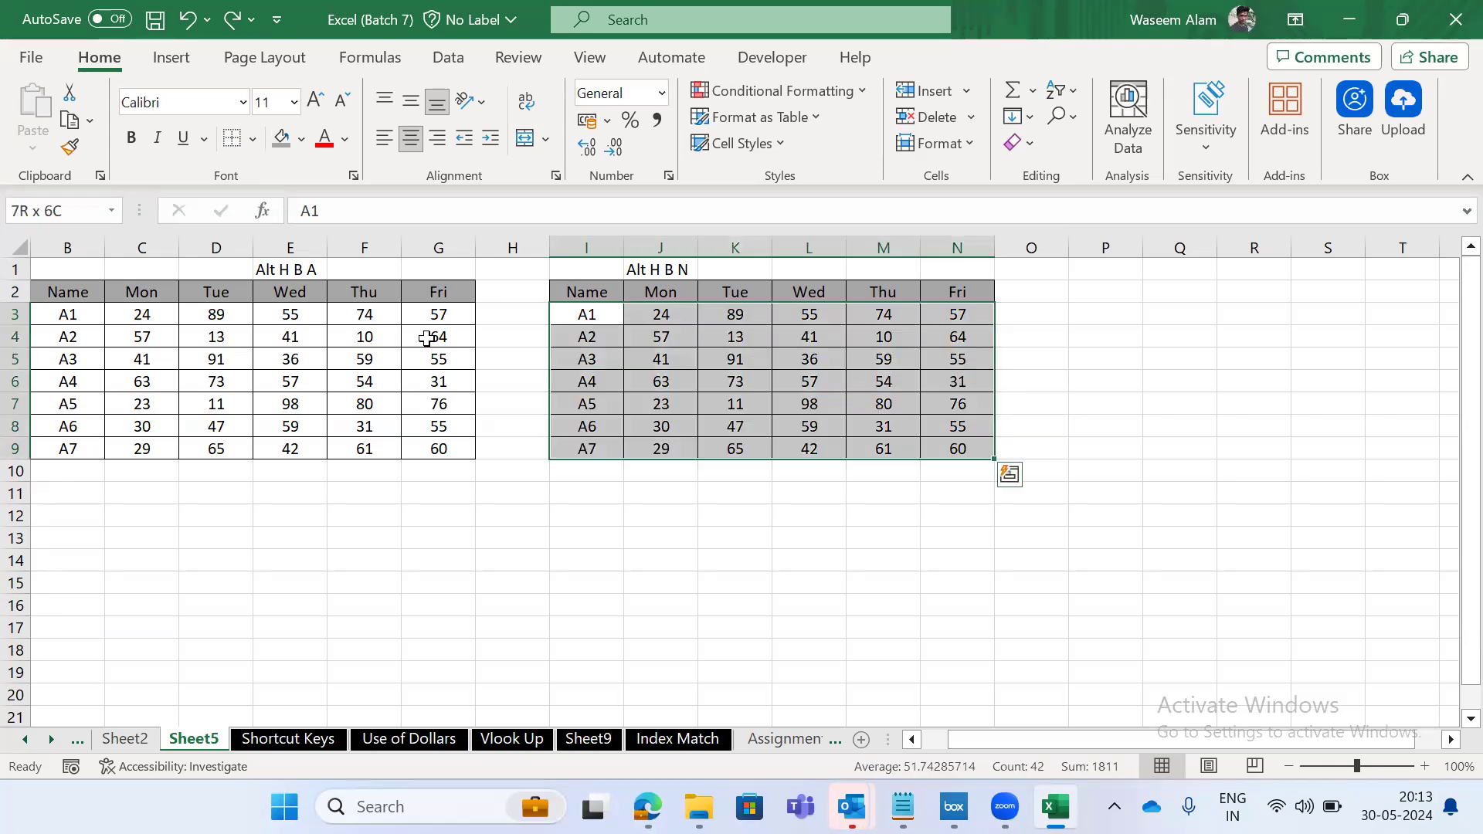
key("alt")
key("h")
key("b")
key("n")
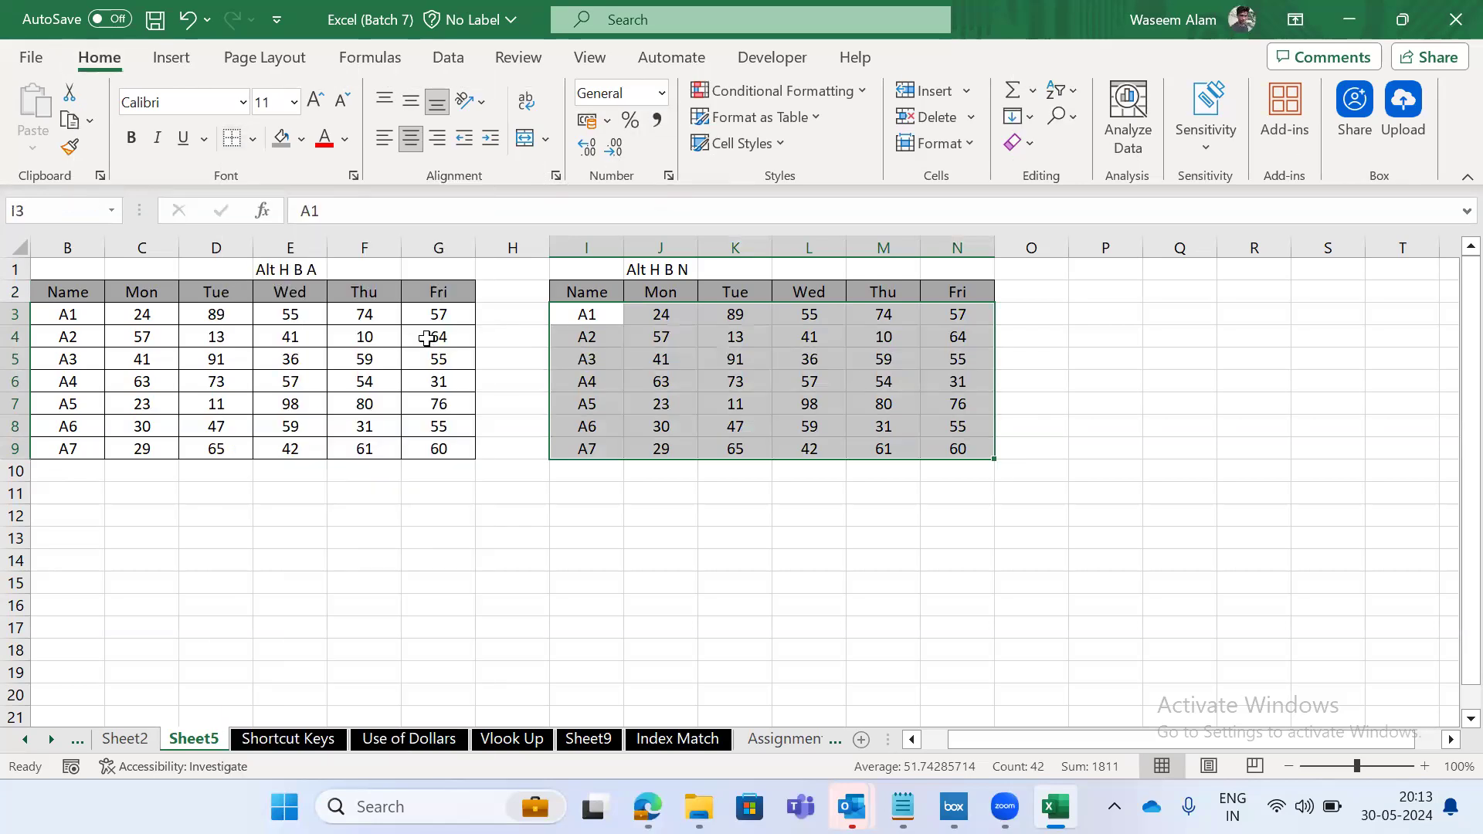
key("Left")
key("Up")
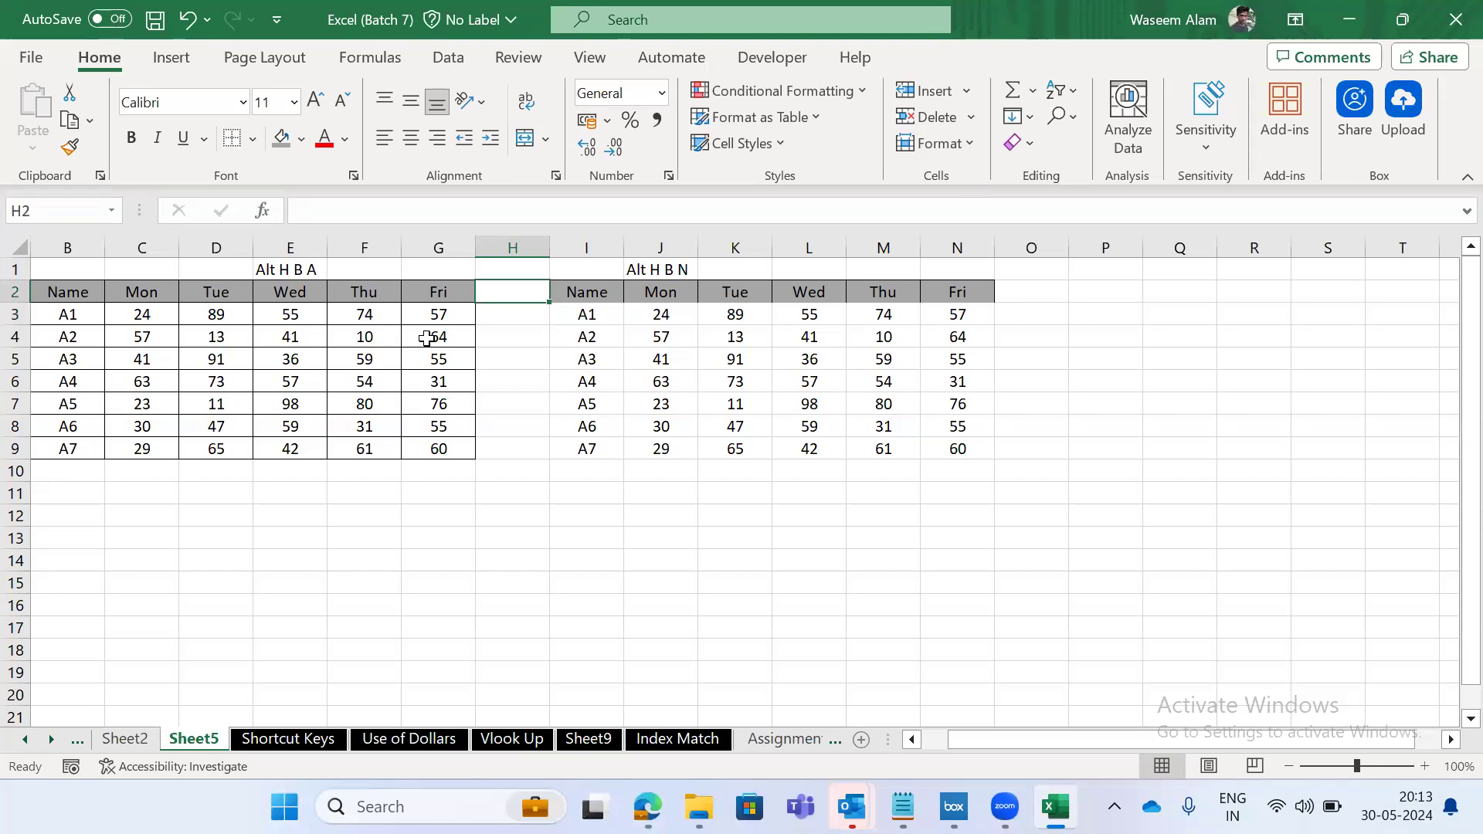
Examine the Ctrl+Shift Plus(+) shortcut entry in row 9 and the rows around it on the Shortcut Keys sheet.
key("ctrl+Page_Down")
key("Right")
key("Left")
key("shift+space")
key("shift+Up")
key("Down")
key("Down")
key("Up")
key("Right")
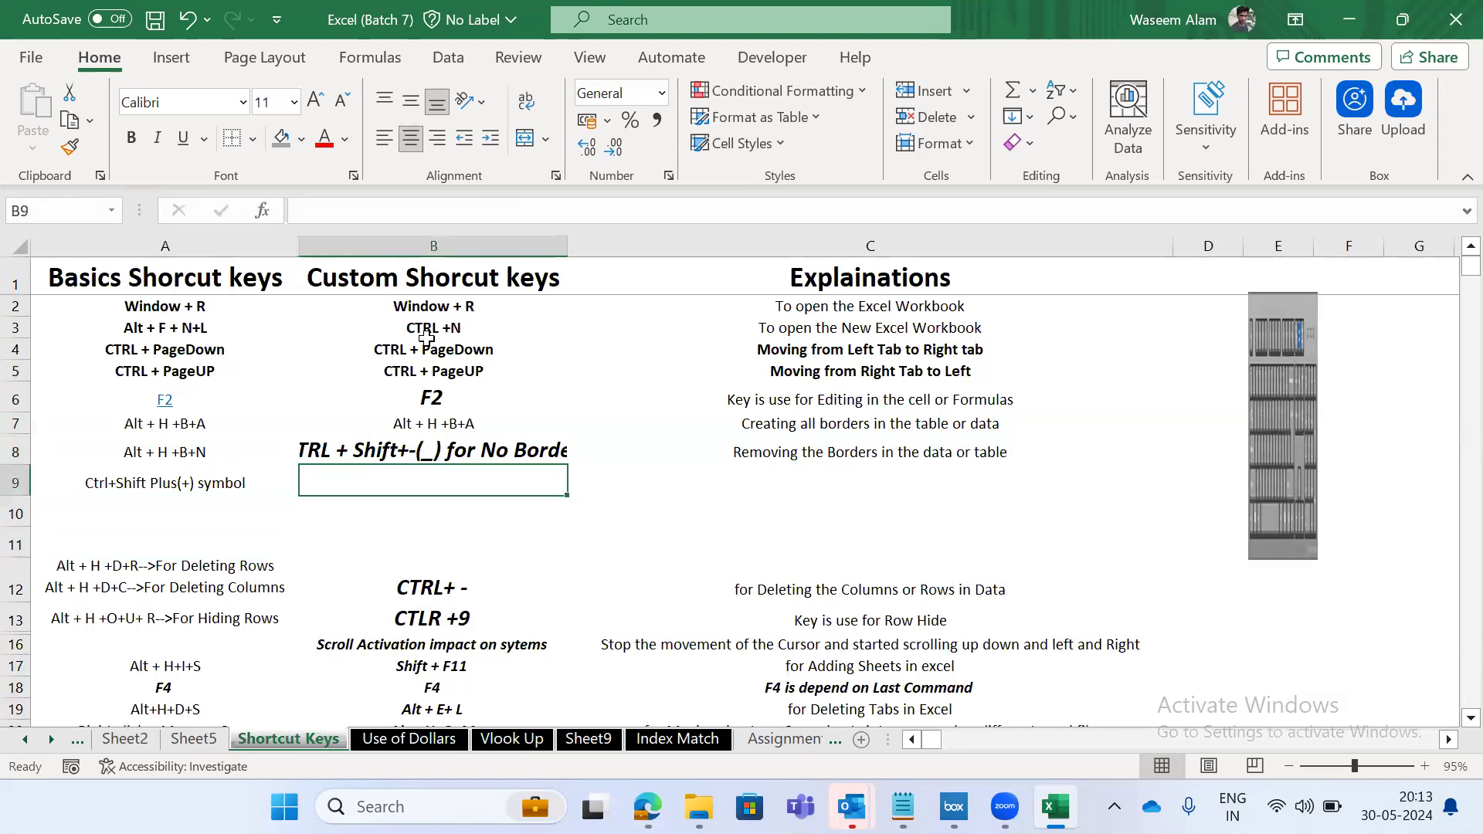
key("Left")
key("Down")
key("Down")
key("Up")
key("Up")
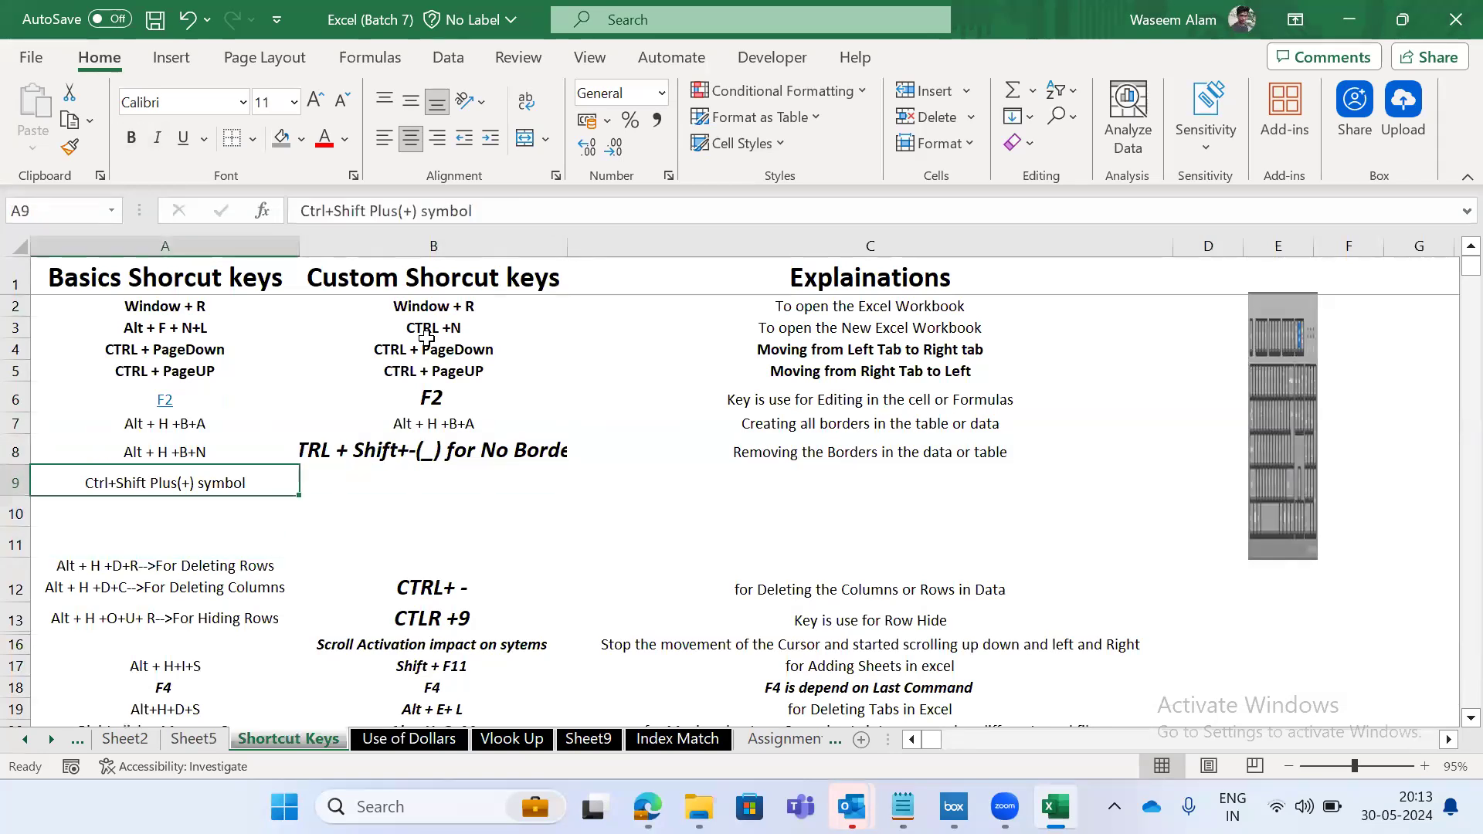
Look through the shortcut entries below row 9 on the Shortcut Keys sheet and return to the empty explanation cell C9.
key("Right")
key("Left")
key("Right")
key("Left")
key("Right")
key("Left")
key("Right")
key("Right")
key("Right")
key("Left")
key("Down")
key("Down")
key("Down")
key("Down")
key("Down")
key("Down")
key("Down")
key("Down")
key("Down")
key("Down")
key("Down")
key("Down")
key("Down")
key("Down")
key("Down")
key("Down")
key("Down")
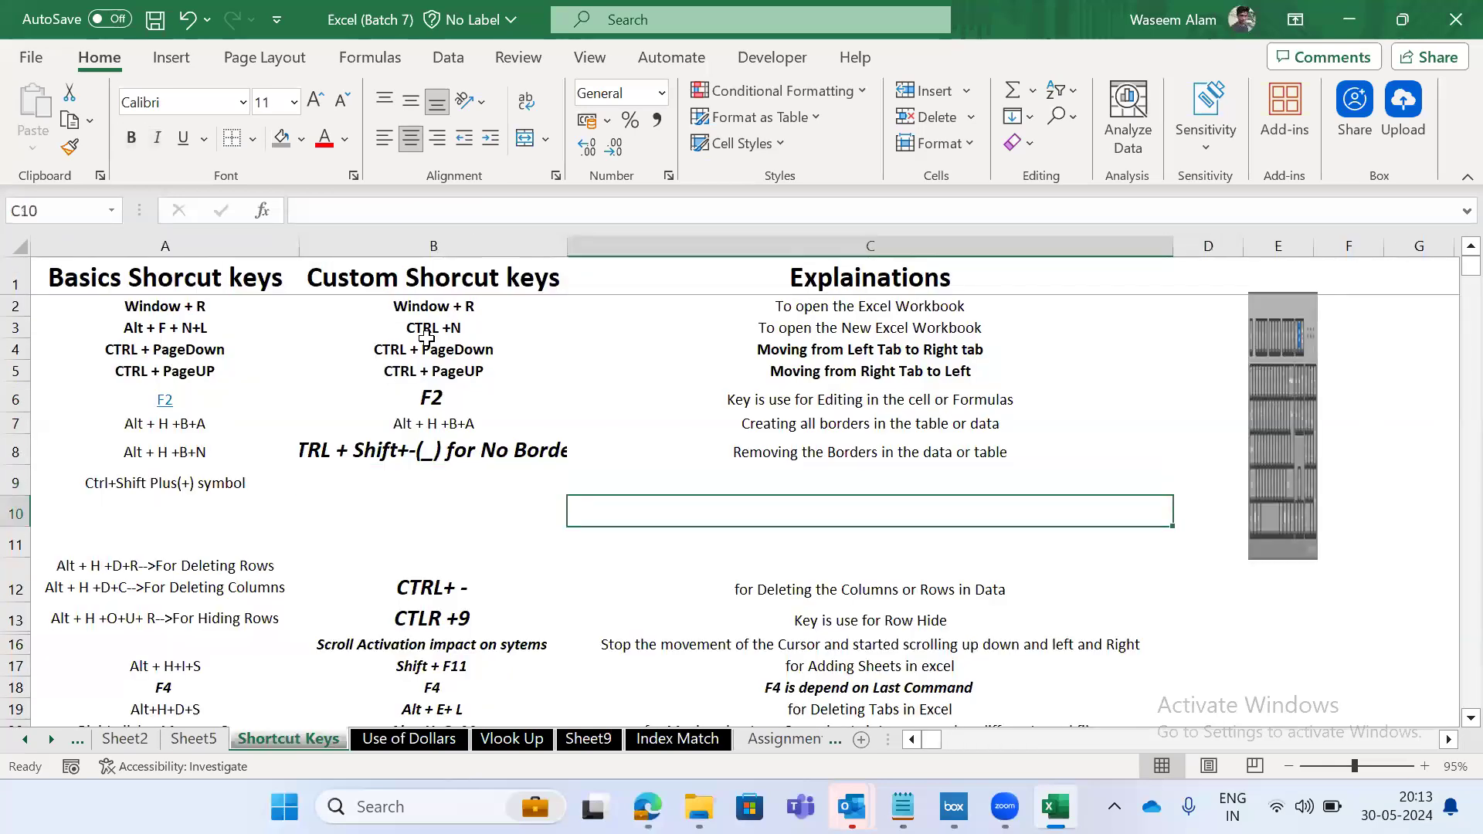
key("Up")
key("Up")
key("Up")
key("Up")
key("Up")
key("Up")
key("Up")
key("Up")
key("Up")
key("Up")
key("Up")
key("Up")
key("Up")
key("Up")
key("Up")
key("Up")
key("Up")
key("Up")
key("Up")
key("Up")
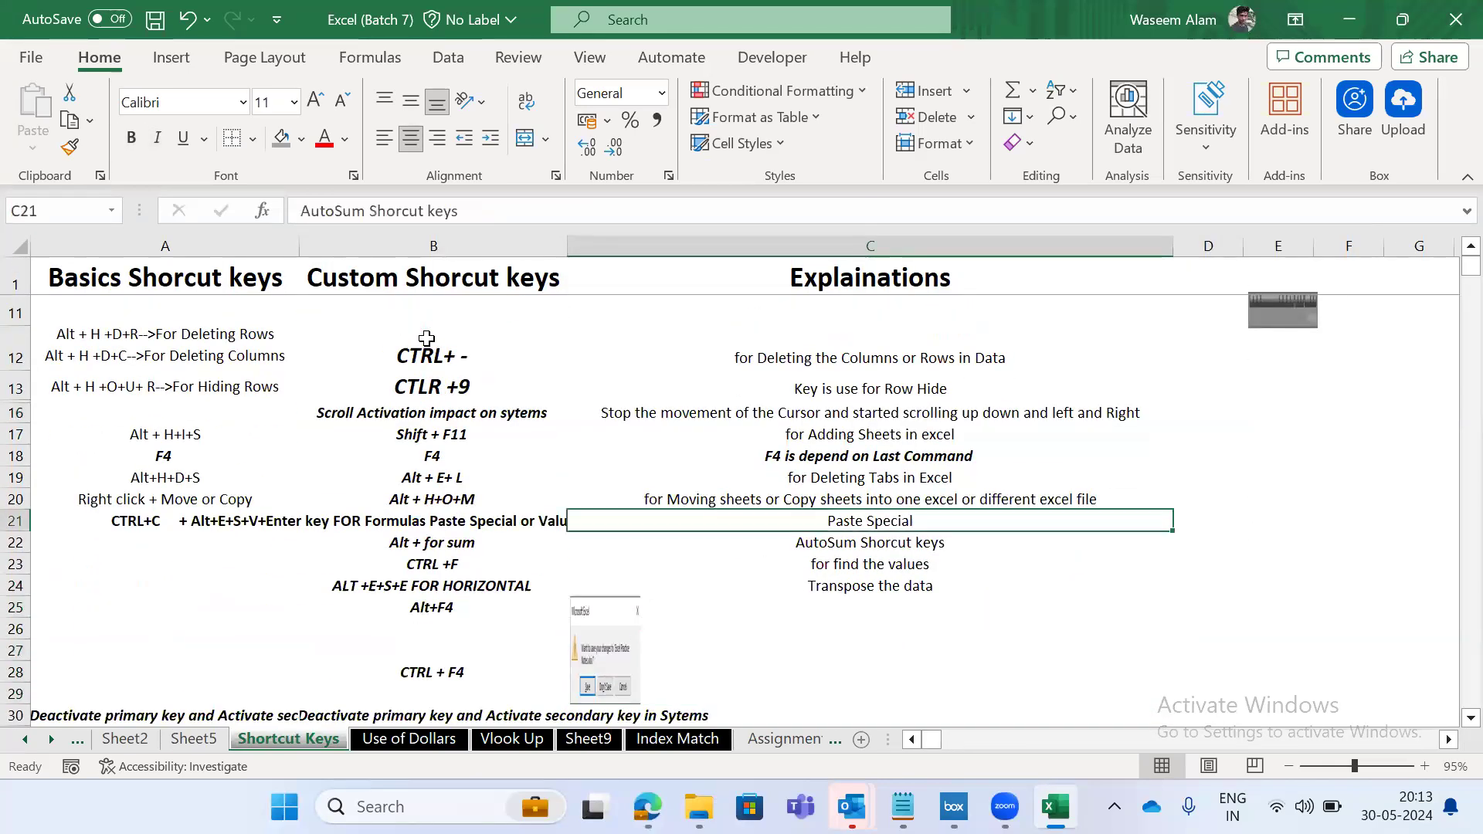
key("Down")
key("Down")
key("Down")
key("Down")
key("Down")
key("Down")
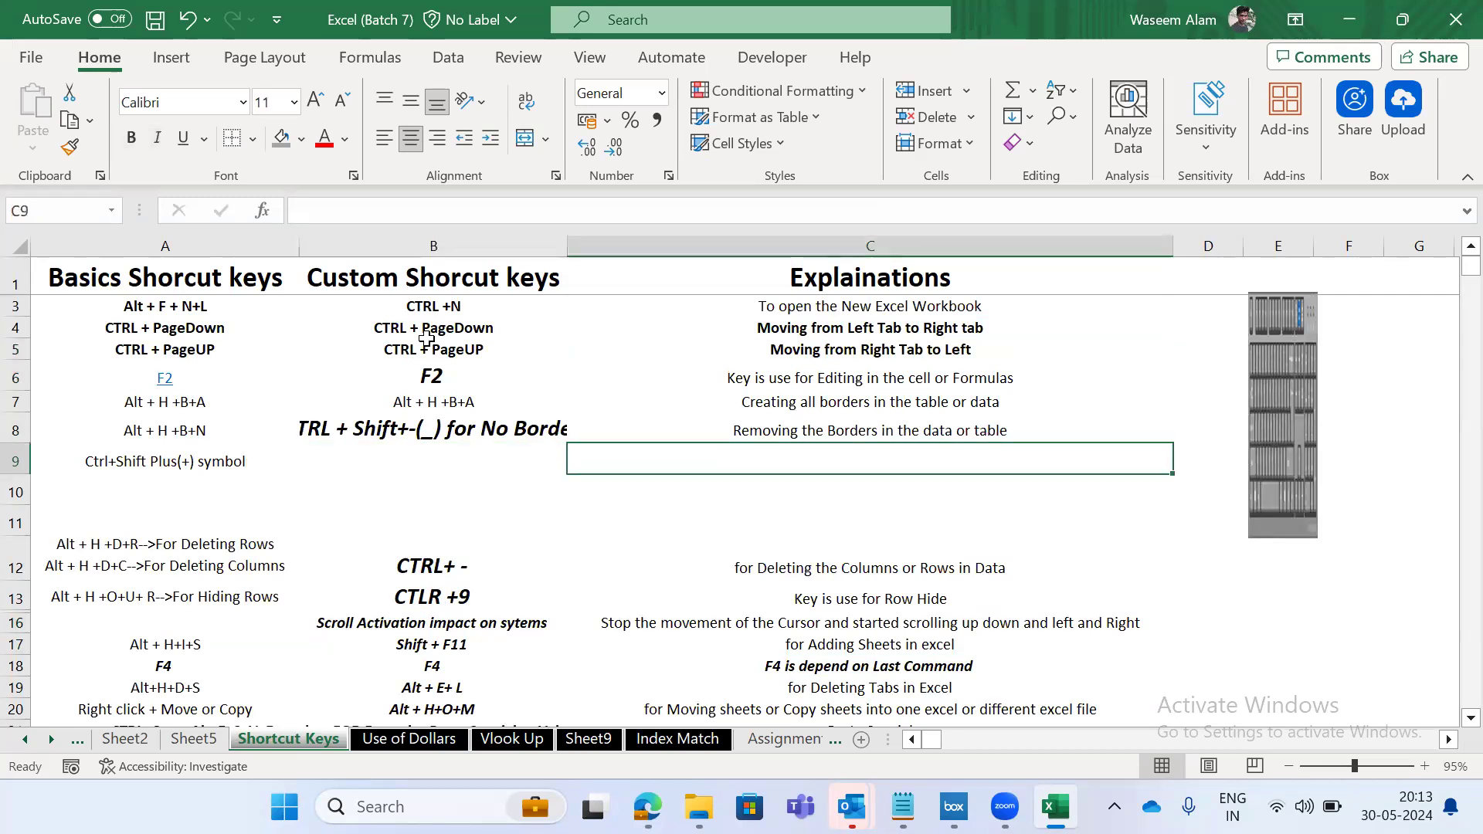
key("ctrl+n")
key("alt+Tab")
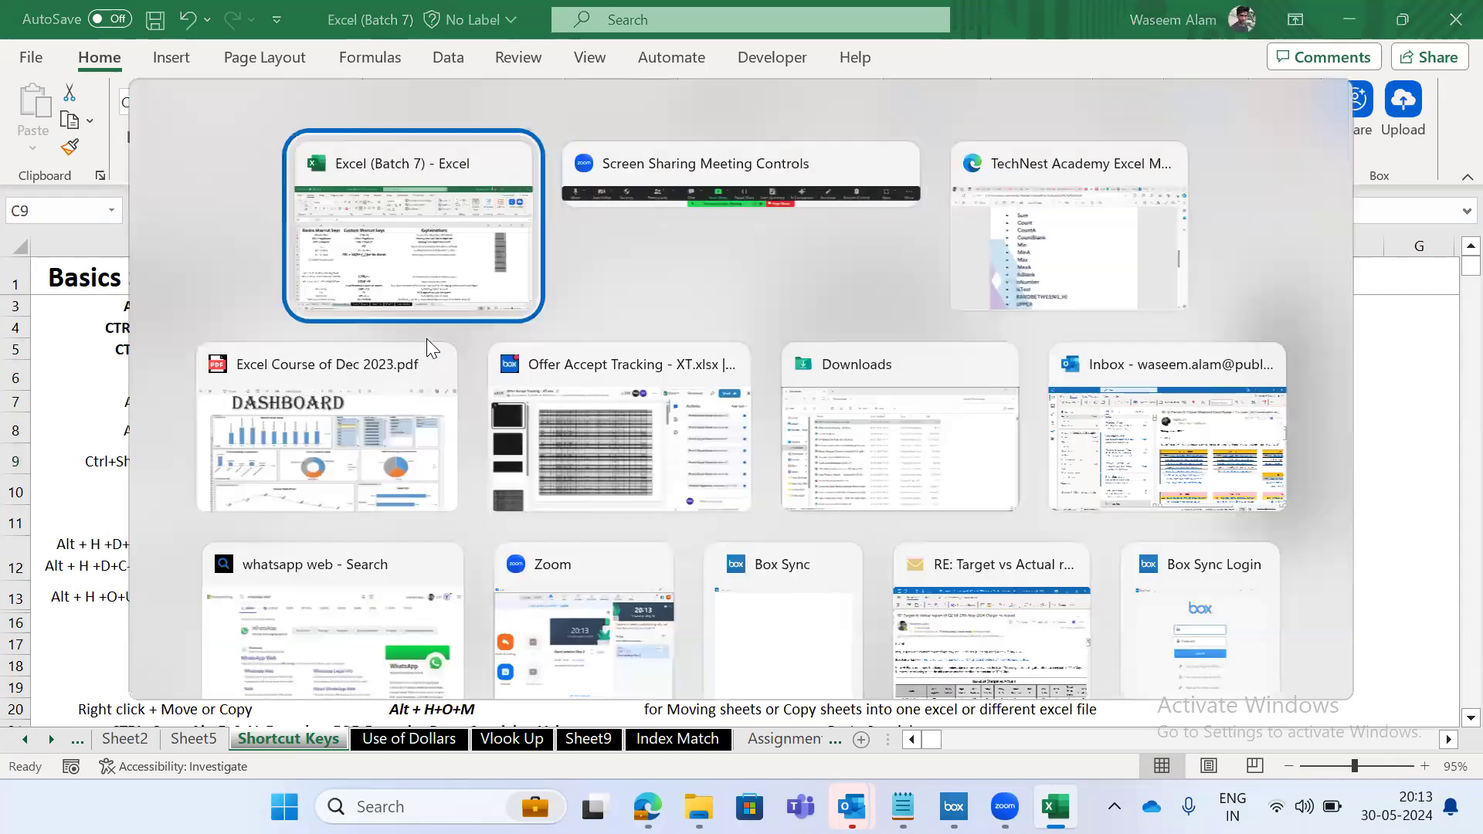
key("Left")
key("Left")
key("Right")
key("Left")
key("Right")
key("Right")
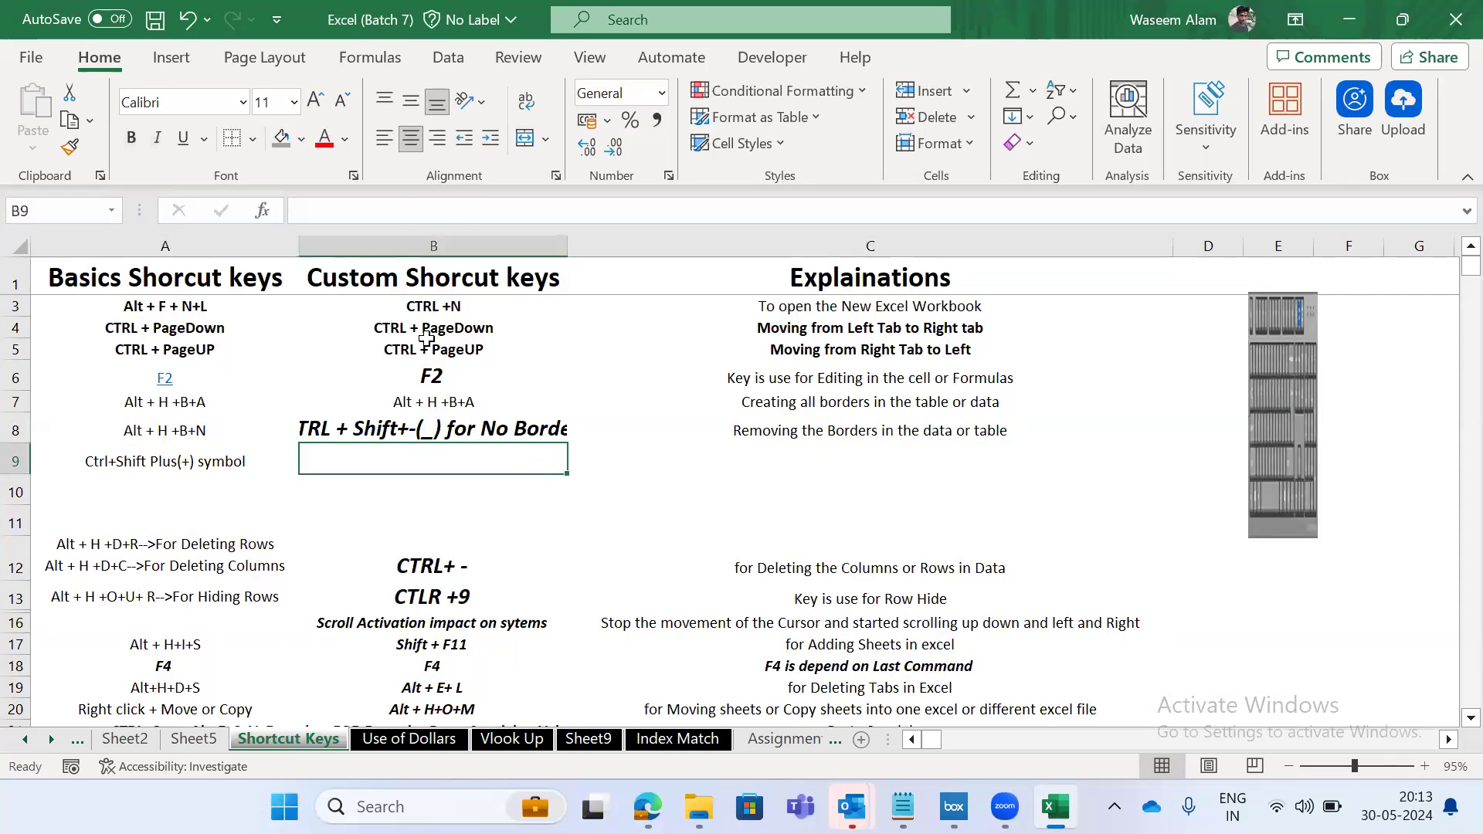
Enter "Inserting rows or columns as per your selection" in C9 as the explanation for the Ctrl+Shift Plus(+) shortcut.
key("Left")
key("Left")
key("Right")
key("Right")
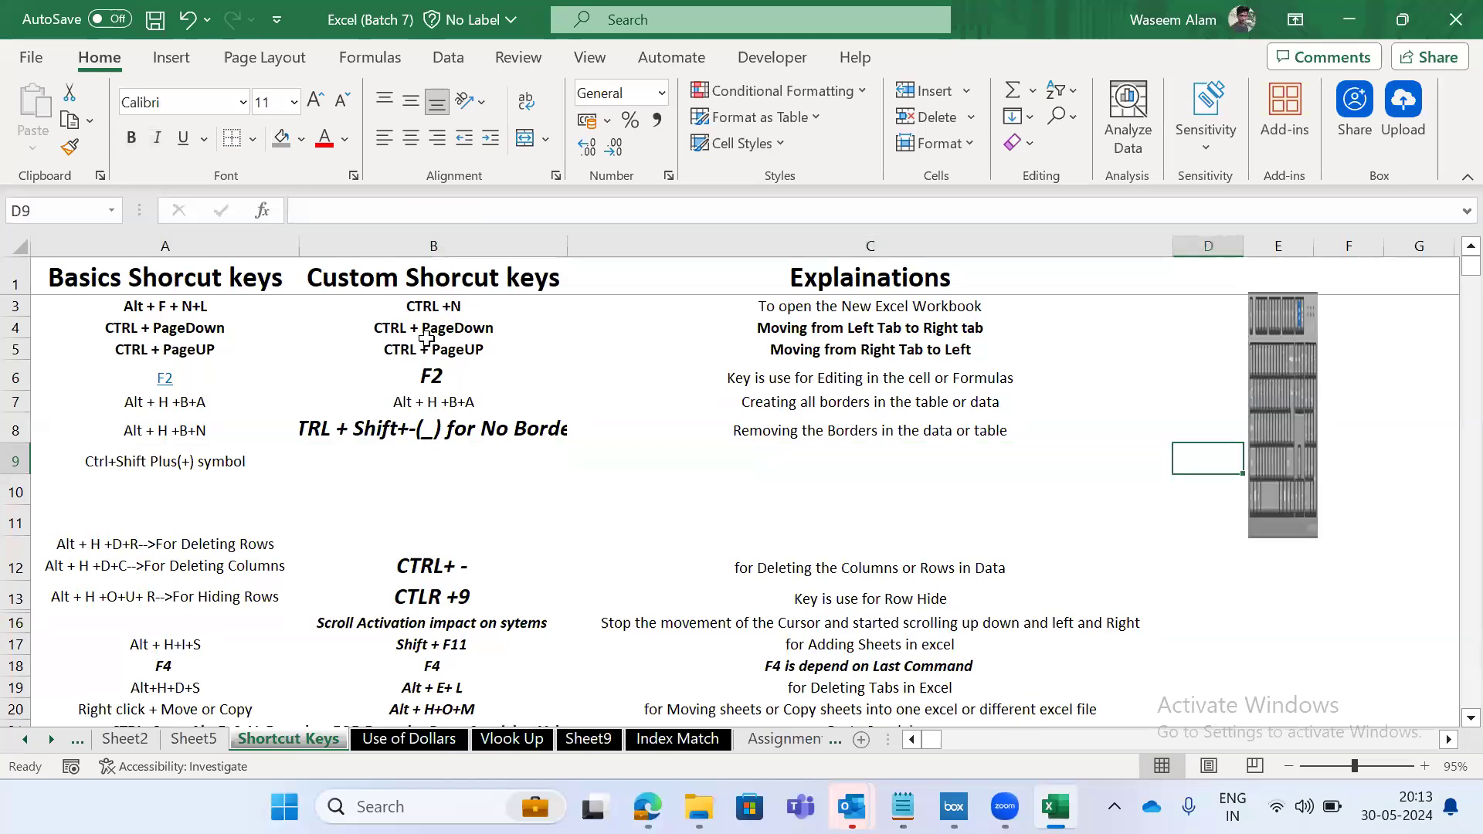
type("Iner")
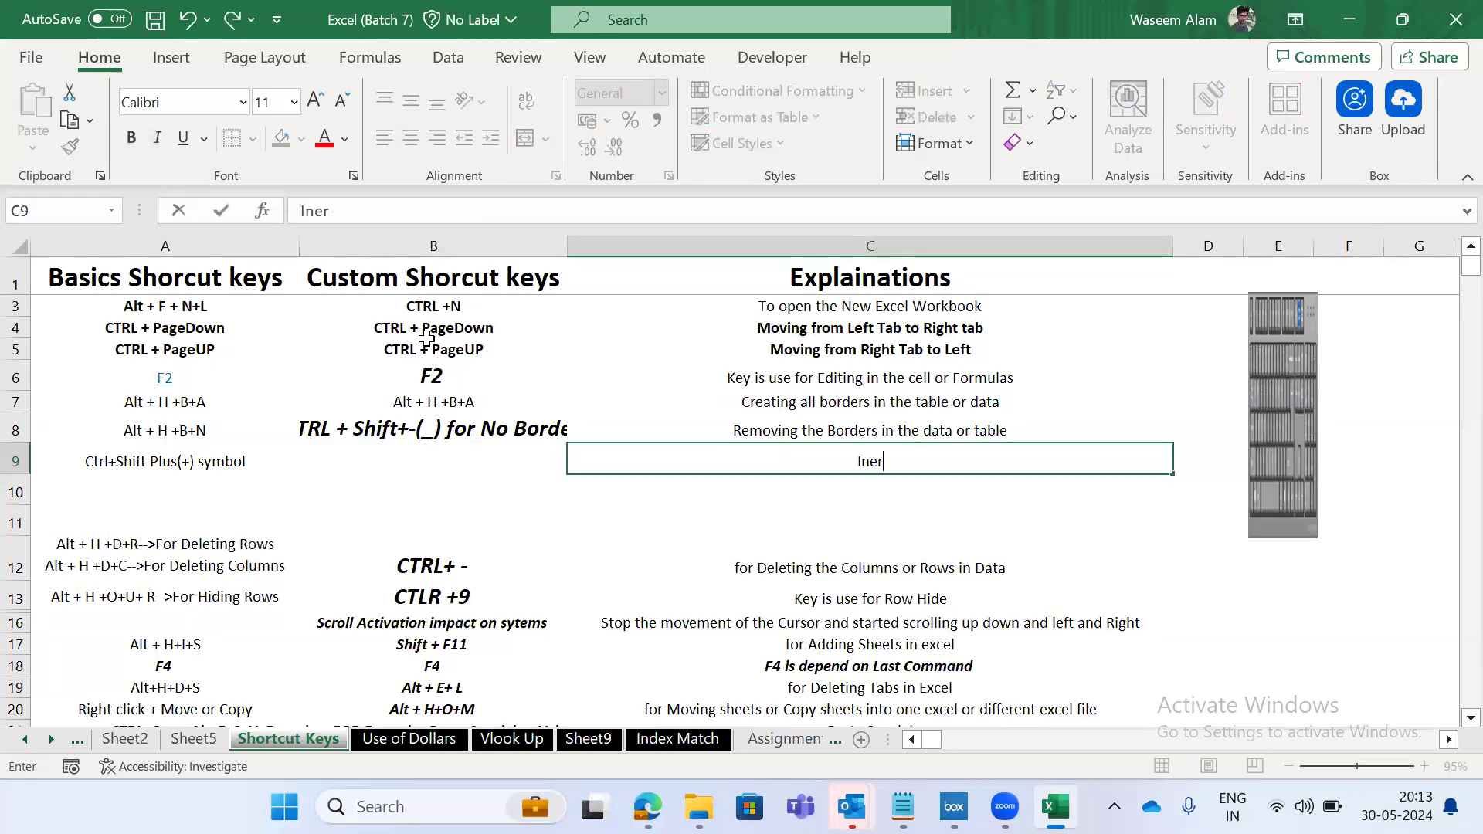
type("erting r")
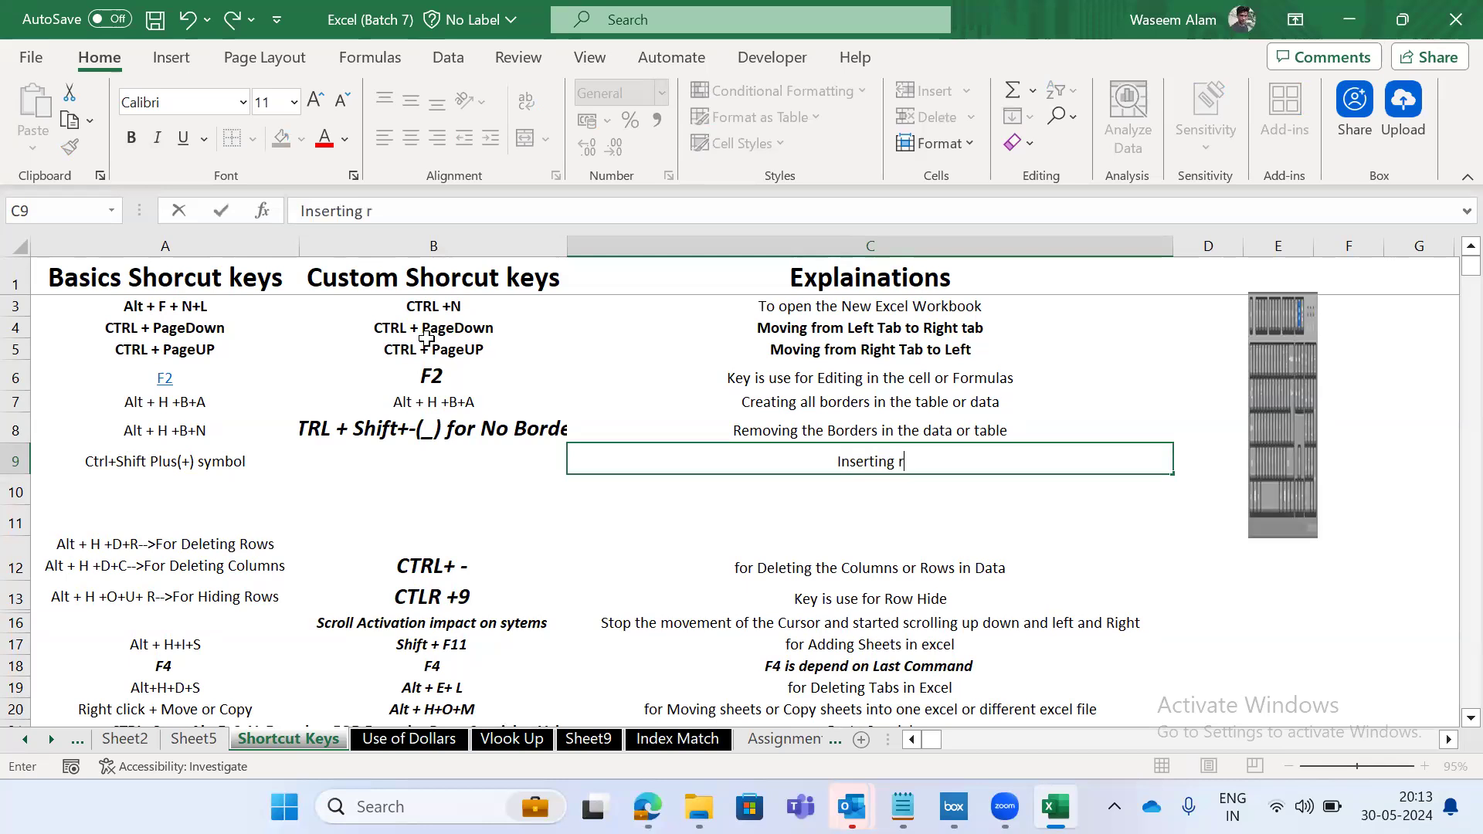
type("ows or co")
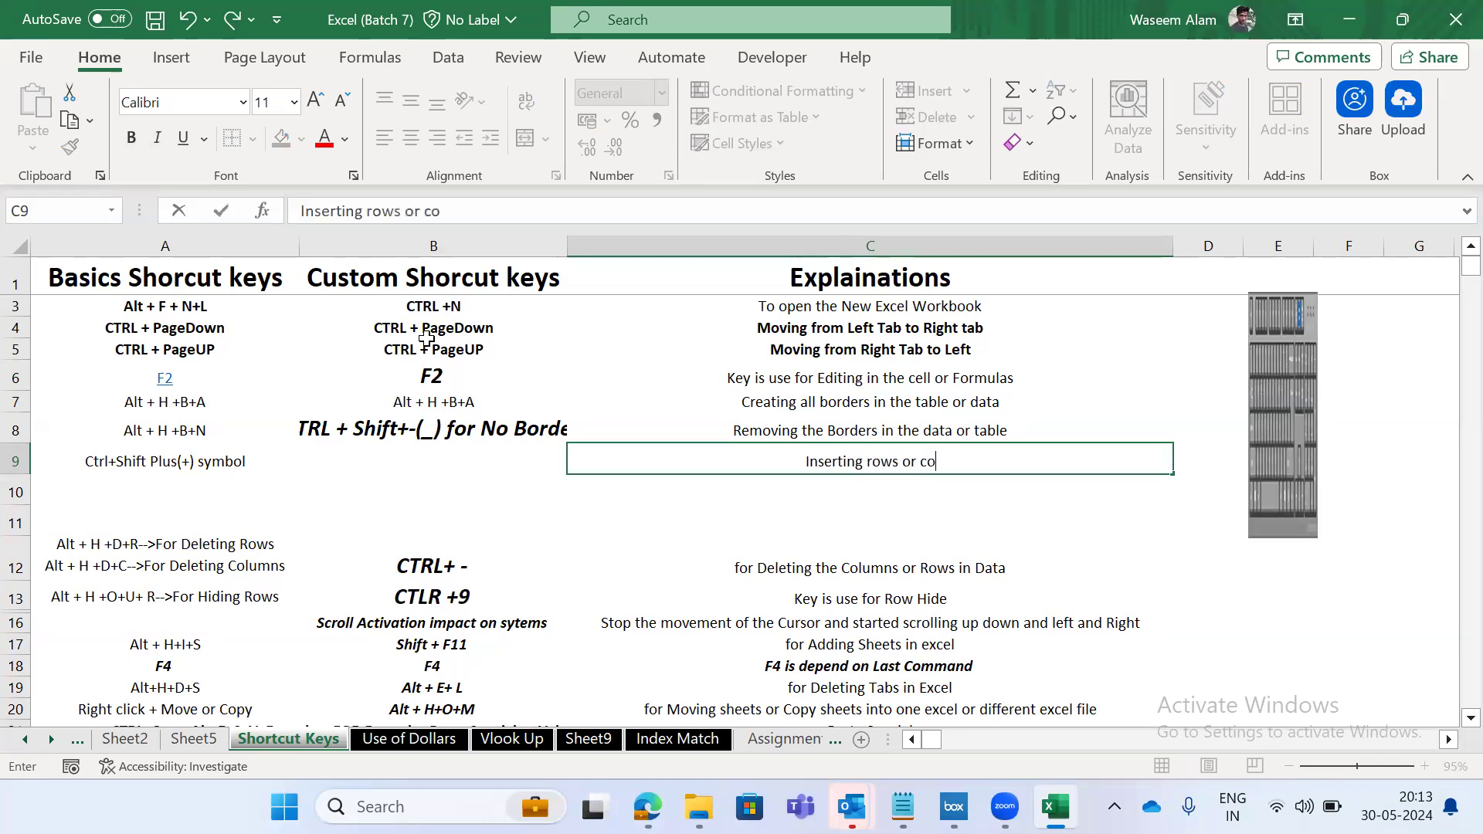
type("lumns as")
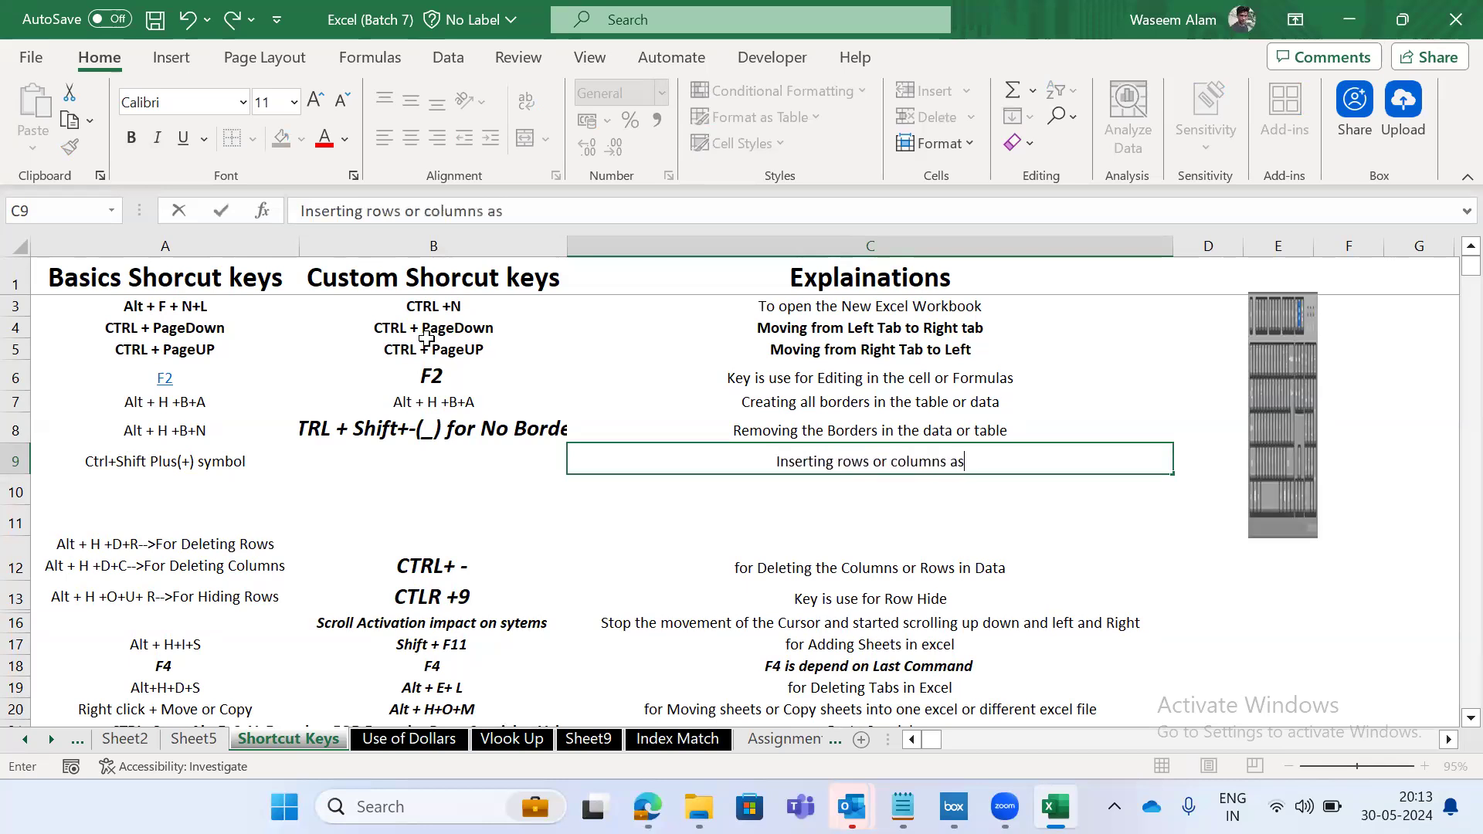
key("BackSpace")
key("BackSpace")
type("as per your sl")
key("BackSpace")
key("BackSpace")
type("el")
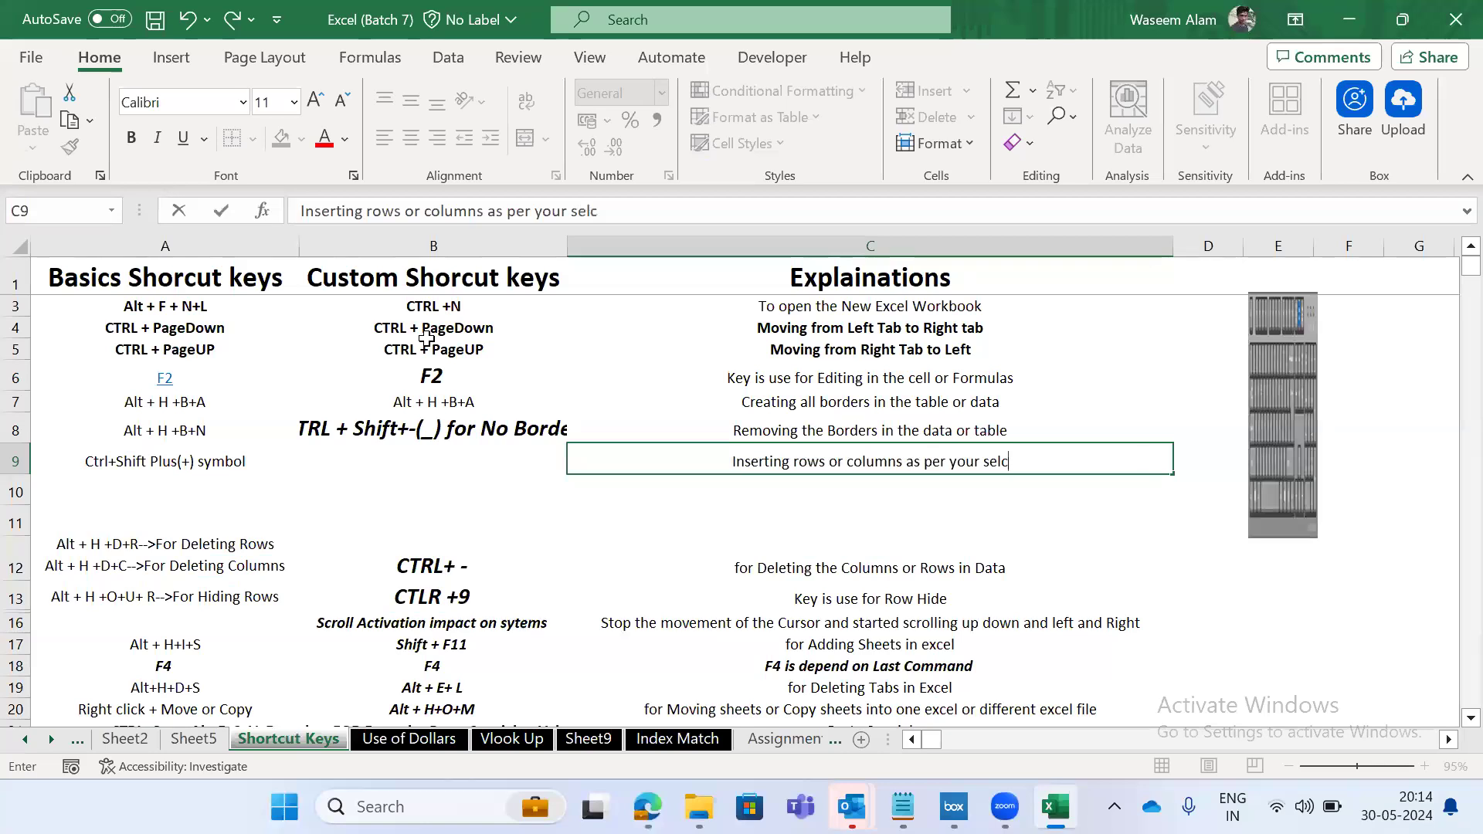
type("ection")
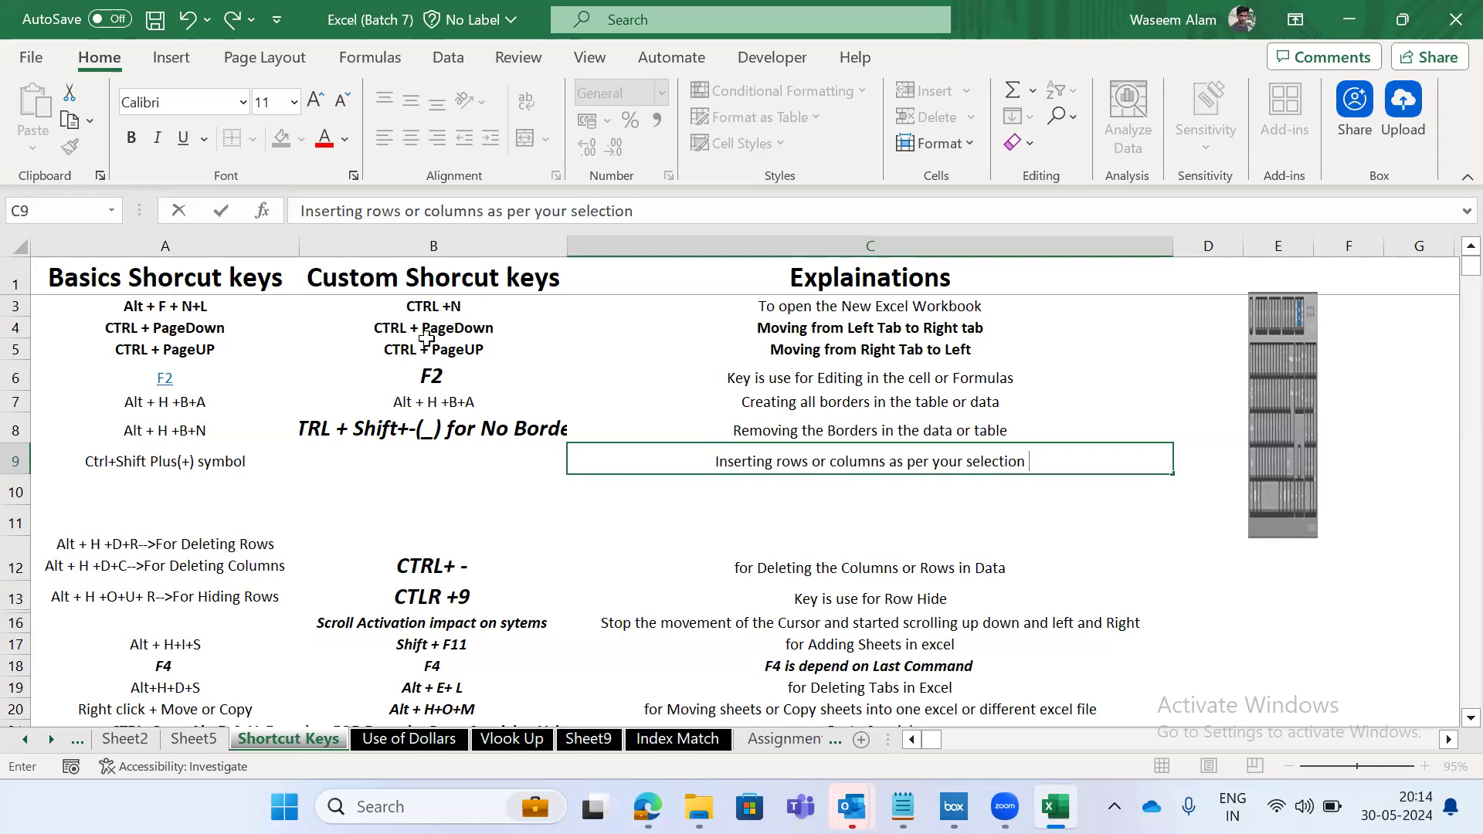
key("ctrl+Return")
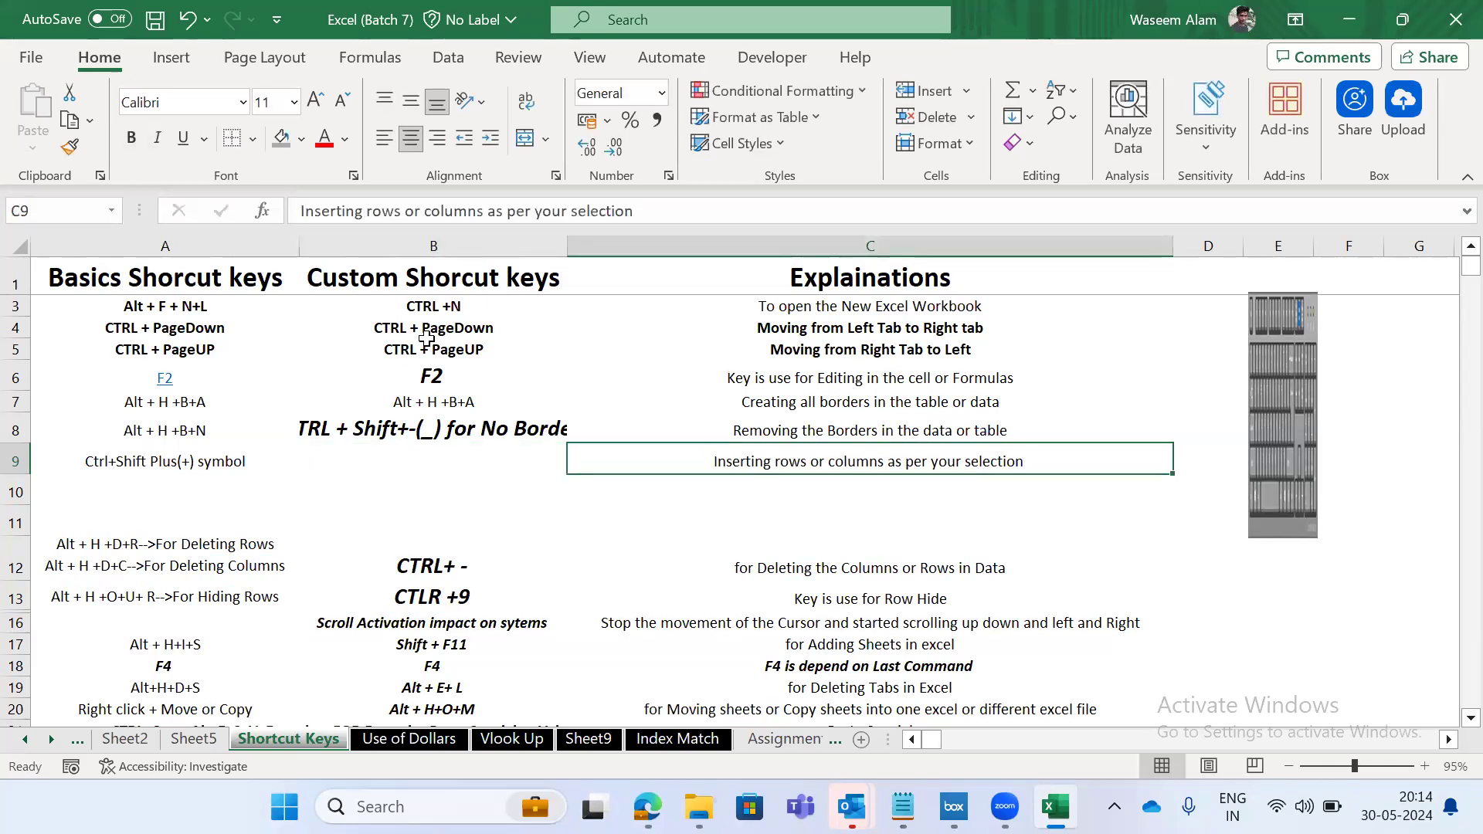
key("F2")
key("Escape")
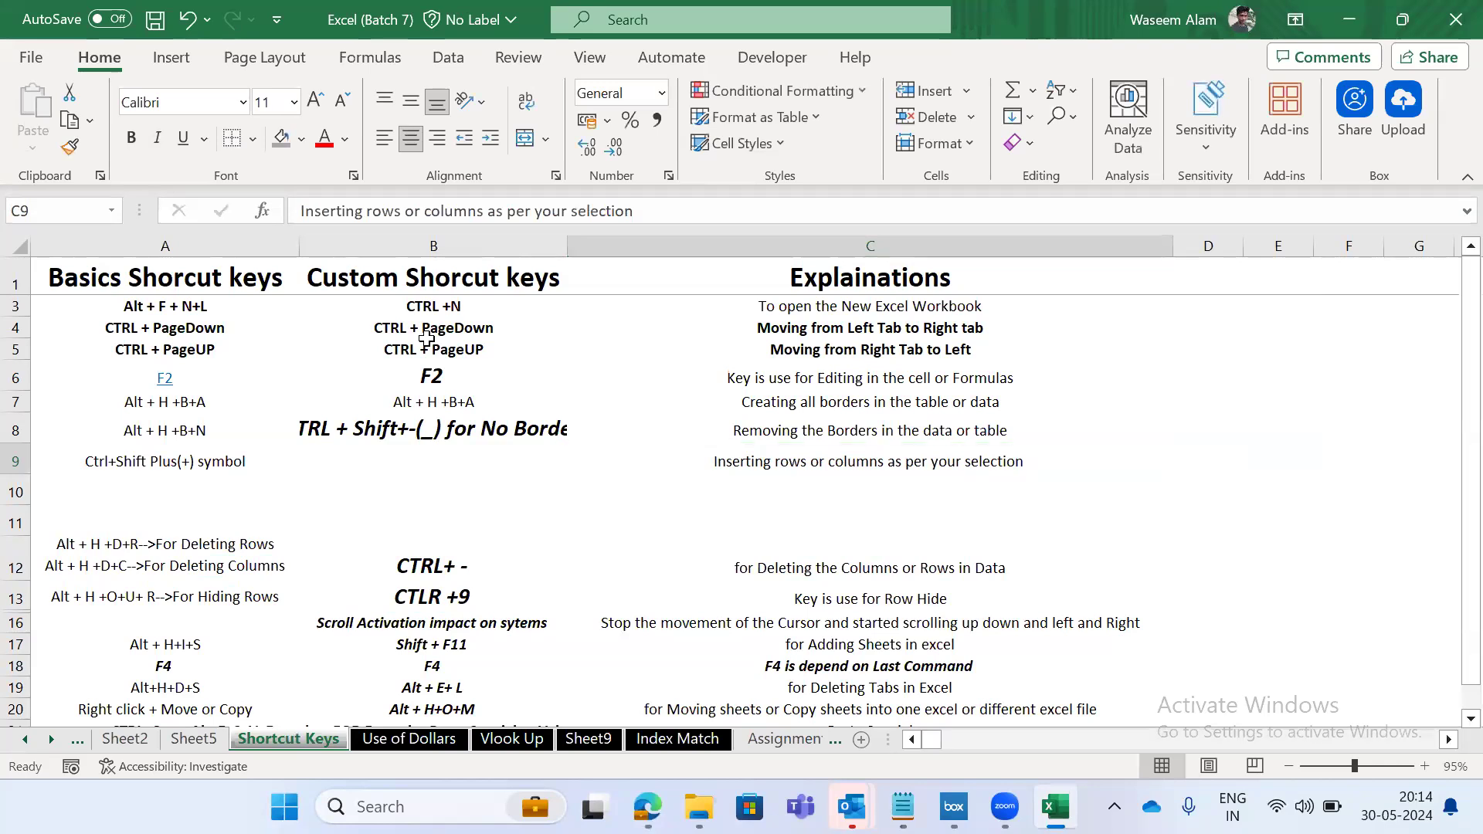
Go to Sheet5 and look over the names A1 to A7 in the Name column of the Alt H B N table.
key("ctrl+Page_Up")
key("ctrl+Page_Down")
key("Left")
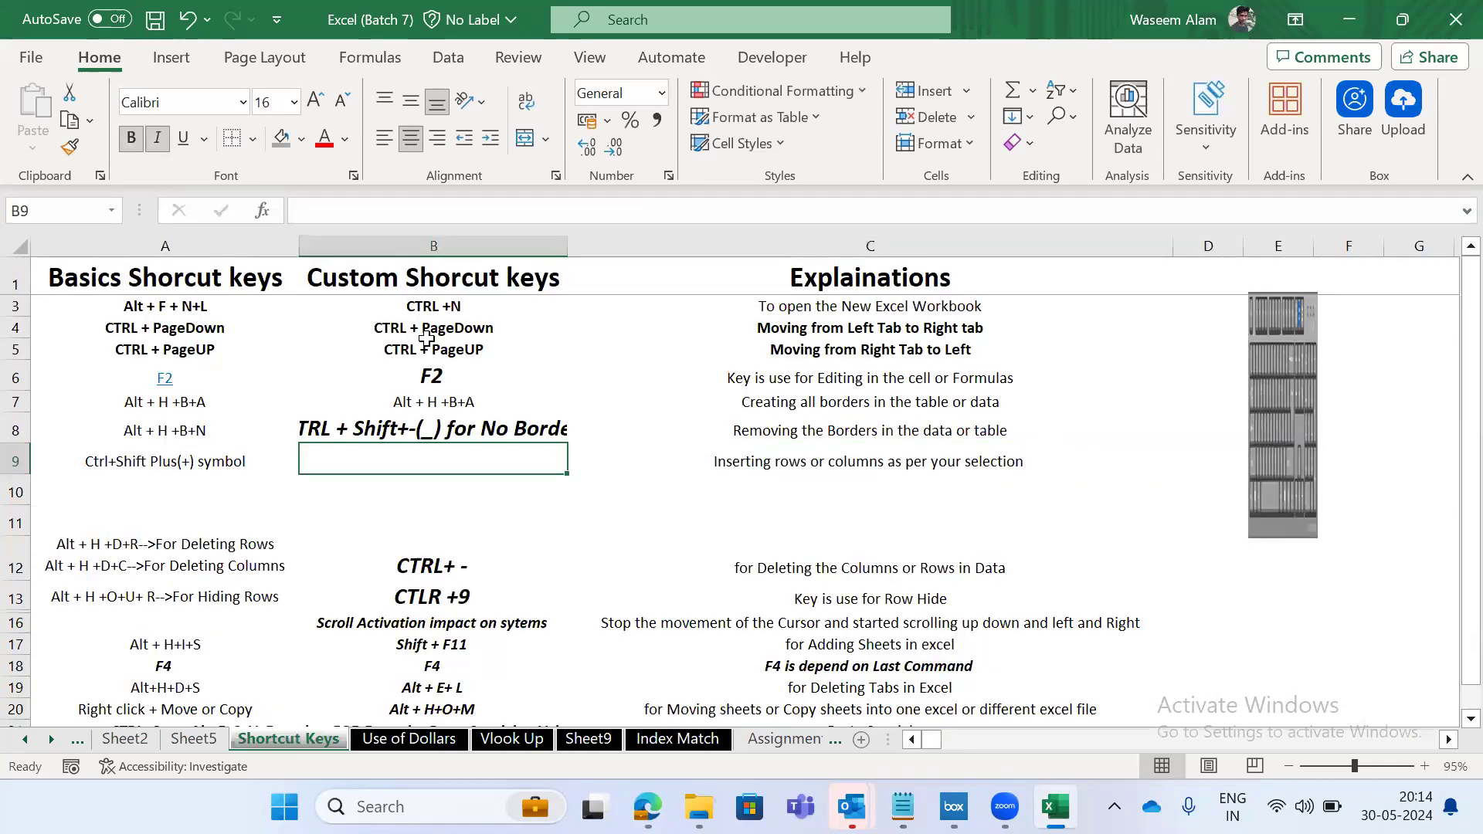
key("ctrl+Page_Up")
key("Right")
key("Right")
key("Down")
key("Left")
key("ctrl+Down")
key("Up")
key("Down")
key("Up")
key("Down")
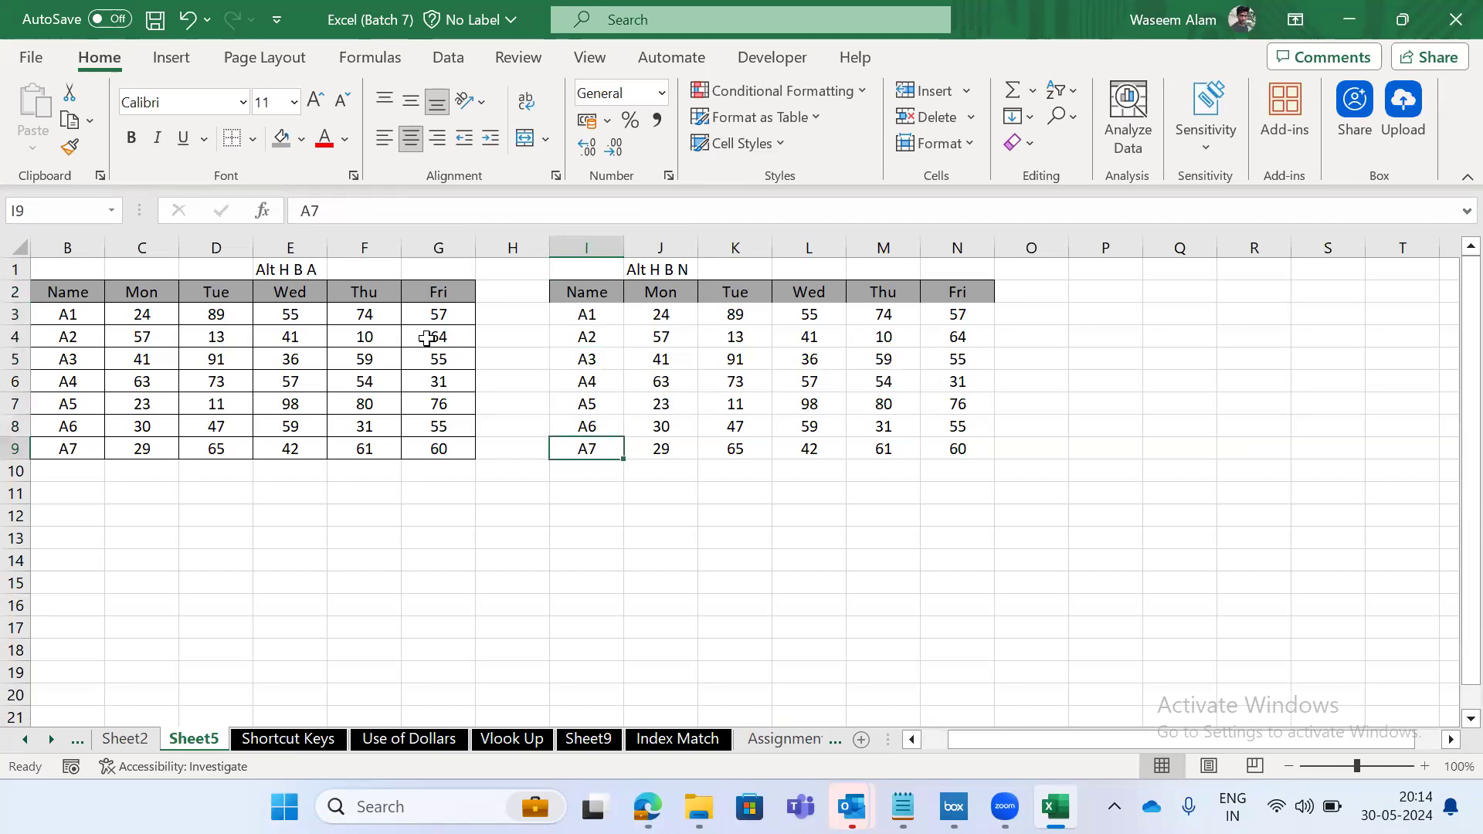
key("Up")
key("Up")
key("Up")
key("Up")
key("Up")
key("Up")
key("Up")
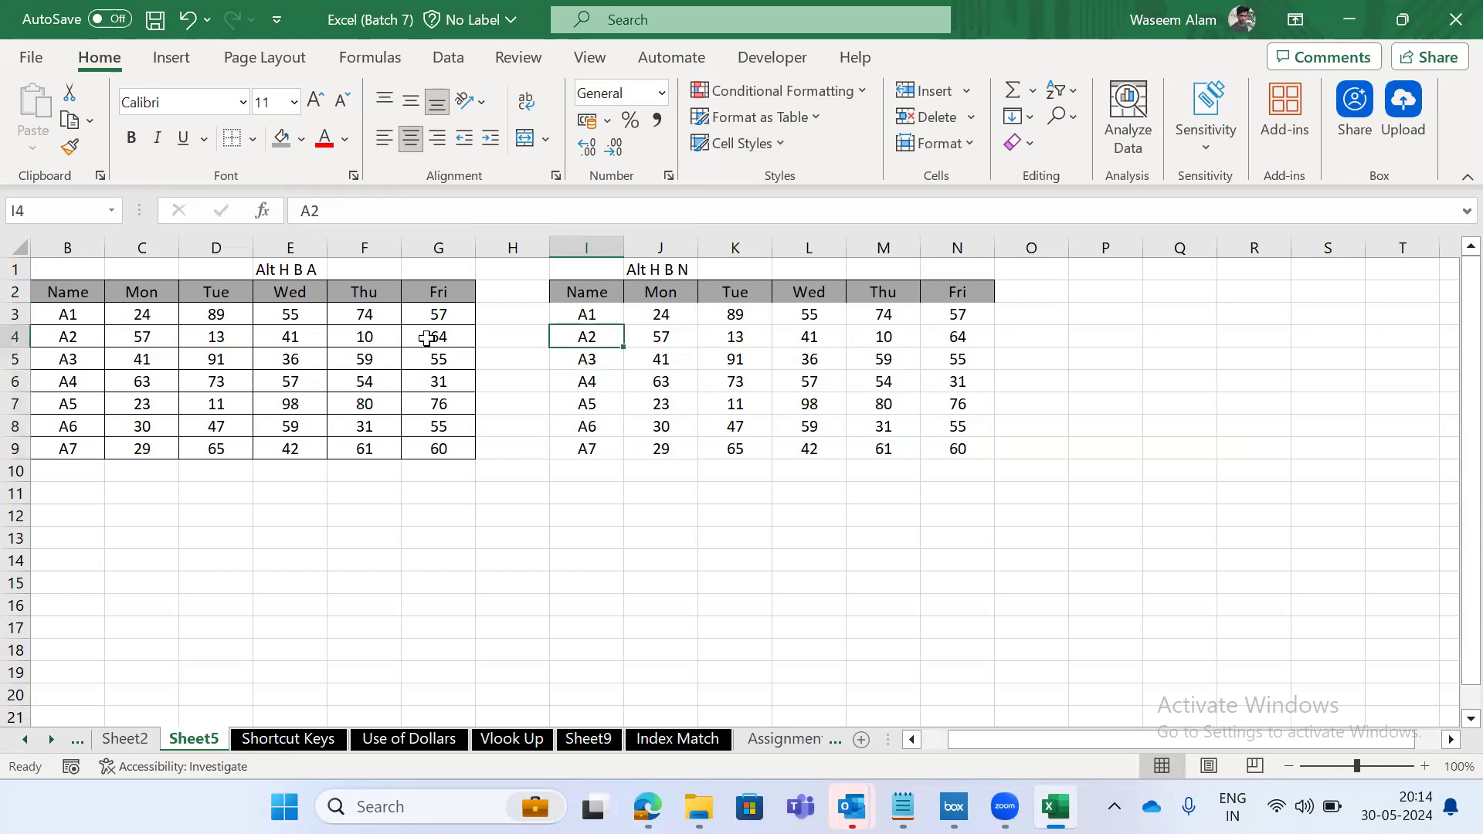
key("Down")
key("Down")
key("Down")
key("Down")
key("Down")
key("Down")
key("Down")
key("Up")
key("Up")
key("Down")
Insert a blank row above the A6 row at row 8, and try the entry A8 in cell I8.
key("shift+space")
key("Down")
key("Up")
key("shift+space")
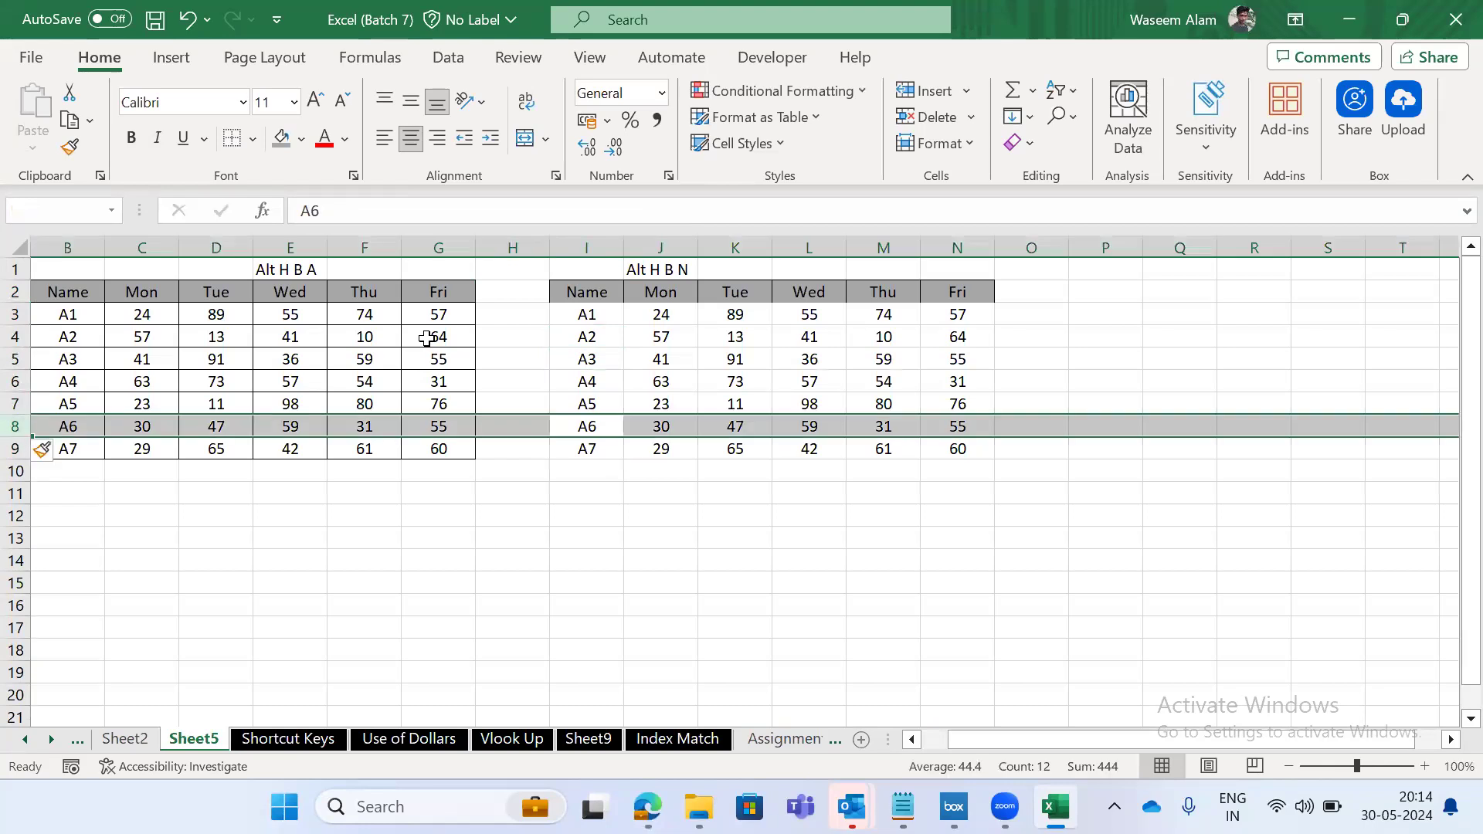
key("ctrl+shift+plus")
key("Left")
key("Right")
type("A8")
key("ctrl+Return")
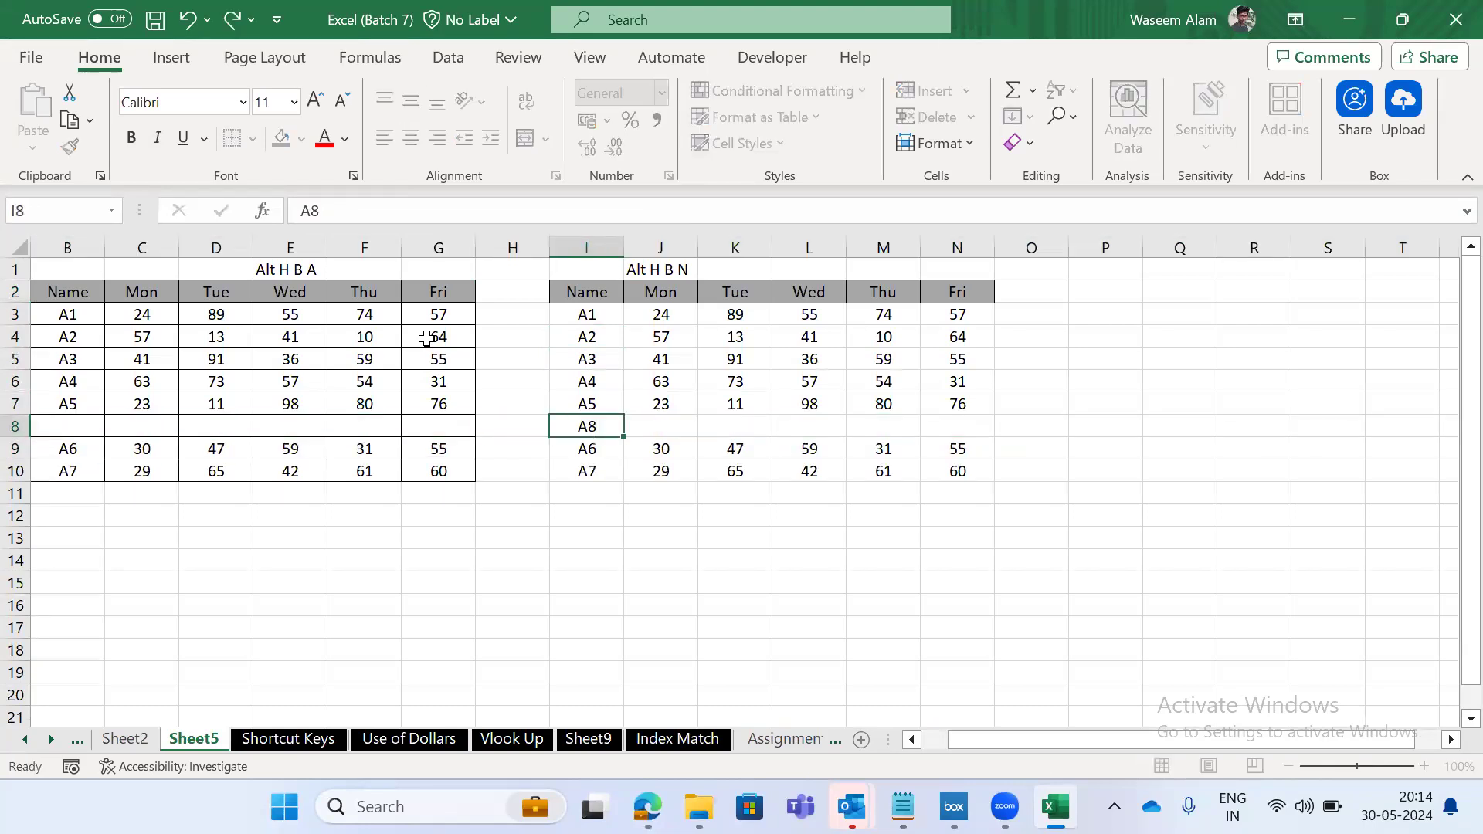
key("Down")
key("Up")
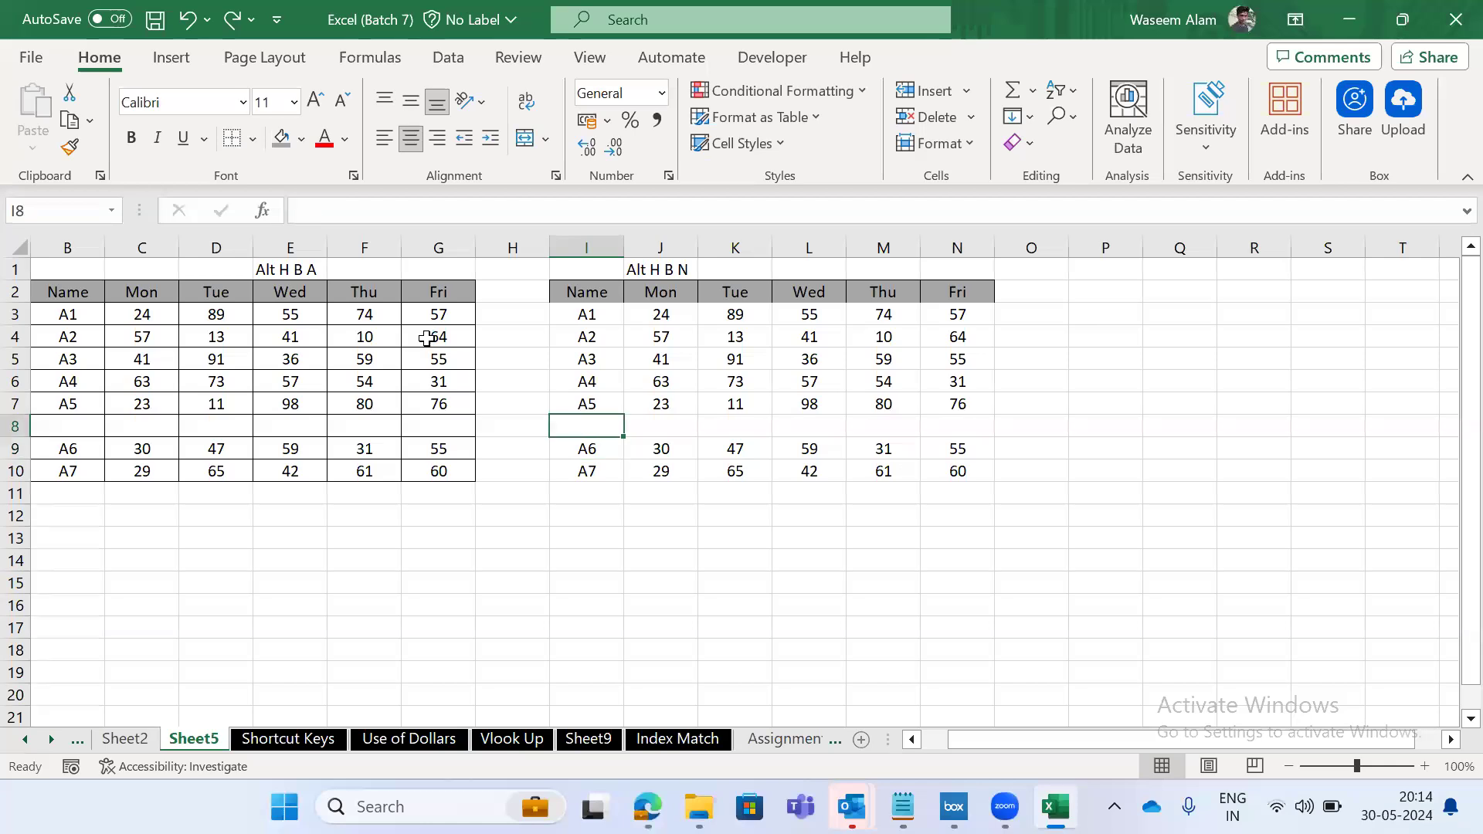
Delete the entire blank row 8 between the A5 and A6 rows.
key("shift+space")
key("ctrl+minus")
key("Down")
key("Up")
key("shift+space")
key("Down")
key("Up")
key("Up")
key("Down")
key("Up")
key("Down")
key("Down")
key("Up")
key("Up")
key("Up")
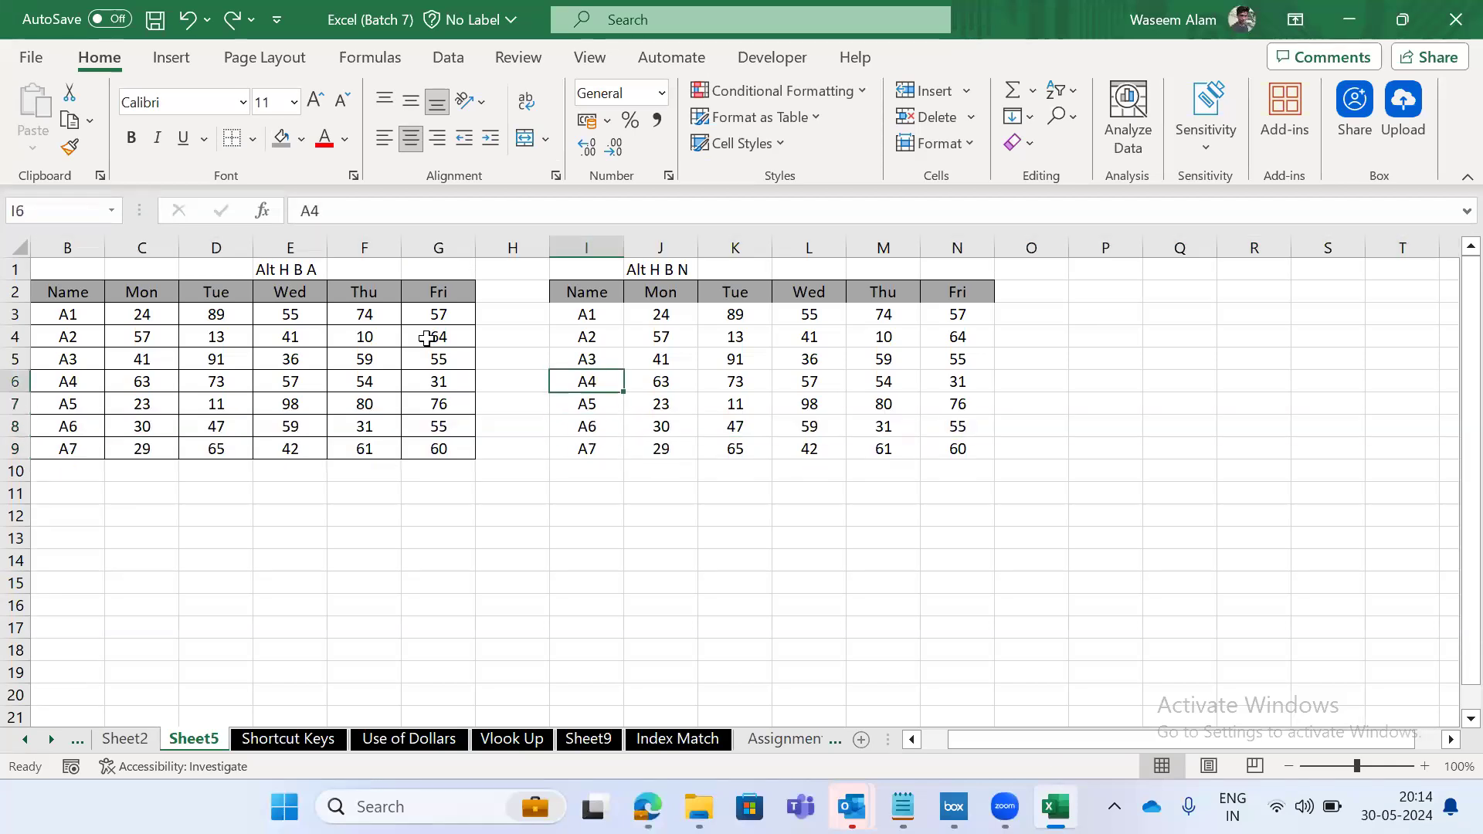
key("super+Up")
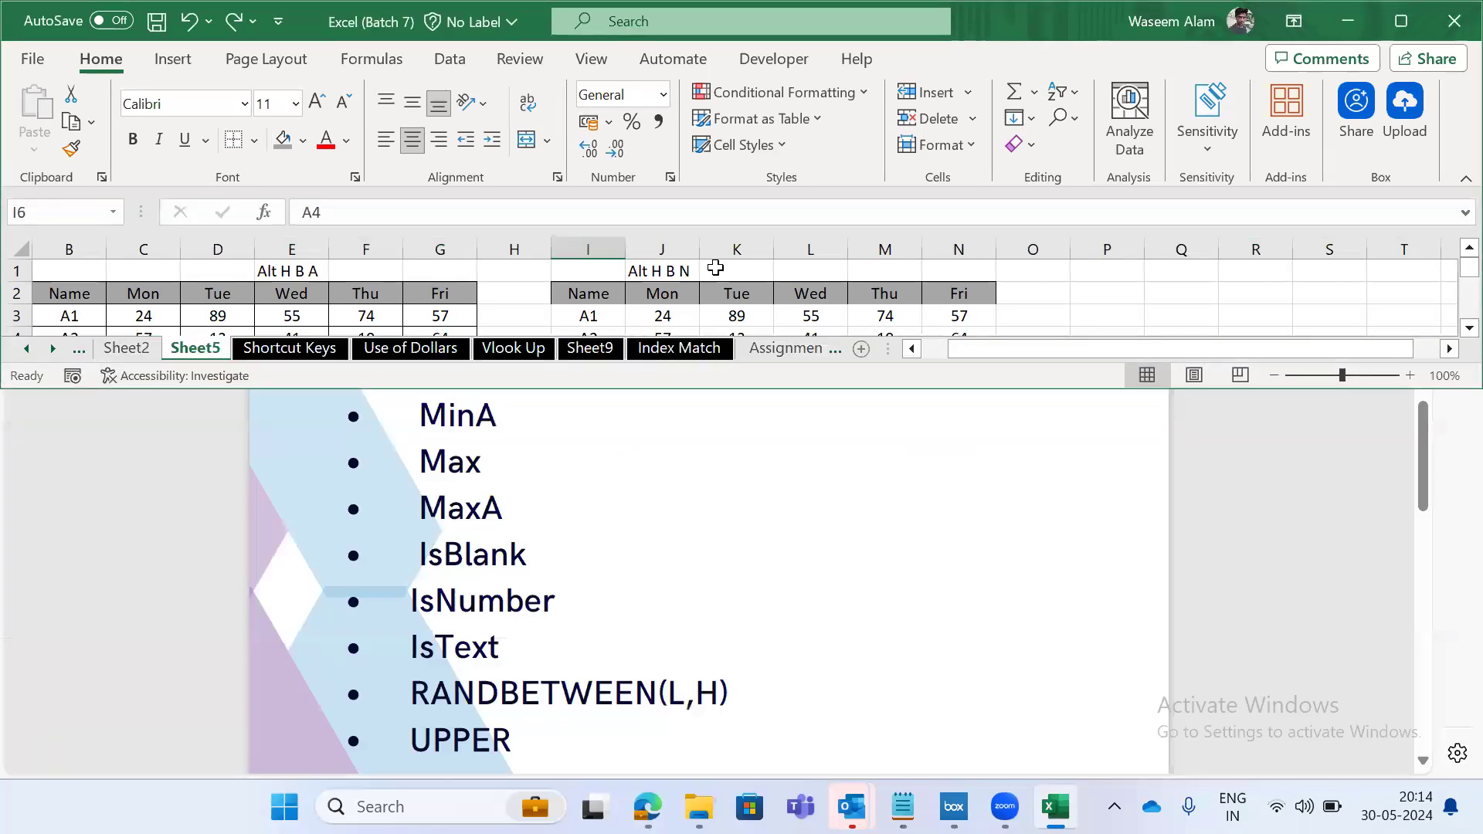
left_click(1403, 19)
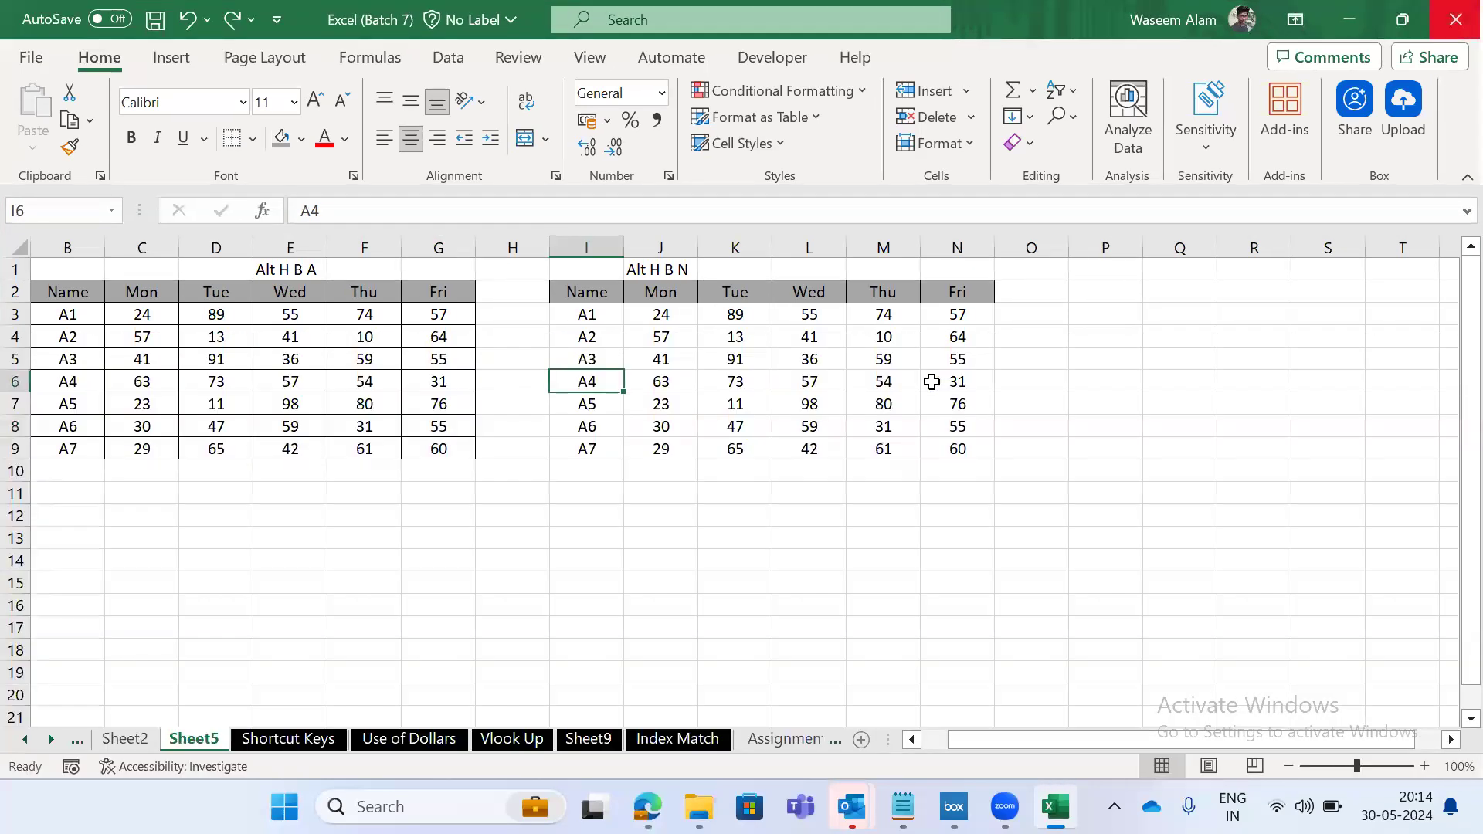
Select the names I3:I9 in the Name column of the Alt H B N table.
key("Up")
key("Up")
key("Up")
key("Up")
key("Down")
key("ctrl+shift+Down")
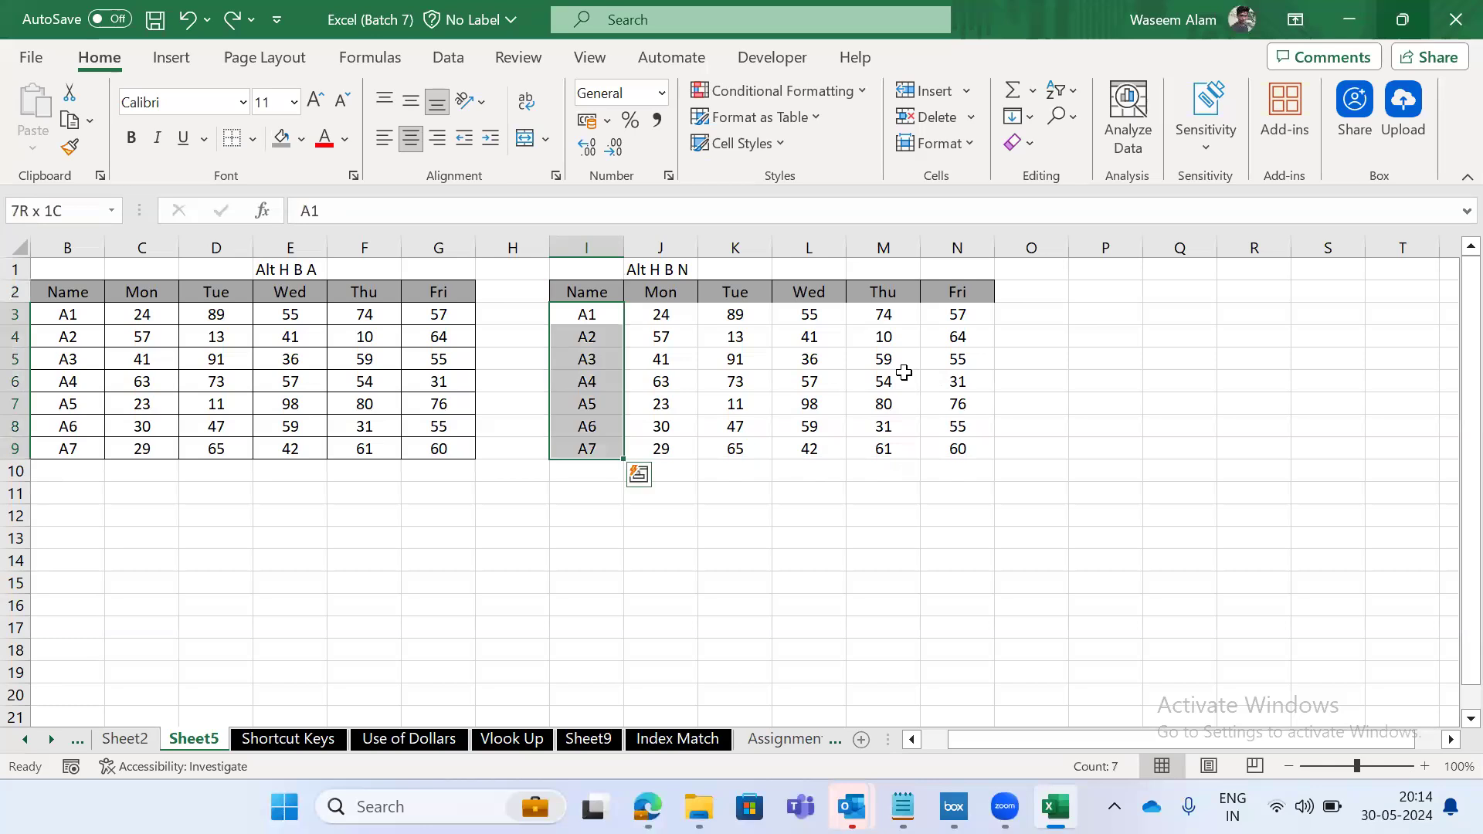
Try the entry A* in cell I10, directly below the last name of the Alt H B N table.
key("Down")
key("Up")
key("ctrl+Down")
key("Down")
type("A*")
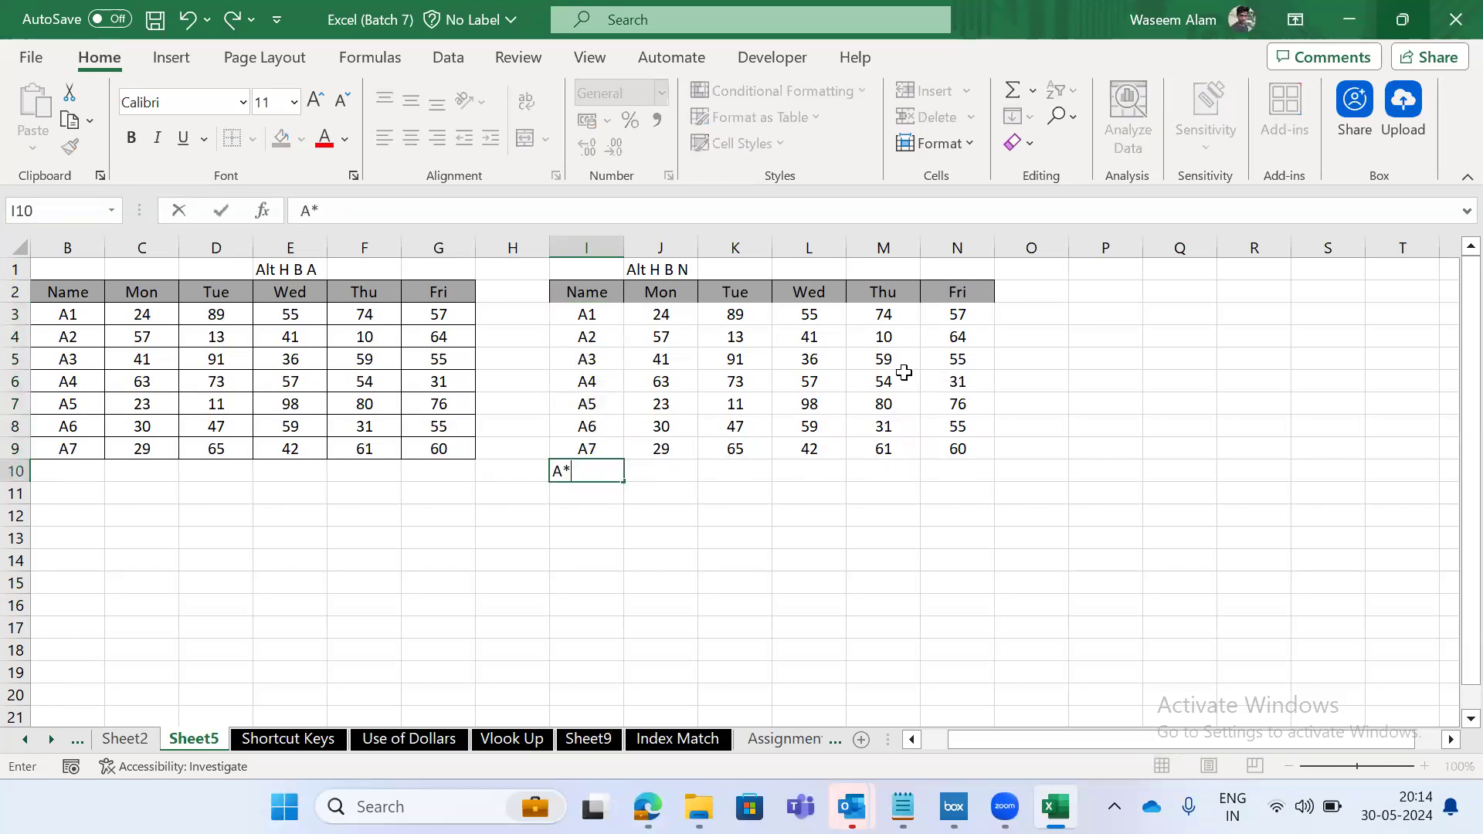
key("Escape")
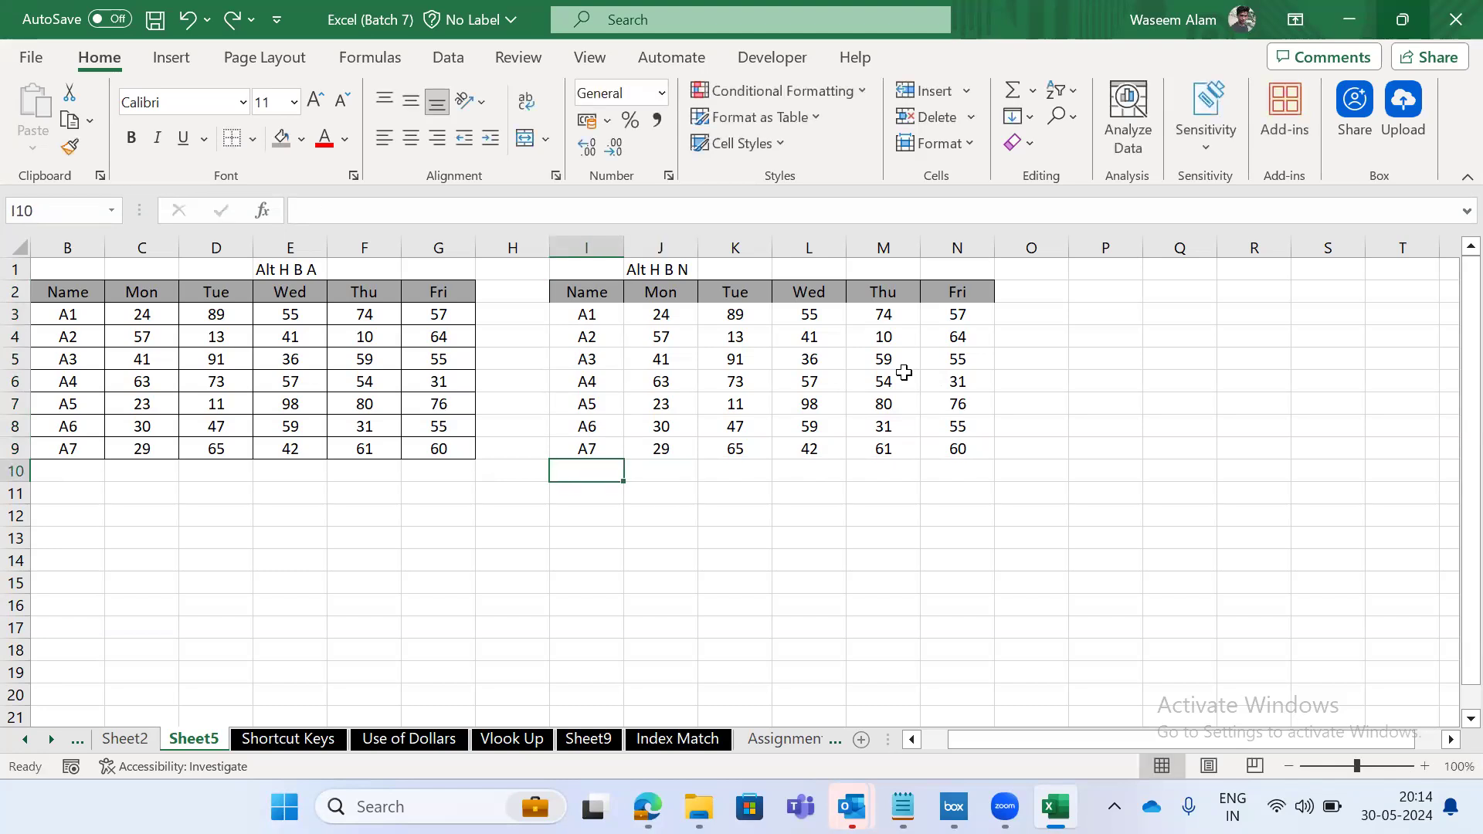
type("A*")
key("Escape")
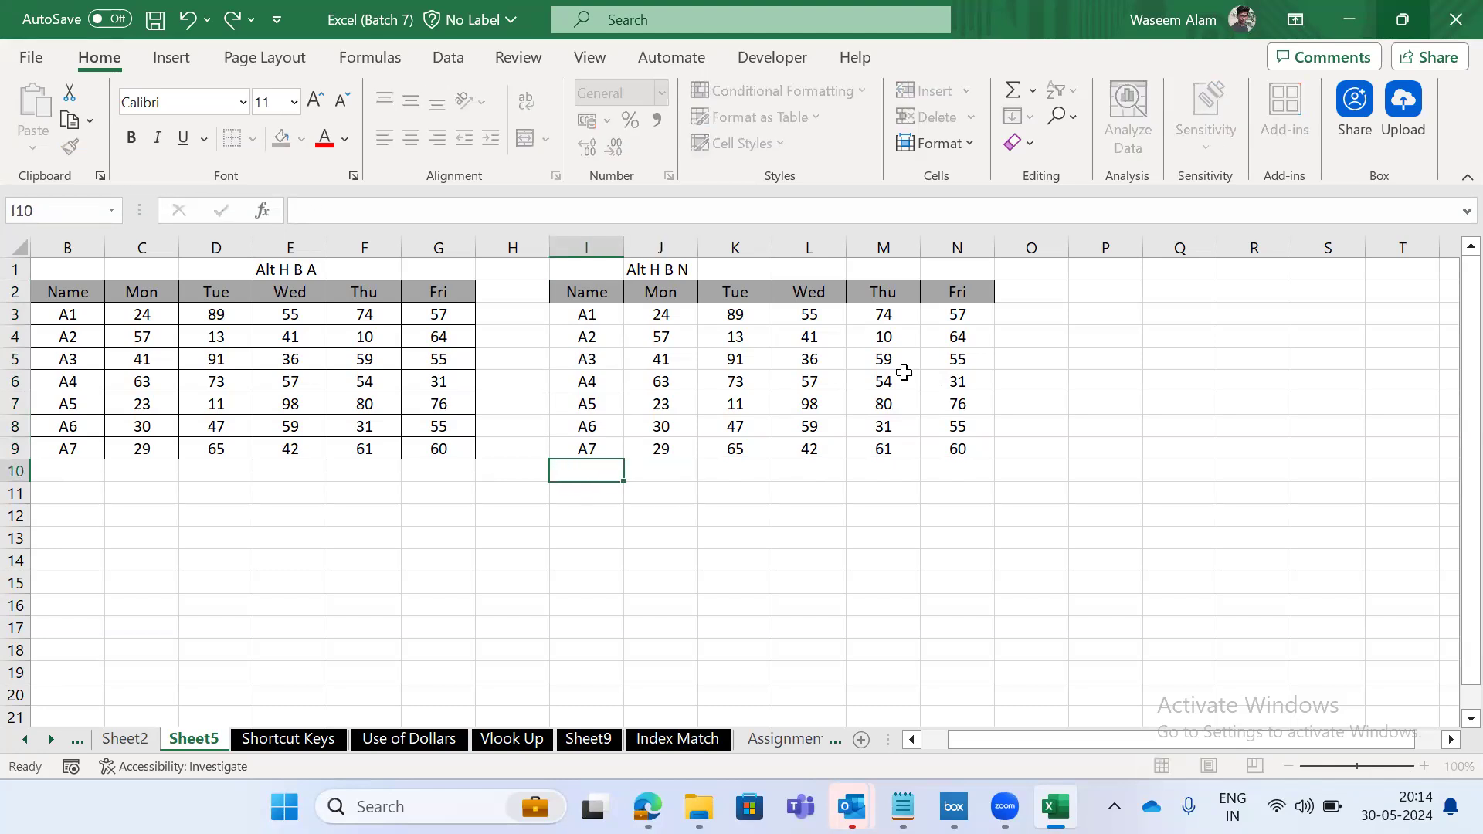
Select the entire A5 row, row 7, and reduce the selection back to cell I7.
key("alt+Tab")
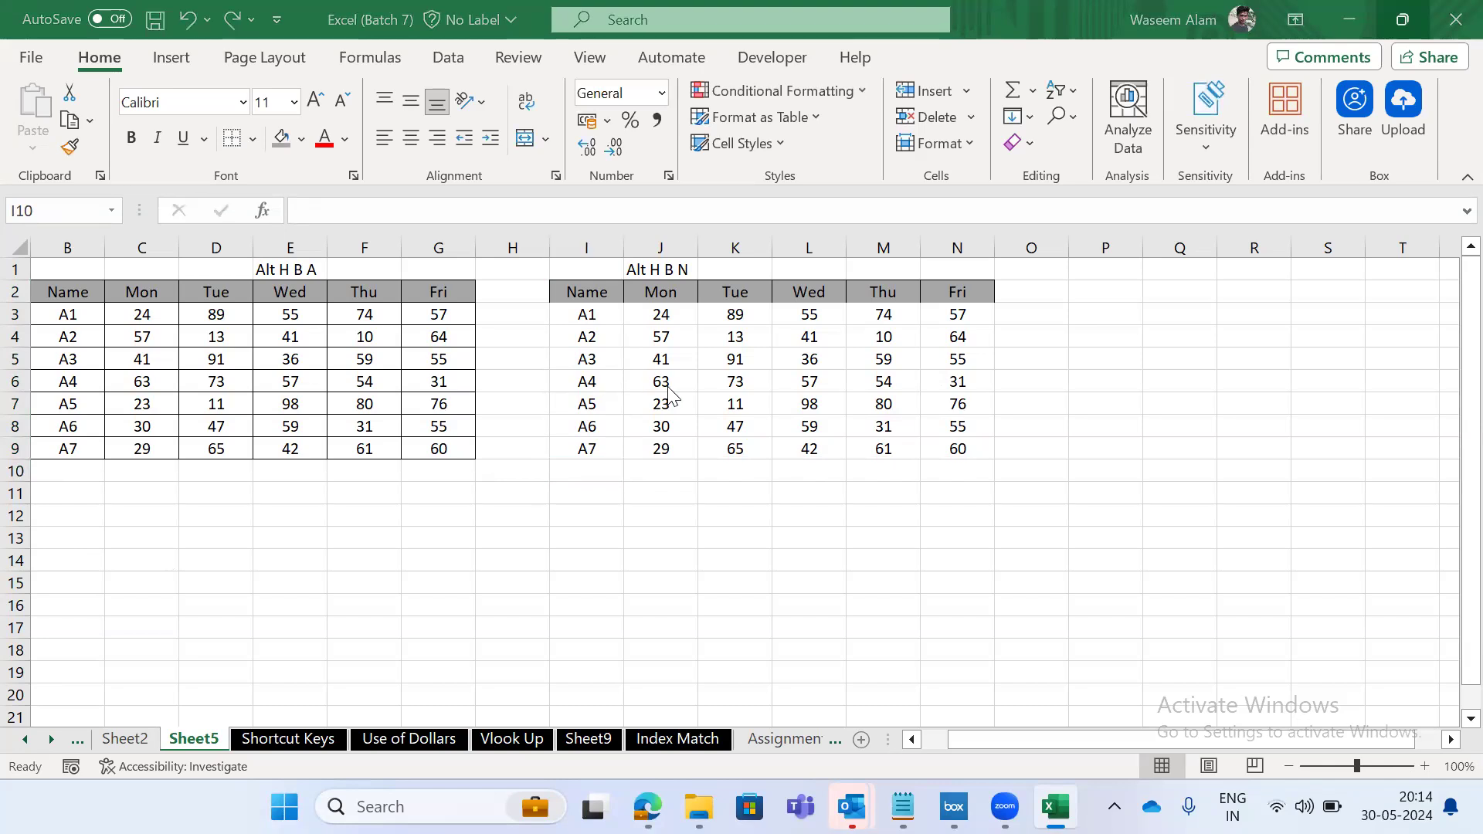
key("alt+Tab")
key("Up")
key("Up")
key("Up")
key("shift+space")
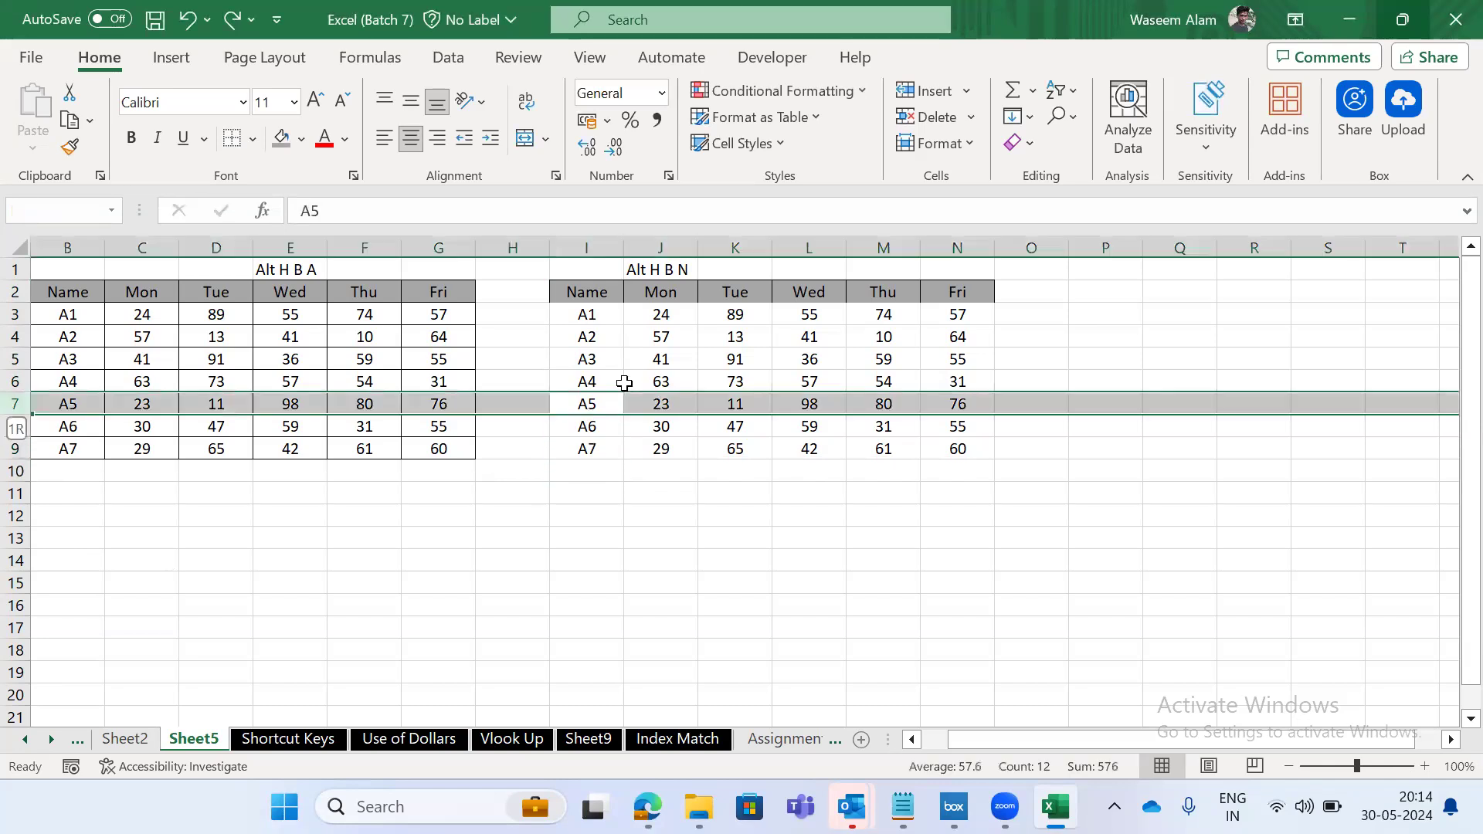
key("shift+BackSpace")
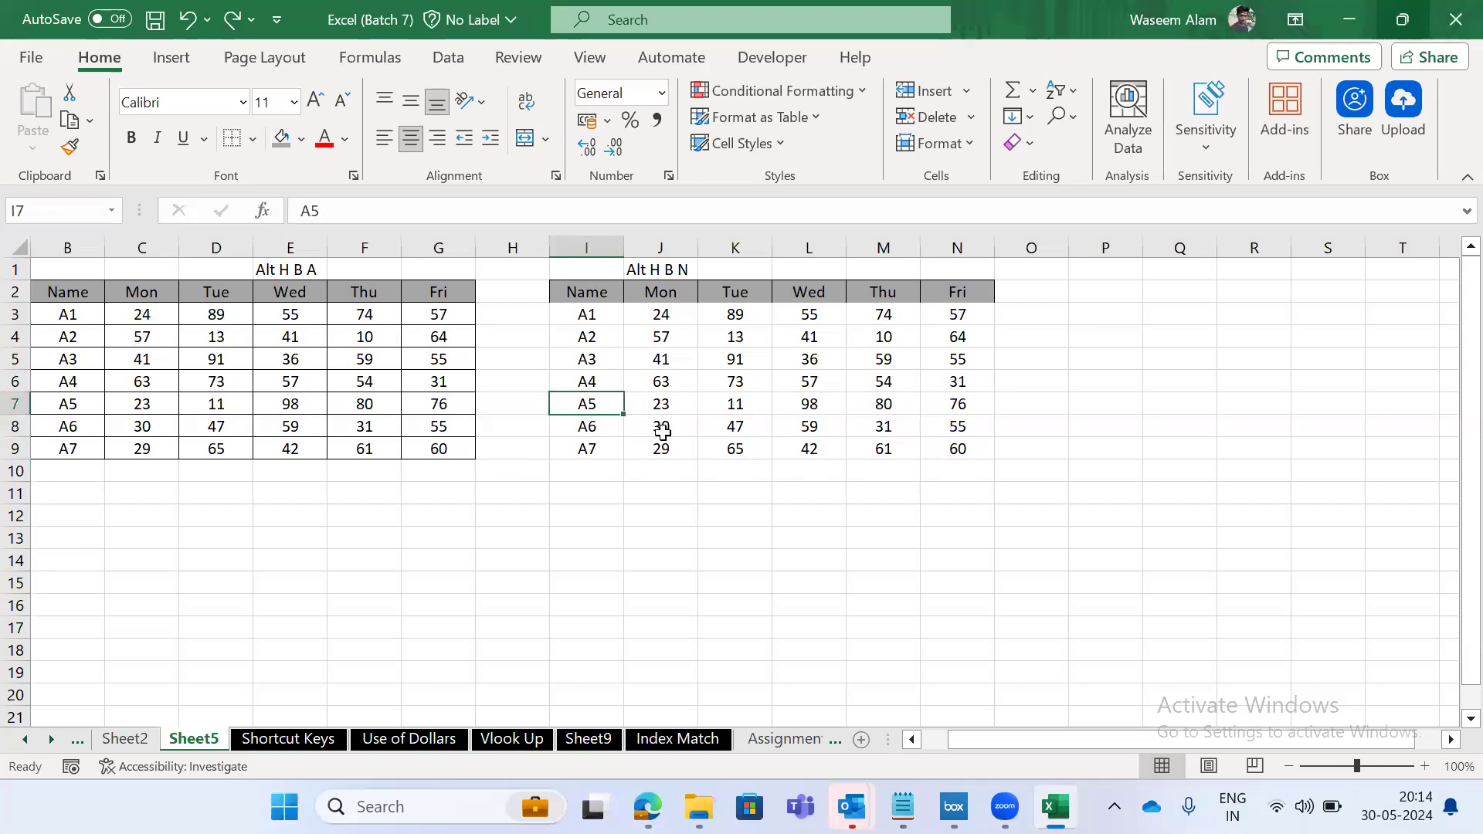
Select the two cells I7:I8 holding A5 and A6 in the Name column of the Alt H B N table.
key("Down")
key("Down")
key("Up")
key("Up")
key("Down")
key("shift+Up")
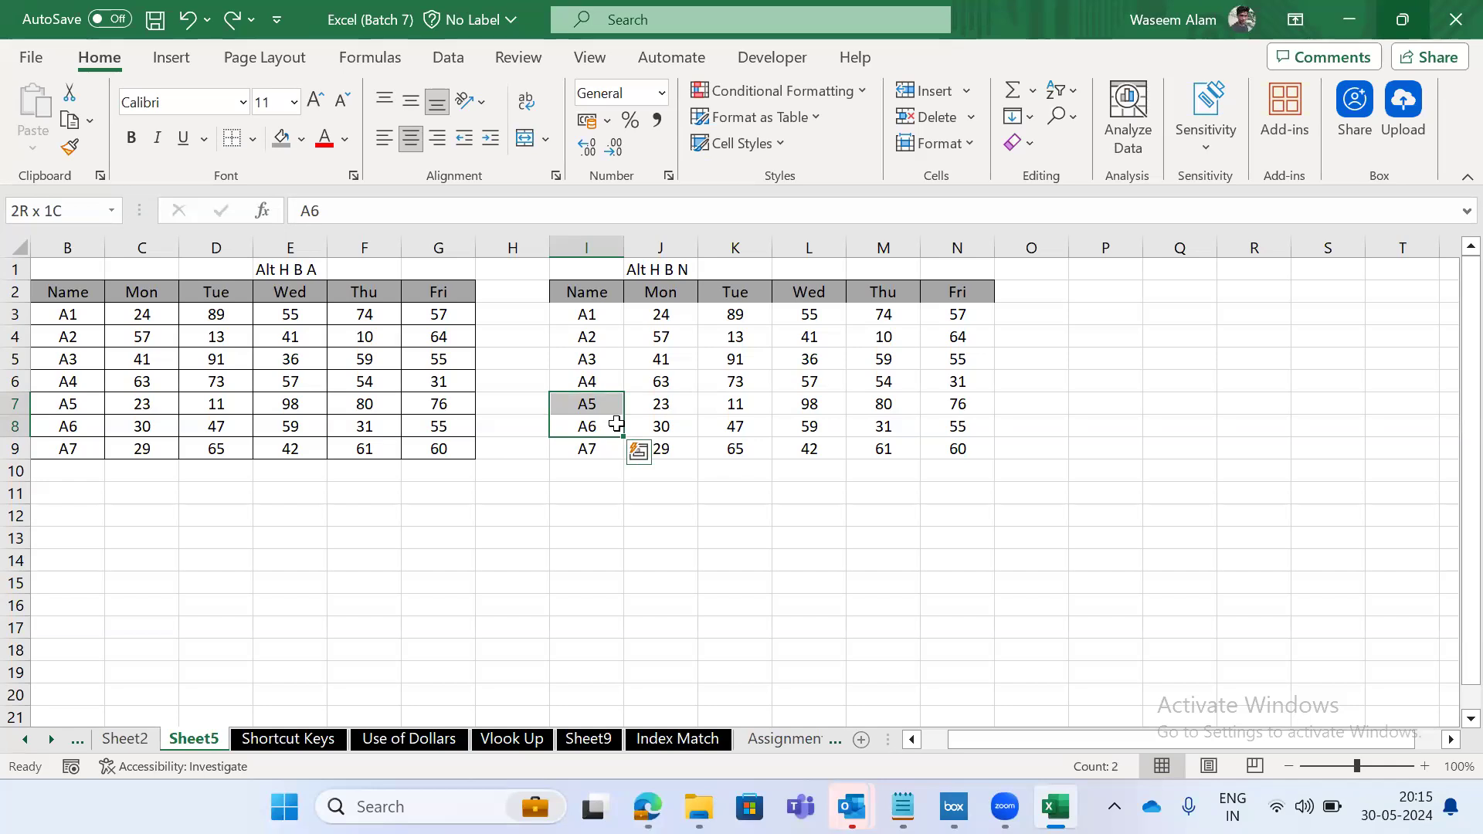
Select the entire A6 row, row 8, starting from cell I8.
left_click(616, 424)
key("Up")
key("Up")
key("Down")
key("Down")
key("Down")
key("Up")
key("shift+space")
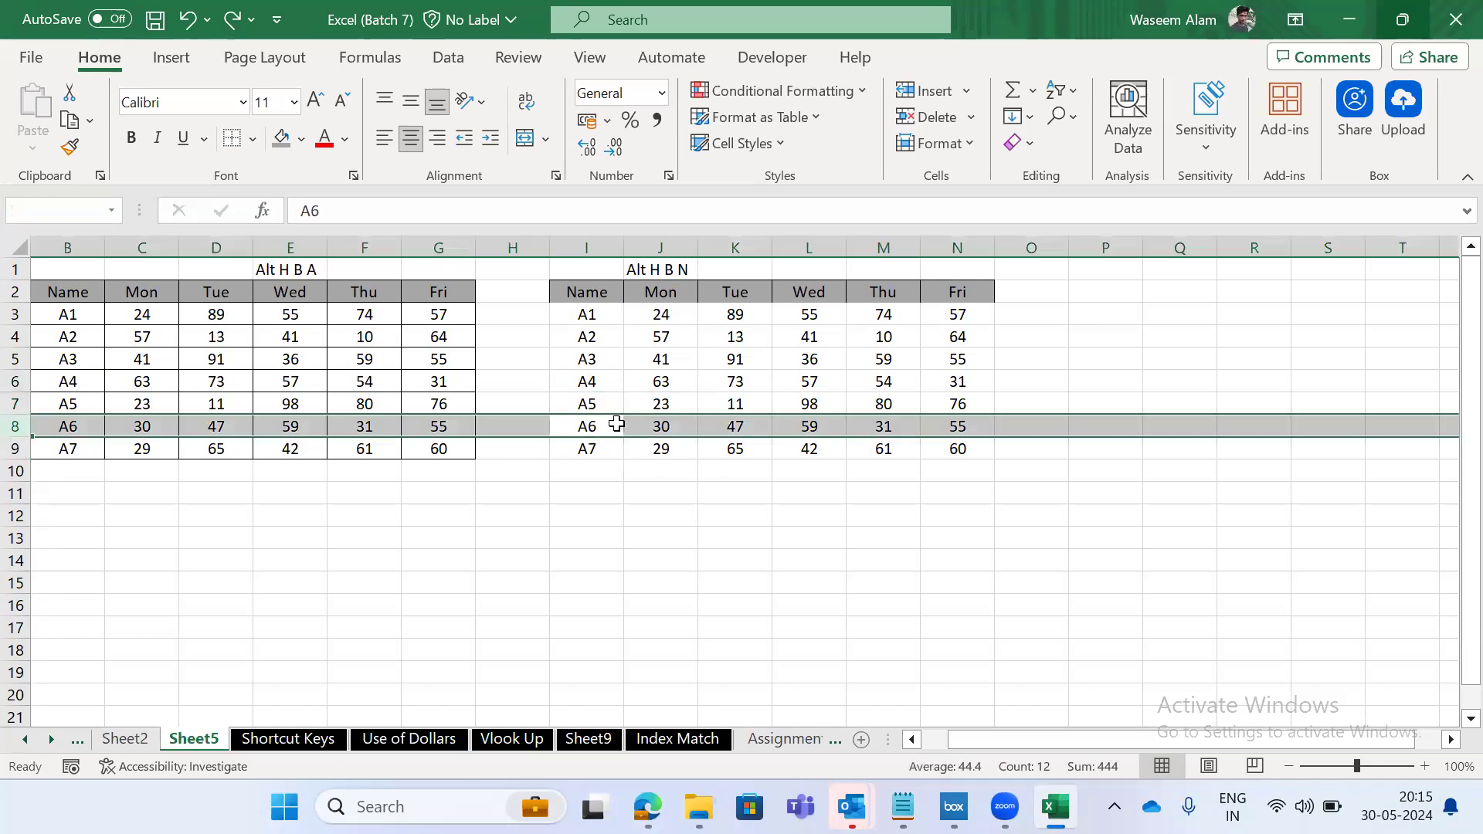
Select the entire A5 row, row 7, starting from the Name column of the Alt H B N table.
key("Down")
key("Up")
key("Down")
key("Up")
key("Up")
key("Down")
key("Down")
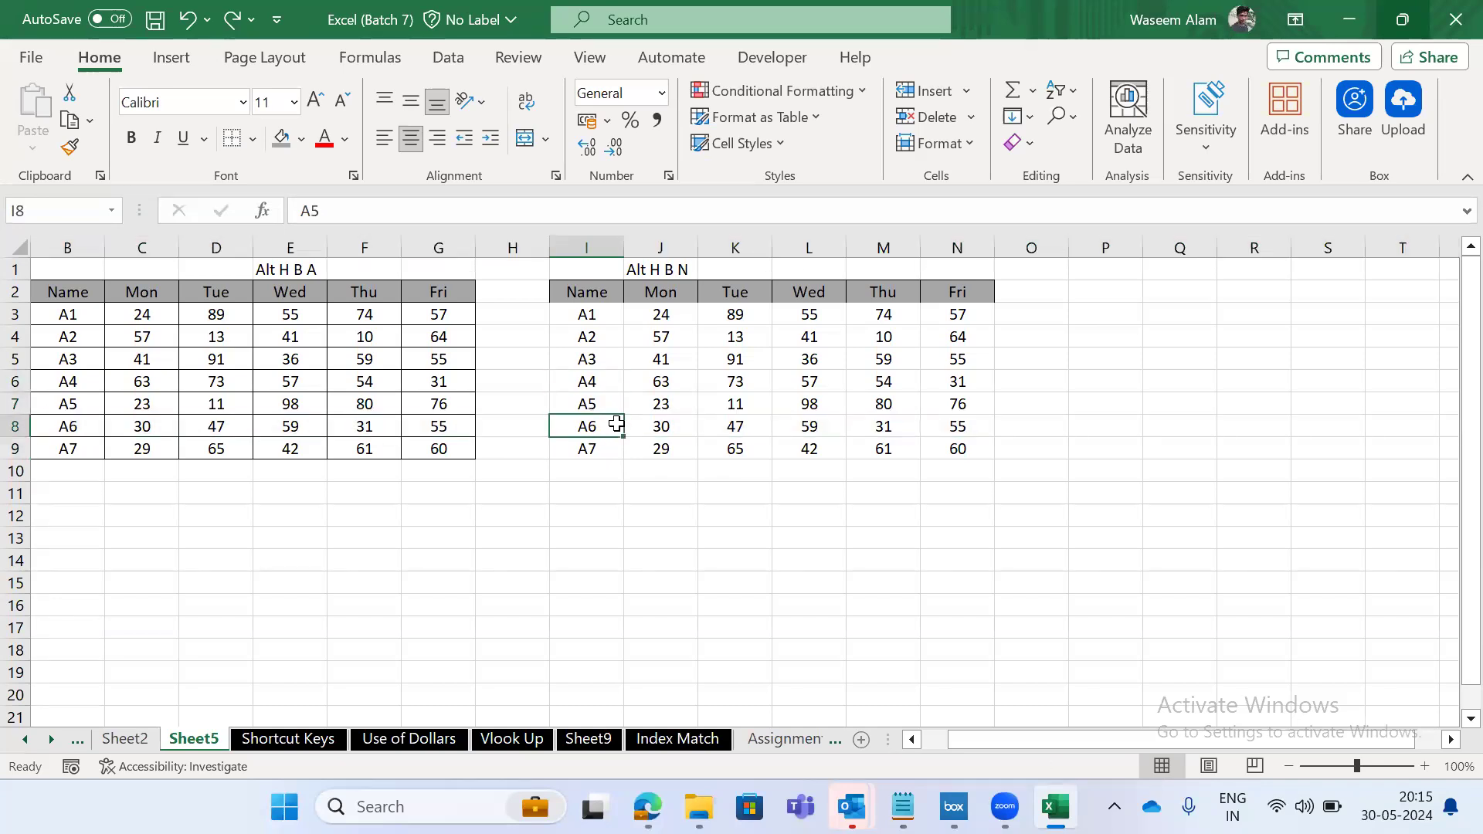
key("Up")
key("Up")
key("Down")
key("shift+space")
key("Down")
key("Up")
key("shift+space")
Try the entry A8 in cell I10, below the last name of the Alt H B N table, and clear it.
key("Up")
key("Up")
key("Up")
key("Up")
key("Up")
key("ctrl+Down")
key("Down")
type("A8")
key("Tab")
key("Right")
key("Right")
key("Left")
key("Left")
key("Right")
key("Left")
key("Left")
key("Delete")
Select the entire A5 row from cell I7, and move to cell I8 below it.
key("Up")
key("Up")
key("Up")
key("shift+space")
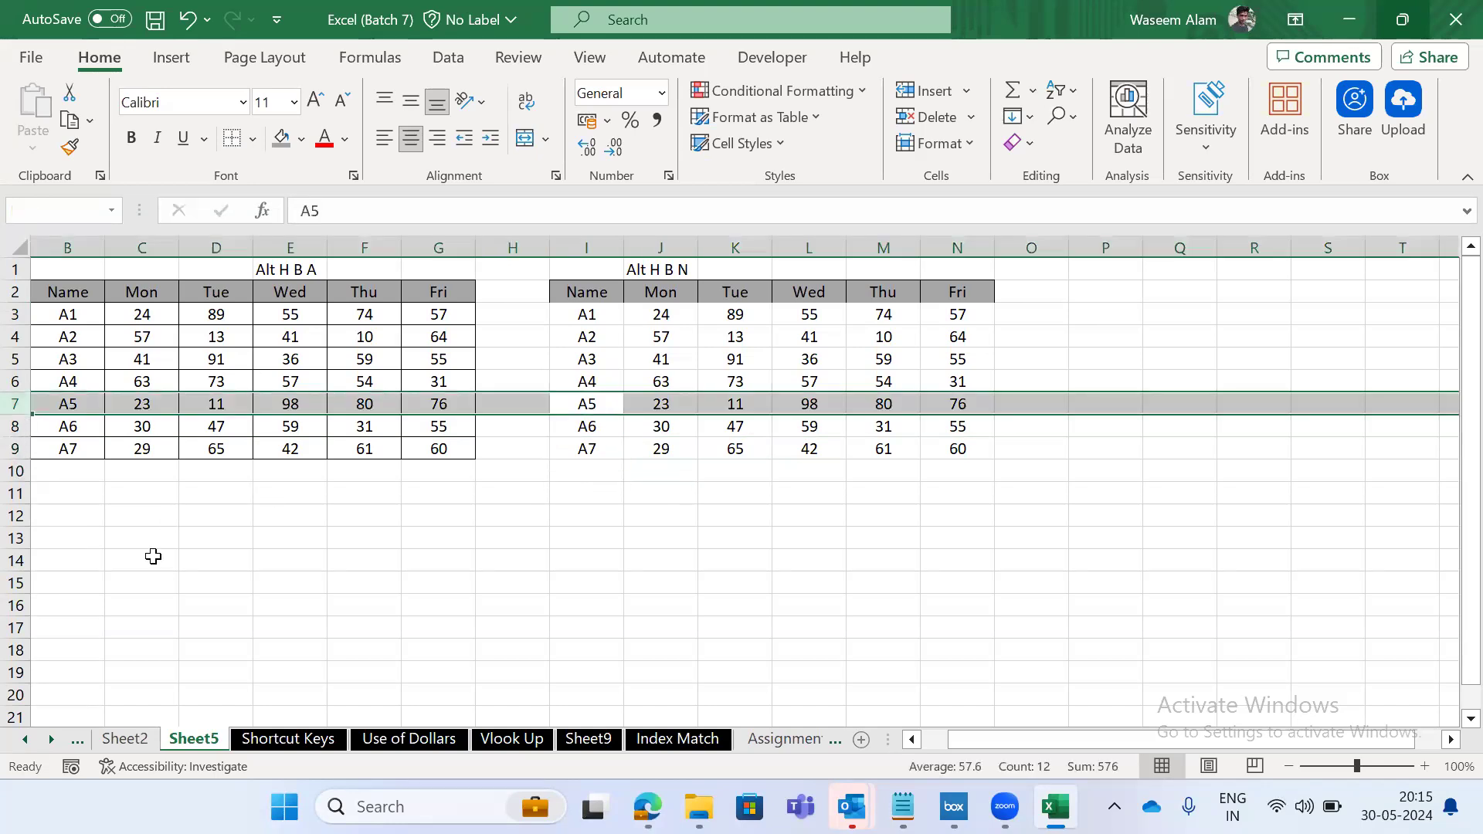
key("ctrl+n")
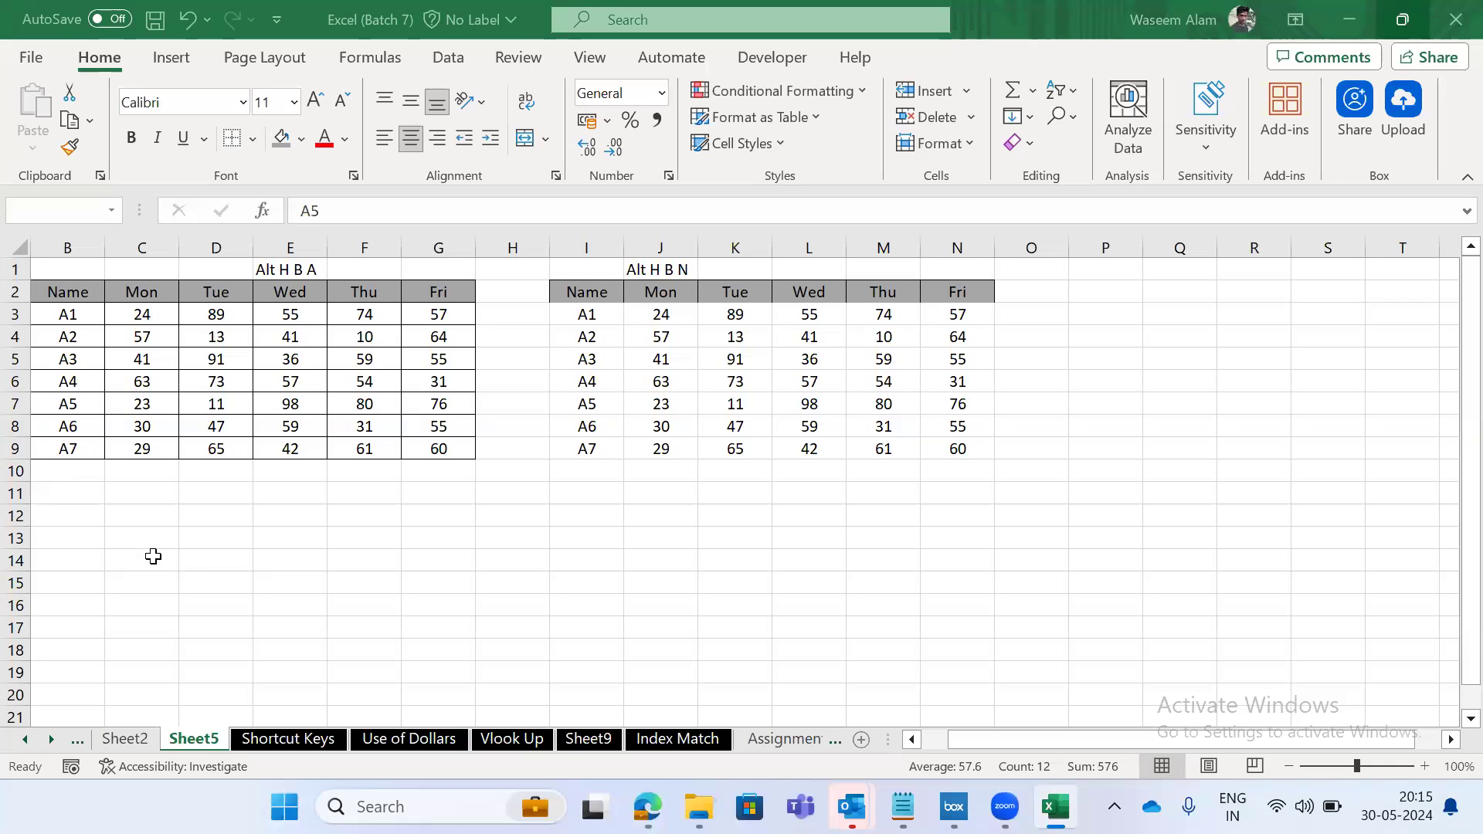
left_click(600, 424)
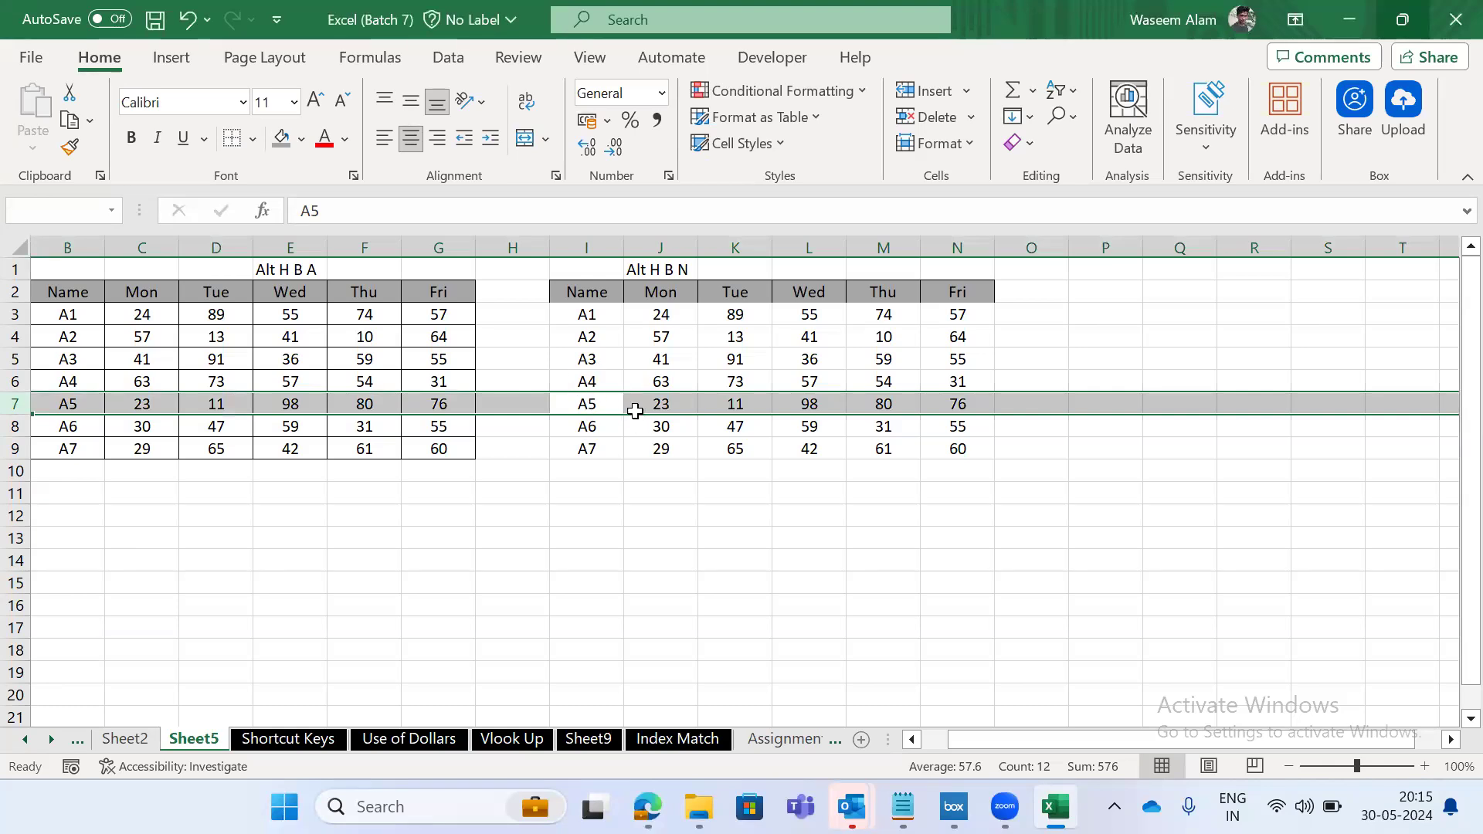
key("Down")
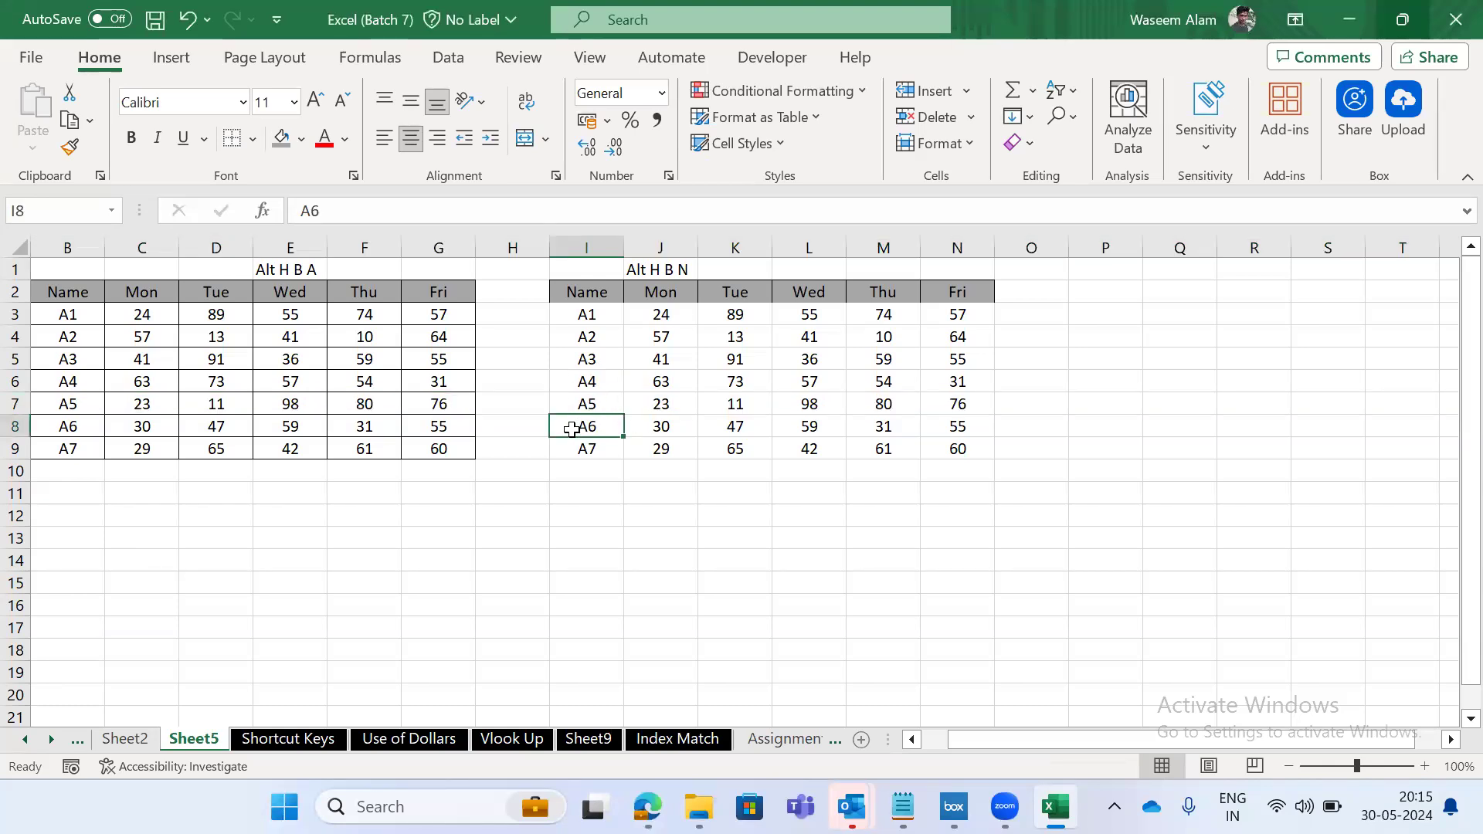
Insert a blank sheet row above the A6 row twice, undoing each insertion.
left_click(16, 426)
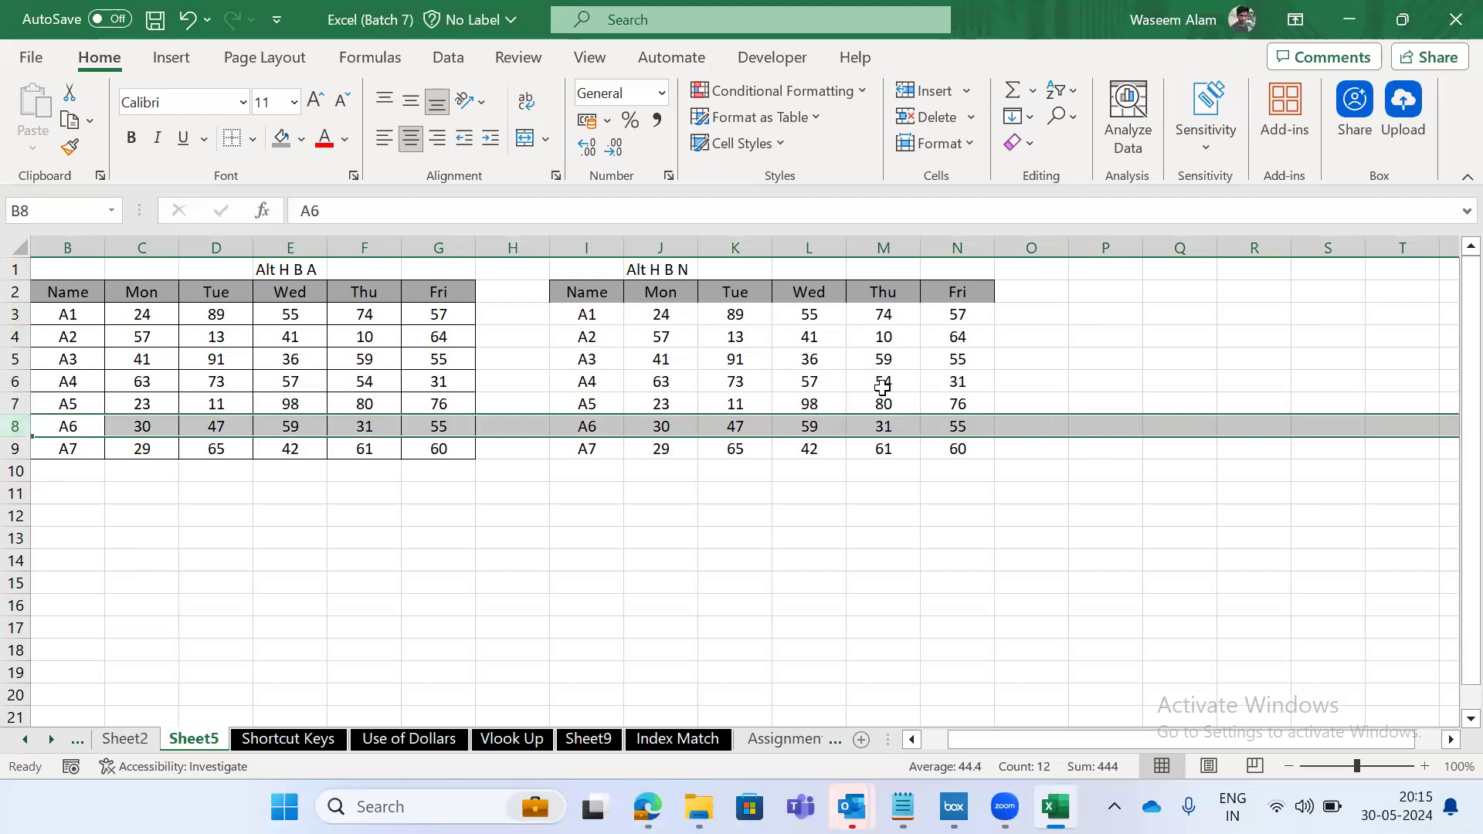
left_click(968, 91)
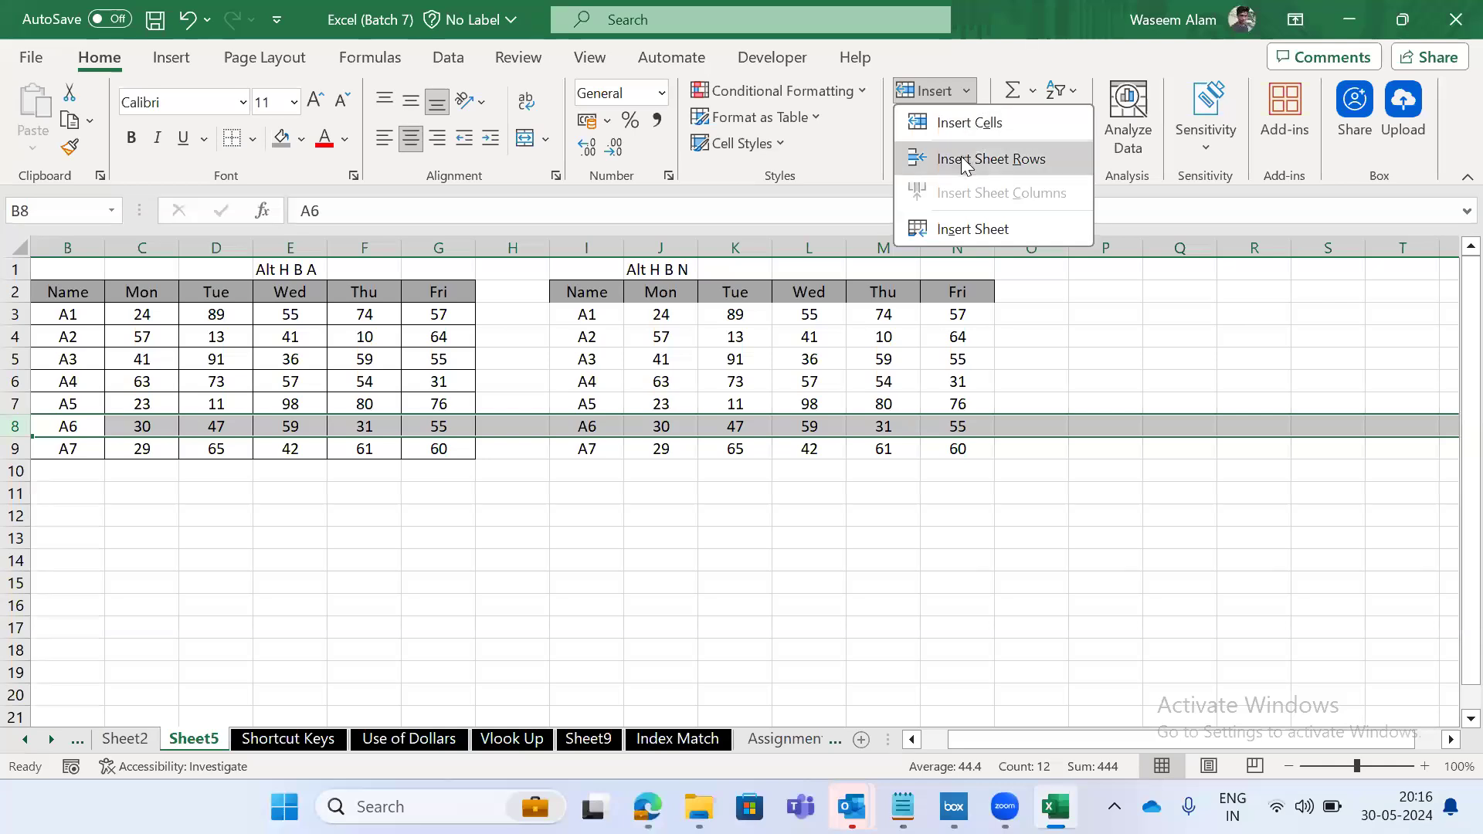
left_click(1005, 160)
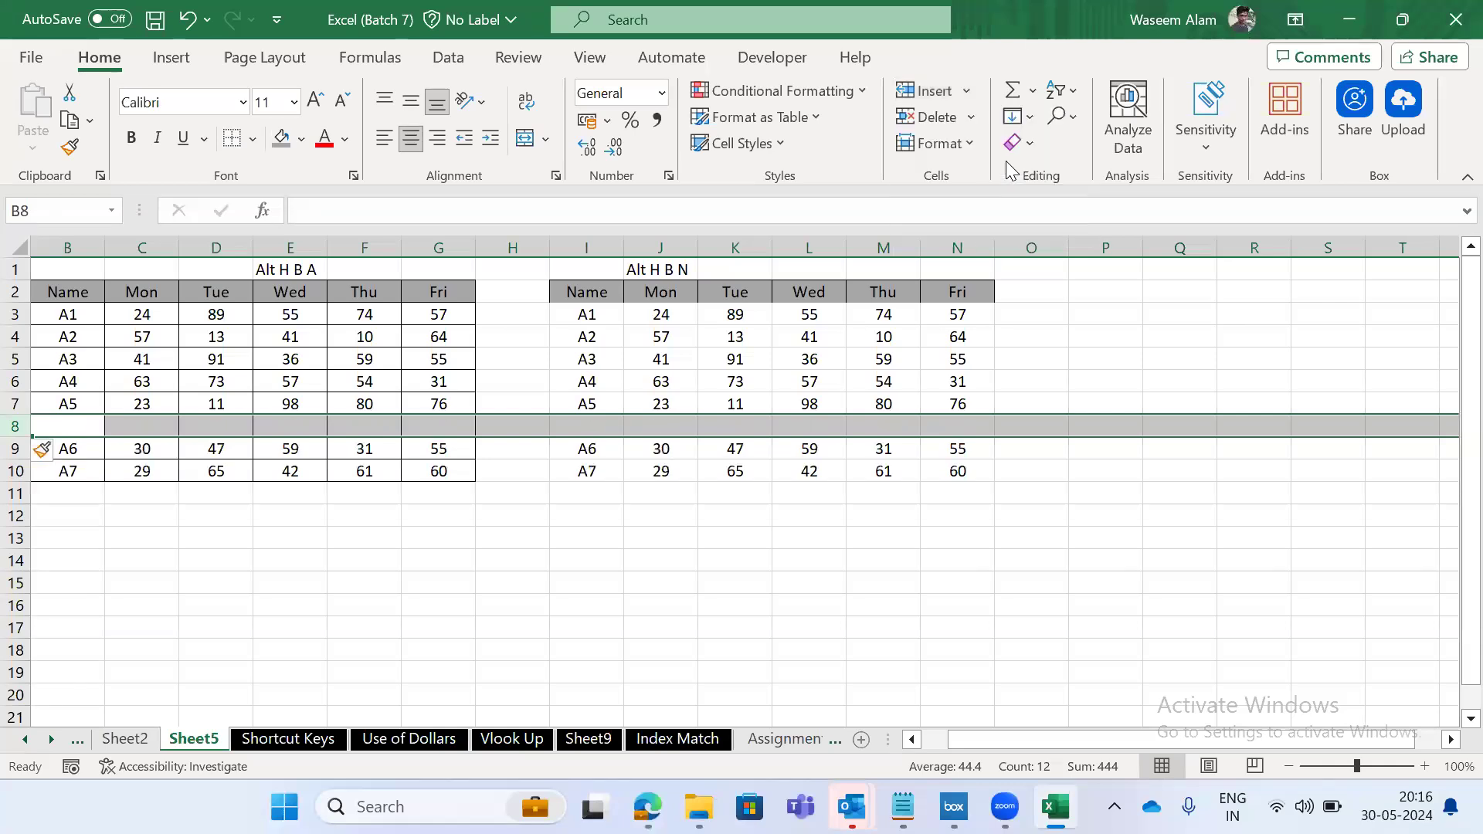
key("ctrl+z")
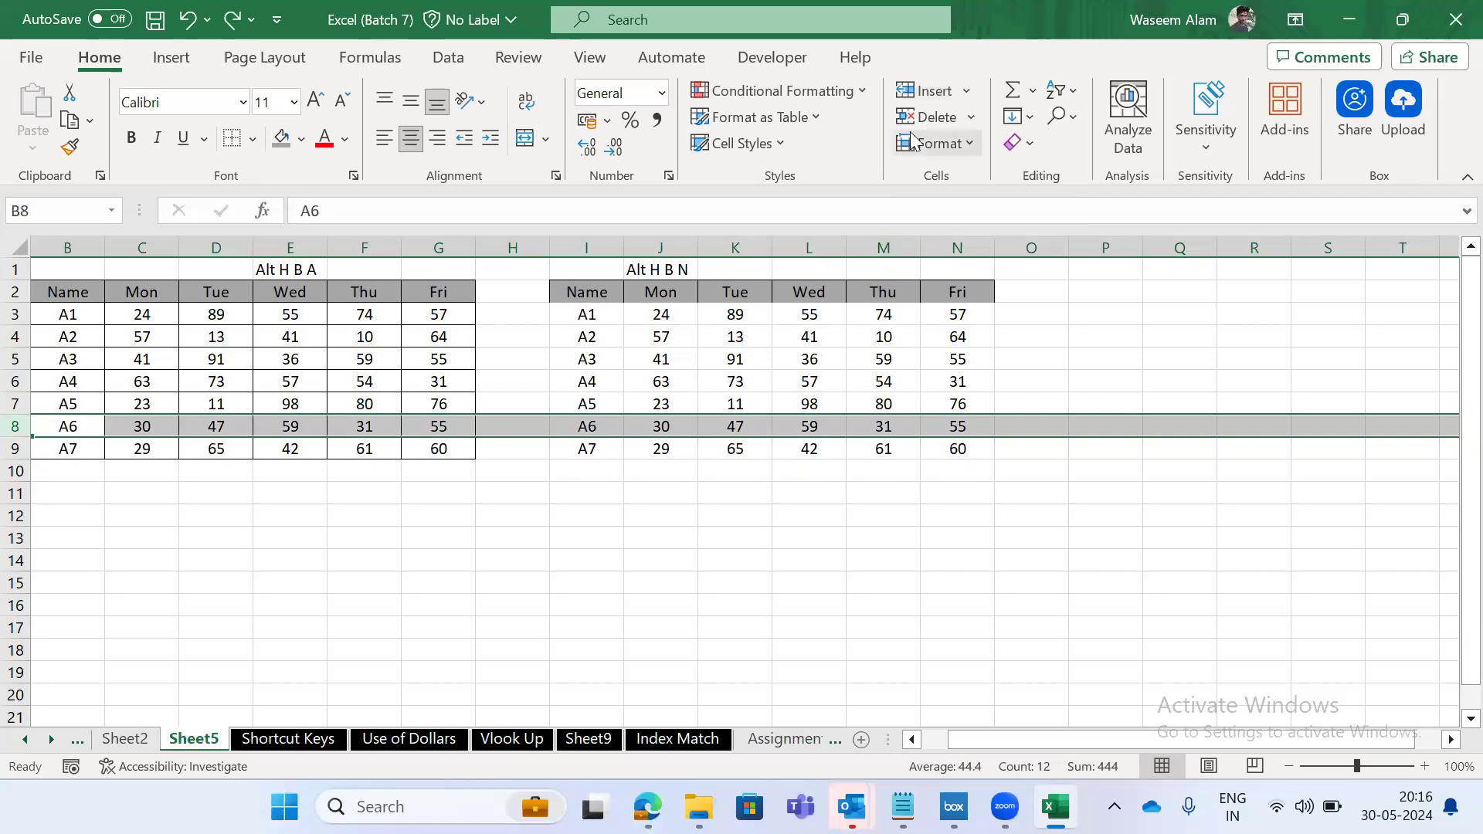
left_click(956, 94)
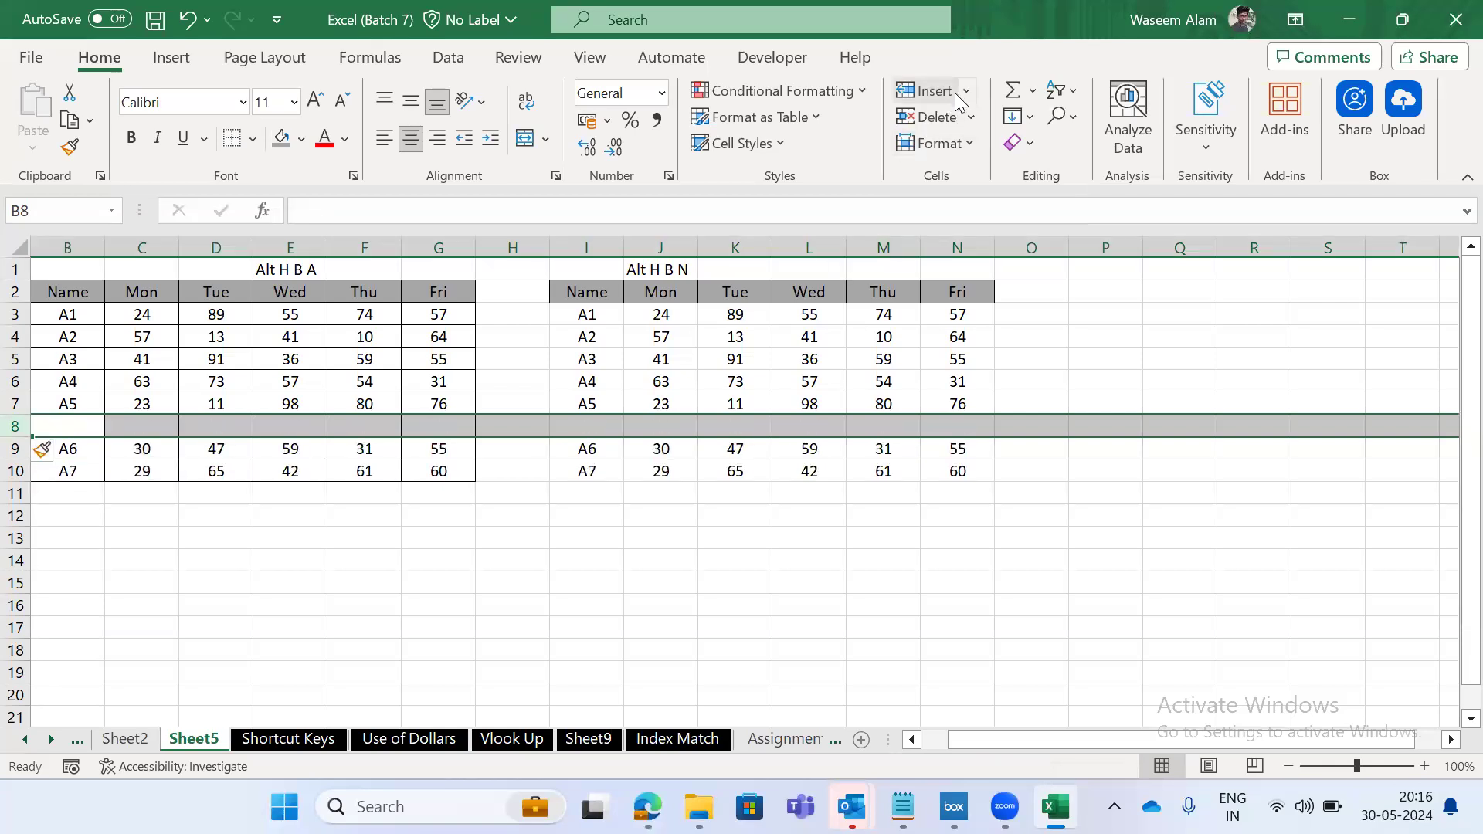
key("ctrl+z")
left_click(968, 91)
key("Escape")
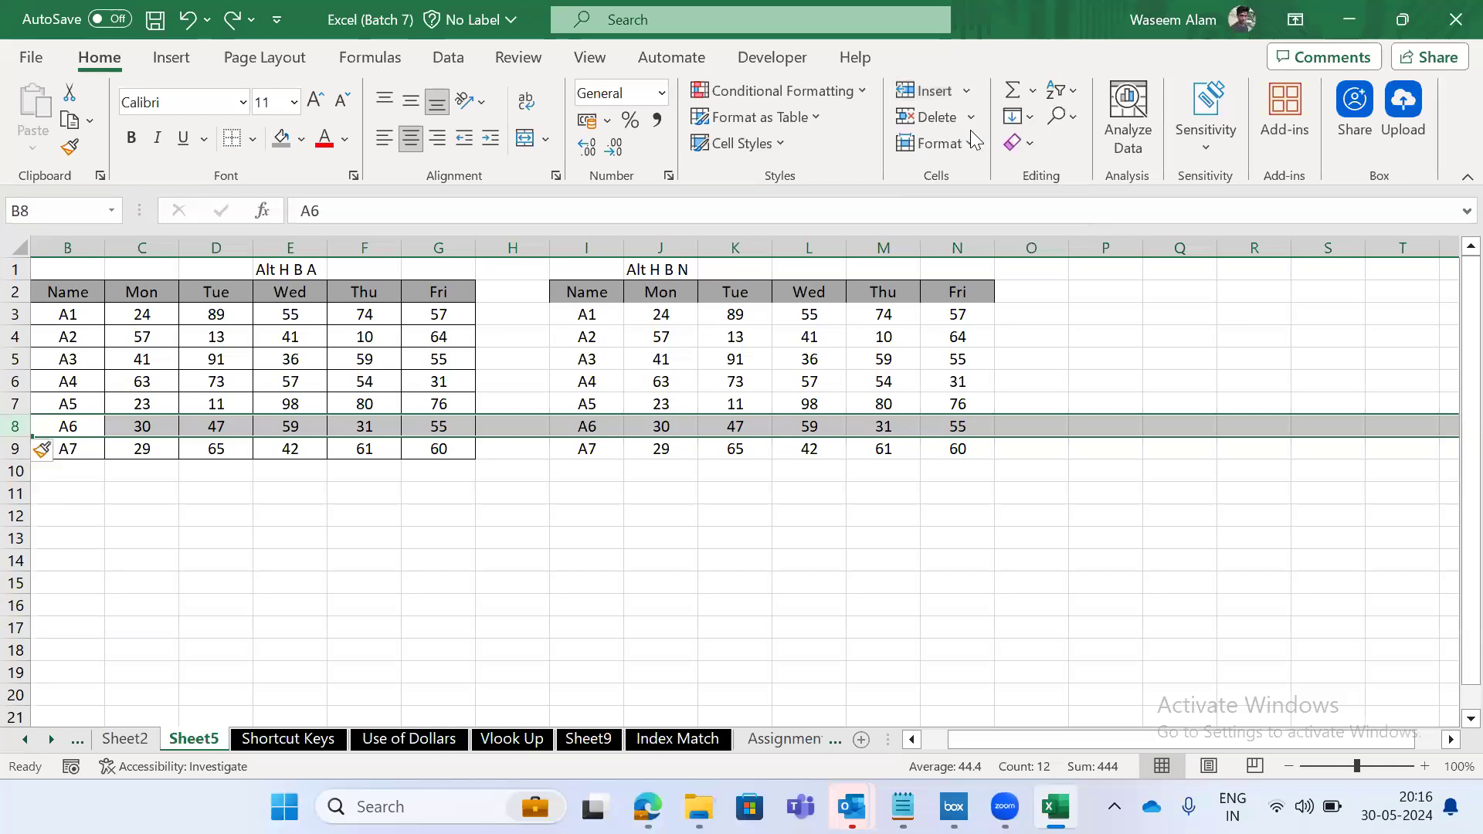
Select an entire row below the tables, and extend the selection of cell I12 one row down and back.
left_click(577, 537)
key("Up")
key("Up")
key("shift+space")
key("Down")
key("shift+Down")
key("shift+Up")
key("shift+Down")
key("shift+Up")
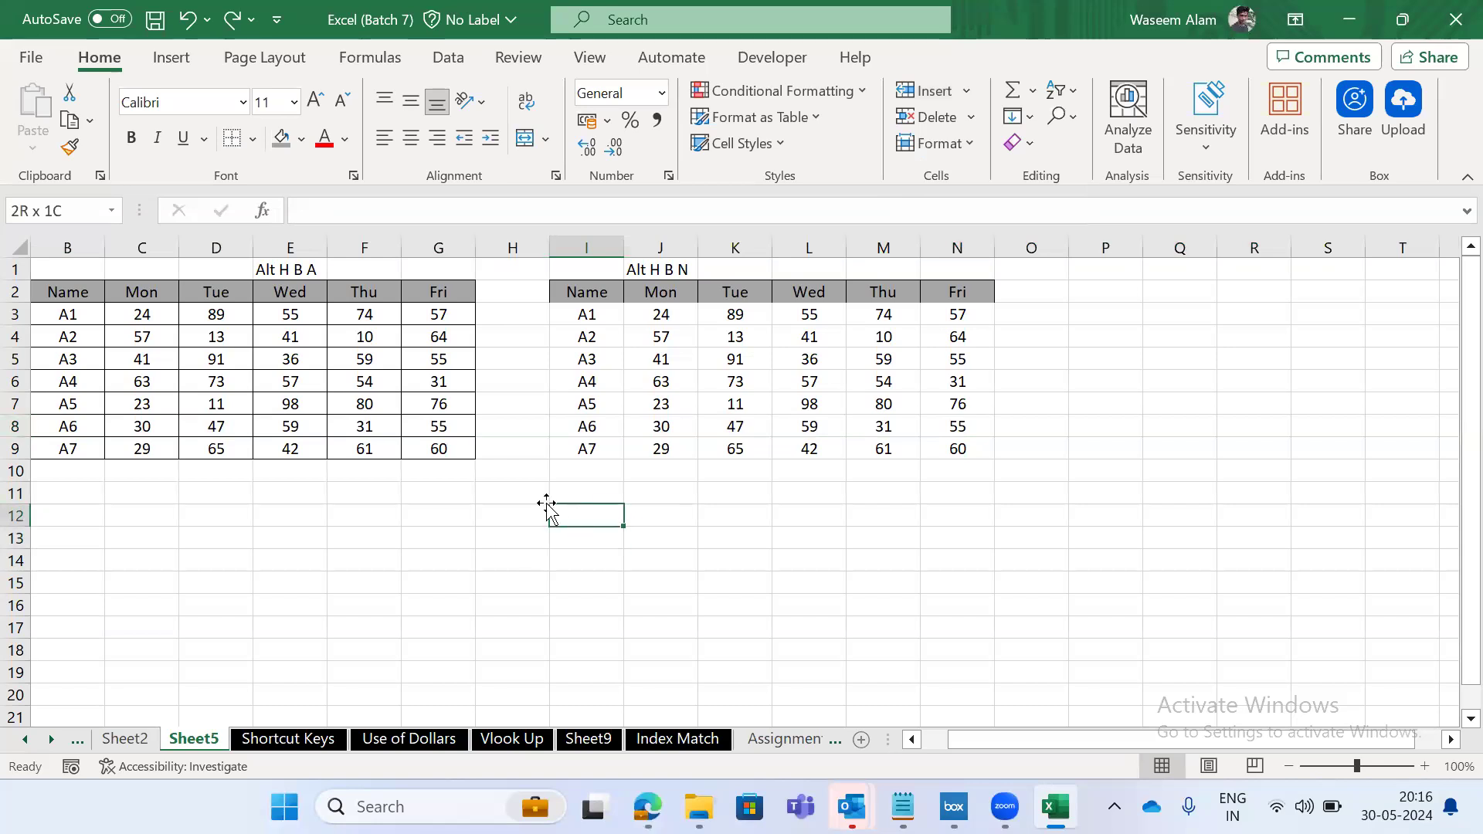
key("Left")
key("Right")
key("Left")
key("Right")
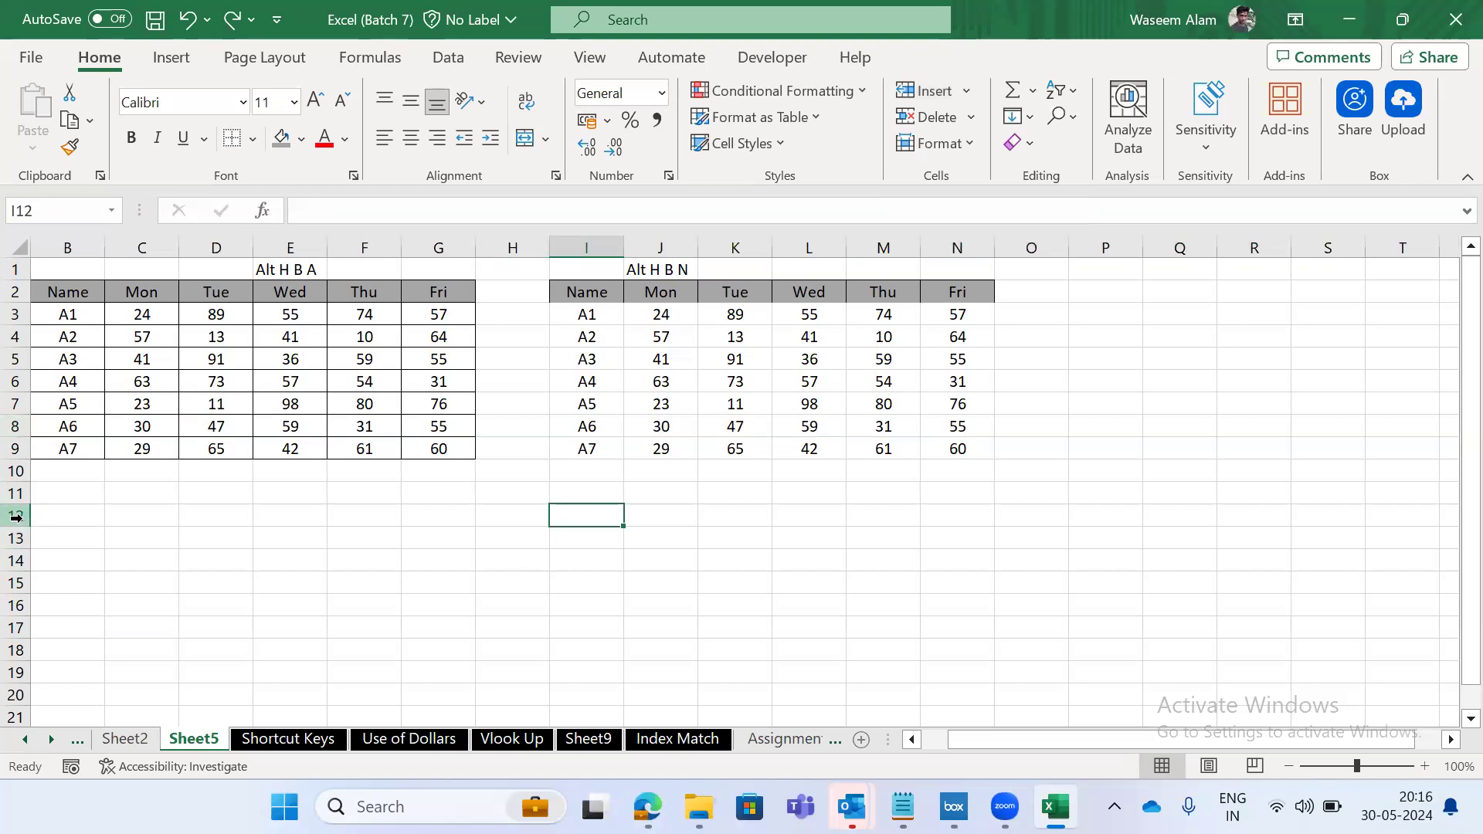
Select entire rows of the Alt H B N table one after another from its Name column.
key("shift+Down")
key("Up")
key("Up")
key("Up")
key("Up")
key("Up")
key("shift+space")
key("Down")
key("Down")
key("shift+space")
Start a question in cell B11, below the Alt H B A table, with the text "How mayn rows in Excel?".
key("Up")
key("ctrl+Up")
key("ctrl+Up")
key("ctrl+Left")
key("ctrl+Left")
key("Down")
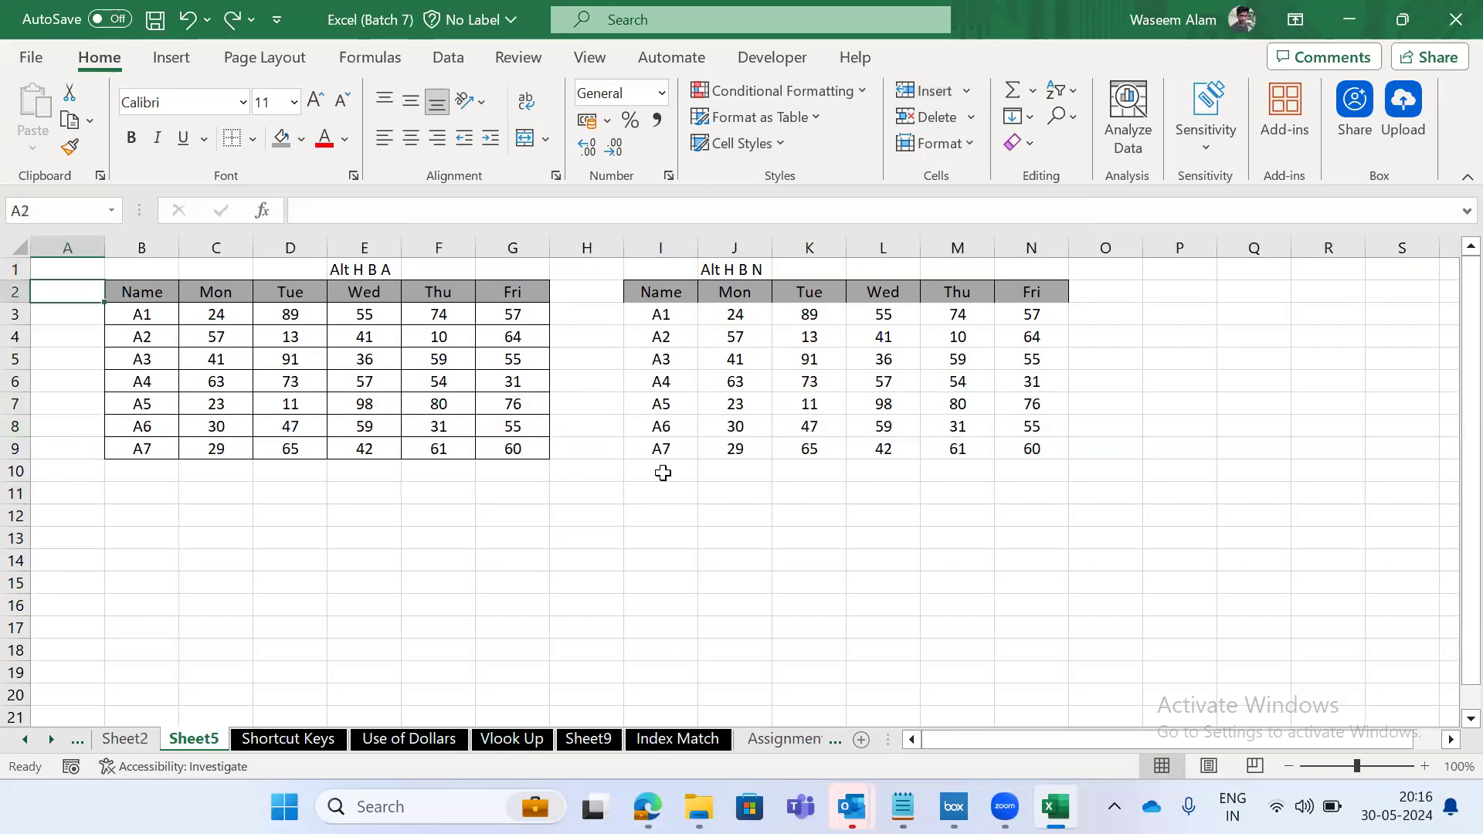
key("Right")
key("Down")
key("Down")
key("Down")
key("ctrl+Down")
key("Down")
key("Down")
key("Down")
key("Up")
type("How mayn")
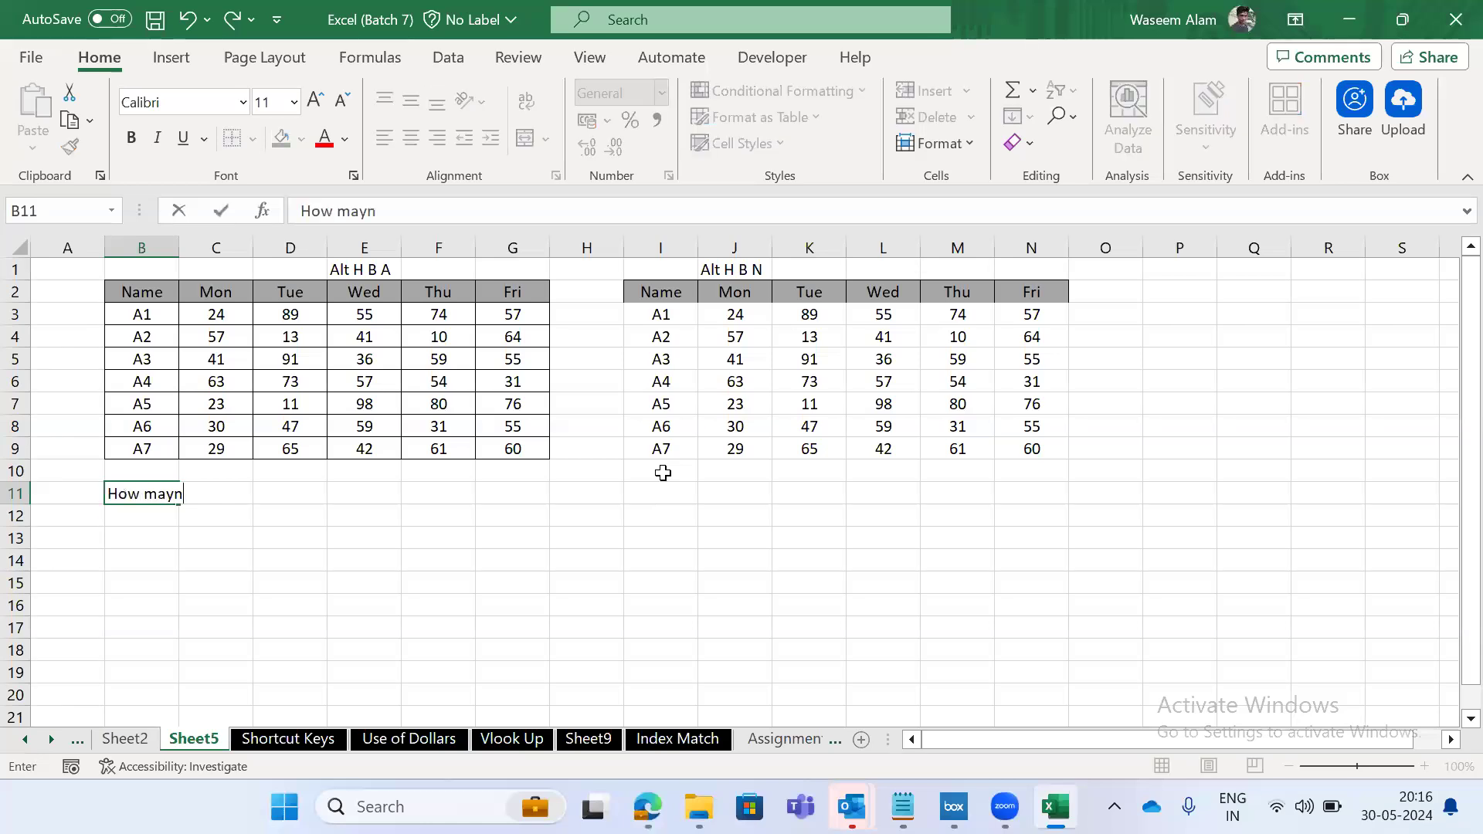
type(" rows in E")
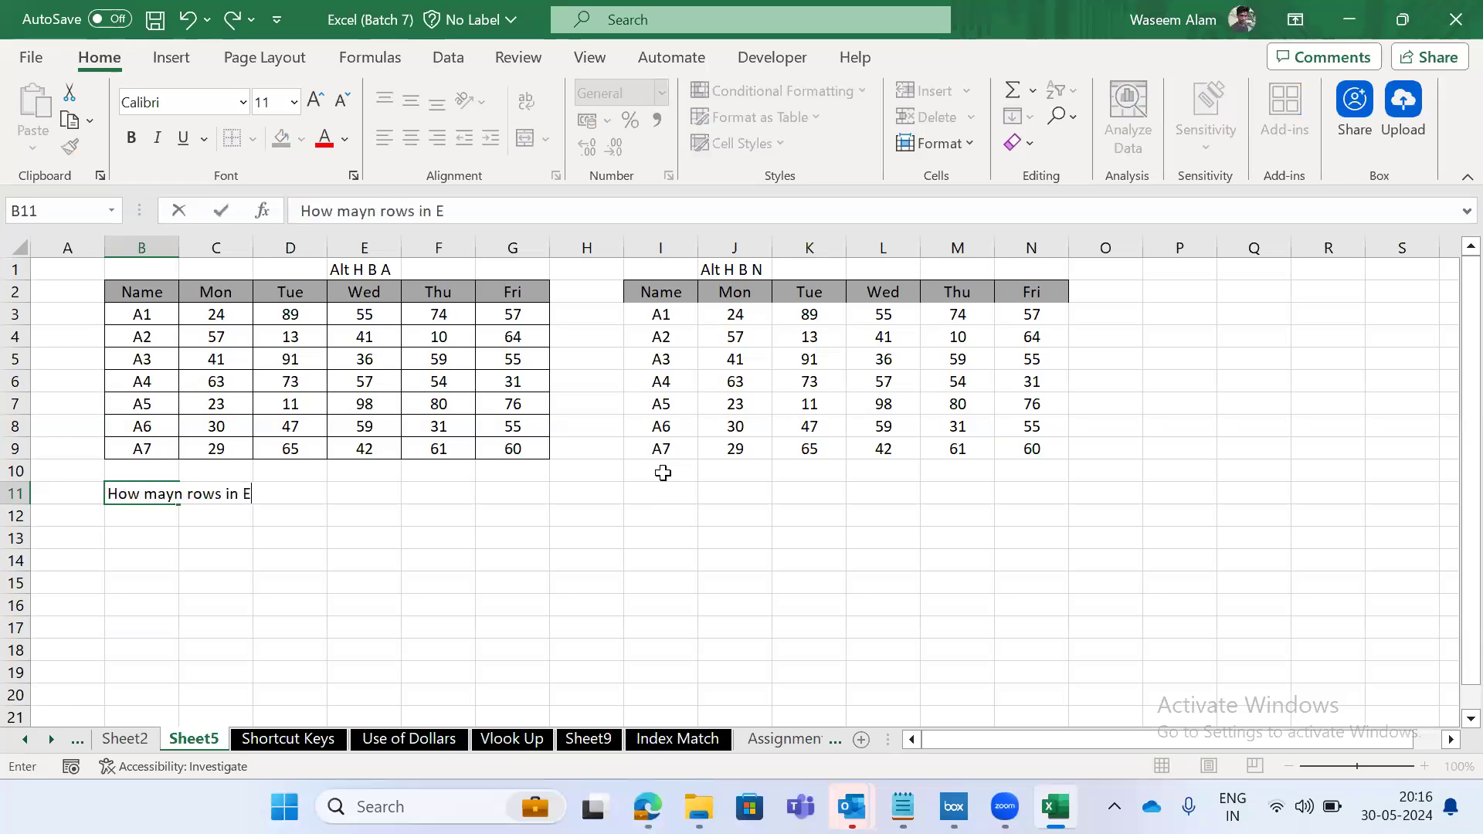
type("xcel?")
Reword the question in B11 as "How mann rows and columns in Excel?".
left_click(367, 211)
key("BackSpace")
type("n rows and column")
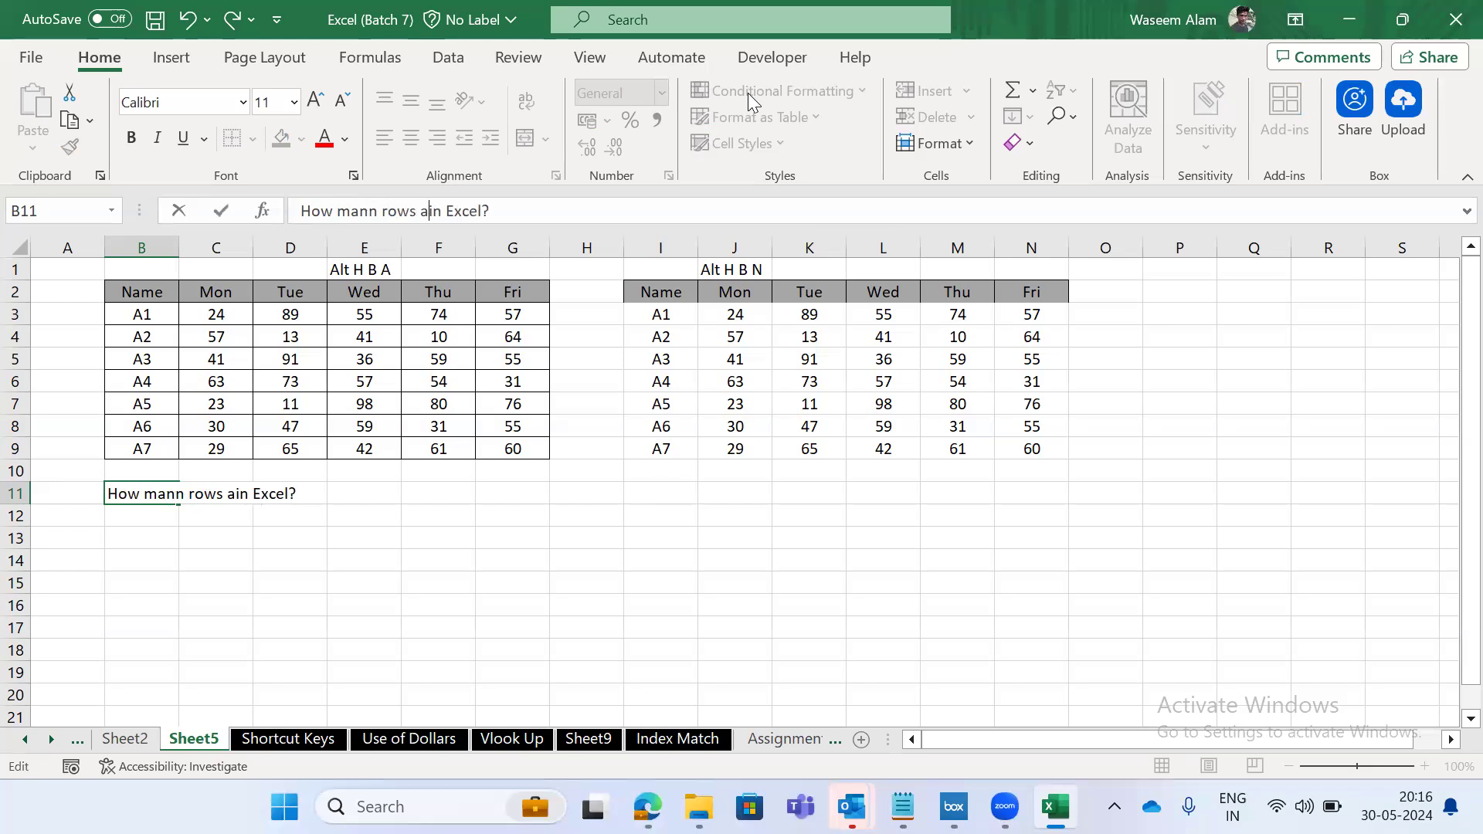
type("s")
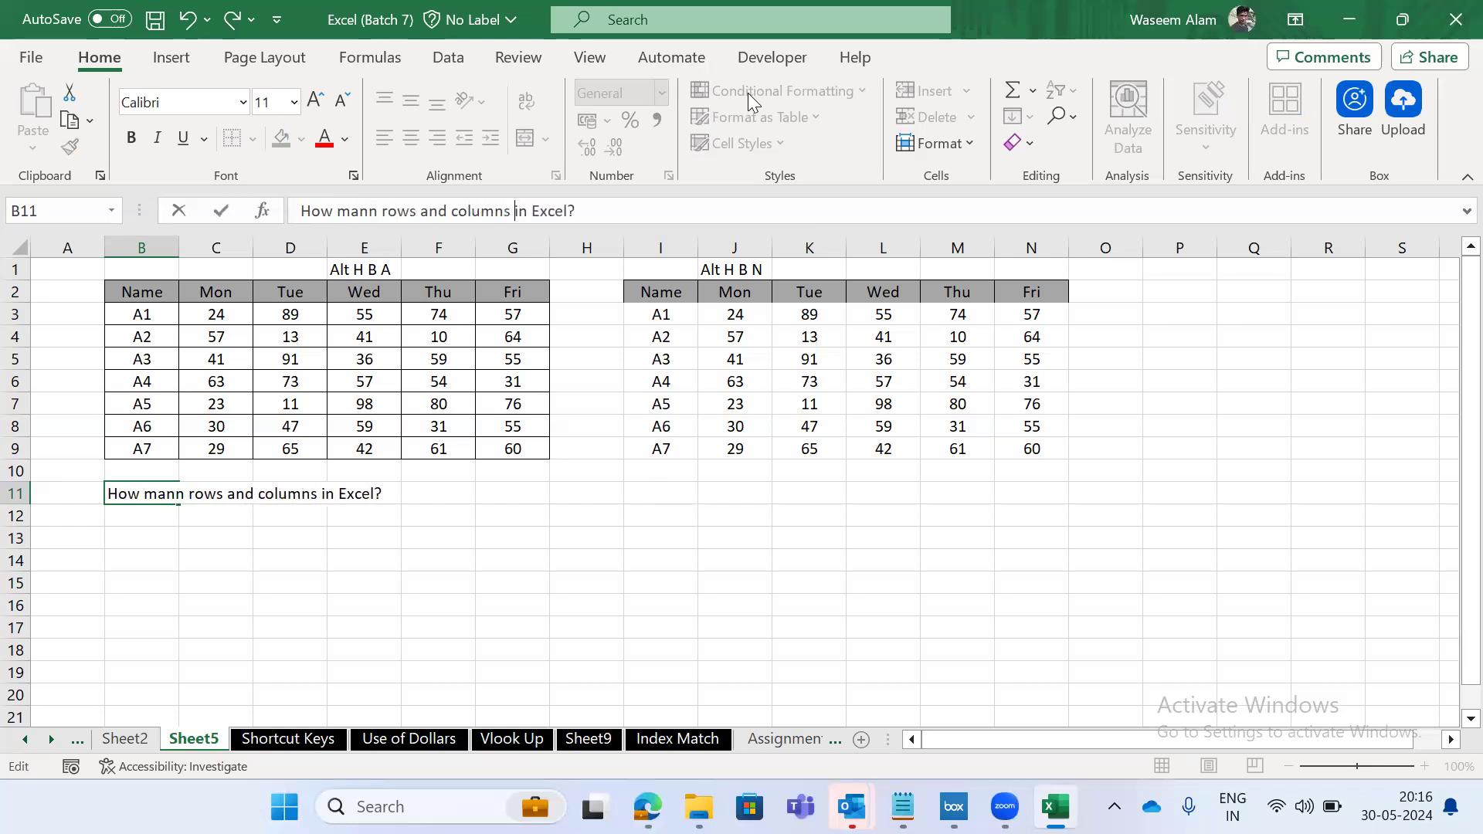
Confirm the question in cell B11 and centre its text horizontally.
key("Tab")
key("Return")
key("Left")
key("Up")
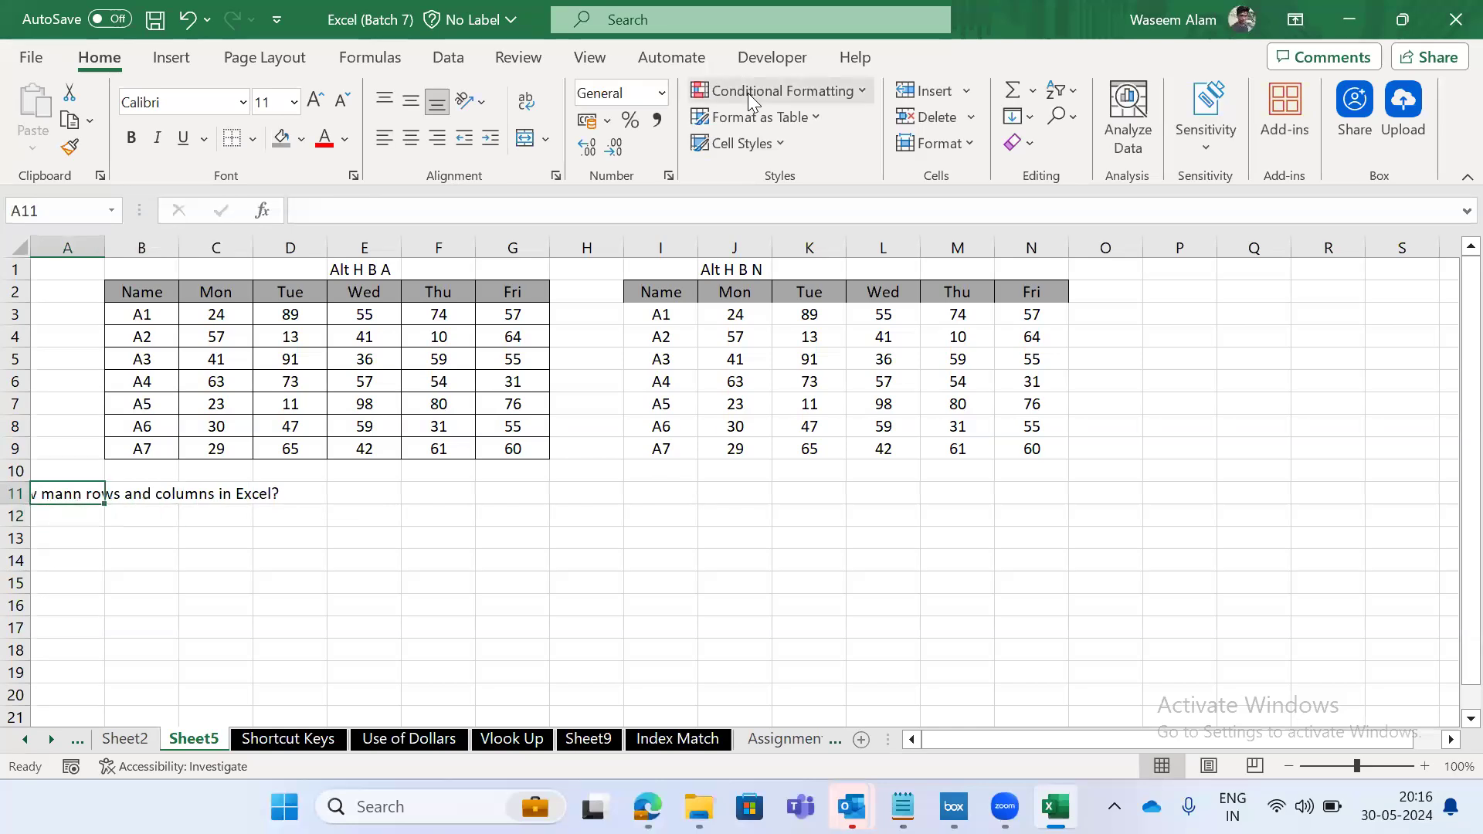
key("ctrl+c")
key("Right")
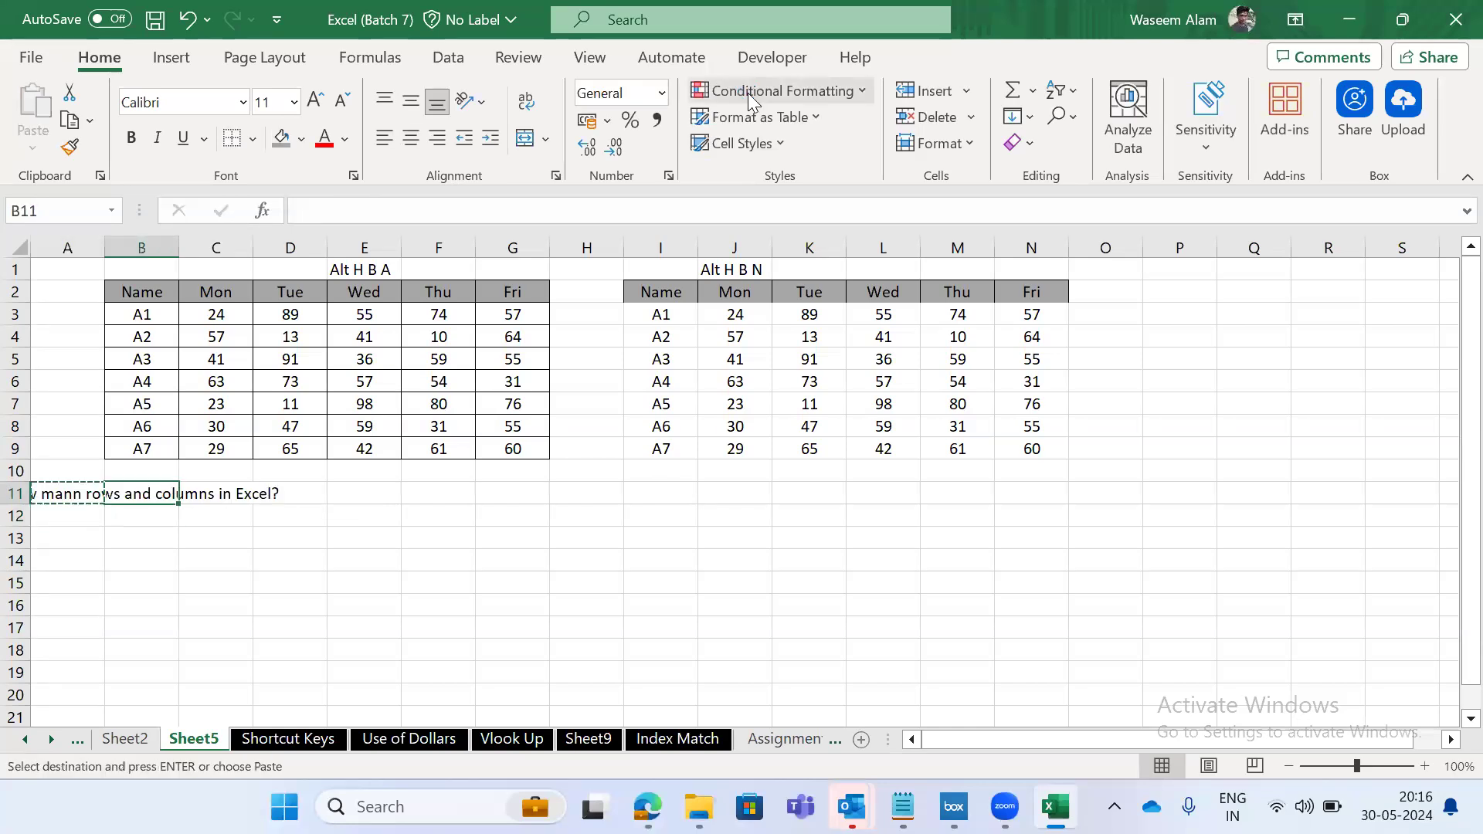
key("Return")
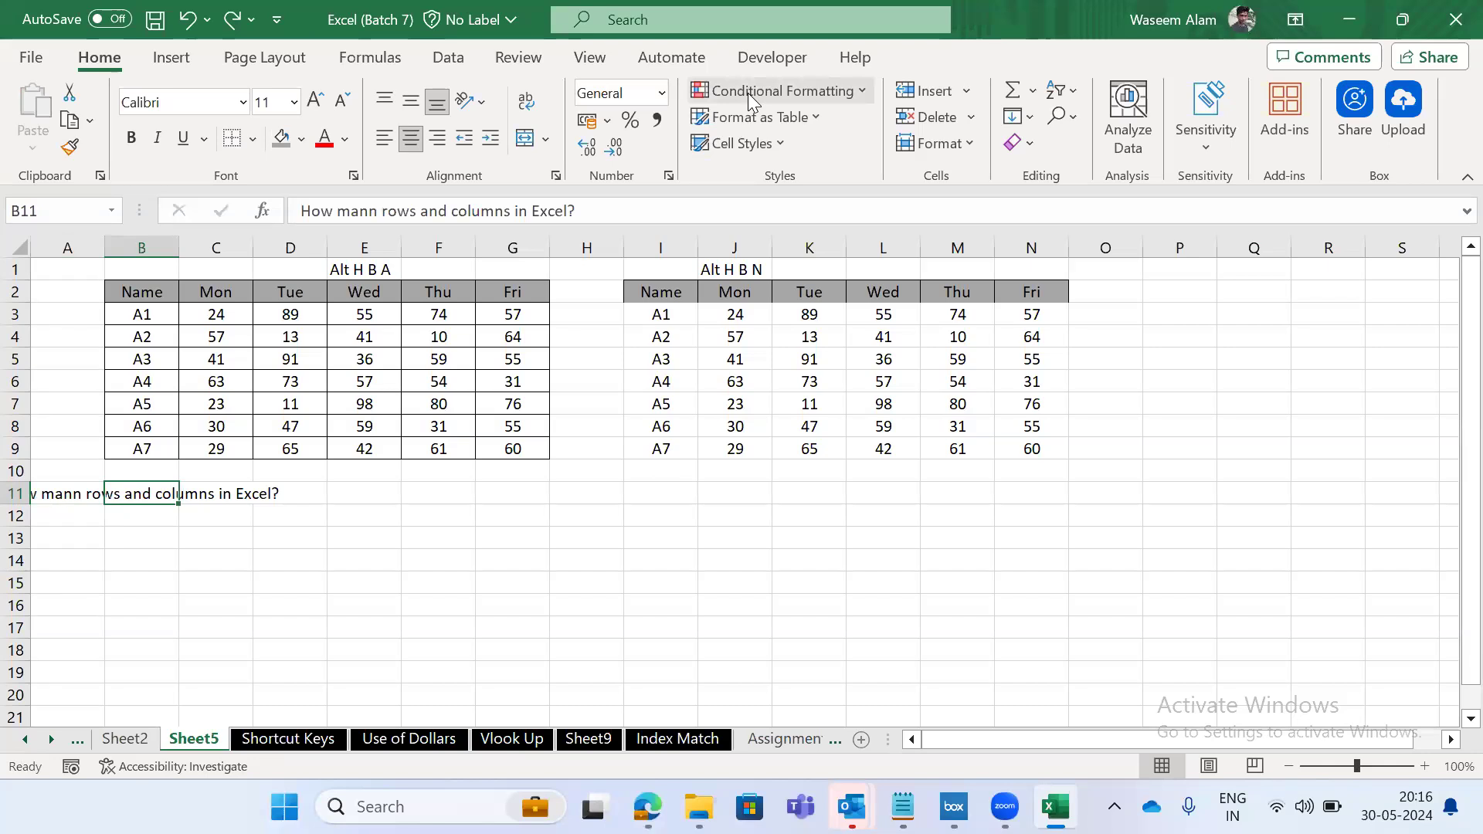
left_click(378, 211)
key("BackSpace")
type("y")
key("Escape")
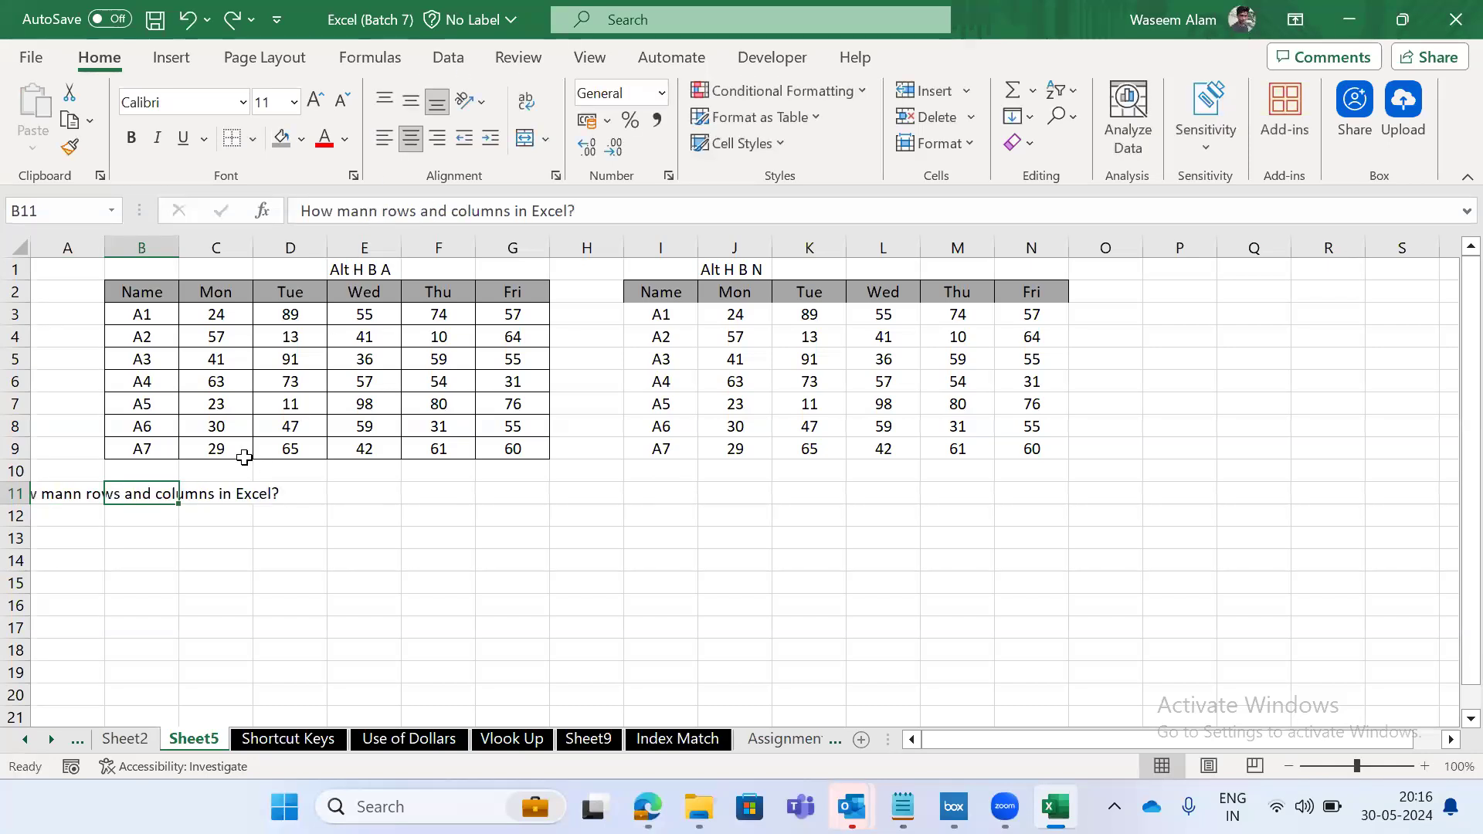
Correct the question in B11 to "How many rows and columns in Excel?".
key("F2")
key("Left")
key("Up")
key("Left")
key("Left")
key("Left")
key("Left")
key("Left")
key("BackSpace")
type("y")
key("Return")
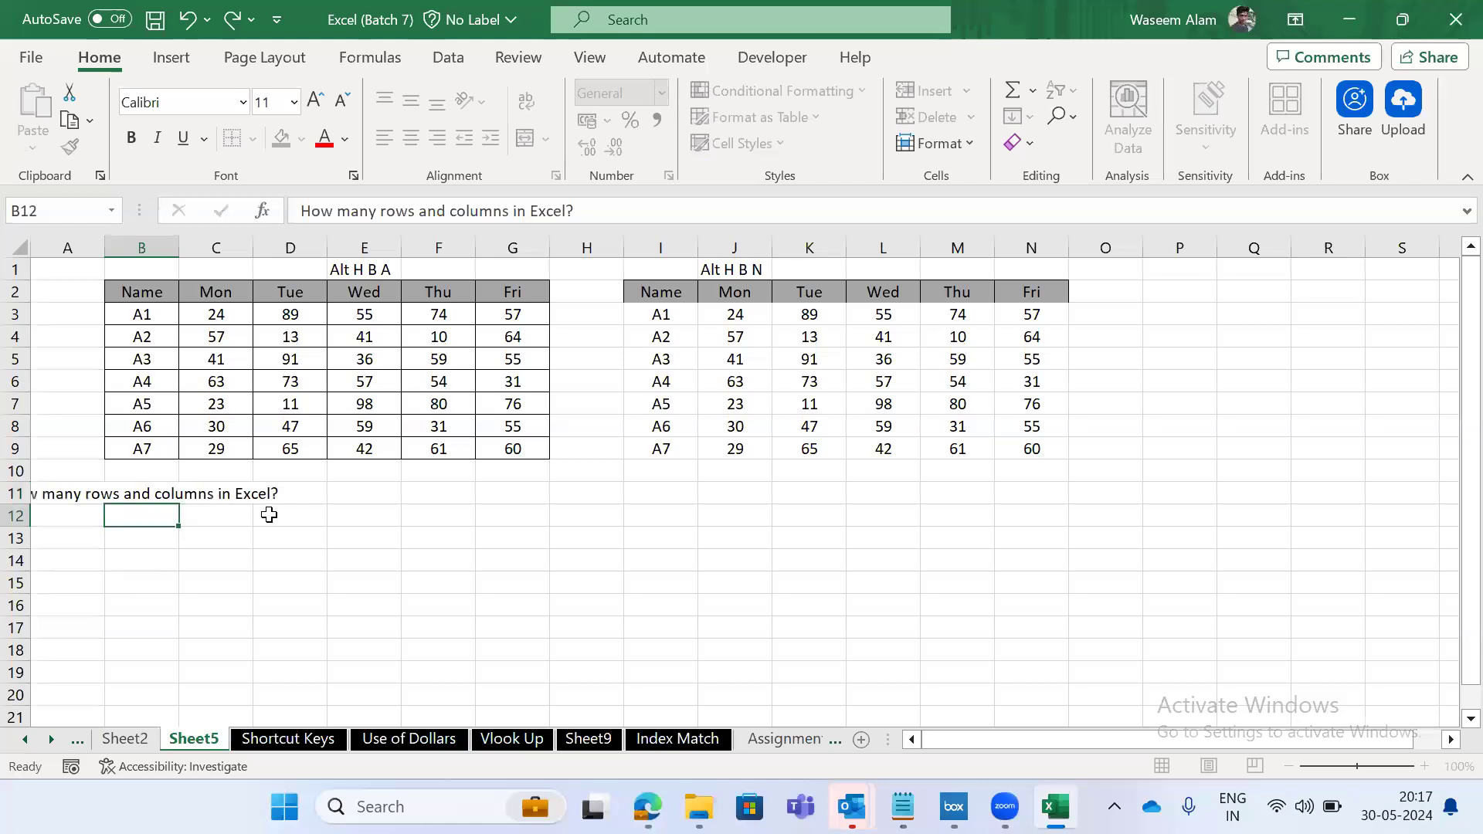
AutoFit the width of column B to the question in B11, and undo the change.
key("Up")
key("alt")
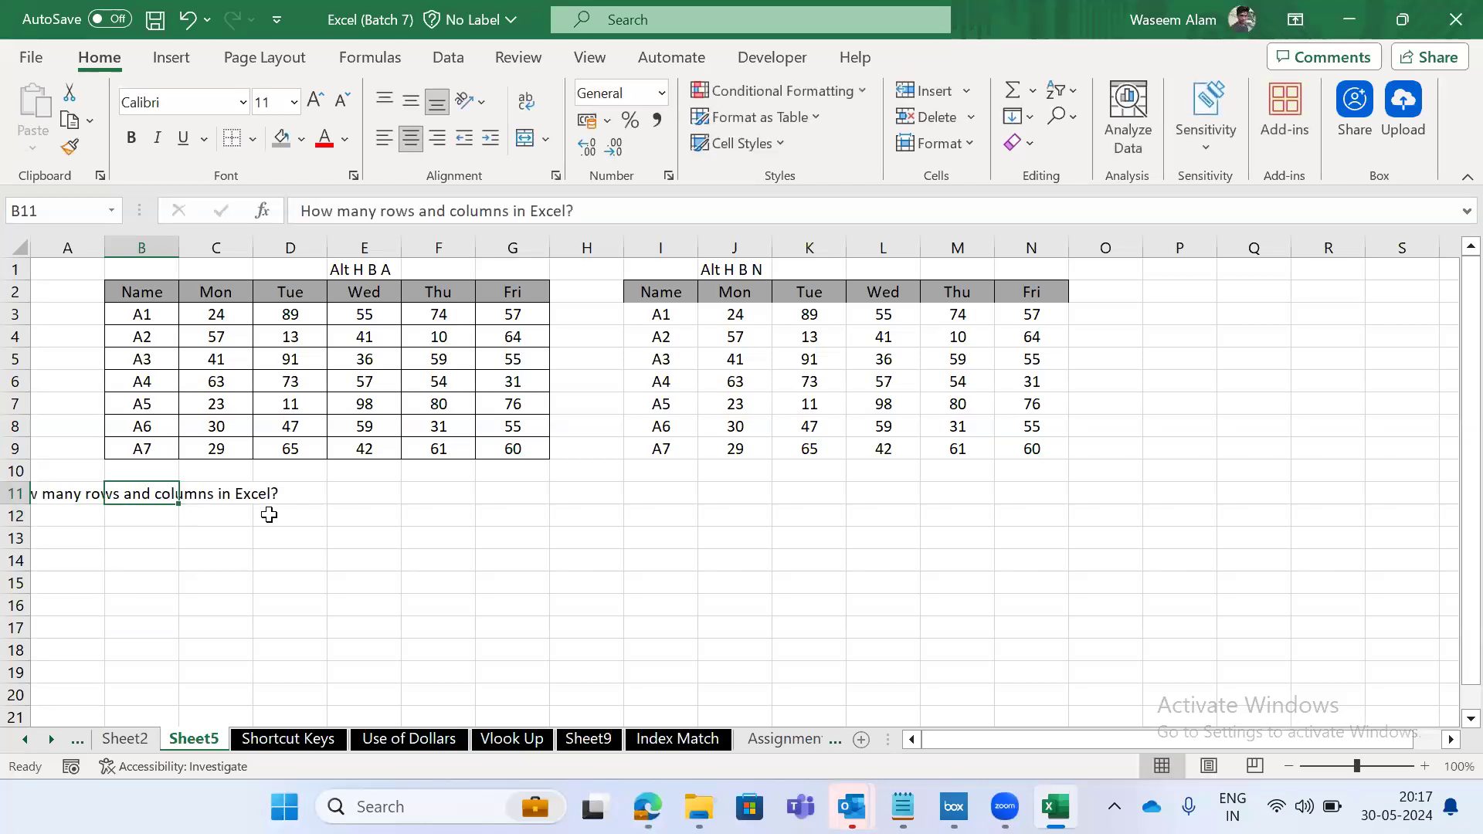
key("o")
key("c")
key("a")
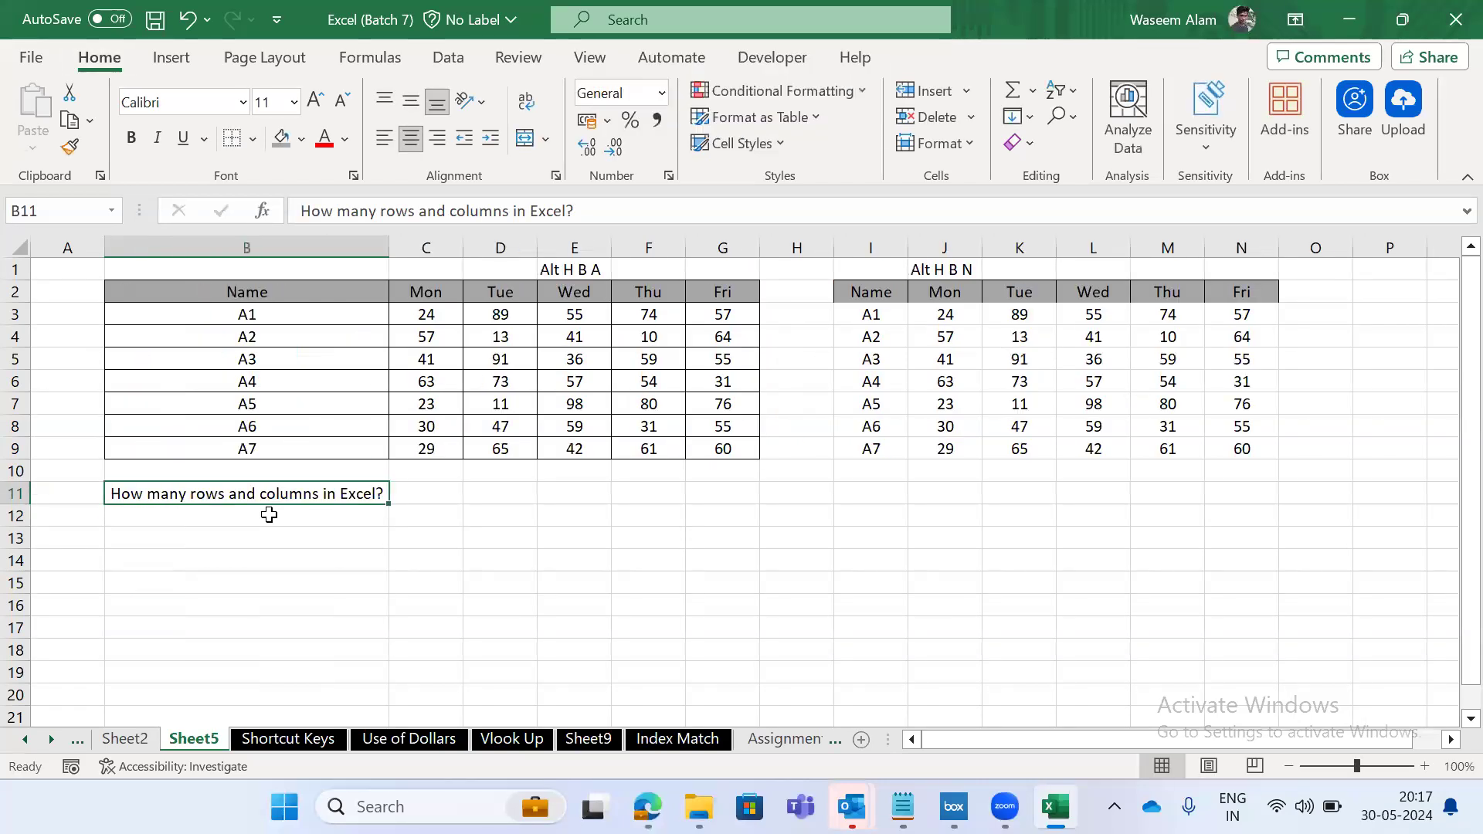
key("ctrl+z")
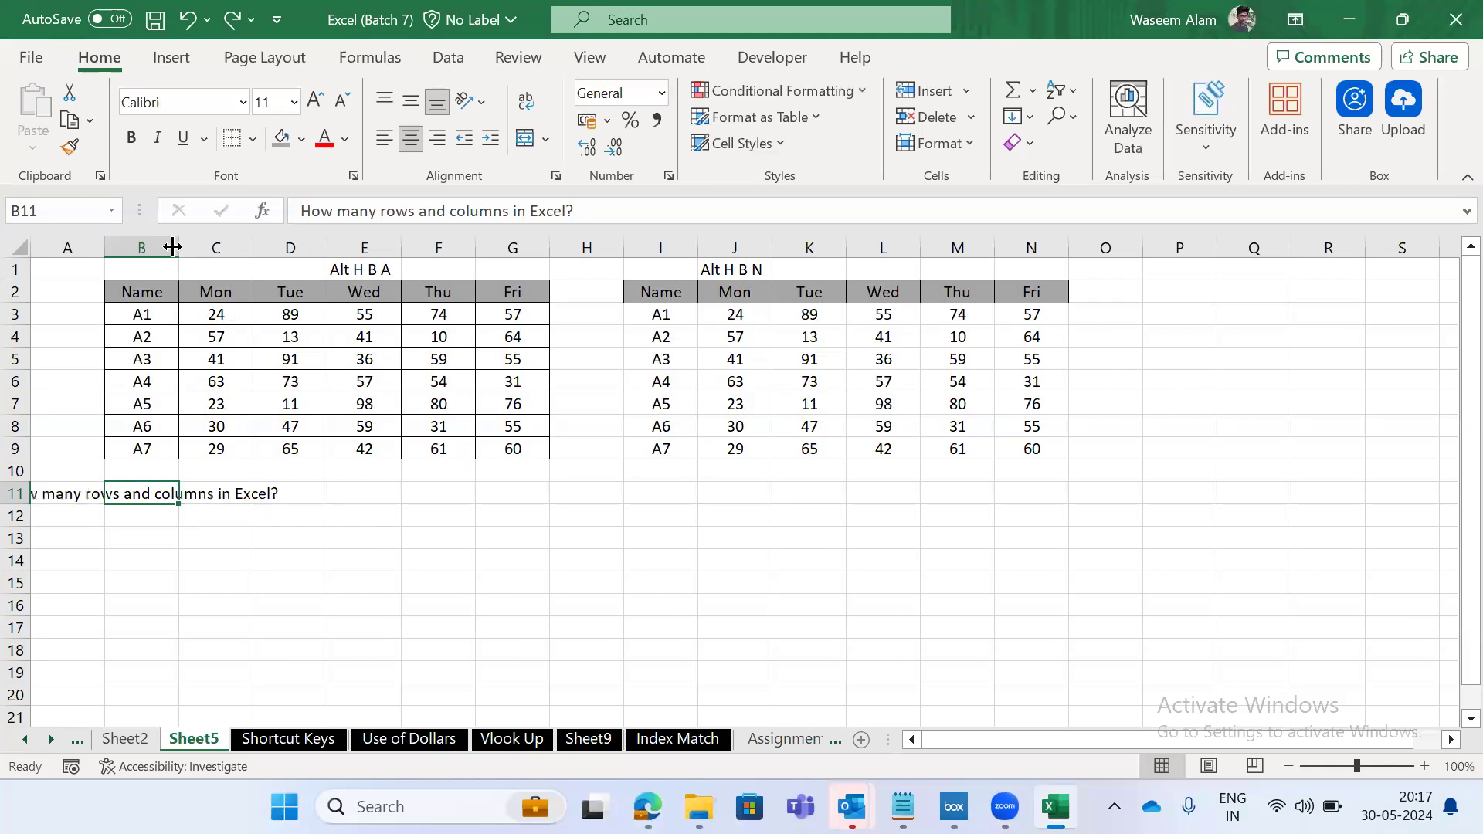
Repeat the column AutoFit for cell B11 with the Alt H O I shortcut, and undo it.
key("Right")
key("Right")
key("Left")
key("Left")
key("alt+h")
key("o")
key("i")
key("ctrl+z")
Enter the shortcut note "Alt H O I" in cell C11, beside the question.
key("Right")
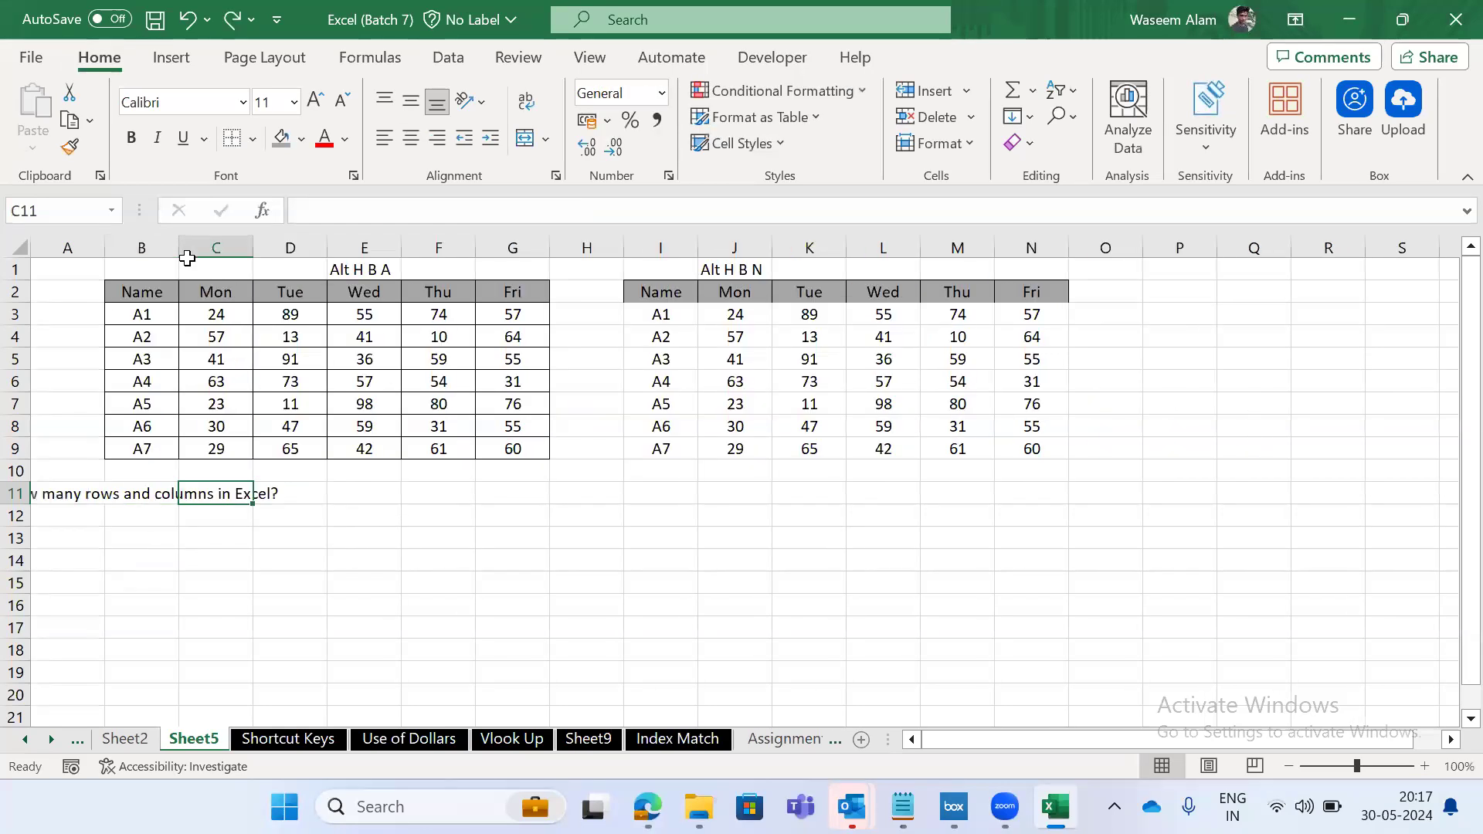
type("Alt ")
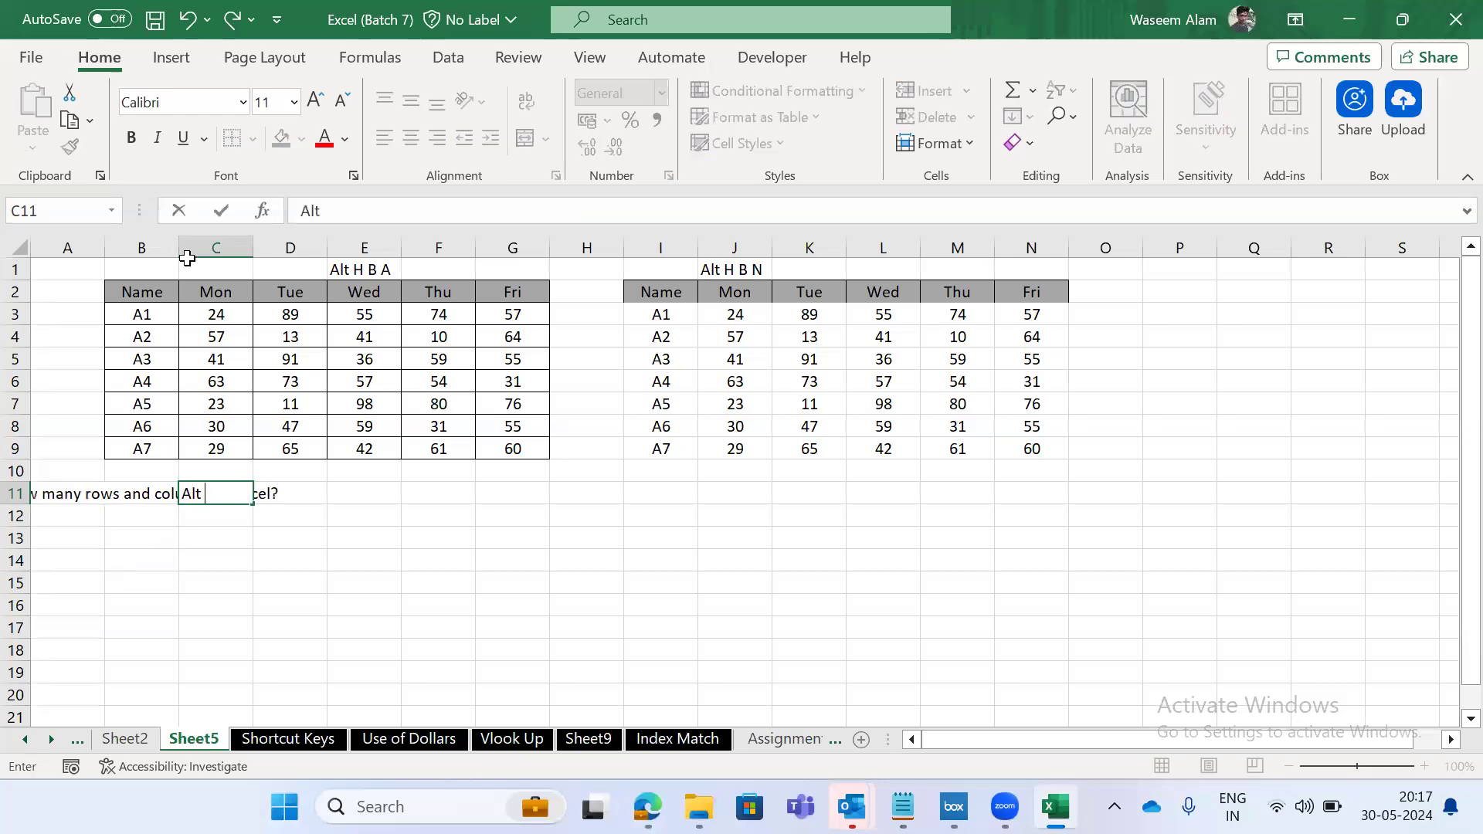
type("H O I")
key("Right")
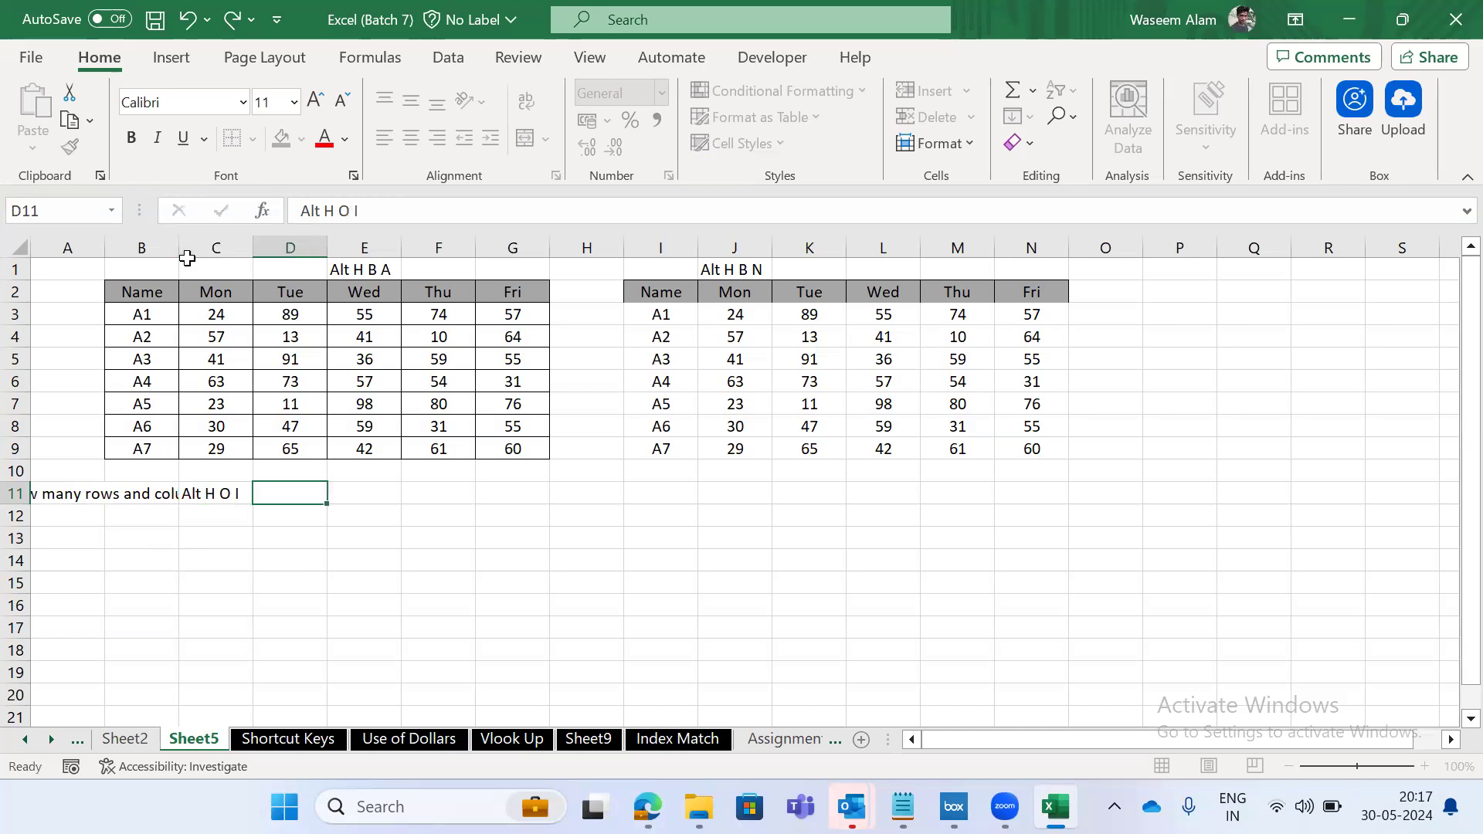
AutoFit the width of column B to the question in B11 with the Alt H O I shortcut.
key("Left")
key("Left")
key("alt")
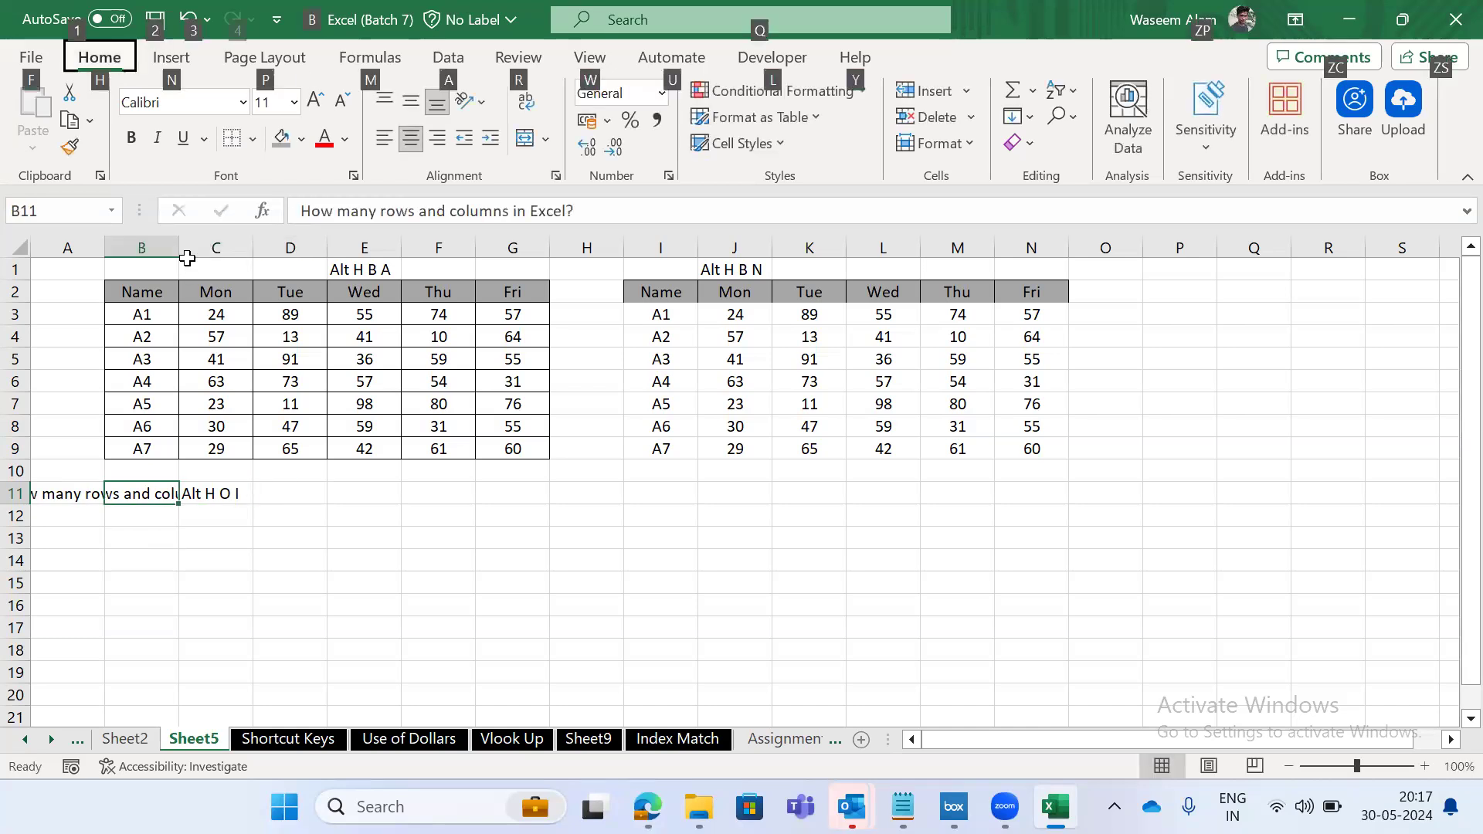
key("Escape")
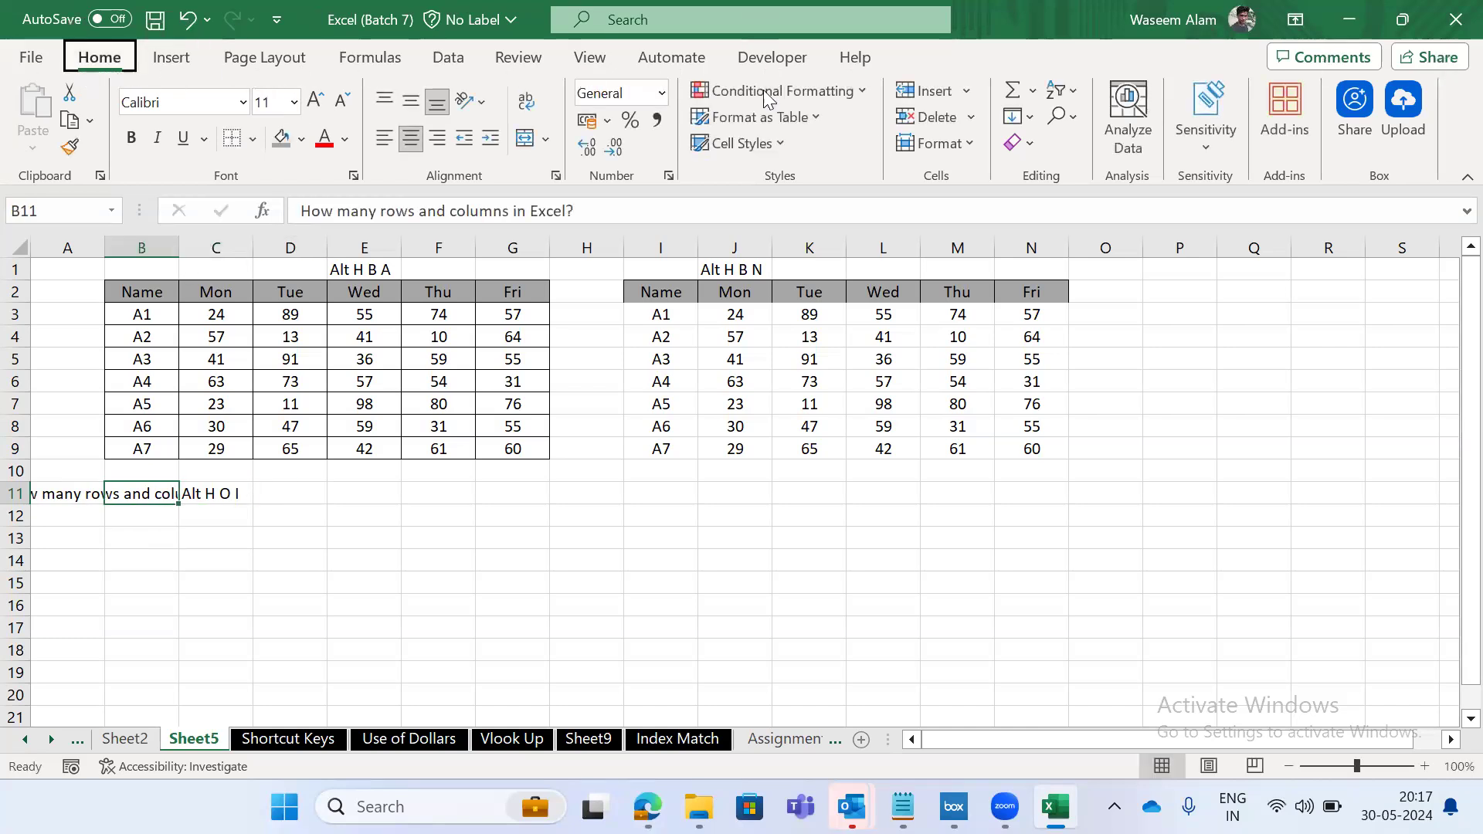
key("alt+h")
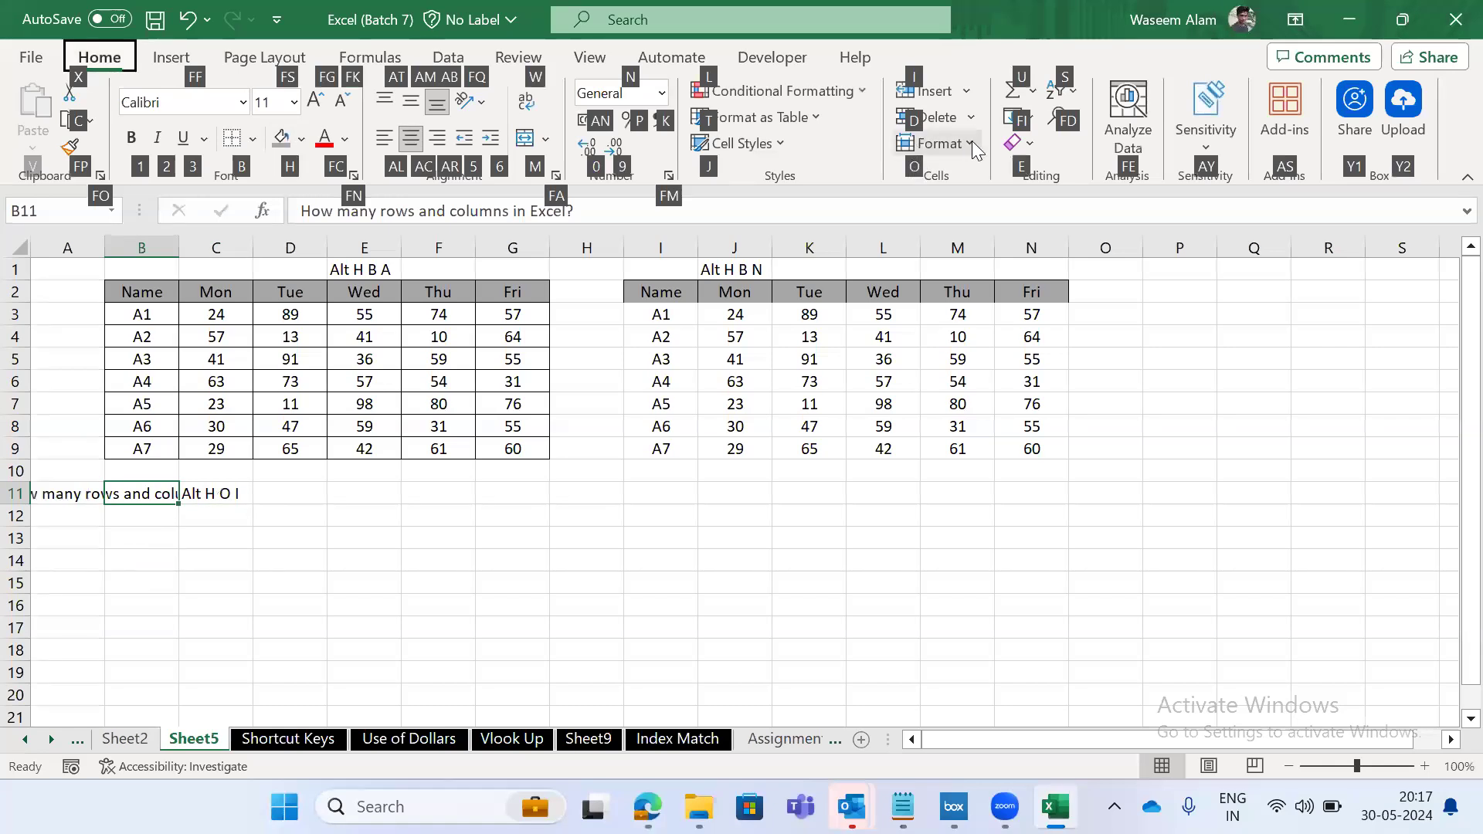
key("o")
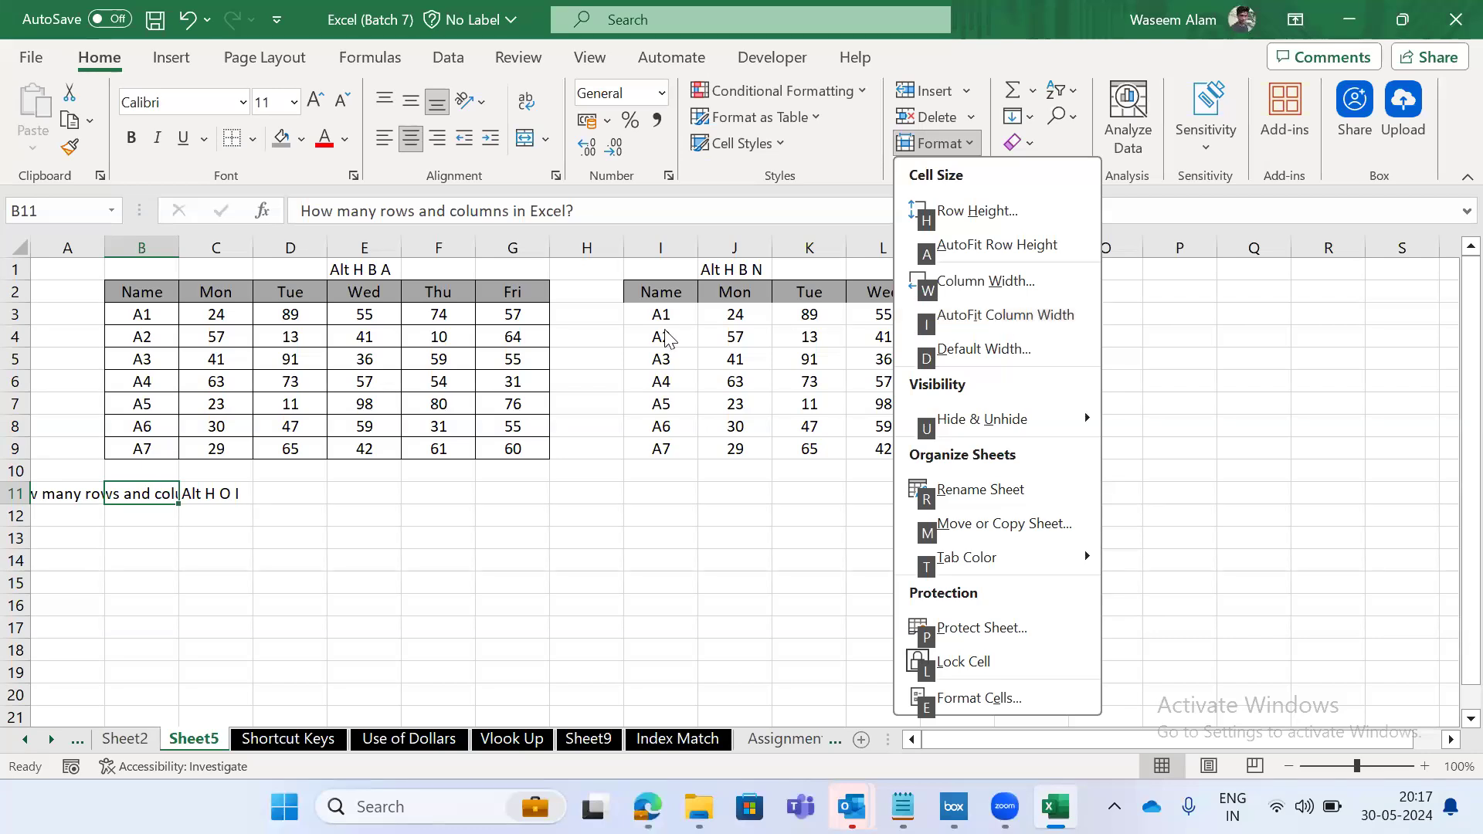
key("i")
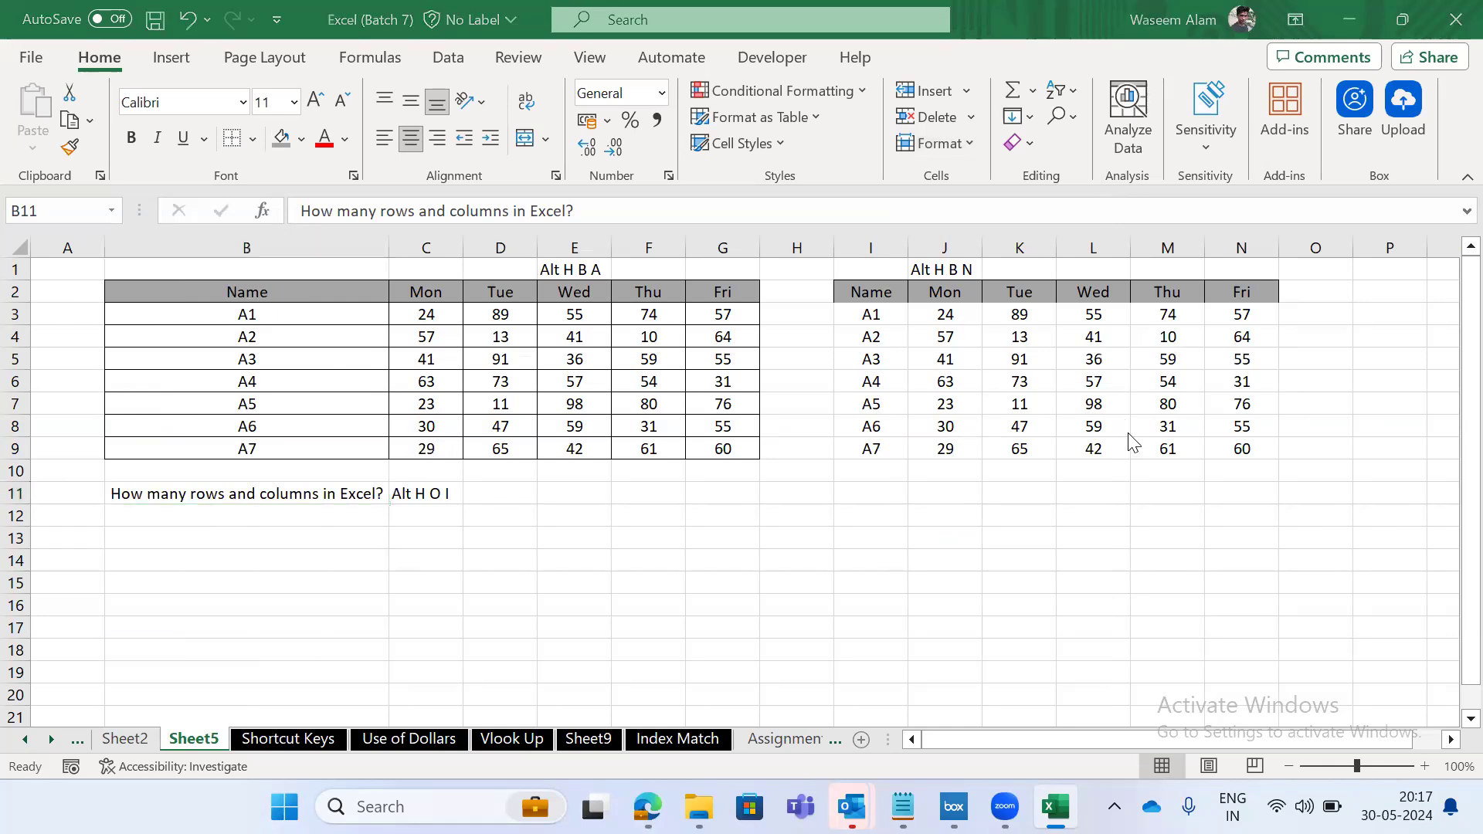
key("Down")
key("Up")
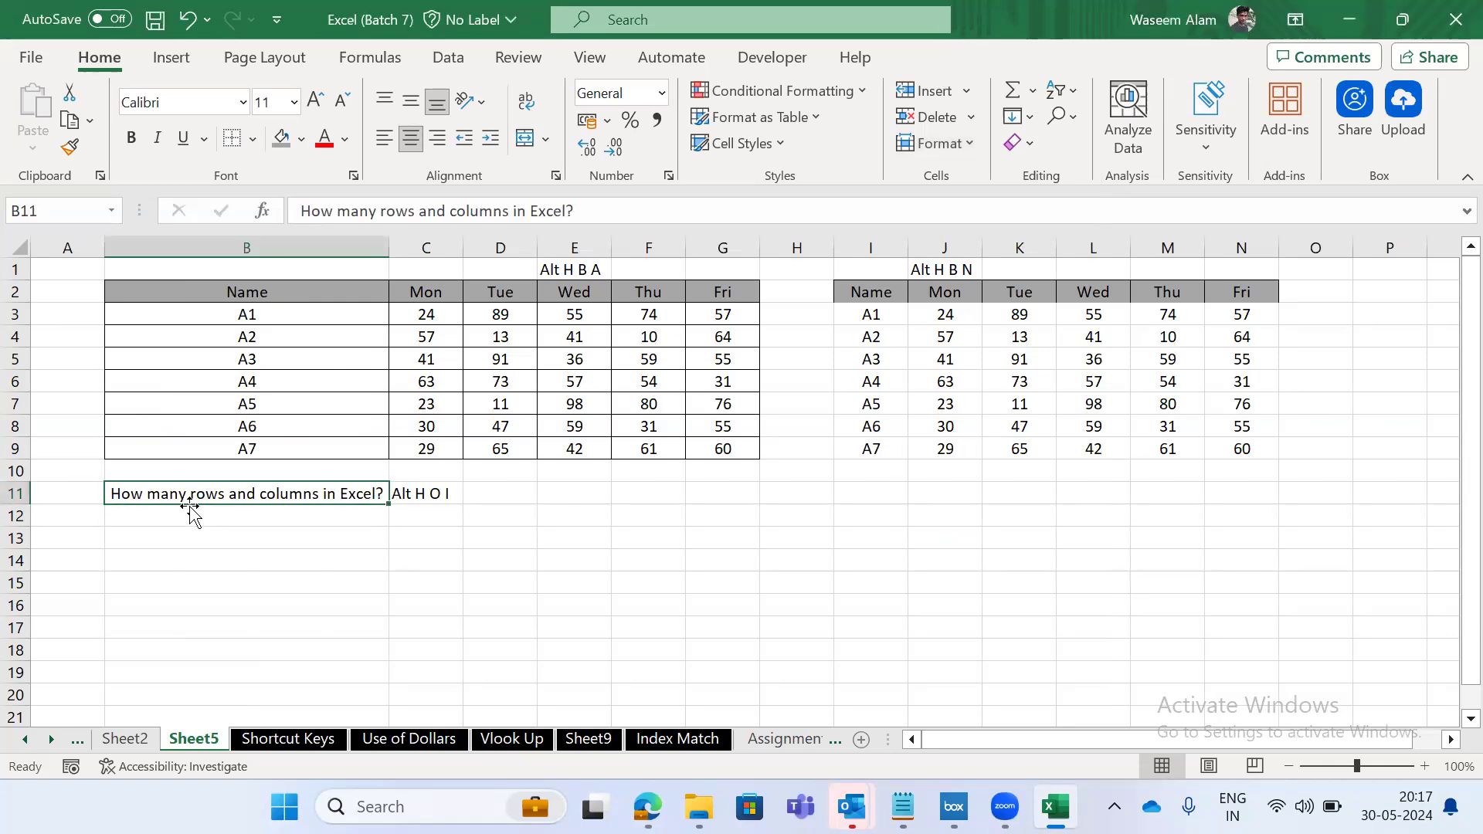
Jump to the last row of the sheet in empty column A, and return to A1.
key("Down")
key("Up")
key("Down")
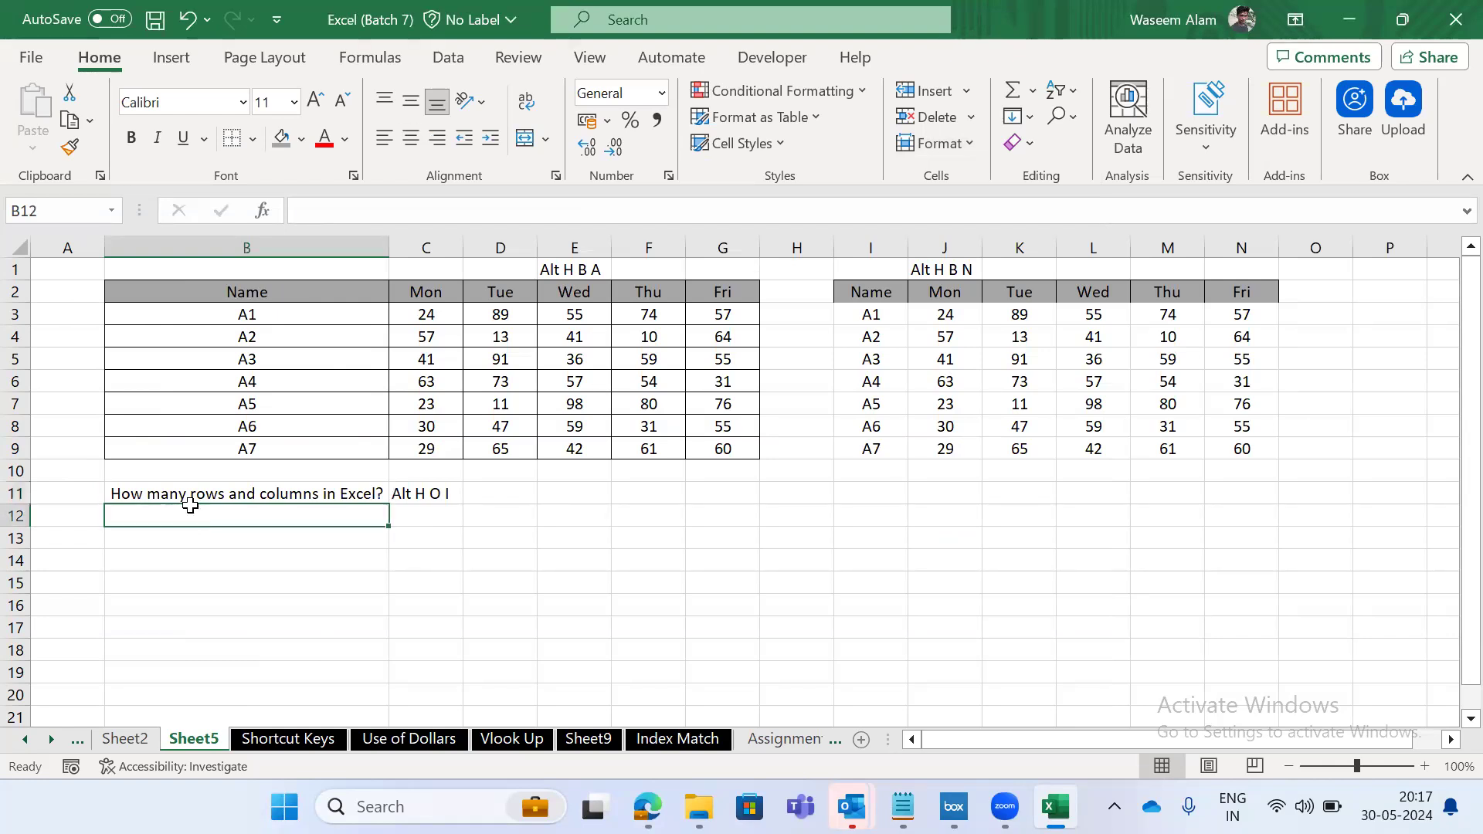
key("Up")
key("Left")
key("ctrl+Up")
key("ctrl+Down")
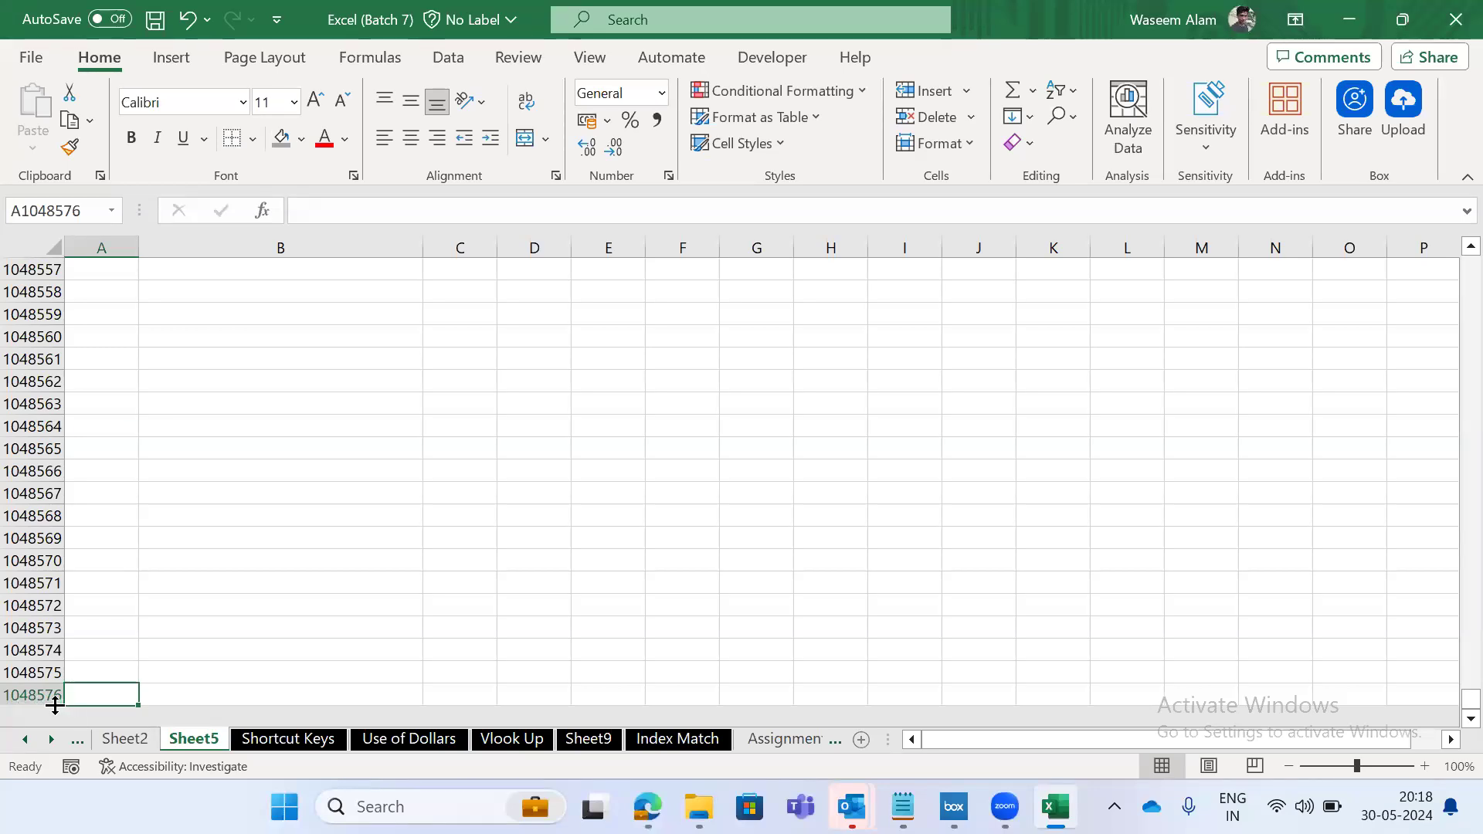
key("ctrl+Up")
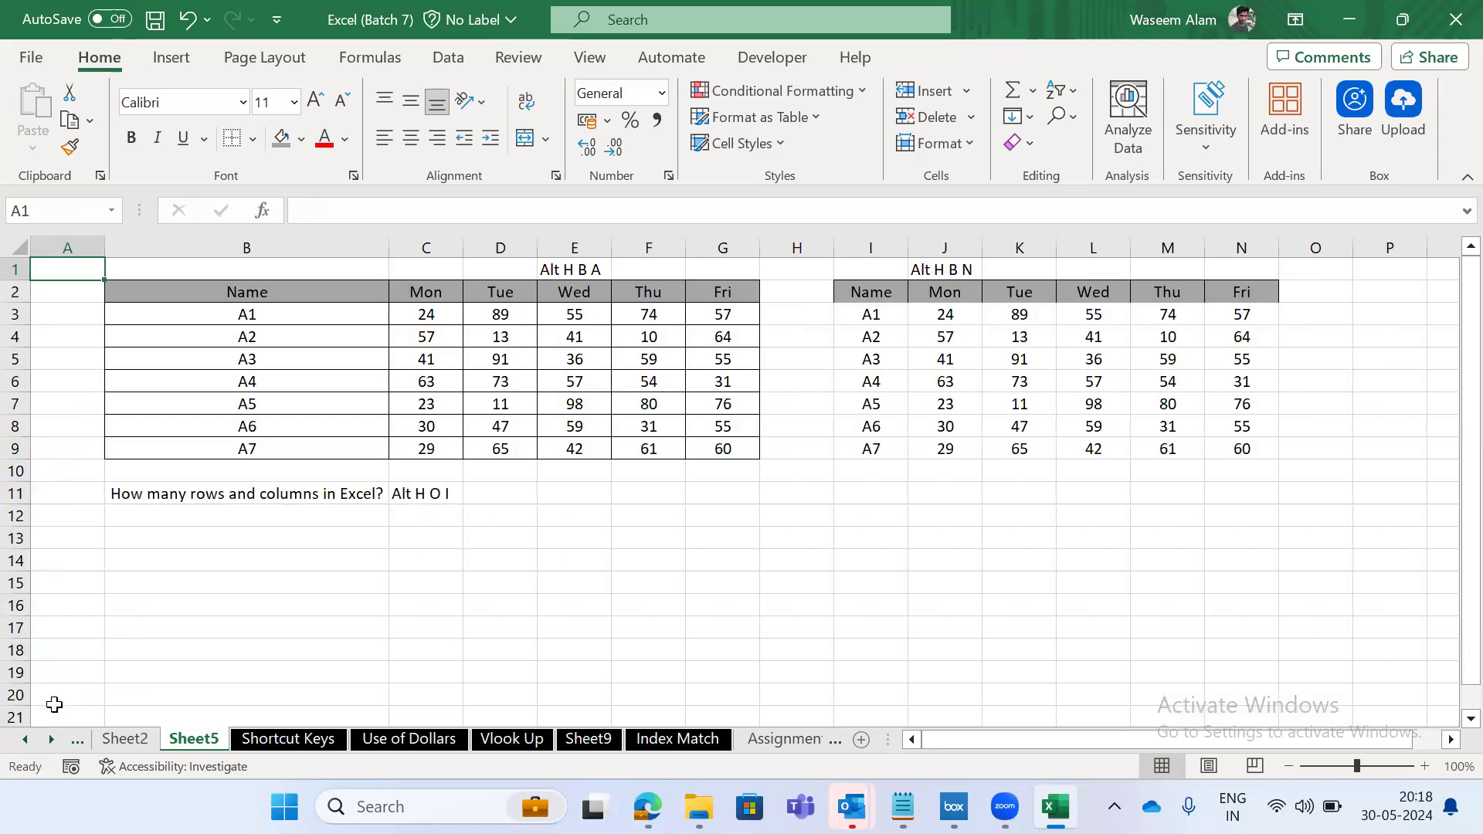
Select the whole of column A, and jump between its first and last cells.
key("ctrl+space")
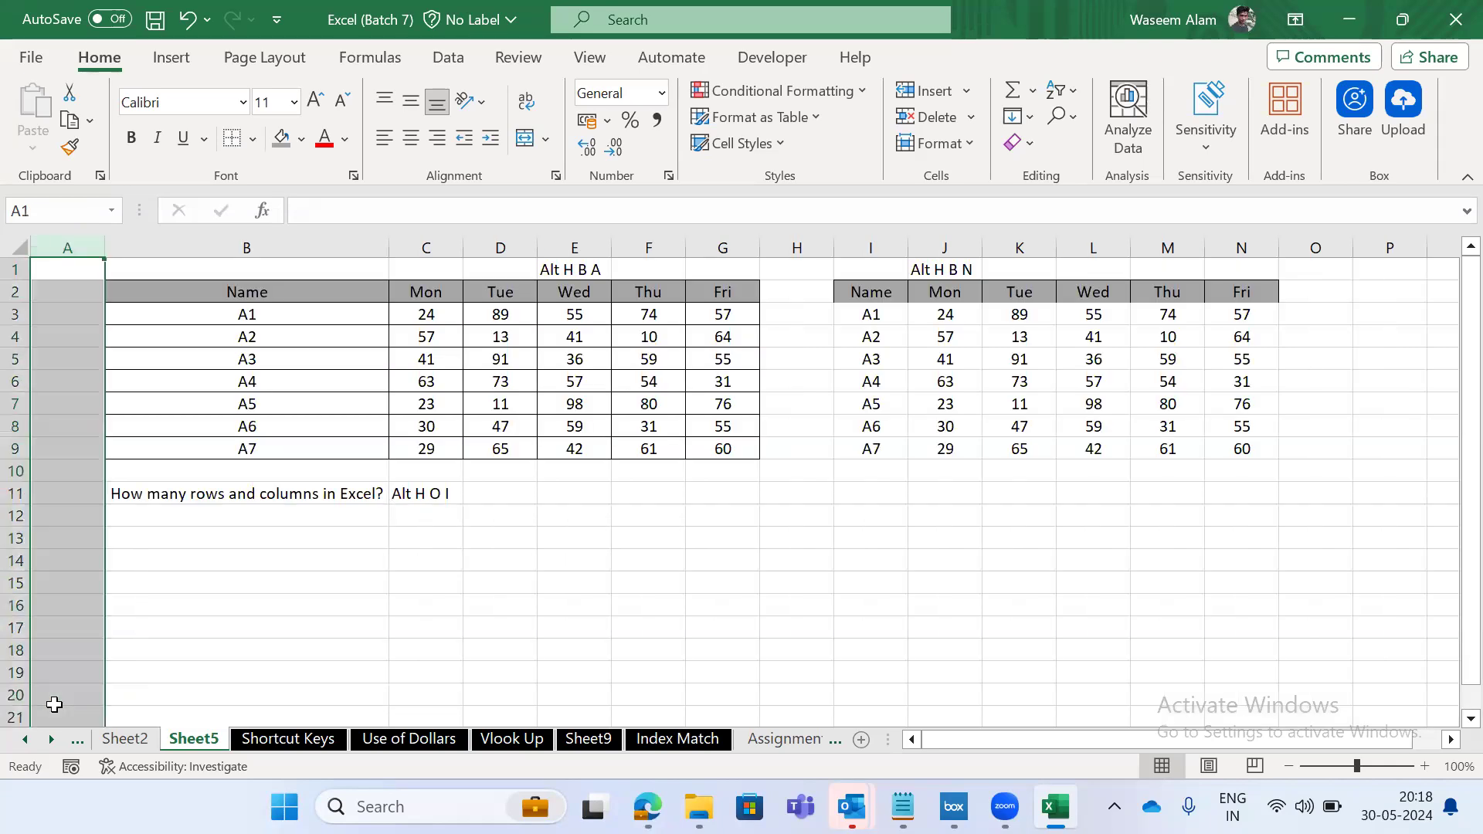
key("ctrl+Down")
key("ctrl+Up")
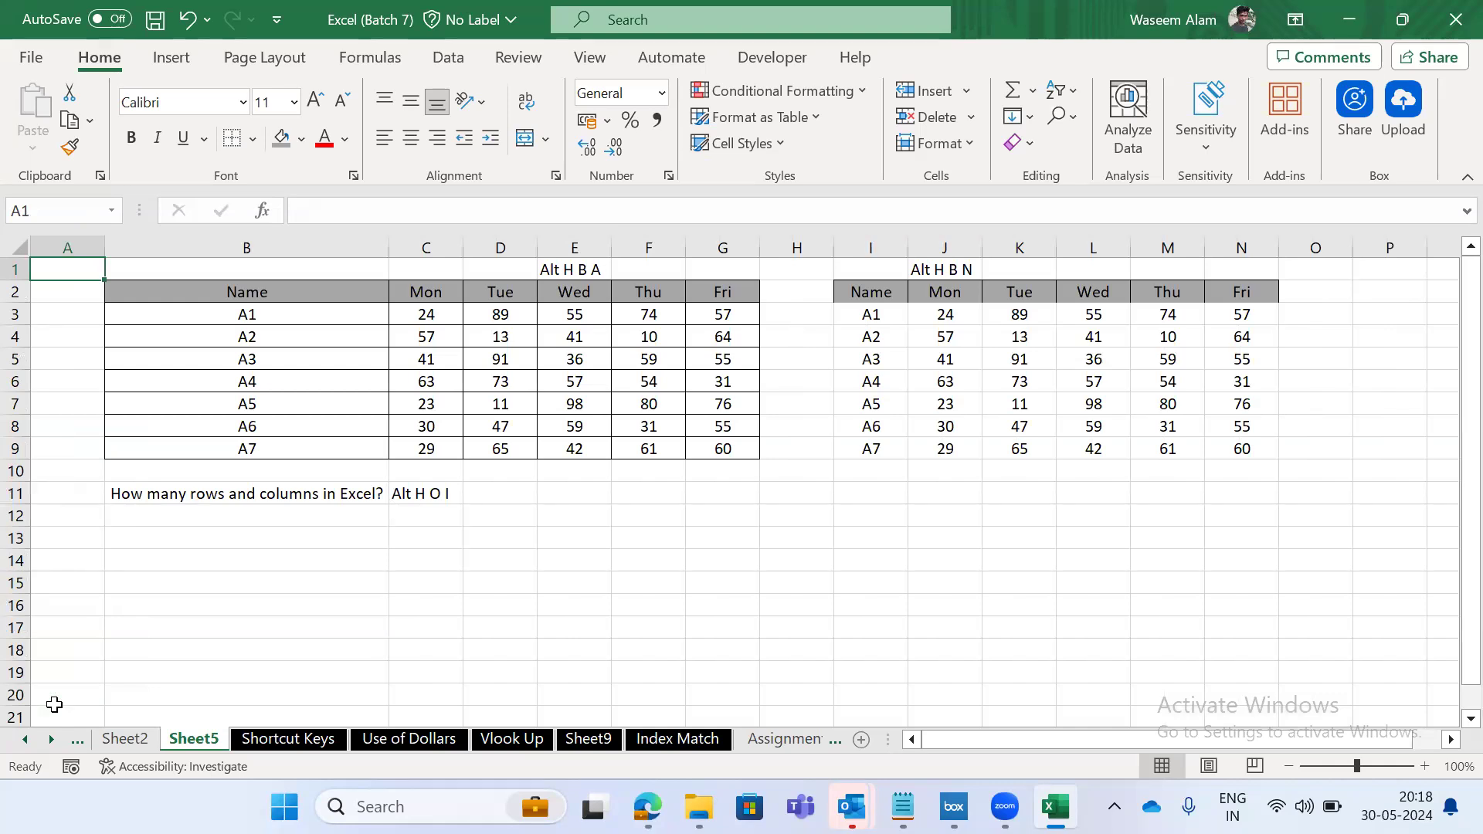
key("ctrl+Down")
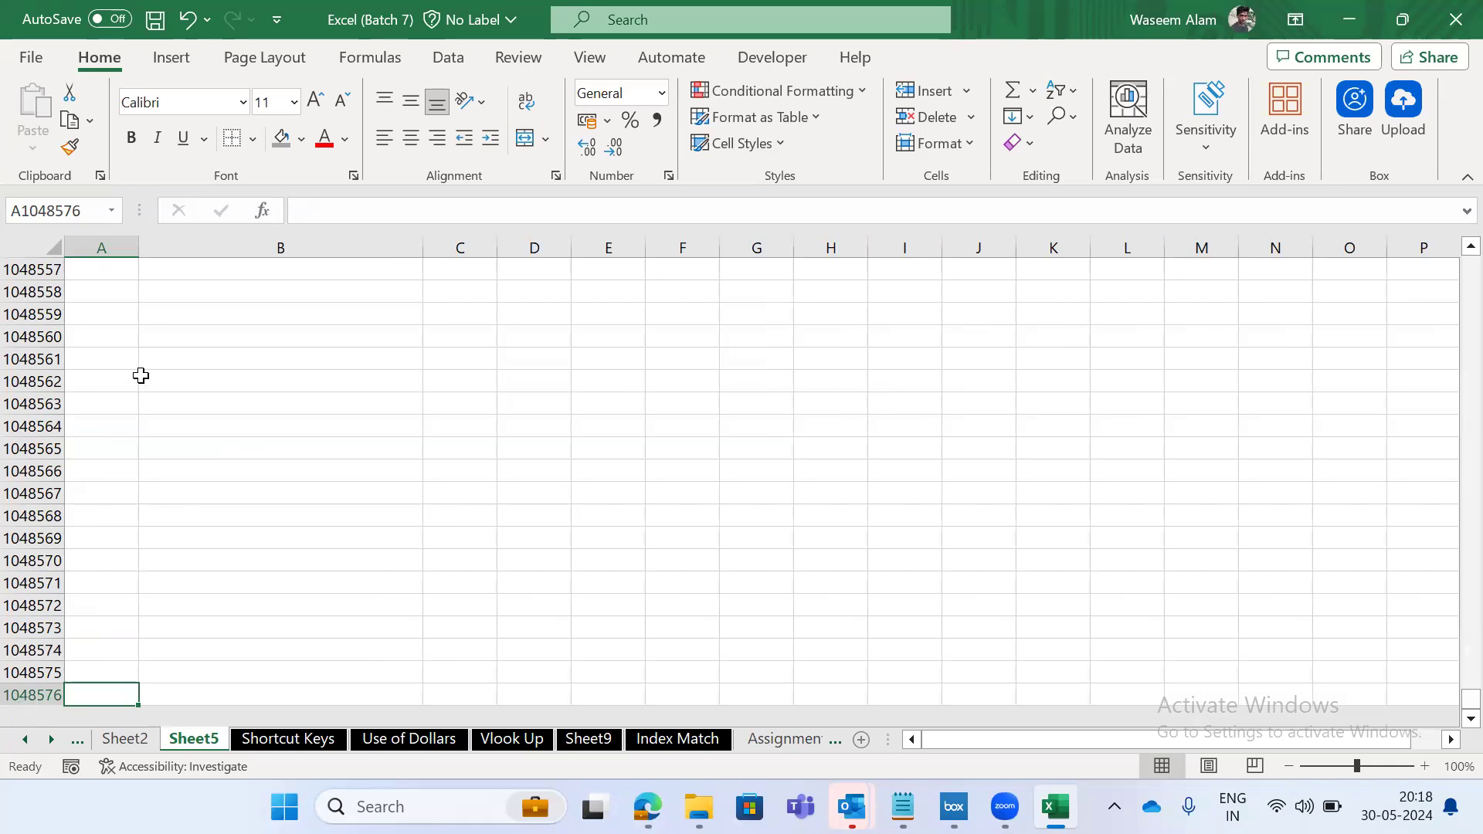
key("ctrl+Up")
key("Right")
key("Left")
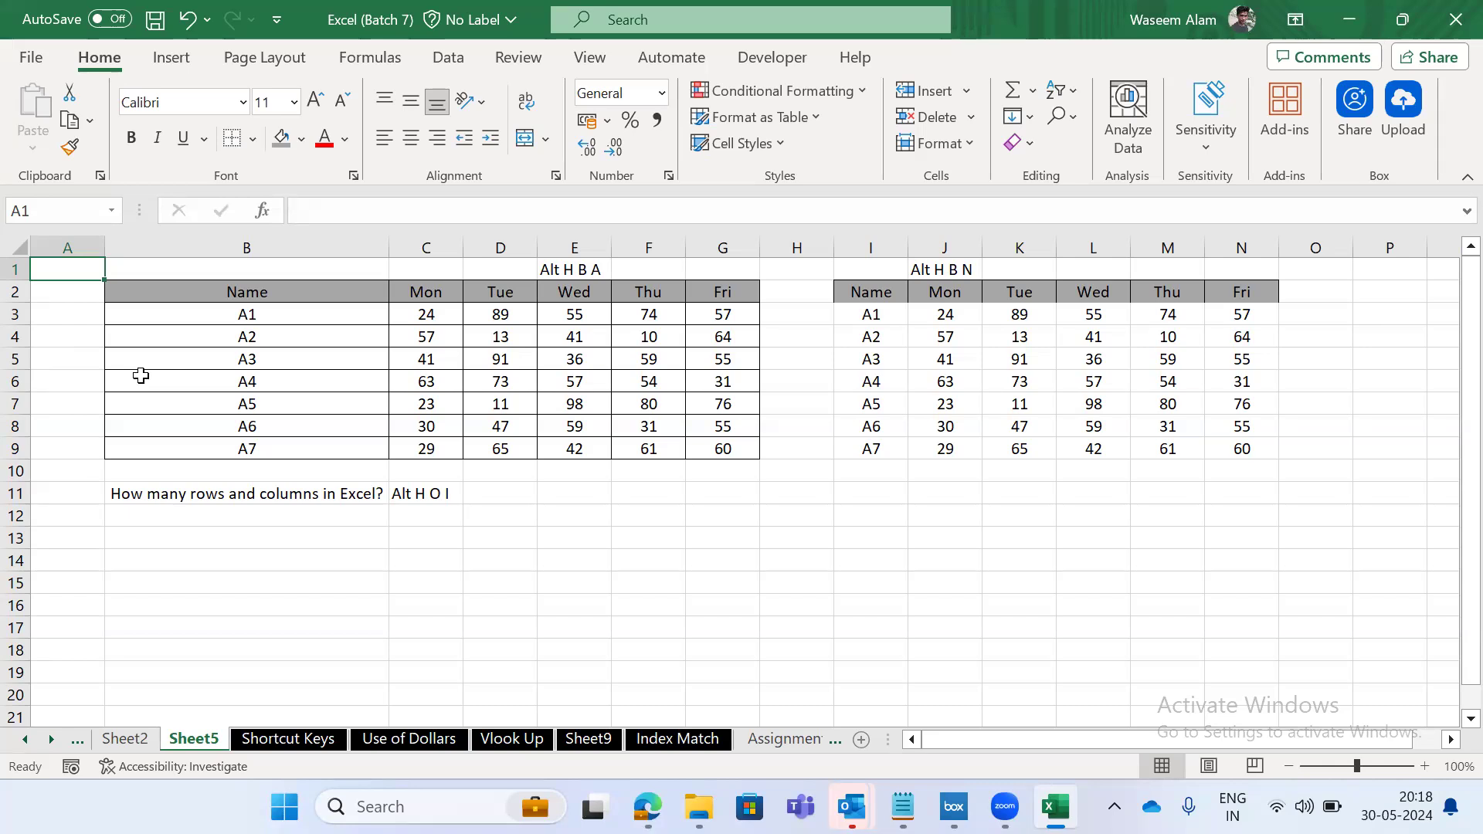
key("ctrl+Down")
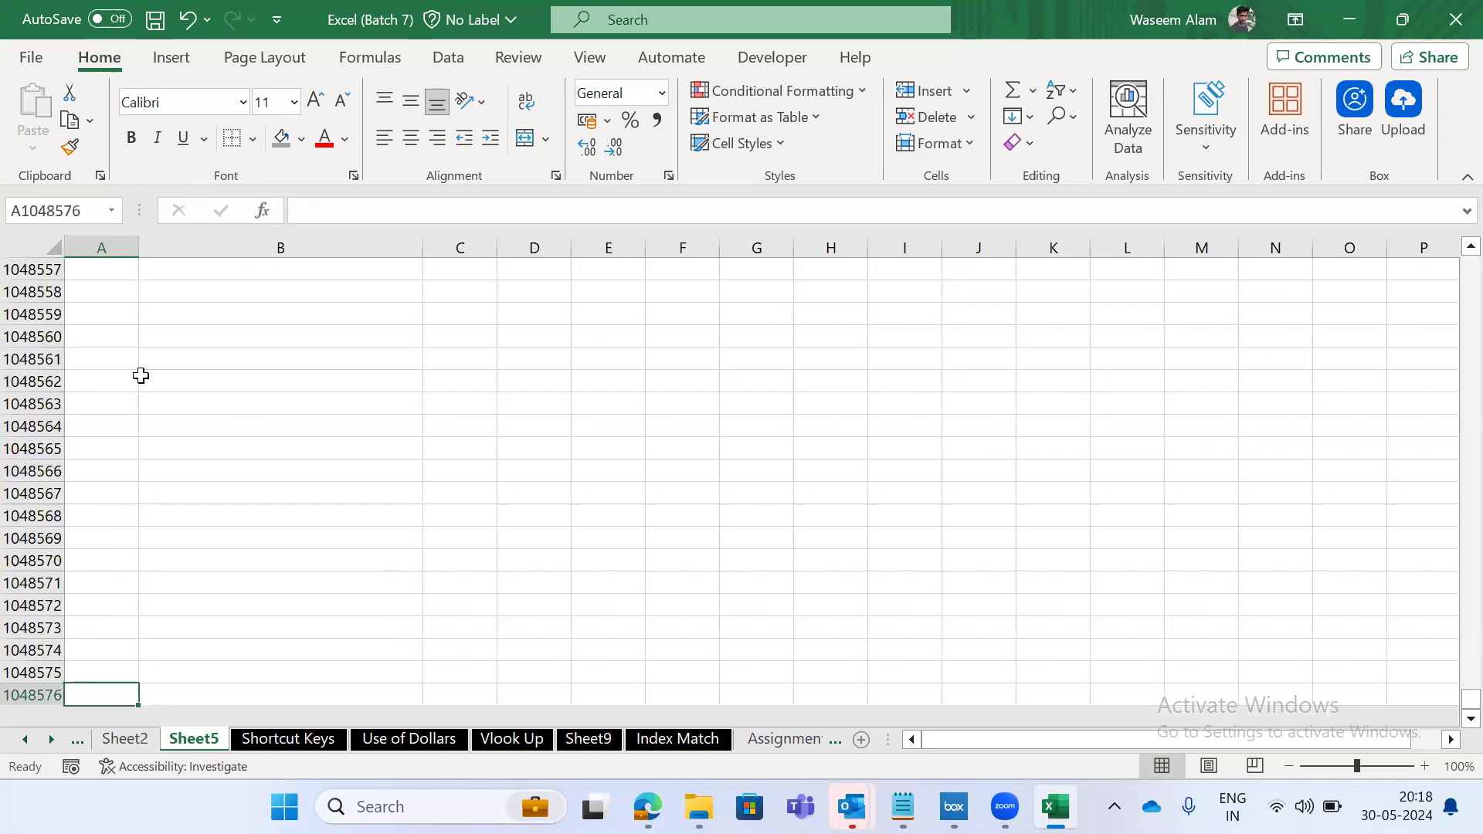
key("ctrl+Up")
Extend the selection down column A from A1, and jump to the sheet's last row again.
key("shift+Down")
key("shift+Page_Down")
key("shift+Page_Down")
key("ctrl+Up")
key("Down")
key("Right")
key("Left")
key("ctrl+Down")
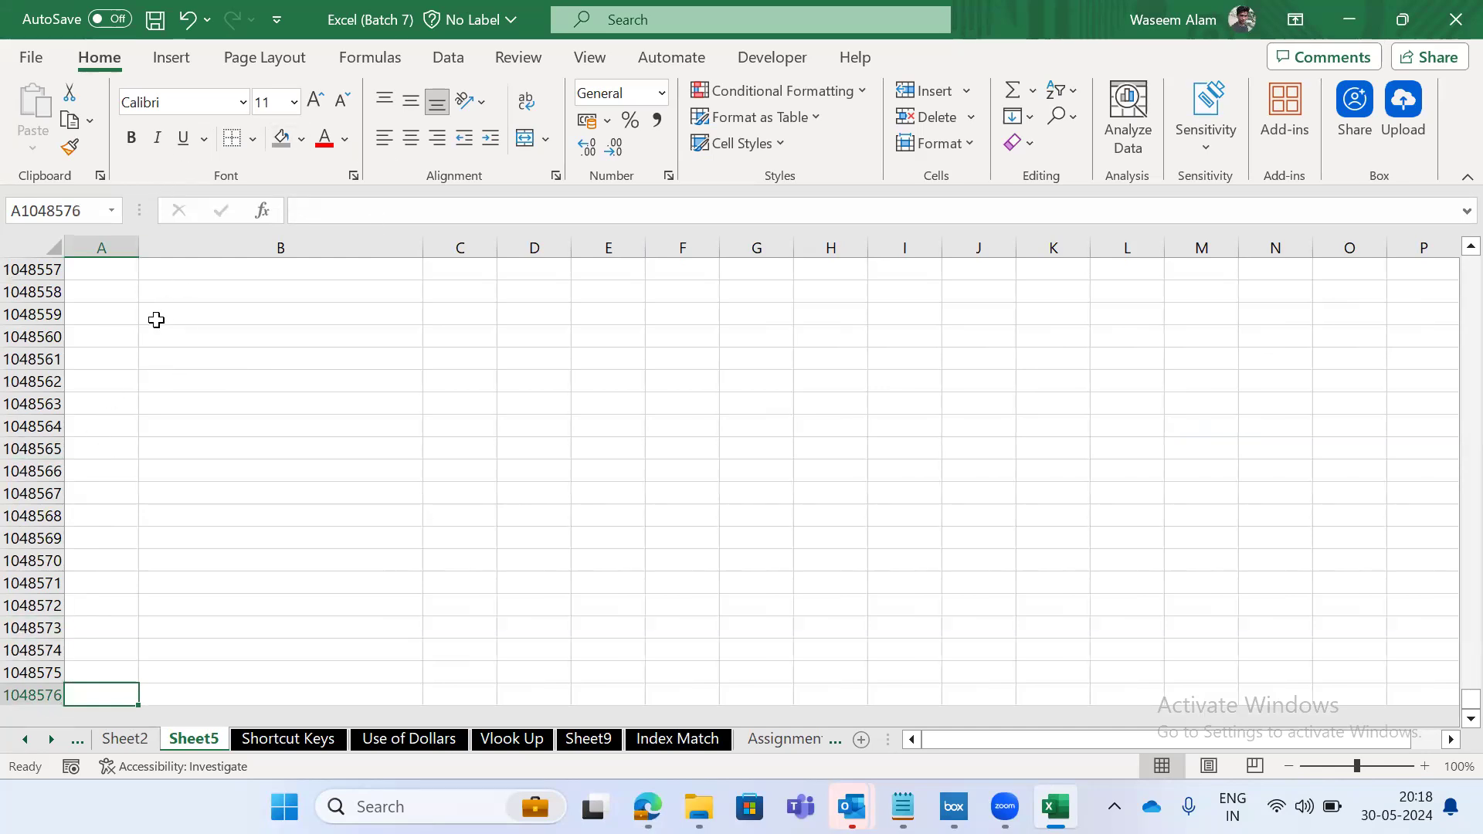
Return to the top of the sheet and move down column B past the first table and the question.
key("ctrl+Up")
key("Right")
key("Down")
key("ctrl+Down")
key("Down")
key("Down")
key("Down")
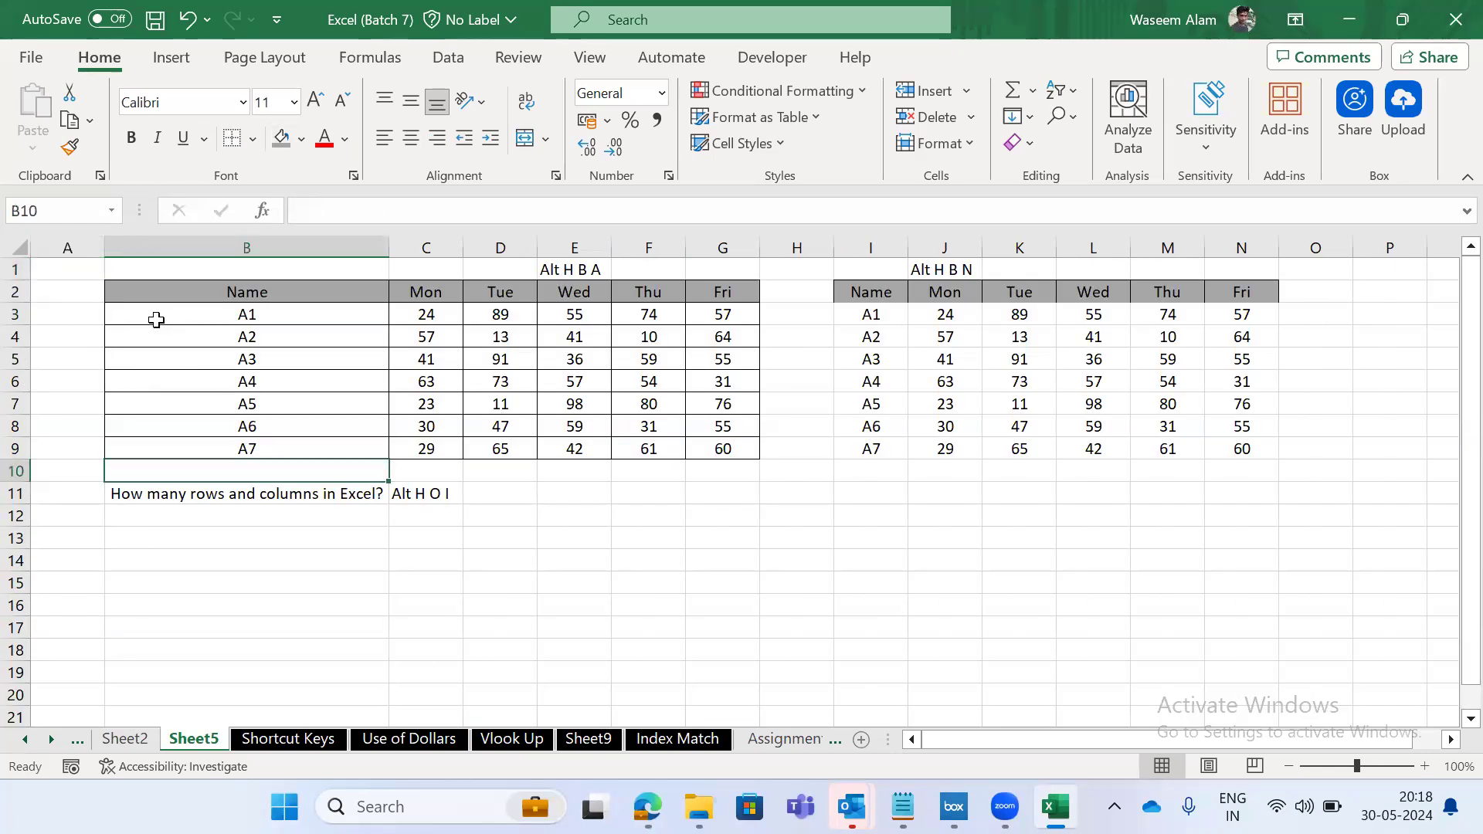
key("Up")
key("Down")
key("Down")
key("Down")
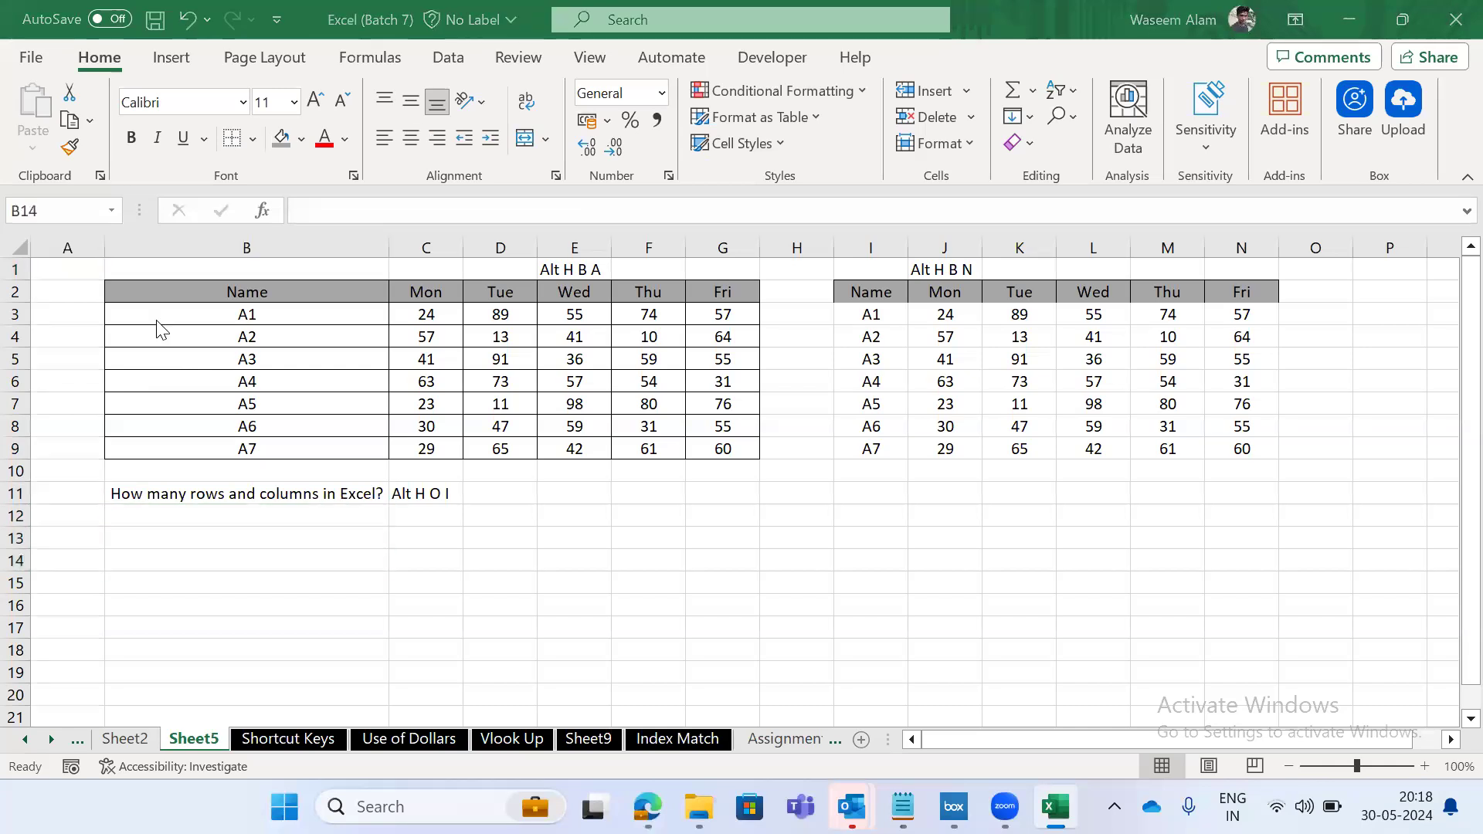
key("alt+Tab")
key("alt+Down")
key("alt+Right")
key("alt+Up")
key("alt+Left")
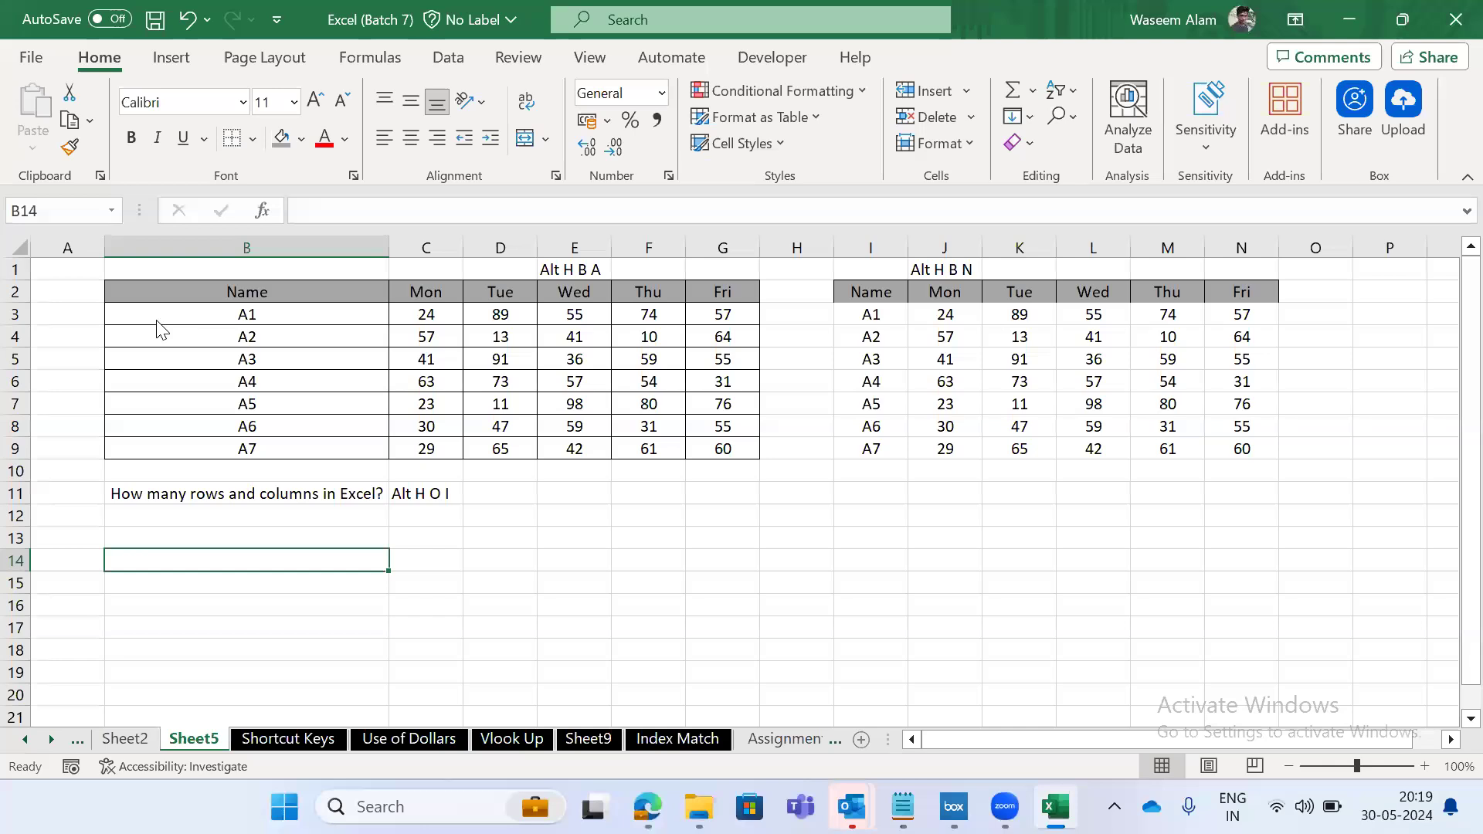
Move up column B to the first table and select the names A1 to A7 in B3:B9.
key("ctrl+Down")
key("ctrl+Up")
key("Up")
key("Up")
key("Up")
key("Up")
key("Up")
key("Up")
key("Up")
key("Up")
key("Up")
key("Down")
key("Down")
key("Up")
key("Up")
key("Down")
key("ctrl+shift+Down")
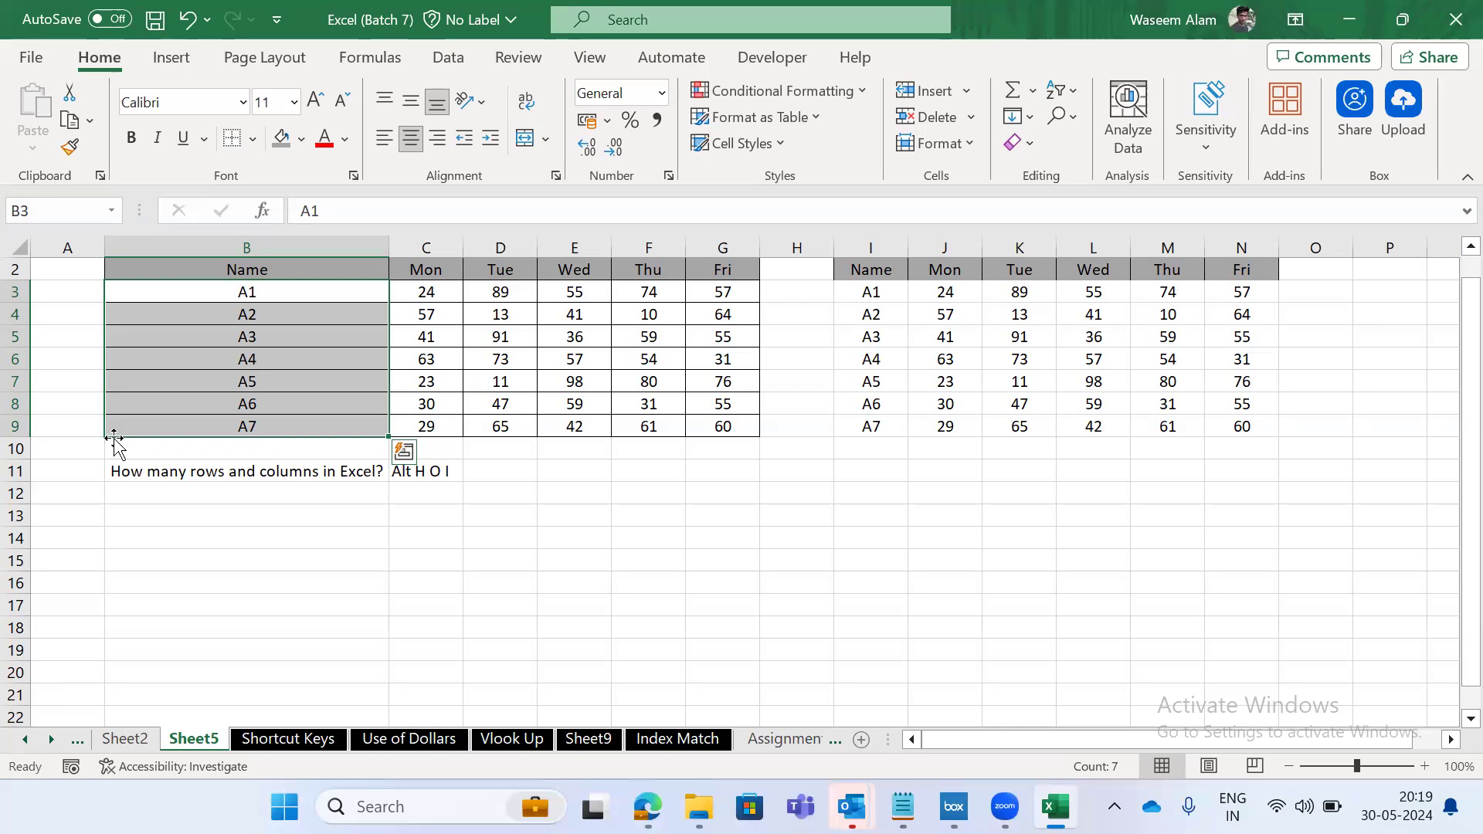
key("Down")
key("Down")
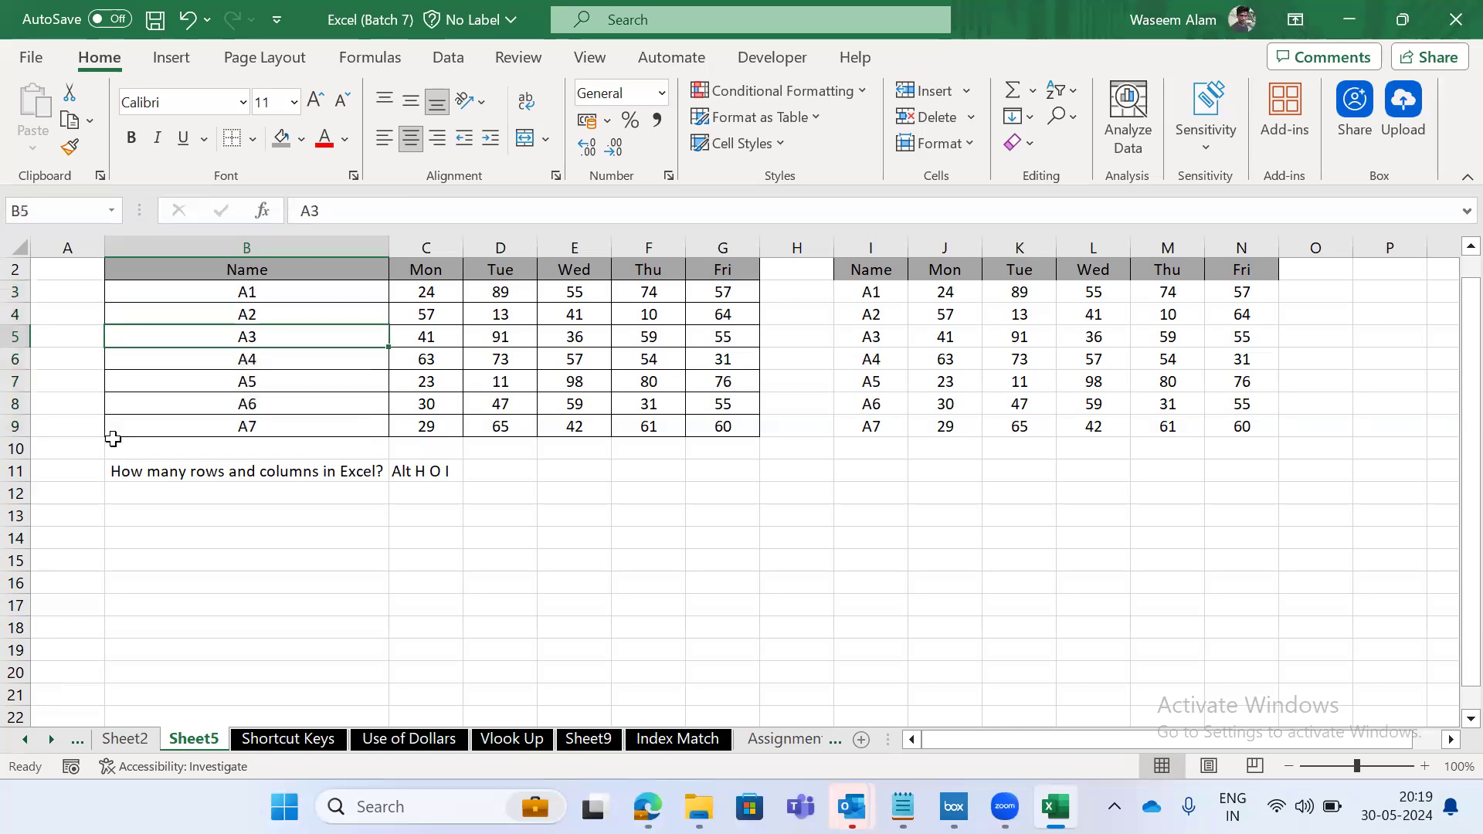
Compare end-of-data jumps in columns A and B around the first table, ending on the question in B11.
key("Down")
key("Left")
key("ctrl+Down")
key("ctrl+Up")
key("Down")
key("Right")
key("ctrl+Down")
key("ctrl+Up")
key("Left")
key("Right")
key("ctrl+shift+Right")
key("ctrl+shift+Down")
key("Down")
key("Down")
key("Down")
key("Down")
key("Down")
key("Down")
key("Down")
key("Down")
key("Down")
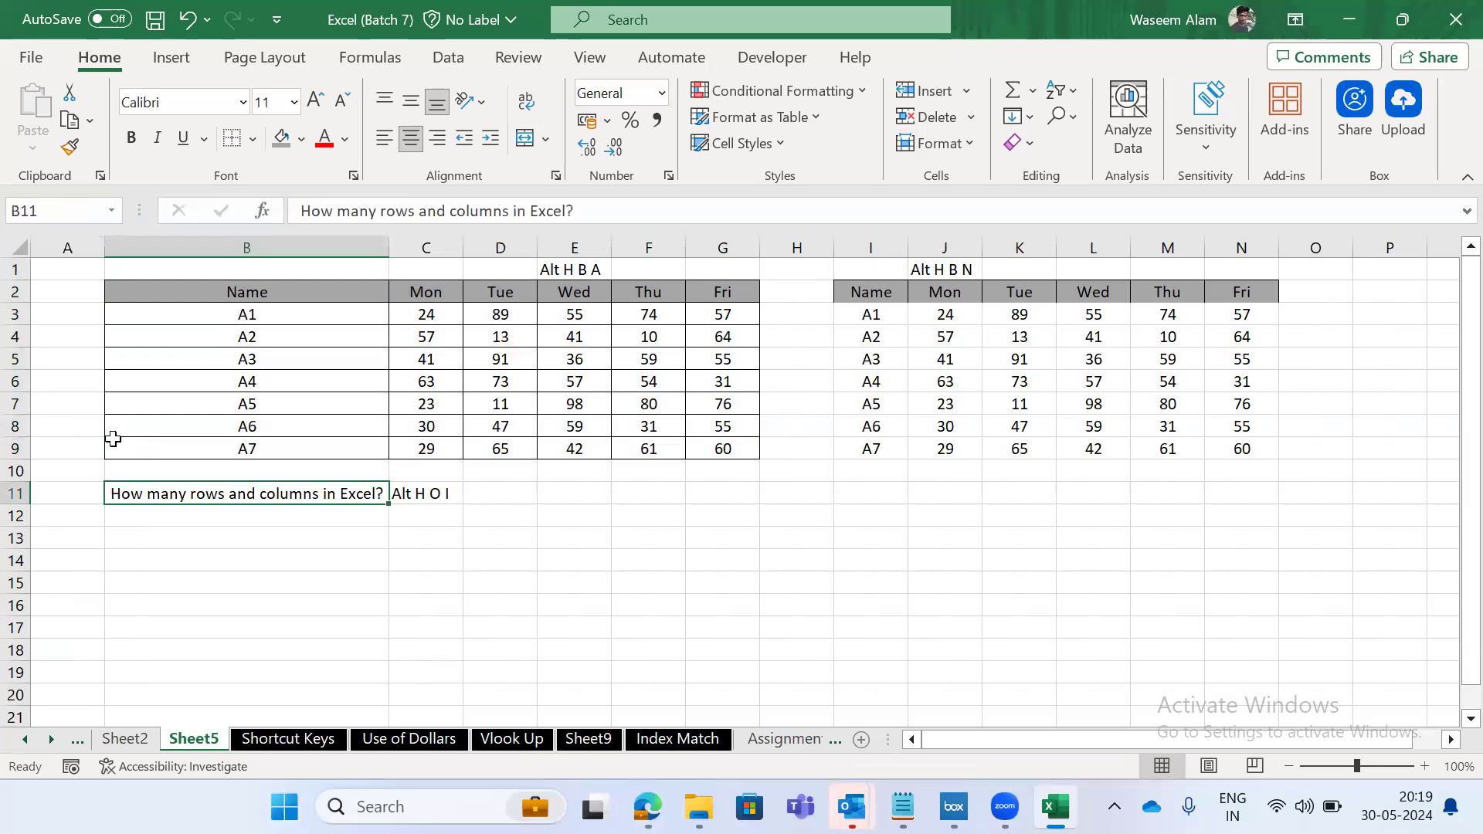
Jump down empty column A to read the sheet's last row number, and return to A1.
key("Left")
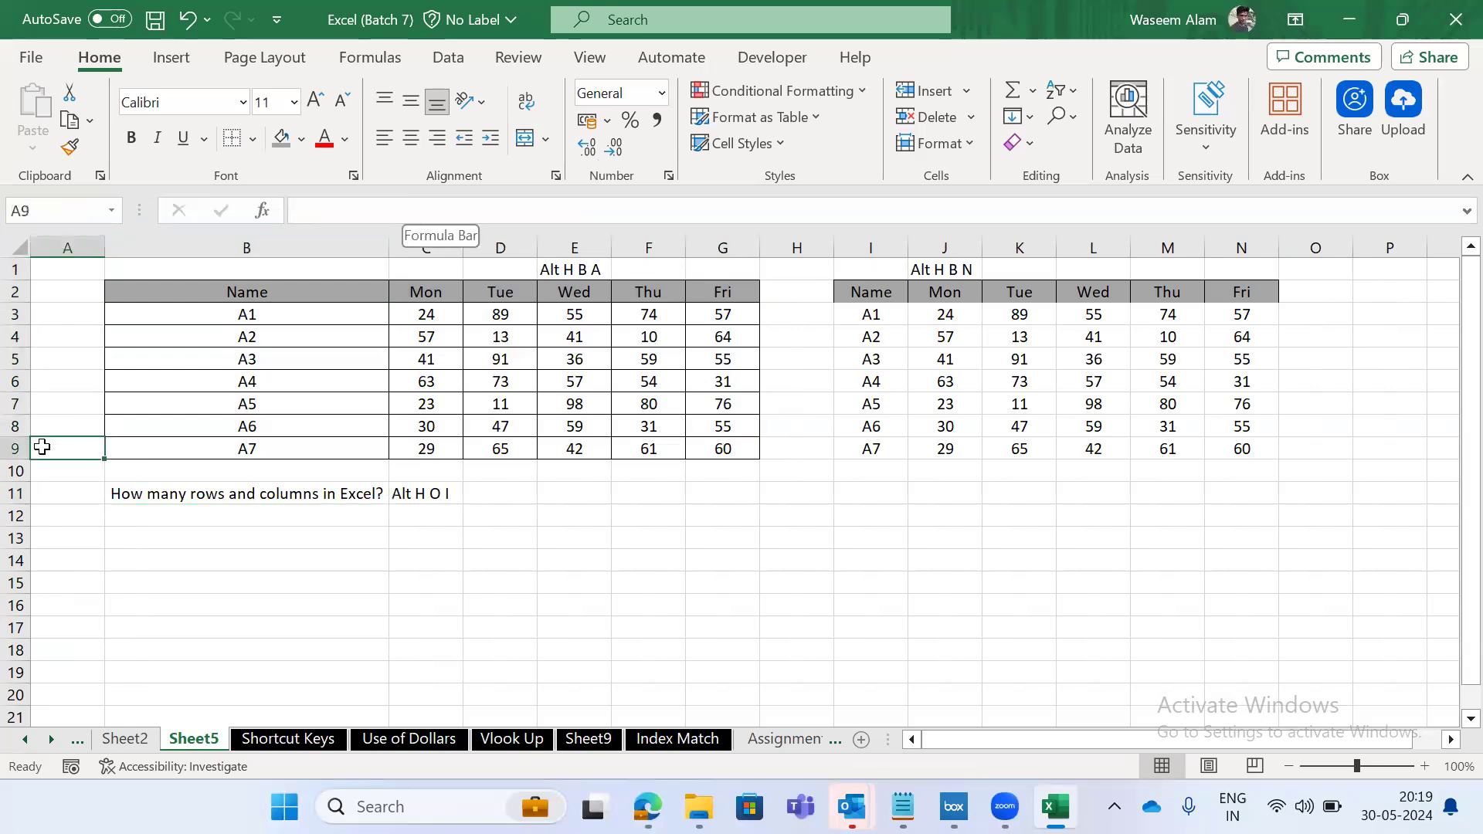
key("ctrl+Down")
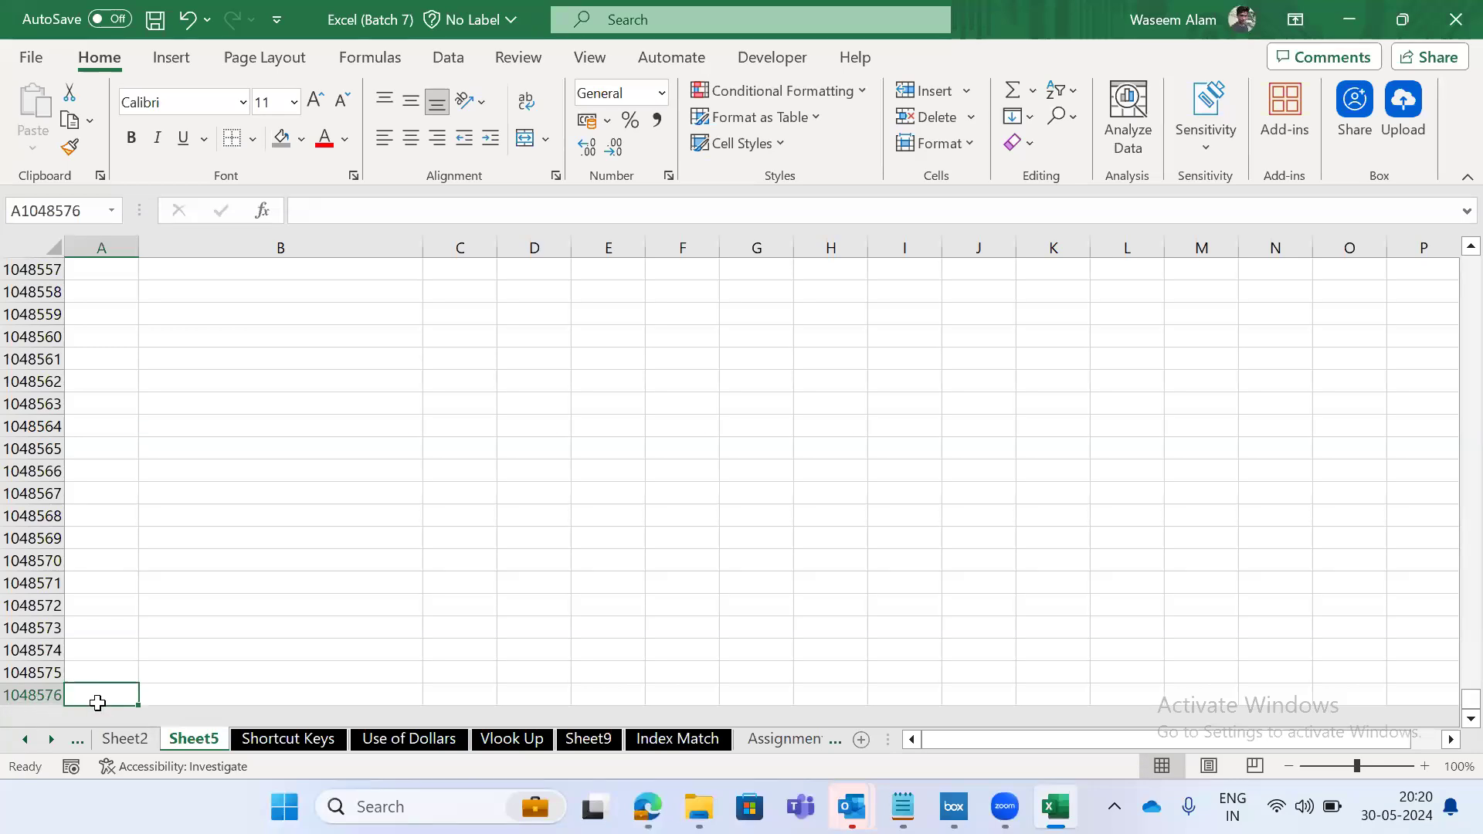
key("ctrl+Home")
Enter the row count "Rows-1048576" in cell B13, below the question.
key("Right")
key("Down")
key("Down")
key("Down")
key("Down")
key("Down")
key("Down")
key("Down")
key("Down")
key("Down")
key("Down")
key("Down")
key("Down")
type("Row")
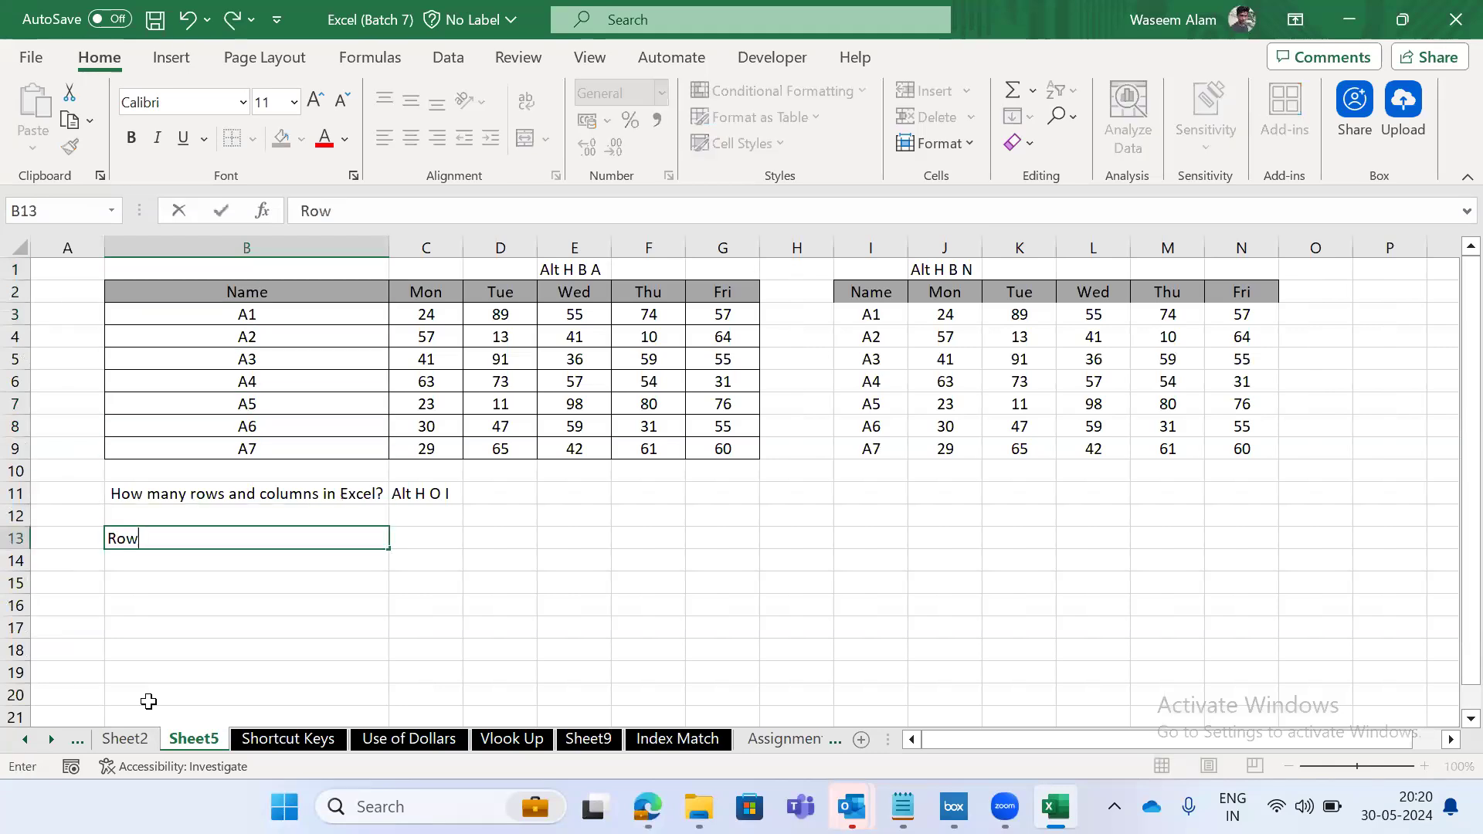
type("s-1048576")
key("Return")
Enter the label "Columns-" in cell B14, below the row count.
key("Down")
key("Down")
key("Down")
key("Down")
key("Down")
key("Down")
key("Down")
key("Down")
key("Down")
key("Down")
key("Down")
key("Down")
key("Down")
key("Up")
key("Up")
key("Up")
key("Up")
key("Up")
key("Up")
key("Up")
key("Up")
key("Up")
key("Up")
key("Up")
key("Up")
key("Up")
type("Columns-")
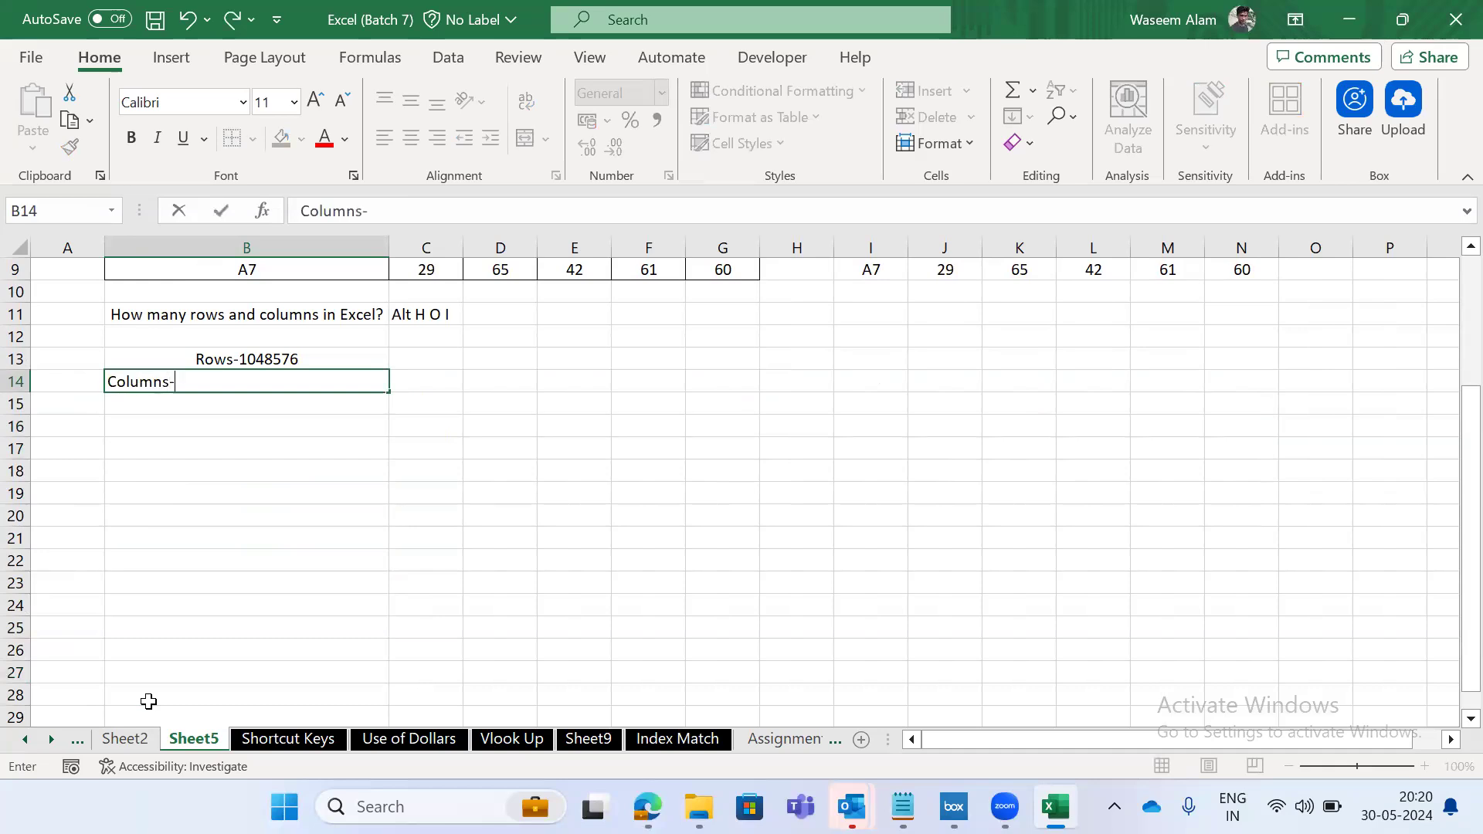
key("Return")
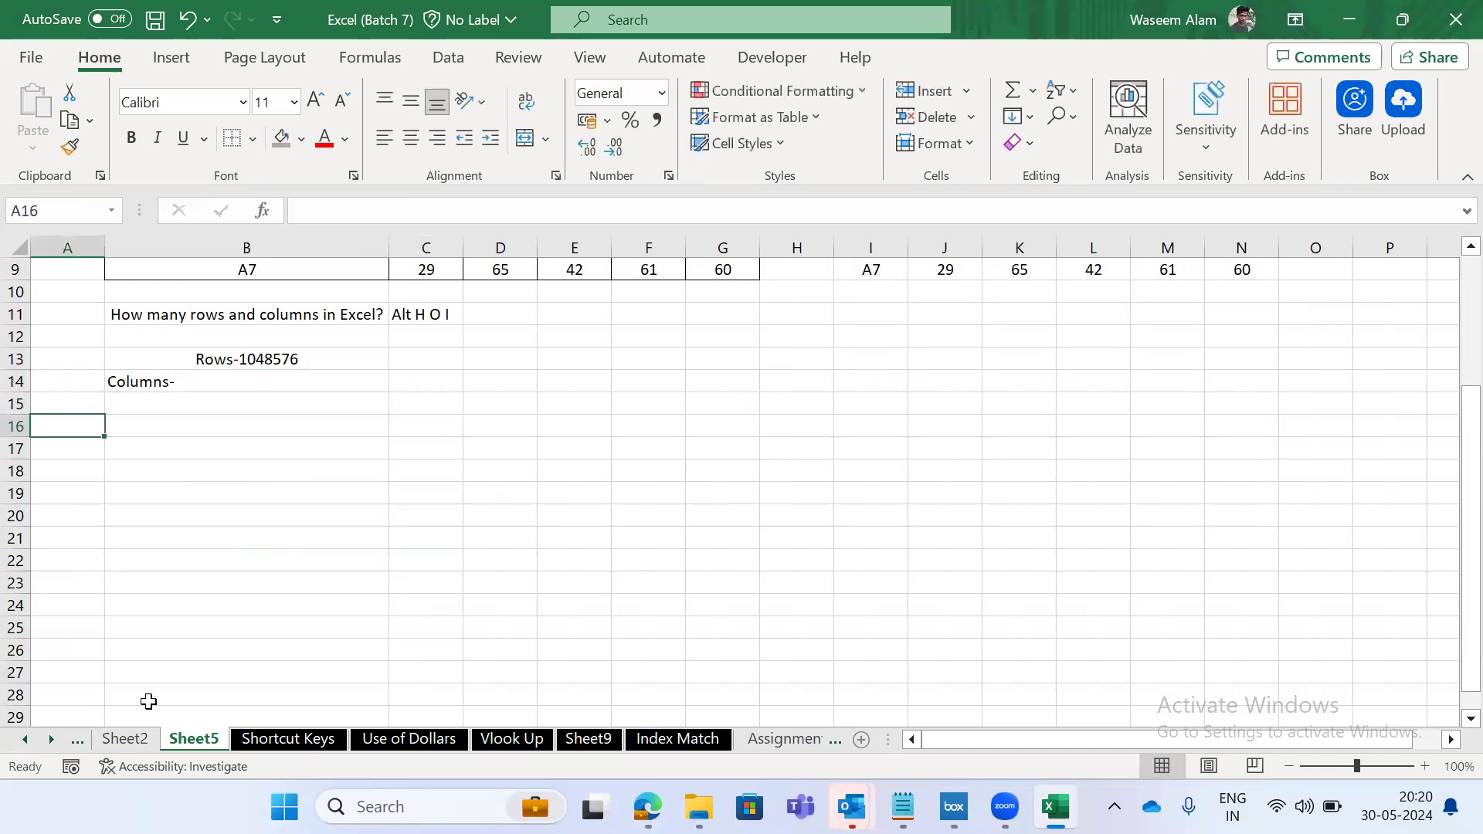
Enter 1 in cell A15 and select the whole of row 15.
type("1")
key("ctrl+Return")
key("shift+Right")
key("shift+Left")
key("shift+space")
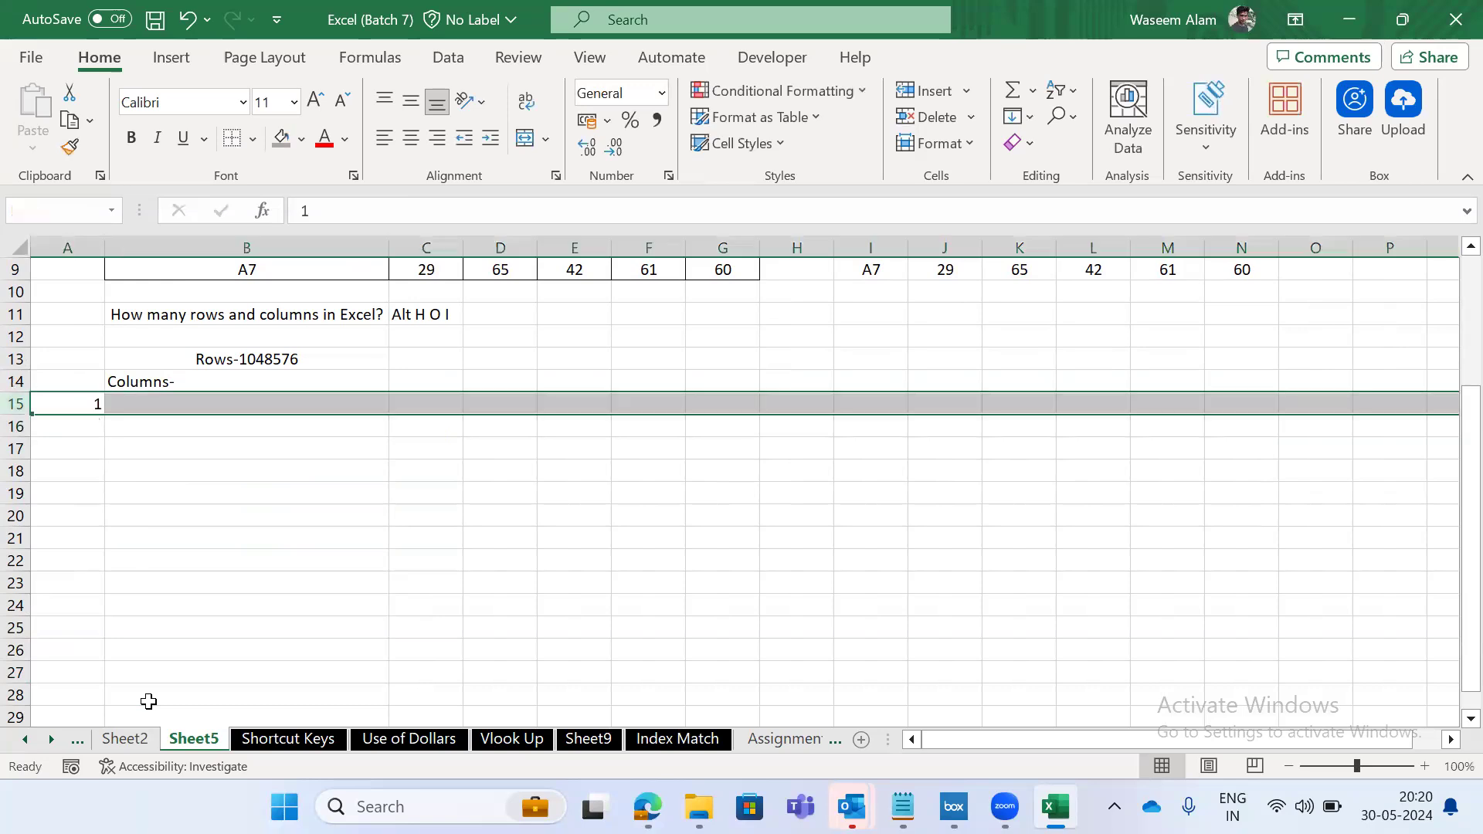
key("shift+Right")
key("shift+Left")
key("shift+space")
Copy the 1 from A15 and paste it across the entire row 15.
key("Down")
key("Right")
key("Up")
key("Left")
key("shift+space")
key("Left")
key("ctrl+c")
key("shift+space")
key("ctrl+v")
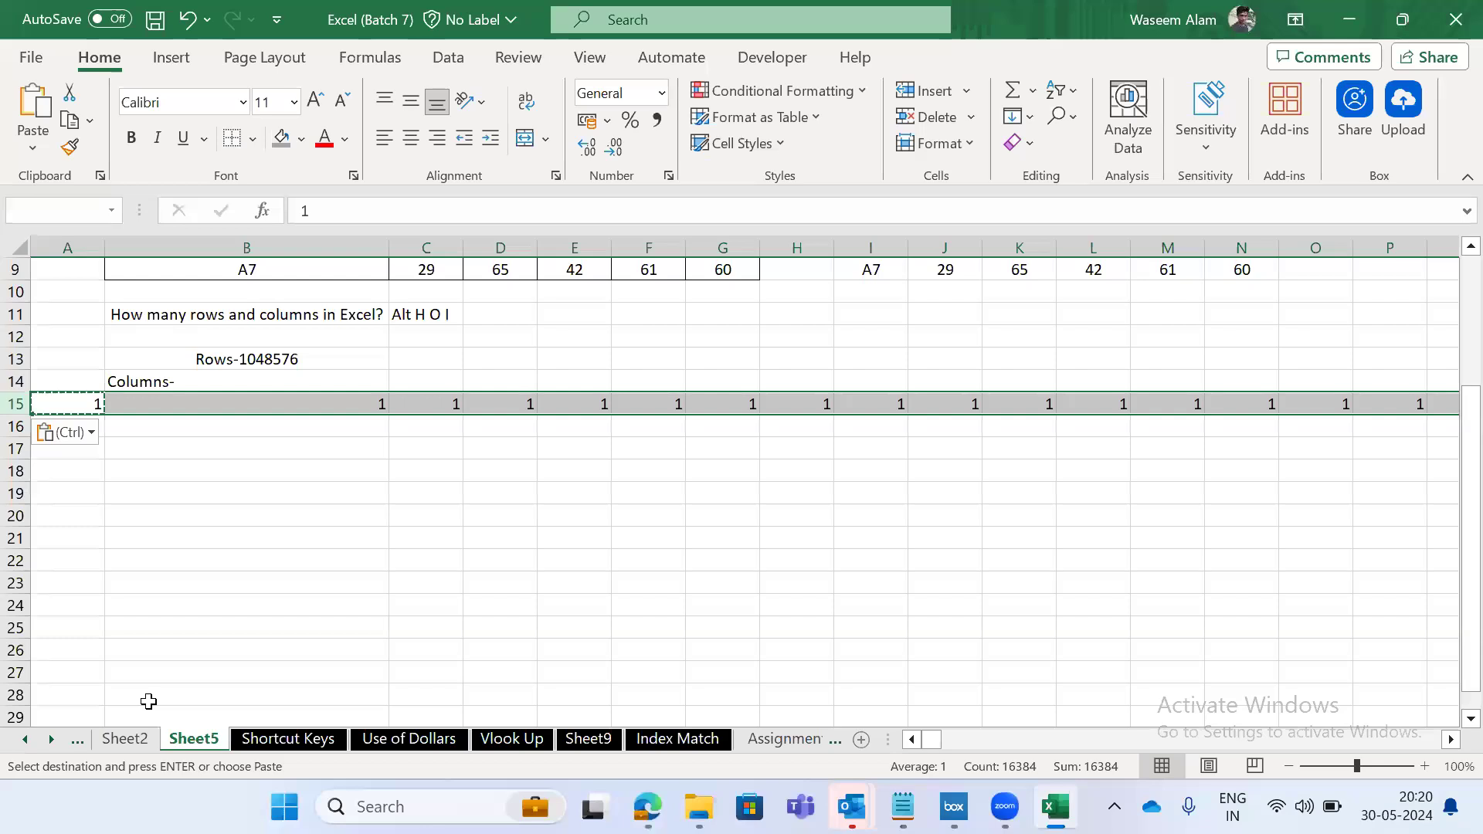
Jump between the ends of row 15 and select the whole row to read its cell count.
key("Left")
key("shift+space")
key("Left")
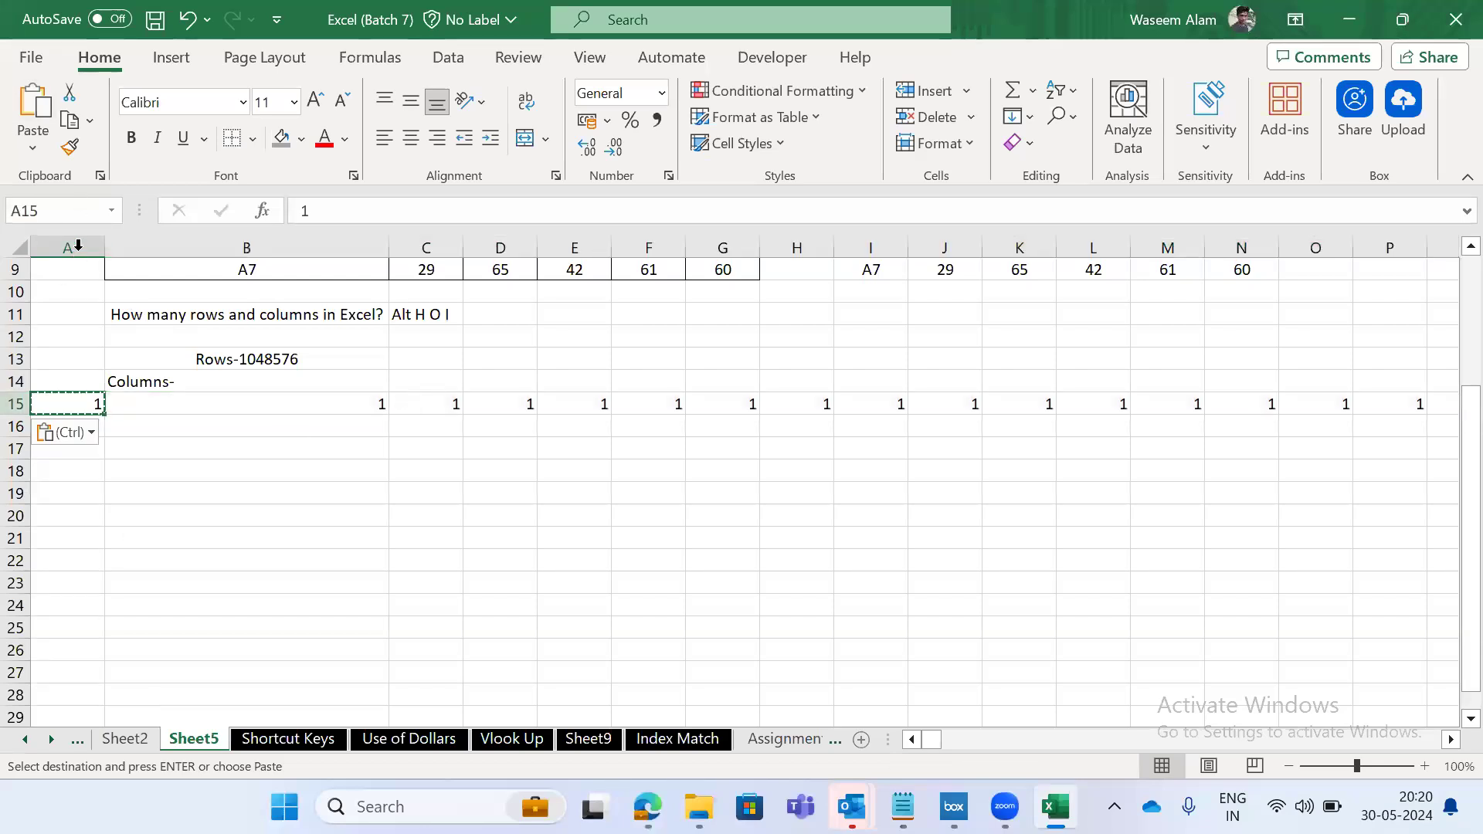
key("ctrl+Right")
key("ctrl+Left")
key("shift+space")
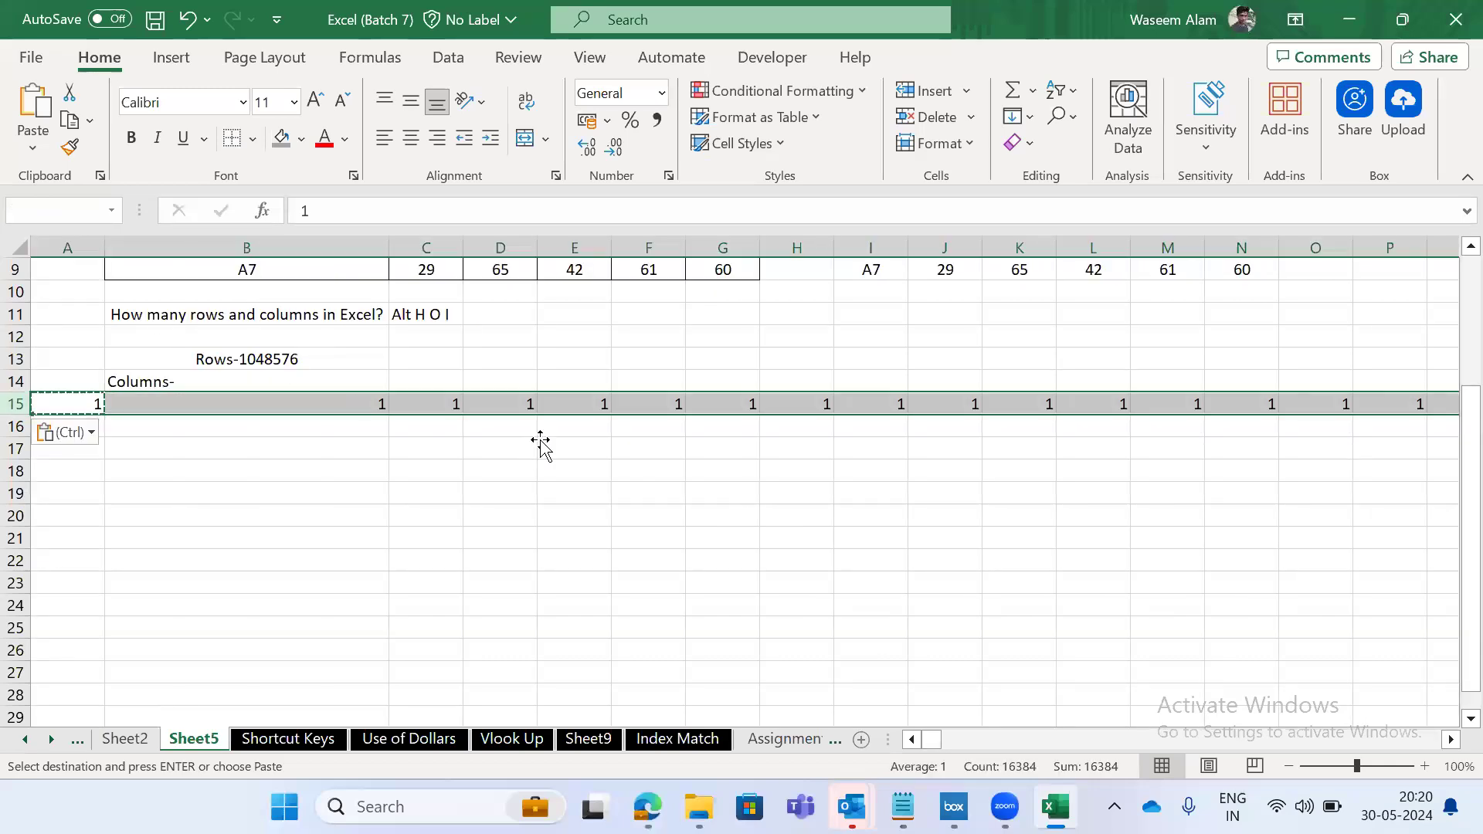
Recheck both ends of row 15, clear the copy marquee and select the whole row to read its cell count.
key("Left")
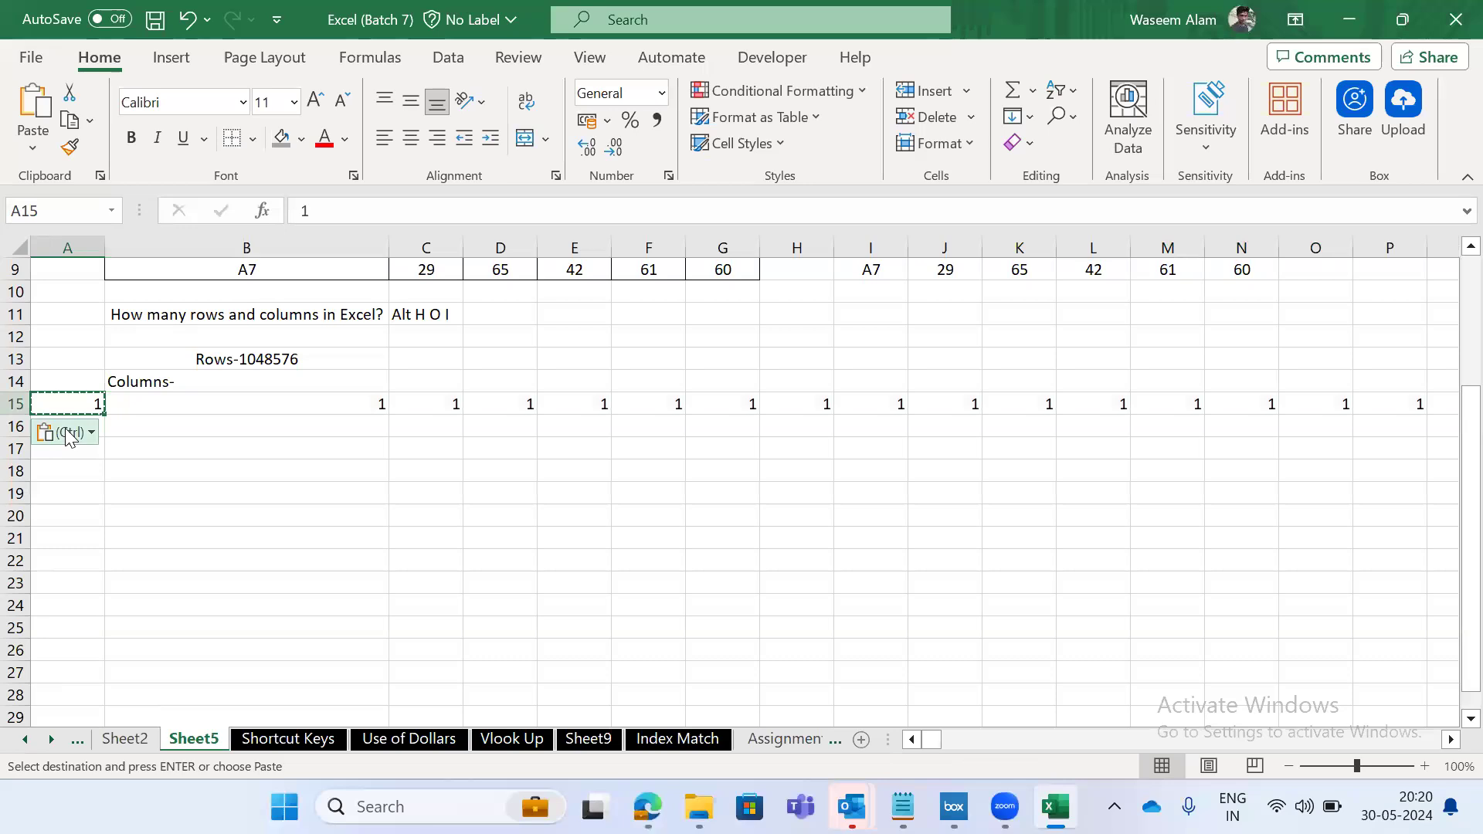
key("shift+space")
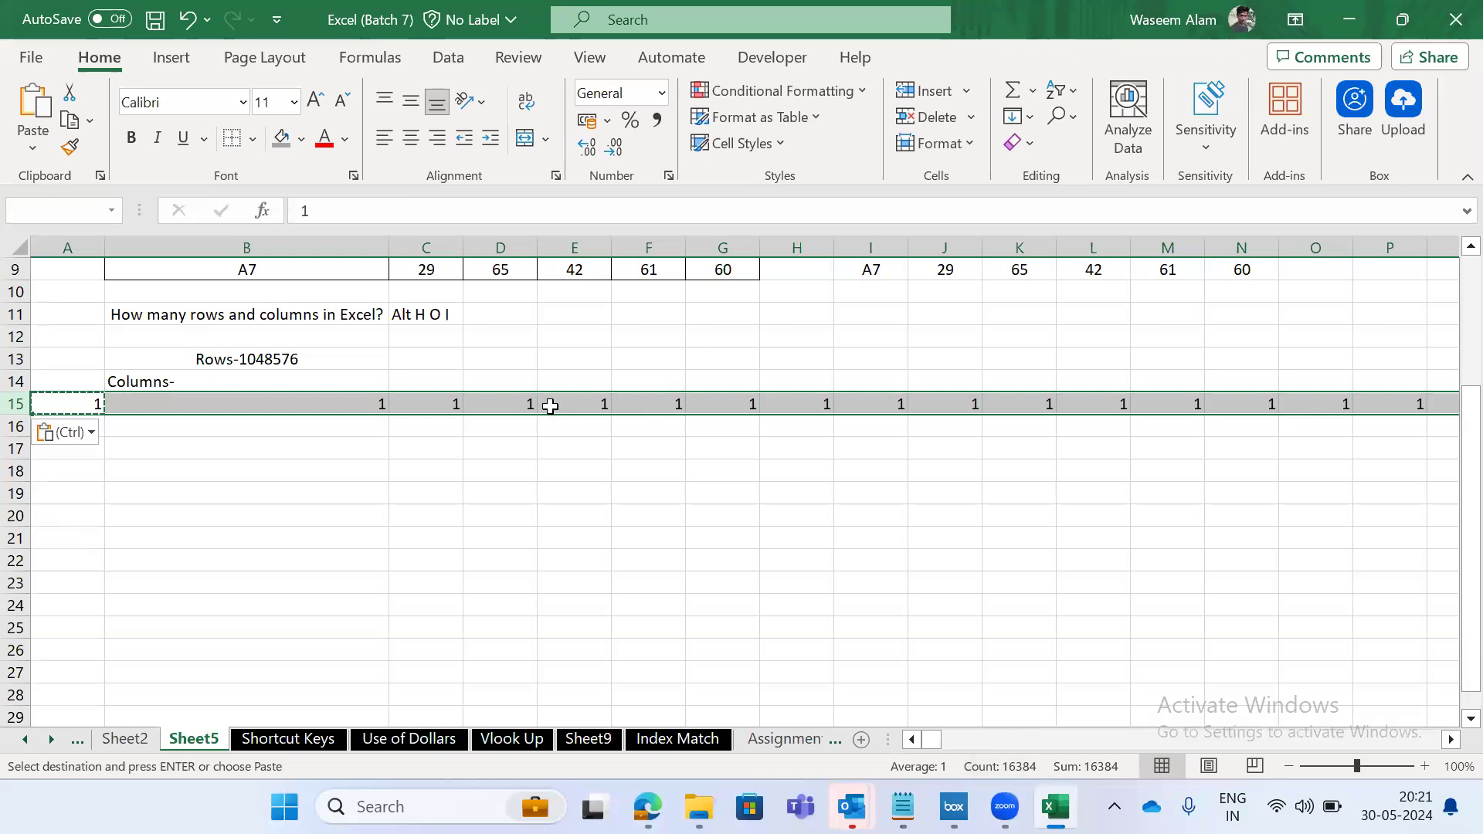
key("Left")
key("shift+space")
key("ctrl+Right")
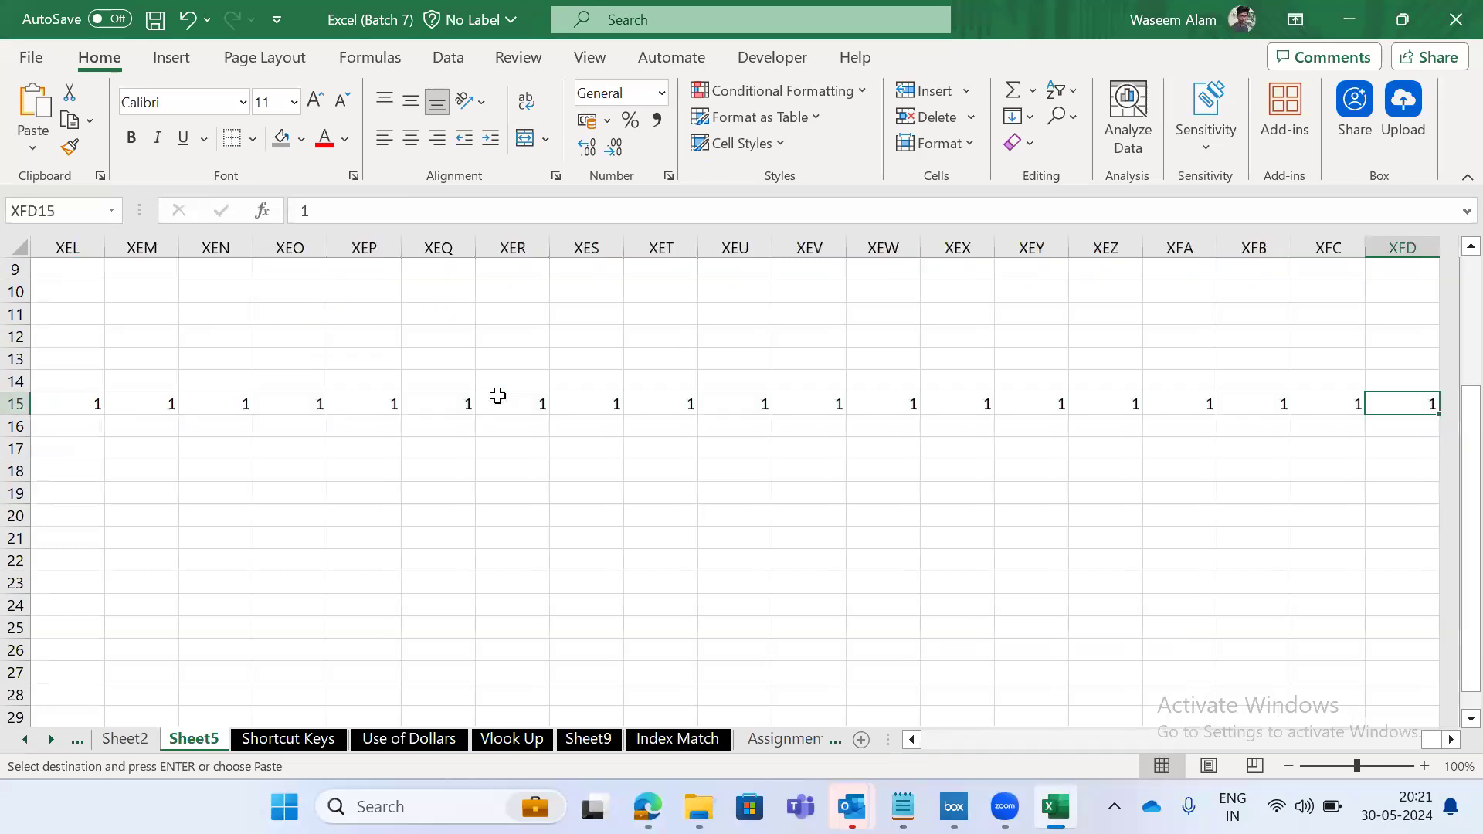
key("ctrl+Left")
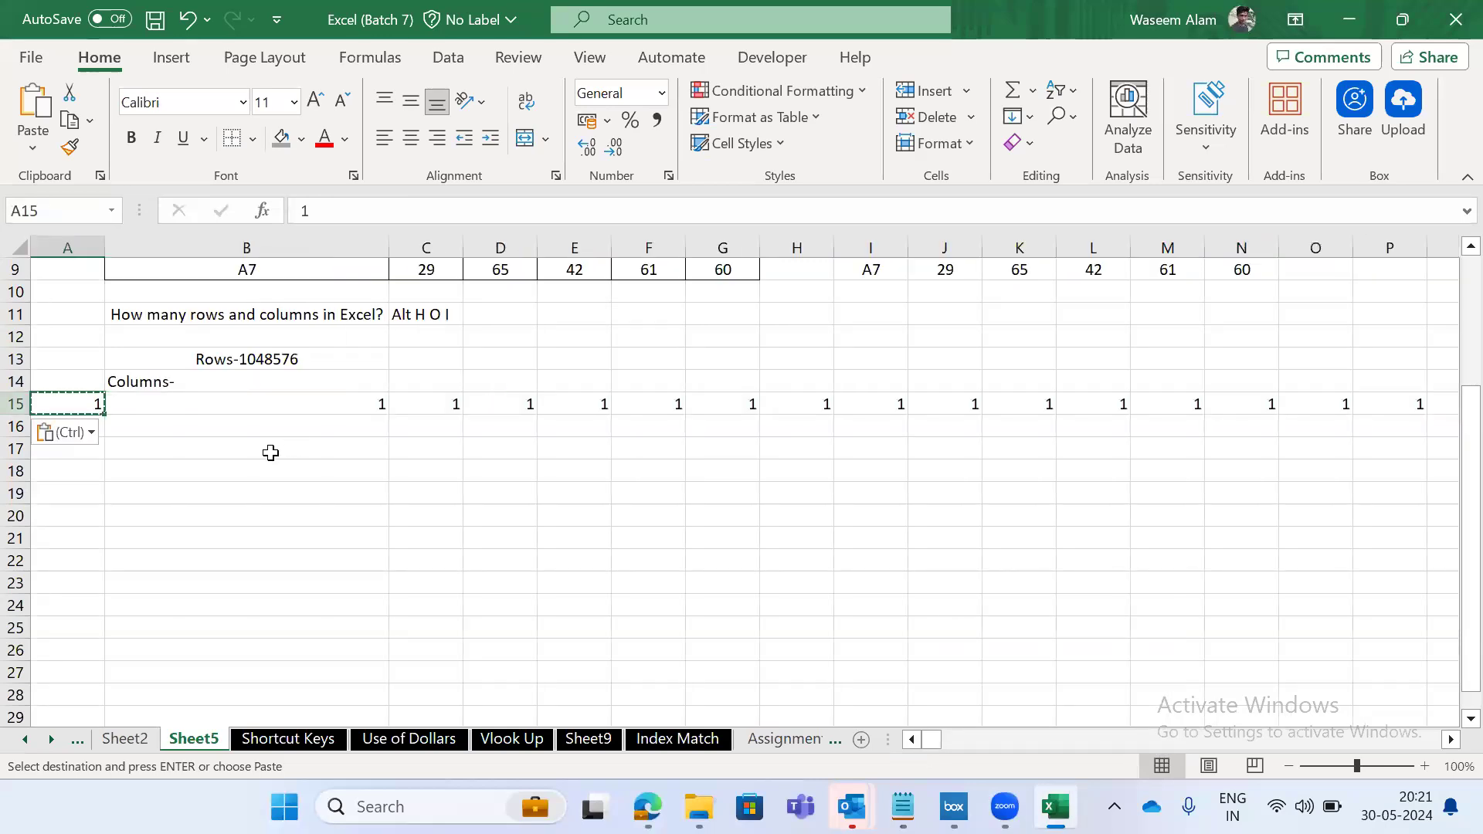
key("Escape")
key("shift+space")
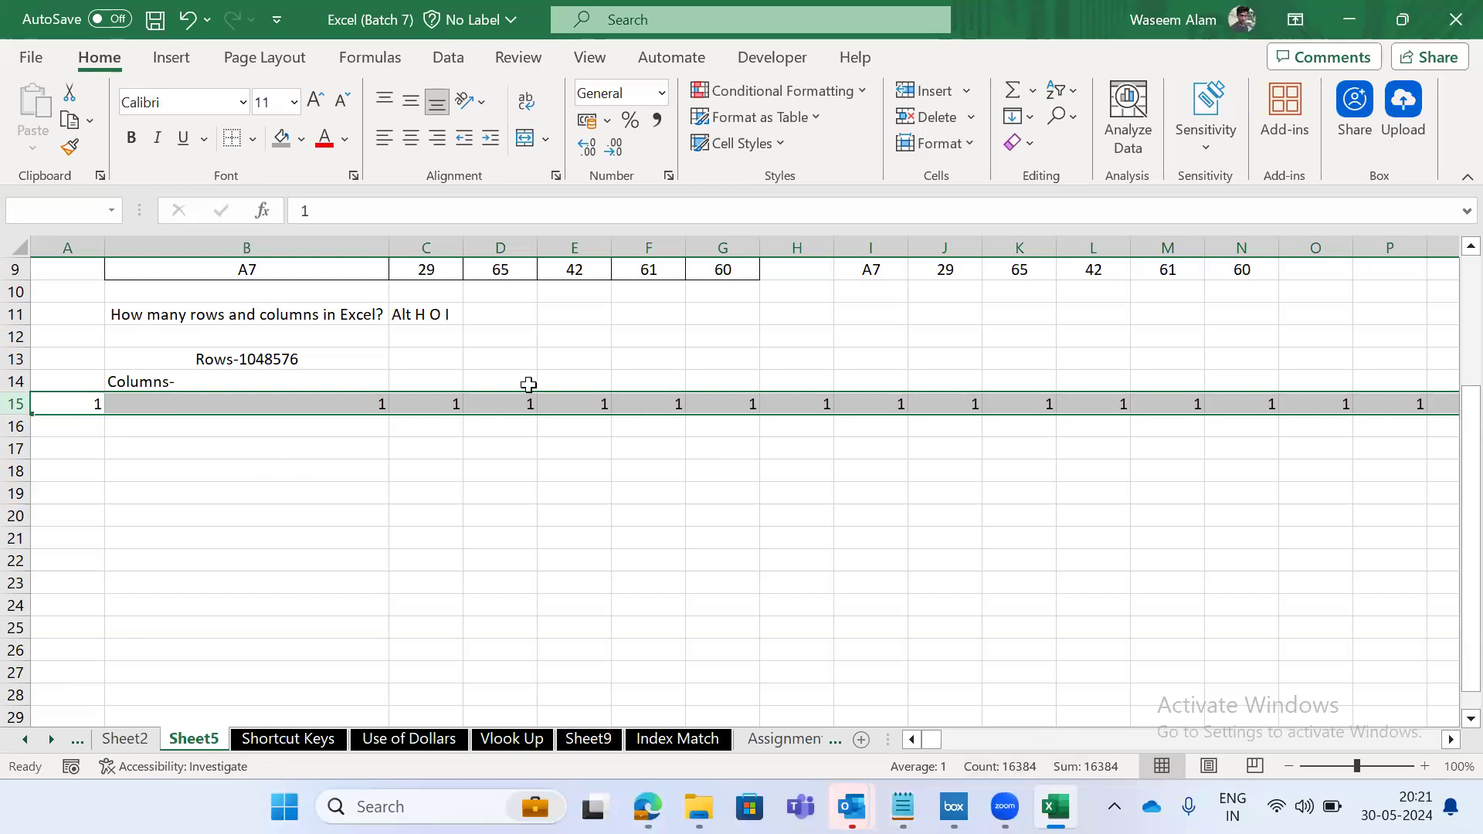
Switch to the Downloads folder in File Explorer and try to open the "Ps-India-Leads-Offer-Hired-Withdrawn-Rejected" workbook.
key("ctrl+n")
key("alt+Tab")
key("Tab")
key("Tab")
key("Tab")
key("Tab")
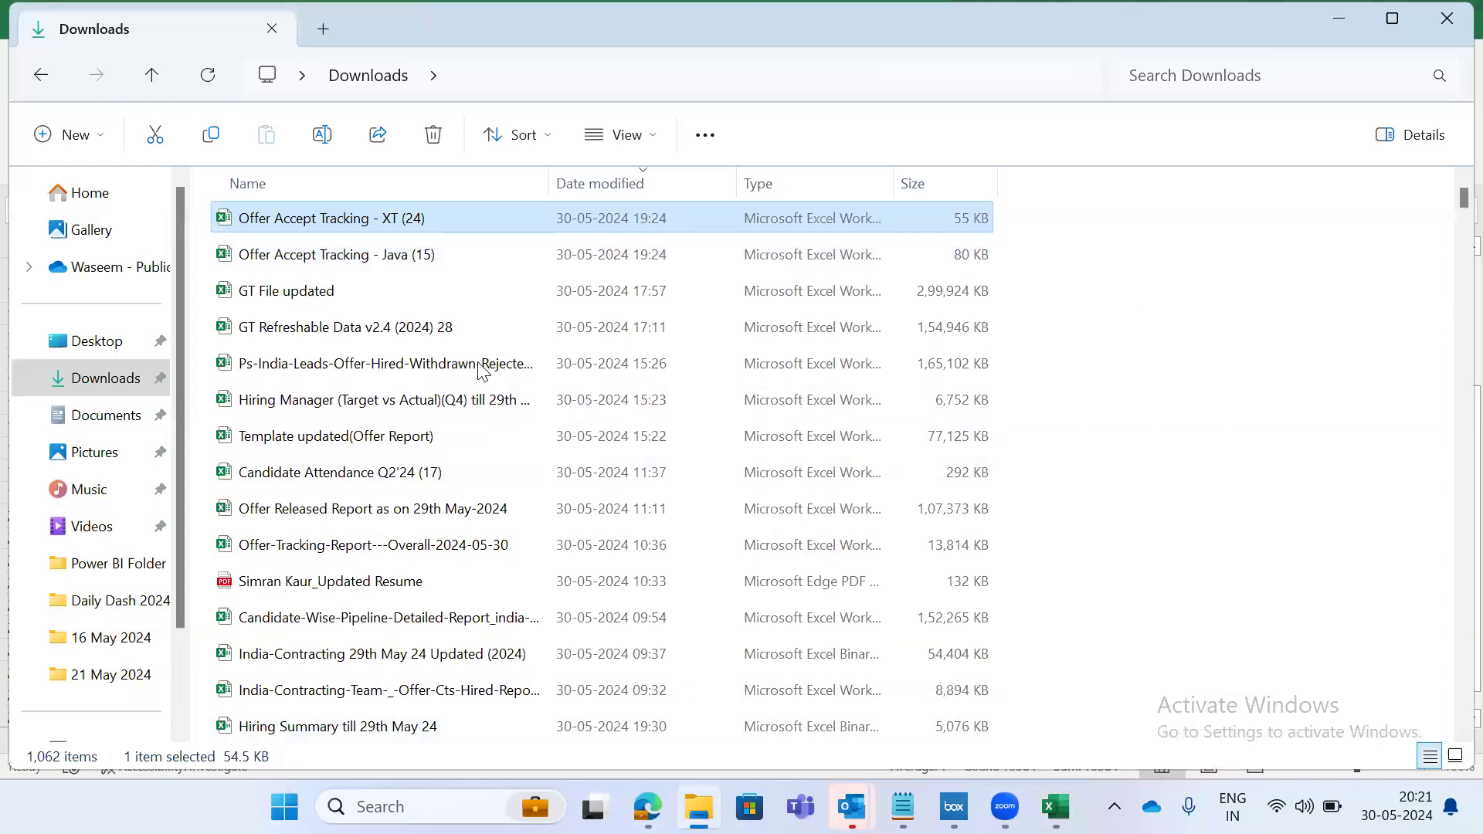
left_click(334, 363)
double_click(335, 363)
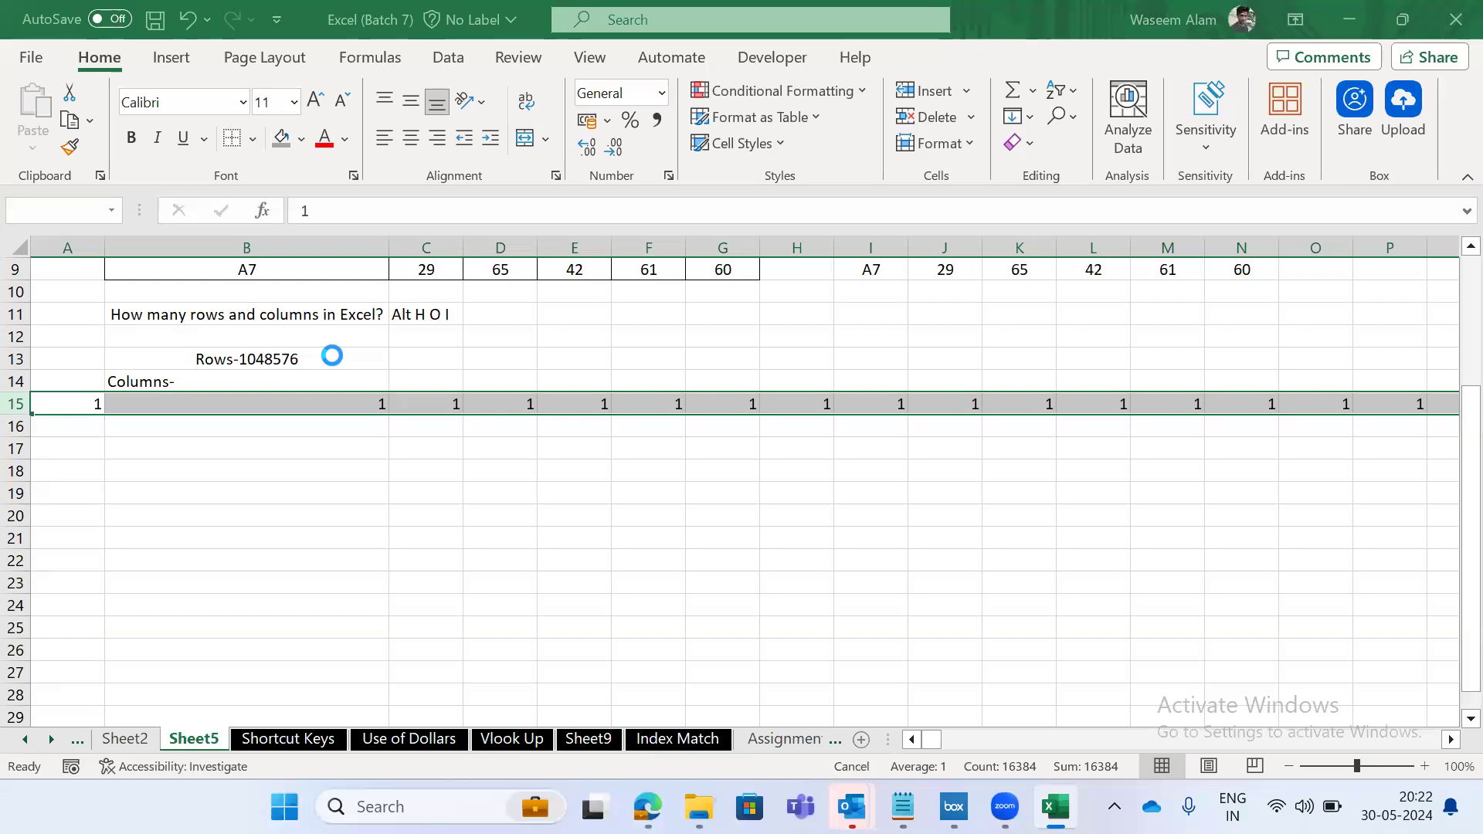
Open the workbook "Template updated(Offer Report)" from the Downloads folder and bring it to the front in Excel.
key("alt+Tab")
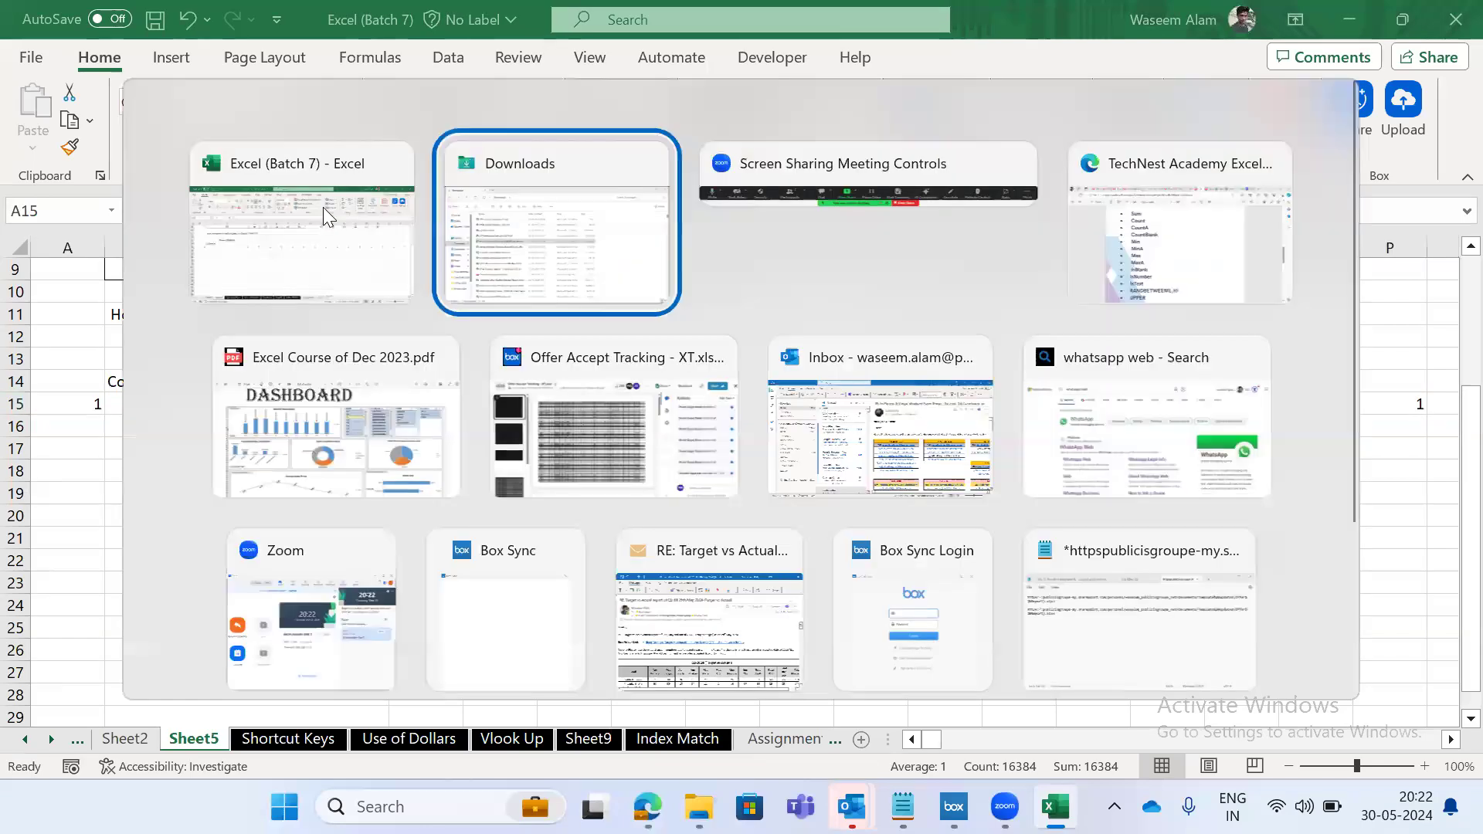
left_click(306, 436)
double_click(342, 440)
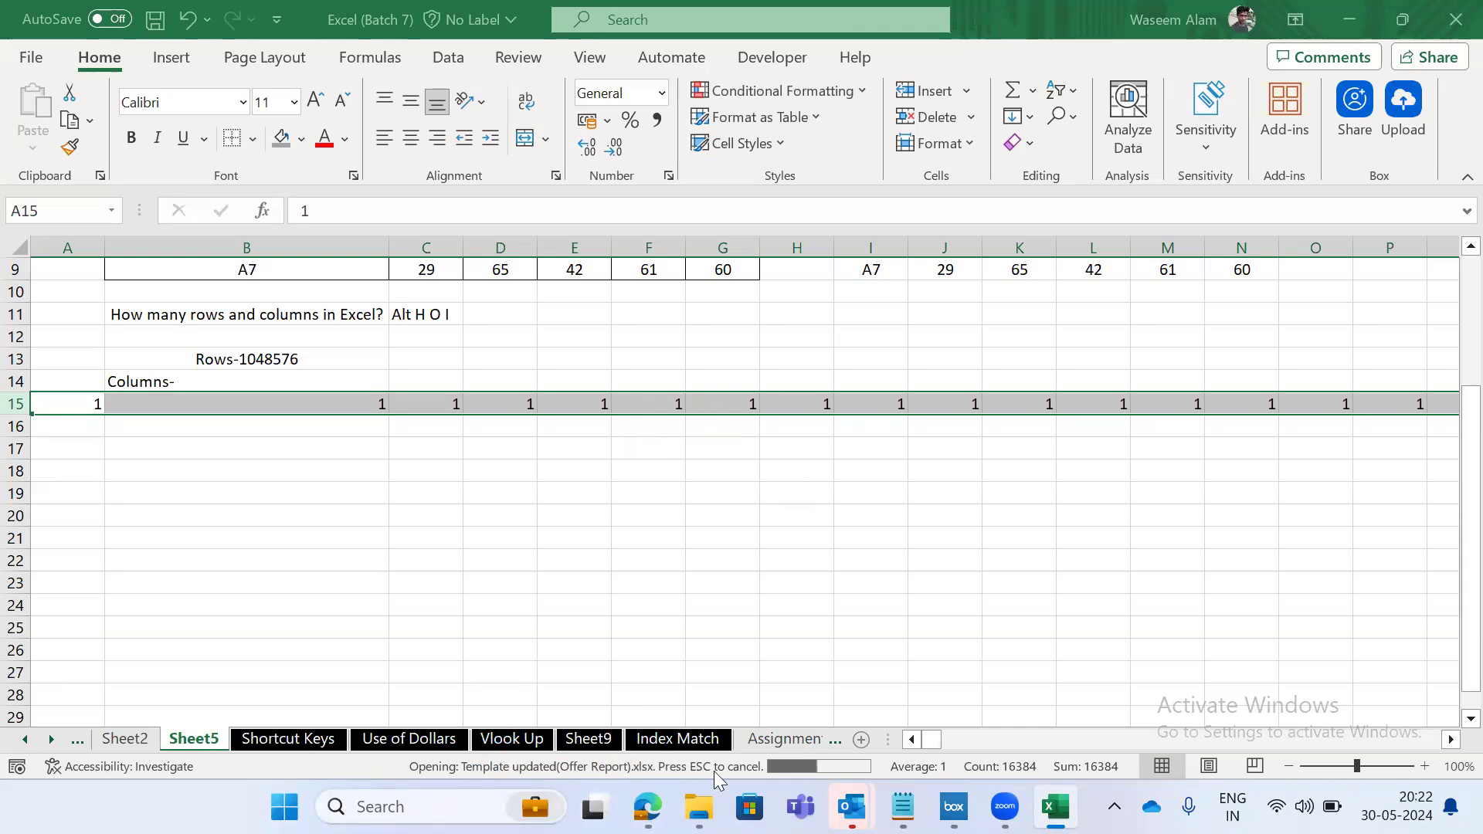
mouse_move(699, 807)
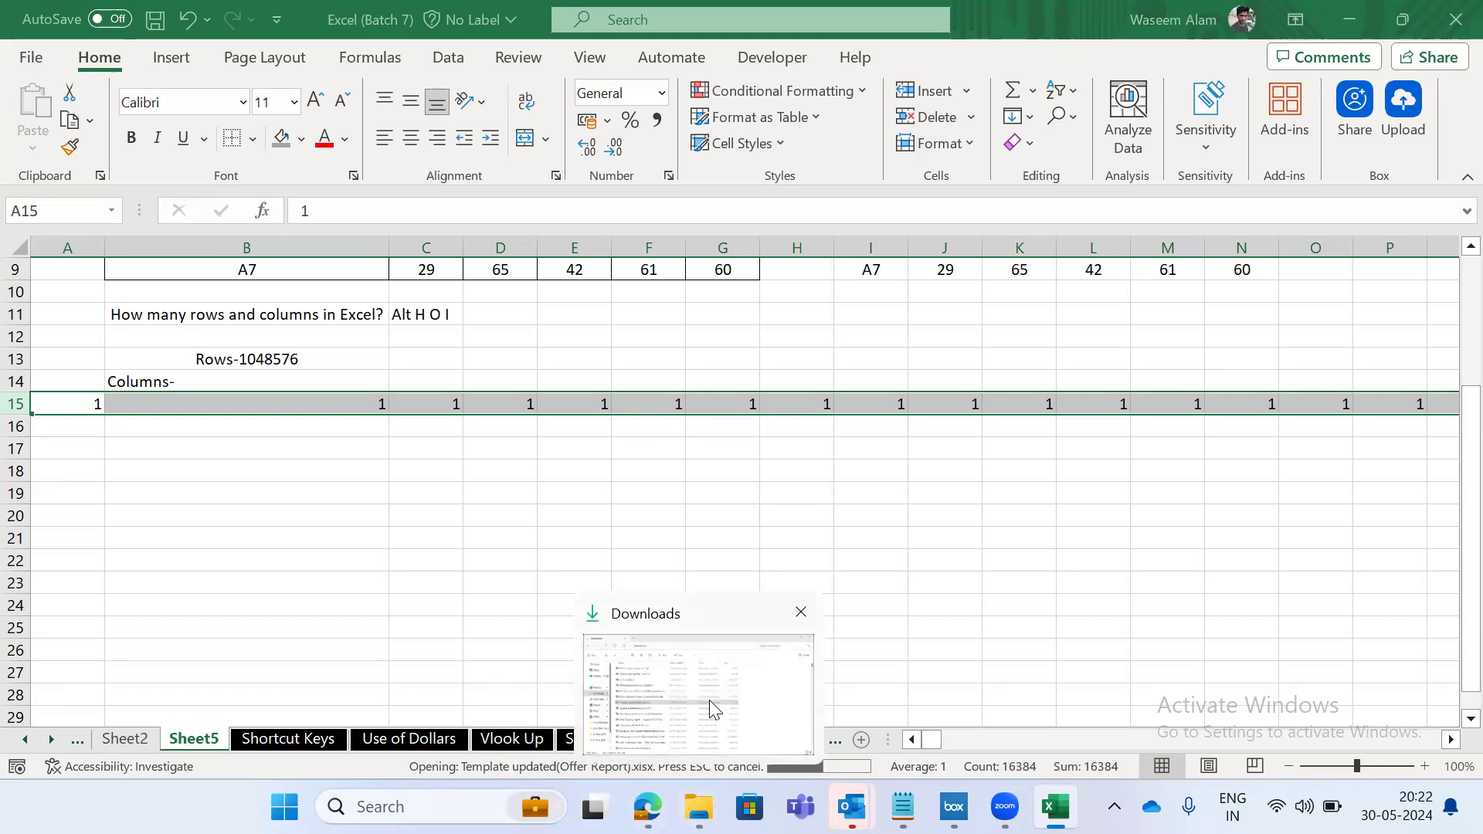
left_click(709, 700)
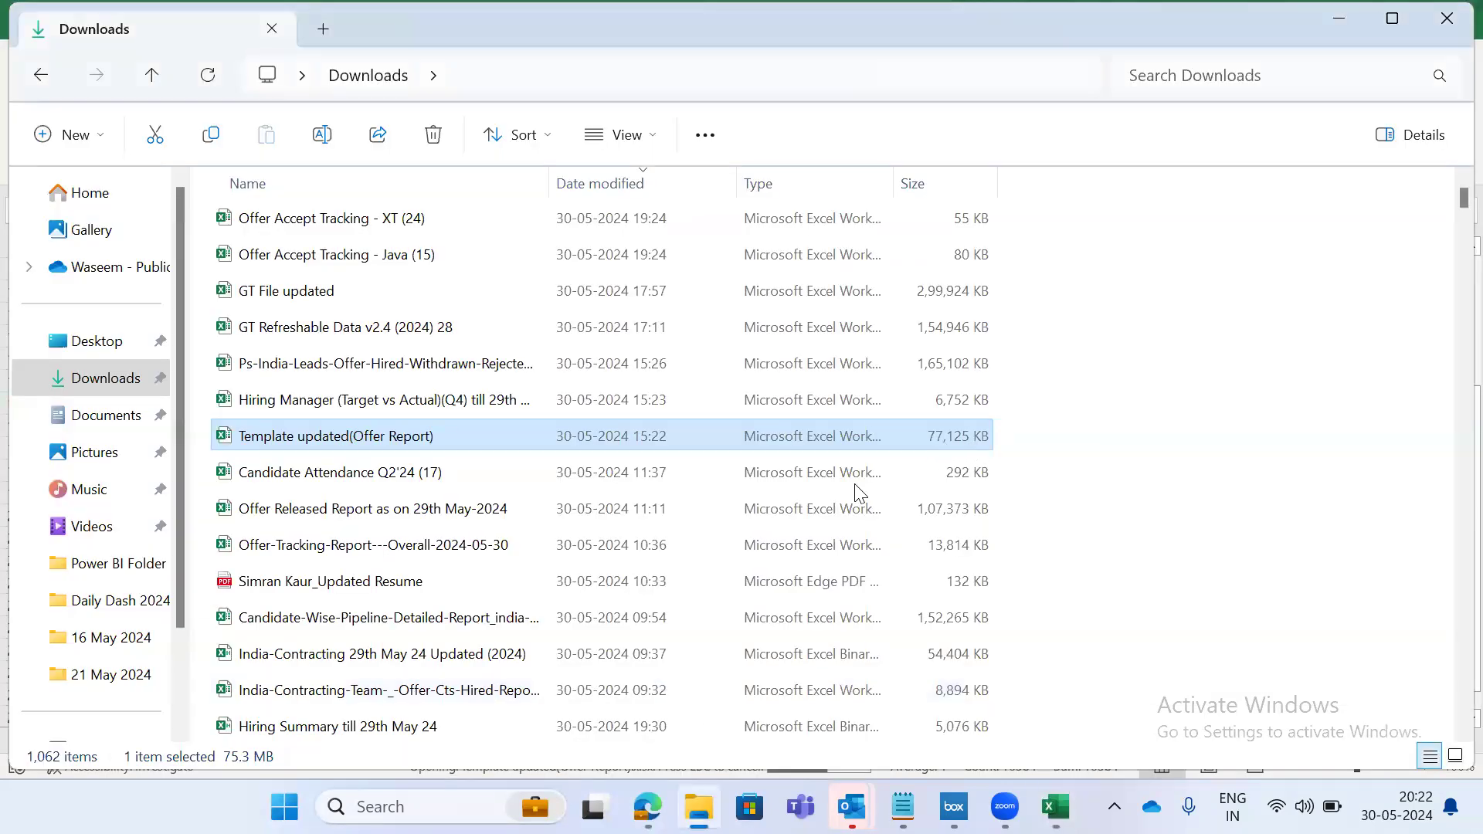
mouse_move(1055, 808)
left_click(1064, 710)
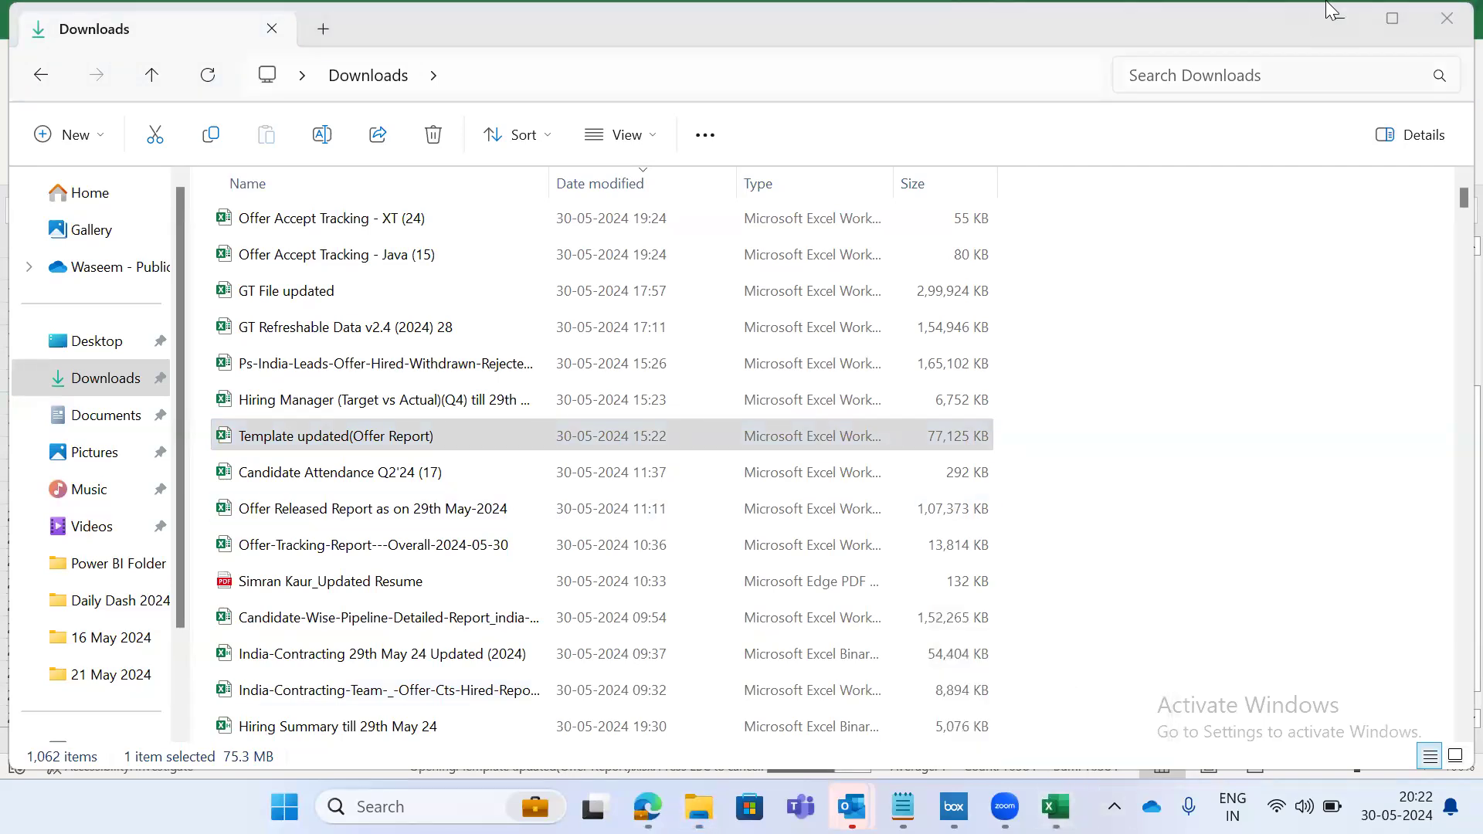
left_click(1338, 23)
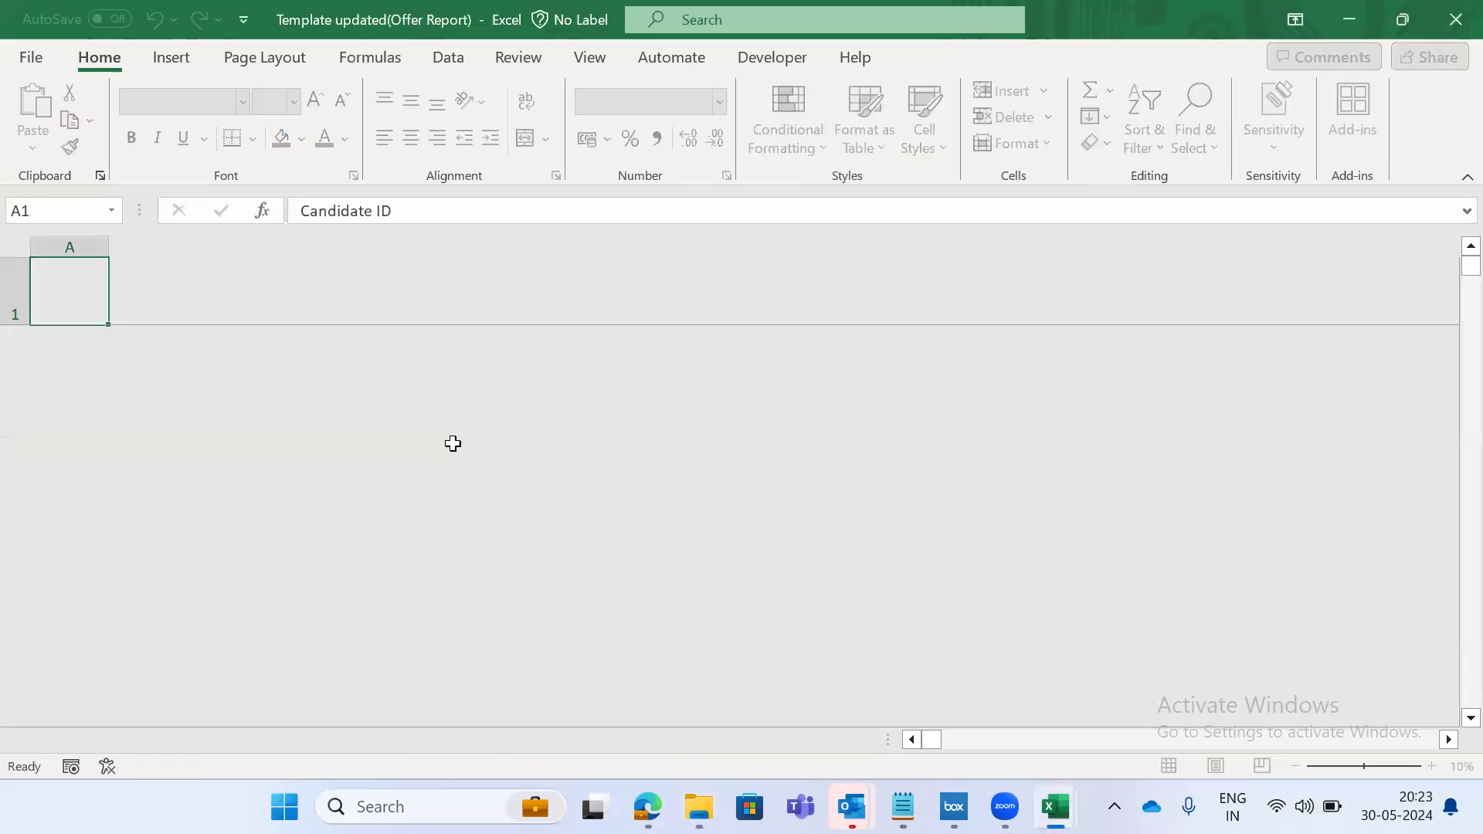
key("alt+Tab")
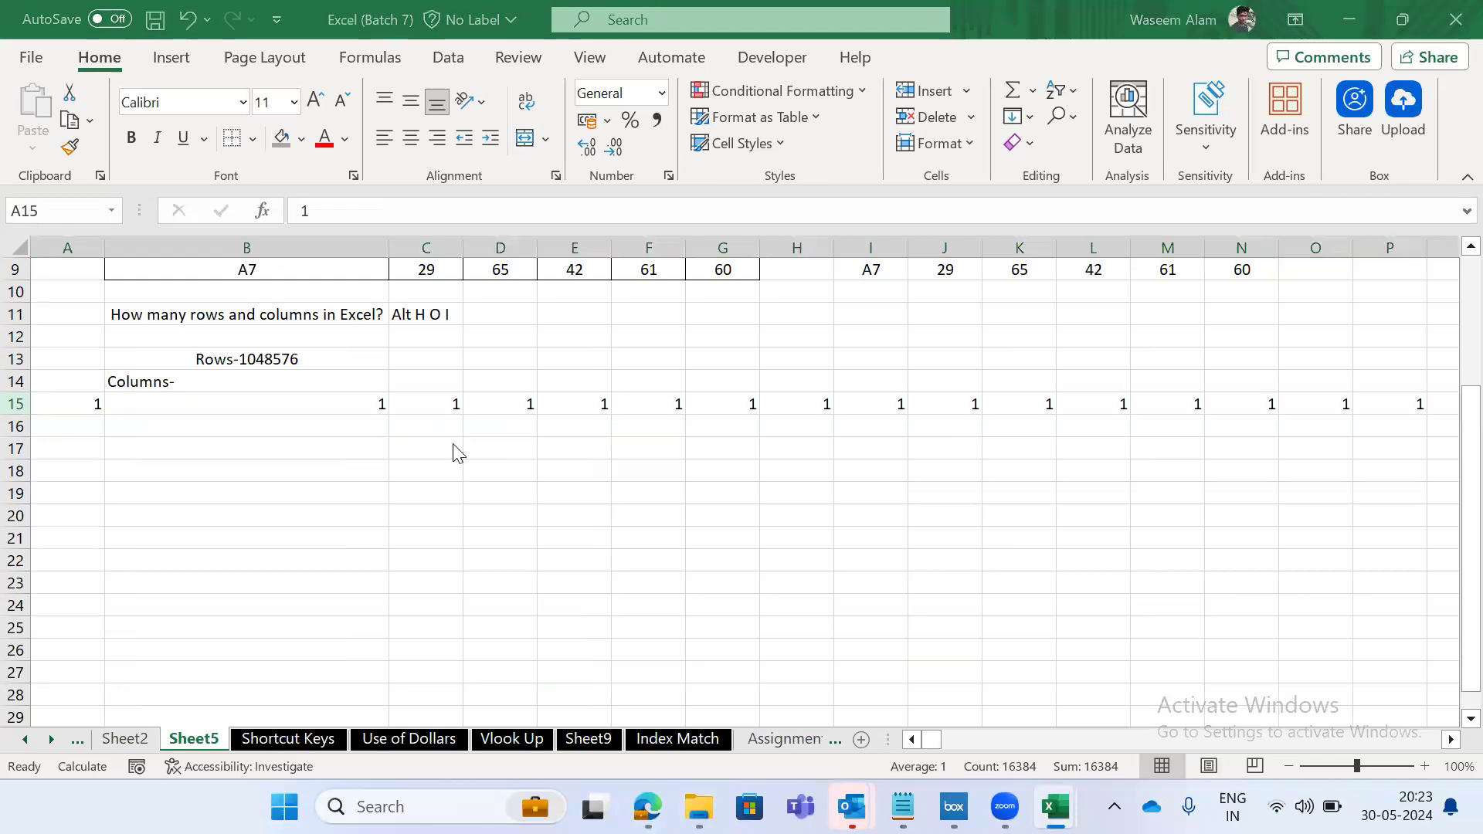
key("alt+Tab")
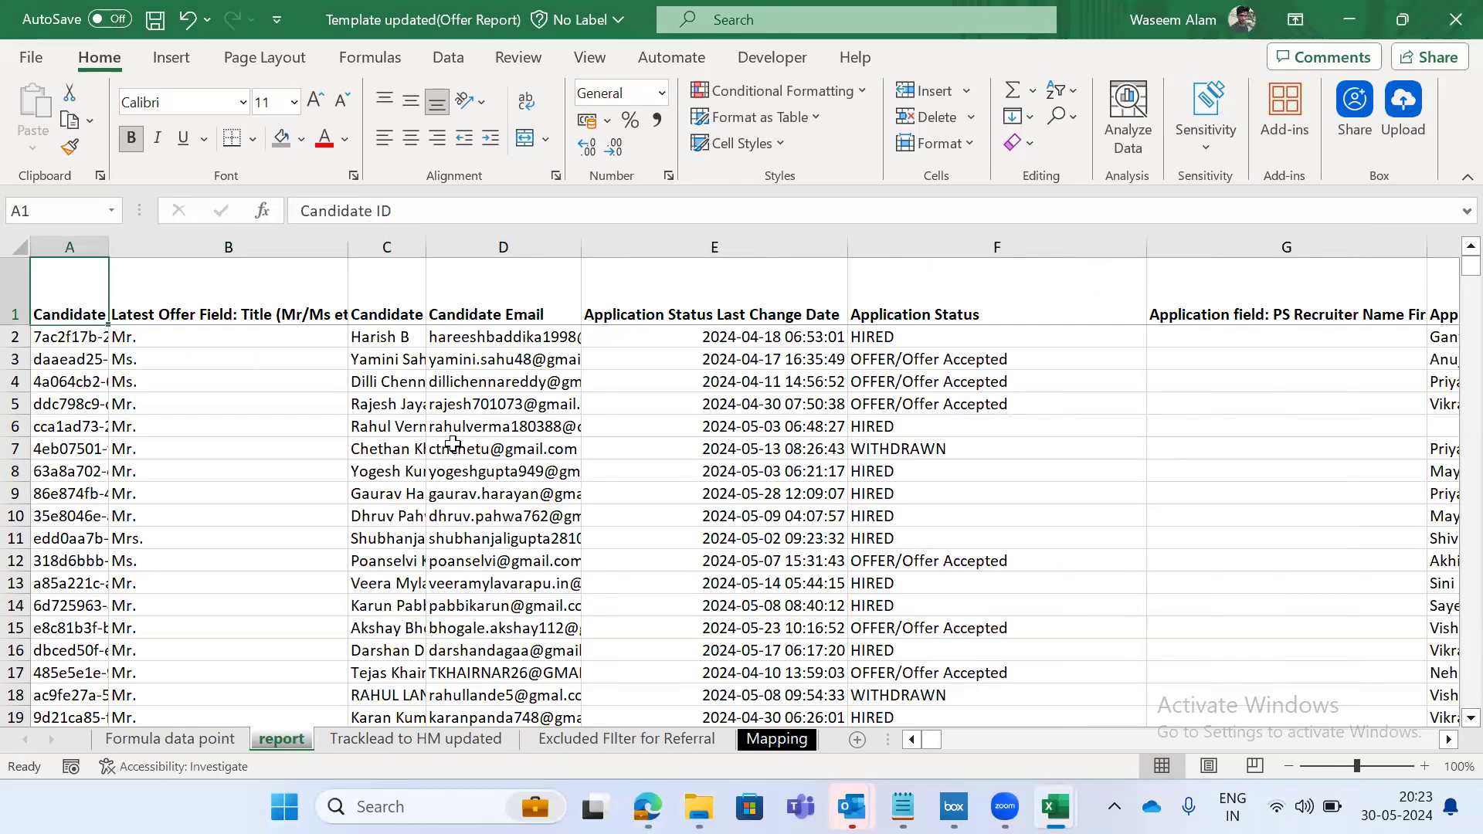
Select the report sheet's header row from A1 to its last column, and shrink the selection back to column AX to count the original columns.
key("ctrl+shift+Right")
key("shift+Left")
key("shift+Left")
key("shift+Left")
key("shift+Left")
key("shift+Left")
key("shift+Left")
key("shift+Left")
key("shift+Left")
key("shift+Left")
key("shift+Left")
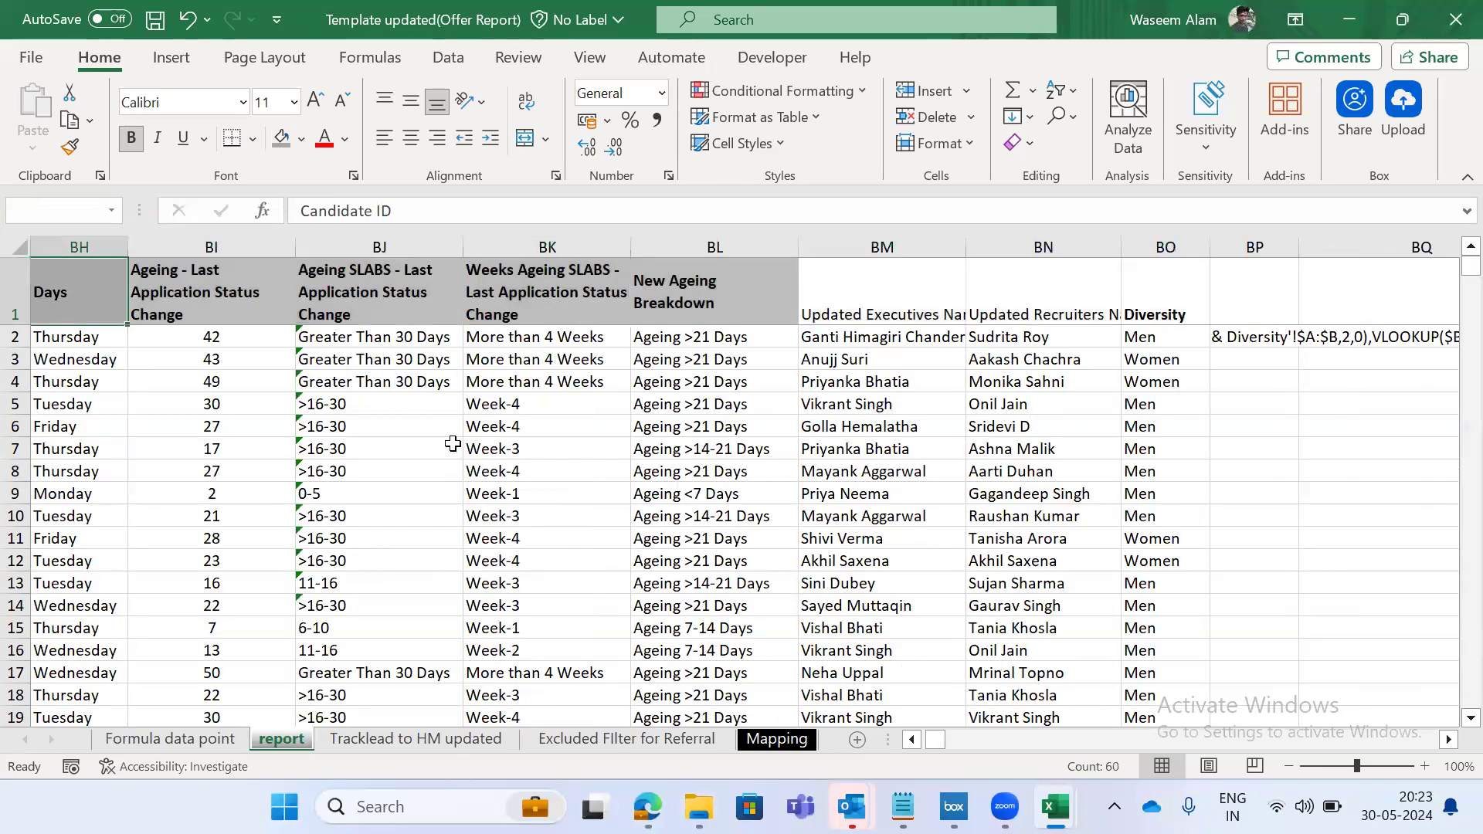
key("shift+Left")
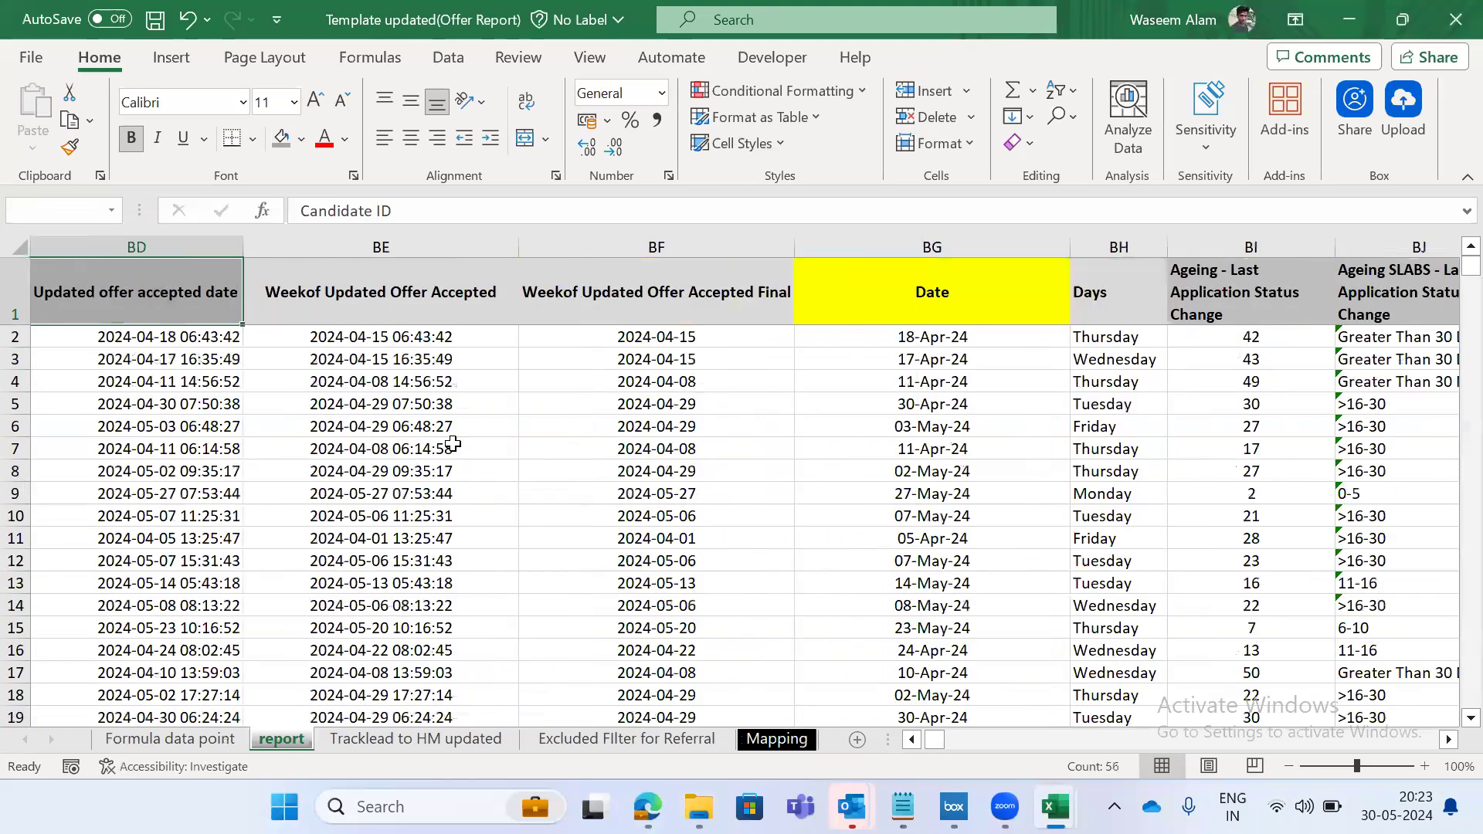
key("shift+Left")
key("shift+Left")
key("shift+Left")
key("shift+Left")
key("shift+Left")
key("shift+Left")
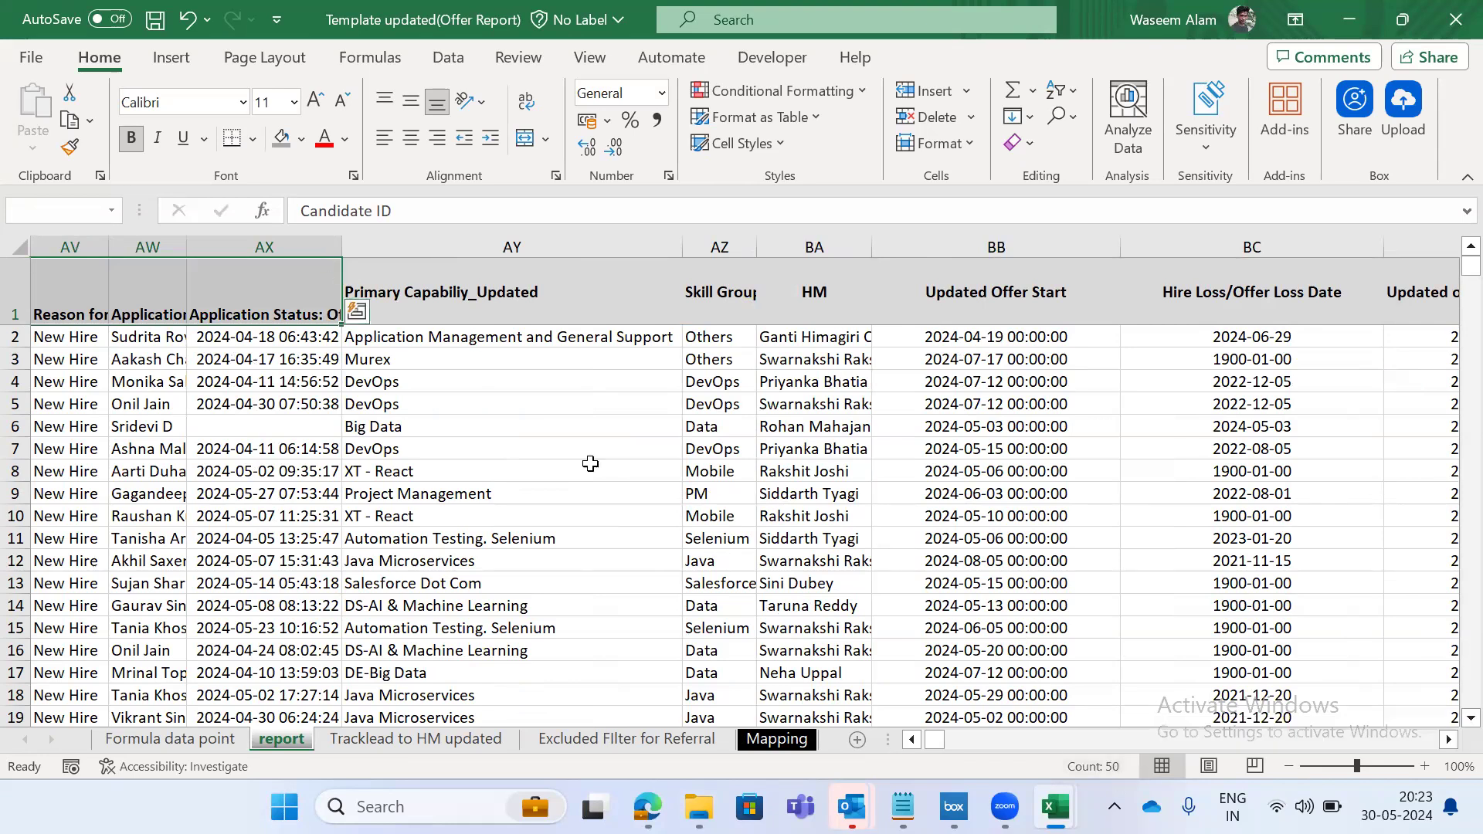
Switch to Edge to view the PS India Leads Offer Hired Withdrawn Rejected report page, and return to the offer report workbook.
key("alt+Tab")
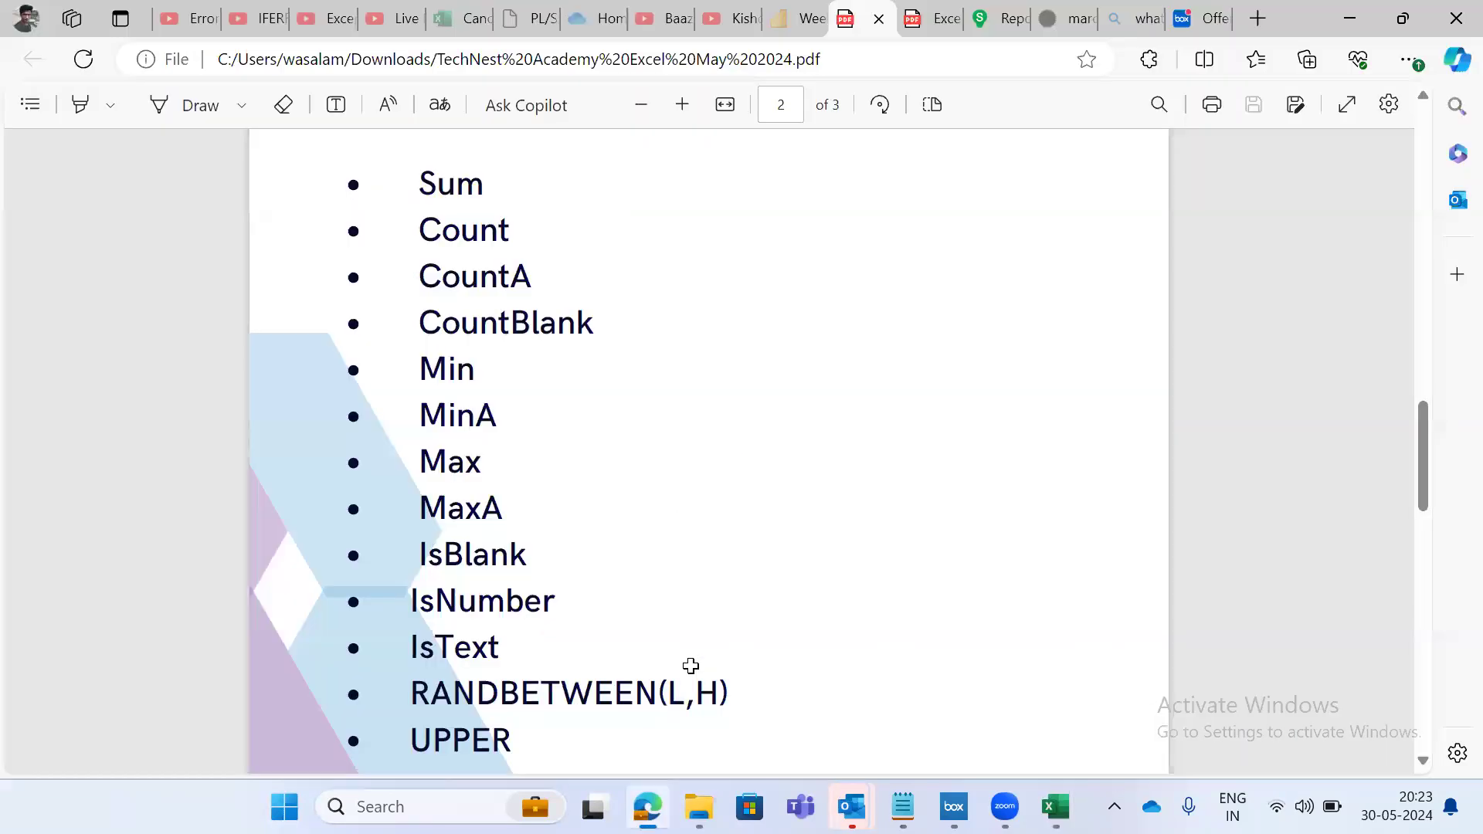
left_click(993, 17)
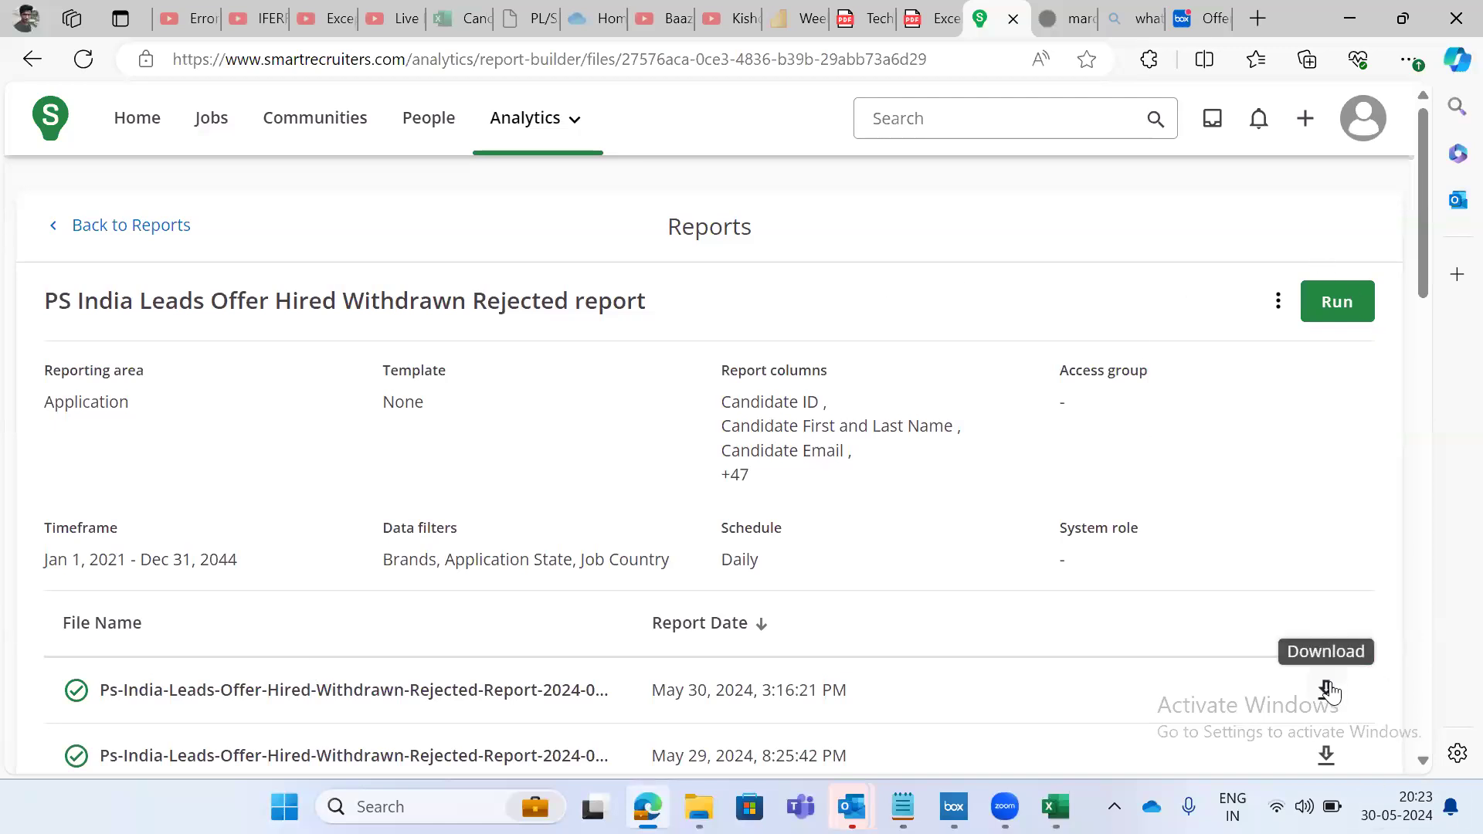
key("alt+Tab")
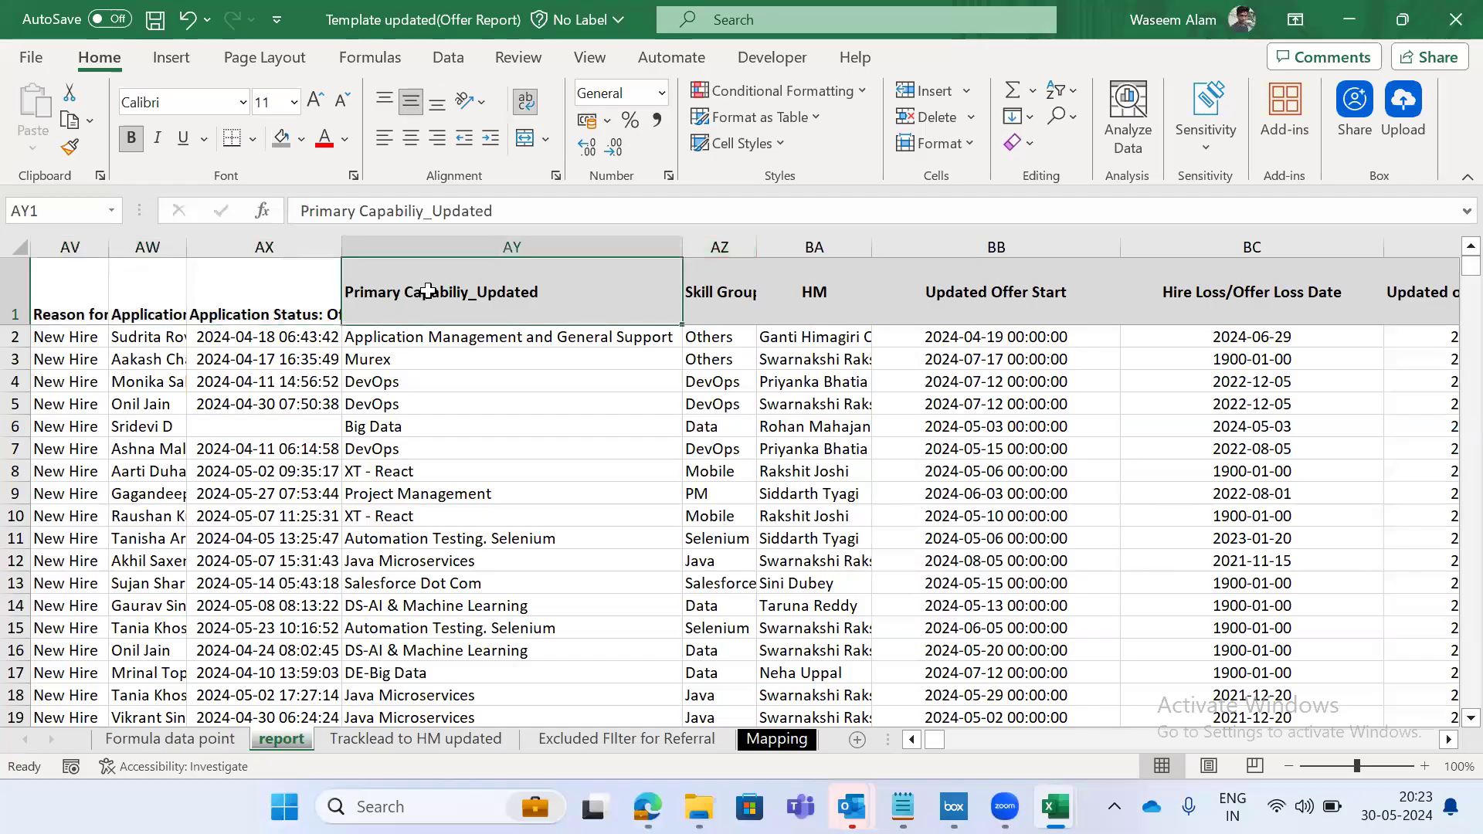
Count the headers from AY1 to the last column, and count the whole header row from A1 for comparison.
key("ctrl+shift+Right")
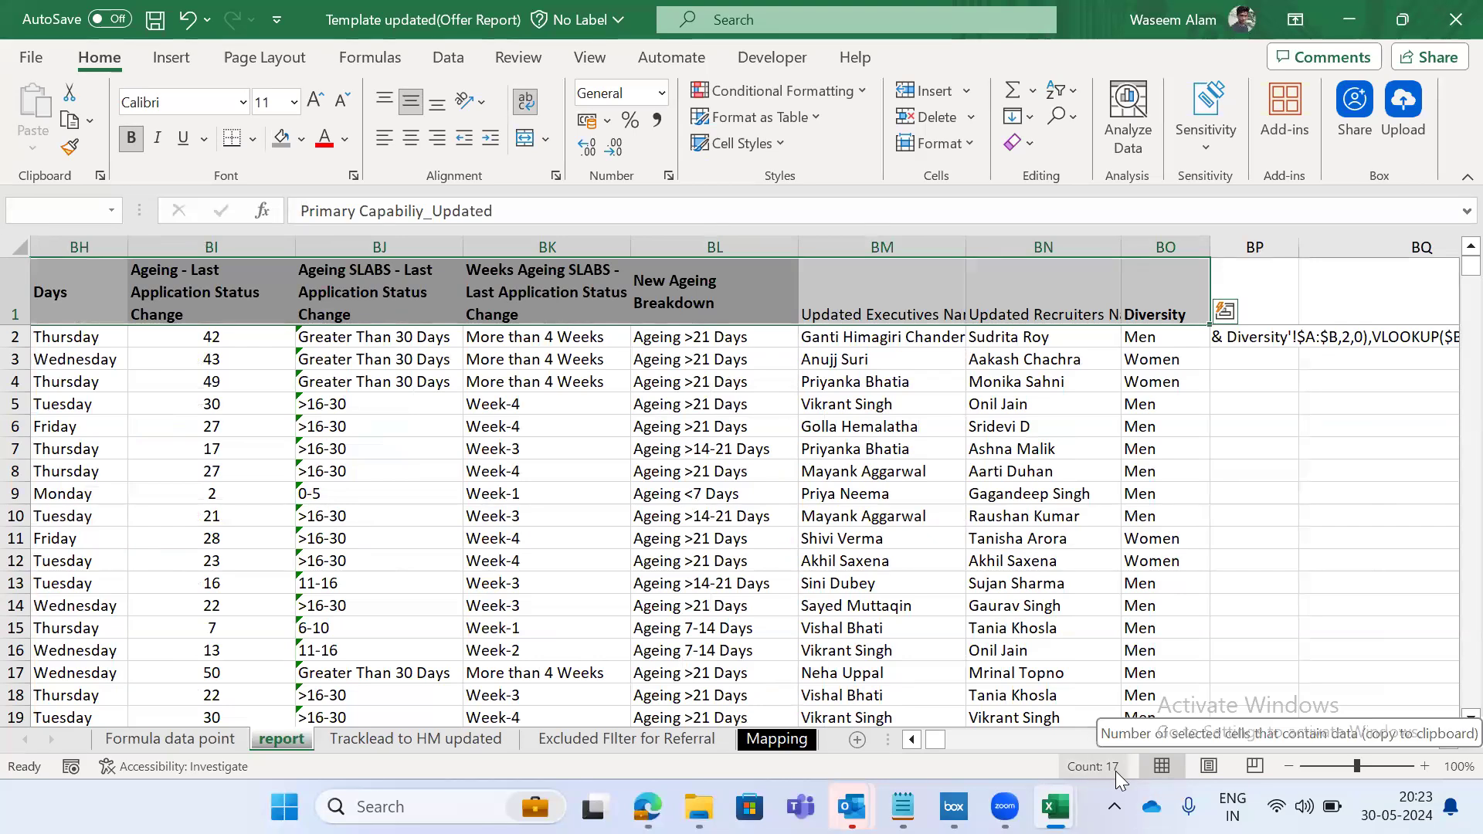
key("ctrl+Home")
key("ctrl+shift+Right")
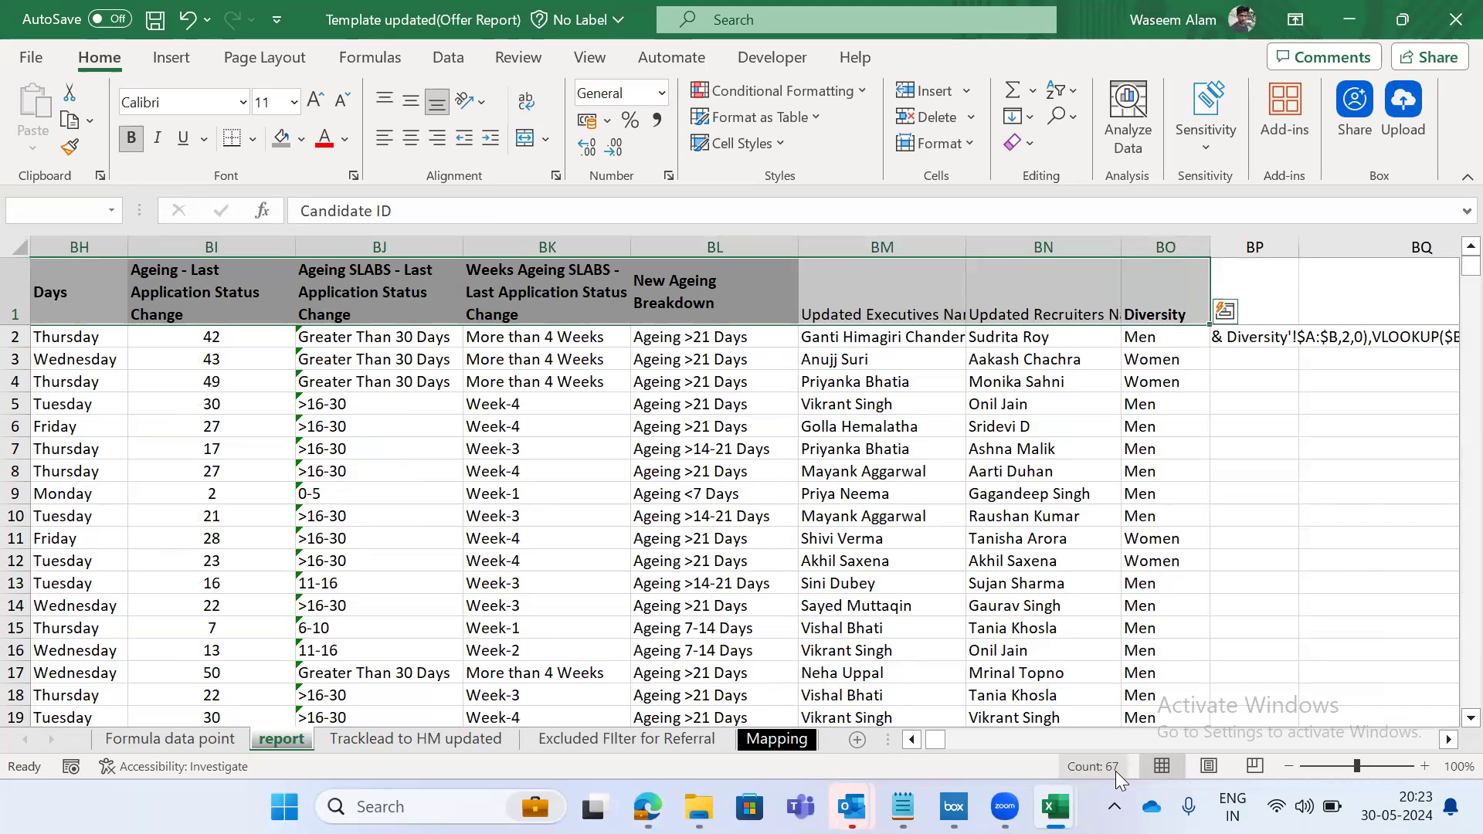
Examine the added column headers in row 1, moving back from New Ageing Breakdown to column AX.
left_click(648, 315)
key("Left")
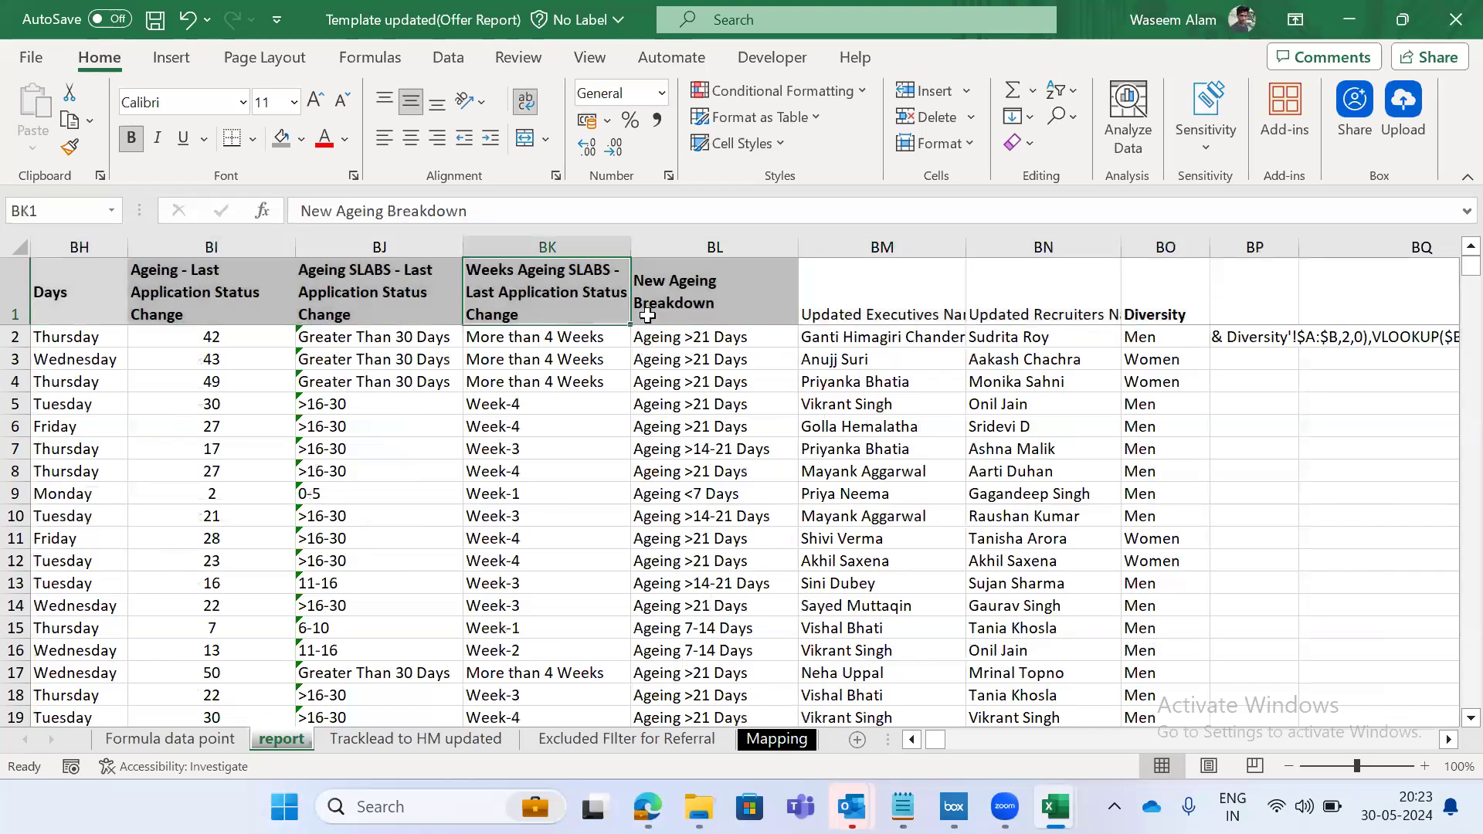
key("Left")
key("Left")
key("Left")
key("Left")
key("Left")
key("Left")
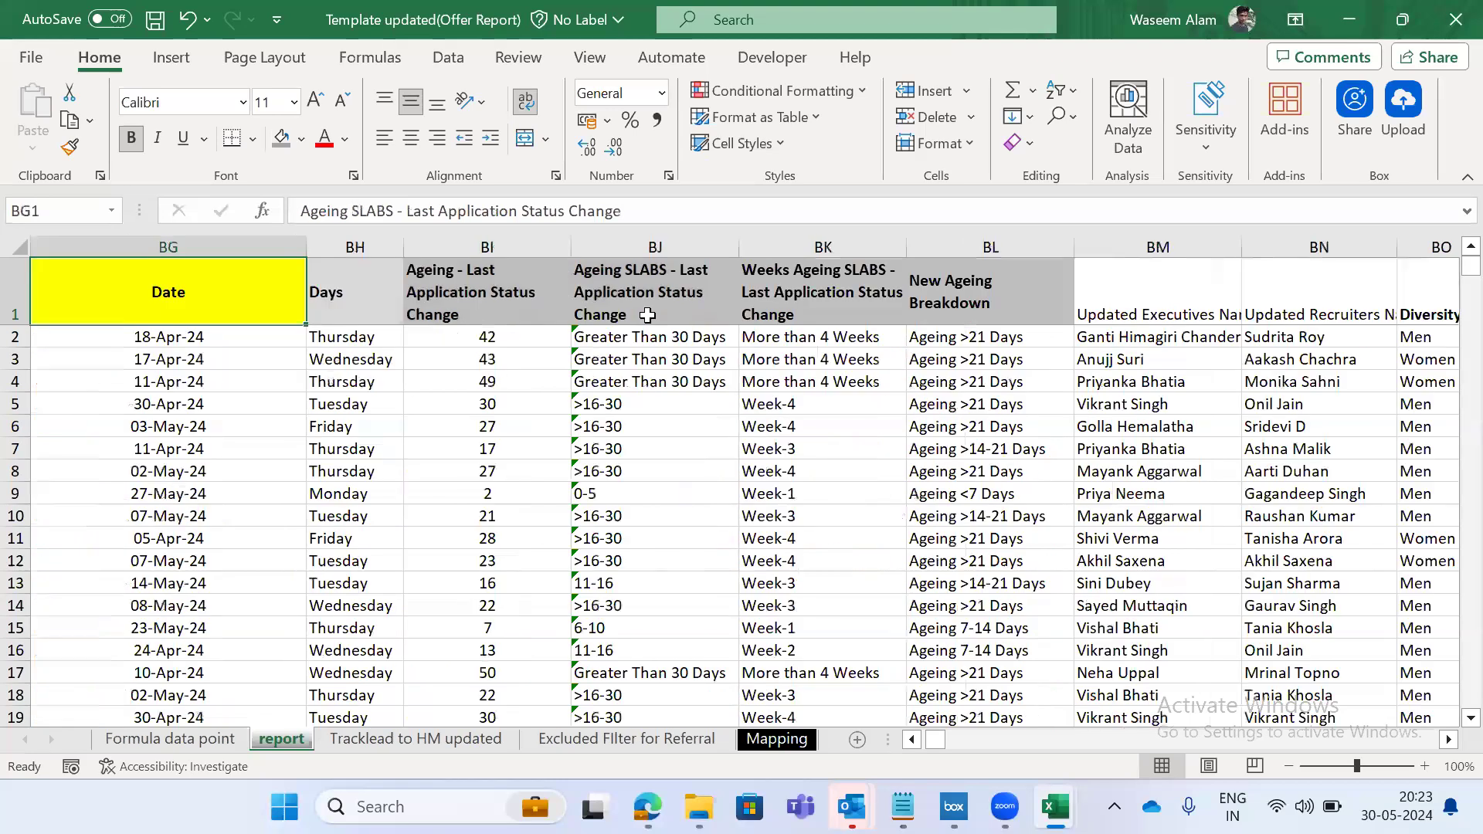
key("Left")
key("Left")
key("Left")
key("Left")
key("Left")
key("Left")
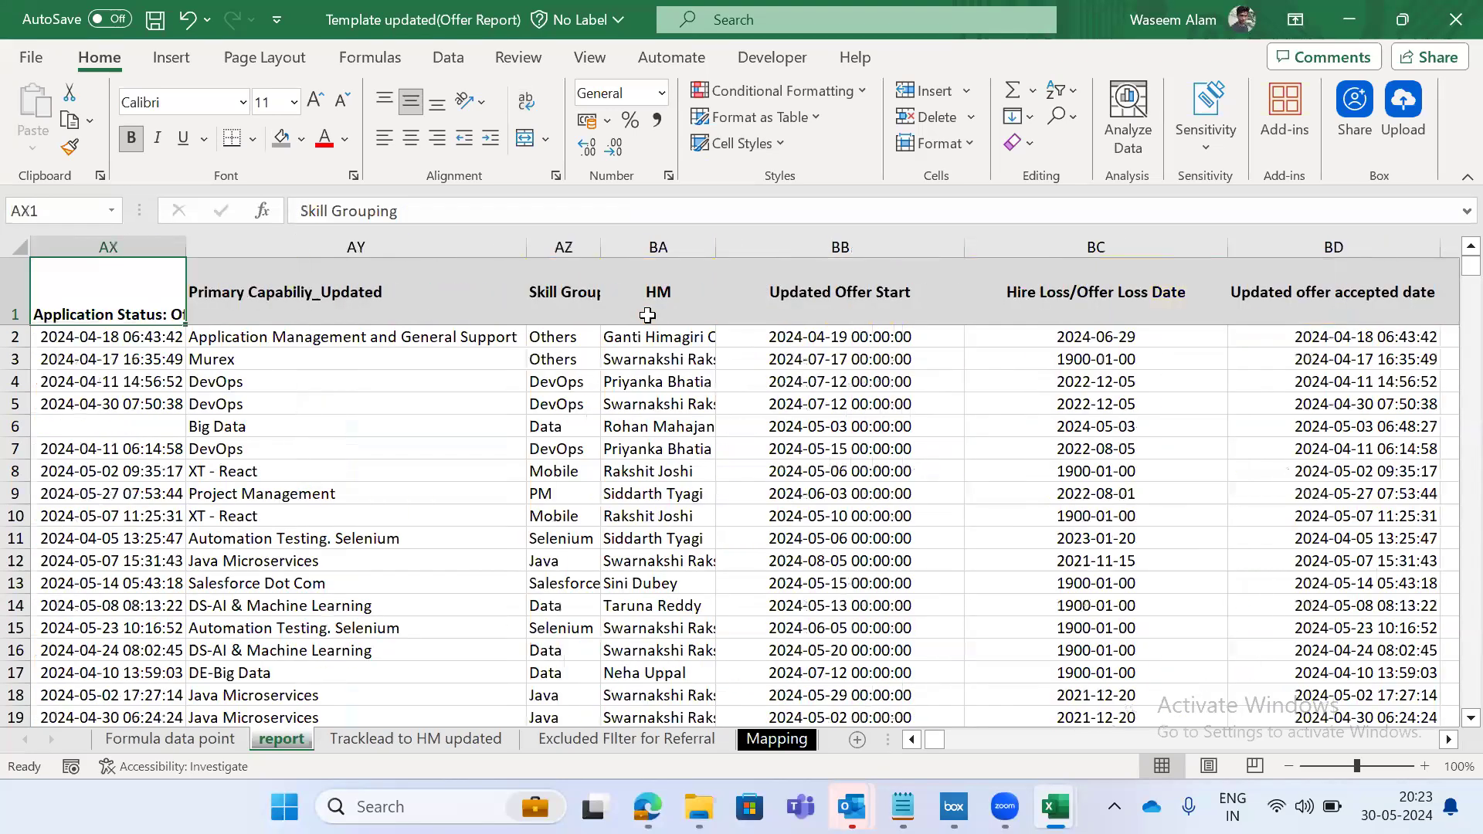
Examine row 2 of the Primary Capability, Skill Group and HM columns, opening the formula in BA2 without changing it.
key("Down")
key("Right")
key("Right")
key("Left")
key("Right")
key("Right")
key("Left")
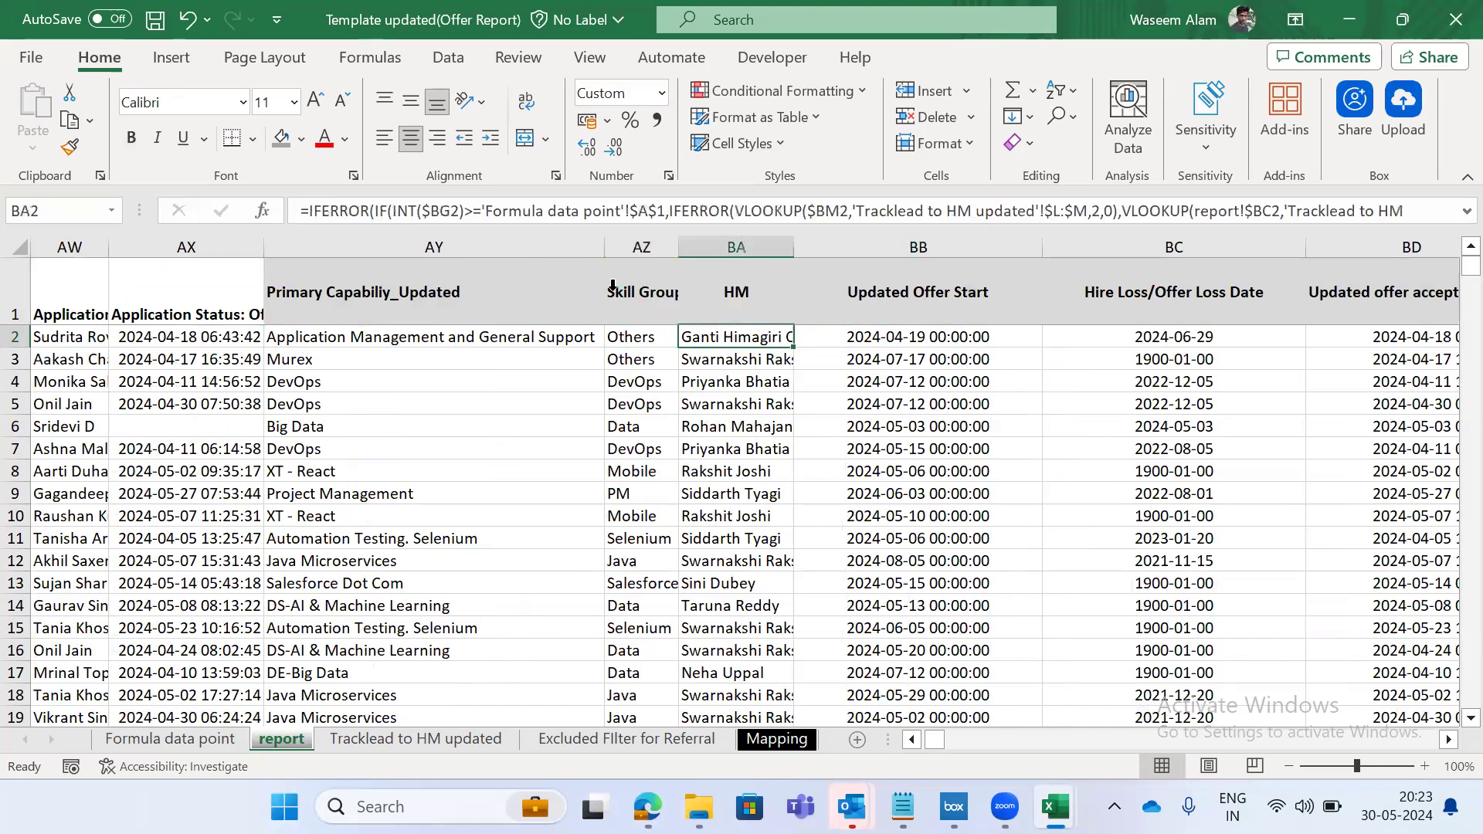
key("F2")
key("Escape")
Inspect the Hire Loss/Offer Loss Date formula in BC2 and the Updated Offer Start formula in BB2 without editing them.
key("Right")
key("Left")
key("Left")
key("Right")
key("Right")
key("Right")
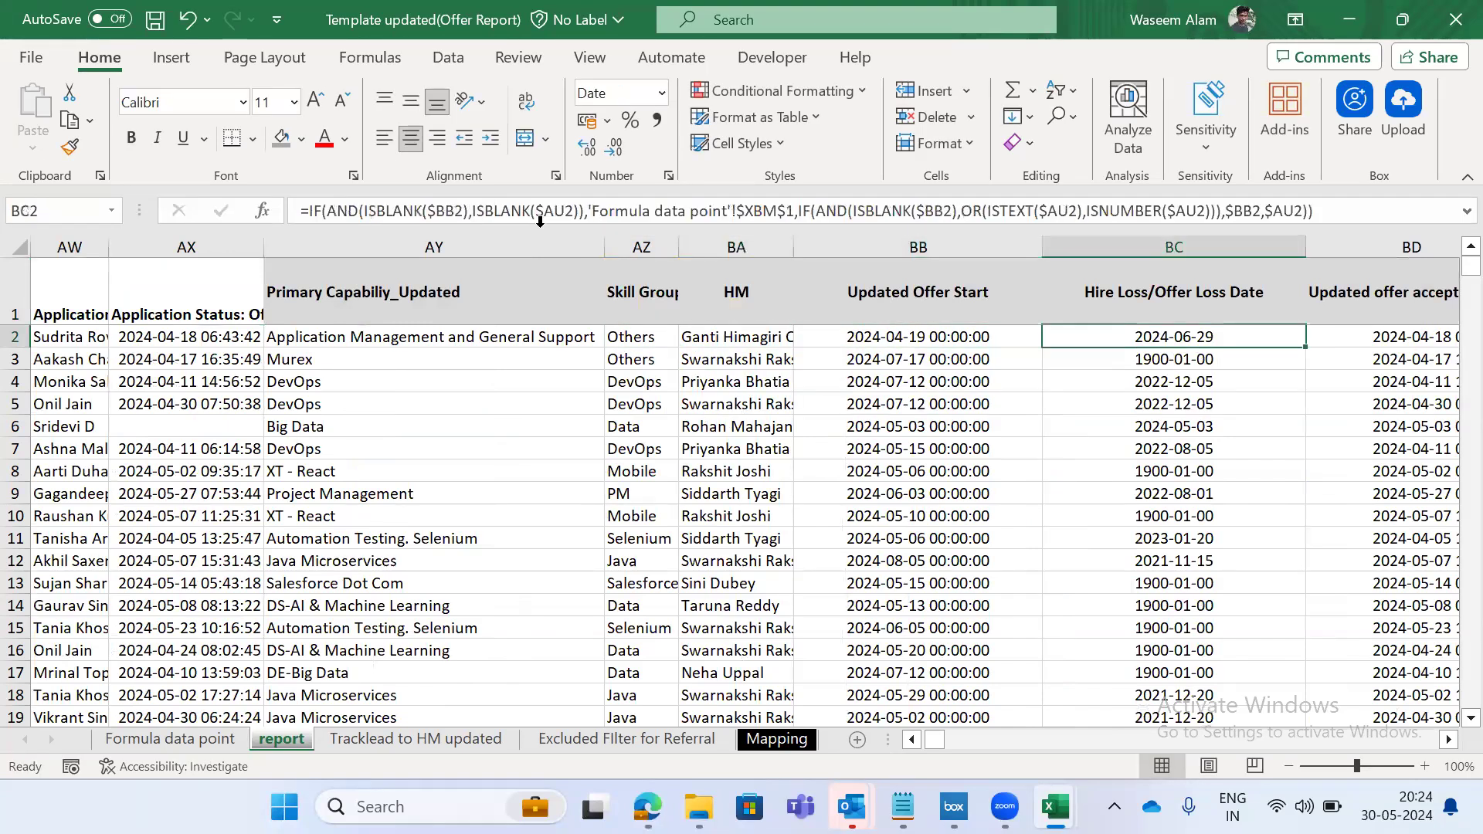
key("F2")
key("Escape")
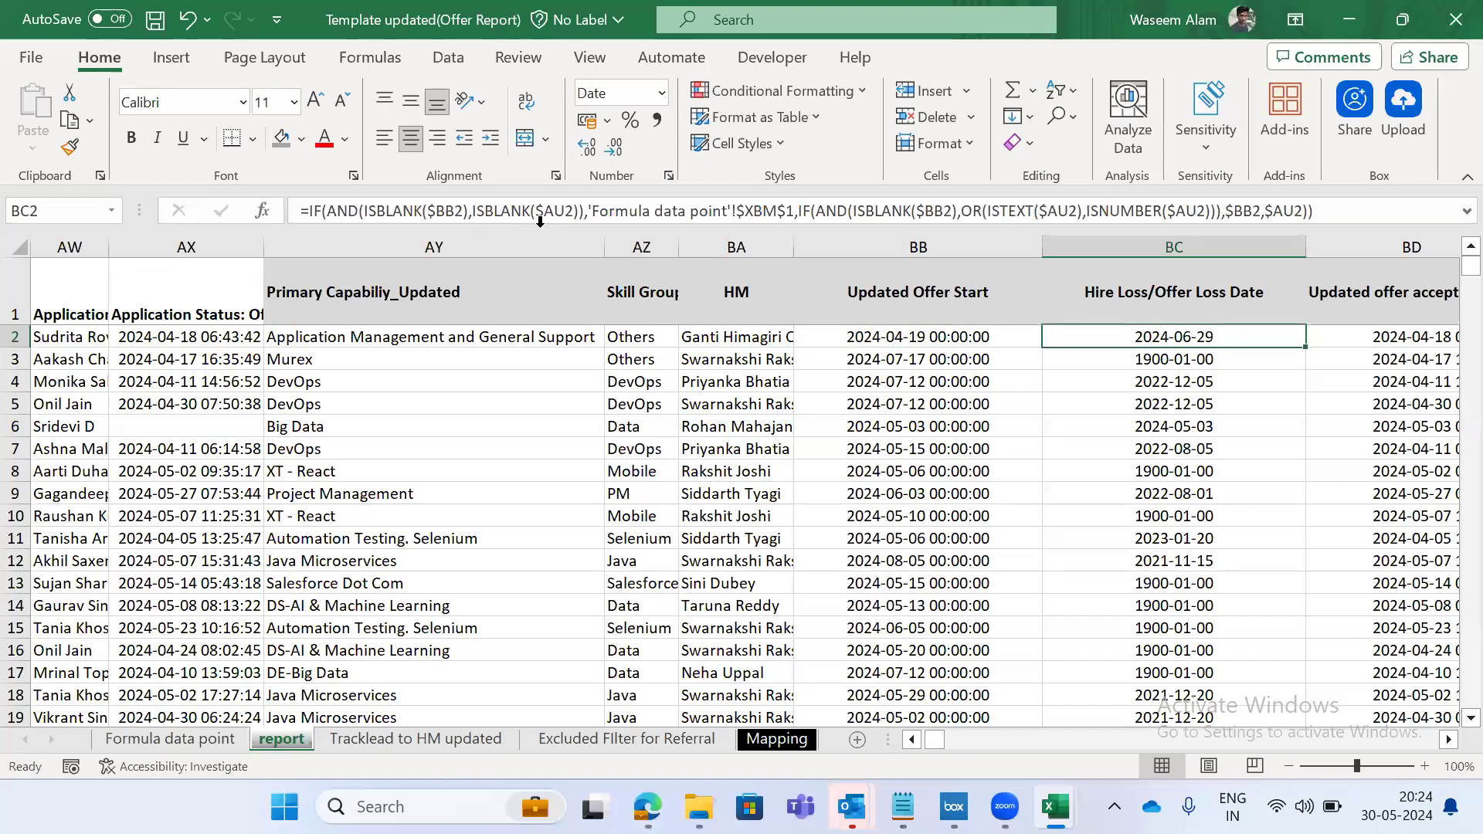
key("Left")
key("F2")
key("Escape")
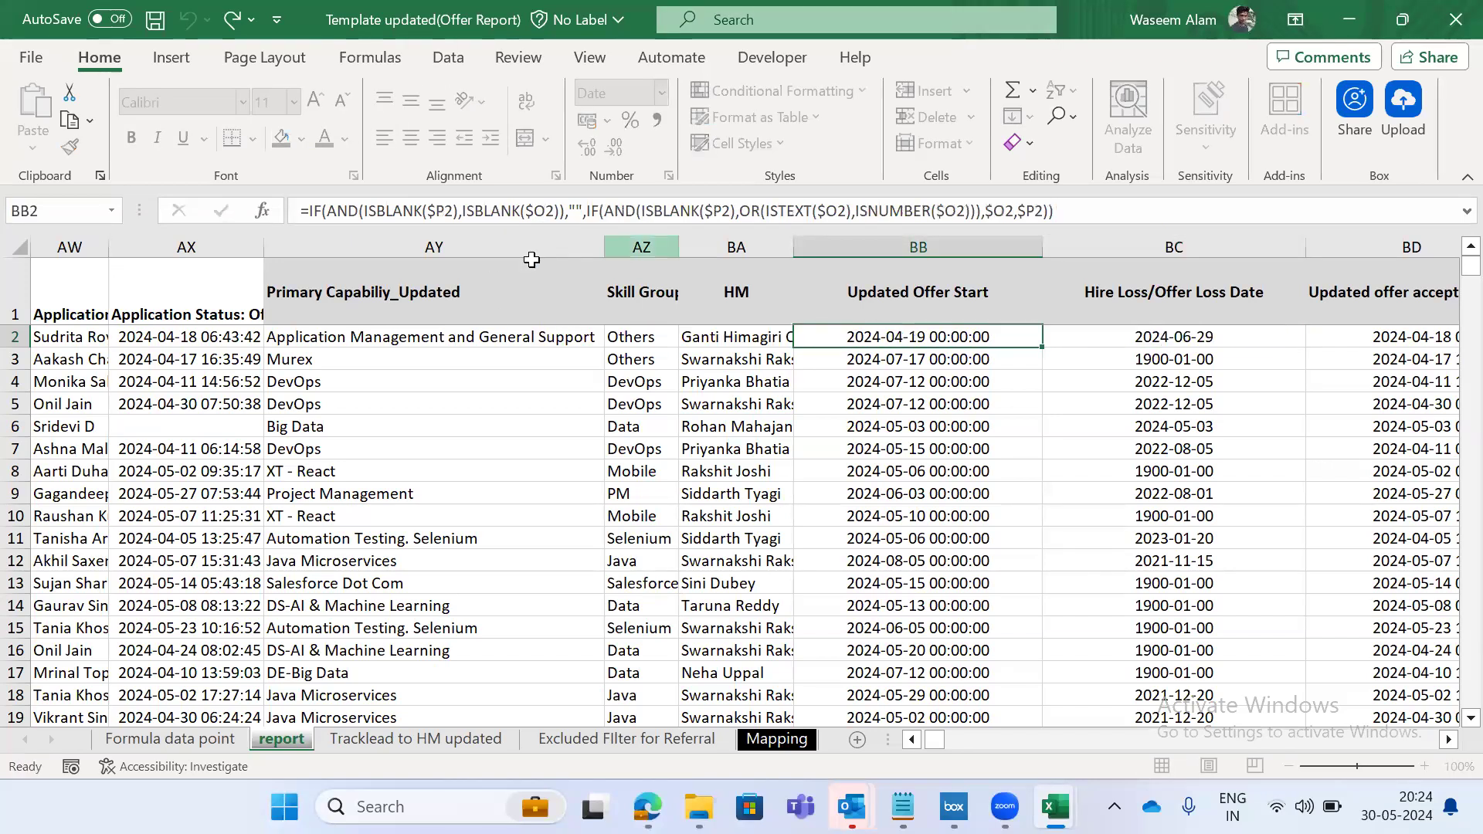
Review the cell references in the Hire Loss/Offer Loss Date formula in BC2 once more, leaving it unchanged.
key("Right")
key("F2")
key("Escape")
key("Left")
key("Right")
key("F2")
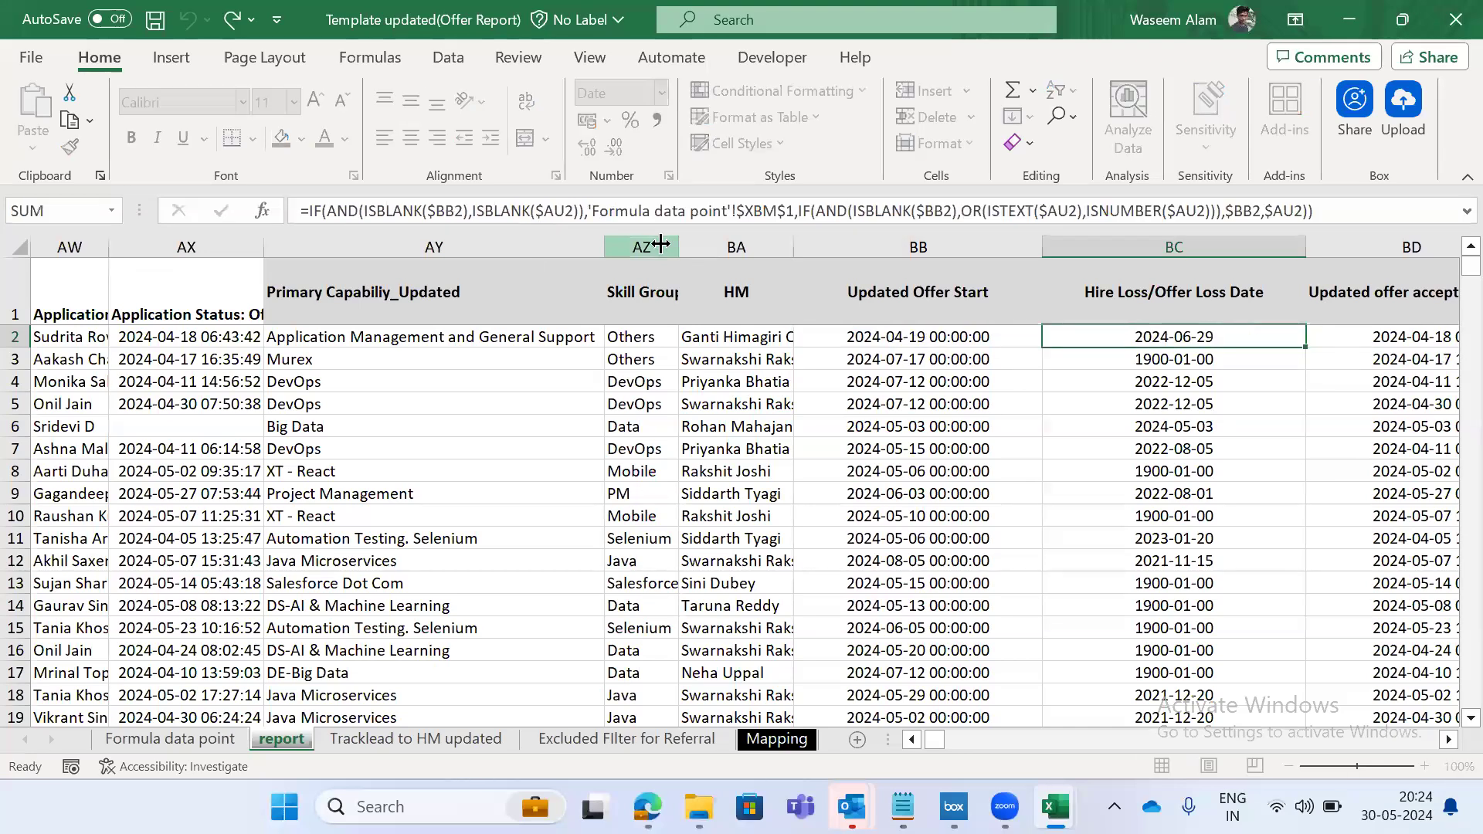
key("Escape")
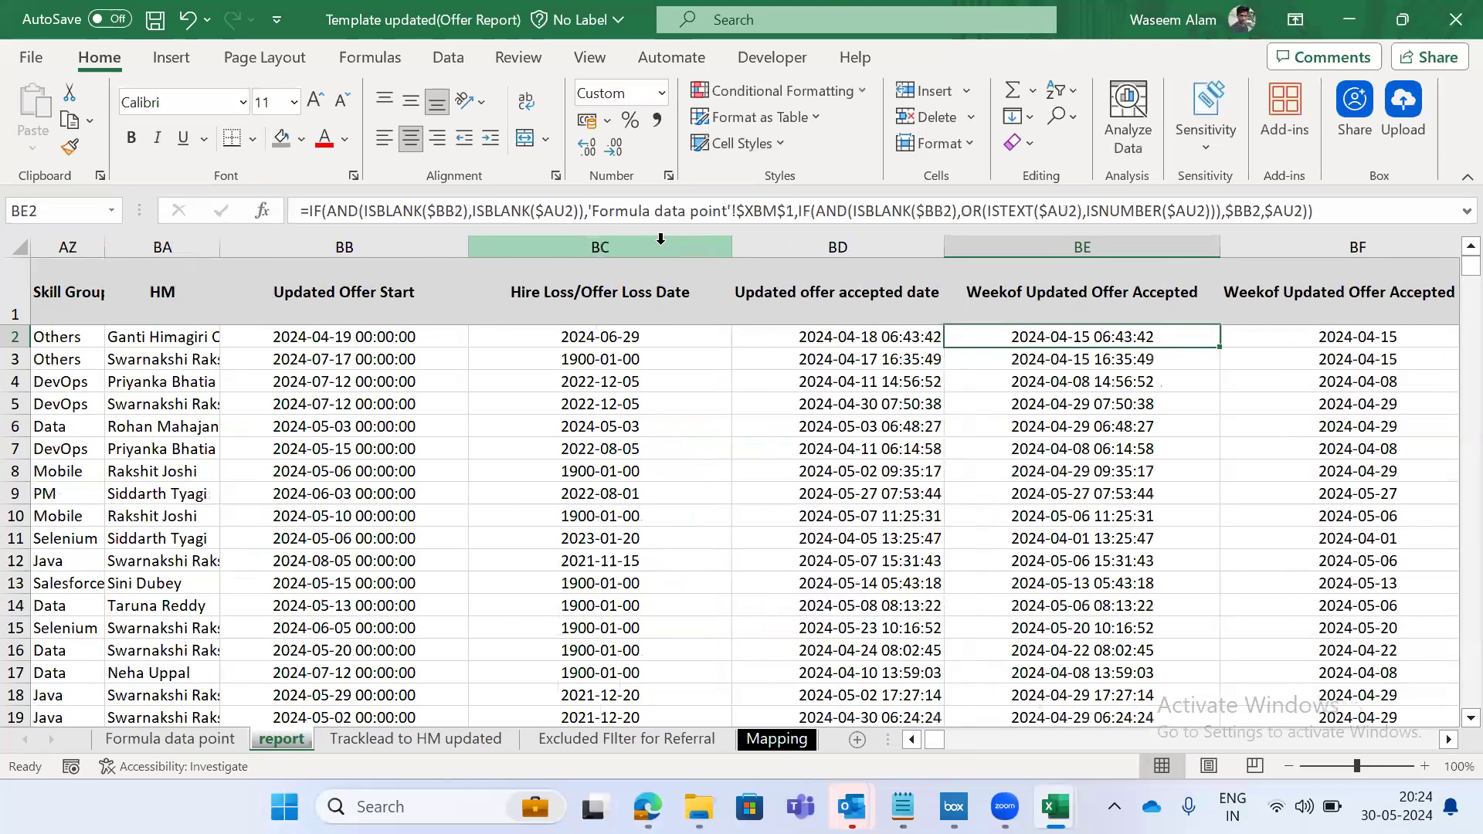
Inspect the Days formula in BH2 and the Ageing - Last Application Status Change formula in BI2 without editing them.
key("Right")
key("Right")
key("Right")
key("F2")
key("Escape")
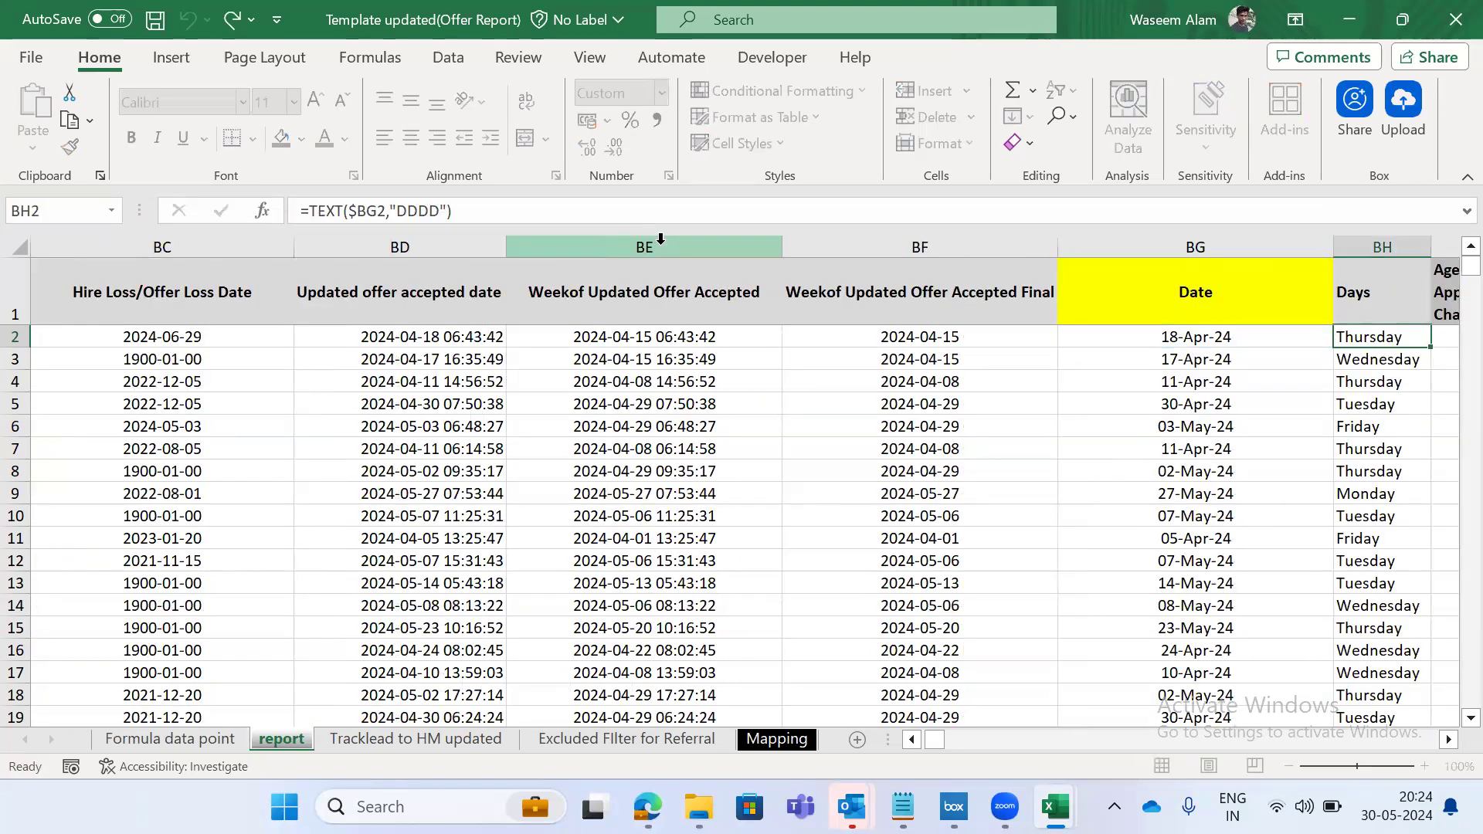
key("Right")
key("F2")
key("Escape")
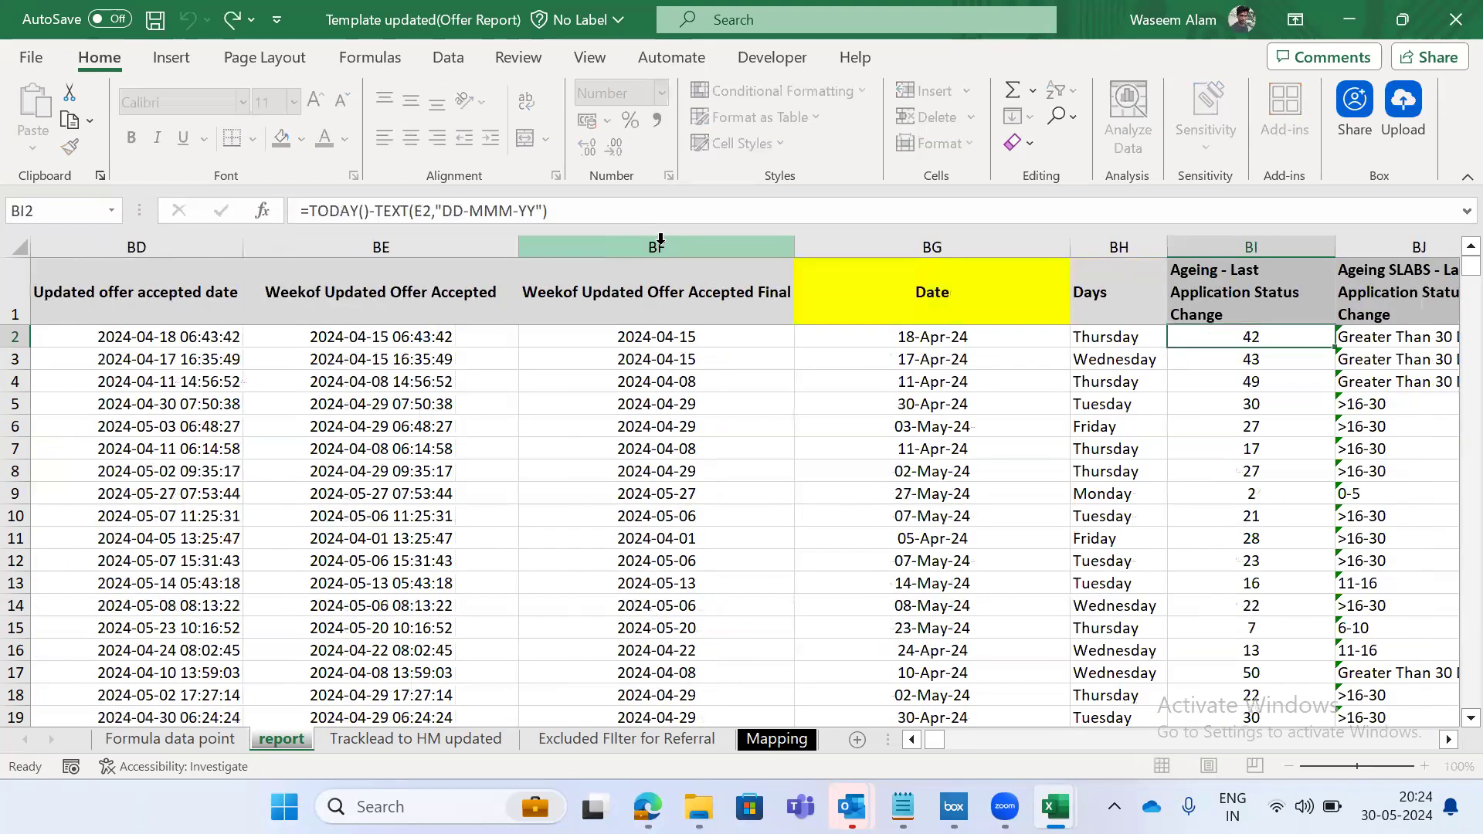
key("Right")
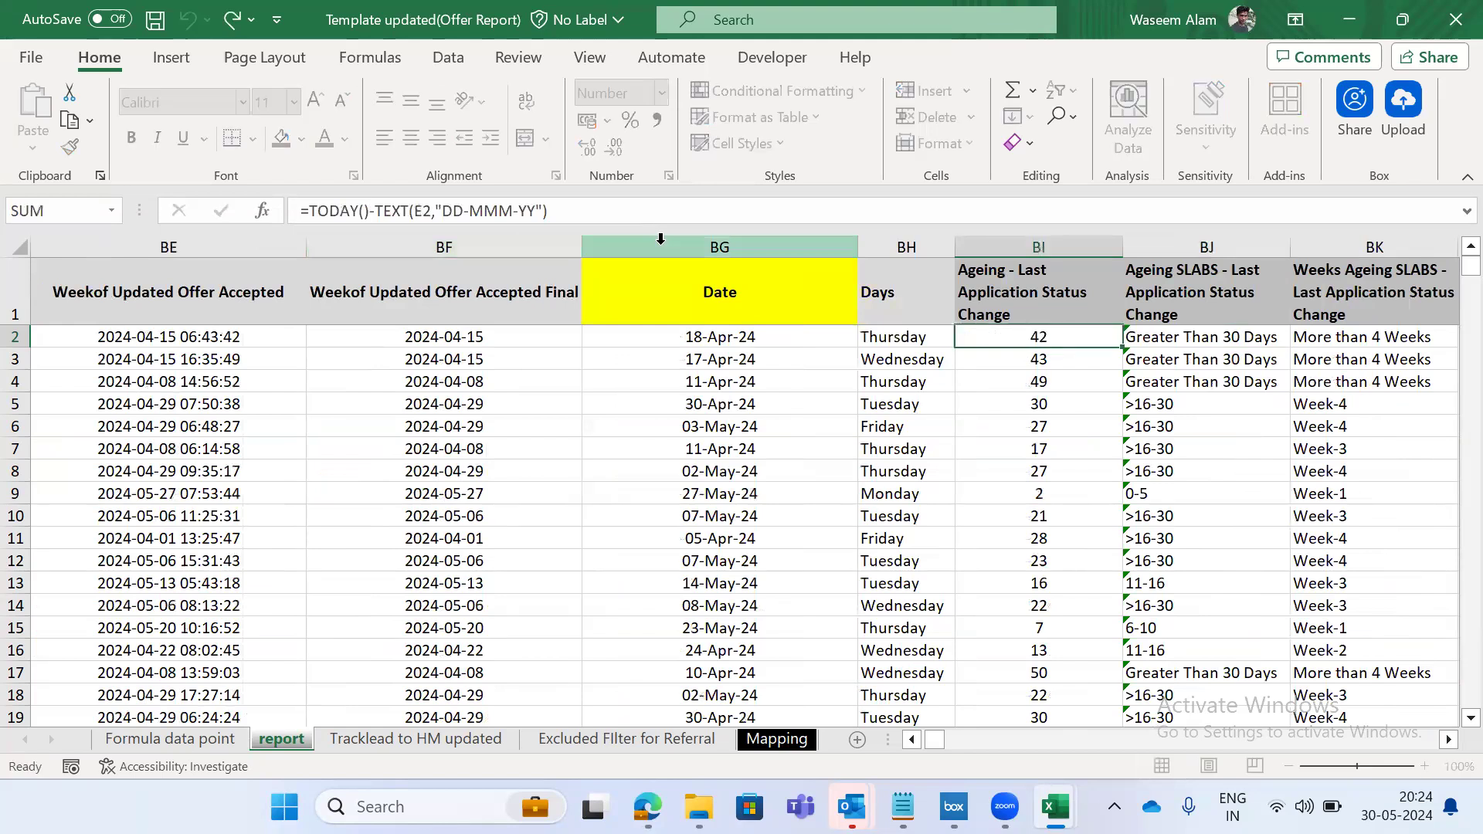
Inspect the Ageing SLABS - Last Application Status Change formula in BJ2 and recheck the neighbouring row 2 formulas without editing them.
key("F2")
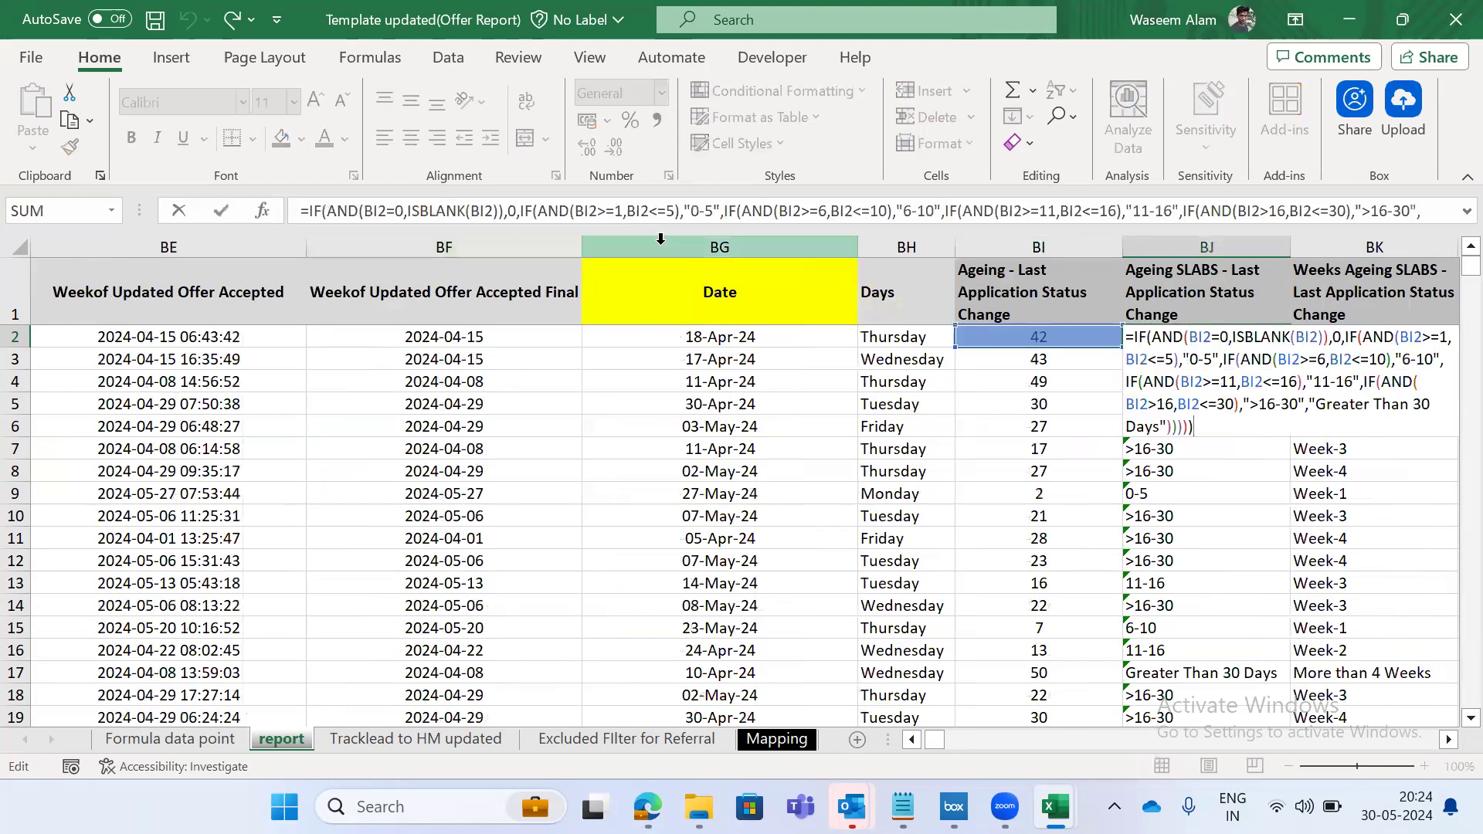
key("Escape")
key("Left")
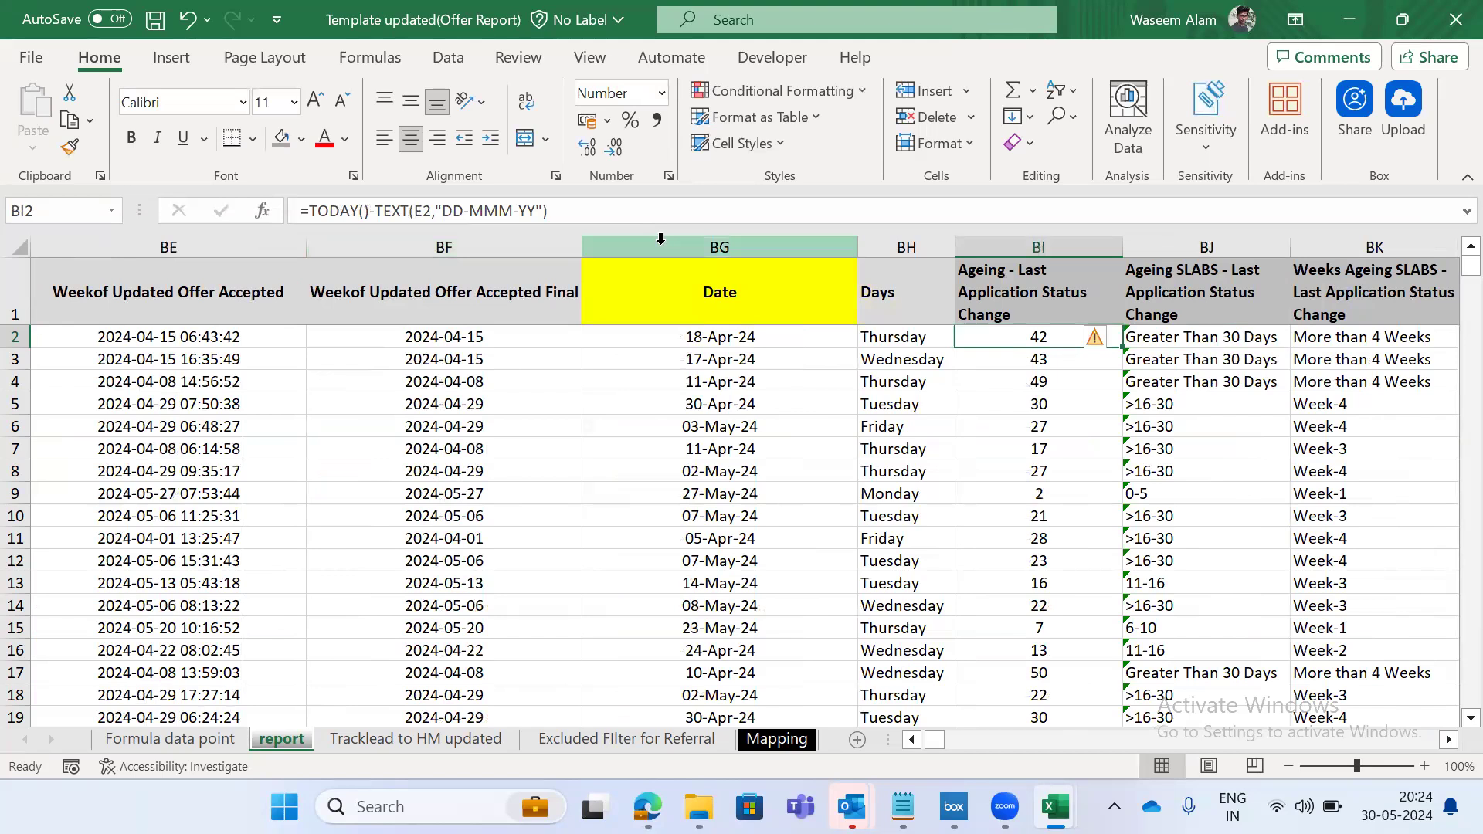
key("Right")
key("Left")
key("Left")
key("Left")
key("Left")
key("Right")
key("Right")
key("Right")
key("Right")
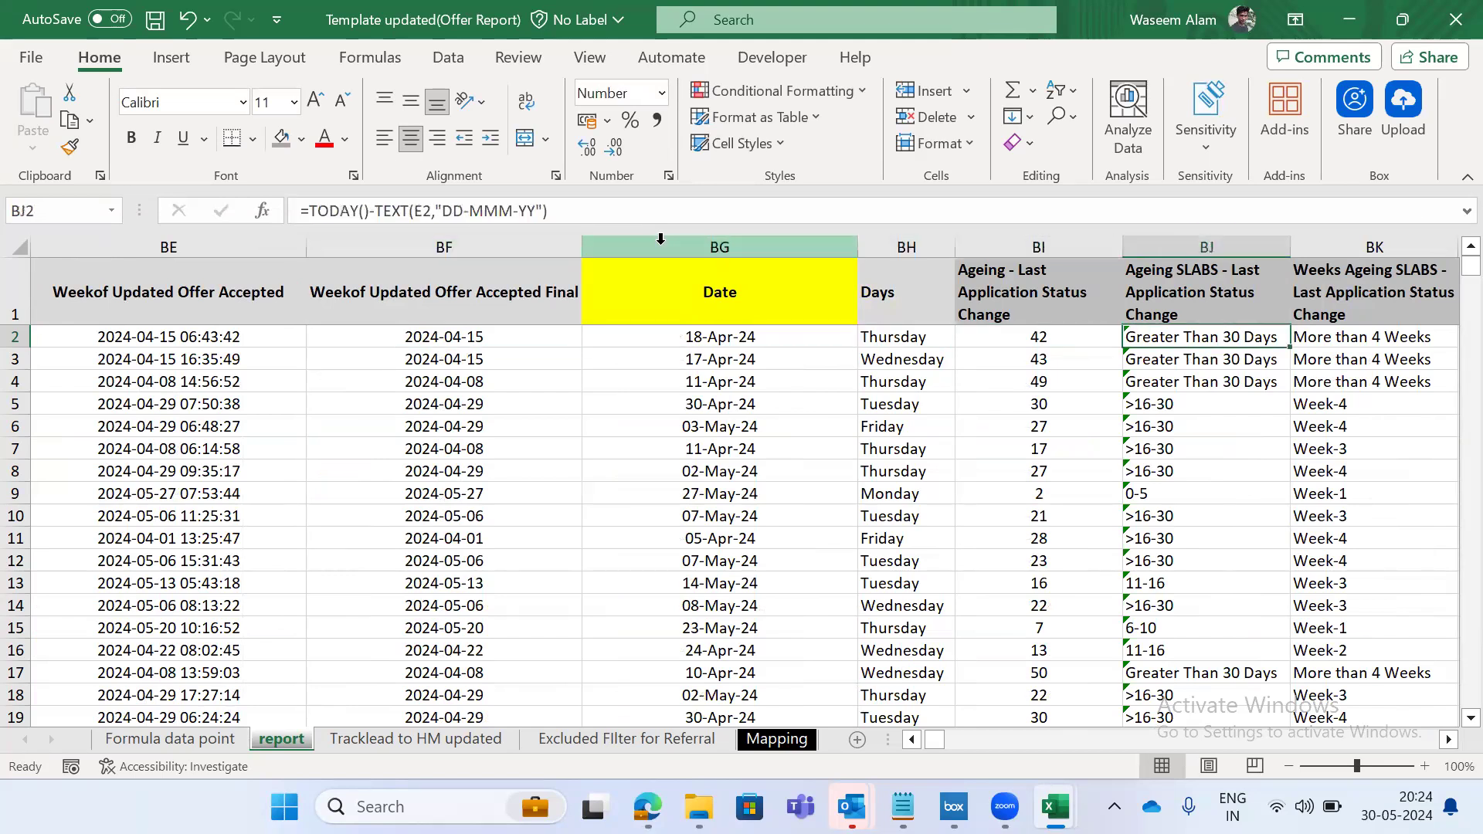
Look through the row 2 formulas from the Weeks Ageing SLABS column across to the Diversity column.
key("Right")
key("Right")
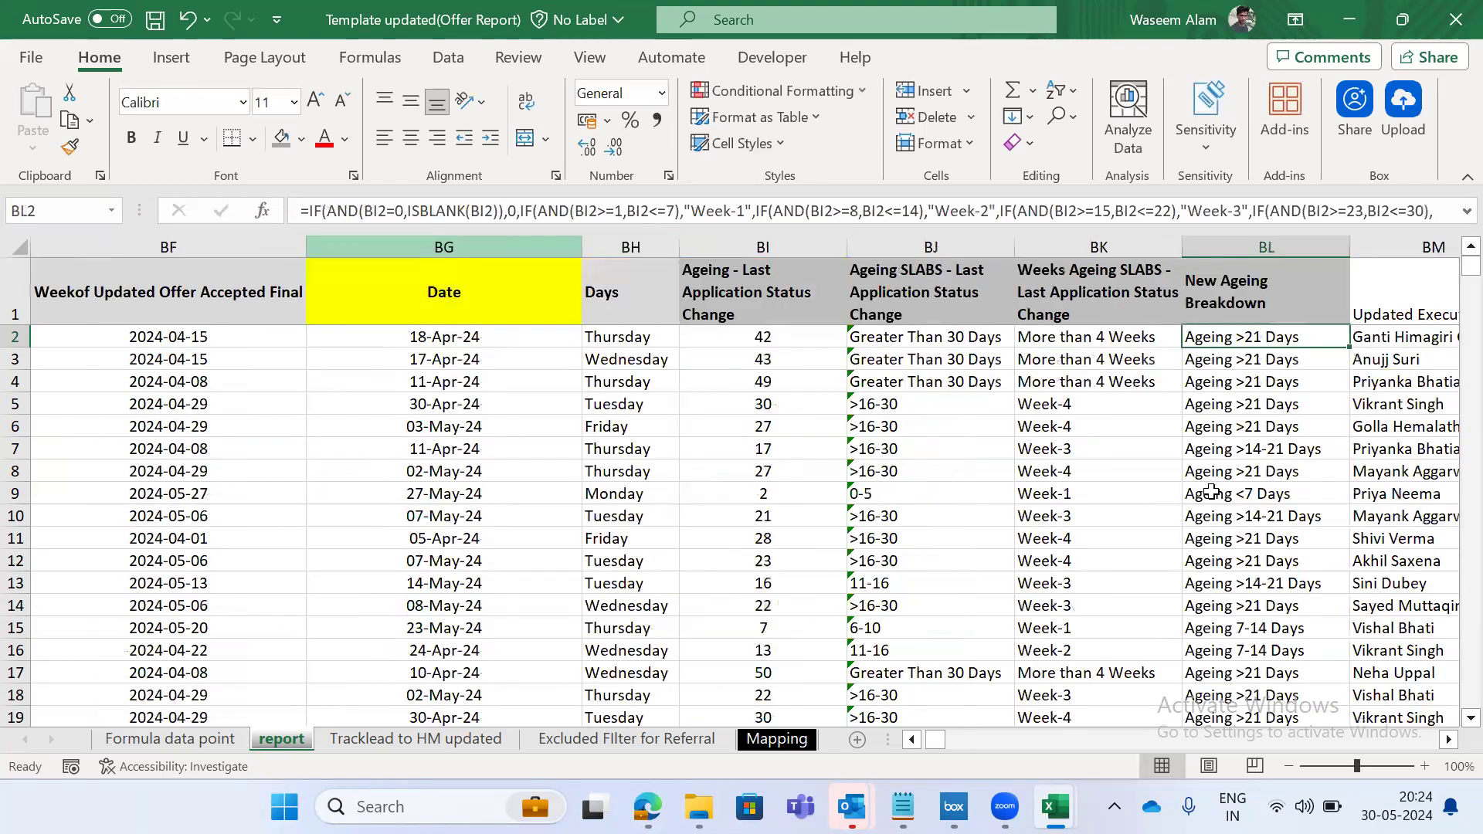
key("Right")
key("Right")
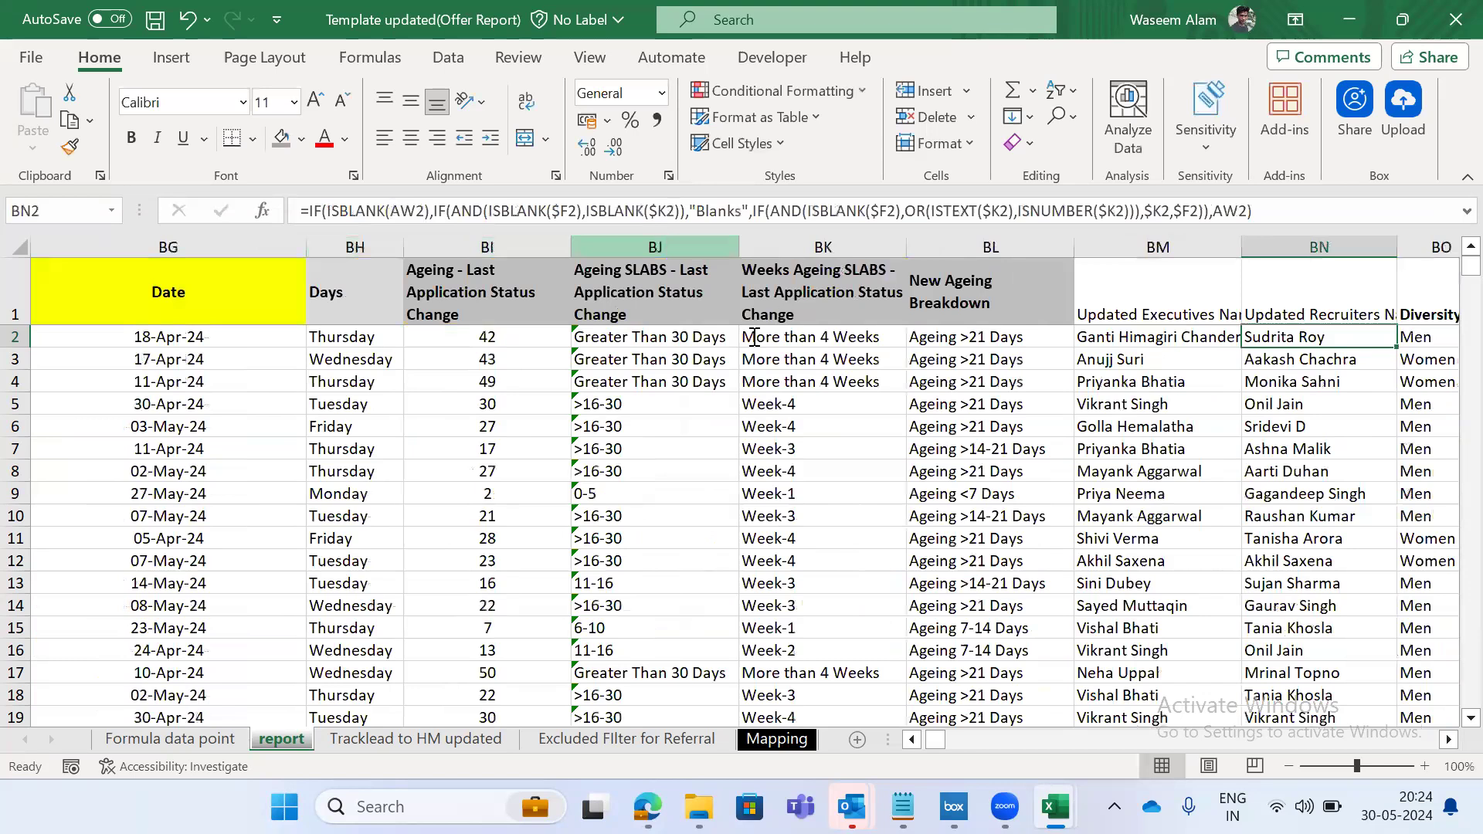
key("Right")
key("Left")
key("Left")
Examine the nested IF formula of New Ageing Breakdown in BL2, leaving it unchanged.
left_click(715, 337)
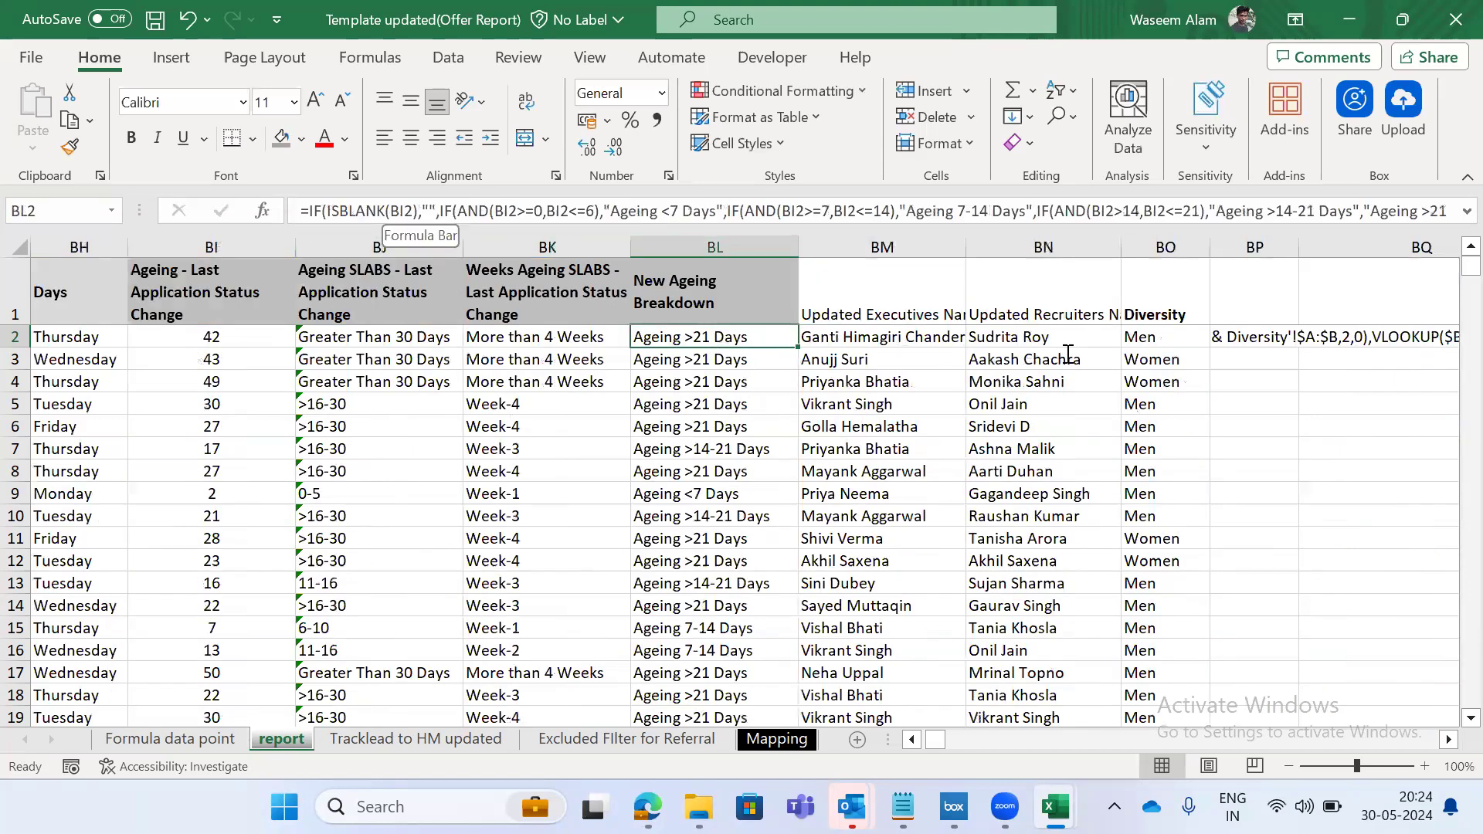
key("F2")
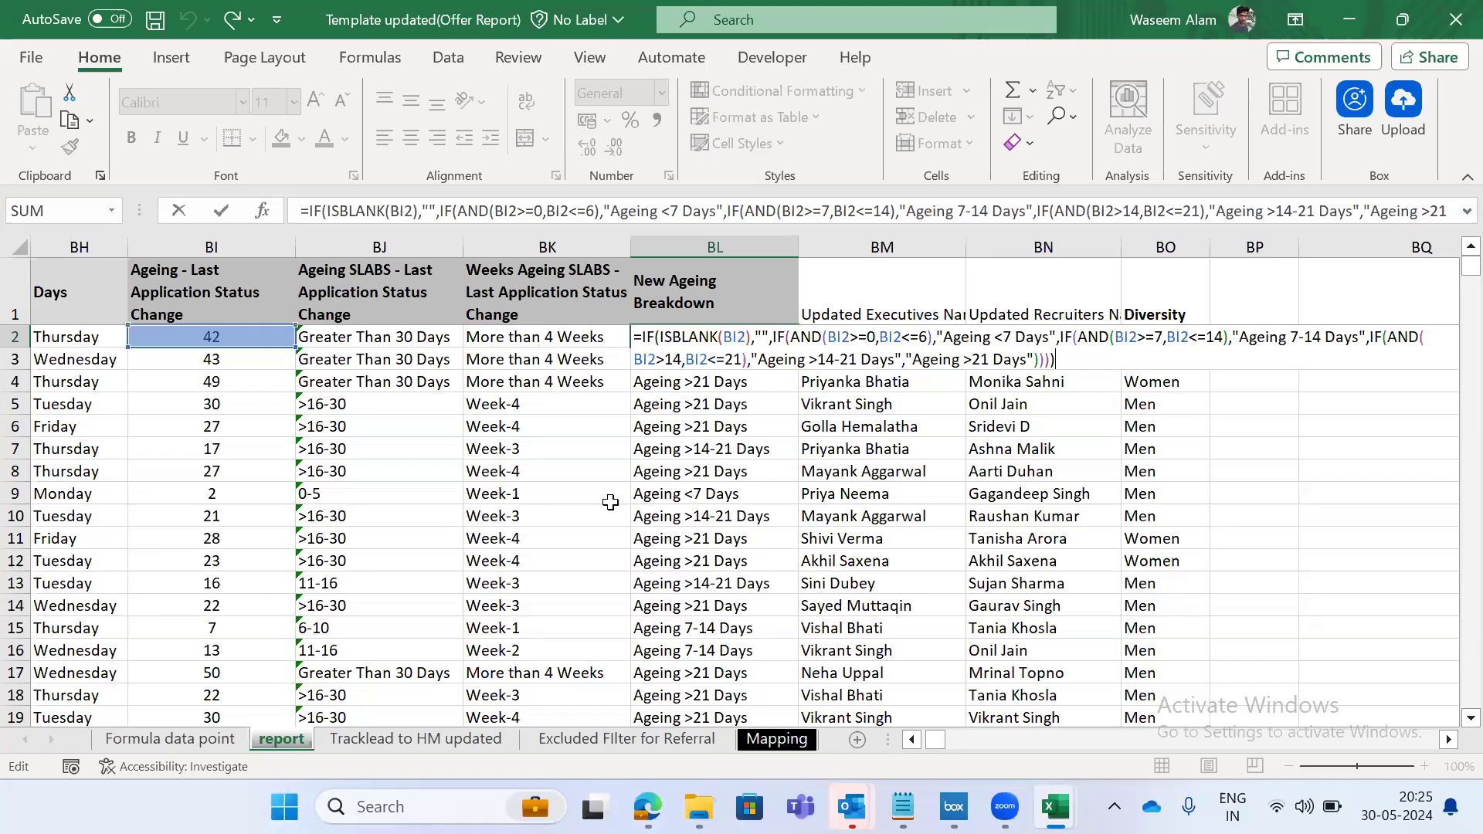
left_click(822, 278)
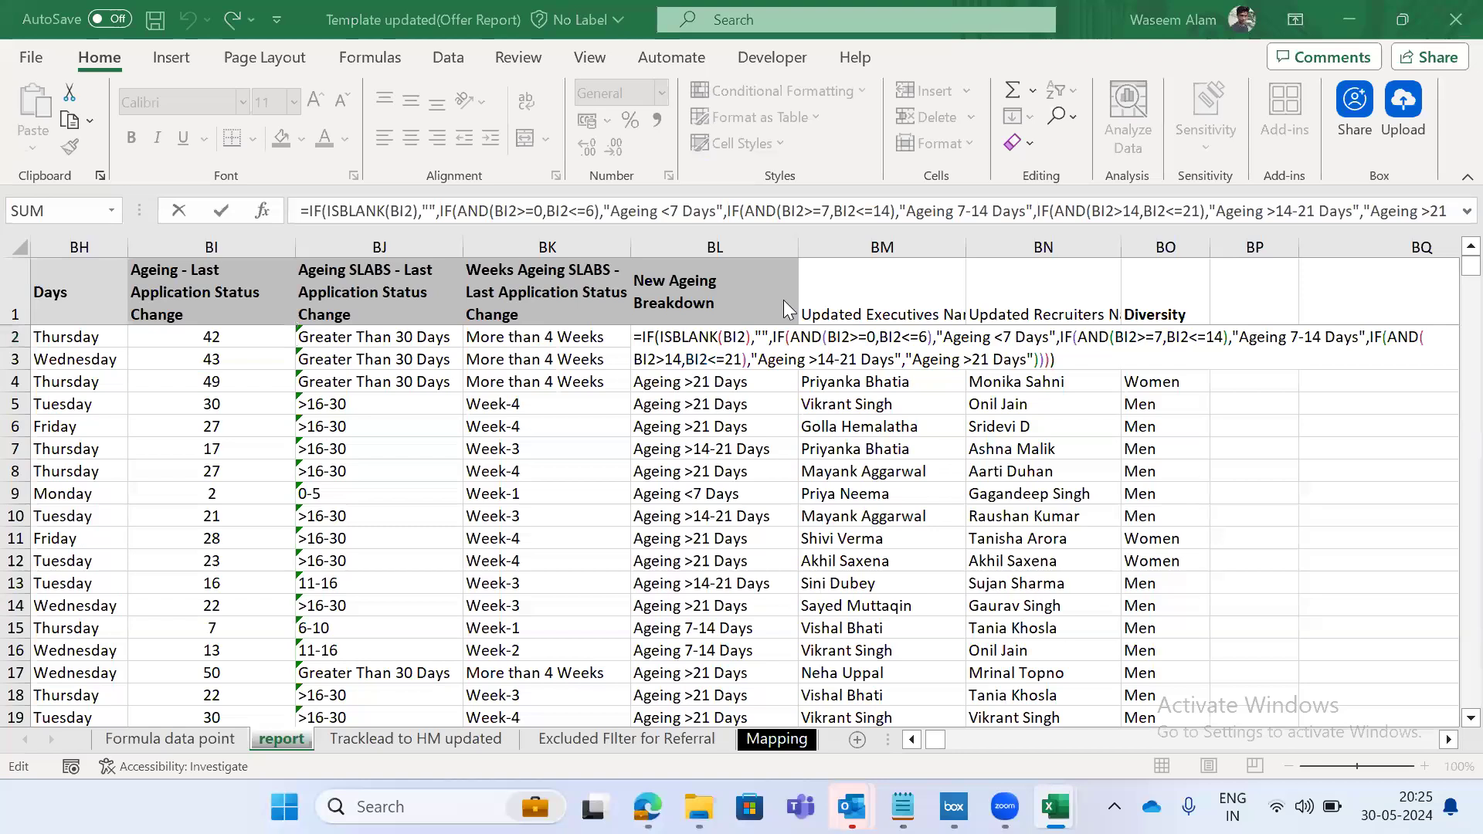
left_click(741, 384)
key("ctrl+Return")
Check the row 2 formulas in the updated executive, recruiter and Diversity columns, and go back through the ageing columns to Days.
key("Right")
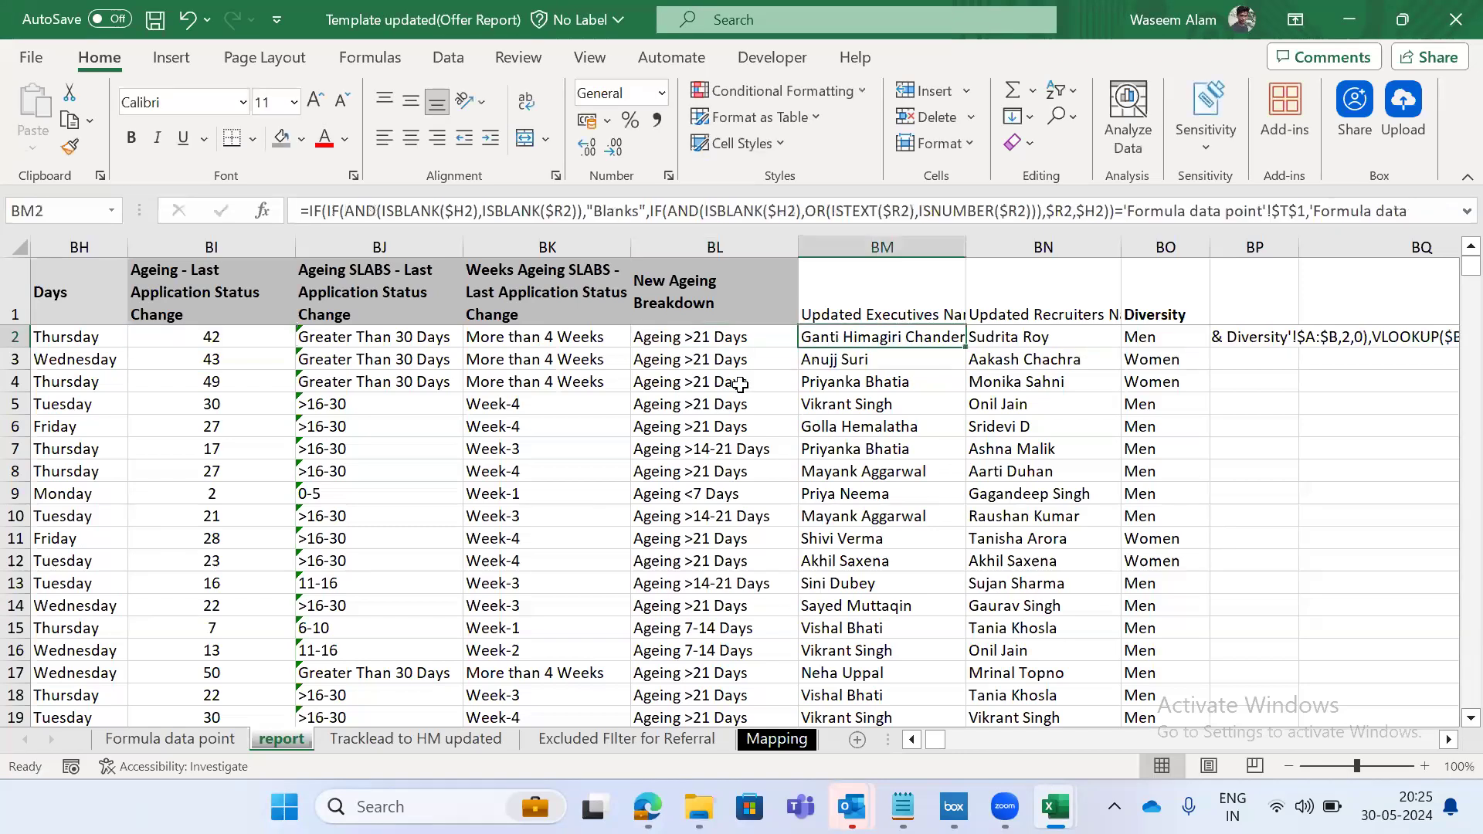
key("Right")
key("Right")
key("Left")
key("Left")
key("Left")
key("Left")
key("Left")
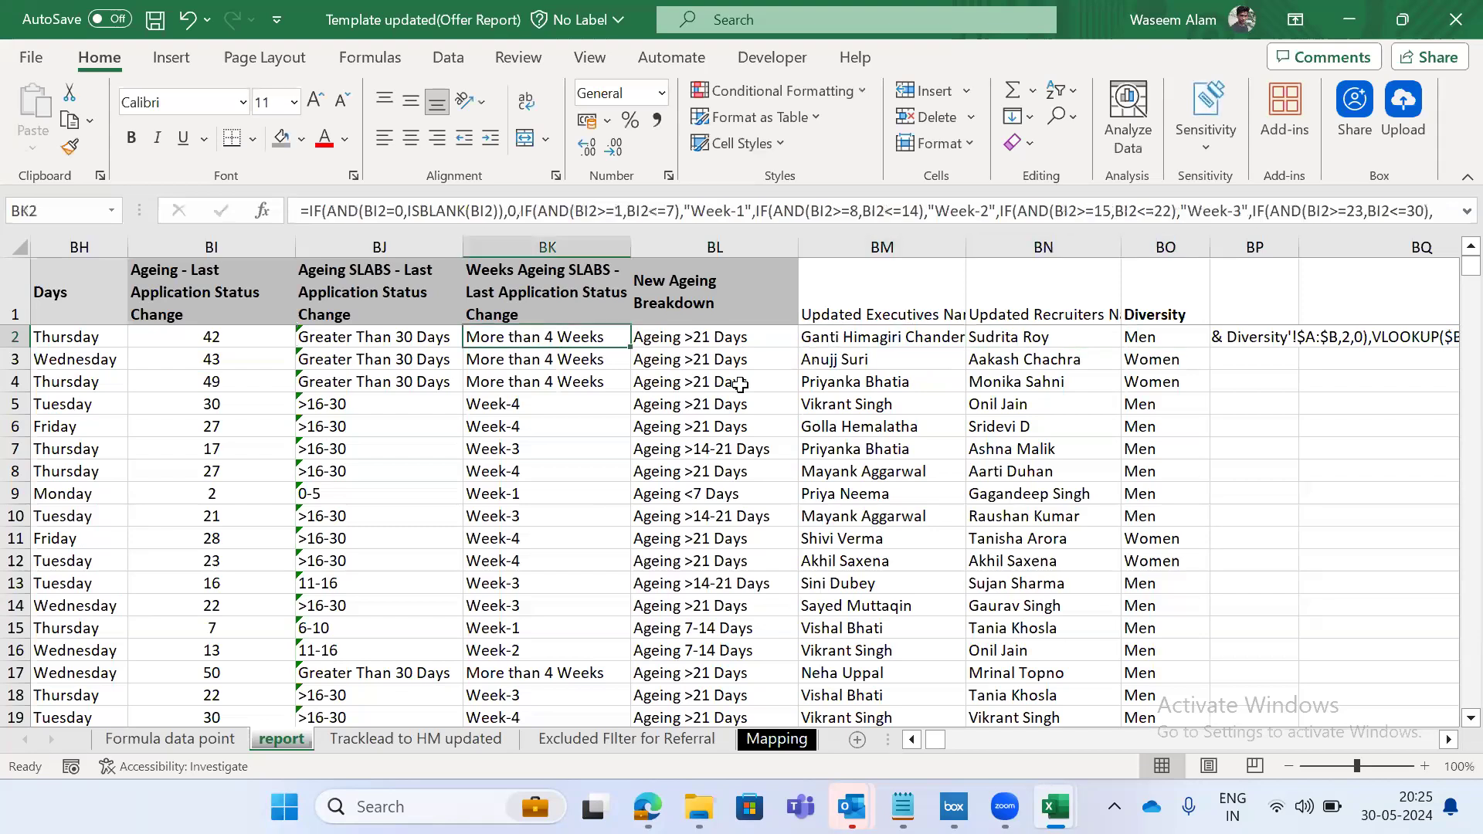
key("Left")
key("Left")
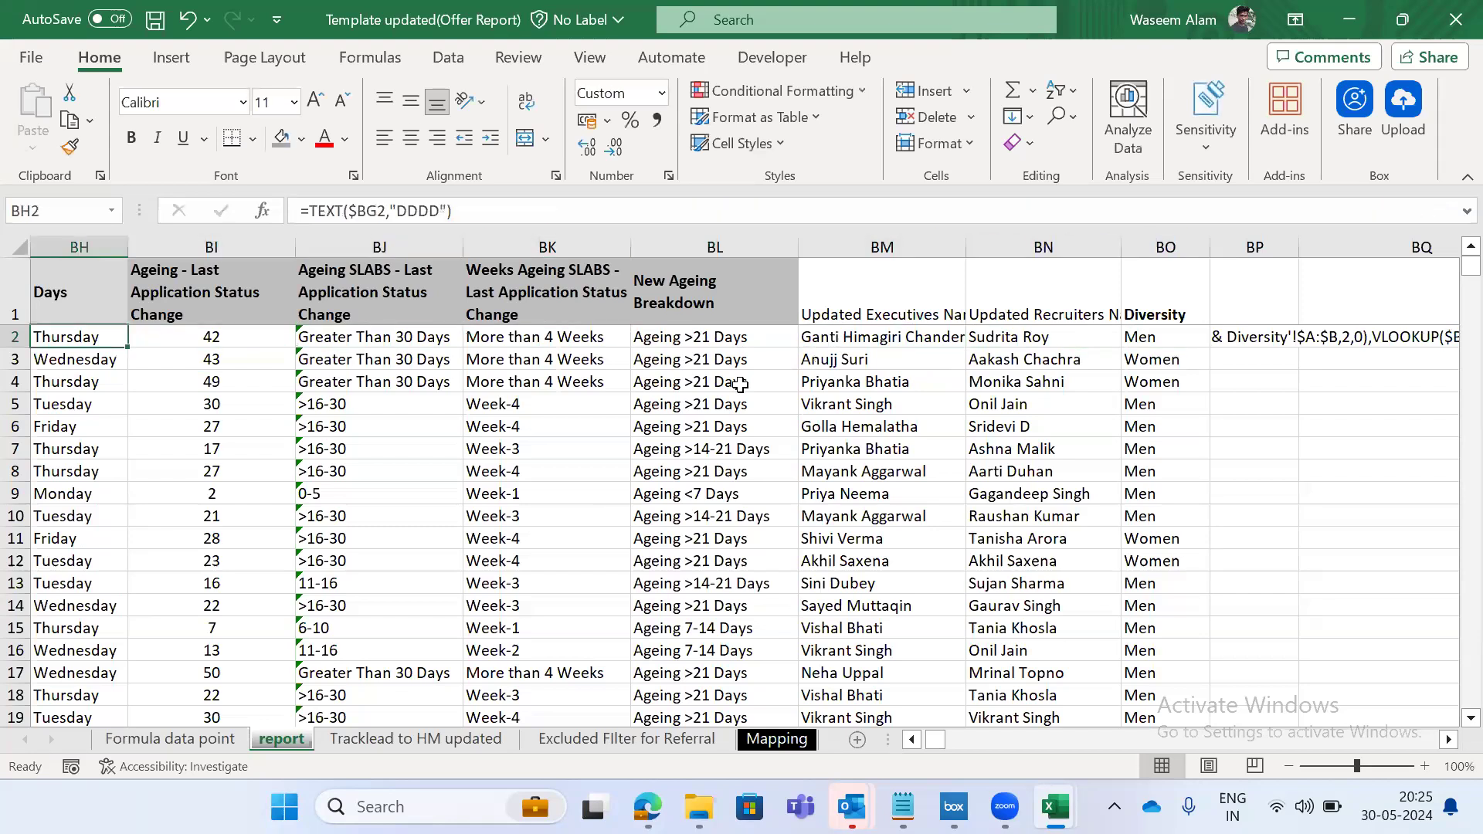
Compare the row 2 formulas of the ageing columns once more, continuing across to Diversity in BO2.
key("Right")
key("Right")
key("Right")
key("Right")
key("Left")
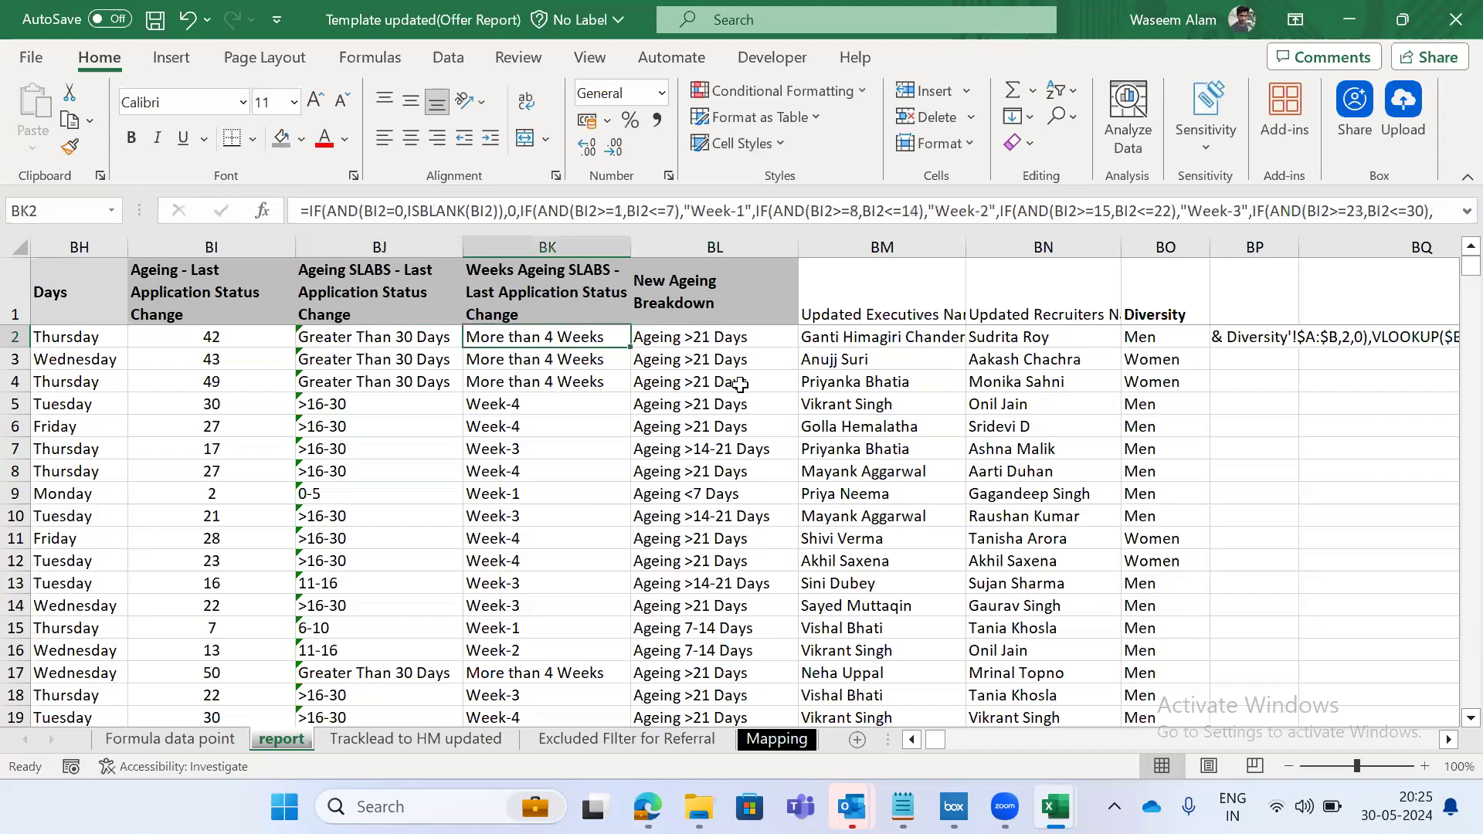
key("Left")
key("Right")
key("Right")
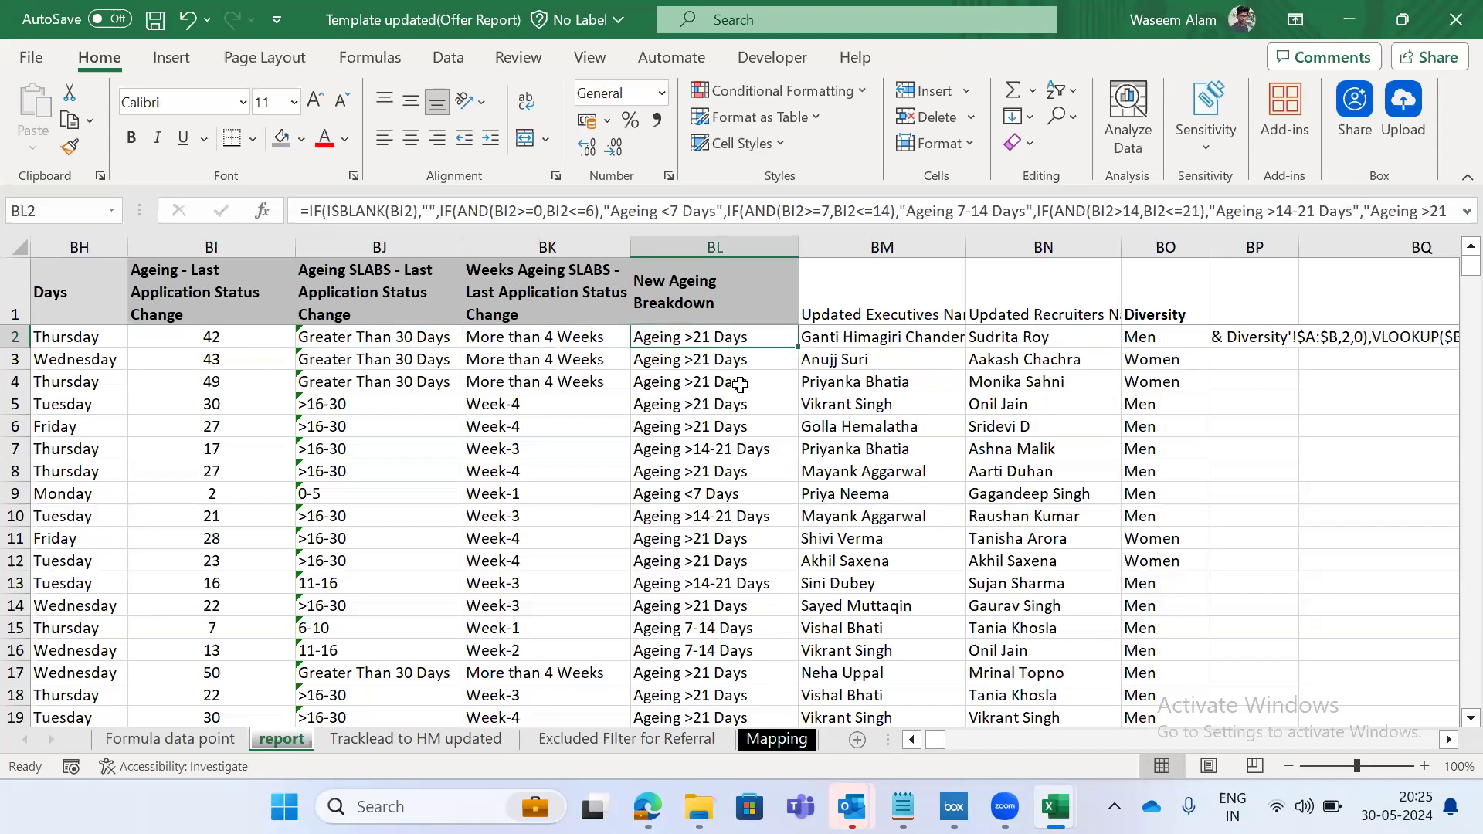
key("Right")
key("Right")
key("Right")
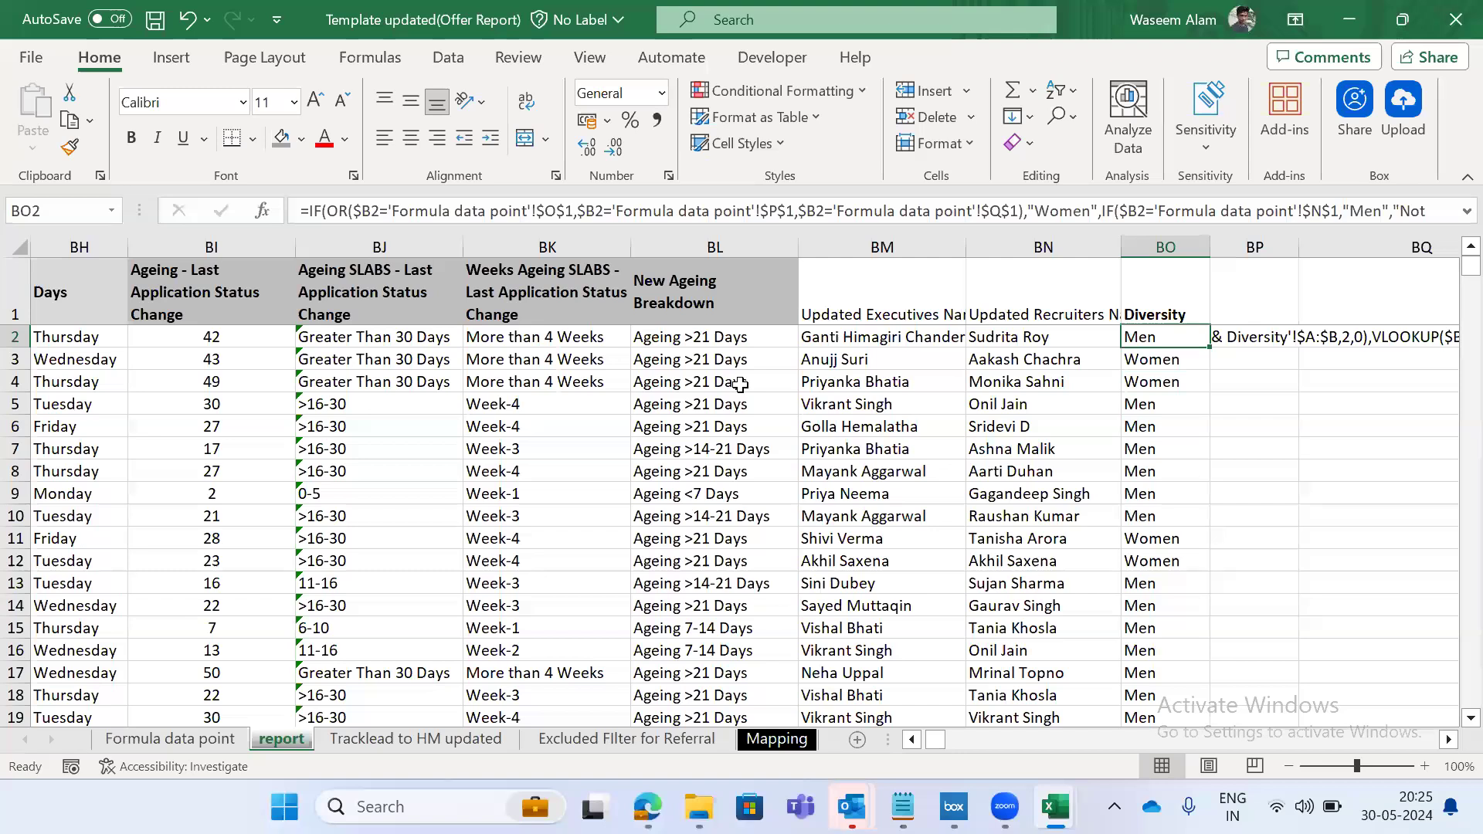
Return to the Date column and review the INT and TEXT formula in BG2.
key("Left")
key("Left")
key("Left")
key("Left")
key("Left")
key("Left")
key("Left")
key("Left")
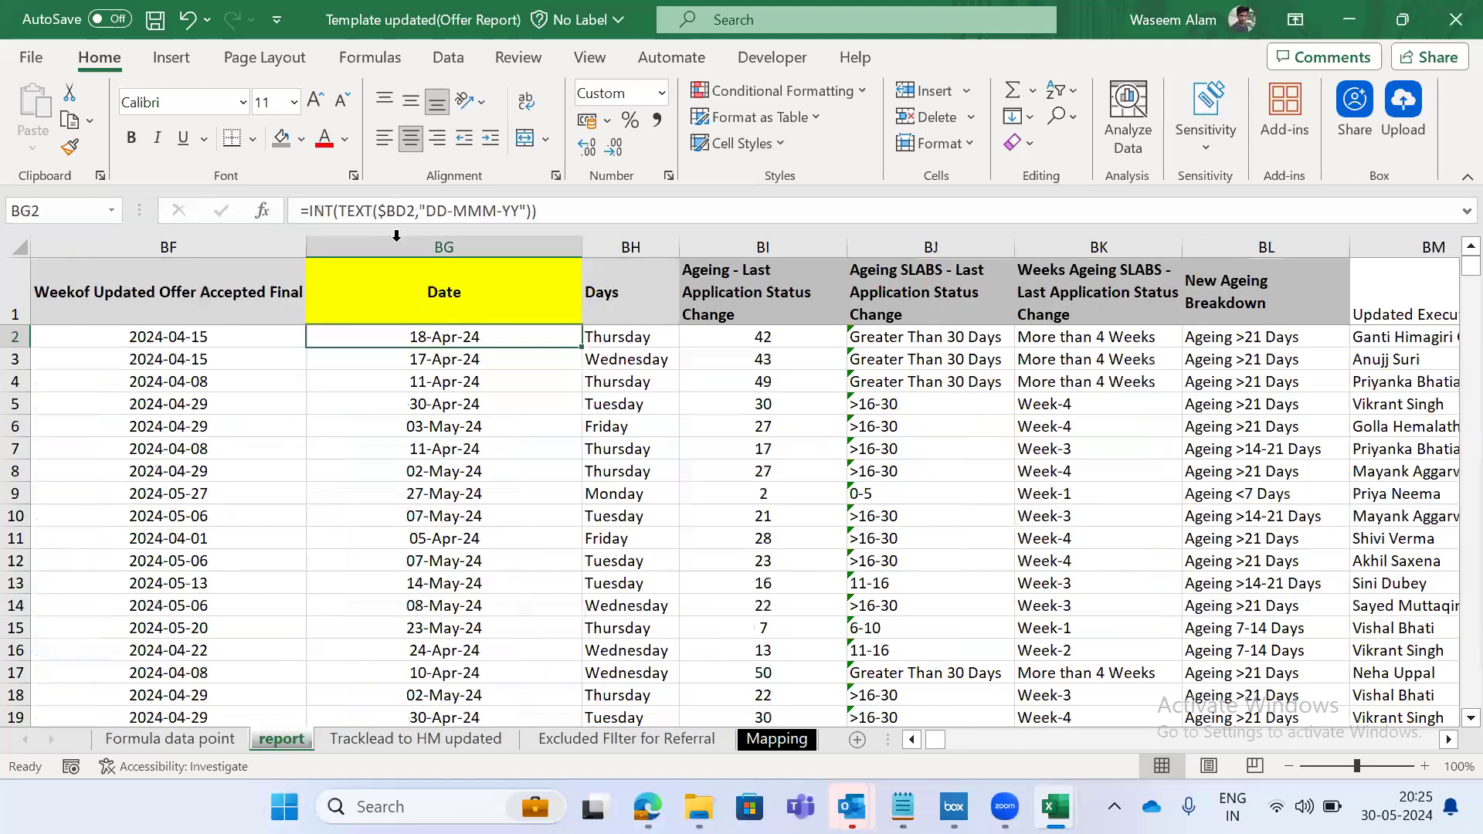
left_click(396, 235)
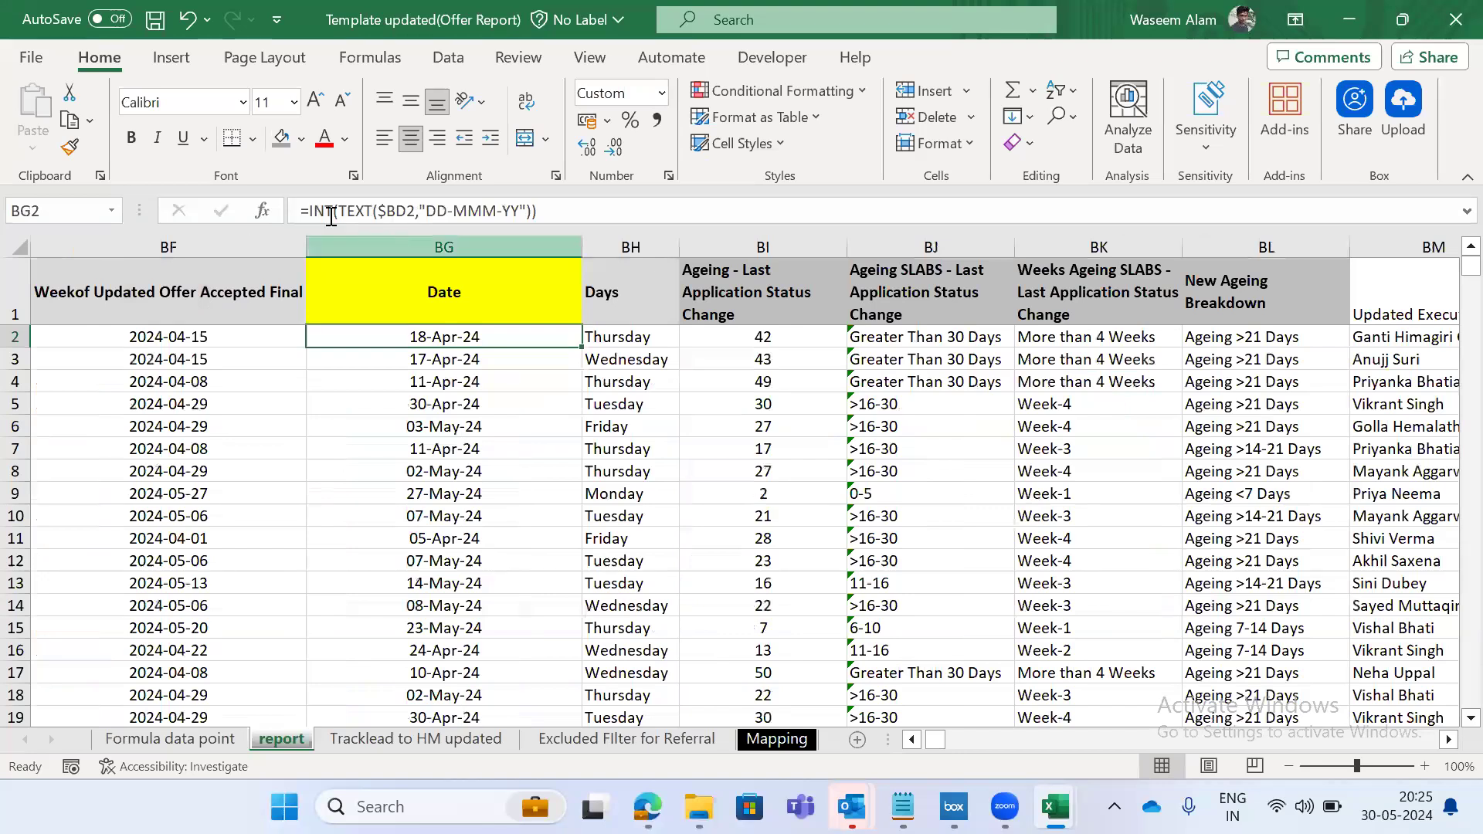
scroll(332, 217, "left", 1)
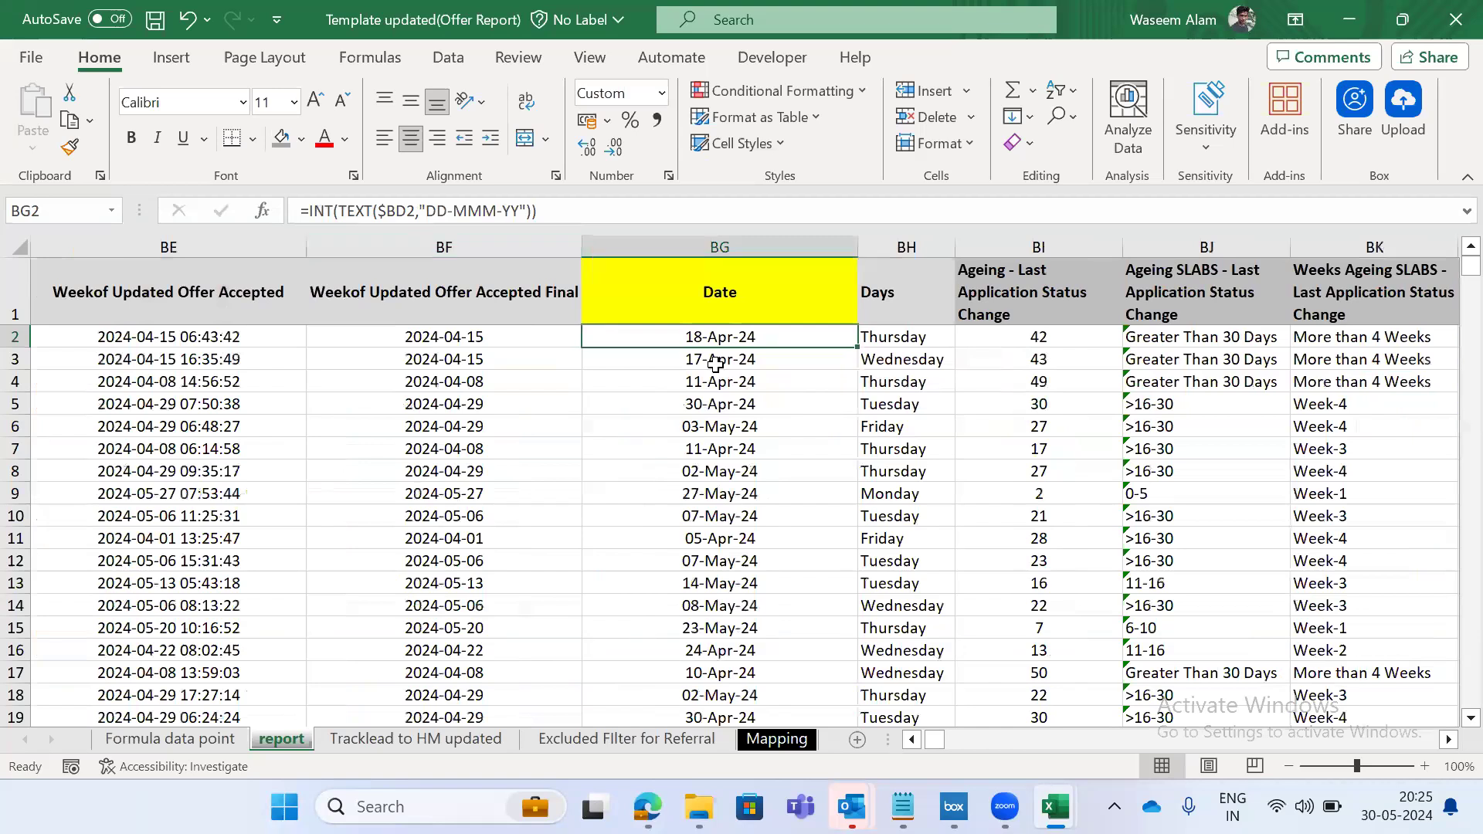
Review the row 2 formulas from Weekof Updated Offer Accepted Final back to the Skill Group column.
key("Left")
key("Left")
key("Left")
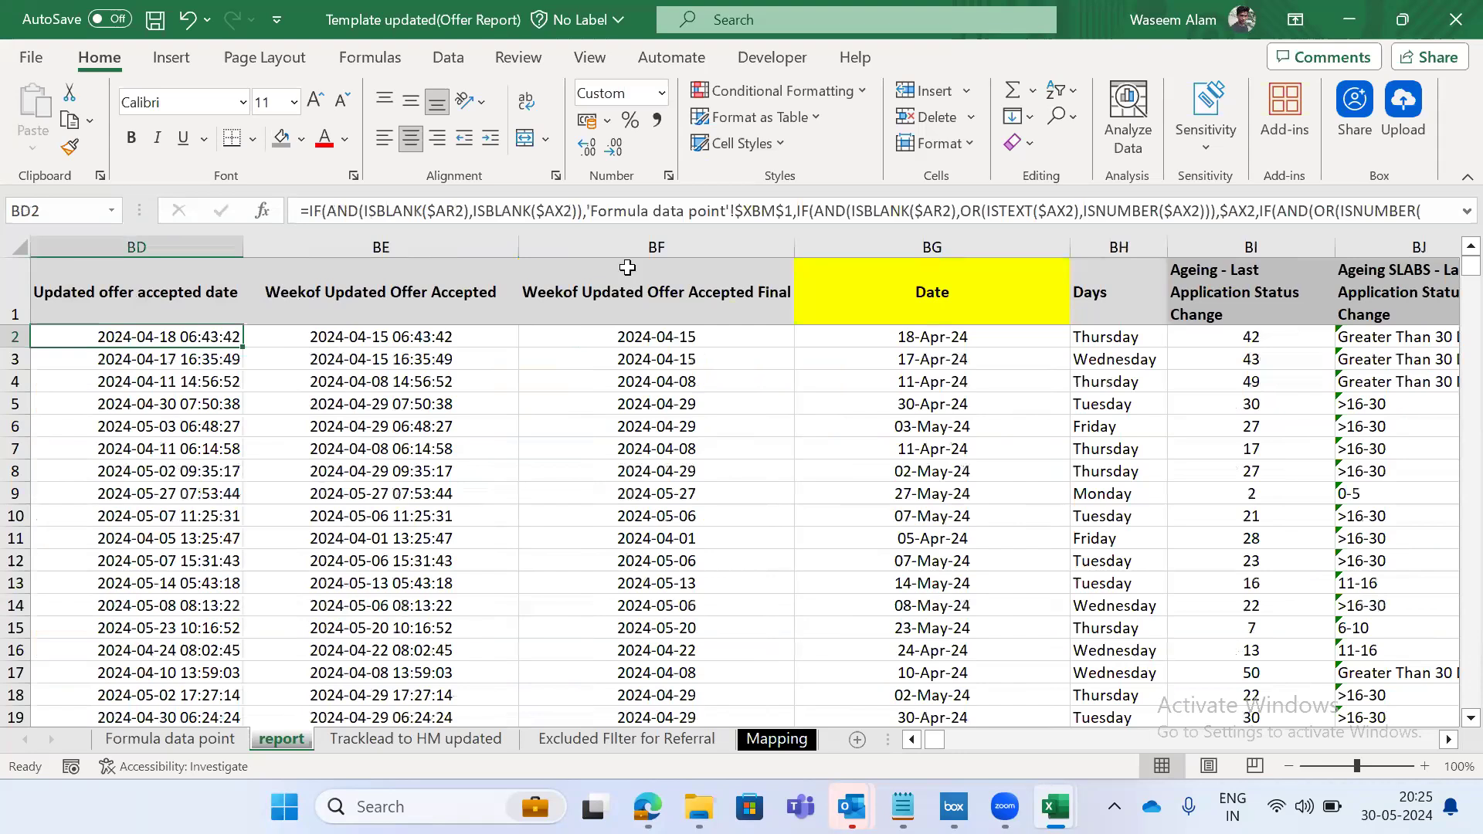
key("Left")
key("Left")
key("Left")
key("Left")
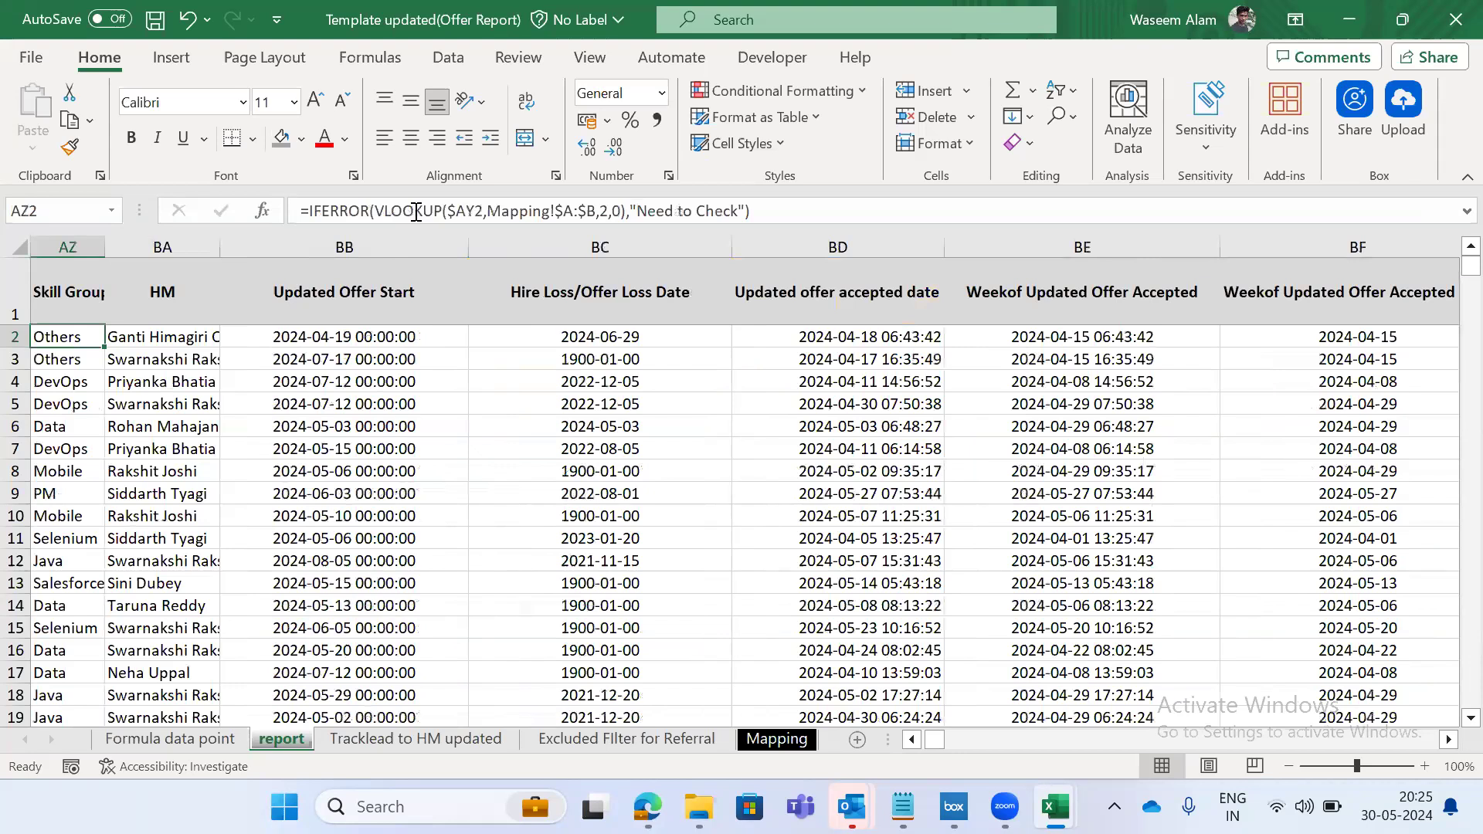
Compare the Primary Capability formula in AY2 with the Skill Group lookup in AZ2, and return to cell A1 of the report.
key("Left")
key("Right")
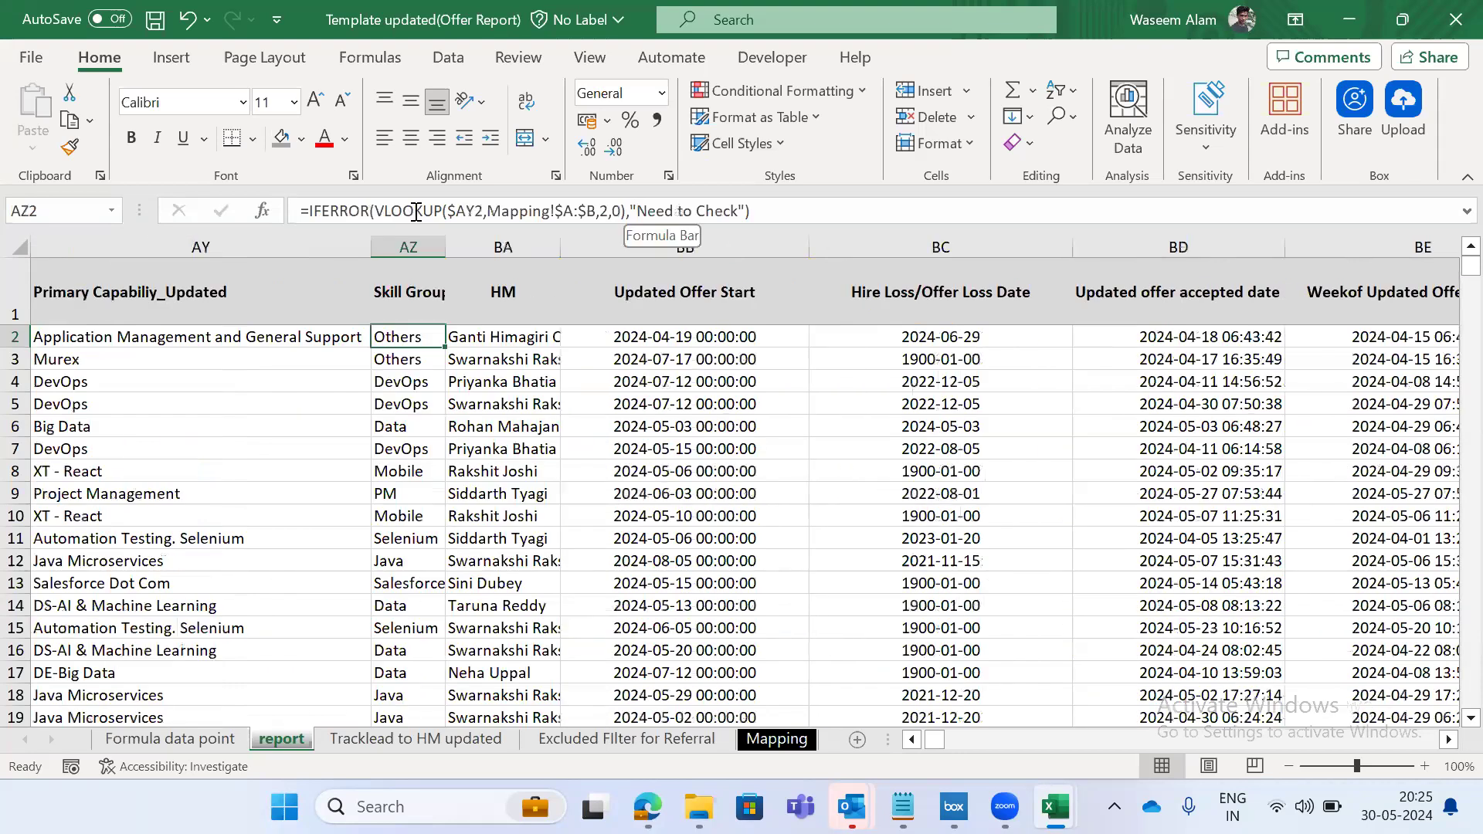
key("Left")
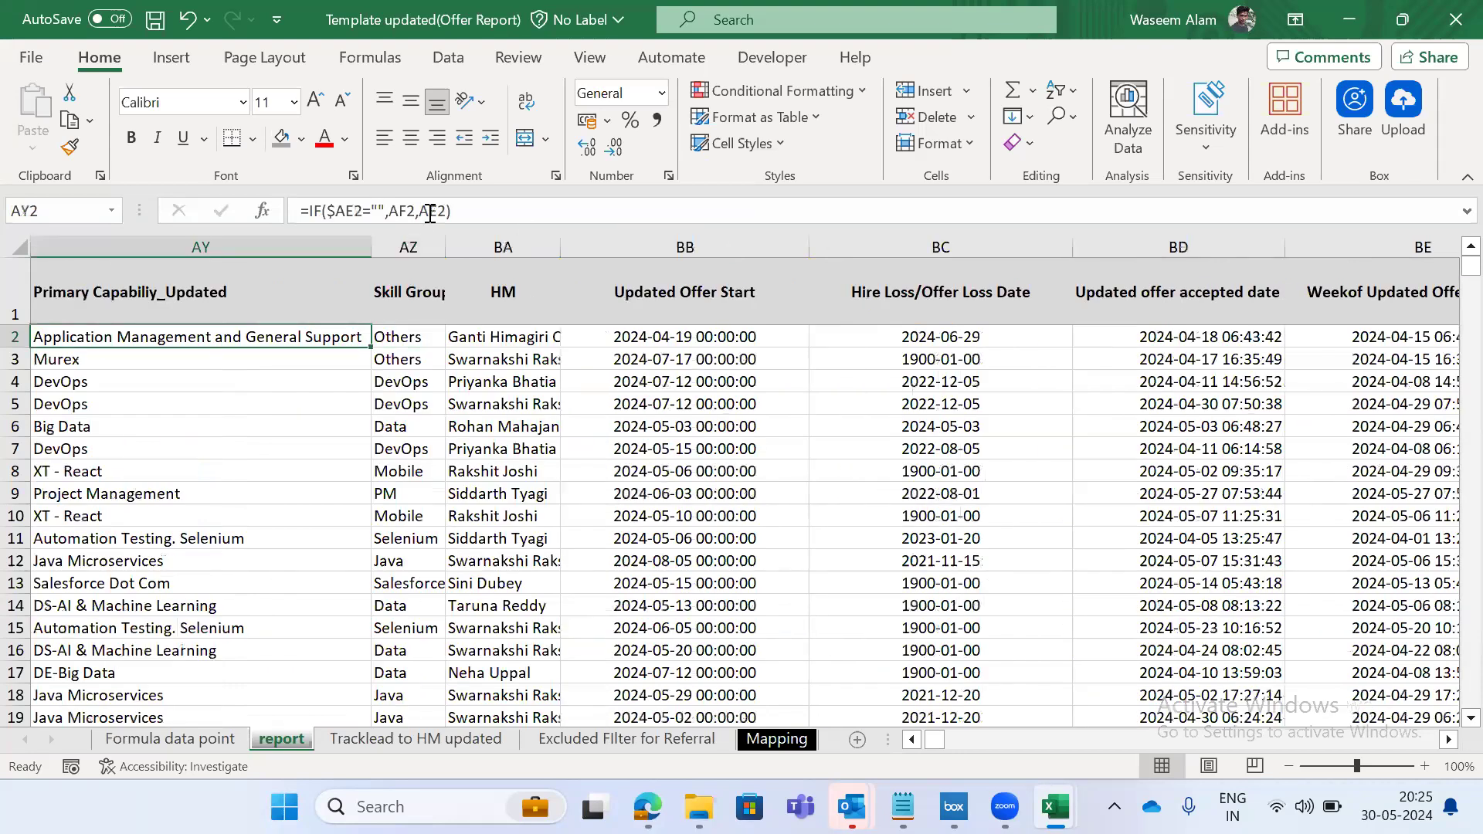
key("Right")
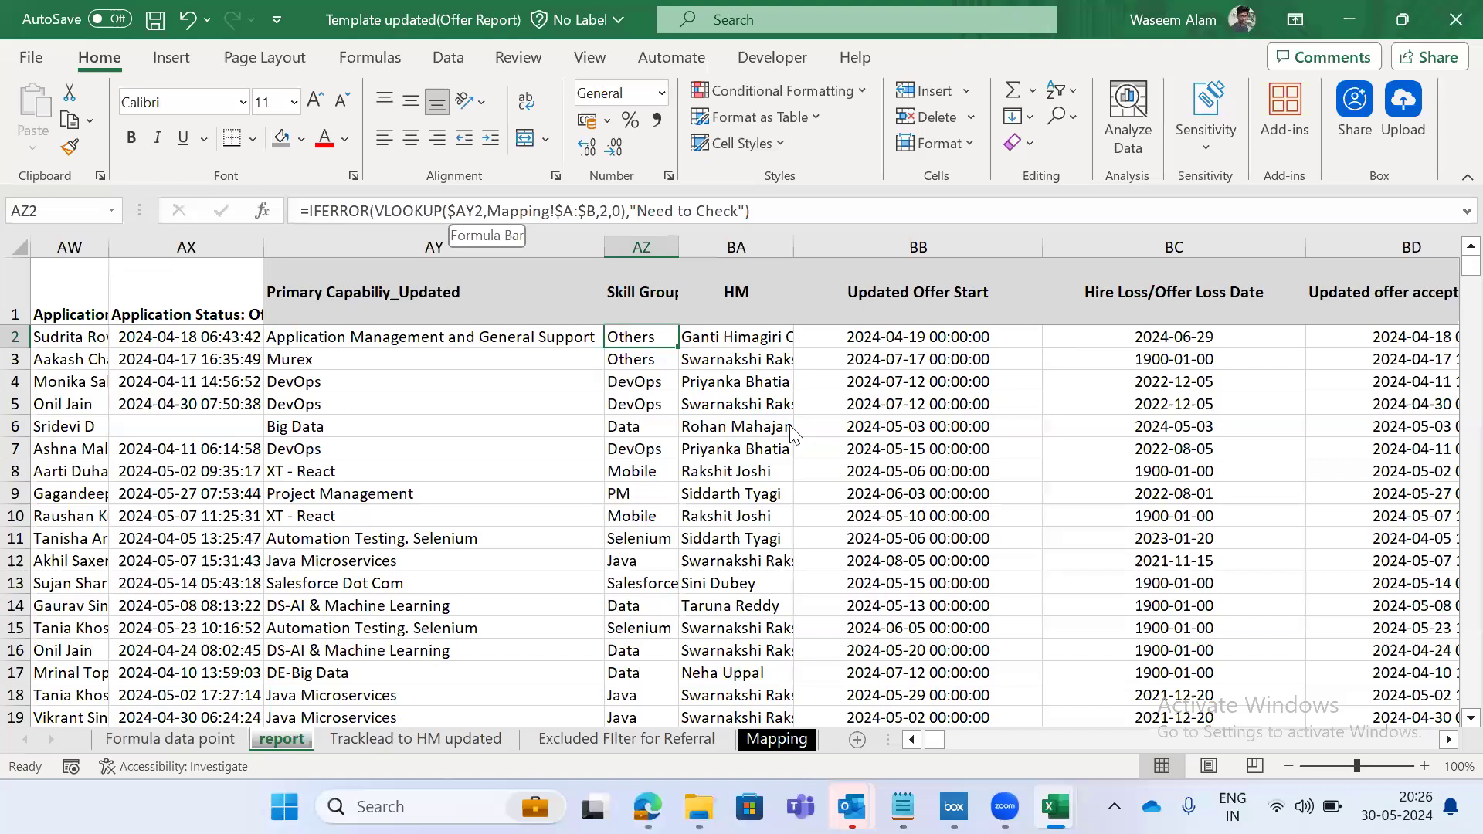
key("ctrl+Home")
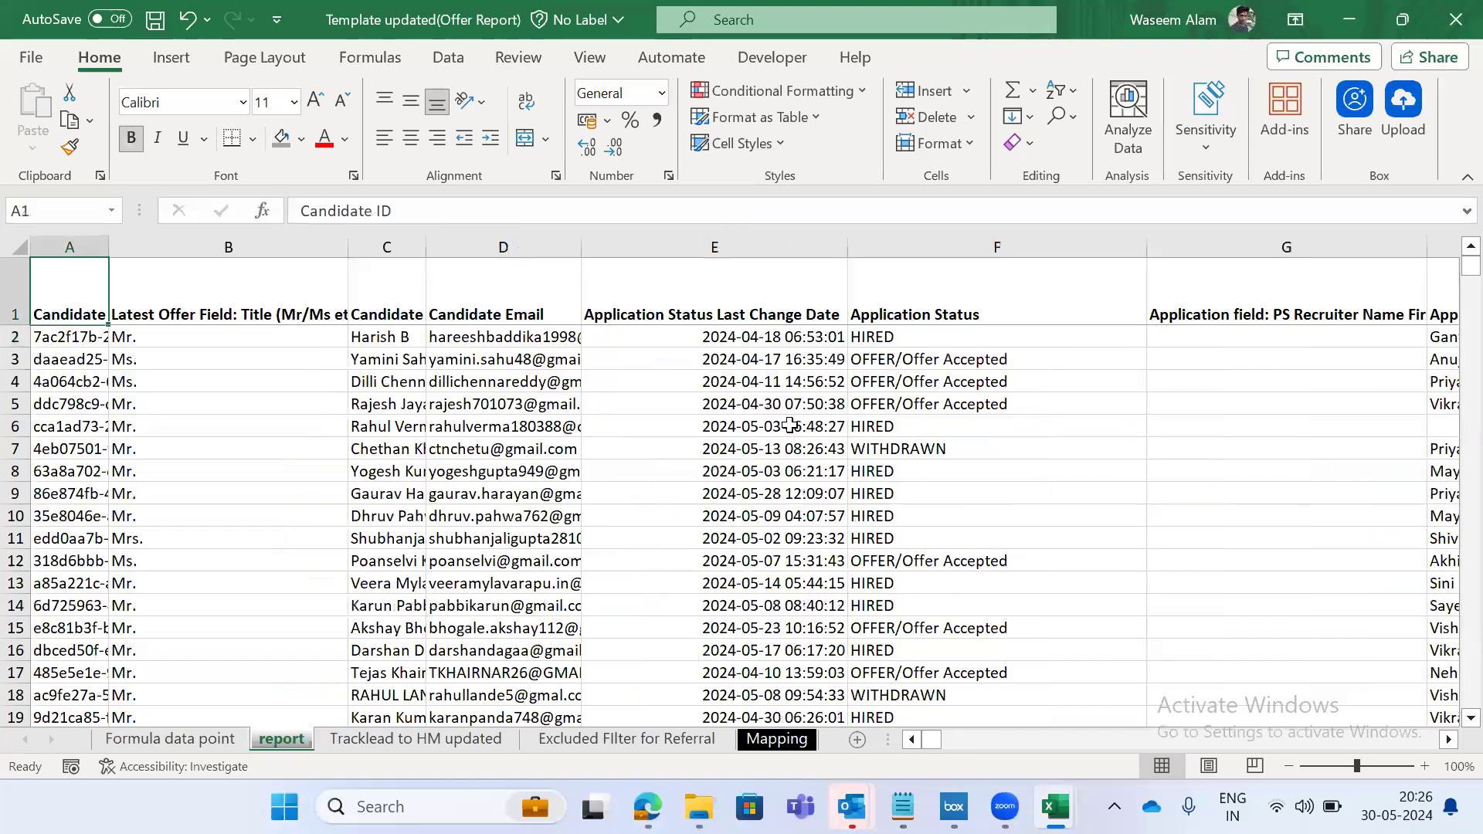
Switch to the Excel (Batch 7) workbook, clear the 1s from row 15 of Sheet5 and return to the Name header in B2.
key("alt+Tab")
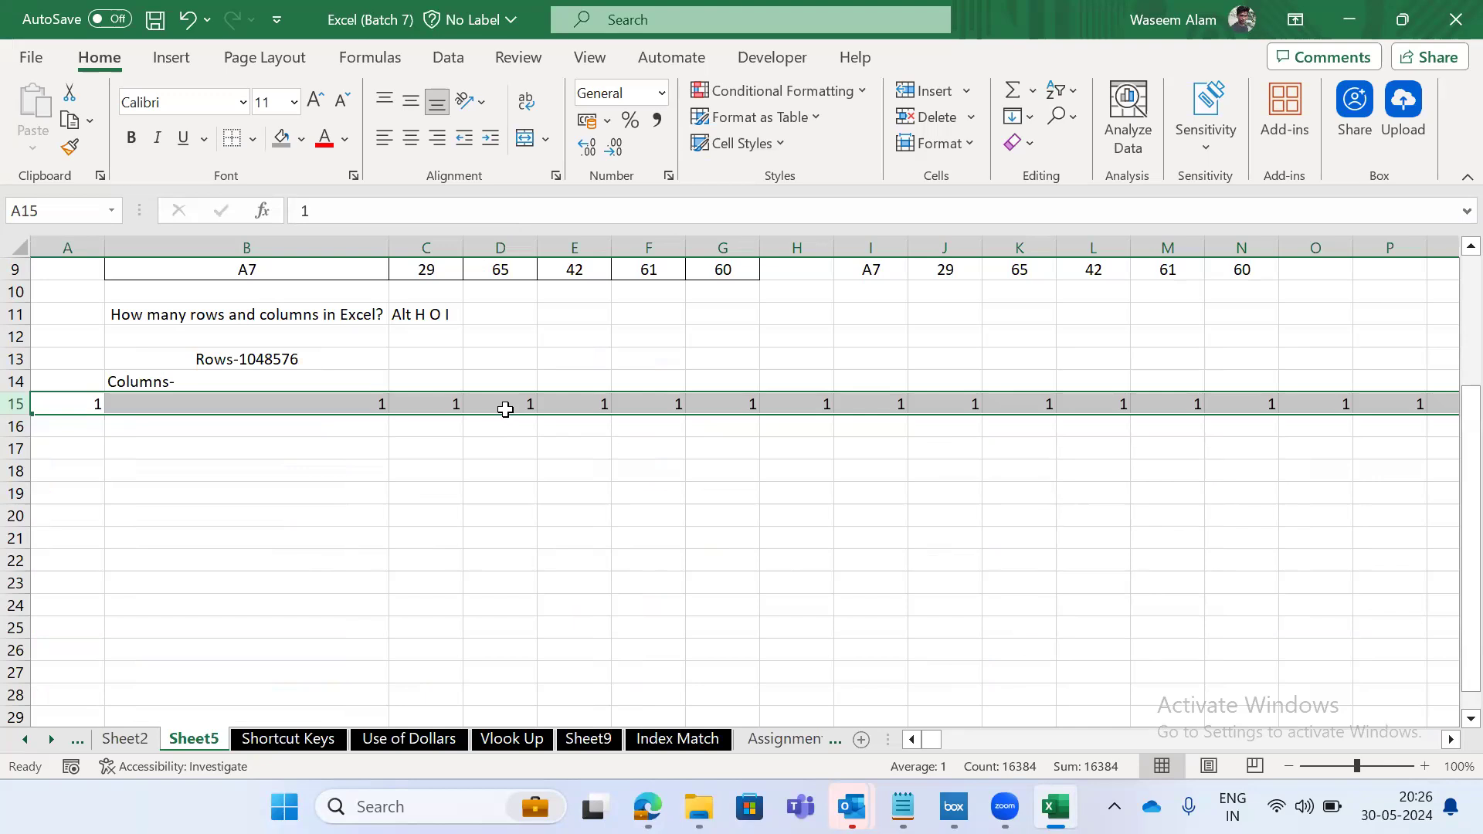
key("Delete")
key("Up")
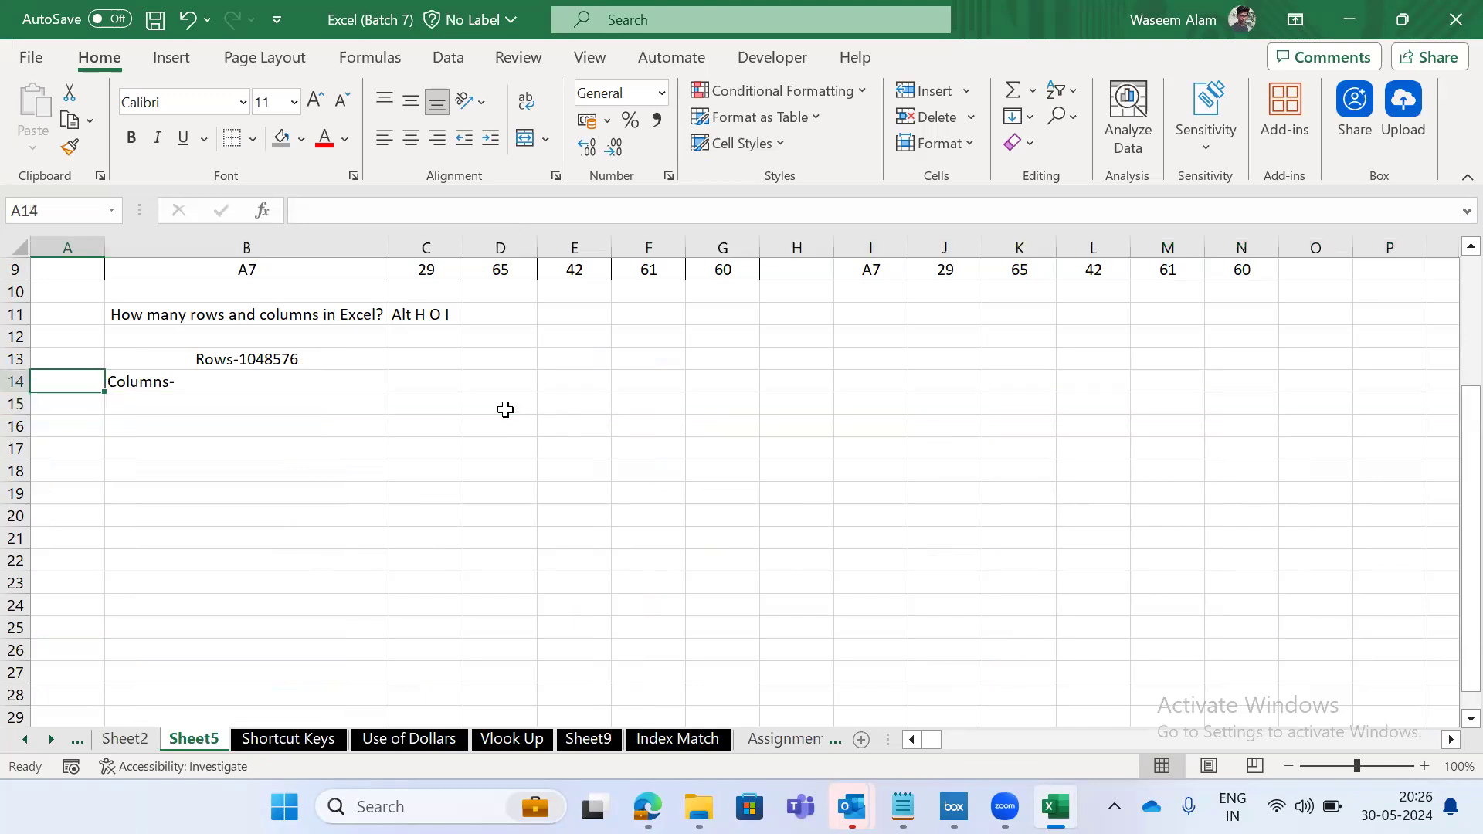
key("Right")
key("Left")
key("ctrl+Up")
key("Right")
key("Down")
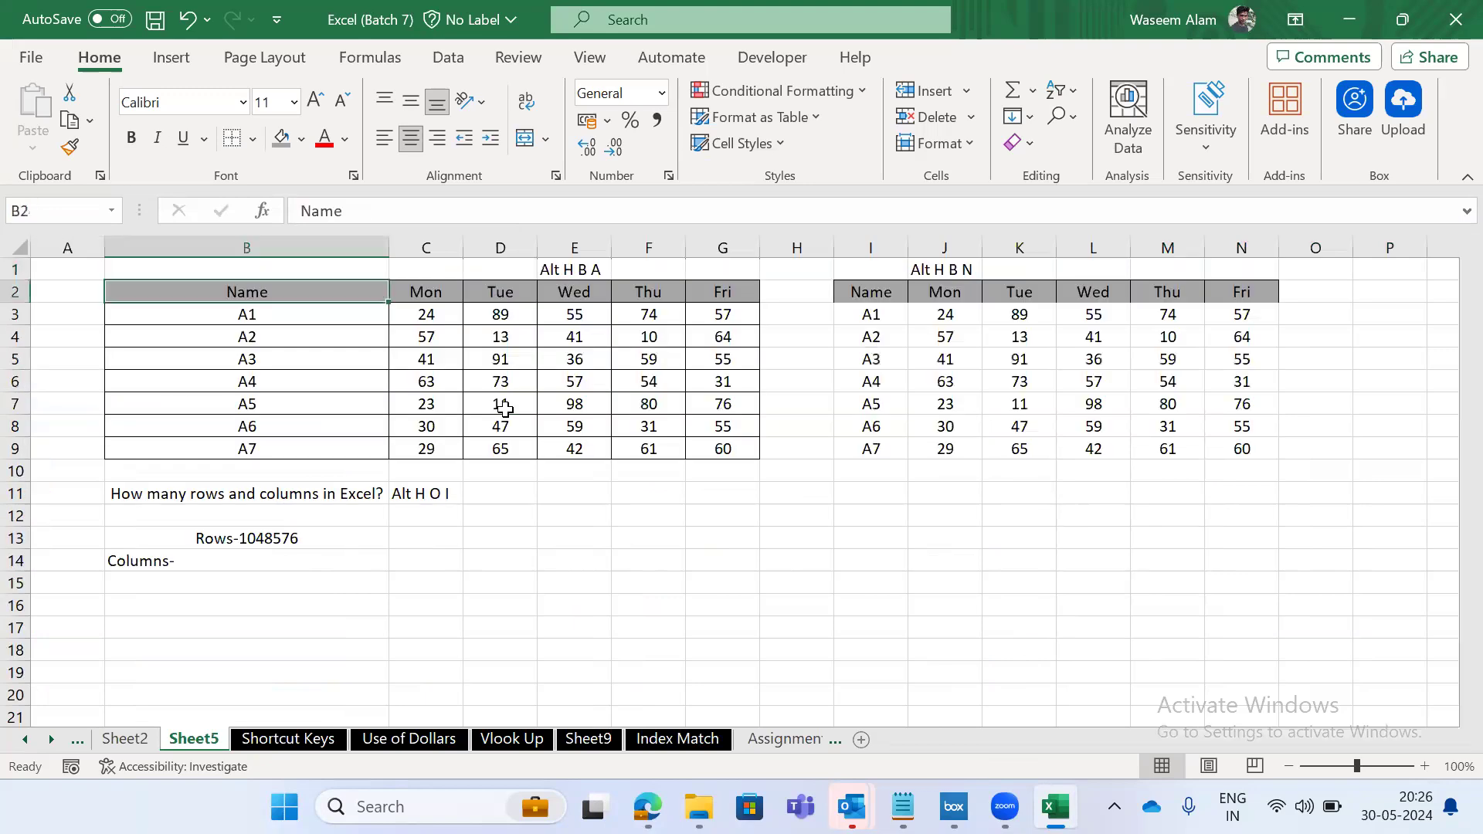
Look through the list of basic and custom shortcuts on the Shortcut Keys sheet.
key("ctrl+Page_Down")
key("Left")
key("Down")
key("Down")
key("Down")
key("Down")
key("Down")
key("Down")
key("Down")
key("Down")
key("Down")
key("Down")
key("Up")
key("Up")
key("Up")
key("Up")
key("Up")
key("Up")
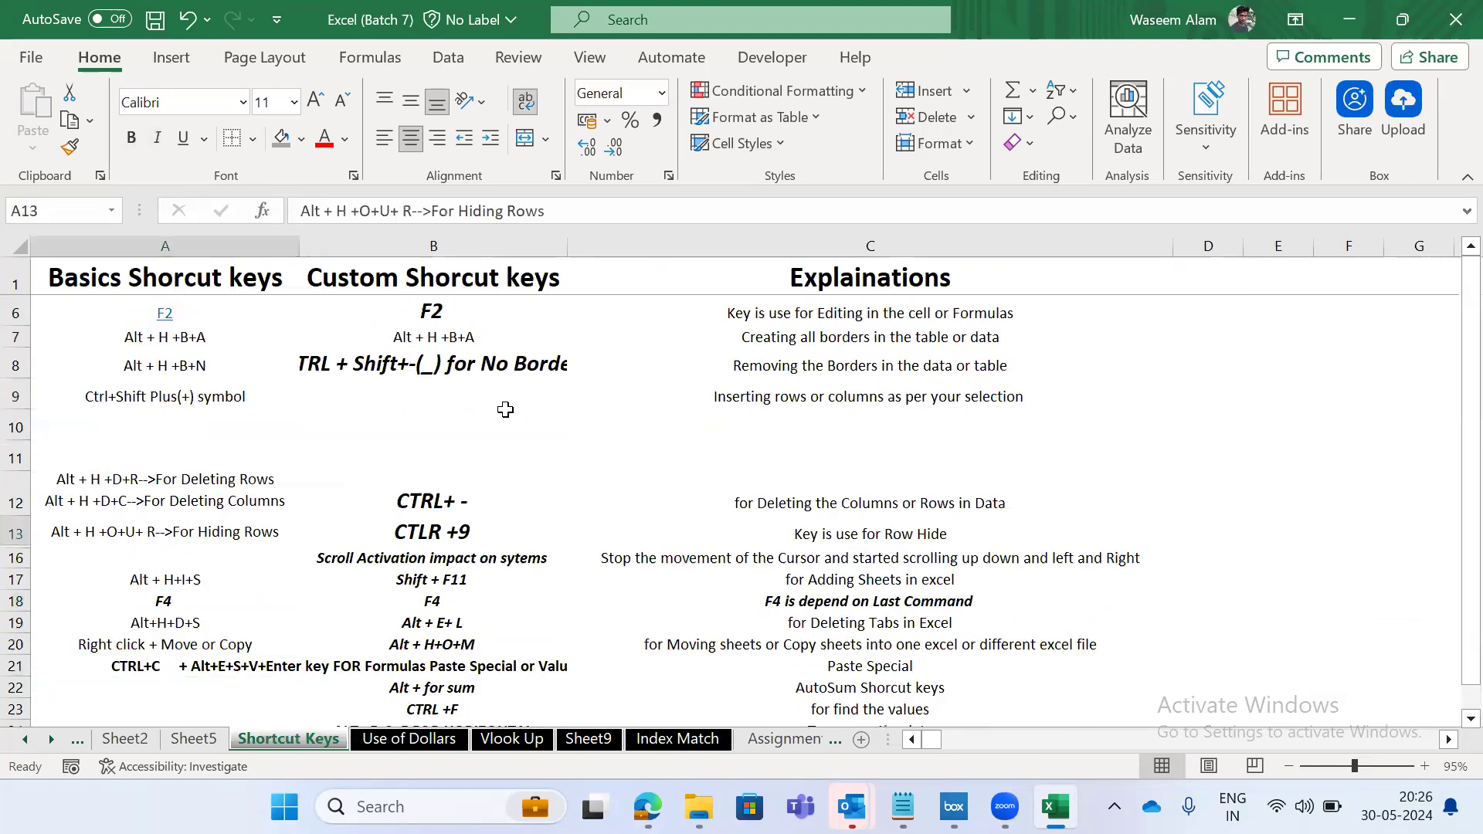
Return to Sheet5 and select the whole of row 8 from the A6 cell in the second table.
key("ctrl+Page_Up")
key("Down")
key("Down")
key("Right")
key("Right")
key("Down")
key("Down")
key("Right")
key("Right")
key("Down")
key("Down")
key("Right")
key("Right")
key("Right")
key("shift+space")
key("Down")
key("Up")
key("shift+space")
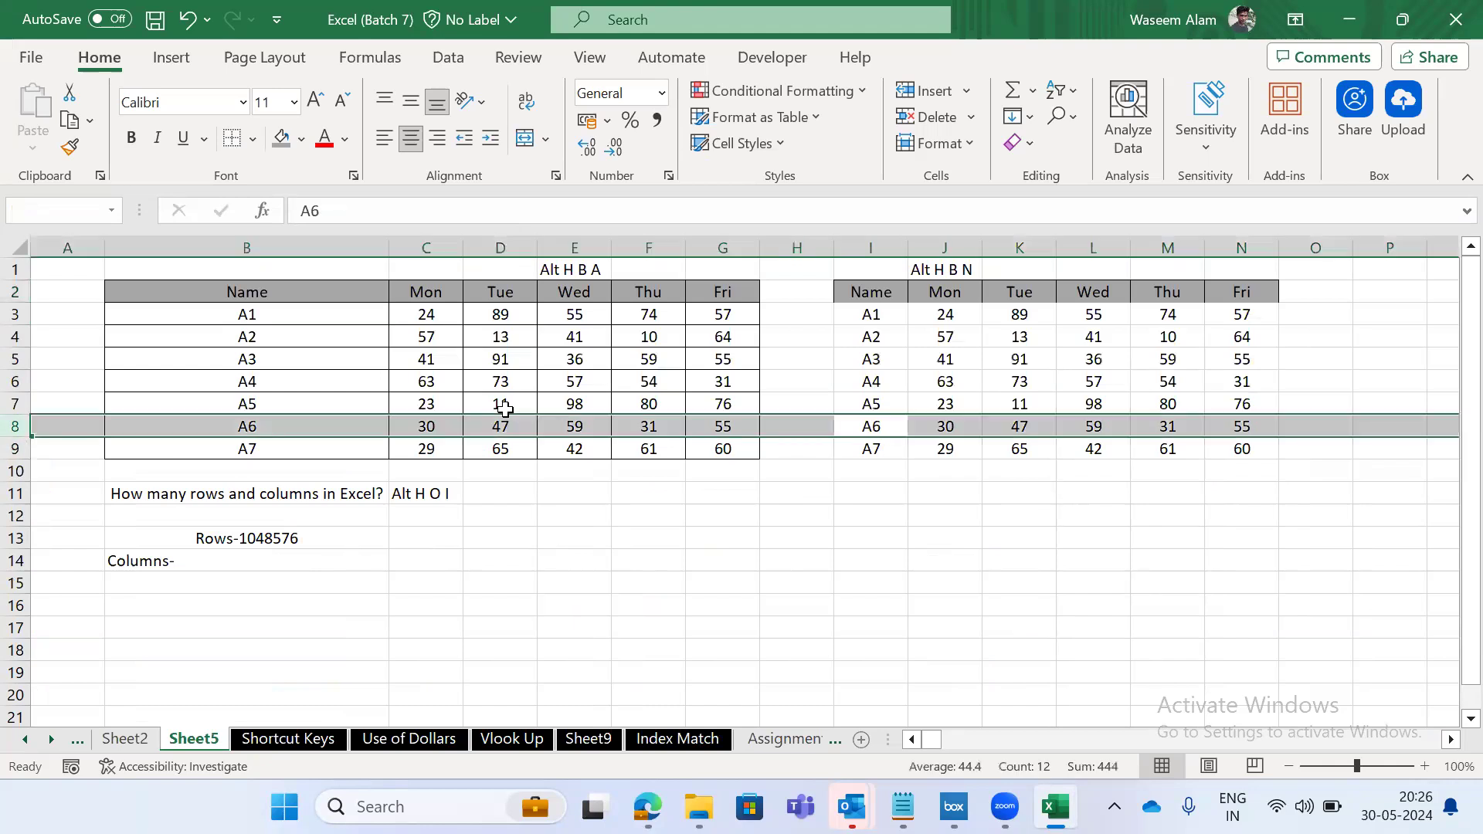
Collapse the row selection to cell I8, and try extending it up to I7 and back.
key("shift+BackSpace")
key("shift+Up")
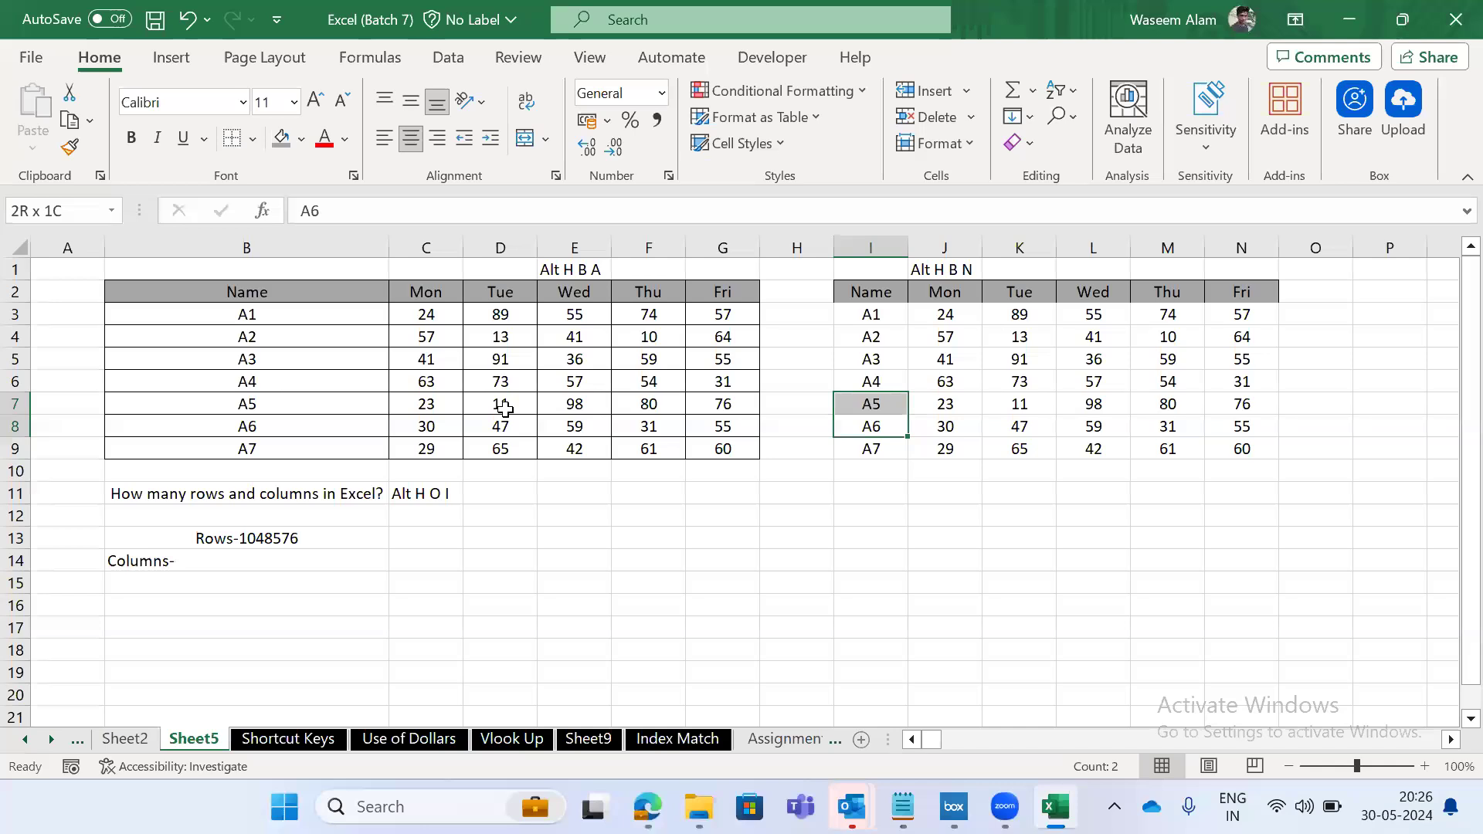
key("shift+Down")
Enter "Shift + Space" in H11 and demonstrate that shortcut by selecting the whole of row 11, finishing in H12.
key("Down")
key("Down")
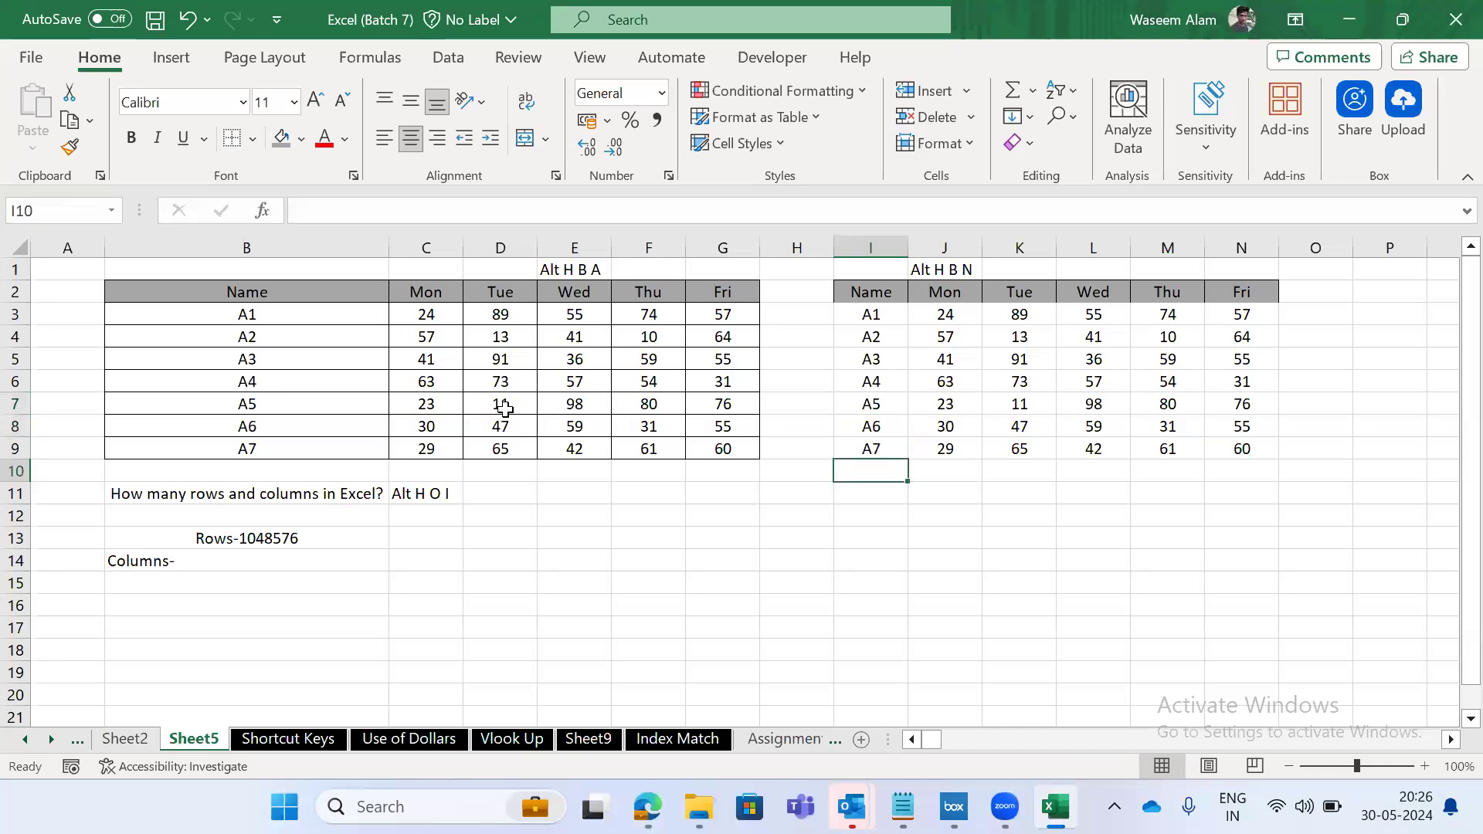
key("Left")
key("Down")
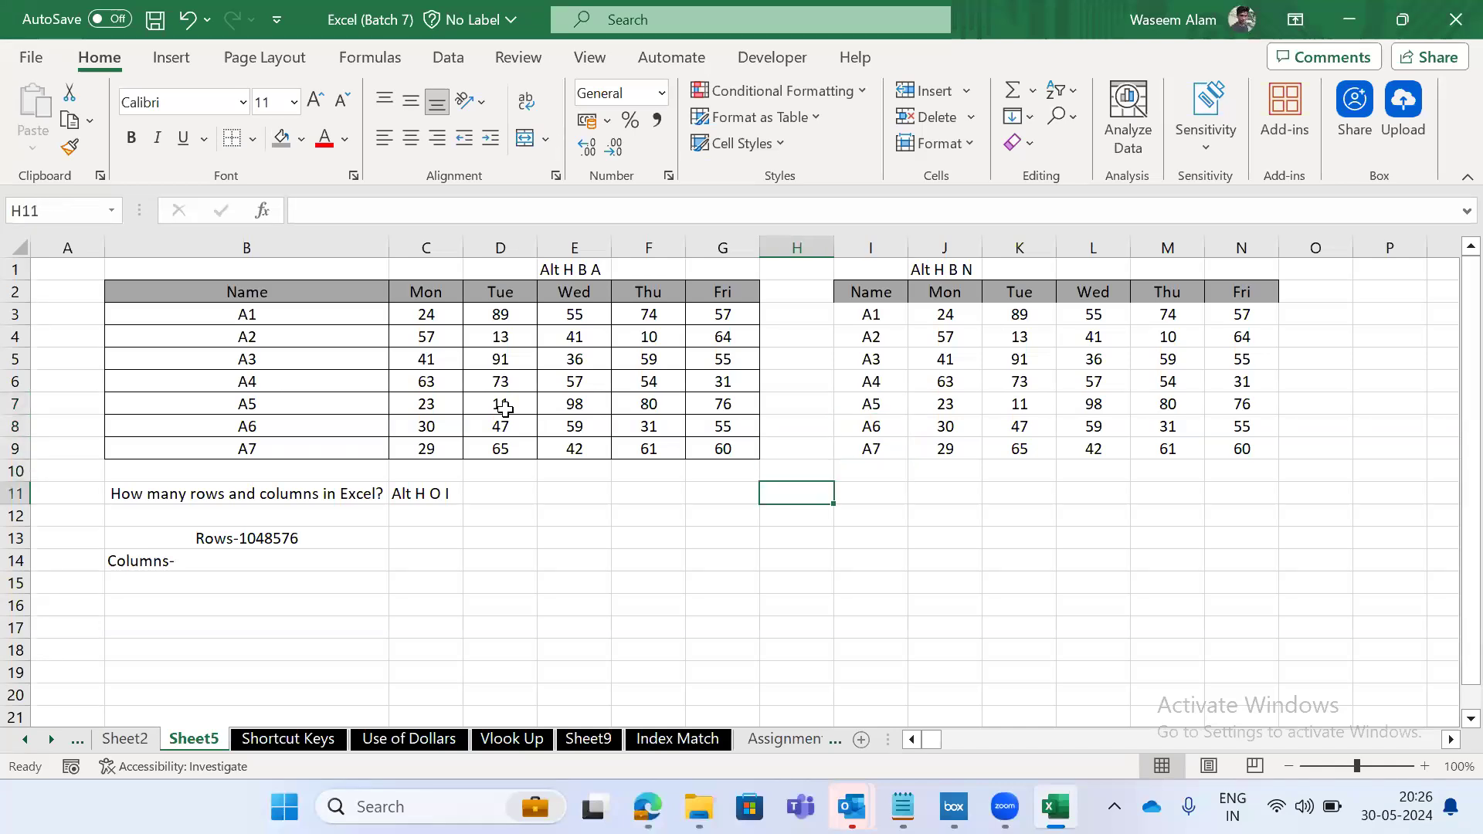
type("Shift + ")
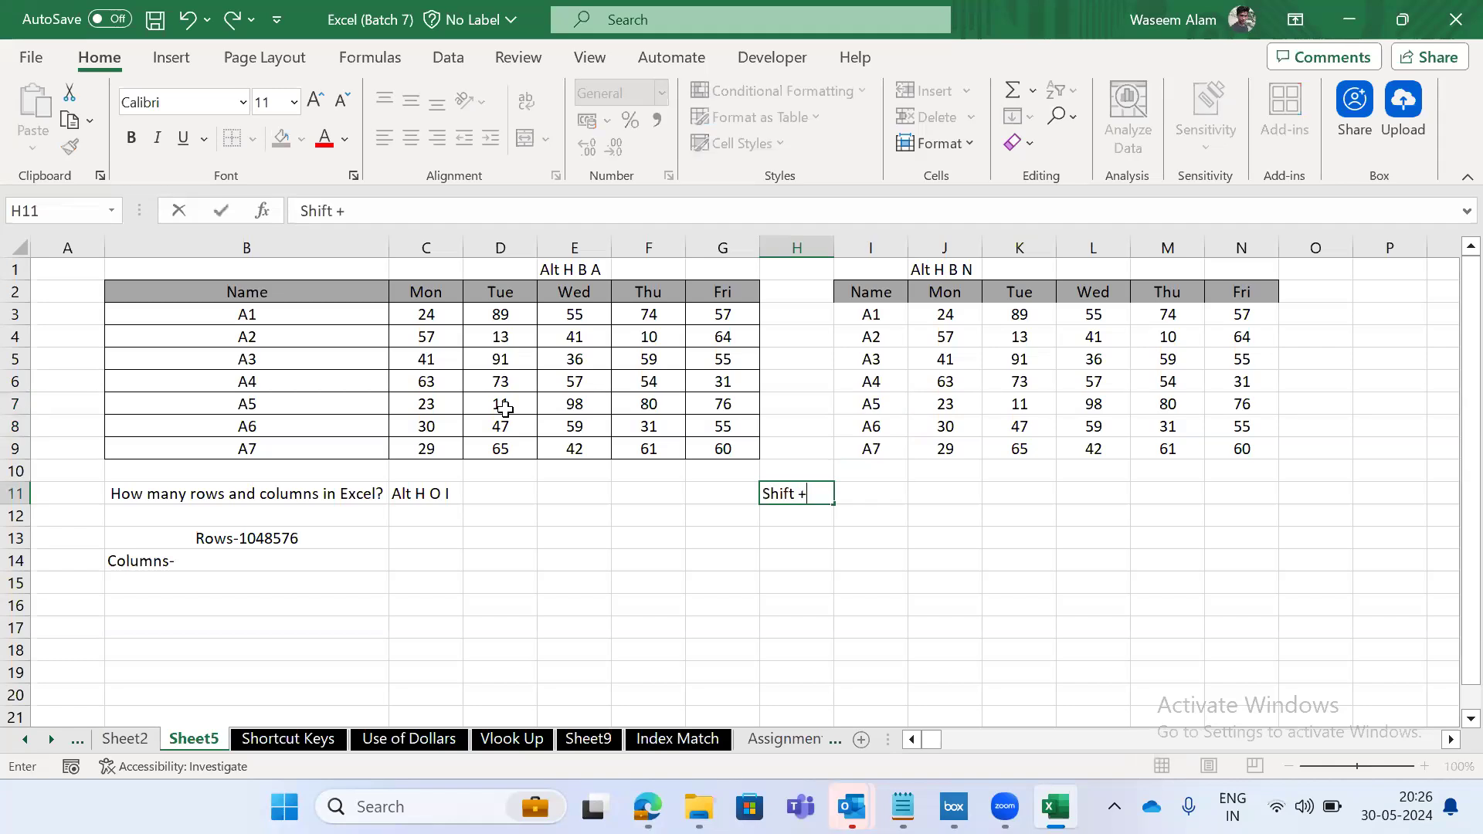
type("Space")
key("ctrl+Return")
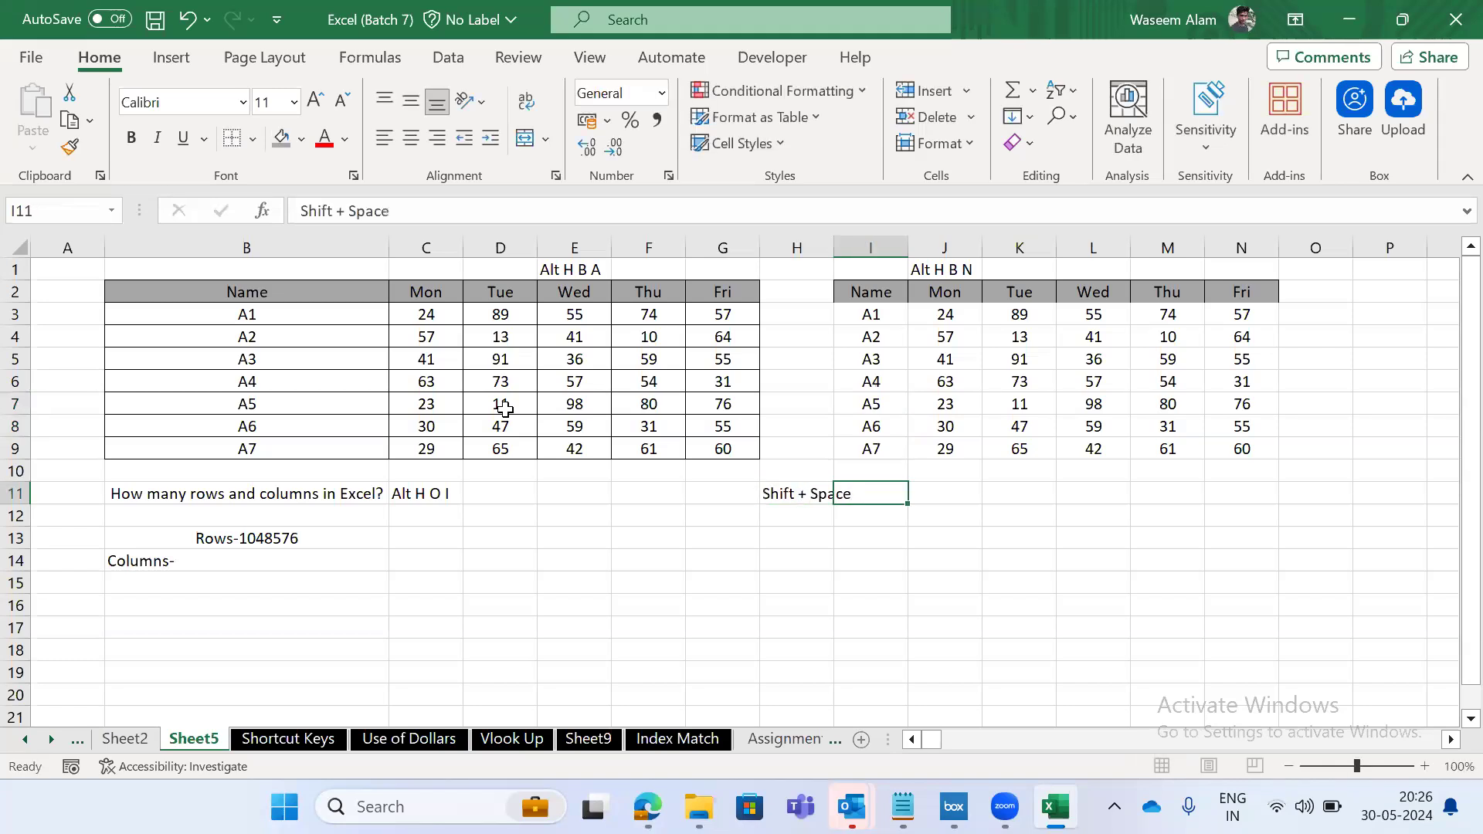
key("shift+space")
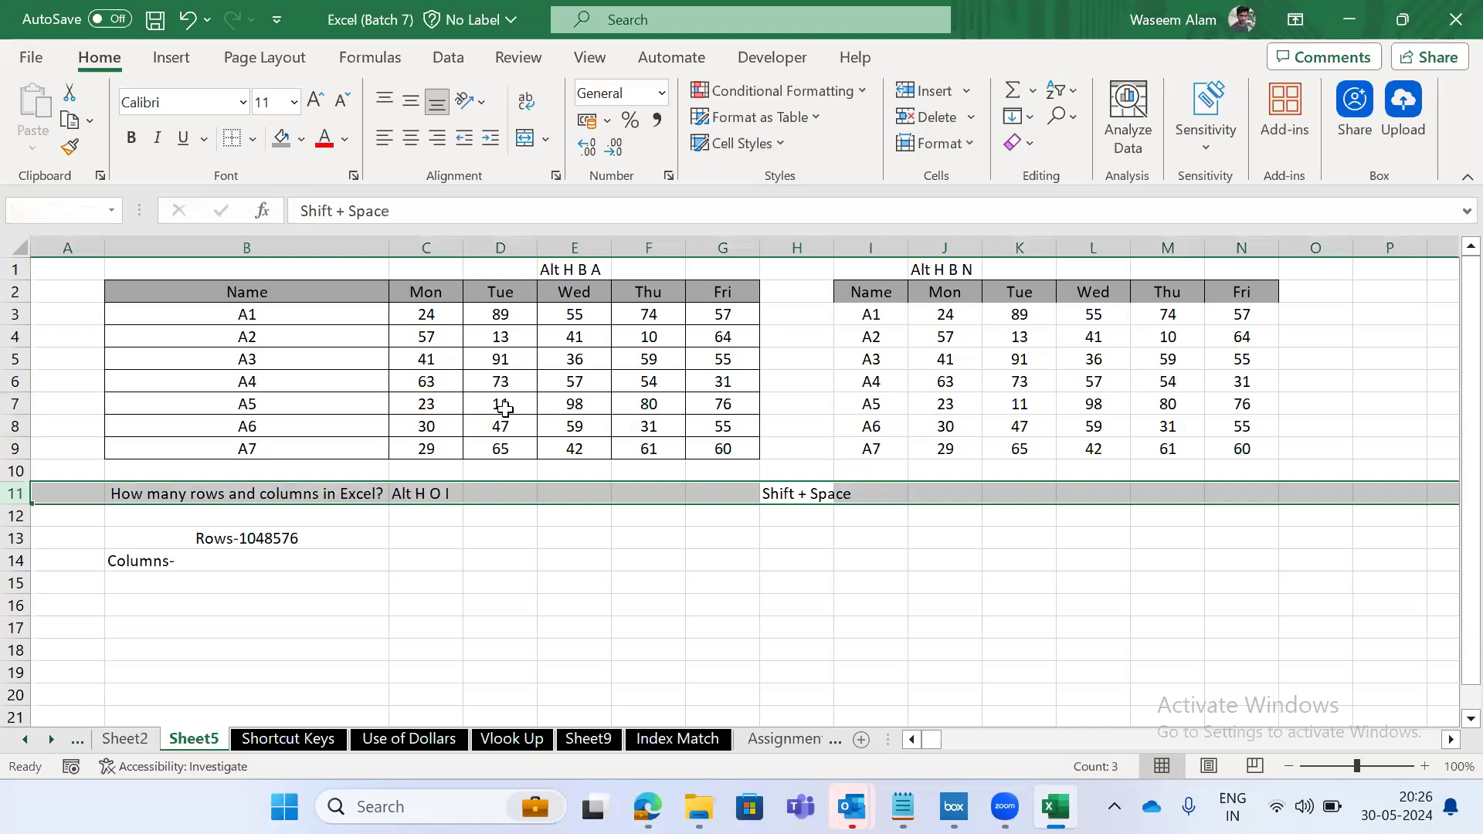
key("Down")
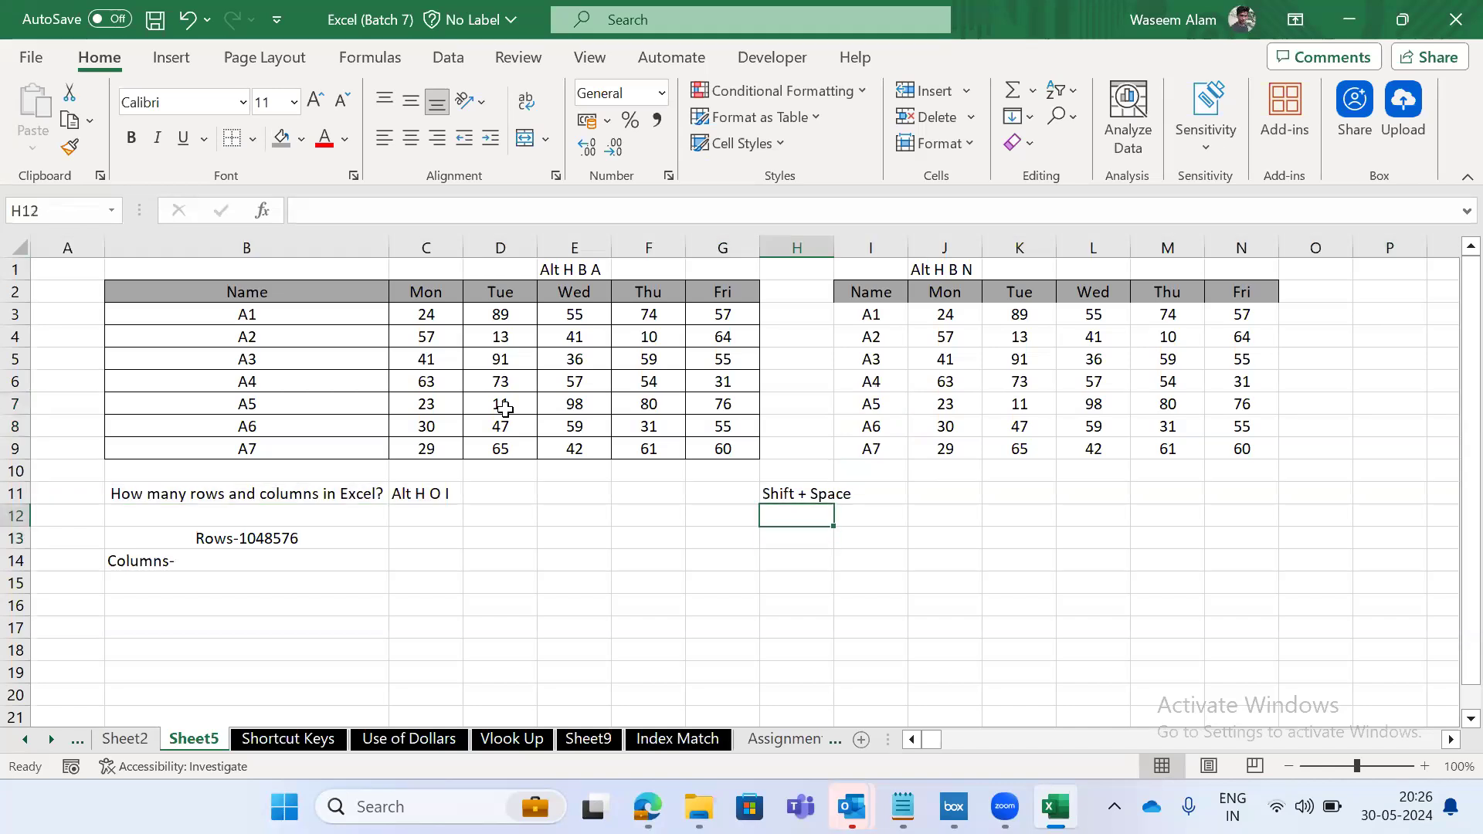
Enter "CTRL I Space" in H12 and demonstrate that shortcut by selecting the whole of column I.
type("CTRL I Space")
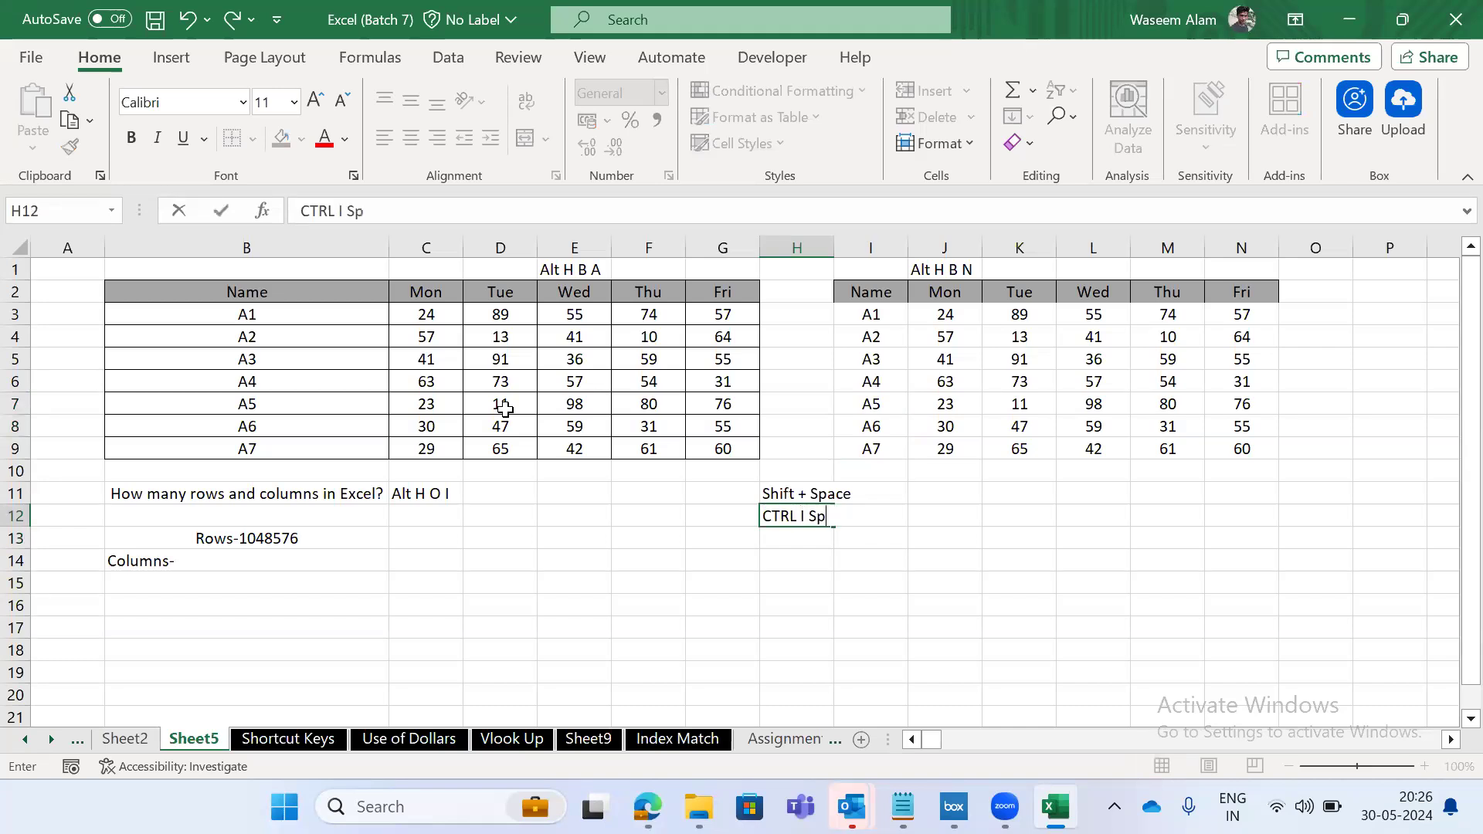
key("Tab")
key("ctrl+space")
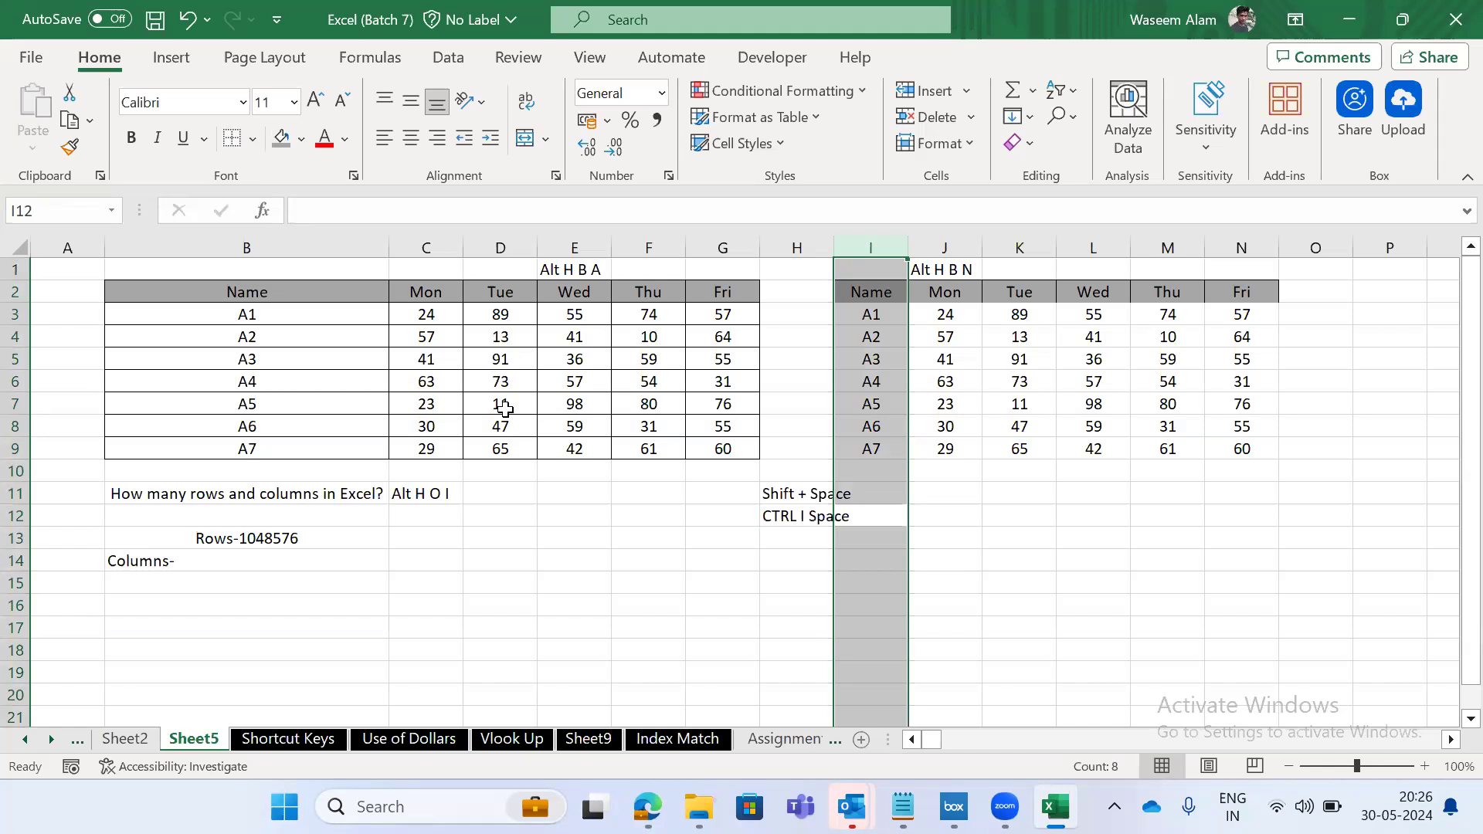
key("ctrl+Up")
key("ctrl+Down")
key("ctrl+Up")
key("ctrl+space")
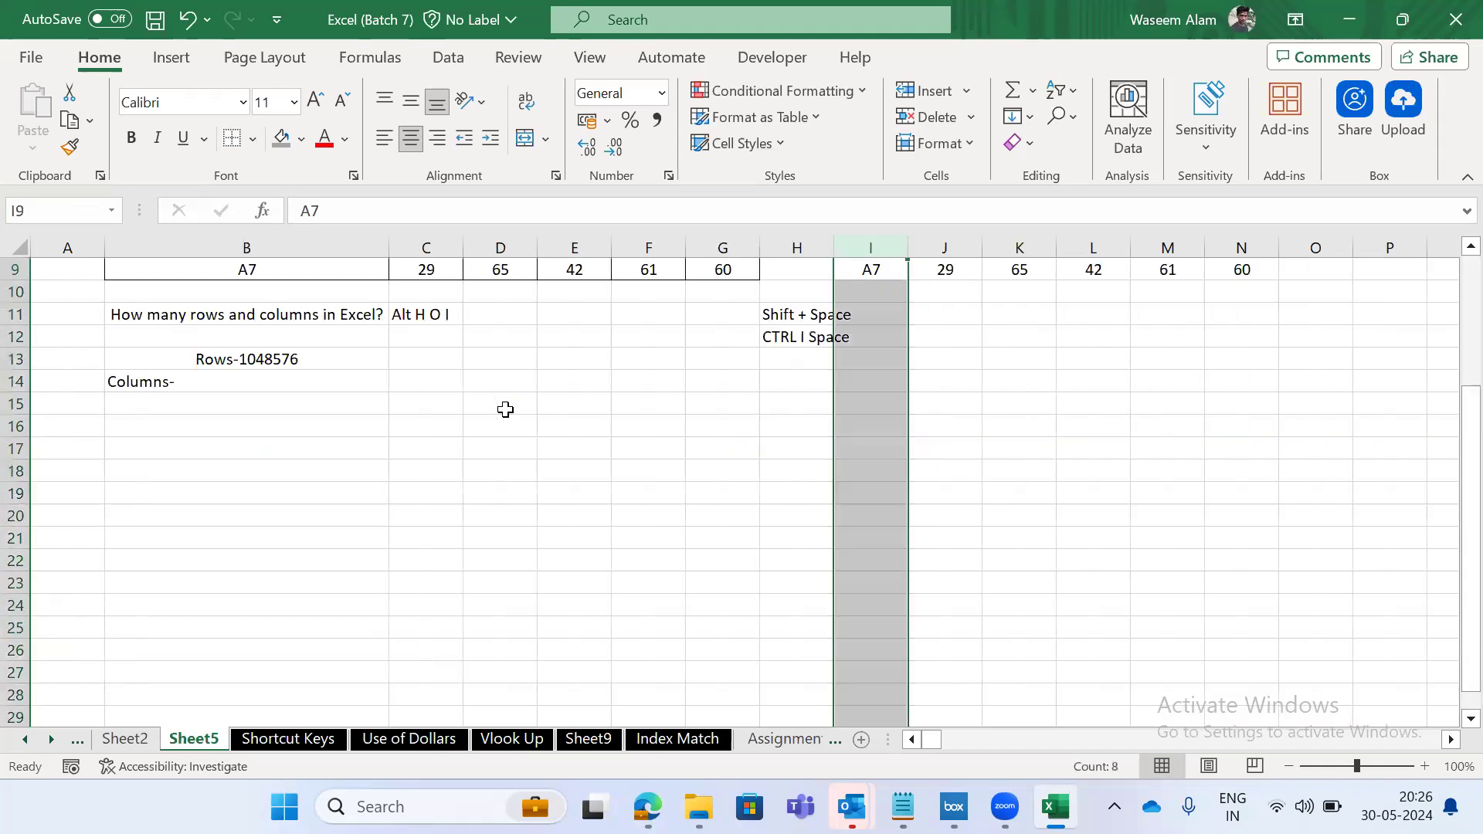
key("ctrl+Up")
Select the whole of row 13 from cell H13, and again with A13 as the active cell.
key("Down")
key("Left")
key("Down")
key("Down")
key("Down")
key("Down")
key("Left")
key("Down")
key("Down")
key("Down")
key("Down")
key("Down")
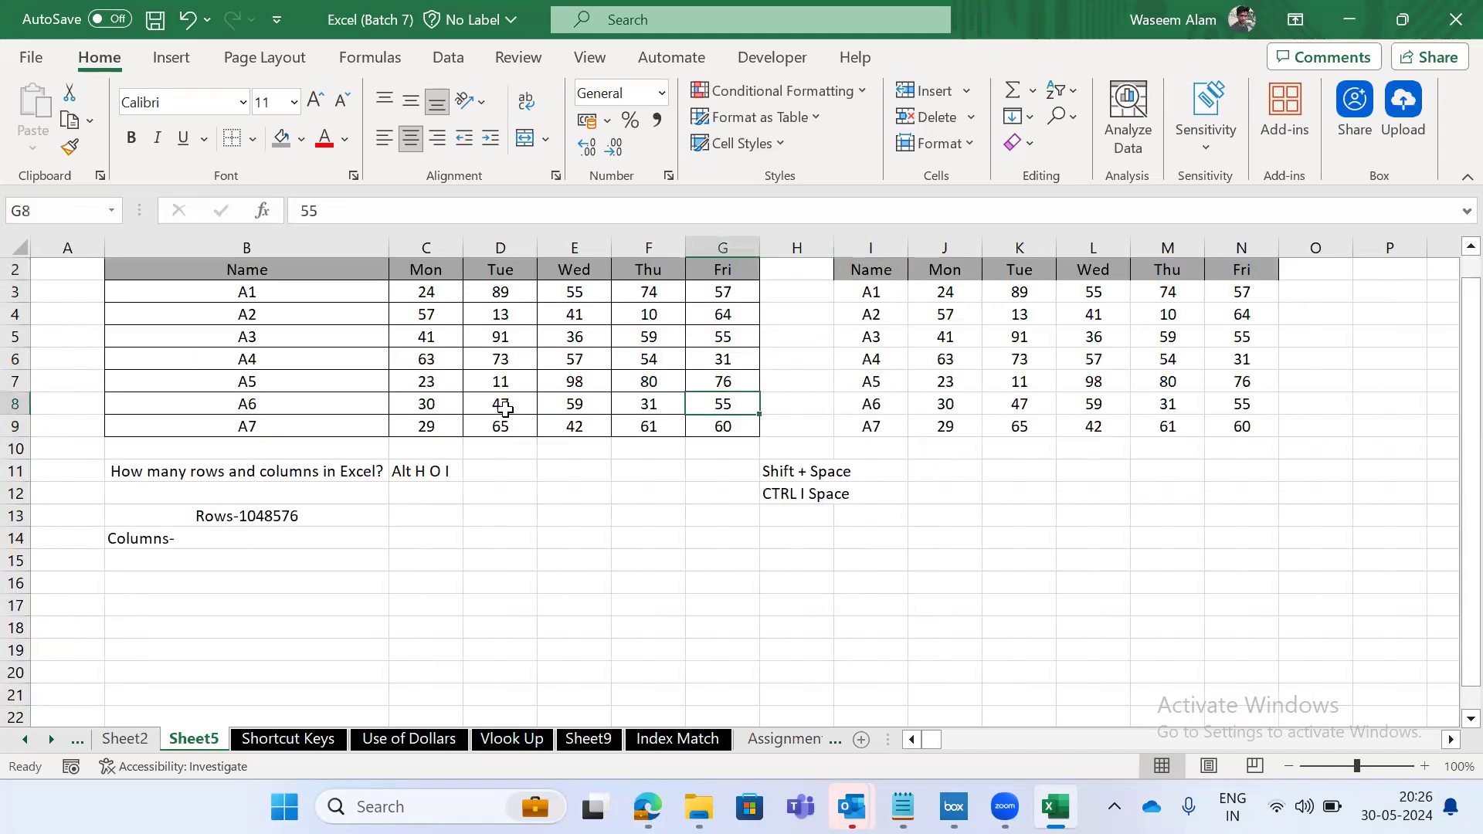
key("Down")
key("Right")
key("shift+space")
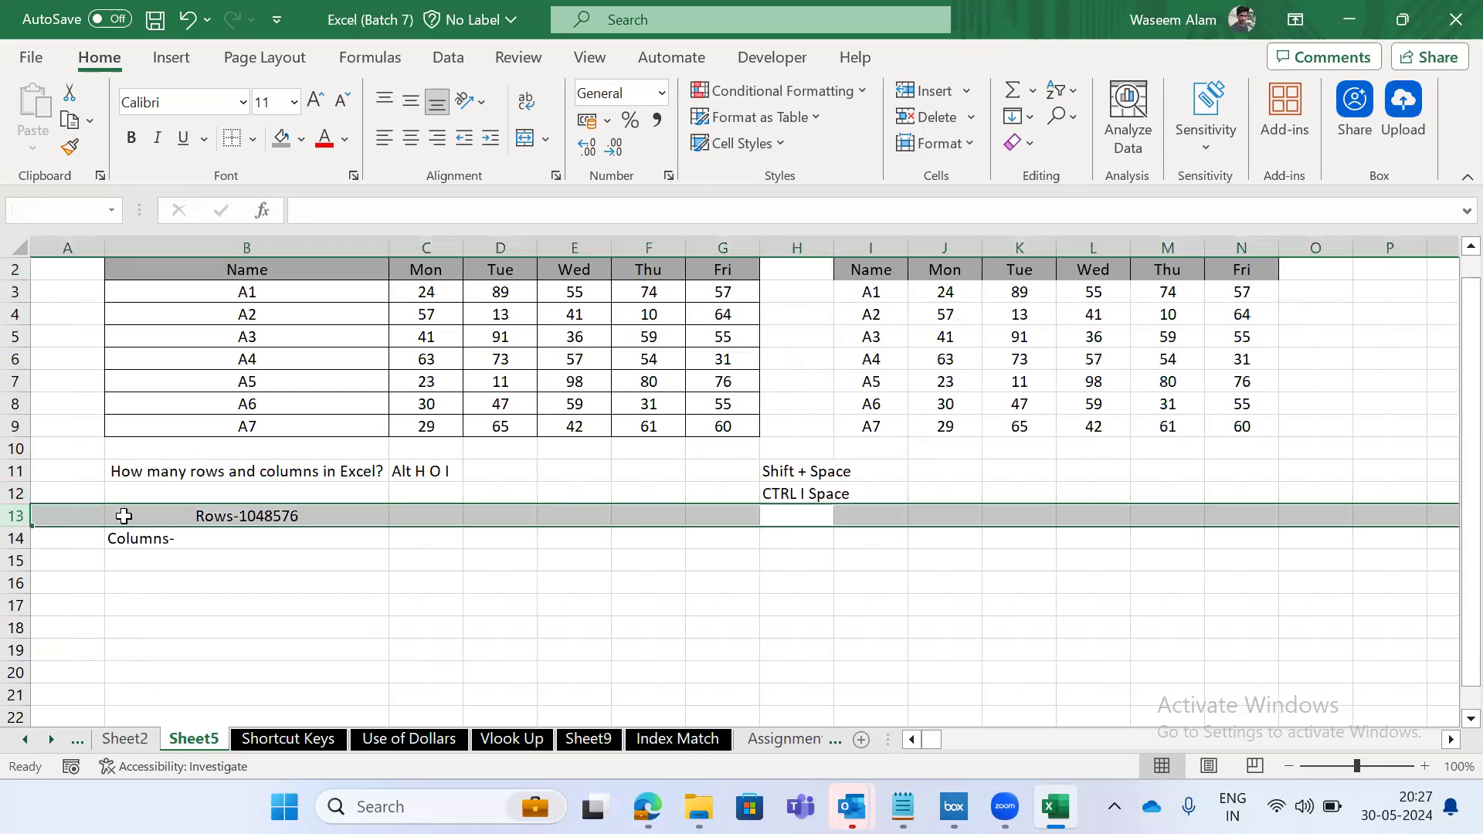
key("Left")
key("shift+space")
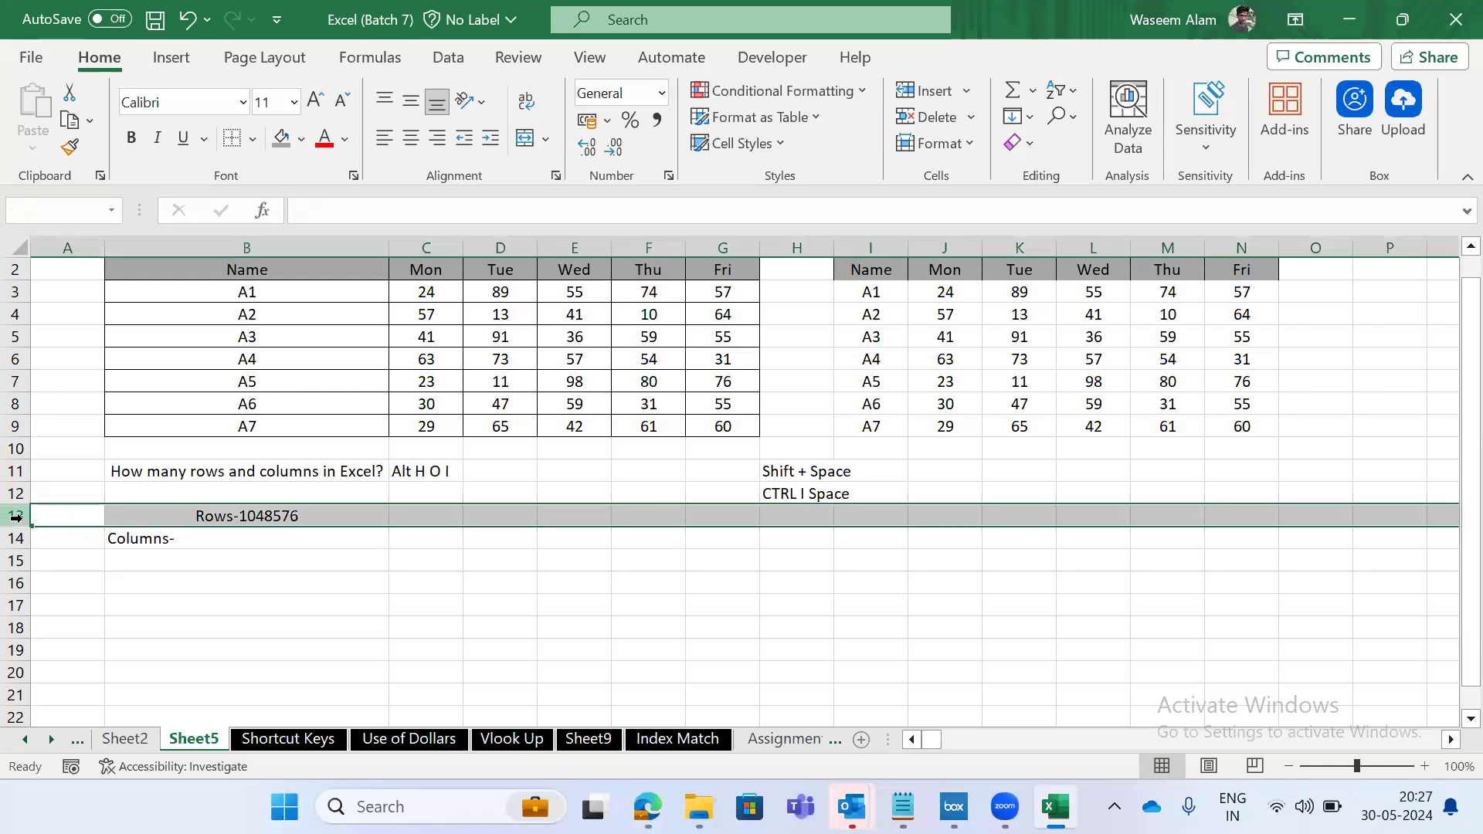
Move to the Name column of the second table and practise whole-row selection there, finishing in I8.
key("Right")
key("Up")
key("Right")
key("Right")
key("Right")
key("Up")
key("Up")
key("Right")
key("Right")
key("Right")
key("Right")
key("Up")
key("Up")
key("Down")
key("shift+space")
key("Up")
key("Down")
key("shift+space")
key("Up")
key("shift+space")
key("Down")
key("Up")
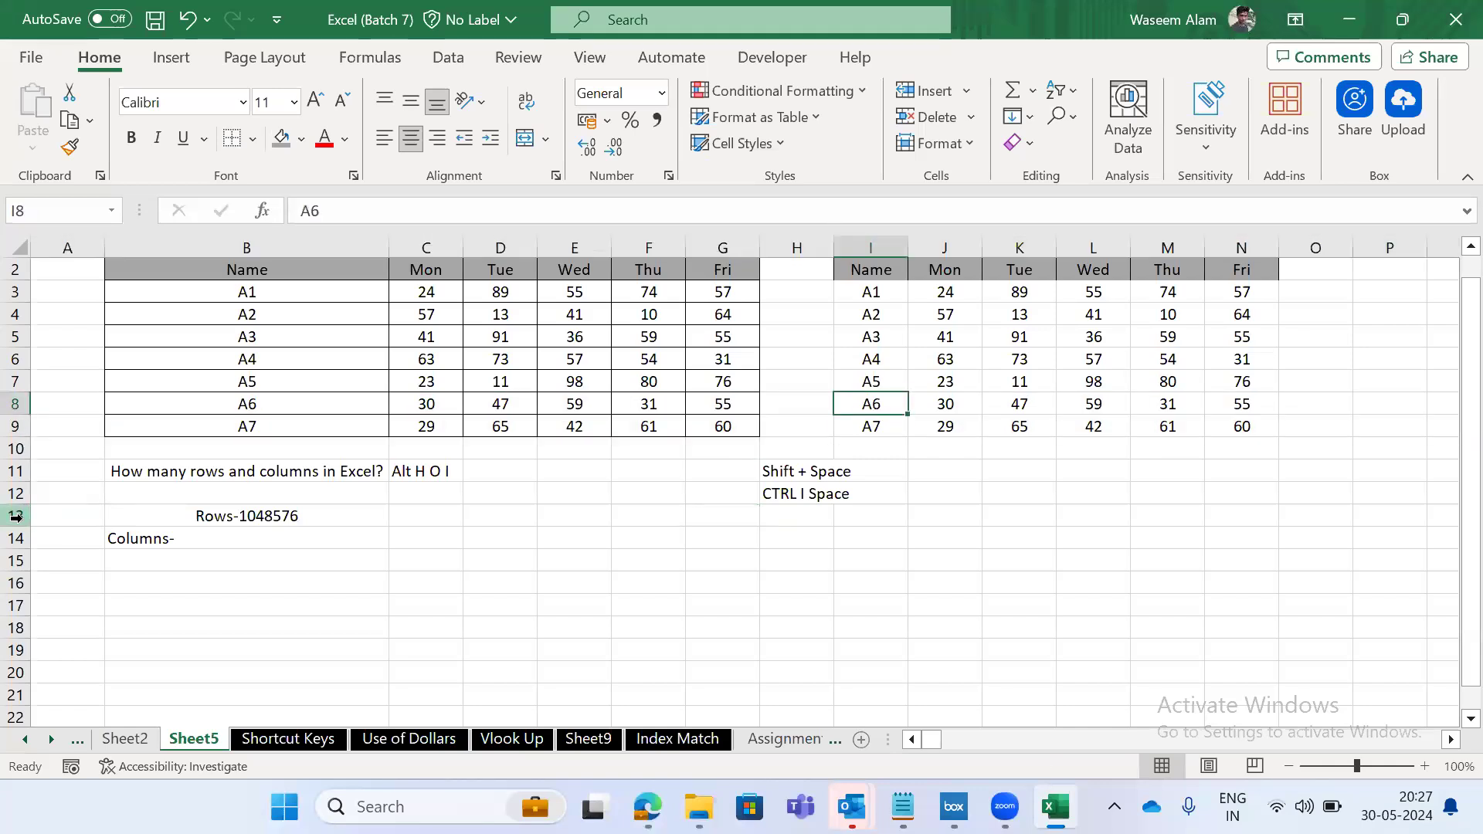
Select the whole of row 9 from the A7 cell in the second table.
key("Down")
key("shift+space")
key("shift+Up")
key("Up")
key("Down")
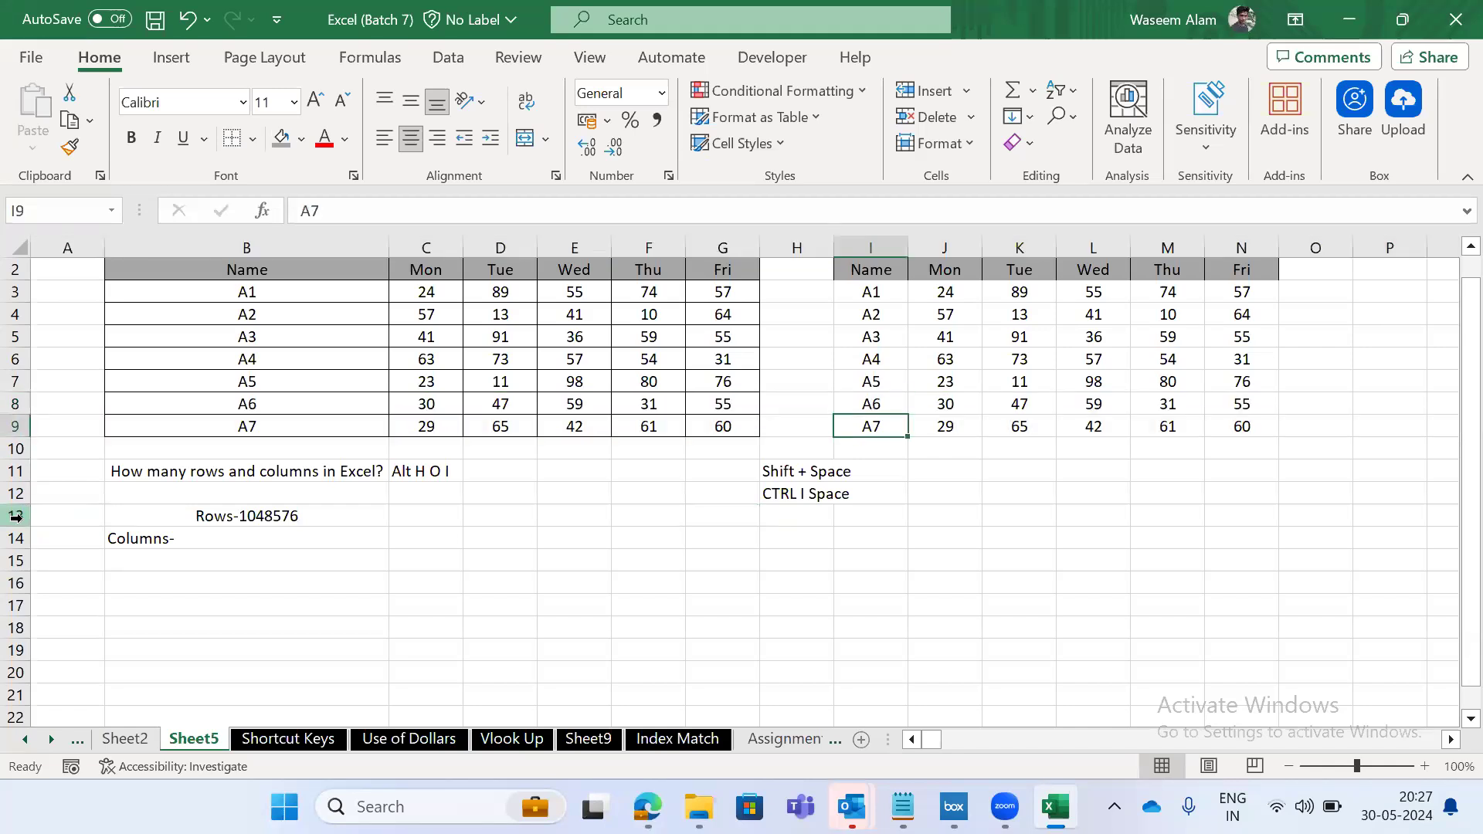
key("shift+space")
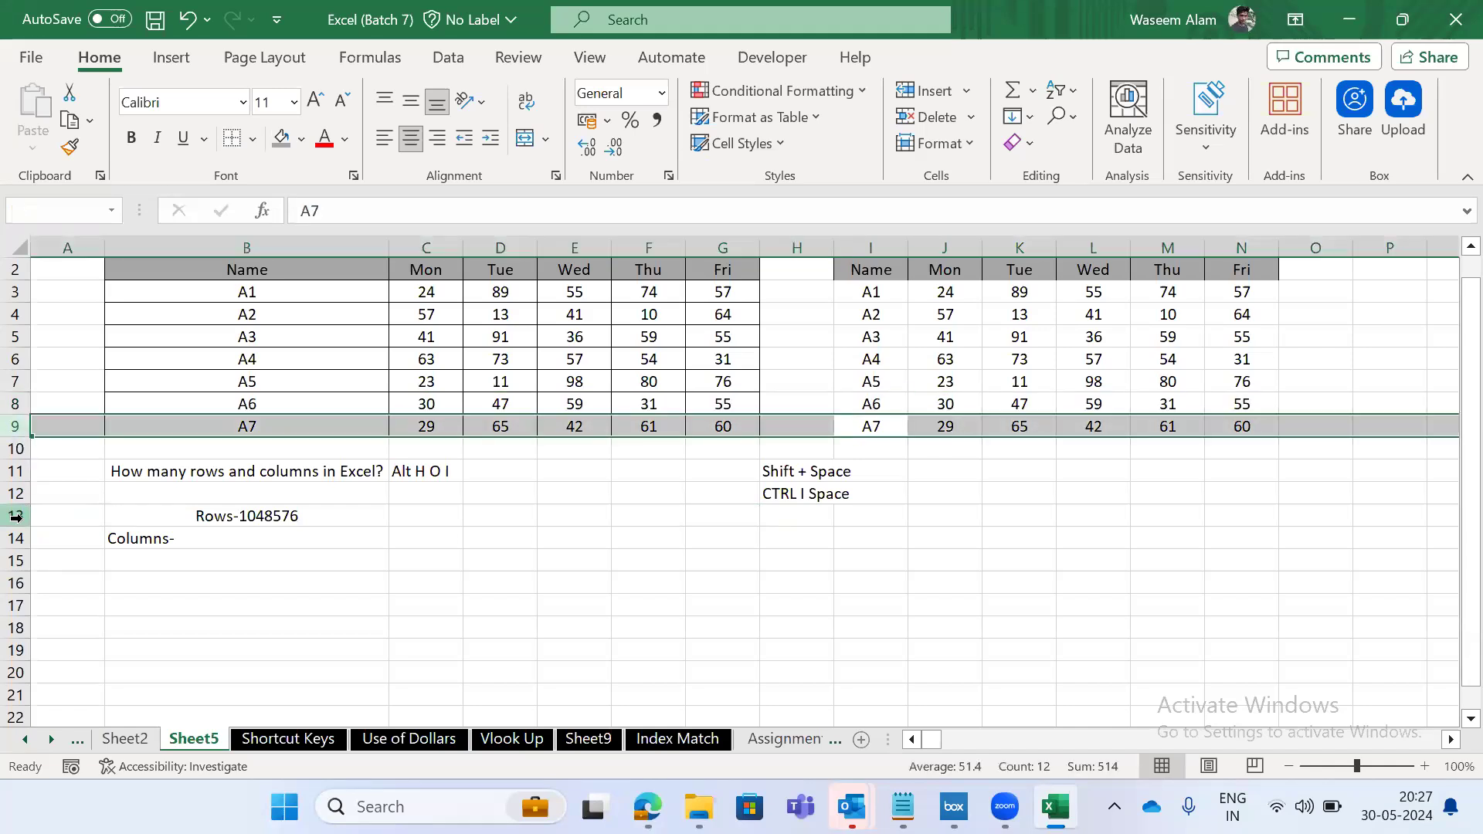
Select the whole of row 8 from I8, insert a sheet row above it, and undo the insertion.
key("Up")
key("shift+Up")
key("shift+Down")
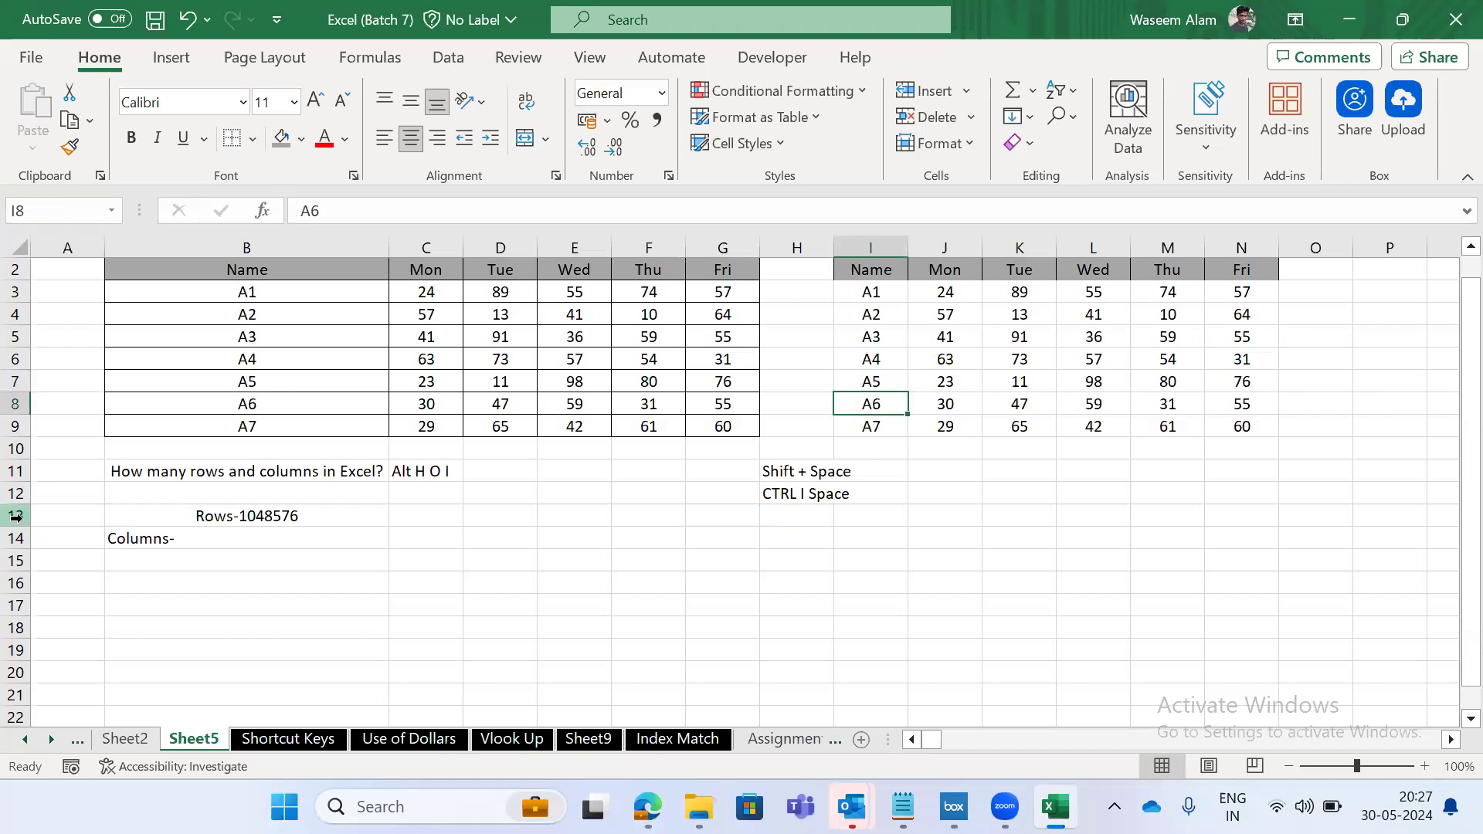
key("shift+space")
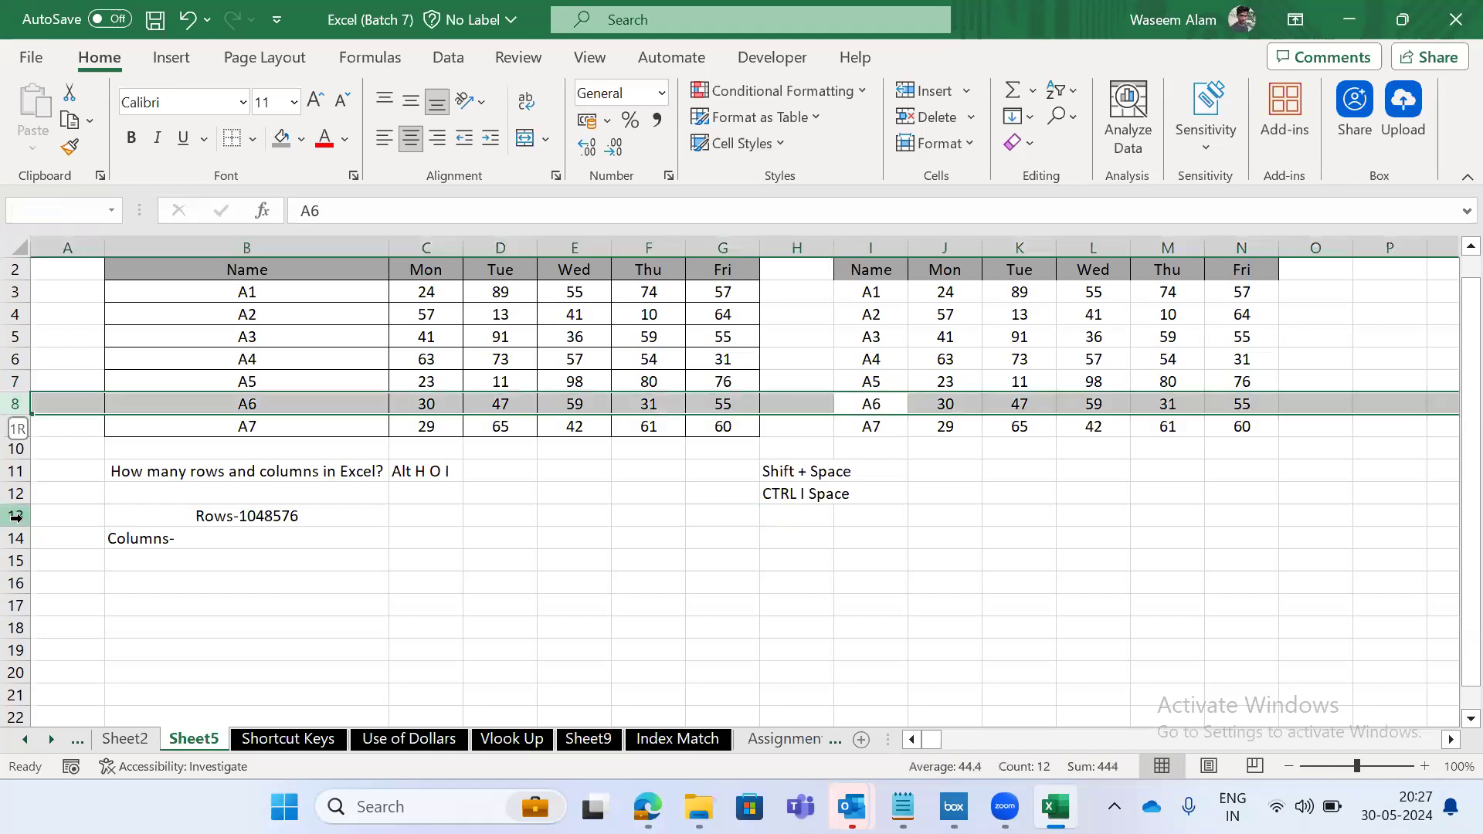
left_click(965, 91)
left_click(965, 158)
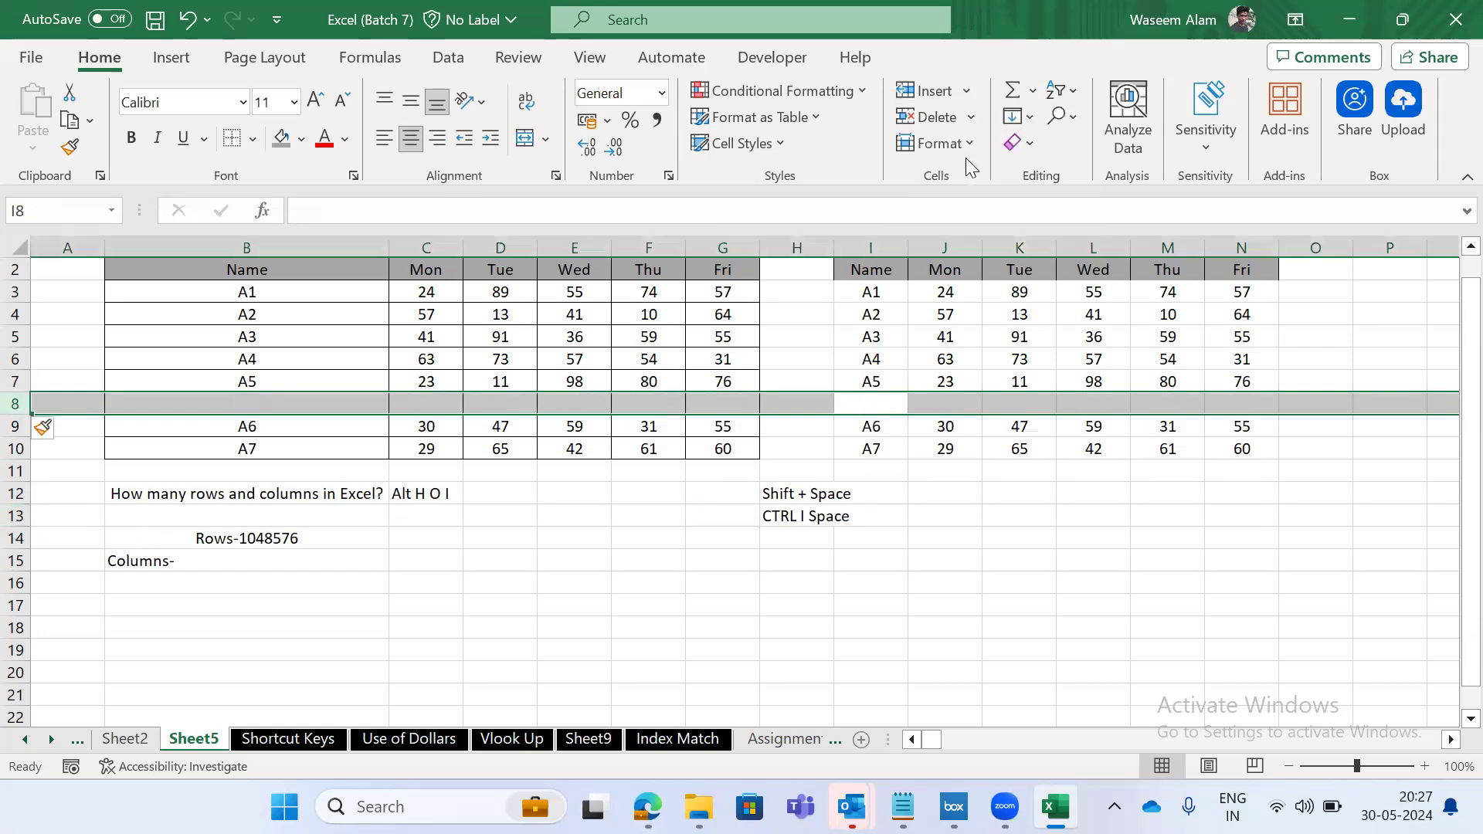
key("ctrl+z")
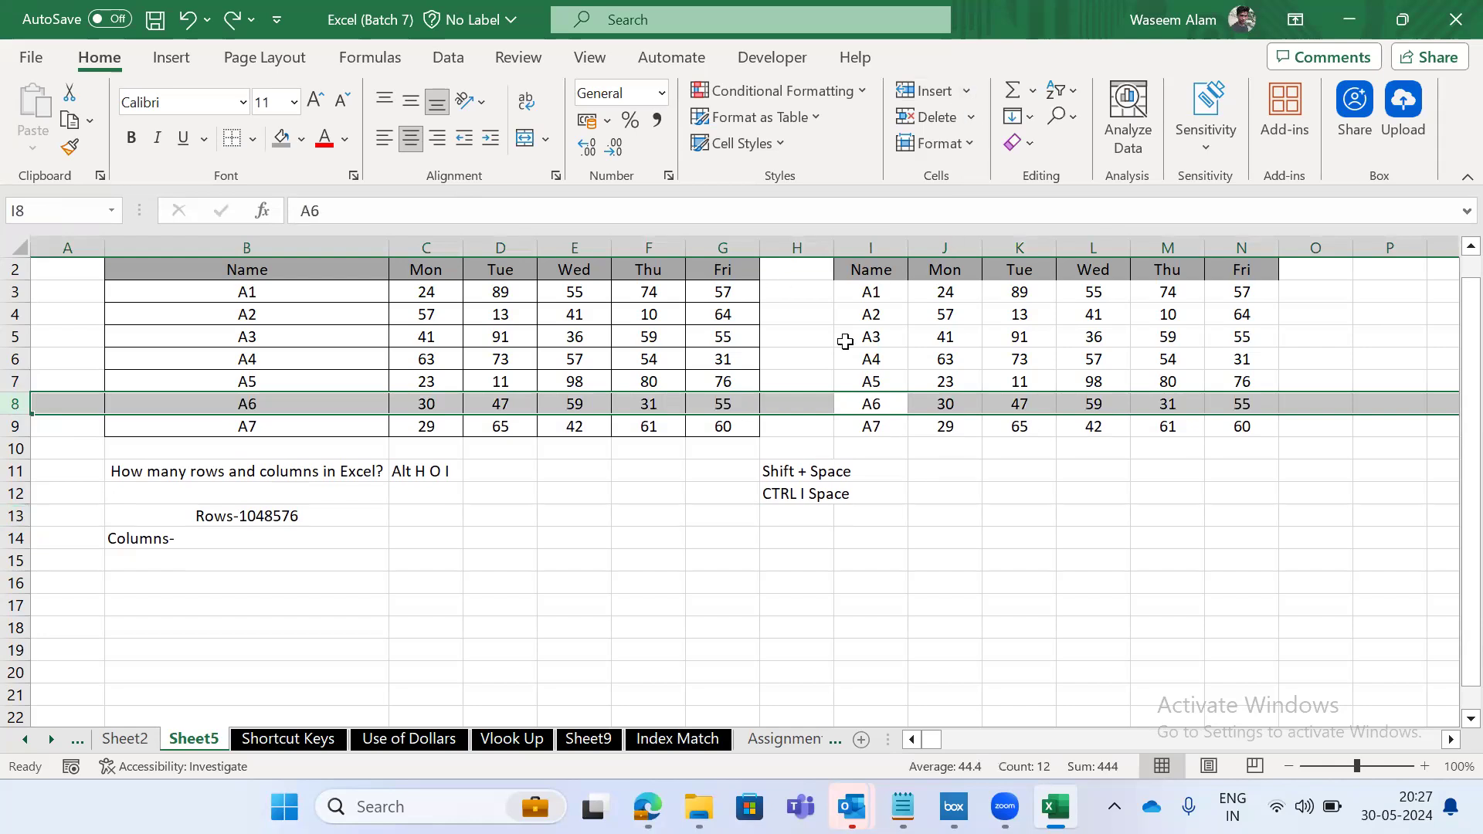
Look through the shortcut list on the Shortcut Keys sheet for the row-insertion entry, and return to Sheet5.
key("ctrl+Page_Down")
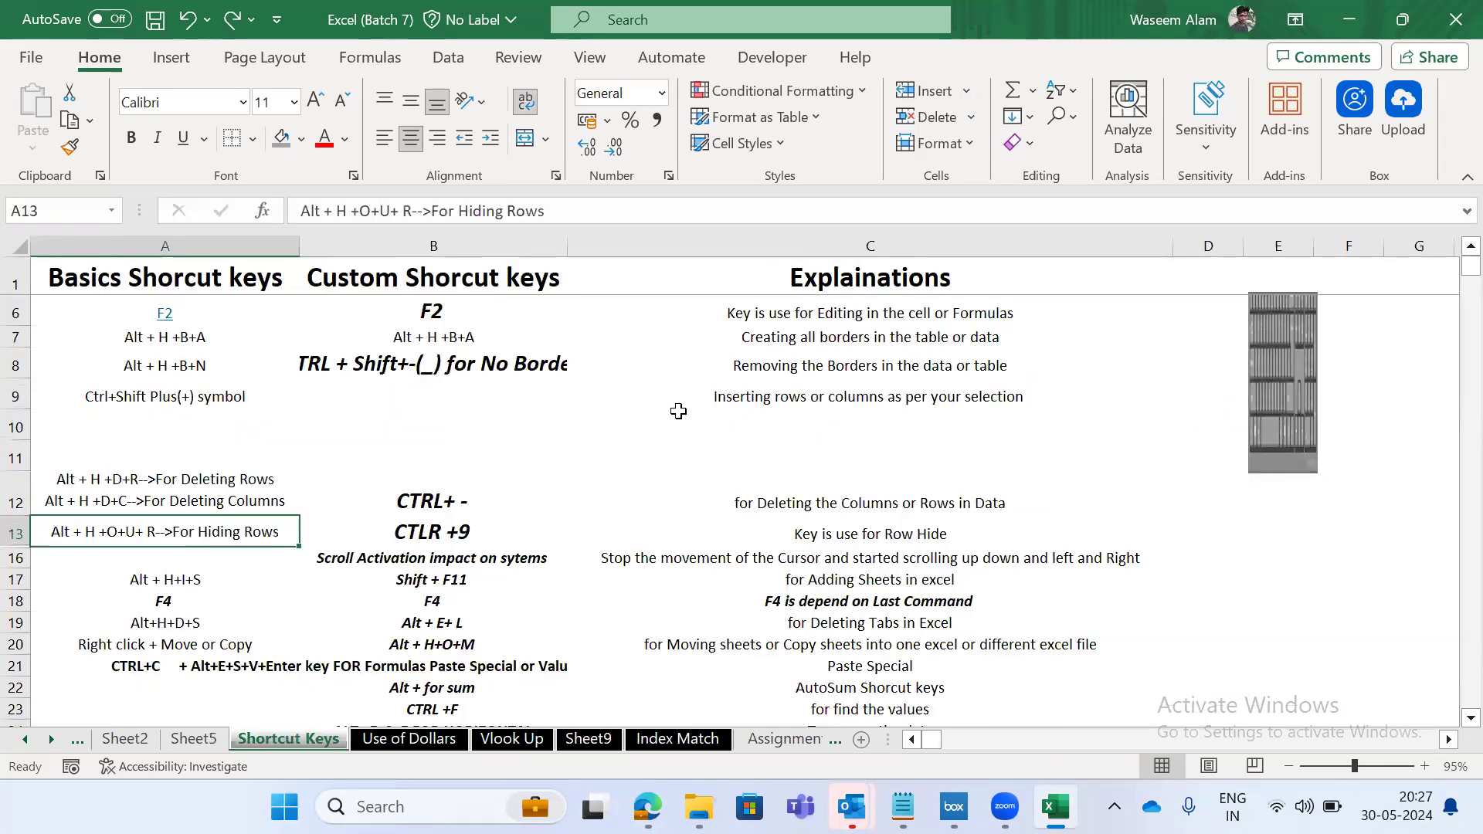
key("Down")
key("Down")
key("Down")
key("Down")
key("Down")
key("Down")
key("Down")
key("Down")
key("Down")
key("Down")
key("Down")
key("Down")
key("Up")
key("Up")
key("Up")
key("Up")
key("Up")
key("Up")
key("Up")
key("Up")
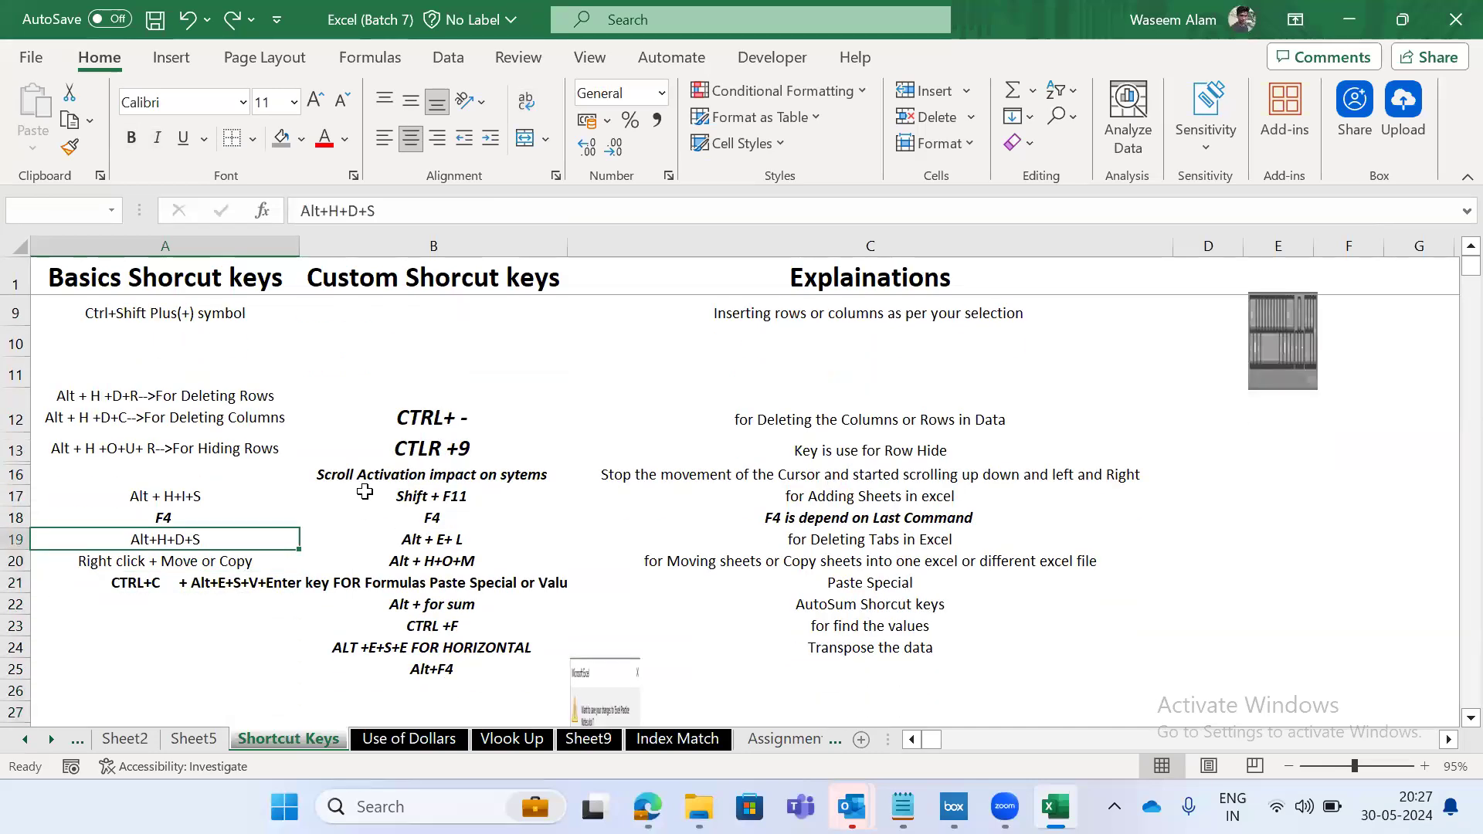
key("Up")
key("Up")
key("Up")
key("Up")
key("Up")
key("Up")
key("Up")
key("Up")
key("Up")
key("Up")
key("Up")
key("Up")
key("Down")
key("Down")
key("Down")
key("Right")
key("Down")
key("Right")
key("Left")
key("ctrl+Page_Up")
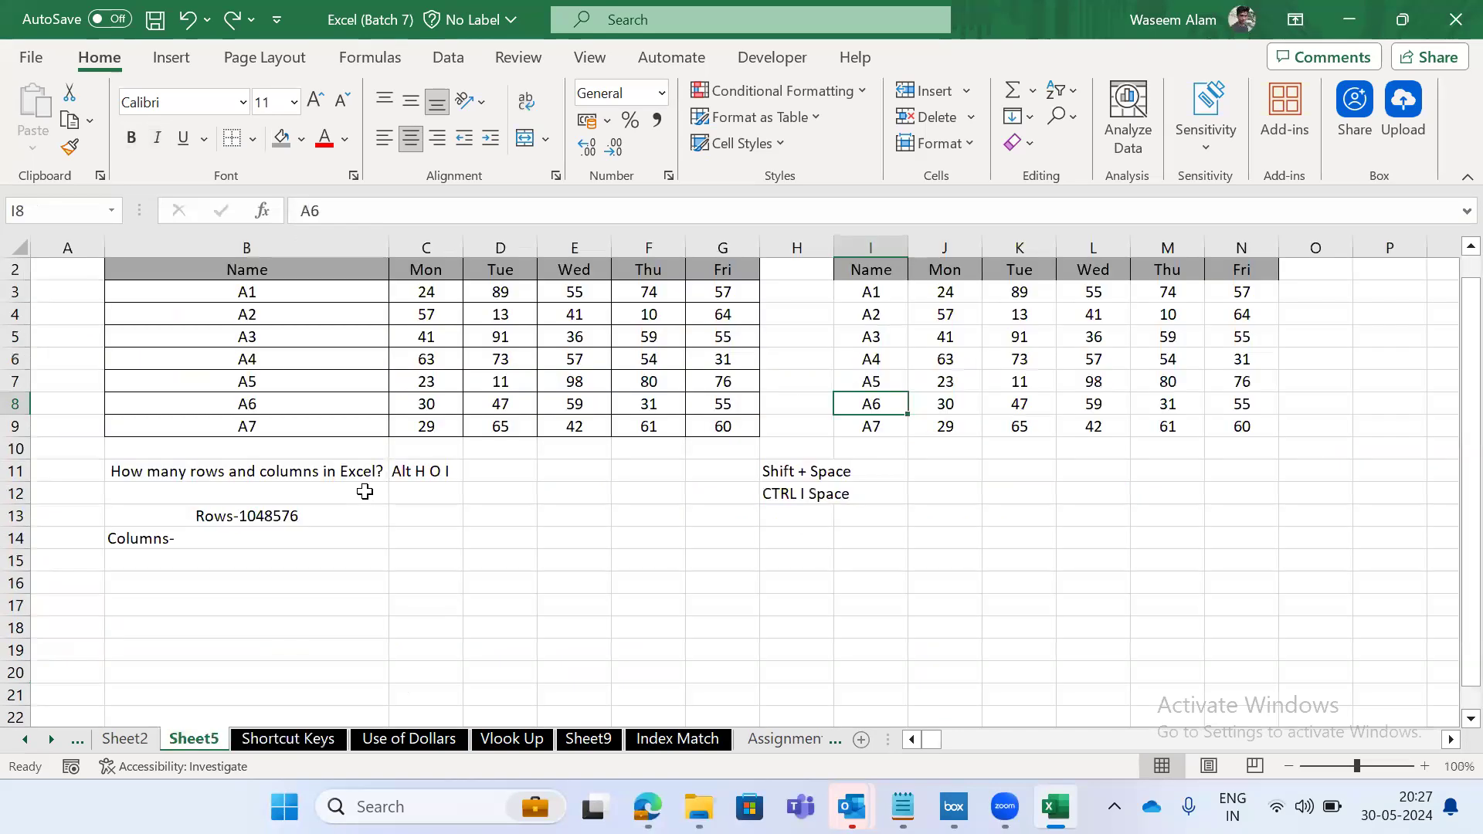
Demonstrate the Insert Sheet Rows command again on the whole of row 8, and undo the added row.
key("shift+space")
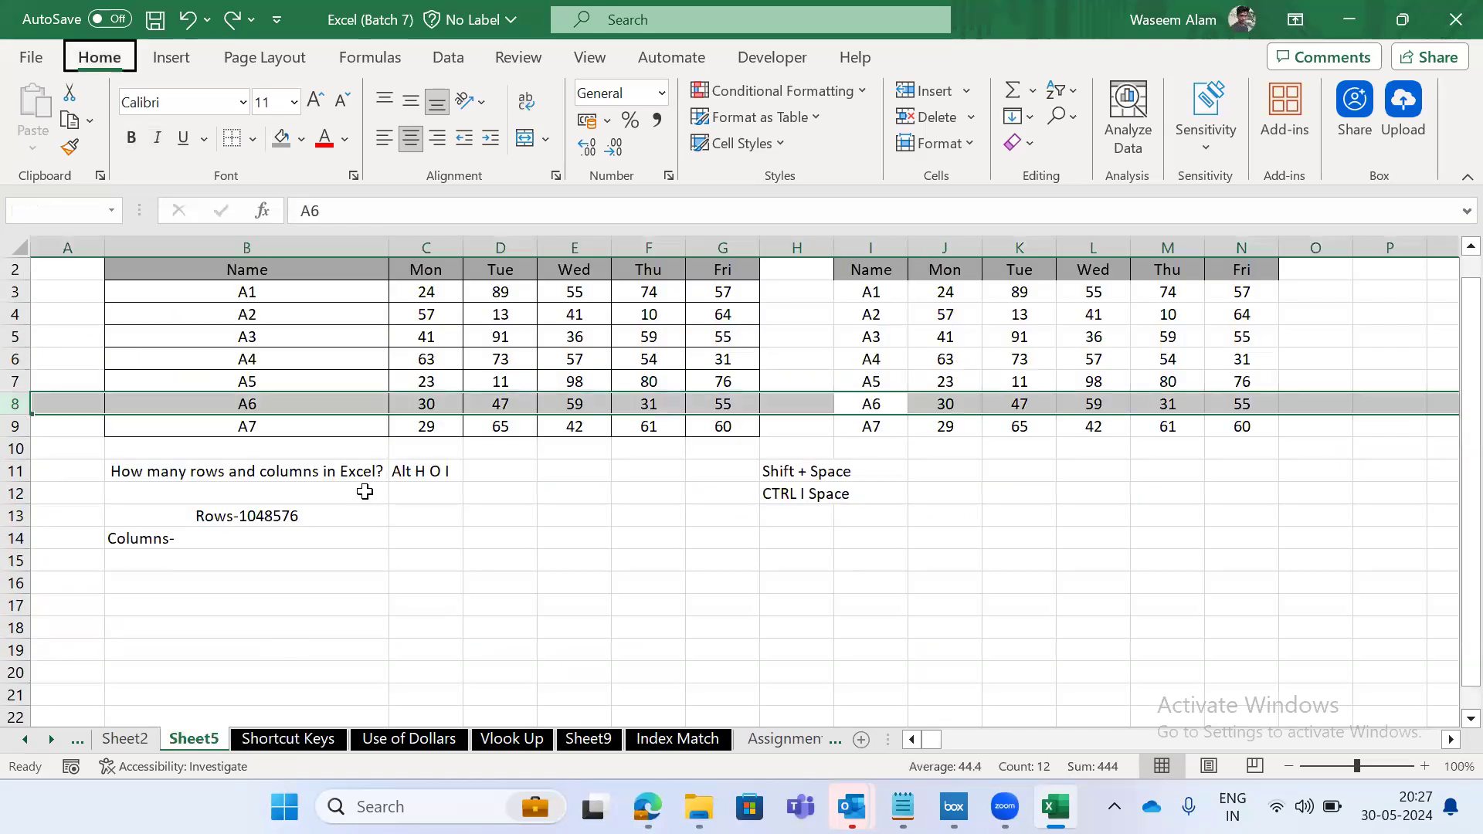
key("alt+h")
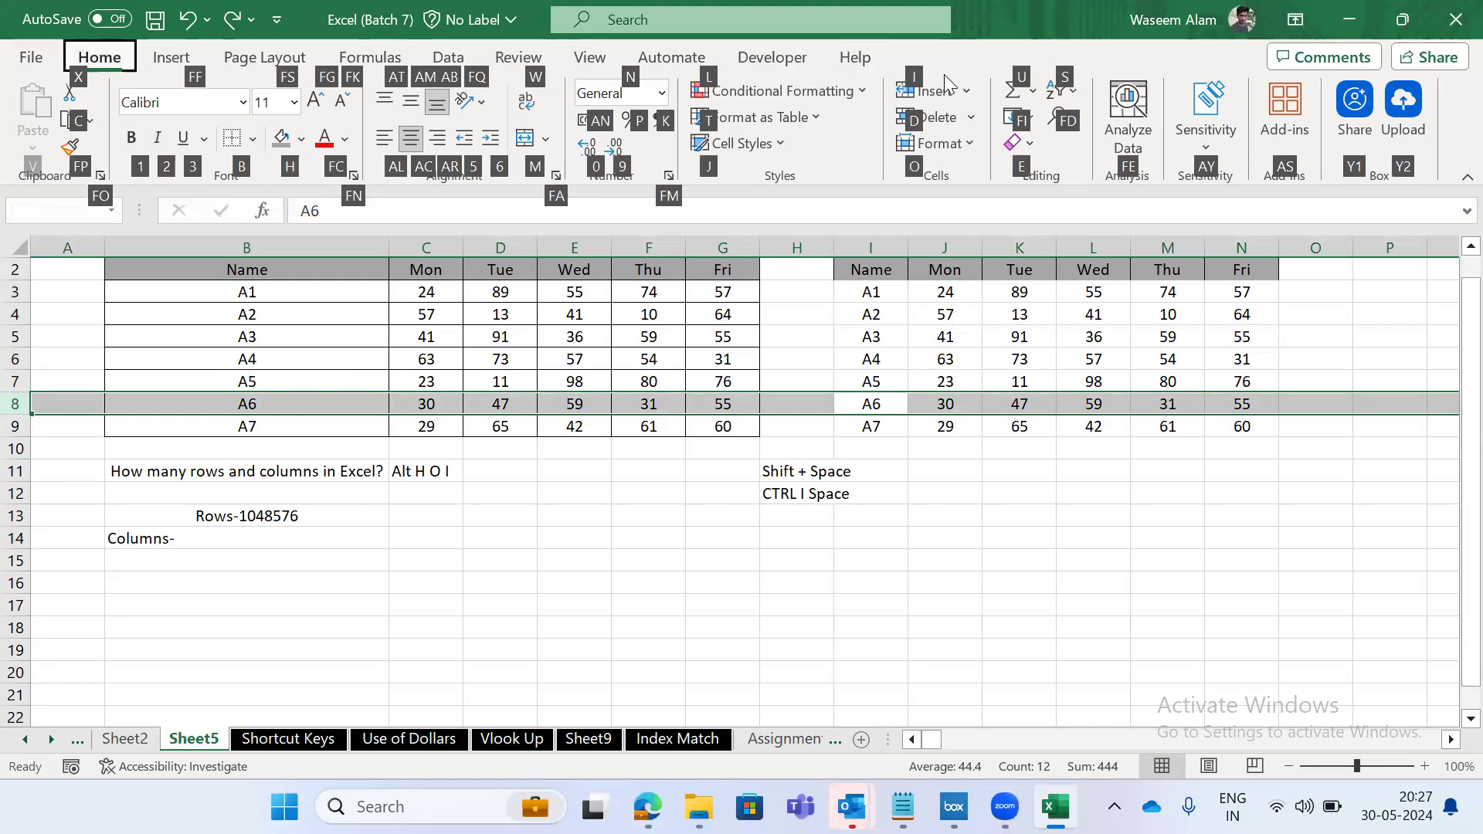
key("i")
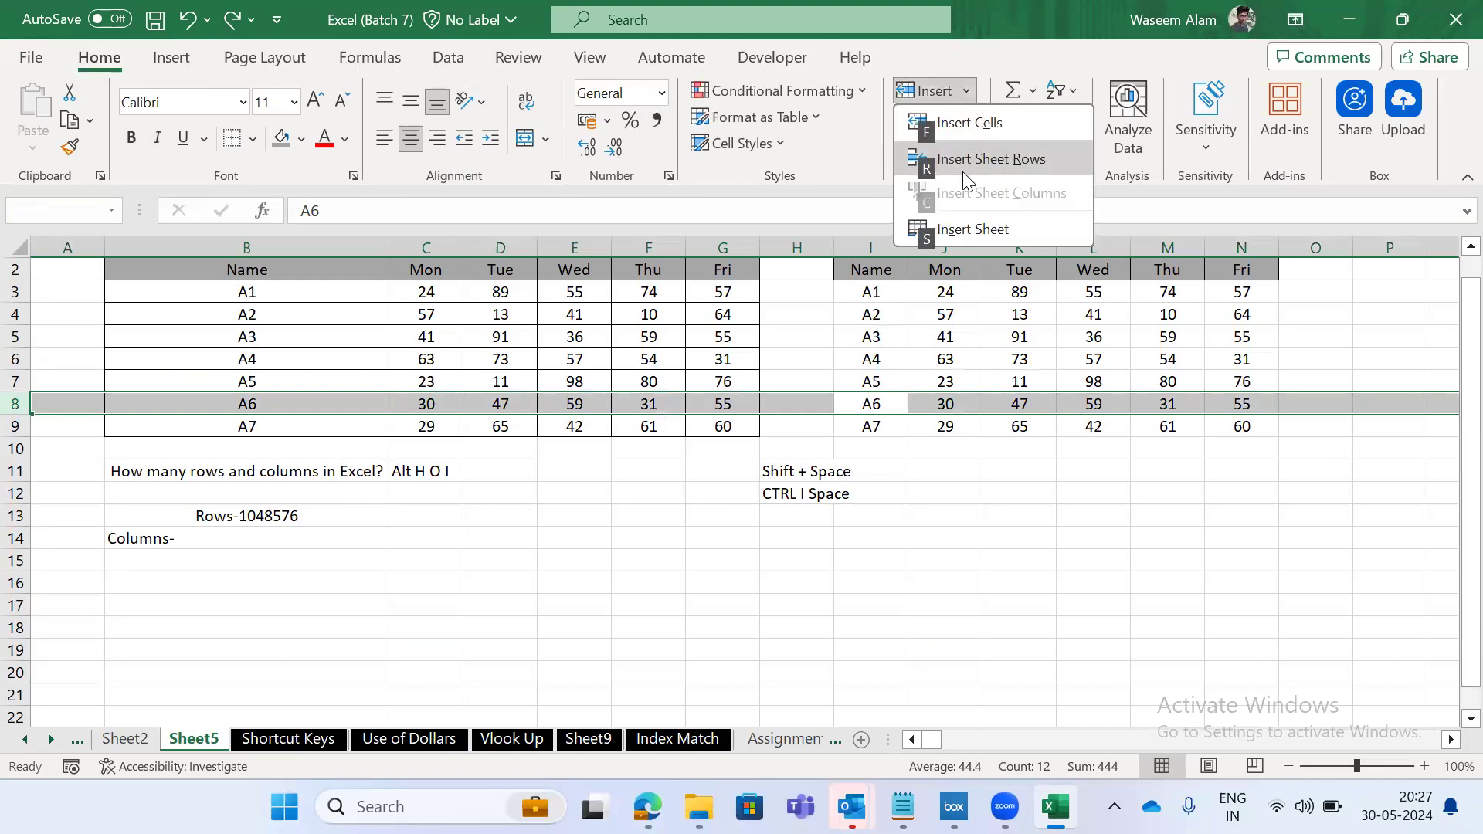
left_click(963, 171)
key("ctrl+z")
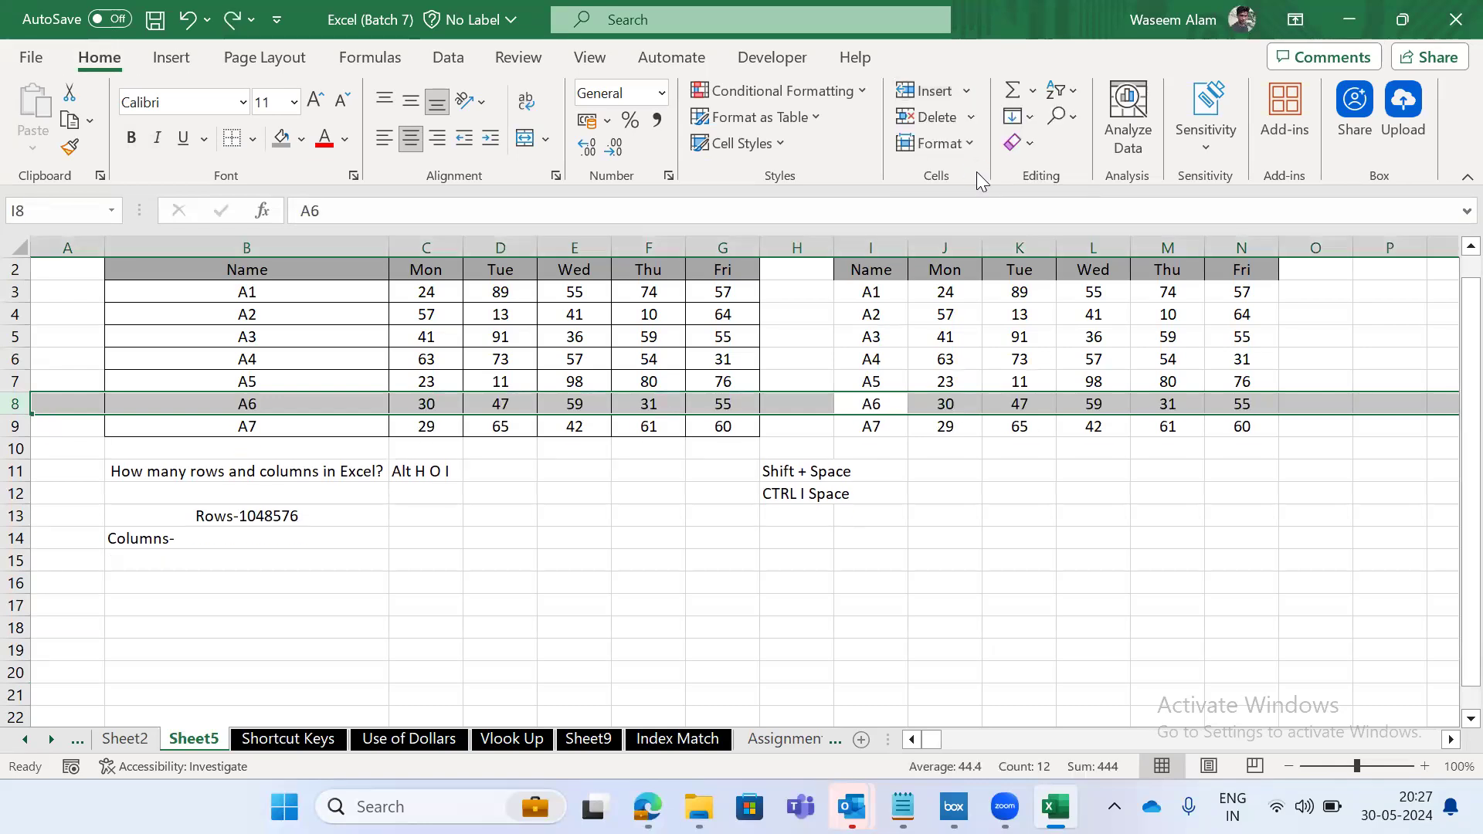
Note the row-insertion shortcut "Alt H I R" in cell O8 beside the second table's A6 row.
key("Right")
key("Right")
key("Right")
key("Right")
key("Right")
key("Right")
type("Alt H I R")
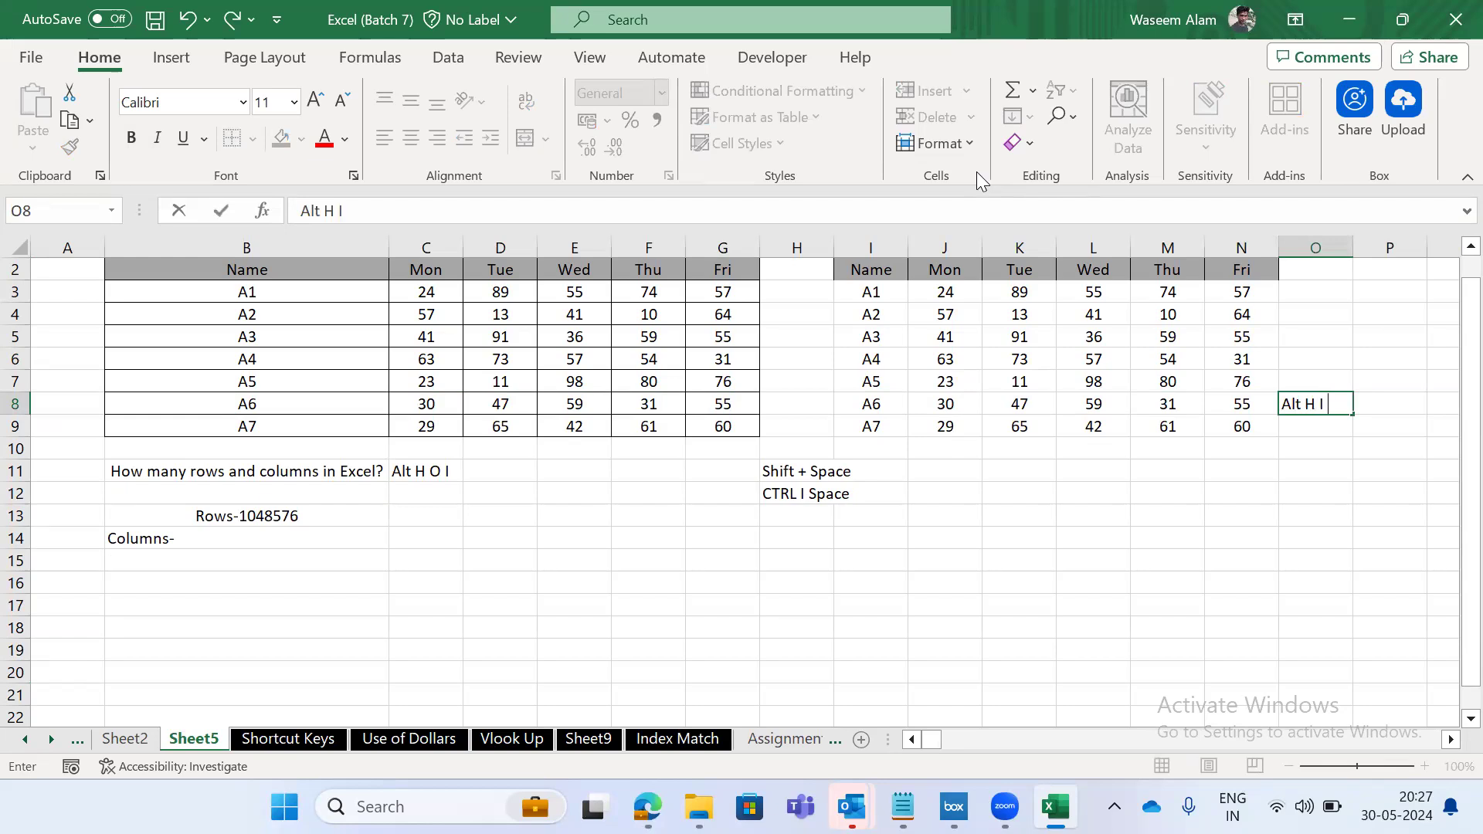
key("ctrl+Return")
Select the whole of row 8 from J8 and insert a blank sheet row above the A6 row.
key("Left")
key("Left")
key("Left")
key("Left")
key("Left")
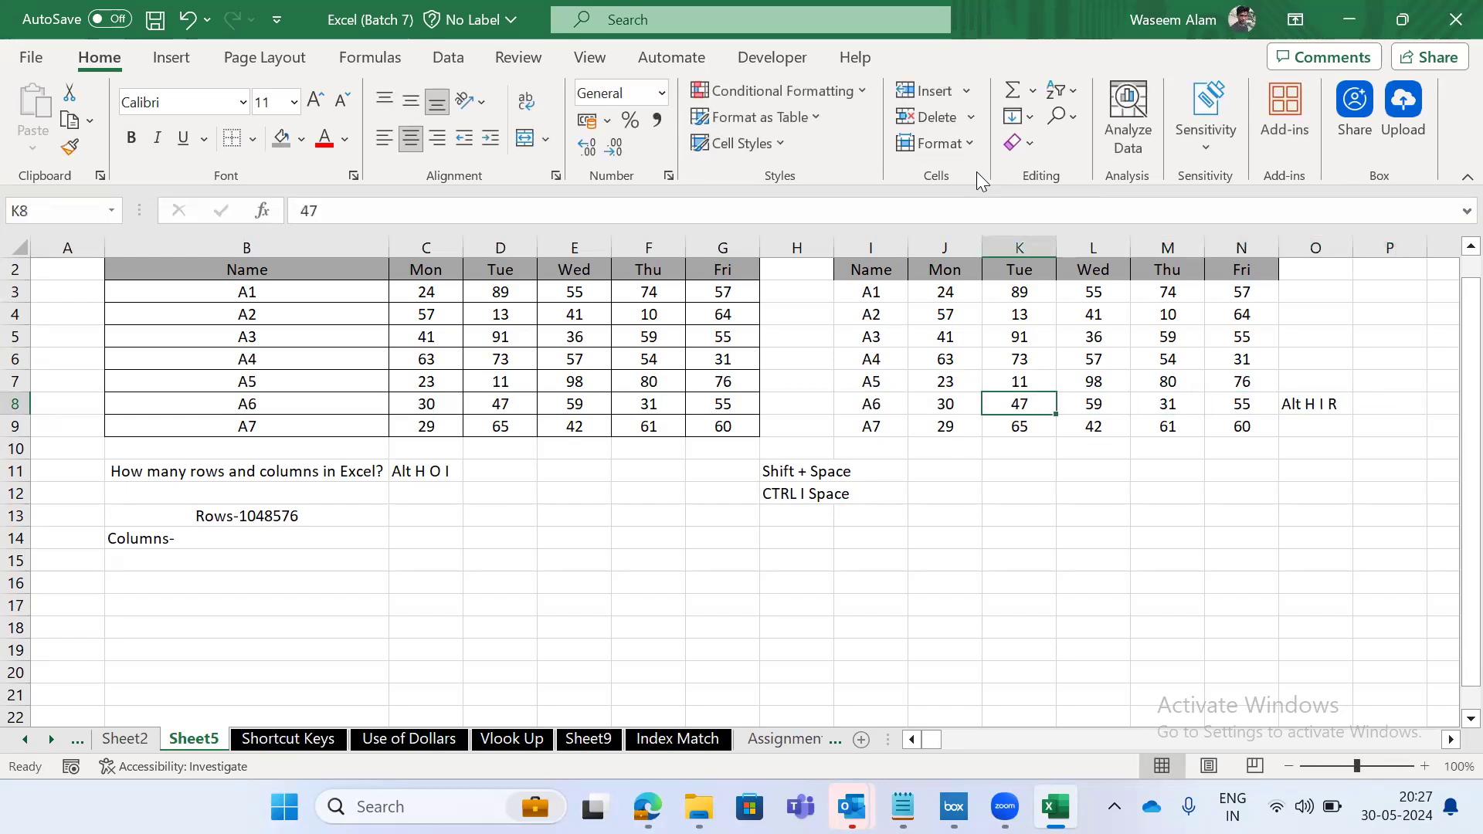
key("shift+space")
key("alt")
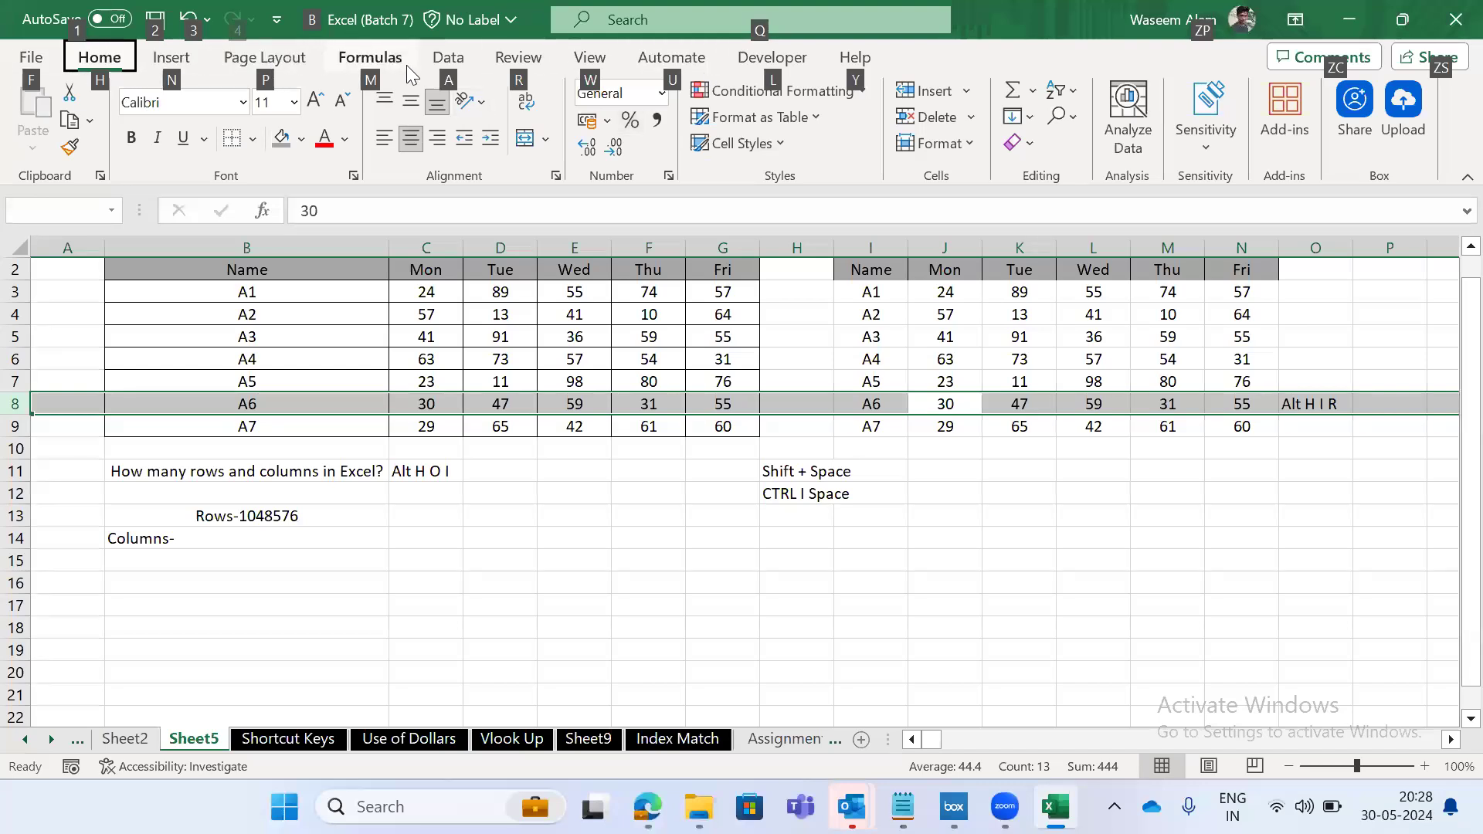
key("h")
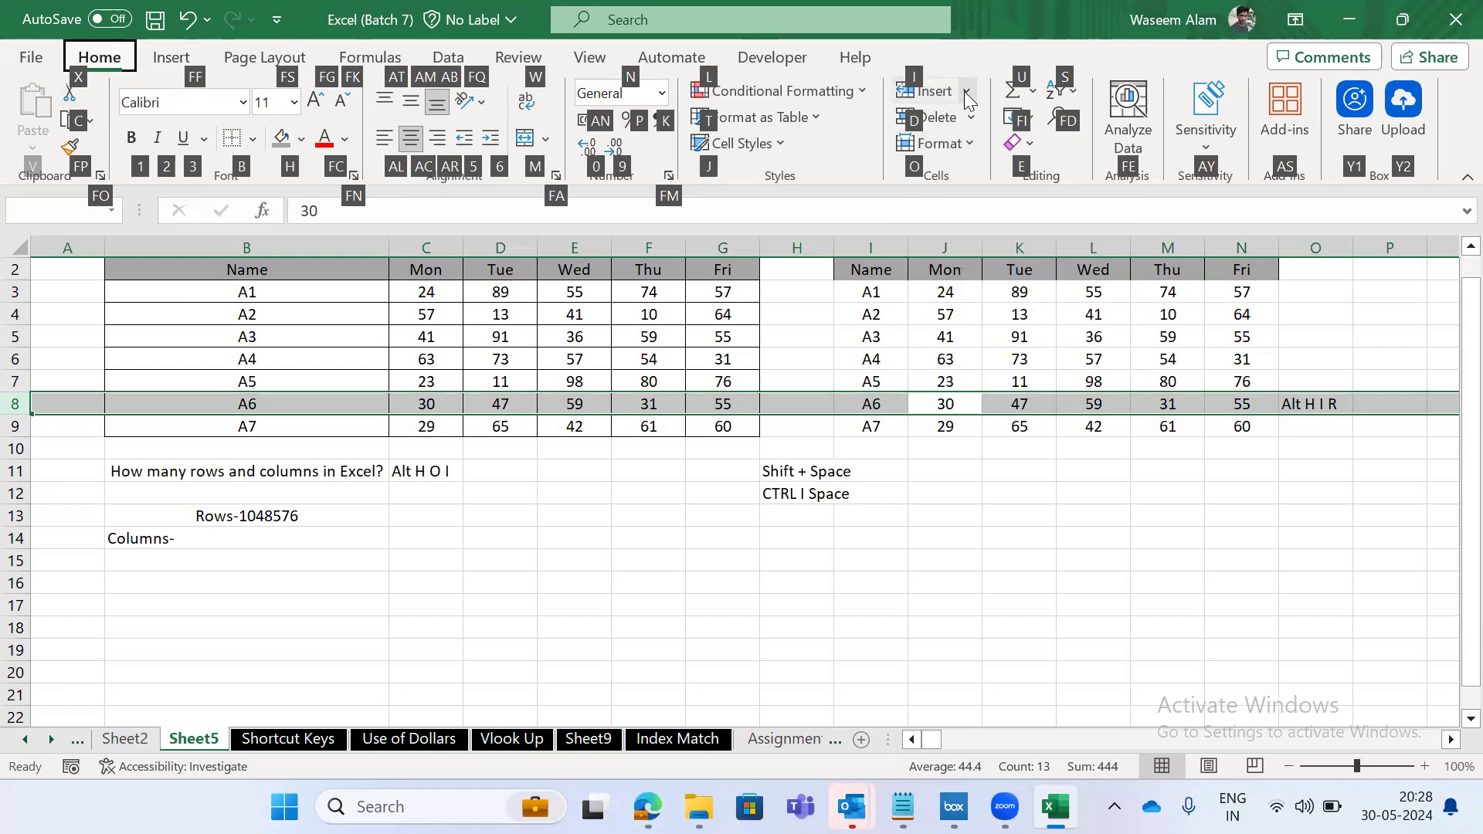
key("i")
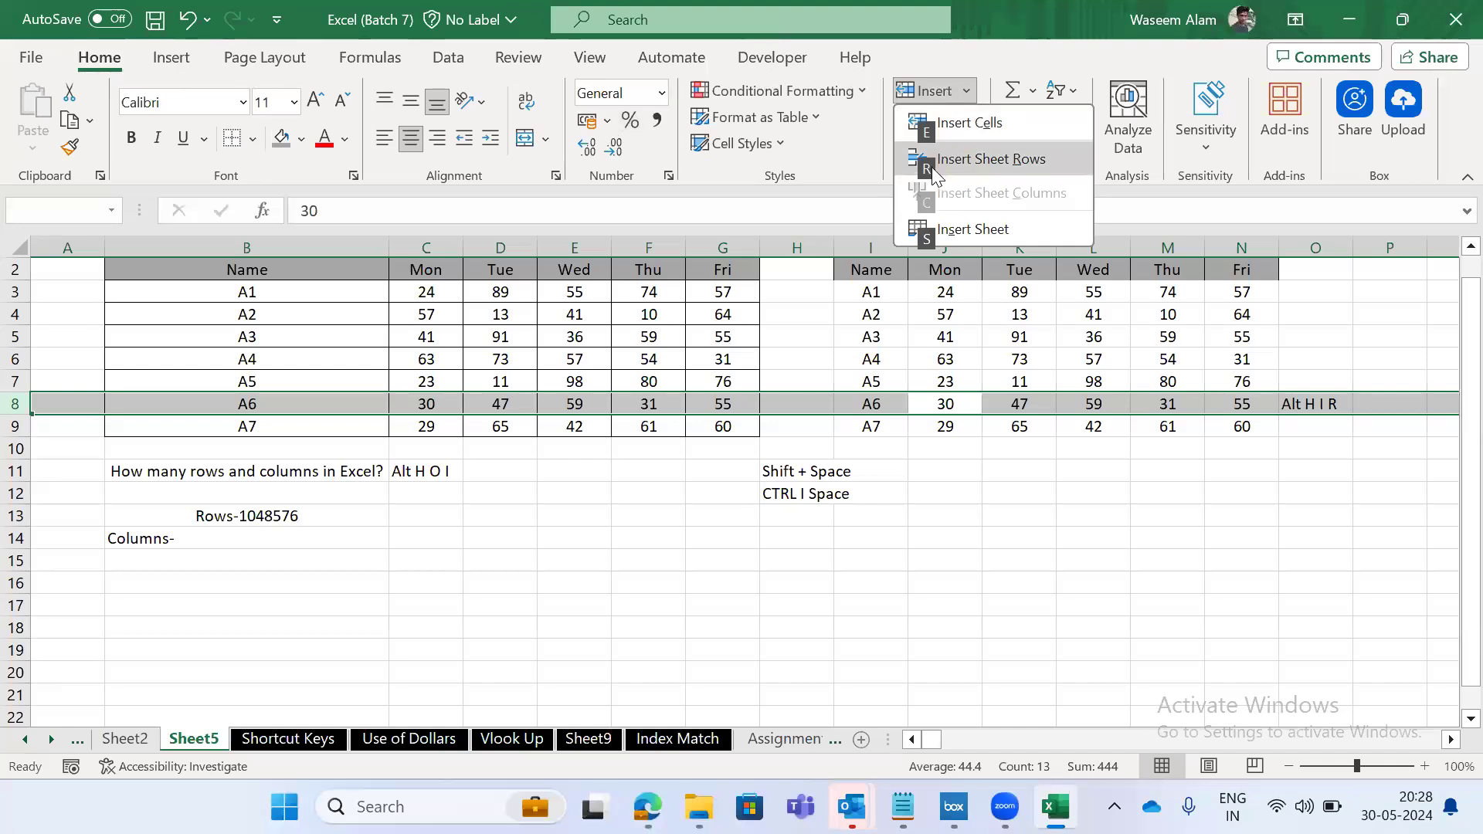
key("r")
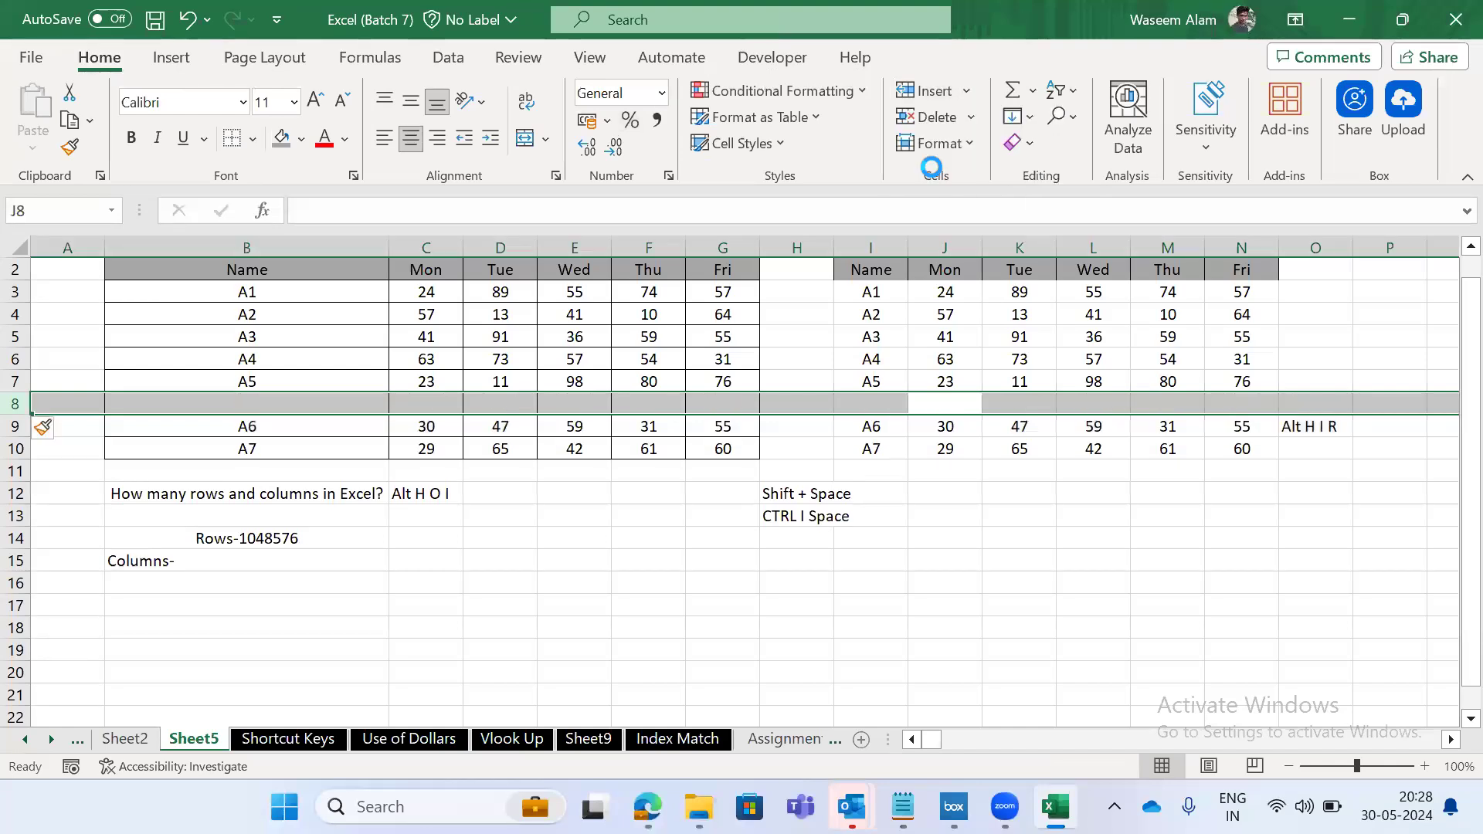
Enter the name A8 in I8 and the Monday value 20 in J8 of the blank row.
key("Left")
key("shift+space")
key("shift+BackSpace")
type("A*")
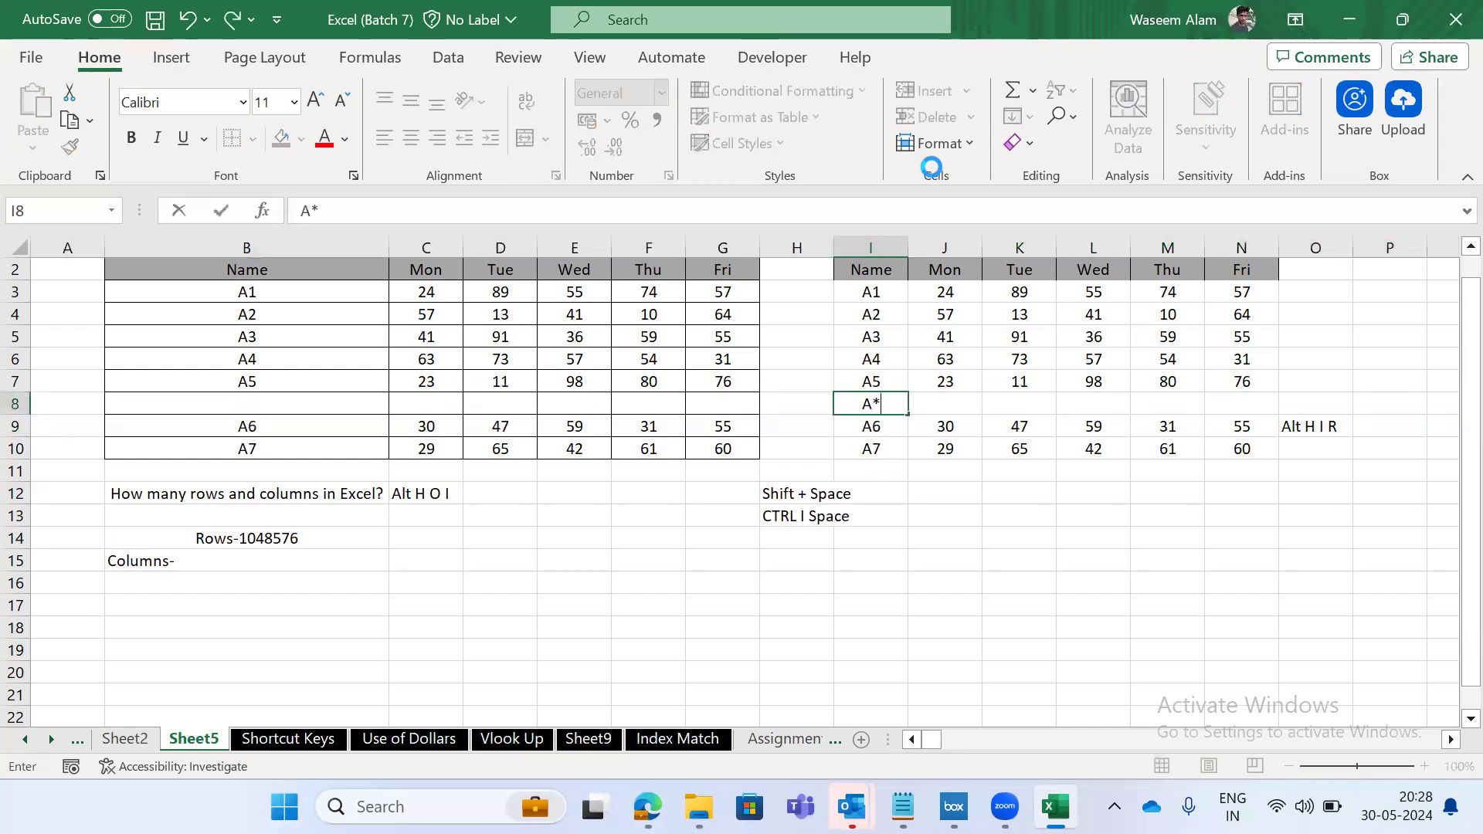
key("Escape")
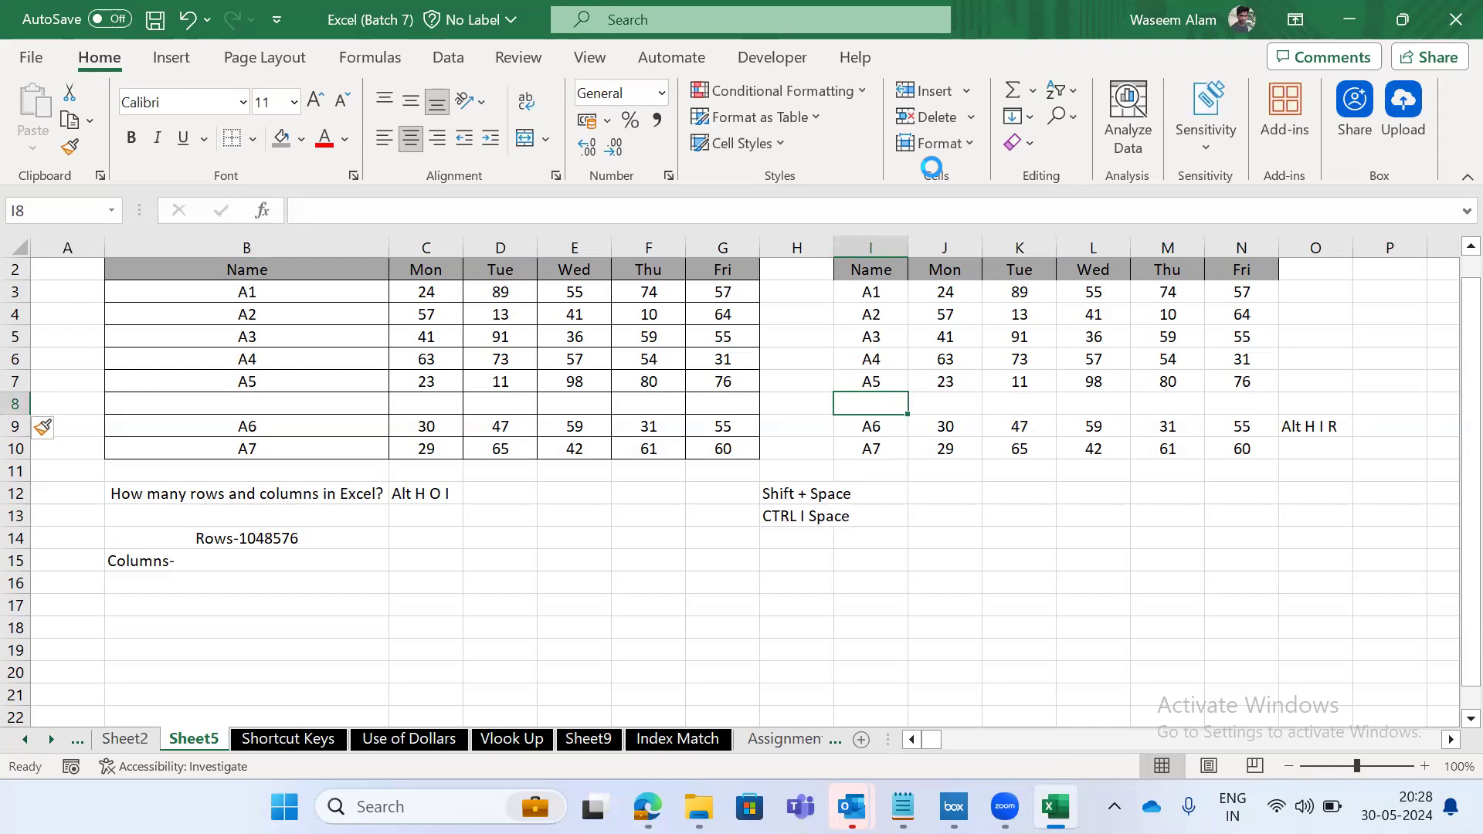
type("A8")
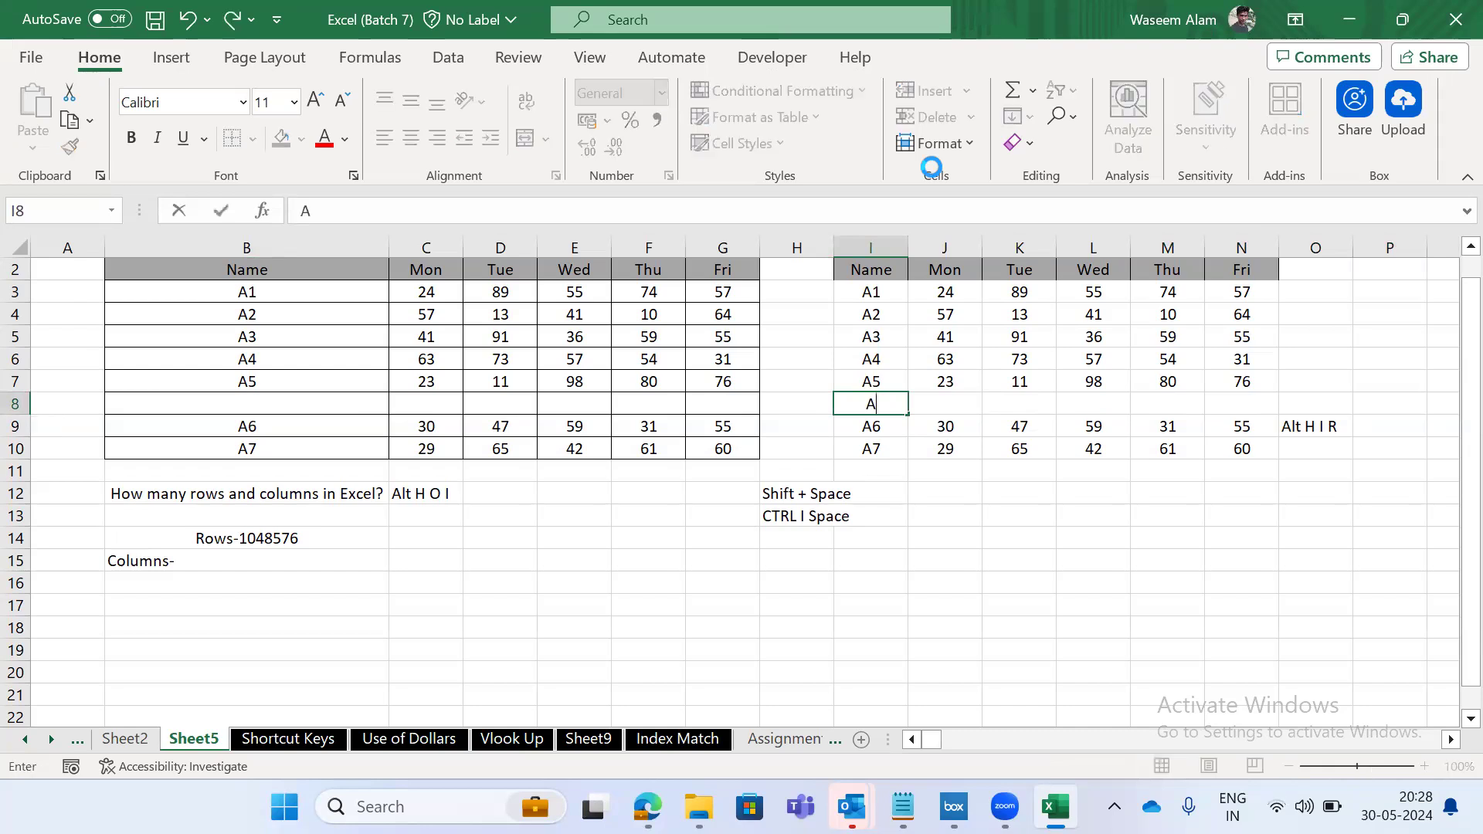
key("Tab")
key("Up")
key("Down")
type("20")
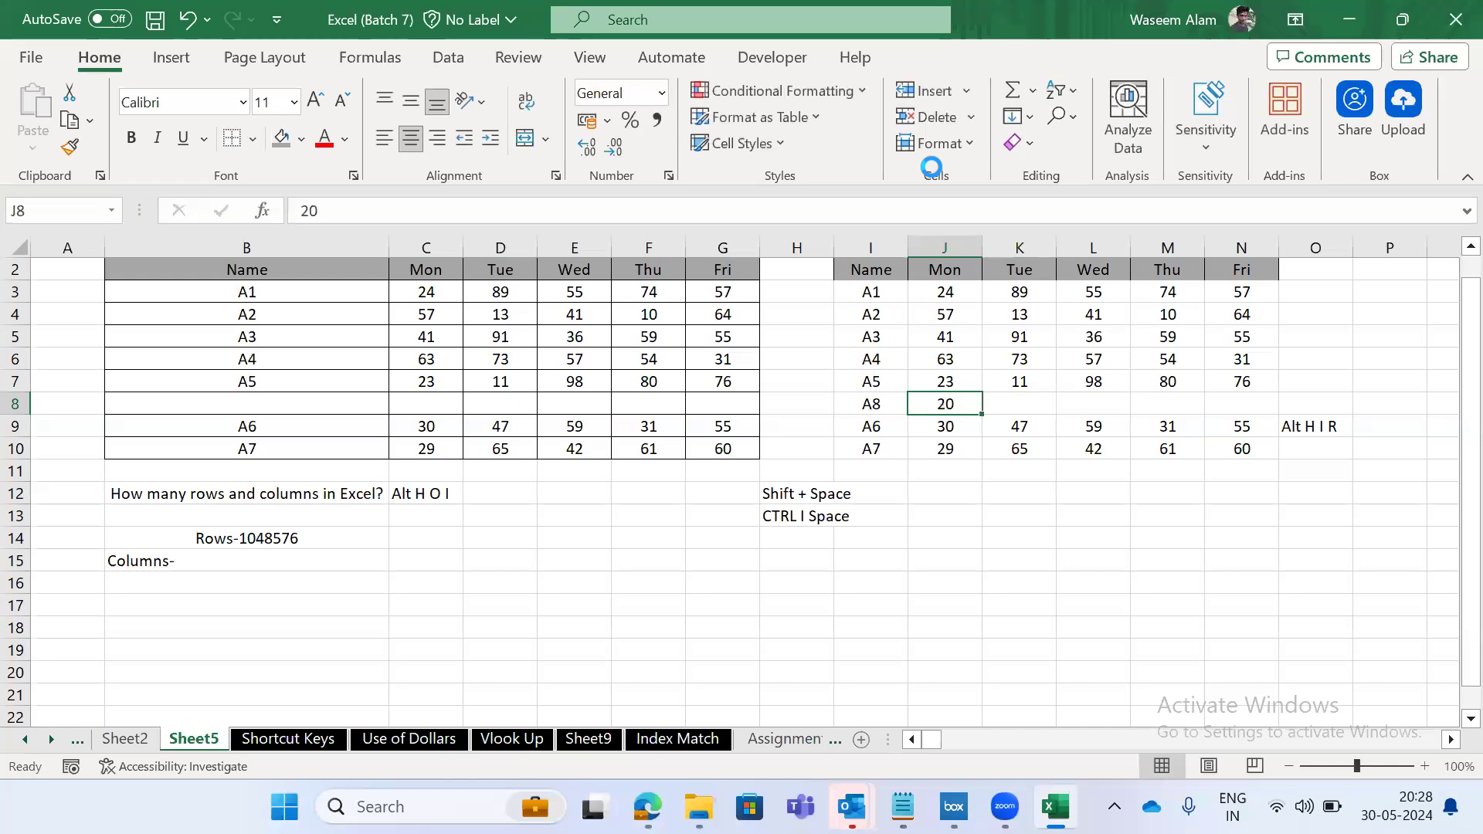
Fill J8:N8 with a series starting at 20 with a step value of 10, and check the filled cells.
key("shift+Right")
key("shift+Right")
key("shift+Right")
key("shift+Right")
key("alt+h")
type("fis")
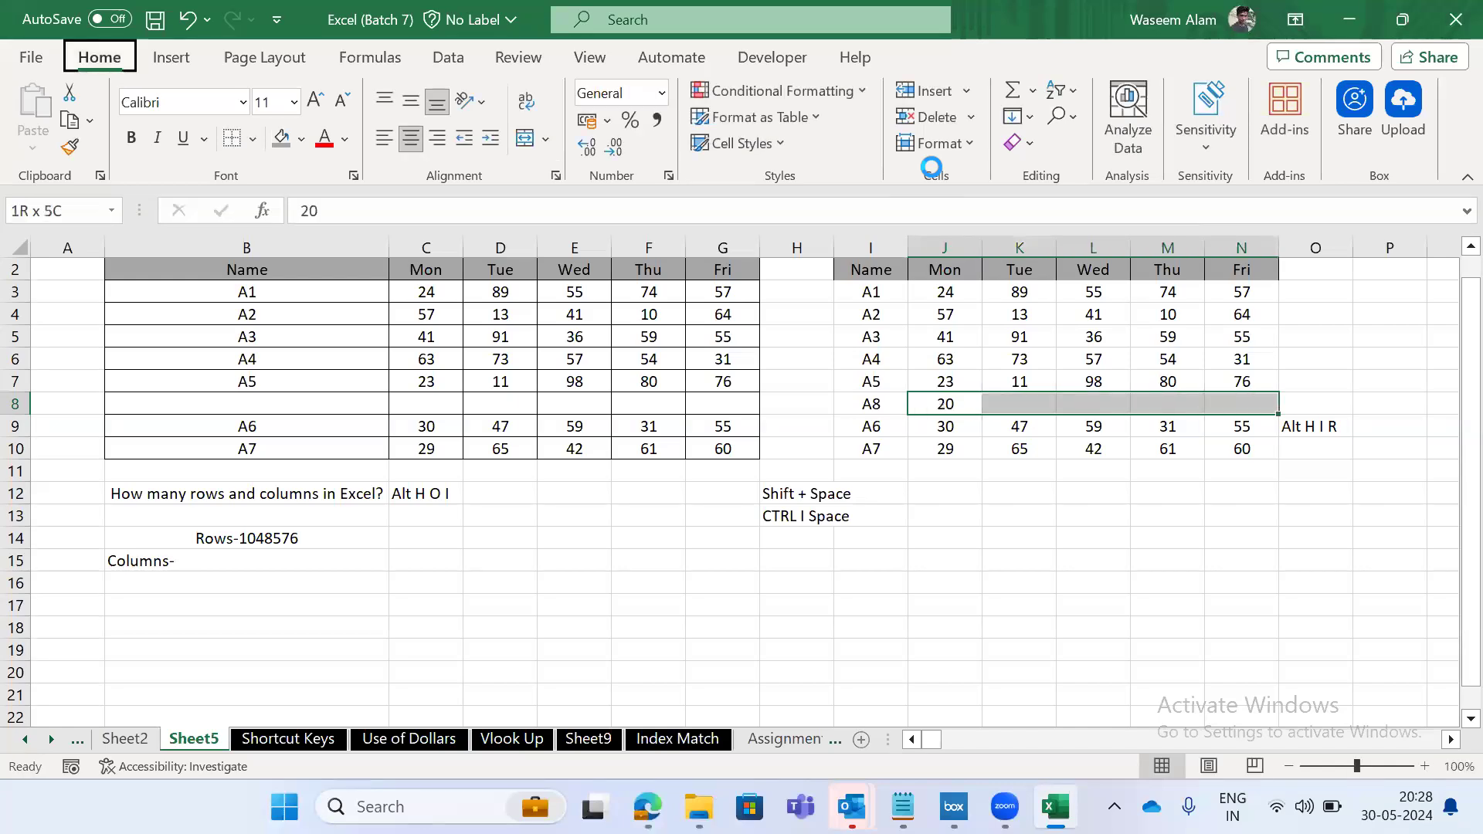
type("10")
key("Return")
key("Right")
key("Right")
key("Right")
key("Right")
key("Left")
key("Left")
key("Left")
key("Left")
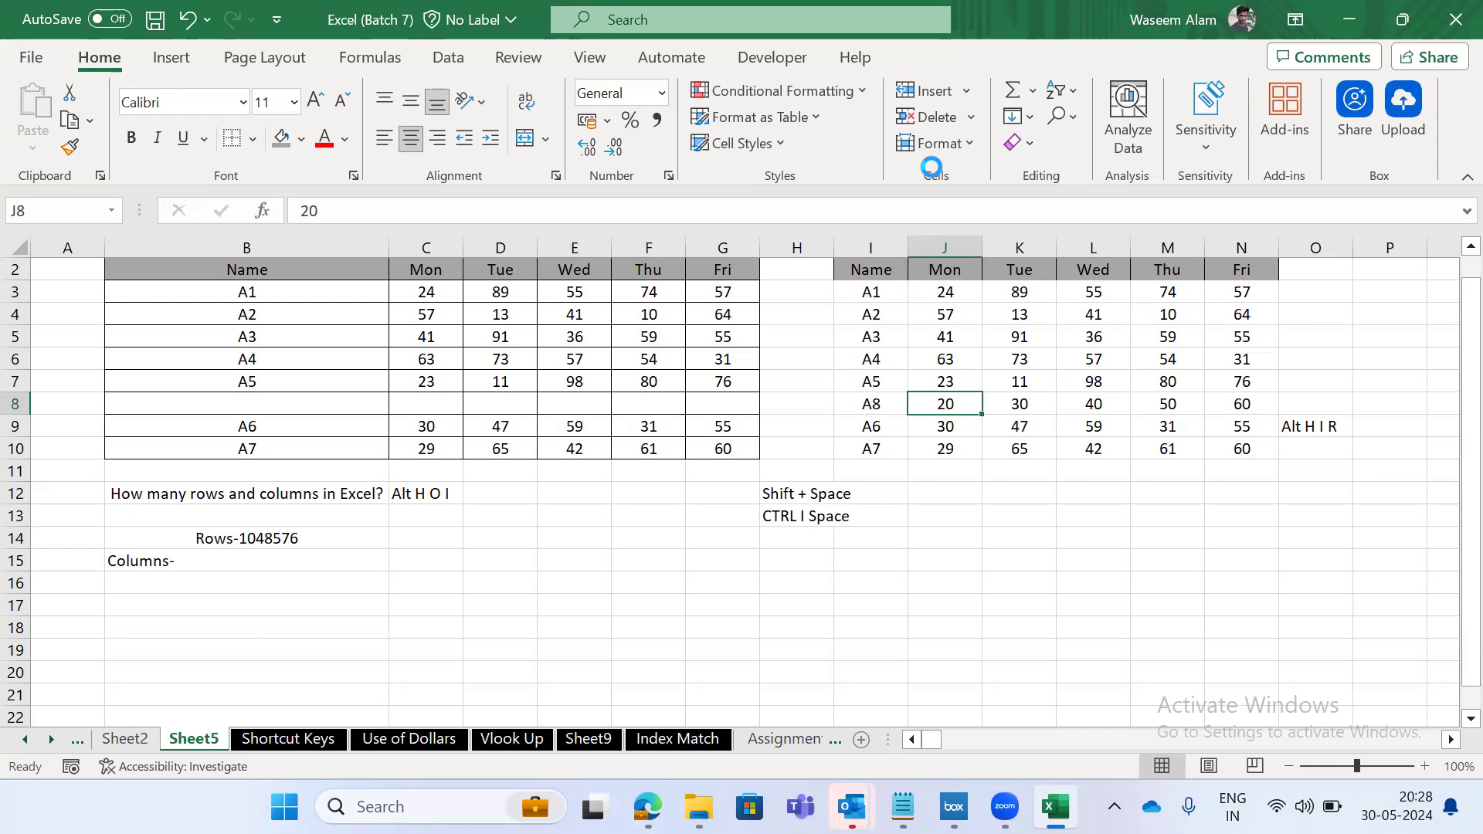
Select the whole of column K, starting from the second table's A8 row.
key("Left")
key("Right")
key("Right")
key("ctrl+space")
key("Left")
key("Right")
key("Left")
key("Right")
key("ctrl+space")
Replace the Tue header in K2 of the second table with "Wed".
key("Up")
key("ctrl+Up")
key("Right")
key("Right")
key("Right")
key("Left")
key("Left")
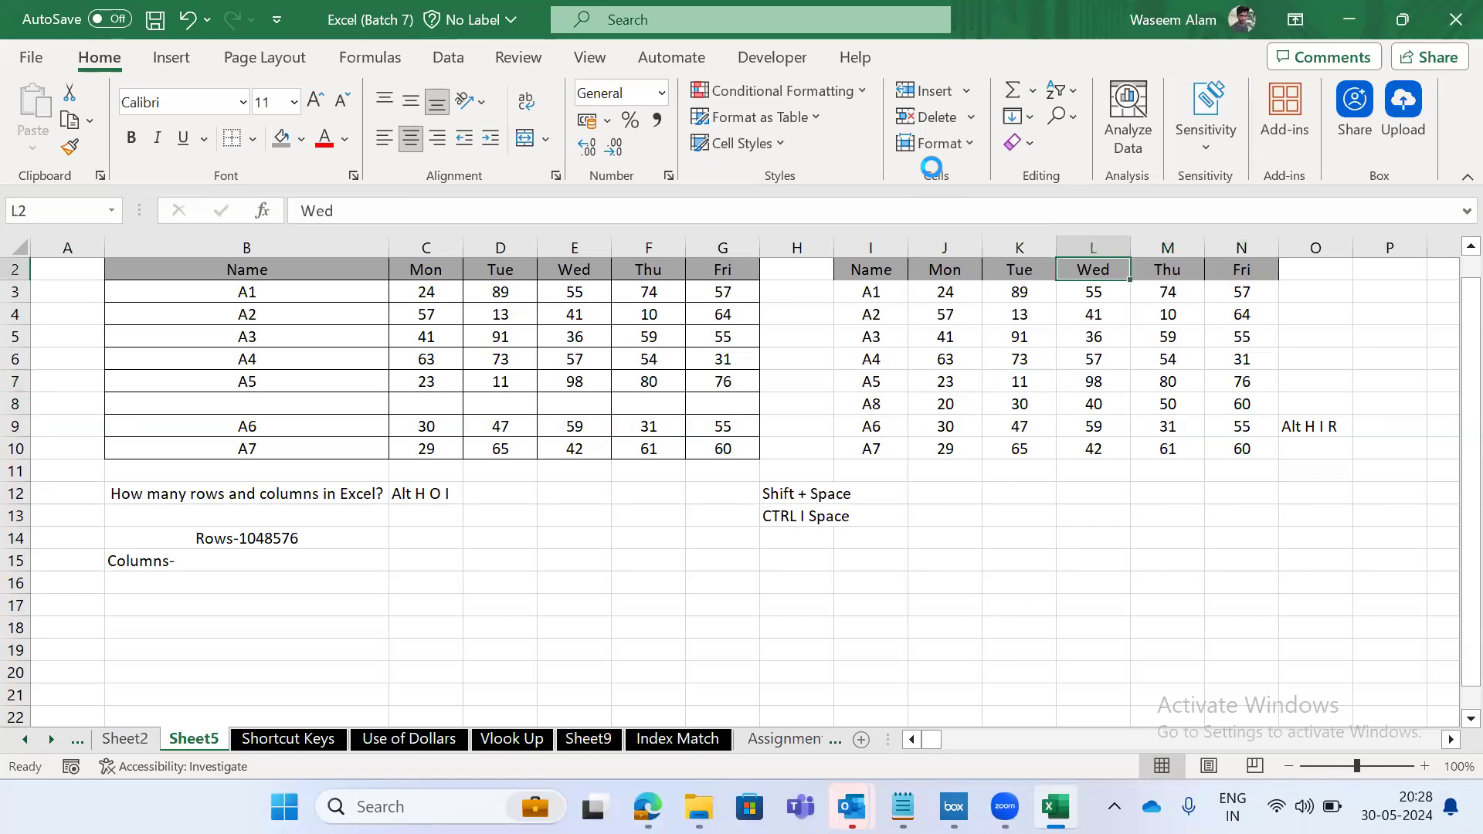
key("Left")
type("Wed")
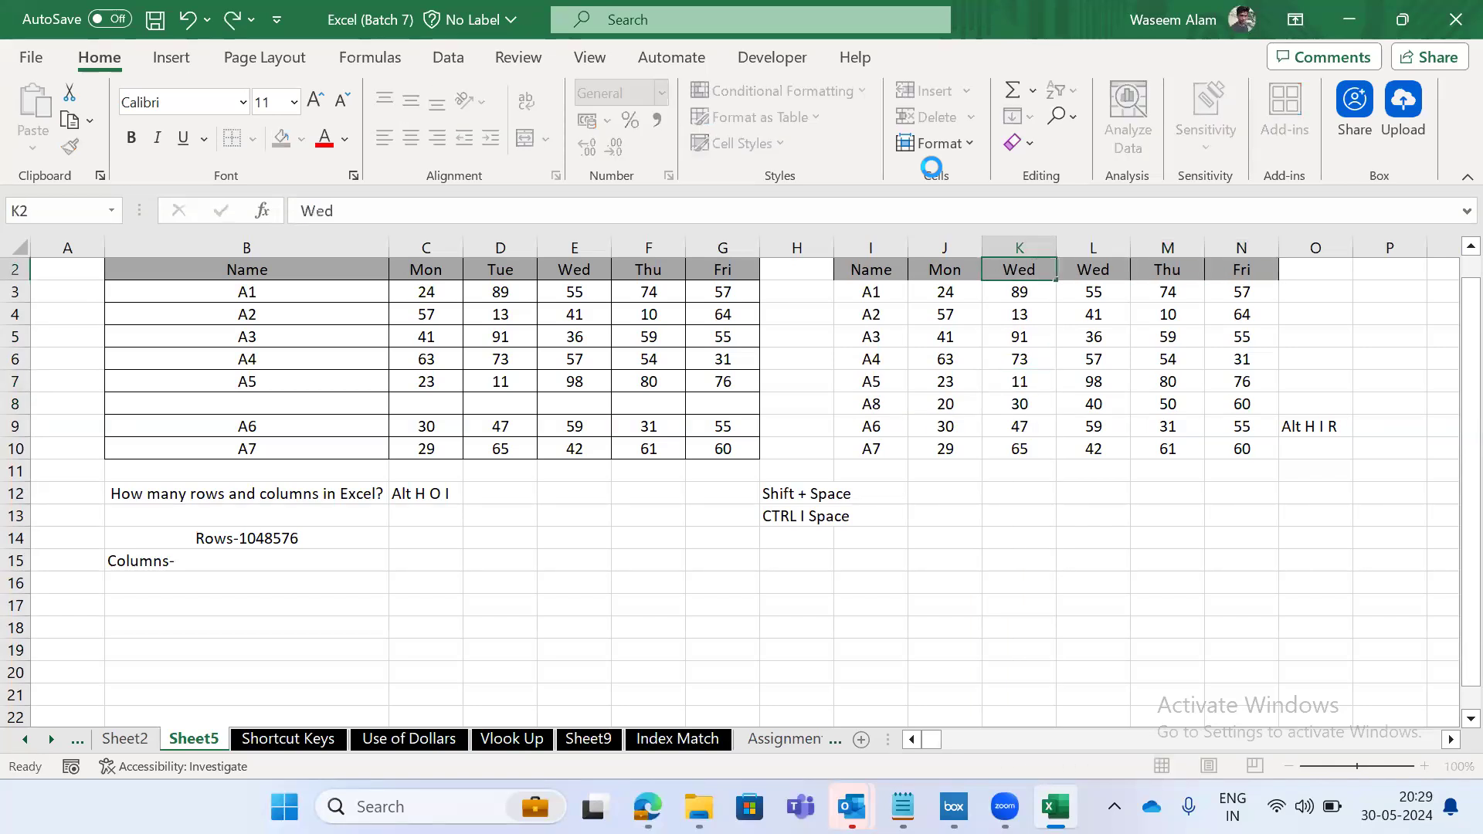
key("Right")
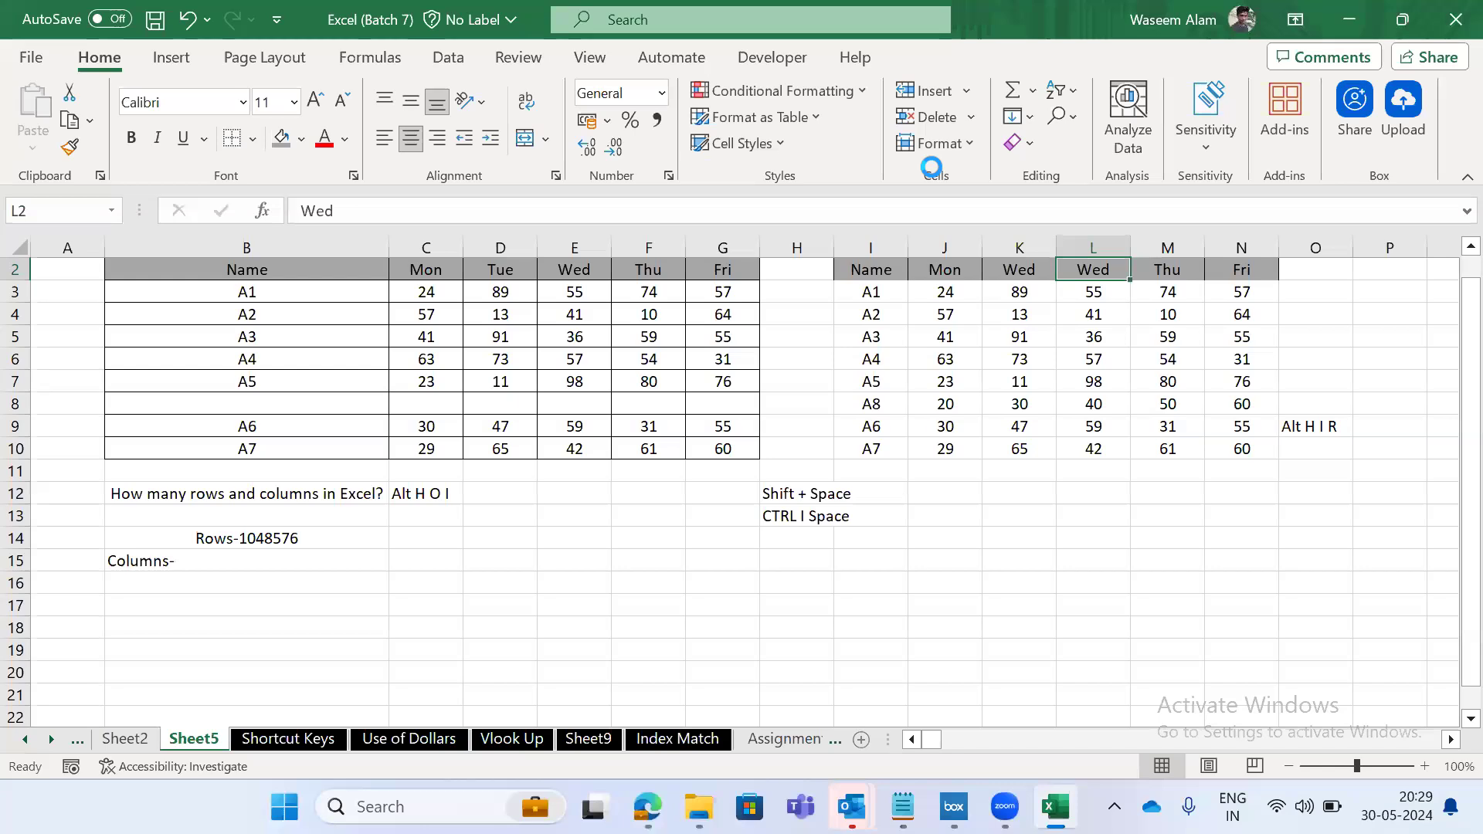
Delete the whole of column L, the second table's original Wed column.
key("Left")
key("ctrl+space")
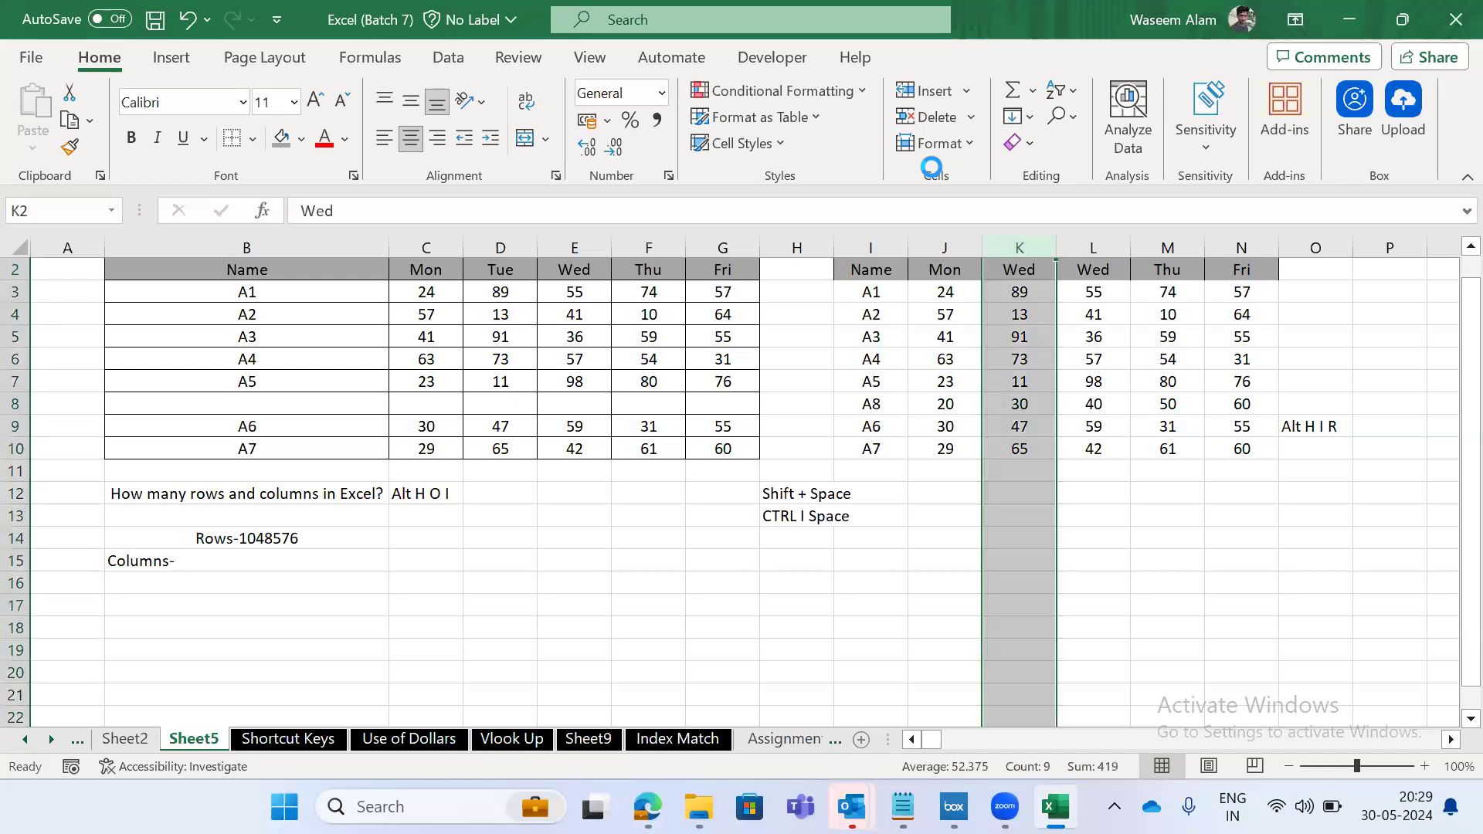
key("Up")
key("Down")
key("Down")
key("ctrl+space")
key("Right")
key("Up")
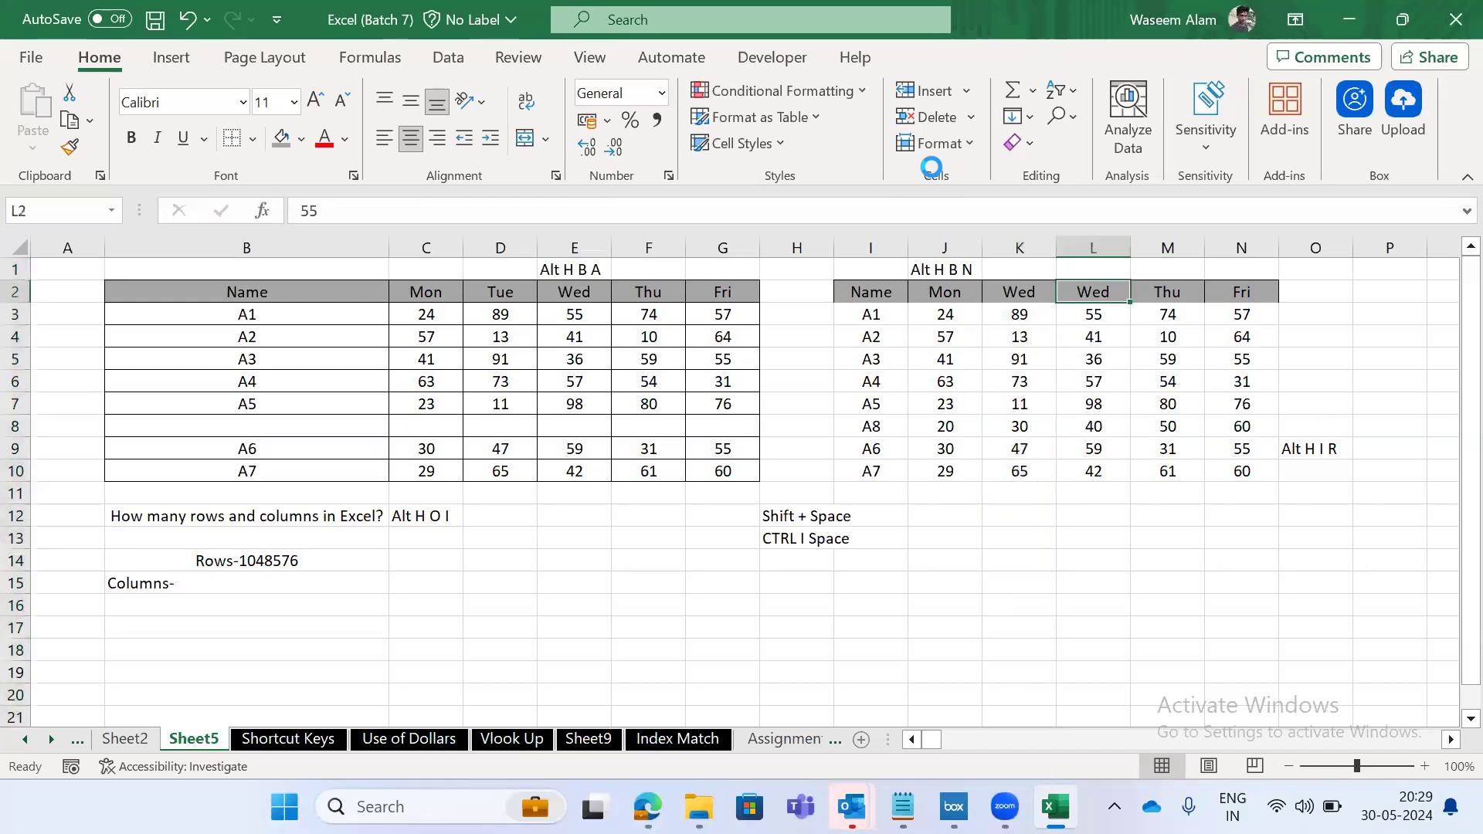
key("Left")
key("Right")
key("ctrl+space")
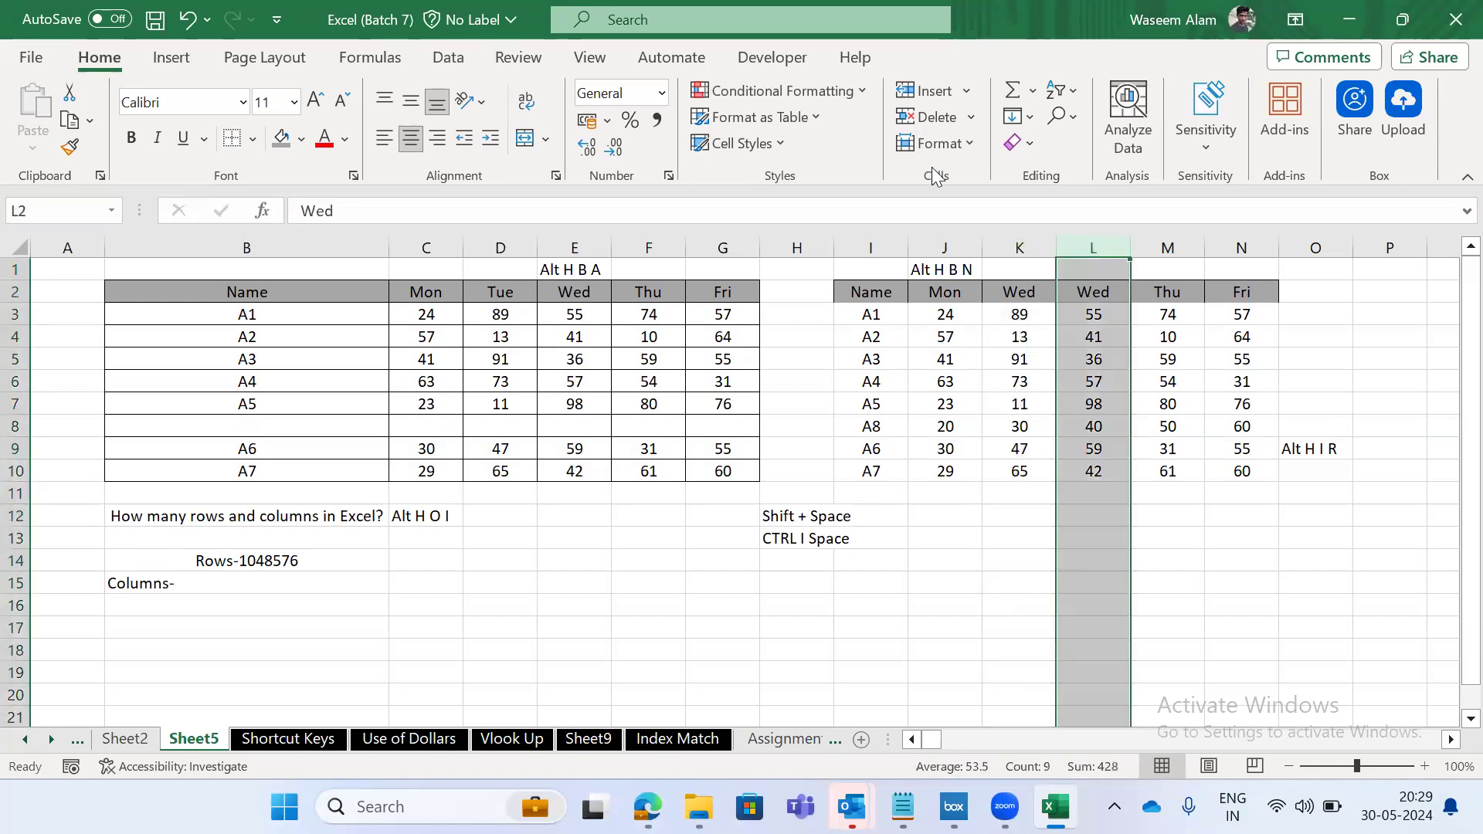
key("ctrl+minus")
key("Left")
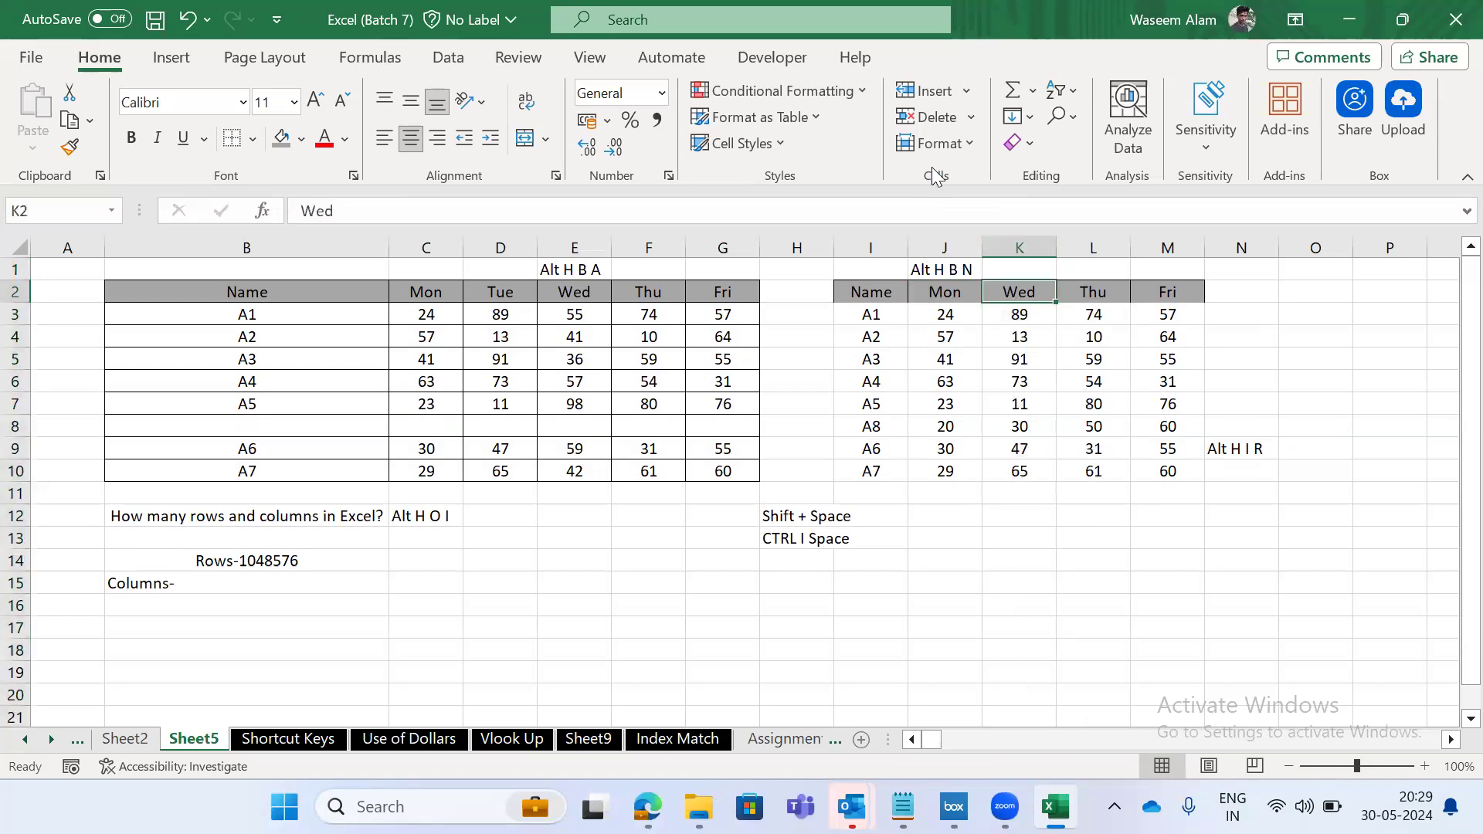
key("Left")
key("shift+Right")
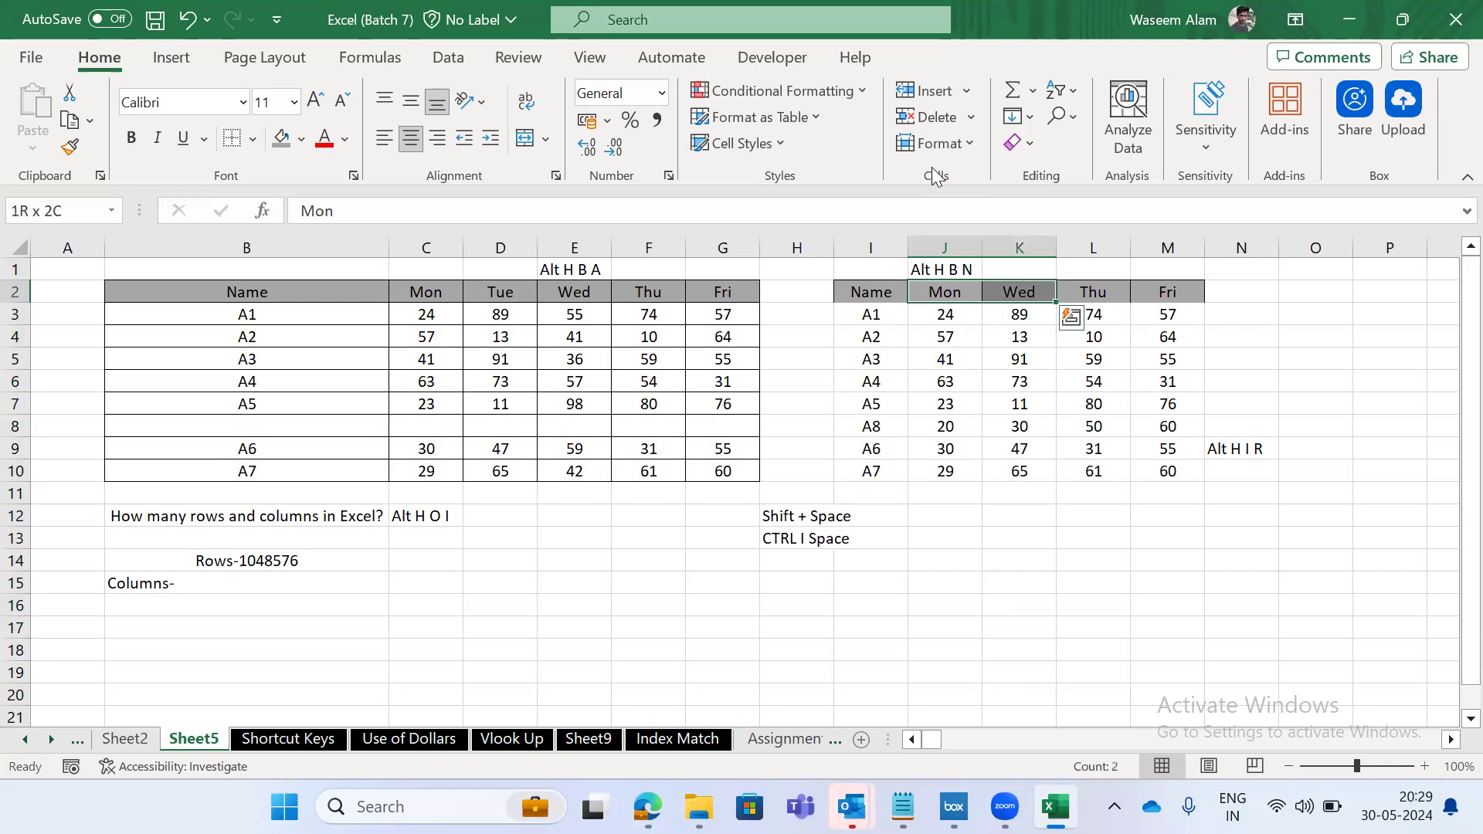
key("Right")
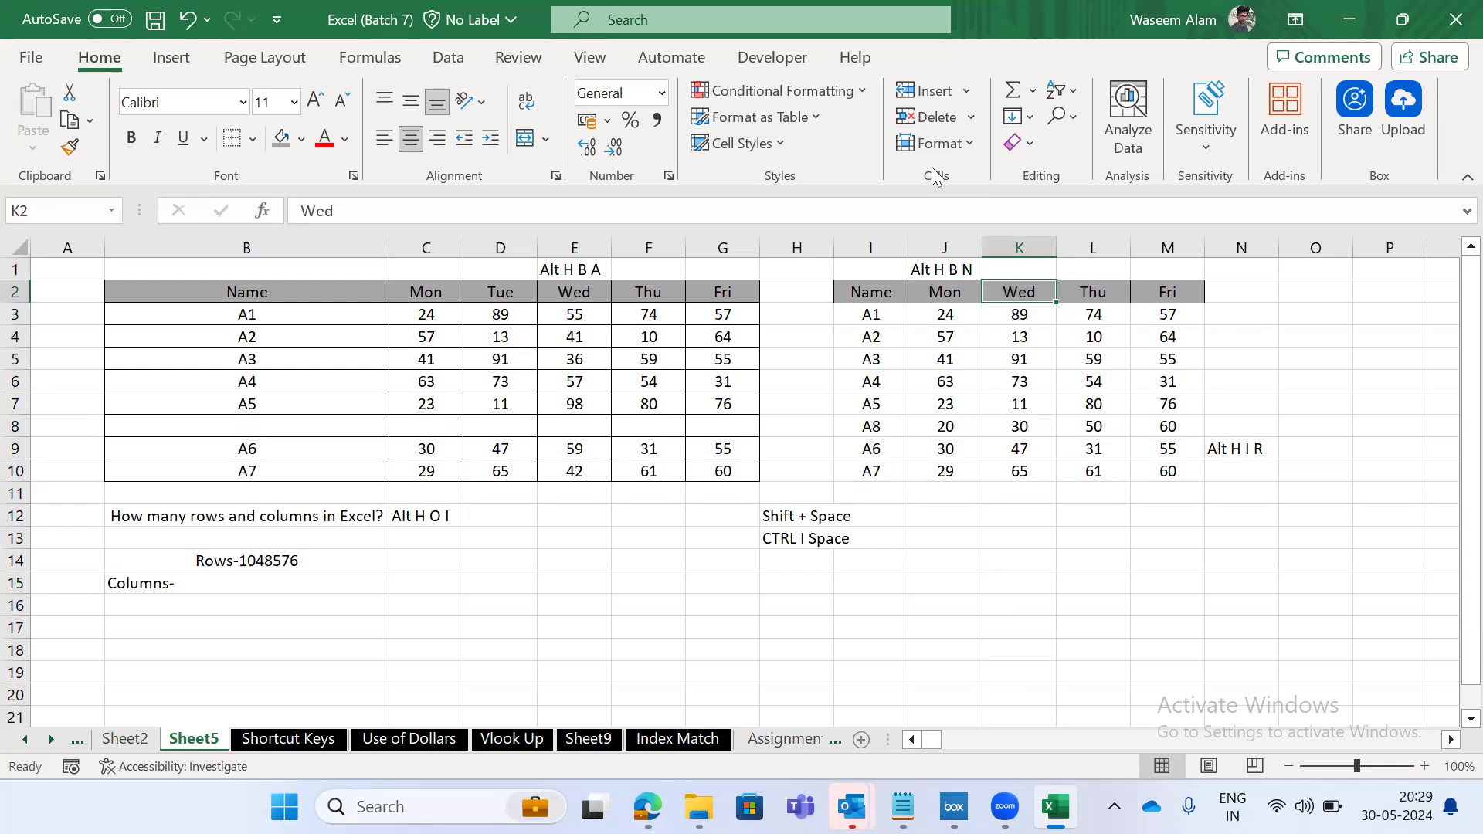
key("Right")
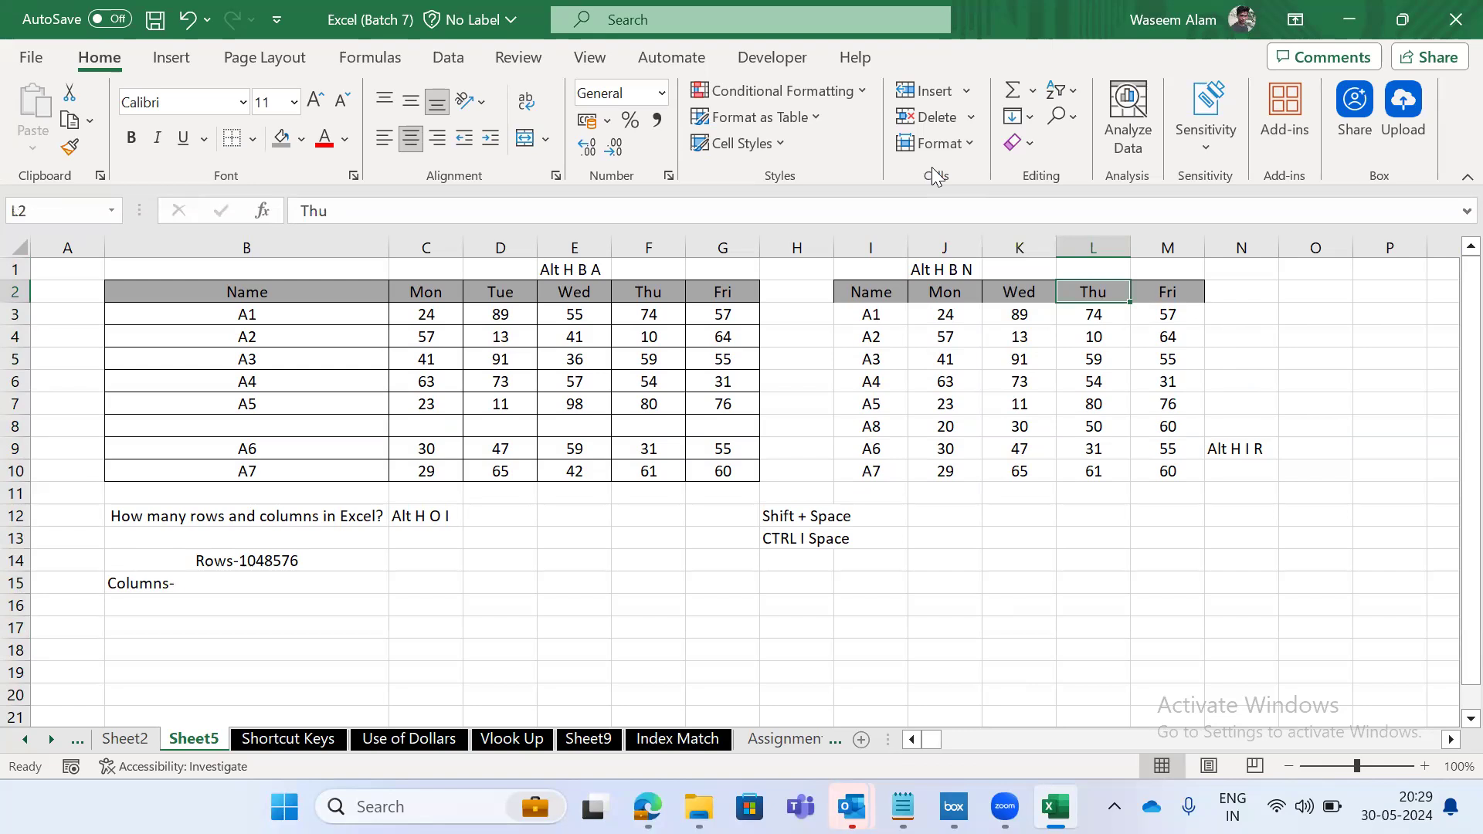
key("Left")
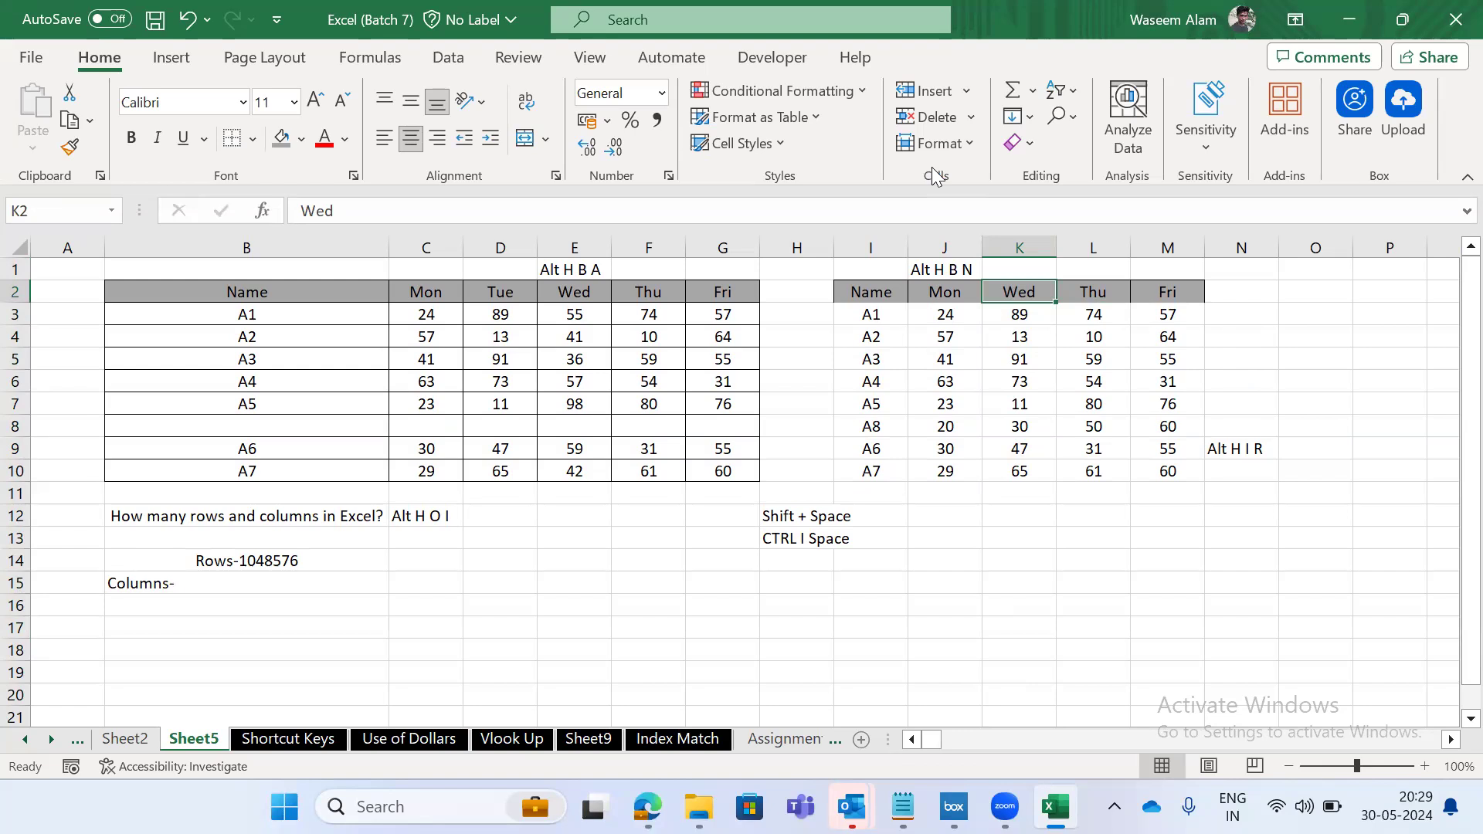
key("Left")
key("Right")
key("Left")
key("Right")
key("Left")
key("Right")
key("Left")
key("Left")
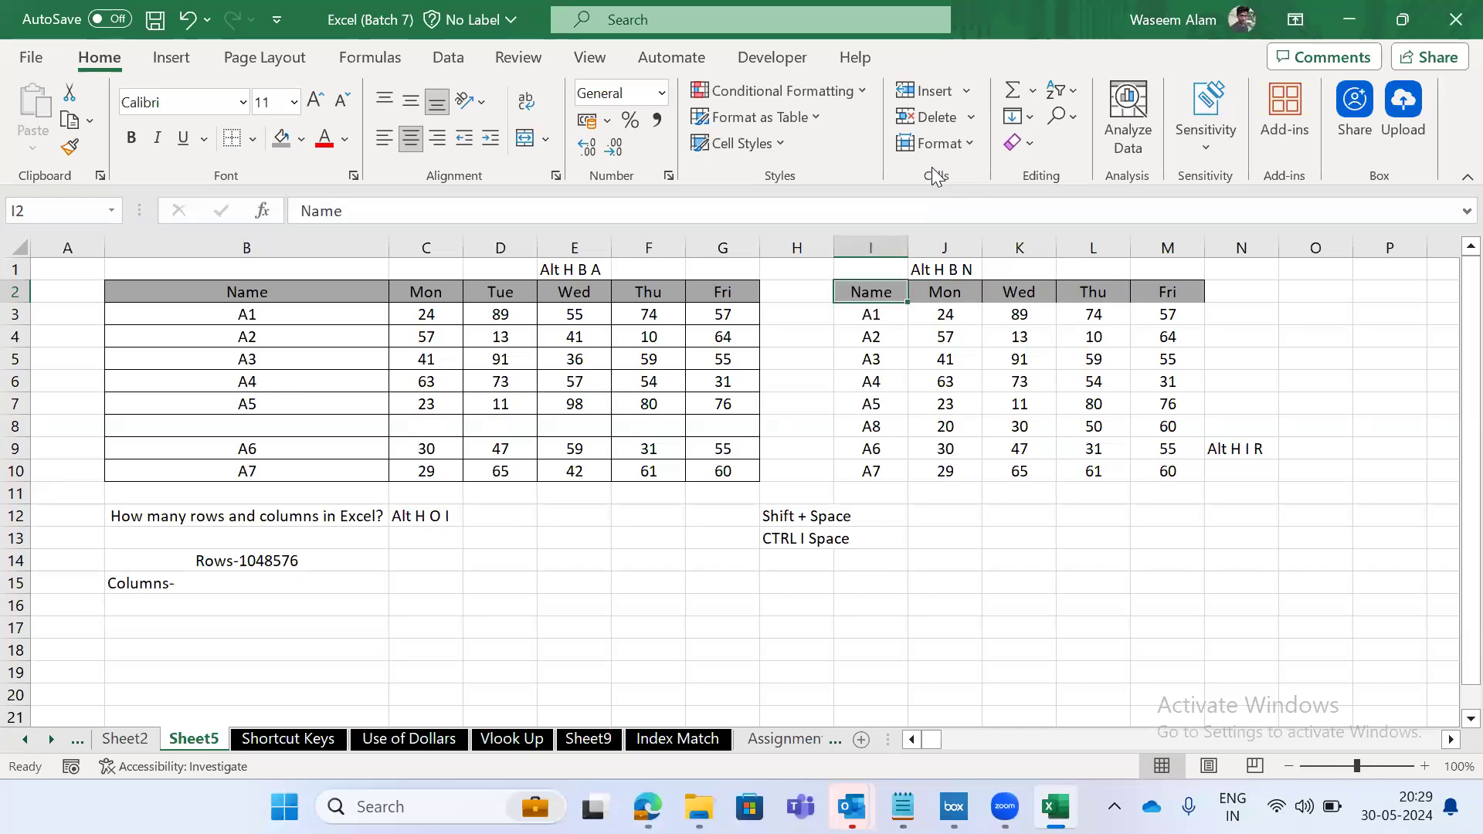
Select the whole second table from its Name header in I2, and the whole of column K.
key("ctrl+shift+Right")
key("ctrl+shift+Down")
key("Right")
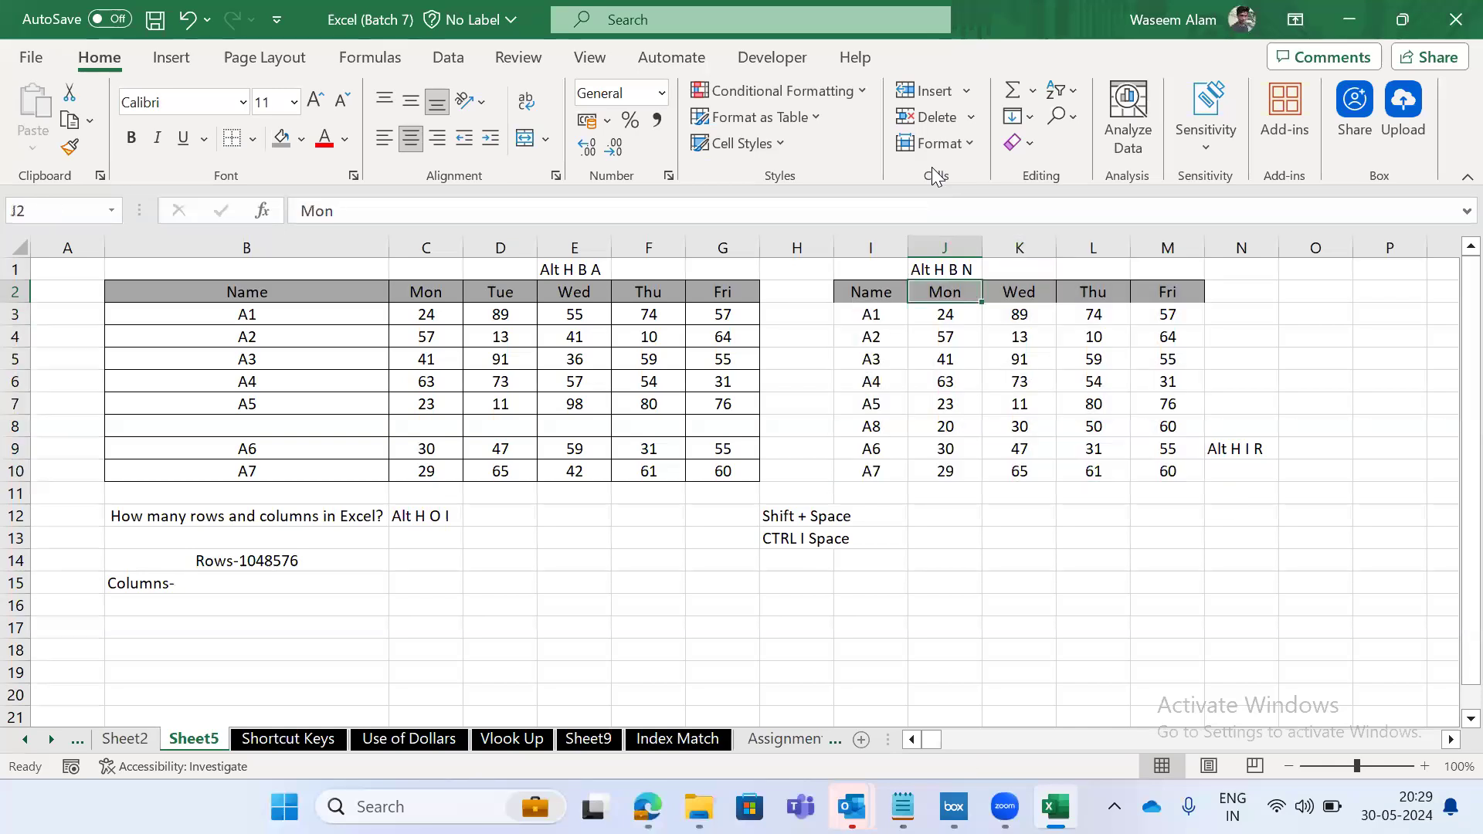
key("Right")
key("ctrl+space")
key("Right")
key("Left")
key("Left")
key("Left")
key("ctrl+shift+Right")
key("ctrl+shift+Down")
Select the whole of column K from its Wed header in K2.
key("Right")
key("Right")
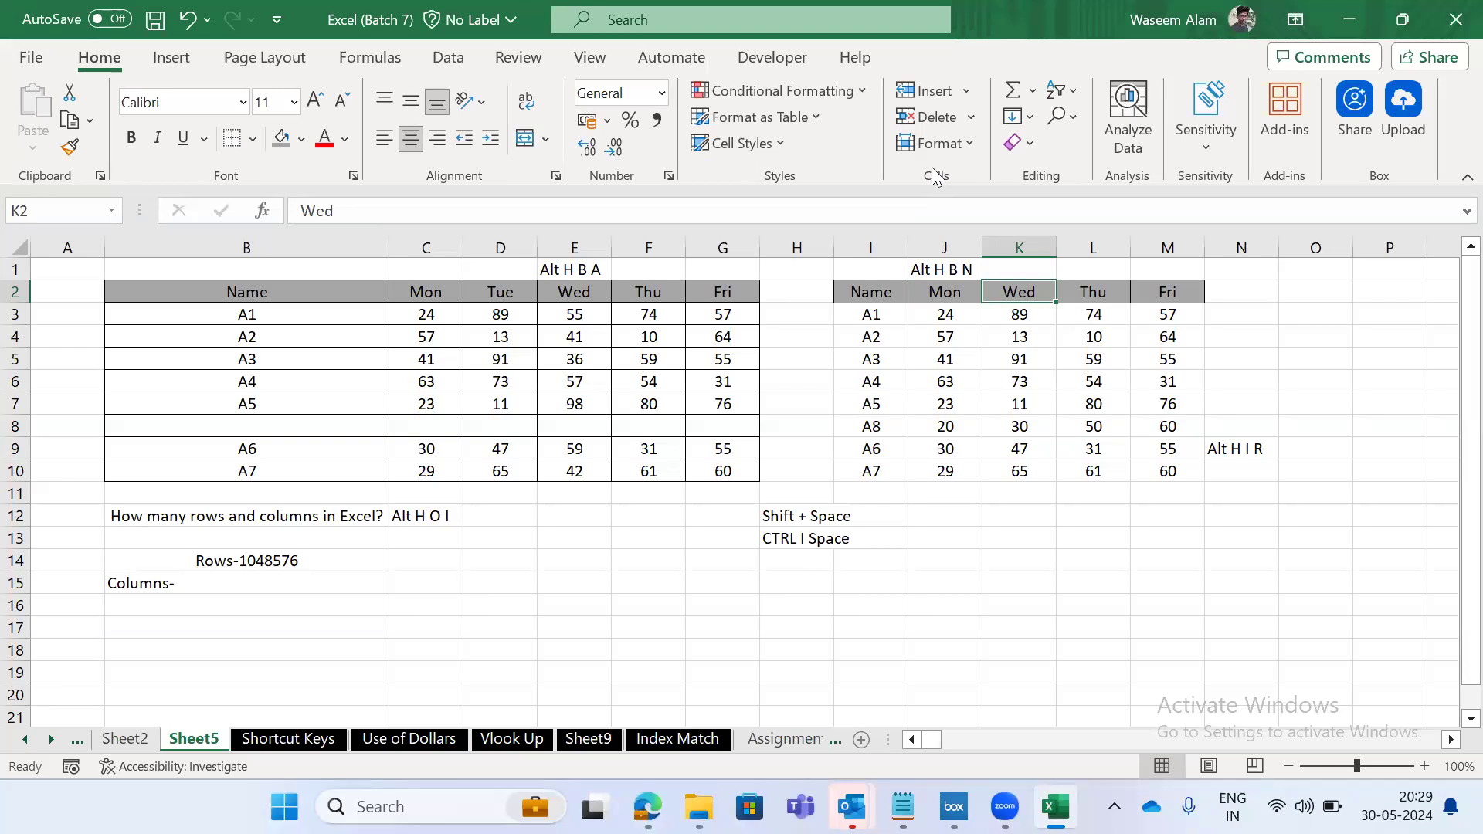
key("ctrl+space")
key("Left")
key("Right")
key("ctrl+space")
key("Left")
key("Right")
key("Left")
key("Right")
key("Left")
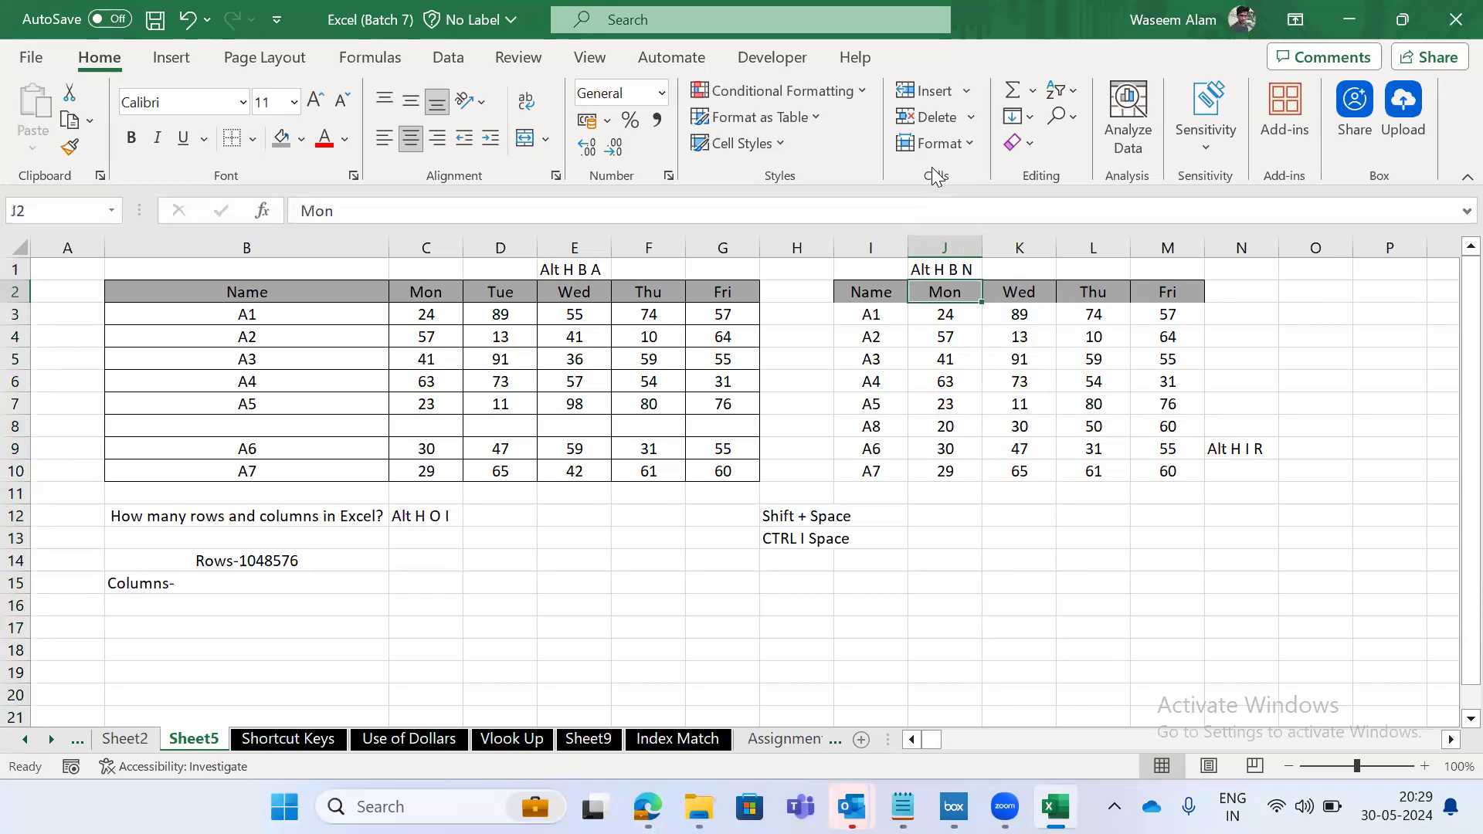
Select the Mon and Wed headers together in J2:K2.
key("shift+Right")
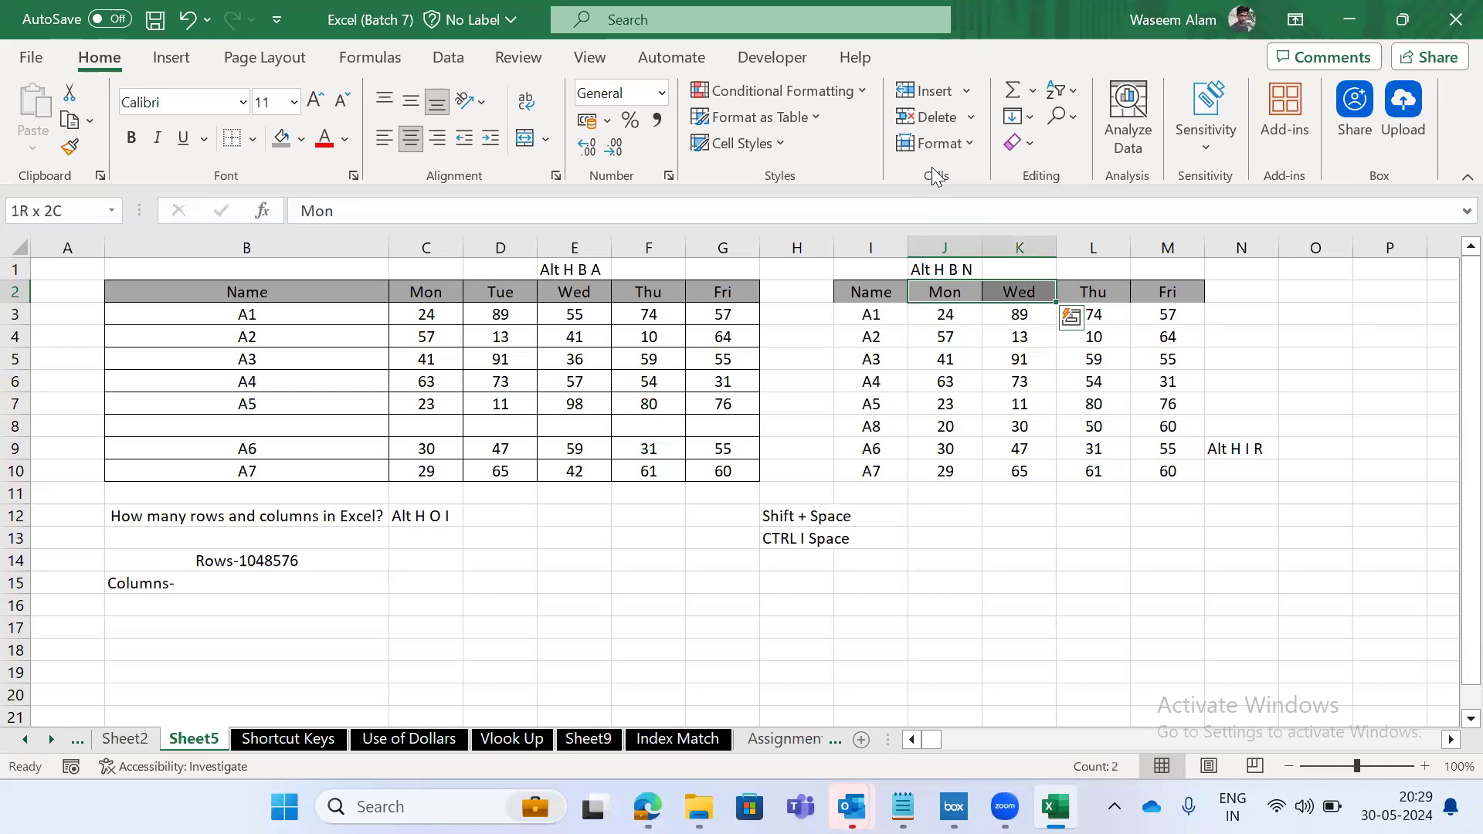
key("shift+Left")
key("shift+Right")
key("Right")
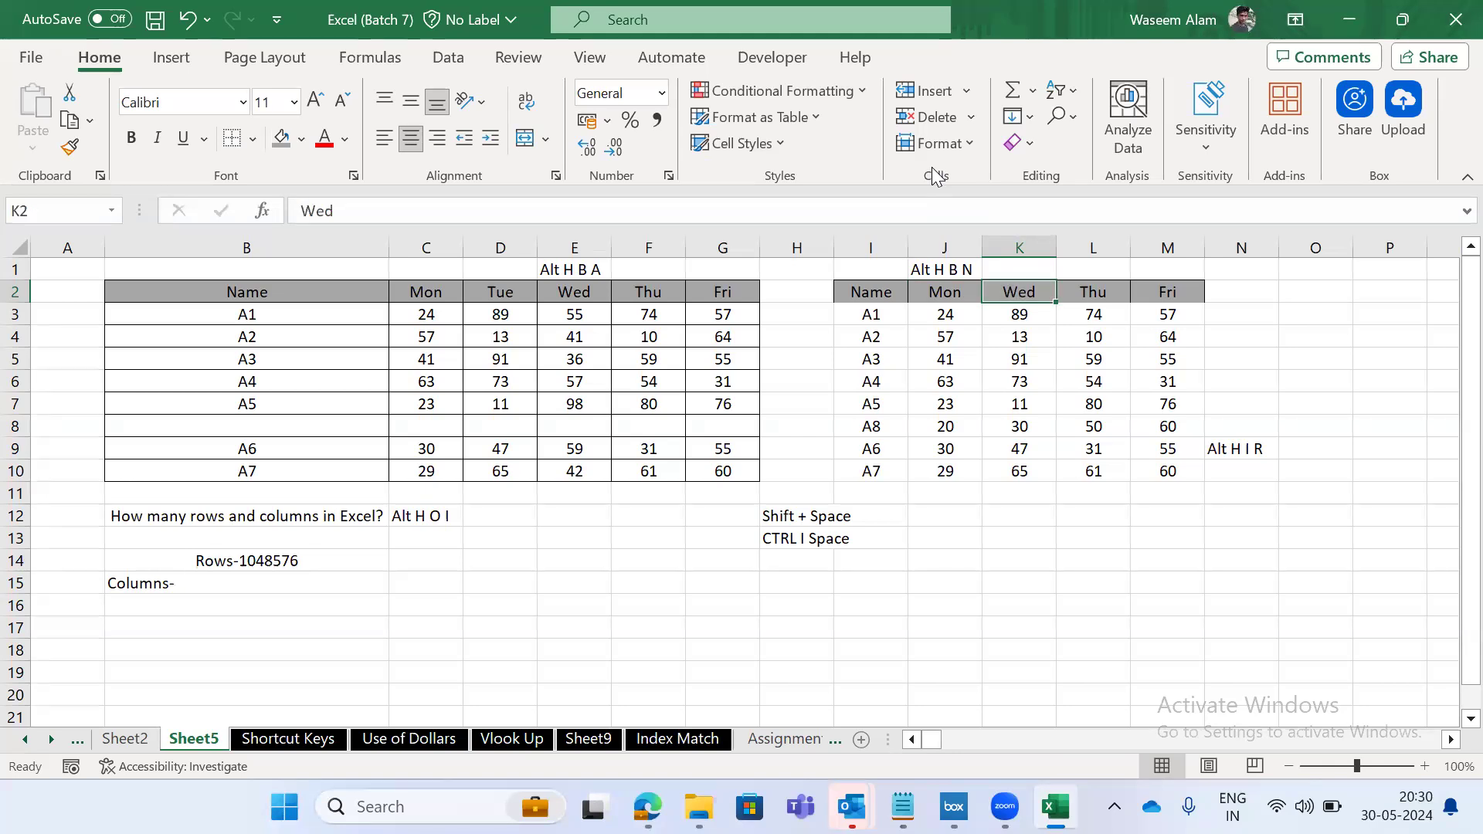
key("Left")
key("Right")
Select the whole of column K, and the whole of row 12 from cell I12.
left_click(1019, 247)
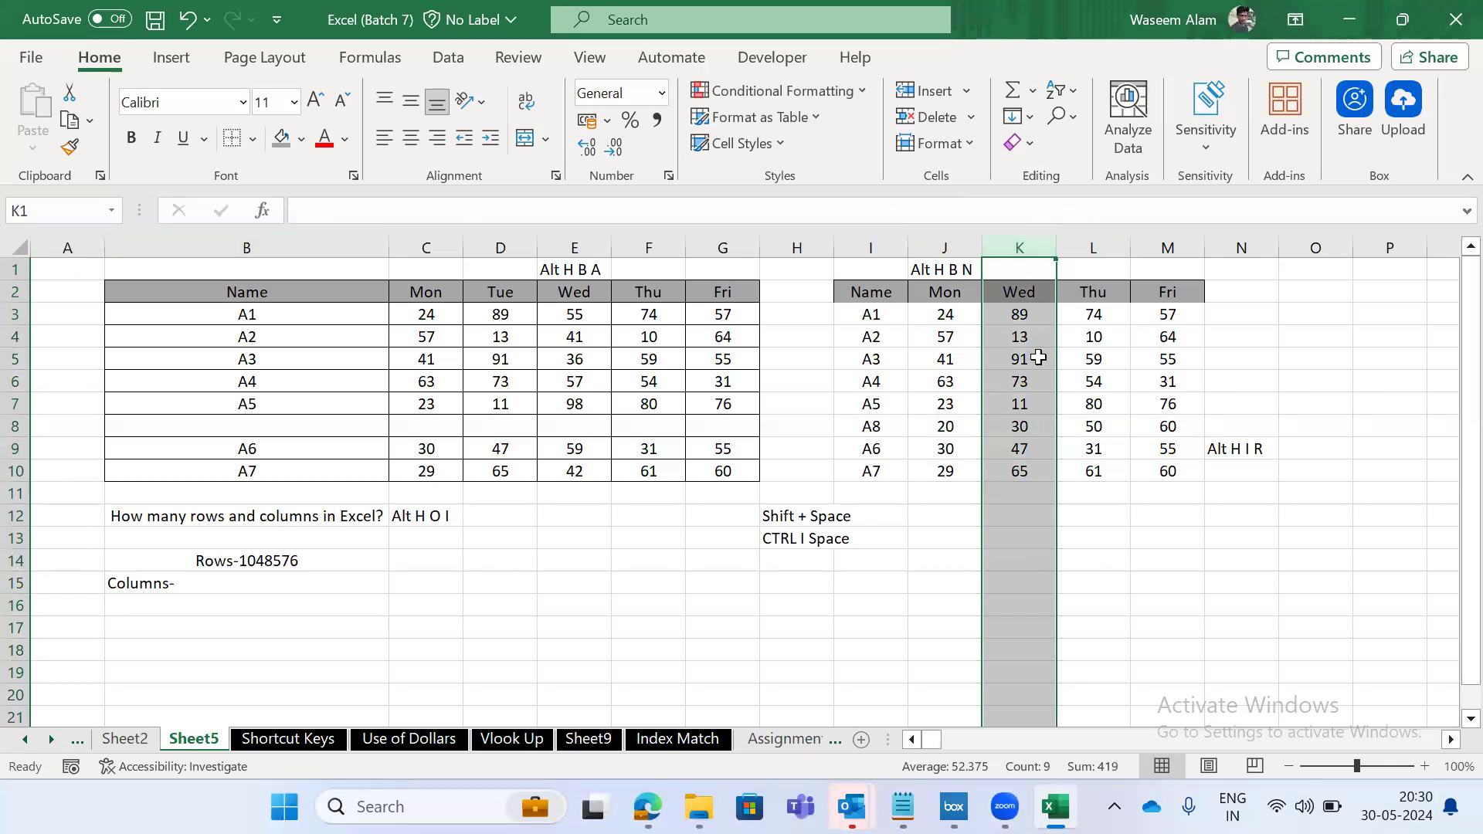
left_click(876, 520)
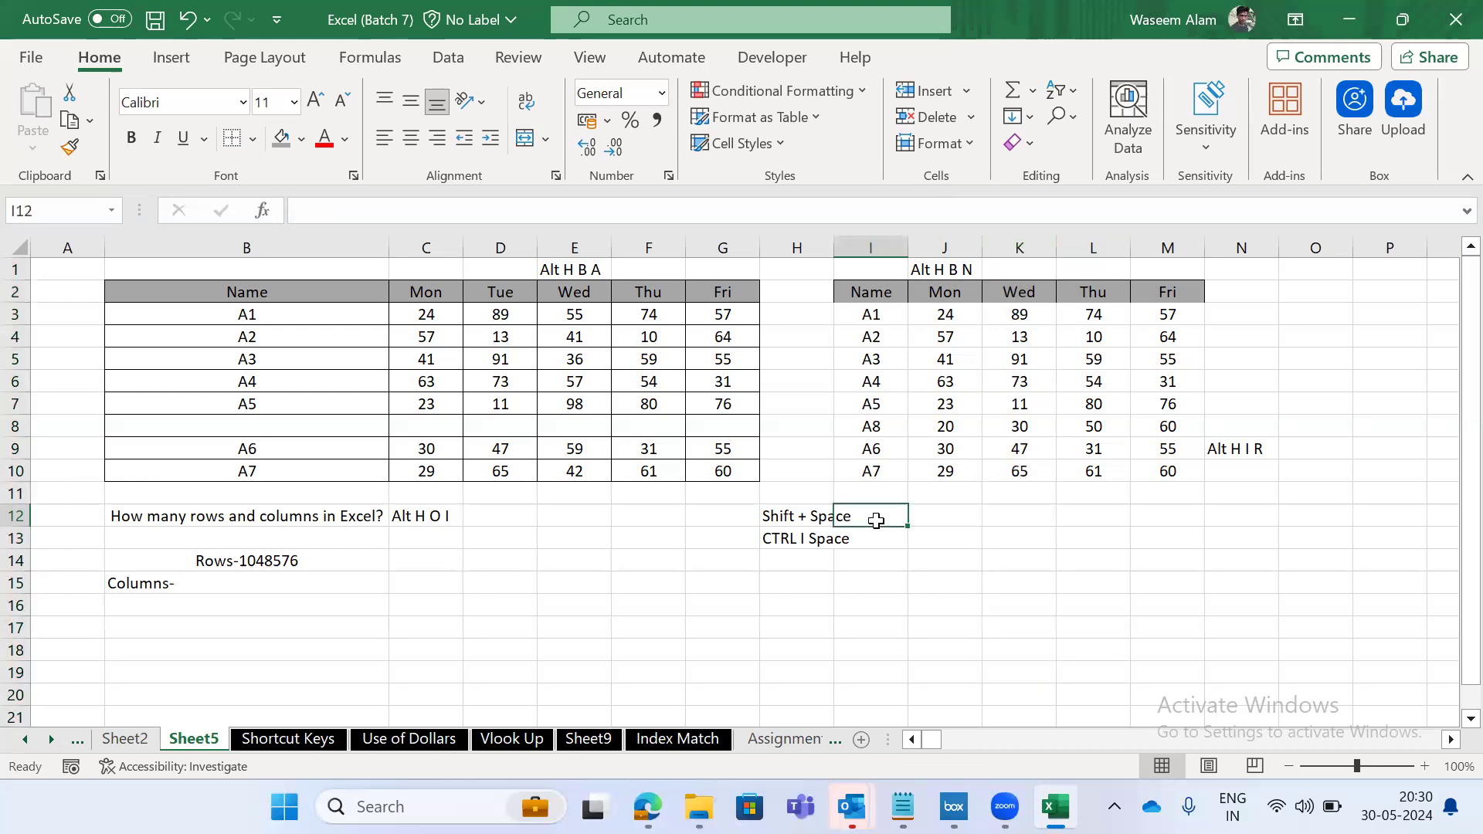
key("shift+space")
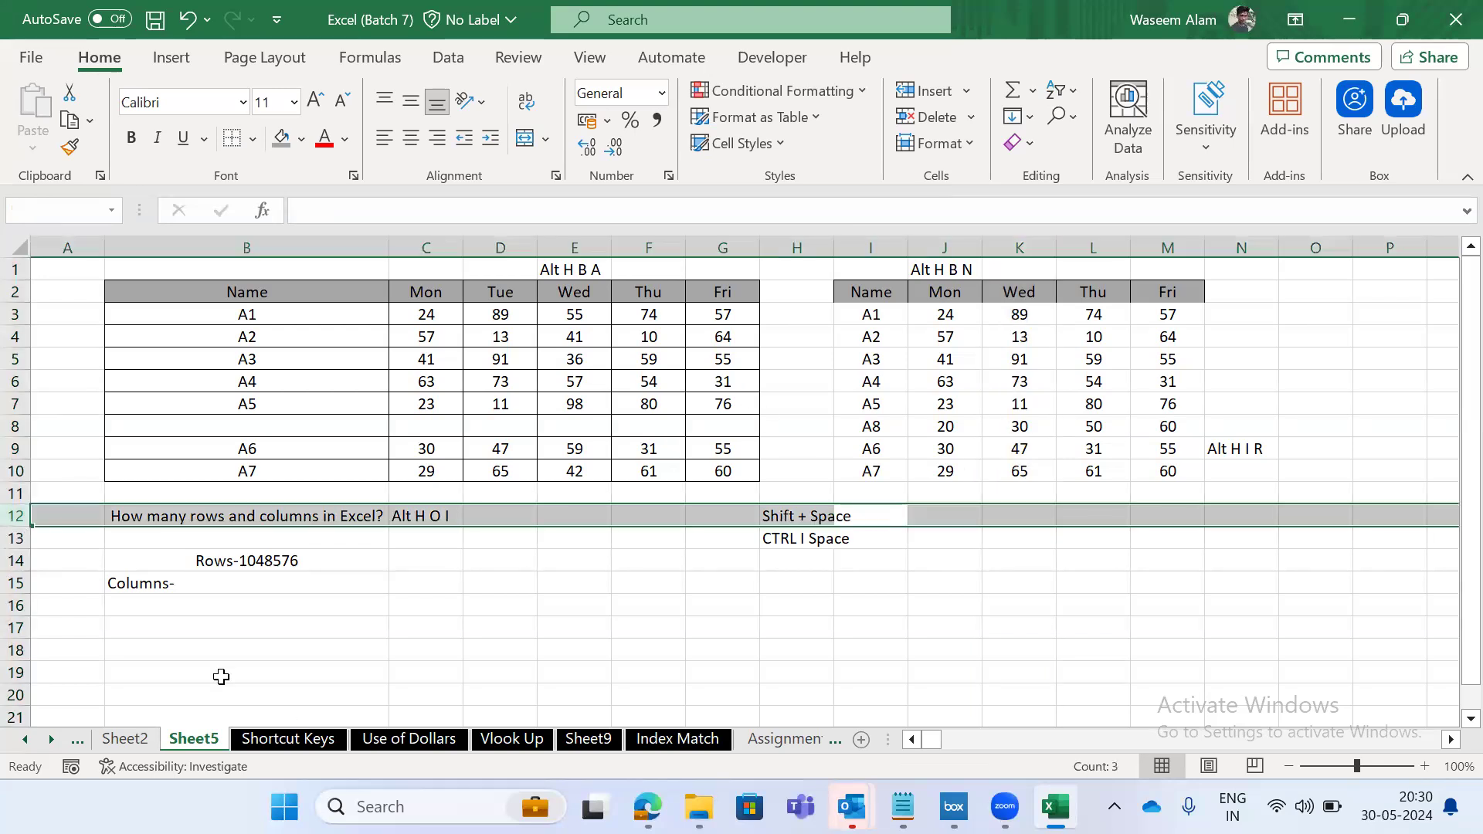
Select the whole of column K from K1 and examine the insert options available for a full column.
left_click(1033, 245)
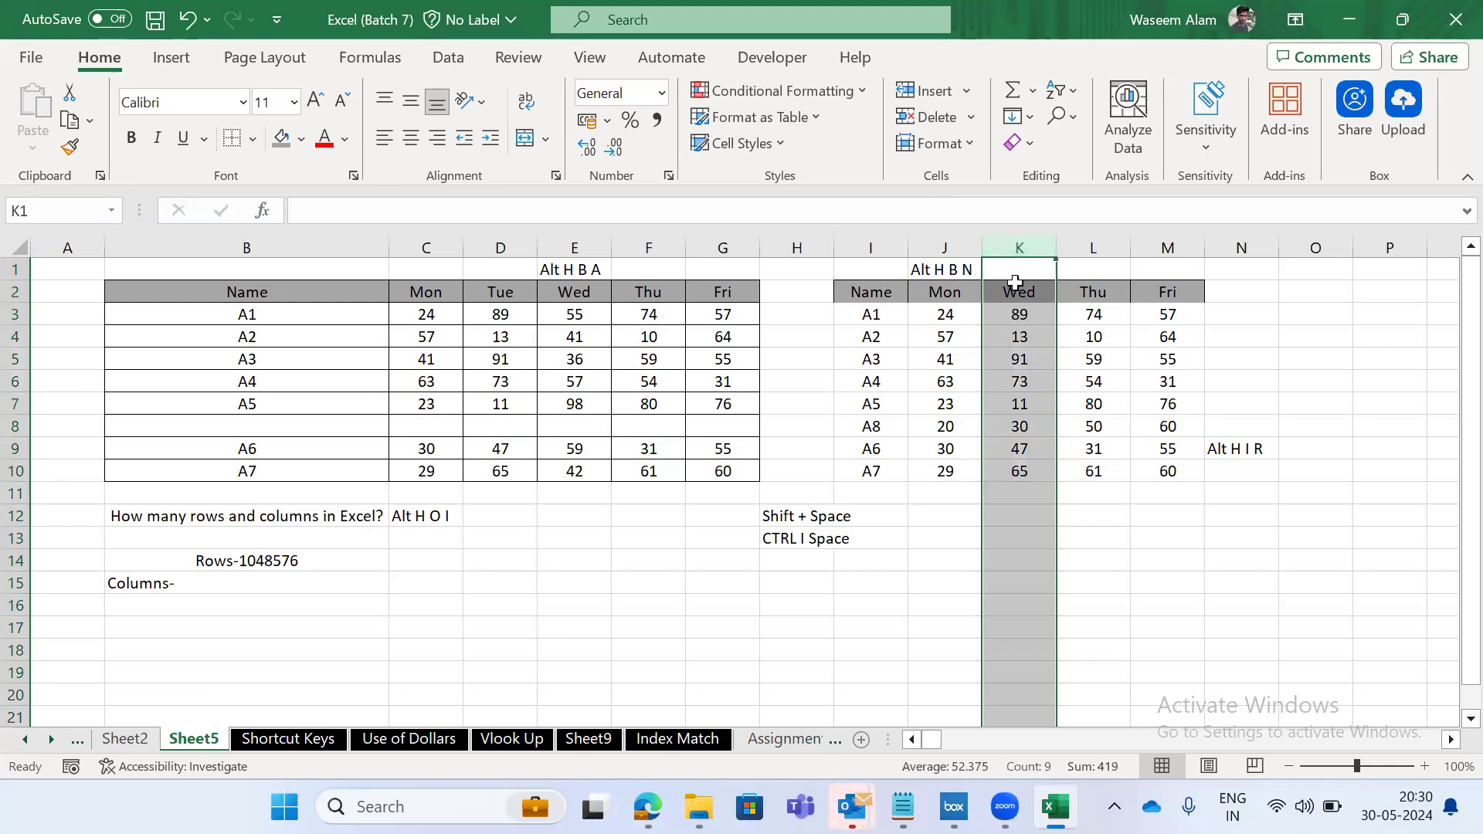
left_click(1015, 277)
key("ctrl+space")
key("Left")
key("Right")
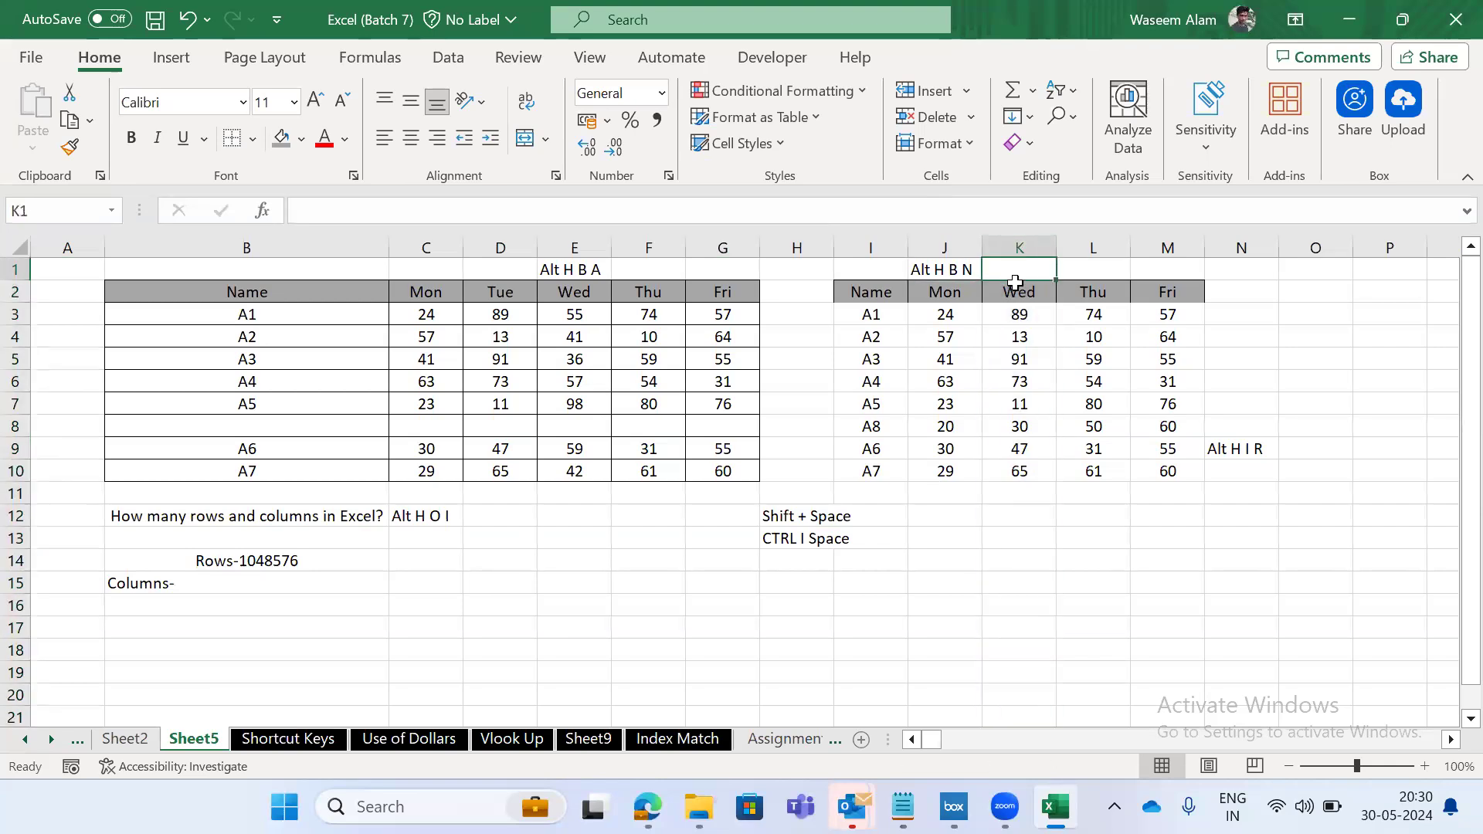
key("ctrl+space")
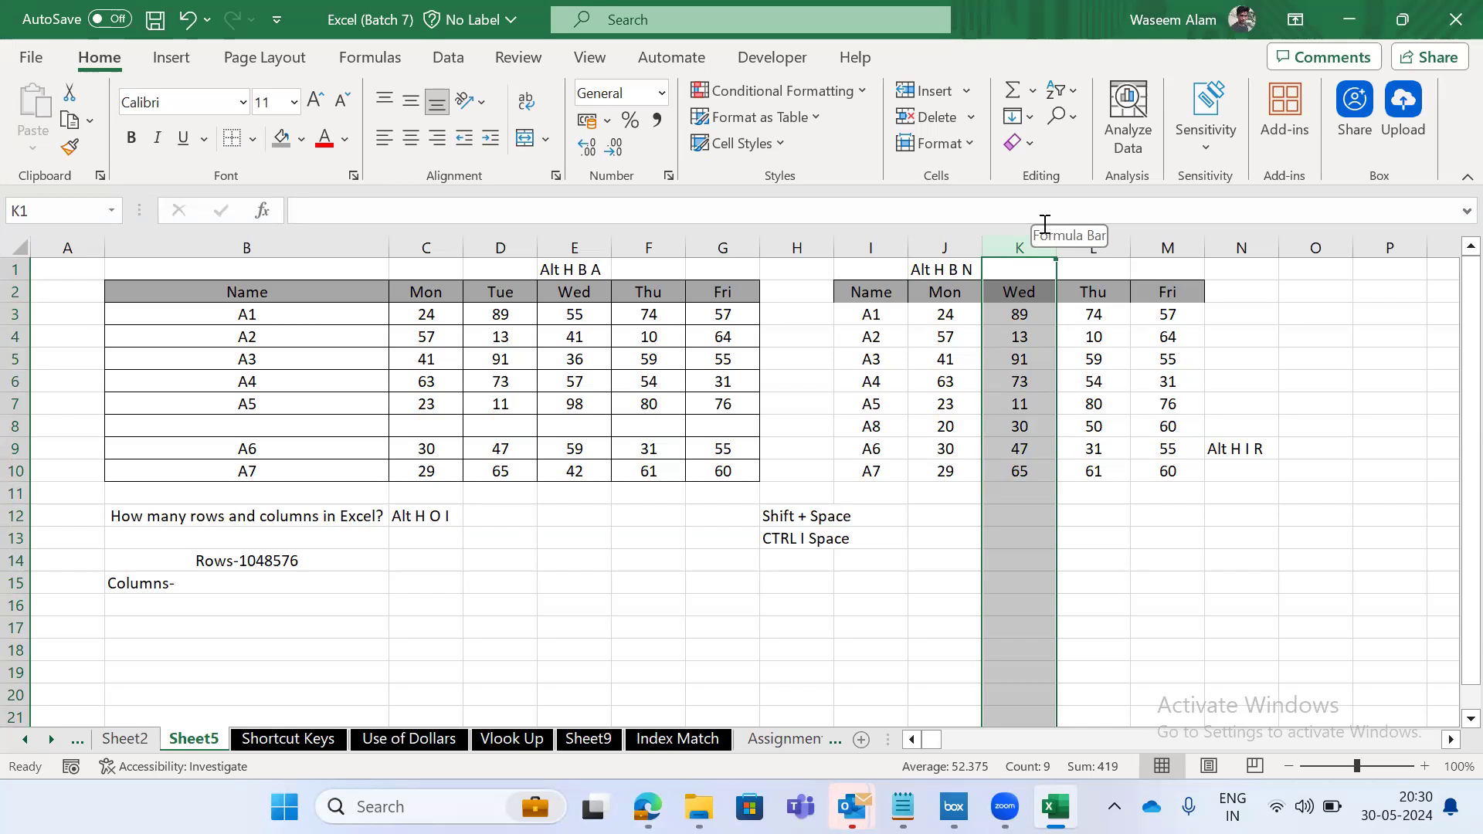
key("alt")
key("h")
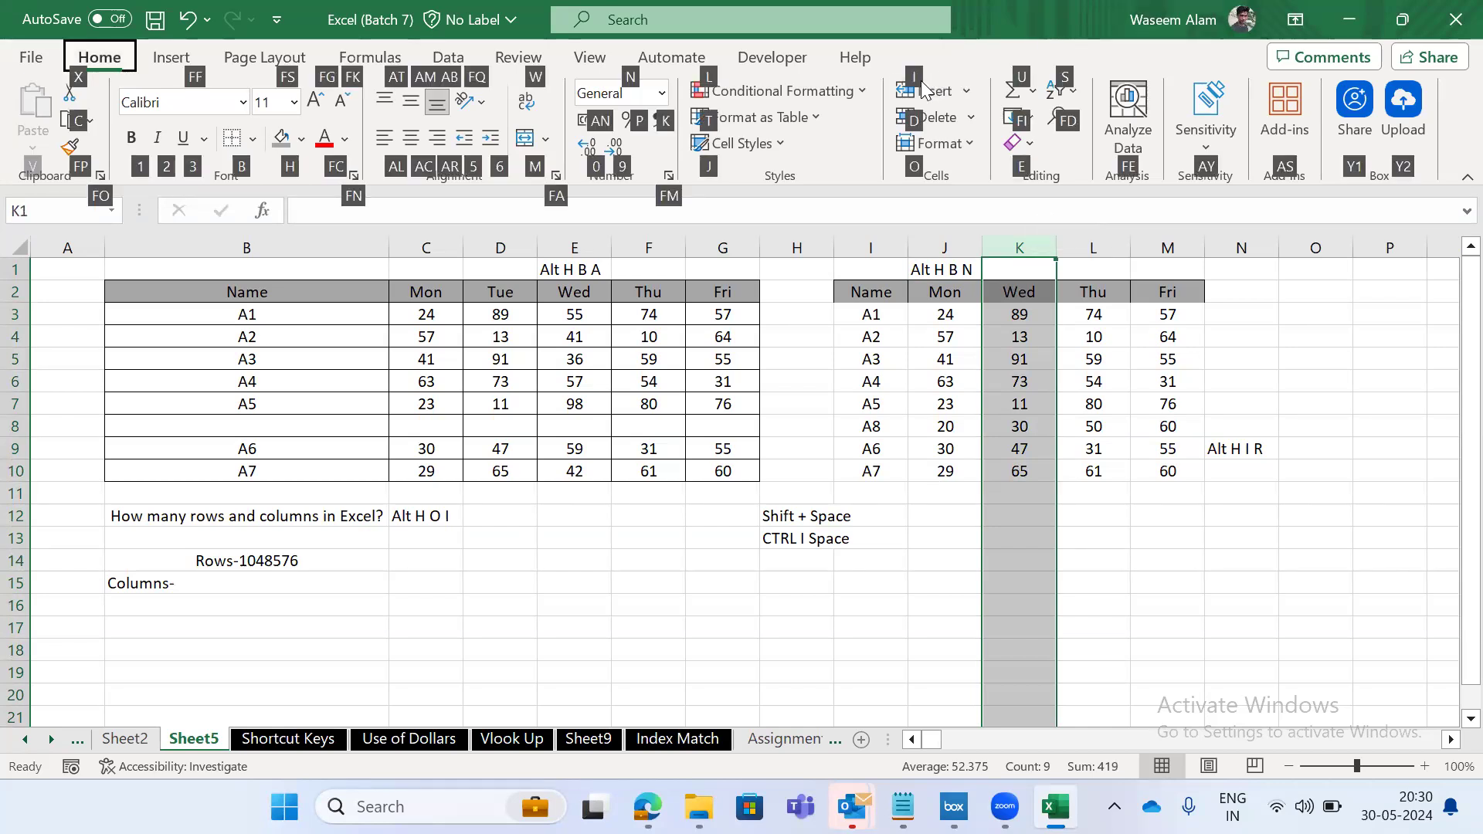
key("i")
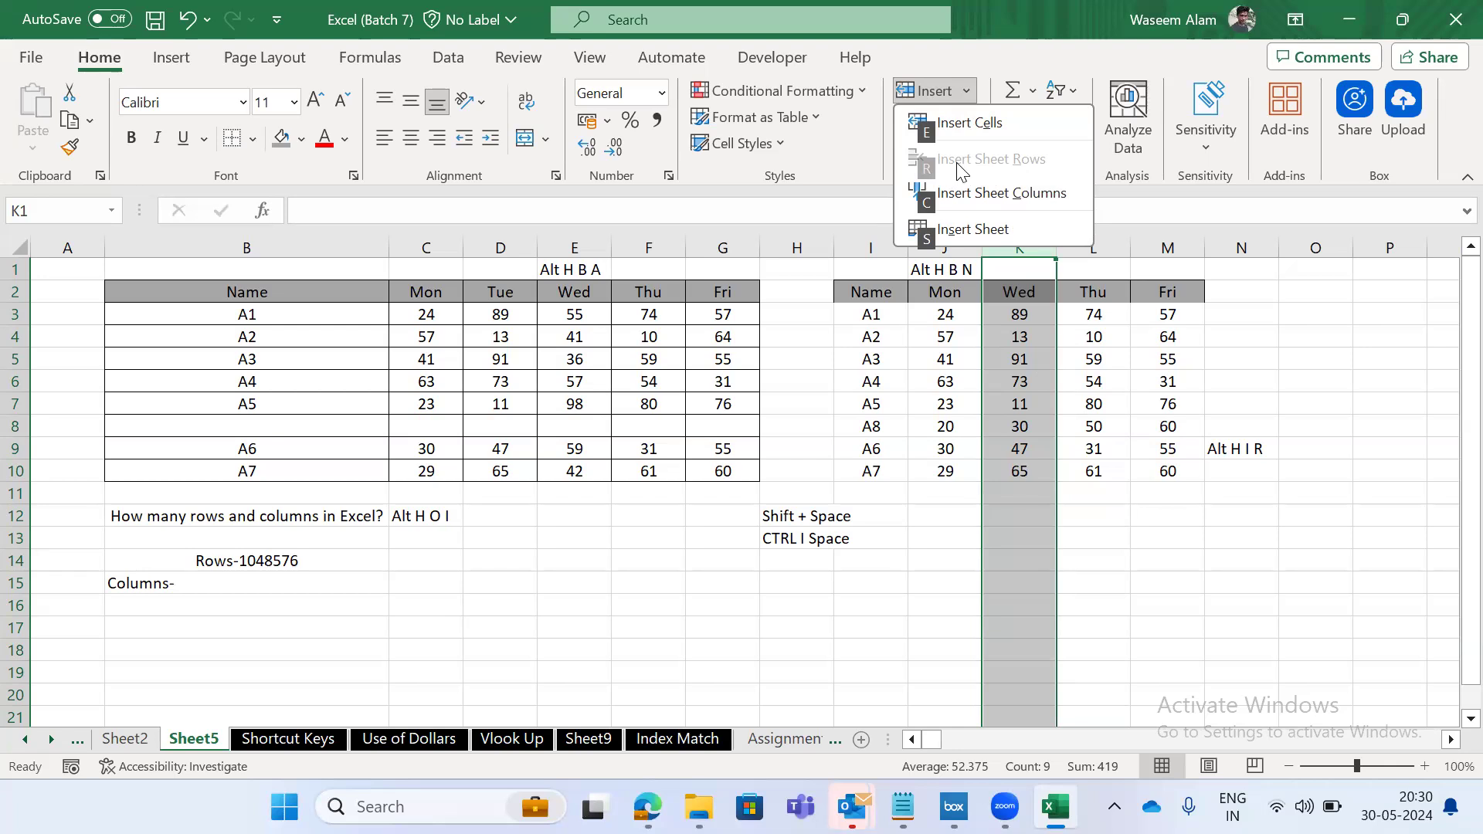
key("Escape")
key("Left")
key("Escape")
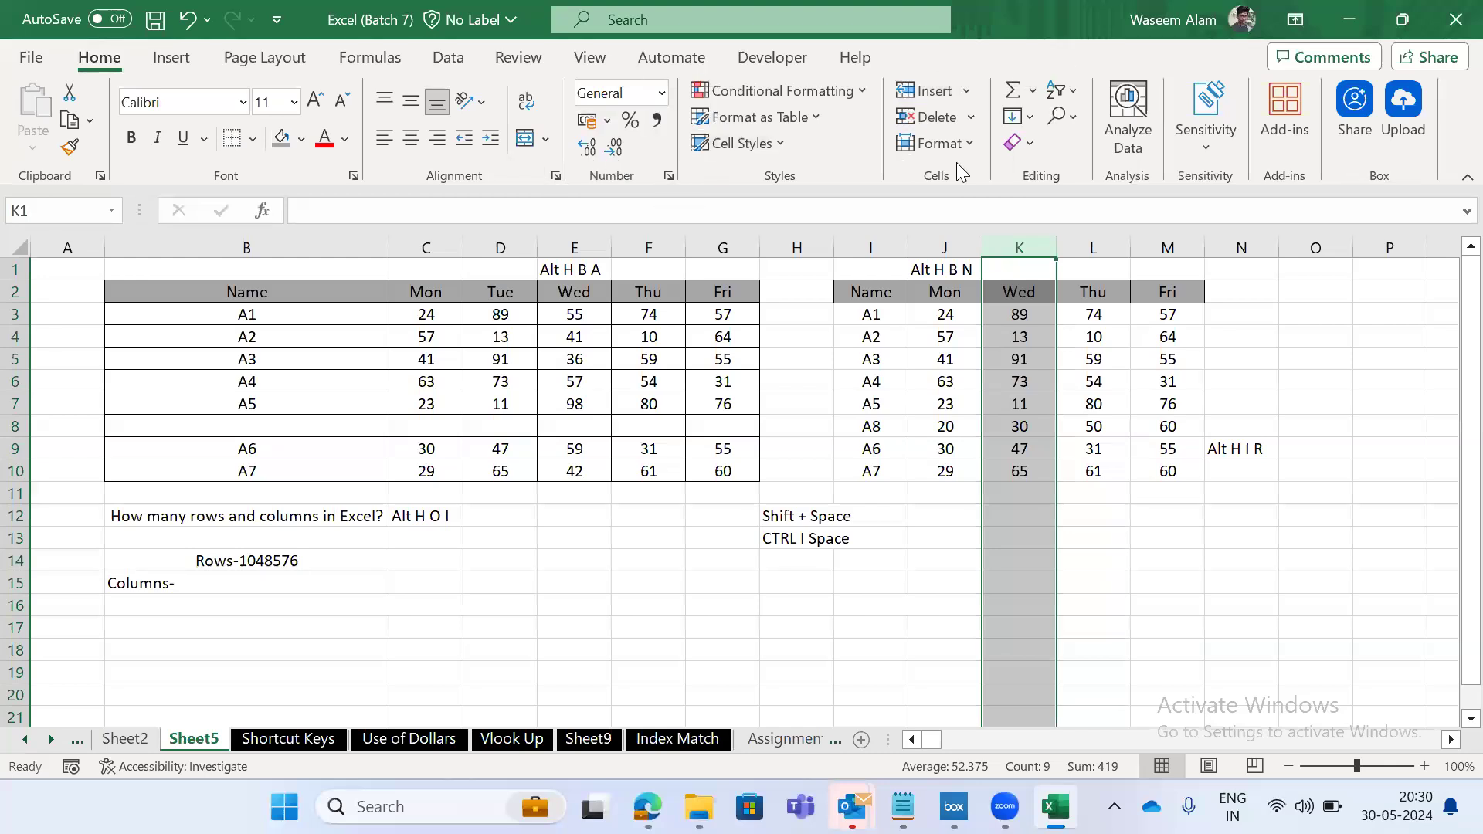
Select the whole of row 8 from the A8 name cell and examine the insert options available for a full row.
key("Left")
key("Down")
key("Down")
key("Down")
key("Left")
key("Down")
key("Down")
key("Down")
key("Down")
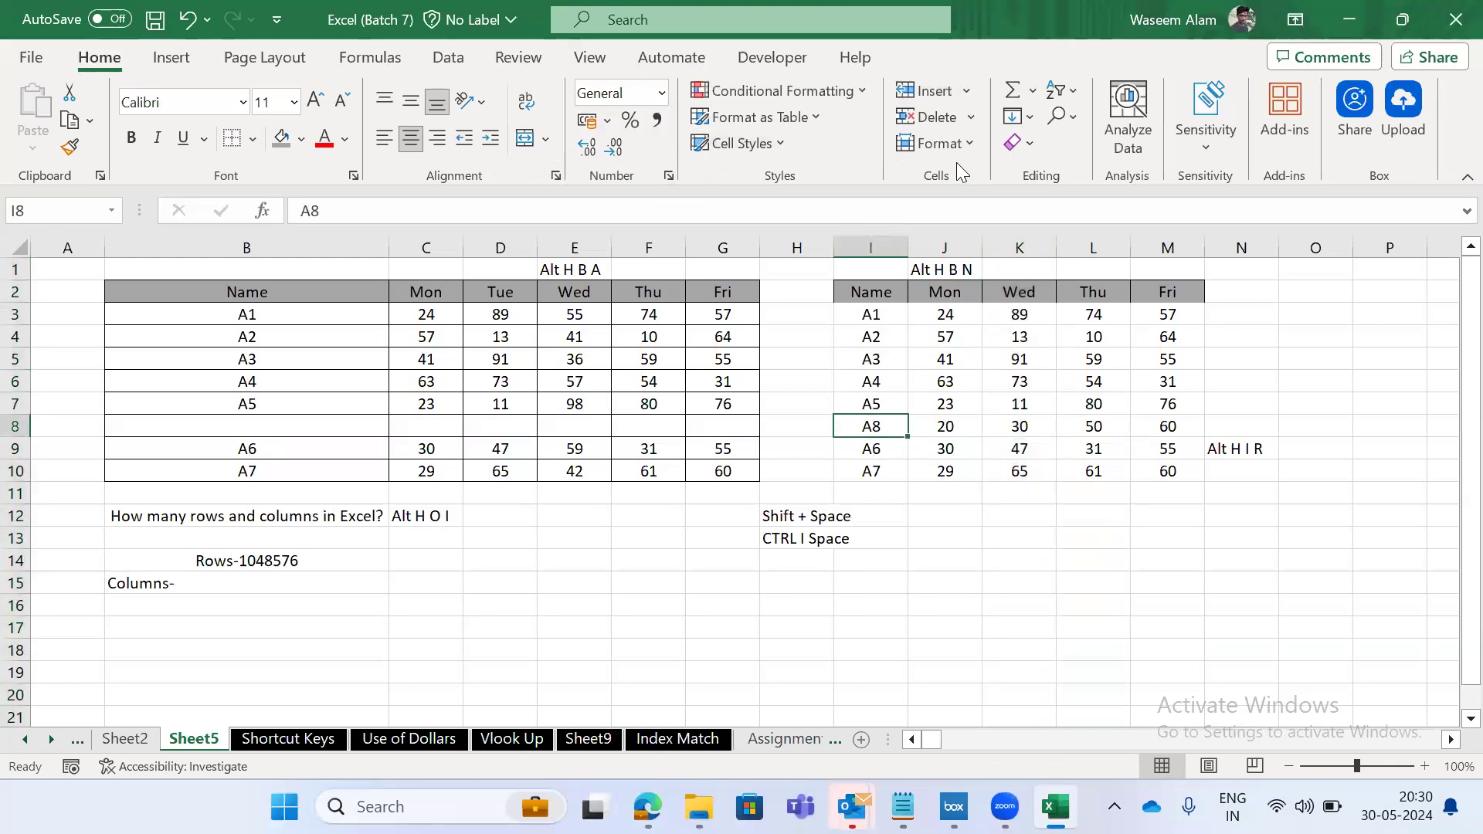
key("shift+space")
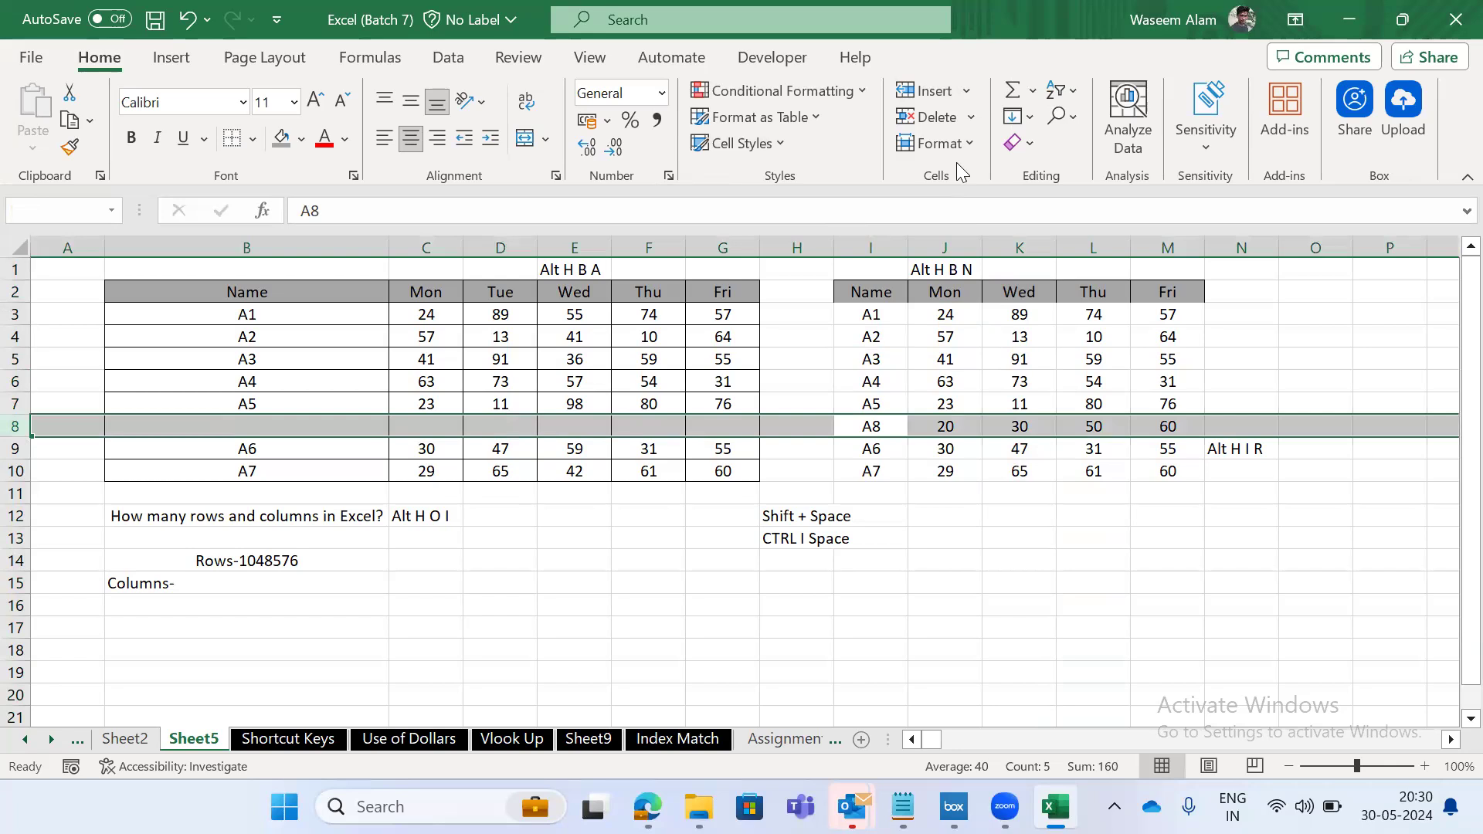
key("alt")
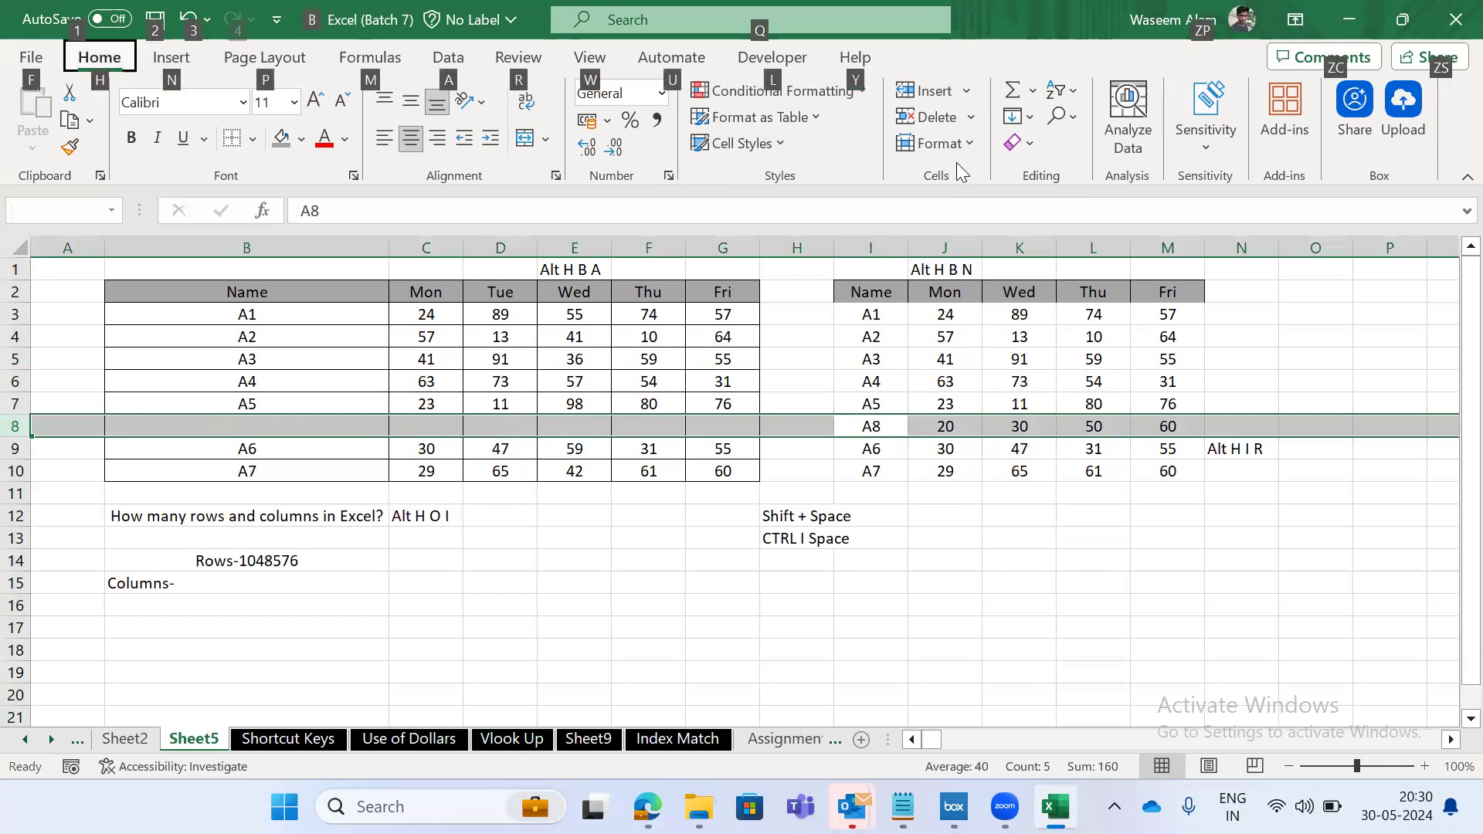
key("h")
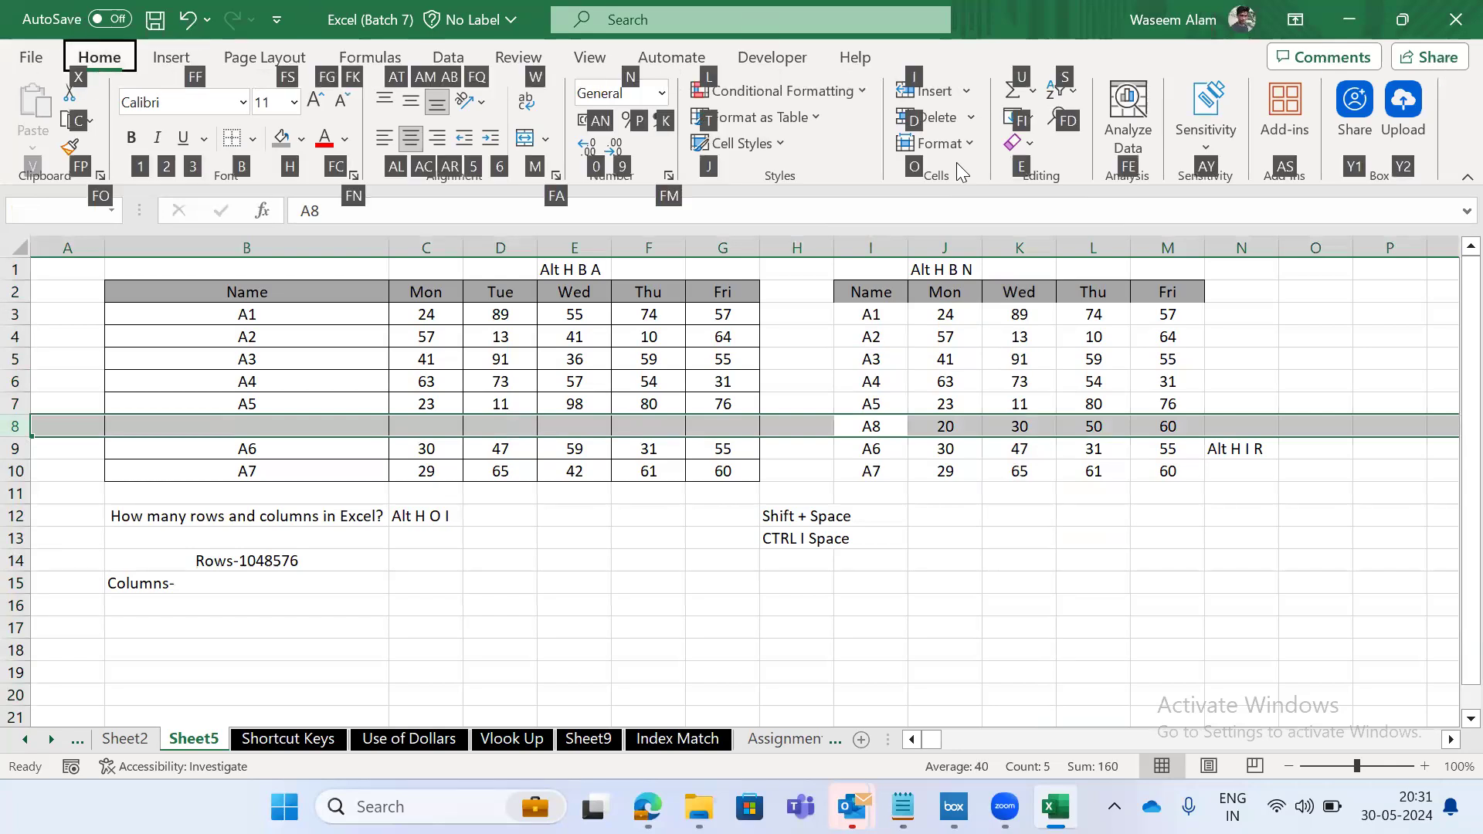
key("i")
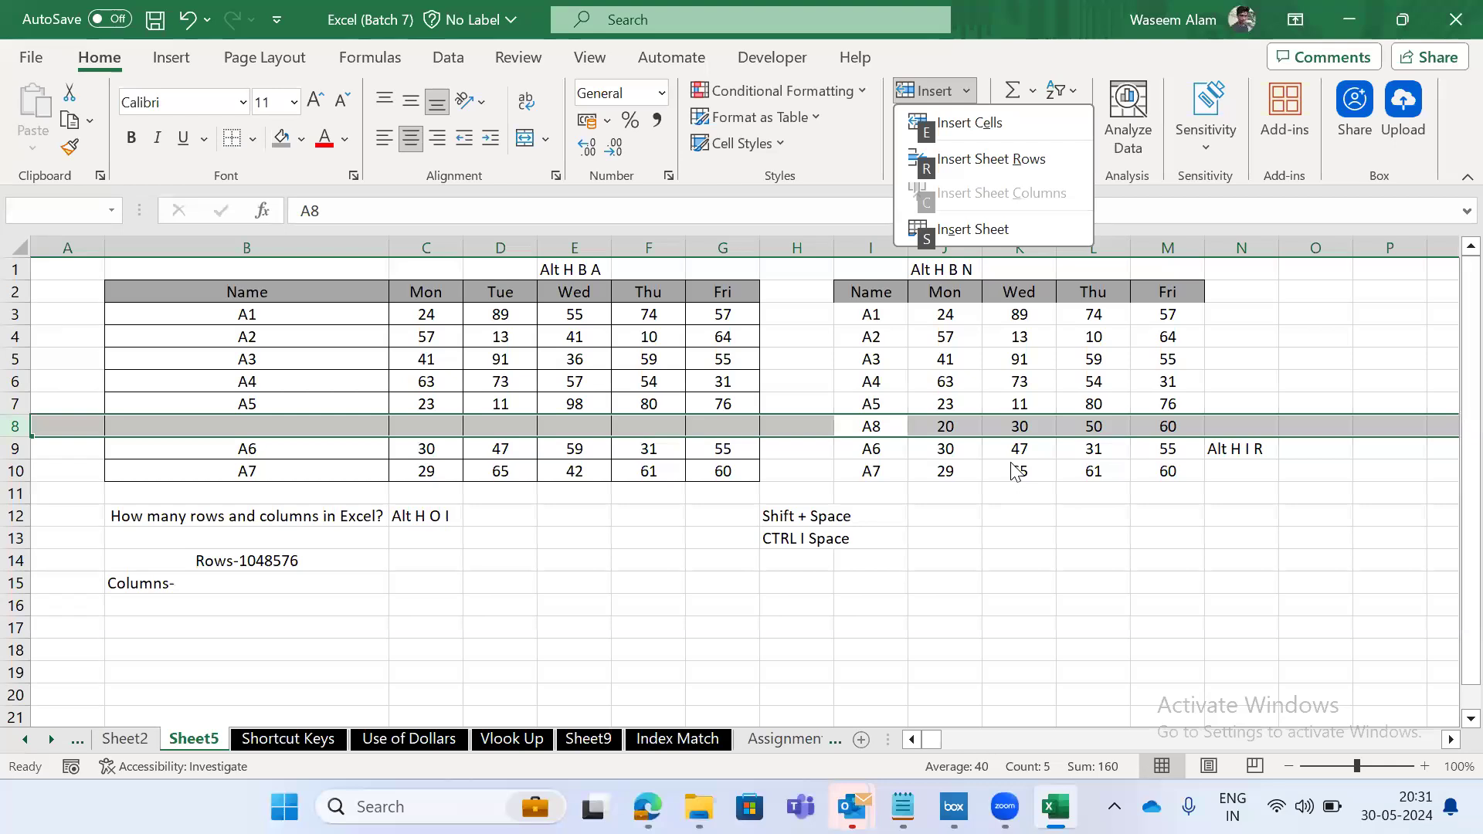
key("Escape")
Select the whole of column K from the Wed header and insert a blank sheet column there.
left_click(1018, 289)
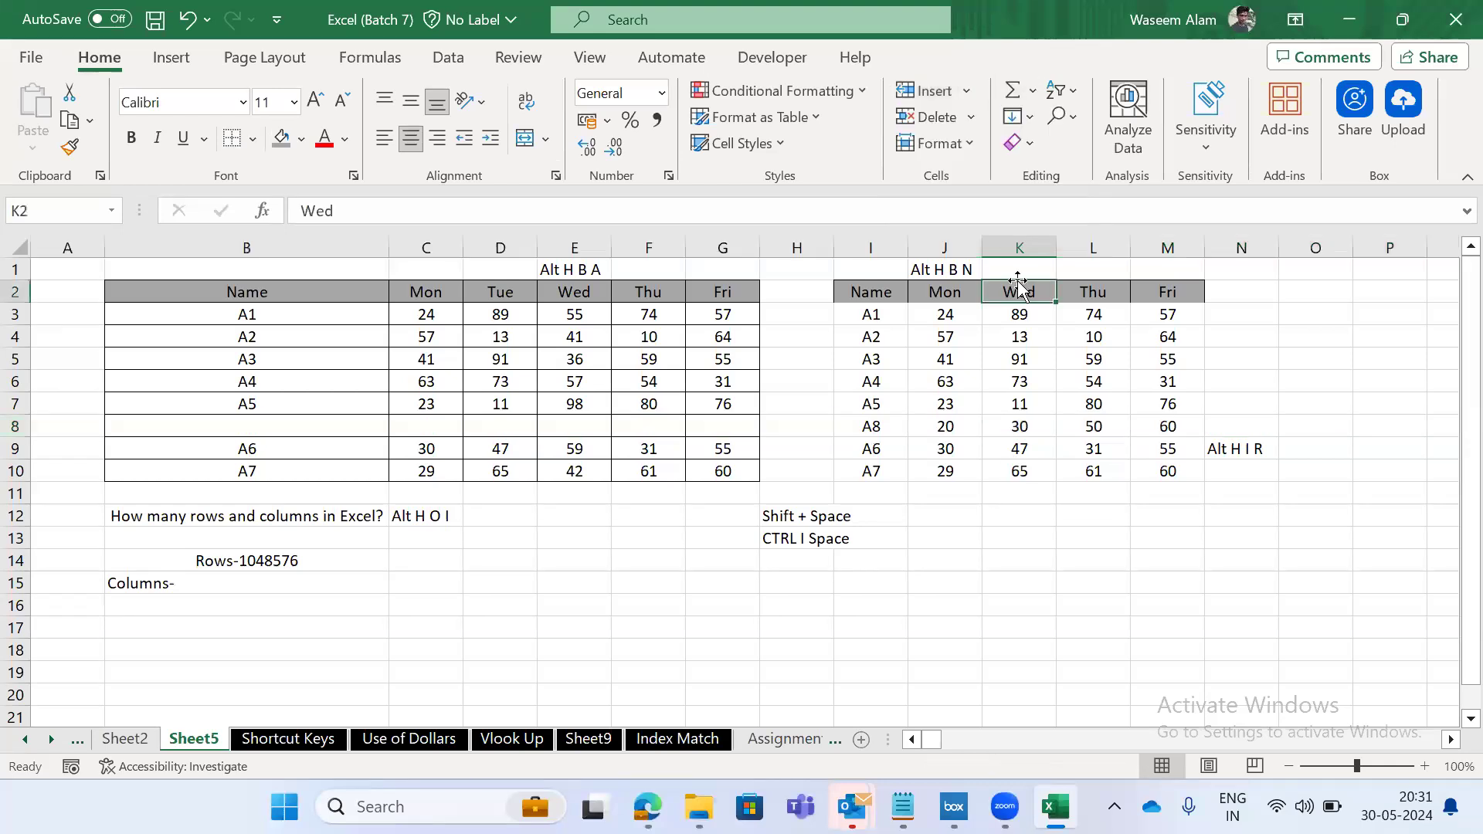
key("ctrl+space")
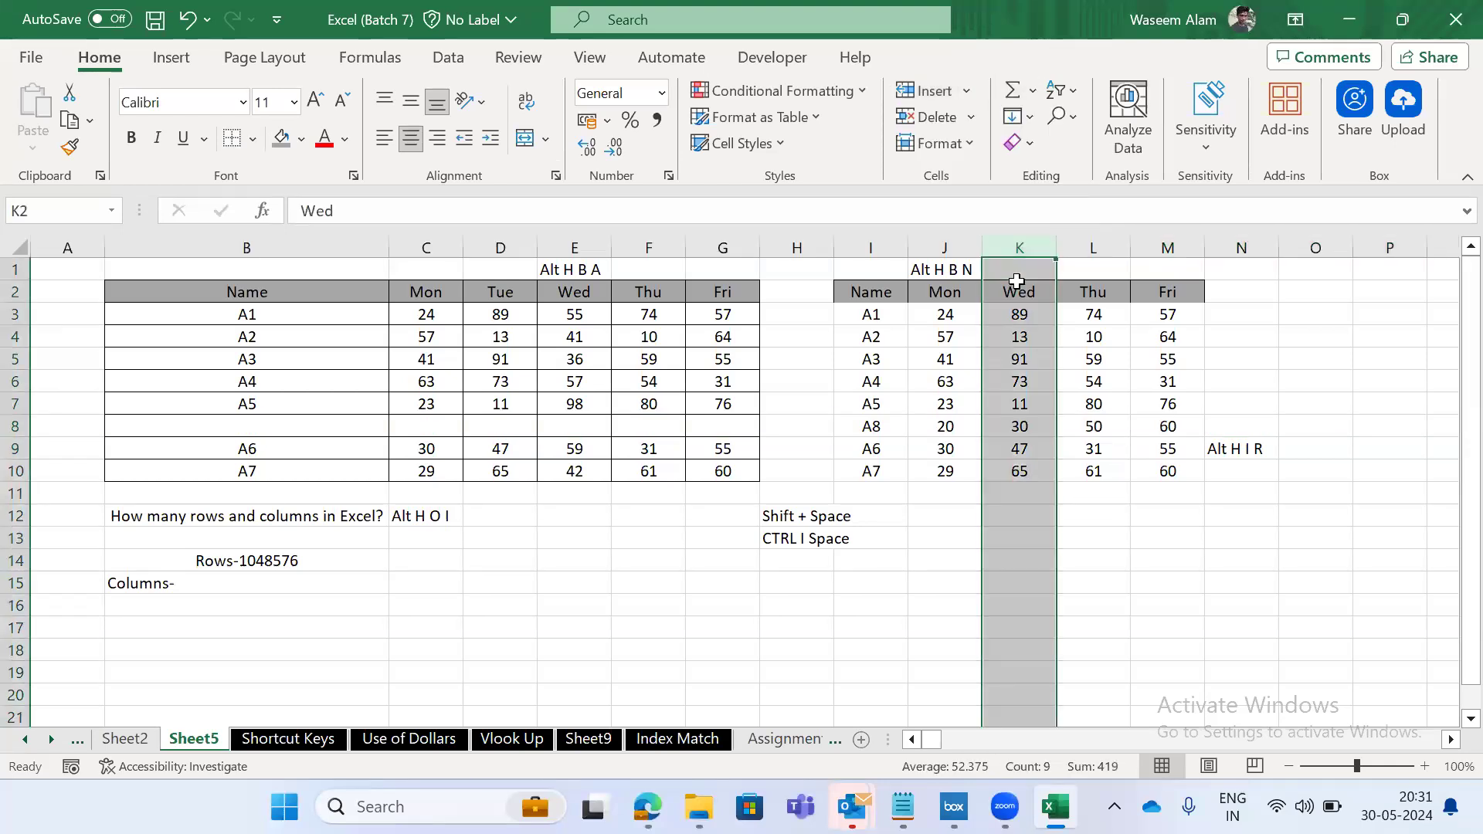
left_click(1016, 282)
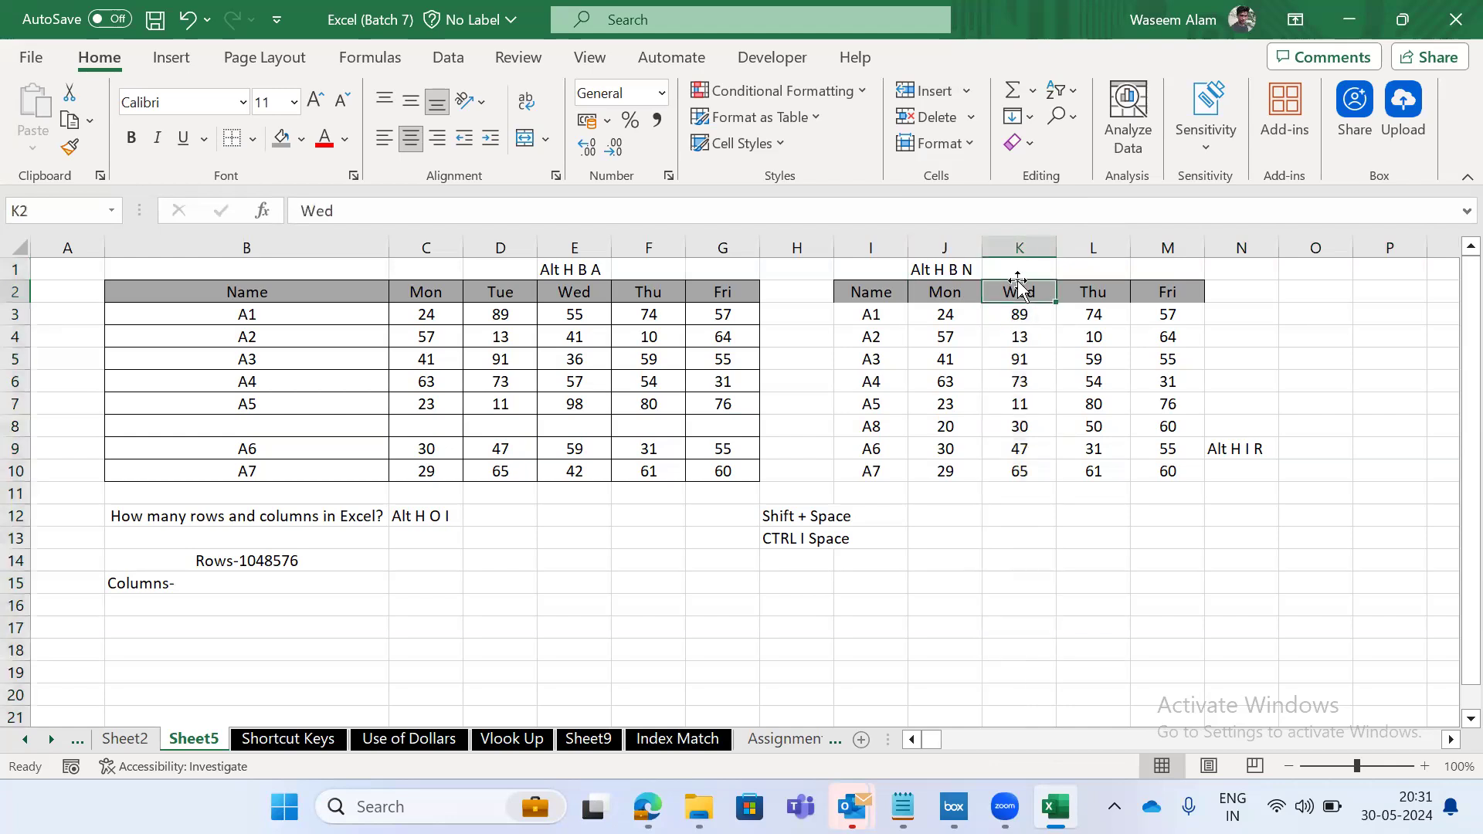
key("ctrl+space")
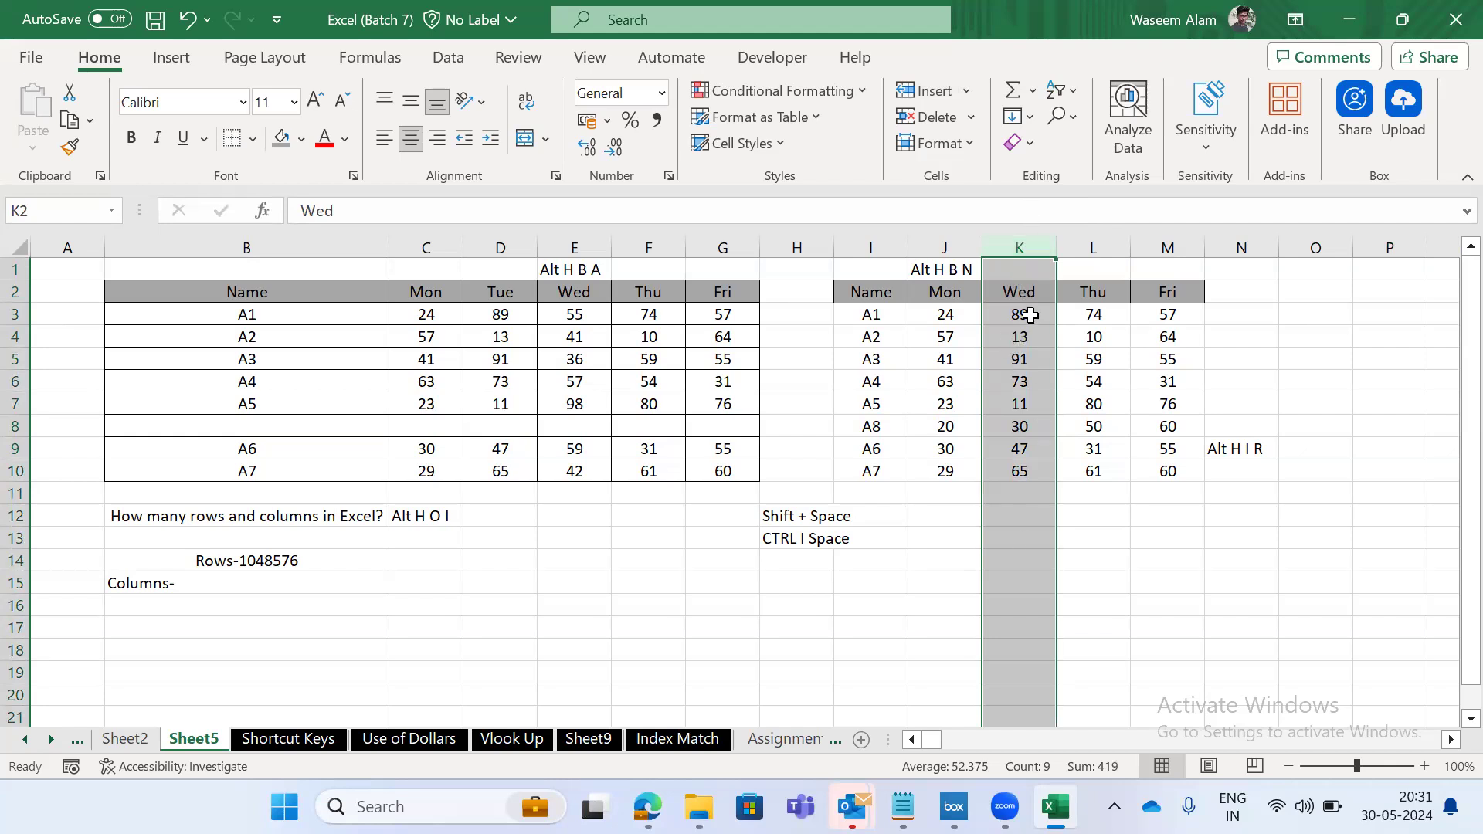
key("alt")
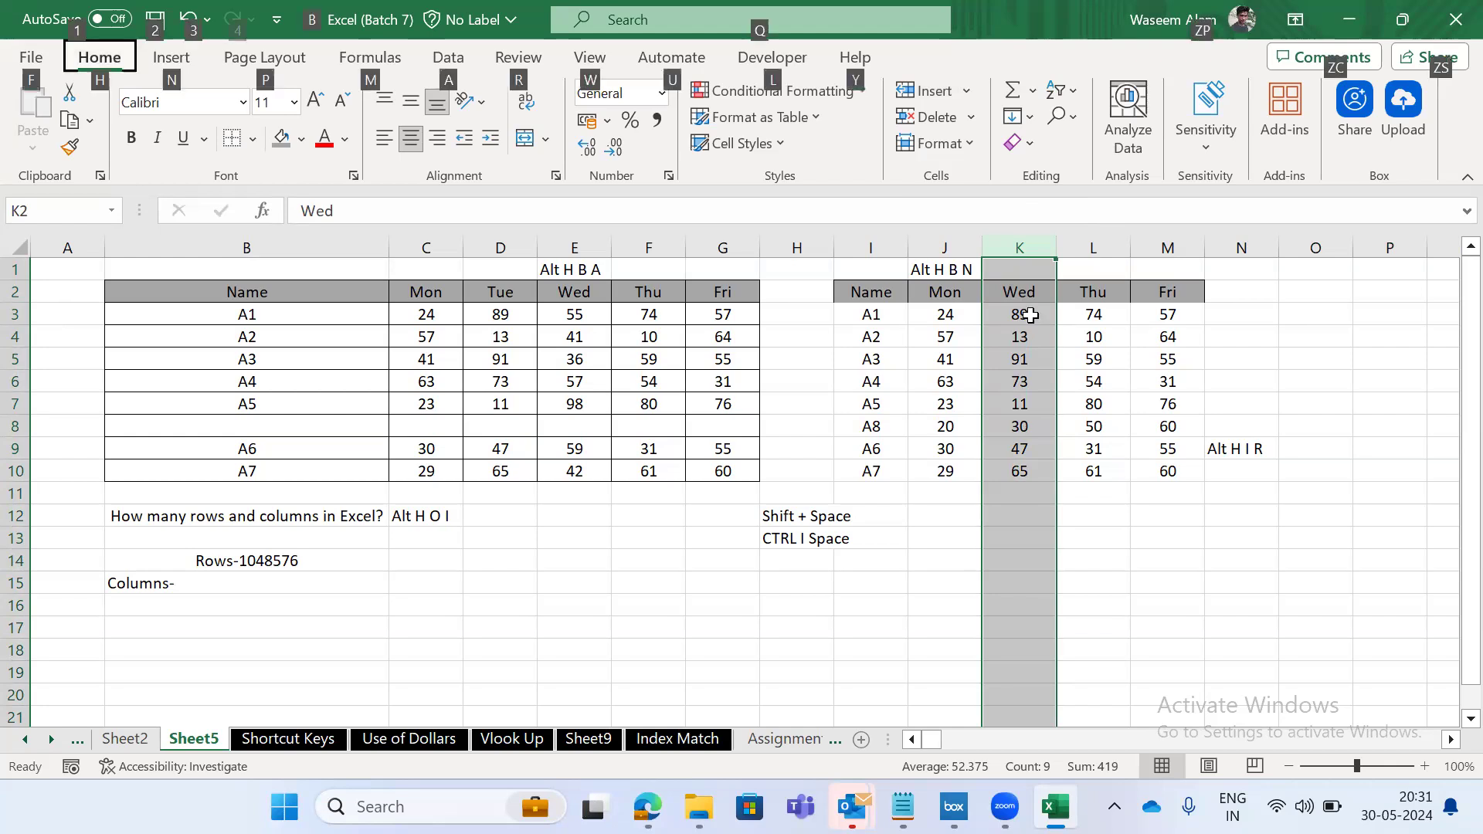
key("h")
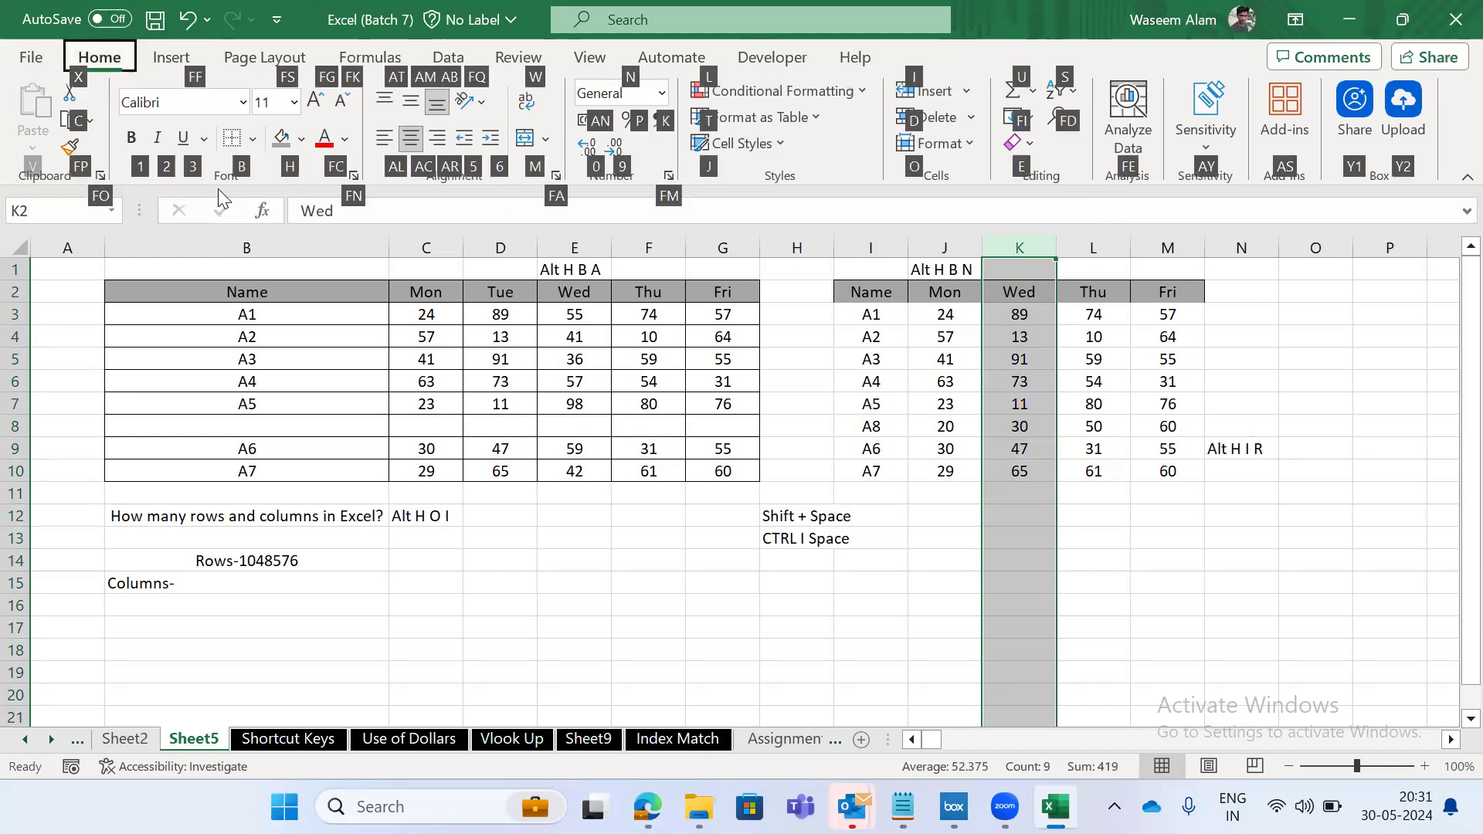
key("i")
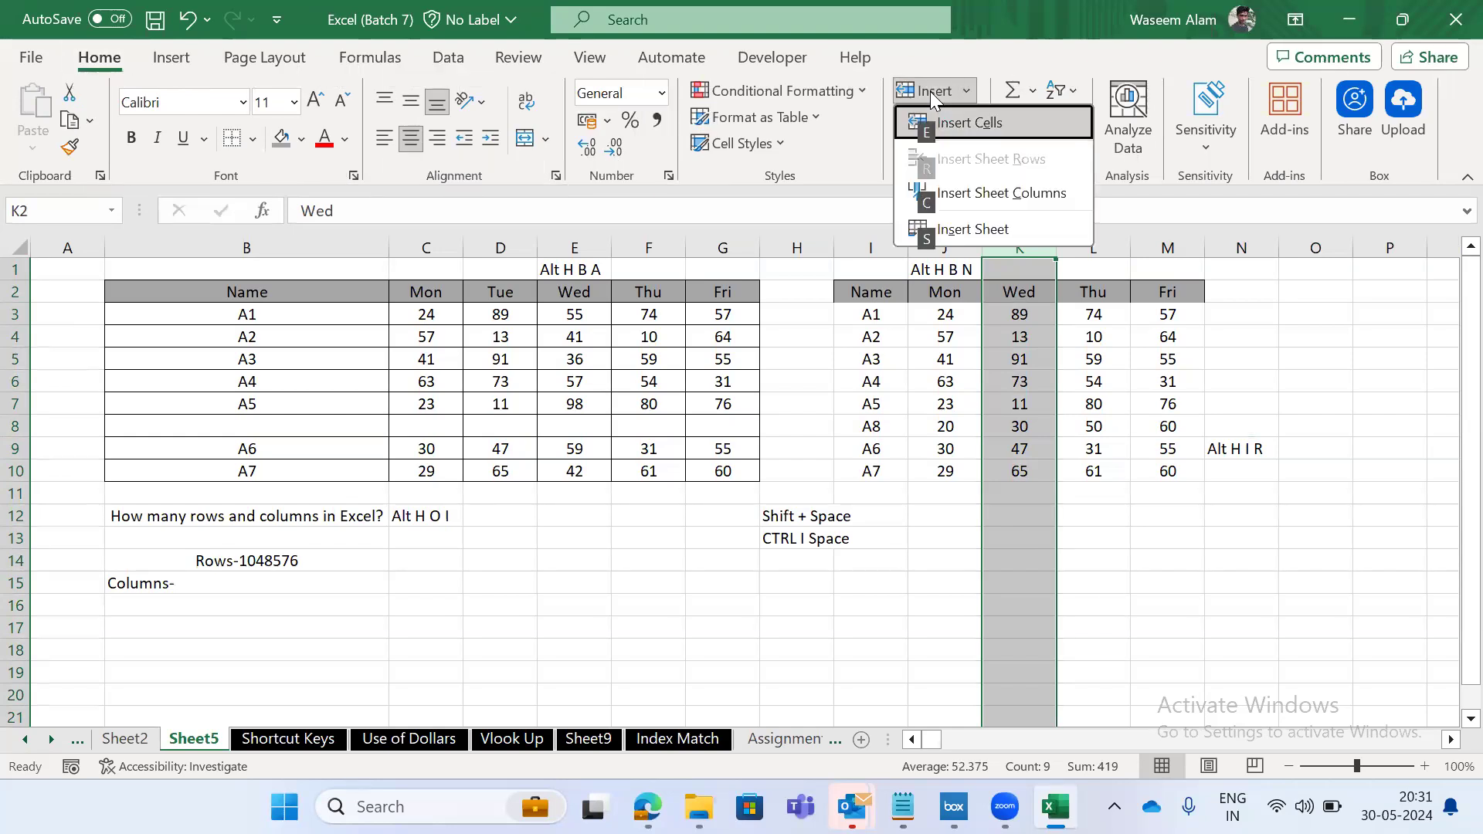
left_click(983, 194)
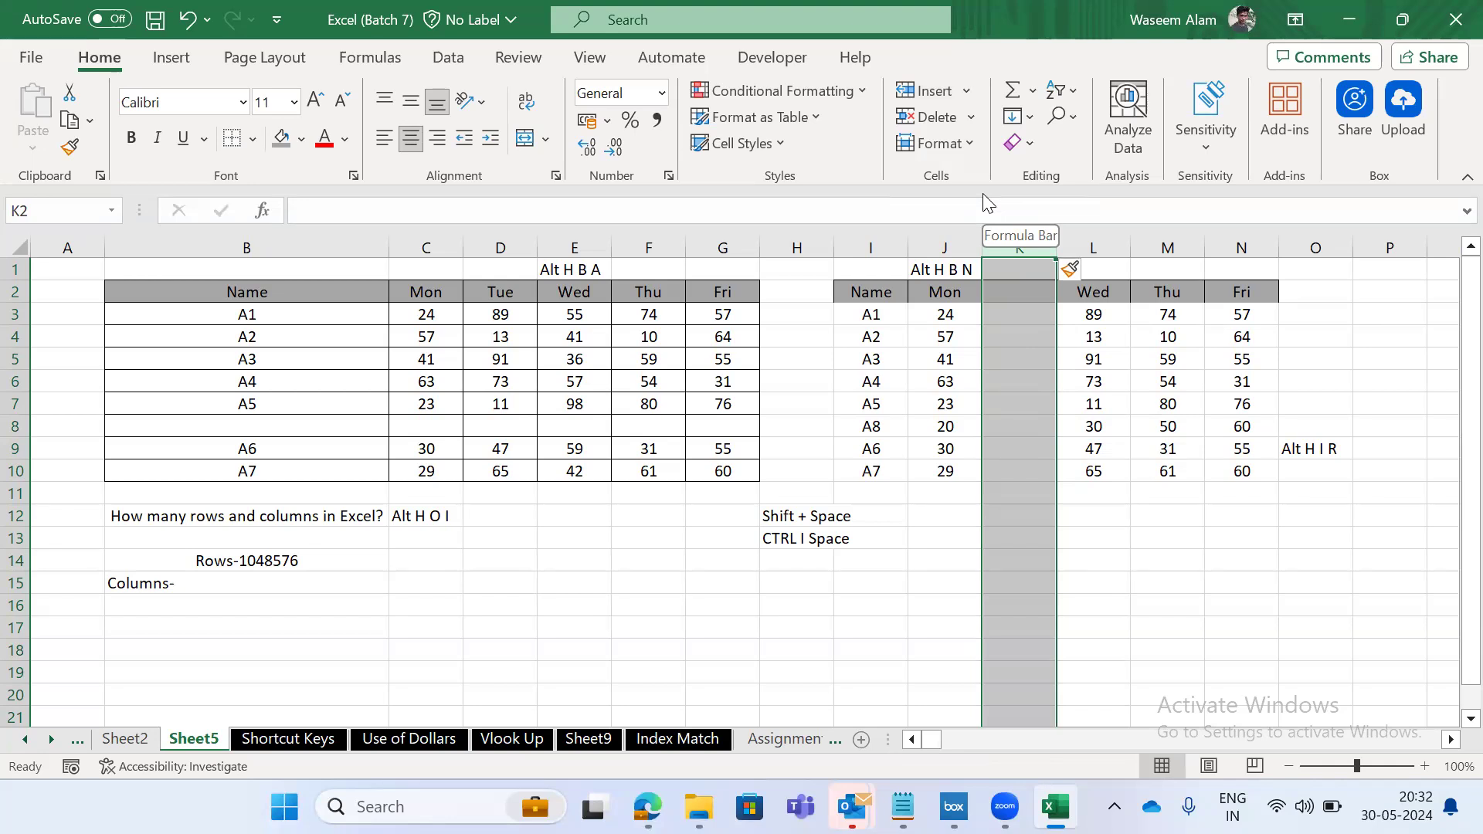
Enter Tuesday as the header of the blank column in K2.
key("shift+BackSpace")
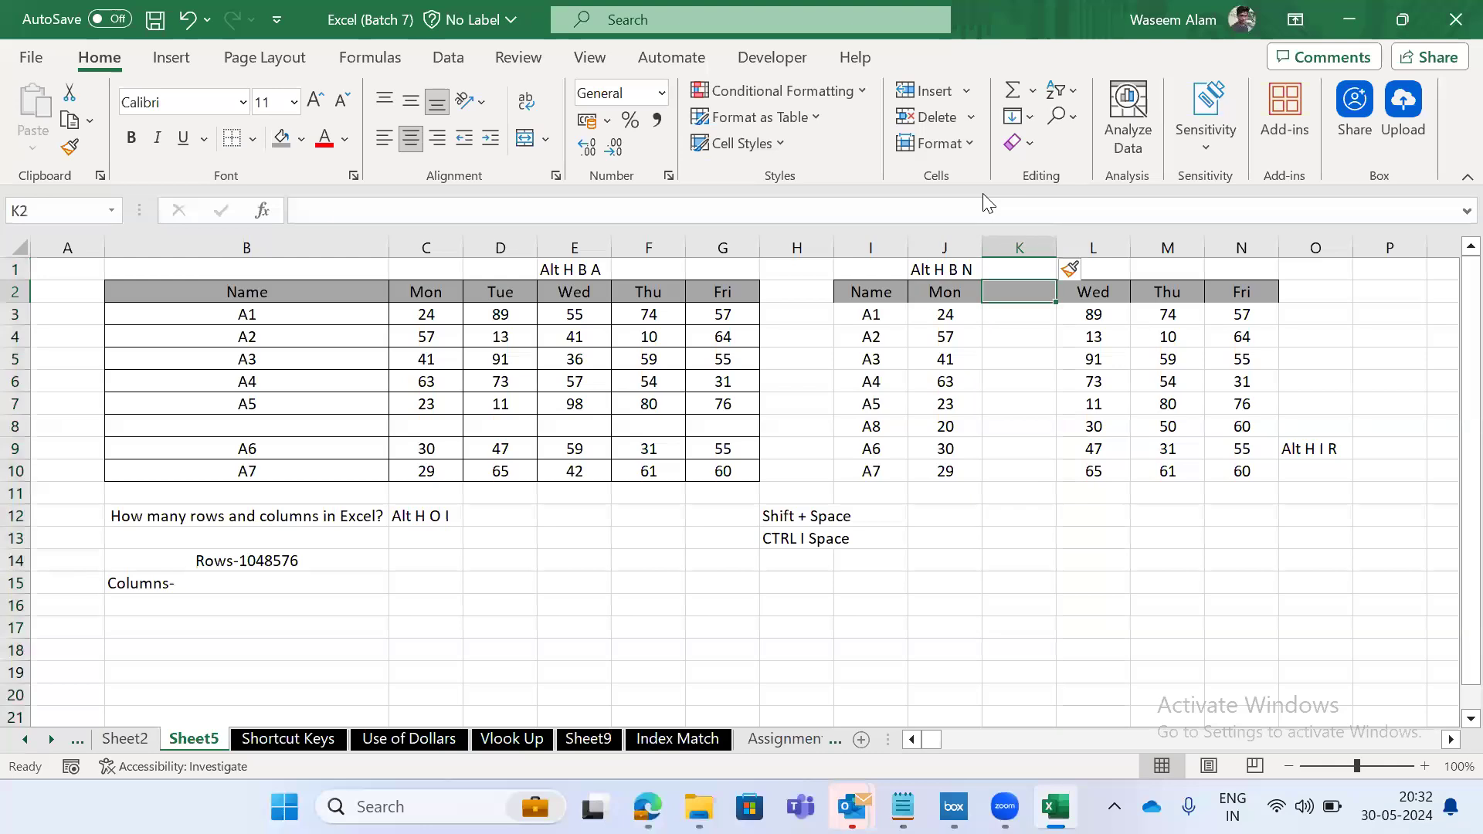
type("Tuesday")
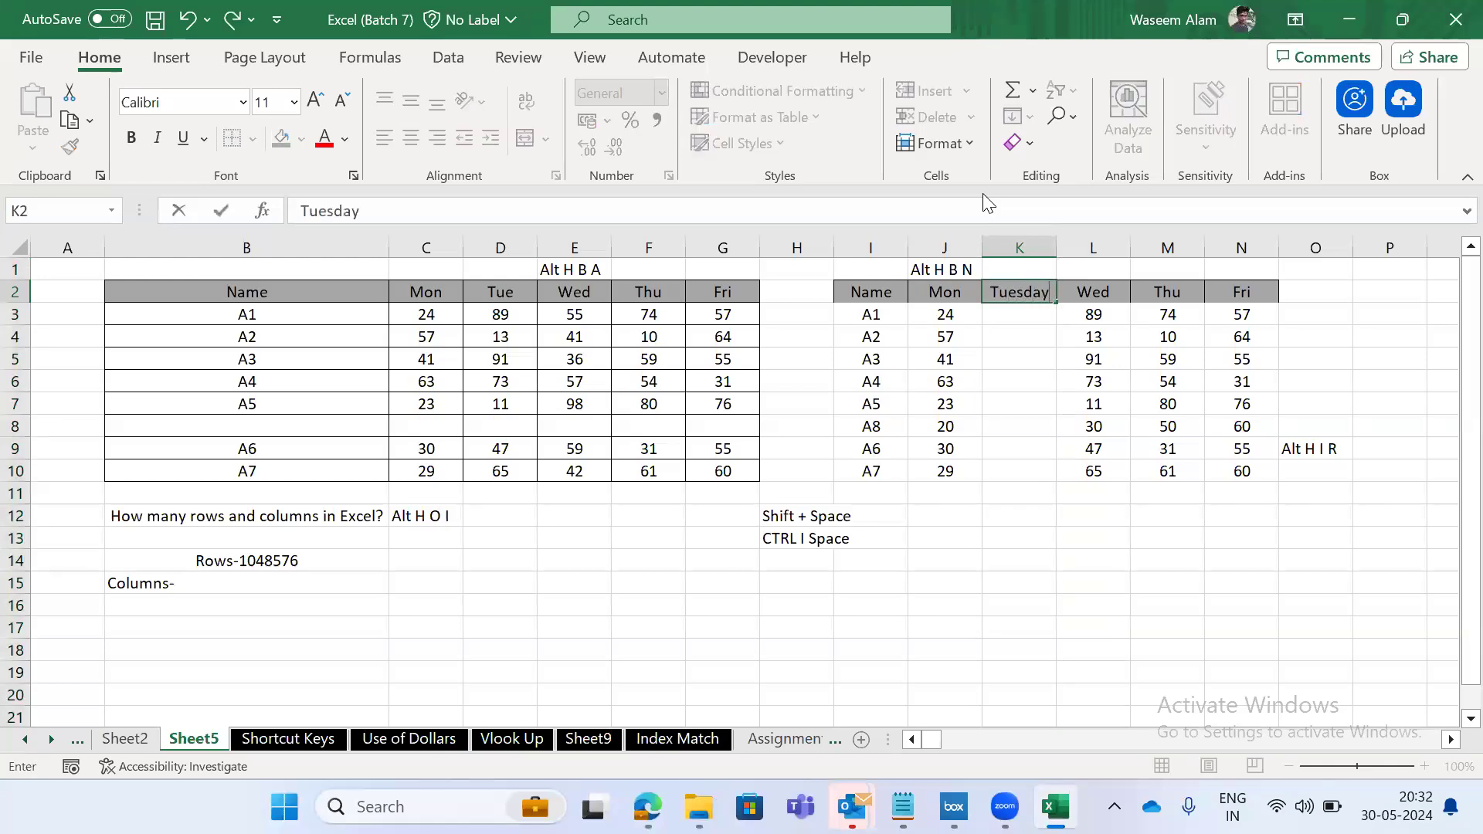
key("Return")
Enter the formula =RANDBETWEEN(10,100) in K3, beneath the Tuesday header.
type("=ran")
key("Down")
key("Down")
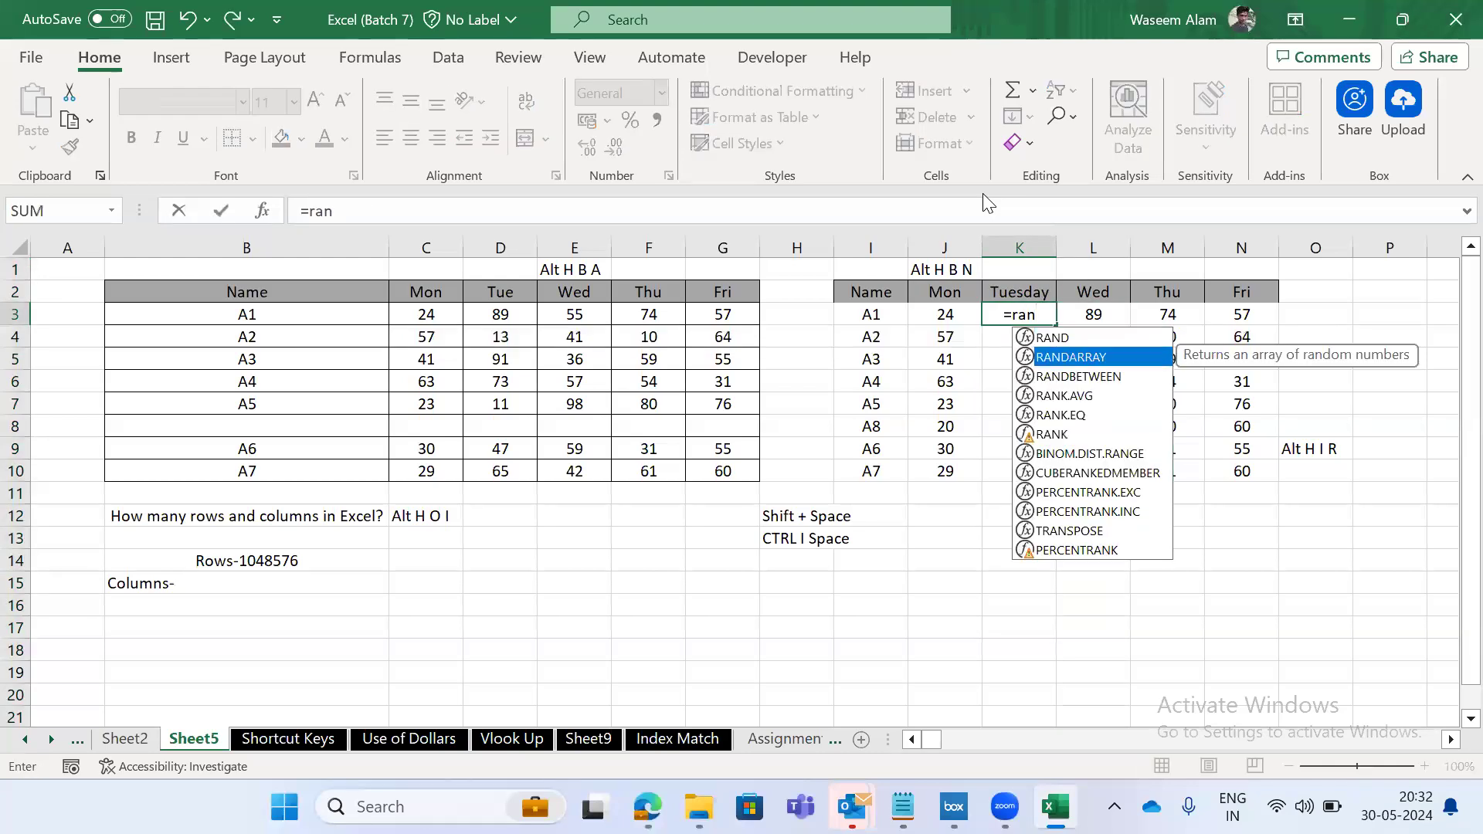
key("Tab")
type("10,1")
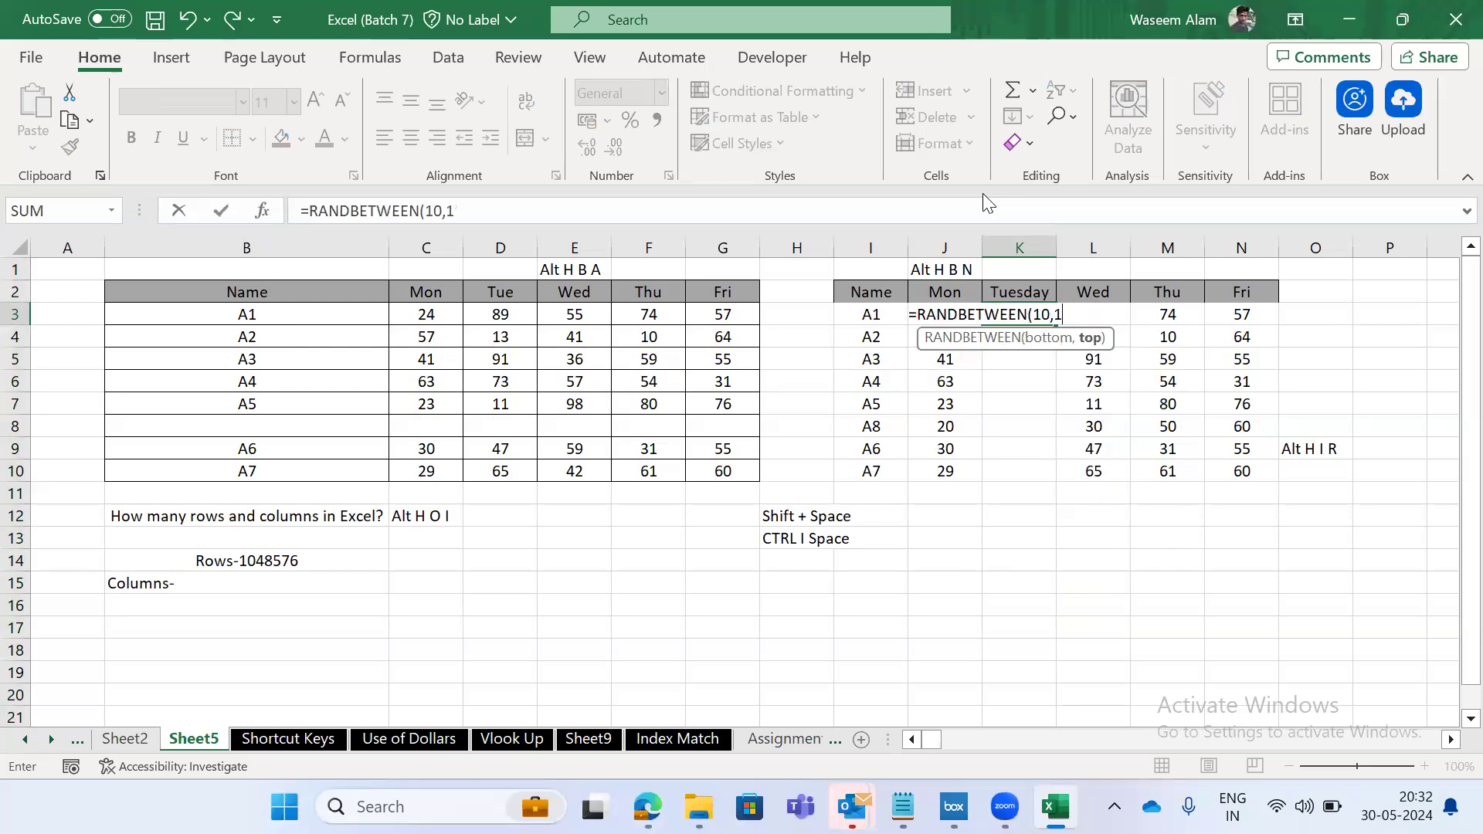
type("00)")
key("Left")
key("Right")
key("Left")
key("Right")
key("Left")
key("Right")
key("Left")
Fill the random-number formula from K3 down to K10, the last row of the table.
key("ctrl+Down")
key("Right")
key("ctrl+shift+Up")
key("ctrl+d")
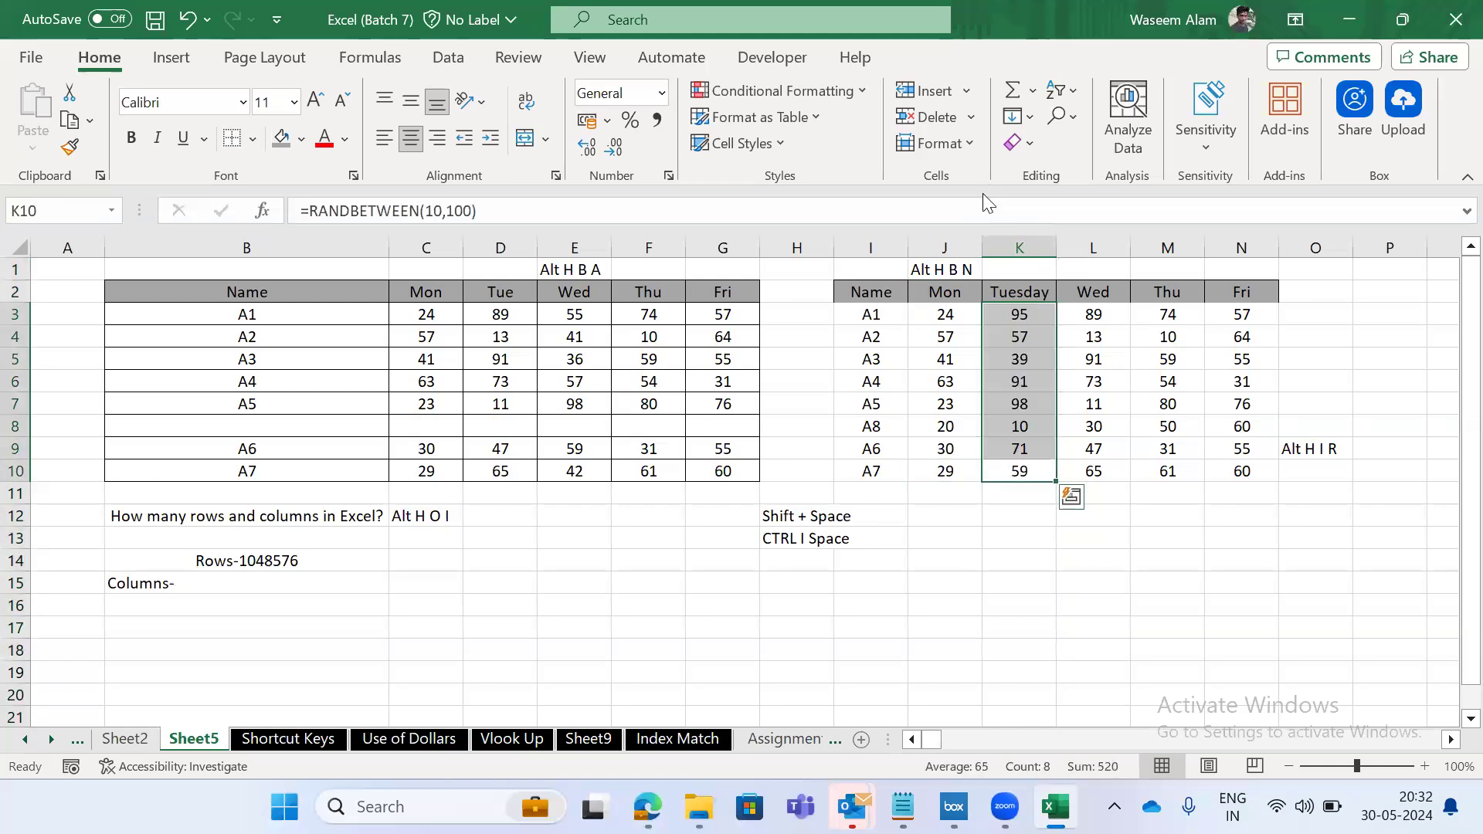
Try to copy the random numbers in K3:K10 and paste them in place as values.
key("ctrl+c")
key("Return")
key("Up")
key("Down")
key("ctrl+shift+Down")
key("ctrl+c")
key("ctrl+v")
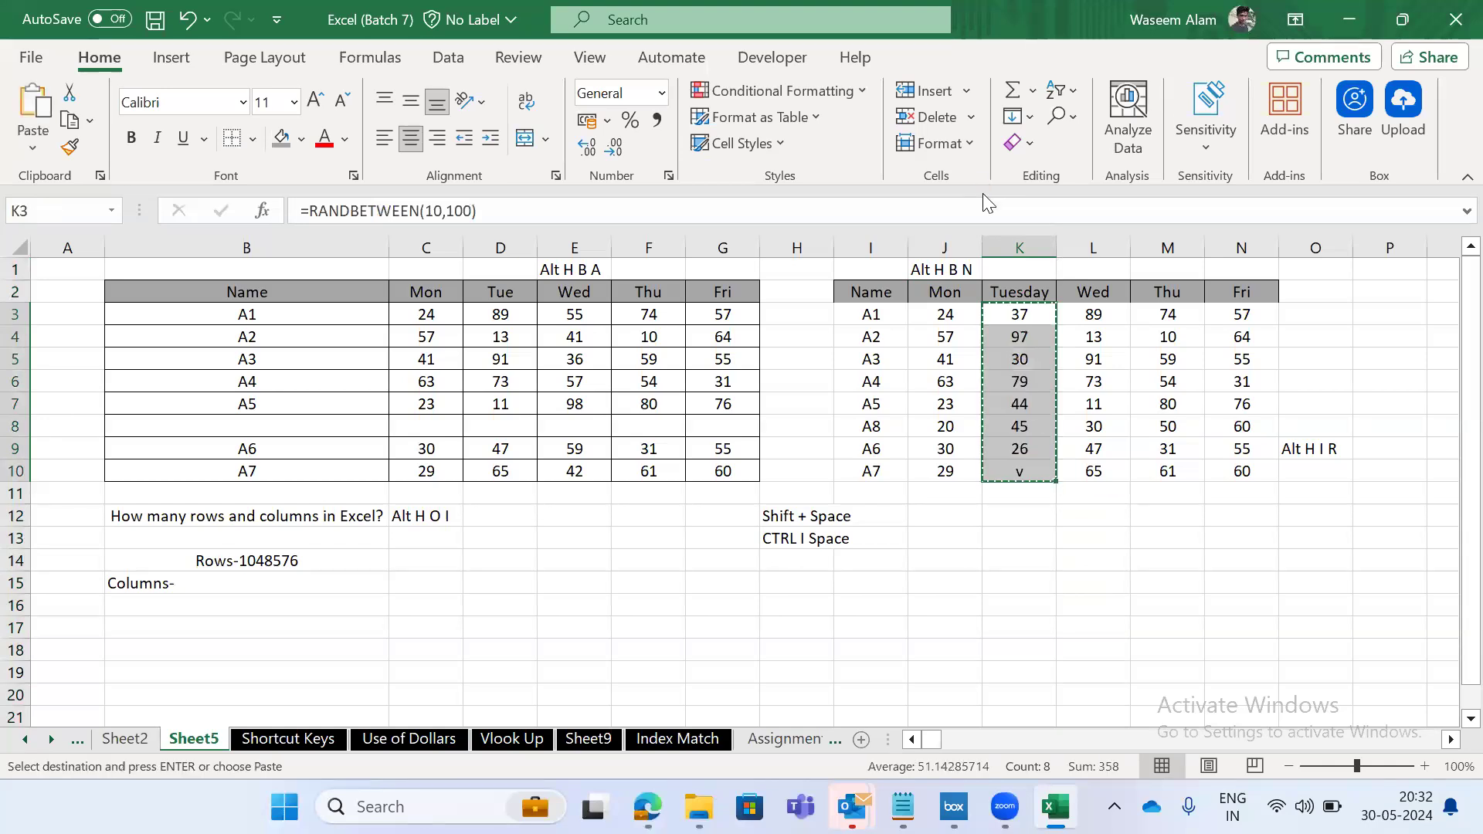
type("v")
key("Return")
key("Up")
key("ctrl+z")
key("Left")
key("Right")
key("ctrl+shift+Down")
key("ctrl+c")
key("Escape")
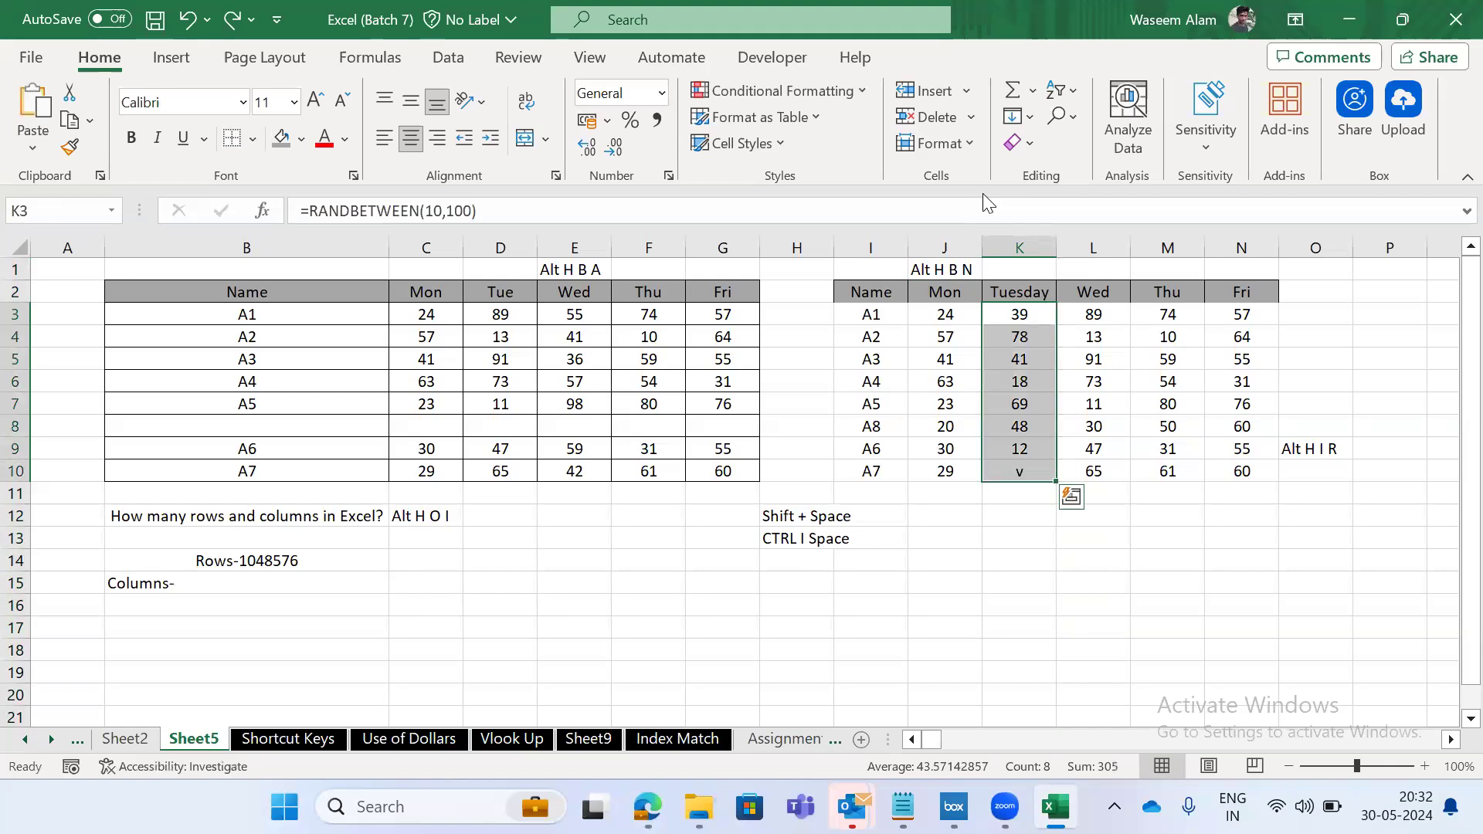
Copy K3:K10 and paste it in place as values only, replacing the random-number formulas.
key("Left")
key("Right")
key("ctrl+shift+Down")
key("ctrl+c")
key("ctrl+shift+Down")
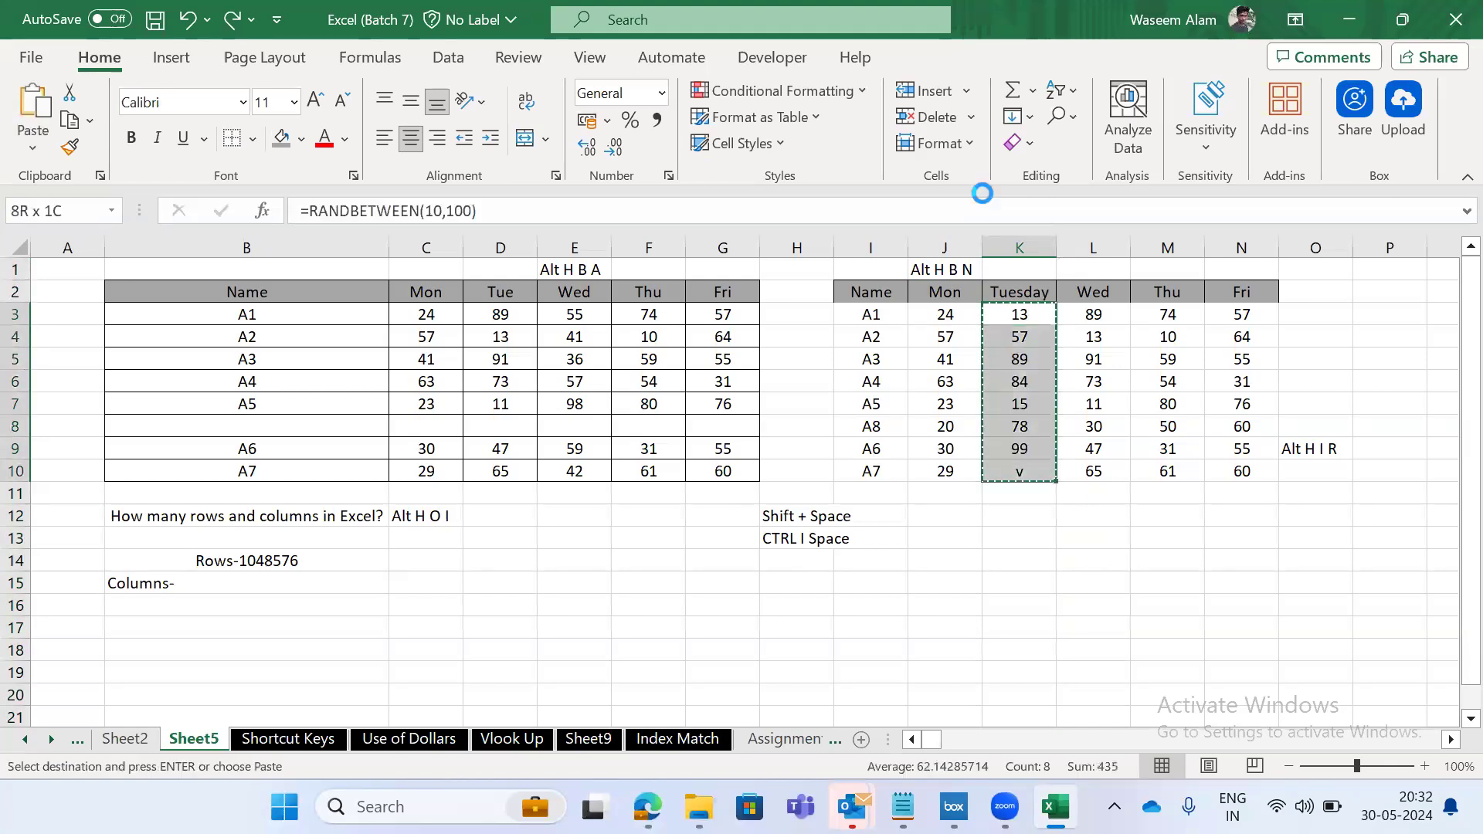
key("ctrl+alt+v")
key("v")
key("Return")
key("Left")
key("Right")
key("ctrl")
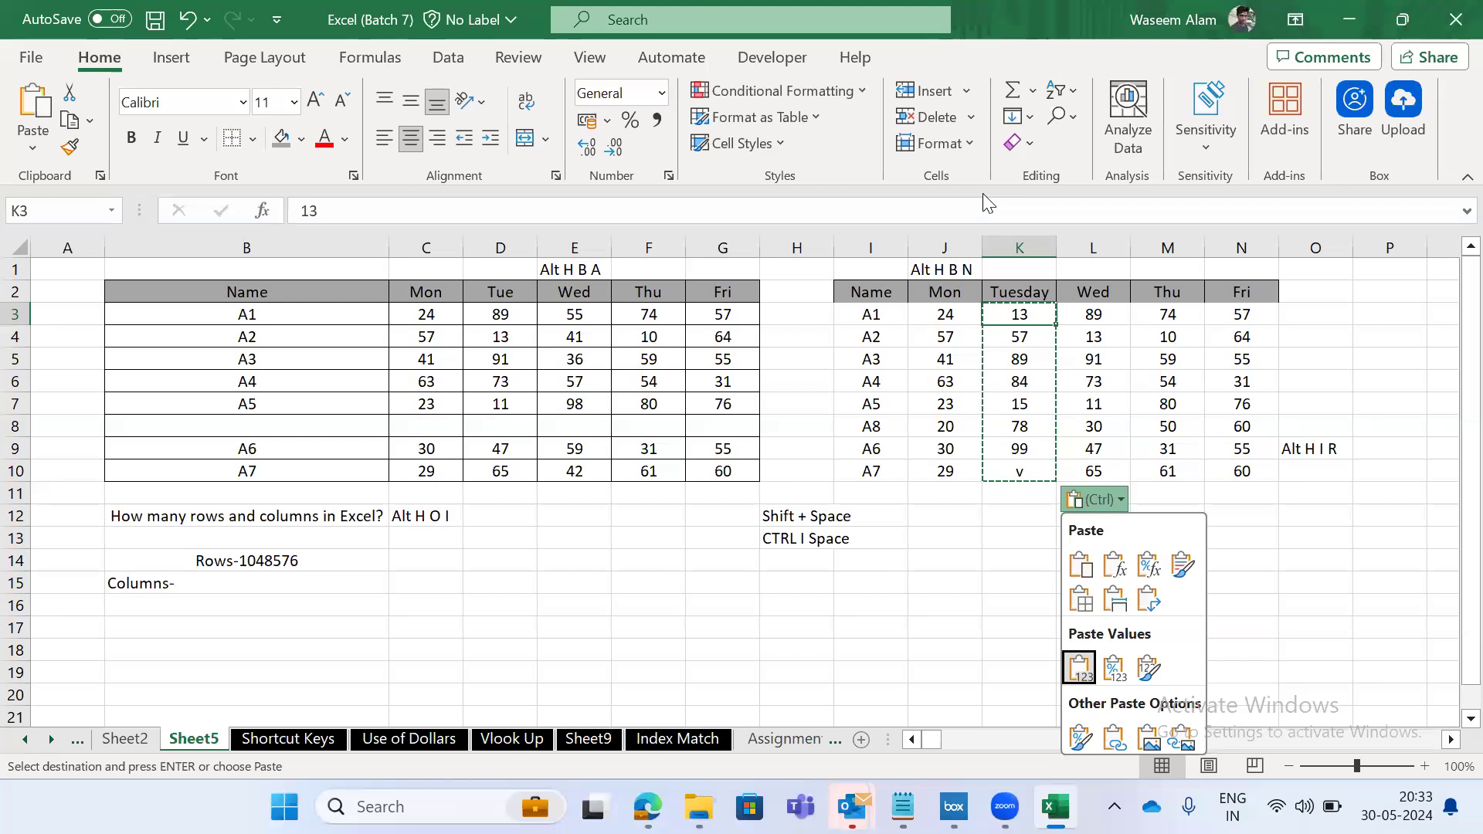
key("Escape")
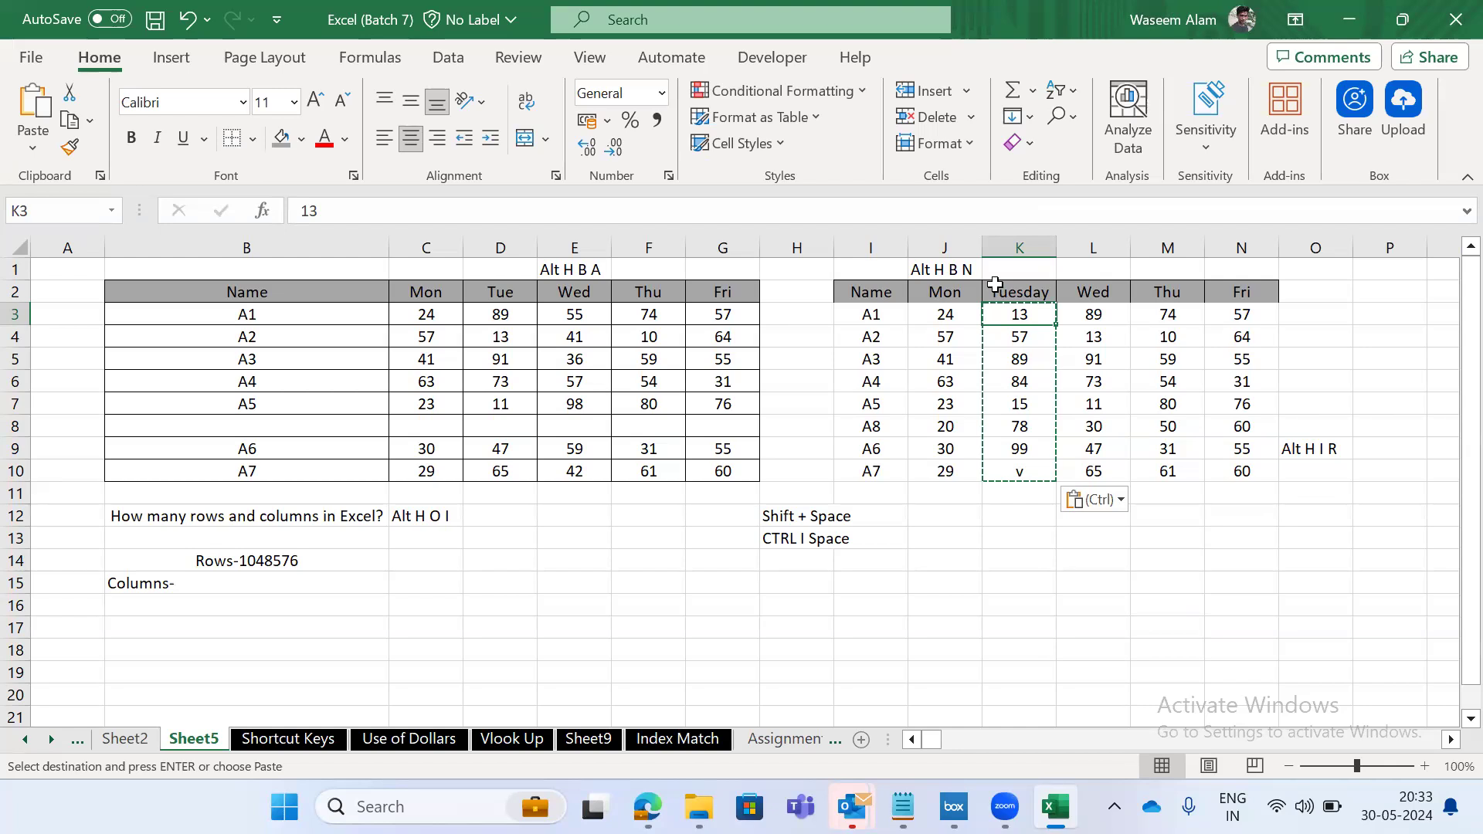
Shorten the K2 header to Tue.
left_click(995, 284)
key("Escape")
type("Tue")
key("Return")
key("Return")
Replace the stray text entry in K10 with 90 and select the Tue column's values.
key("Up")
key("ctrl+shift+Down")
key("Down")
key("ctrl+Down")
key("Delete")
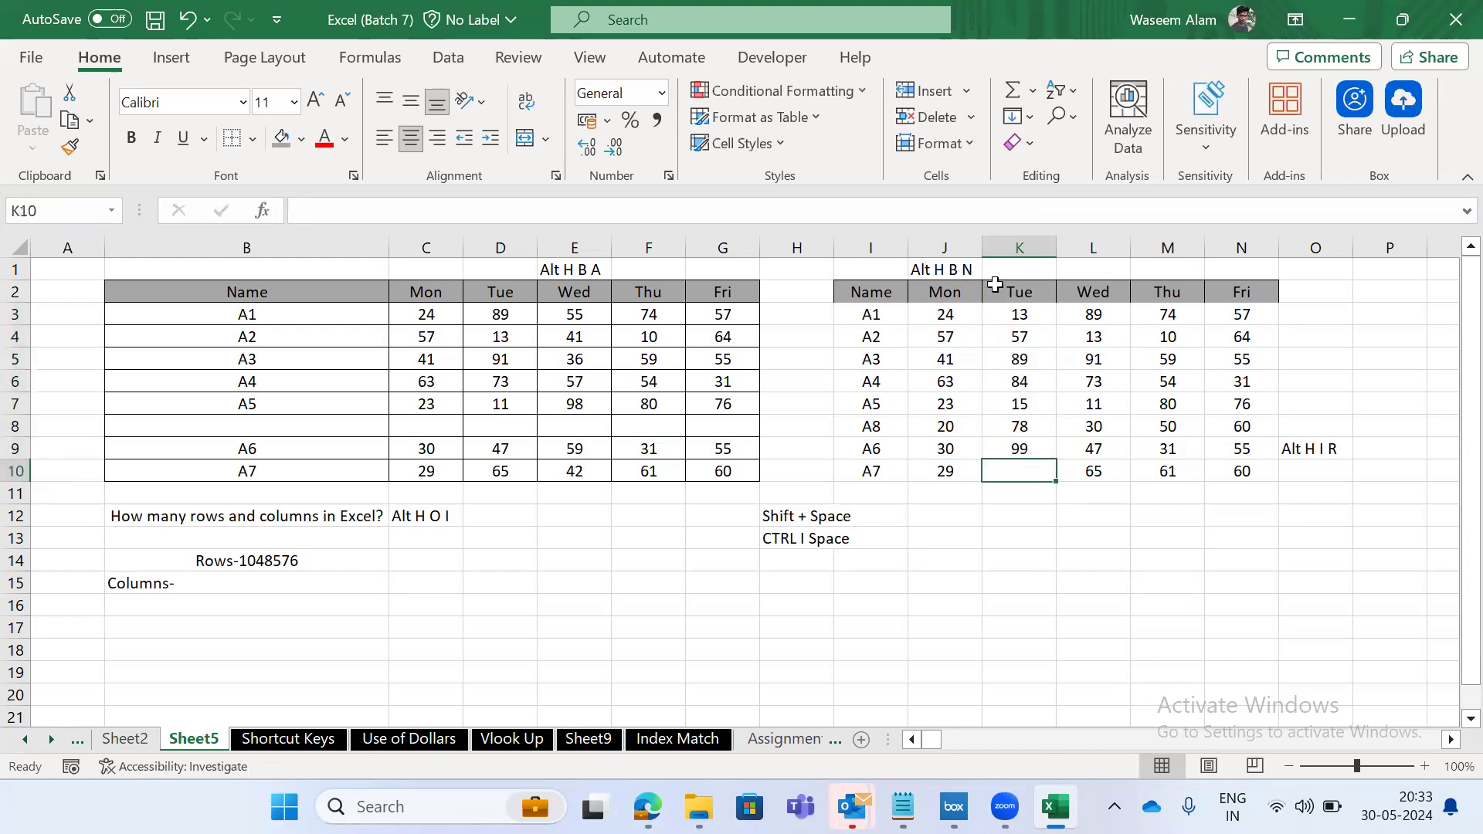
type("90")
key("ctrl+Return")
key("ctrl+shift+Up")
key("shift+Down")
Glance at the Shortcut Keys sheet, return to Sheet5 and select the A8 name in I8.
key("ctrl+Page_Down")
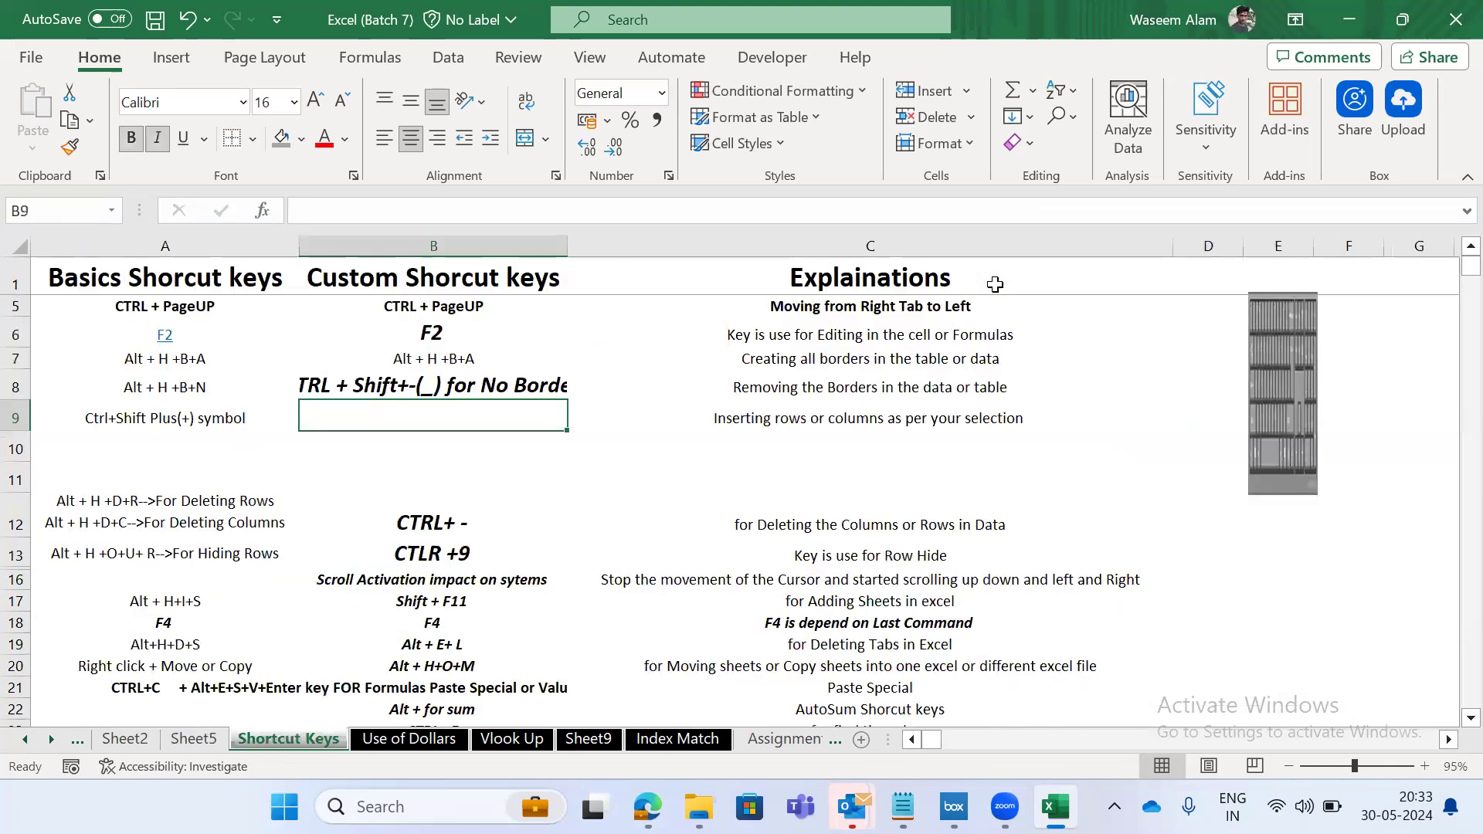
key("ctrl+Page_Up")
key("Left")
key("Left")
key("Up")
key("Up")
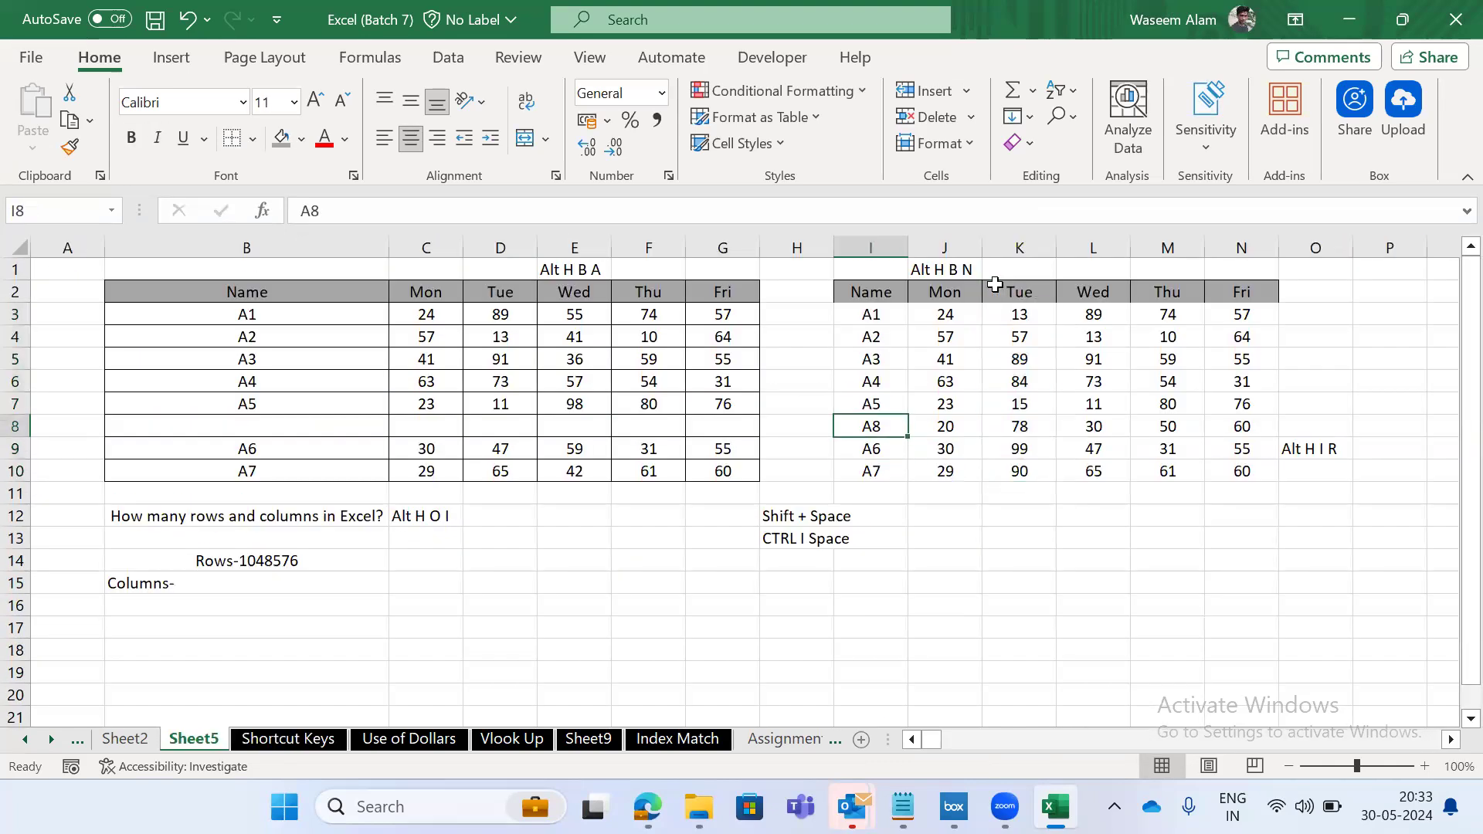
Look through the list of basic shortcuts in column A of the Shortcut Keys sheet.
key("ctrl+Page_Down")
key("Down")
key("Down")
key("Left")
key("Down")
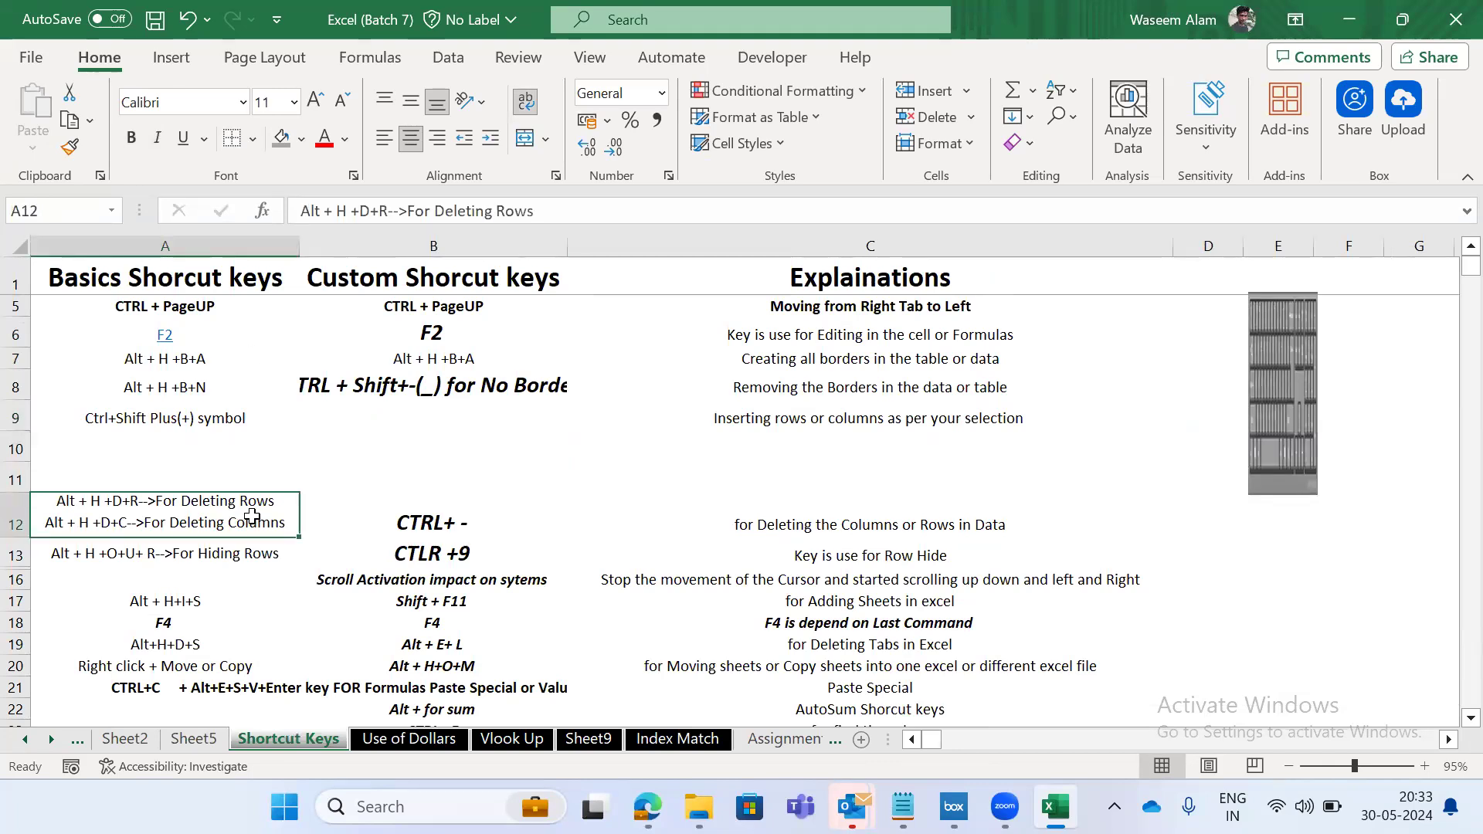
key("Down")
key("Down")
key("Down")
key("Down")
key("Down")
key("Down")
key("Down")
key("Down")
key("Down")
key("Down")
key("Up")
key("Up")
key("Up")
key("Up")
key("Up")
key("Up")
key("Up")
key("Up")
key("Up")
key("Up")
key("Up")
Select the whole of row 12, which lists the shortcuts for deleting rows and columns.
key("Down")
key("shift+Down")
key("shift+Up")
key("shift+space")
Examine the row and column deletion shortcuts on the Shortcut Keys sheet alongside the sample tables on Sheet5.
key("ctrl+Page_Up")
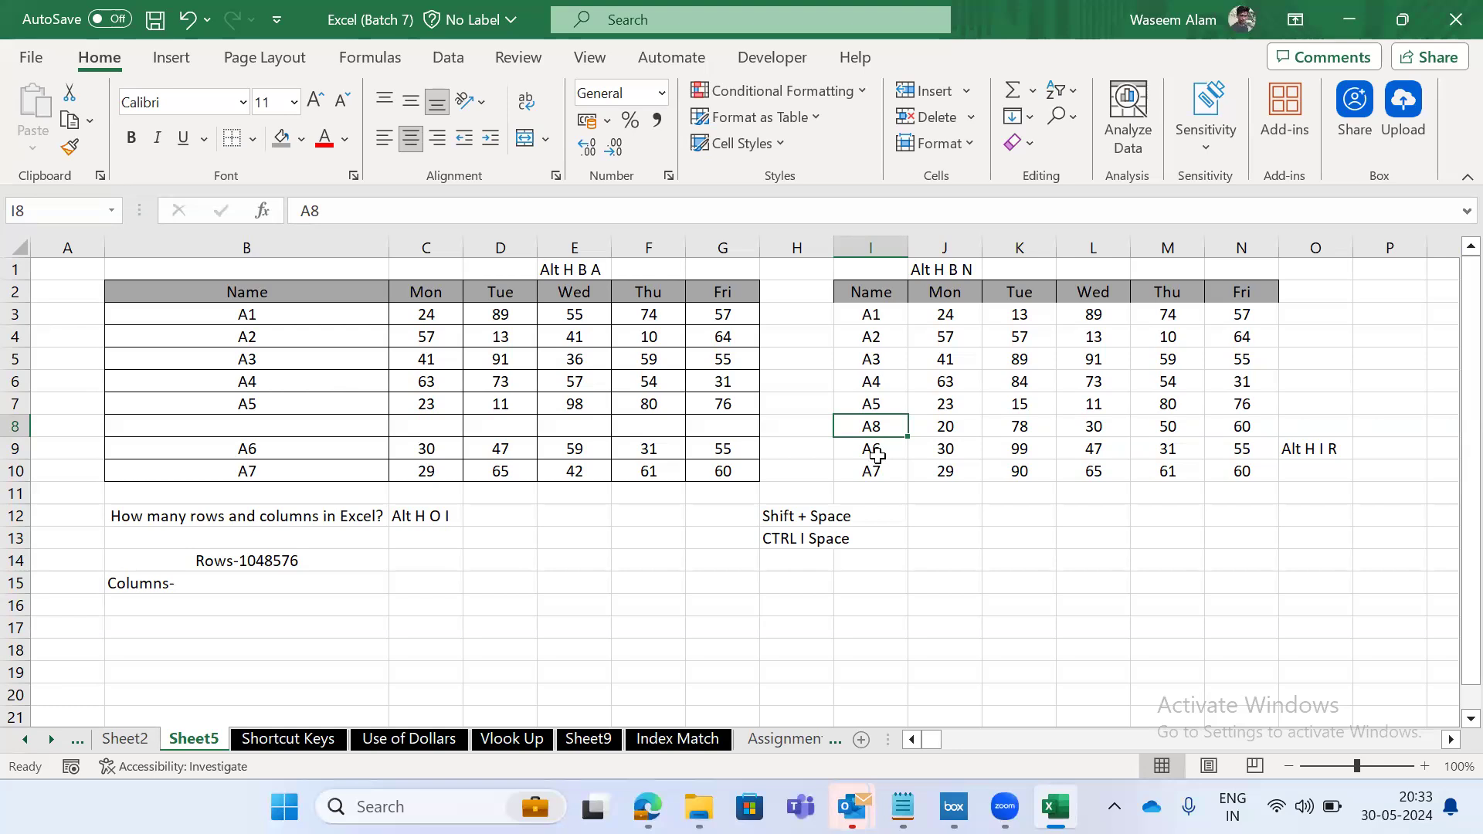
key("ctrl+Page_Down")
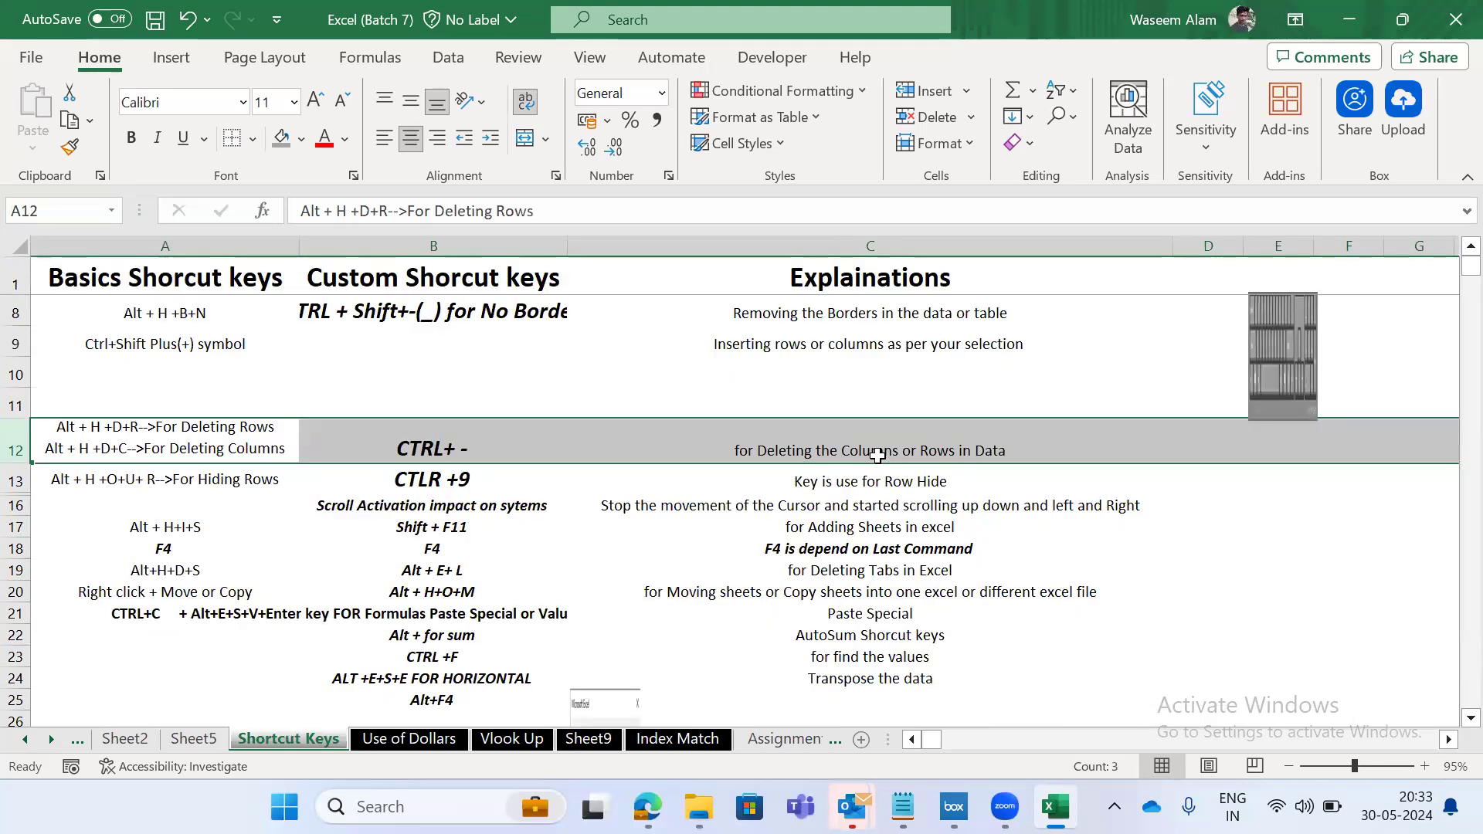
key("ctrl+Page_Up")
key("Right")
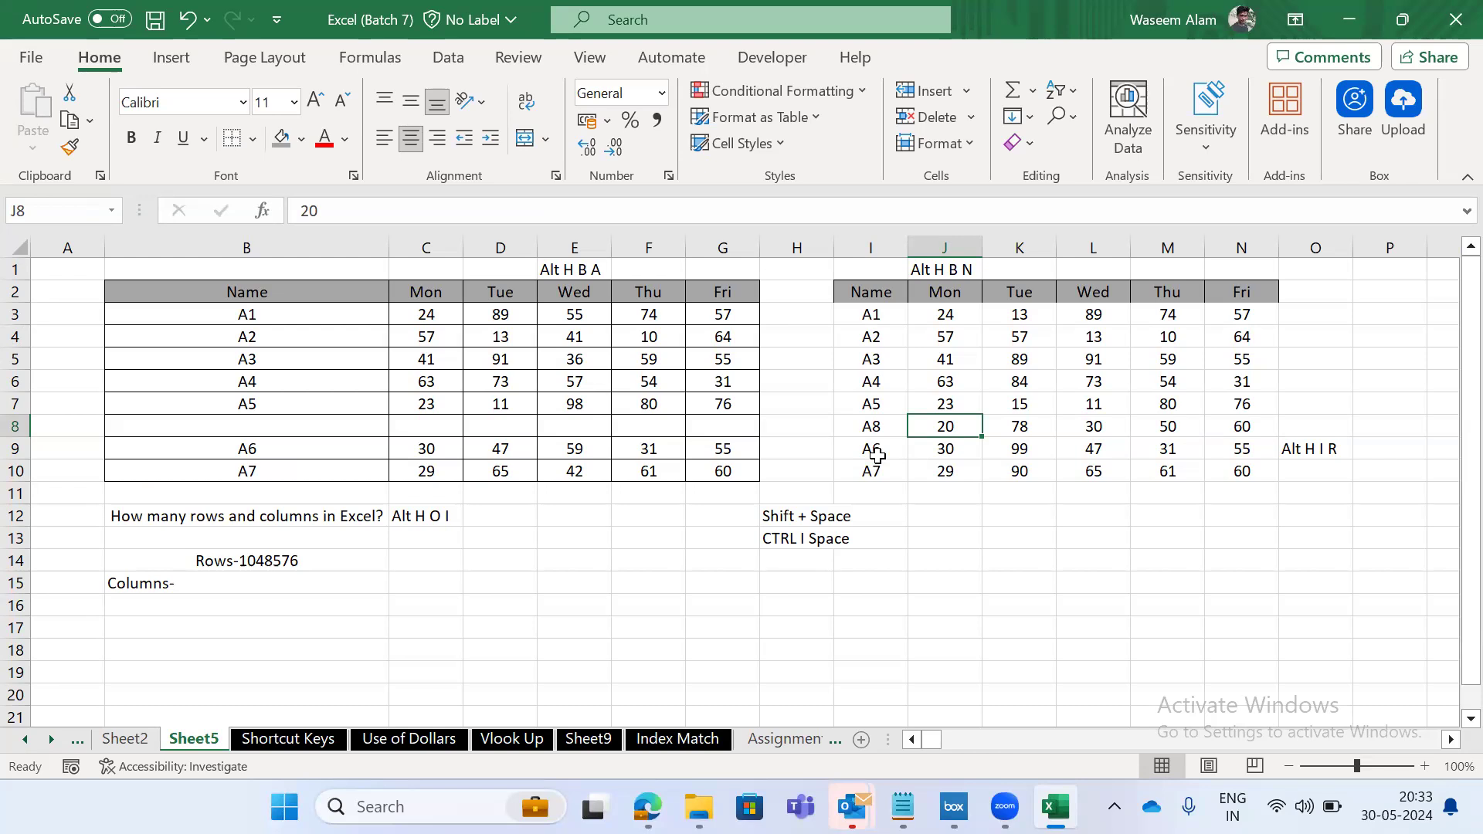
key("ctrl+Page_Down")
key("ctrl+Page_Up")
key("ctrl+Page_Down")
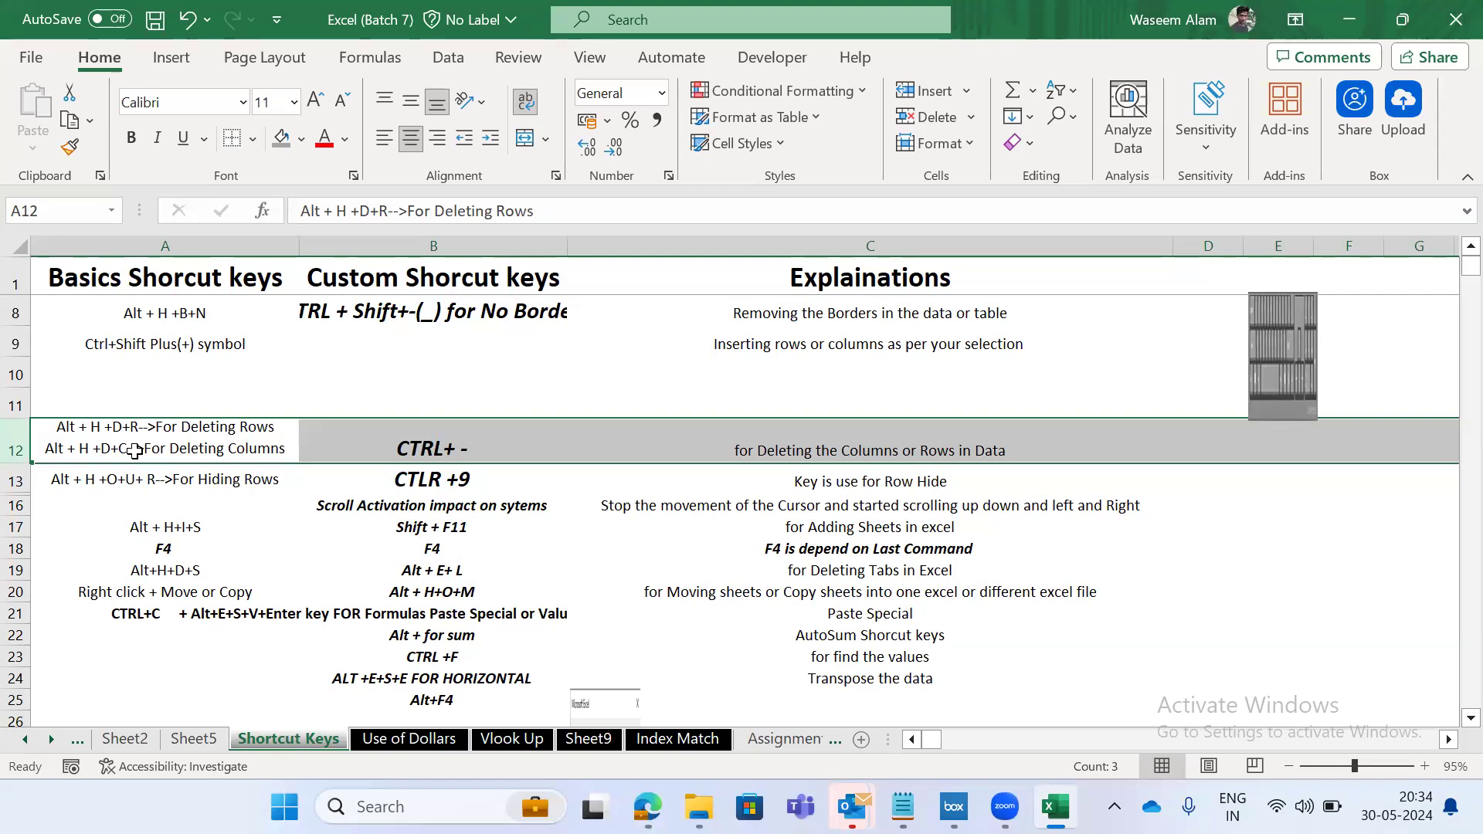
key("ctrl+Page_Up")
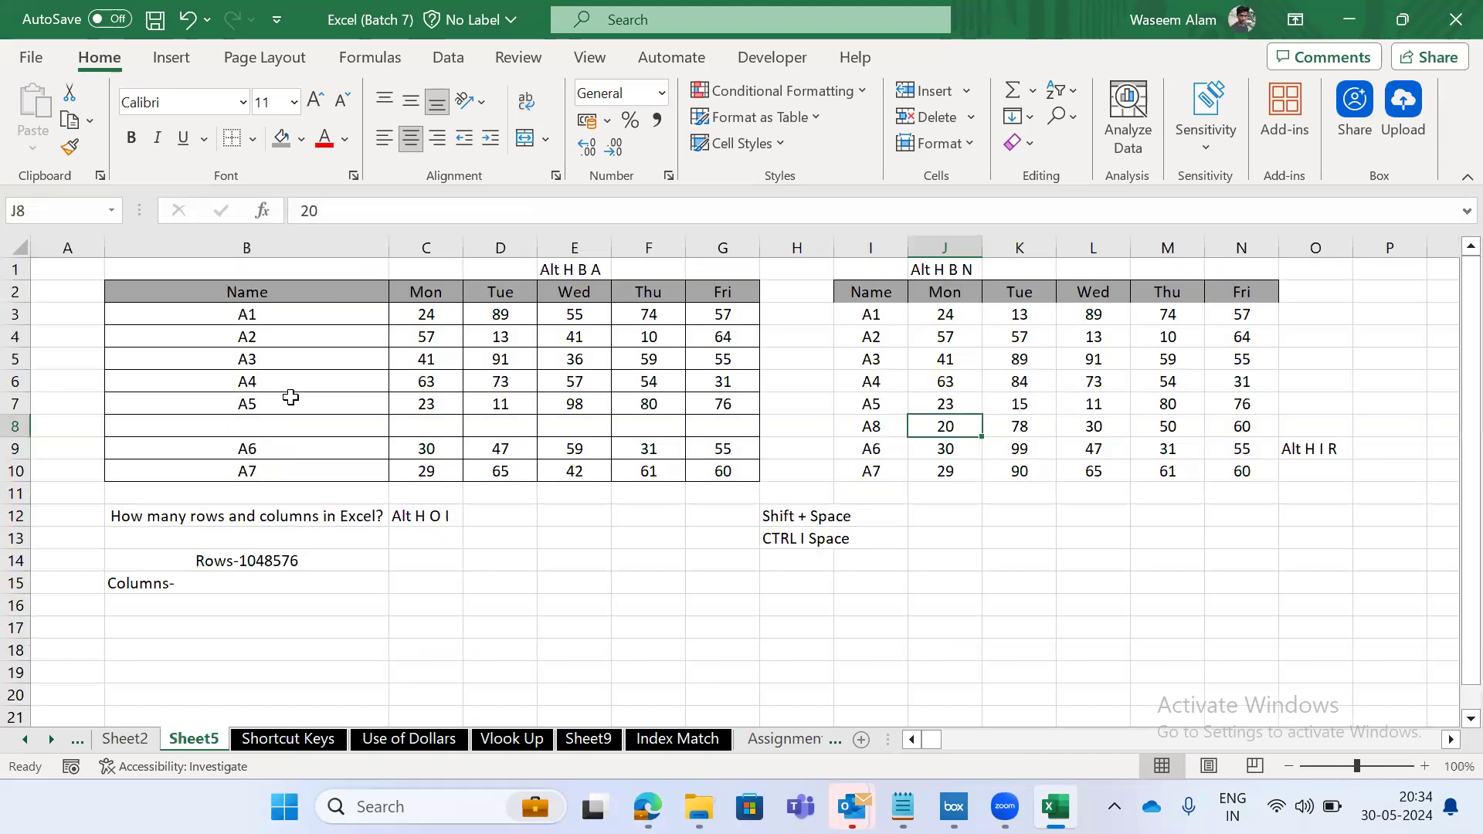
key("ctrl+Page_Down")
key("ctrl+Page_Up")
Select the whole of row 8 from J8 on Sheet5, and return to that single cell.
key("Right")
key("Left")
key("shift+space")
key("Down")
key("Up")
Select the whole of column J and the whole of column K in turn, twice each, starting from row 8.
key("ctrl+space")
key("Right")
key("ctrl+space")
key("Left")
key("ctrl+space")
key("Right")
key("ctrl+space")
key("Left")
Select the whole of row 8 three times from J8, finishing on the single cell J7.
key("Down")
key("Up")
key("shift+space")
key("Down")
key("Up")
key("shift+space")
key("Down")
key("Up")
key("shift+space")
key("Down")
key("Up")
key("Up")
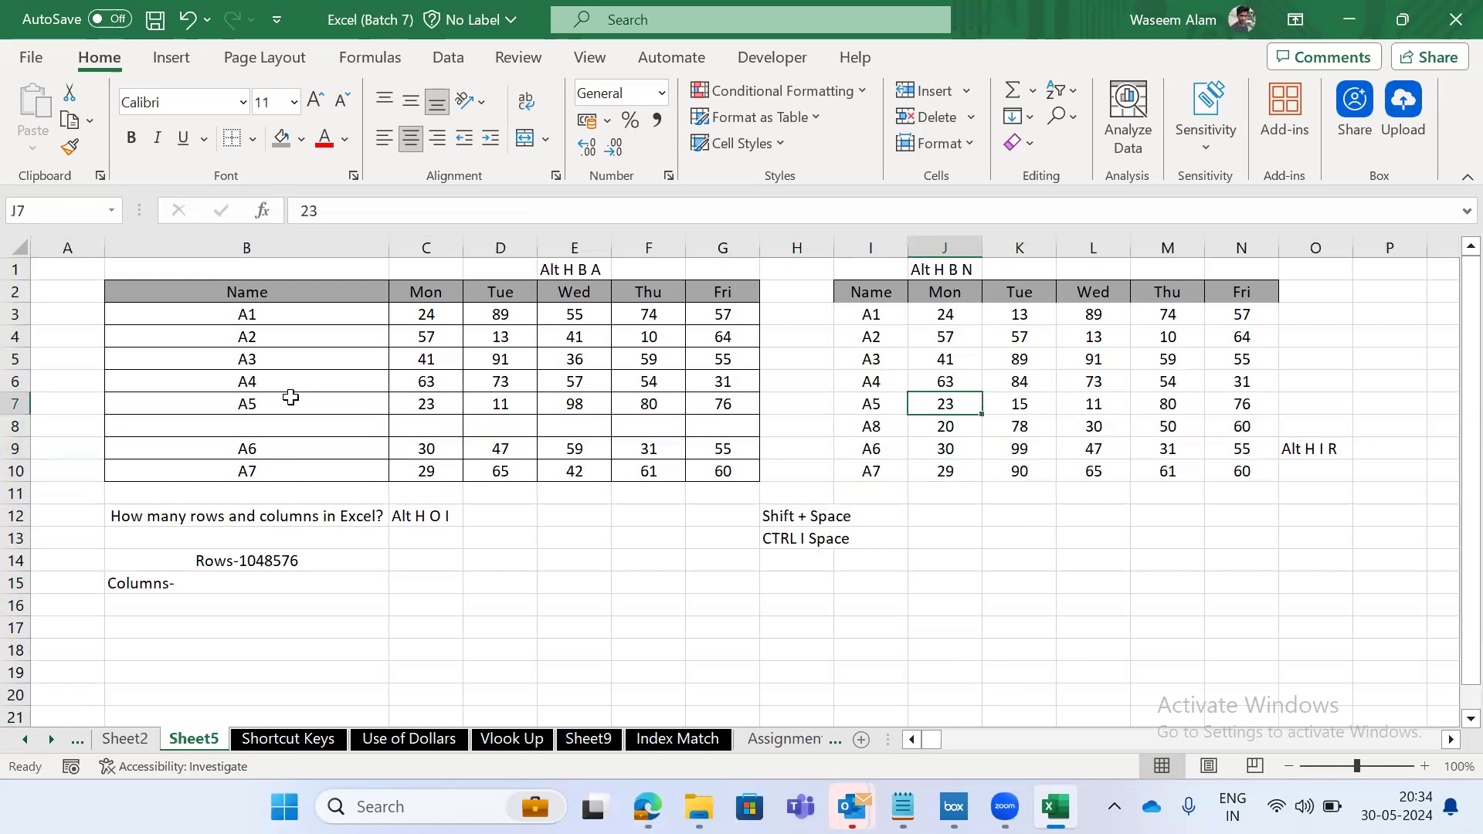
Recheck the row deletion shortcut in A12 of the Shortcut Keys sheet.
key("ctrl+Page_Down")
key("Down")
key("Up")
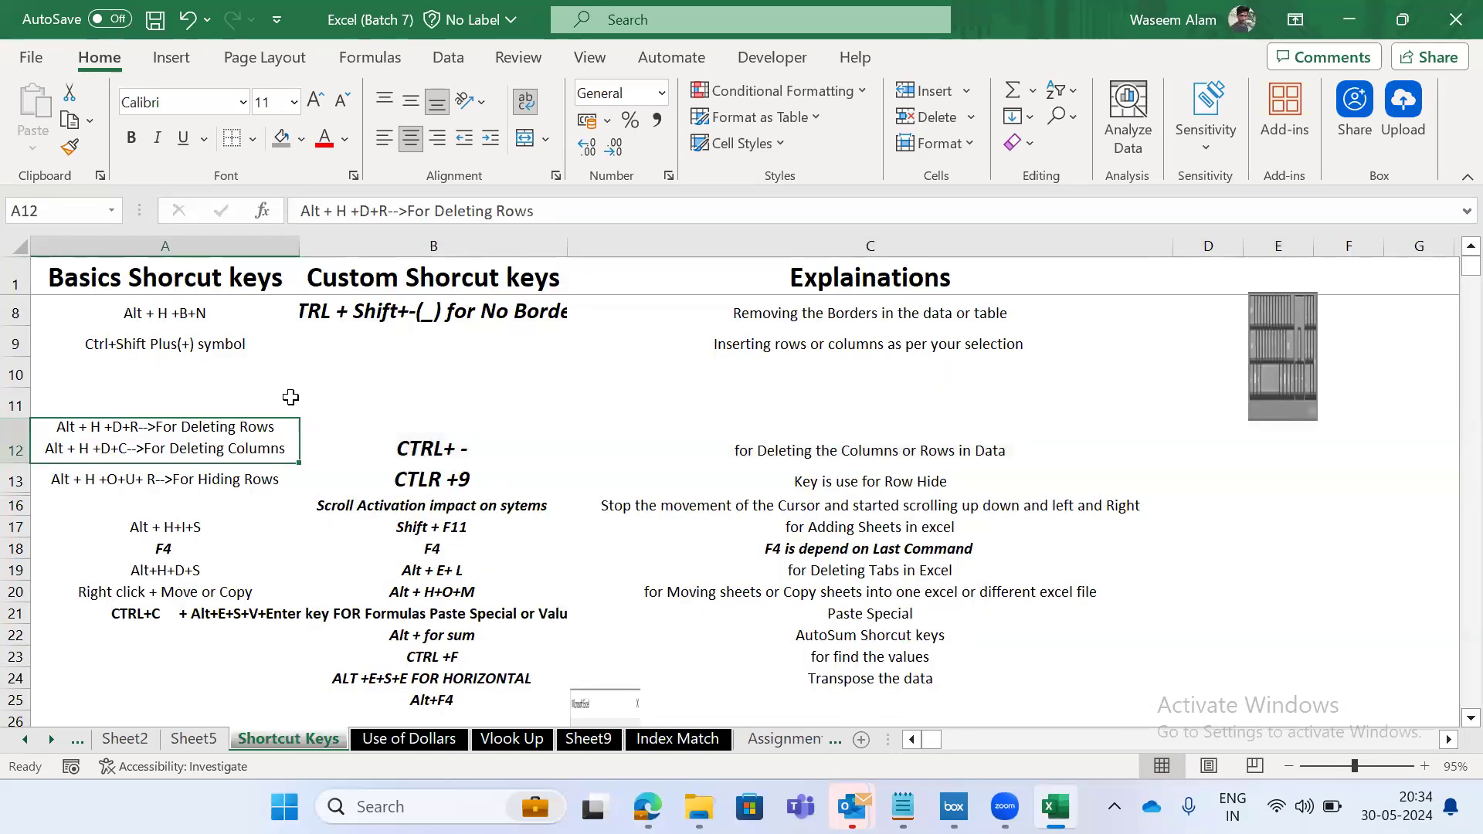
Select the whole of row 9 from the A6 name on Sheet5, and the whole of row 8 from the A8 name.
key("ctrl+Page_Up")
key("Down")
key("Down")
key("Left")
key("shift+space")
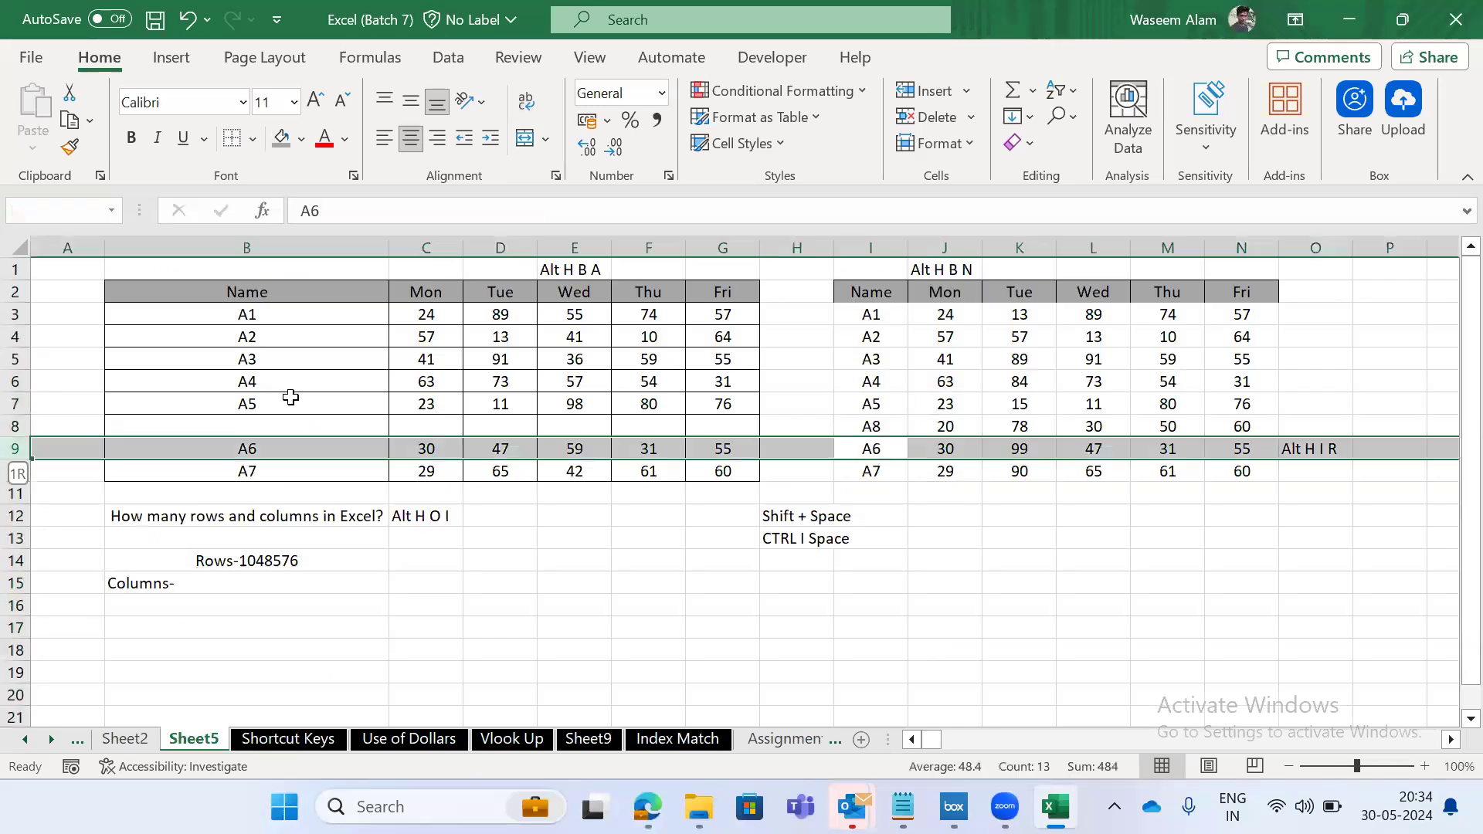
key("Up")
key("Up")
key("Down")
key("shift+space")
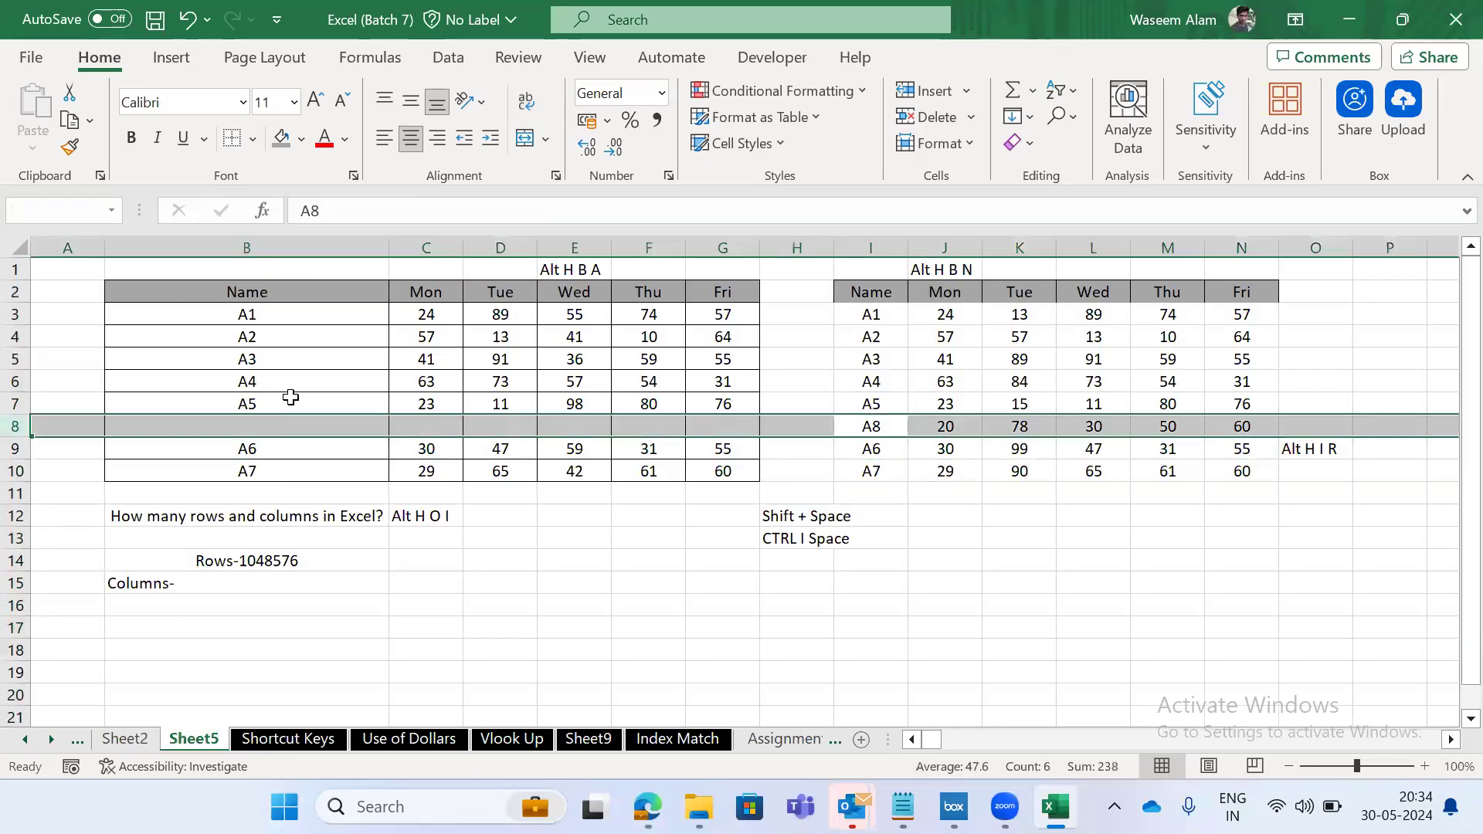
key("Down")
key("Down")
key("Up")
key("Up")
key("Down")
key("Down")
key("Down")
type("A(")
key("Tab")
key("Left")
key("Delete")
Select the whole of row 8 twice from the A8 name in the second table.
key("Up")
key("Up")
key("Up")
key("shift+space")
key("shift+BackSpace")
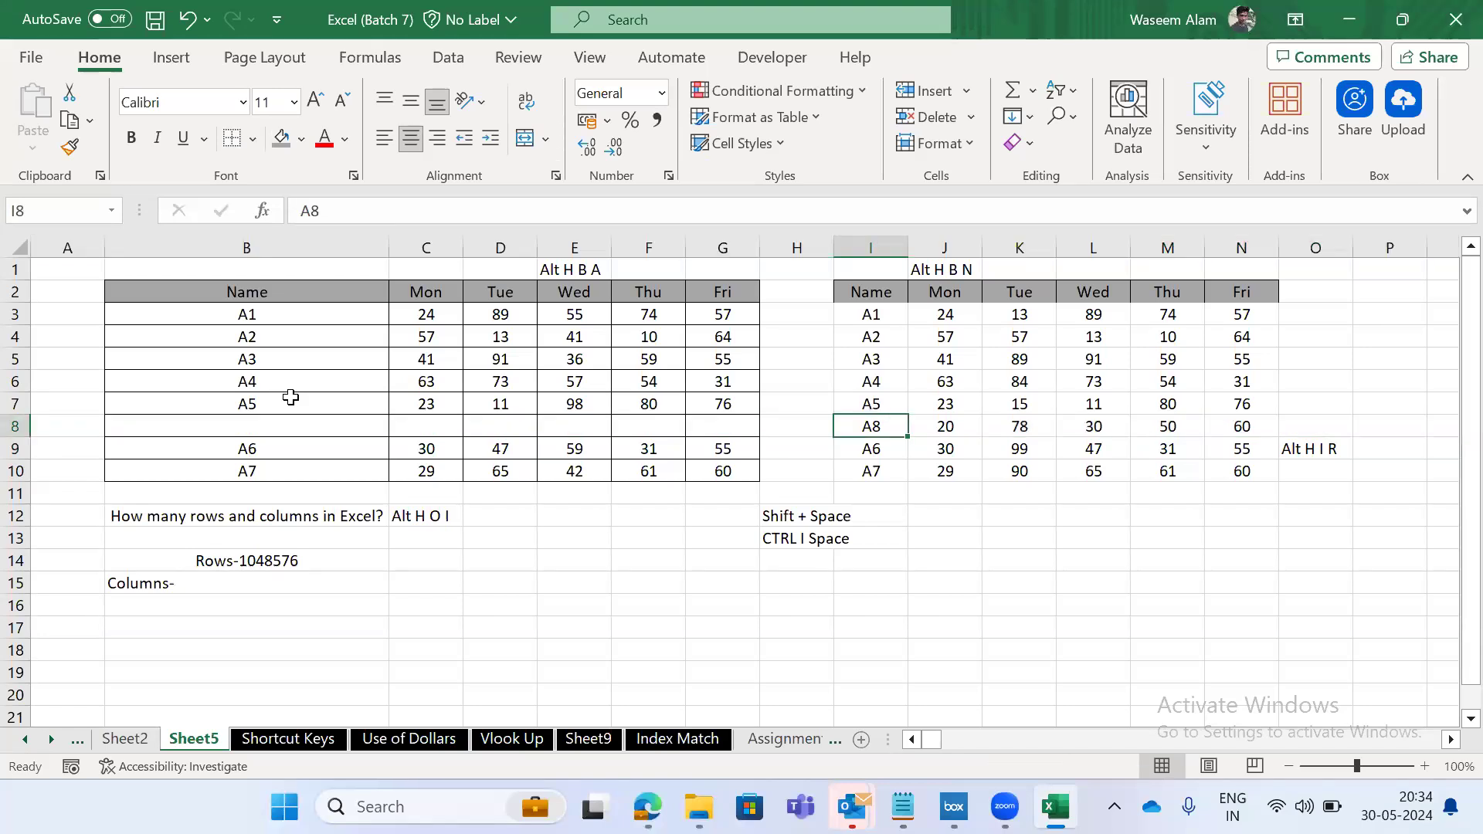
key("shift+space")
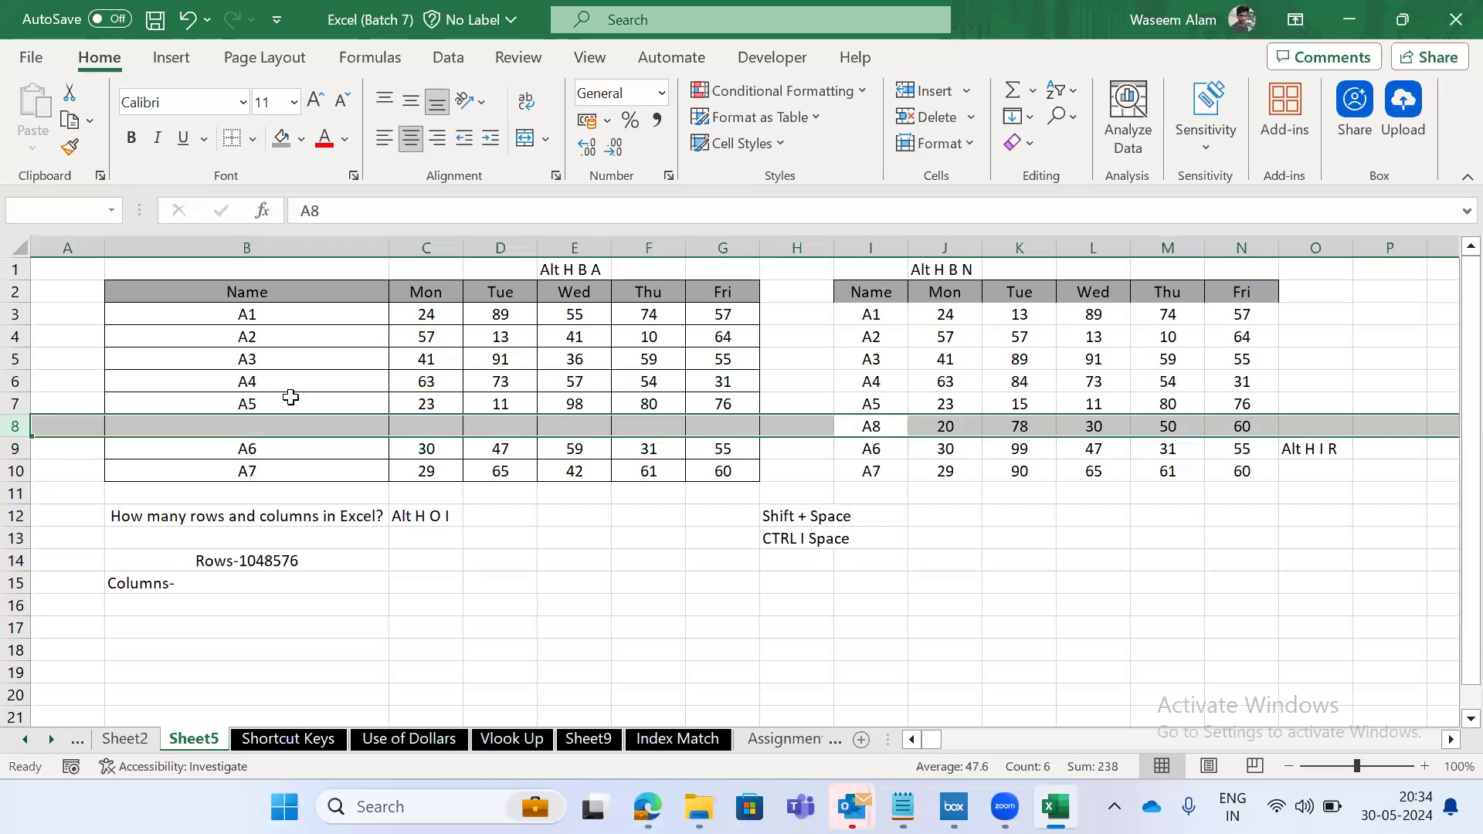
Extend the shortcut note in H12 to read "Shift + Space for Row Selection with multiple cols".
key("Down")
key("Down")
key("Down")
key("Left")
key("Down")
key("Right")
key("Left")
key("F2")
type("for Row")
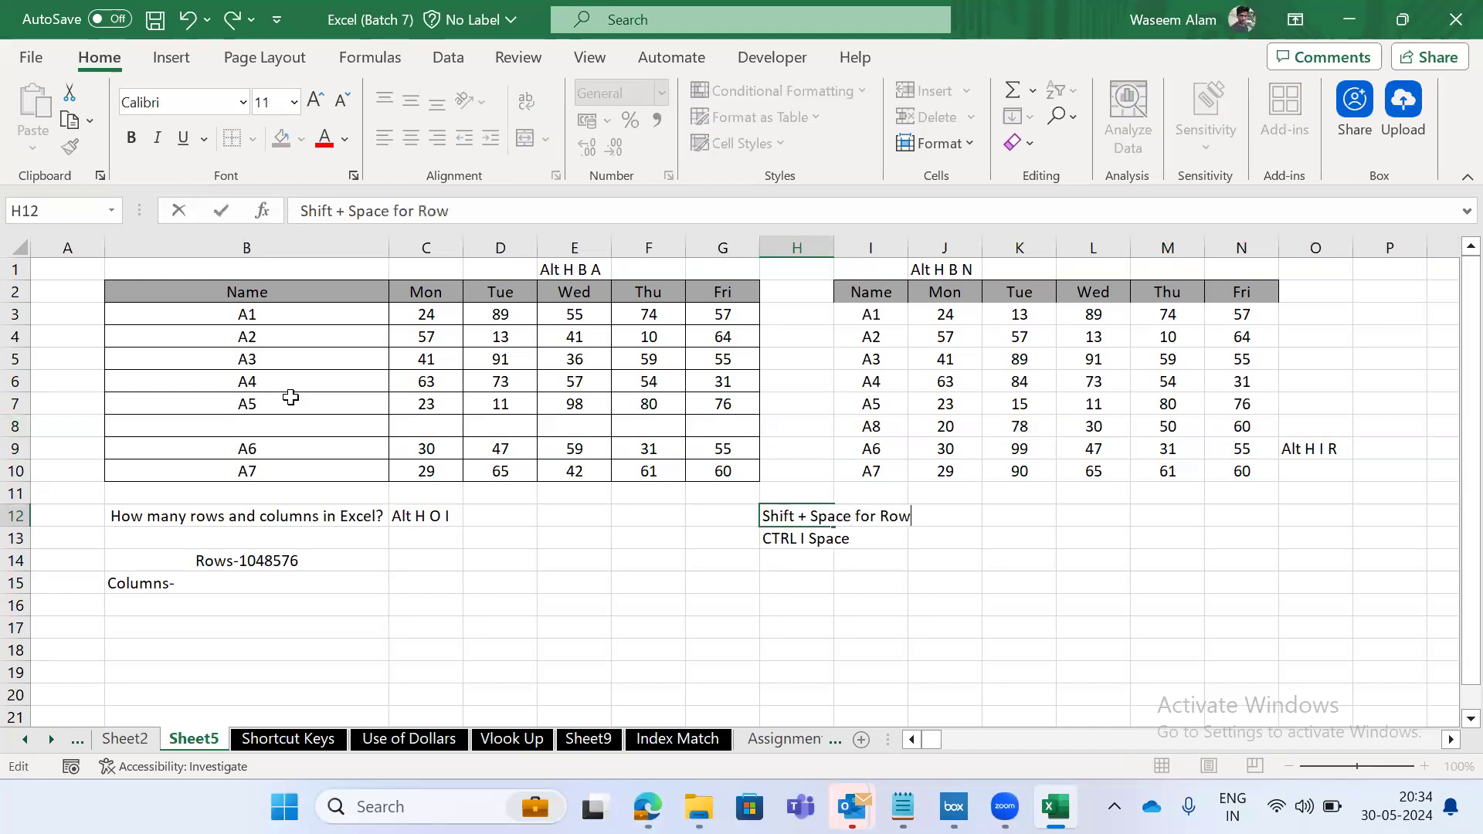
type(" Sle")
key("BackSpace")
key("BackSpace")
key("BackSpace")
type("e")
key("BackSpace")
key("BackSpace")
key("BackSpace")
type("lection with")
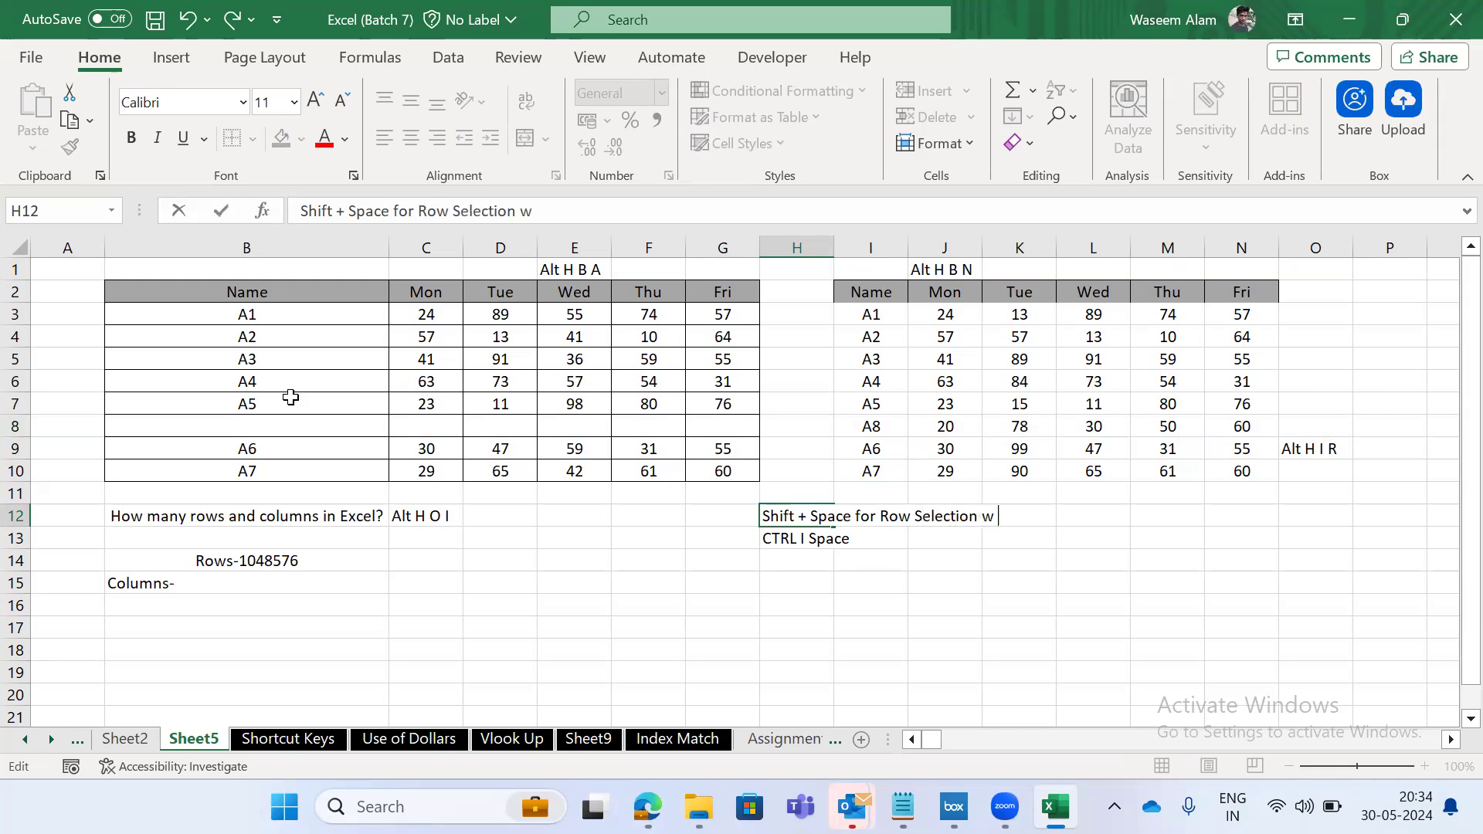
type(" multip")
key("BackSpace")
key("BackSpace")
type("tip")
key("BackSpace")
key("BackSpace")
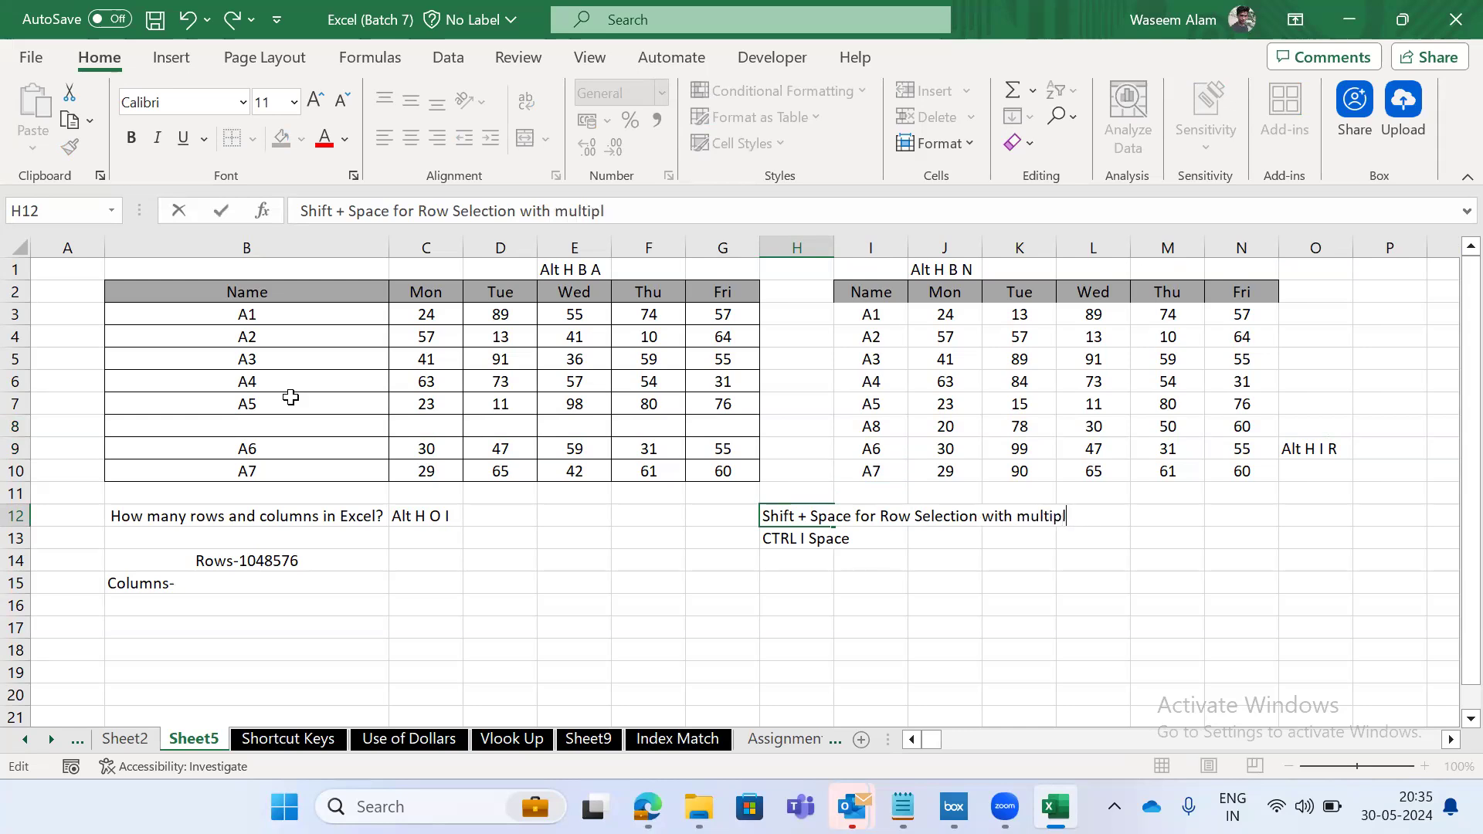
type("le col")
type("s")
key("Return")
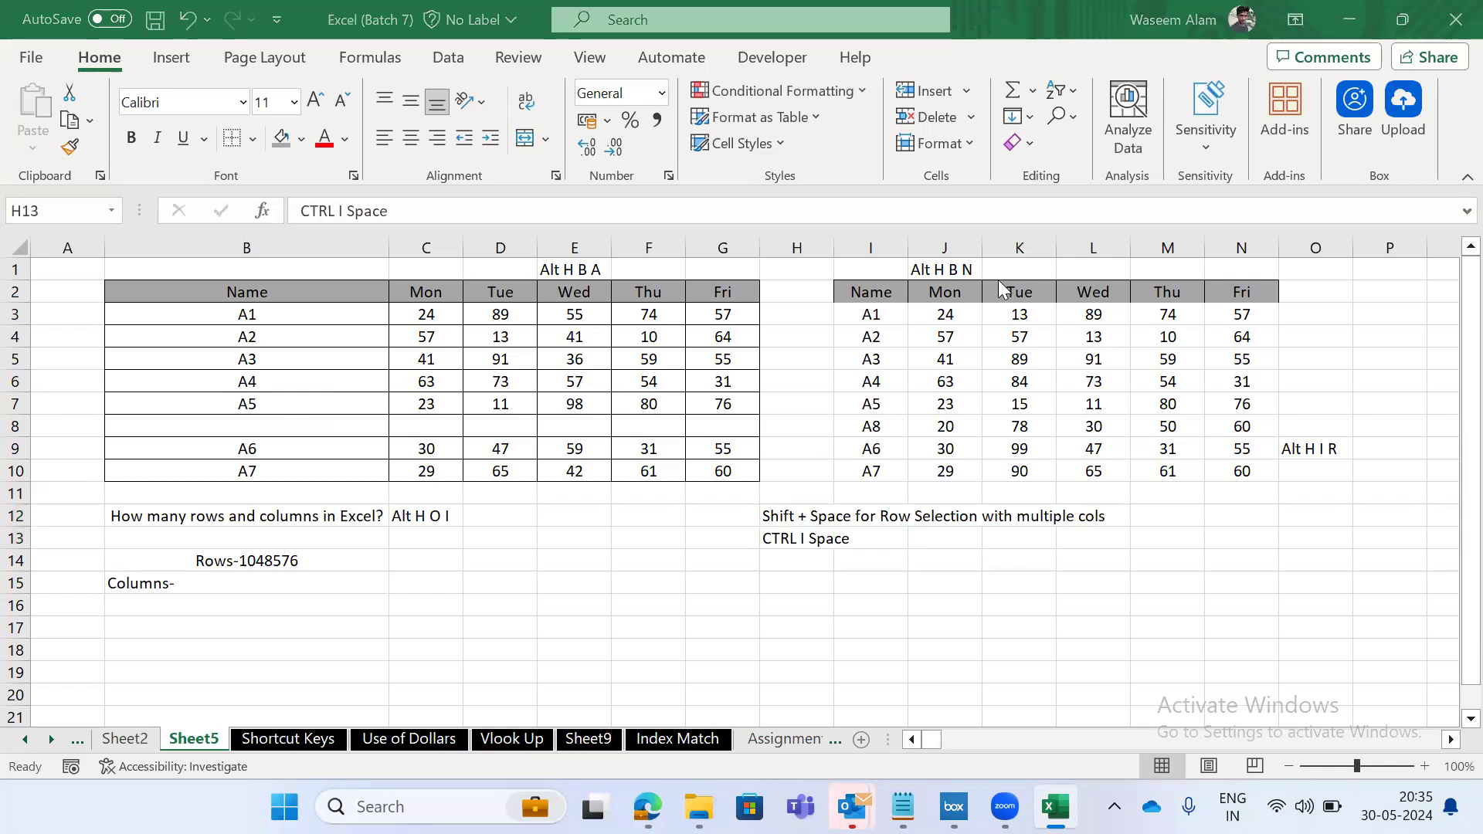
Correct and extend the shortcut note in H13 to read "CTRL + Space for Col selection with multiple rows".
left_click(796, 533)
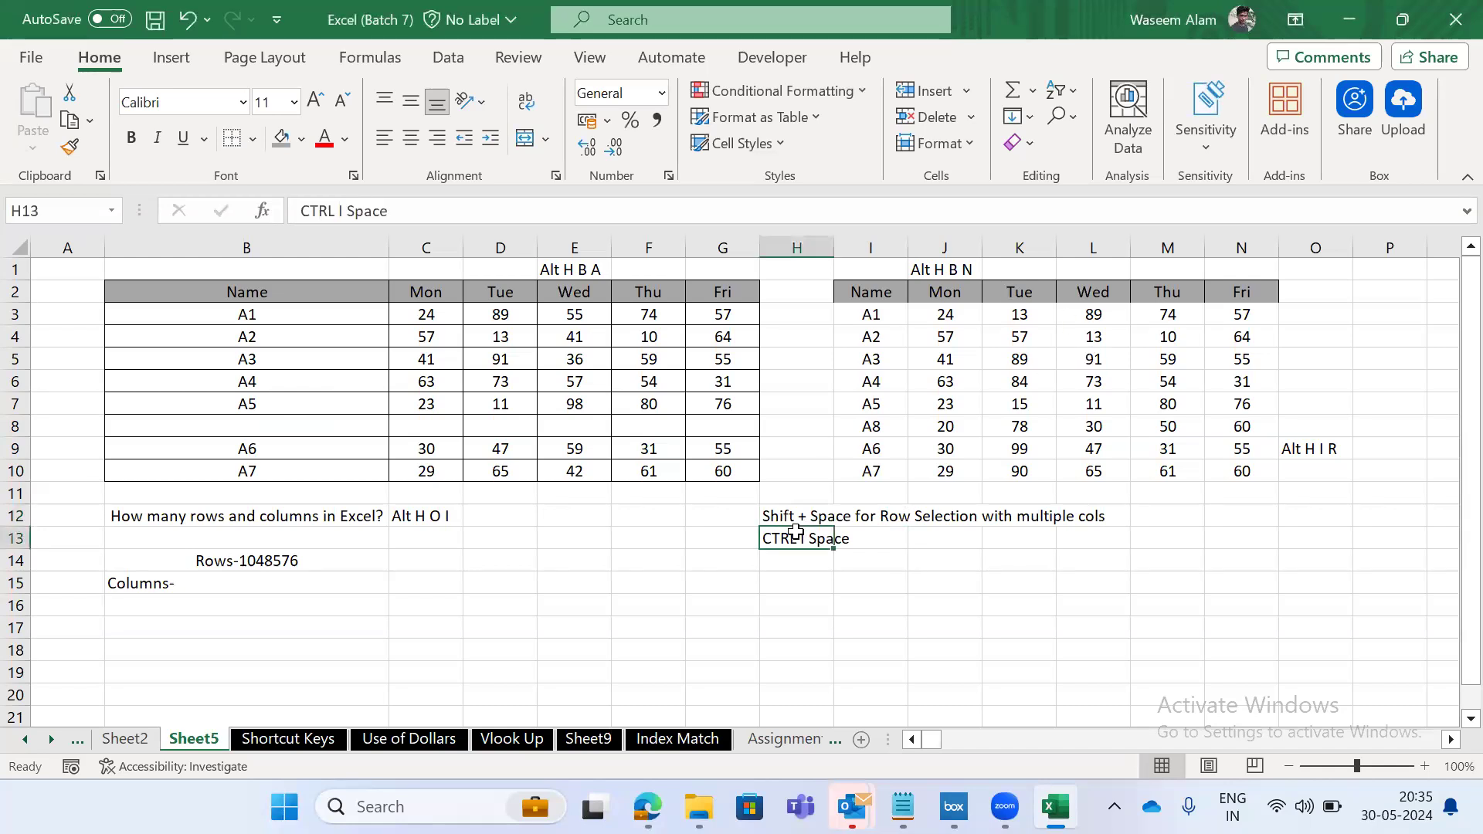
key("F2")
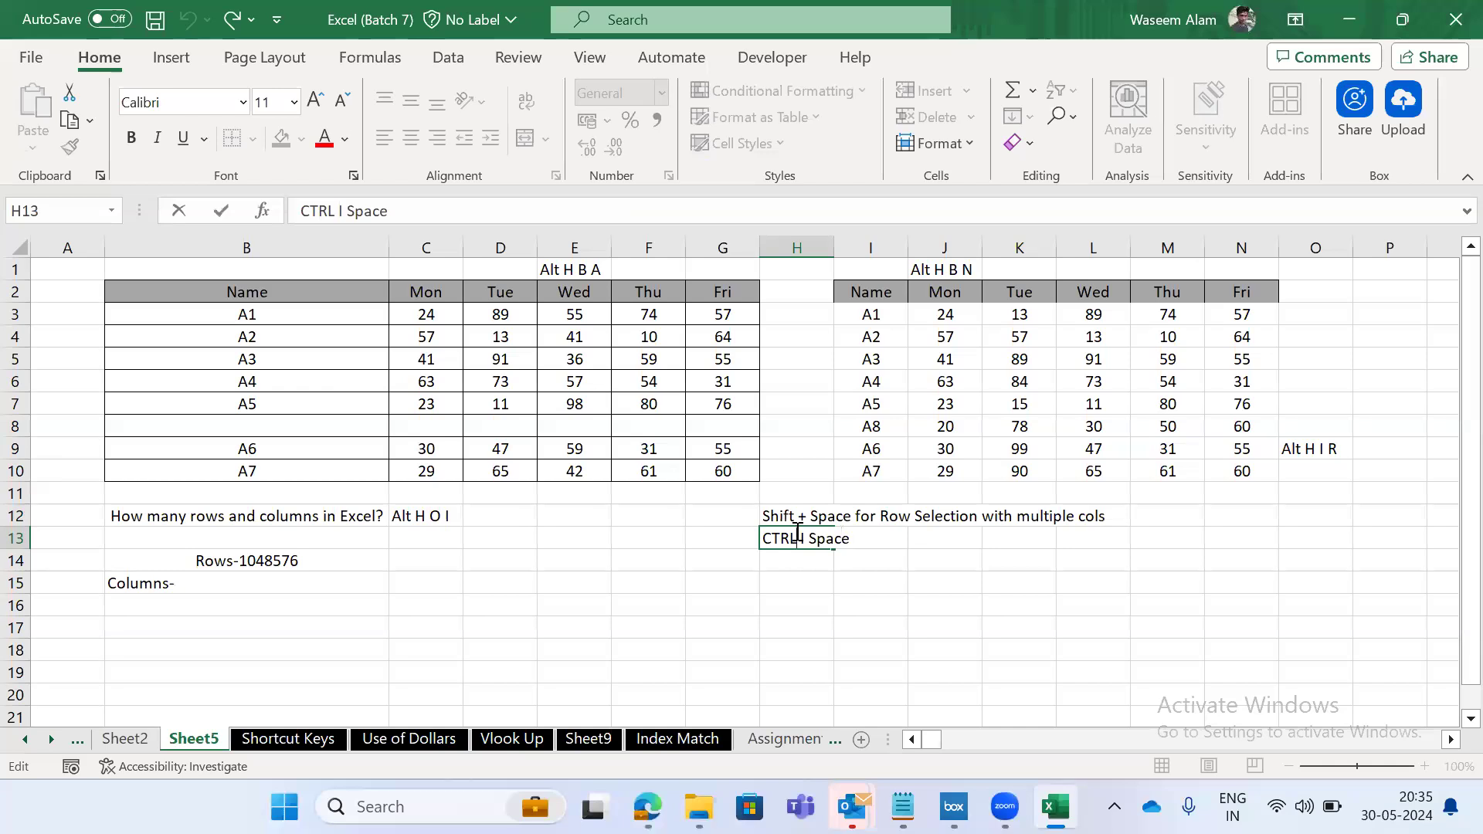
type("+")
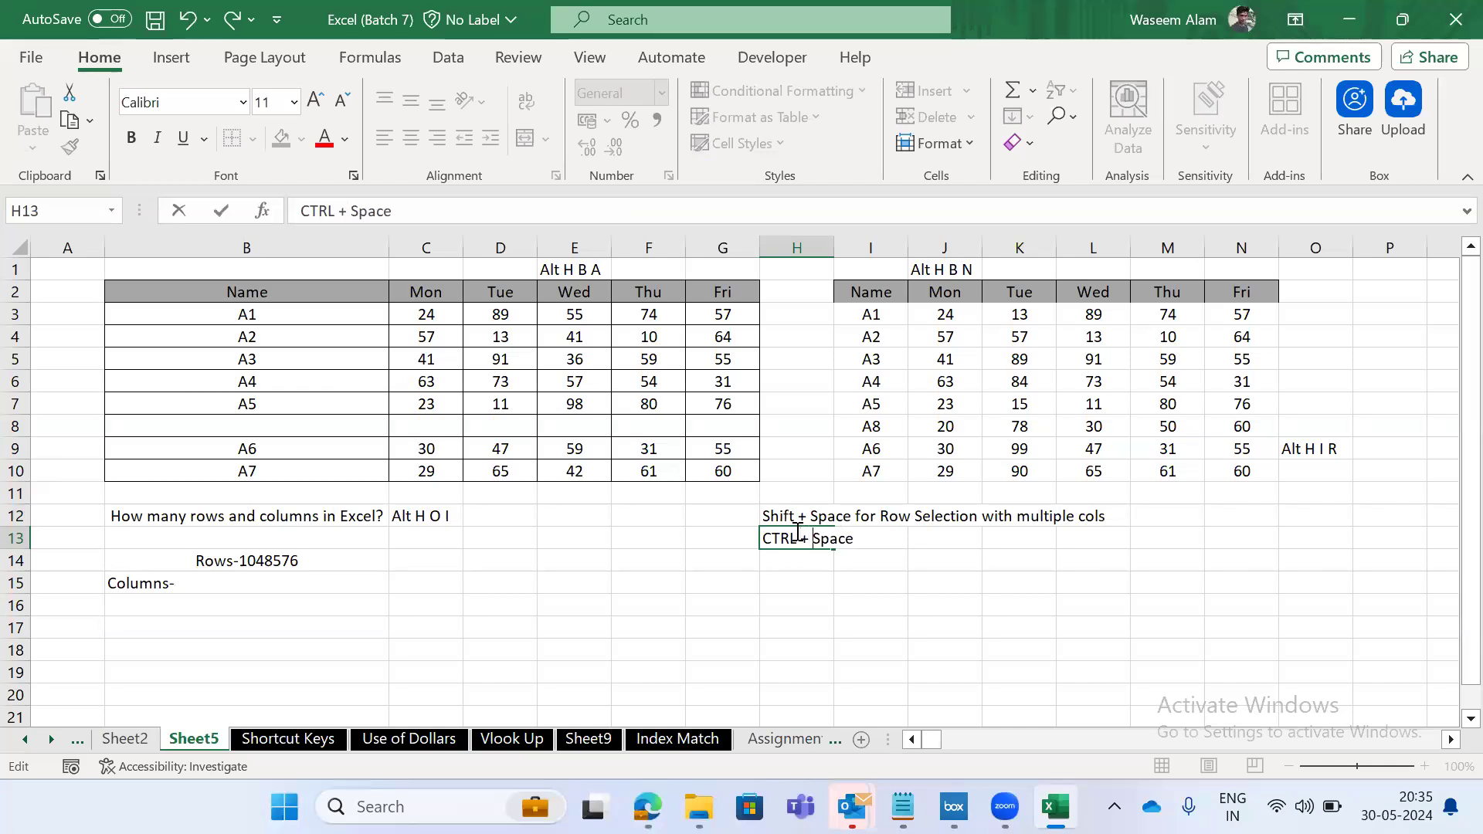
type(" for Col selection")
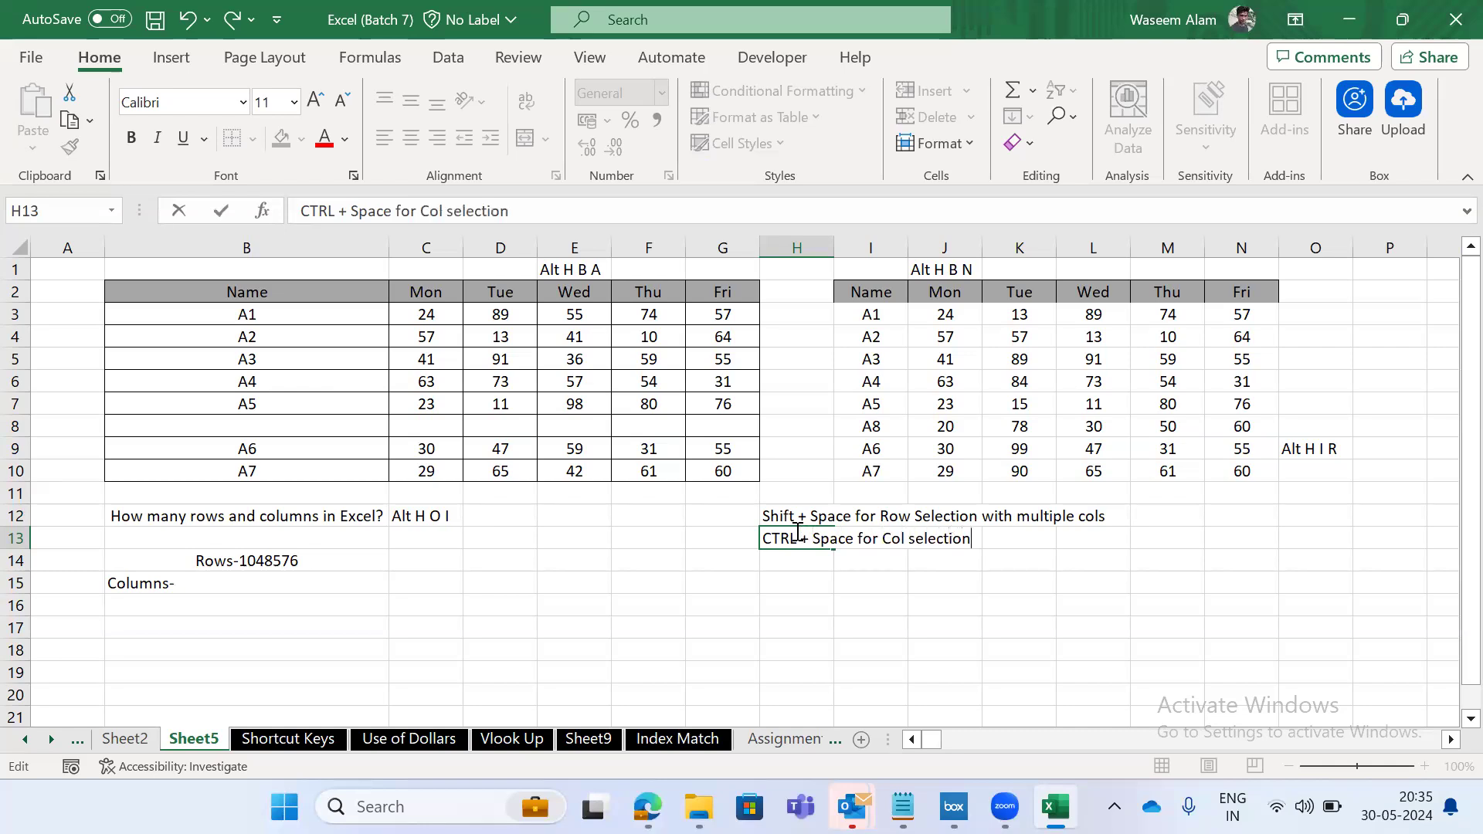
type(" with mi")
type("ul")
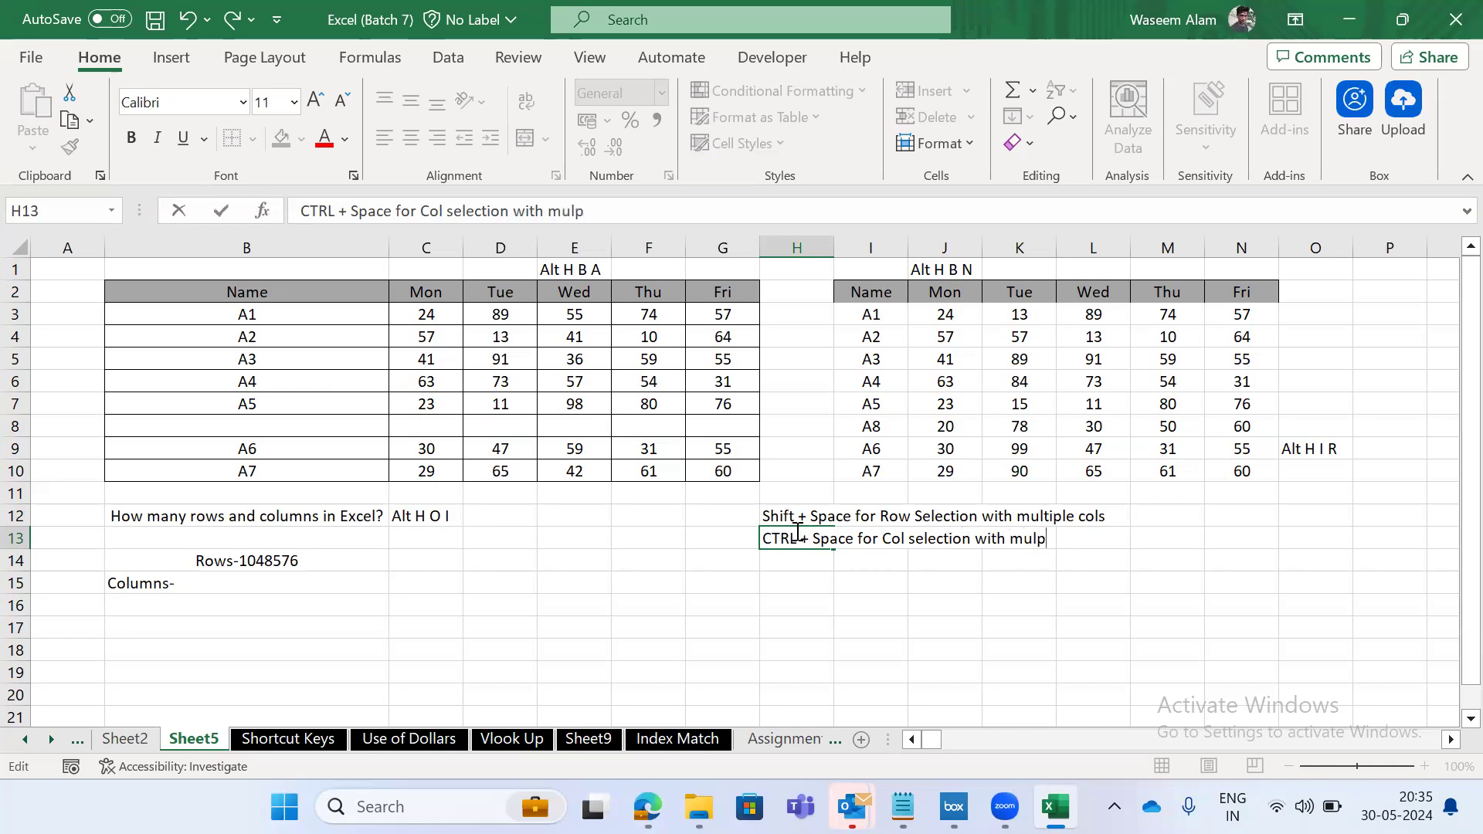
key("BackSpace")
type("tiple rows")
key("Tab")
Select the whole of row 7 from the A5 name in the second table.
key("Up")
key("Up")
key("Up")
key("Up")
key("Up")
key("Up")
key("shift+space")
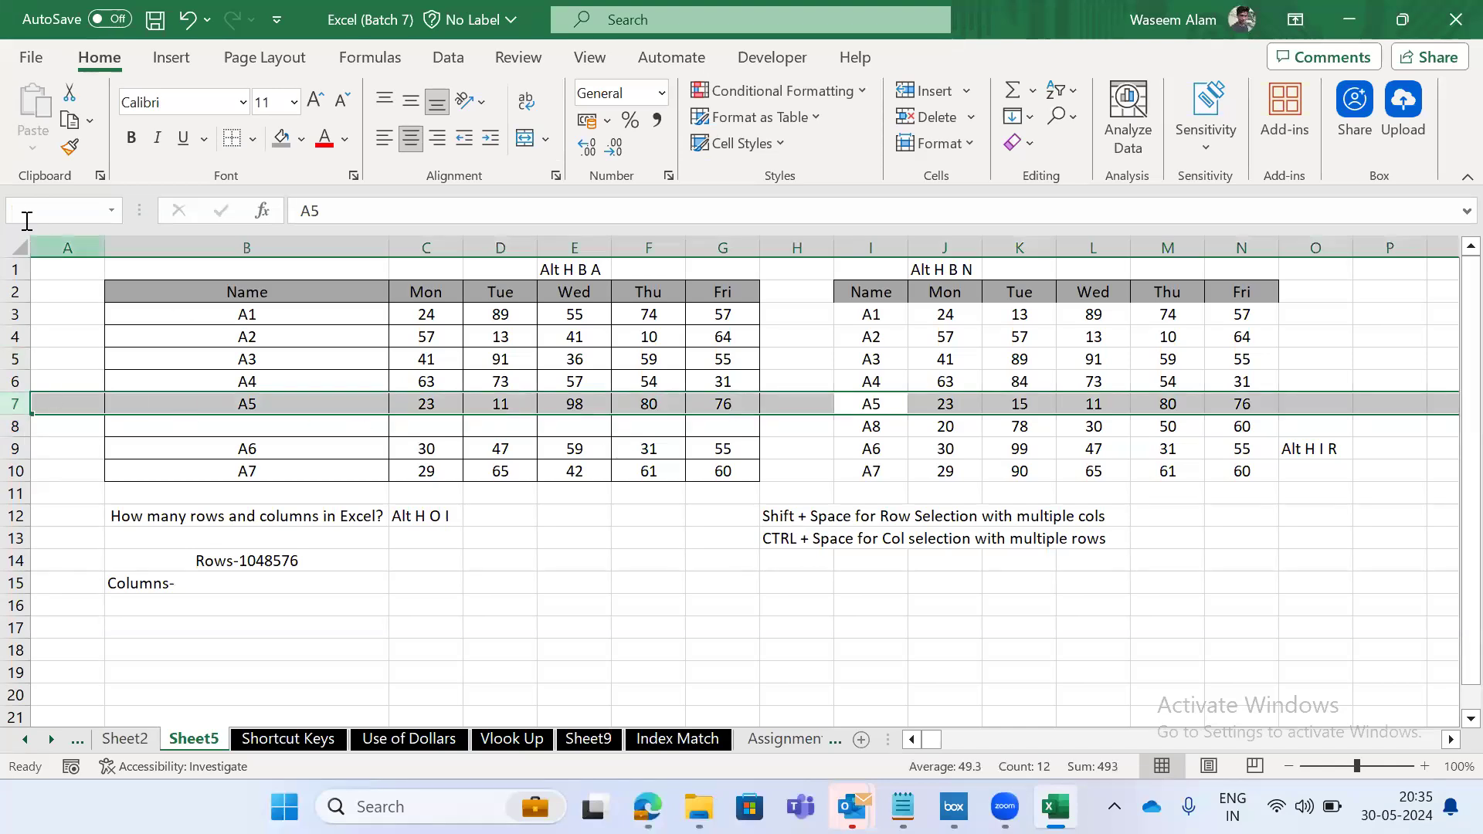
Jump along row 7 to the sheet's last column, XFD, and select the whole row from there.
key("ctrl+Right")
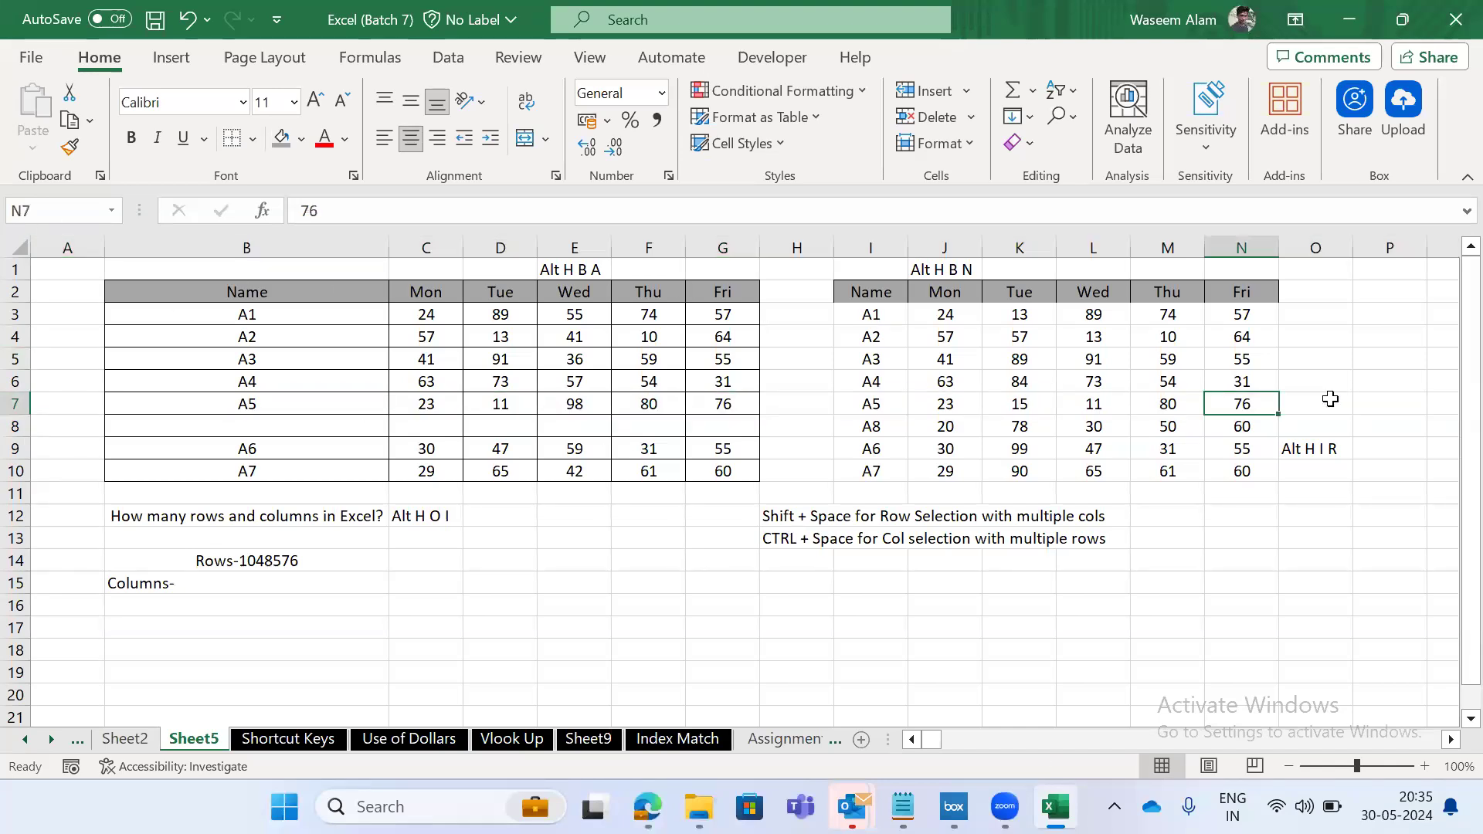
key("ctrl+Right")
key("shift+space")
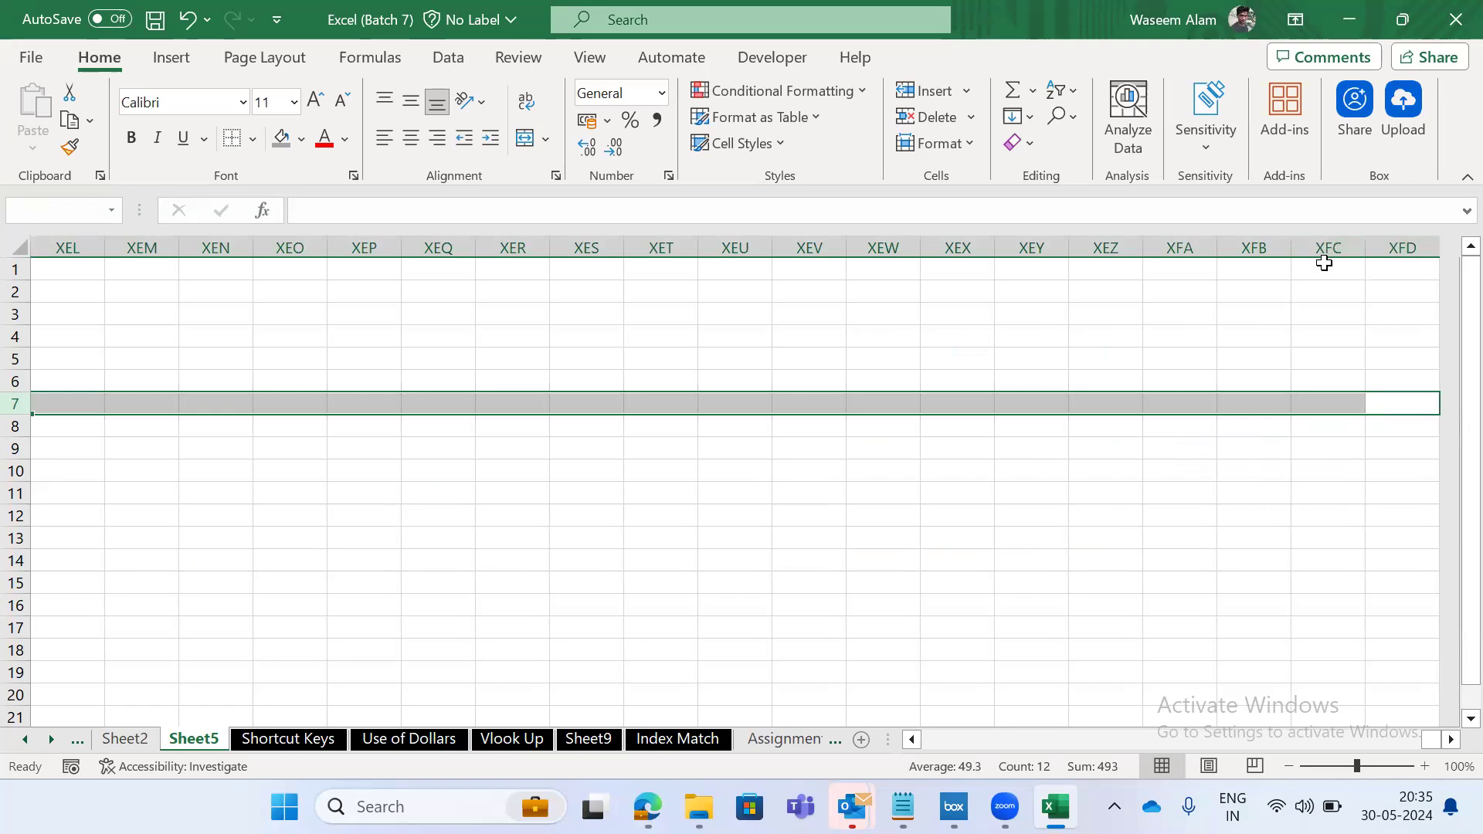
Jump back along row 7 to cell A7 and select the whole of column A.
key("ctrl+Left")
key("ctrl+Left")
key("ctrl+Left")
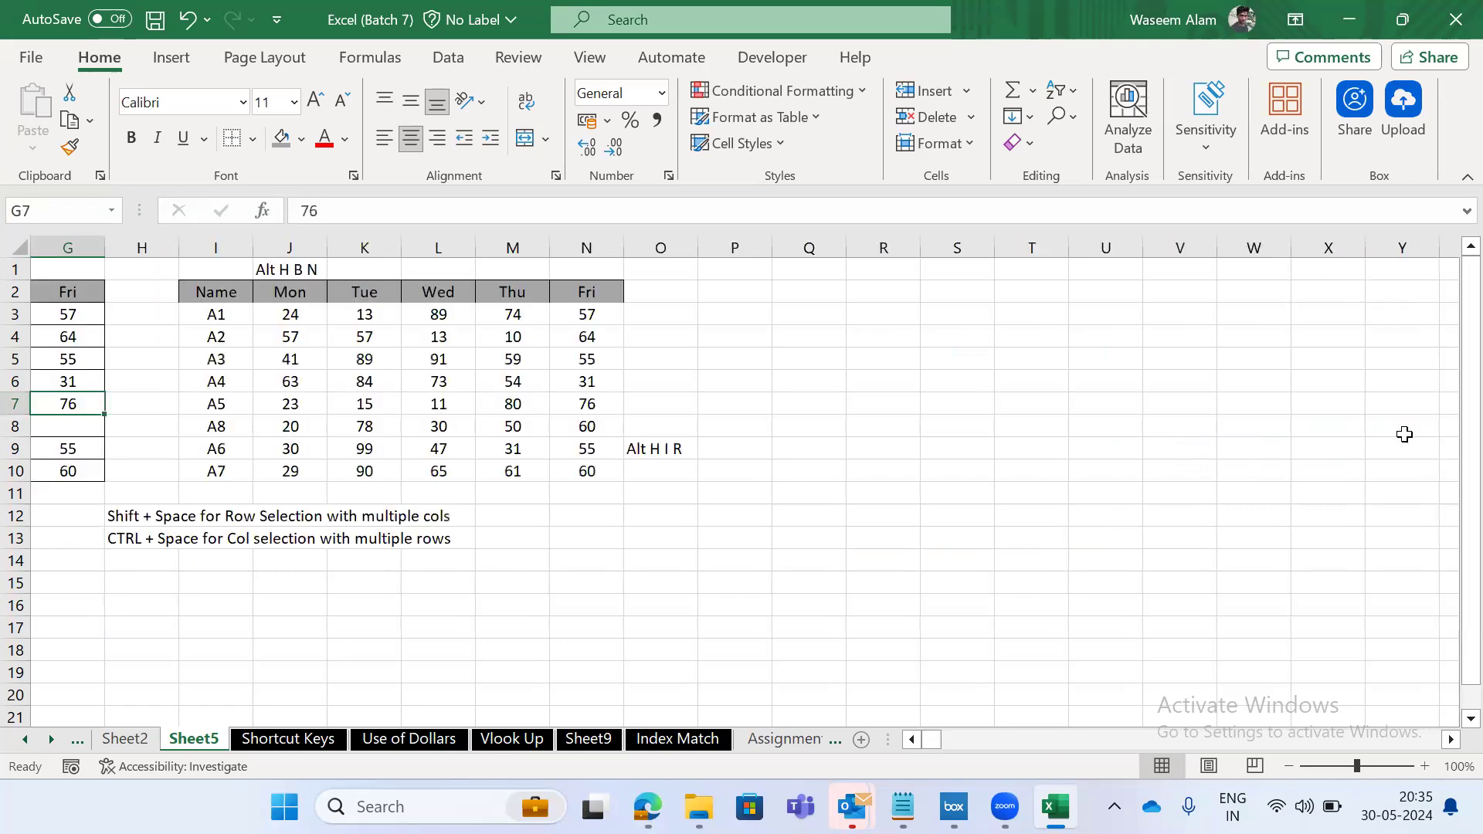
key("ctrl+Left")
key("ctrl+Left")
key("Right")
key("Right")
key("Right")
key("Right")
key("Right")
key("Left")
key("Left")
key("ctrl+Left")
key("ctrl+Left")
key("ctrl+space")
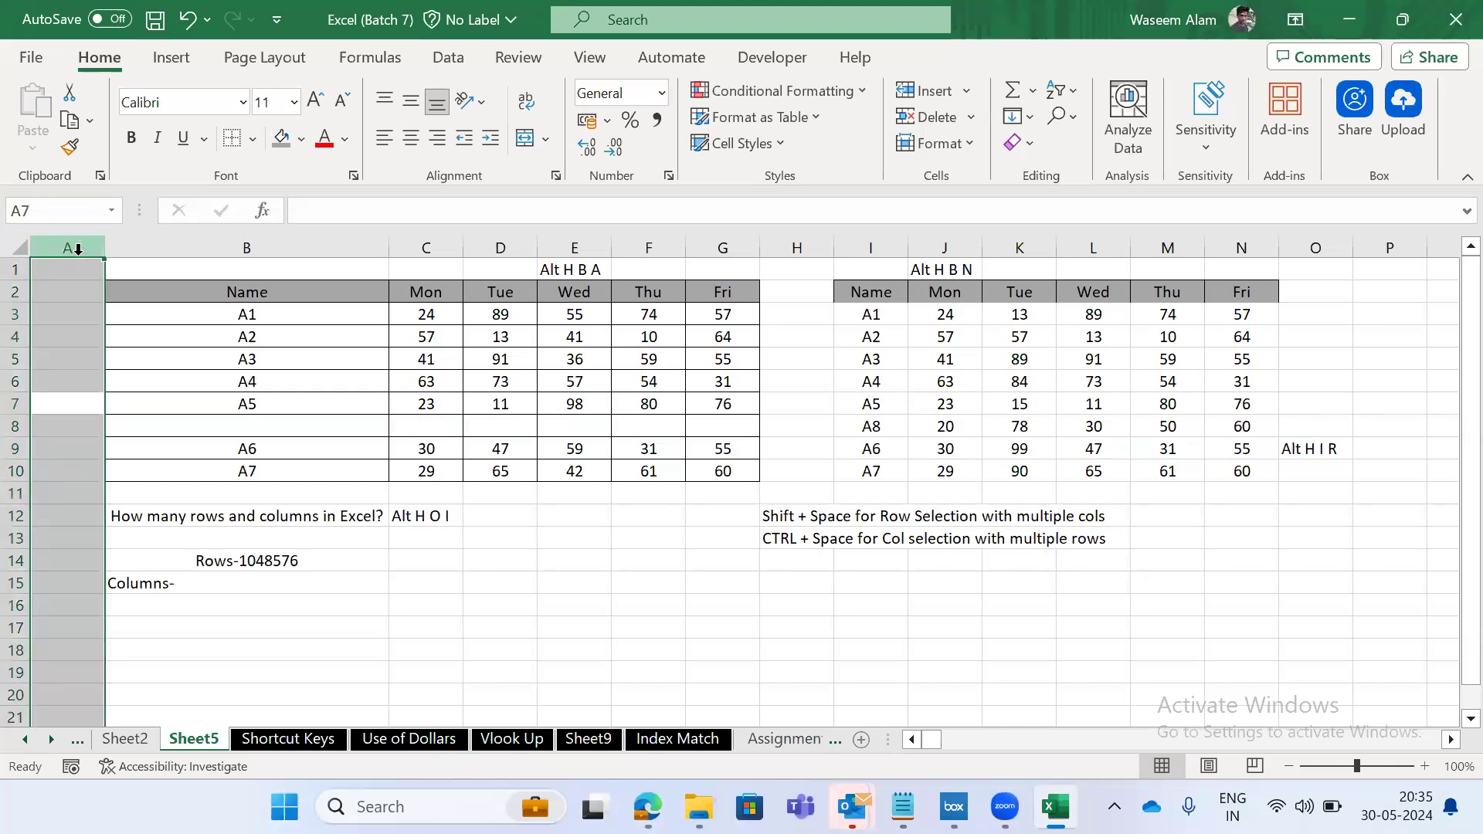
Move to the A8 name in I8 and select the whole of row 8.
key("Down")
key("Right")
key("Right")
key("Right")
key("Right")
key("Right")
key("Right")
key("Right")
key("Right")
key("Right")
key("Down")
key("Down")
key("Right")
key("Right")
key("Up")
key("Left")
key("Left")
key("Up")
key("Up")
key("Left")
key("Down")
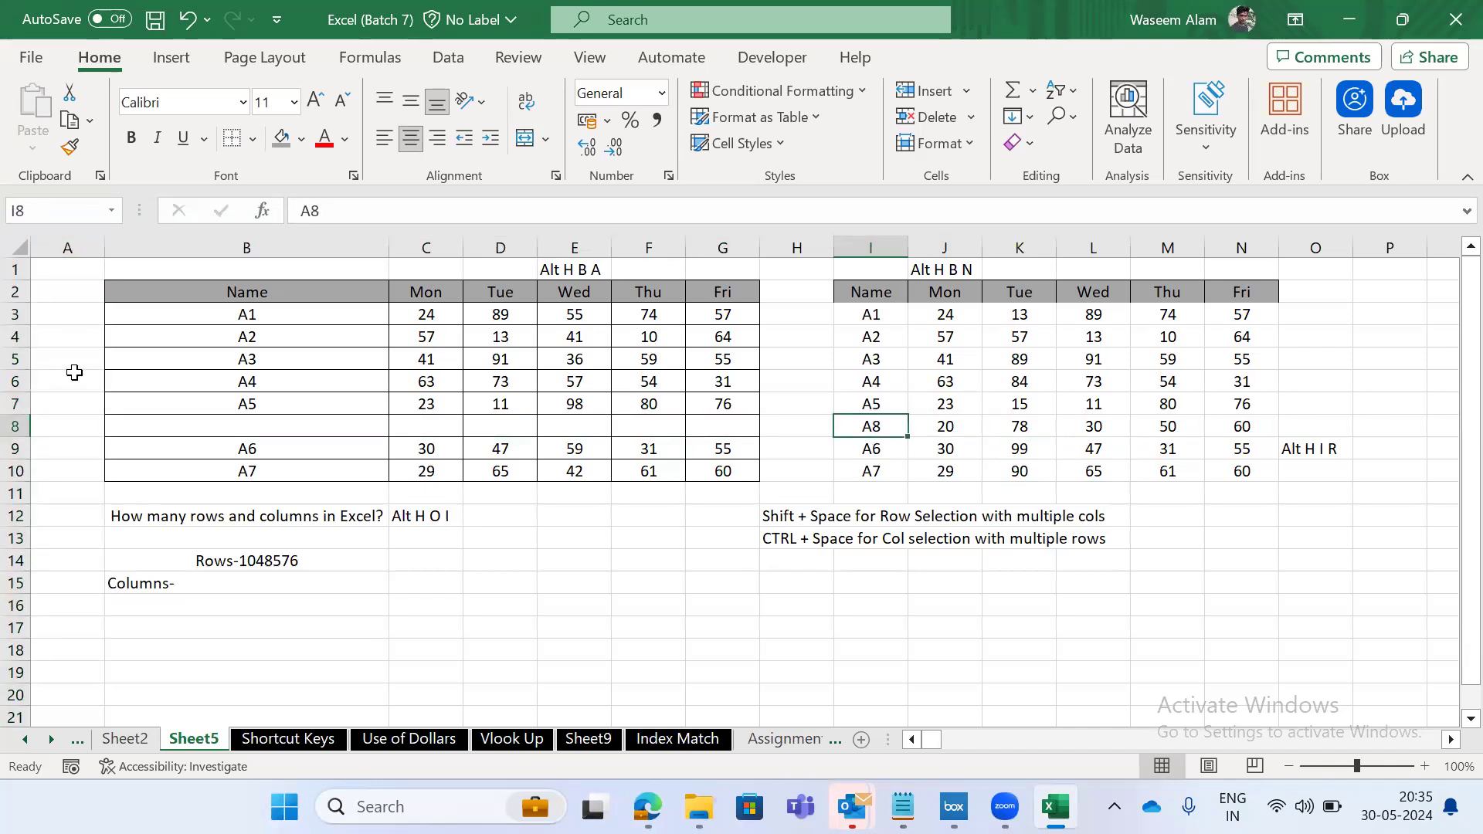
key("shift+space")
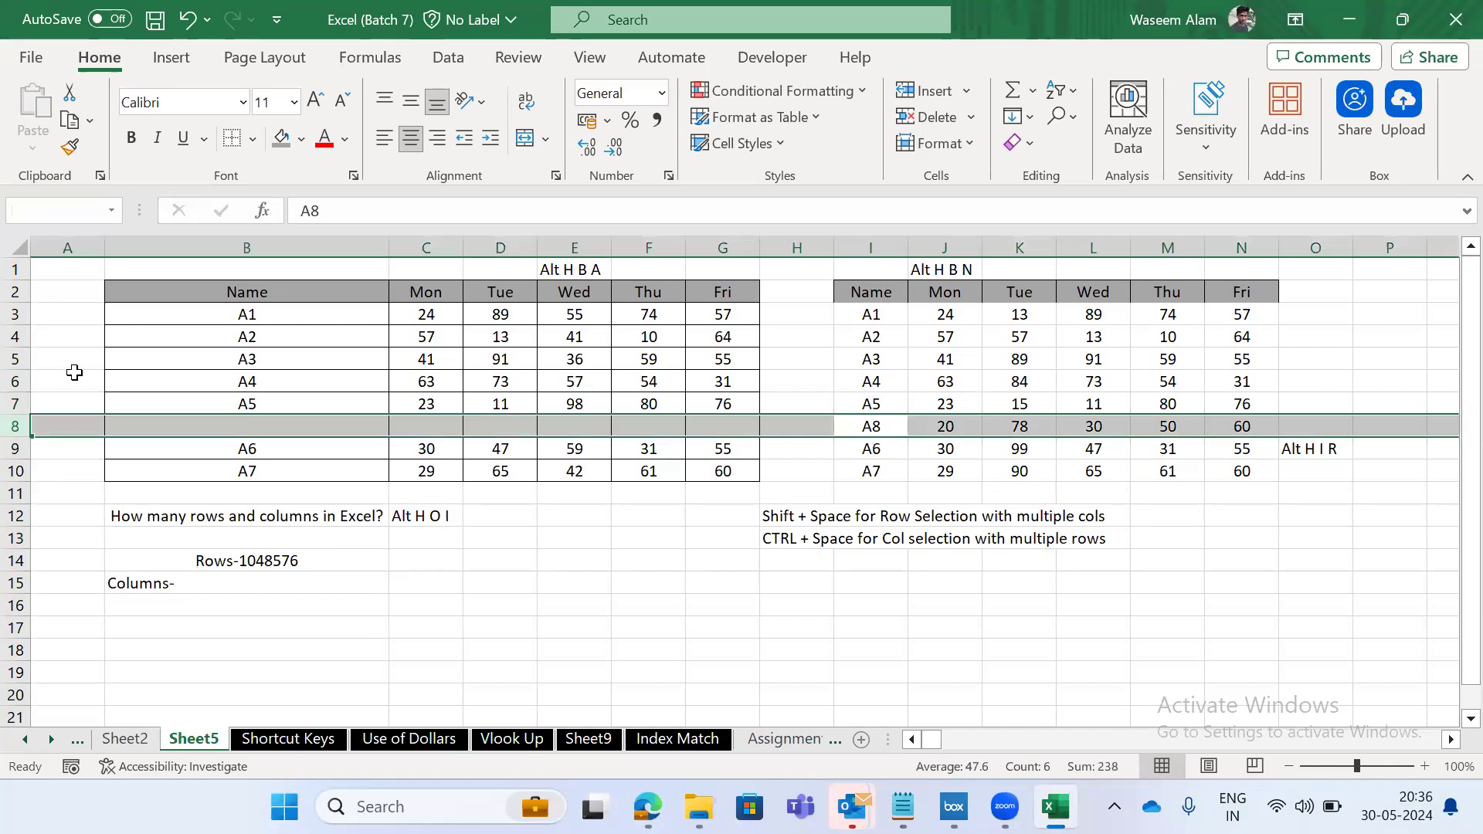
Select the whole of the empty row 11 twice, starting from cell I11 below the second table.
key("Left")
key("Right")
key("Down")
key("Down")
key("Down")
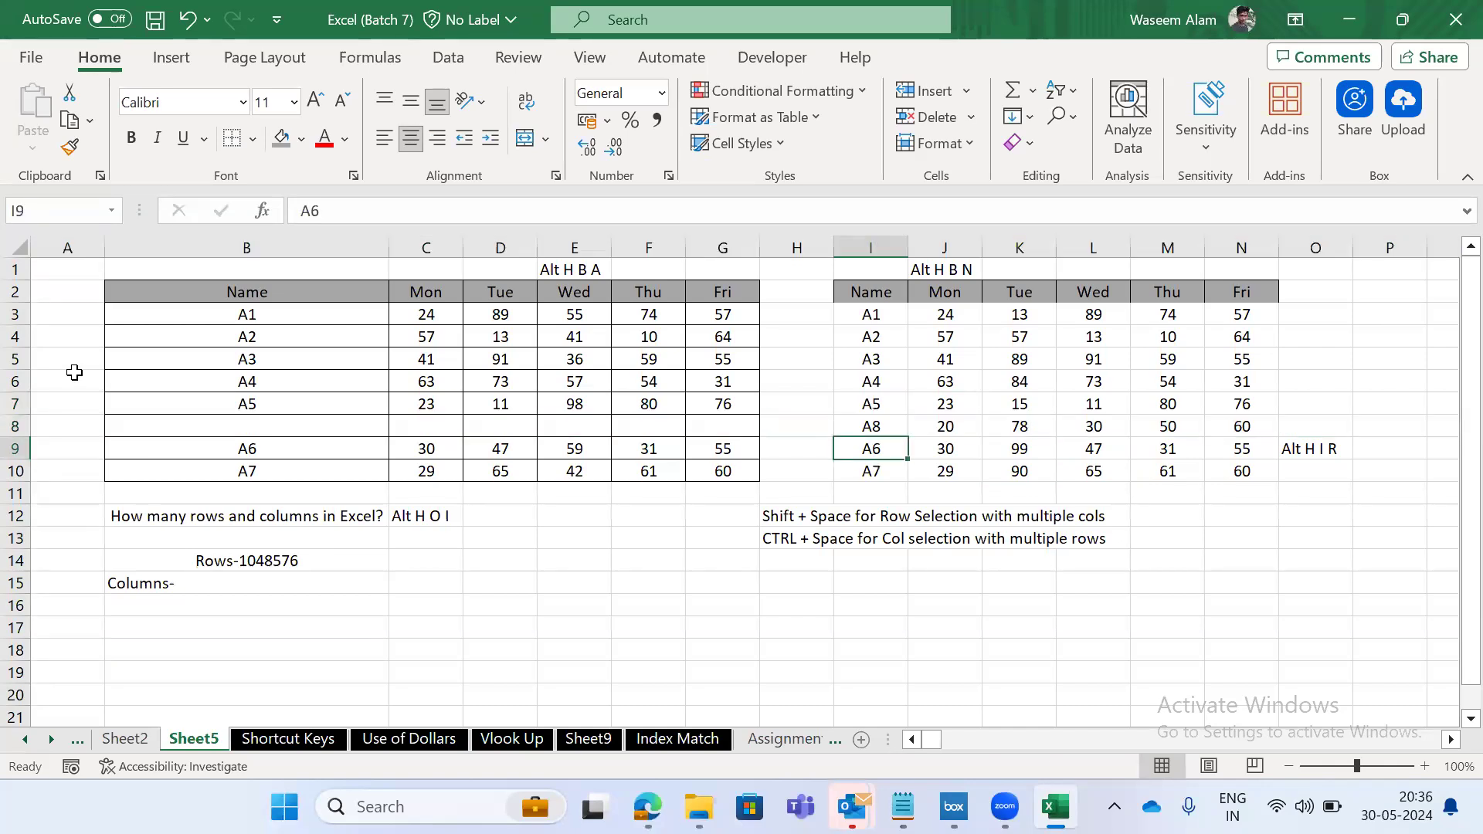
key("Up")
key("Up")
key("Down")
key("Down")
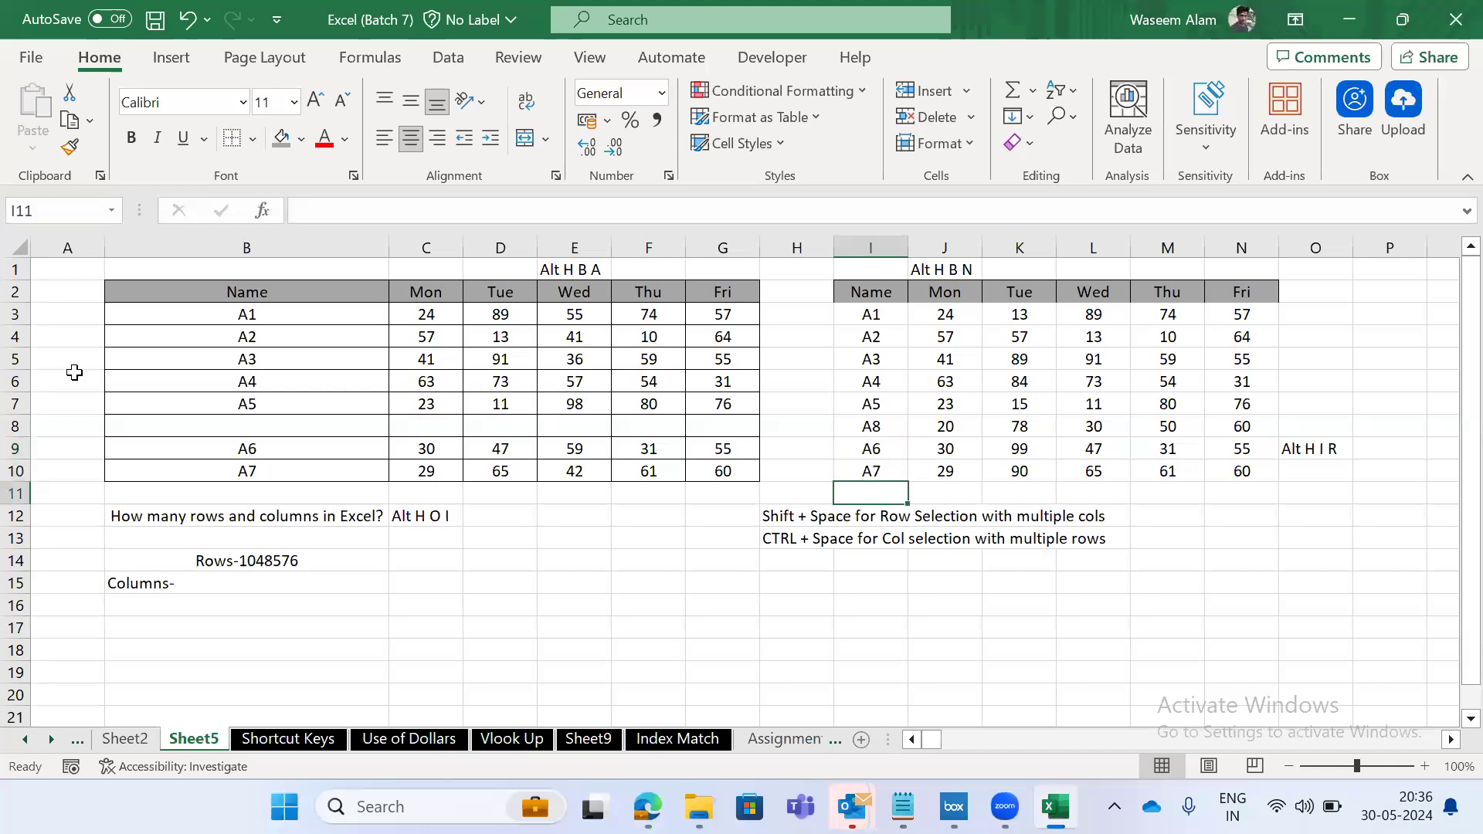
key("Up")
key("Down")
key("shift+space")
key("Right")
key("Left")
key("shift+space")
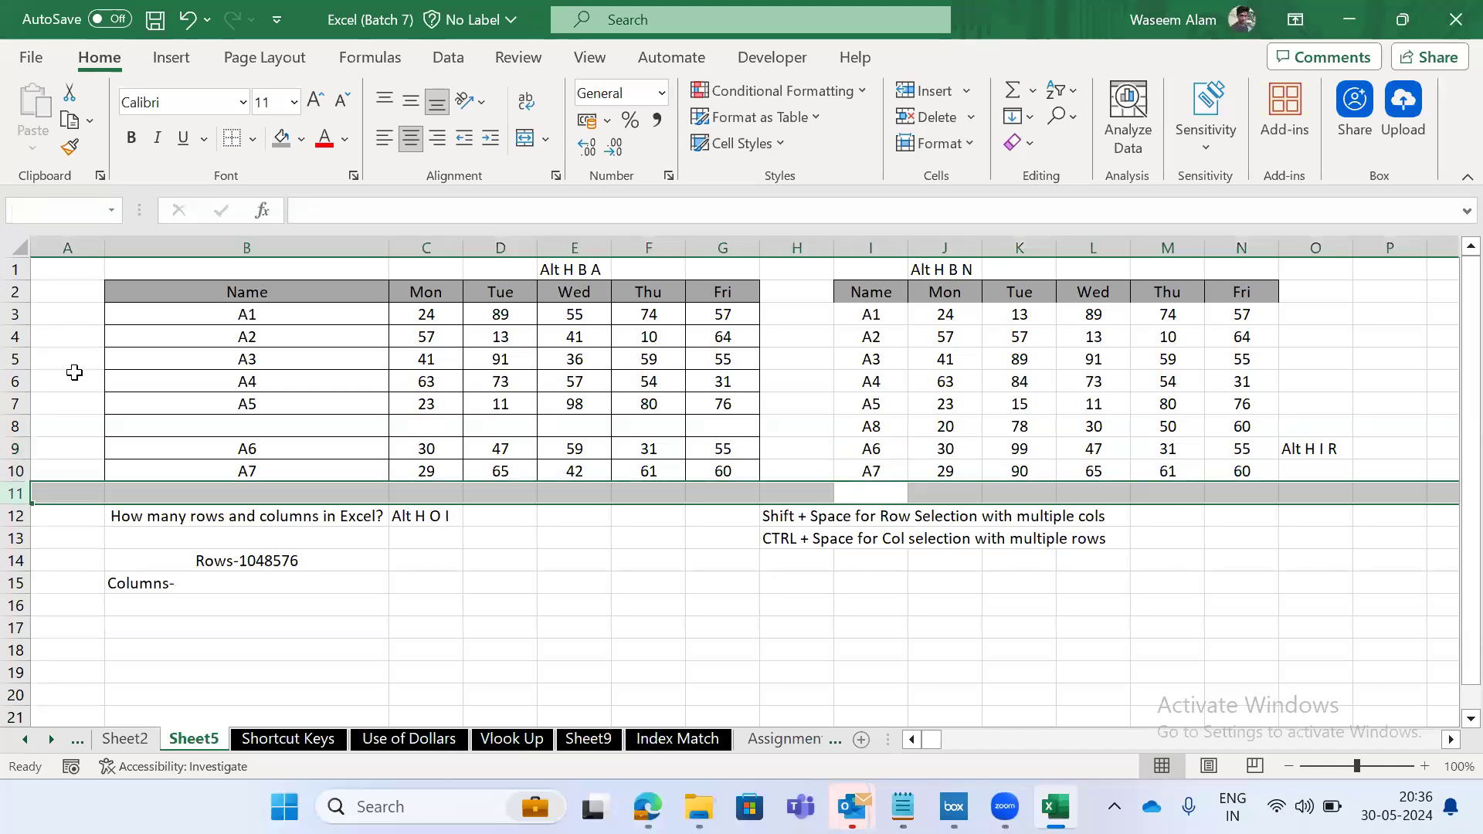
Return to the A8 name in I8 and select the whole of row 8 twice.
key("Up")
key("Up")
key("Up")
key("shift+space")
key("Left")
key("Right")
key("shift+space")
Reselect the whole of row 8 three times from I8, leaving for a neighbouring cell between selections.
key("Up")
key("Up")
key("Down")
key("Down")
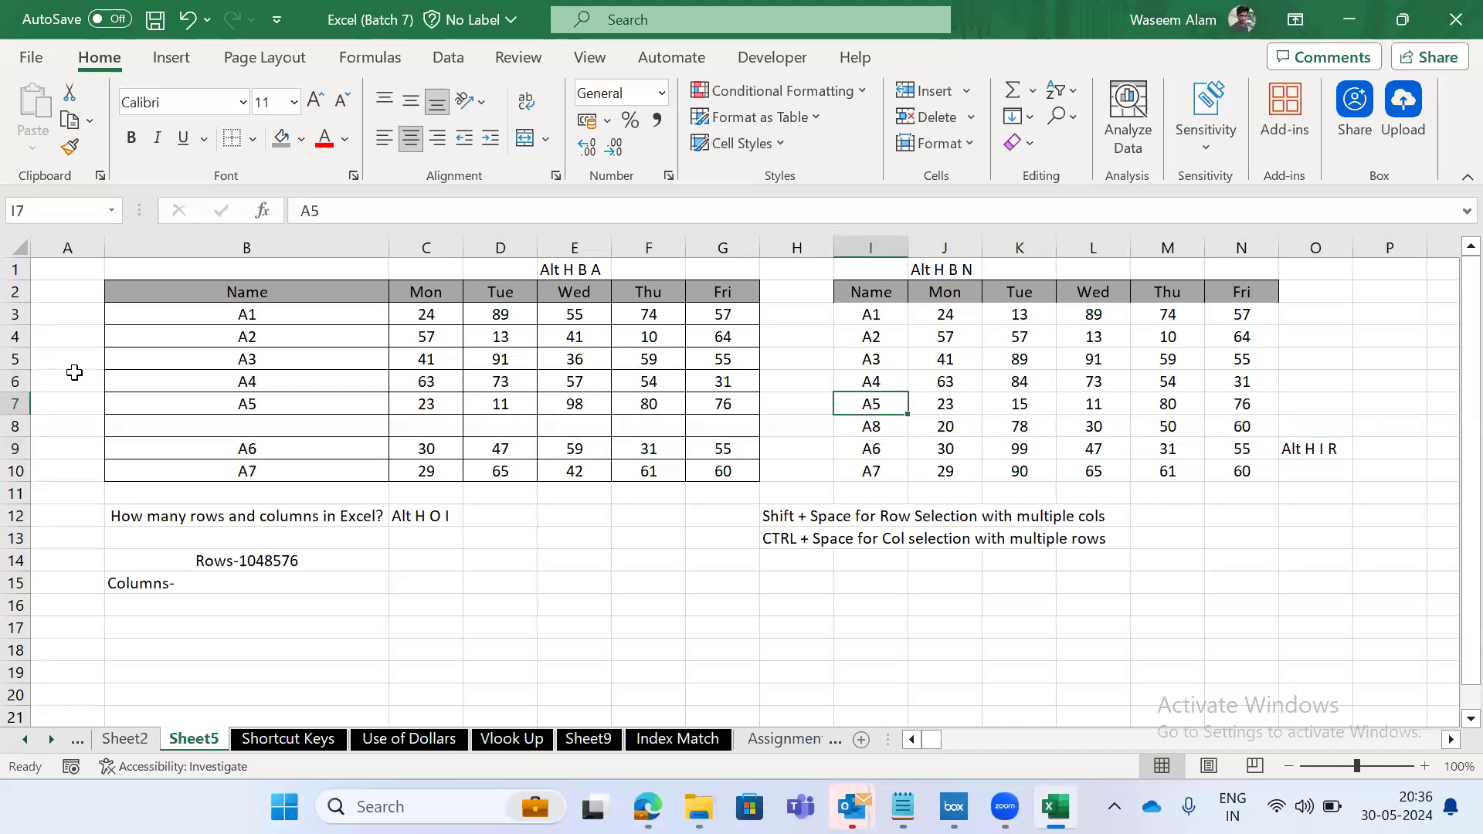
key("shift+space")
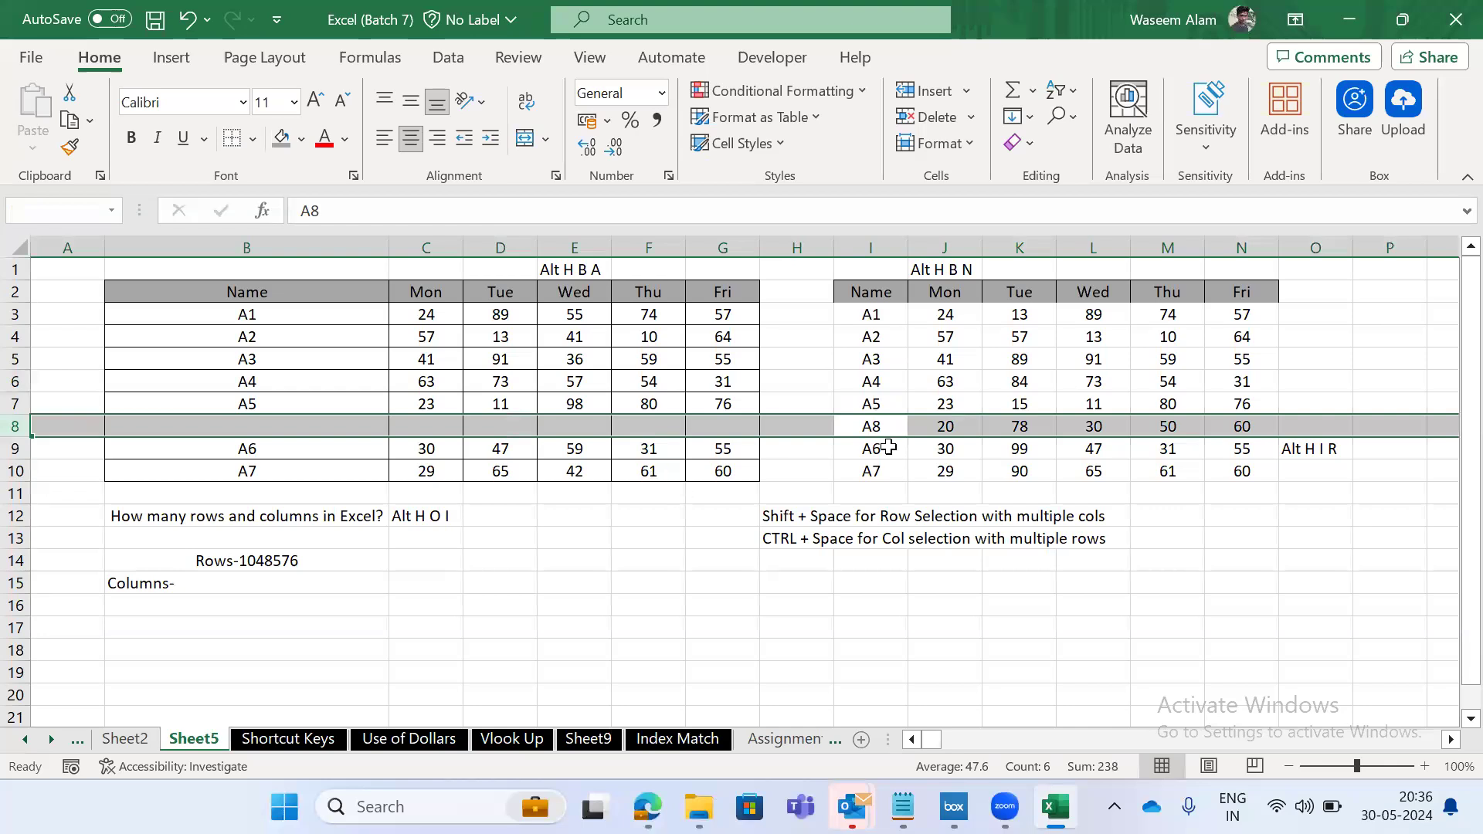
key("Left")
key("Right")
key("shift+space")
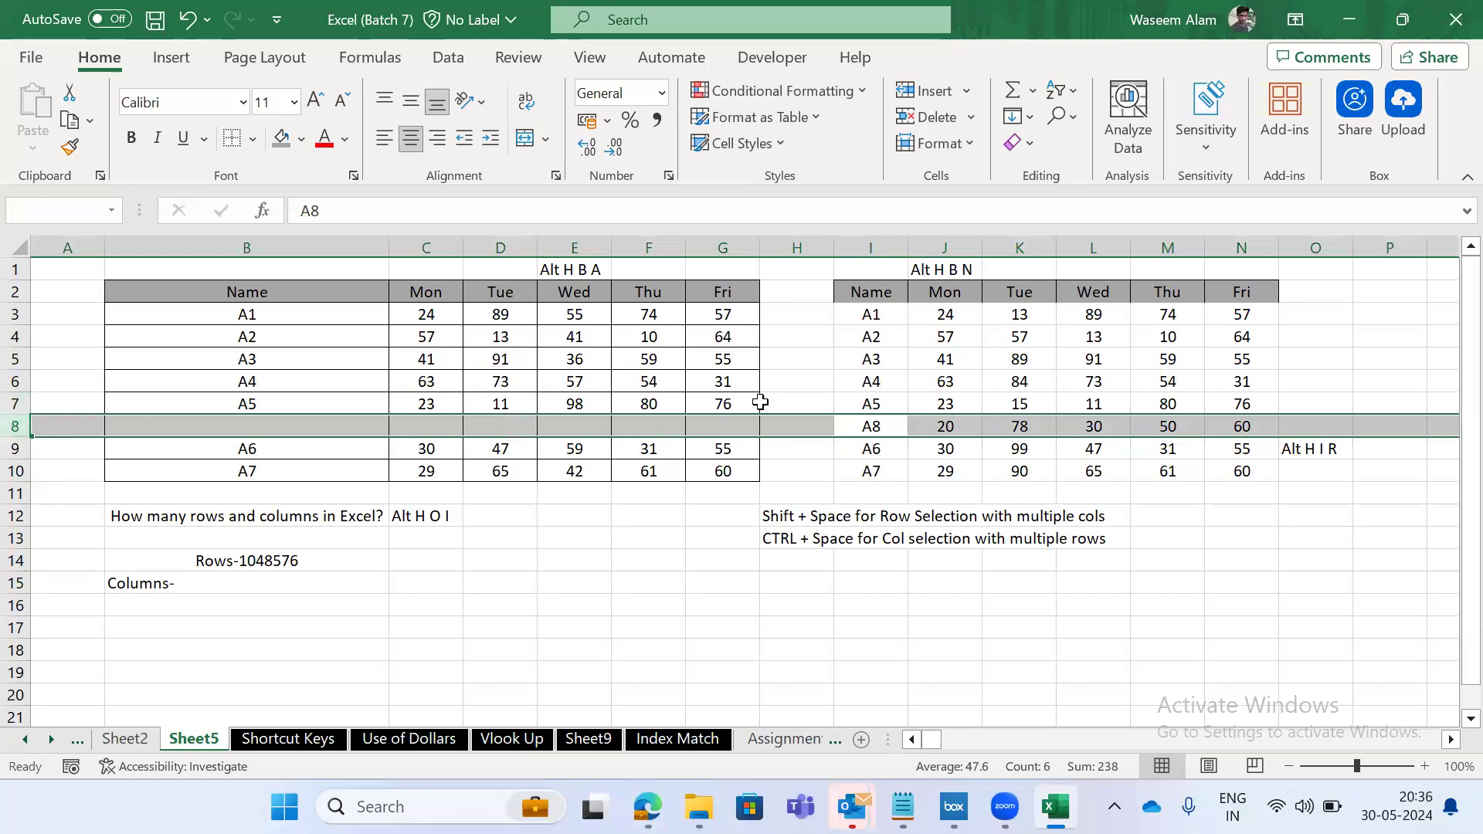
key("Up")
key("Down")
key("shift+space")
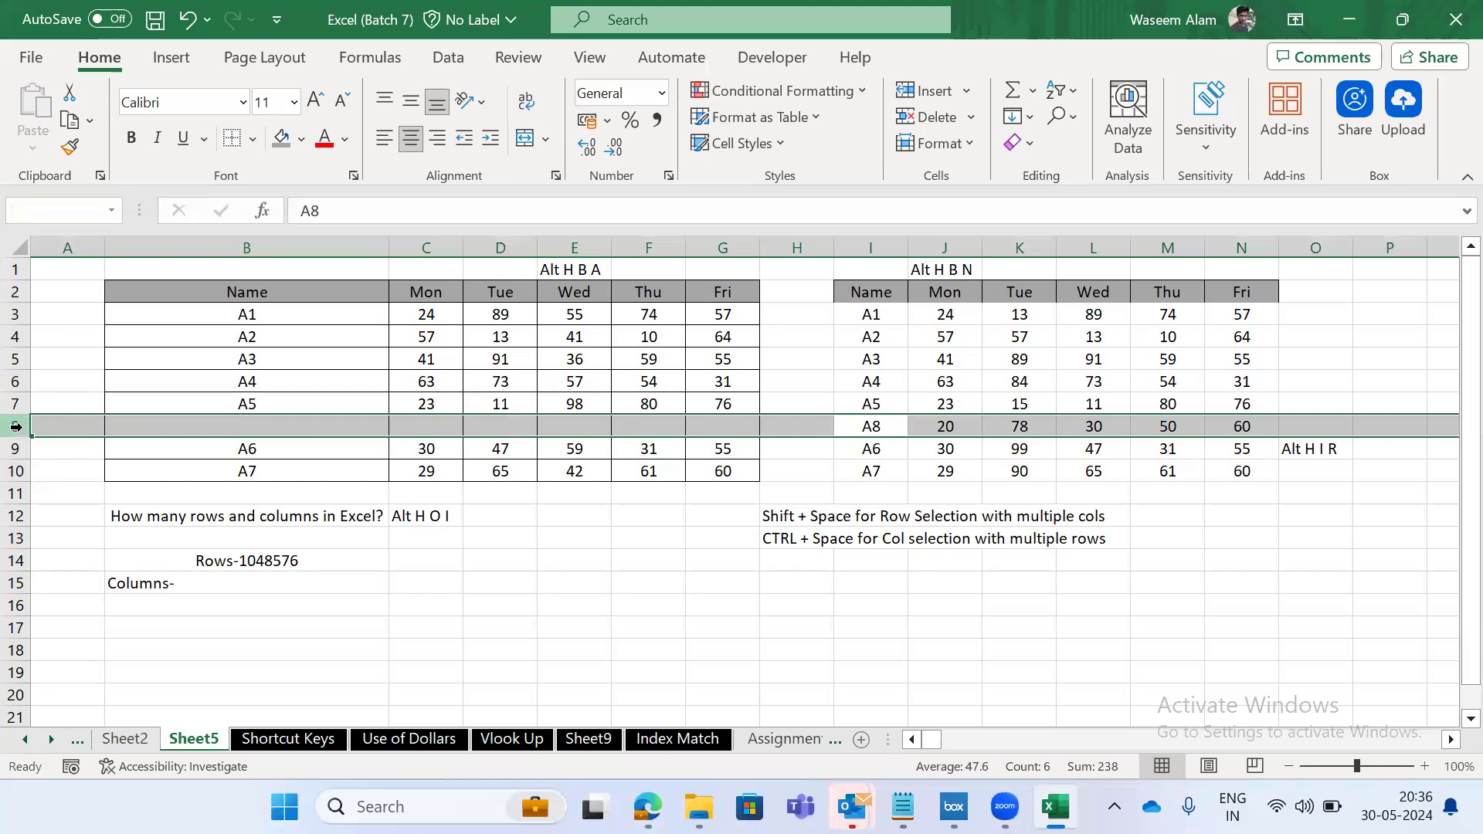
Select the whole of row 5 from the A3 name, and the whole of row 4 from the A2 name.
key("Up")
key("Up")
key("Up")
key("shift+space")
key("Up")
key("Up")
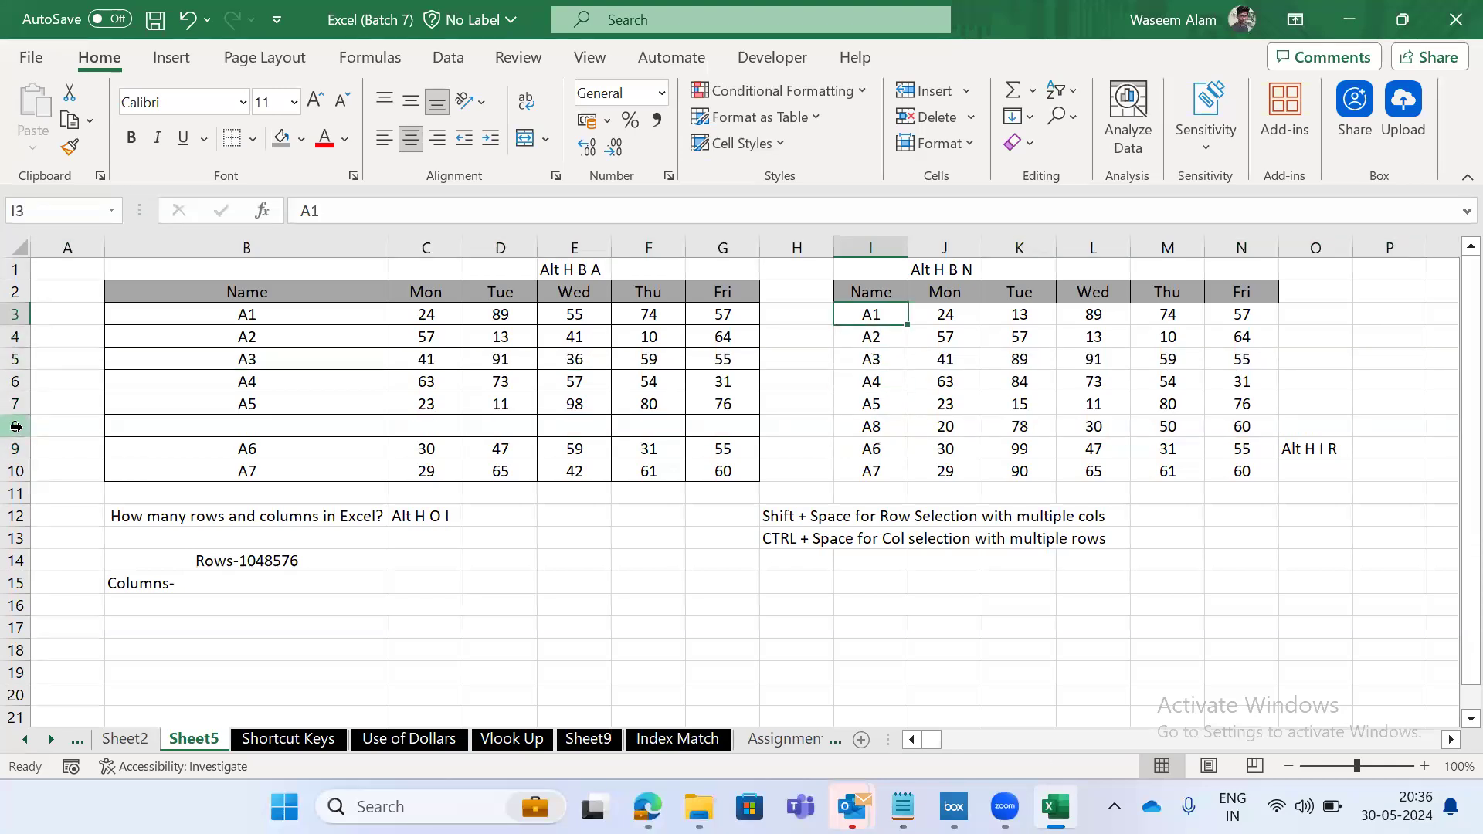
key("Down")
key("shift+space")
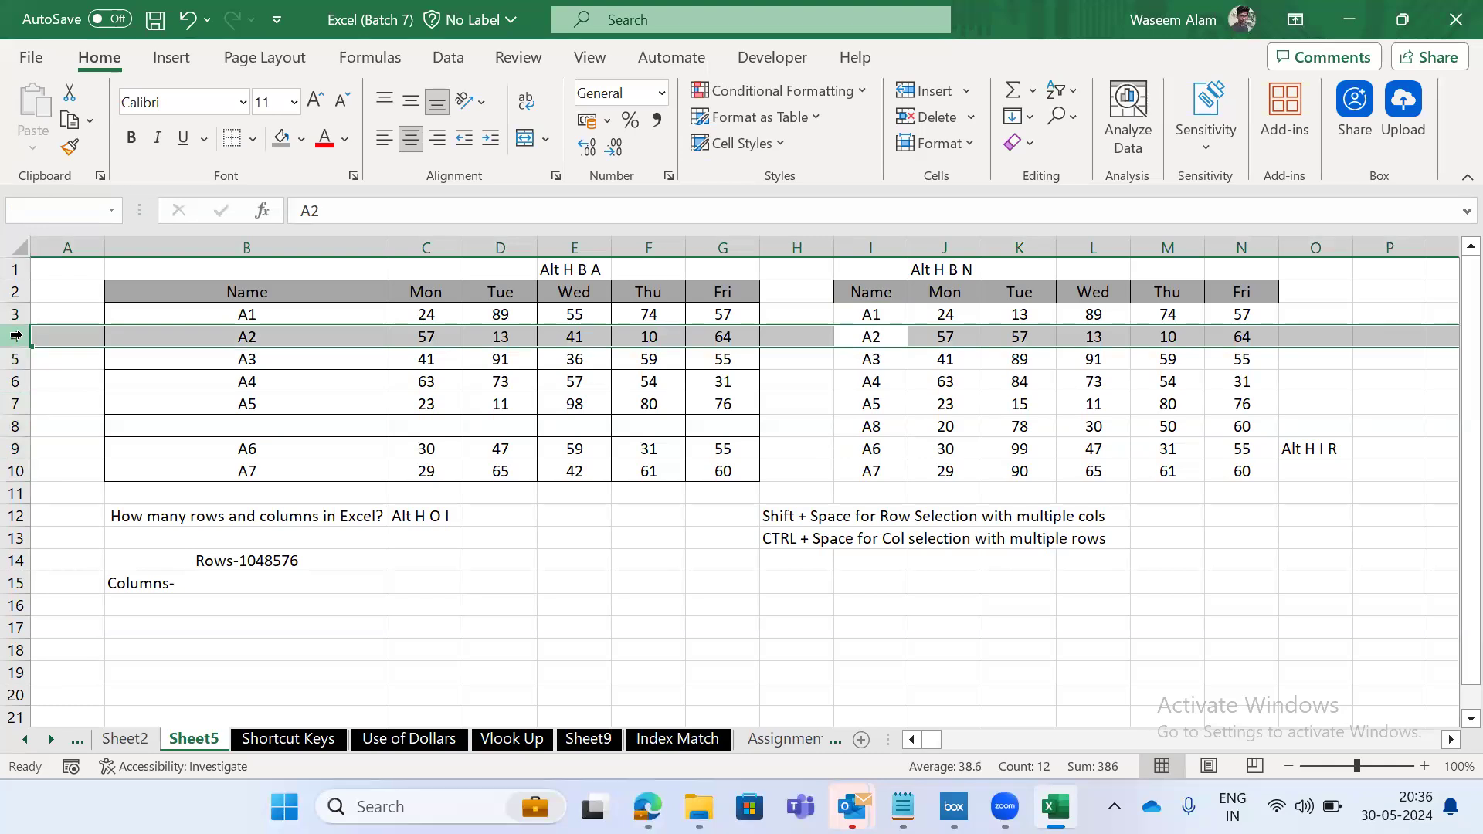
Switch to the Shortcut Keys sheet to check the custom shortcut for deleting rows or columns in B12.
key("Left")
key("Up")
key("Up")
key("Up")
key("Down")
key("Down")
key("Down")
key("Down")
key("Down")
key("Down")
key("Down")
key("Down")
key("Down")
key("Down")
key("Down")
key("Down")
key("Down")
key("ctrl+Page_Down")
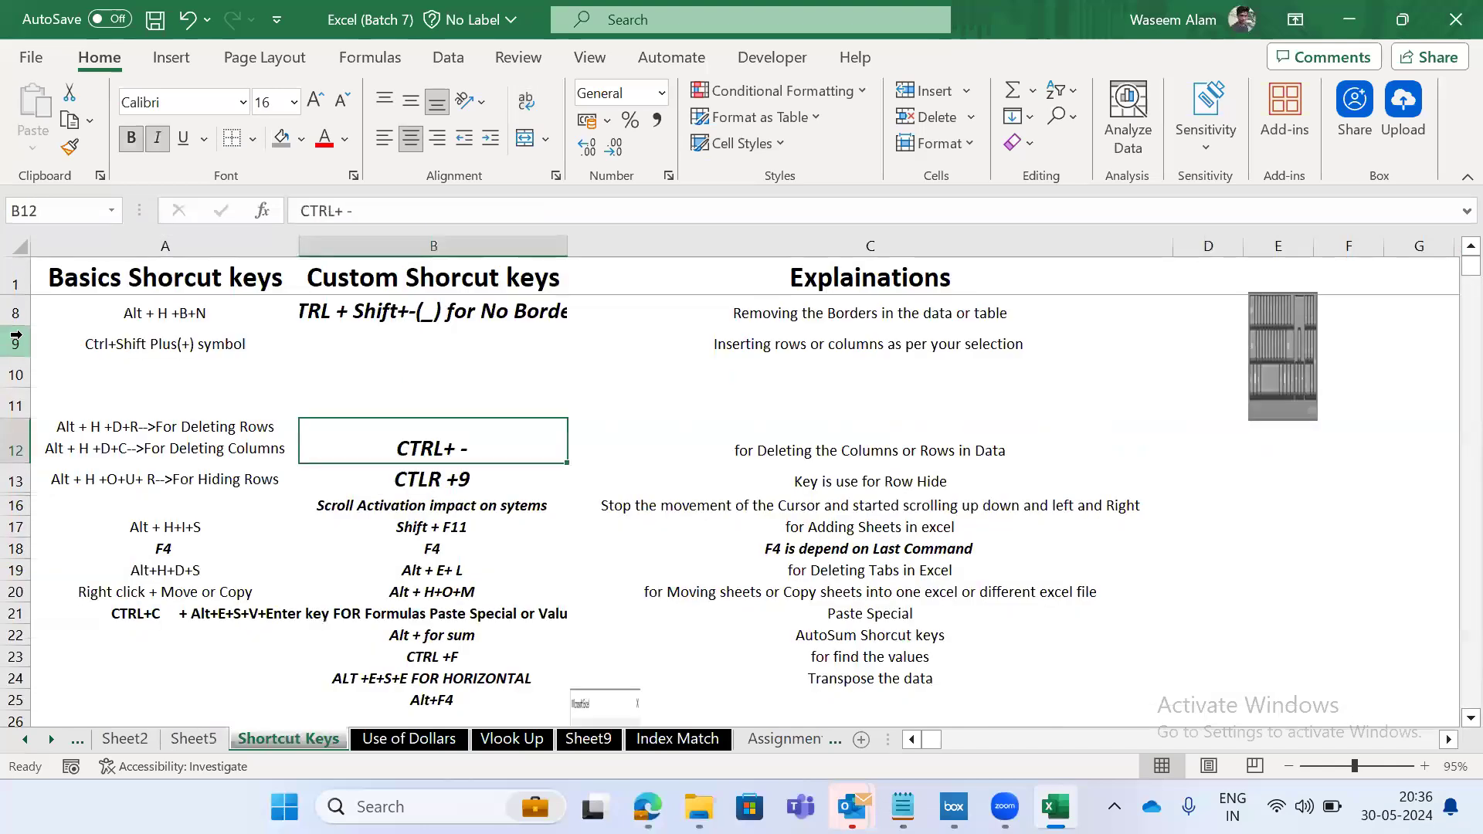
key("Up")
key("Up")
key("Up")
key("Up")
key("ctrl+c")
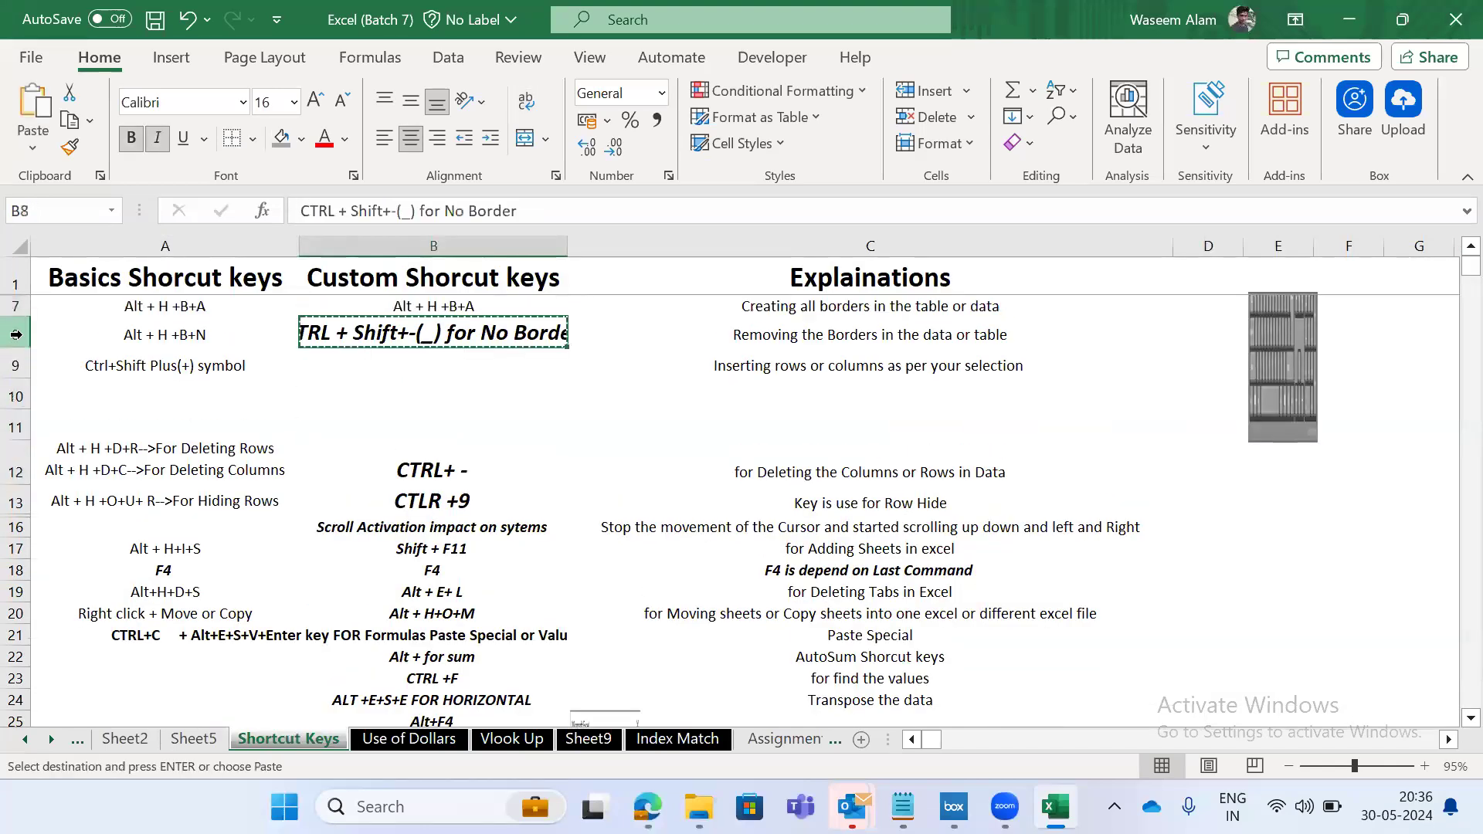
key("ctrl+Page_Up")
key("ctrl+Page_Down")
key("Left")
key("Right")
key("Down")
key("Escape")
Copy the basic shortcut for inserting rows or columns from A9 and return to Sheet5.
key("Left")
key("ctrl+c")
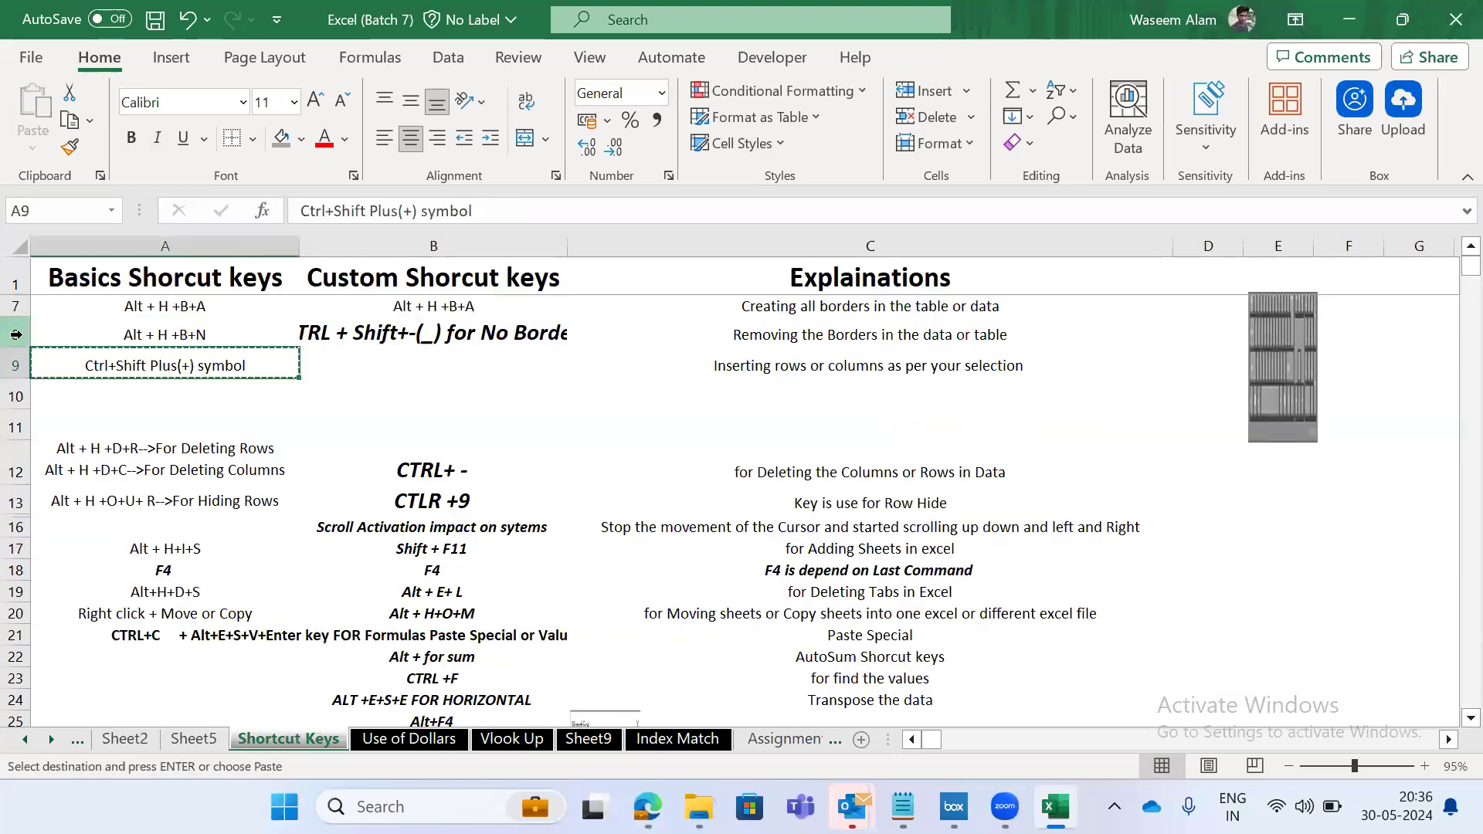
key("ctrl+Page_Up")
Paste the copied "Ctrl+Shift Plus(+) symbol" note into P4 beside the second table and AutoFit the width of column P.
key("Right")
key("Right")
key("Up")
key("Up")
key("Up")
key("Up")
key("Up")
key("Up")
key("Up")
key("Up")
key("Up")
key("Up")
key("Up")
key("Up")
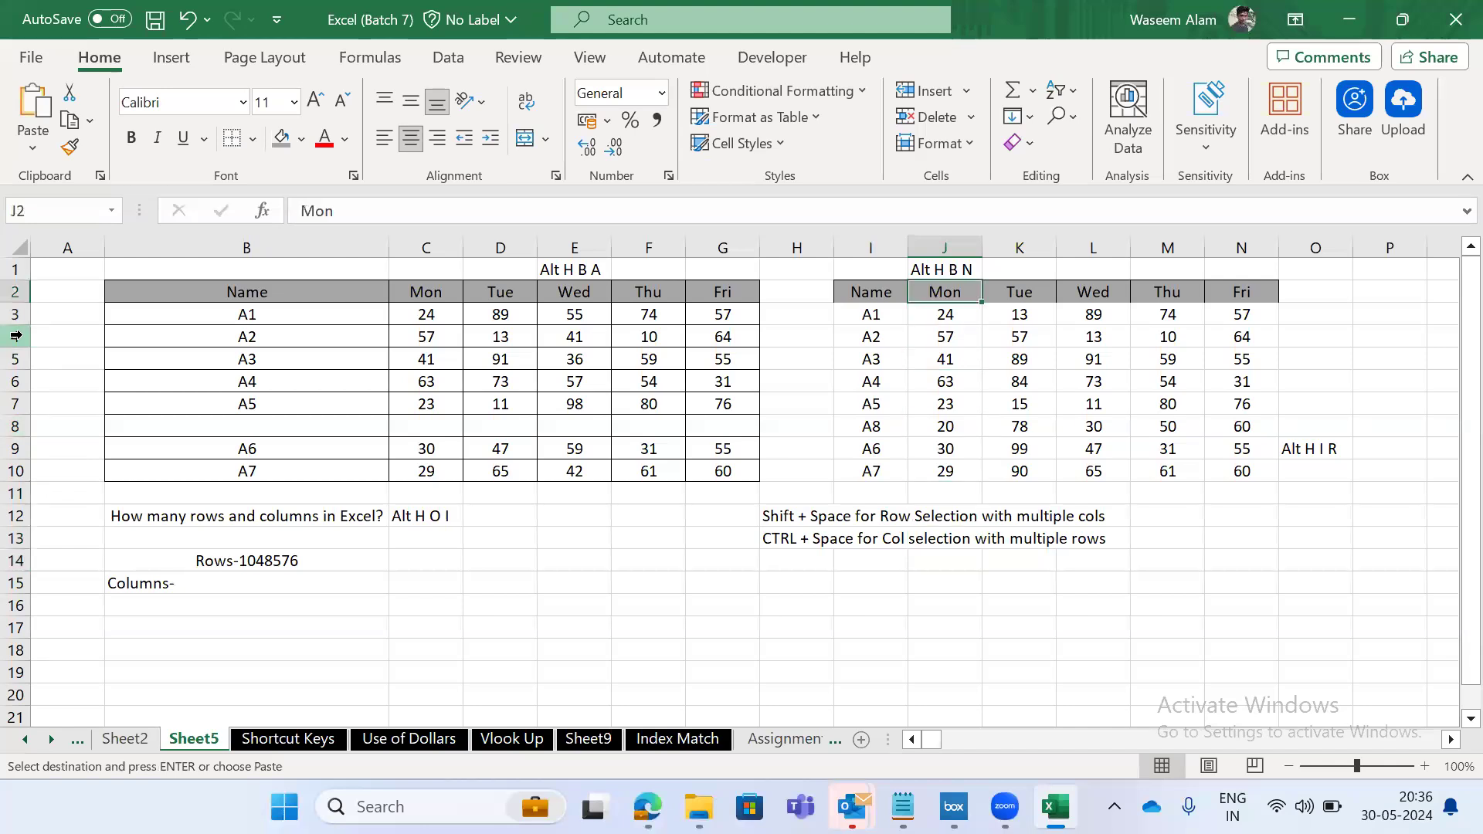
key("Up")
key("Right")
key("Right")
key("Right")
key("Right")
key("Down")
key("Right")
key("Down")
key("Right")
key("Down")
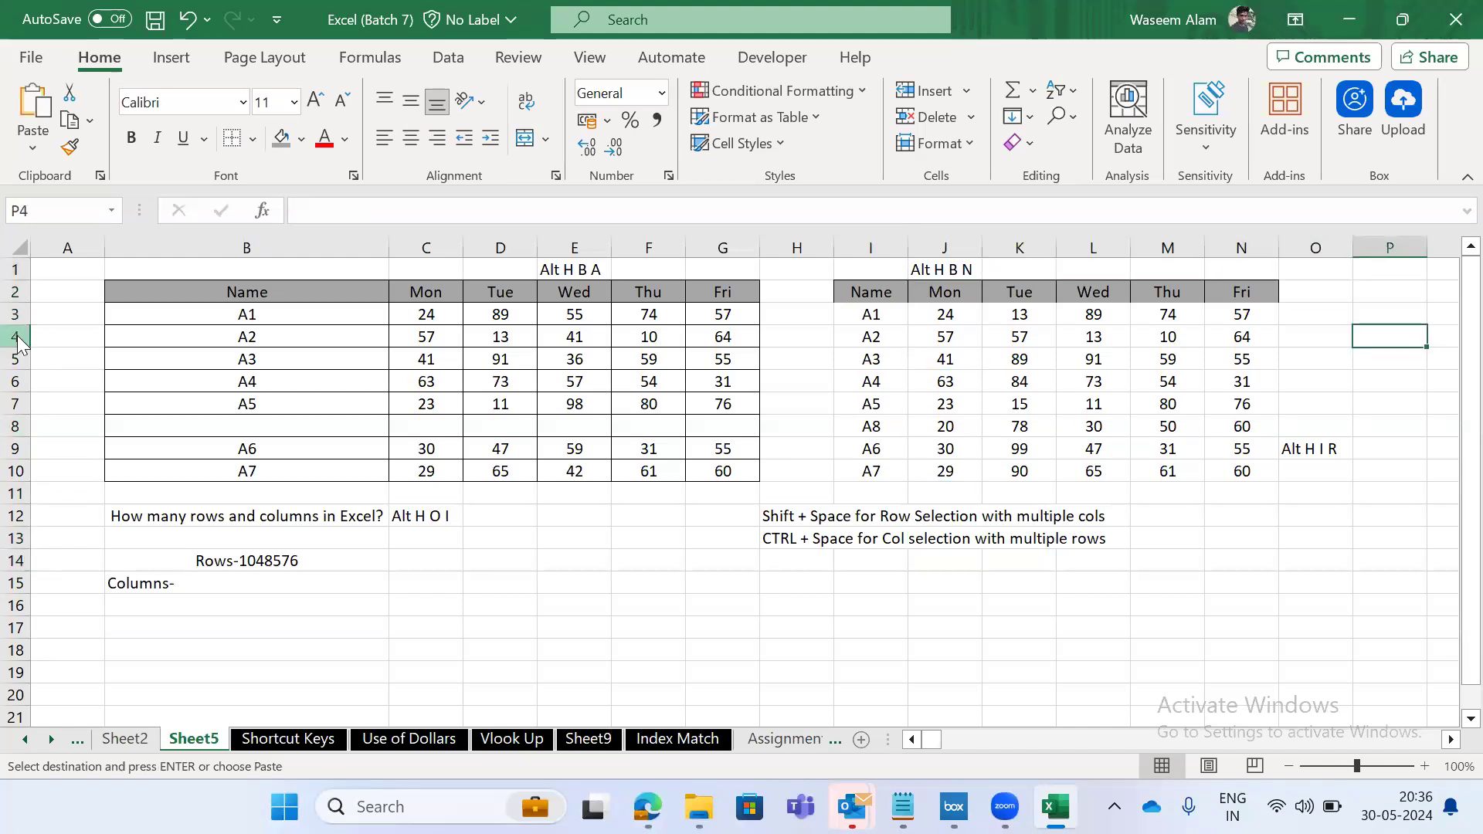
key("ctrl+v")
key("alt+h")
key("o")
key("i")
Return to the A2 name in I4 of the second table and select the whole of row 4.
key("Left")
key("Left")
key("Left")
key("Left")
key("Left")
key("Left")
key("Left")
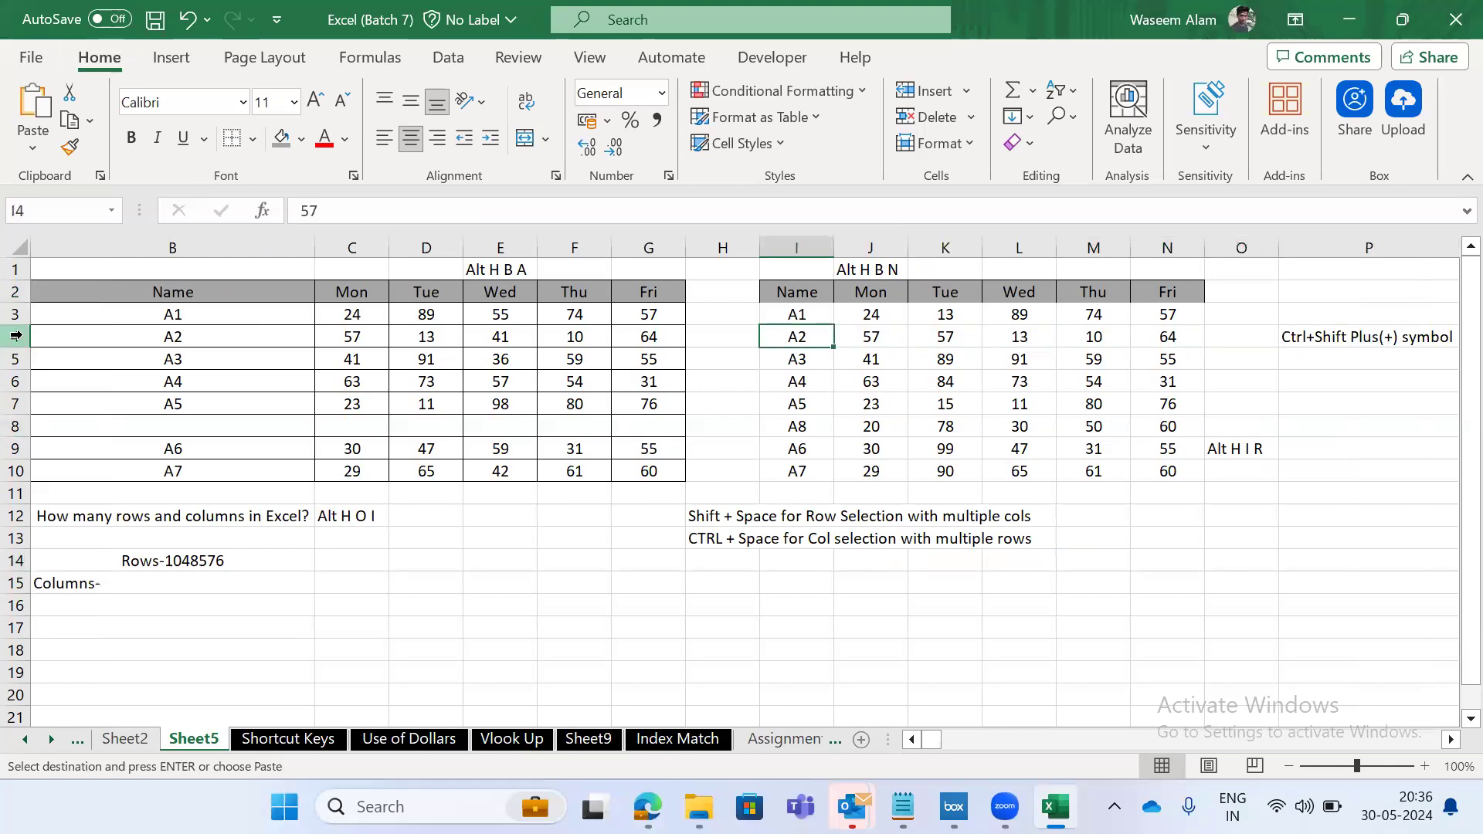
key("shift+space")
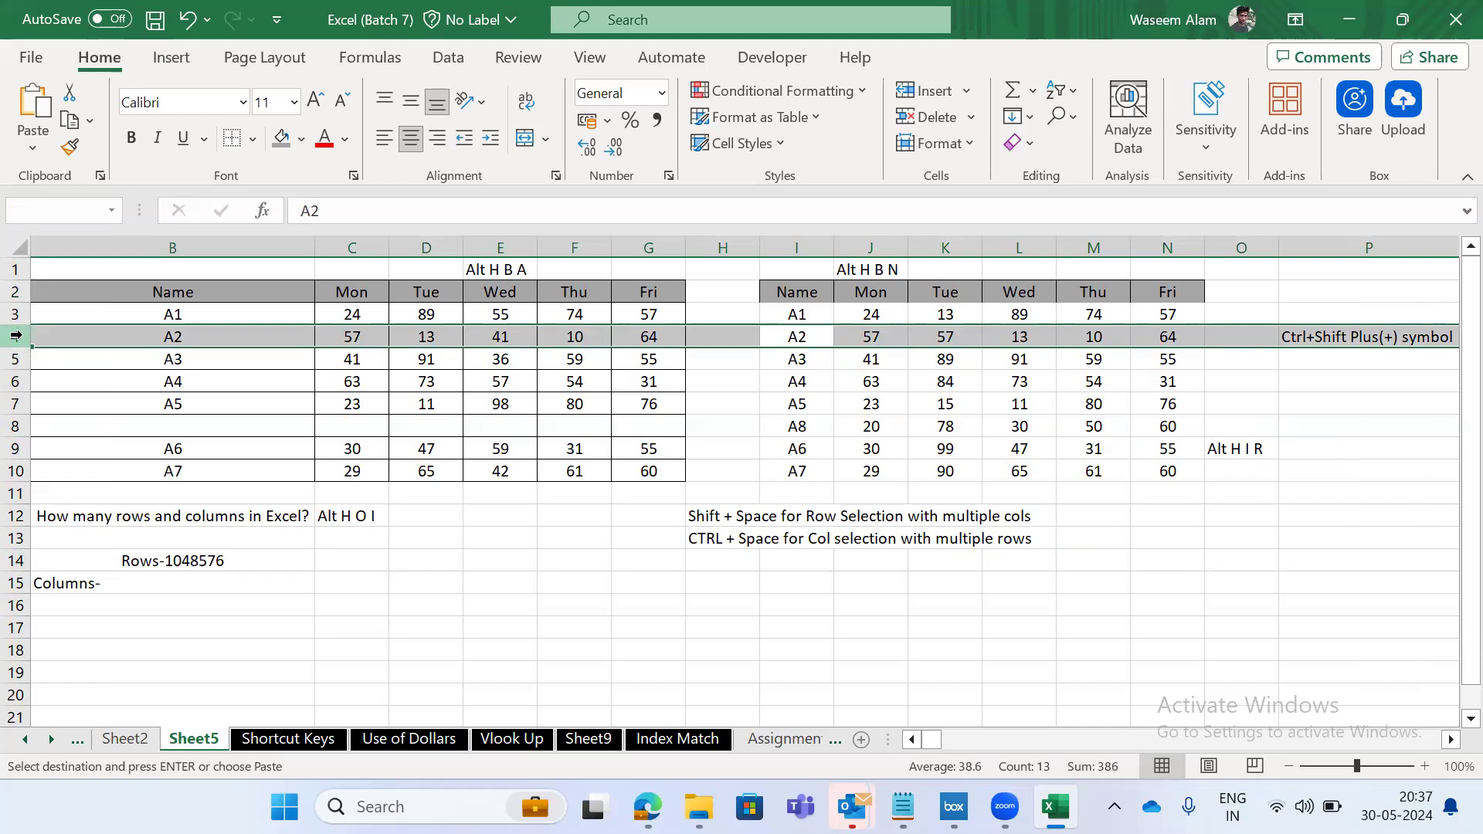
Insert a blank row above row 4 twice, undoing each insertion.
key("ctrl+shift+plus")
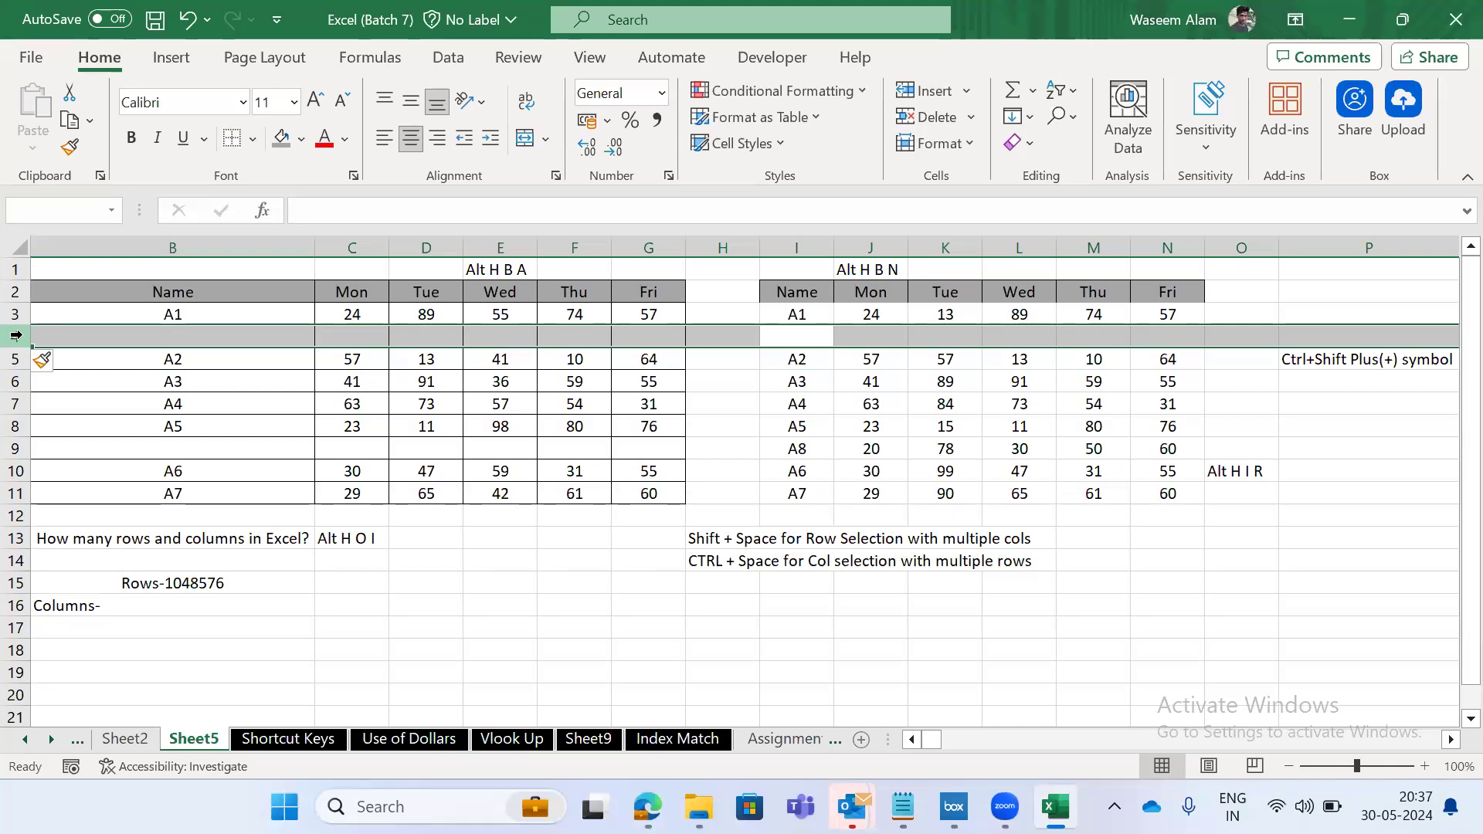
key("ctrl+z")
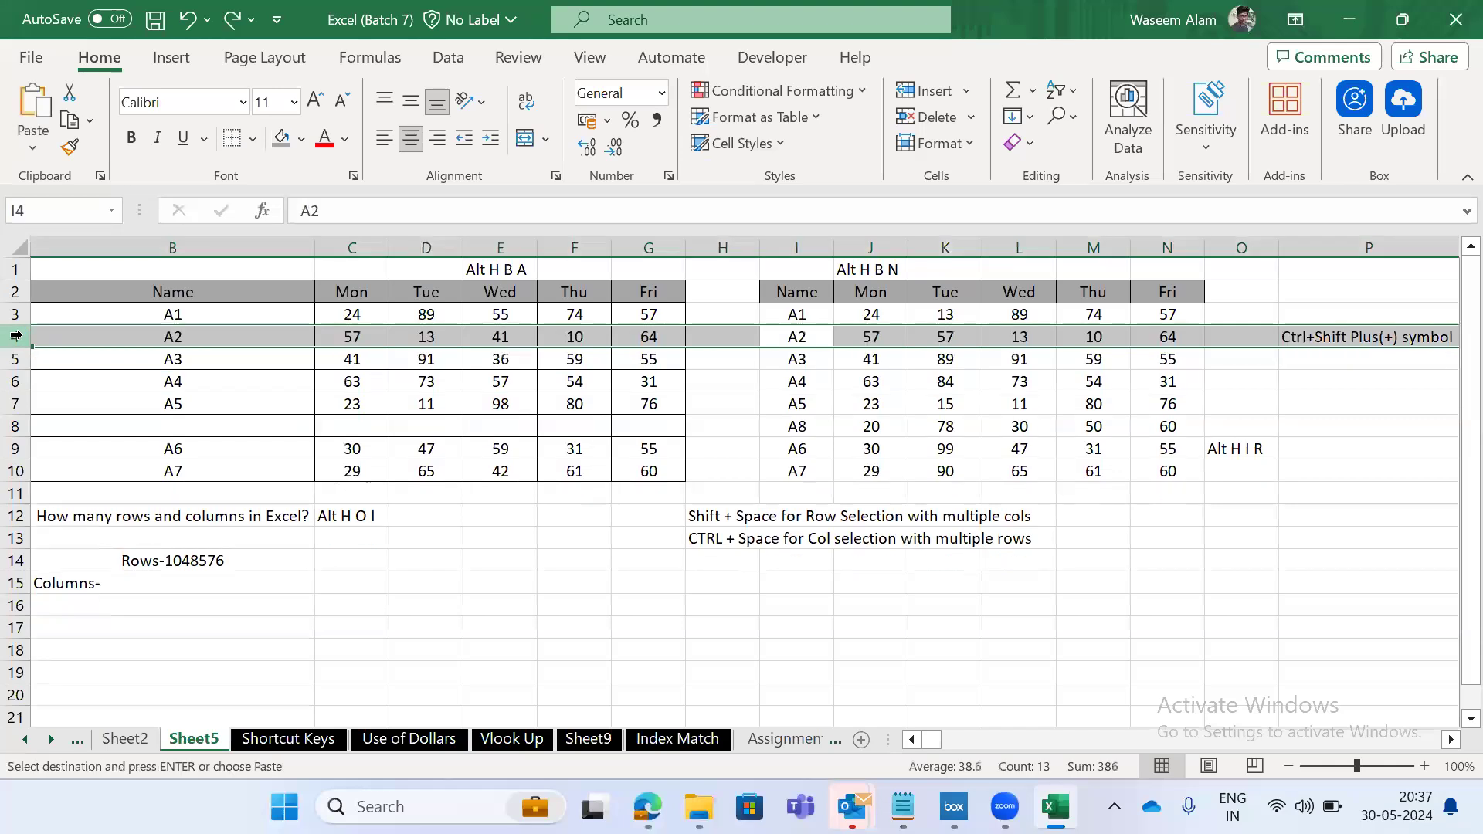
left_click(15, 335)
key("alt")
key("h")
key("i")
key("r")
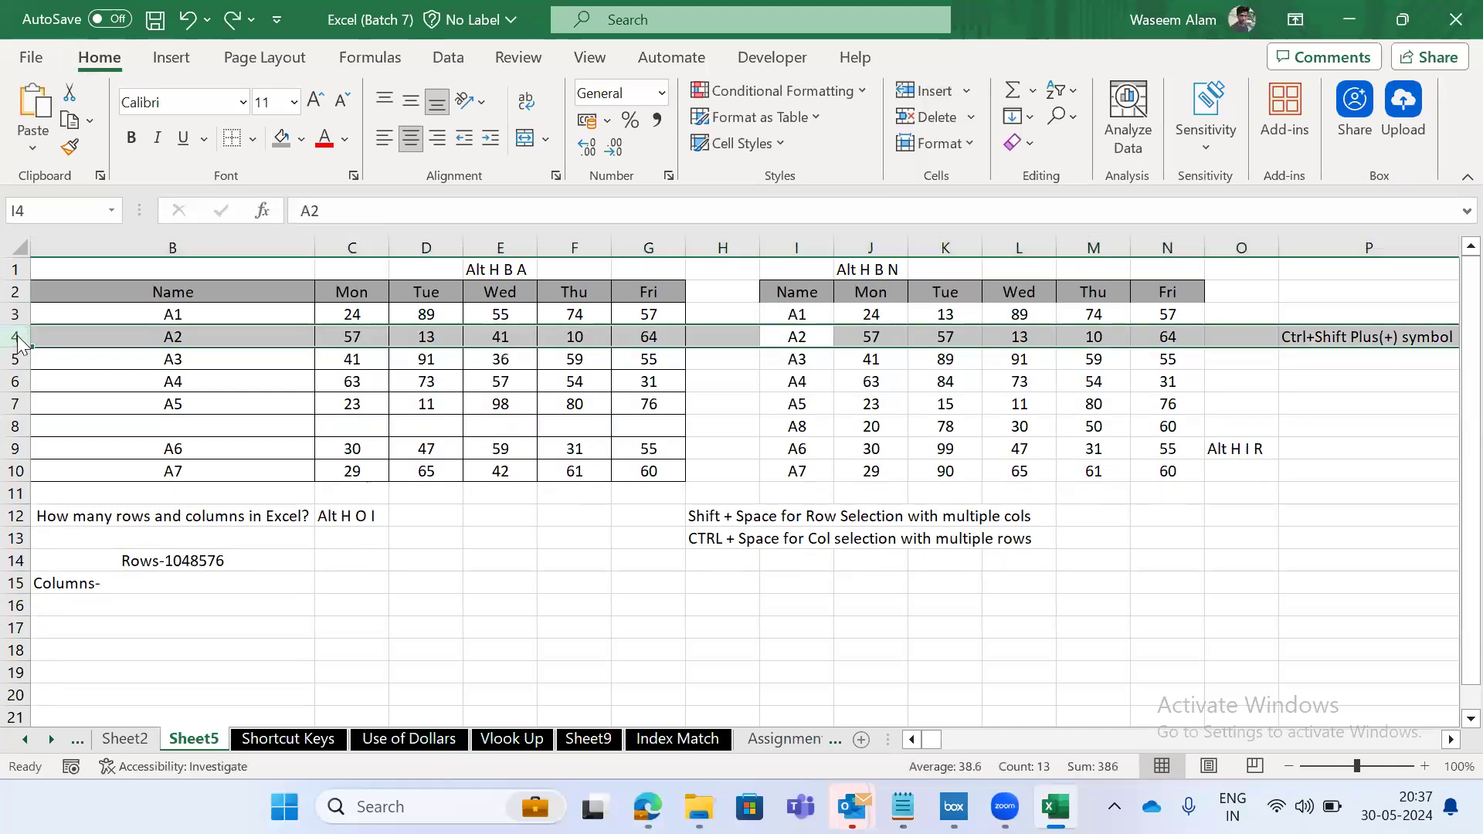
key("ctrl+z")
Select the entire row 4 and insert a blank row above the A2 record.
key("Down")
key("Up")
key("shift+space")
key("Left")
key("Right")
key("shift+space")
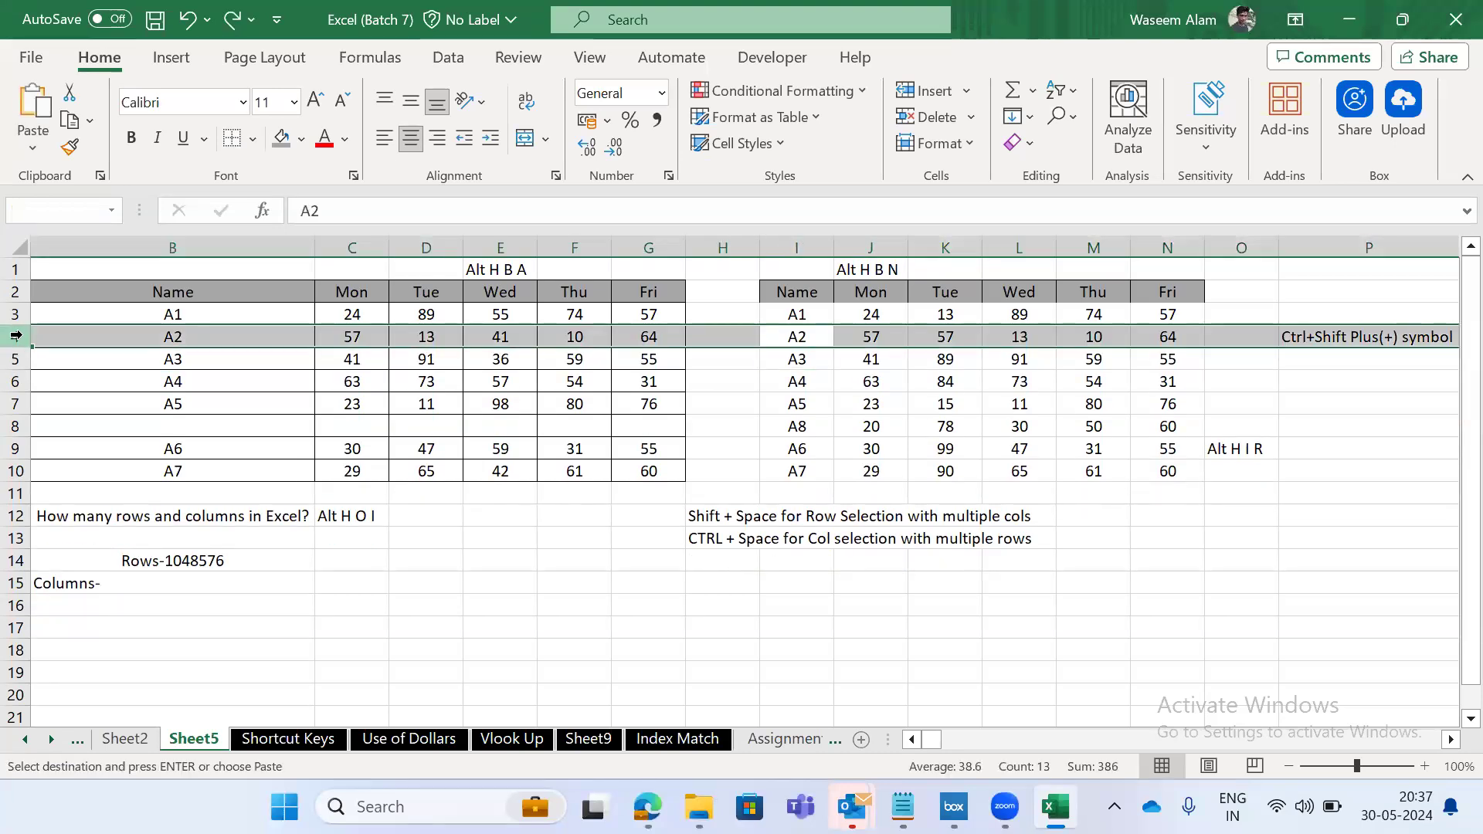
key("ctrl+shift+plus")
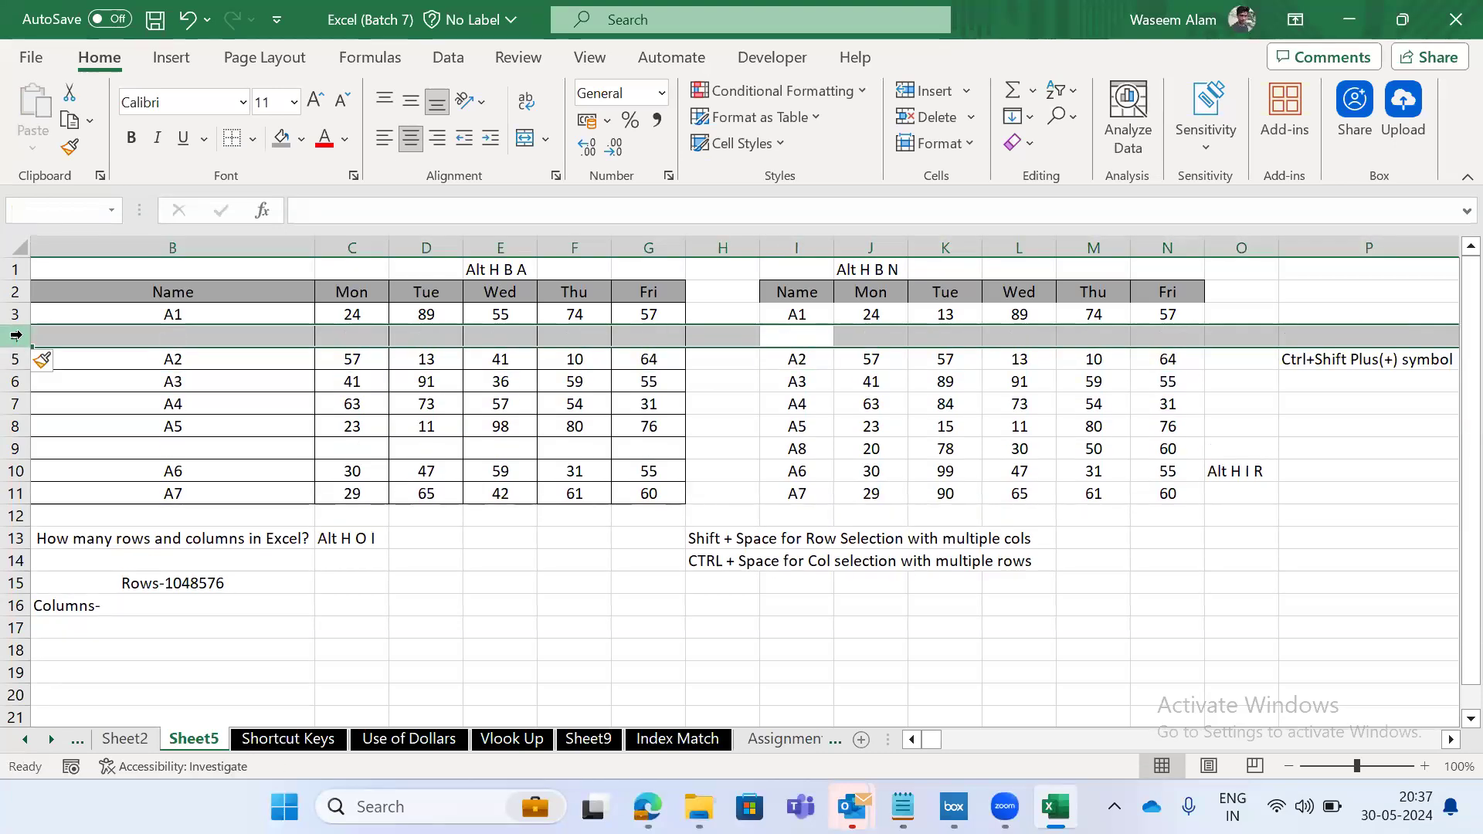
Go to the shortcut note in P5, undo the row insertion and select the entire row 4 again.
key("Down")
key("Right")
key("Right")
key("Right")
key("Right")
key("Right")
key("Right")
key("Right")
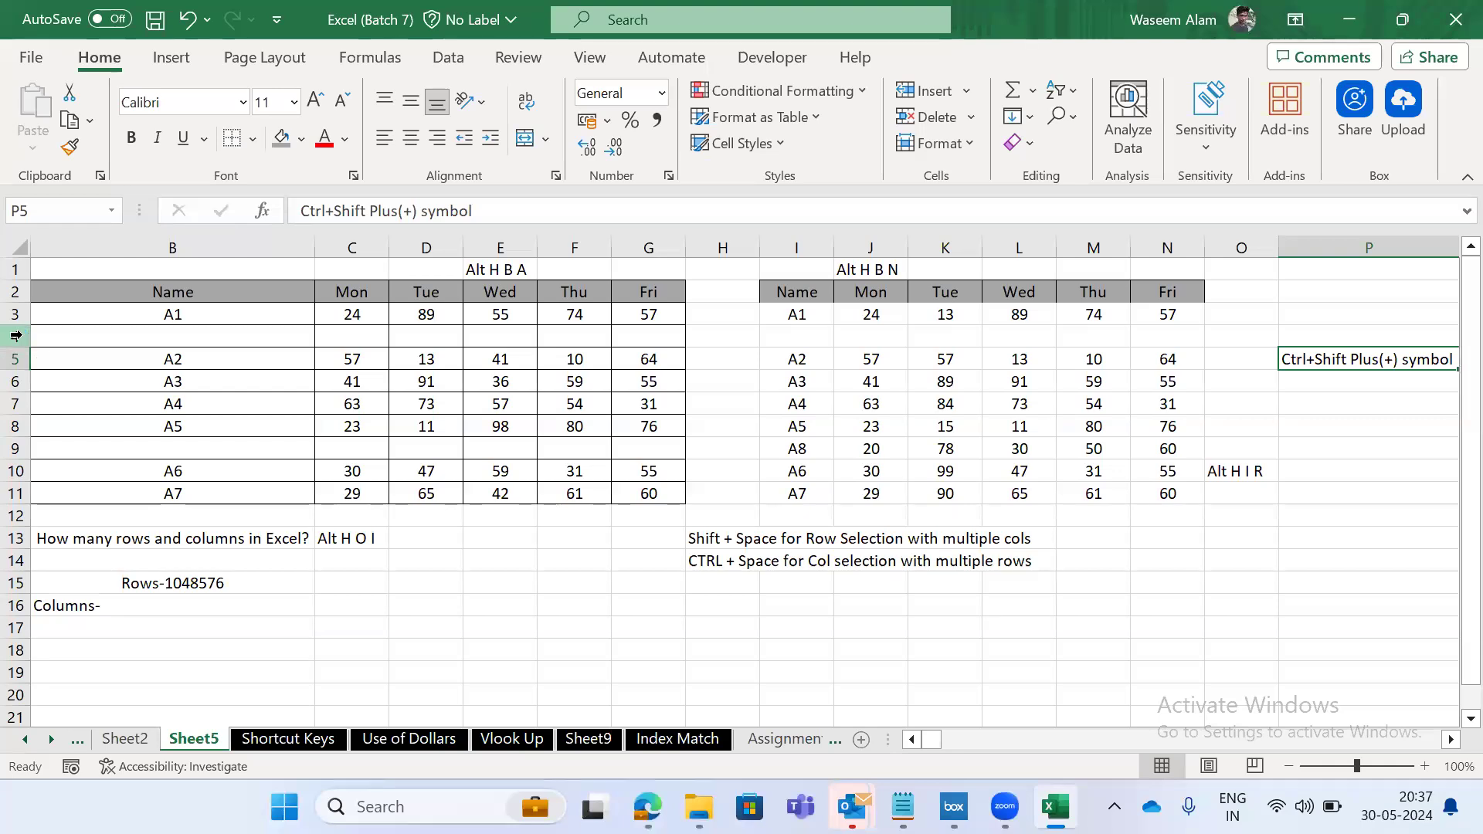
key("ctrl+z")
key("Left")
key("Right")
key("shift+space")
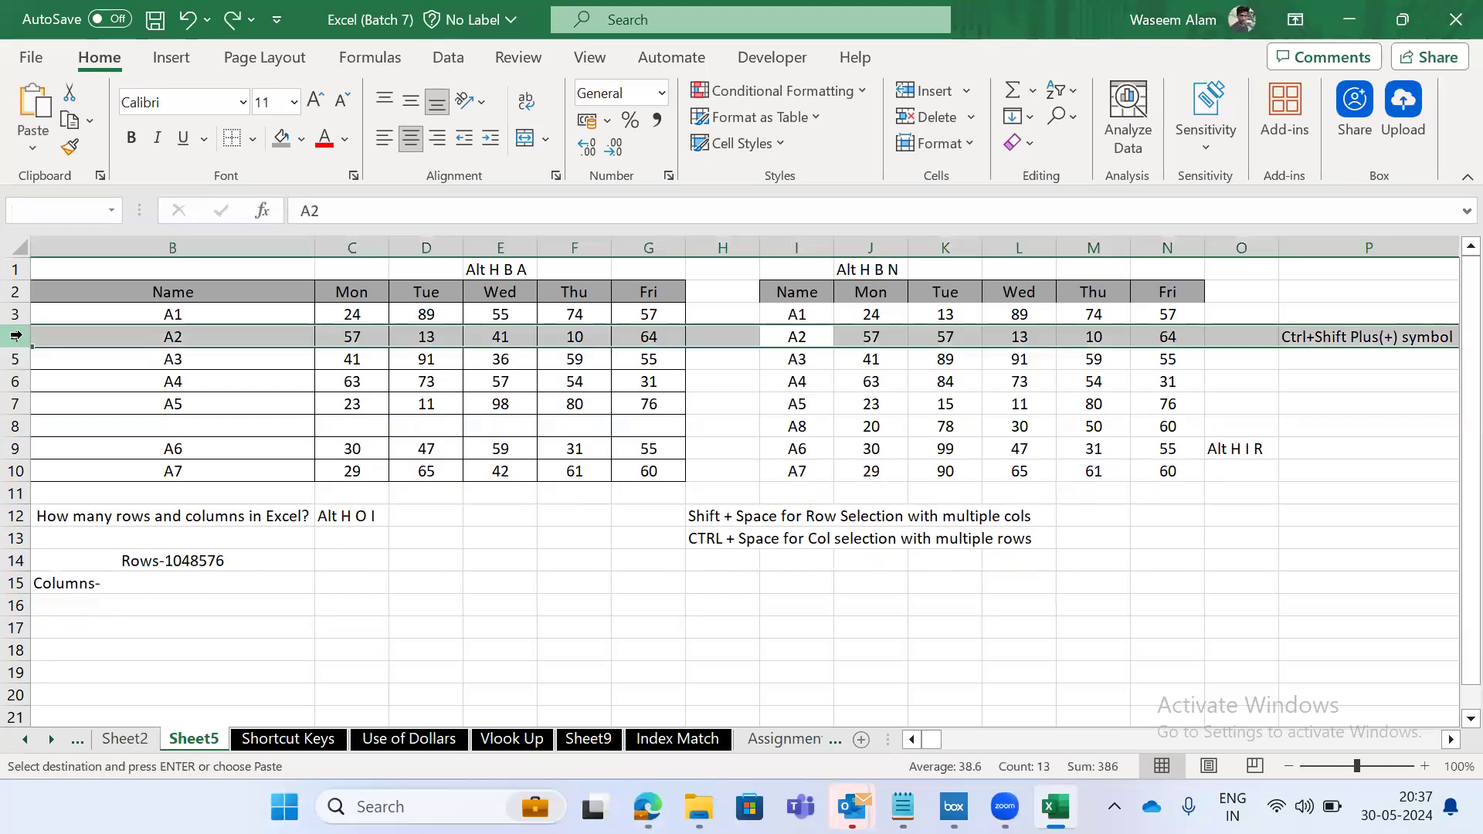
Select the entire rows 4 and 5 together.
key("Left")
key("Right")
key("shift+space")
key("shift+Down")
key("shift+Down")
key("shift+Up")
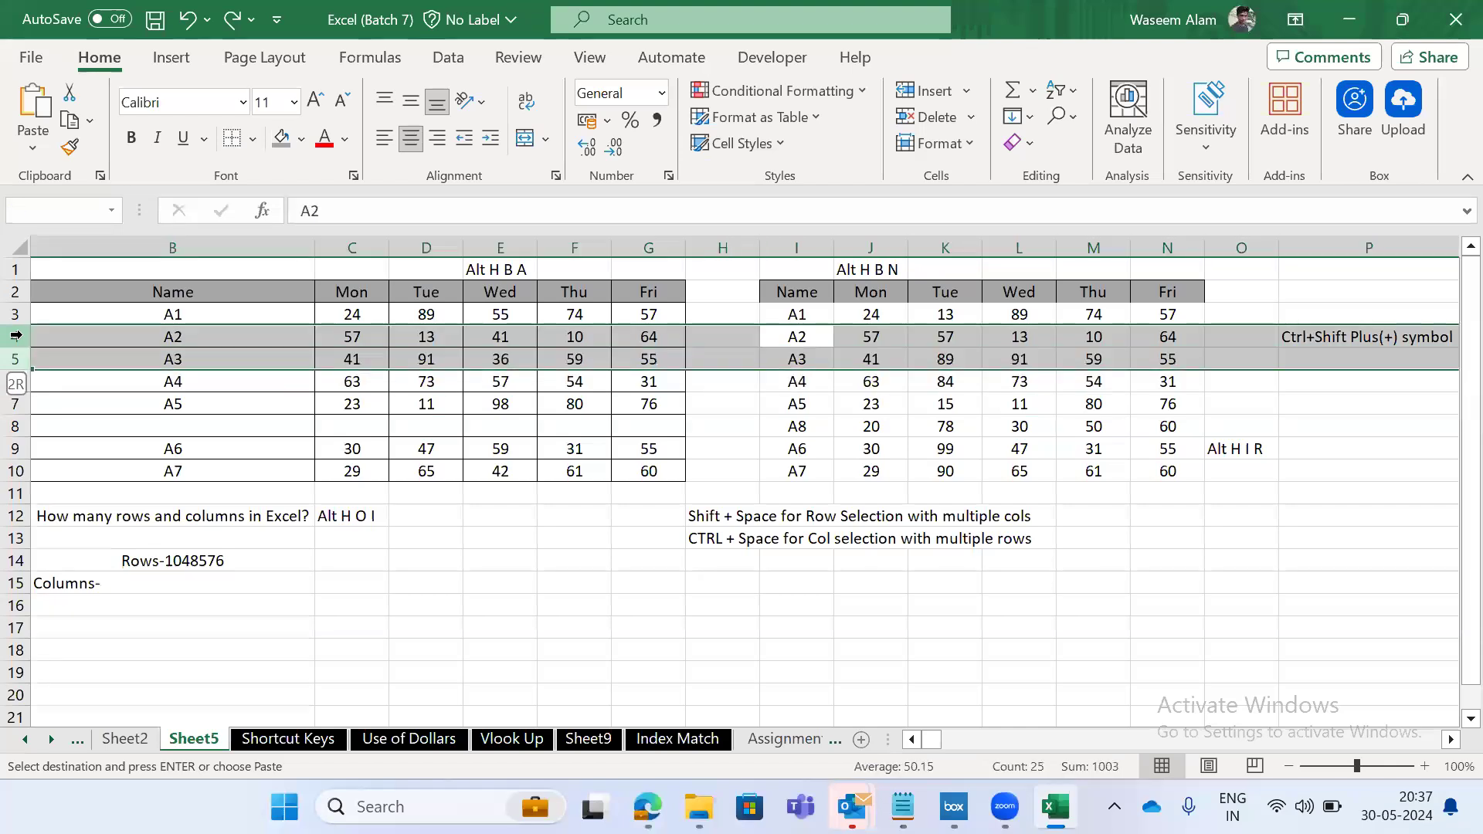
Select the entire rows 4 through 7 and insert four blank rows above the A2 record.
key("Up")
key("Down")
key("shift+space")
key("shift+Down")
key("shift+Down")
key("shift+Down")
key("shift+Down")
key("shift+Up")
key("ctrl+shift+plus")
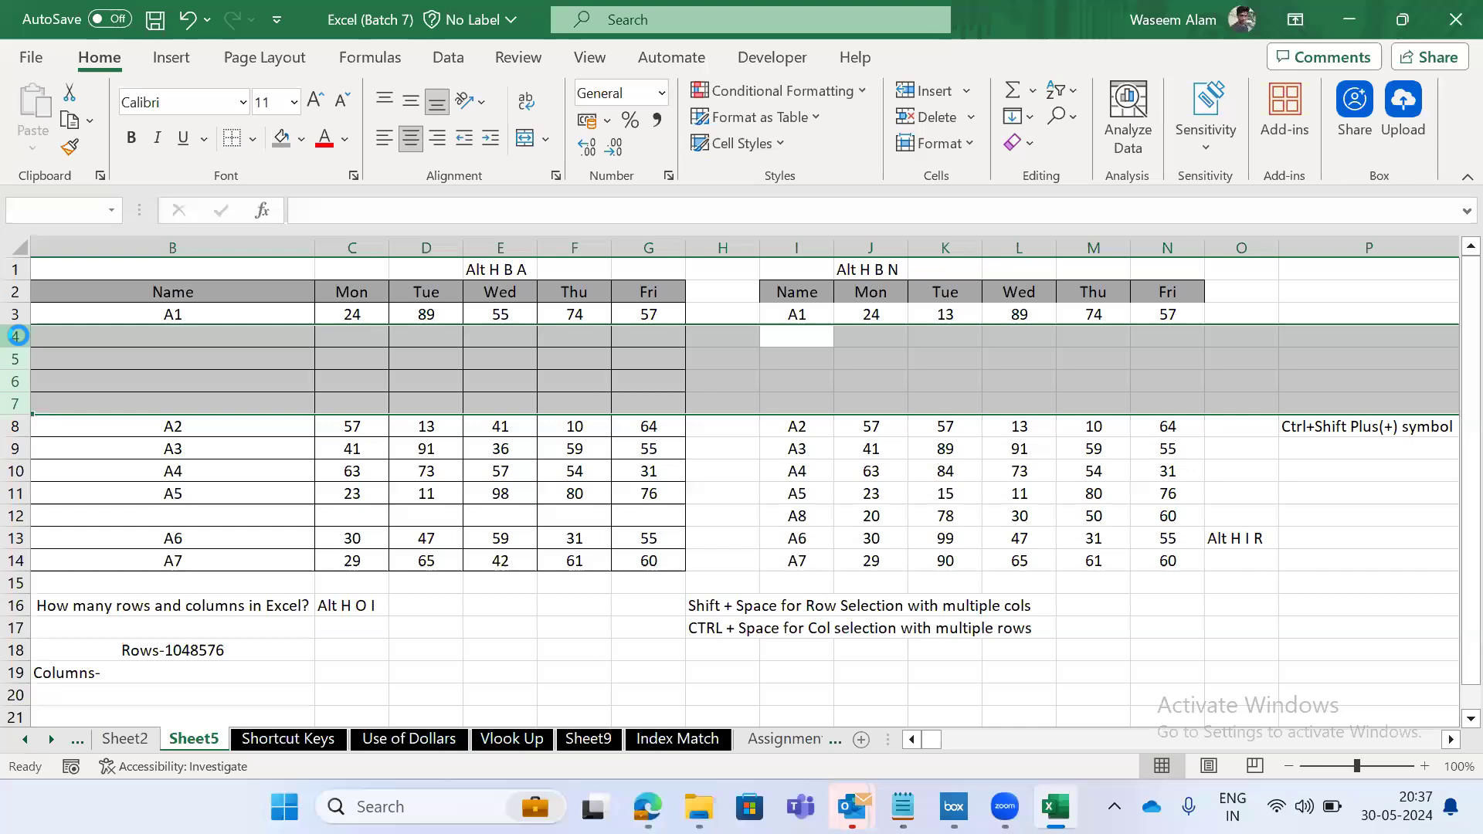
Undo the four-row insertion and select the entire row 4, followed by the entire row 5.
key("ctrl+z")
key("Down")
key("Up")
key("shift+space")
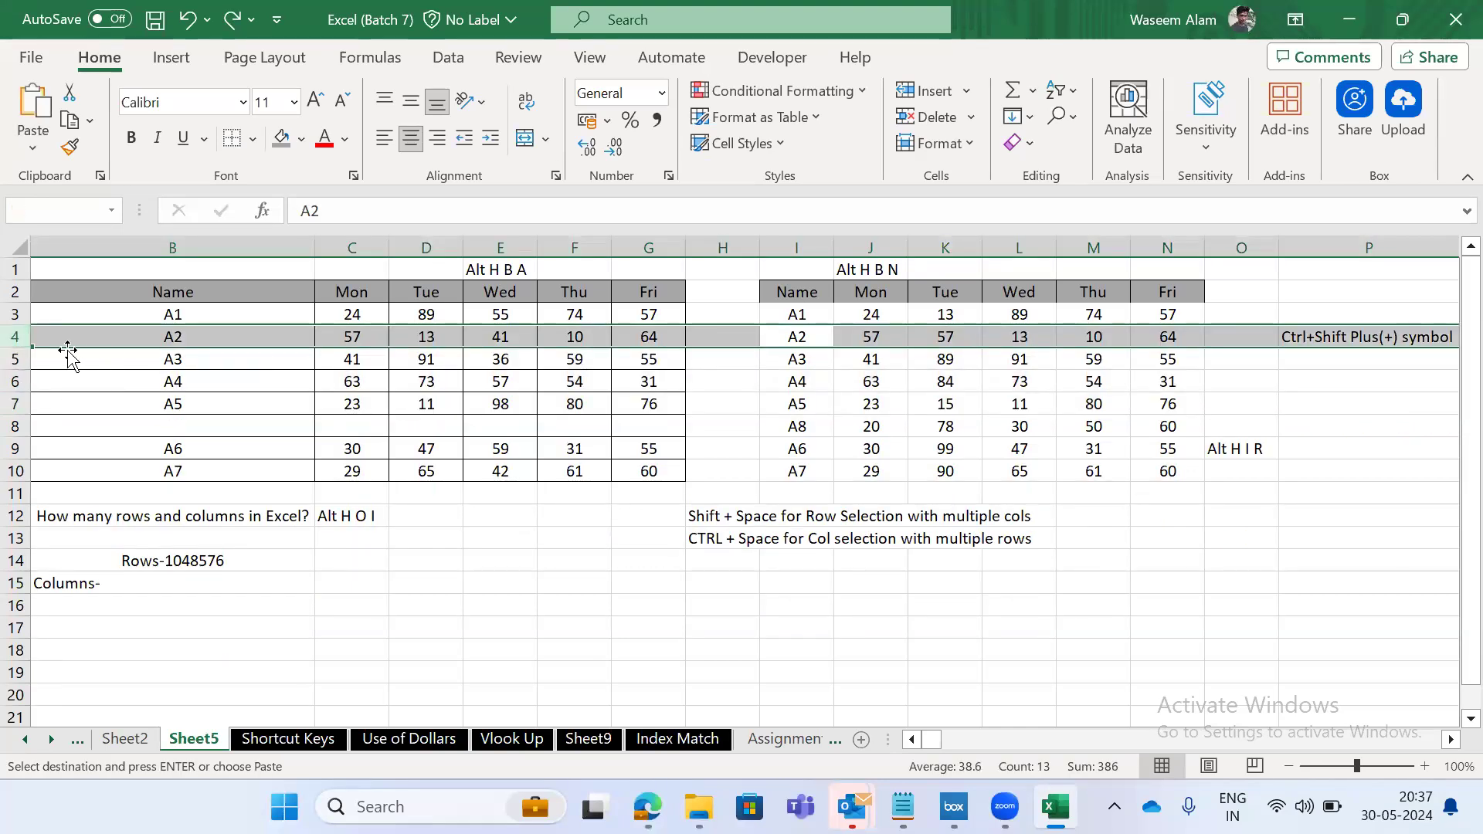
key("Down")
key("shift+space")
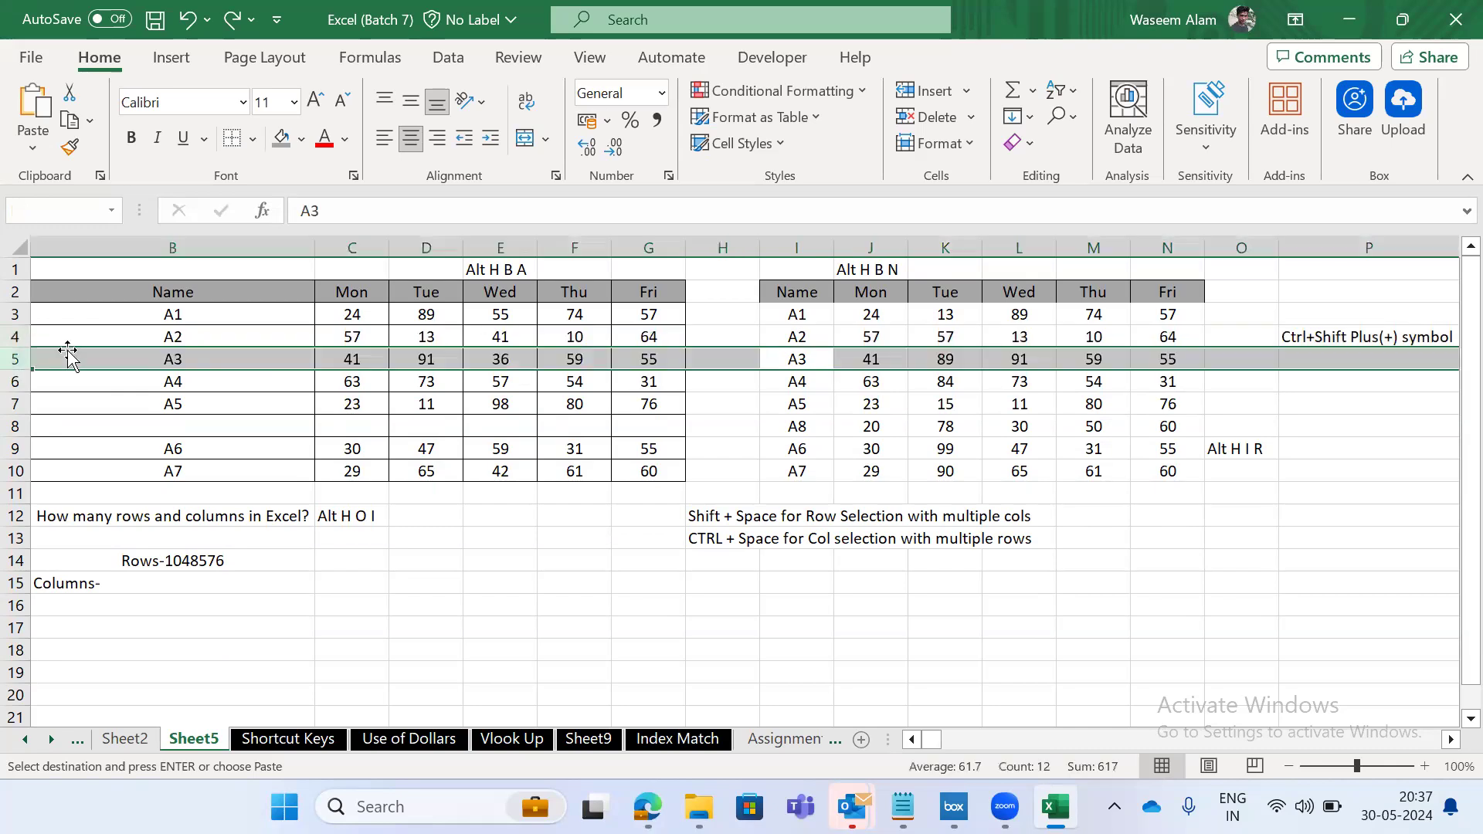
Select column J and the entire row 4 in turn, finishing with only cell J4 selected.
key("Up")
key("Right")
key("ctrl+space")
key("Down")
key("Up")
key("shift+space")
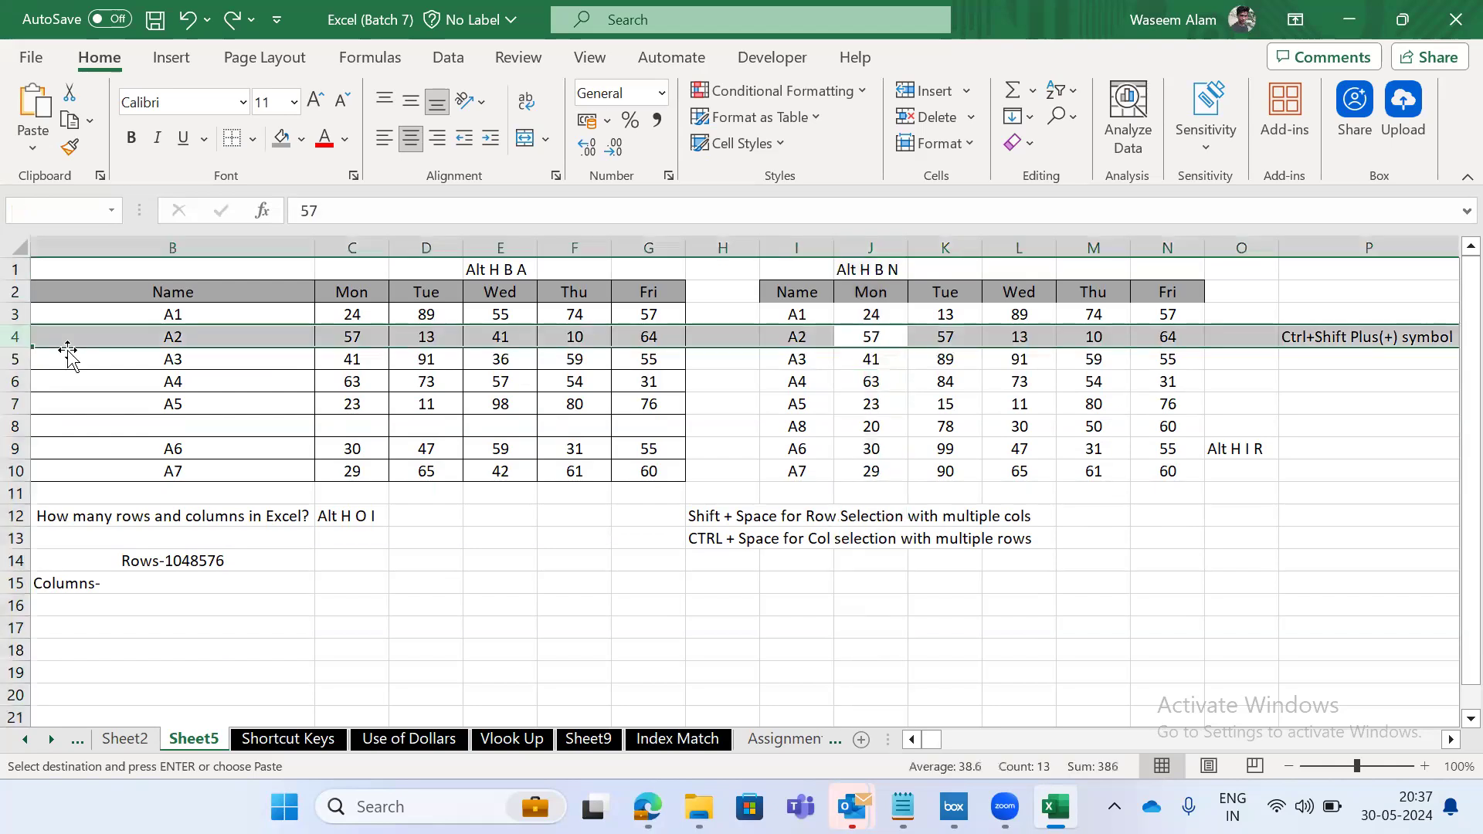
key("Right")
key("Left")
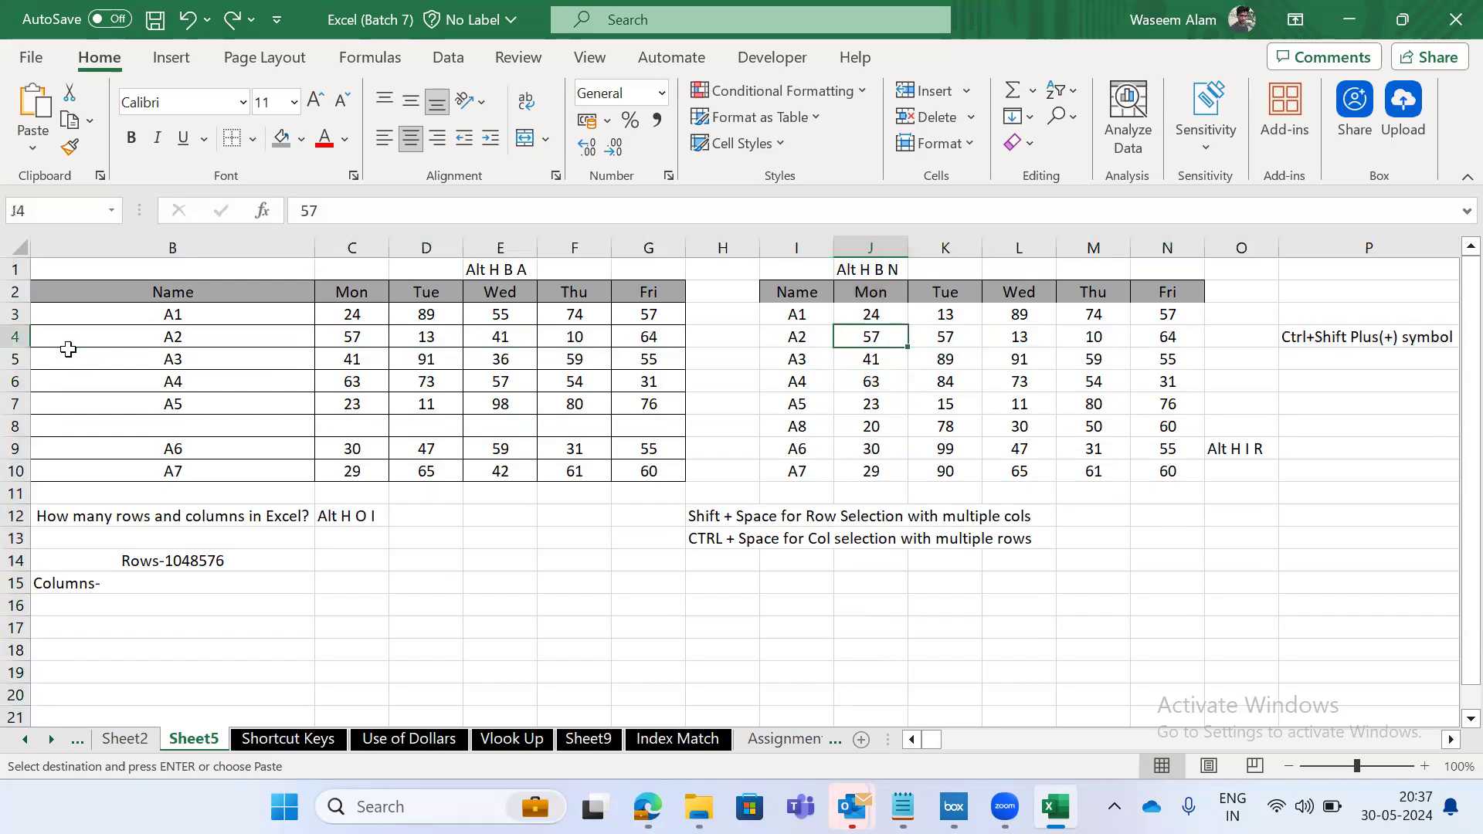
Insert a blank cell at J4 with the Shift cells down option, and undo it.
key("ctrl+shift+plus")
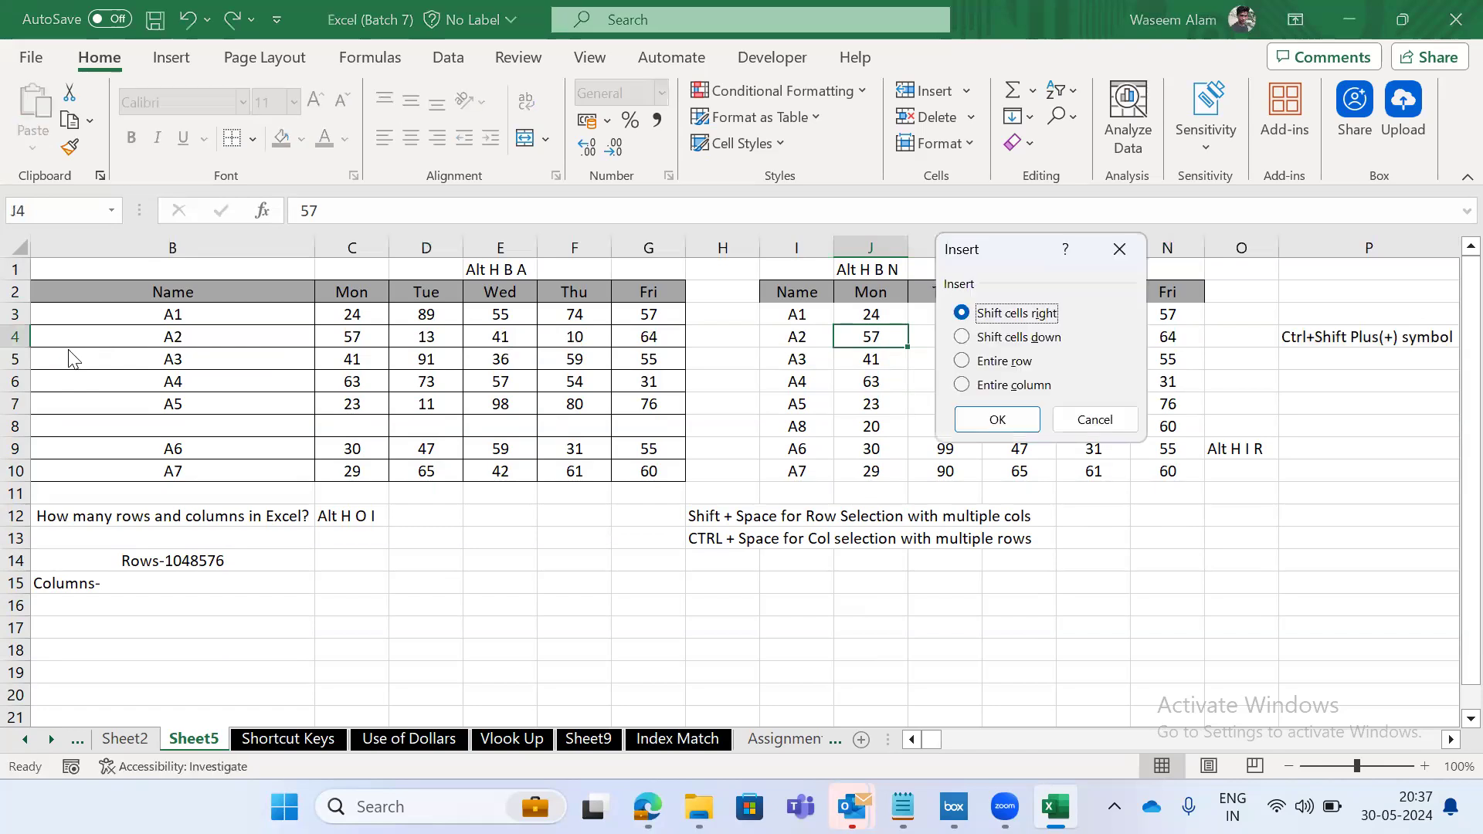
key("Return")
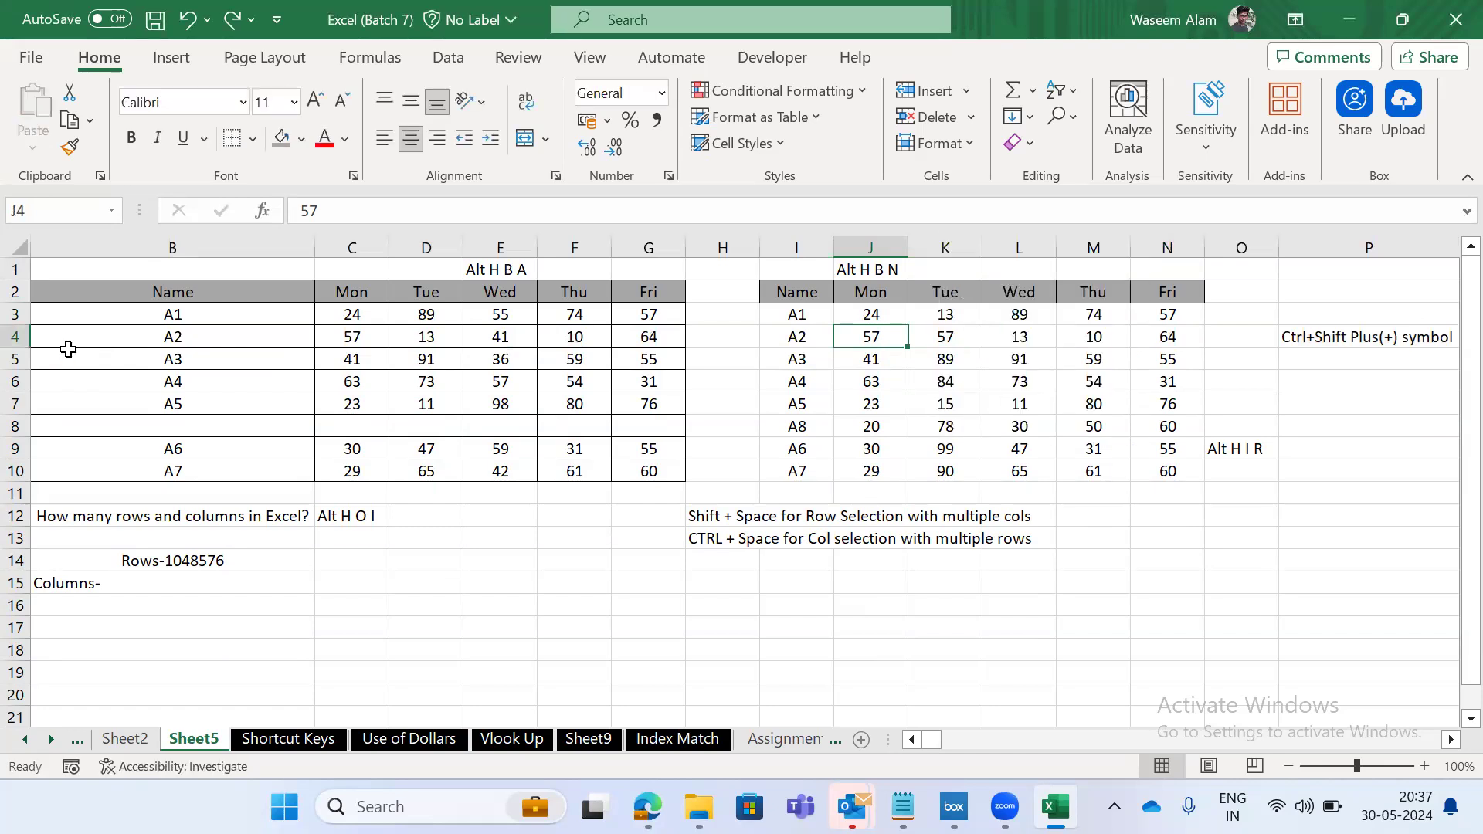
key("ctrl+shift+plus")
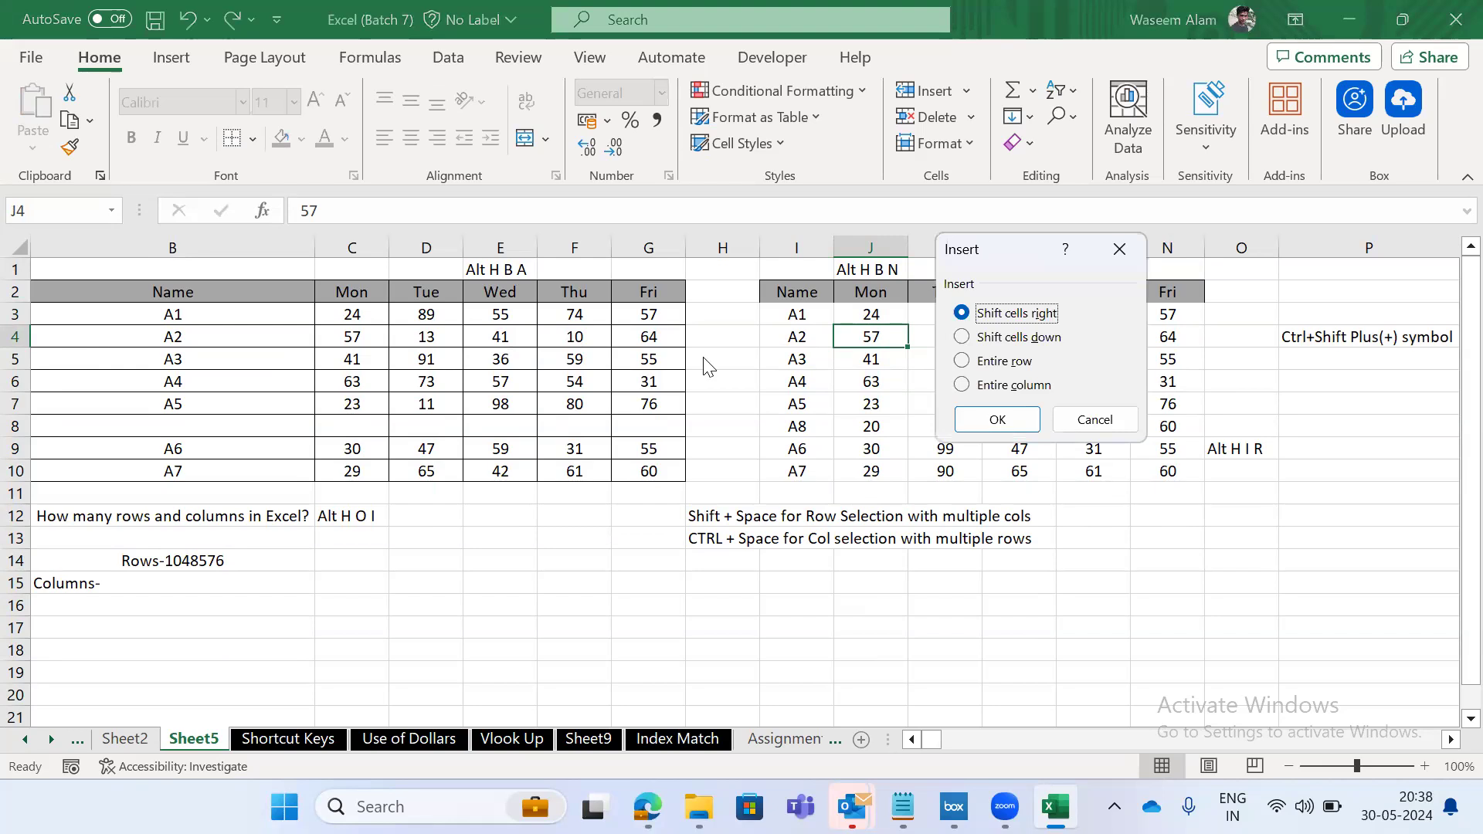
left_click(972, 340)
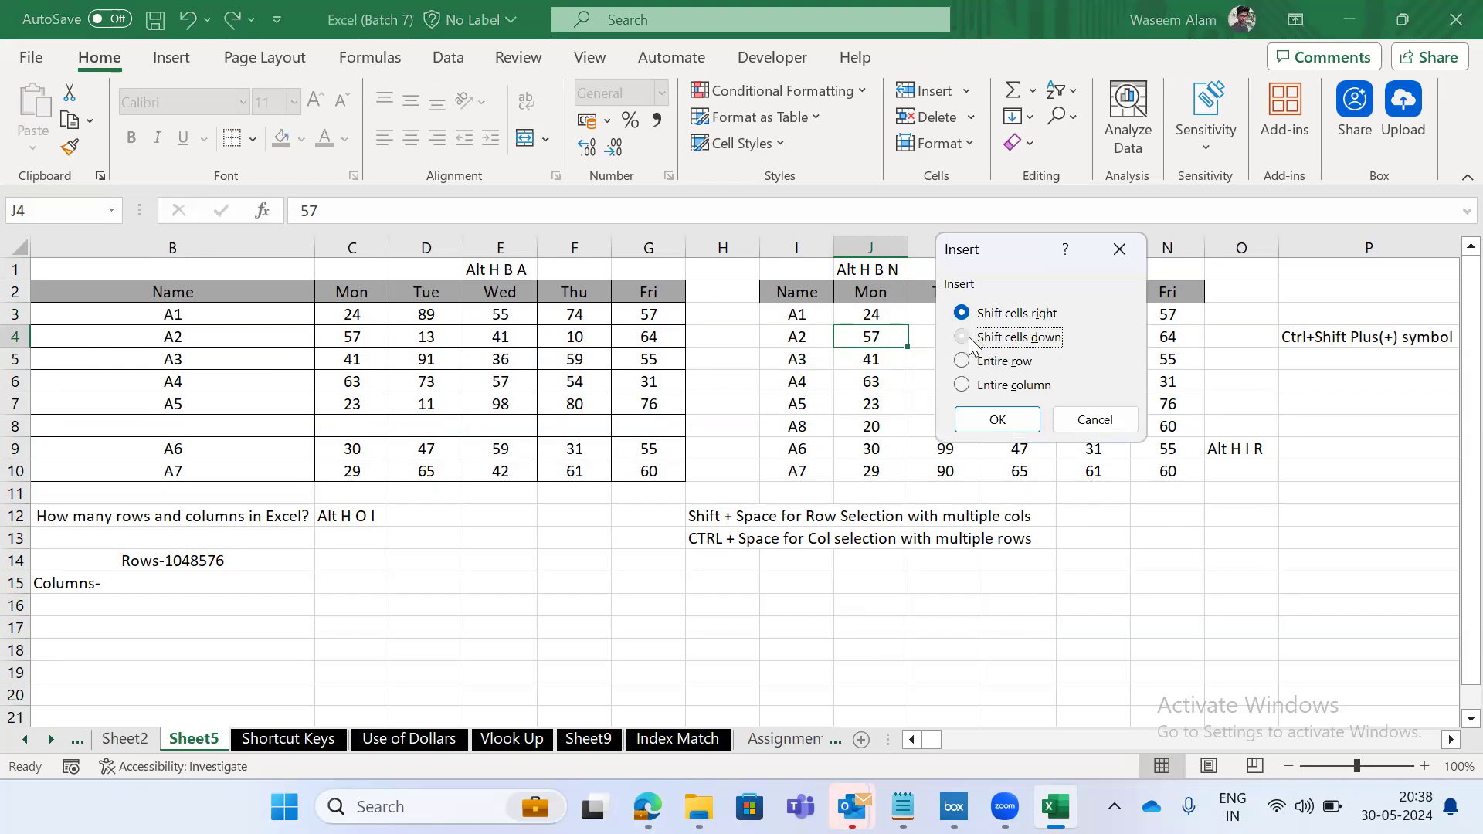
key("Return")
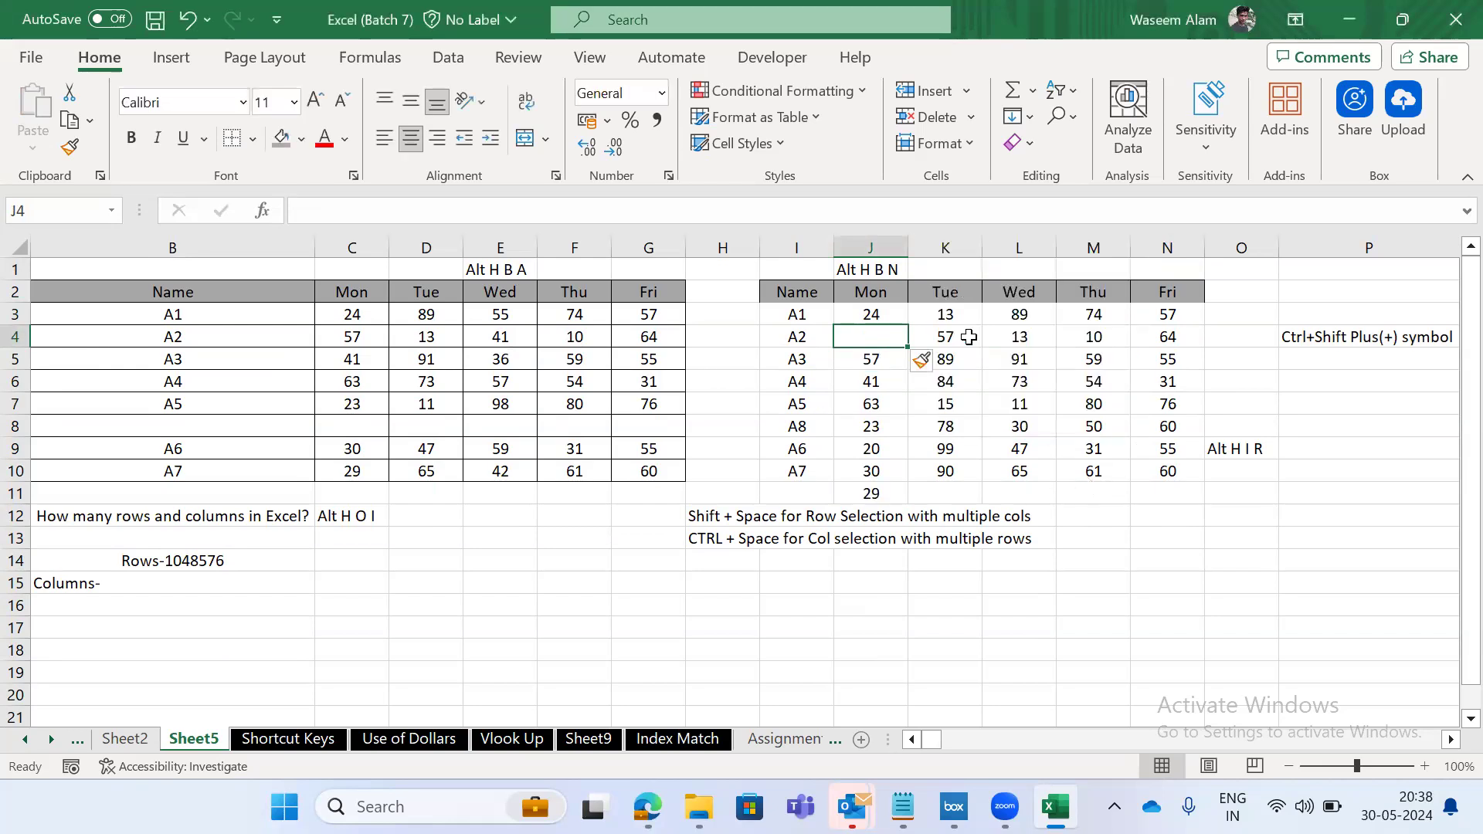
key("ctrl+z")
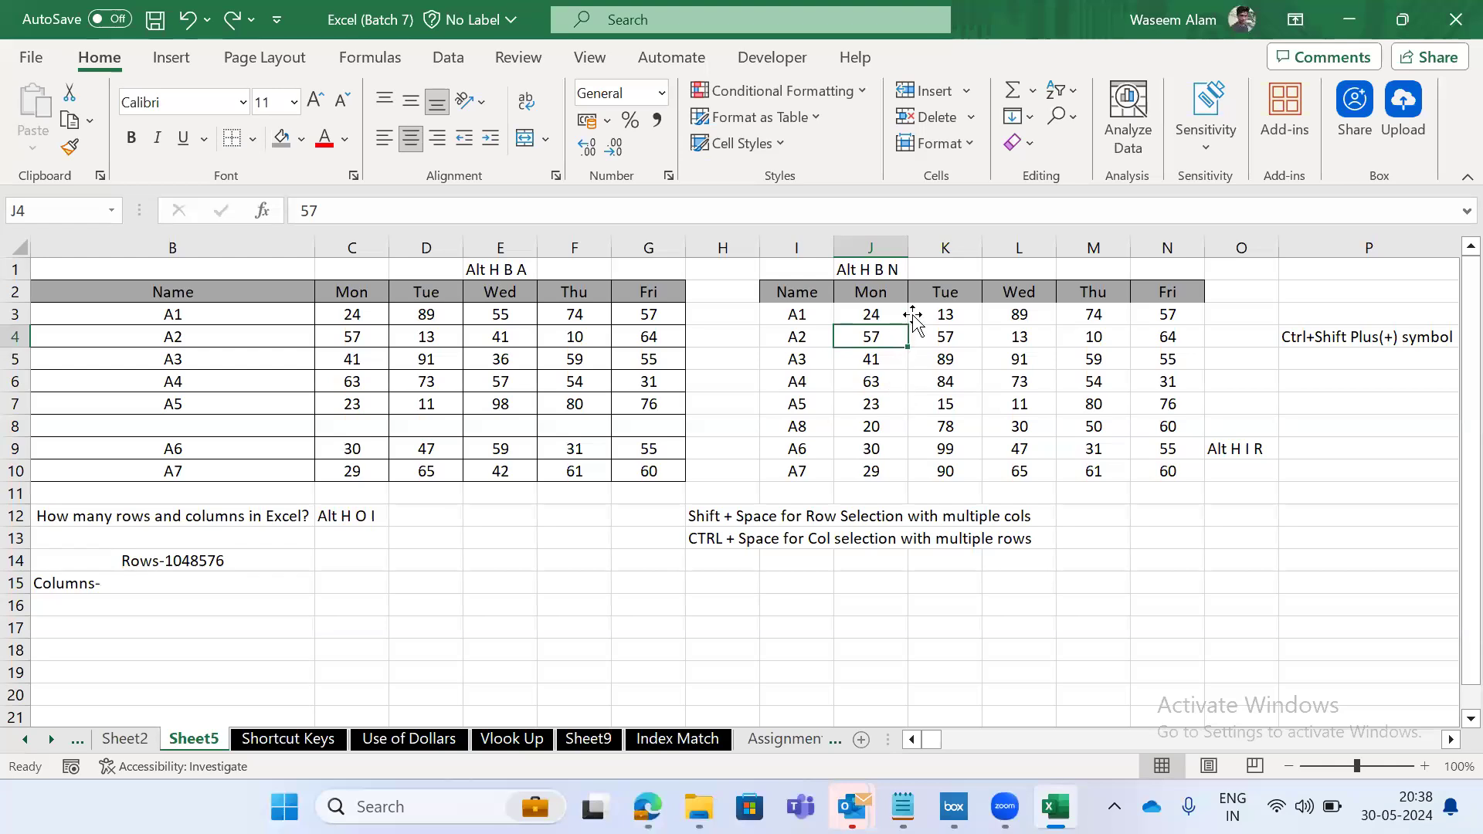
Insert a blank cell at J4 with the Shift cells right option.
key("Left")
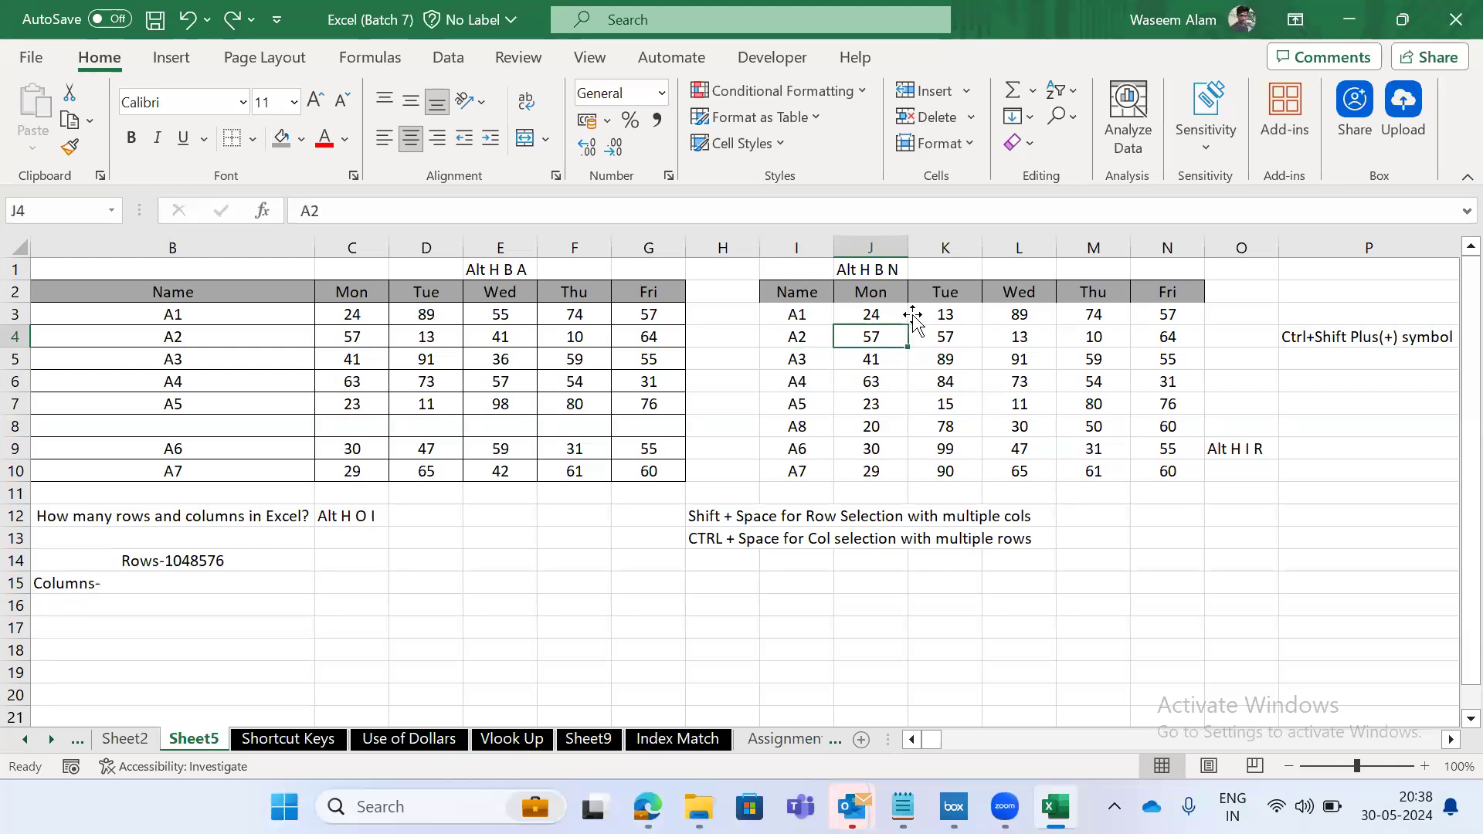
key("ctrl+shift+plus")
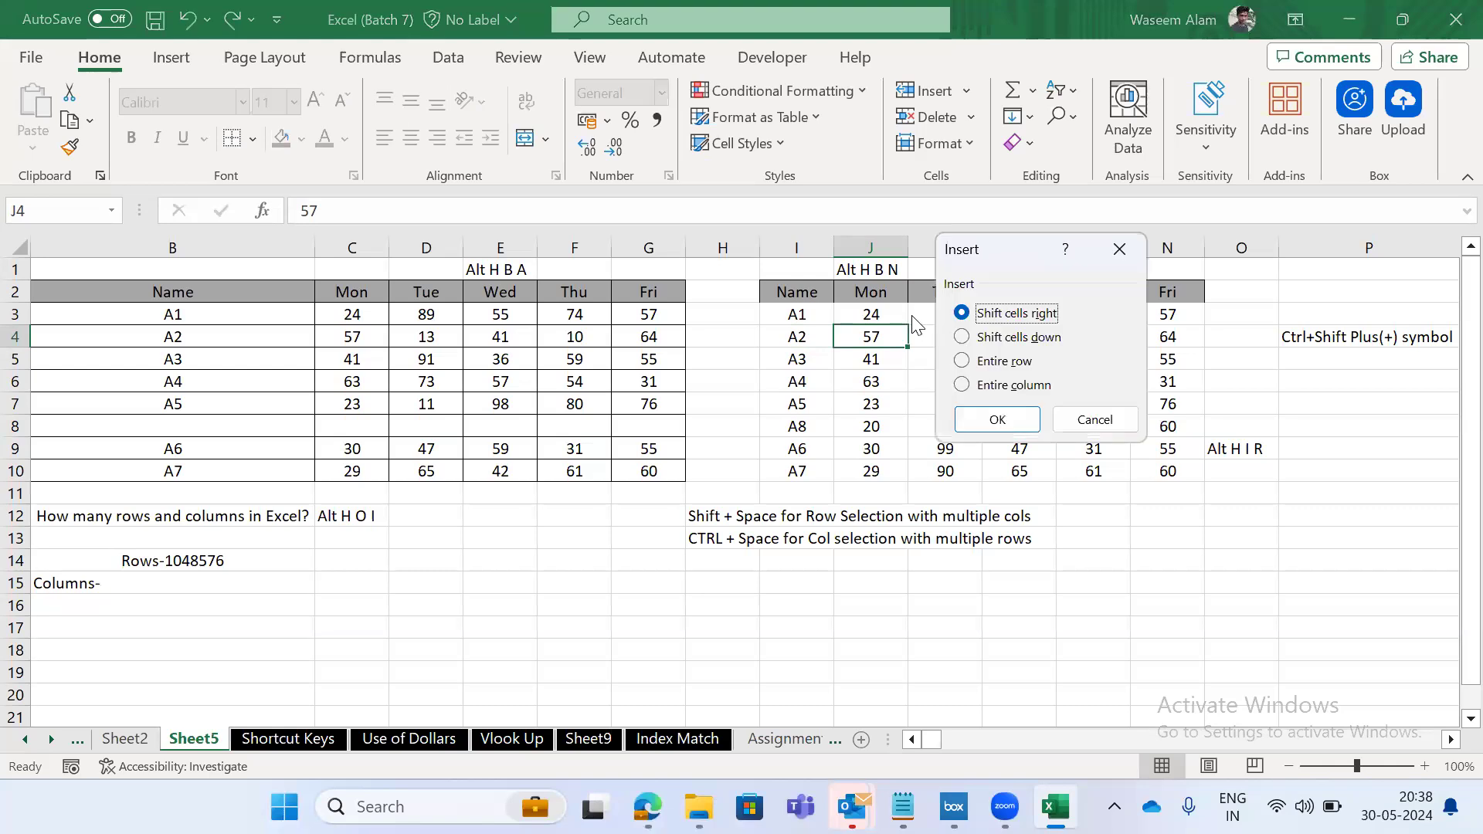
key("Return")
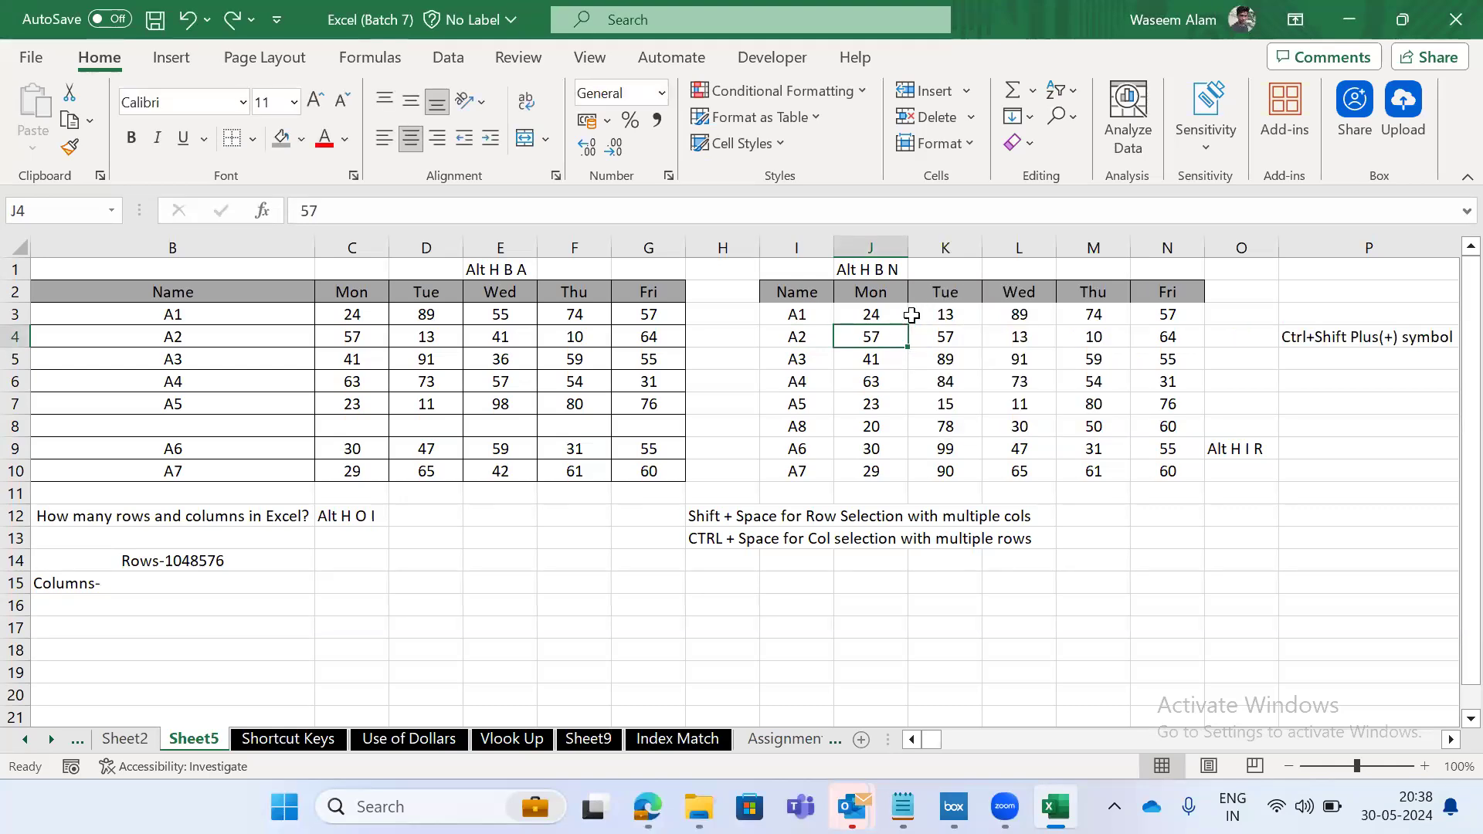
key("ctrl+shift+plus")
key("Down")
key("Up")
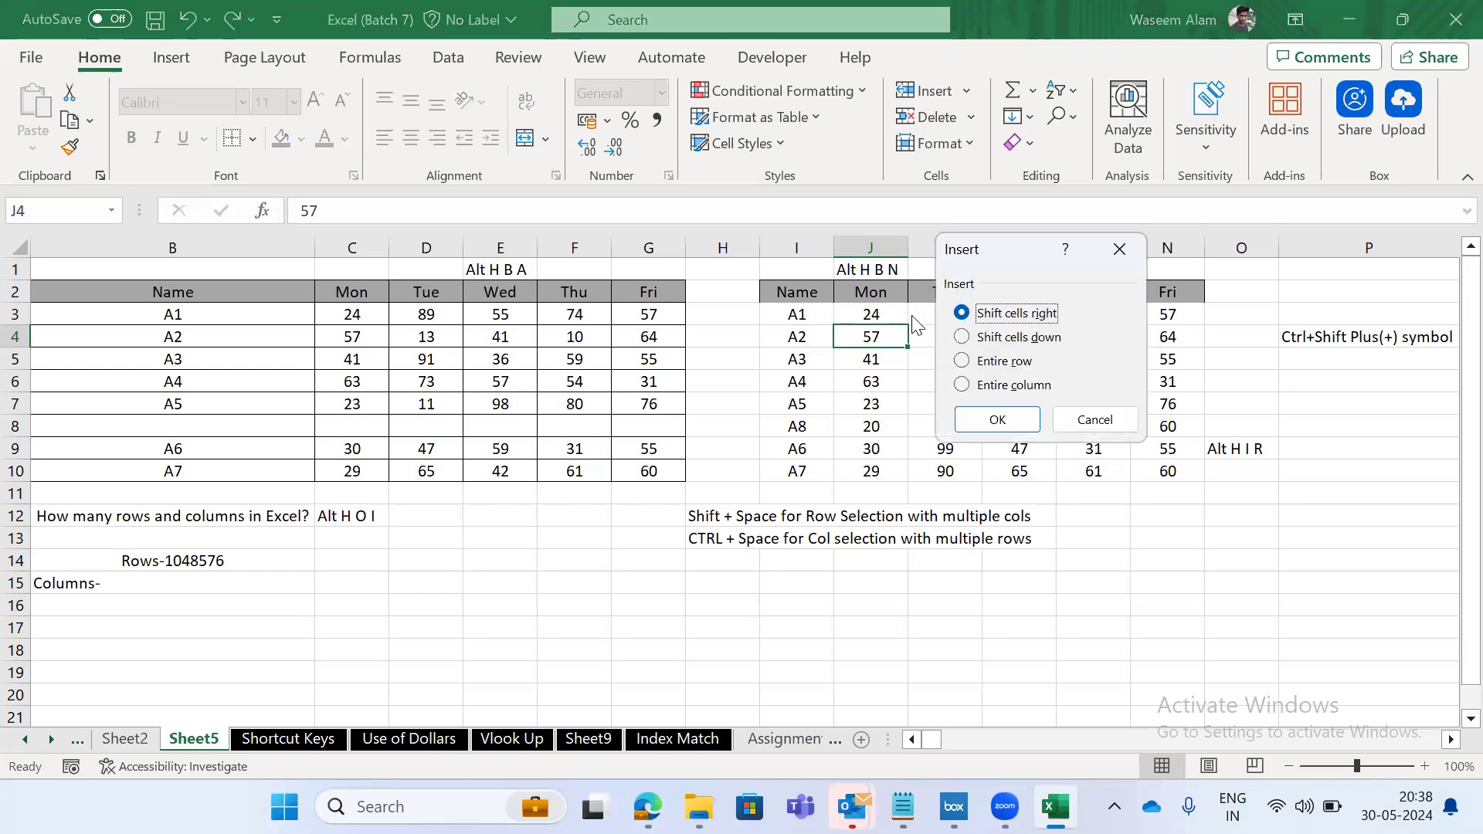
left_click(997, 419)
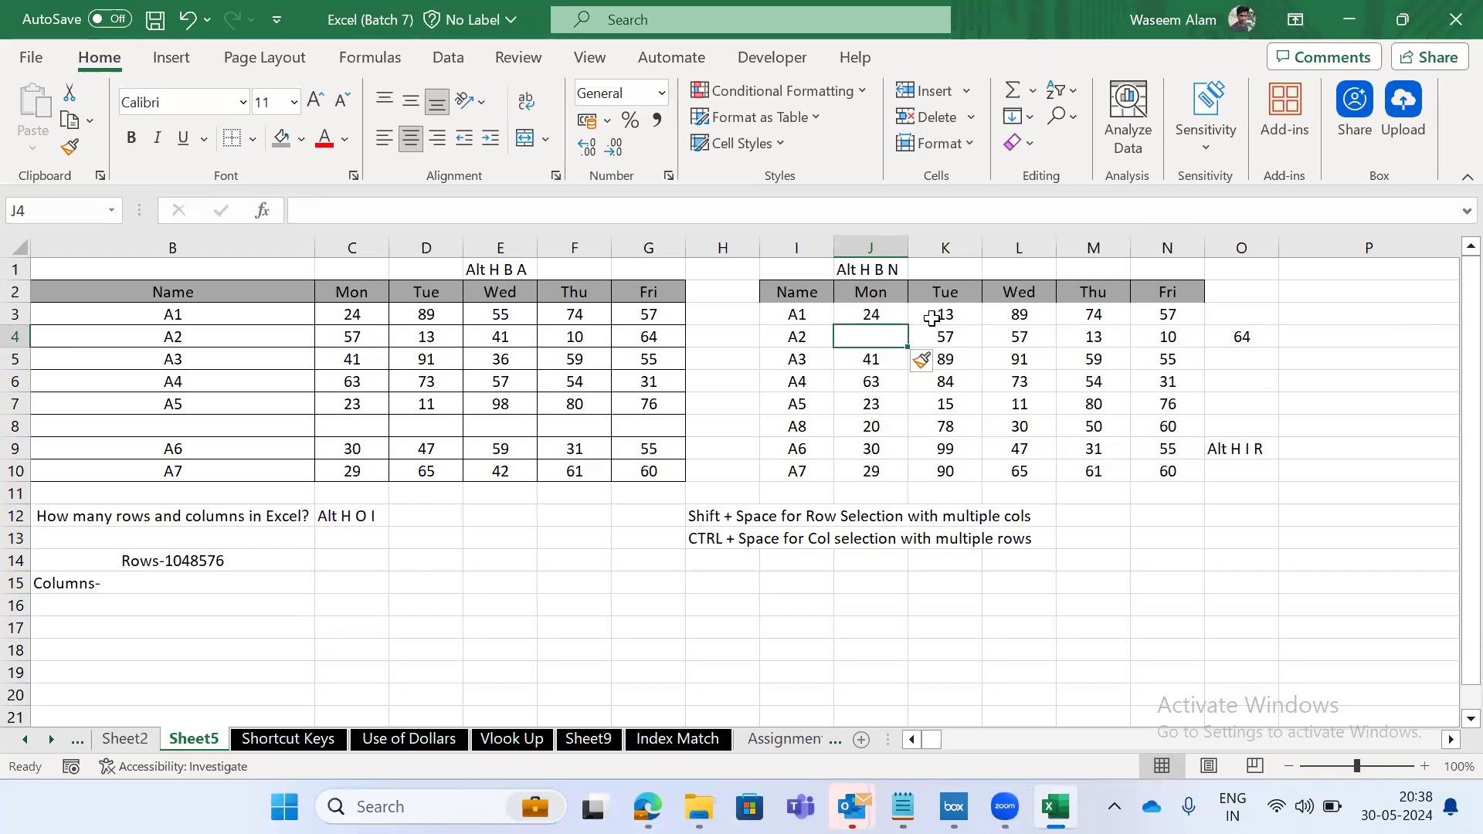
Try entering 60 in the blank cell J4, discard the entry and undo the cell insertion.
key("Right")
key("ctrl+shift+Right")
key("Right")
key("Left")
key("shift+Right")
key("ctrl+shift+Right")
key("ctrl+shift+Left")
key("Left")
type("60")
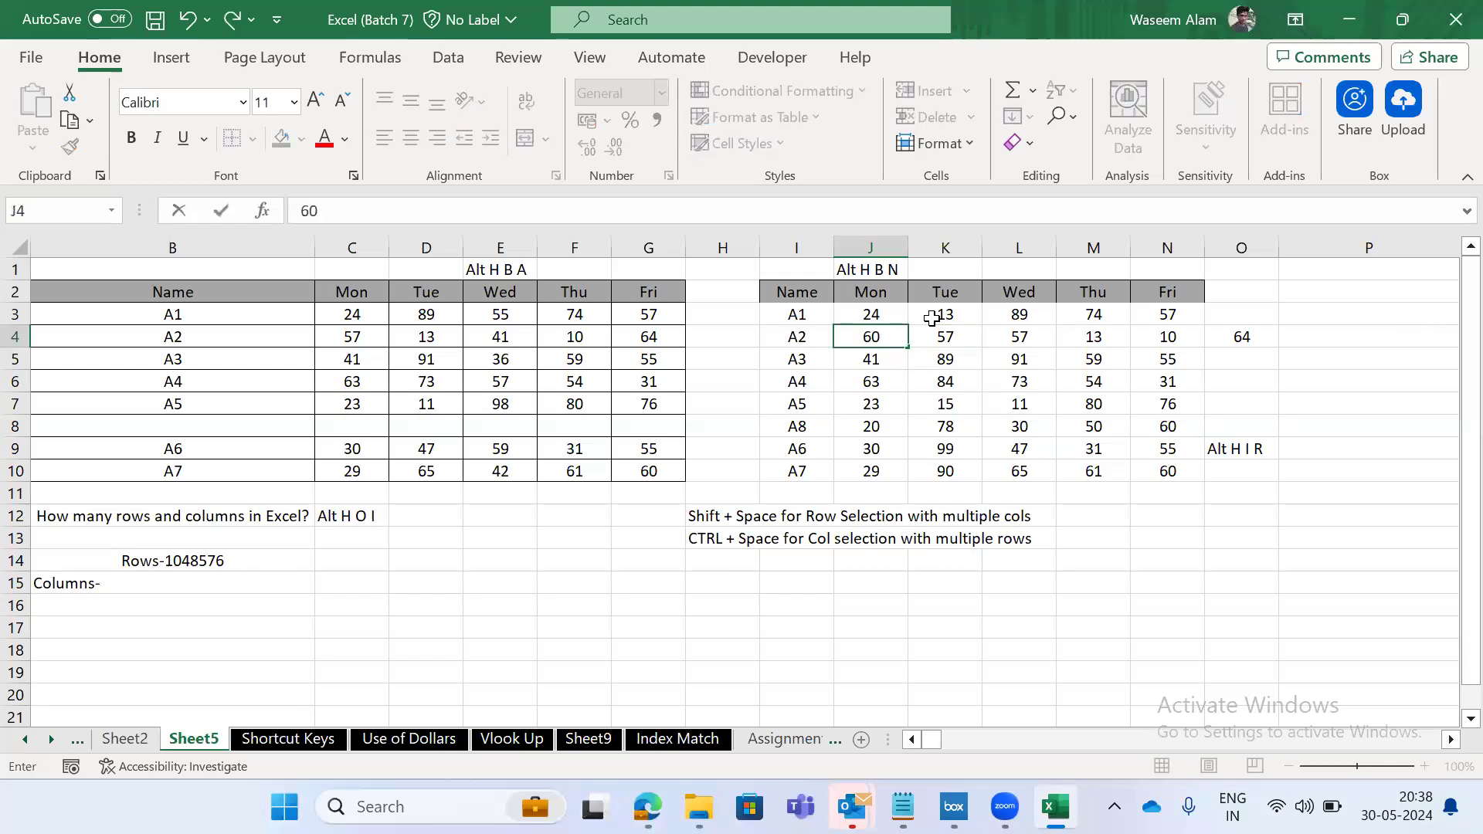
key("Escape")
key("ctrl+z")
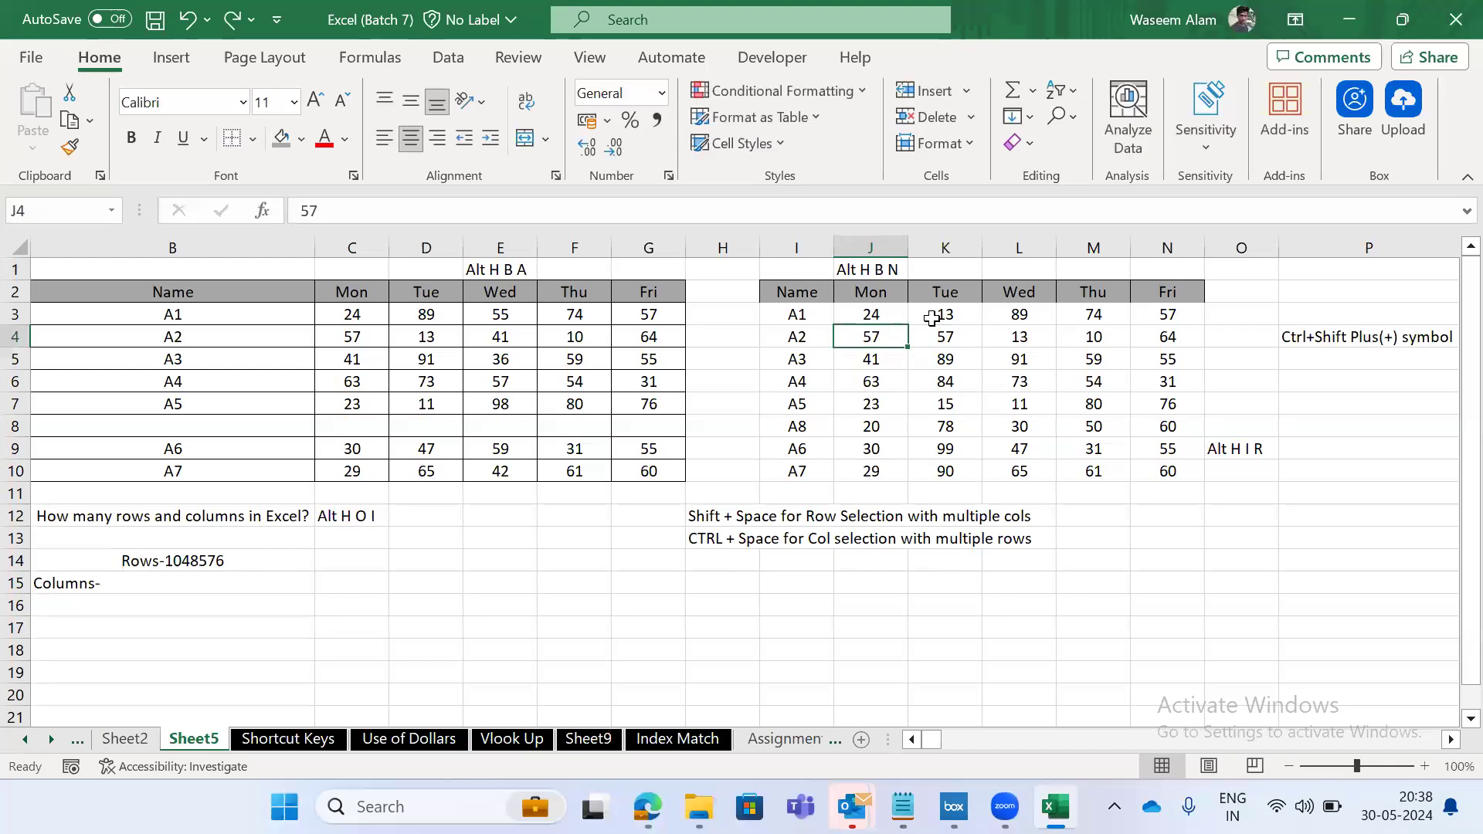
Take the "Ctrl+Shift Plus(+) symbol" note out of P4 and return column P to its narrower width.
key("Left")
key("Right")
key("ctrl+z")
key("Up")
key("Left")
key("Left")
key("Down")
key("ctrl+Left")
key("Right")
key("ctrl+x")
key("ctrl+z")
key("Up")
key("Left")
key("Down")
key("Left")
key("Left")
key("Left")
key("Left")
key("Left")
key("ctrl+z")
key("Right")
key("Right")
key("Up")
key("Up")
key("Up")
key("ctrl+y")
key("Up")
key("Right")
key("Right")
Insert the note from the clipboard at J4 with Shift cells right, and undo it.
key("ctrl+Up")
key("ctrl+Up")
key("Down")
key("Down")
key("Down")
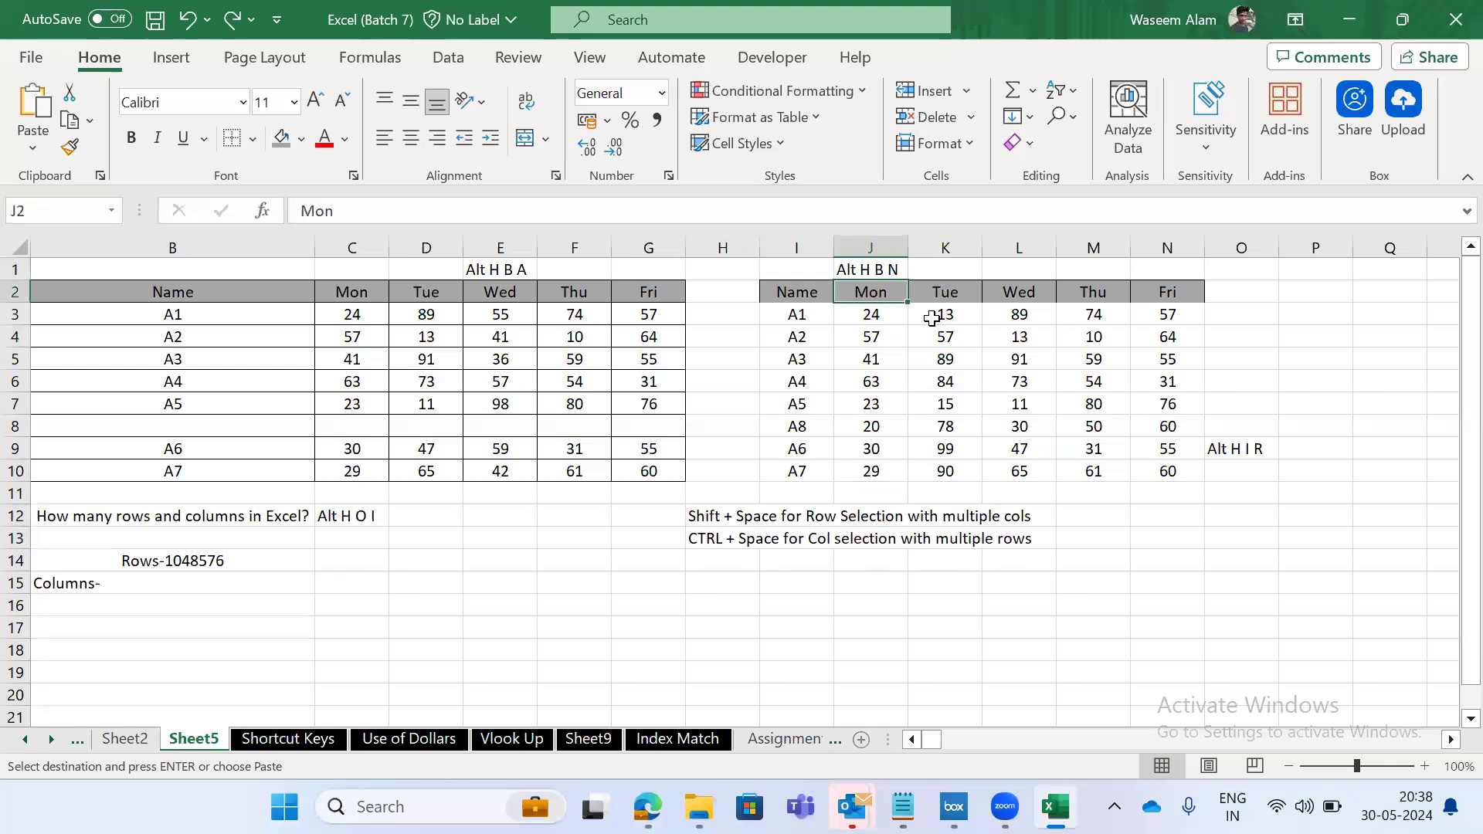
key("ctrl+shift+plus")
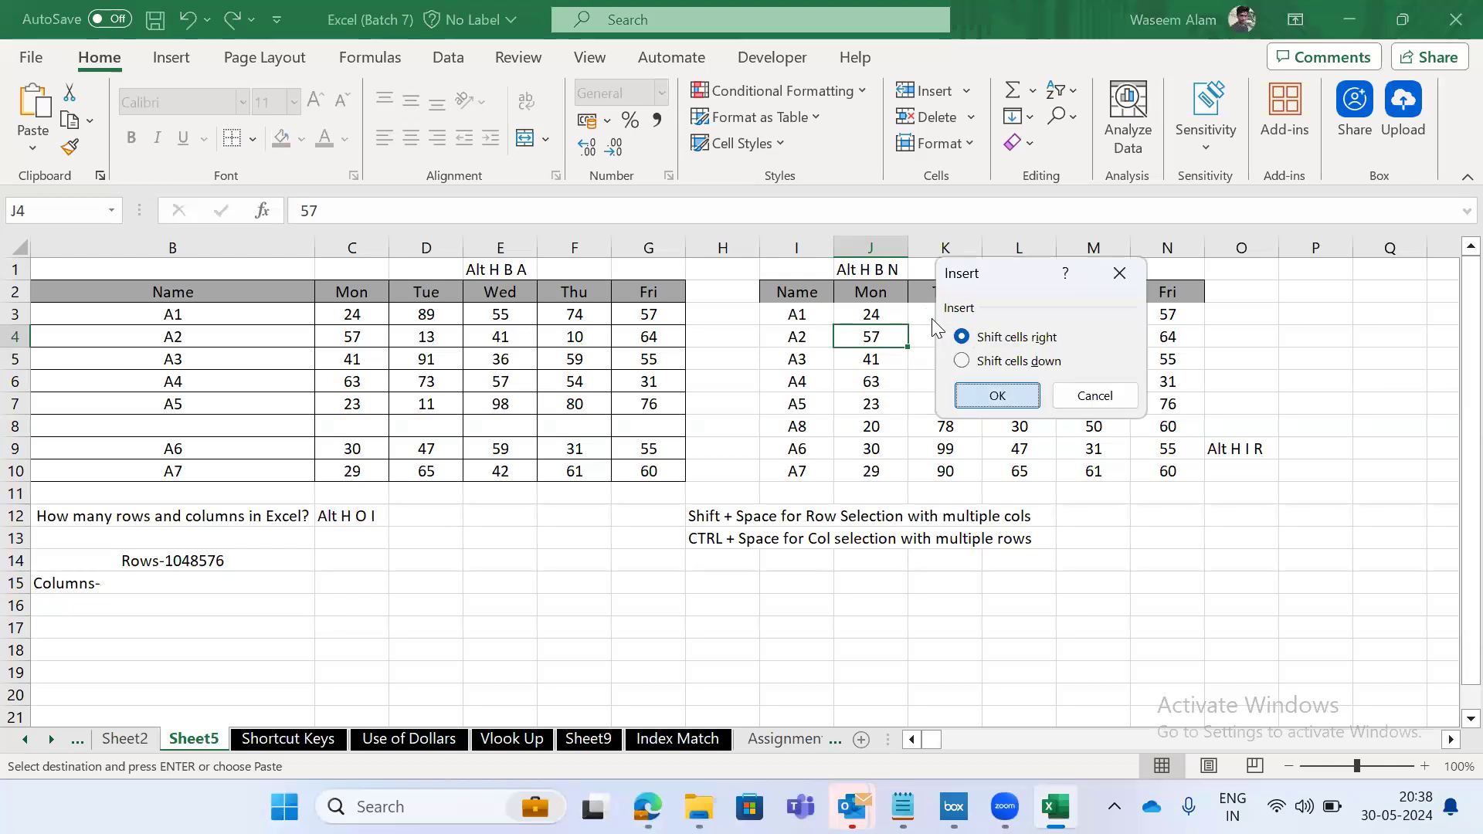
key("Return")
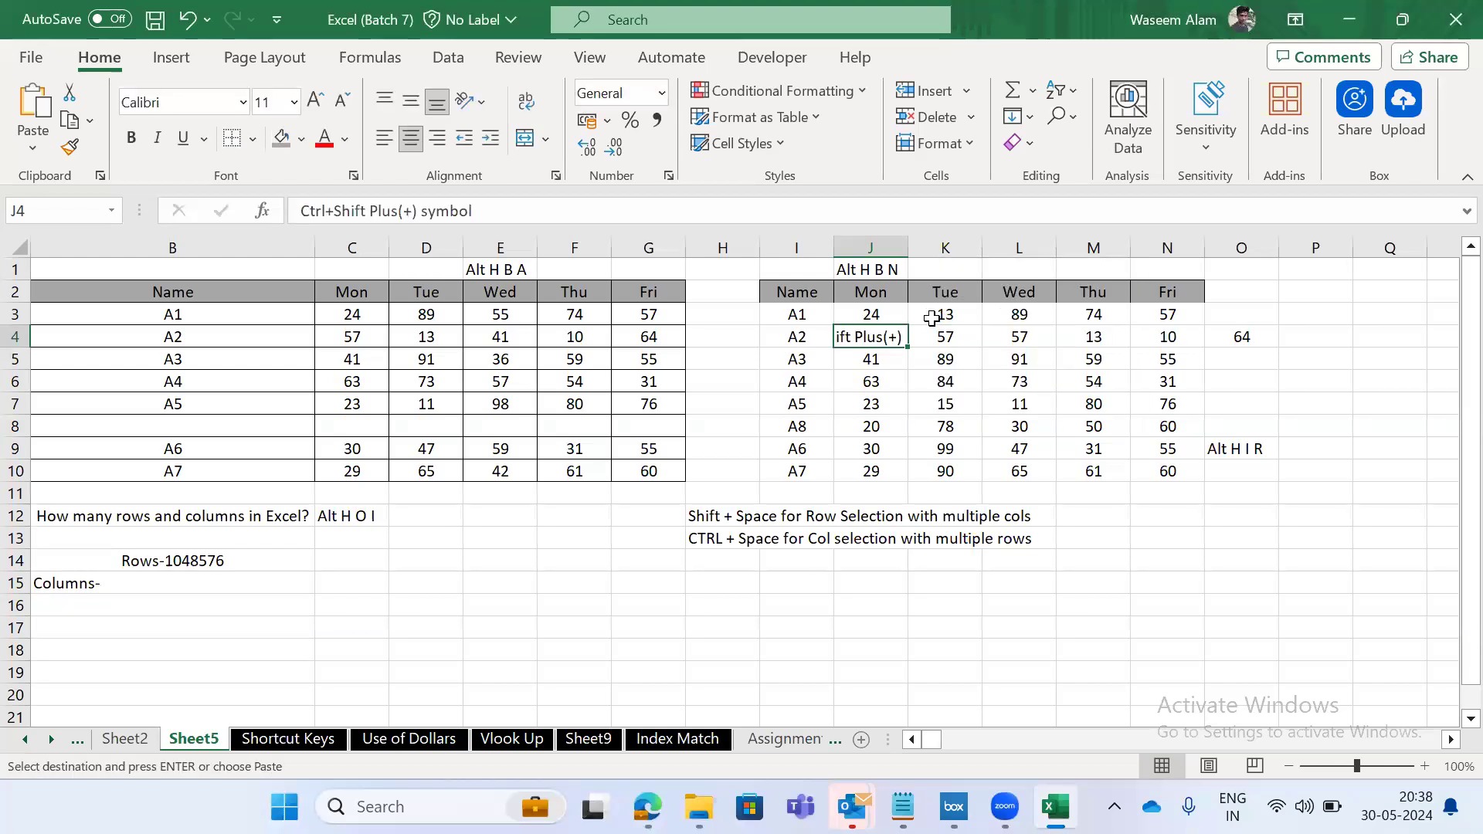
key("ctrl+z")
Paste the "Ctrl+Shift Plus(+) symbol" note into P5 and clear the pending clipboard selection.
key("Right")
key("Left")
key("ctrl+Down")
key("Right")
key("Left")
key("Up")
key("Up")
key("Up")
key("Up")
key("Up")
key("Right")
key("Right")
key("Right")
key("Right")
key("Right")
key("Right")
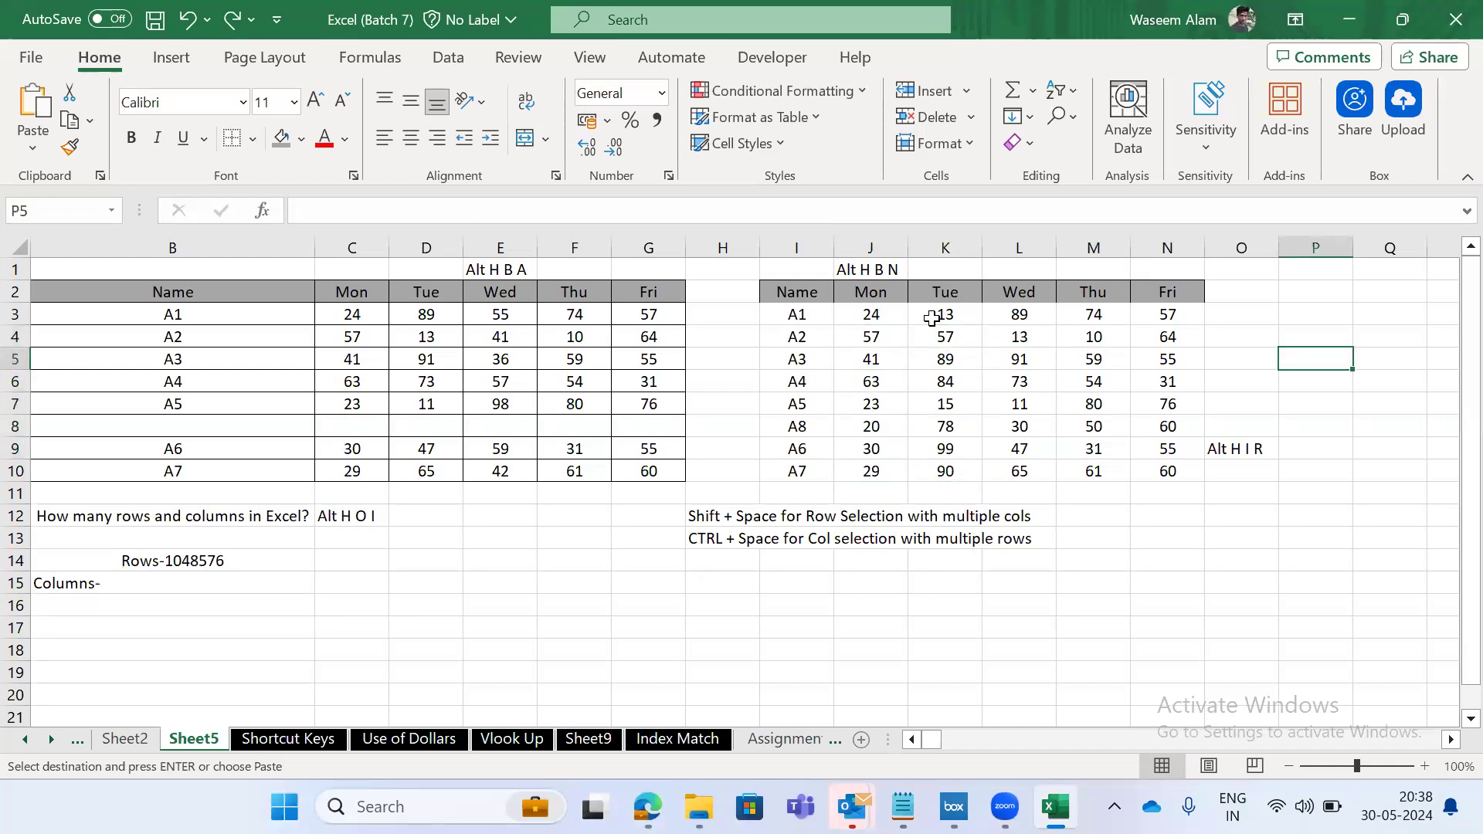
key("ctrl+v")
key("Left")
key("Left")
key("Up")
key("Left")
key("Escape")
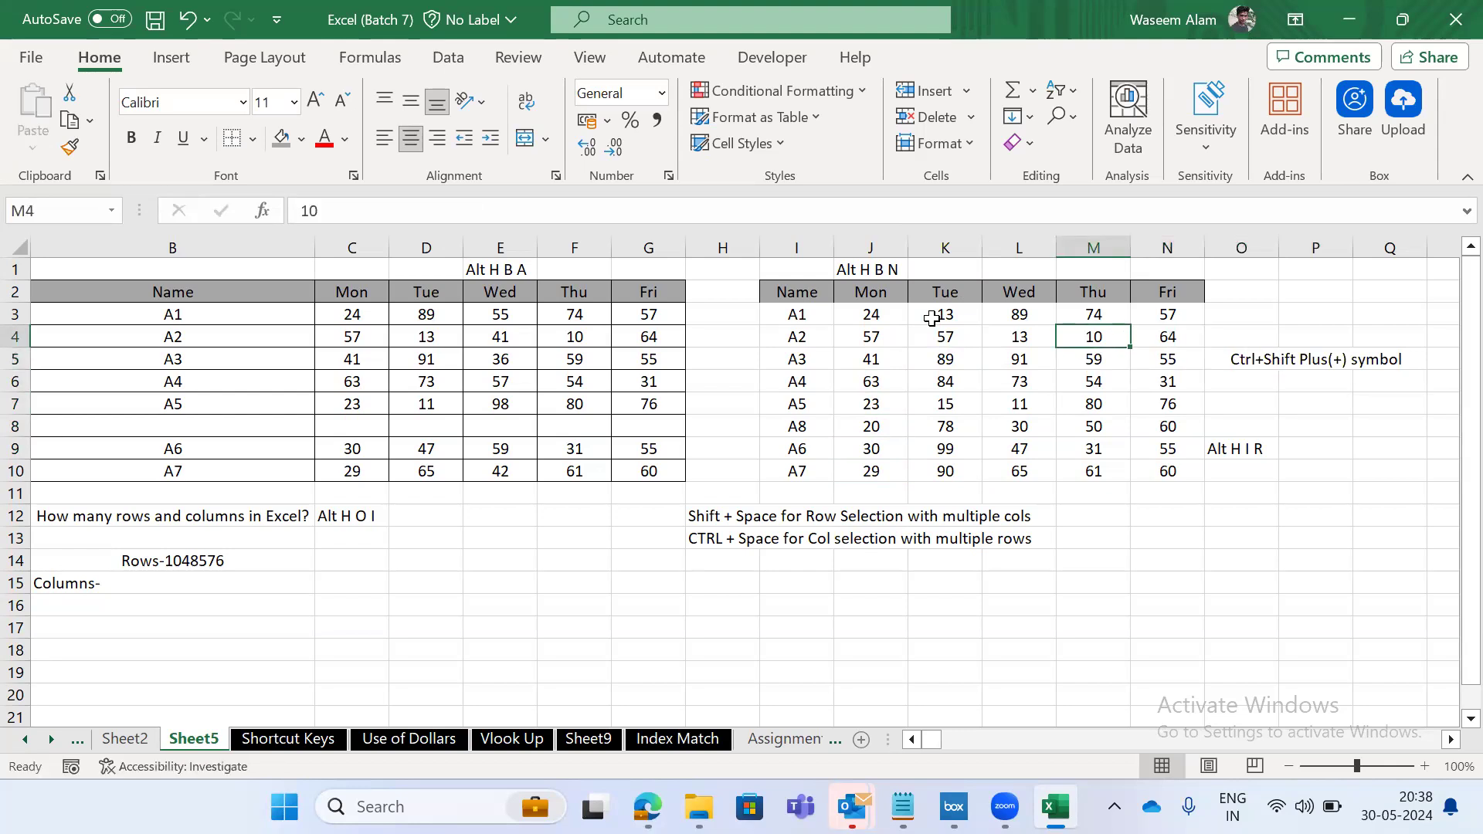
Insert a blank cell at J4, shifting the remaining row 4 values right.
key("Left")
key("Left")
key("Left")
key("ctrl+shift+plus")
key("Return")
key("Right")
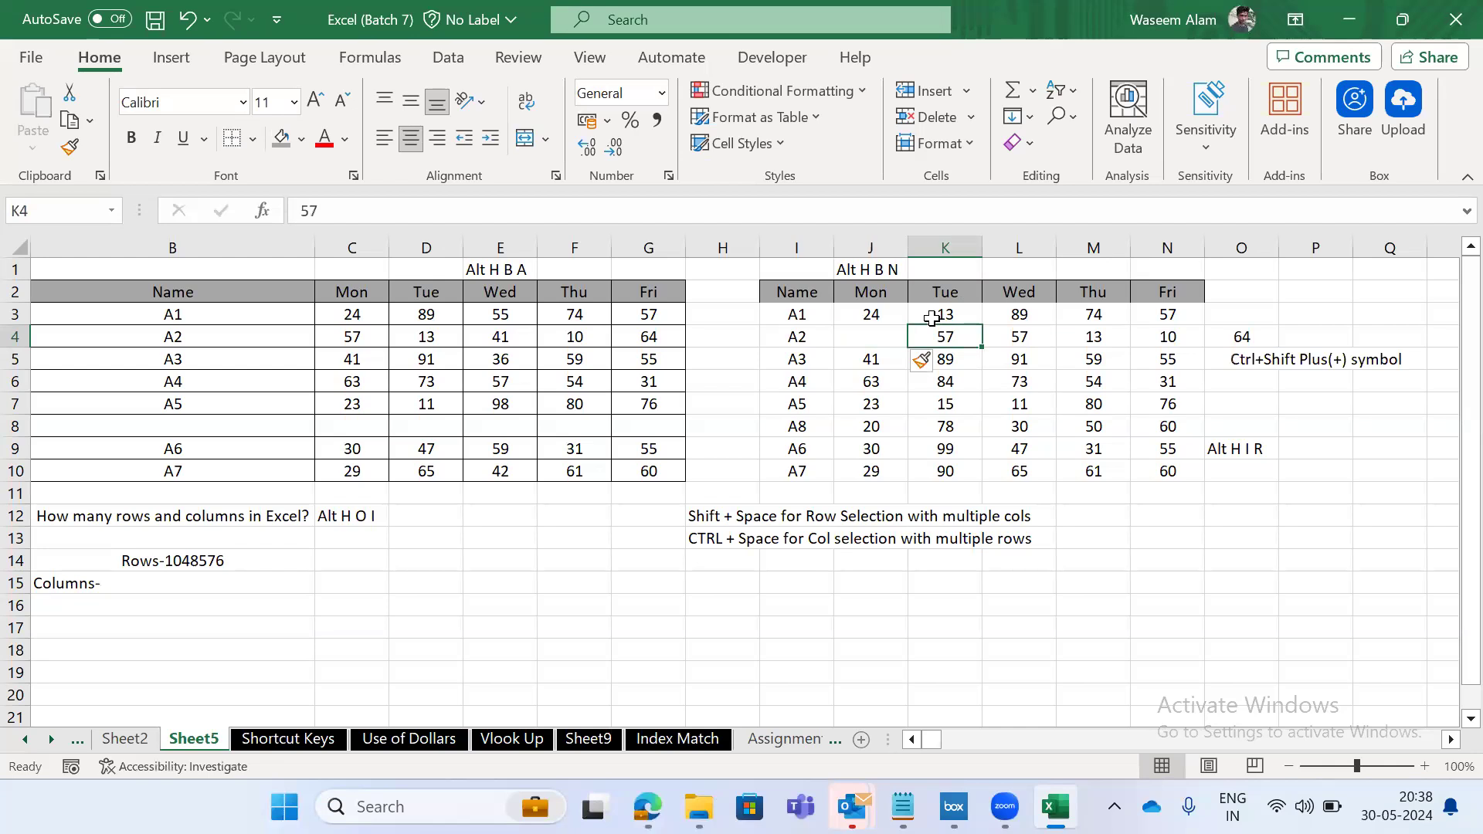
Review the shifted values from K4 onward, return to J4 and undo the blank cell insertion.
key("ctrl+shift+Right")
key("Left")
key("Right")
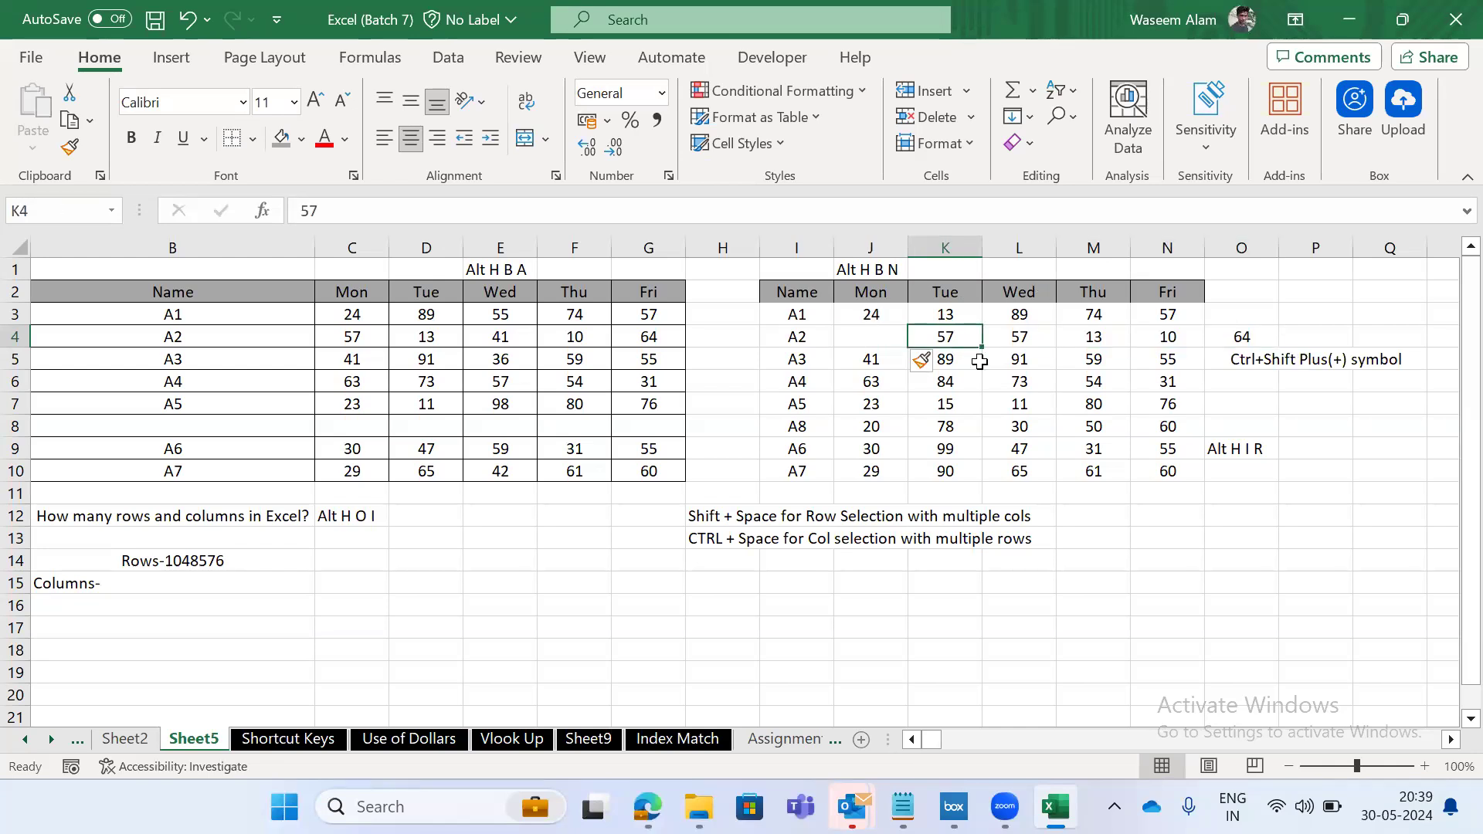
left_click(882, 334)
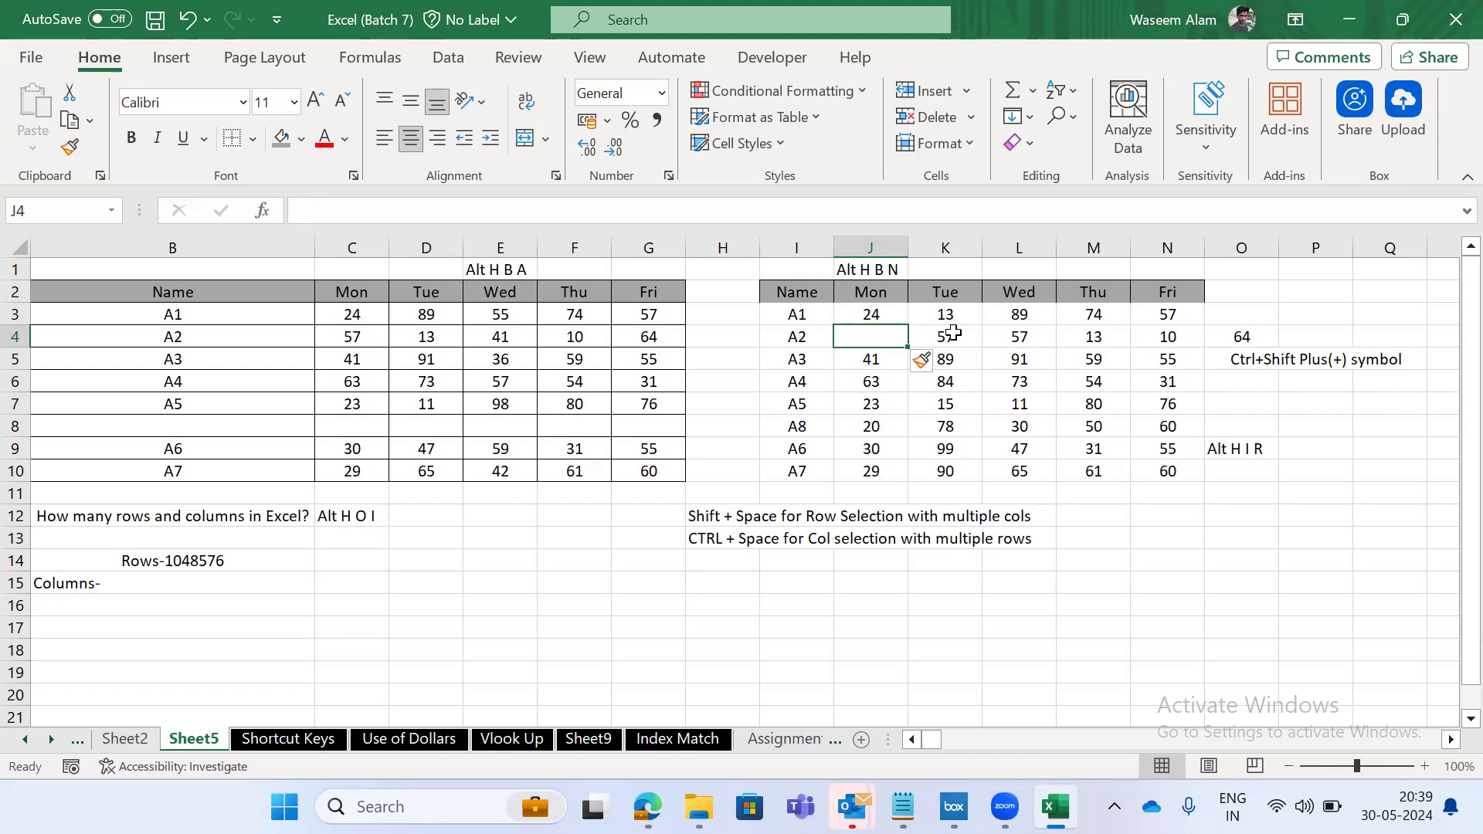
key("ctrl+z")
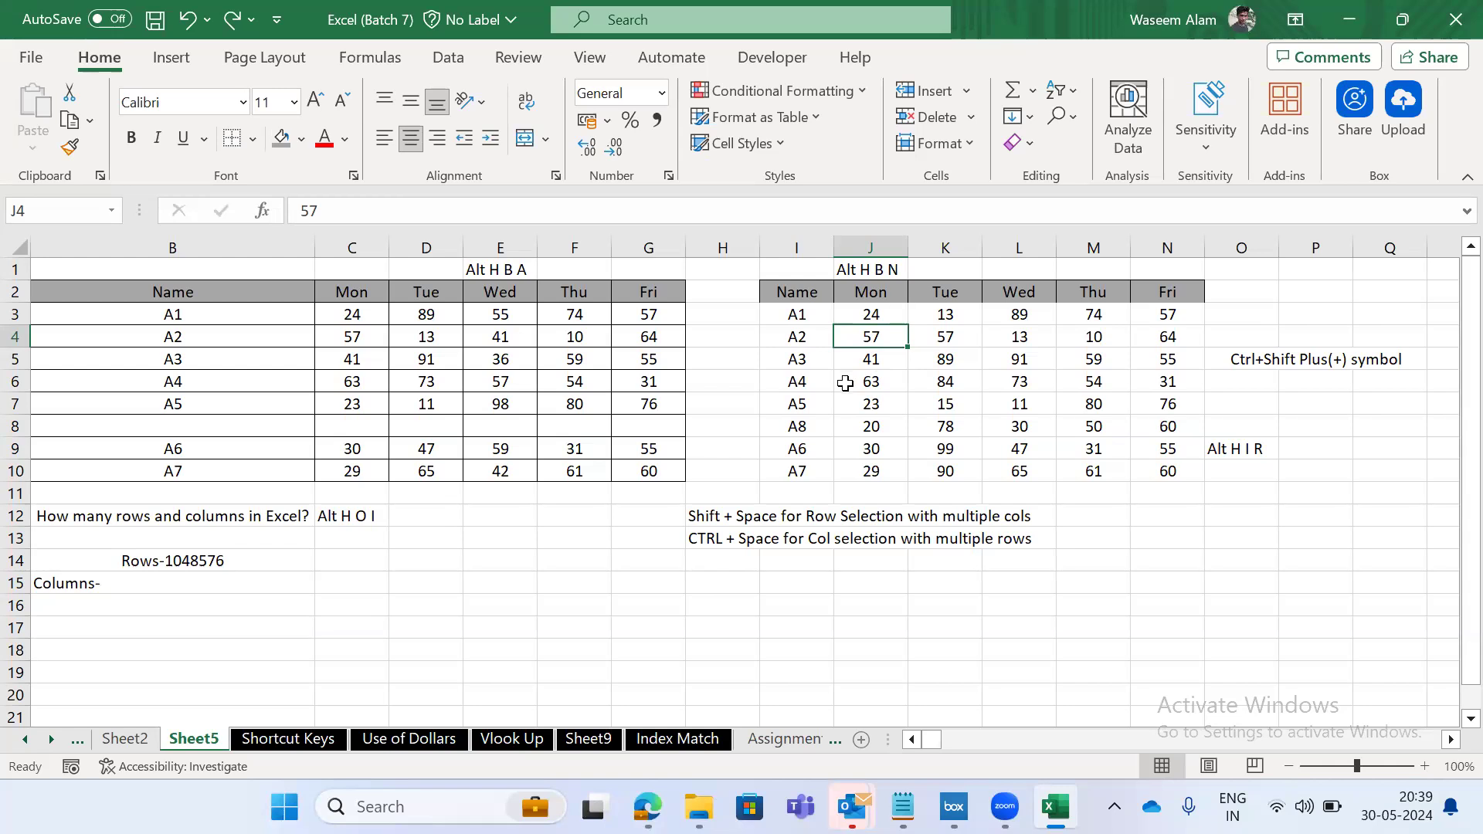
Insert a blank cell at J4 with Shift cells down, and undo it.
key("Left")
key("shift+space")
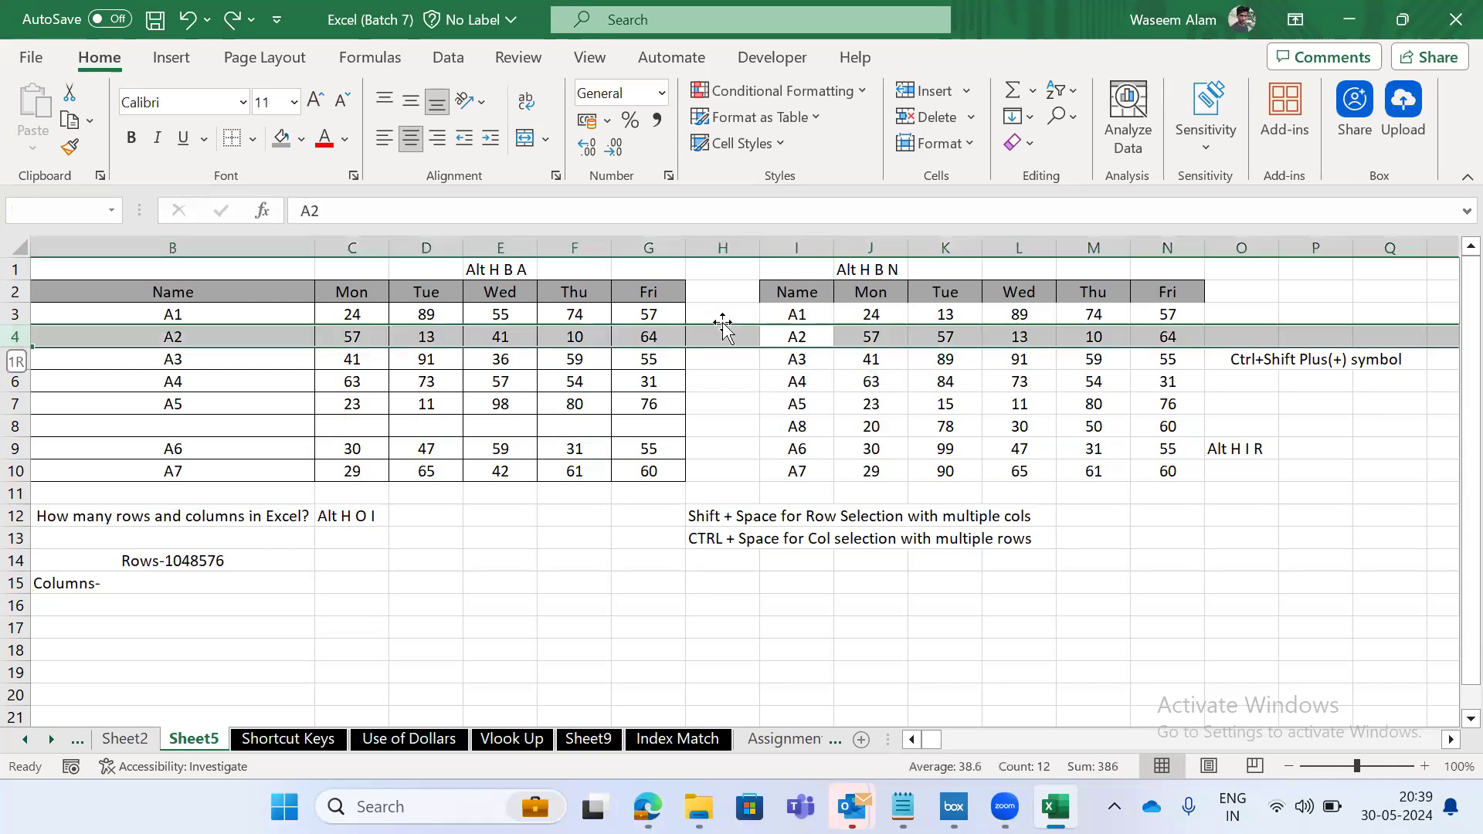
key("Right")
key("ctrl+shift+plus")
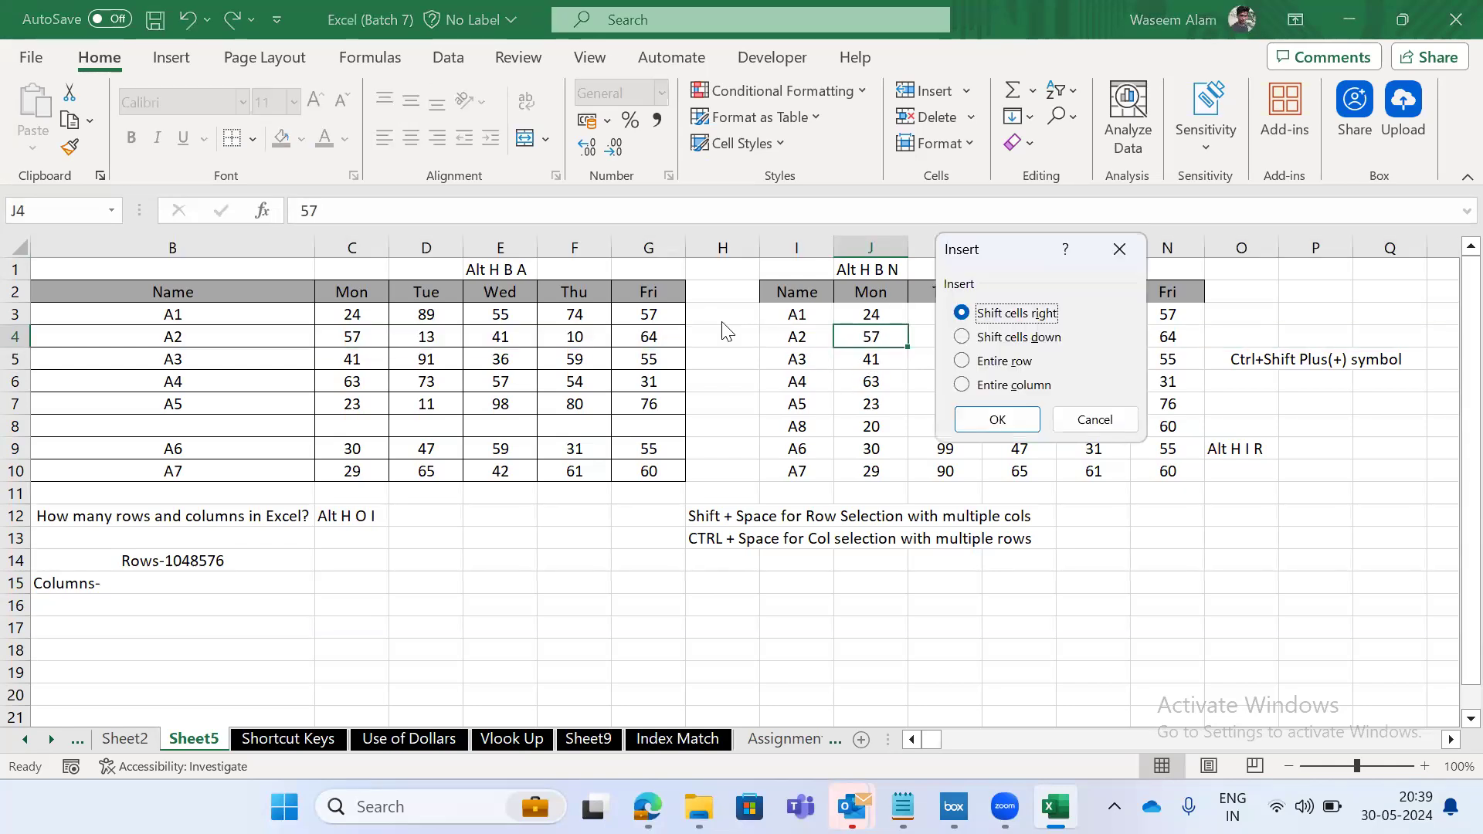
key("Down")
key("Return")
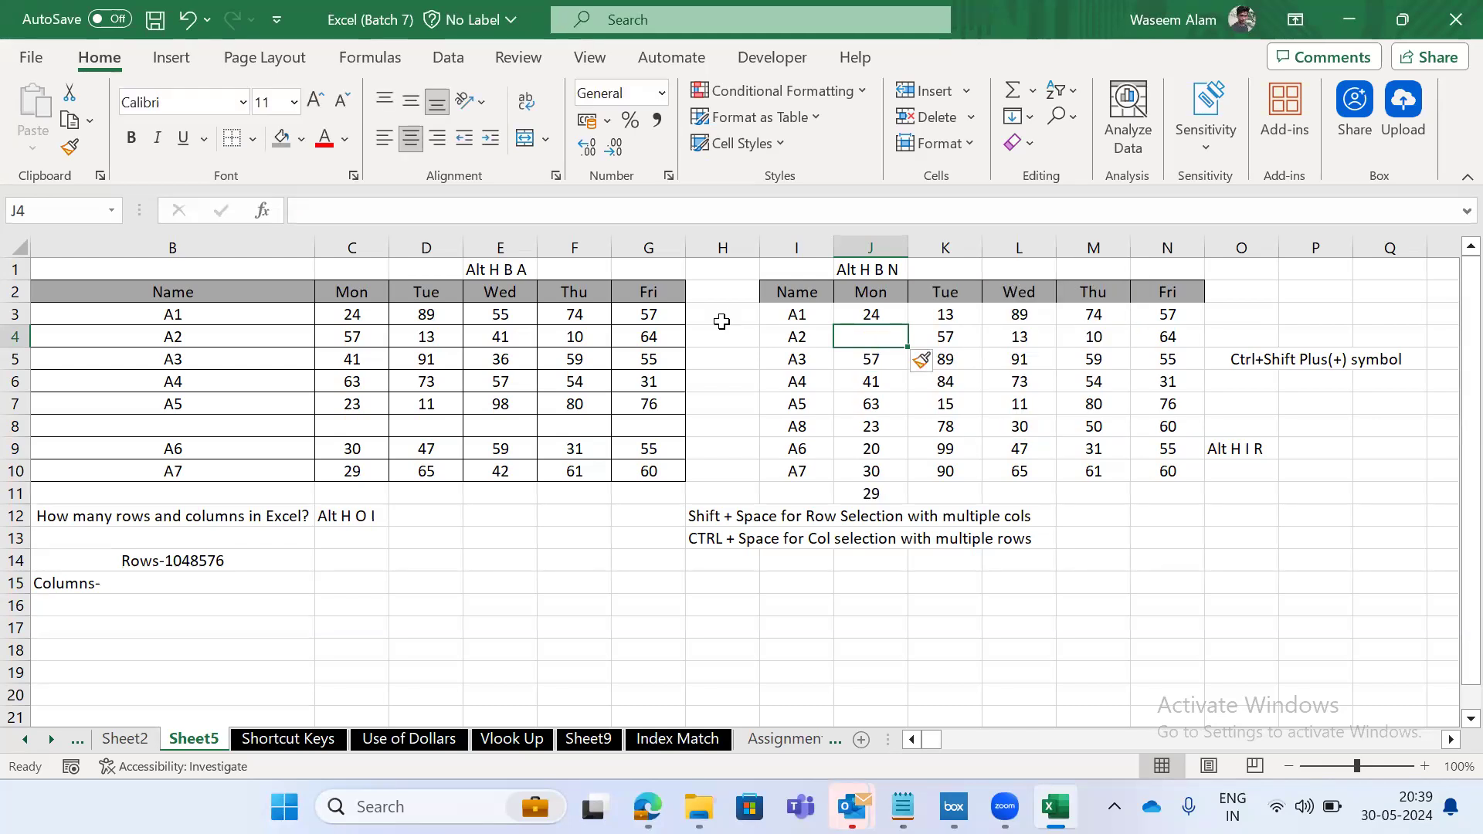
key("ctrl+z")
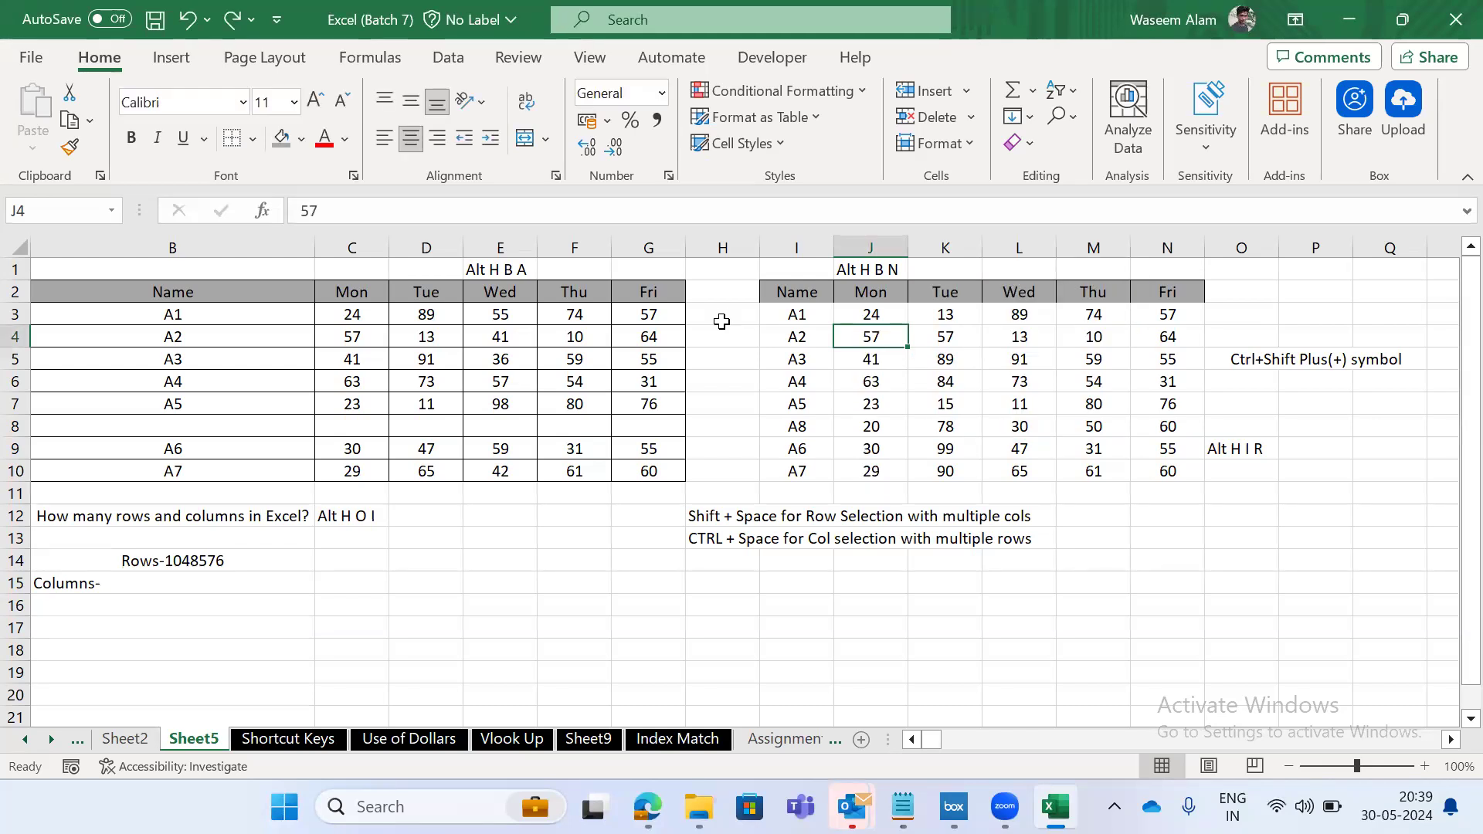
Use the Insert Cells command at J4 with the Shift cells down option, and undo the insertion.
left_click(968, 90)
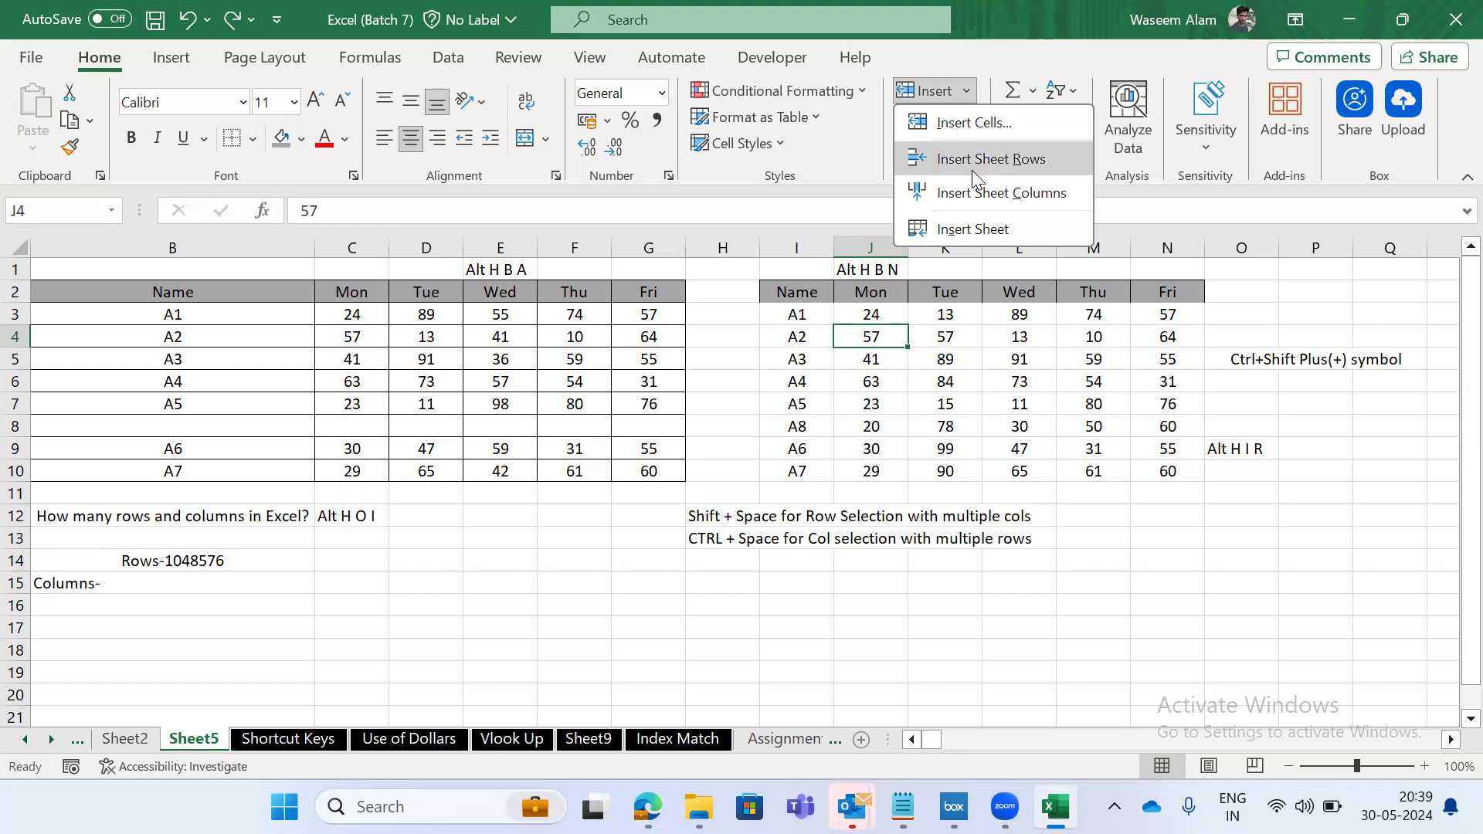
key("Escape")
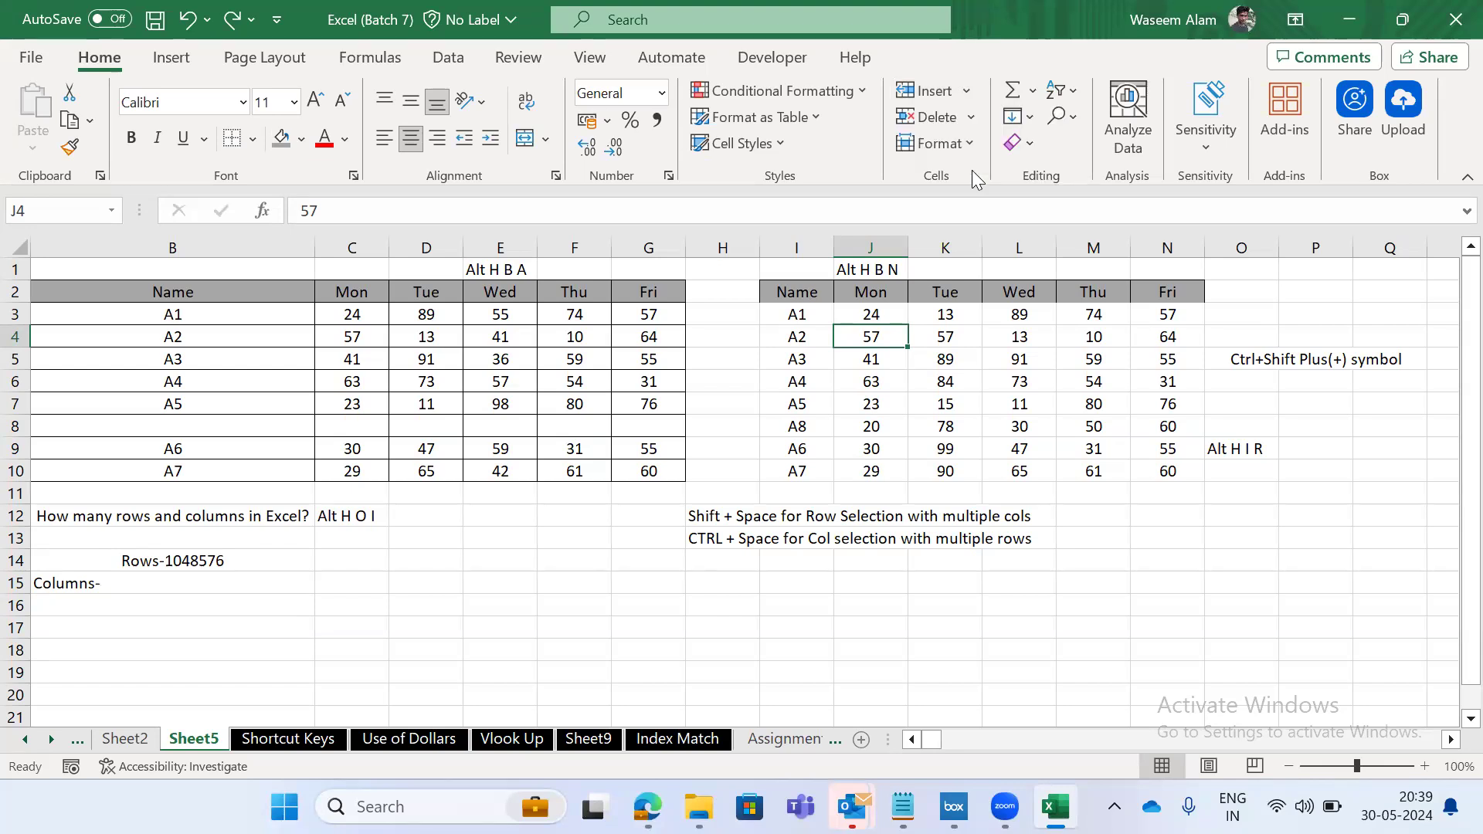
left_click(873, 365)
left_click(869, 336)
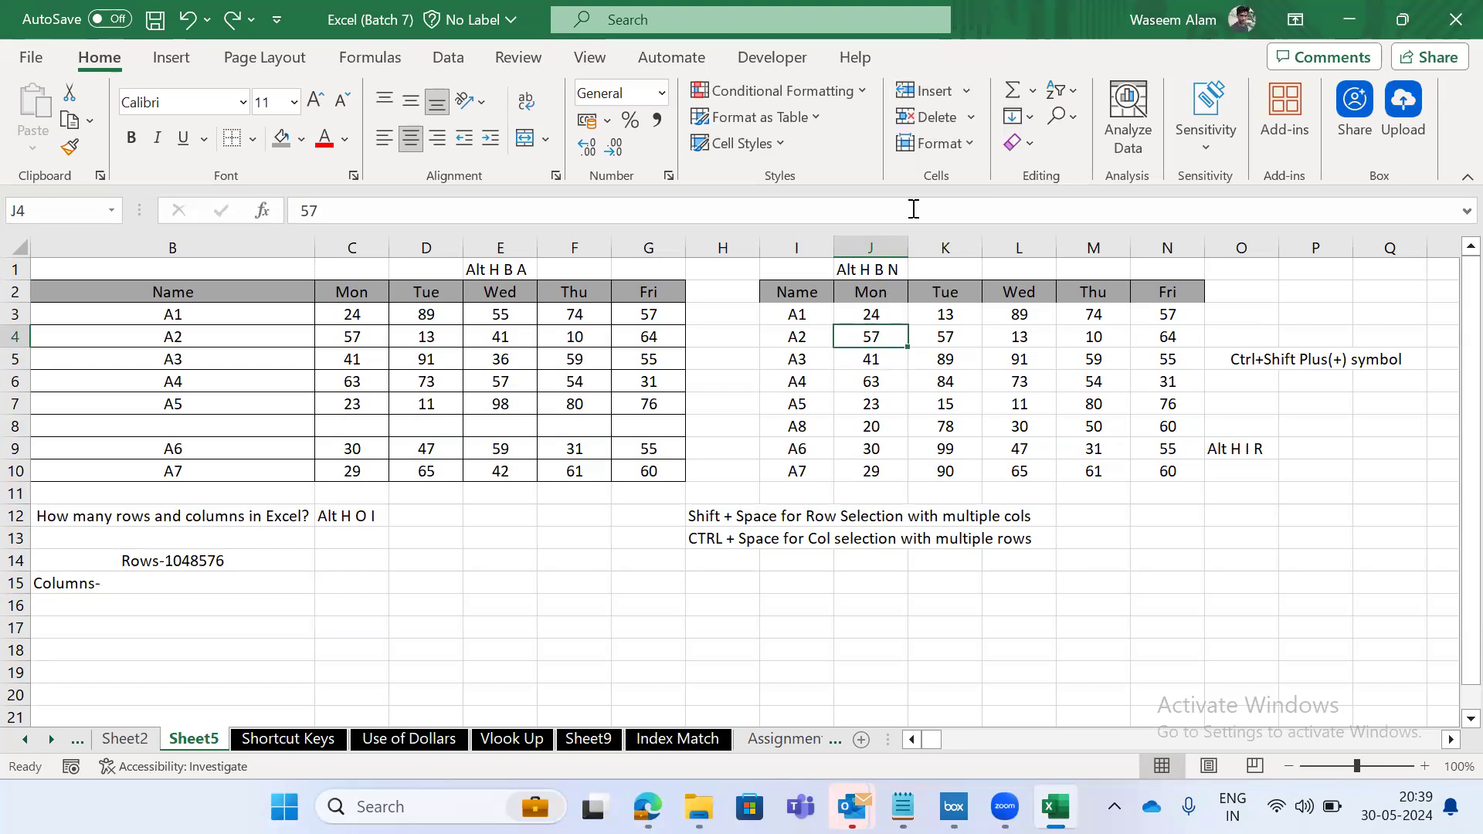
left_click(968, 95)
left_click(970, 120)
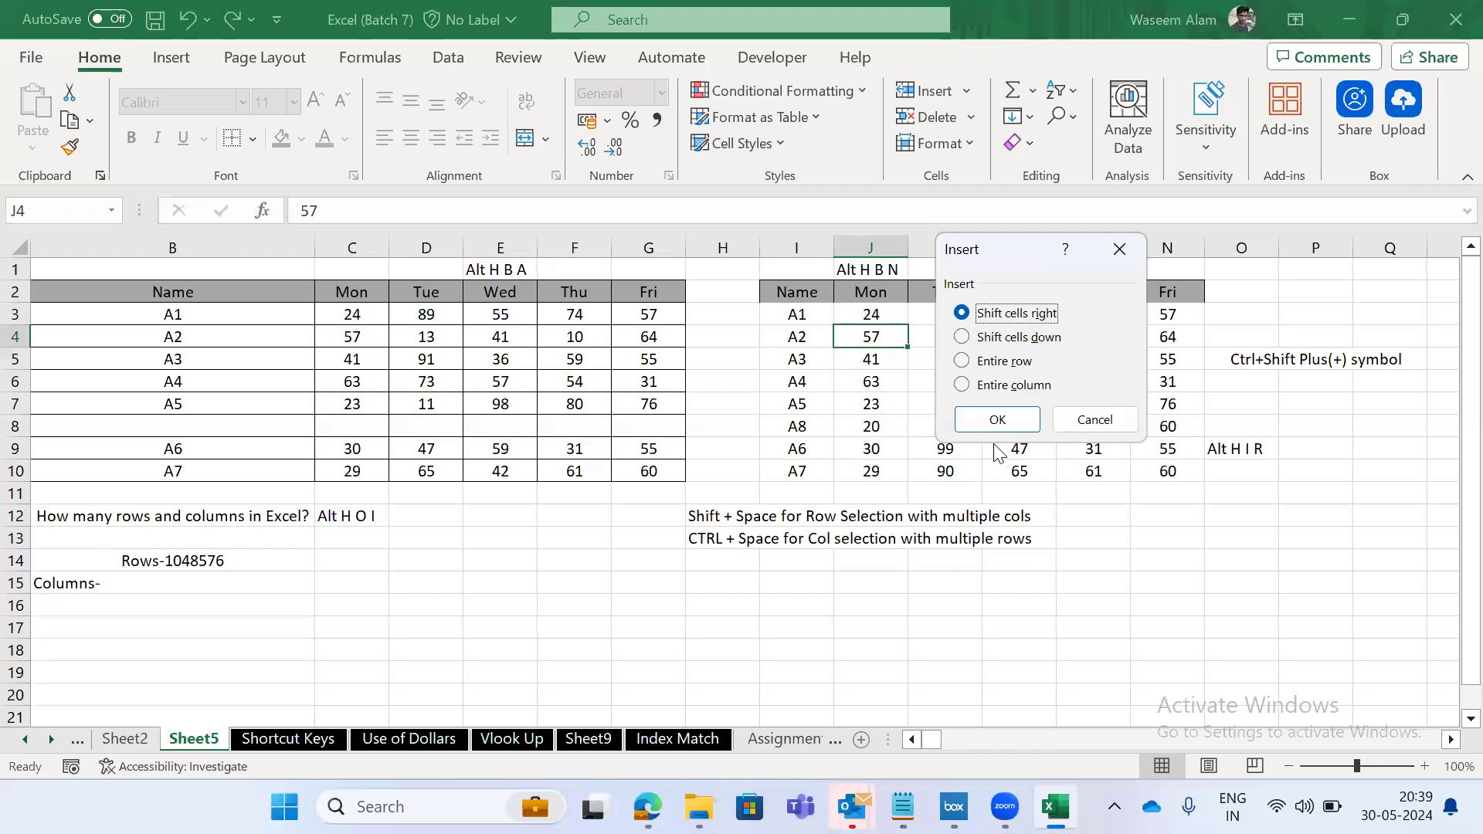
left_click(972, 338)
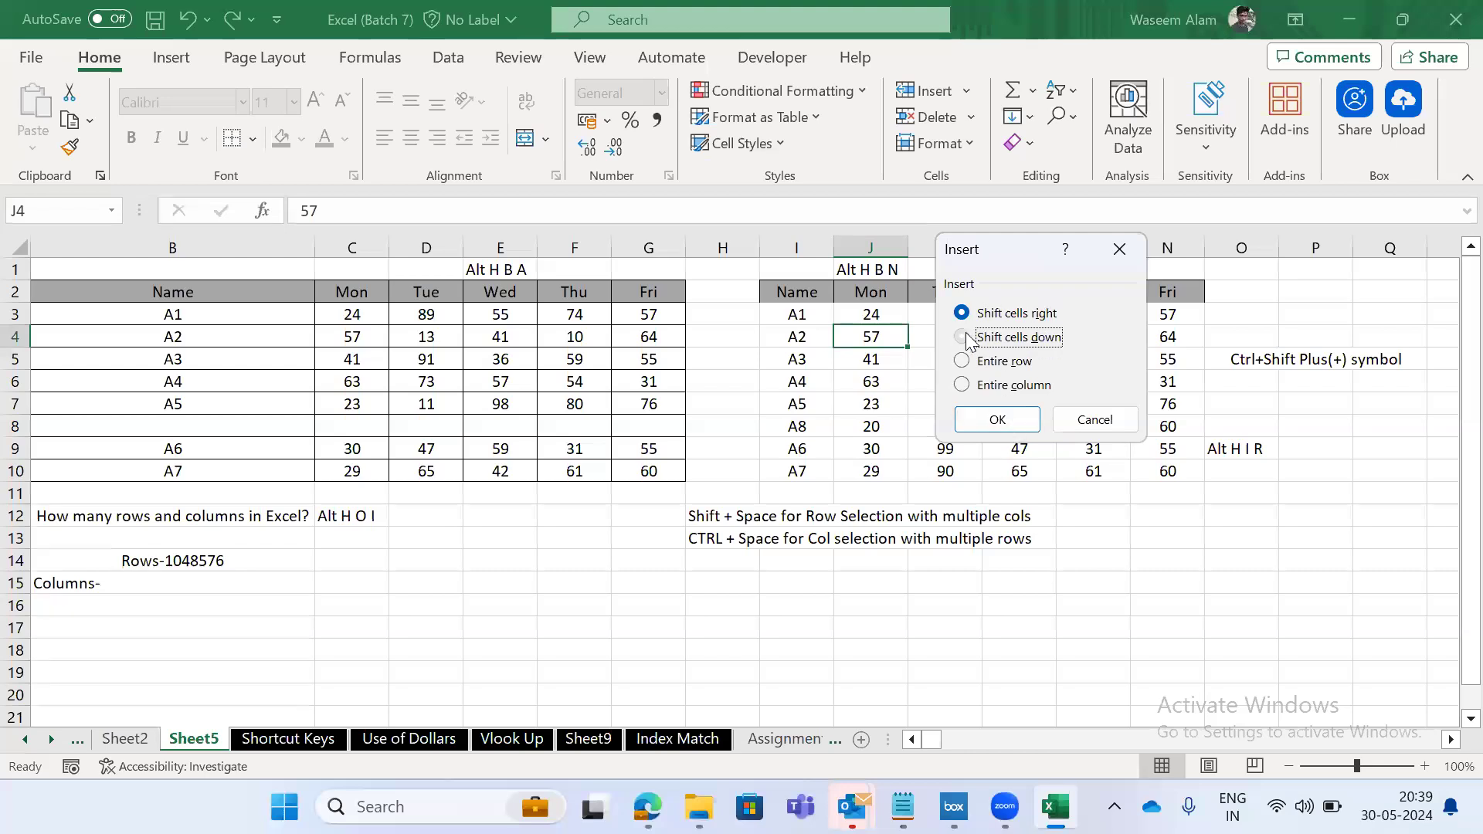
left_click(998, 421)
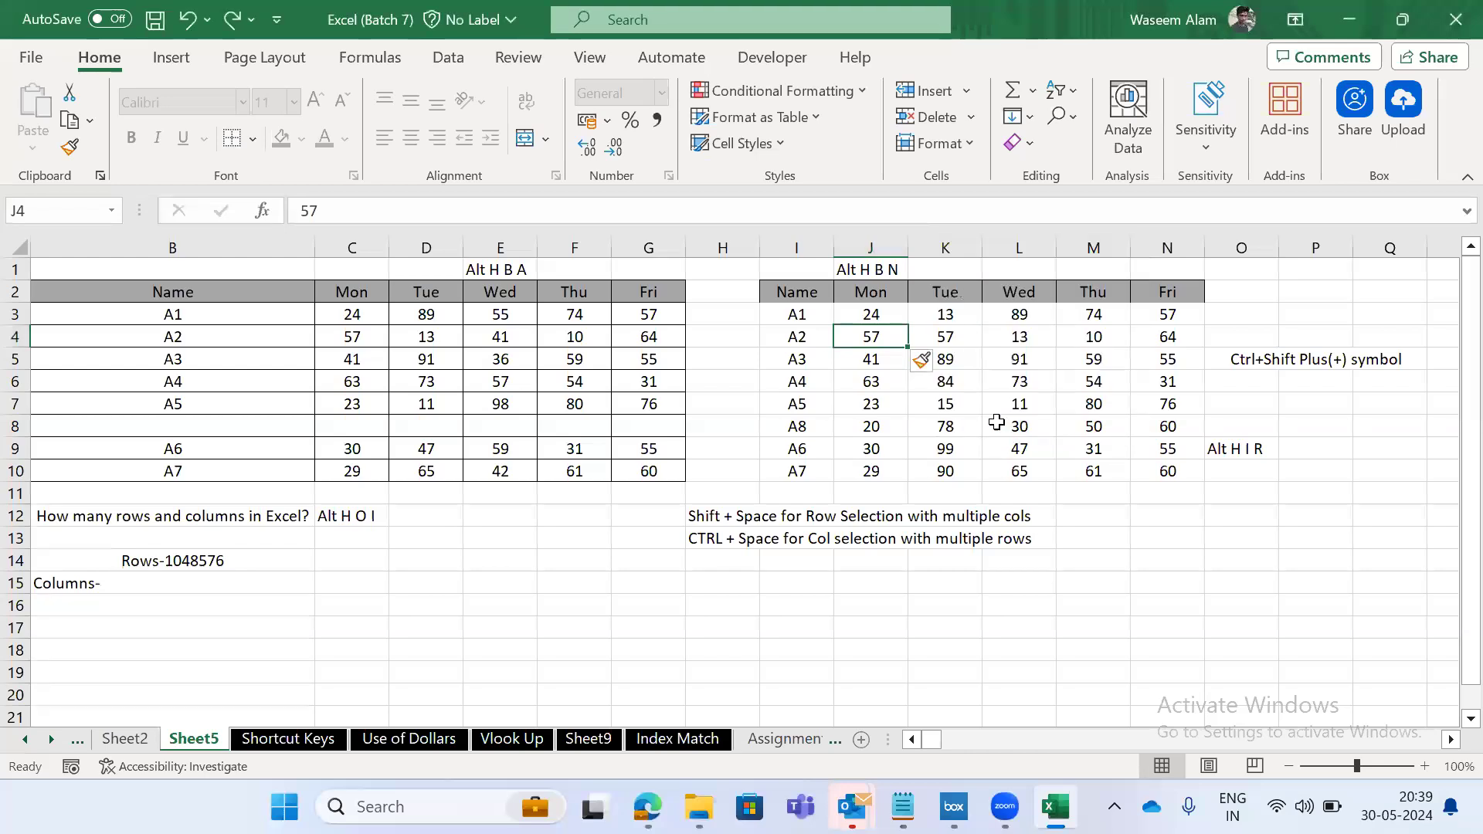
Insert a sheet row above row 4 from cell J4, and undo it.
left_click(966, 91)
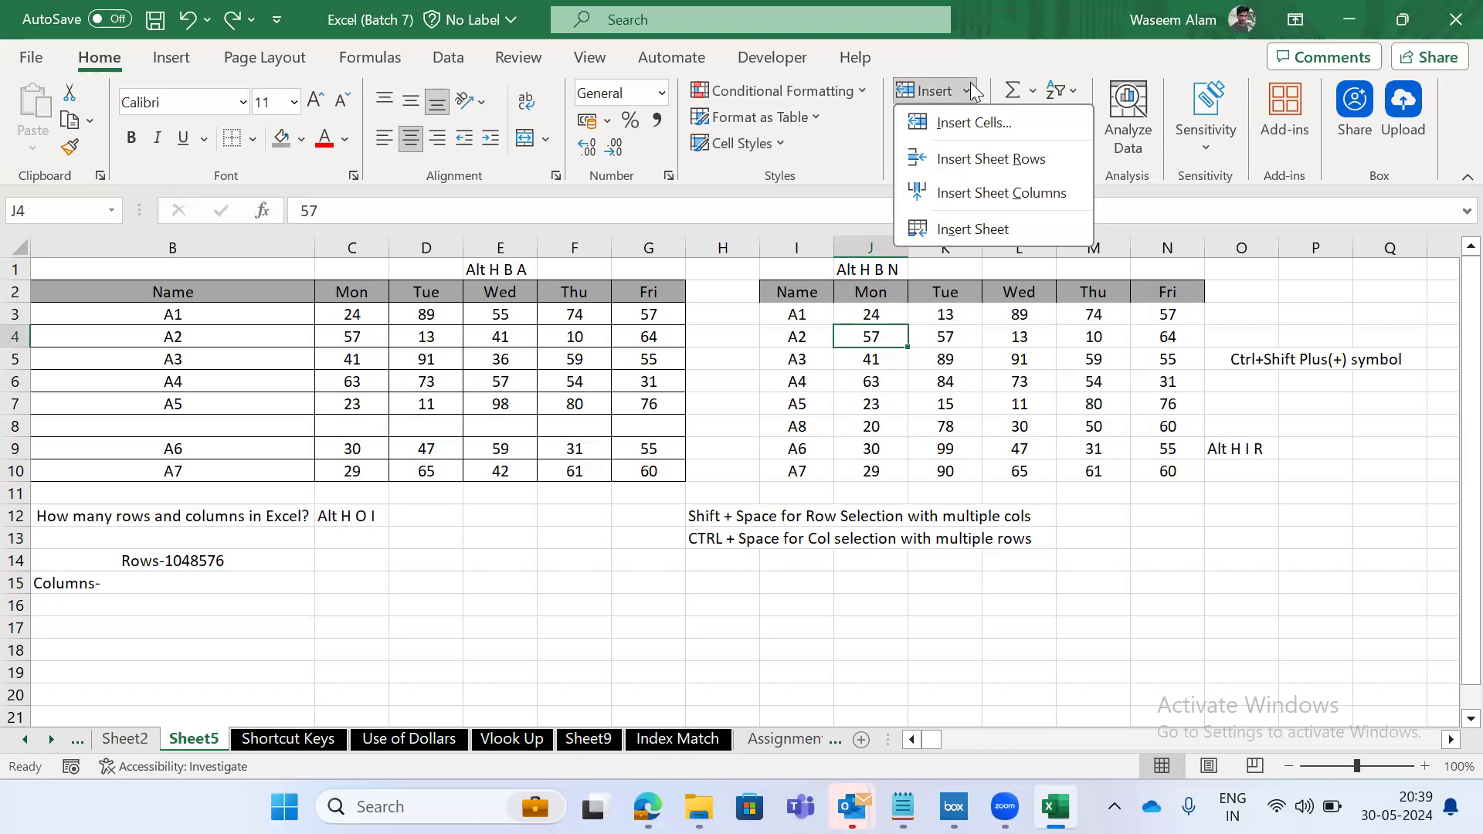
left_click(975, 91)
key("Right")
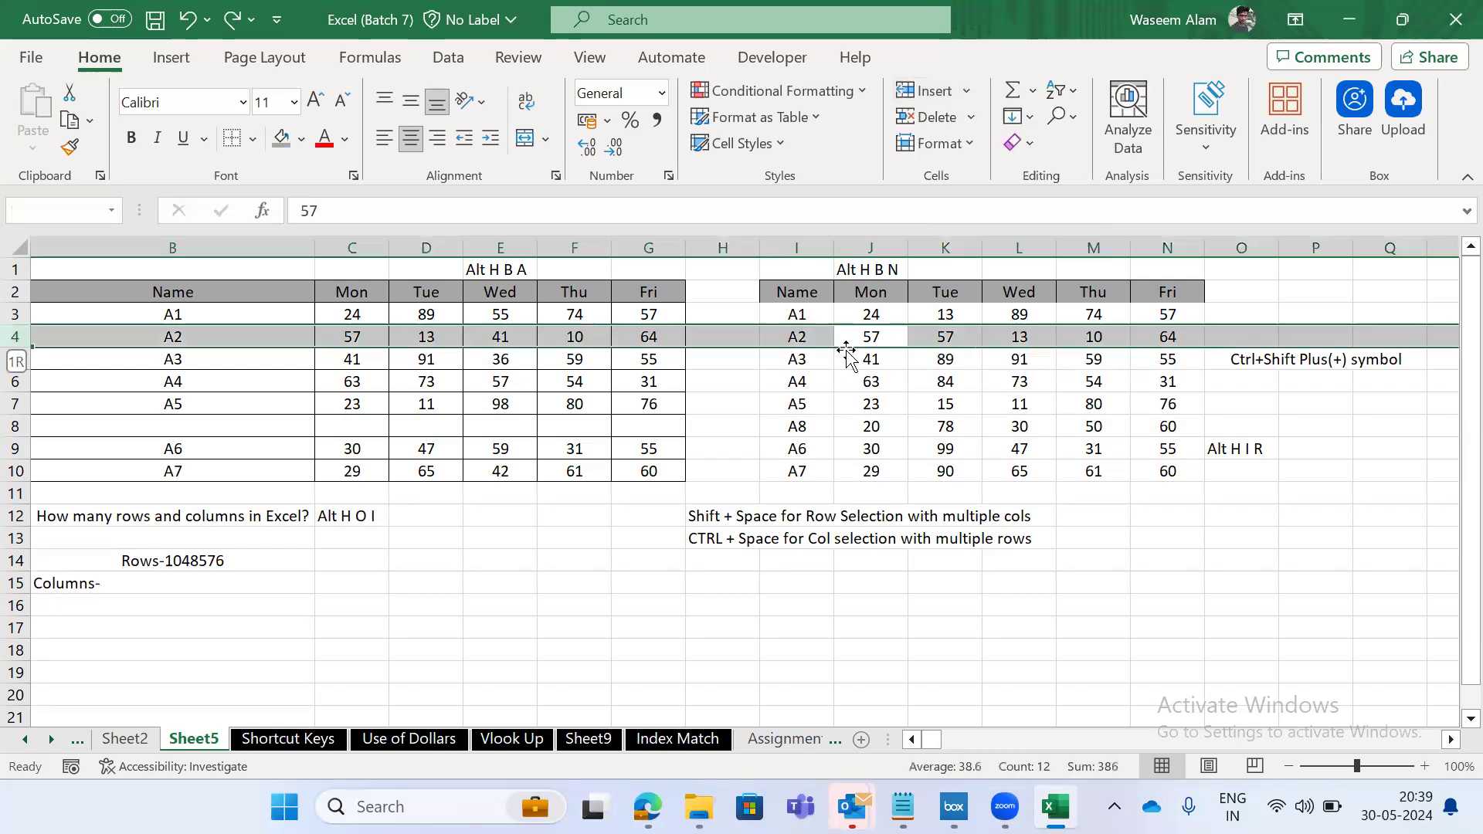
key("Down")
key("Down")
key("Down")
key("Up")
key("Up")
key("Up")
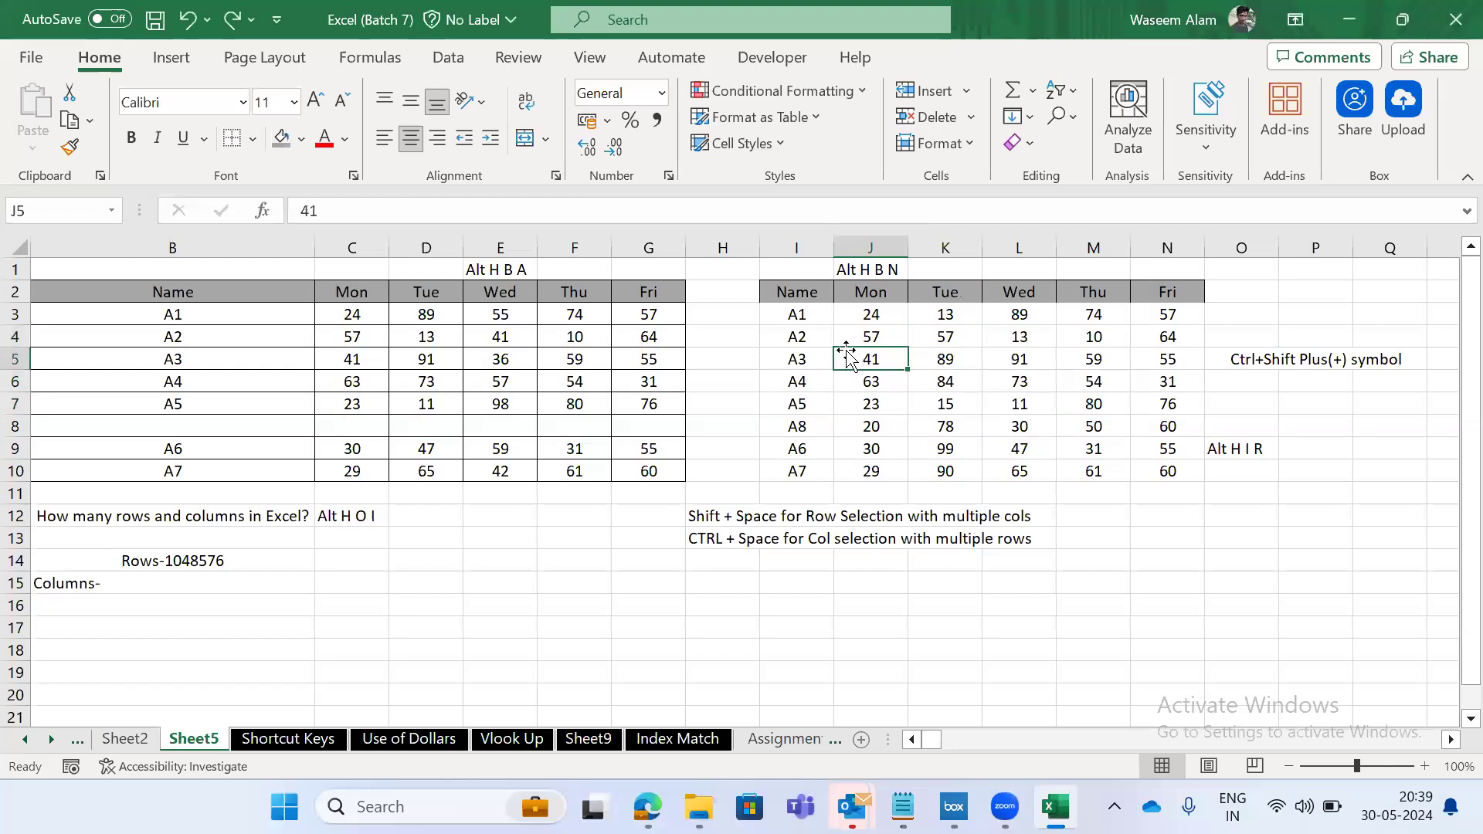
left_click(967, 90)
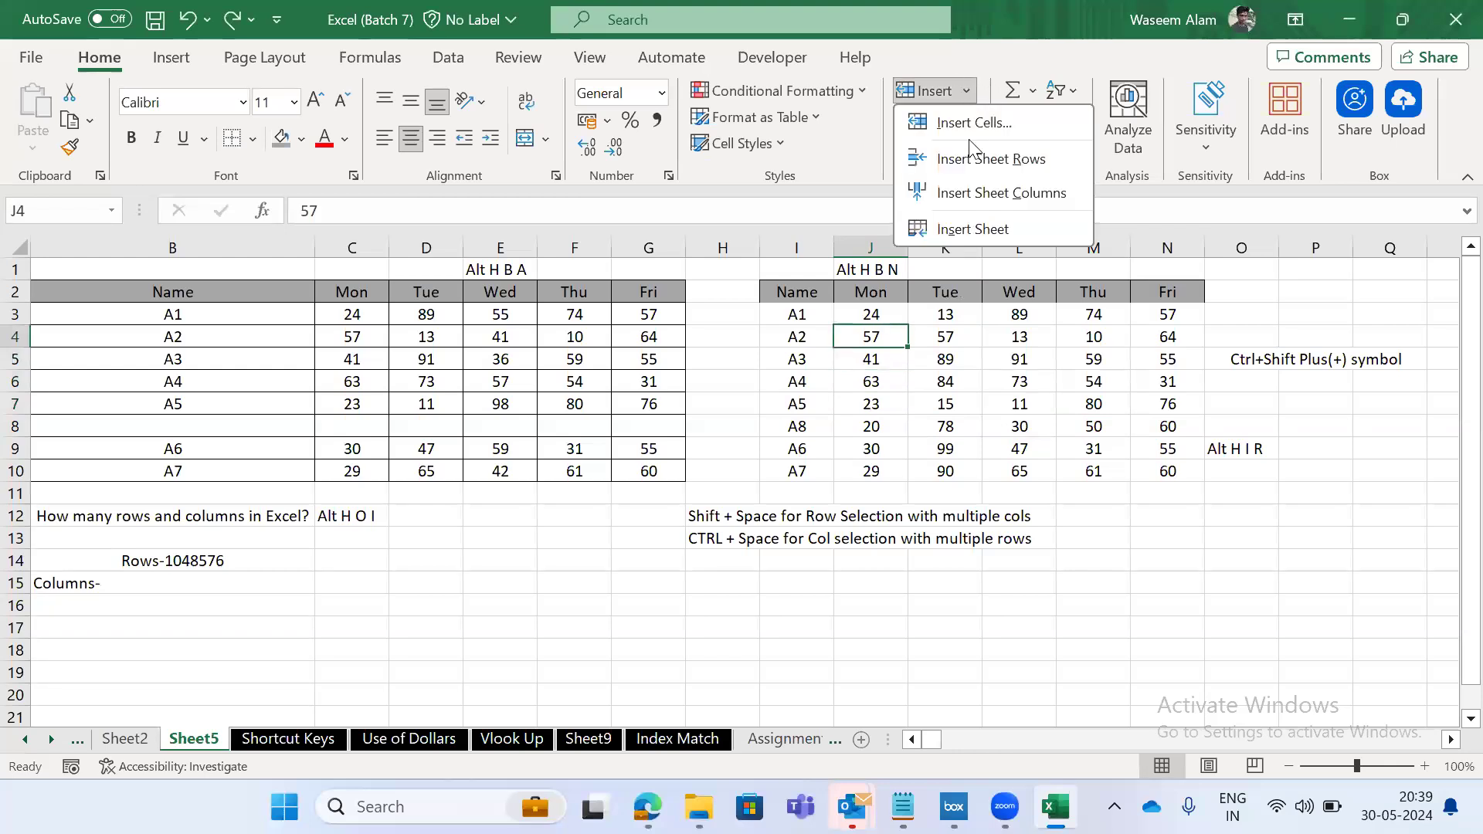
left_click(969, 160)
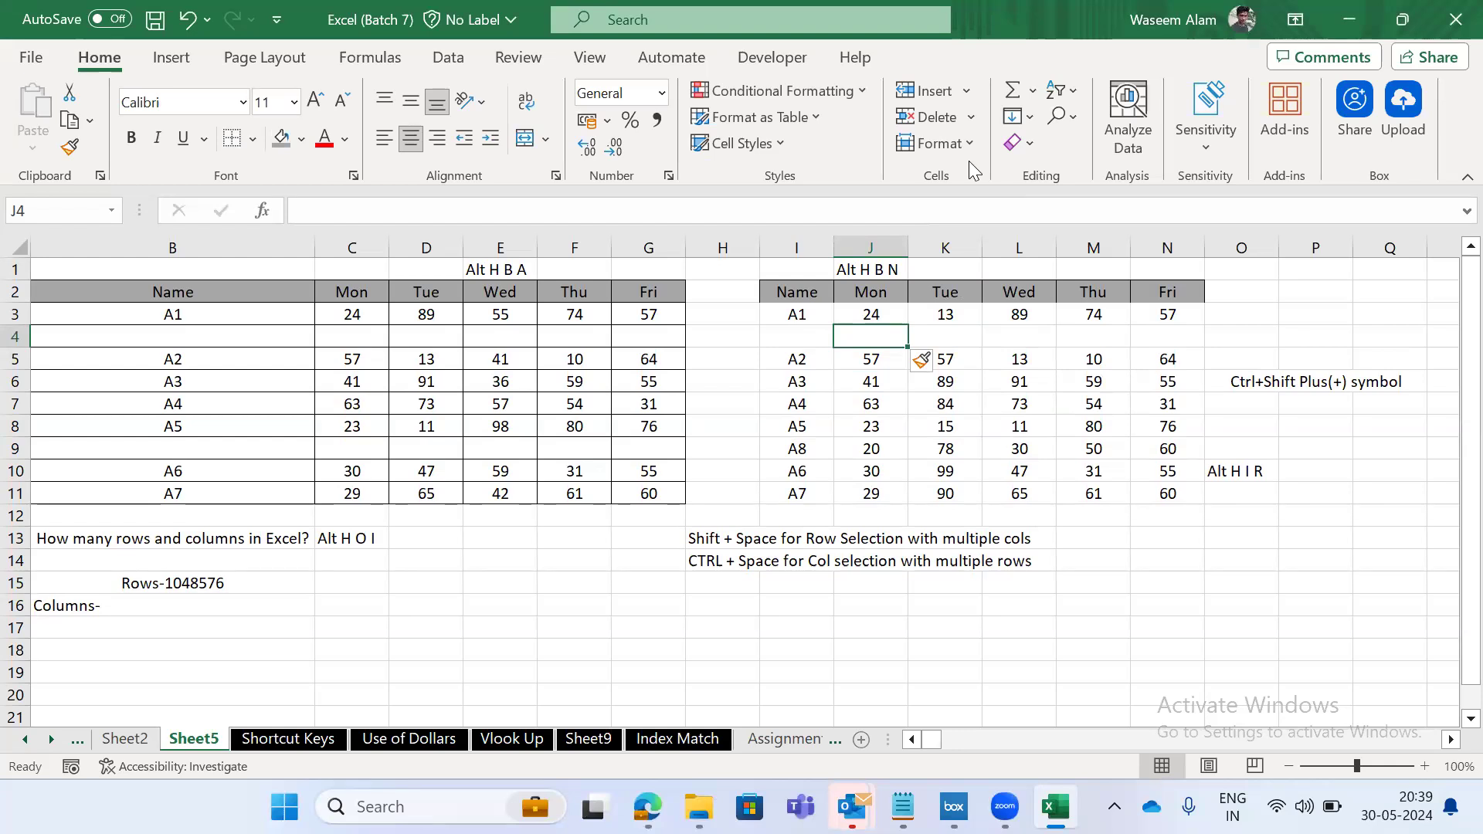
key("ctrl+z")
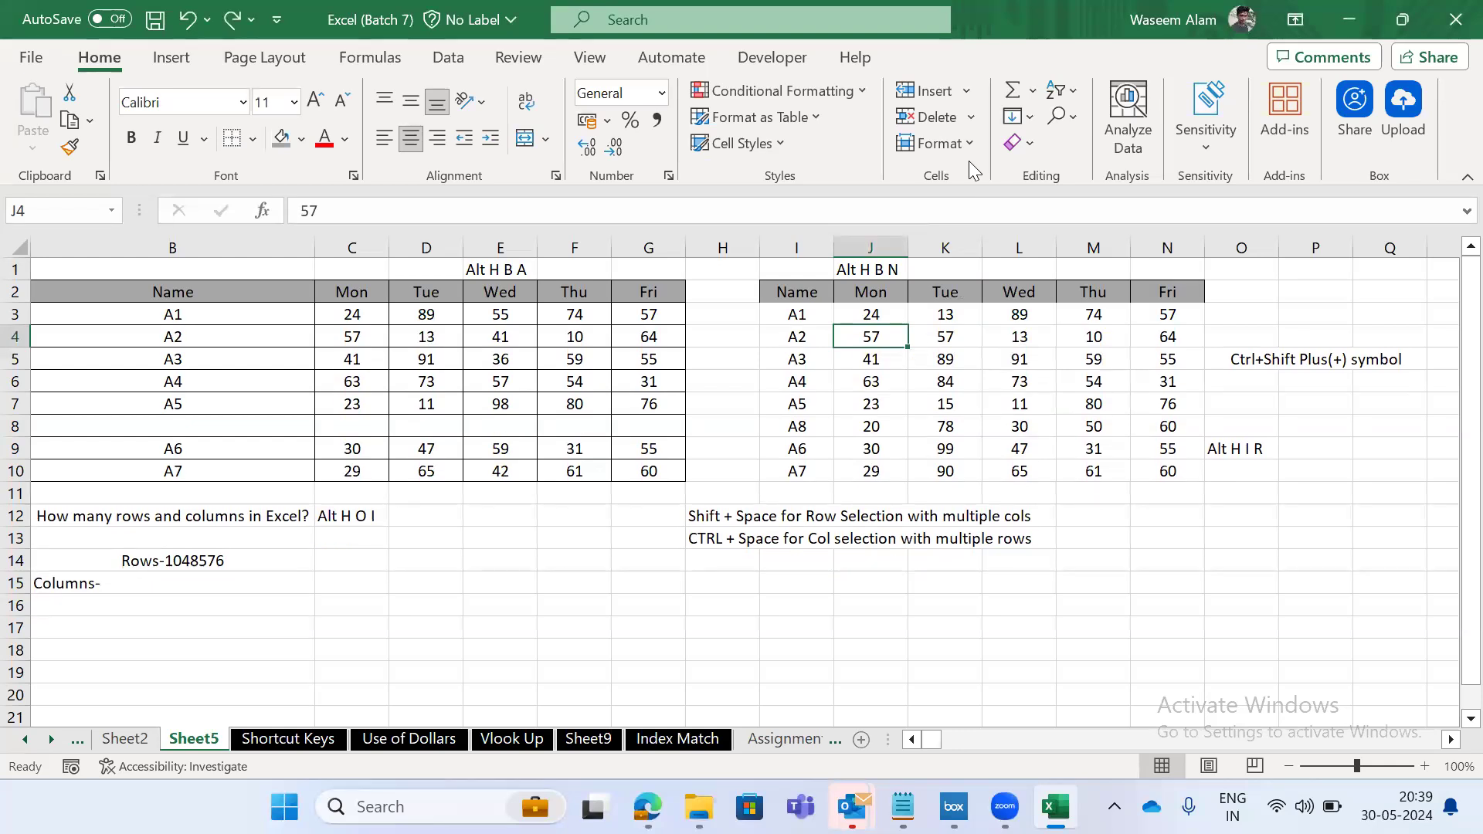
Insert a blank cell at K4 using the default Insert command, and undo it.
left_click(972, 96)
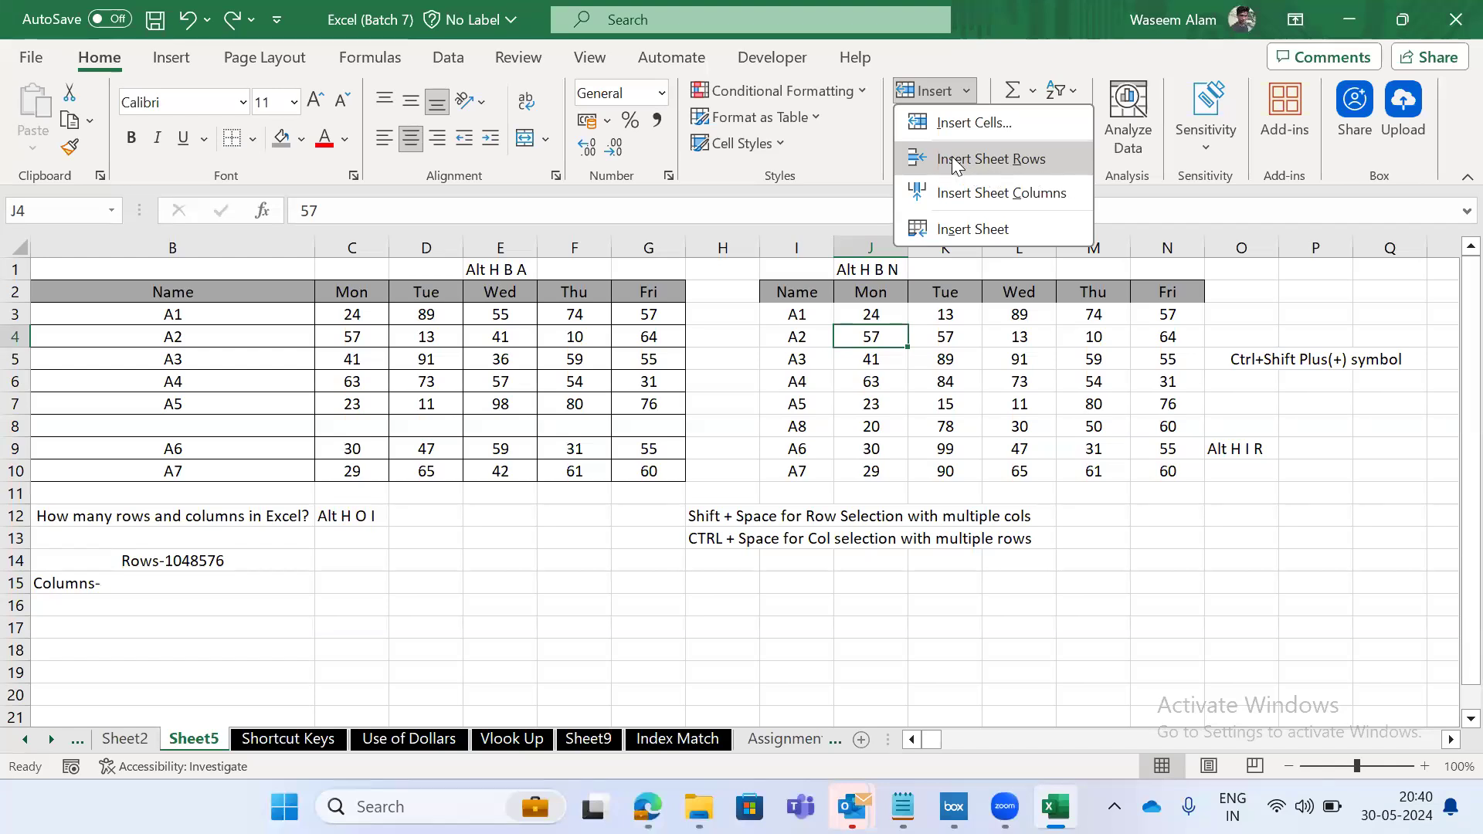
left_click(870, 341)
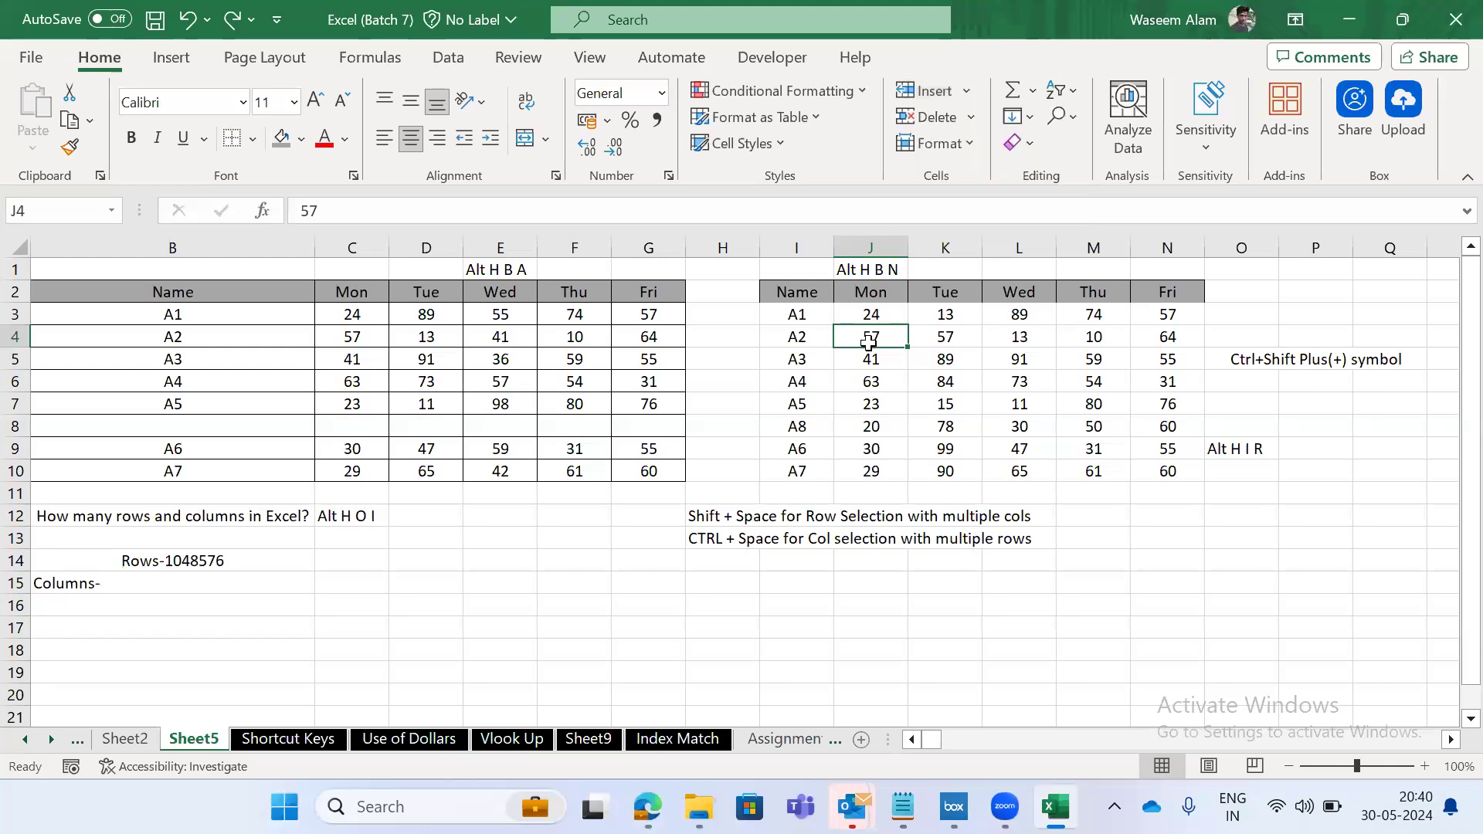
left_click(867, 351)
left_click(867, 337)
left_click(969, 340)
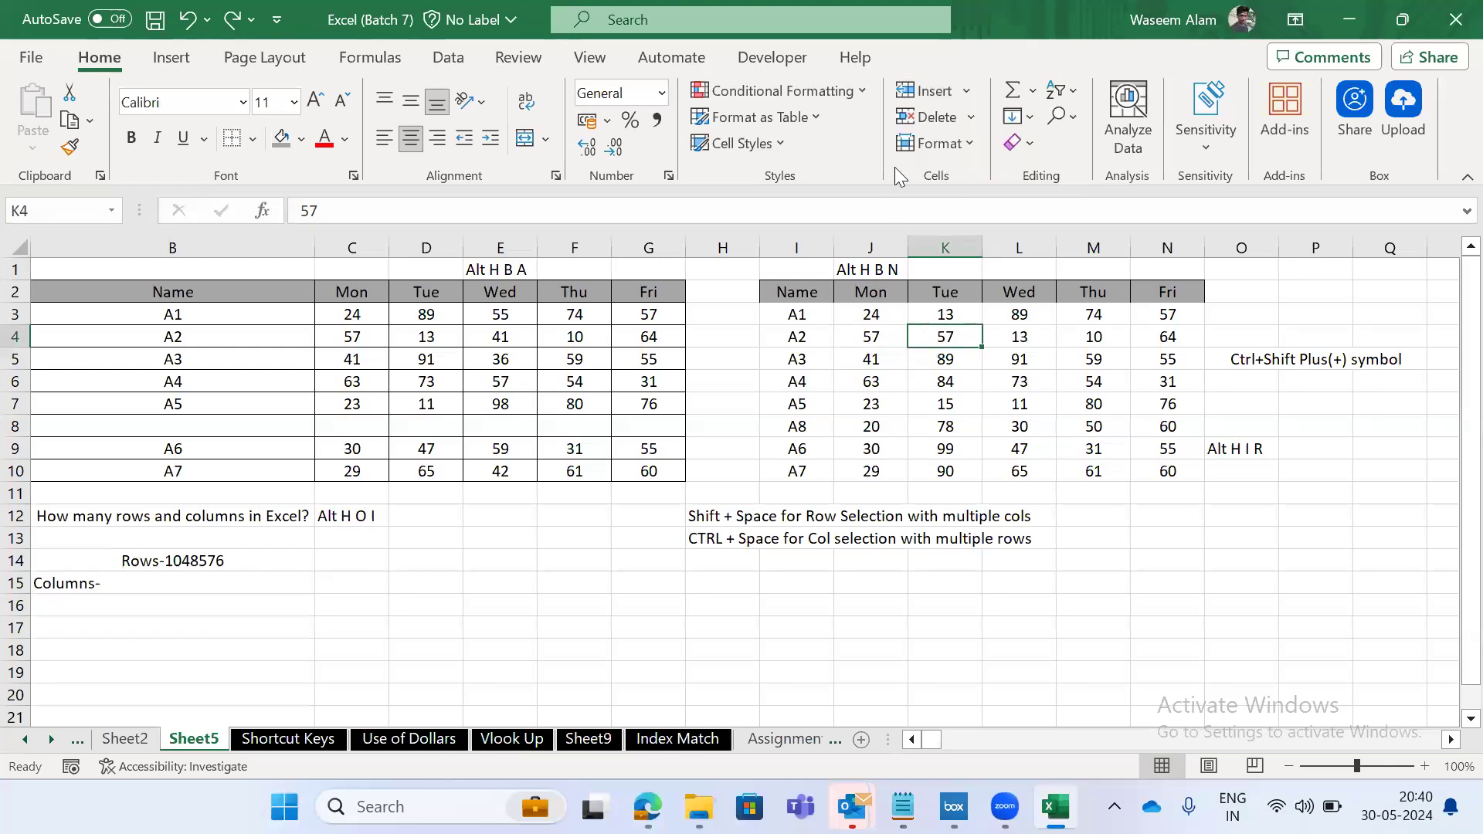
left_click(927, 91)
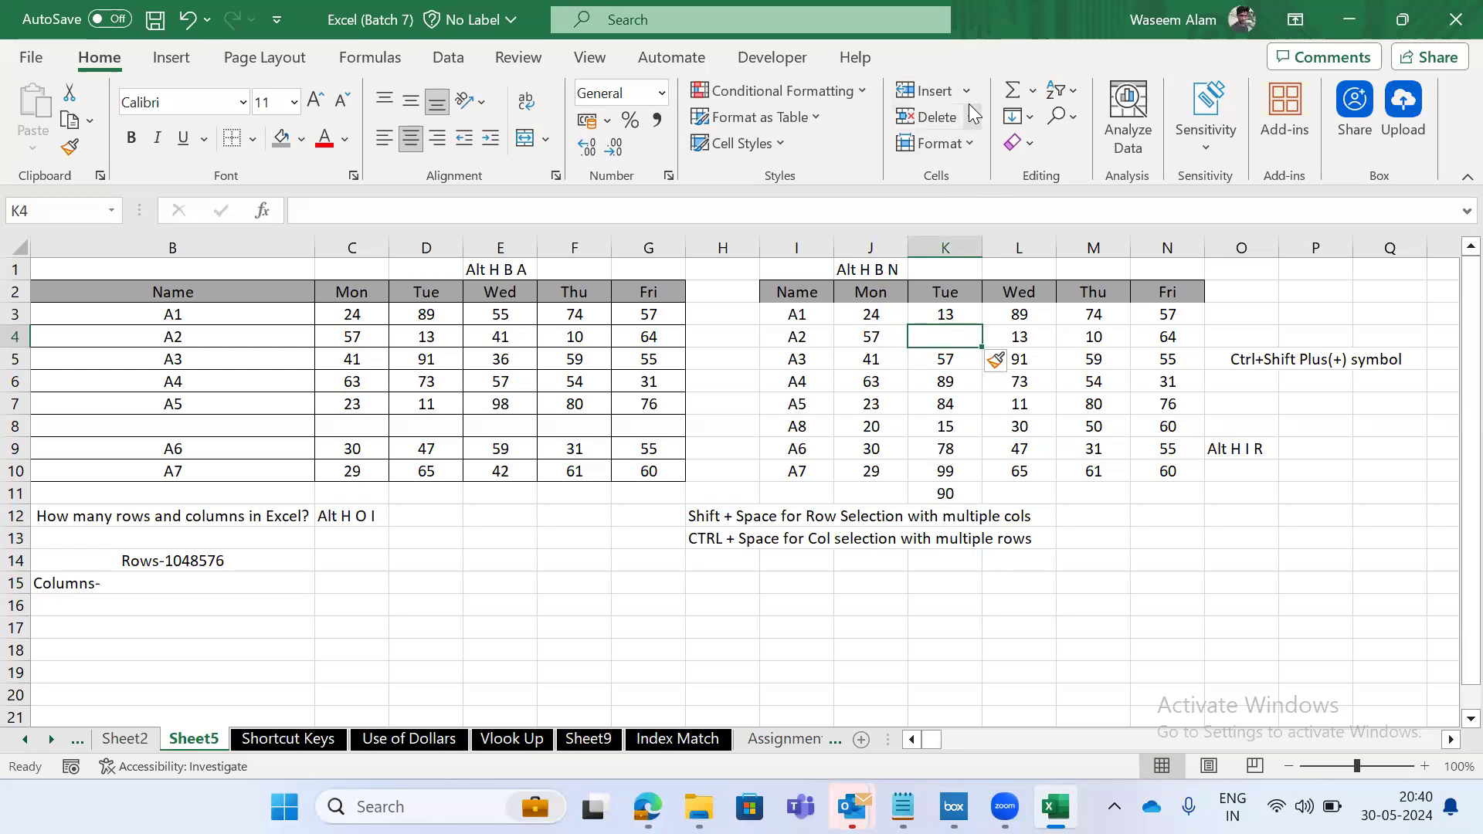
key("ctrl+z")
Insert a sheet row above row 4 from cell K4, and undo the row insertion.
left_click(967, 94)
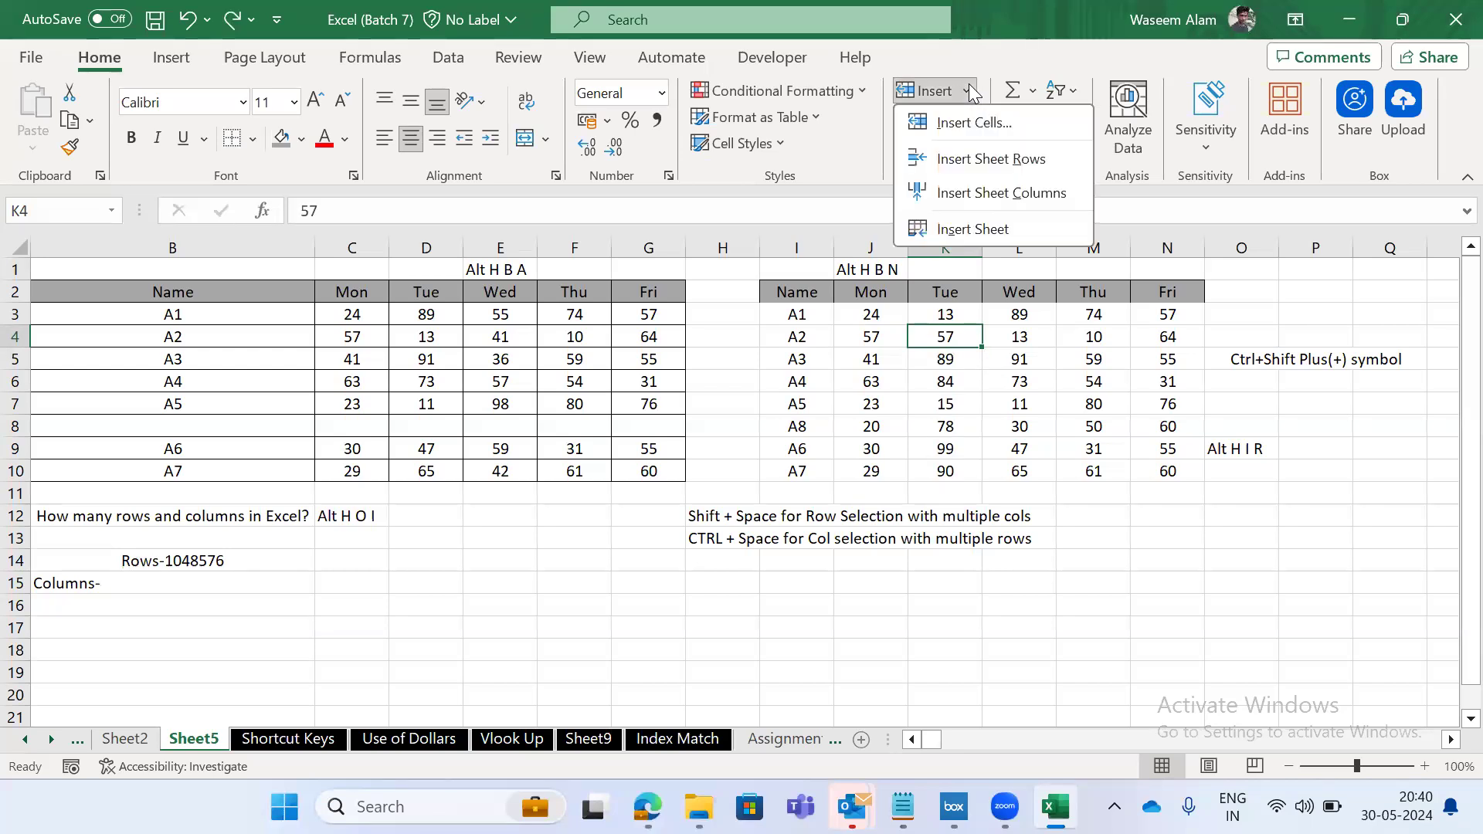
left_click(961, 159)
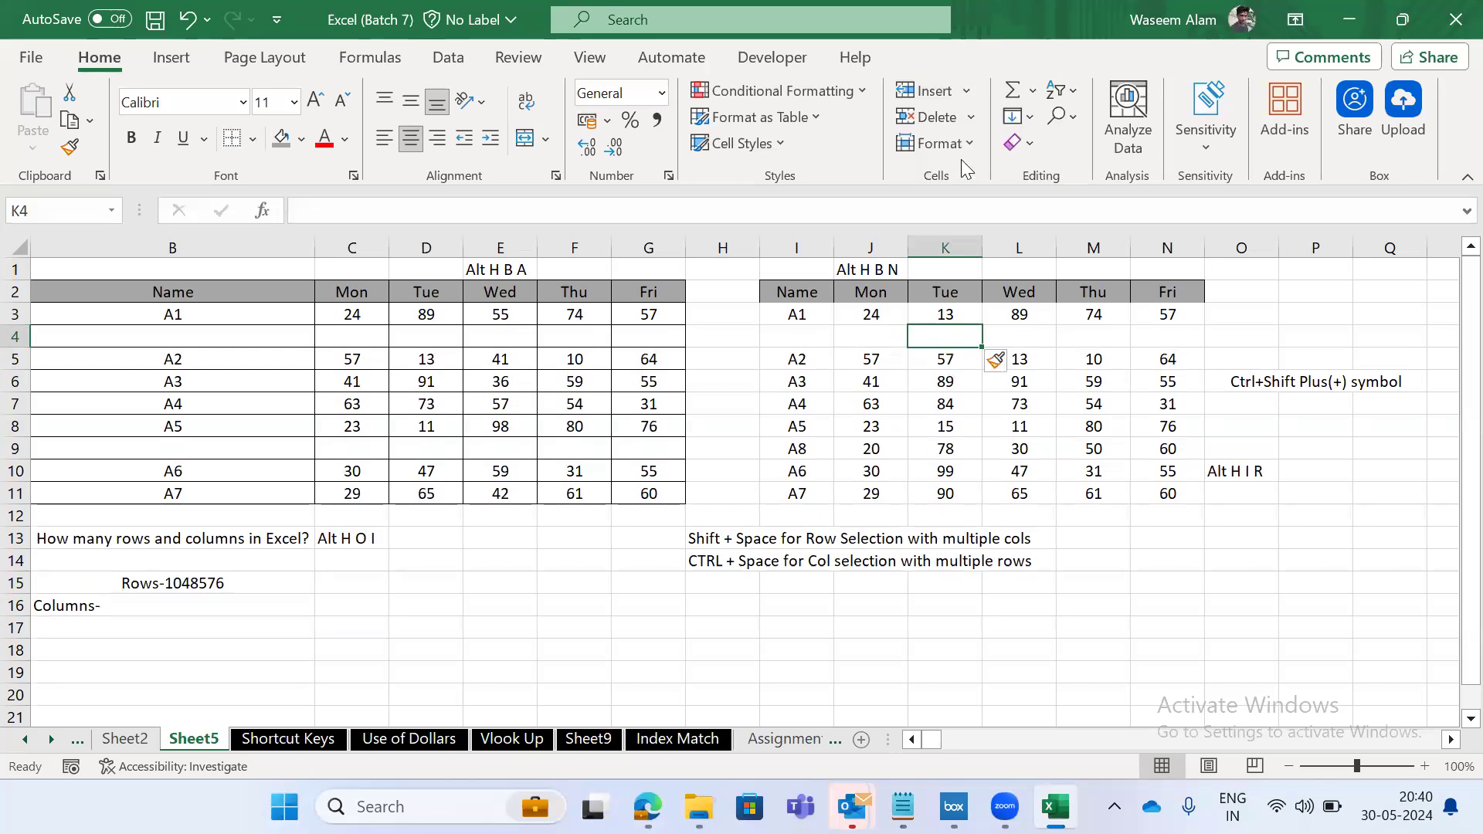
key("ctrl+z")
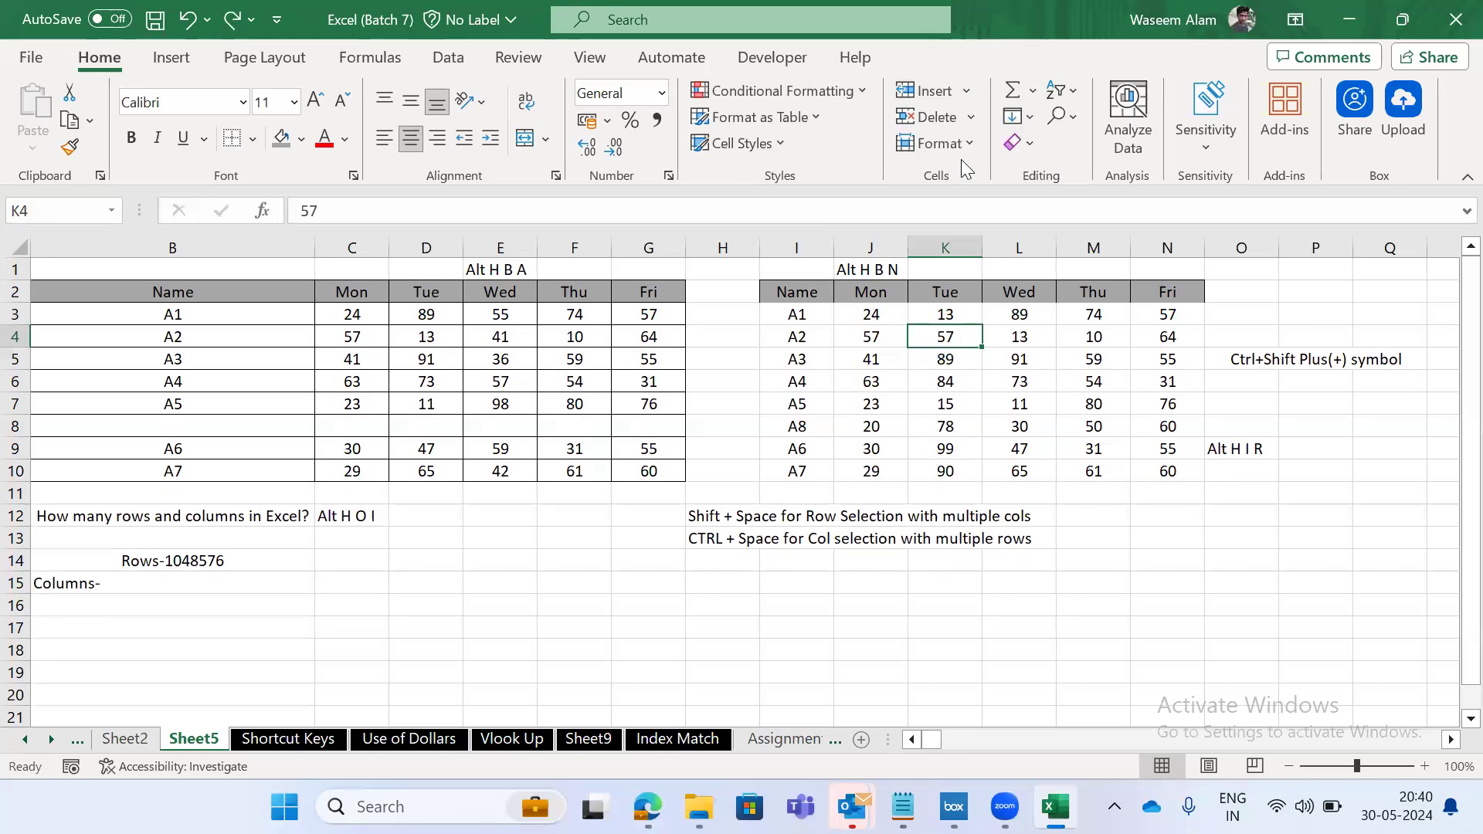
Insert a sheet column before the second table's Tue column, and undo it.
left_click(965, 93)
left_click(981, 194)
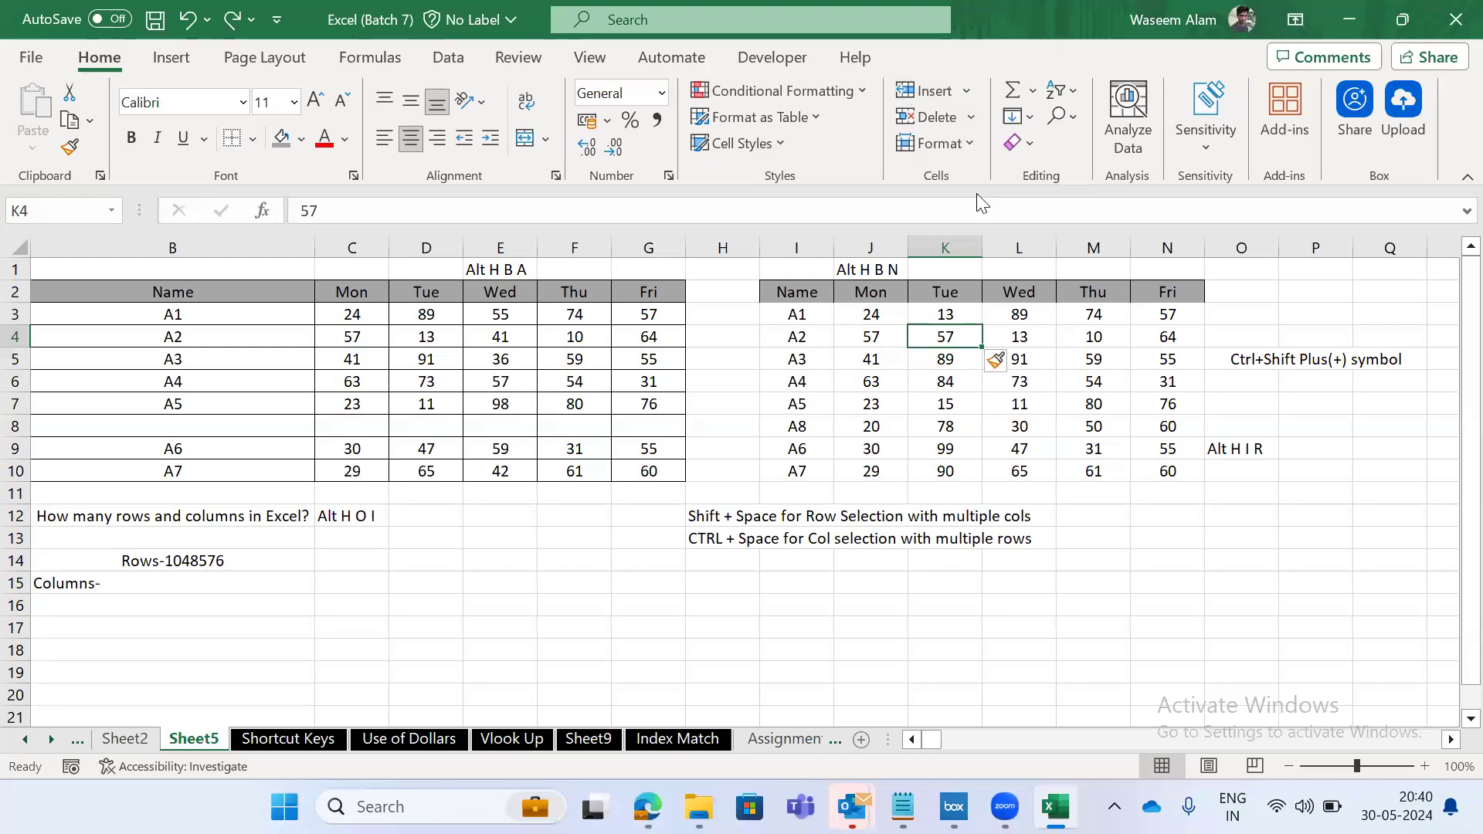
left_click(922, 283)
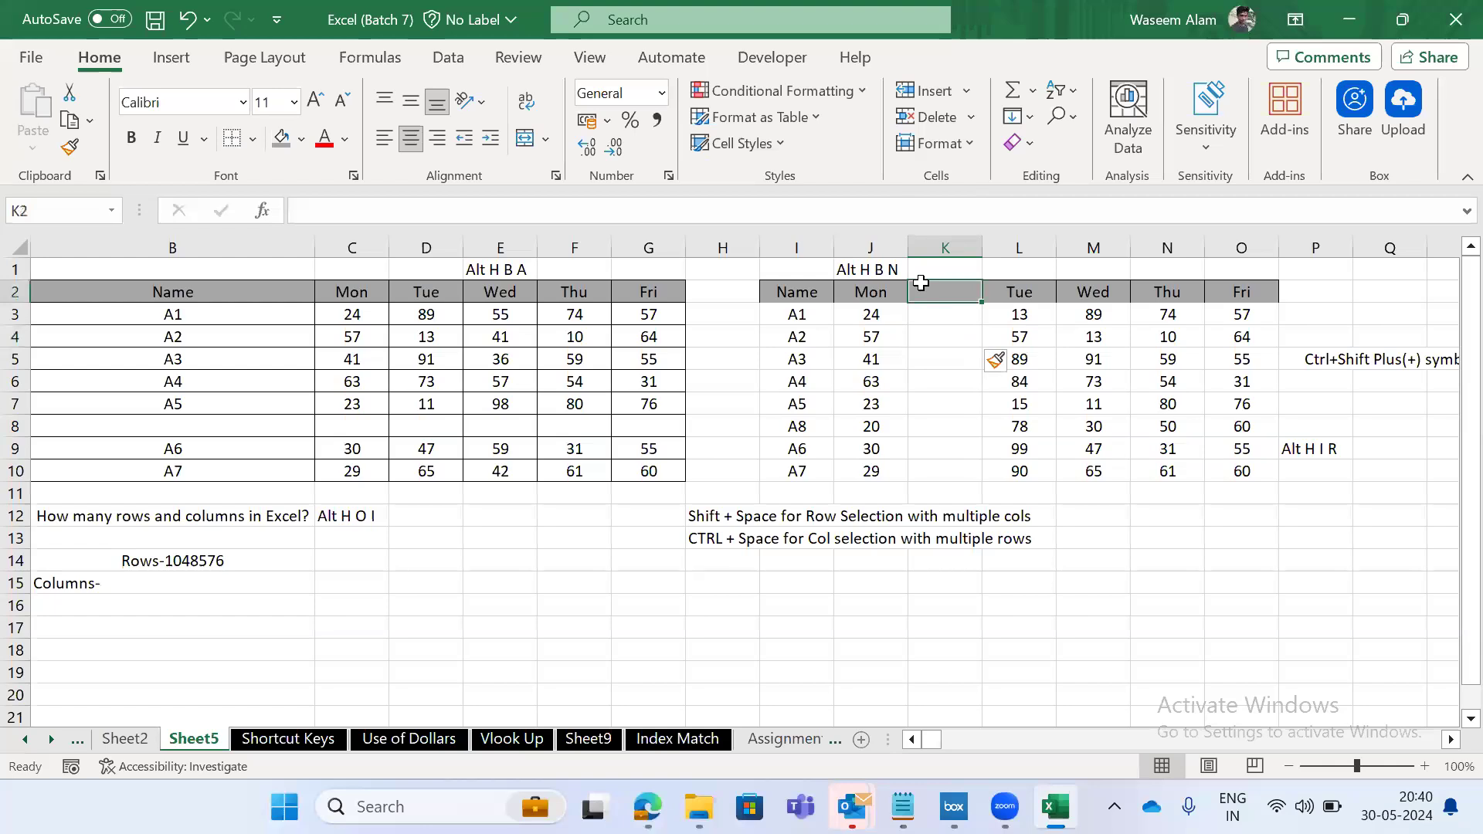
key("ctrl+space")
left_click(922, 282)
key("ctrl+z")
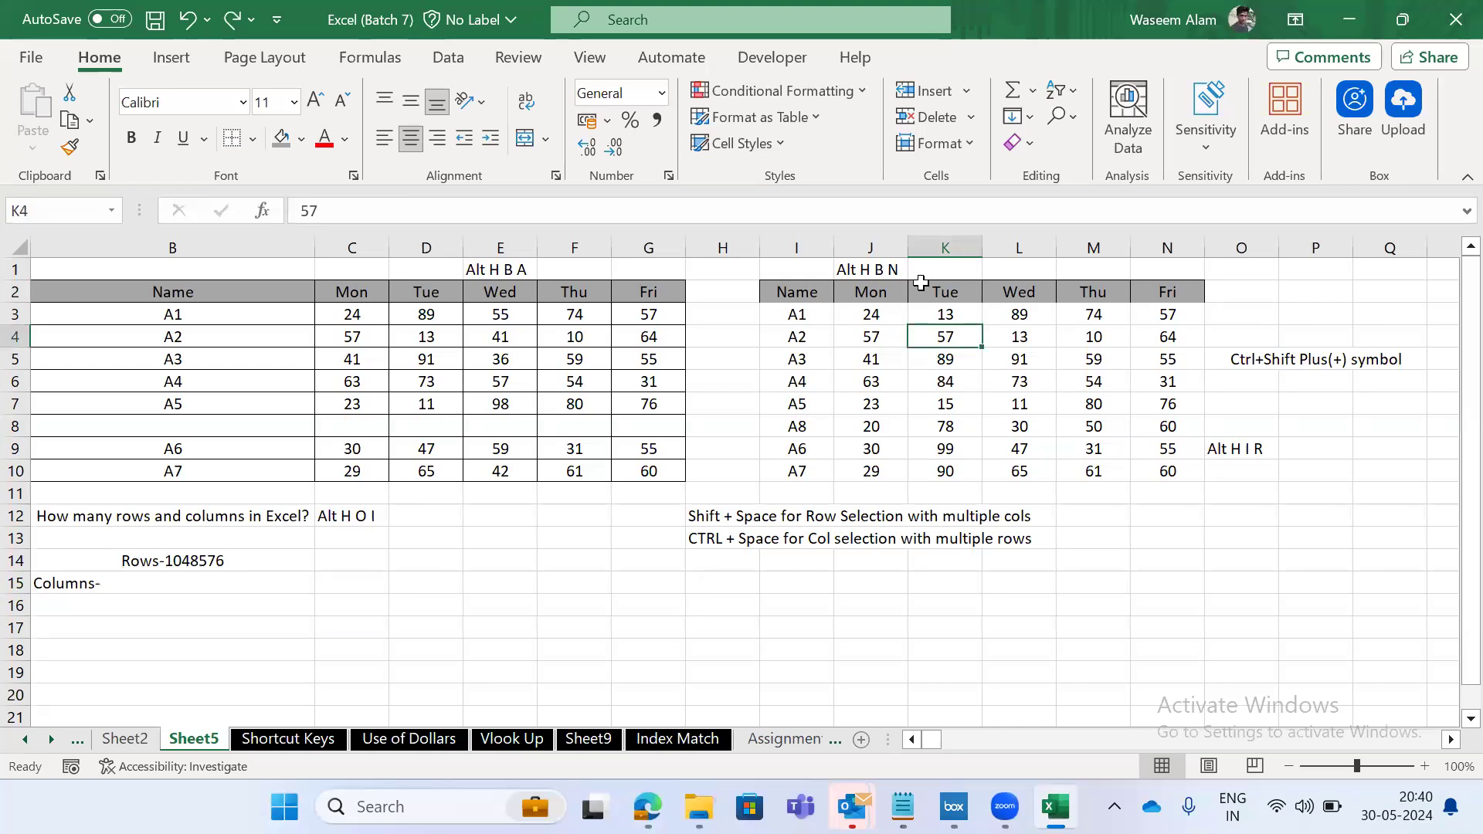
Check the row and column deletion shortcuts in A12:A13 of the Shortcut Keys sheet, and return to Sheet5.
key("ctrl+Page_Down")
key("Down")
key("Down")
key("shift+Down")
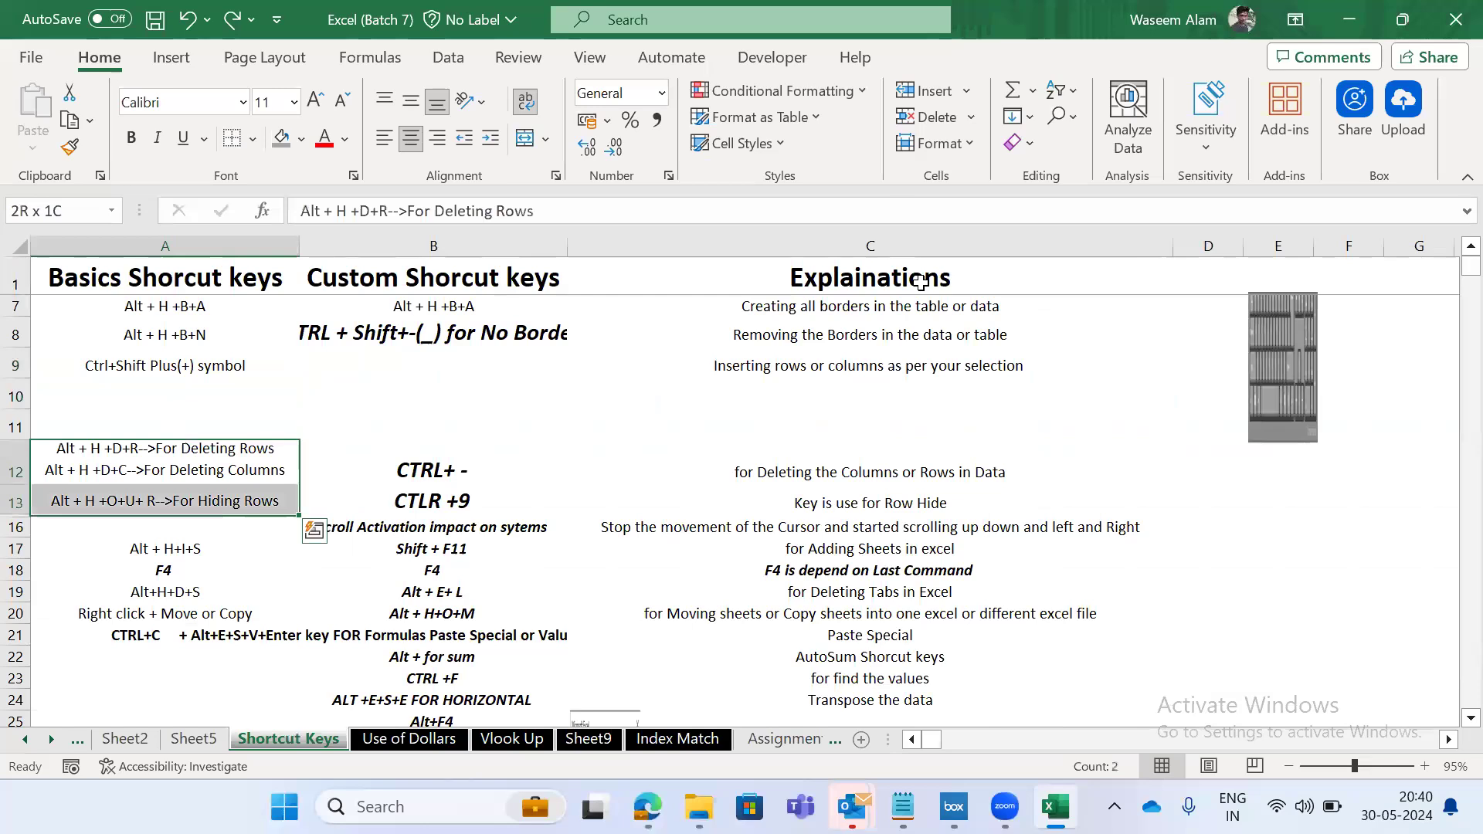
key("ctrl+Page_Up")
Insert and remove a blank column at column L using the keyboard shortcuts, and reselect the whole column from L5.
key("Down")
key("Down")
key("Down")
key("Down")
key("Left")
key("Down")
key("Up")
key("Up")
key("Right")
key("ctrl+space")
key("Right")
key("ctrl+space")
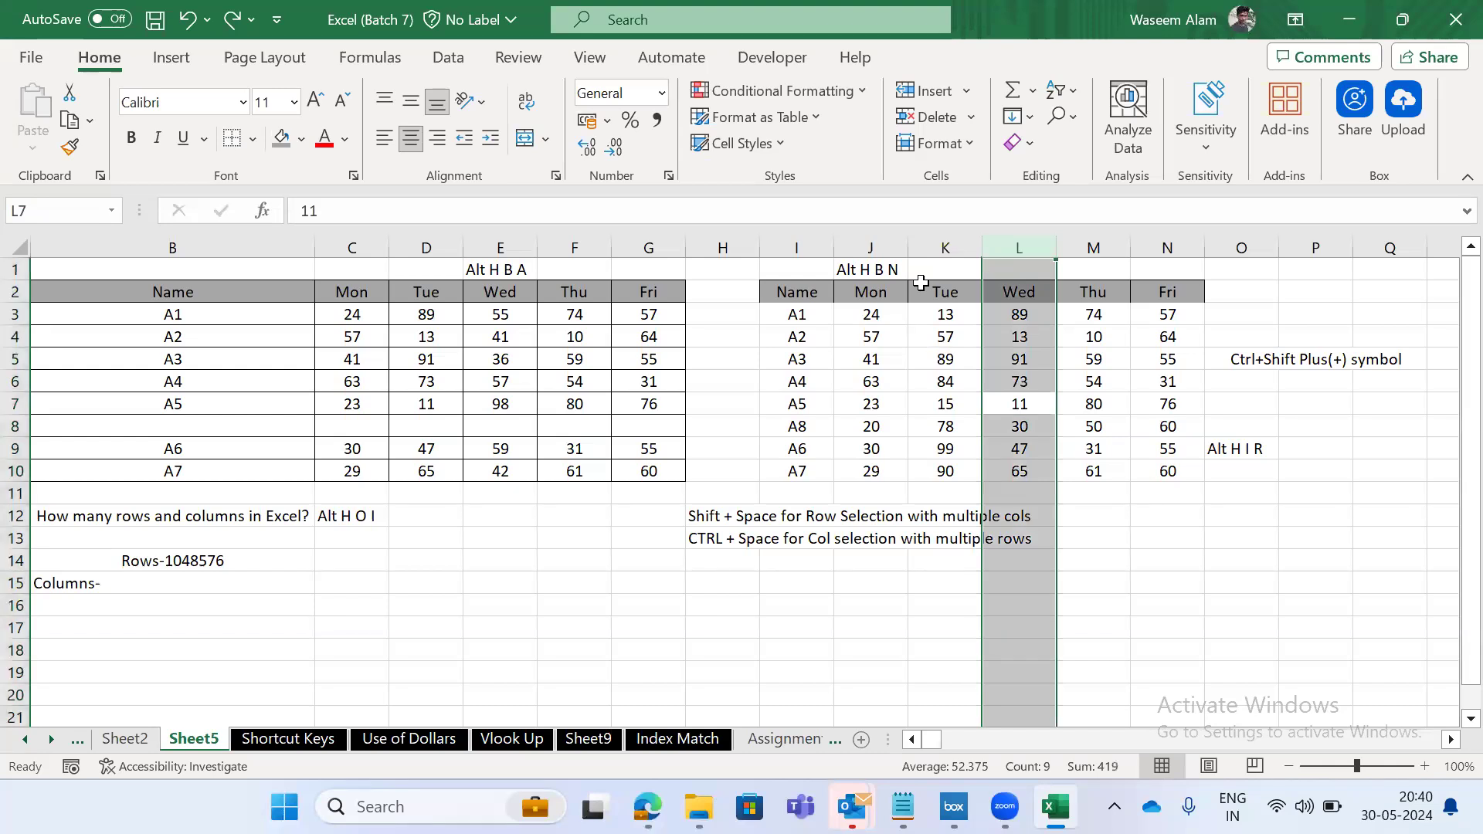
key("ctrl+shift+plus")
key("ctrl+minus")
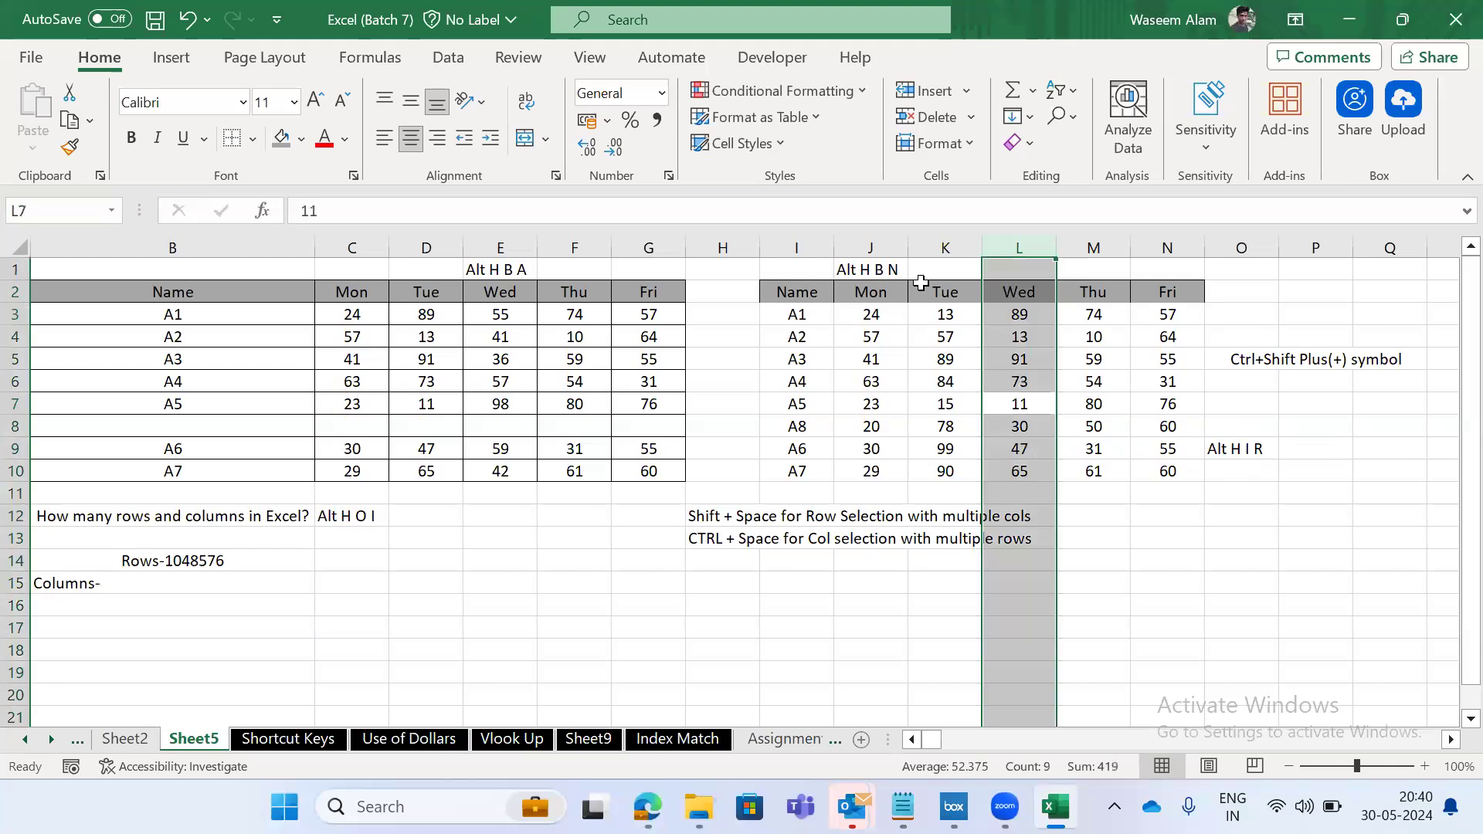
key("Up")
key("Up")
key("ctrl+space")
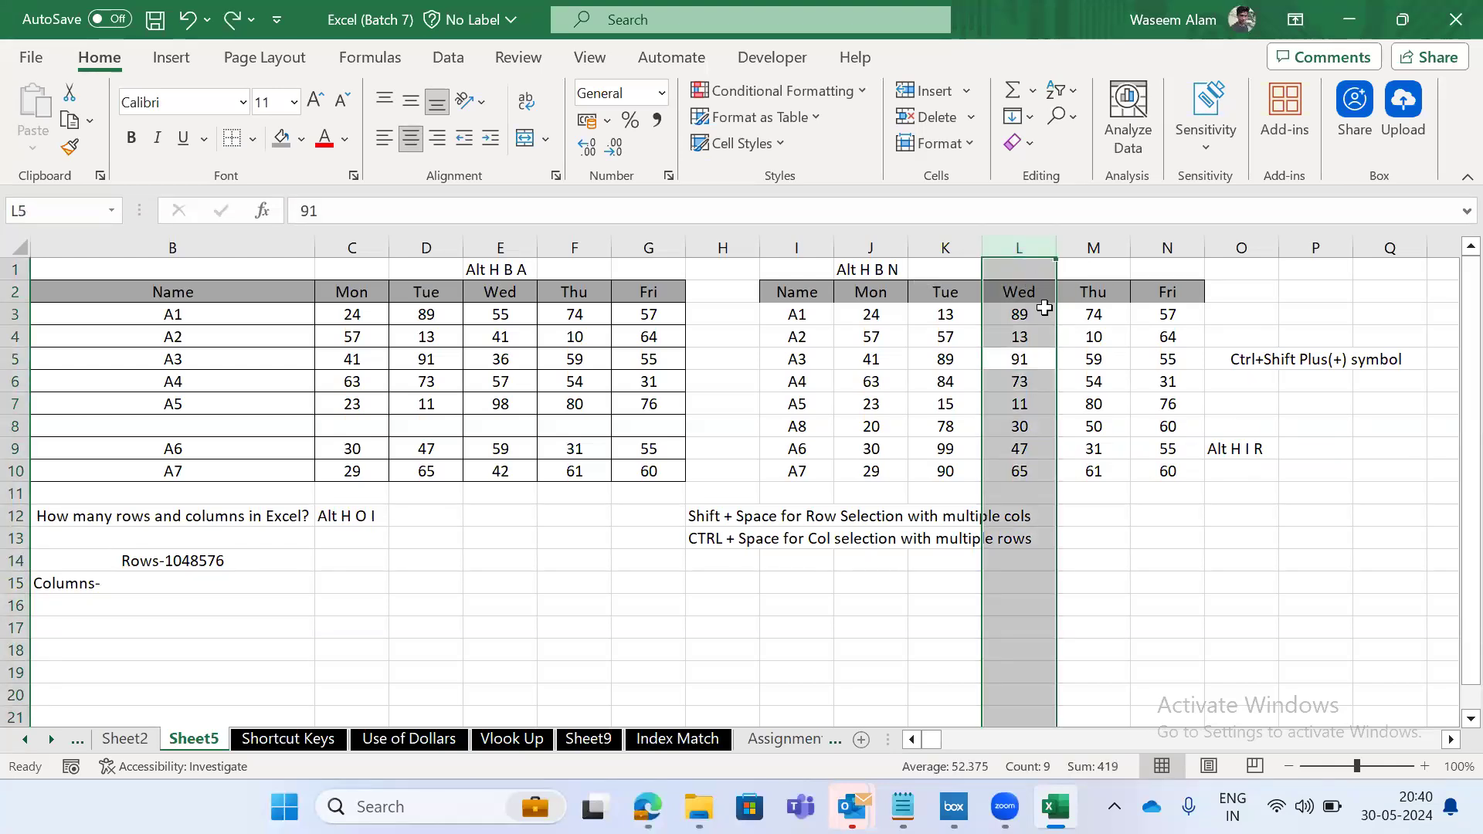
key("Up")
key("Left")
key("Left")
key("Down")
key("Down")
key("Down")
key("Left")
key("Down")
key("Down")
key("Down")
key("Down")
key("Down")
key("Down")
key("Down")
key("Down")
key("Down")
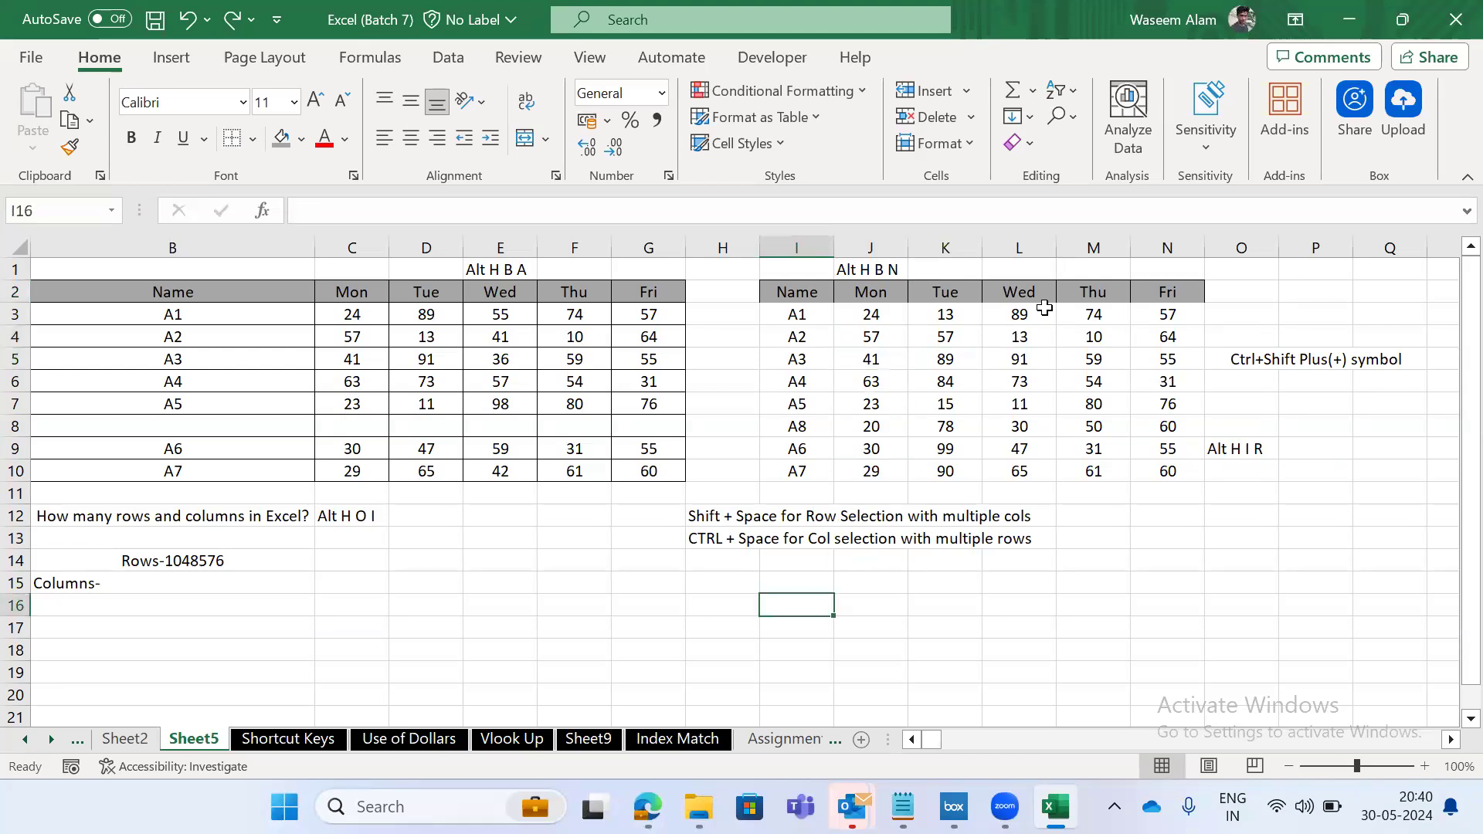
key("Home")
key("Down")
key("Down")
key("Down")
key("Down")
key("Down")
key("Down")
key("Down")
key("Down")
key("Down")
key("Down")
key("Down")
key("Down")
key("Down")
key("Down")
key("Down")
key("Up")
key("Up")
key("Up")
key("Up")
key("Up")
key("Up")
key("Up")
key("Up")
key("Up")
key("Up")
key("Up")
key("Up")
key("Up")
key("Up")
key("Up")
key("Up")
key("Up")
key("Up")
key("Up")
key("Up")
key("Right")
key("Right")
key("Right")
key("Down")
key("Down")
key("Right")
key("Right")
key("Right")
key("Right")
key("Right")
key("Right")
key("Right")
key("Right")
key("Right")
key("Right")
key("Right")
key("Right")
key("Right")
key("Right")
key("Right")
key("Right")
key("Right")
key("Right")
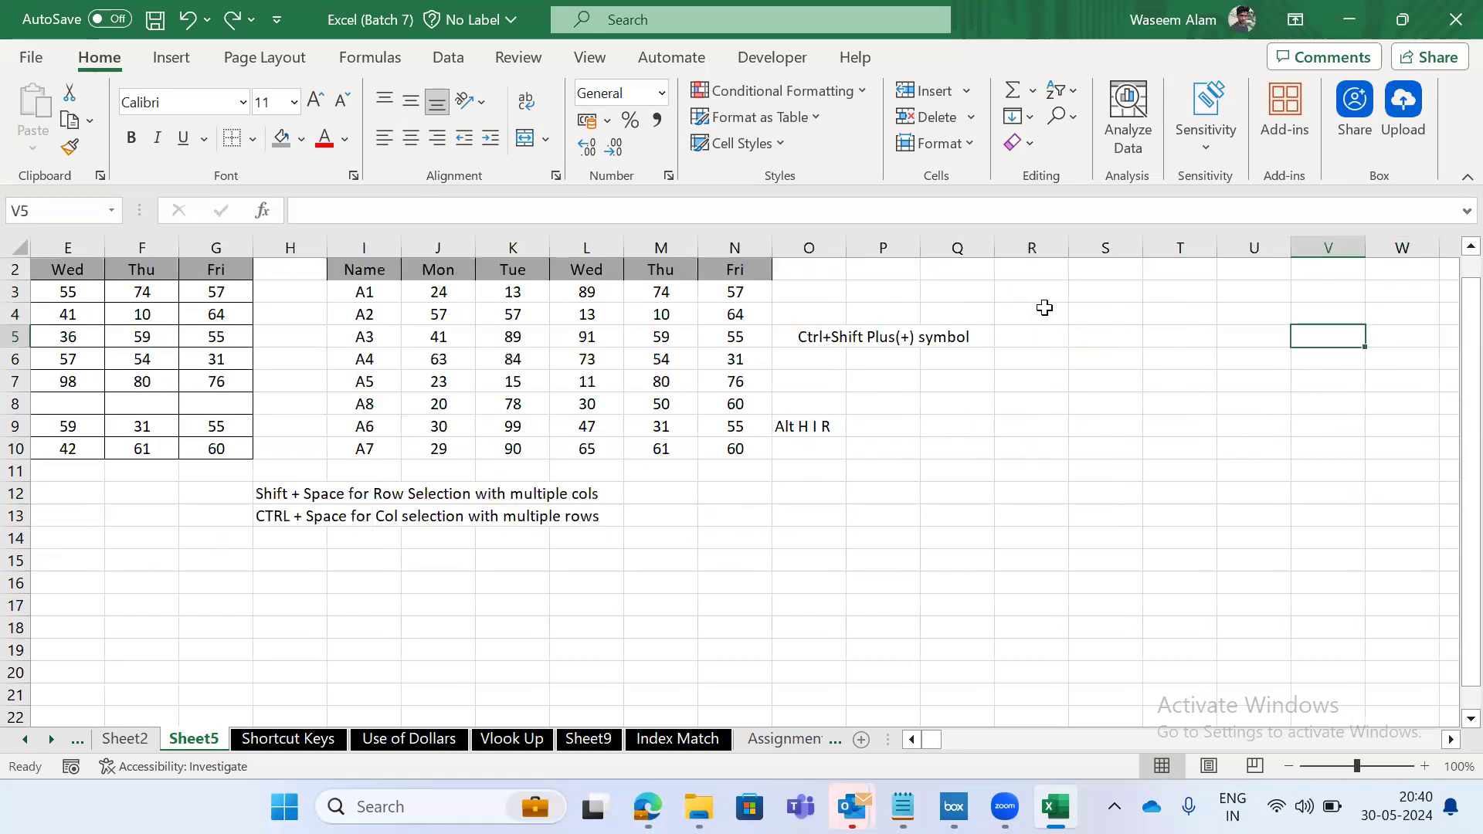
key("Left")
key("Left")
key("Left")
key("Left")
Open the Shortcut Keys sheet and select the explanation for inserting rows or columns in C9.
key("ctrl+Page_Down")
key("Right")
key("Right")
key("Down")
key("Down")
key("Up")
key("Up")
key("Up")
key("Up")
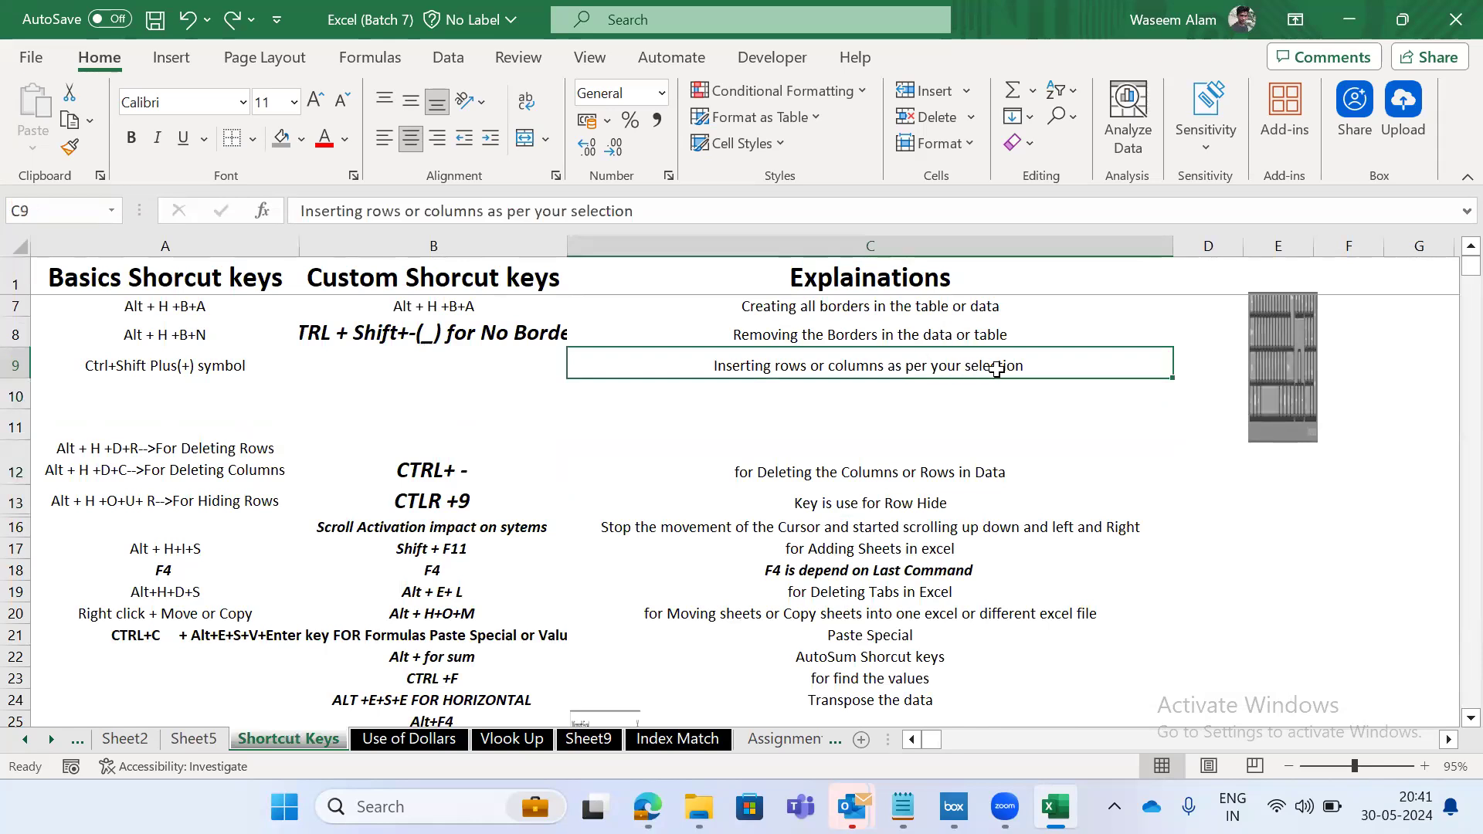
Return to Sheet5 and insert a blank column before the second table's Tue column at K.
key("ctrl+Page_Up")
key("Left")
key("Left")
key("Left")
key("Left")
key("Left")
key("Left")
key("Left")
key("Left")
key("ctrl+space")
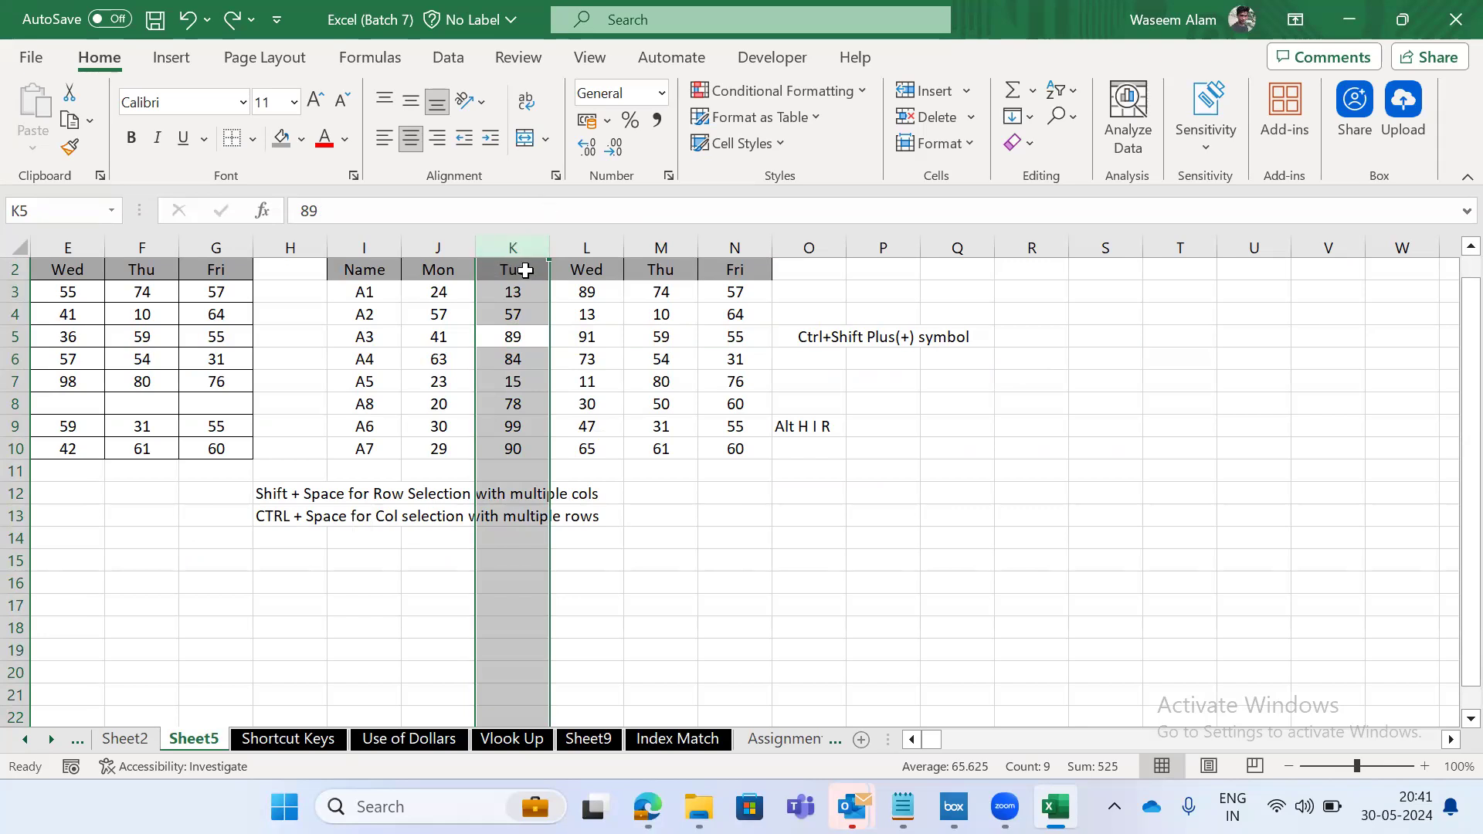
key("ctrl+shift+plus")
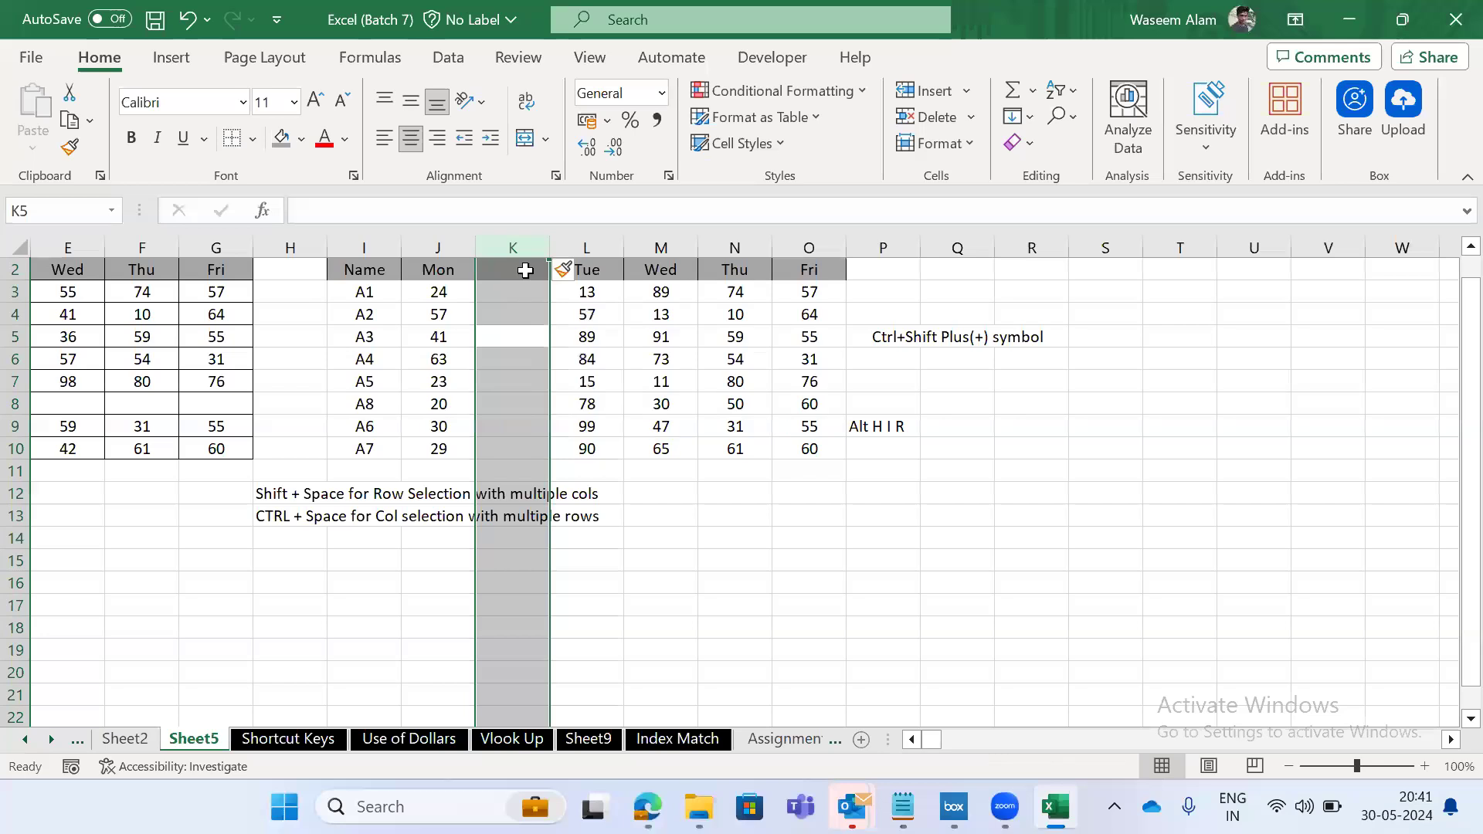
Select the header cells J2:L2 around the blank column, and undo the column insertion.
key("Right")
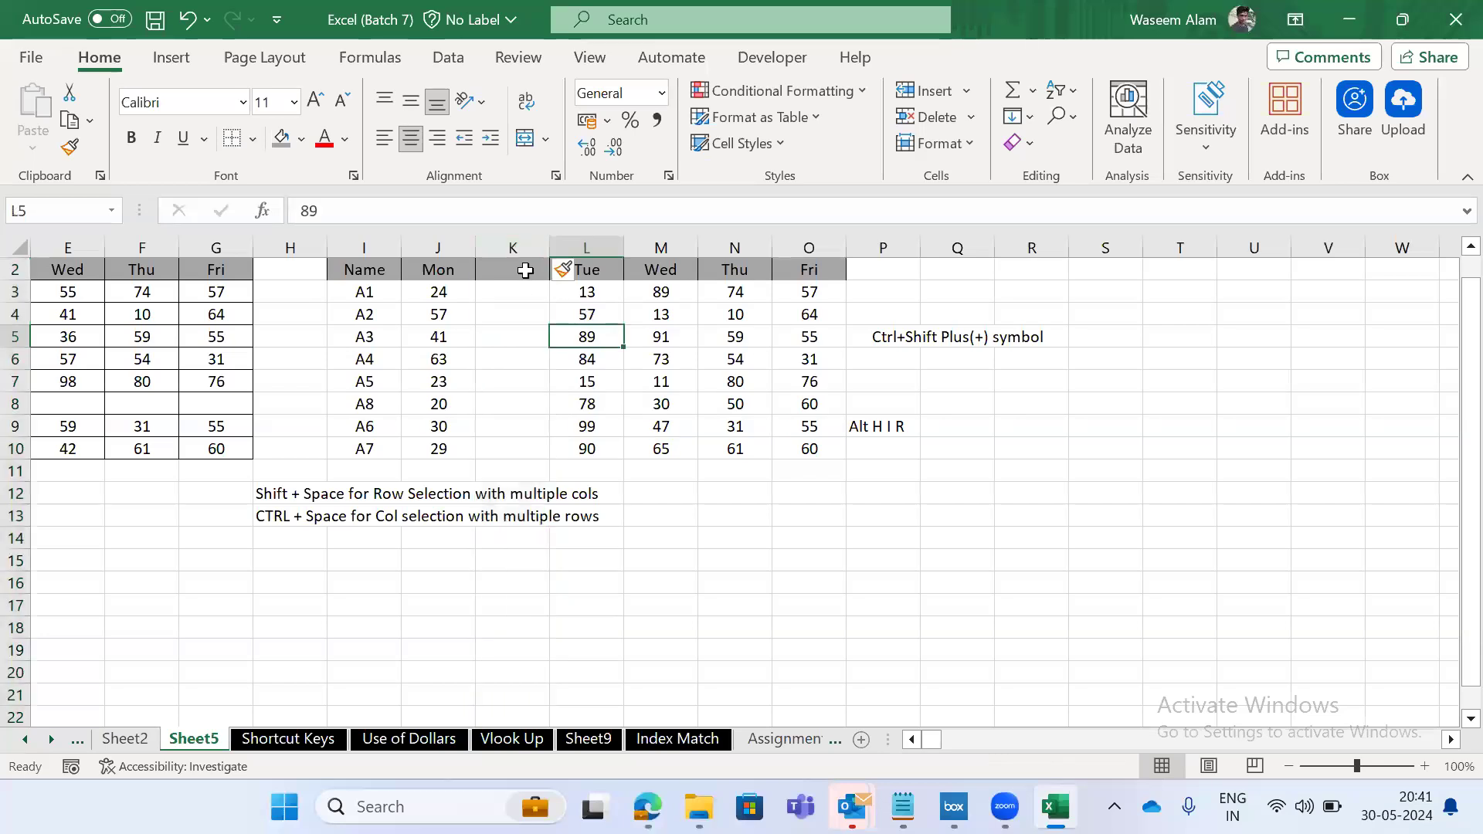
key("Left")
key("Left")
key("Up")
key("Right")
key("ctrl+space")
key("Right")
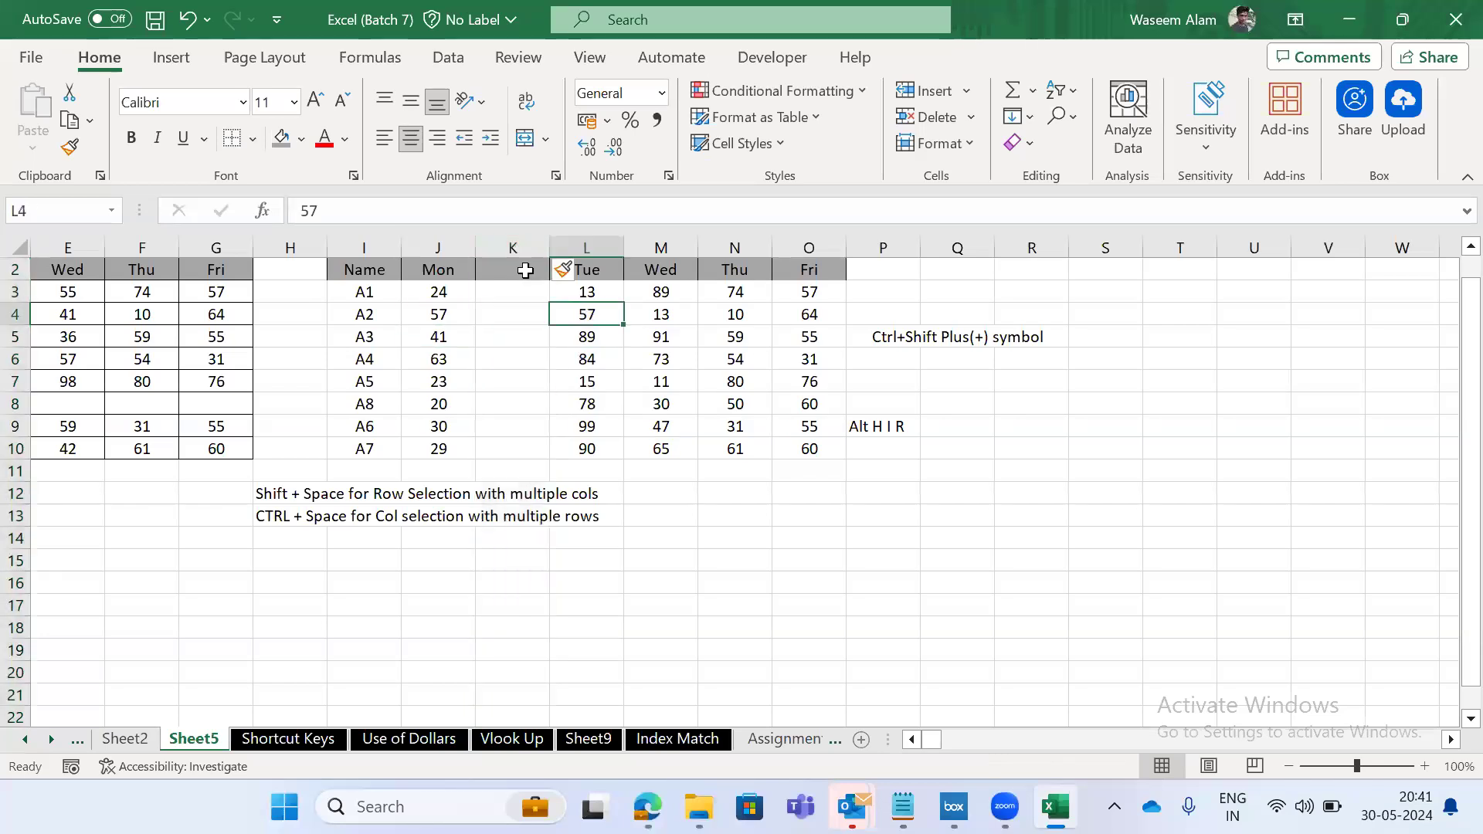
key("ctrl+space")
key("shift+Right")
key("shift+Right")
key("shift+Right")
key("Left")
key("Up")
key("Up")
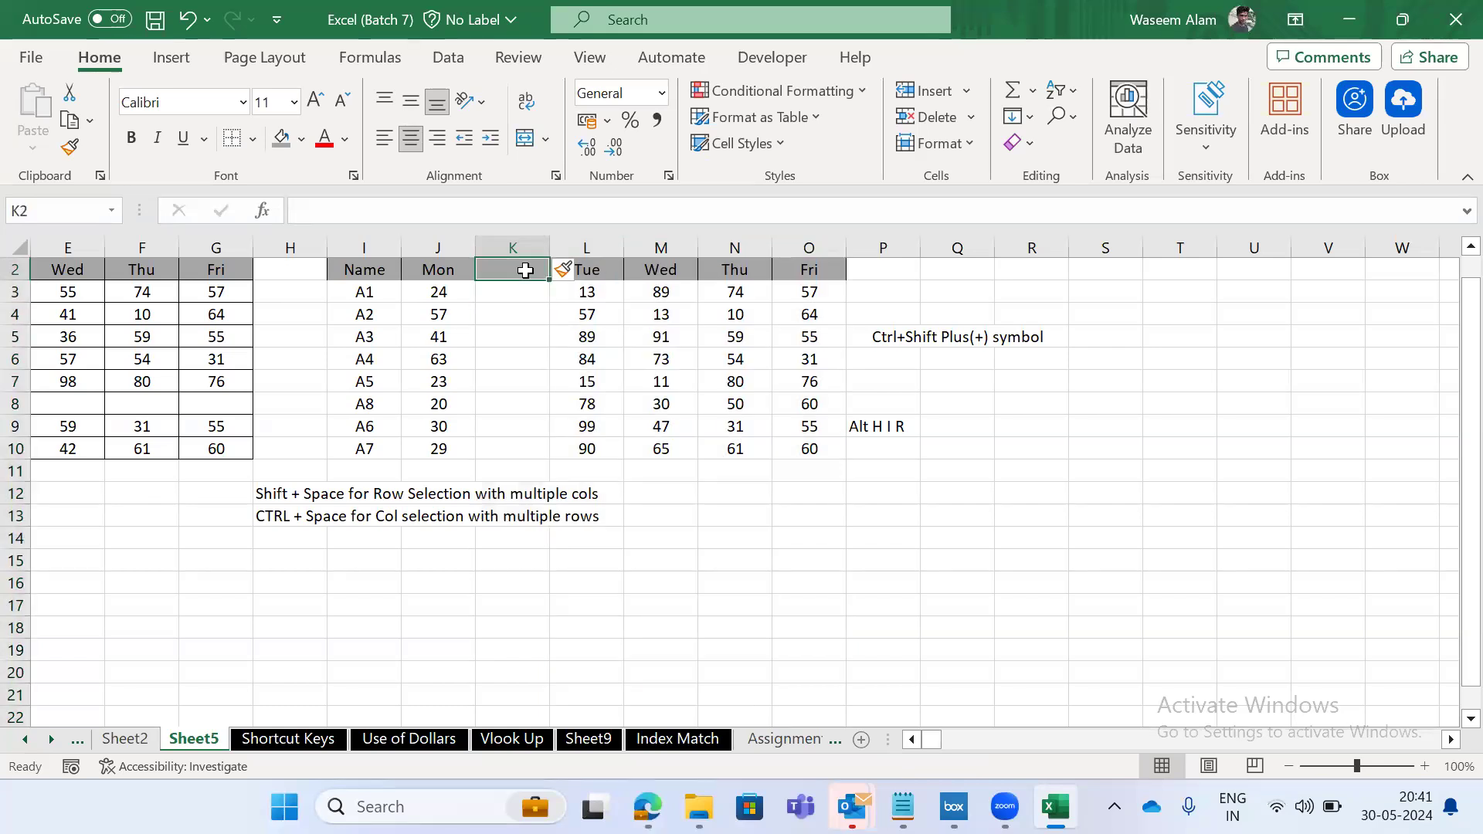
key("Left")
key("shift+Right")
key("shift+Right")
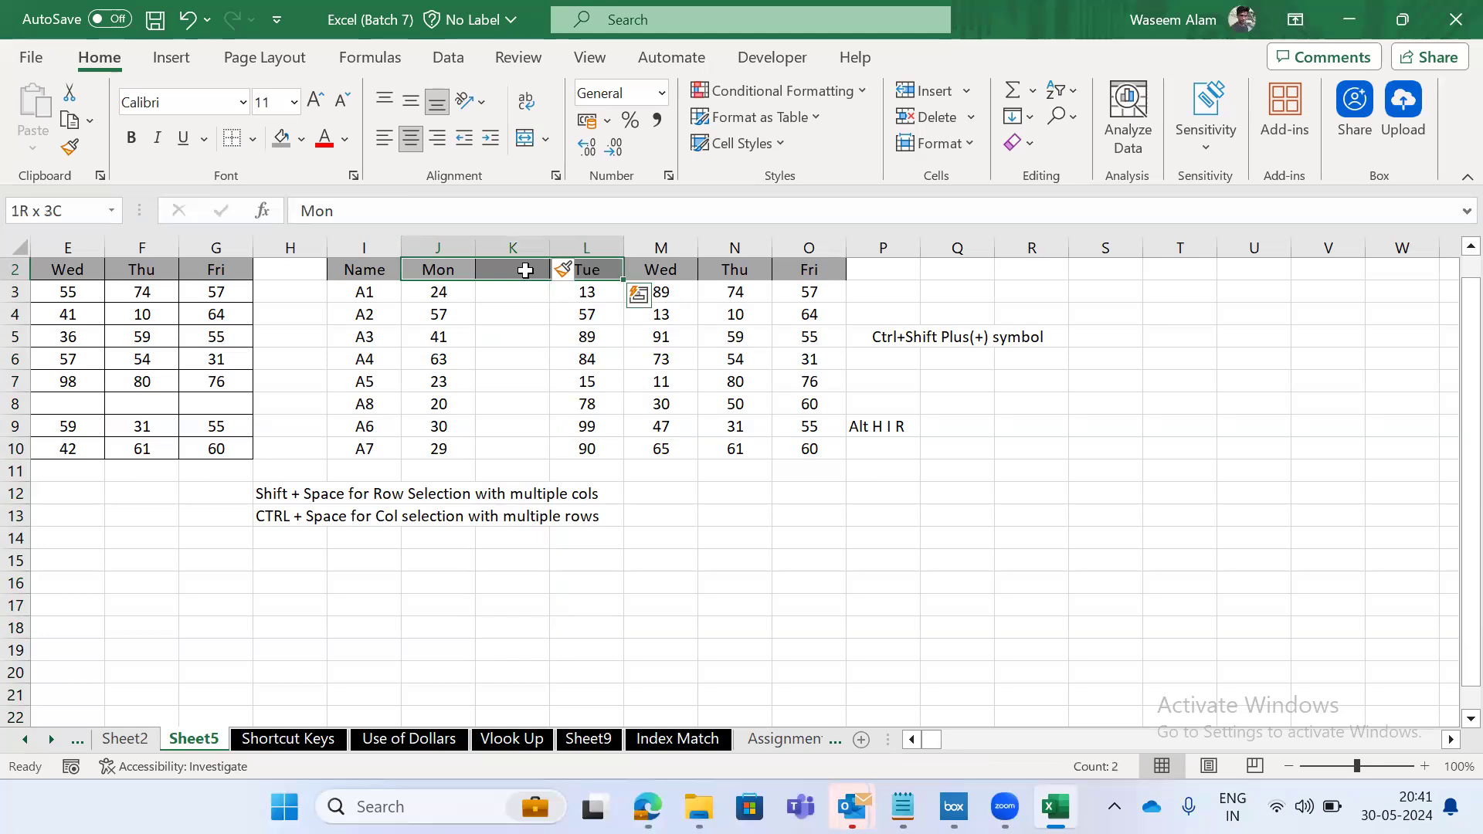
key("ctrl+z")
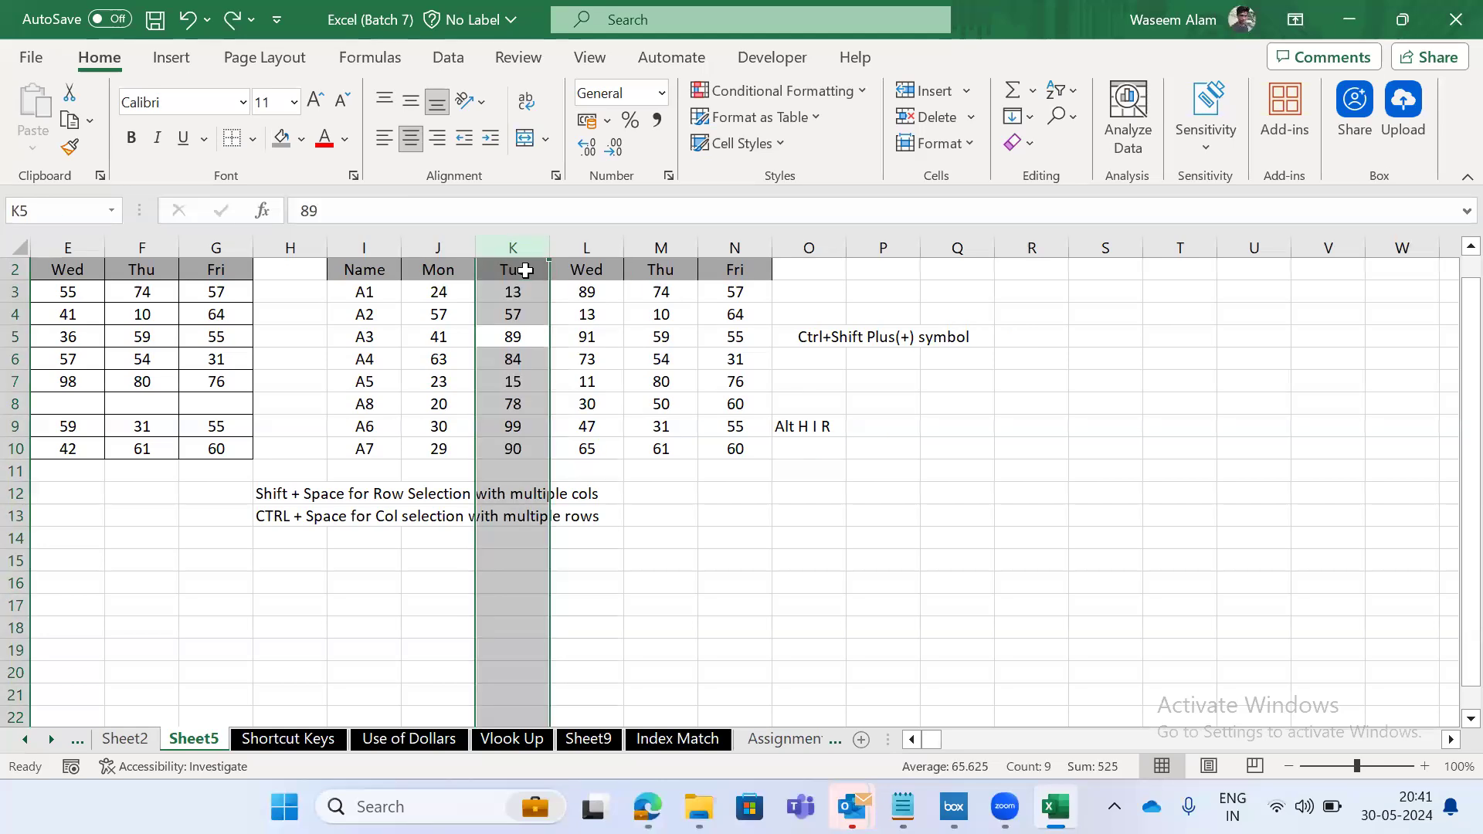
Check the row and column deletion shortcuts in row 12 of the Shortcut Keys sheet, and return to Sheet5.
key("ctrl+Page_Down")
key("ctrl+Page_Up")
key("ctrl+Page_Down")
key("ctrl+Page_Down")
key("Down")
key("Down")
key("Left")
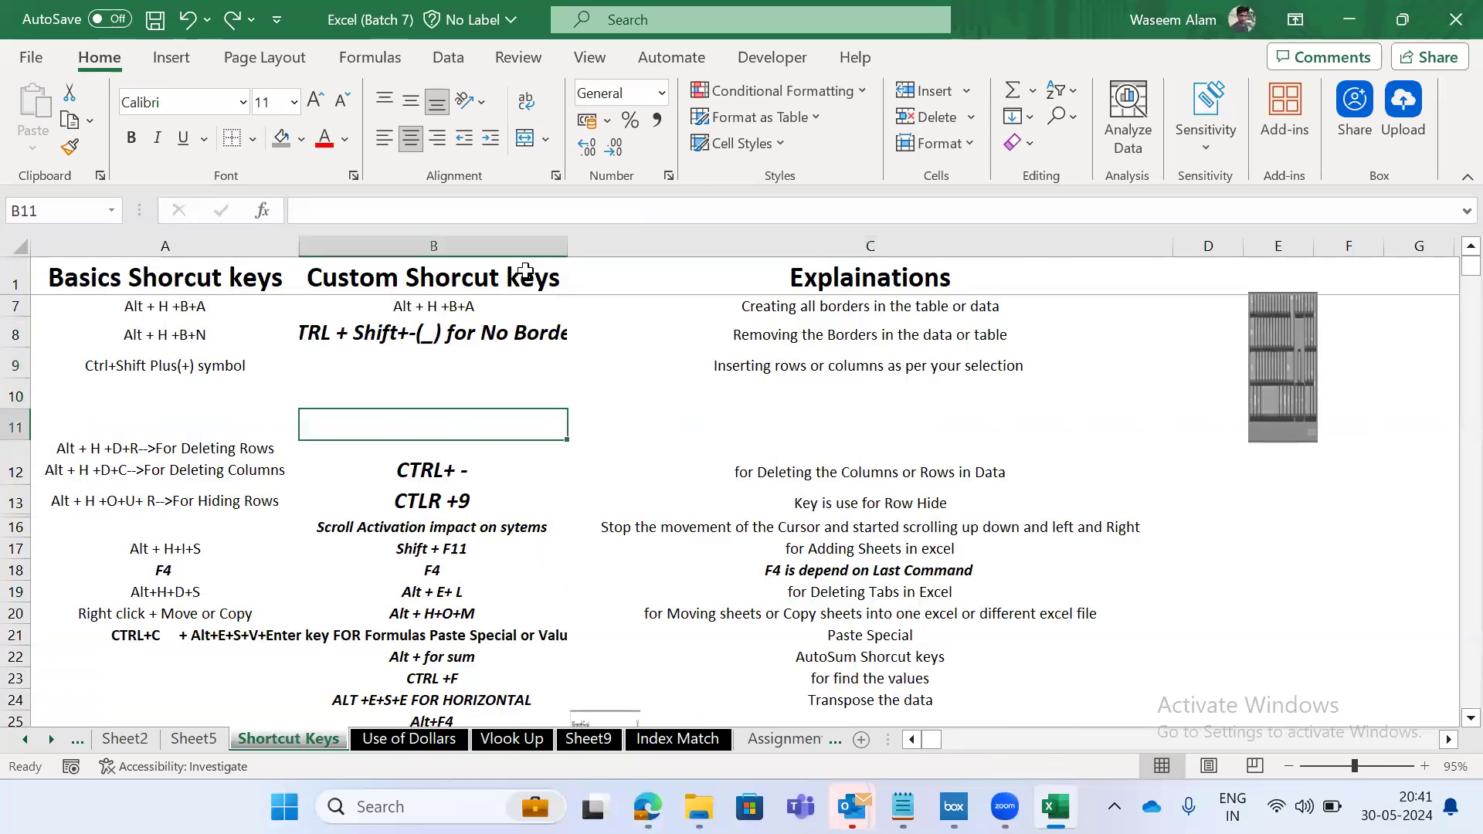
key("Left")
key("Down")
key("Right")
key("Left")
key("ctrl+Page_Up")
key("Down")
key("Left")
key("Left")
key("Left")
key("Left")
key("Left")
key("Left")
key("Left")
key("Left")
key("Left")
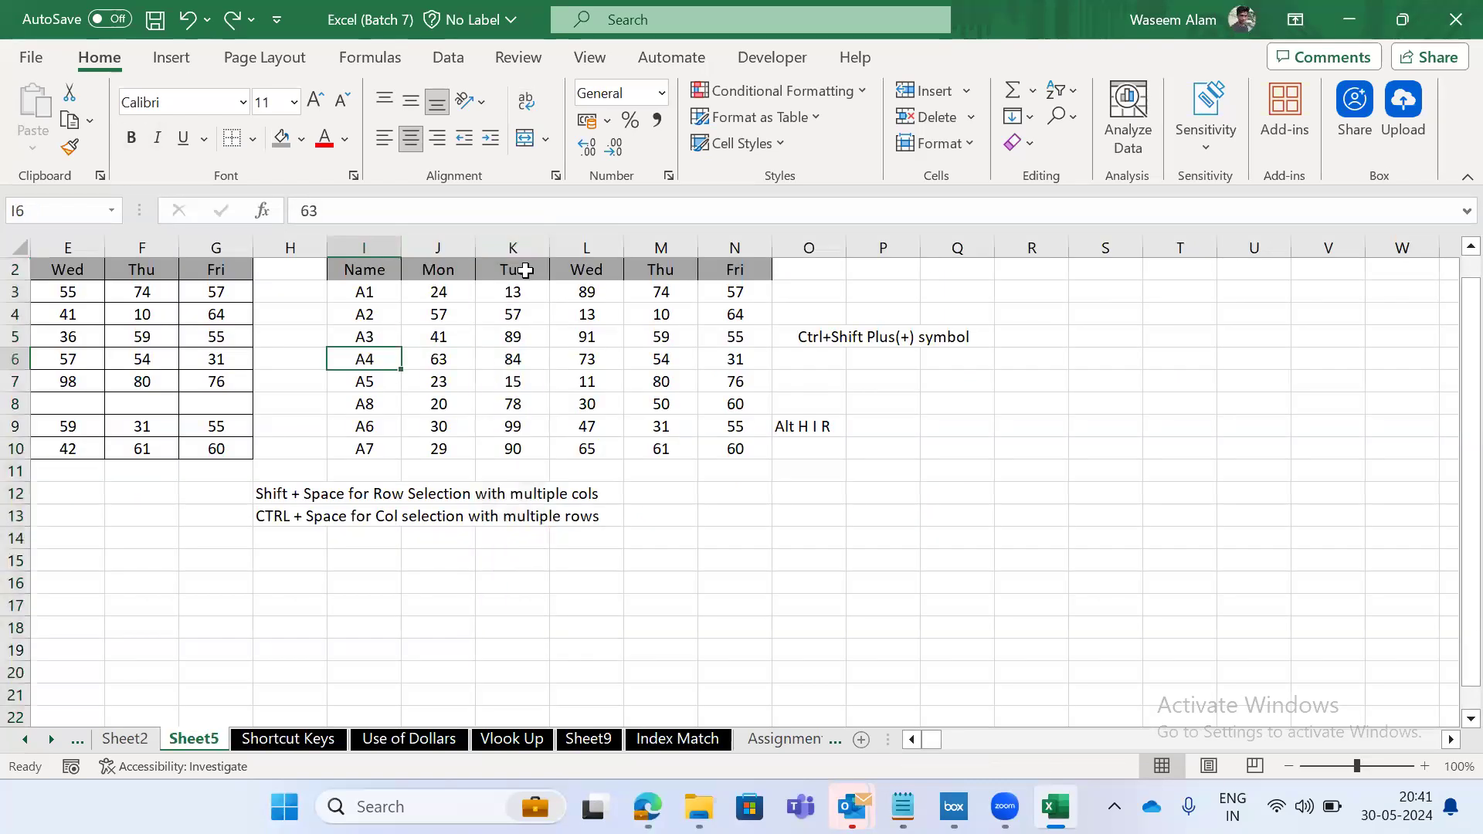
key("Right")
key("Right")
key("Right")
key("Down")
key("Down")
key("Right")
key("Right")
key("Right")
key("Up")
key("Up")
key("Right")
key("Down")
key("Up")
key("Up")
key("Up")
key("Up")
key("Up")
key("Down")
key("Up")
key("ctrl+shift+Right")
key("ctrl+shift+Down")
key("Down")
key("Down")
key("ctrl+Down")
key("Up")
key("Up")
key("Up")
key("Down")
key("Right")
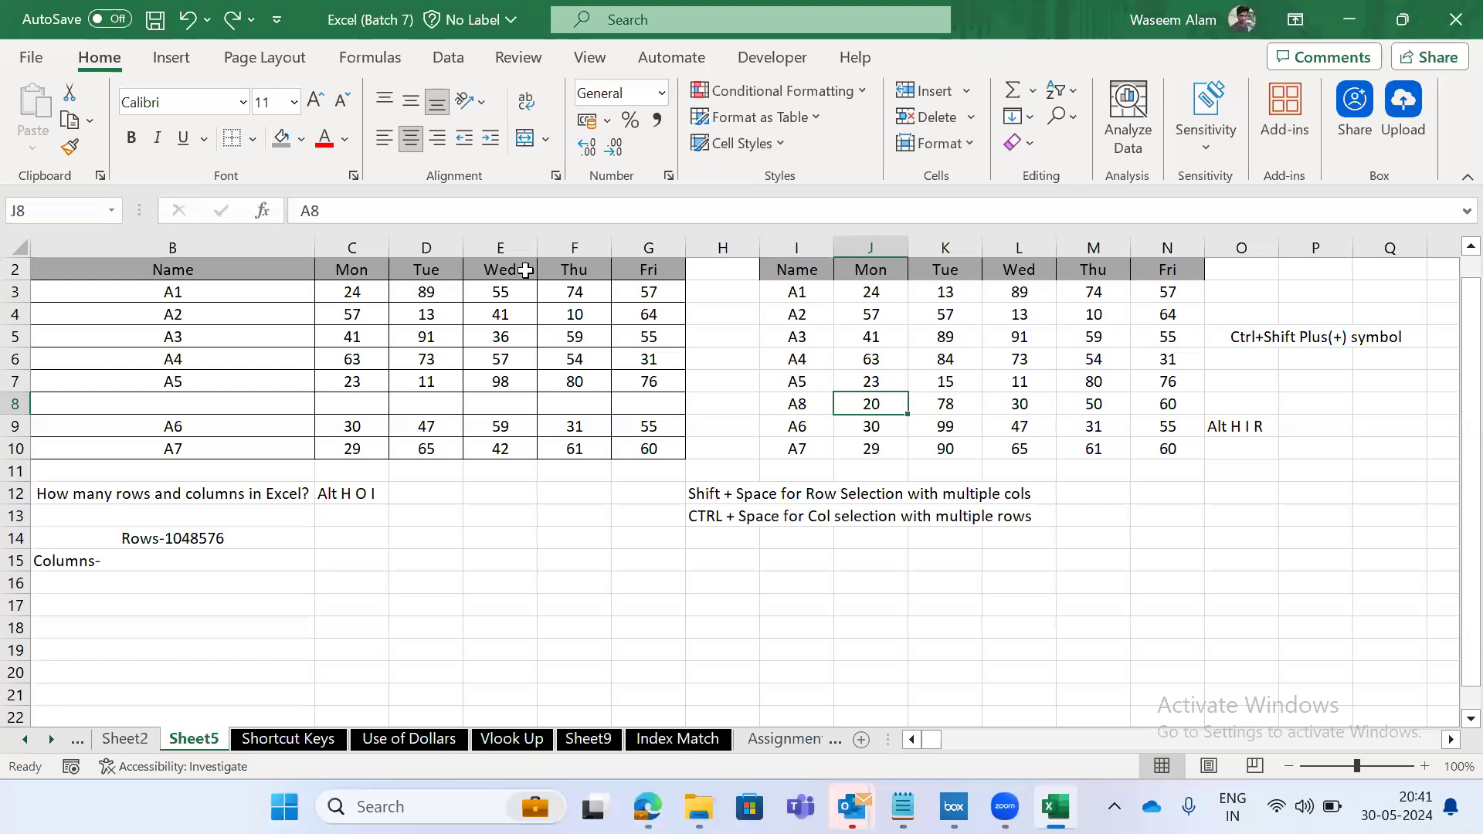
Select the second table's names in I3:I10.
key("Left")
key("Up")
key("ctrl+Up")
key("Down")
key("ctrl+shift+Down")
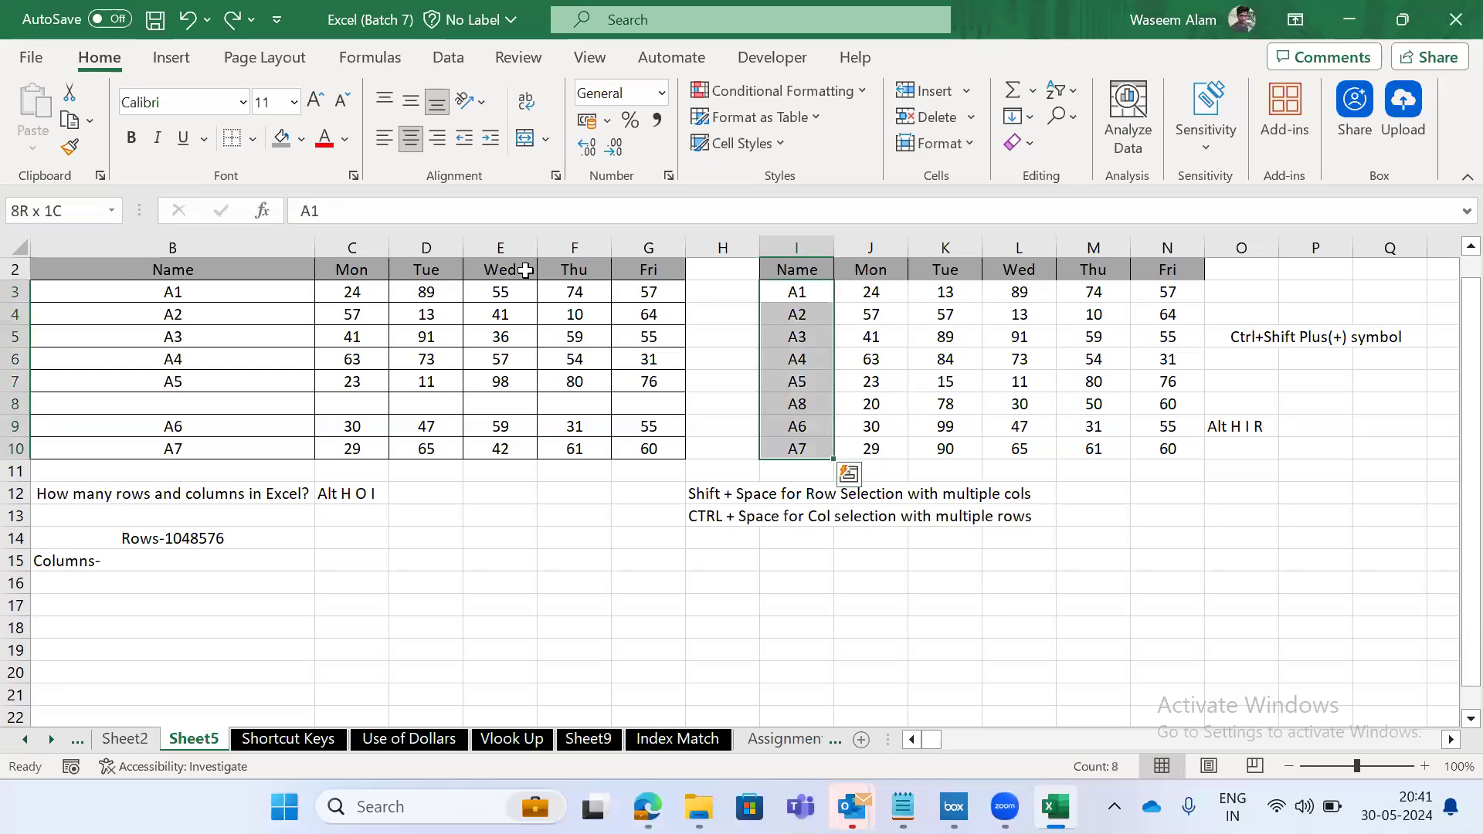
key("ctrl+shift+Up")
key("ctrl+shift+Down")
key("Left")
key("Right")
Insert a row at row 11 below the second table and enter A8 in I11.
key("ctrl+Down")
key("Down")
key("shift+space")
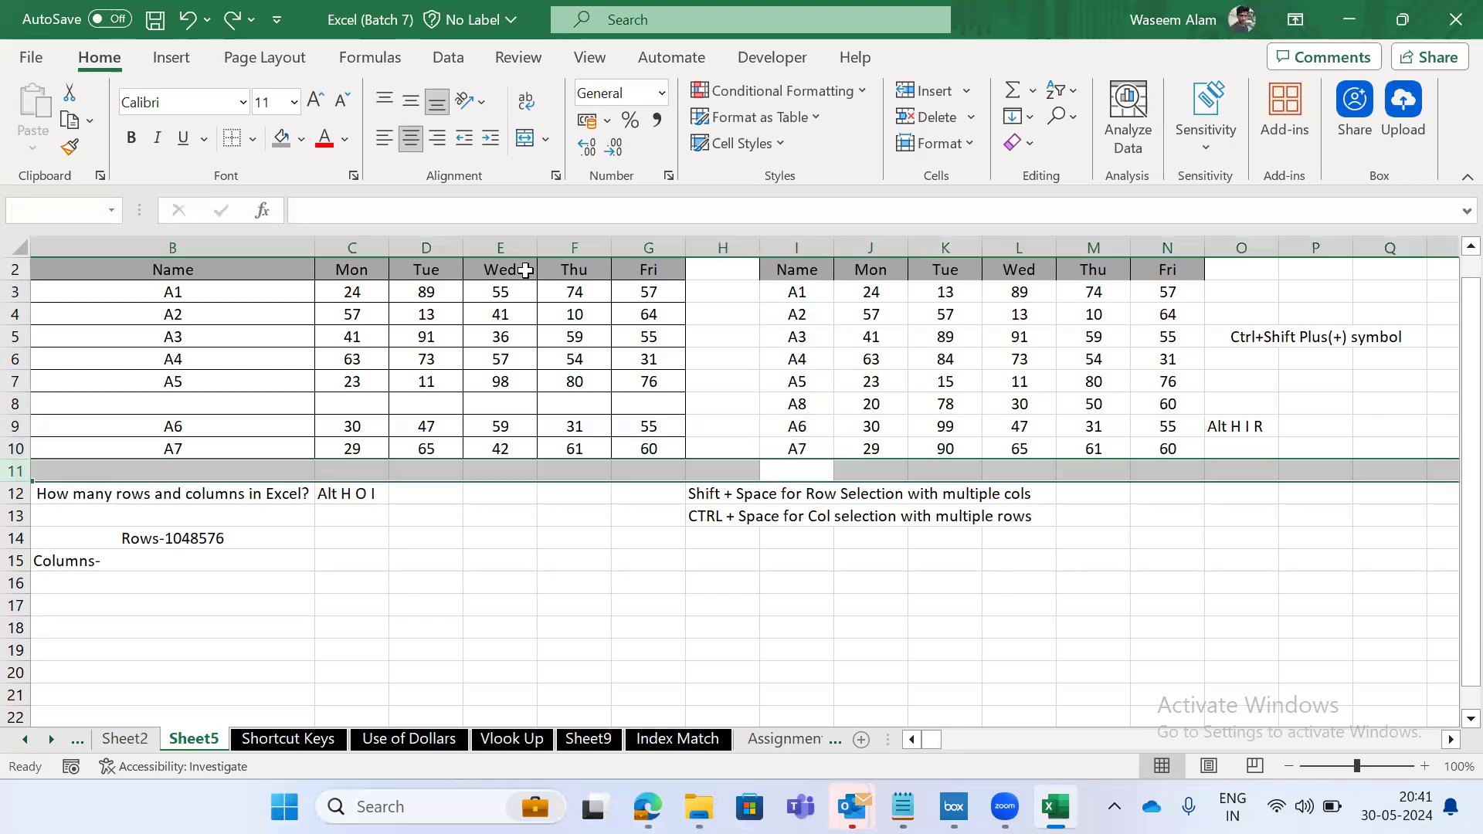
key("ctrl+shift+plus")
type("A")
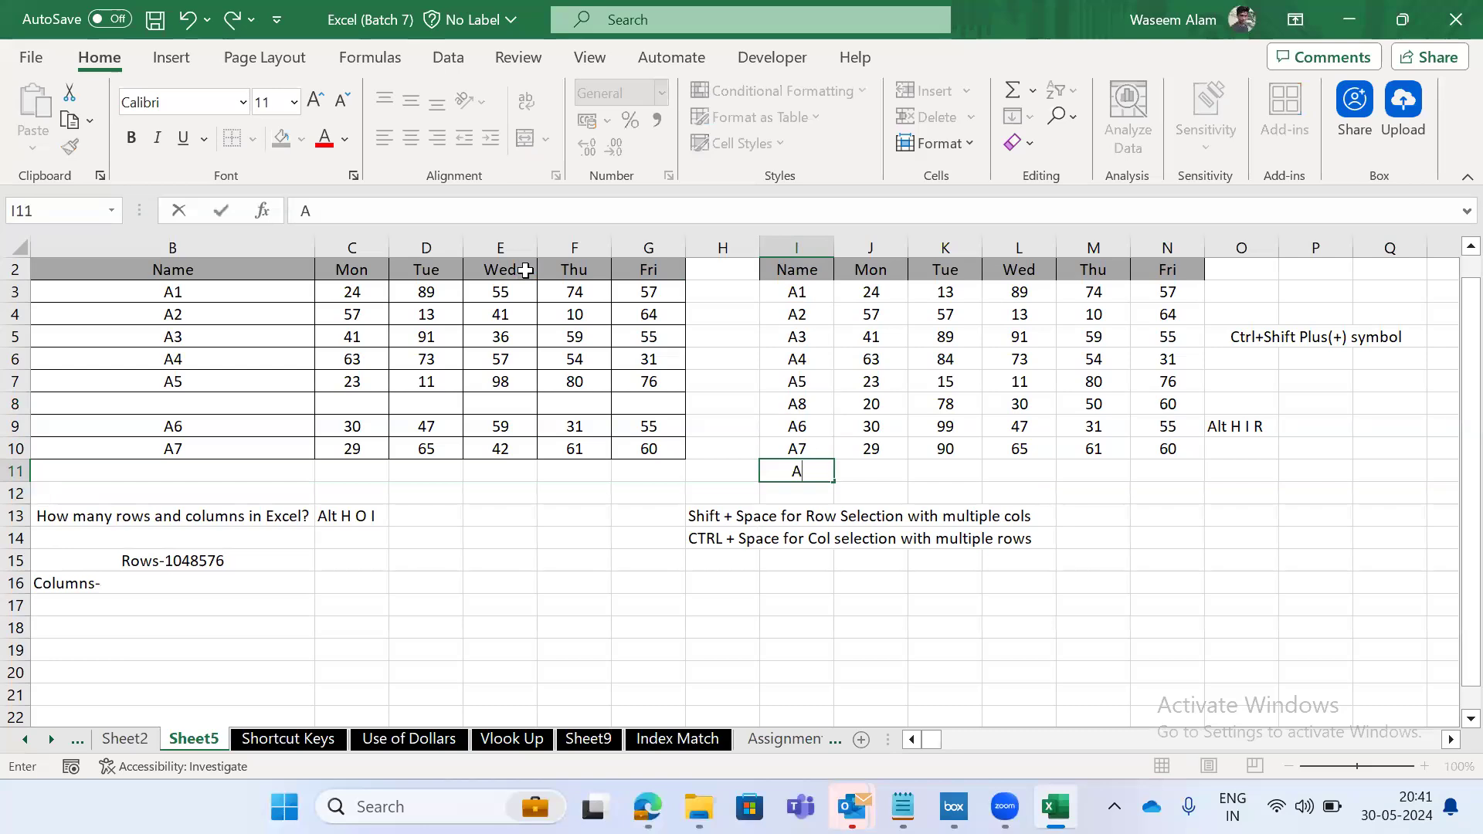
type("8")
key("Return")
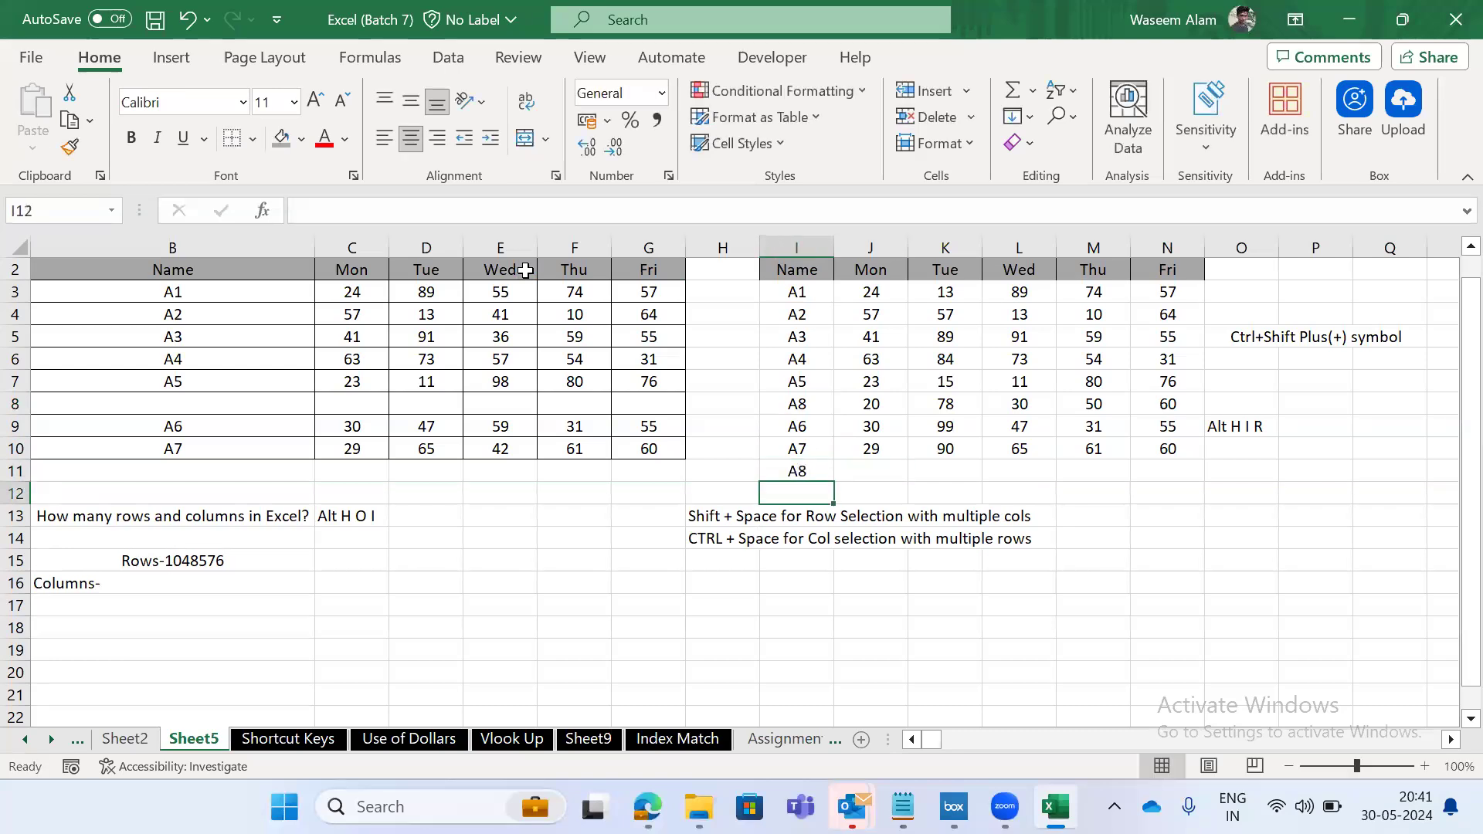
Insert another row at row 12, and enter A9 in I12 and A10 in I13.
key("shift+space")
key("ctrl+shift+plus")
type("A(")
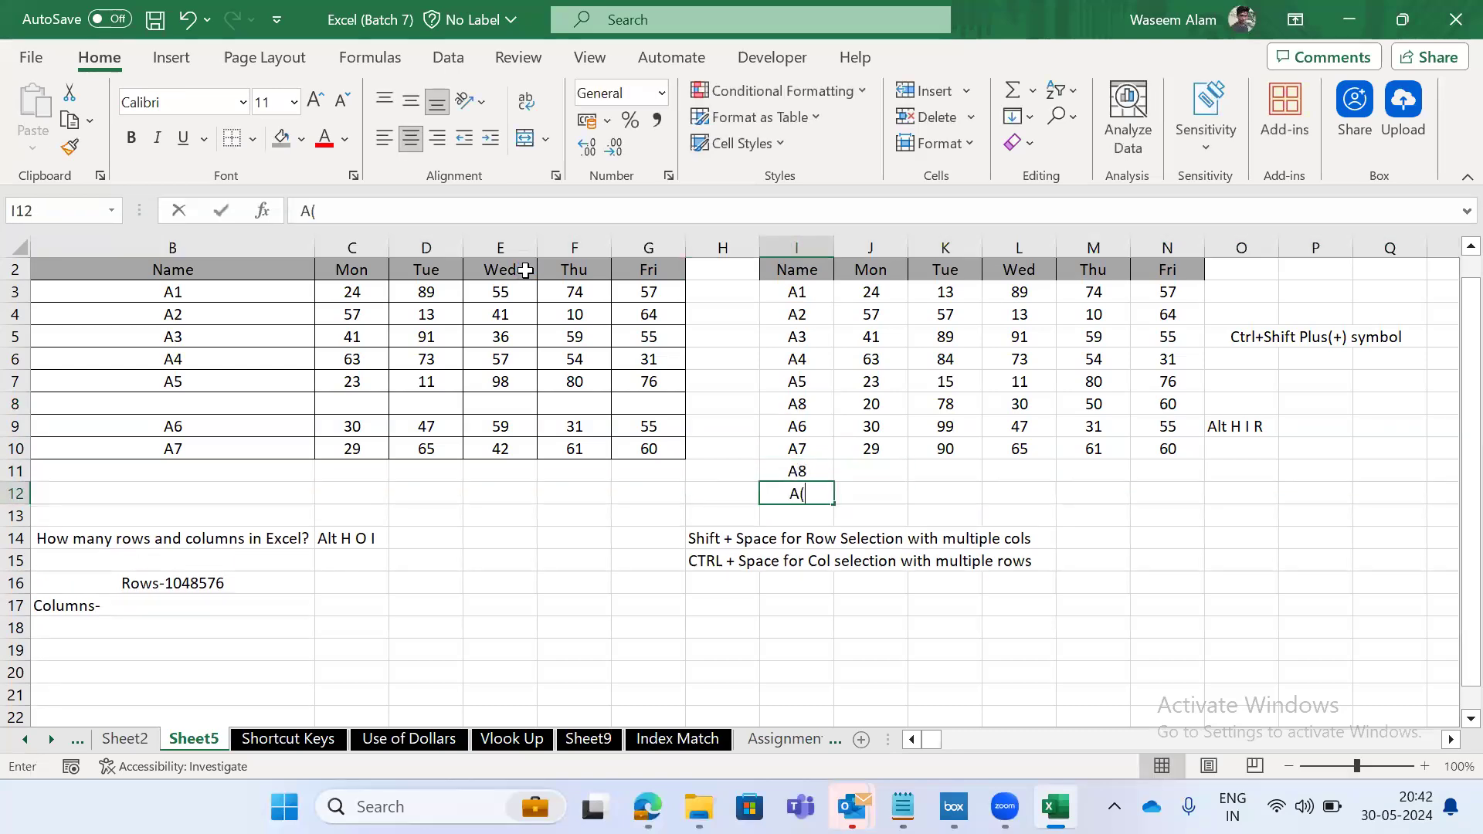
key("BackSpace")
type("9")
key("Return")
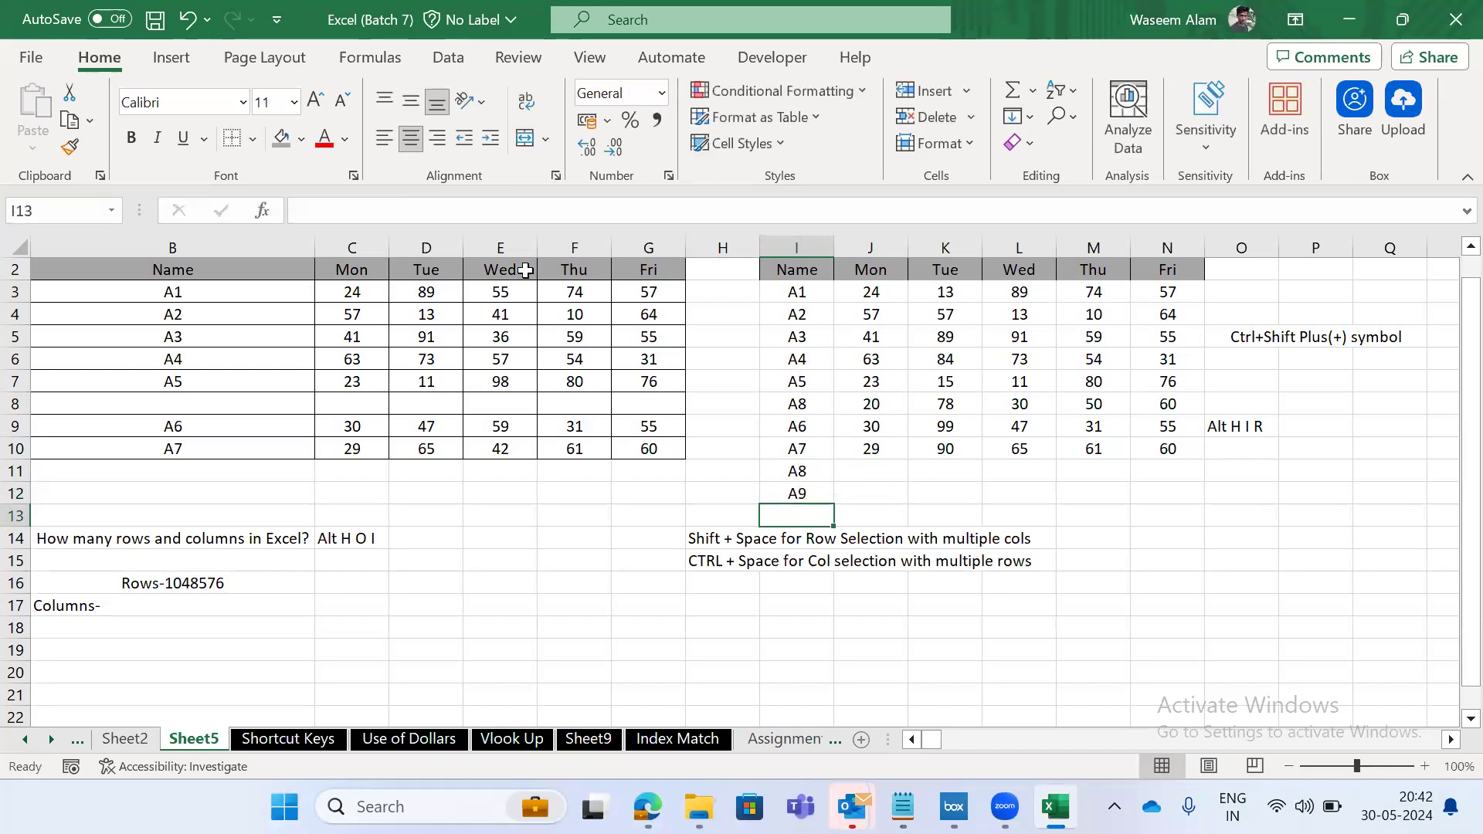
type("A10")
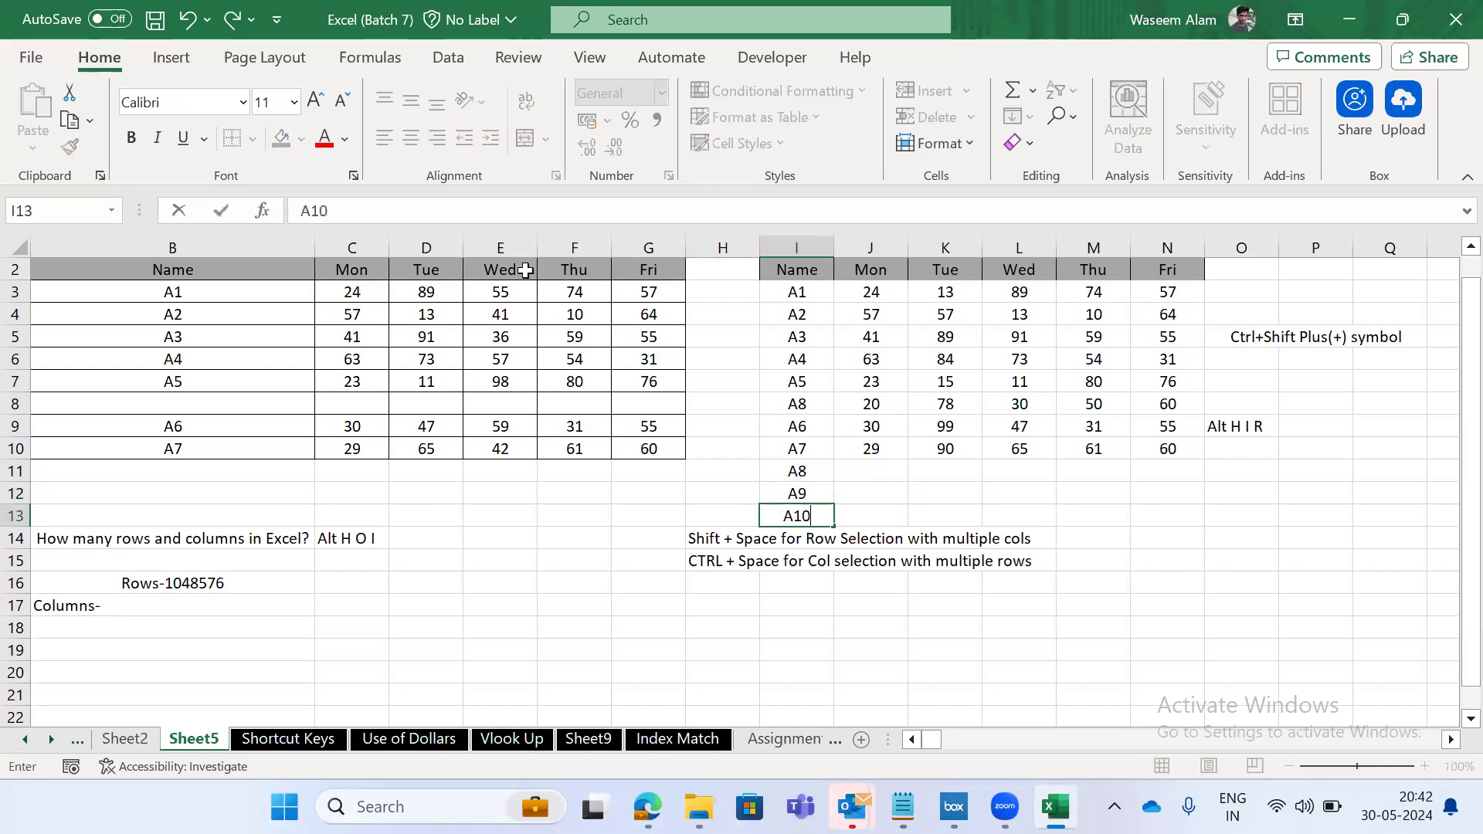
key("Up")
key("Up")
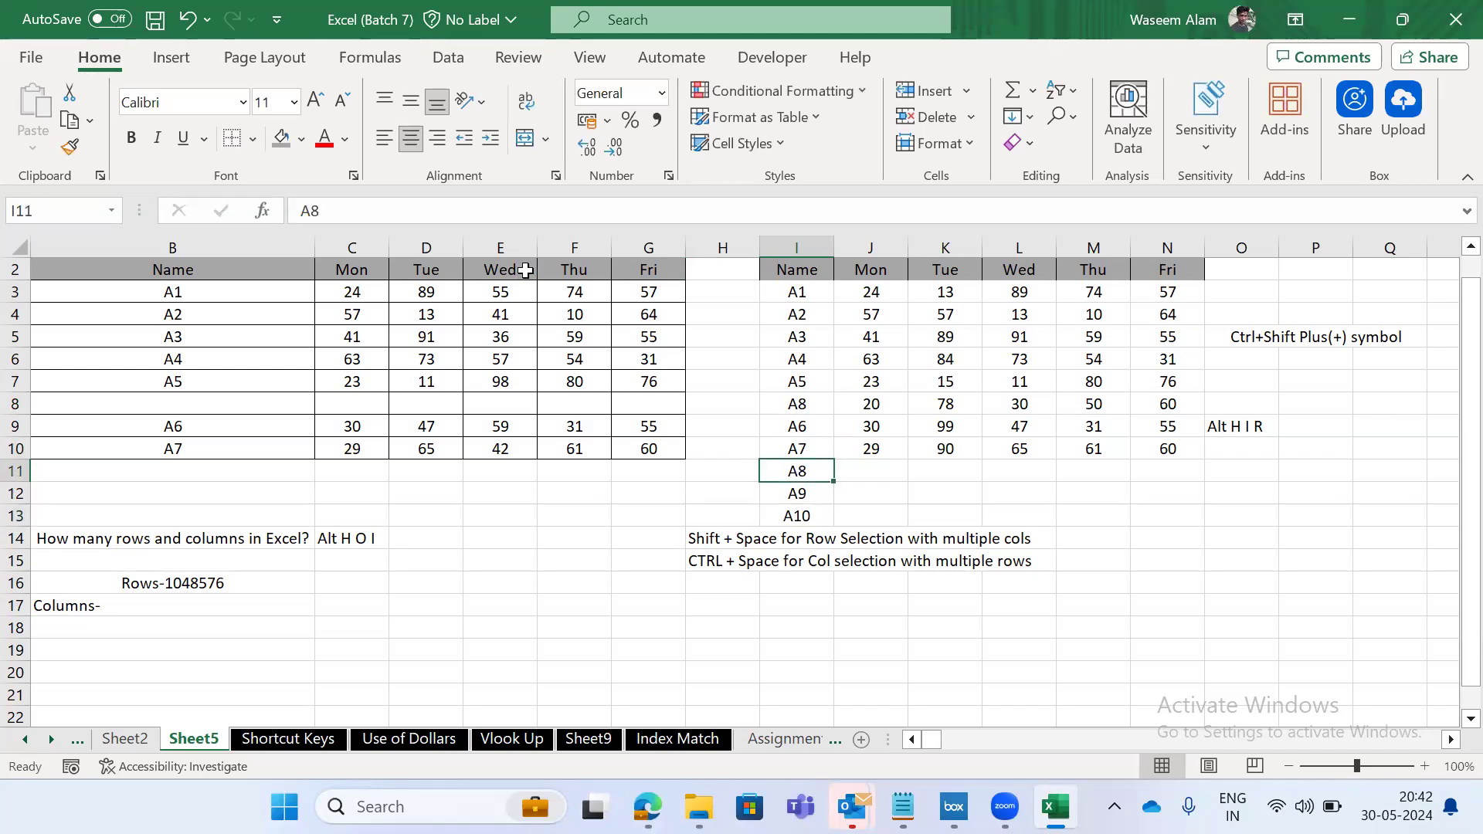
Copy the Mon to Fri values of the A8 record in J8:N8 to the new A8 row starting at J11.
key("Up")
key("Up")
key("Up")
key("shift+space")
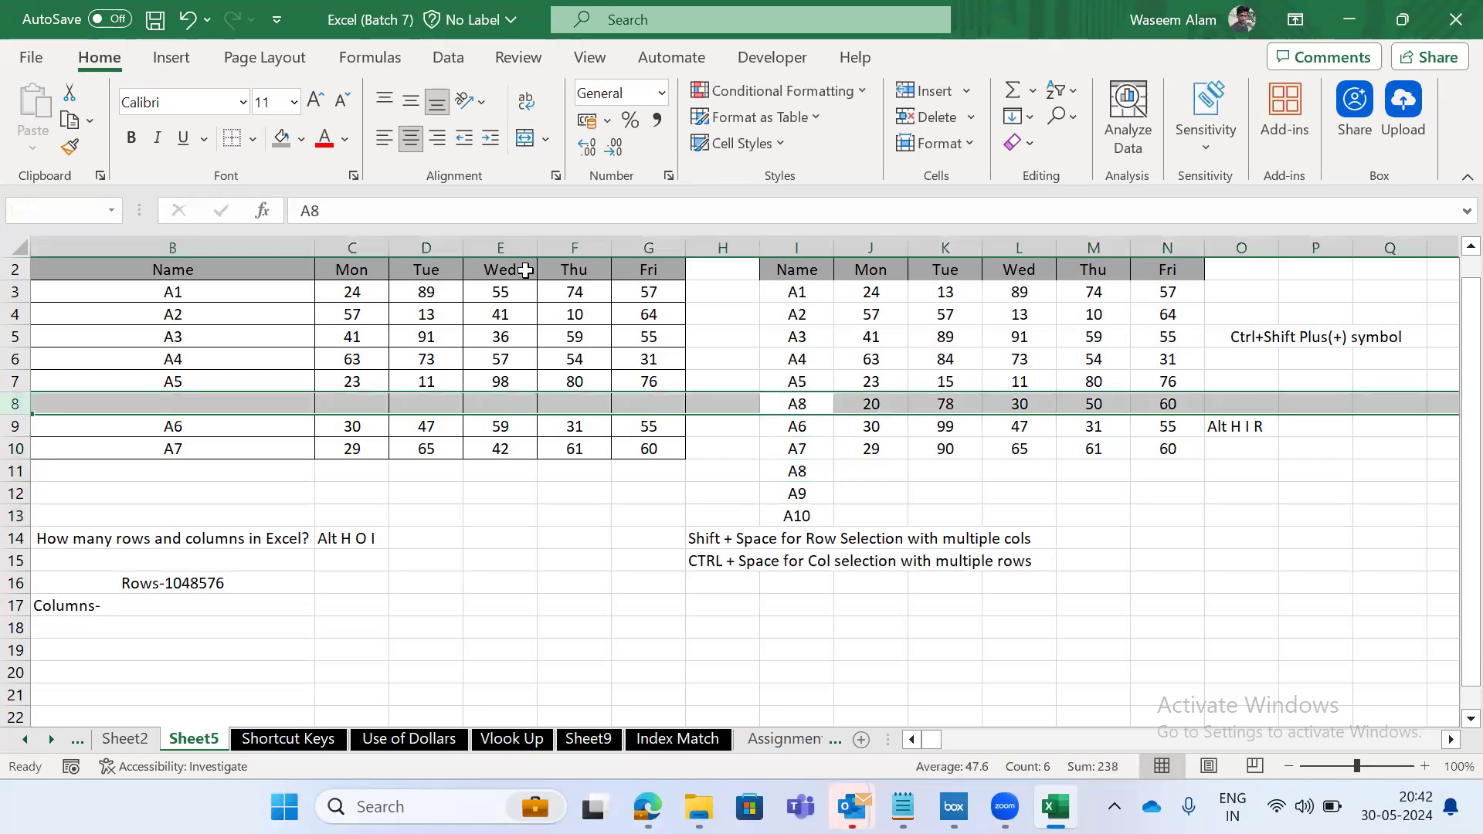
key("Right")
key("ctrl+shift+Right")
key("ctrl+c")
key("Down")
key("Down")
key("Down")
key("ctrl+v")
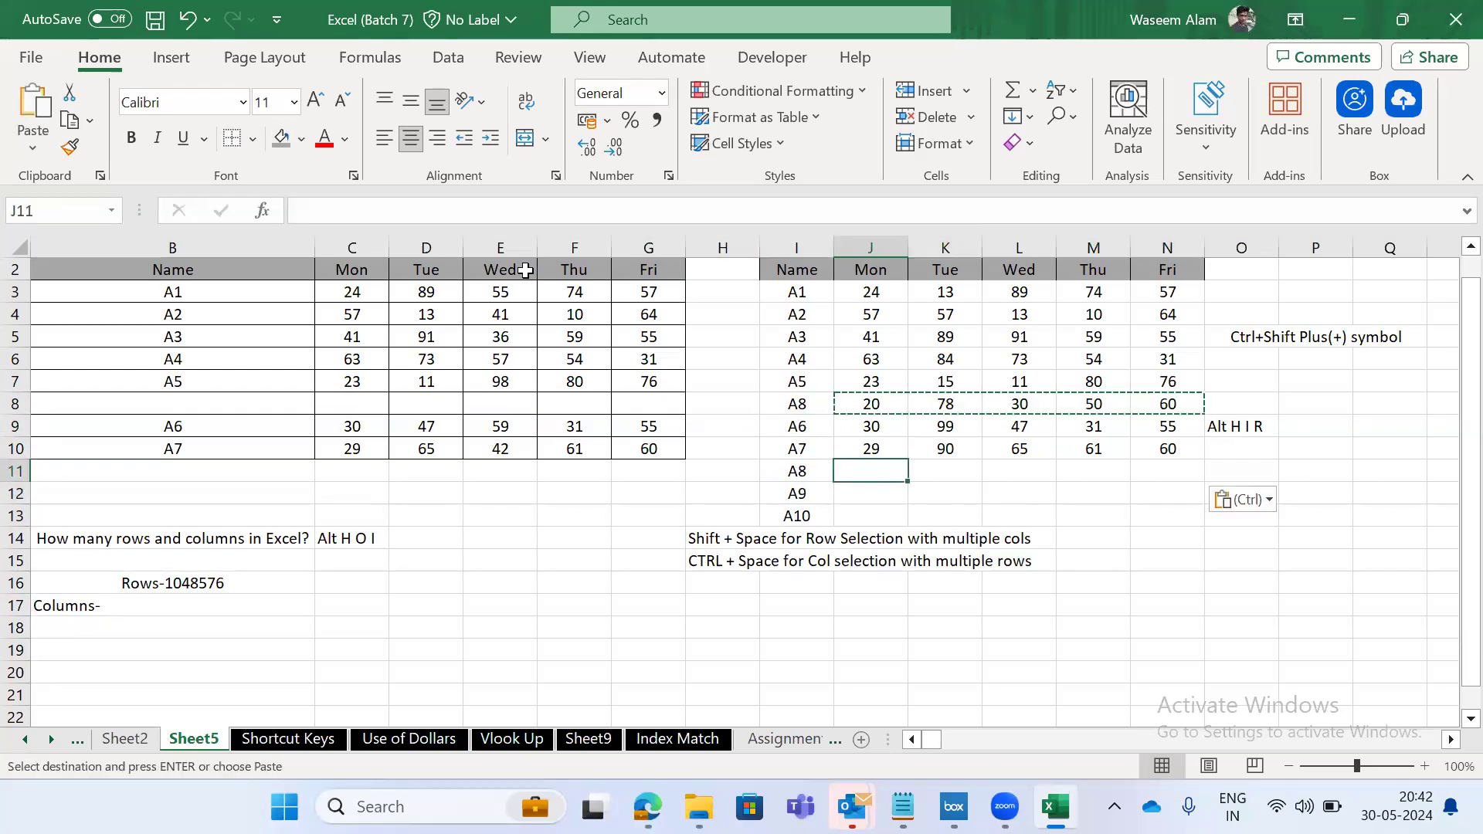
key("Escape")
Compare the two A8 records by selecting rows 8 and 11 alternately.
key("Left")
key("Down")
key("Up")
key("Up")
key("Up")
key("Up")
key("shift+space")
key("shift+BackSpace")
key("shift+space")
key("Down")
key("Down")
key("Down")
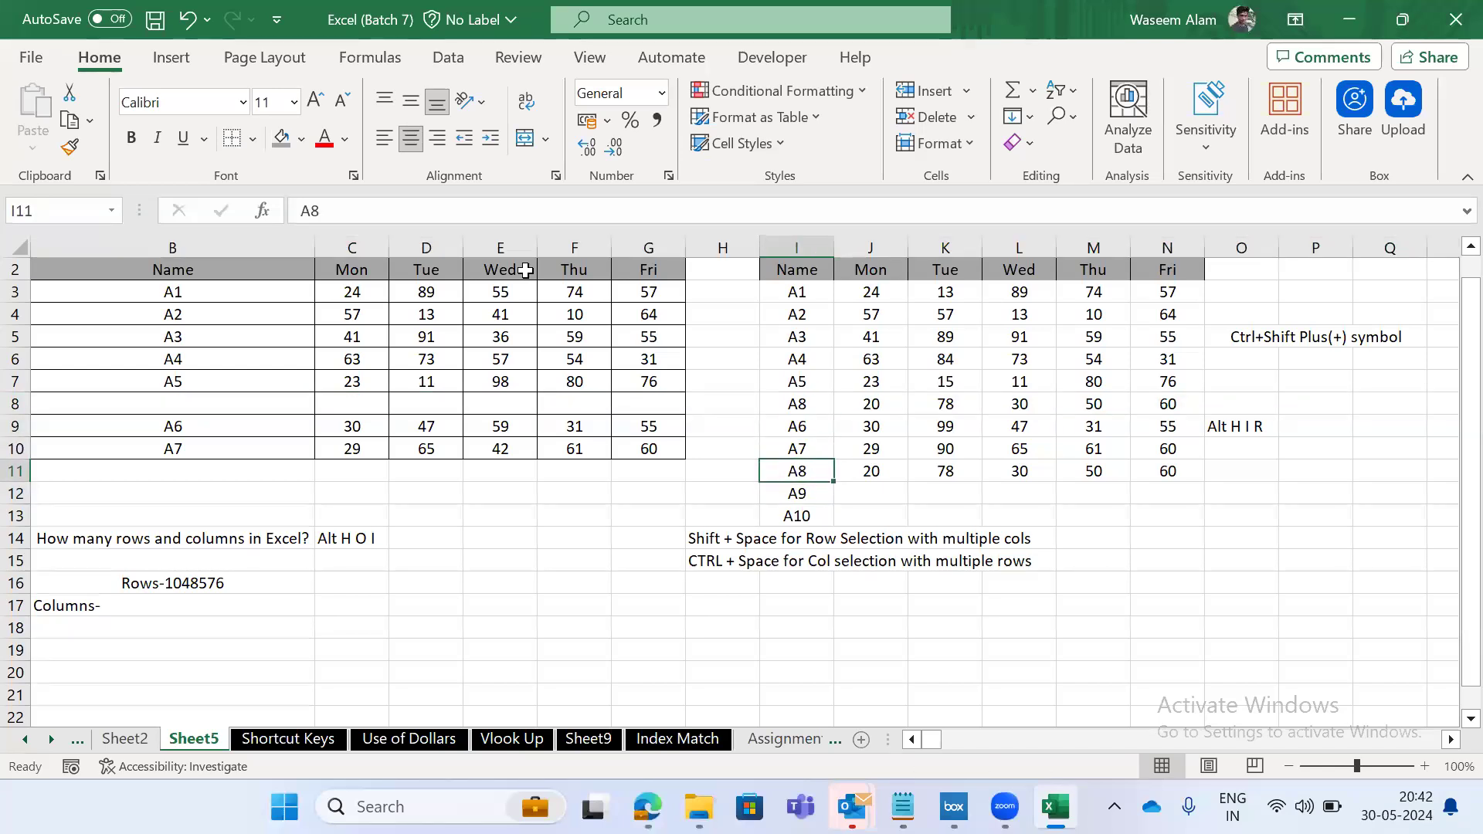
key("shift+space")
key("Up")
key("Up")
key("Up")
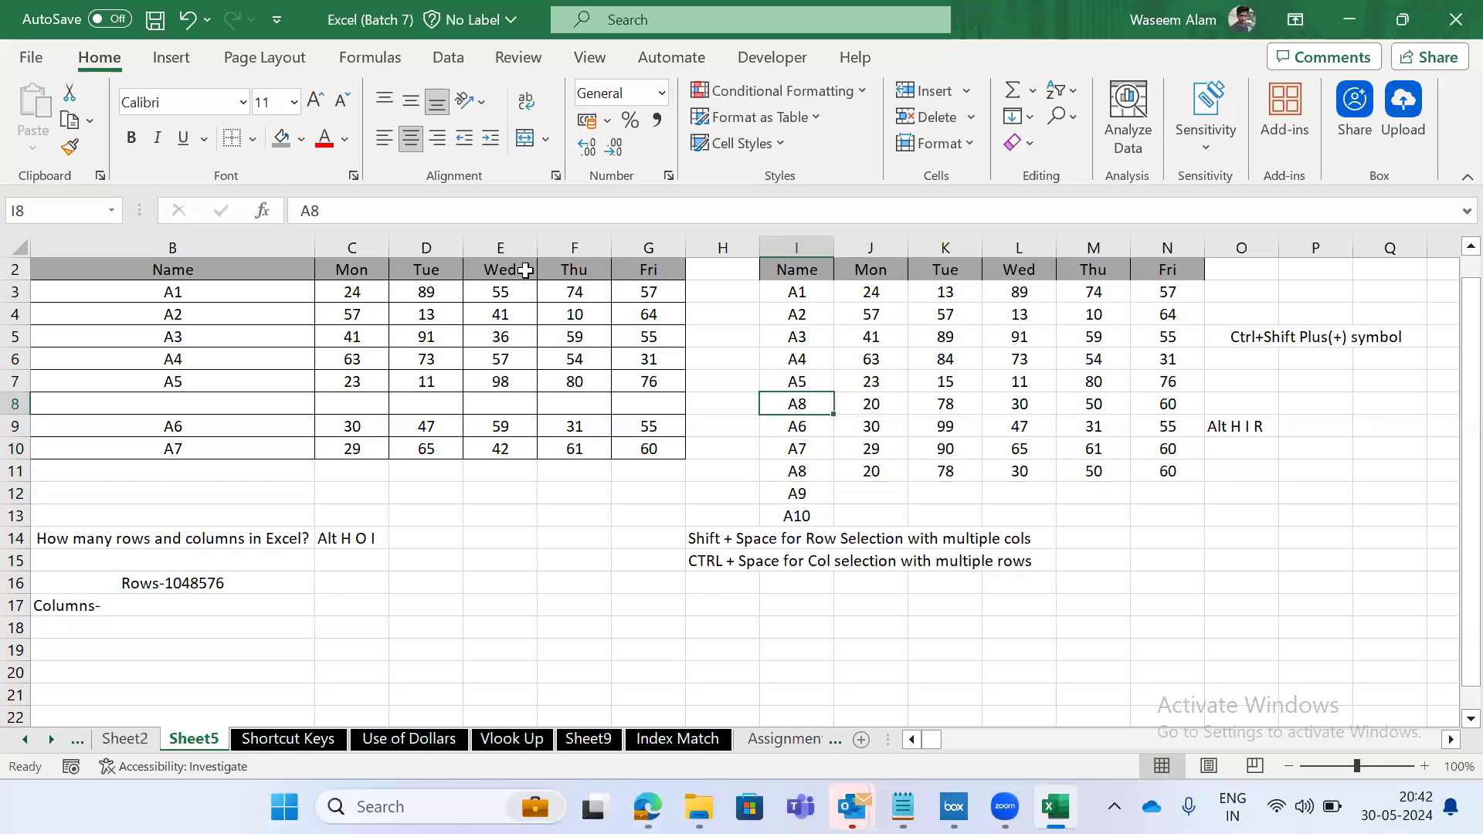
key("shift+space")
Clear the names A9 and A10 from I12:I13.
key("Down")
key("Down")
key("Down")
key("Down")
key("shift+Down")
key("Delete")
key("Up")
Select the original A8 record in I8:N8, followed by its duplicate in I11:N11.
key("shift+space")
key("Up")
key("Up")
key("Up")
key("shift+space")
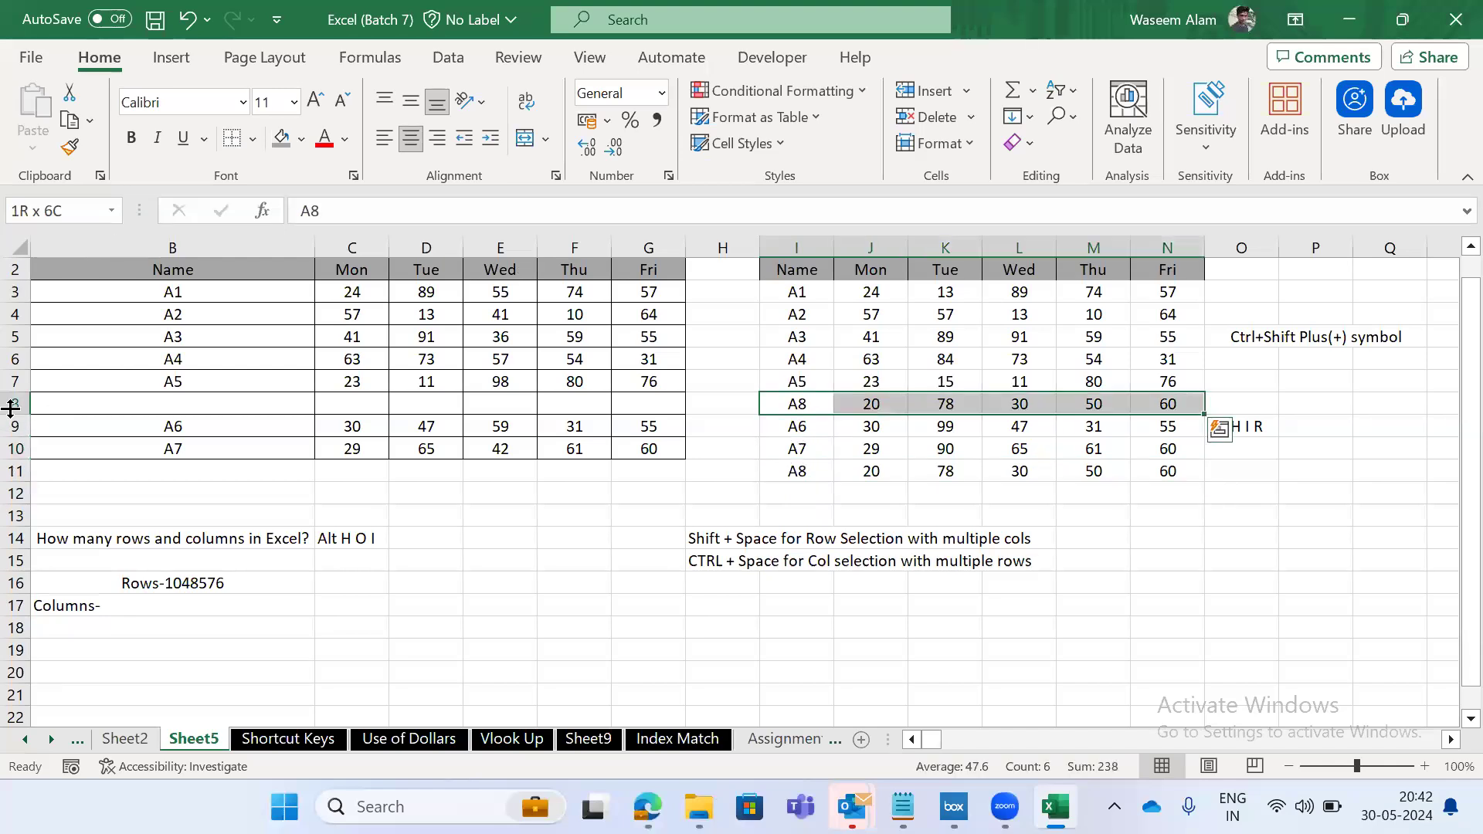
key("Down")
key("Down")
key("Down")
key("shift+space")
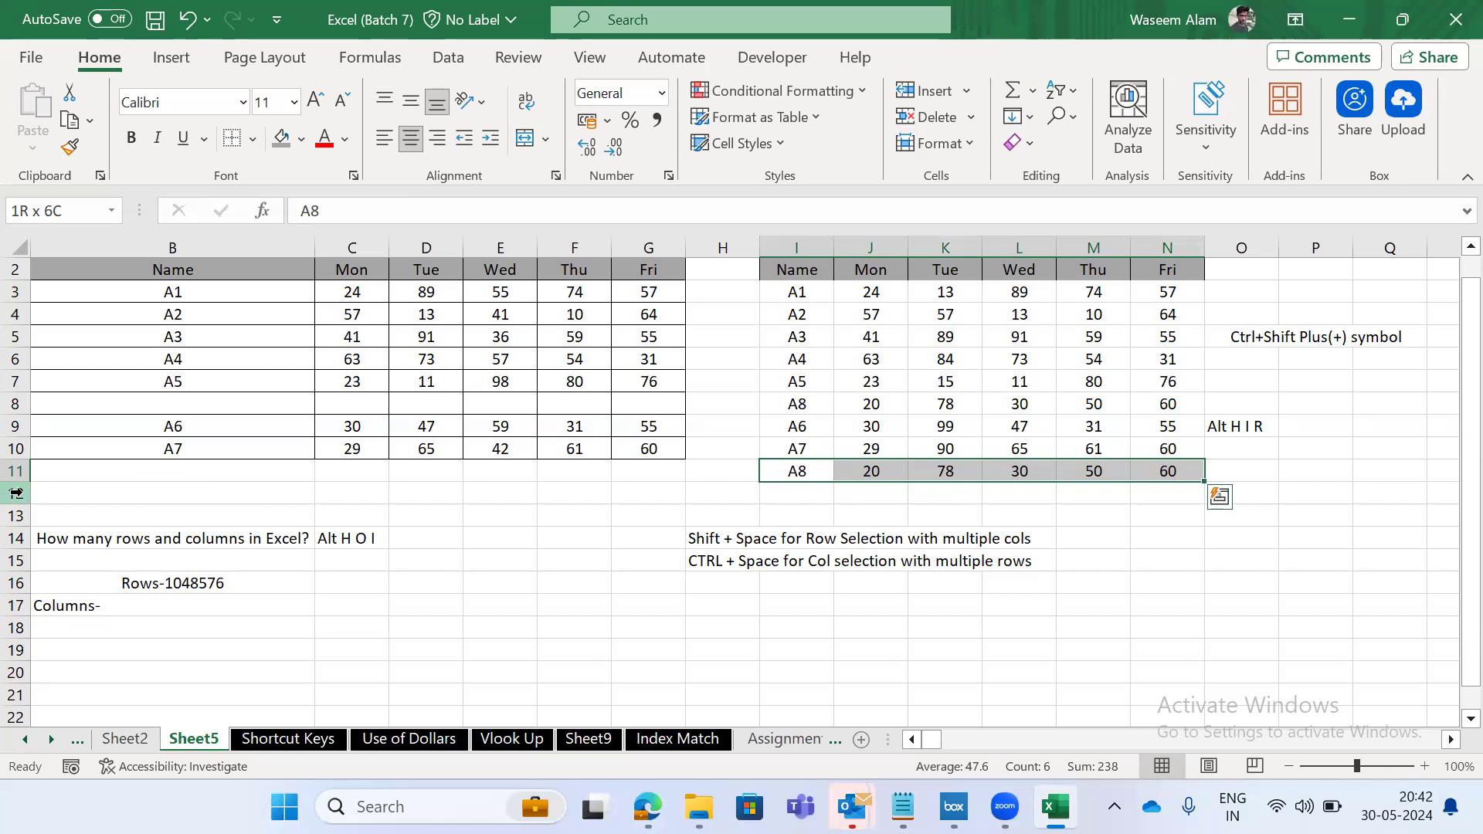
Reselect the original A8 record in I8:N8 and return to its duplicate's name cell in I11.
key("Up")
key("Up")
key("Up")
key("shift+space")
key("Left")
key("Right")
key("ctrl+shift+Right")
key("Left")
key("Right")
key("ctrl+shift+Right")
key("Right")
key("Right")
key("Left")
key("Left")
key("ctrl+shift+Right")
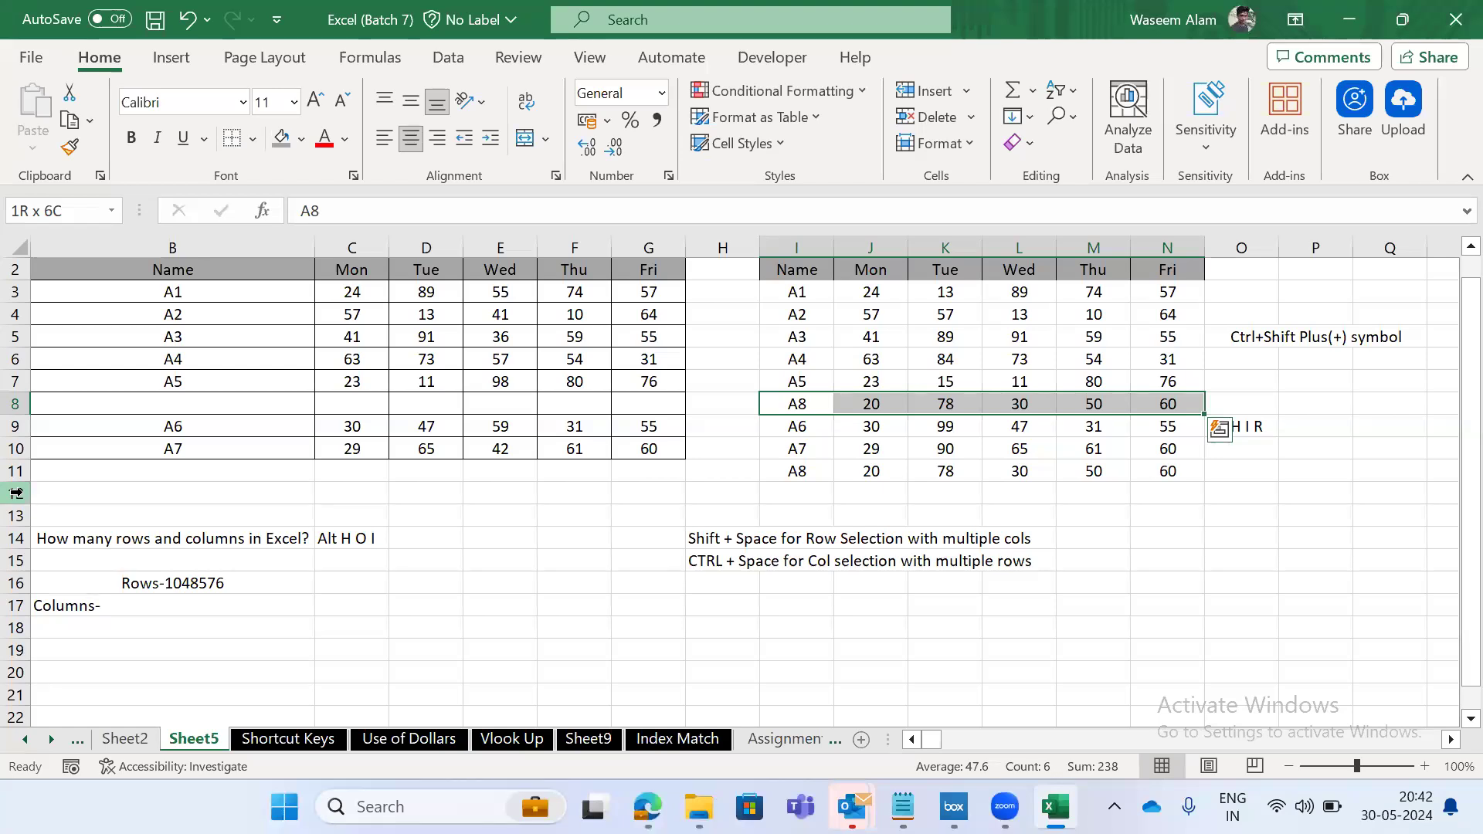
key("Down")
key("Down")
key("Down")
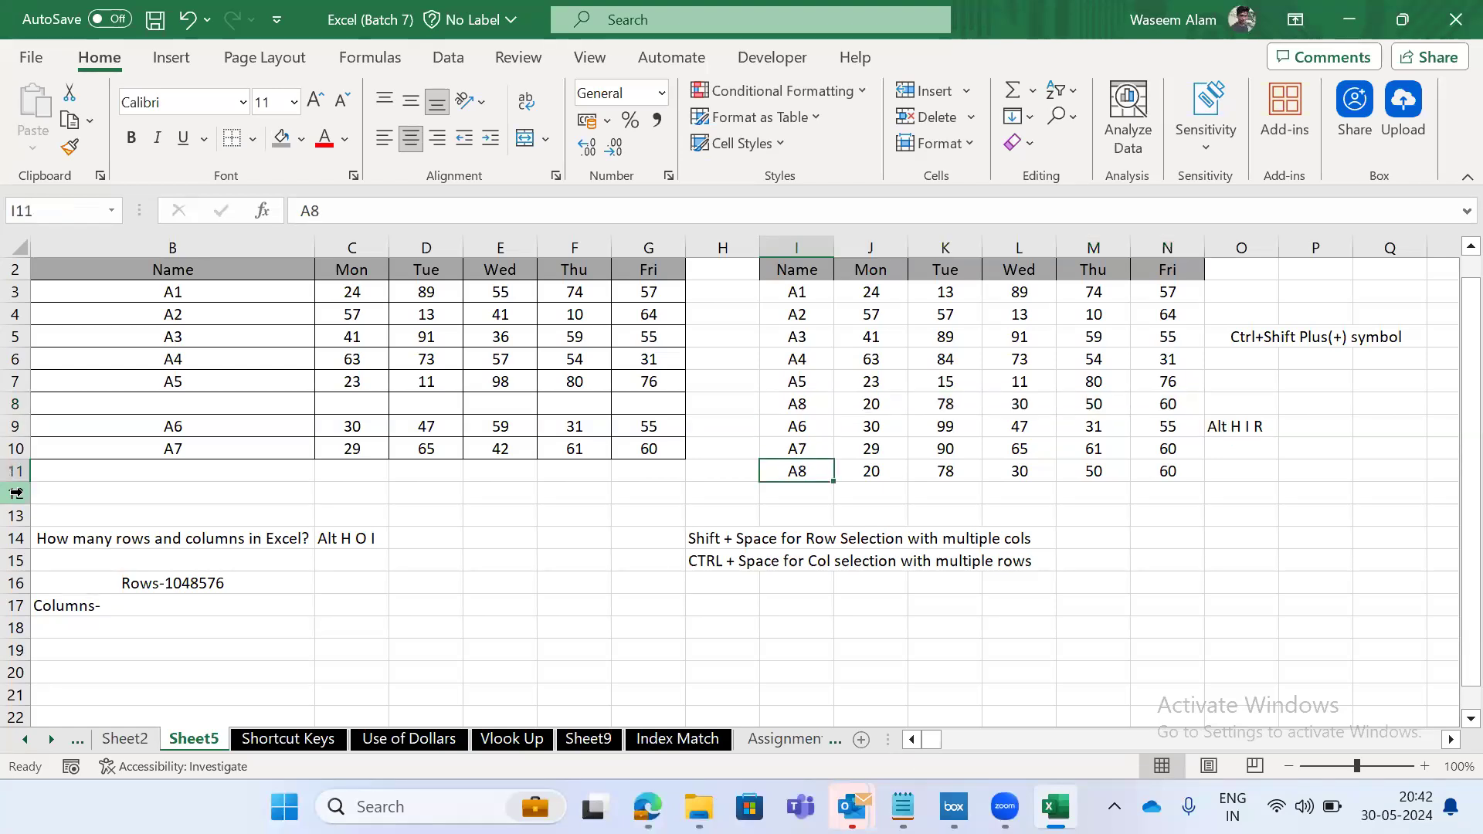
Check the Shortcut Keys sheet, return to Sheet5 and select the whole of row 8.
key("ctrl+Page_Down")
key("Right")
key("Right")
key("Left")
key("ctrl+Page_Up")
key("Up")
key("Up")
key("Up")
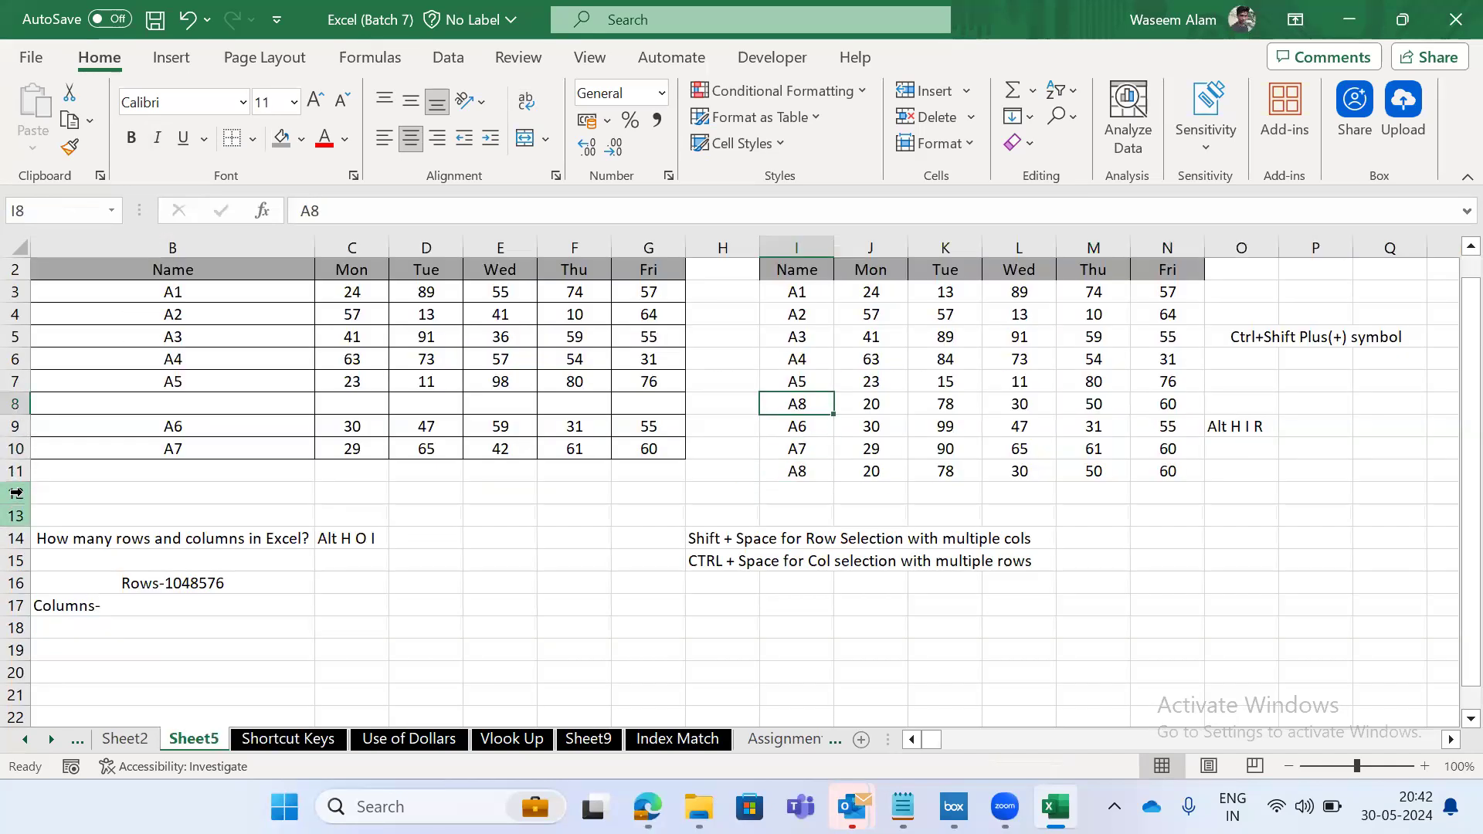
key("shift+space")
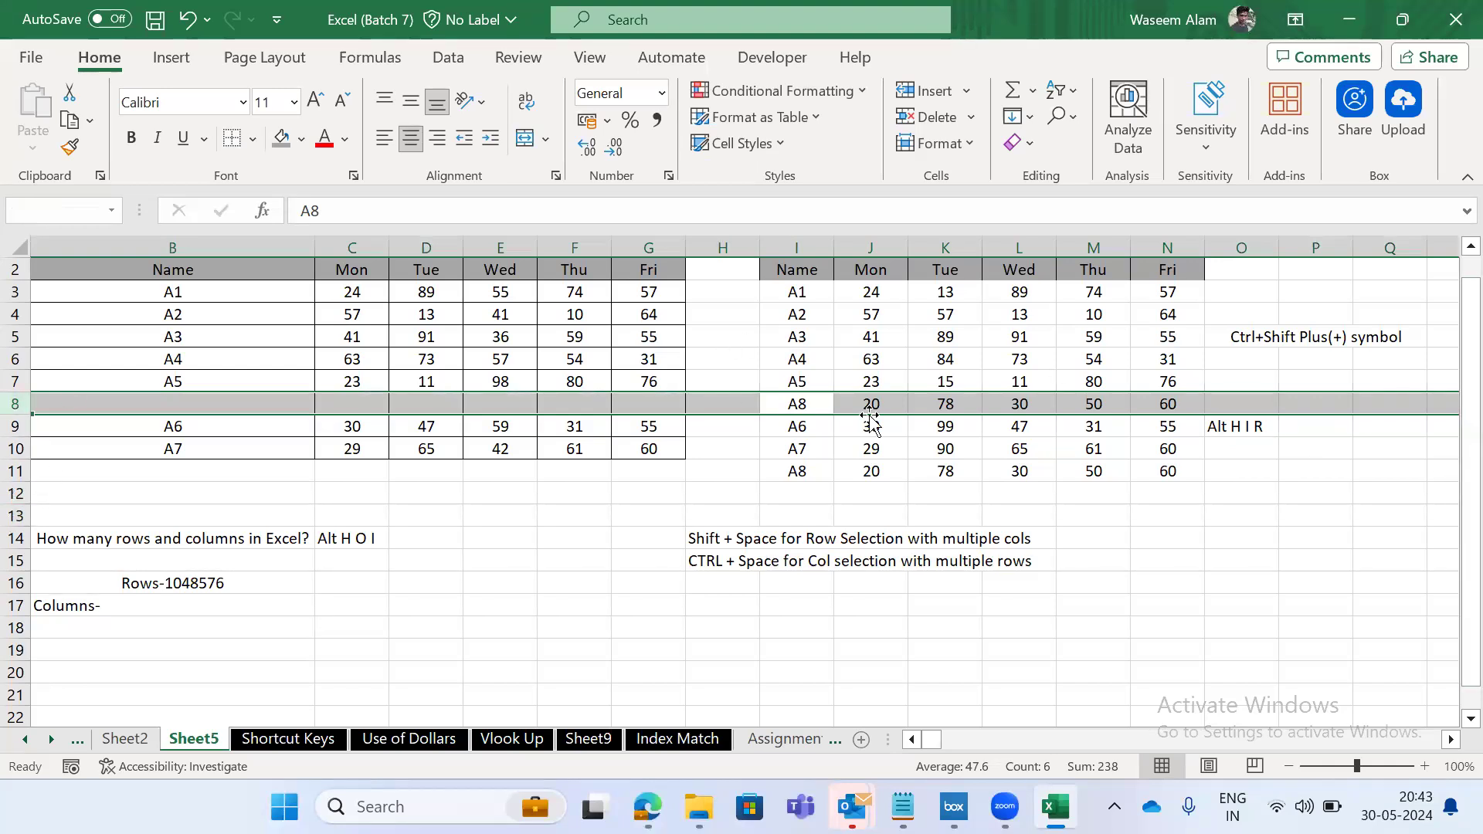
key("alt")
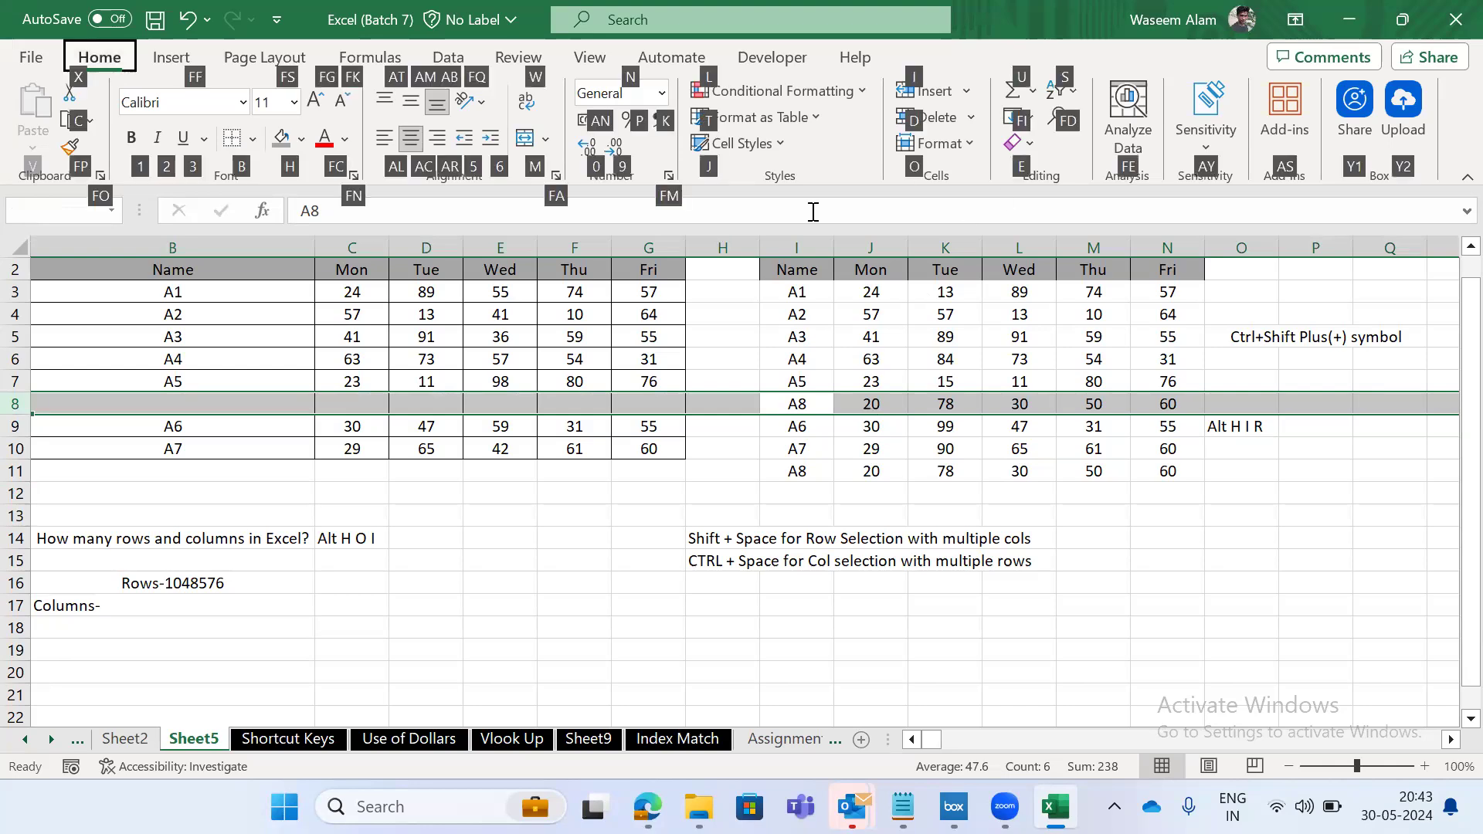
key("Escape")
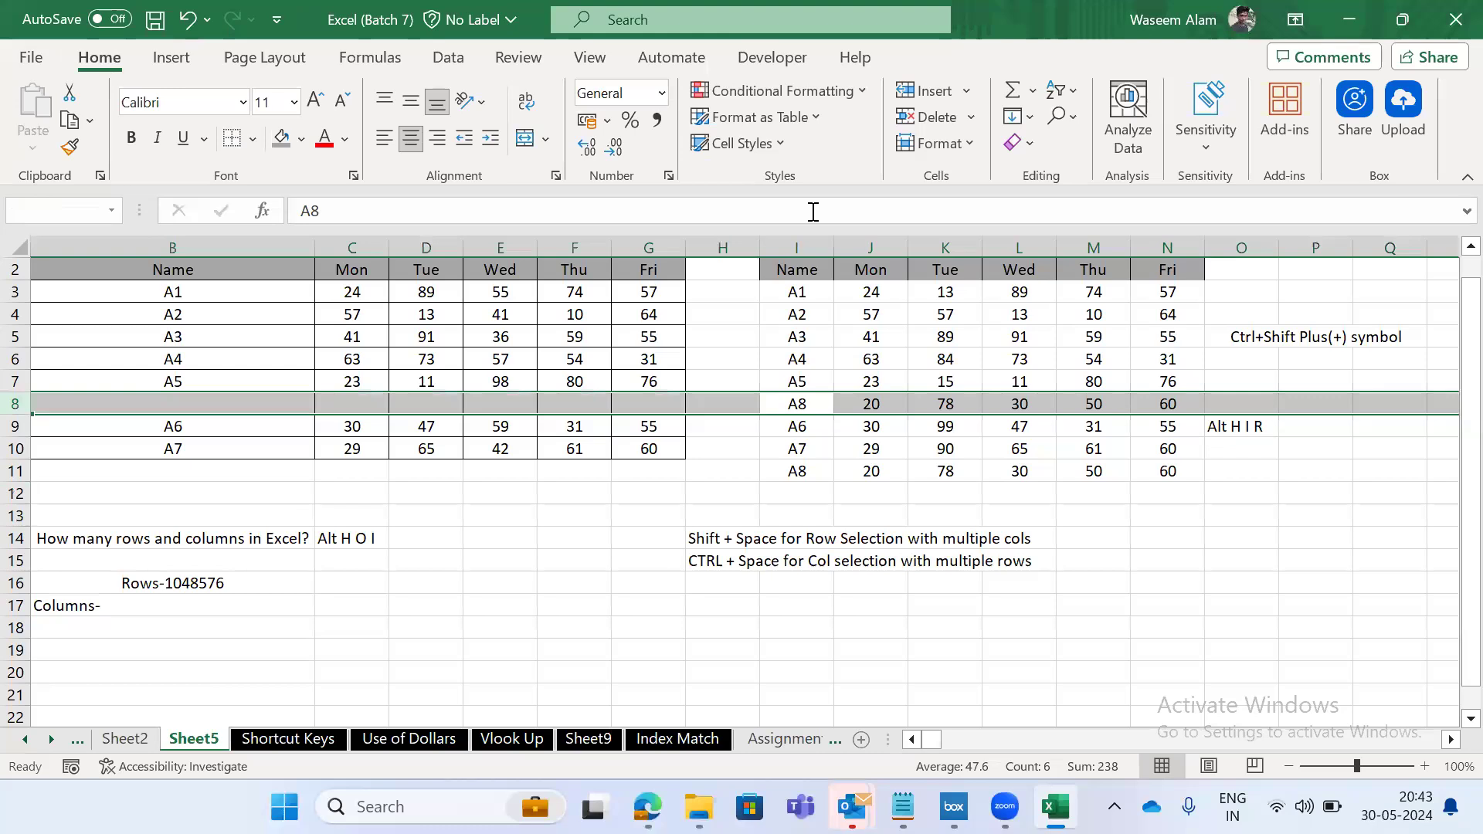
Enter the note "Alt H D R" in cell O8 beside the A8 record.
key("Right")
key("Right")
key("Right")
key("Right")
key("Right")
key("Right")
type("Alt F")
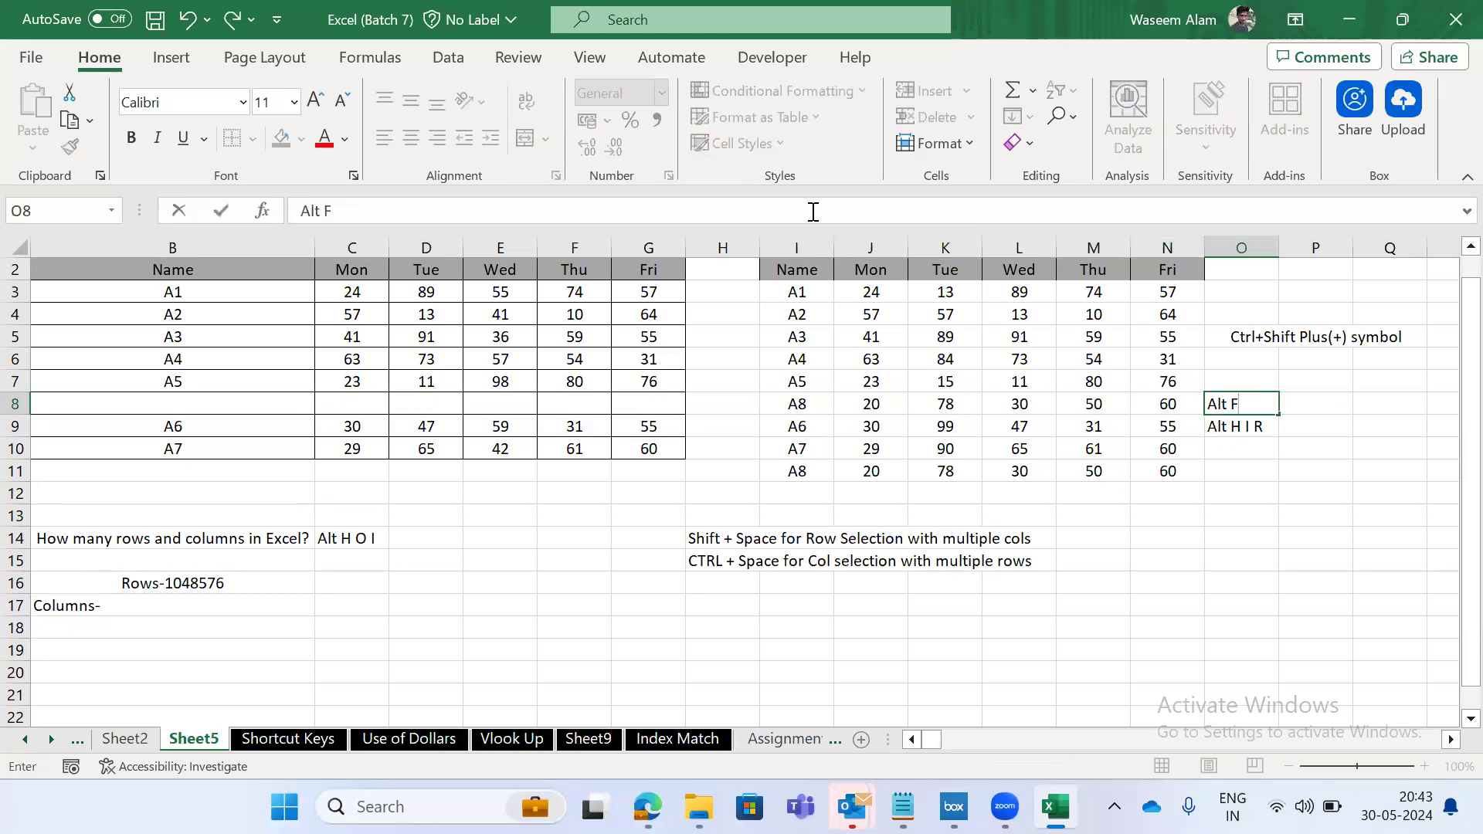
key("BackSpace")
type("H D")
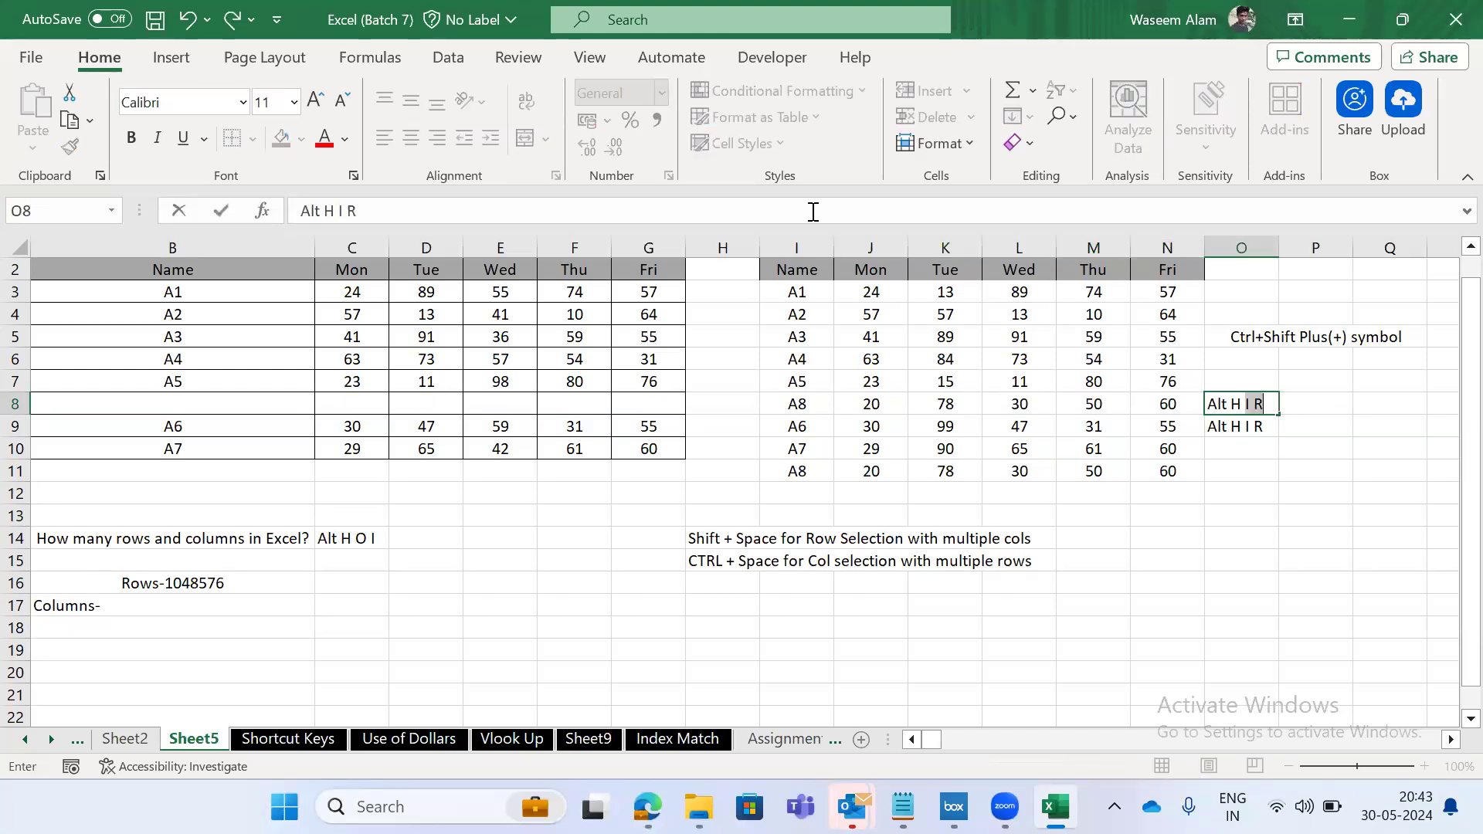
type(" R")
key("ctrl+Return")
key("Right")
key("Left")
key("Left")
key("Left")
key("Left")
key("Left")
key("Left")
key("Right")
key("Right")
key("Right")
key("Right")
key("Right")
key("Left")
key("Left")
key("Left")
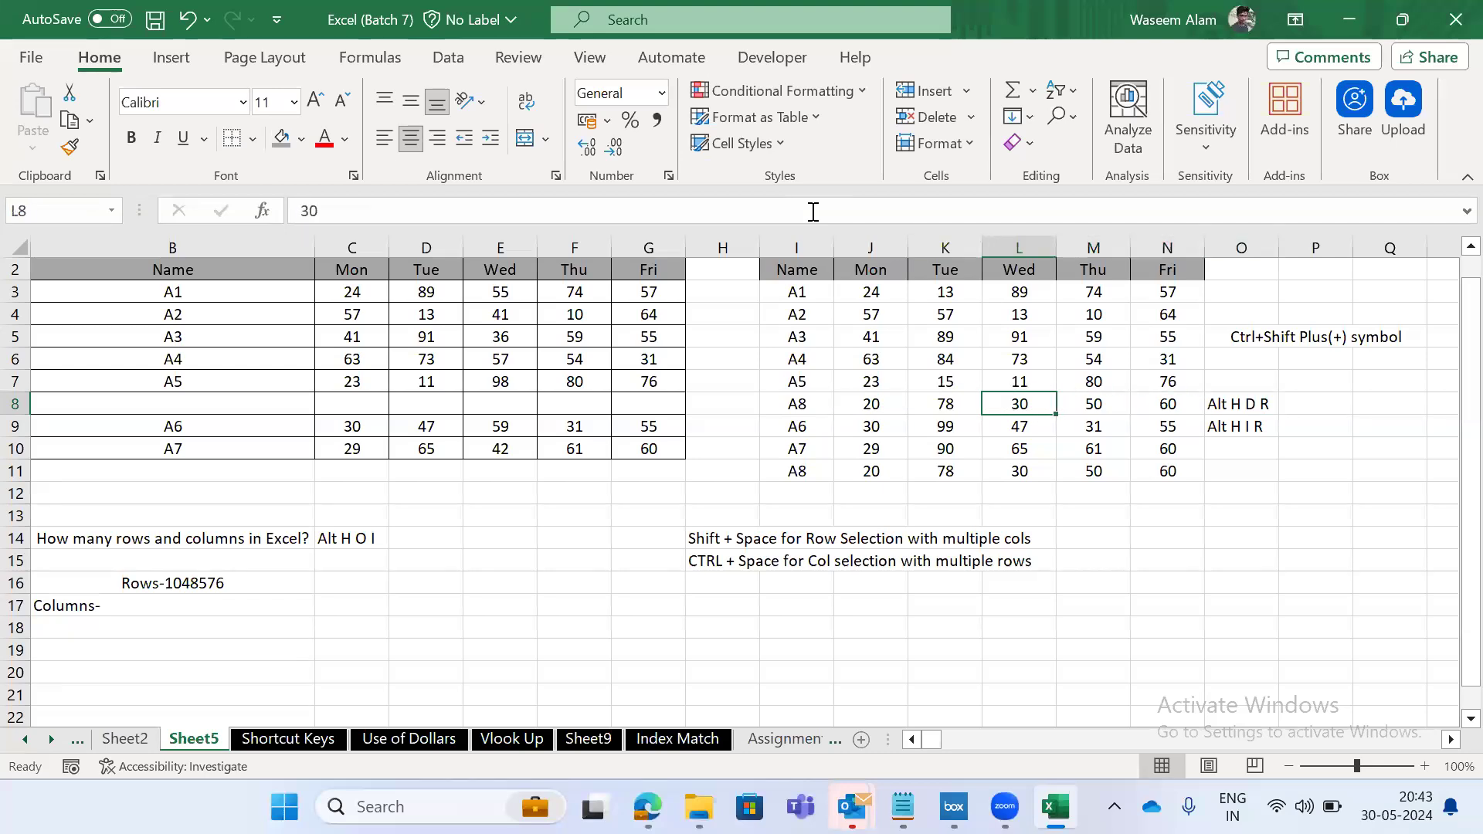
key("Left")
key("shift+space")
key("Left")
key("Left")
key("shift+space")
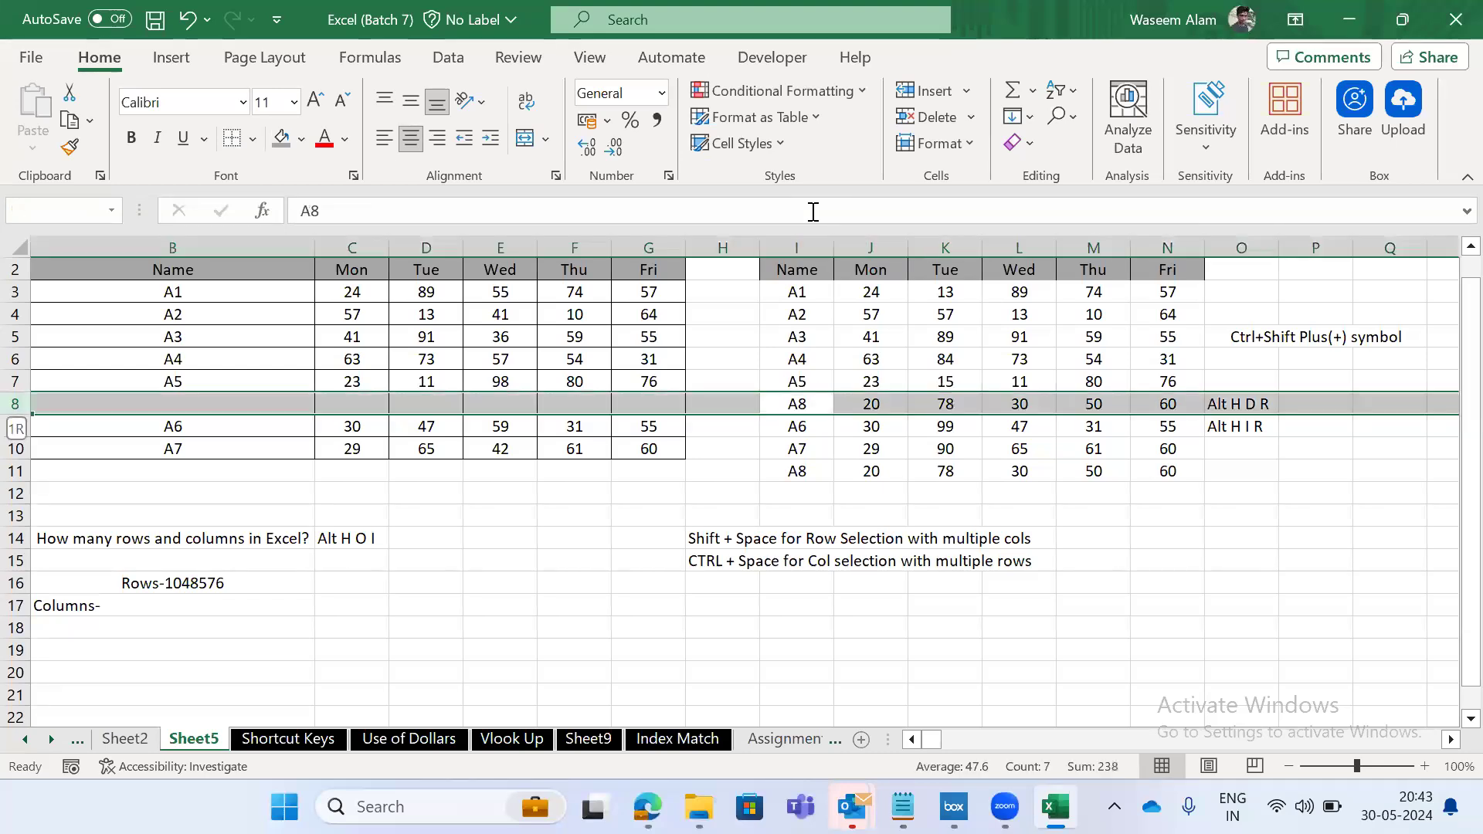
key("alt+h")
key("d")
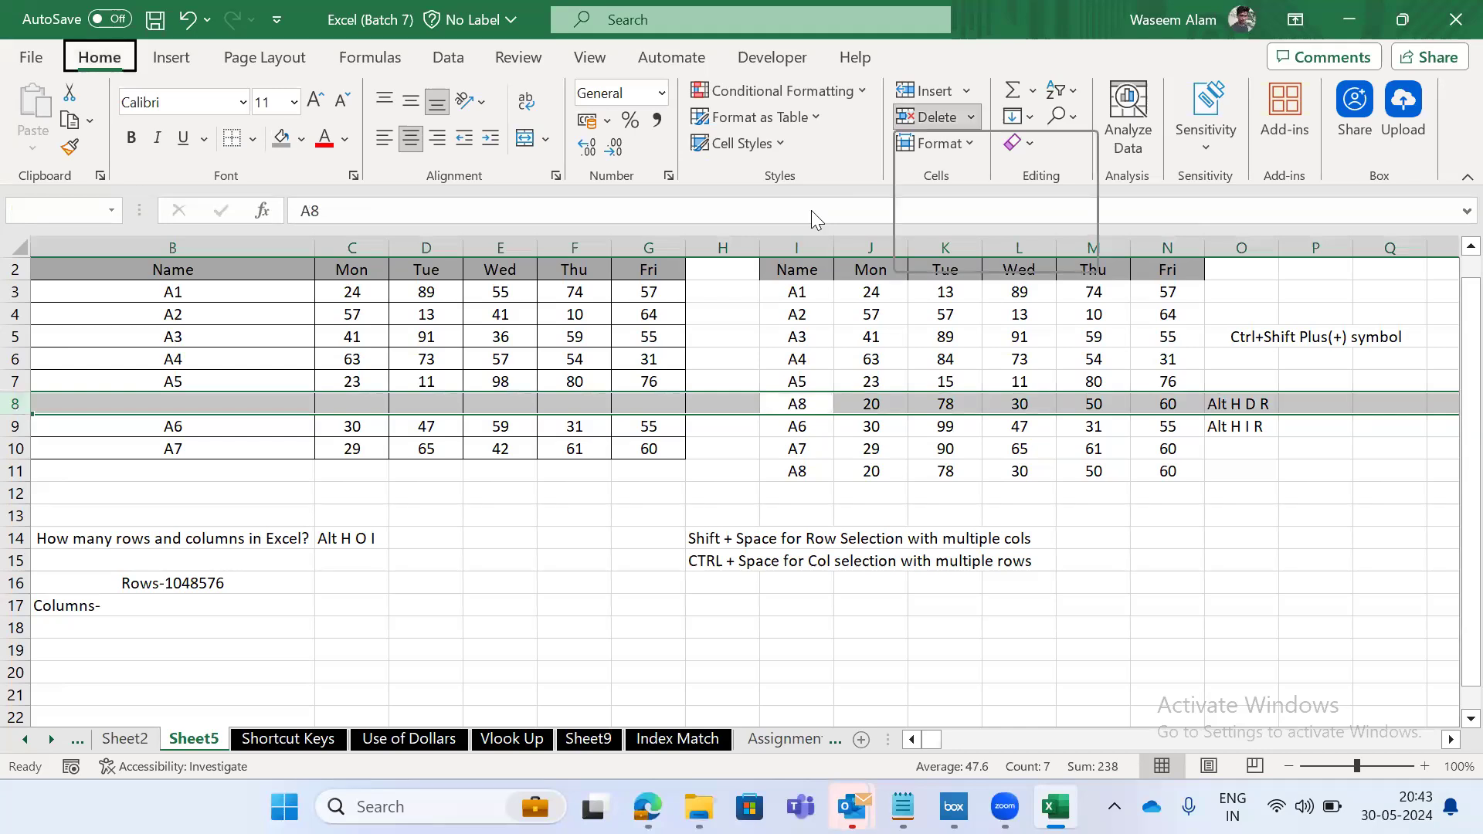
key("Escape")
key("Escape")
key("Escape")
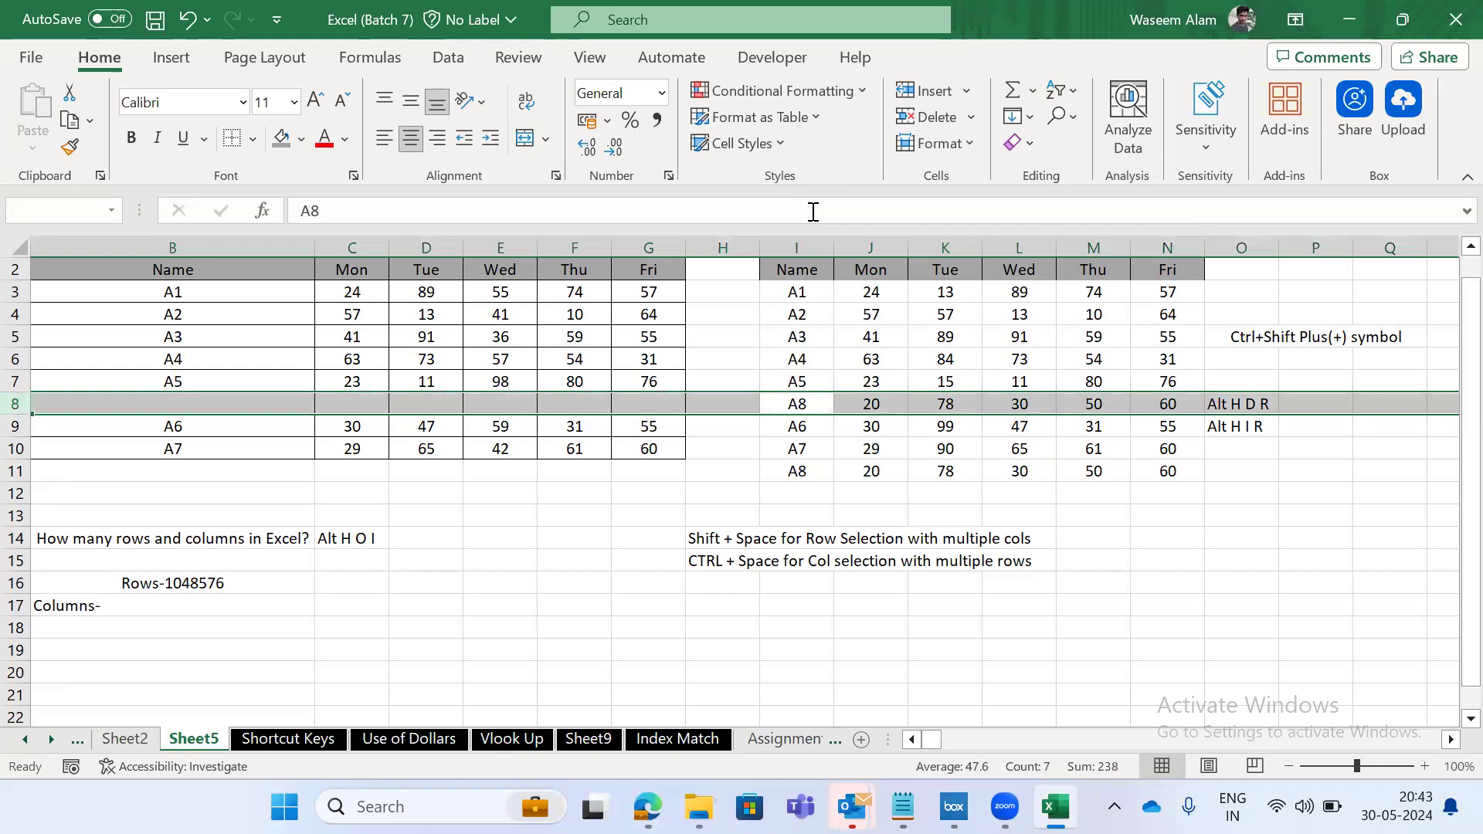
Delete the entire sheet row 8 containing the first A8 record.
key("Down")
key("Up")
key("shift+space")
key("alt")
key("h")
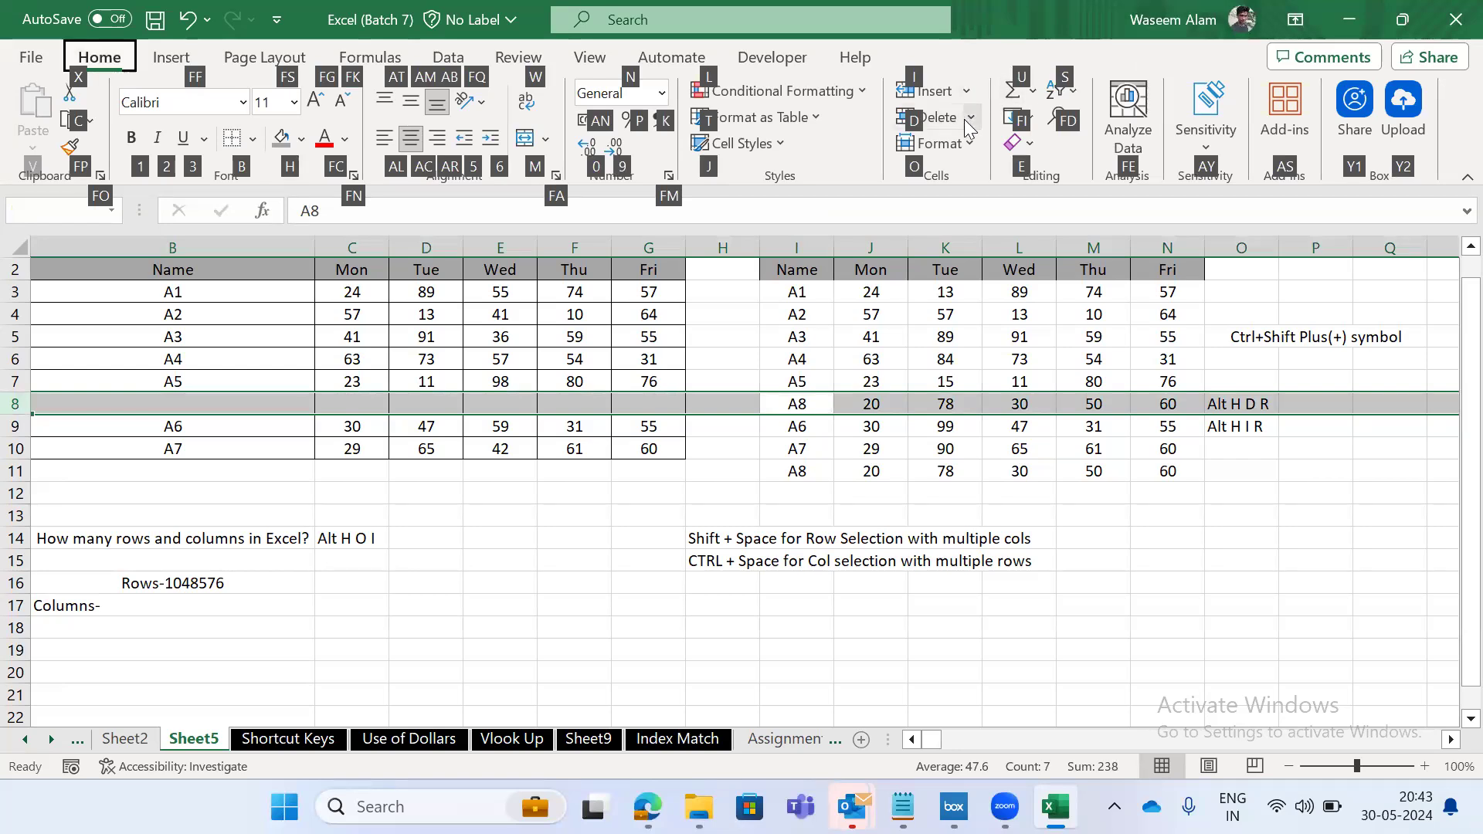
key("d")
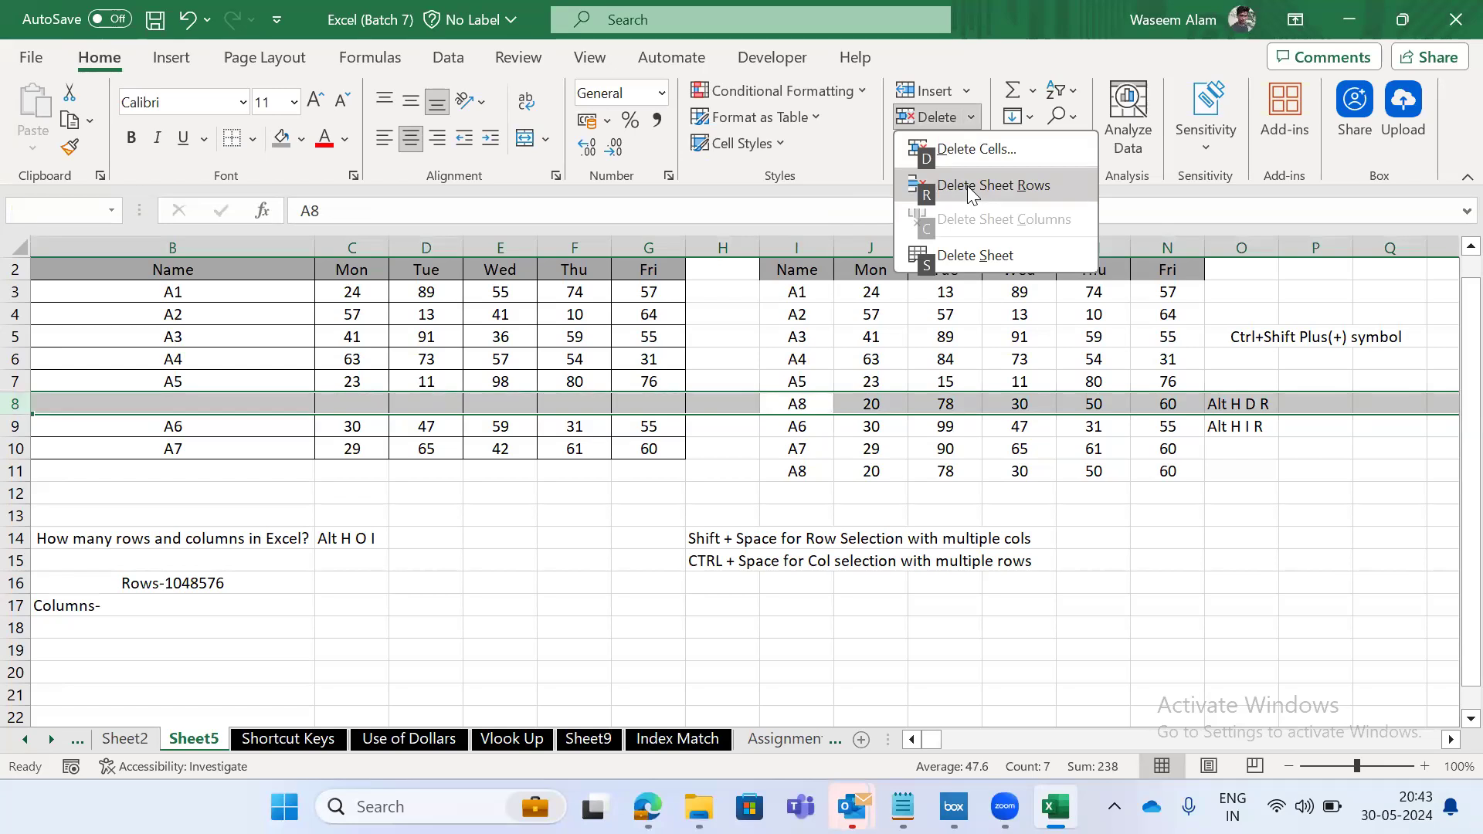
key("r")
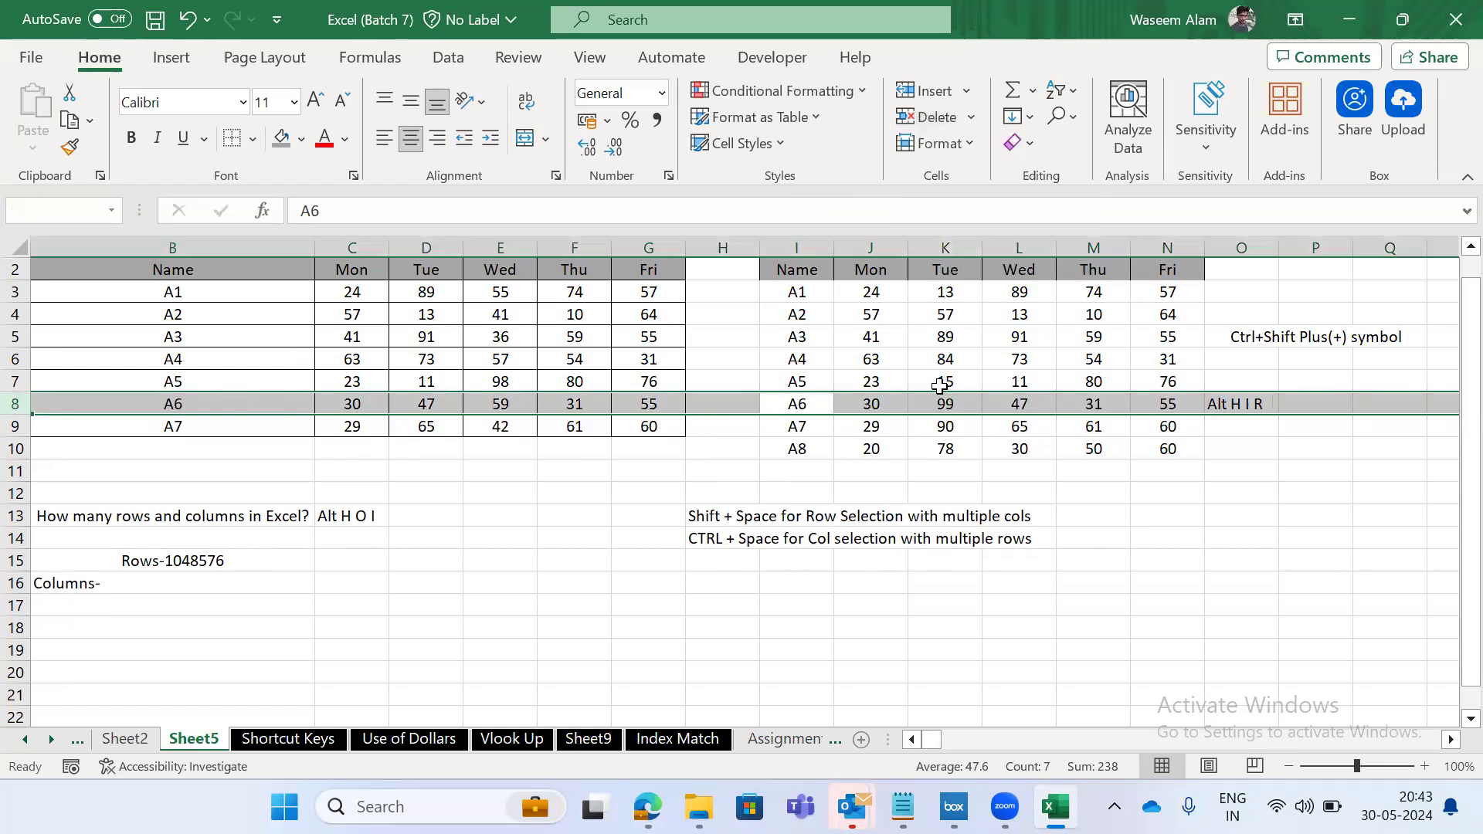
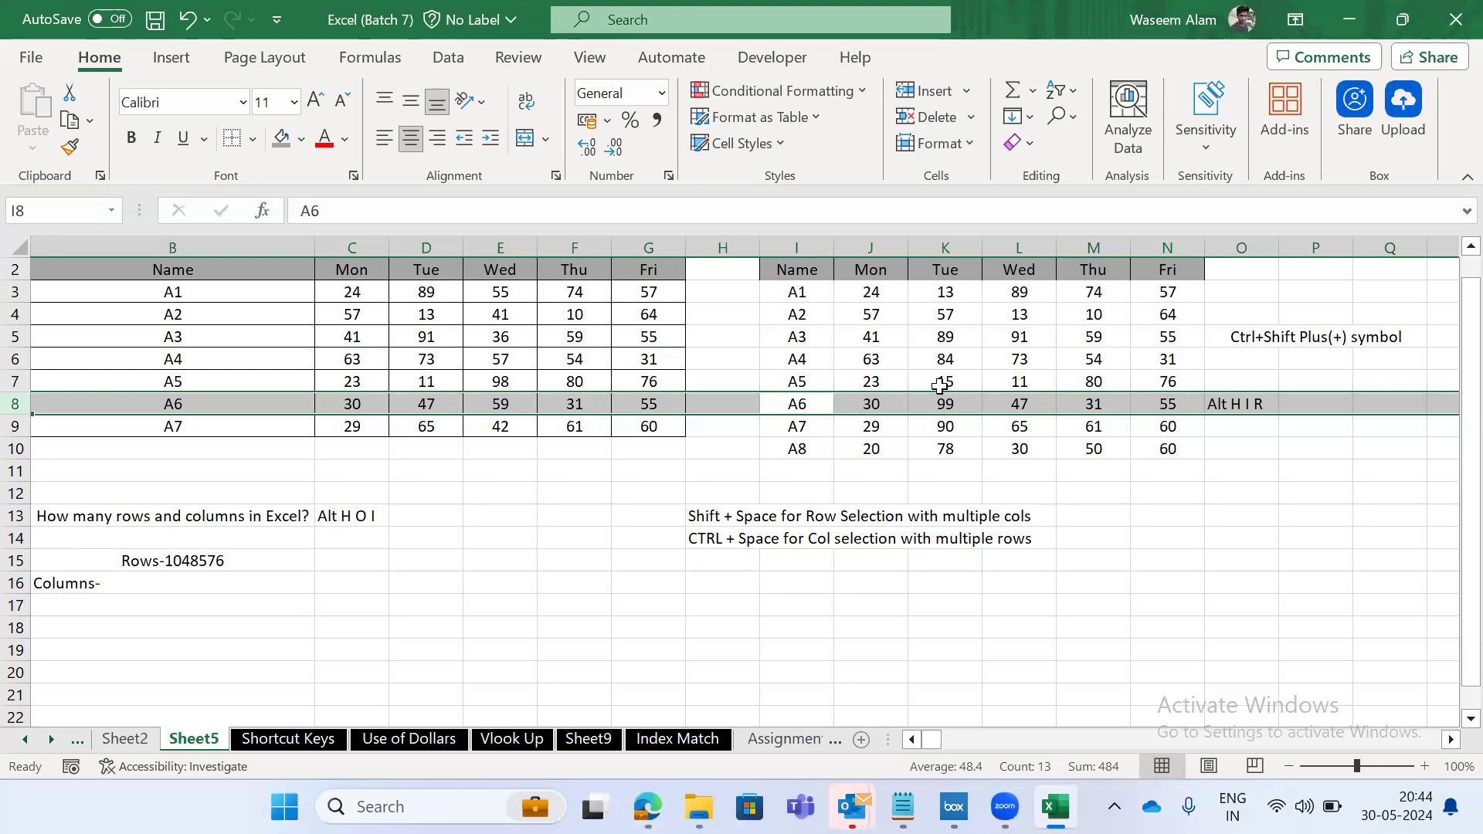
Undo the row deletion and reselect the whole of row 8.
key("ctrl+z")
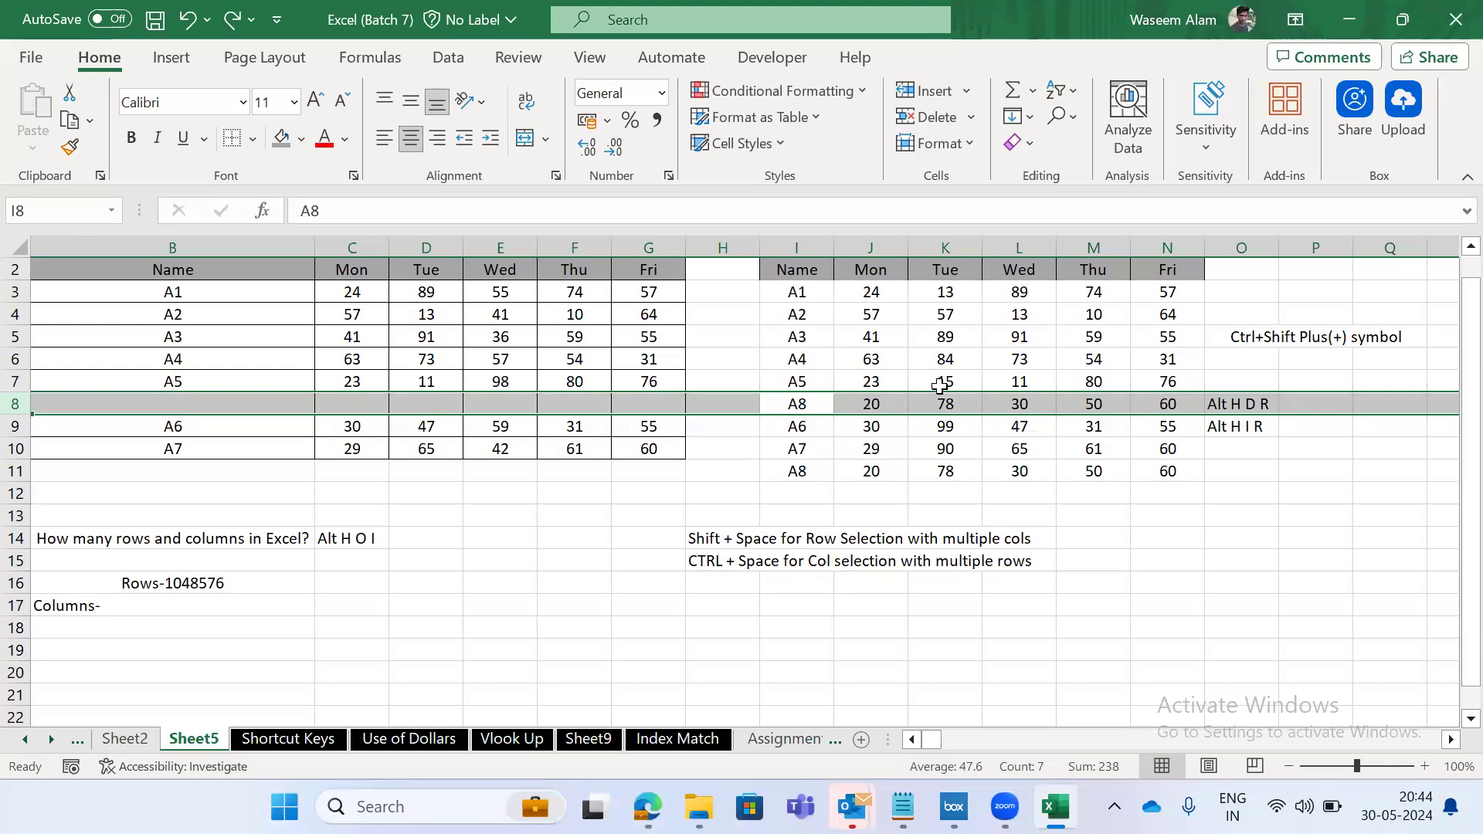
key("Left")
key("Right")
key("shift+space")
key("Left")
key("Right")
key("shift+space")
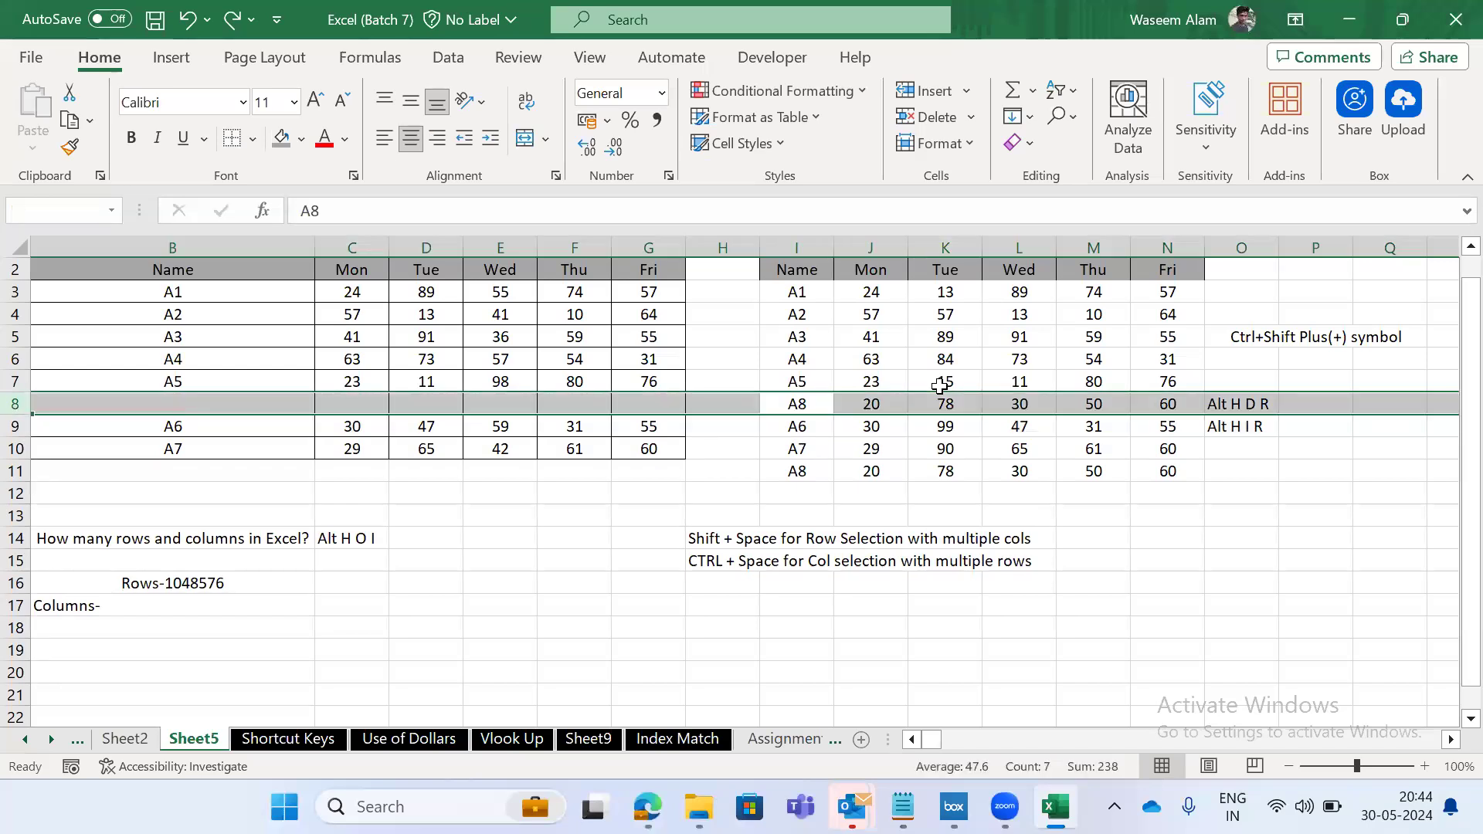
Delete the selected sheet row 8 once more and undo that deletion.
key("alt")
key("h")
key("d")
key("r")
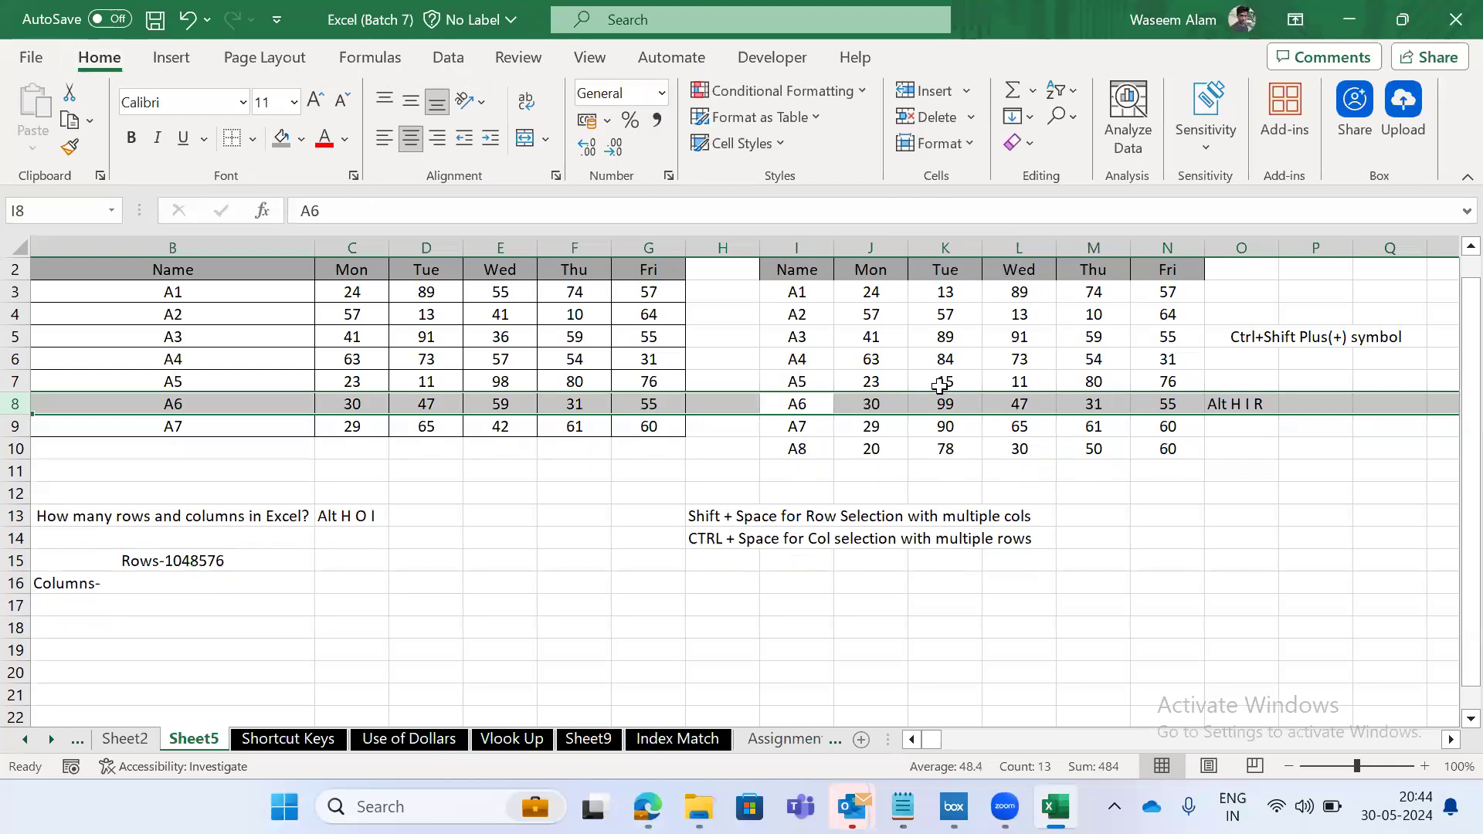
key("ctrl+z")
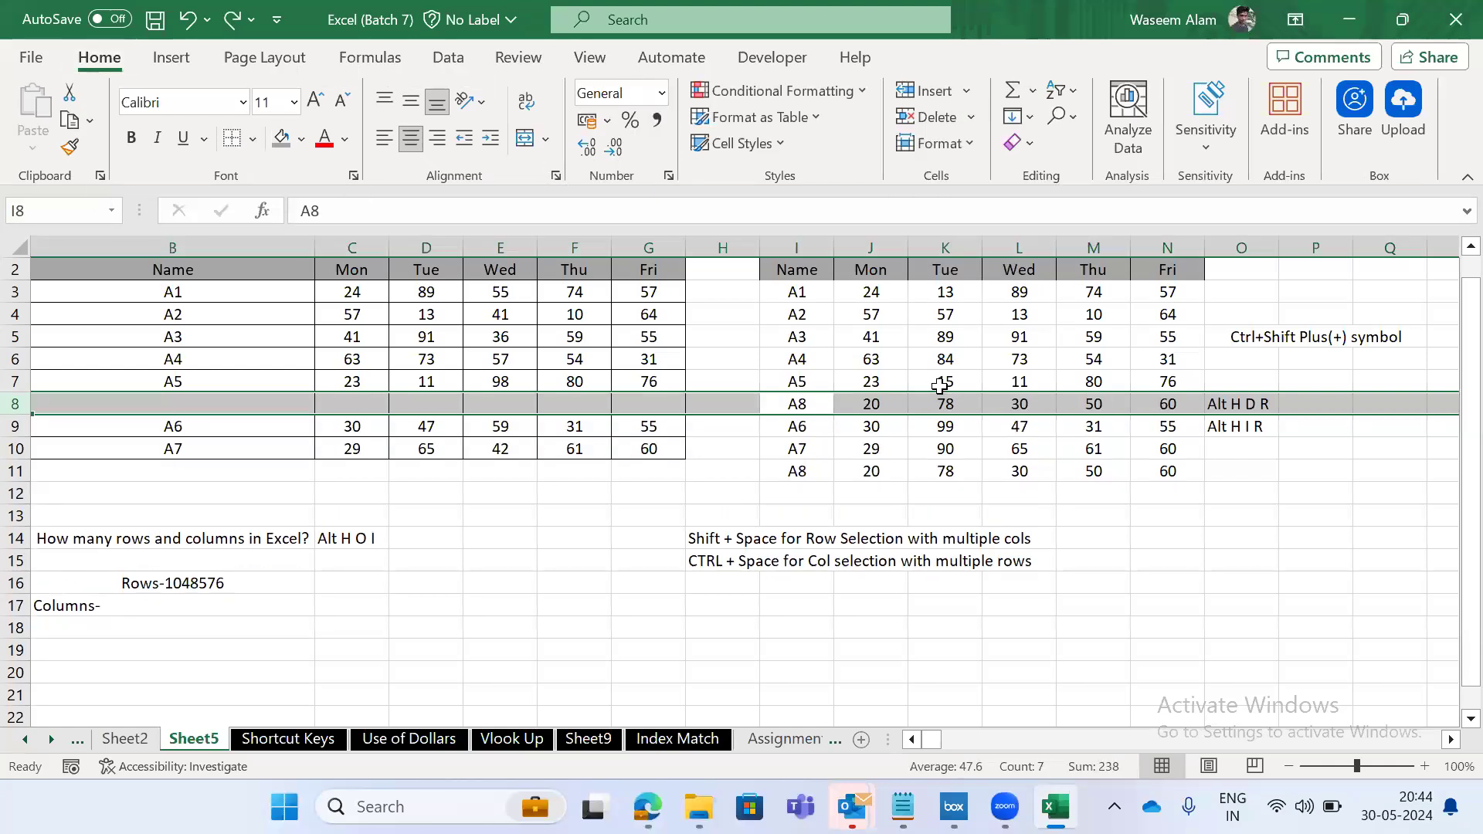
Copy the "CTRL+ -" shortcut and its explanation from B12:C12 of the Shortcut Keys sheet to O13:P13 of Sheet5.
key("ctrl+Page_Down")
key("Left")
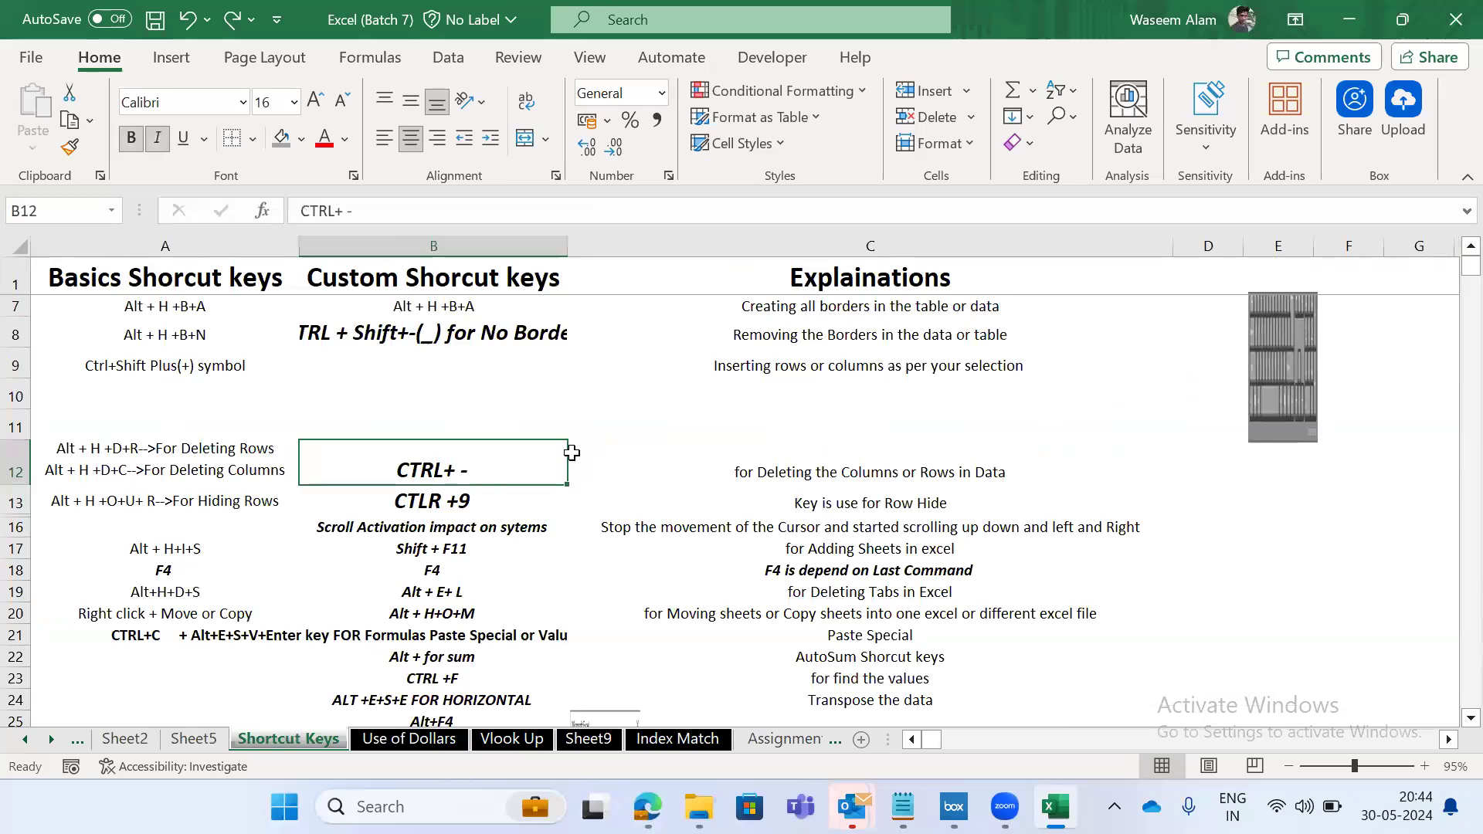
key("ctrl+c")
key("shift+Right")
key("ctrl+c")
key("ctrl+Page_Up")
key("Right")
key("Right")
key("Down")
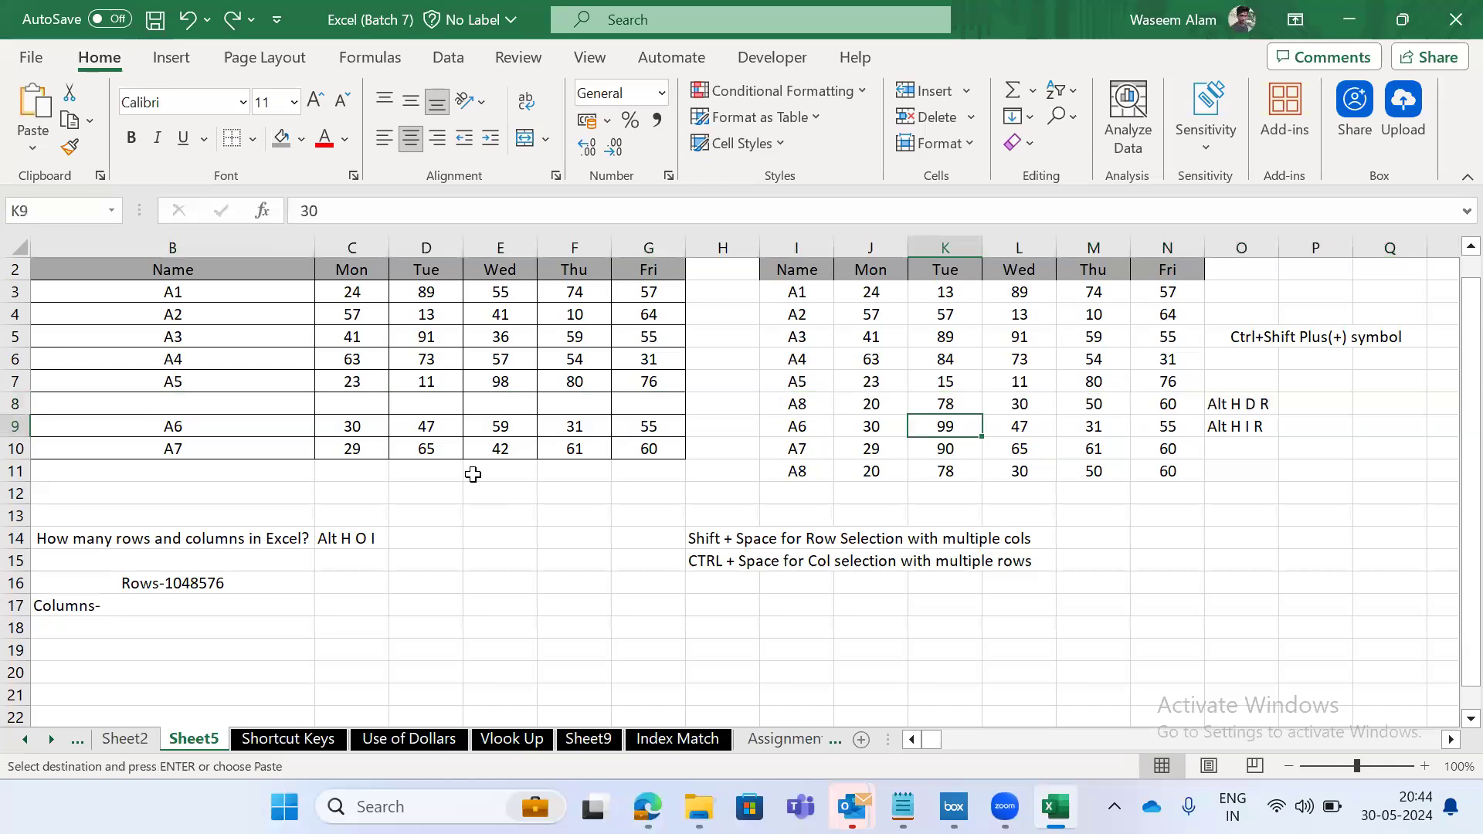
key("Right")
key("Right")
key("Down")
key("Down")
key("Down")
key("Right")
key("Right")
key("Down")
key("ctrl+v")
AutoFit the widths of columns O and P to the pasted shortcut note.
key("Right")
key("Right")
key("Left")
key("Left")
key("shift+Right")
key("alt+h")
key("o")
key("i")
key("Right")
key("Right")
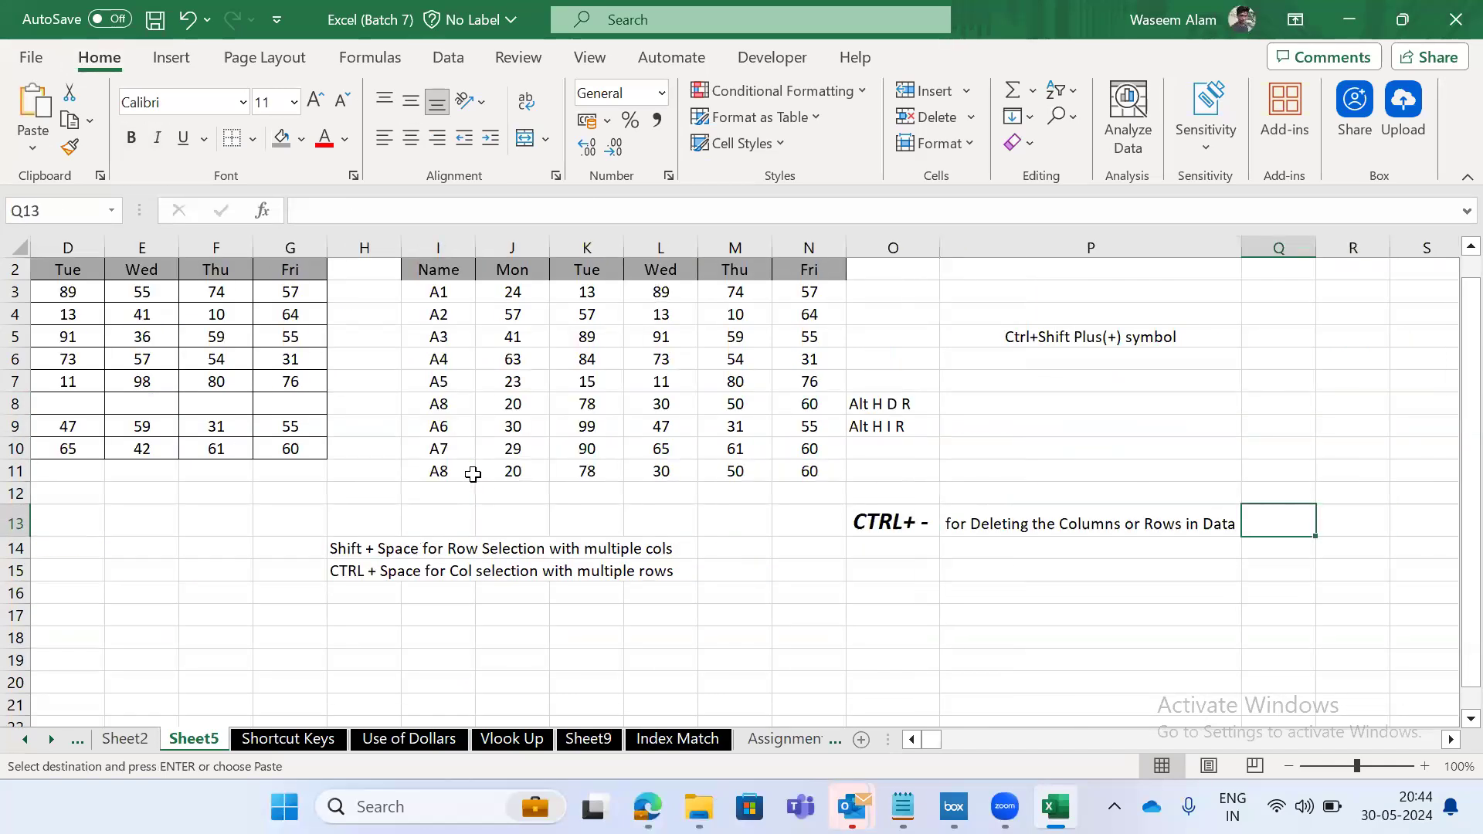
key("Left")
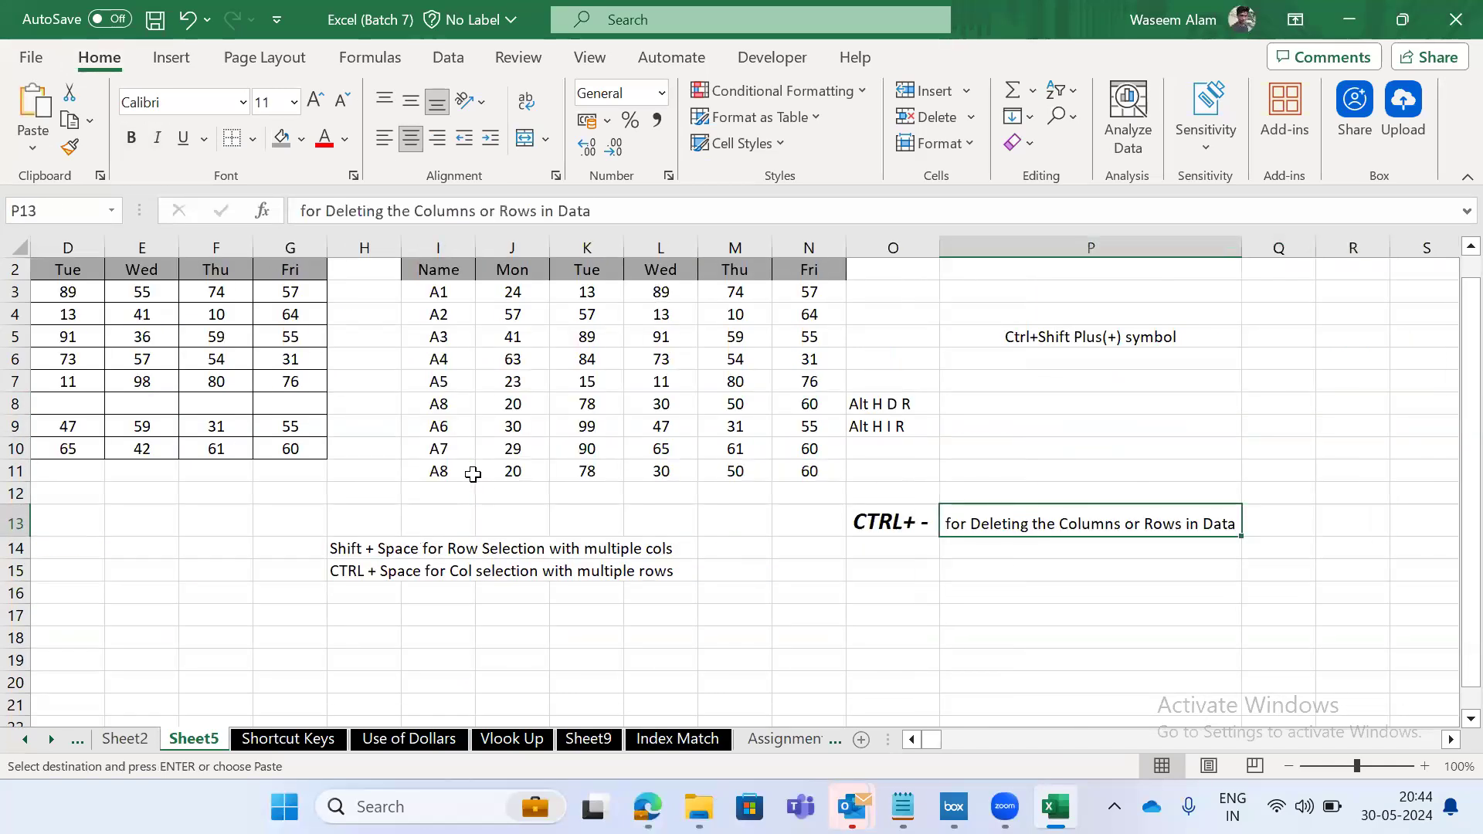
Append "as per your selection" to the deletion explanation in P13.
double_click(1165, 537)
type("s in Data as ")
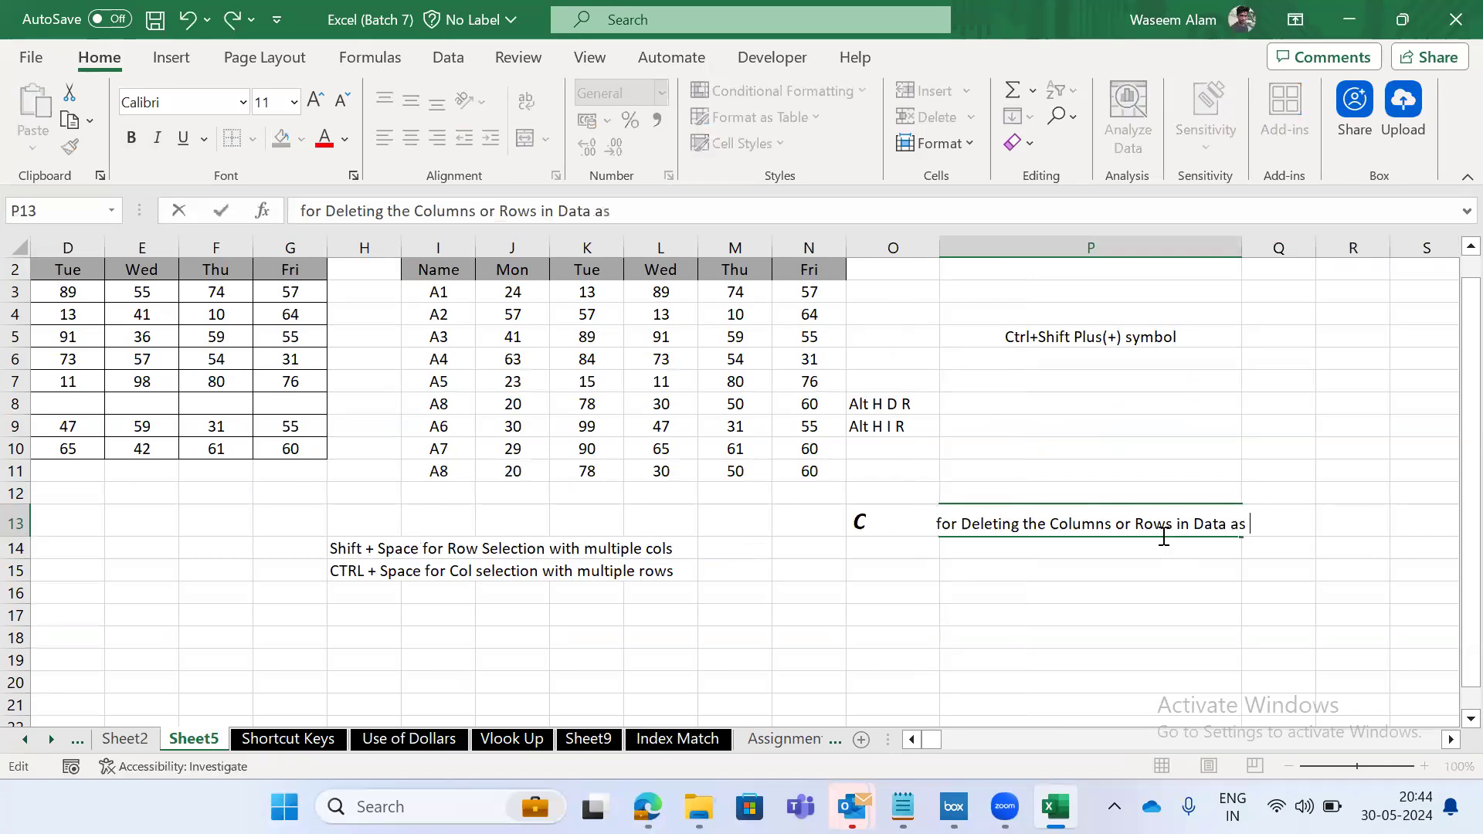
type("per your sele")
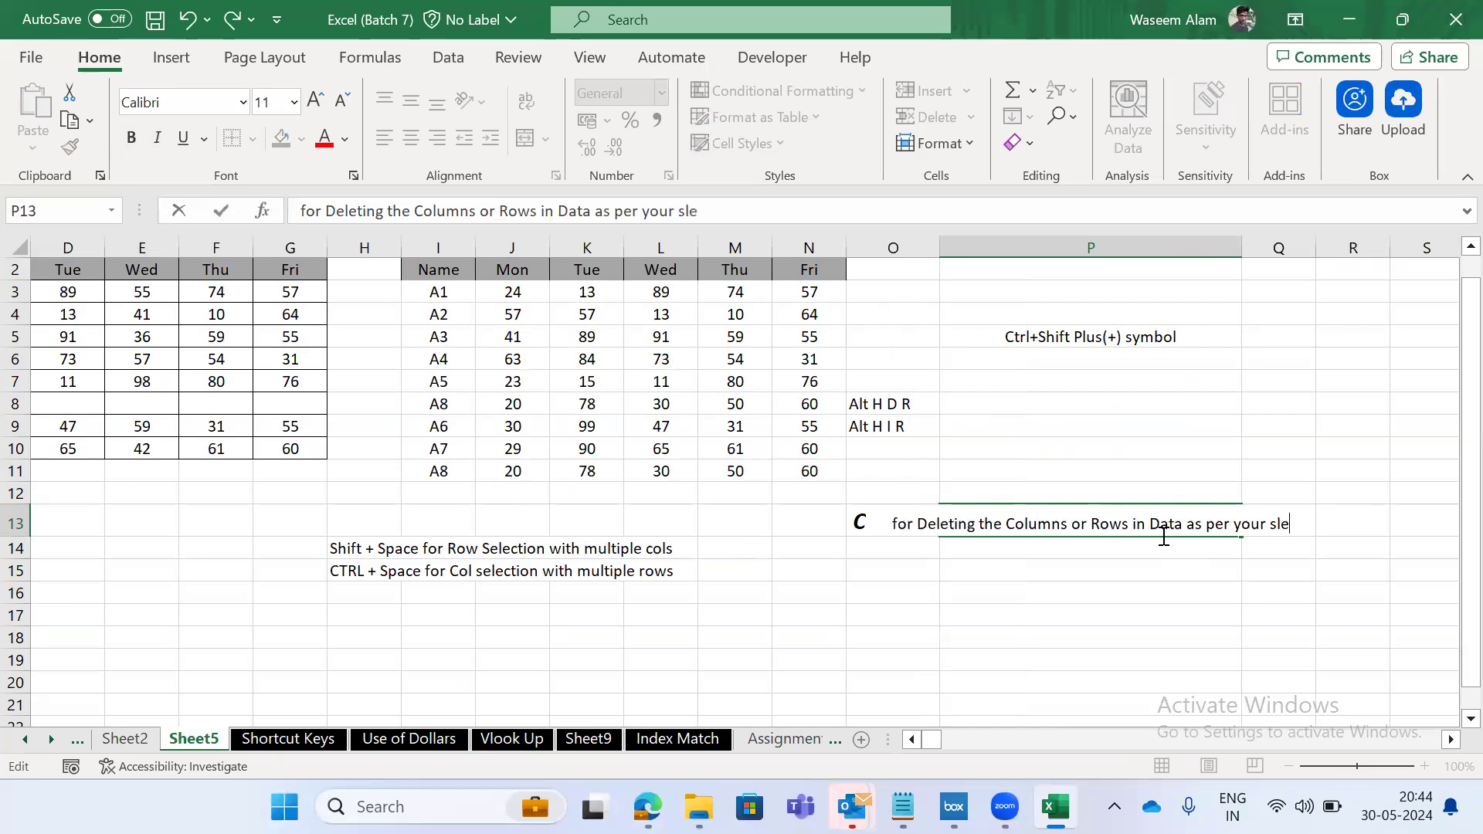
type("ction")
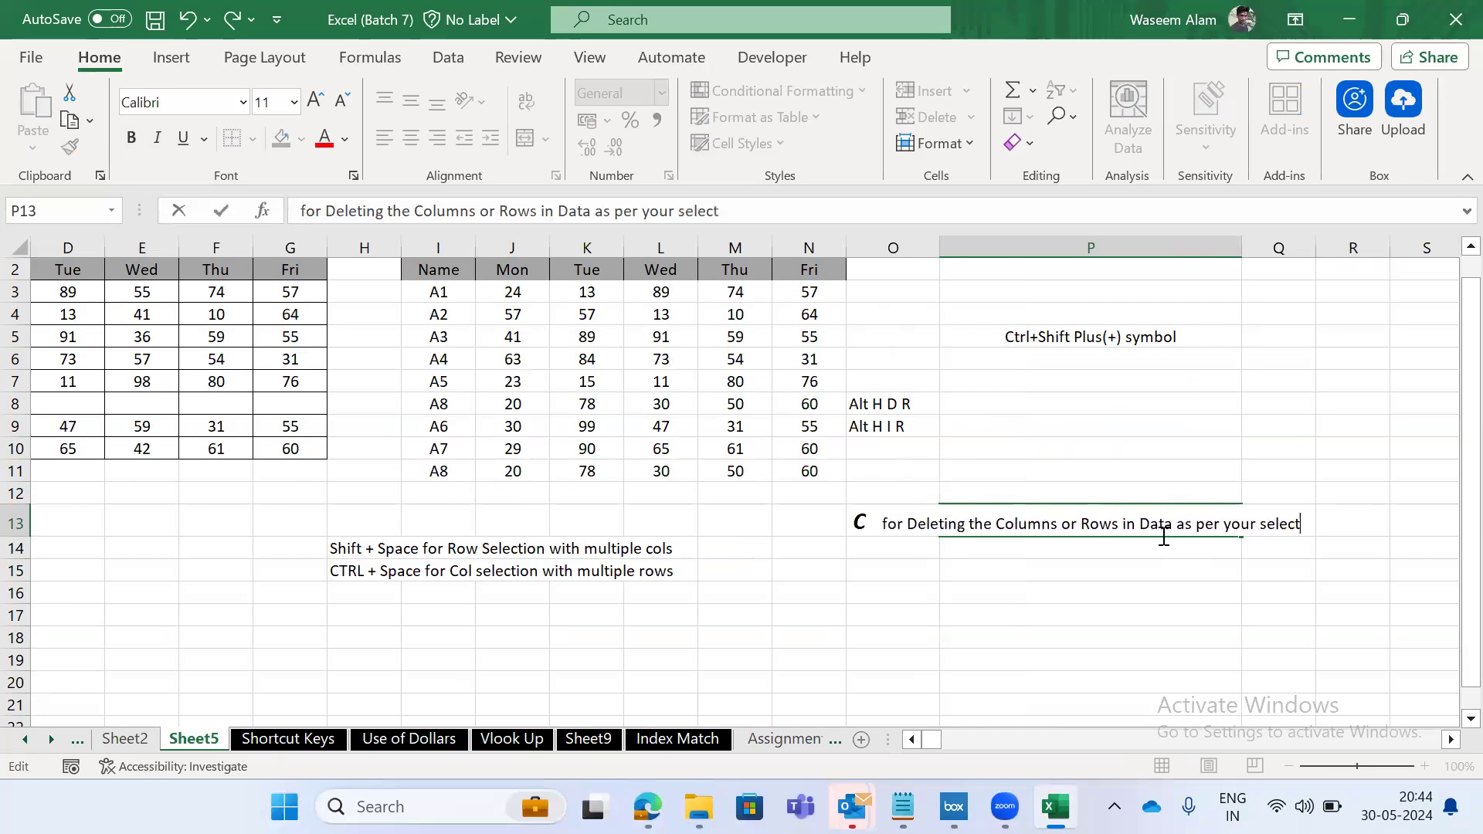
key("Tab")
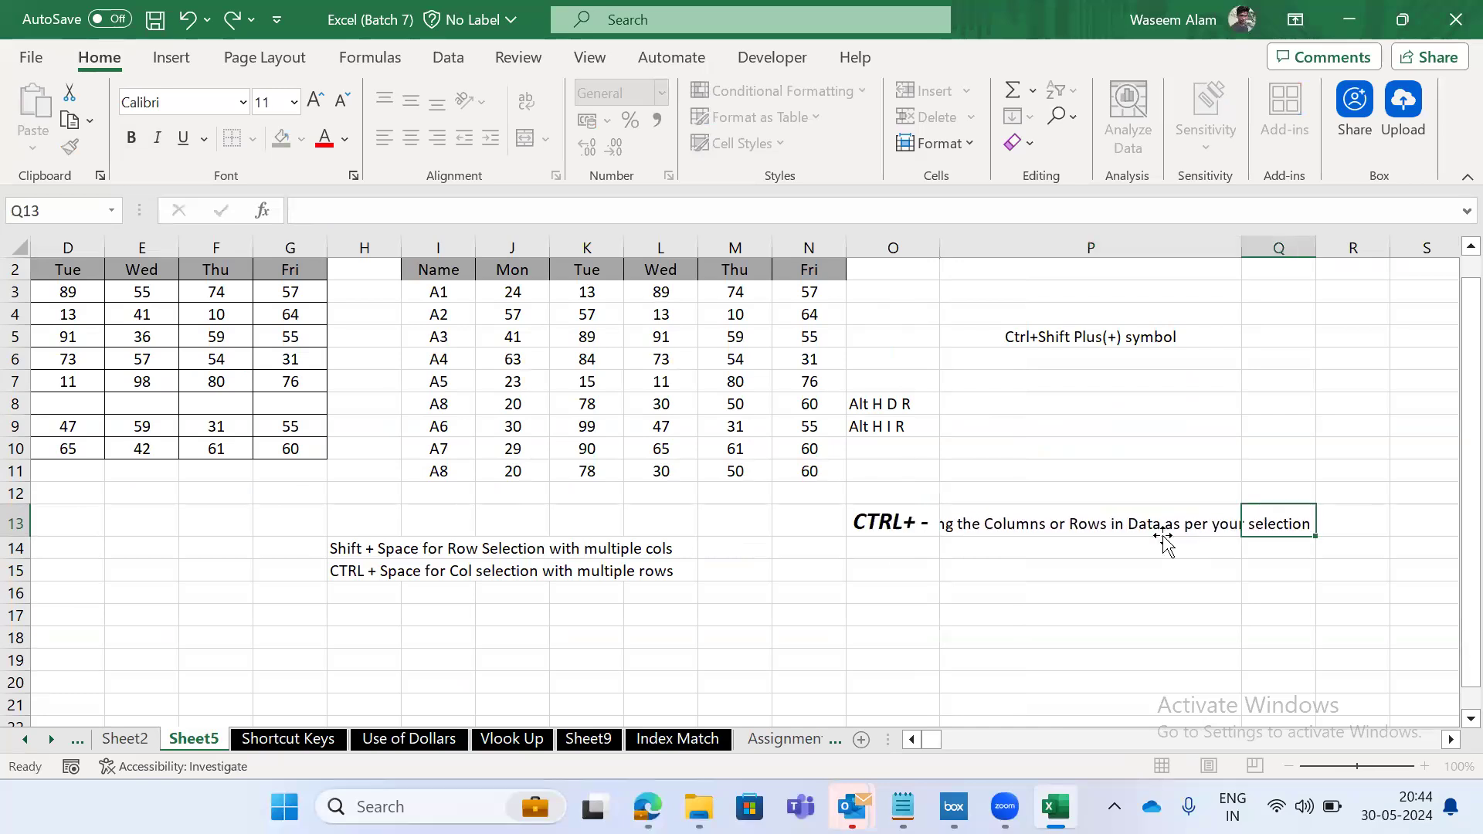
Select the entire column K, followed by the entire column J, in the second table.
key("Left")
key("Left")
key("Left")
key("Up")
key("Left")
key("Up")
key("Up")
key("Left")
key("Left")
key("ctrl+space")
key("Left")
key("ctrl+space")
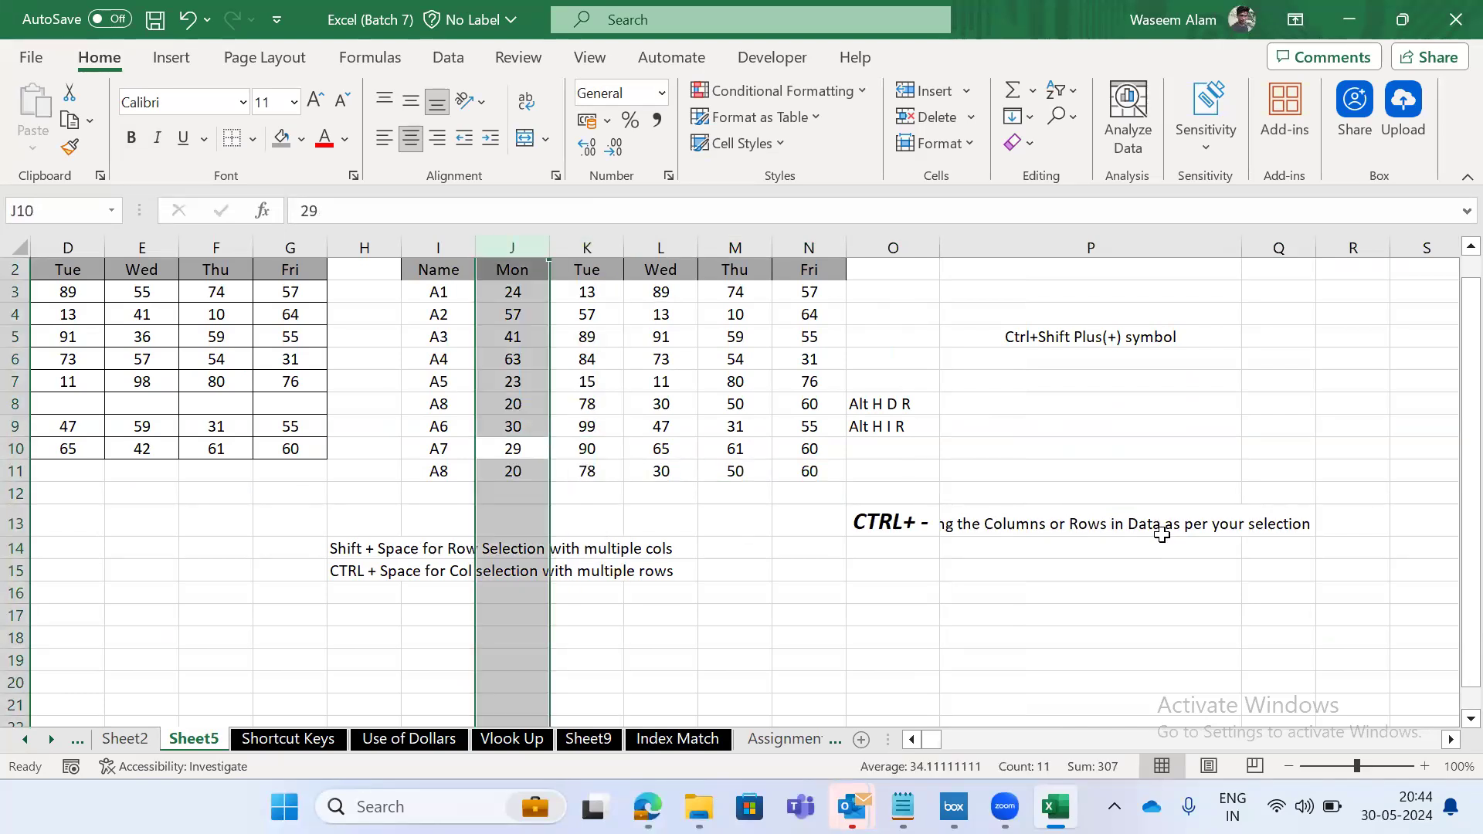
Delete the entire row 8 with the first A8 record, undo the deletion and delete the row again.
key("Up")
key("Up")
key("shift+space")
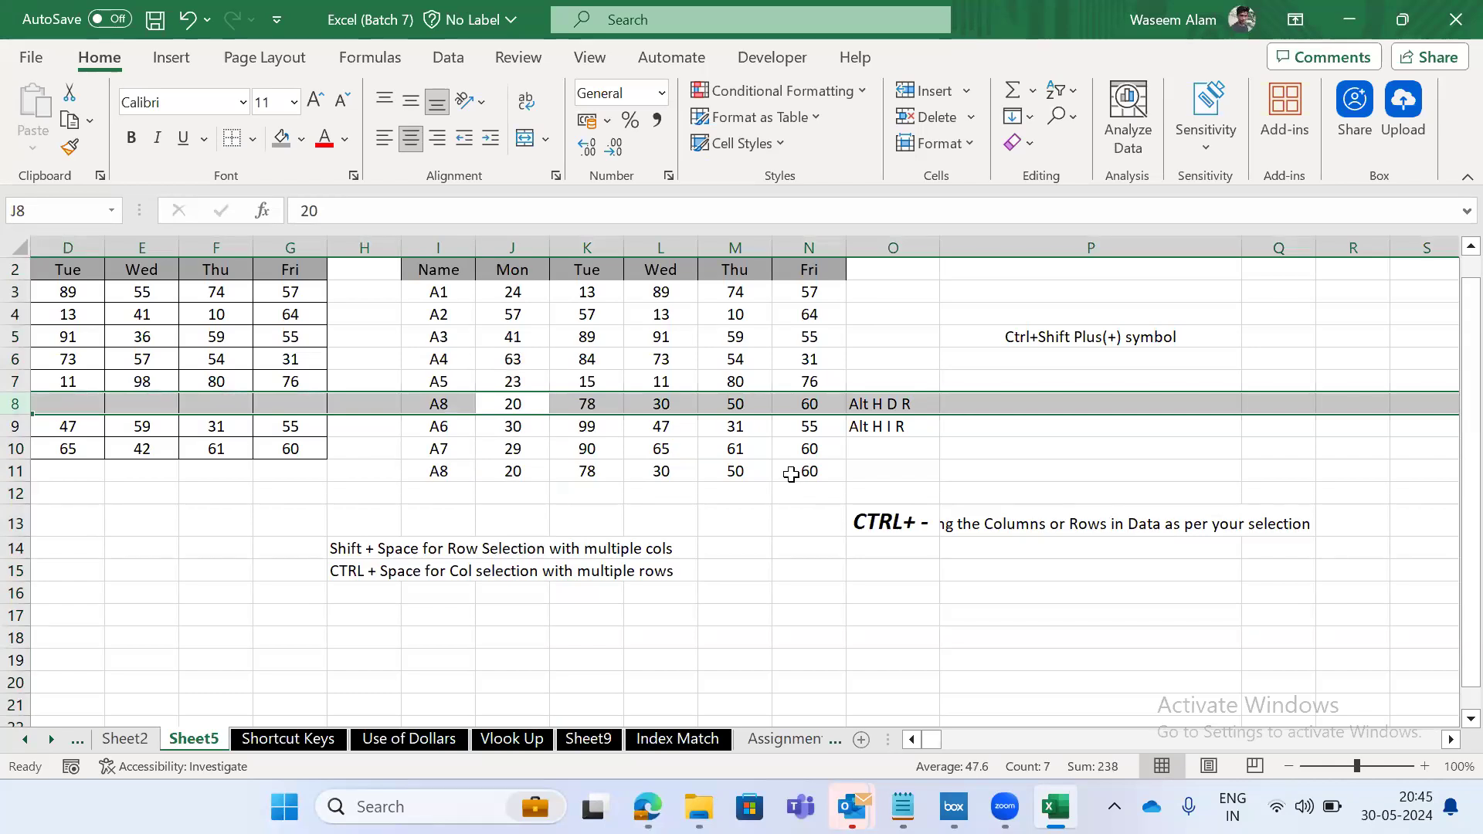
key("ctrl+minus")
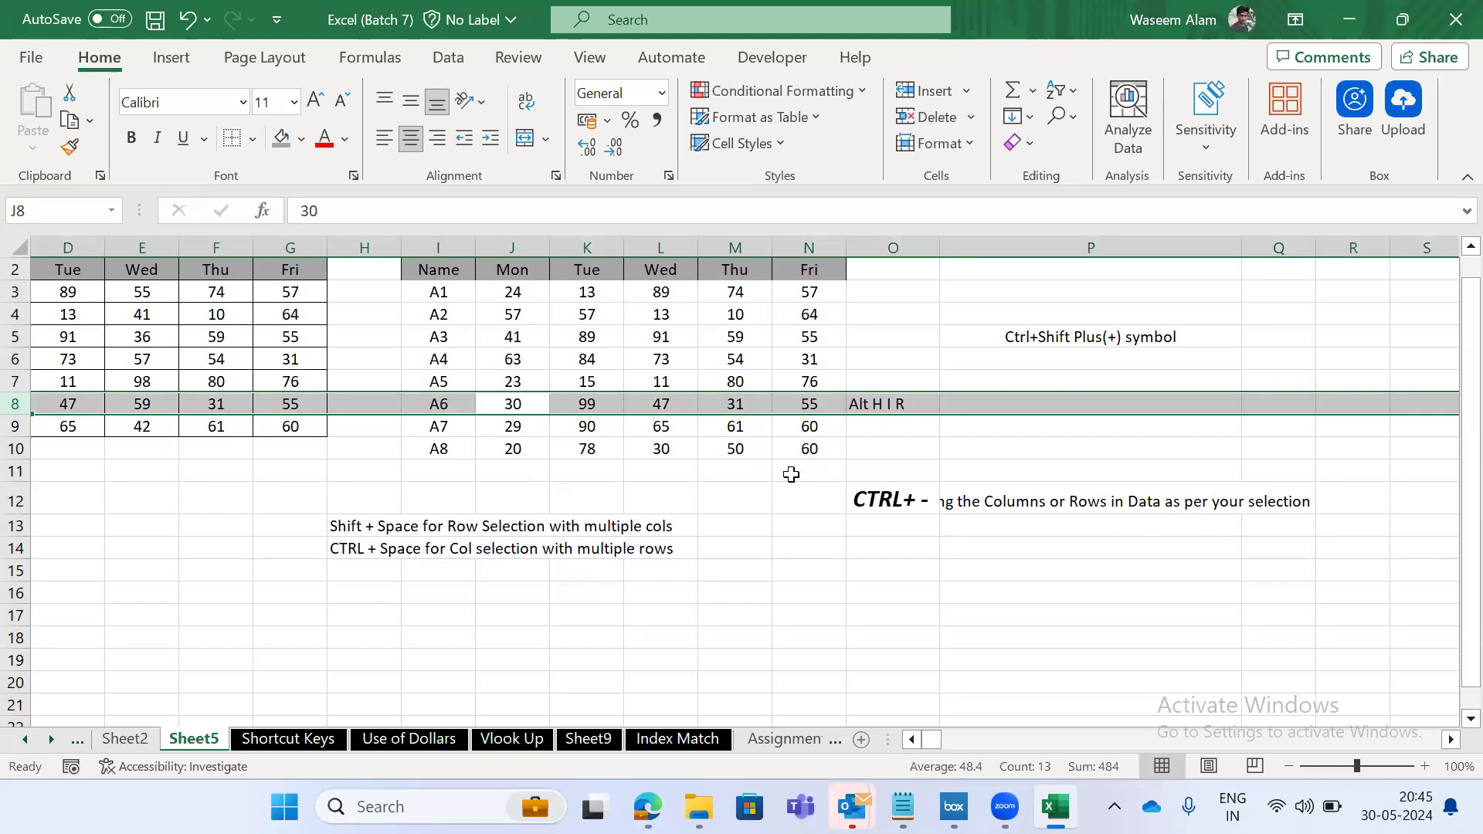
key("ctrl+z")
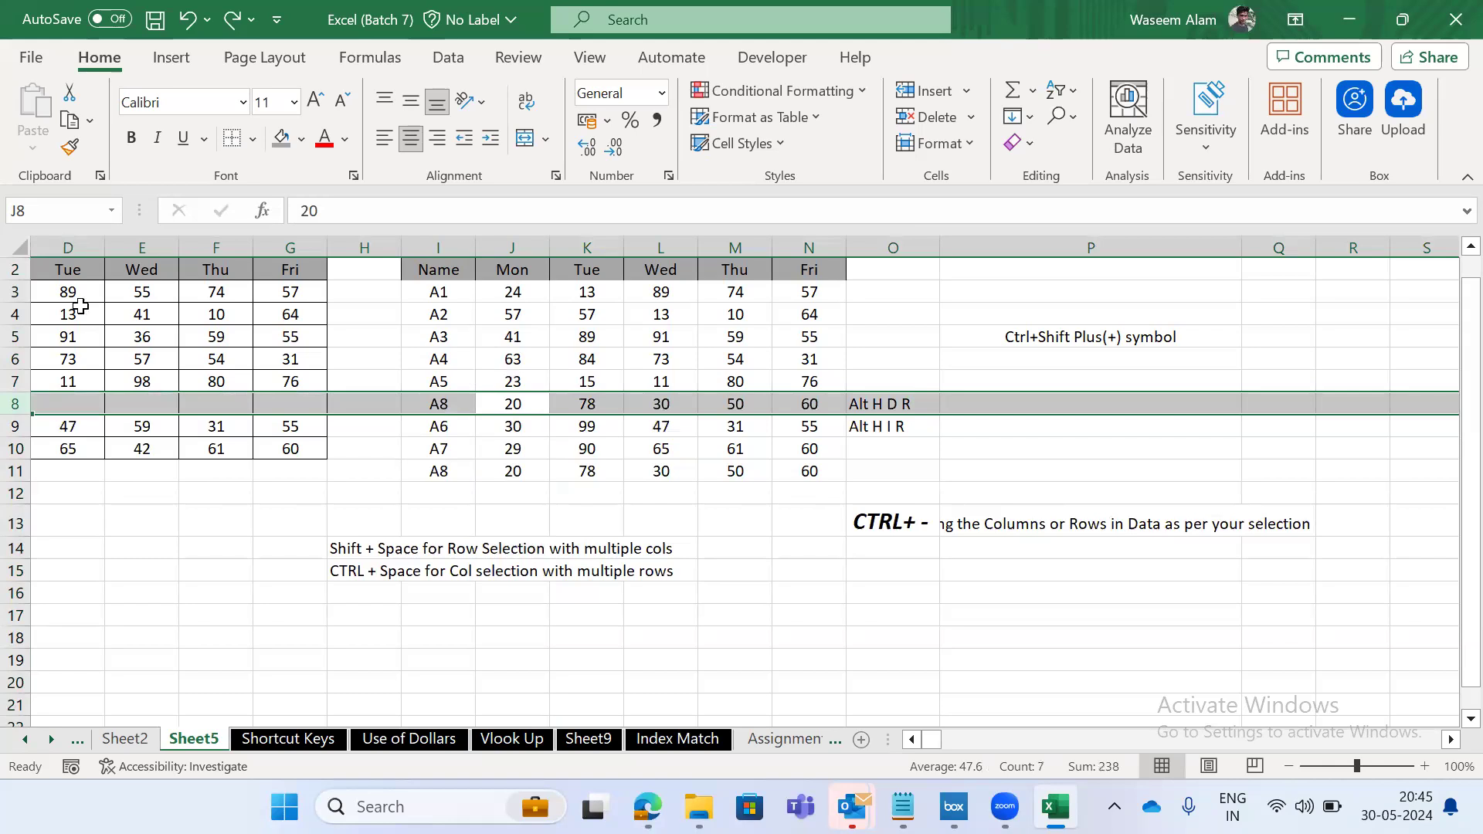
key("ctrl+minus")
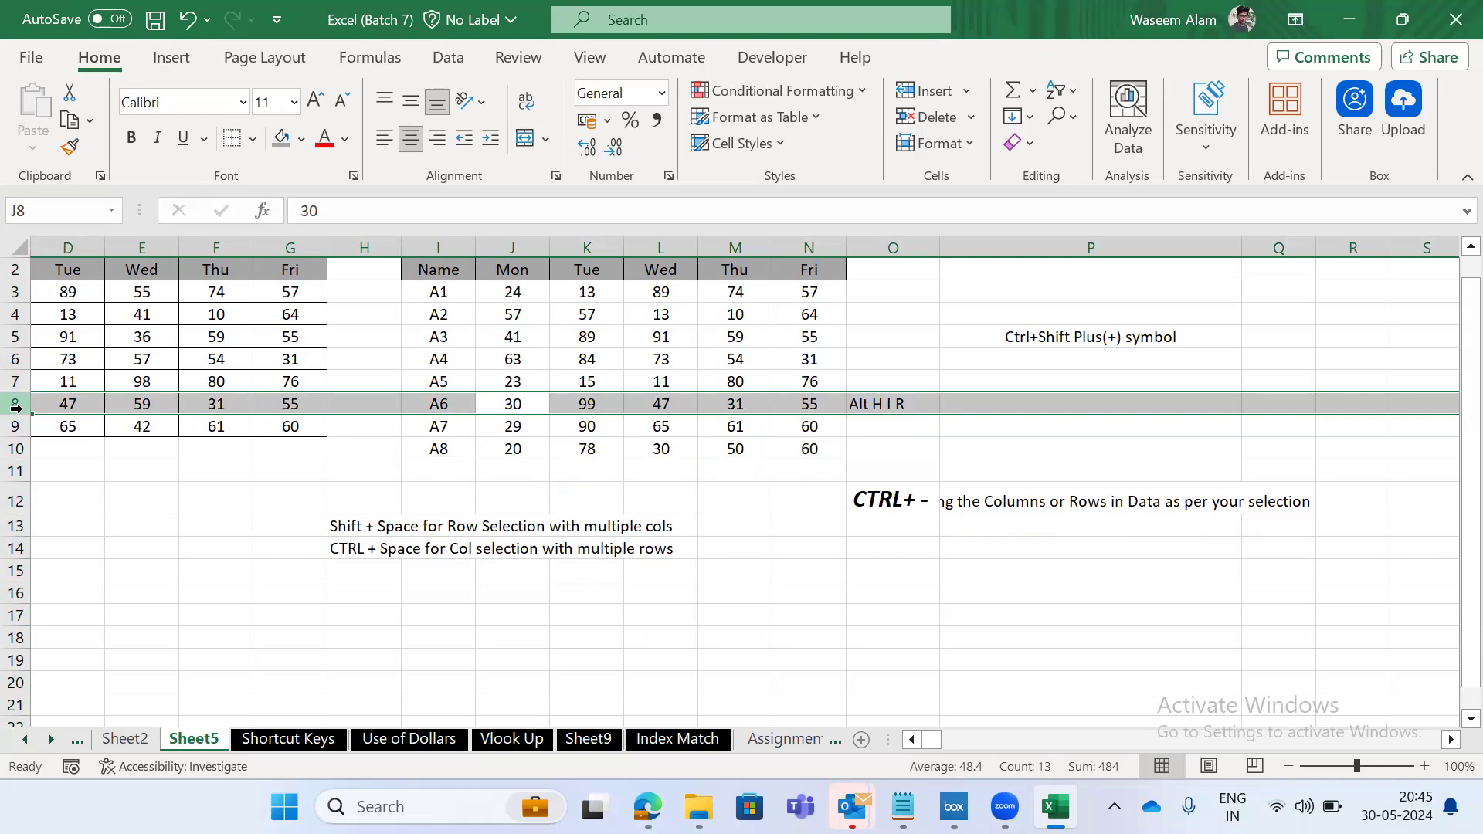
Insert a new sheet column in front of the second table's Tue column.
key("Right")
key("ctrl+Up")
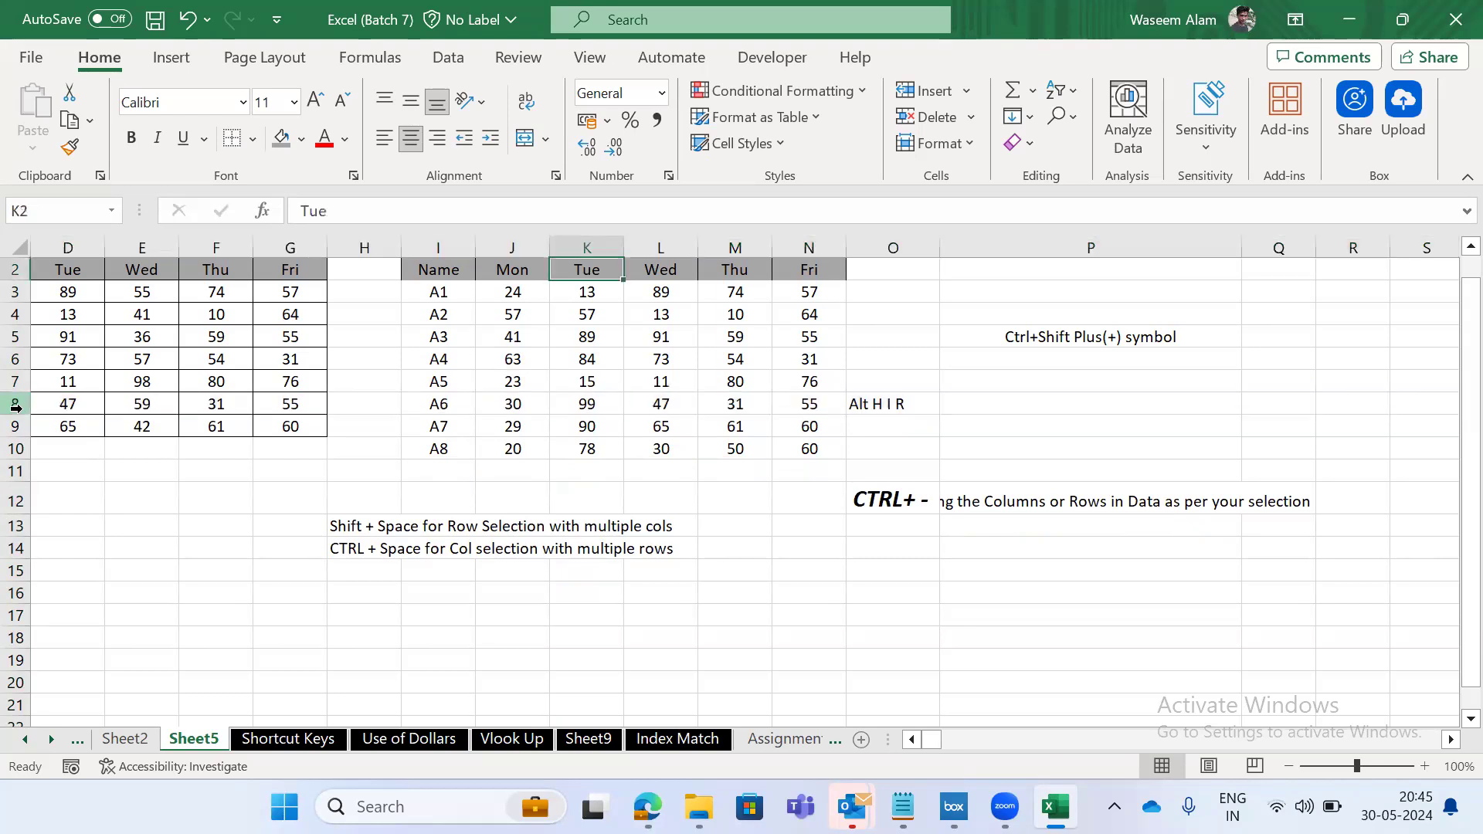
key("ctrl+space")
key("ctrl+shift+plus")
Copy the second table's Tue column, from its header down to the A8 value, into the blank column K.
key("Right")
key("ctrl+shift+Down")
key("ctrl+c")
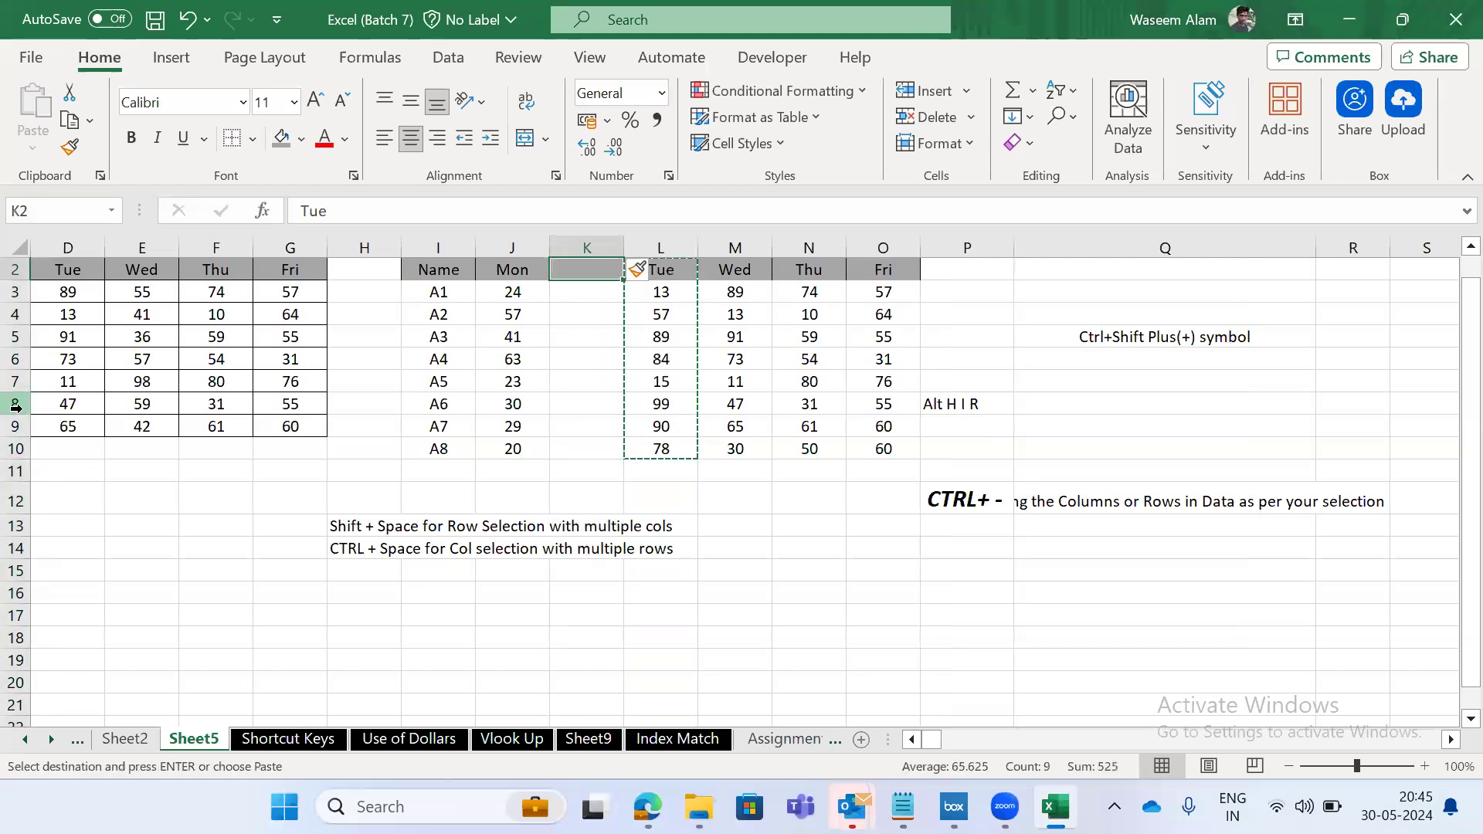
key("Left")
key("ctrl+v")
key("Escape")
Select the copied Tue column in K2:K10, followed by the two adjacent Tue headers in K2:L2.
key("Right")
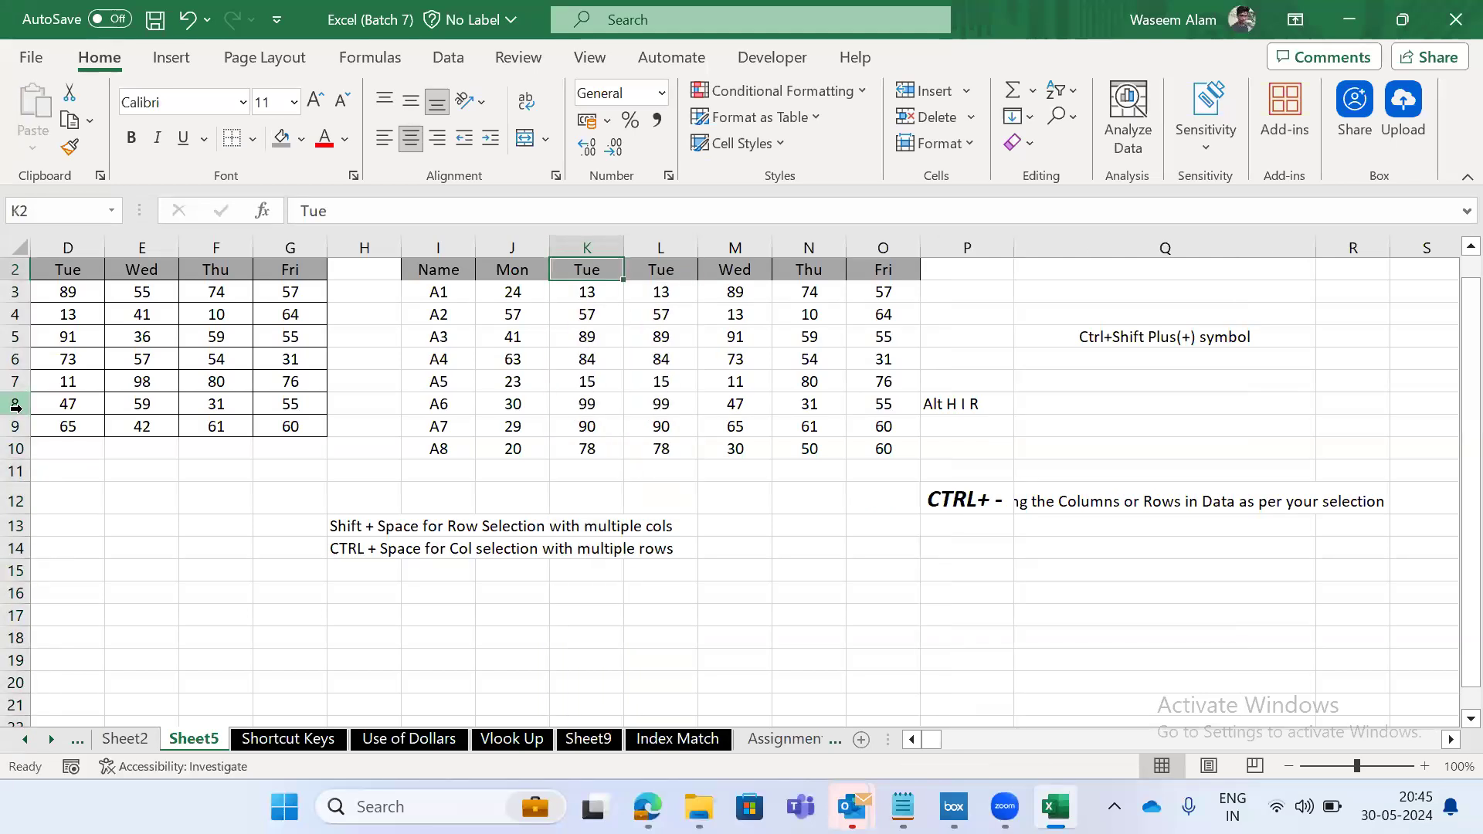
key("ctrl+shift+Down")
key("Left")
key("ctrl+shift+Down")
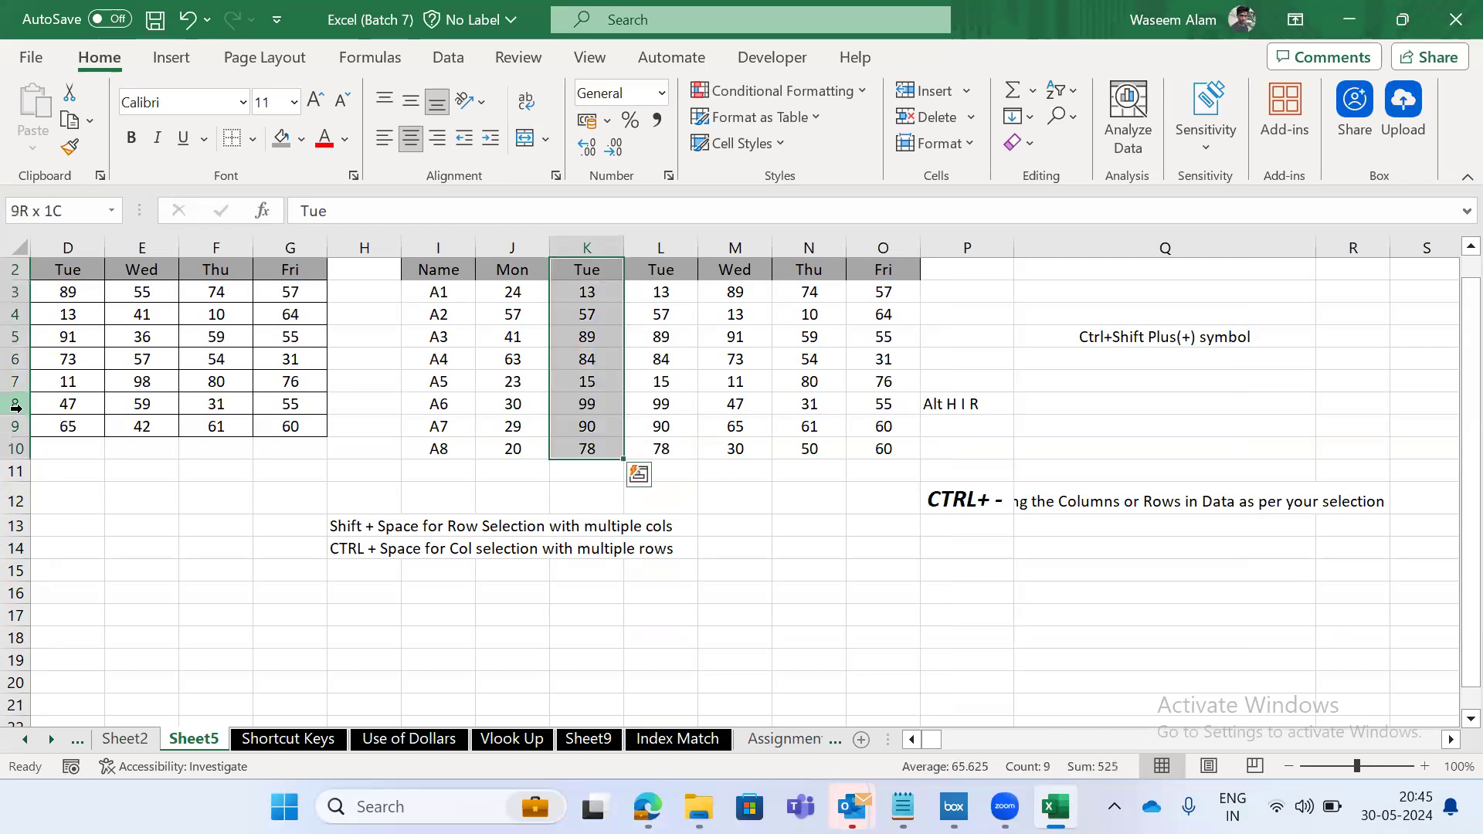
key("Right")
key("shift+Left")
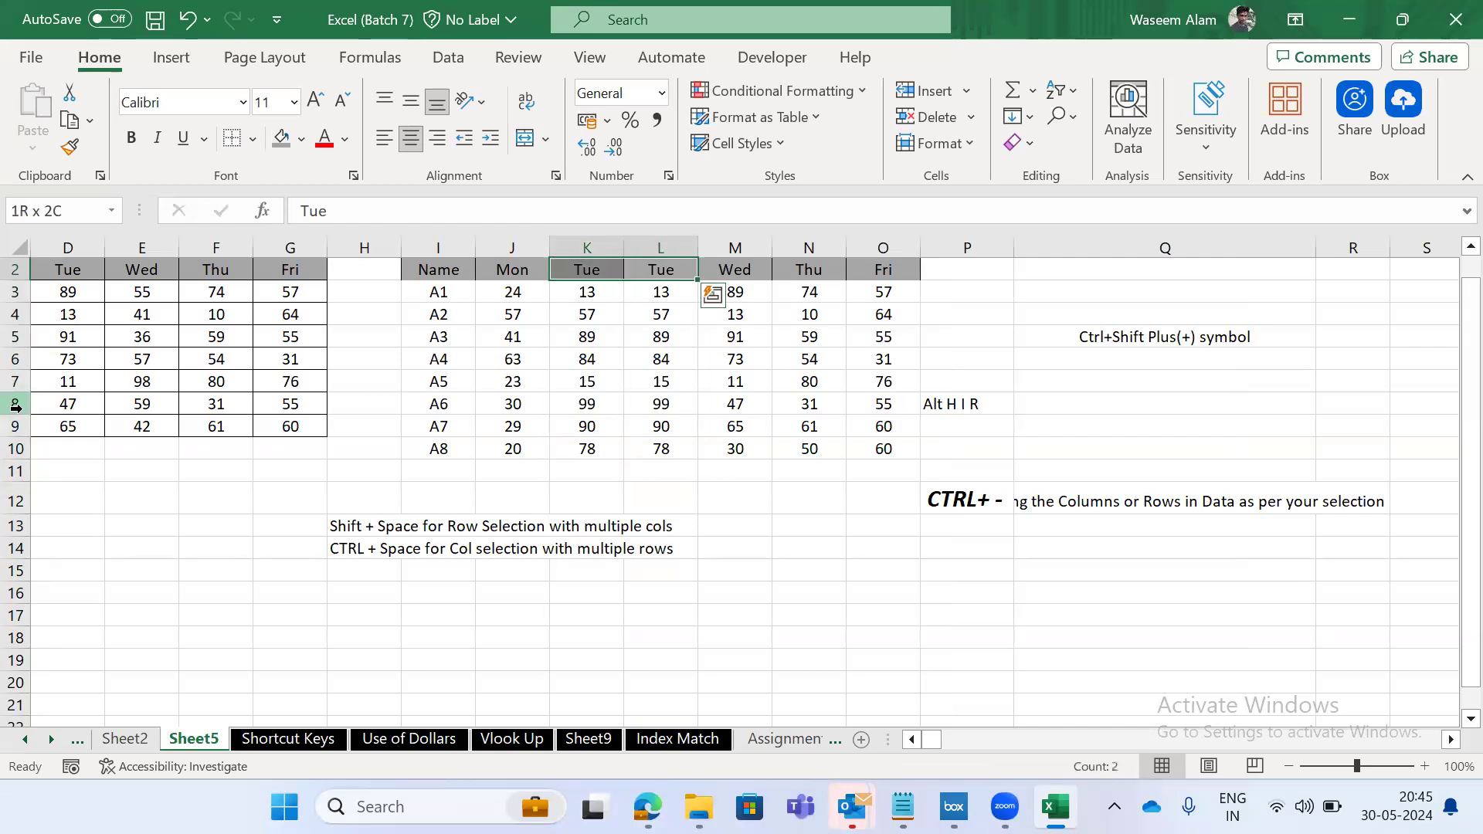
key("shift+Right")
key("Left")
key("Right")
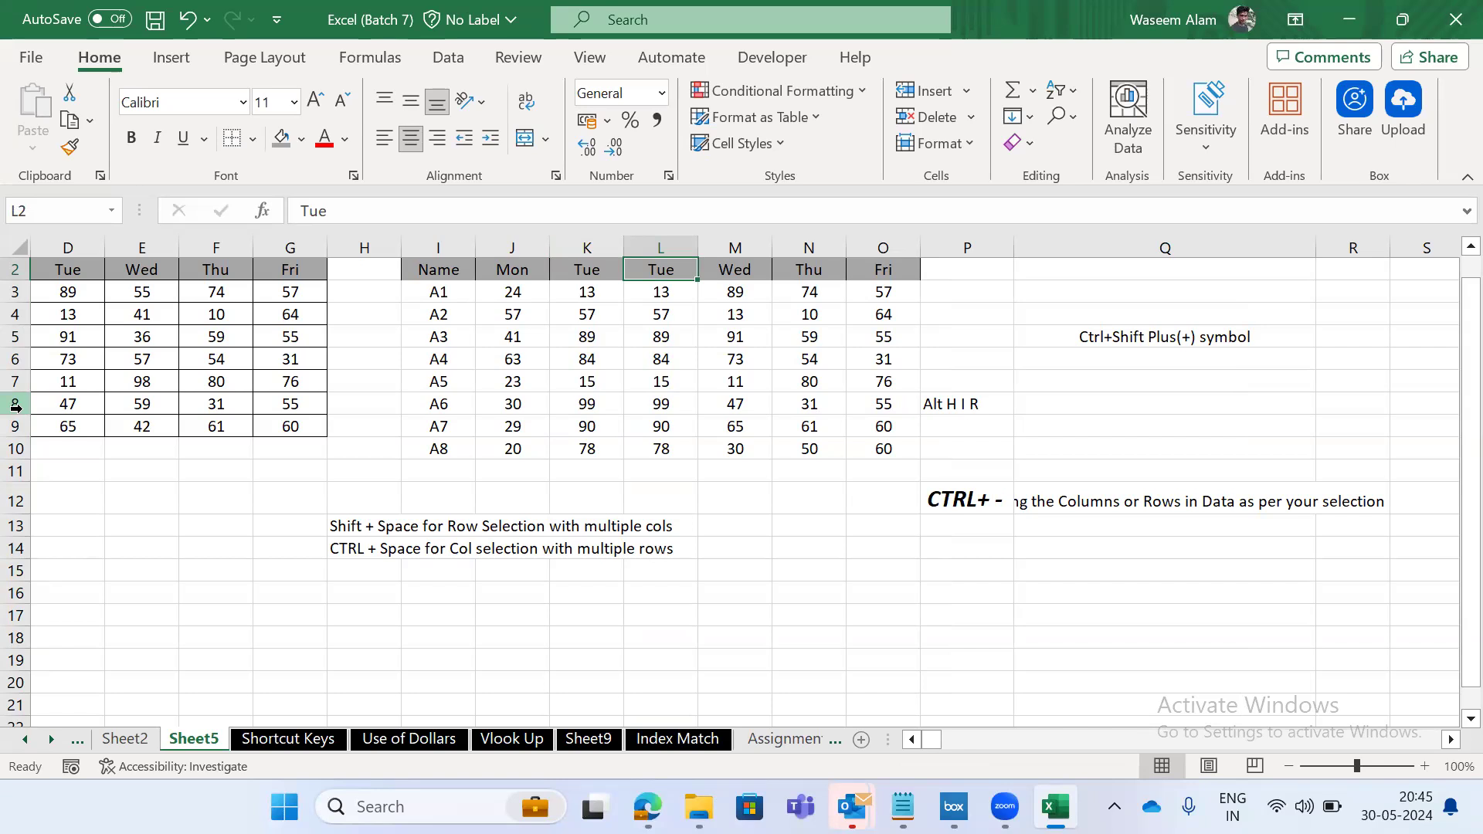
key("Left")
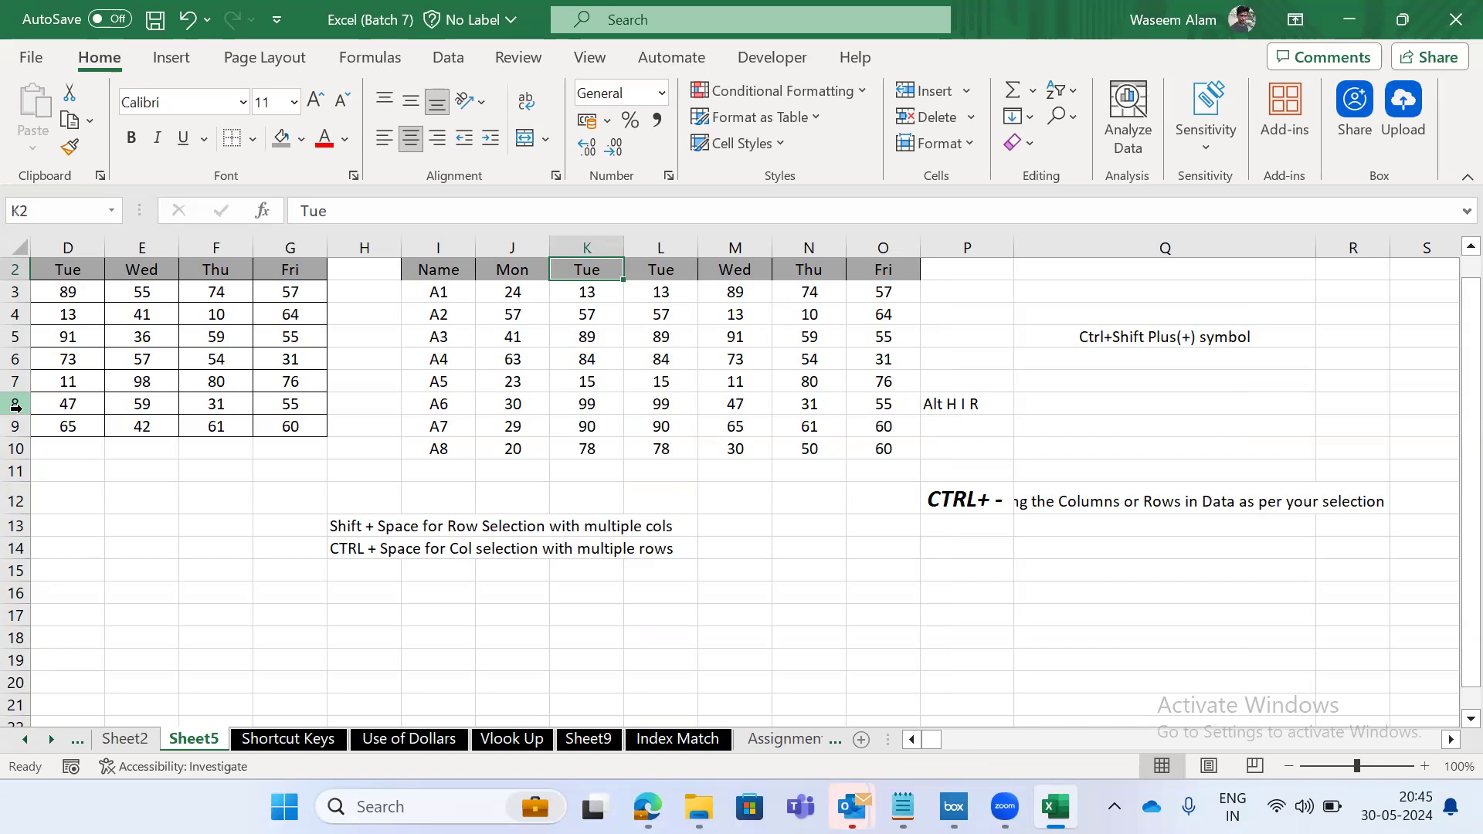
Select the entire duplicate Tue columns one after another, followed by the Tue values in K3:K10.
key("Left")
key("Left")
key("ctrl+a")
key("Right")
key("Right")
key("Right")
key("ctrl+space")
key("Left")
key("ctrl+space")
key("Right")
key("ctrl+space")
key("ctrl+shift+Left")
key("Right")
key("Left")
key("Left")
key("ctrl+space")
key("Right")
key("Down")
key("ctrl+shift+Down")
key("Left")
key("ctrl+shift+Down")
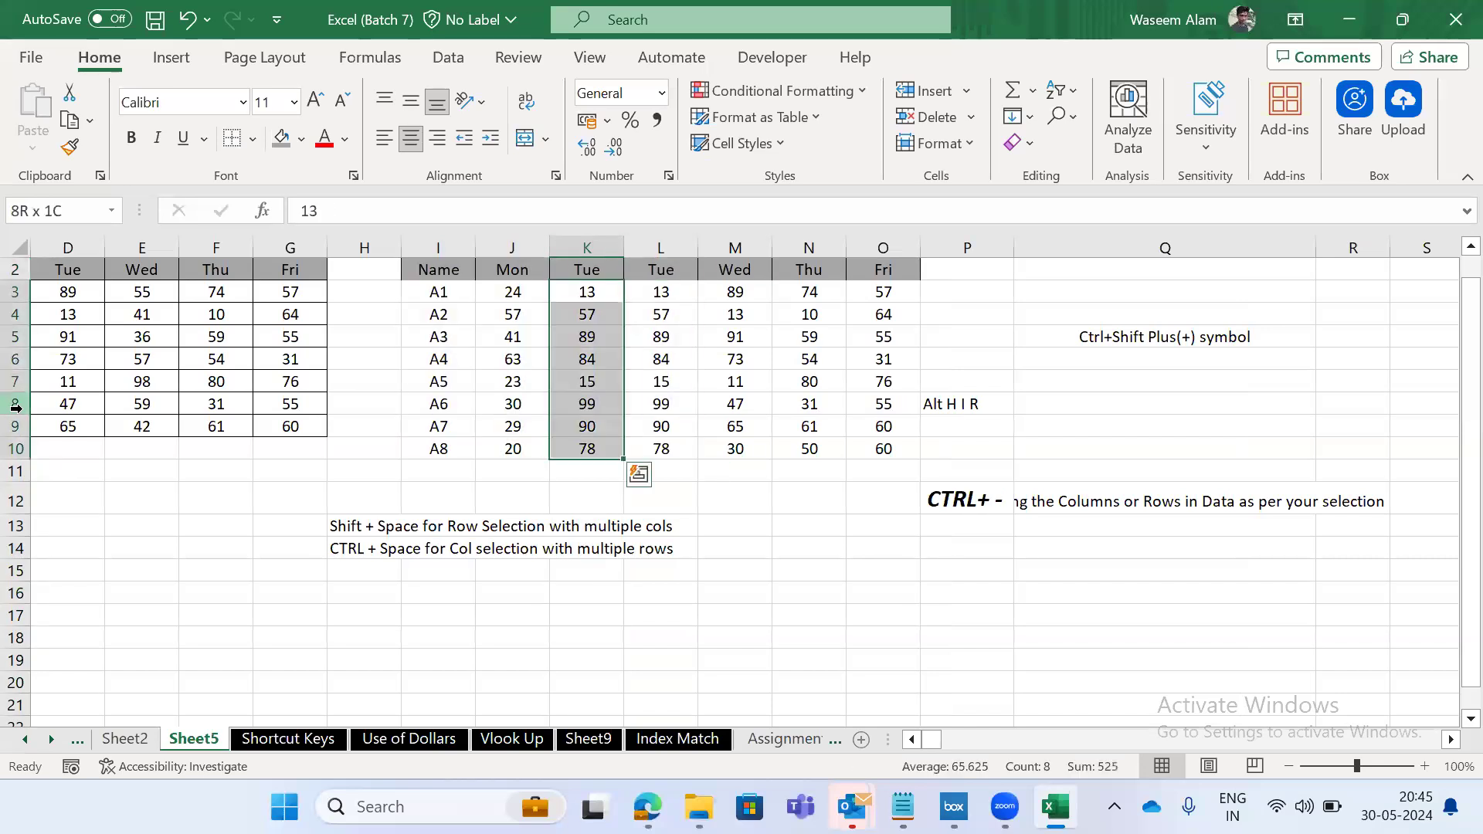
Select the whole second table from the Name header in I2 to the last Fri value in O10.
key("Up")
key("Left")
key("Right")
key("Left")
key("Left")
key("ctrl+shift+Right")
key("ctrl+shift+Down")
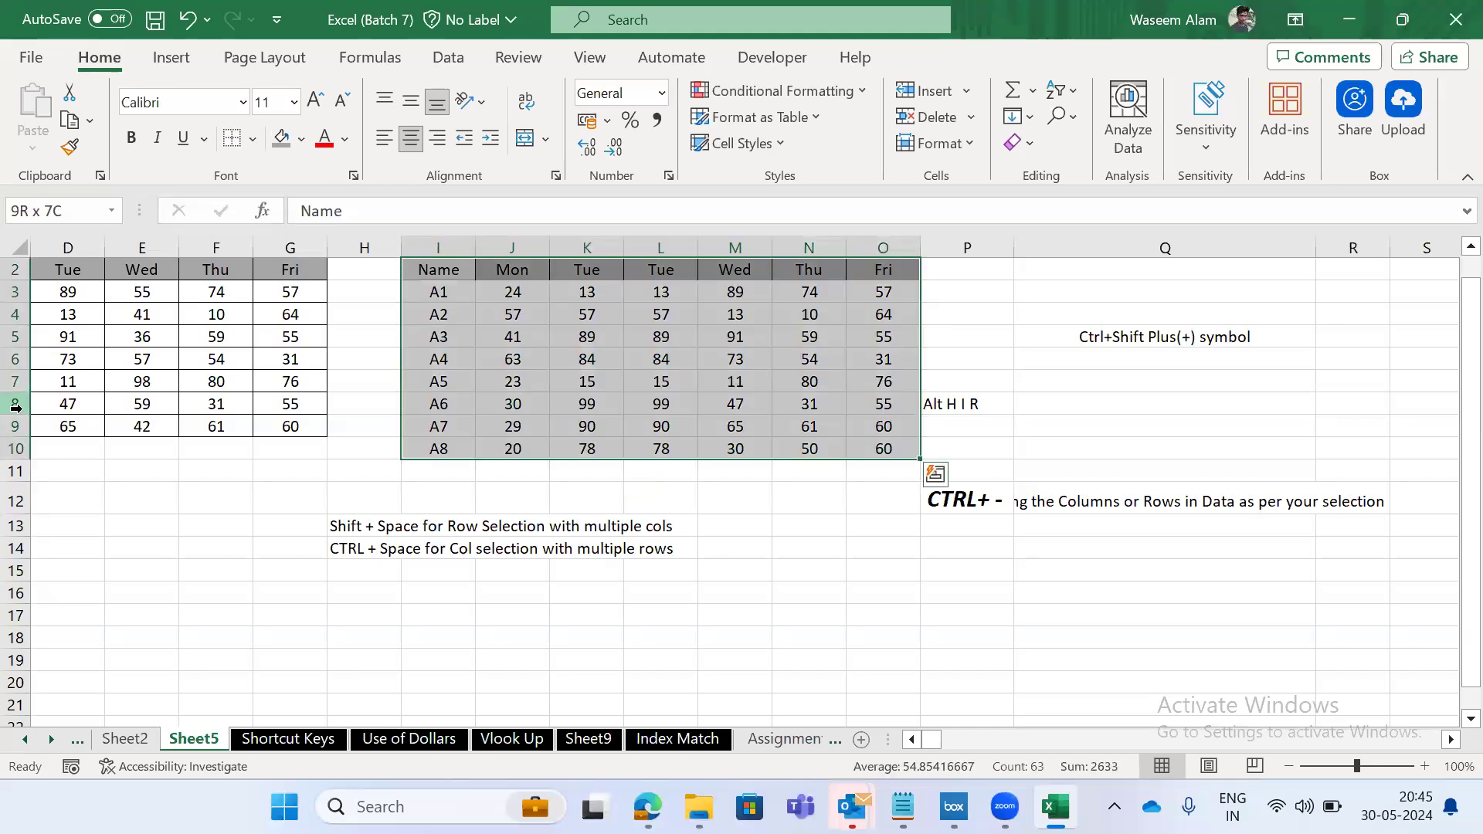
Select the first Tue column's data, followed by the entire sheet columns K and L in turn.
key("Left")
key("Right")
key("Right")
key("Right")
key("ctrl+shift+Down")
key("Right")
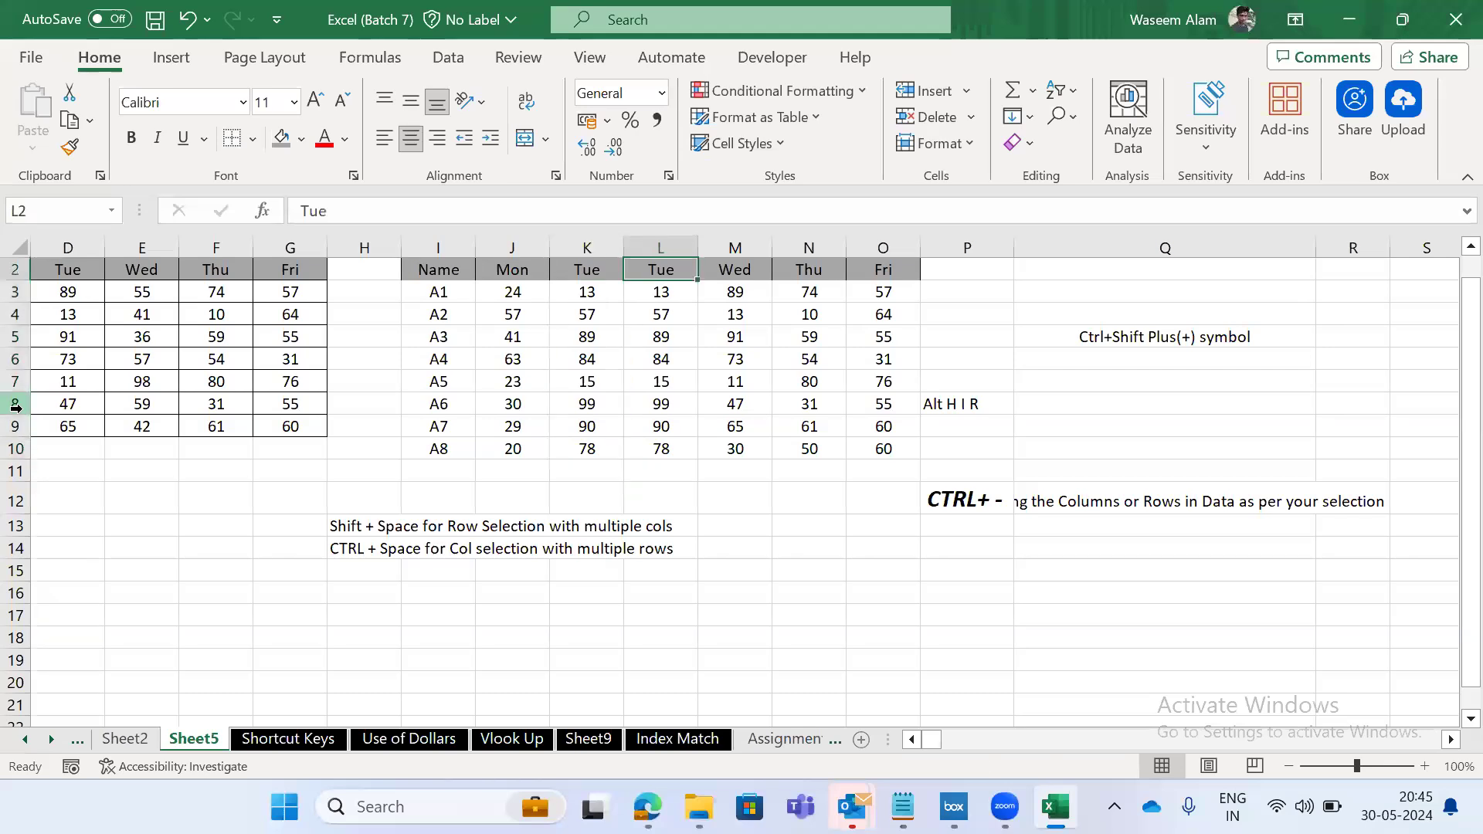
key("Left")
key("ctrl+space")
key("Right")
key("ctrl+space")
key("Left")
key("Right")
key("ctrl+space")
Delete the entire column K holding the duplicate Tue data.
key("Left")
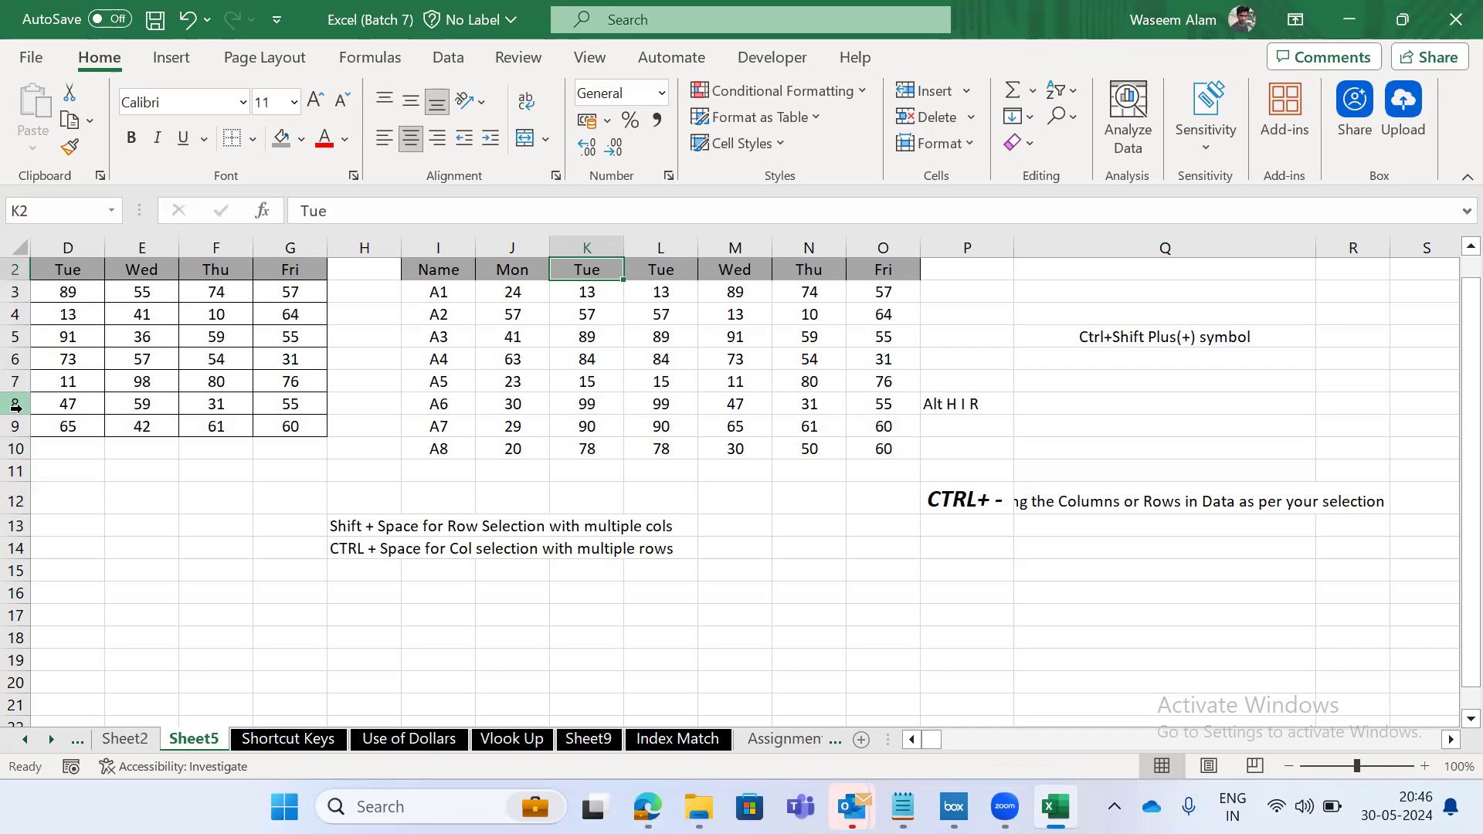
key("ctrl+space")
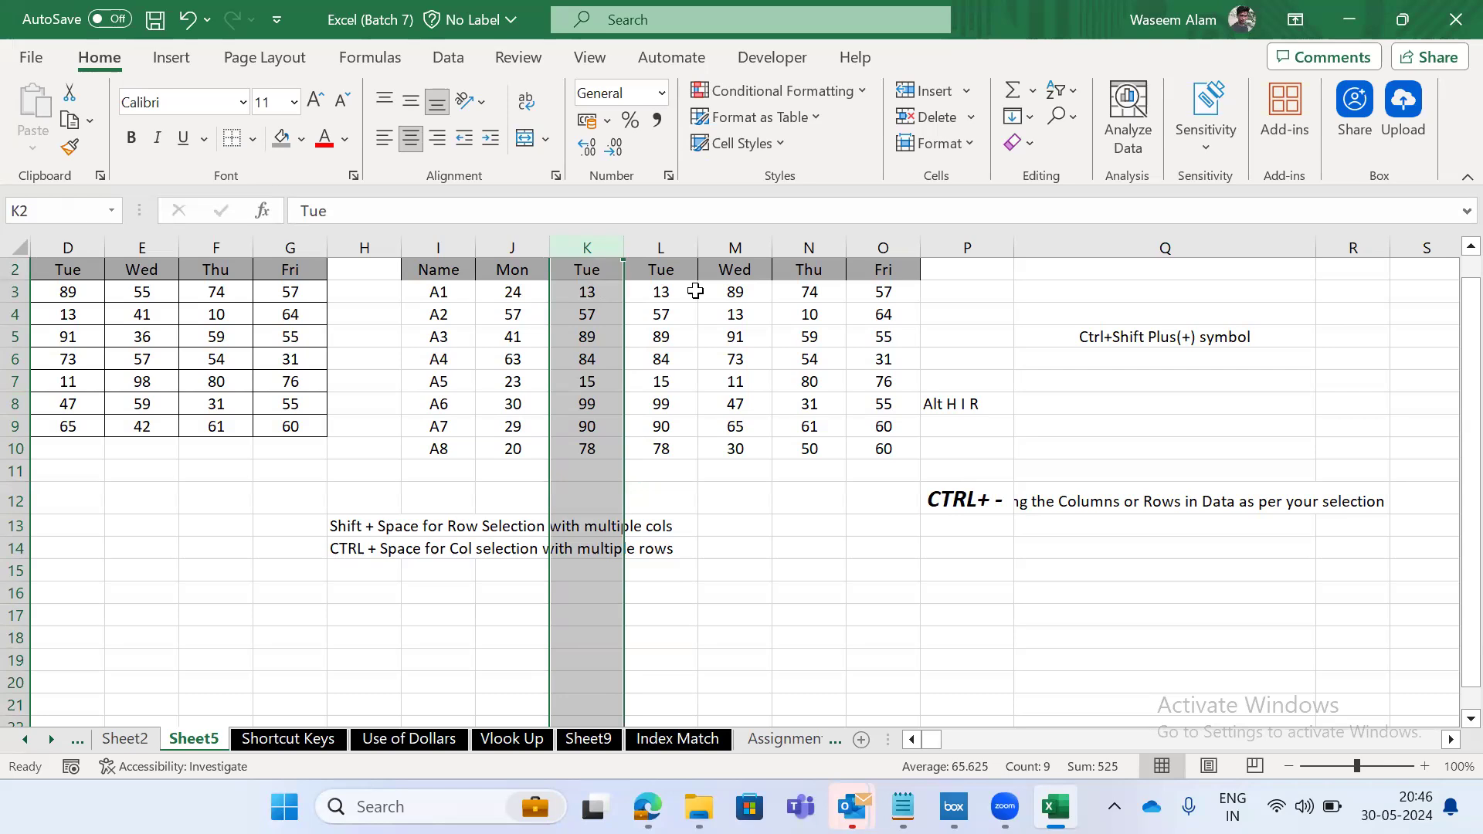
key("ctrl+minus")
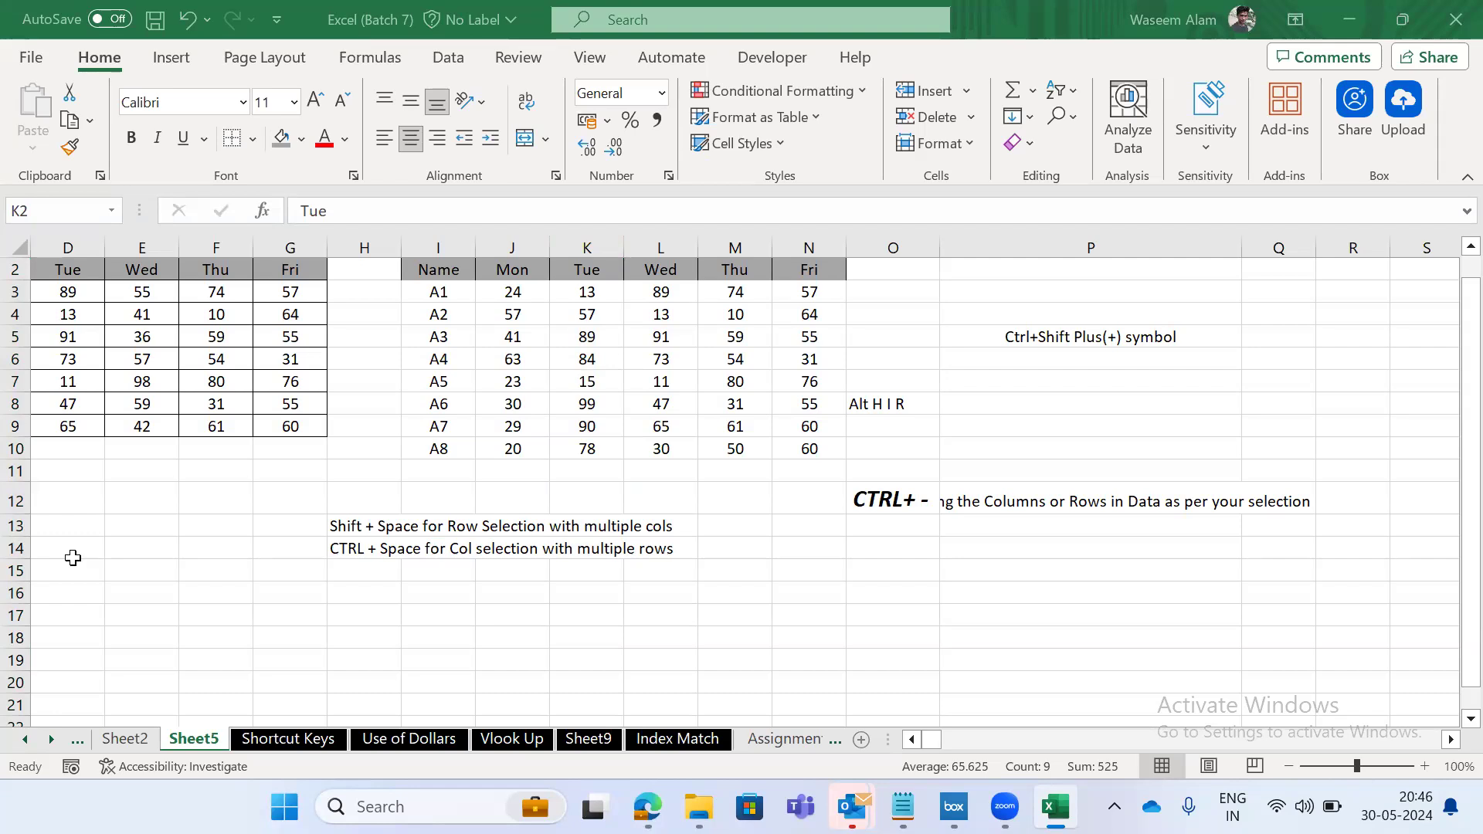
key("ctrl+space")
Switch to the Shortcut Keys sheet and check the explanation for deleting columns or rows in C12.
left_click(503, 403)
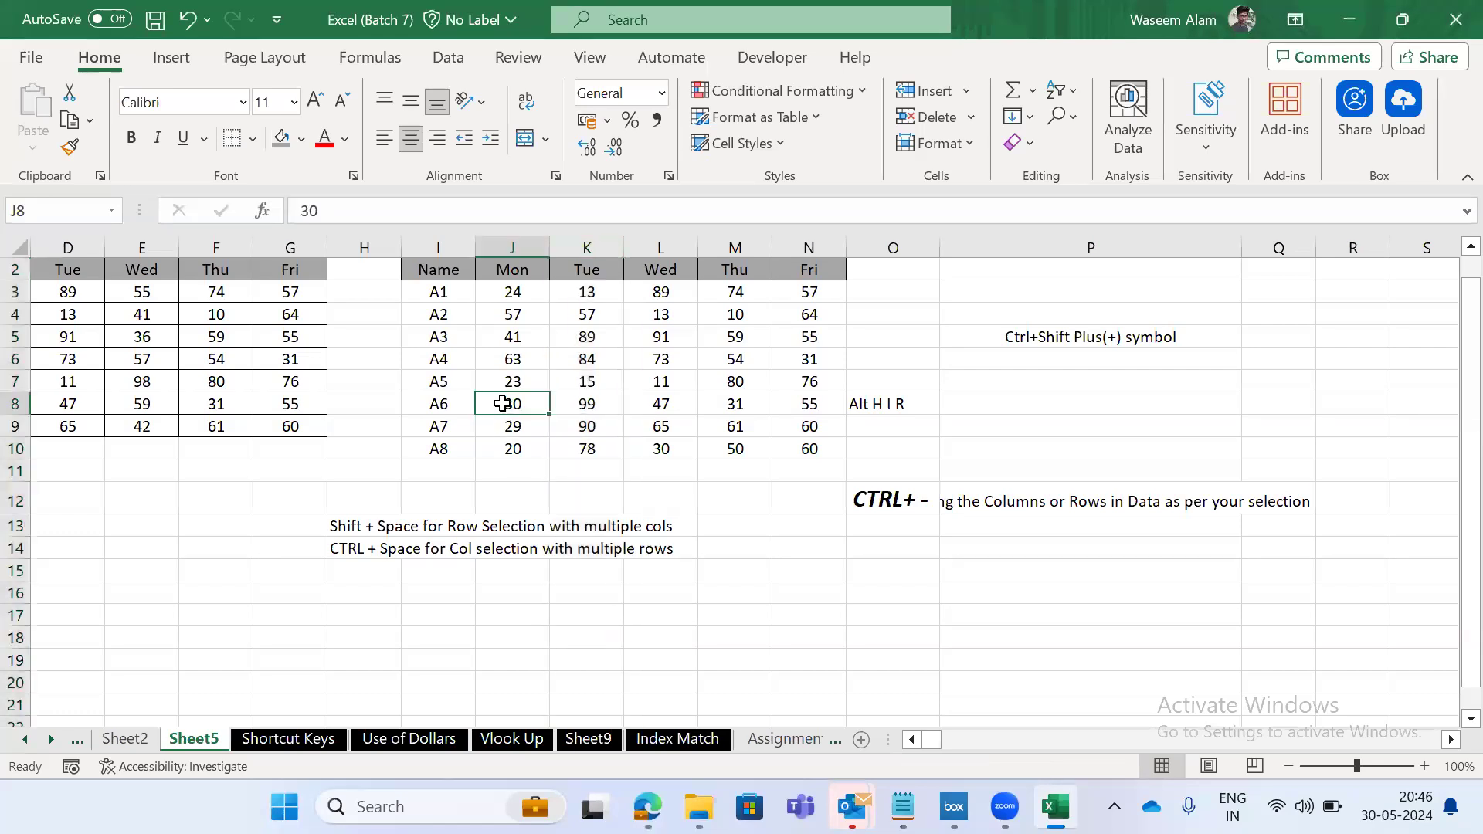
key("ctrl+Page_Down")
key("Left")
key("Down")
key("Right")
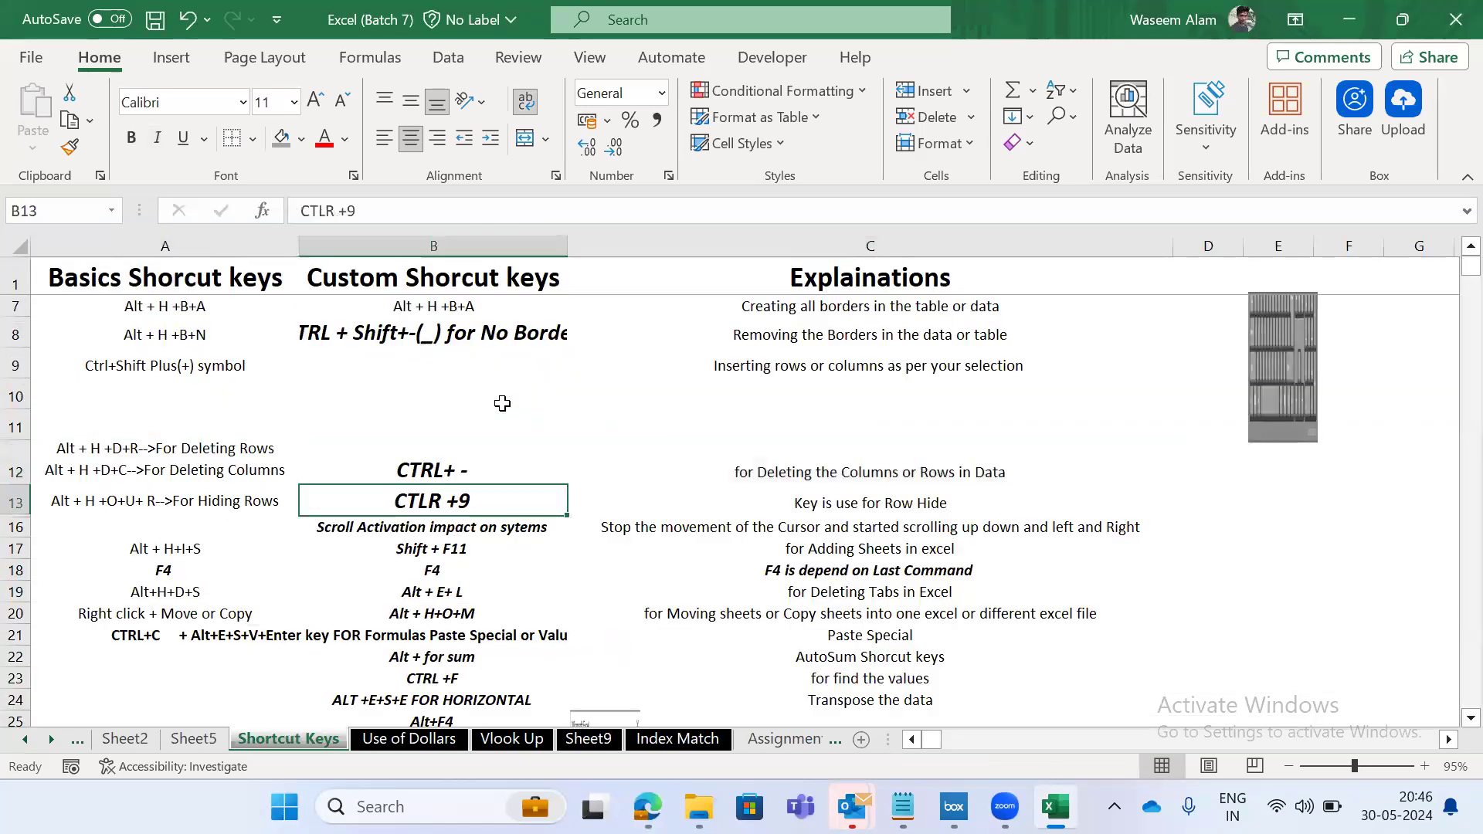
key("Right")
key("Up")
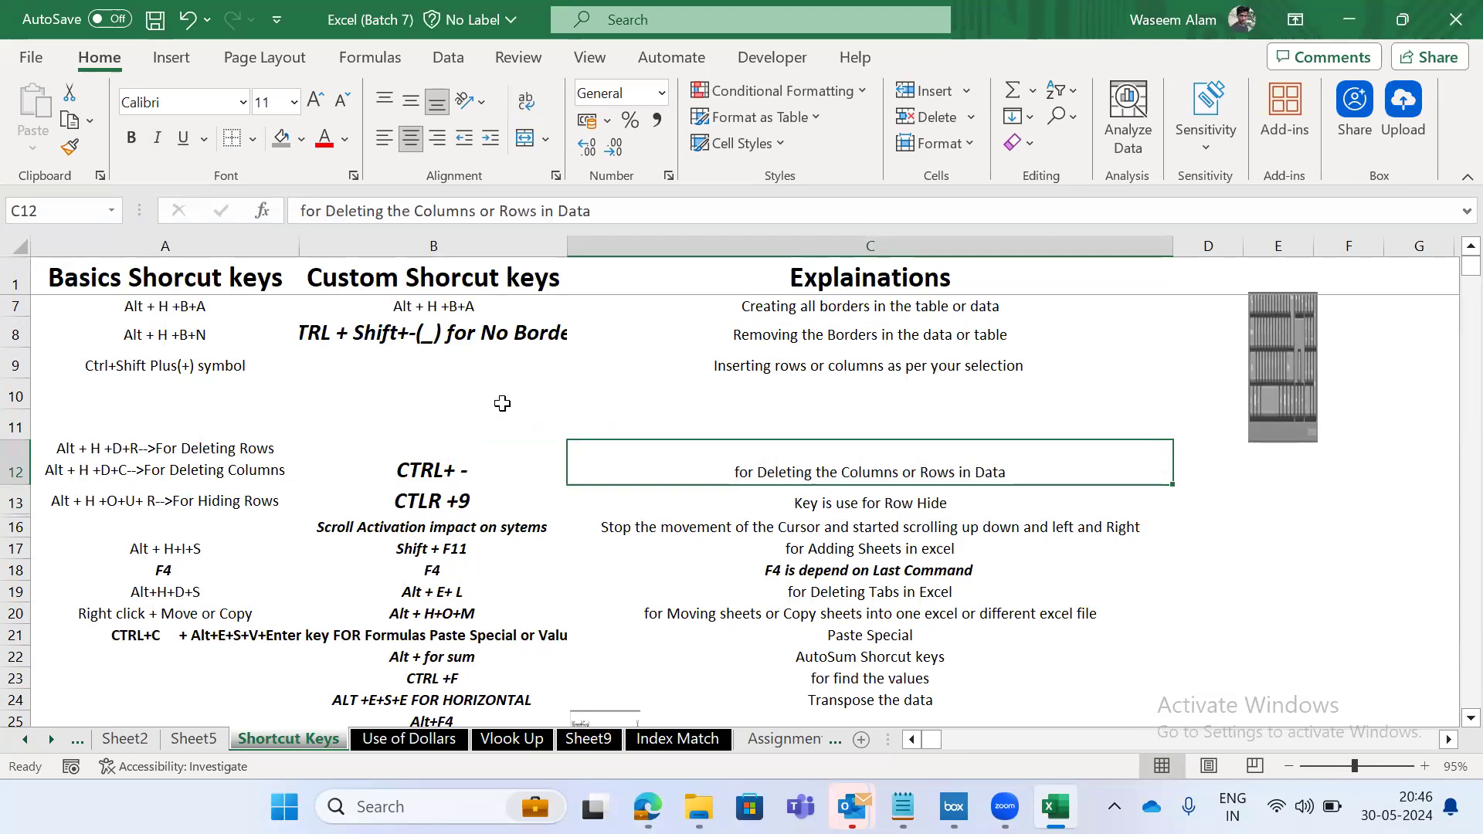
Return to Sheet5 and select the names A8 up to A1 in the second table.
key("ctrl+Page_Up")
key("Up")
key("Left")
key("Up")
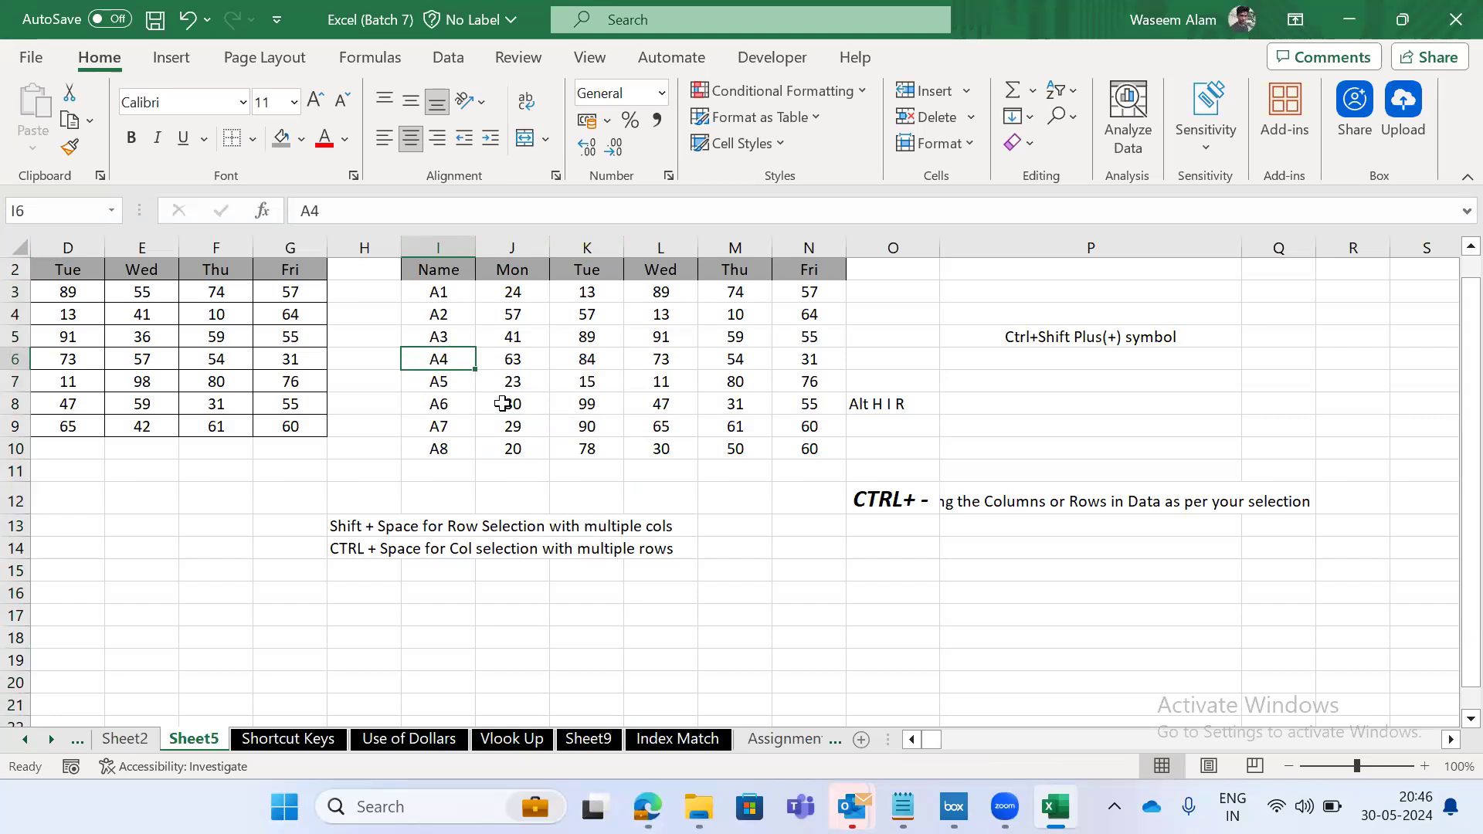
key("Down")
key("Down")
key("Down")
key("Down")
key("shift+Up")
key("shift+Up")
key("shift+Up")
key("shift+Up")
key("shift+Up")
key("shift+Up")
key("shift+Up")
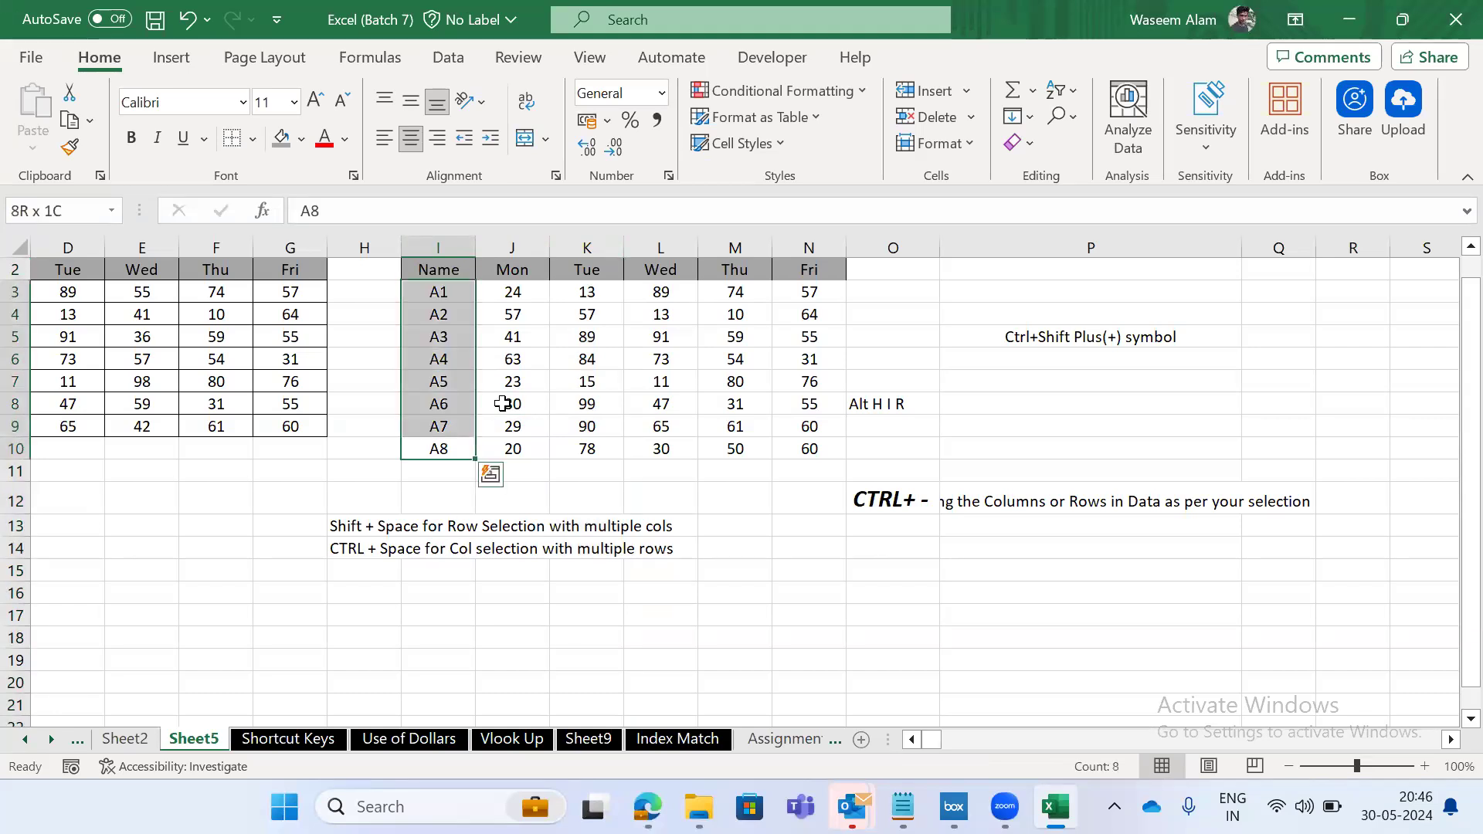
Select the A8 record across row 10 of the second table, from its name to the Fri value.
key("Right")
key("Left")
key("Left")
key("Home")
key("Right")
key("Right")
key("Right")
key("Right")
key("Right")
key("Right")
key("Right")
key("Right")
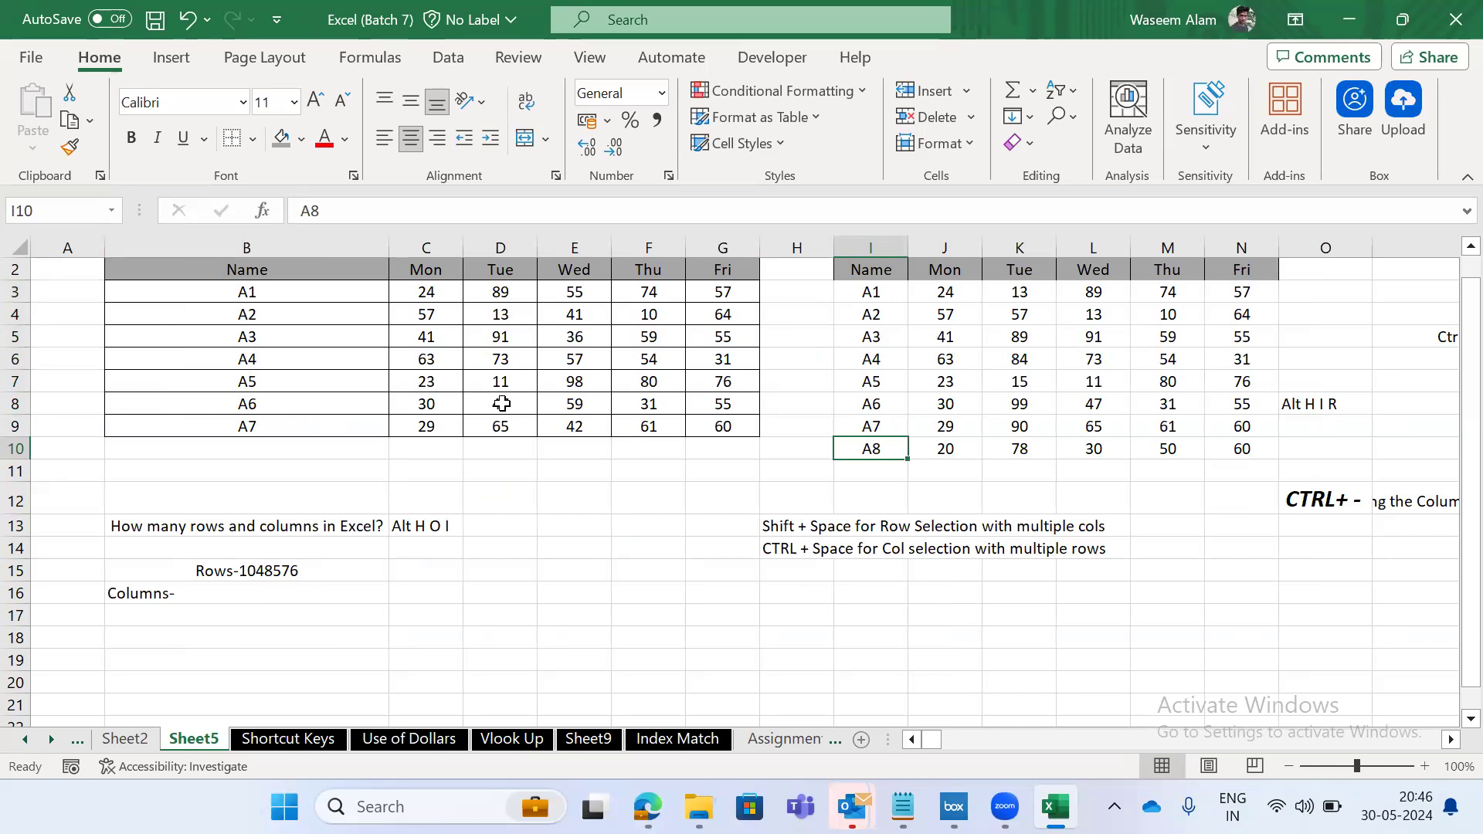
key("ctrl+shift+Right")
key("Up")
key("Up")
key("Up")
key("Up")
key("Right")
key("Down")
key("Up")
key("Up")
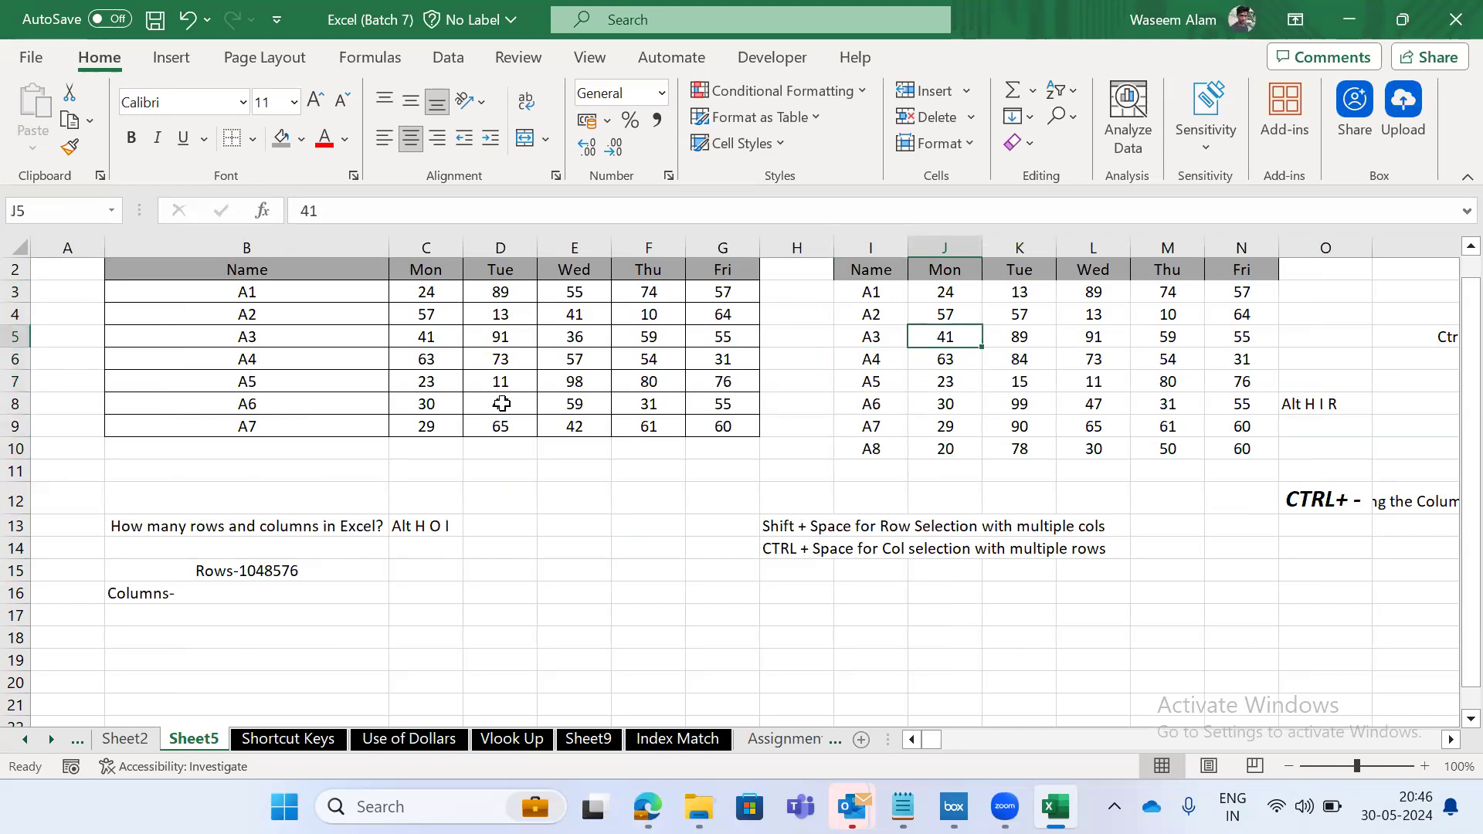
key("Left")
key("Down")
key("shift+Down")
key("Down")
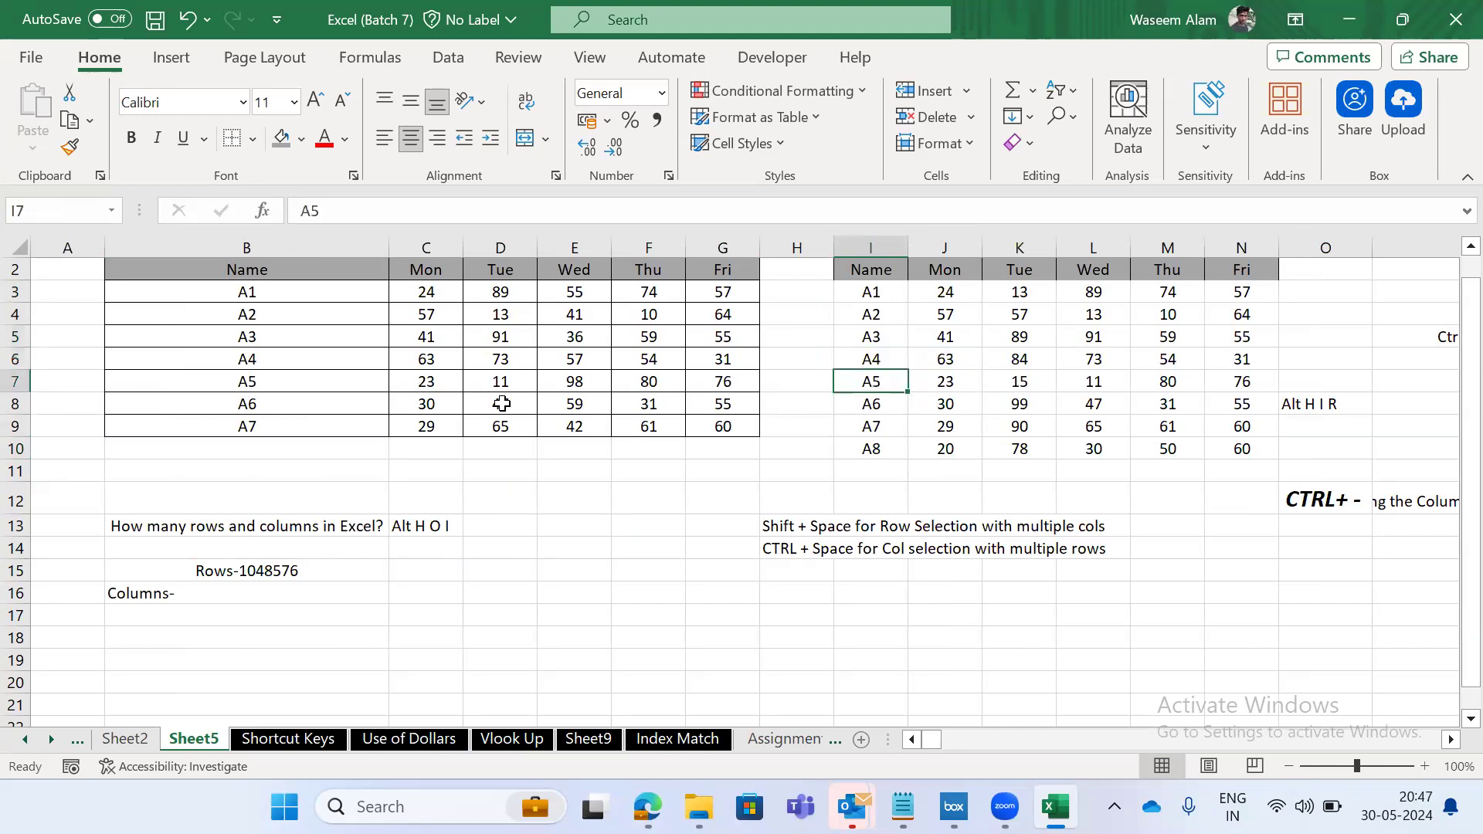
key("Up")
key("Right")
key("ctrl+shift+Down")
key("Down")
key("Down")
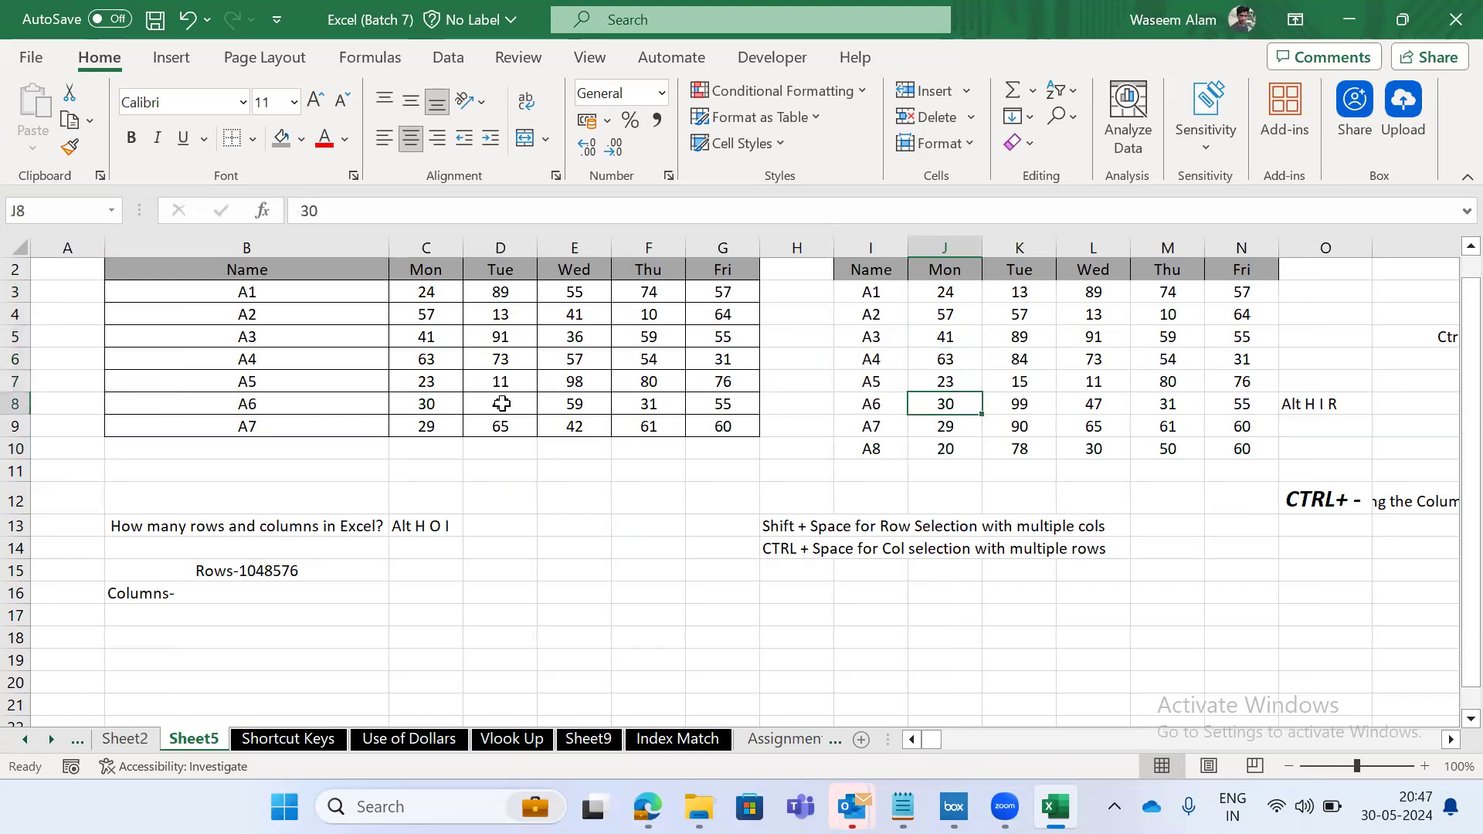
key("Right")
key("Up")
key("Up")
key("Left")
key("Down")
key("Left")
key("Right")
key("Right")
key("Left")
key("Left")
key("Right")
key("ctrl+space")
key("Left")
key("ctrl+space")
Select the names A5 to A8 in the second table's Name column.
key("Down")
key("Up")
key("shift+Down")
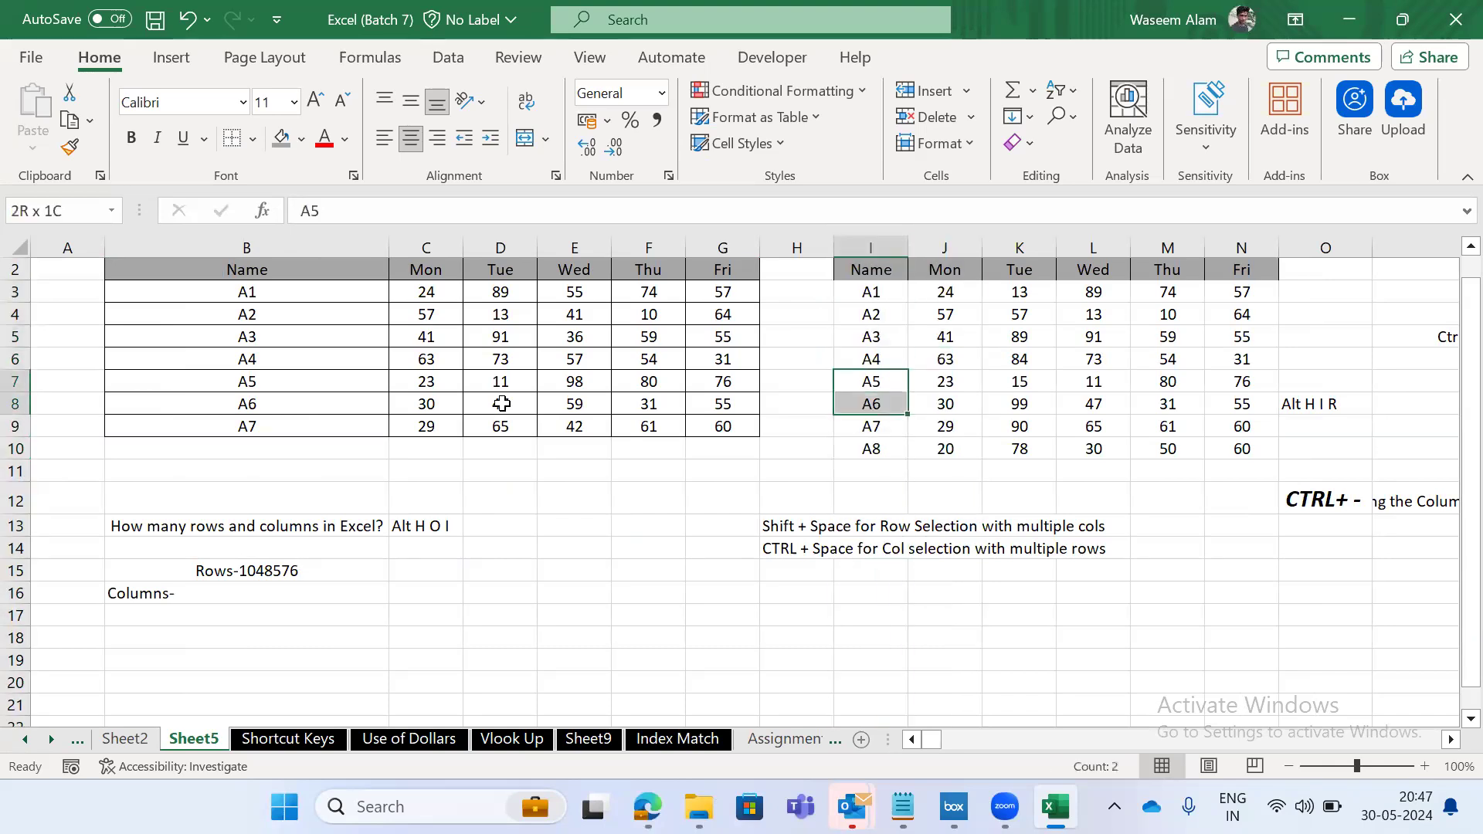
key("shift+Up")
key("ctrl+shift+Down")
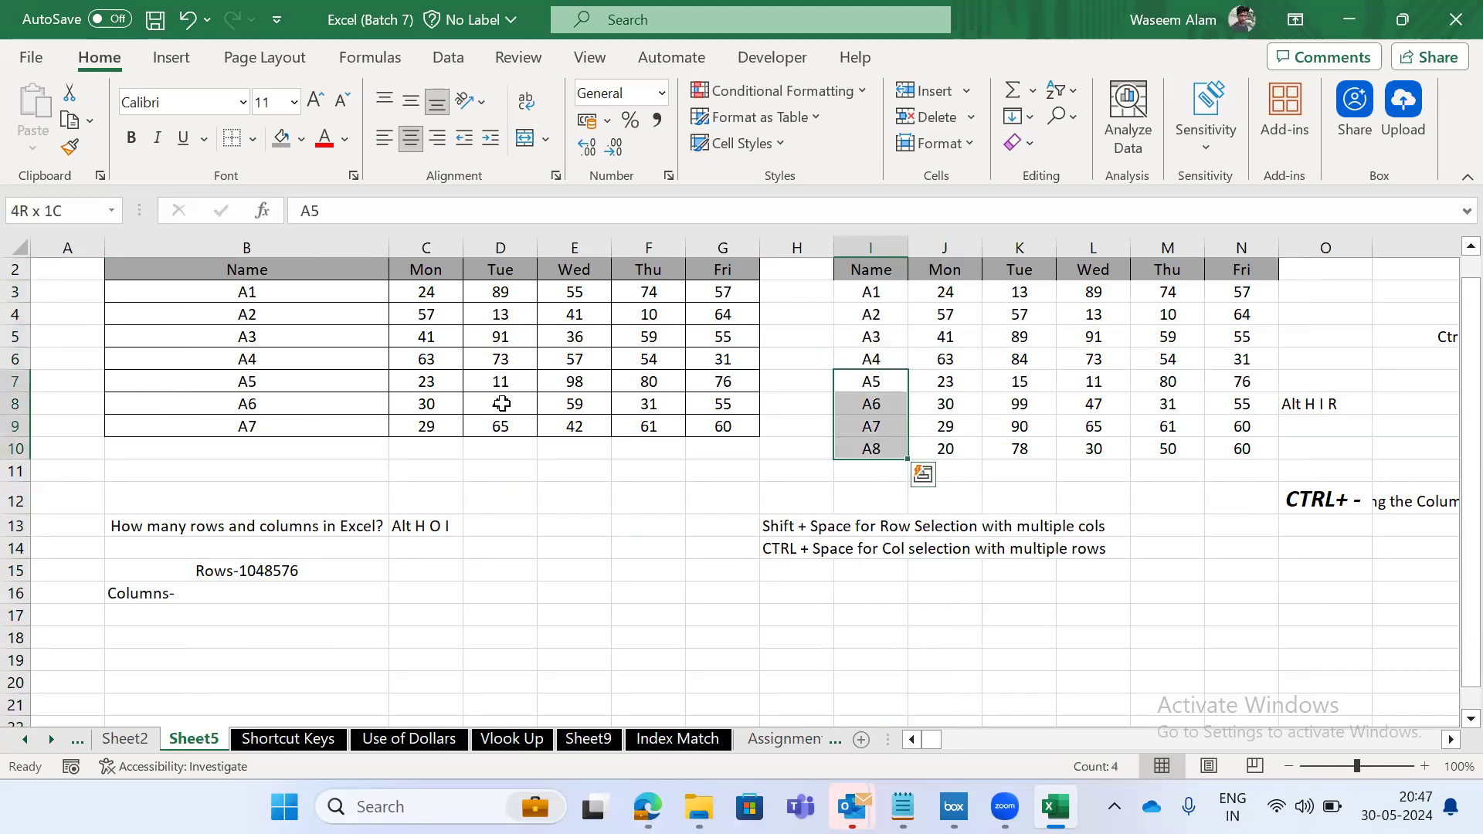
key("Right")
key("Right")
key("Left")
key("Up")
key("Down")
key("Down")
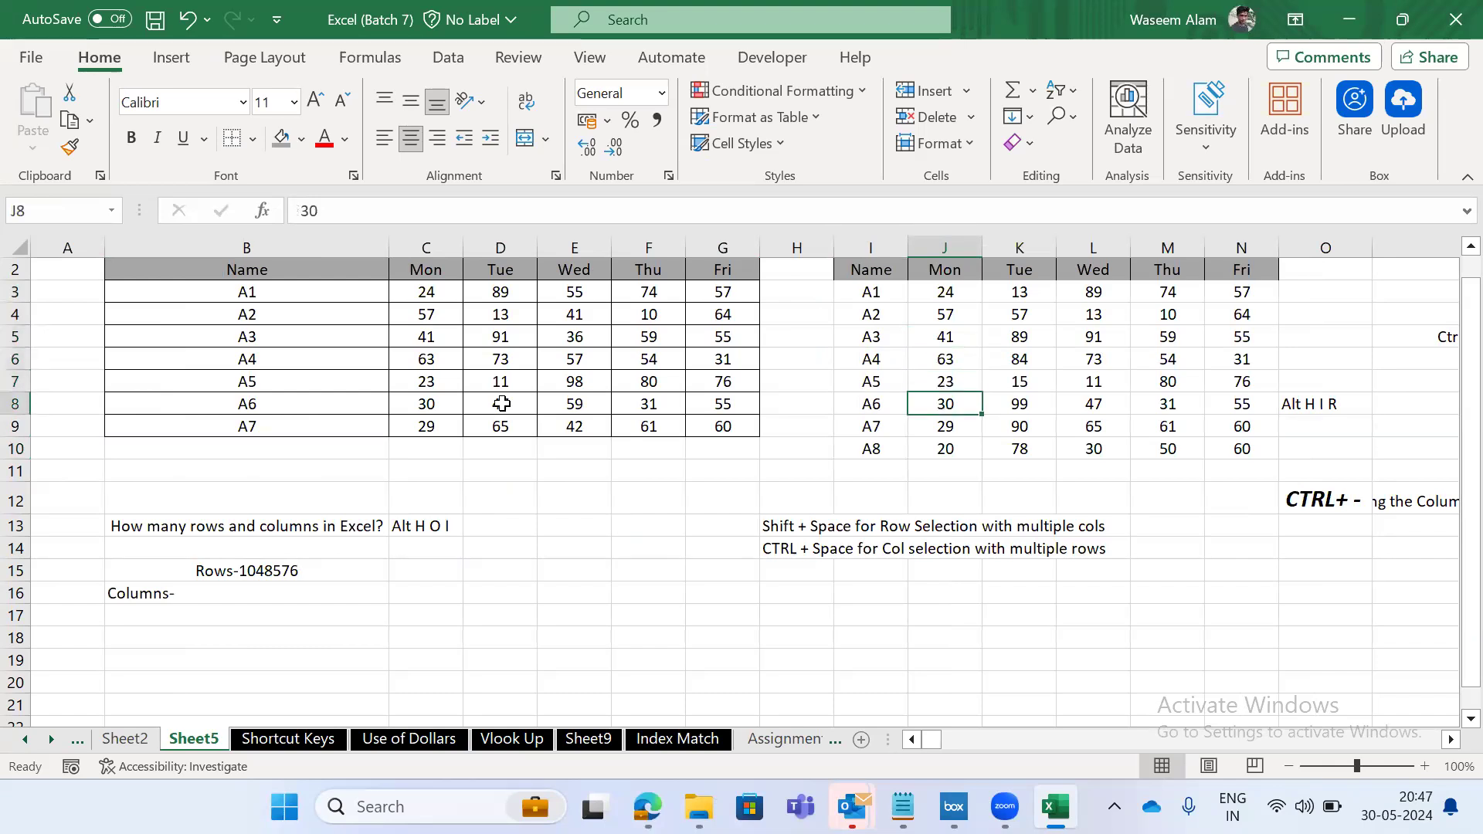
Insert two blank sheet rows above the A5 record in row 7.
key("Up")
key("Left")
key("shift+space")
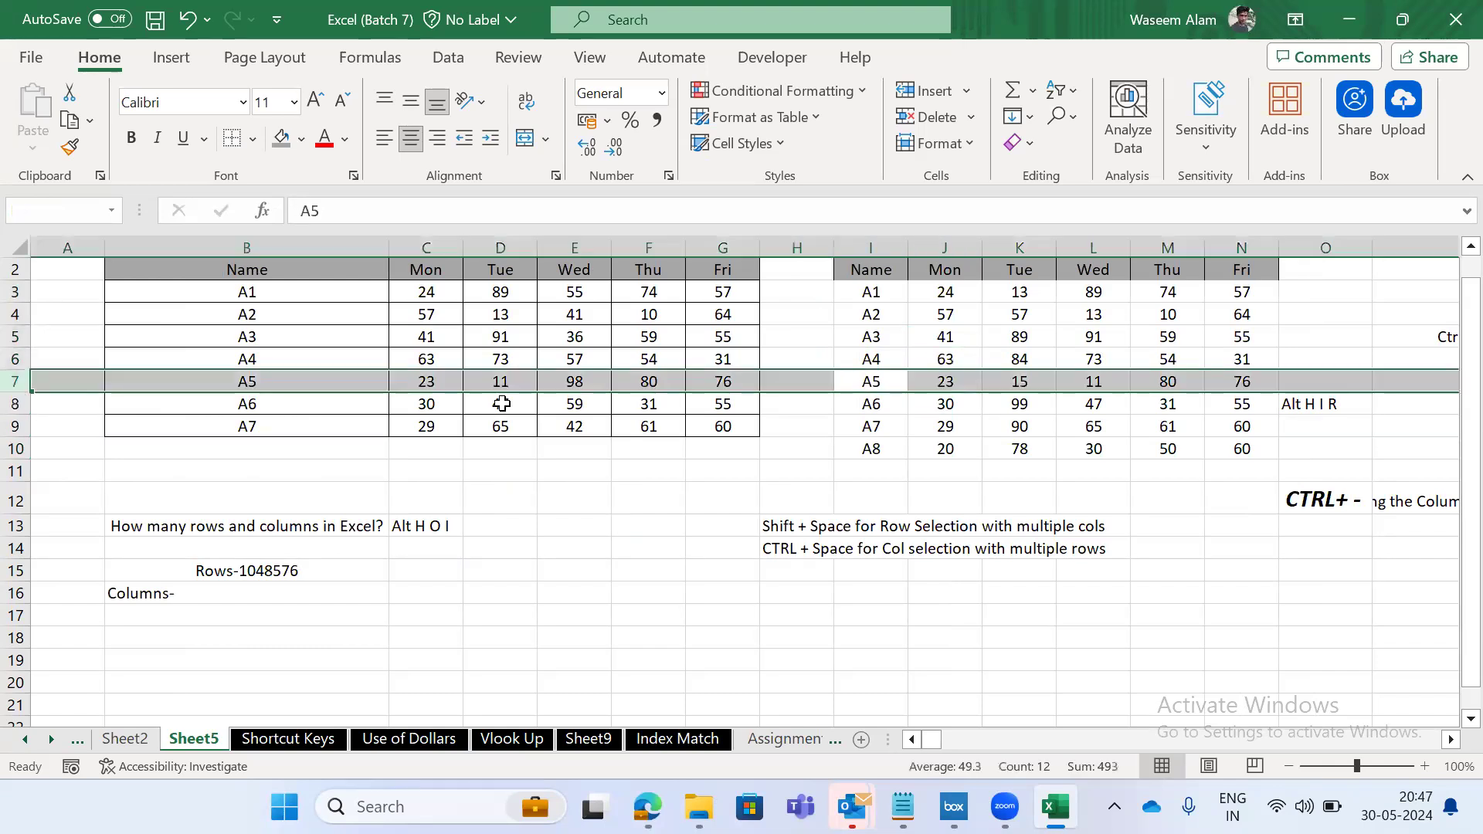
key("ctrl+shift+plus")
key("ctrl+shift+plus")
Select the two blank sheet rows 7 and 8 in full.
key("Left")
key("Right")
key("shift+space")
key("shift+Down")
key("Up")
key("Down")
key("shift+space")
key("shift+Down")
key("Left")
key("Right")
key("shift+space")
key("shift+Down")
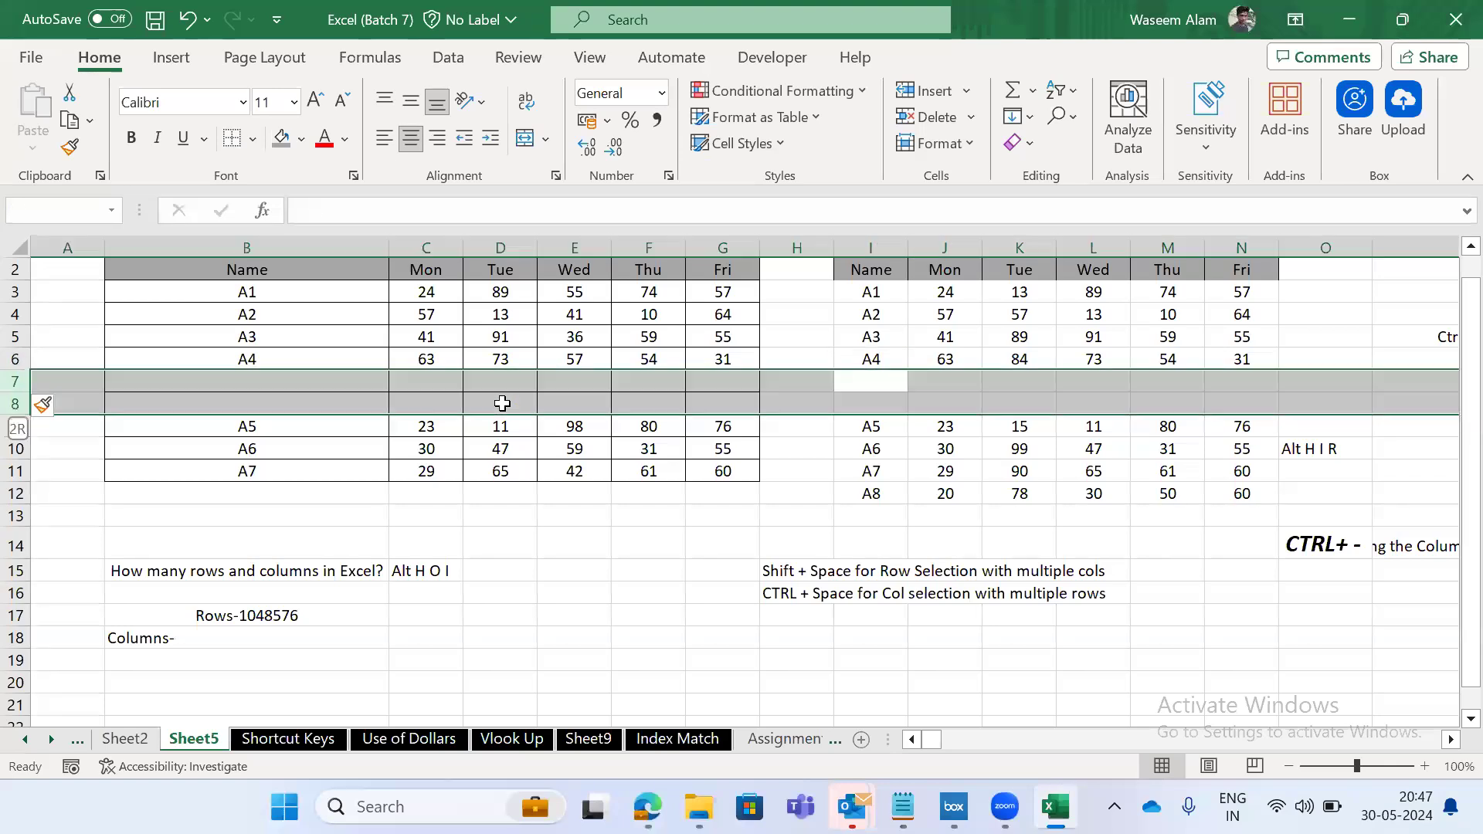
Insert four more blank sheet rows above the A5 record, starting from the selected rows 7 and 8.
key("ctrl+shift+plus")
key("ctrl+shift+plus")
key("Down")
key("ctrl+Down")
key("Up")
key("Up")
key("Up")
key("Up")
key("Up")
key("Up")
Select the blank sheet rows 7 to 10 in full.
key("shift+space")
key("shift+Down")
key("shift+Down")
key("shift+Down")
key("shift+Down")
key("shift+Down")
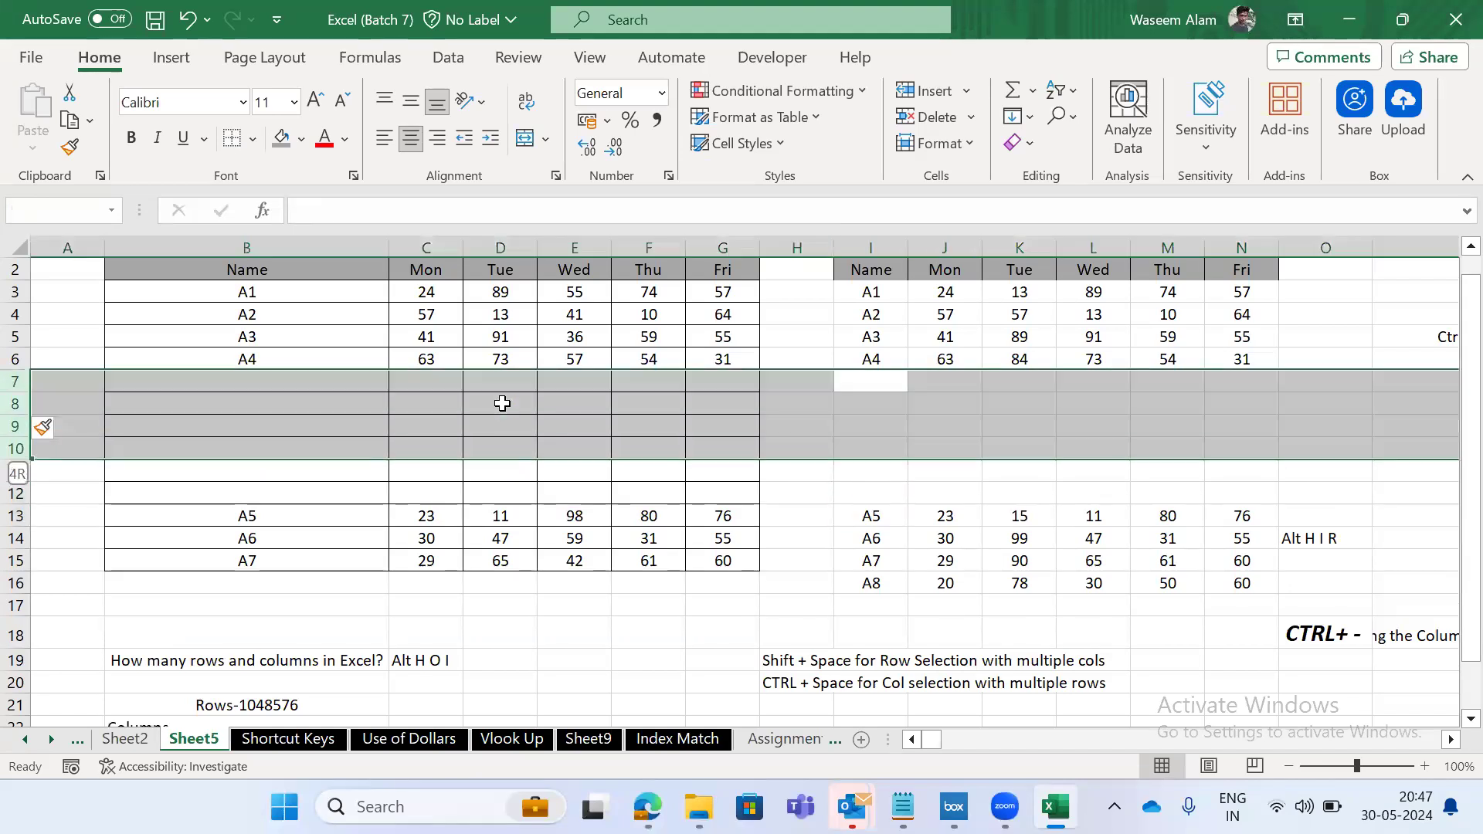
Select the blank cells I7 to I12 to check how many rows were inserted.
key("Left")
key("Right")
key("shift+Down")
key("shift+Down")
key("shift+Down")
key("shift+Down")
key("shift+Down")
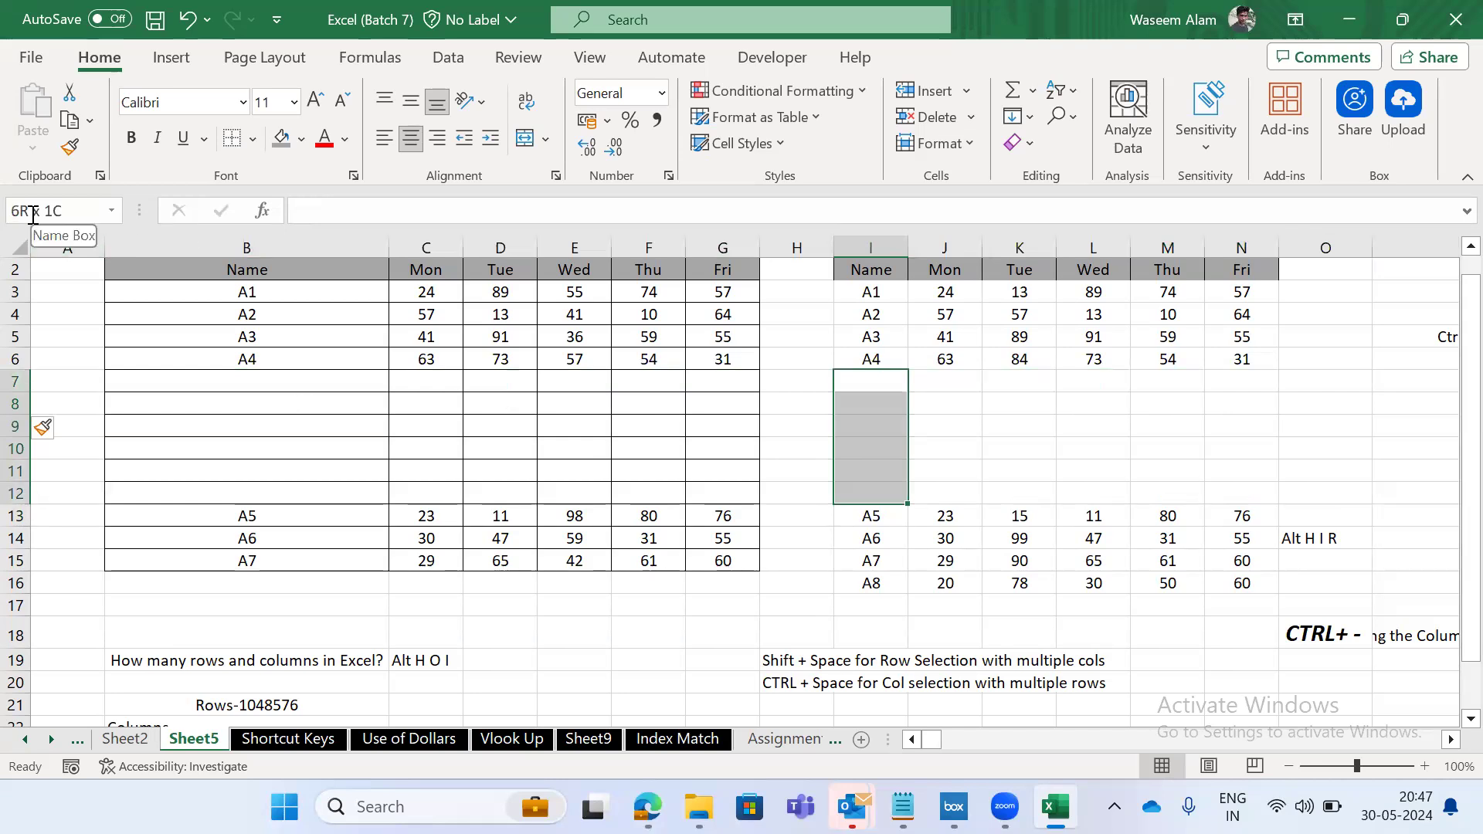
Select the blank sheet rows 7 to 11 in full, starting from cell I7.
key("Up")
key("Down")
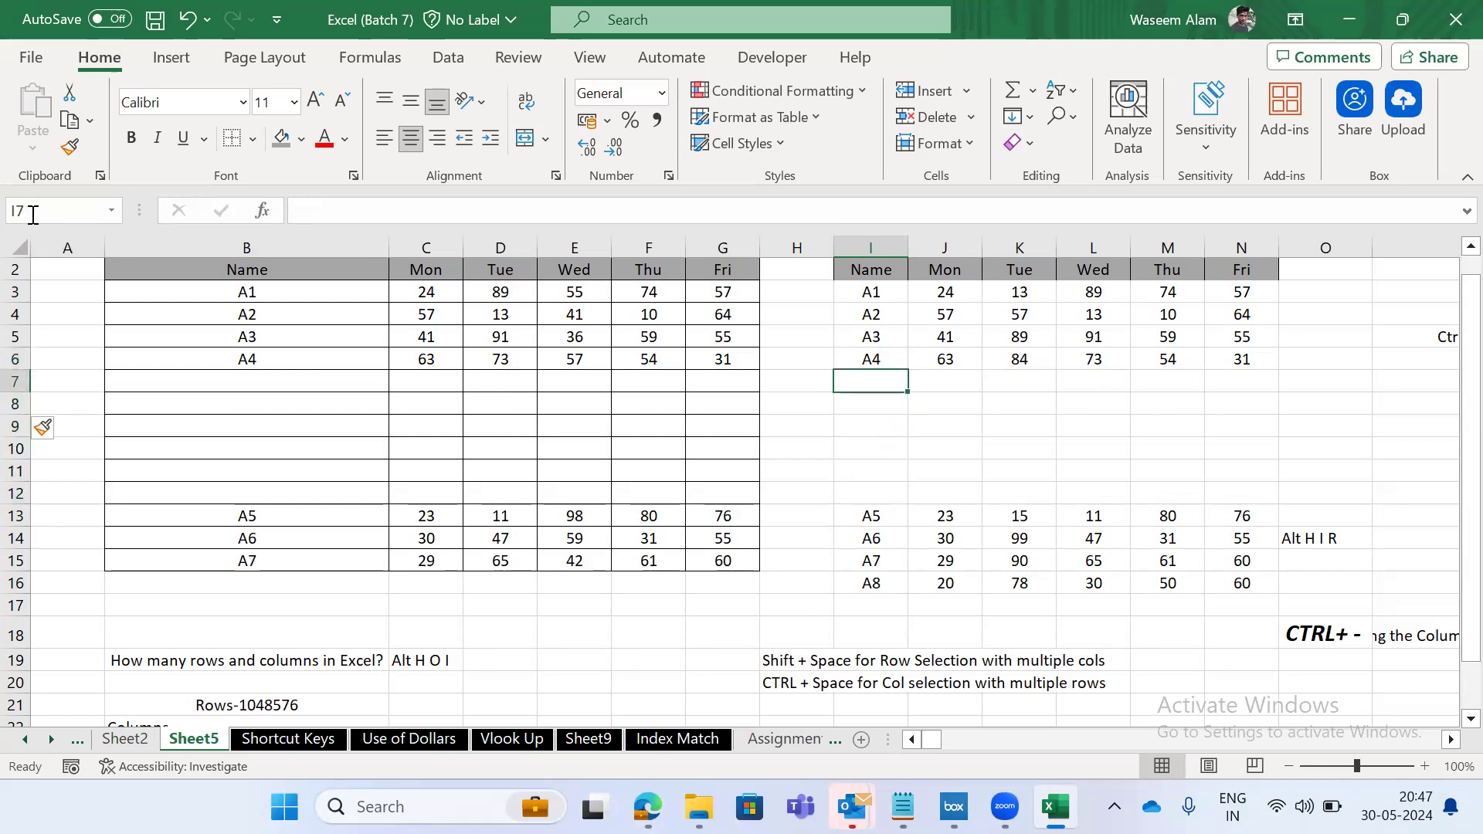
key("shift+space")
key("shift+Down")
key("shift+Down")
key("shift+Down")
key("shift+Down")
Select the second table's Name column from its header down to A4.
key("Up")
key("Down")
key("Up")
key("Up")
key("Up")
key("Up")
key("shift+Down")
key("shift+Down")
key("shift+Down")
key("Up")
key("ctrl+shift+Down")
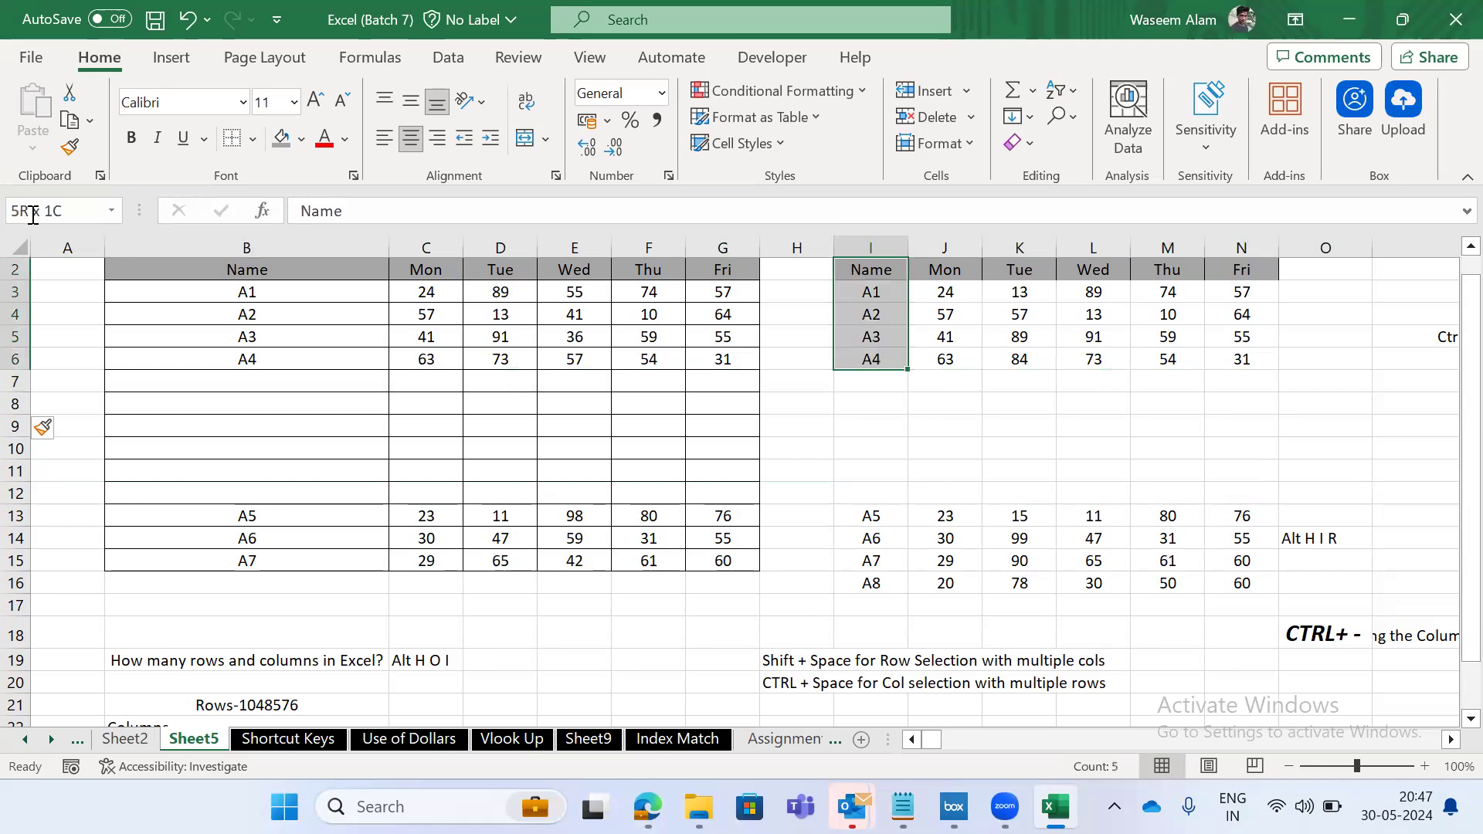
Extend the selection across to the Fri column and down through the second table's A8 record.
key("ctrl+shift+Right")
key("shift+Down")
key("shift+Right")
key("shift+Left")
key("ctrl+shift+Down")
key("ctrl+shift+Down")
key("shift+Down")
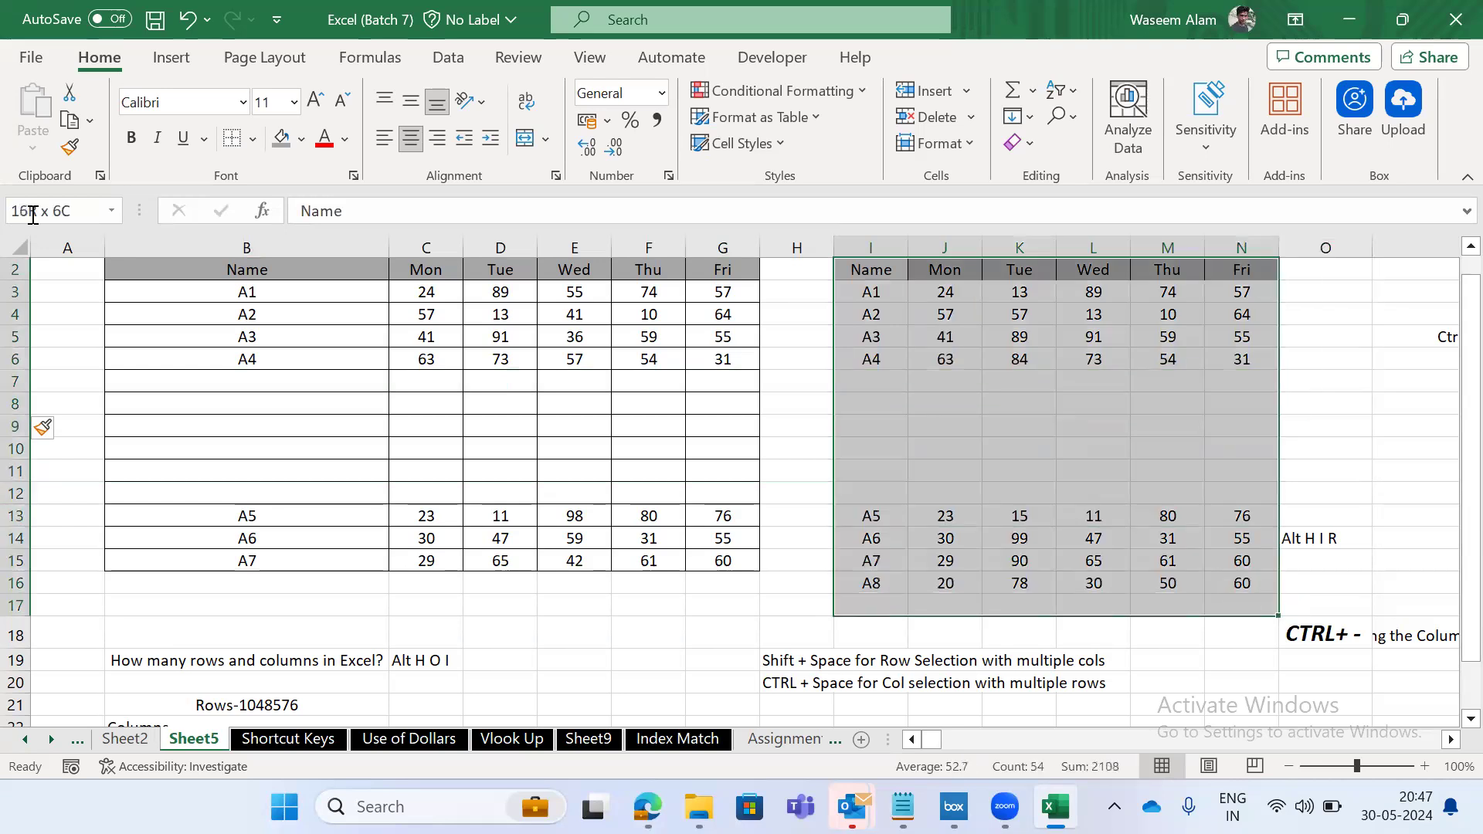
key("shift+Up")
key("shift+Up")
Select the blank cells between A4 and A5 in the second table's Name column, I7 to I12.
key("Down")
key("Down")
key("Down")
key("Down")
key("Down")
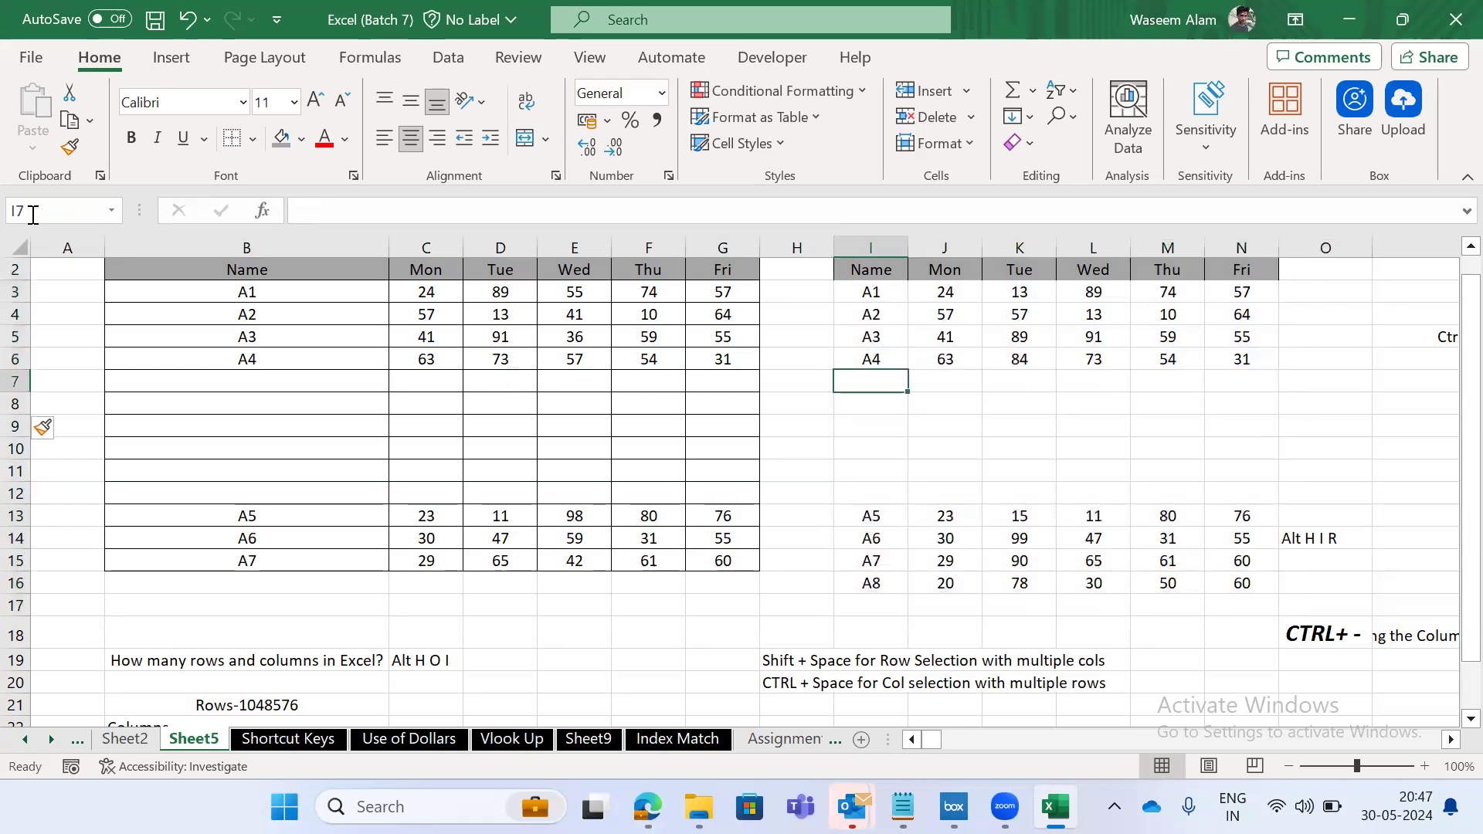
key("ctrl+shift+Down")
key("shift+Up")
key("shift+Up")
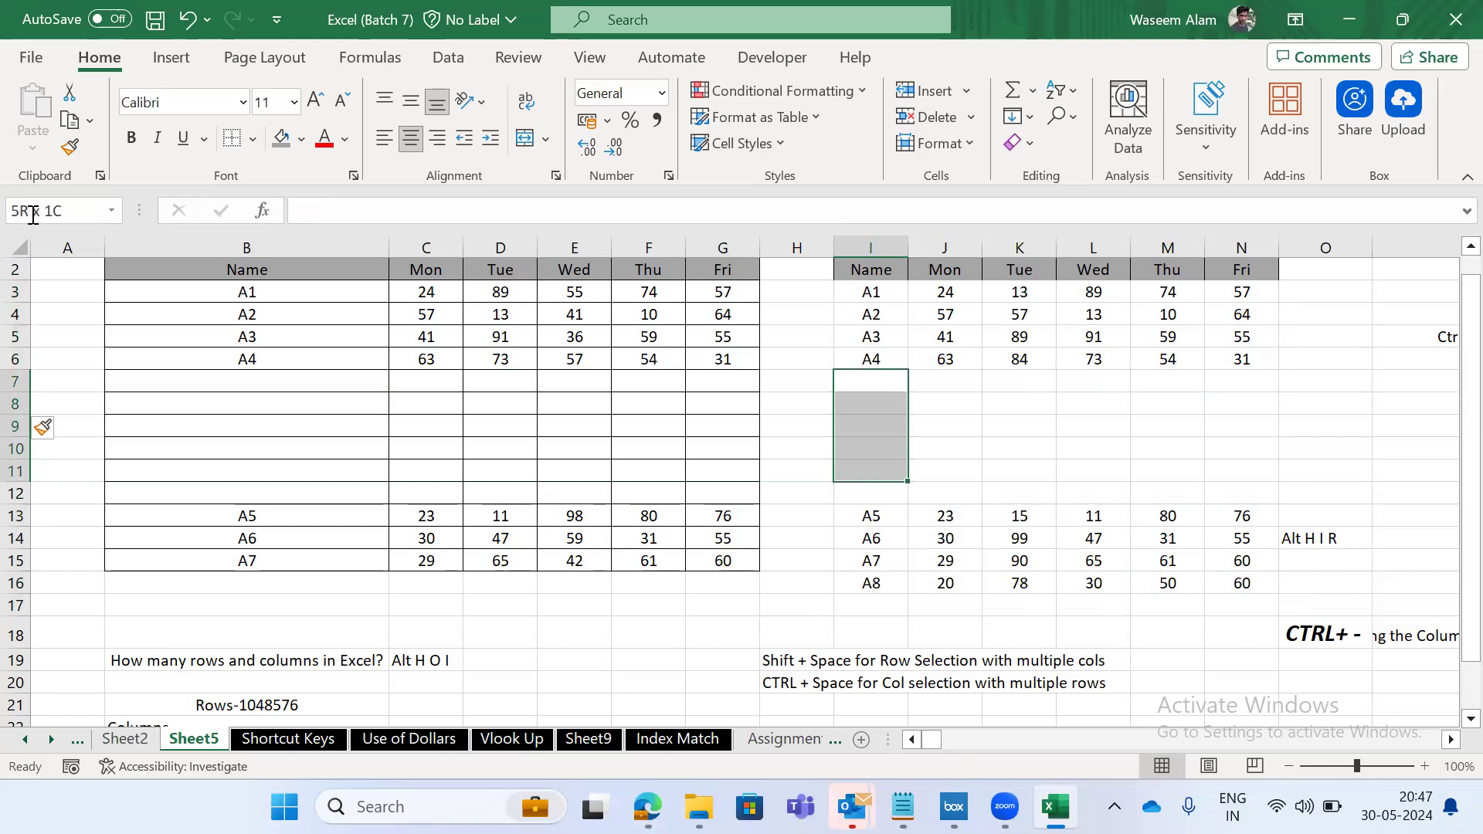
key("shift+Down")
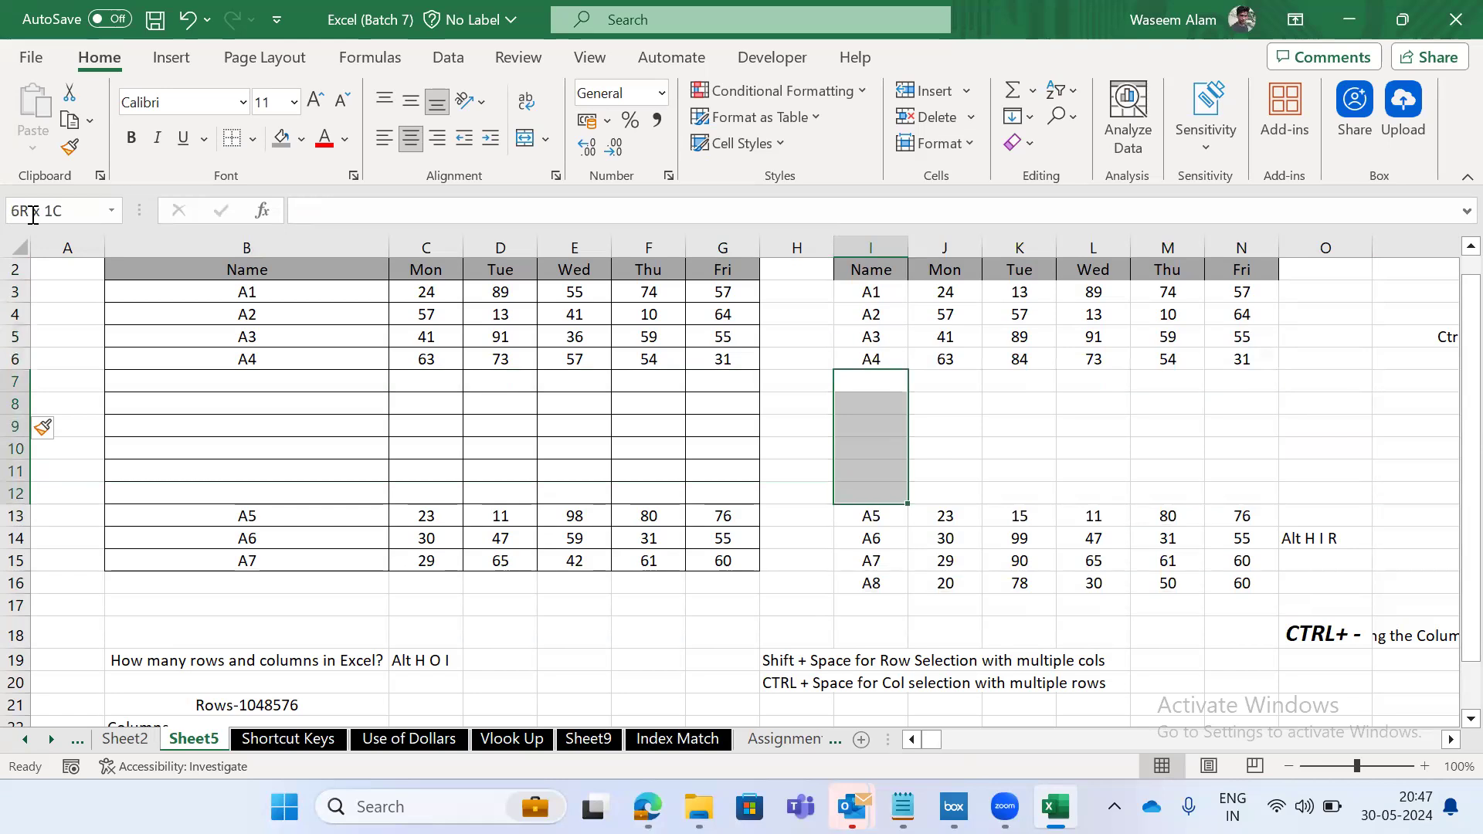
Select the six blank sheet rows 7 to 12 in full.
key("shift+space")
key("Up")
key("Down")
key("shift+space")
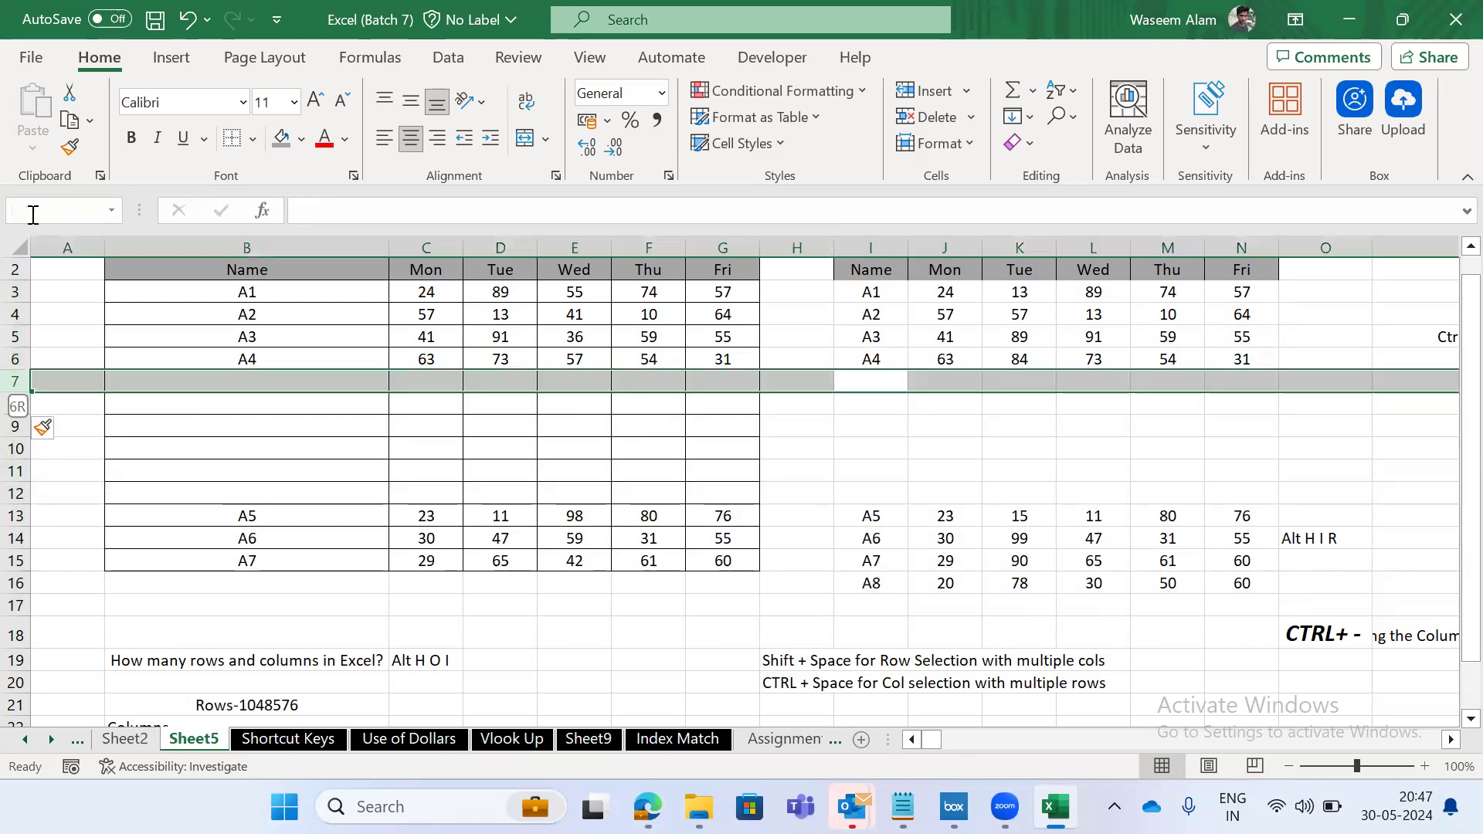
key("shift+Down")
key("shift+Down")
key("shift+Down")
key("shift+Down")
key("shift+Down")
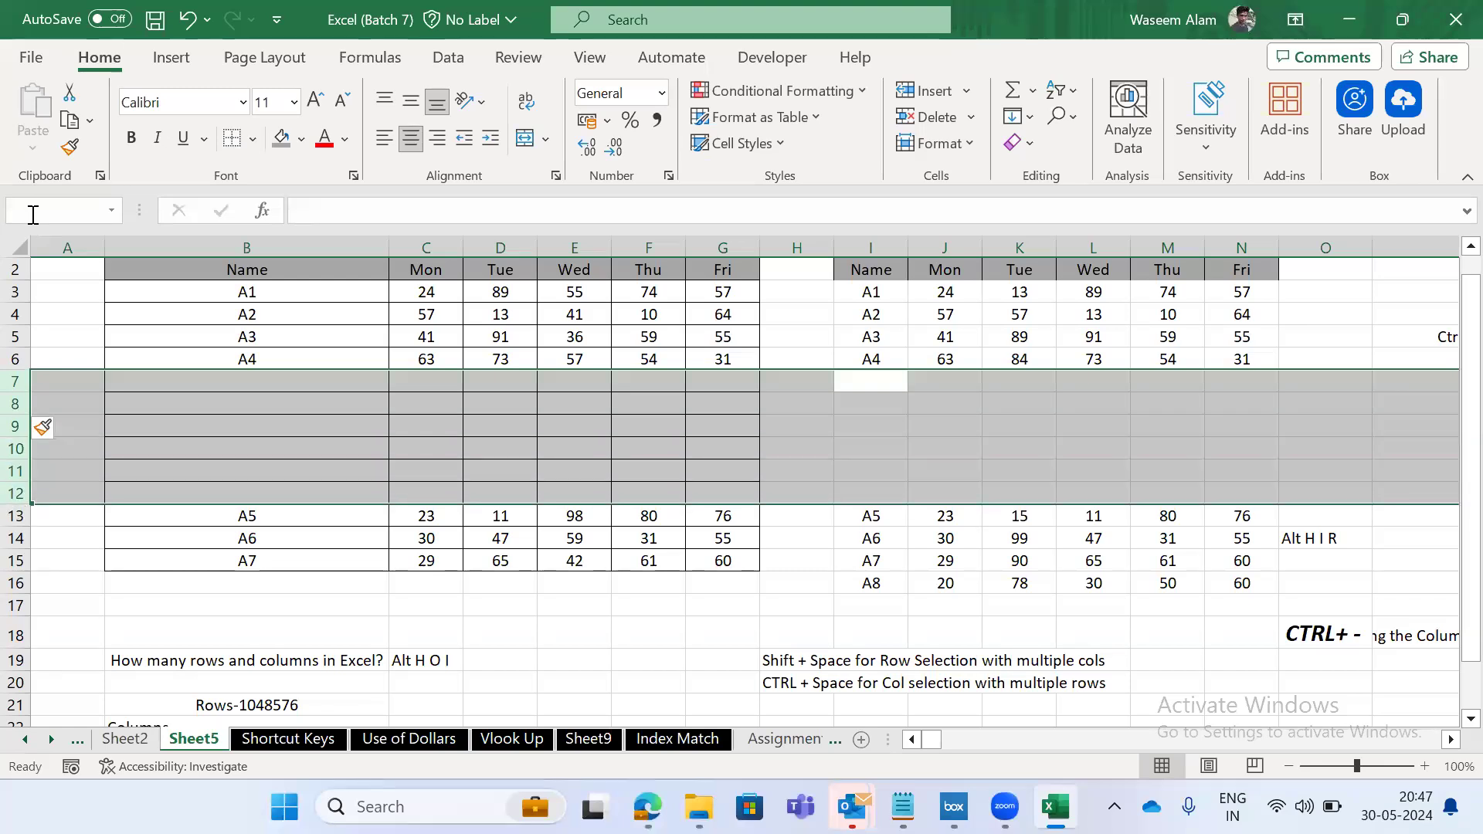
Repeat the full-row selection of rows 7 to 12, starting again from cell I7.
key("Up")
key("Down")
key("shift+space")
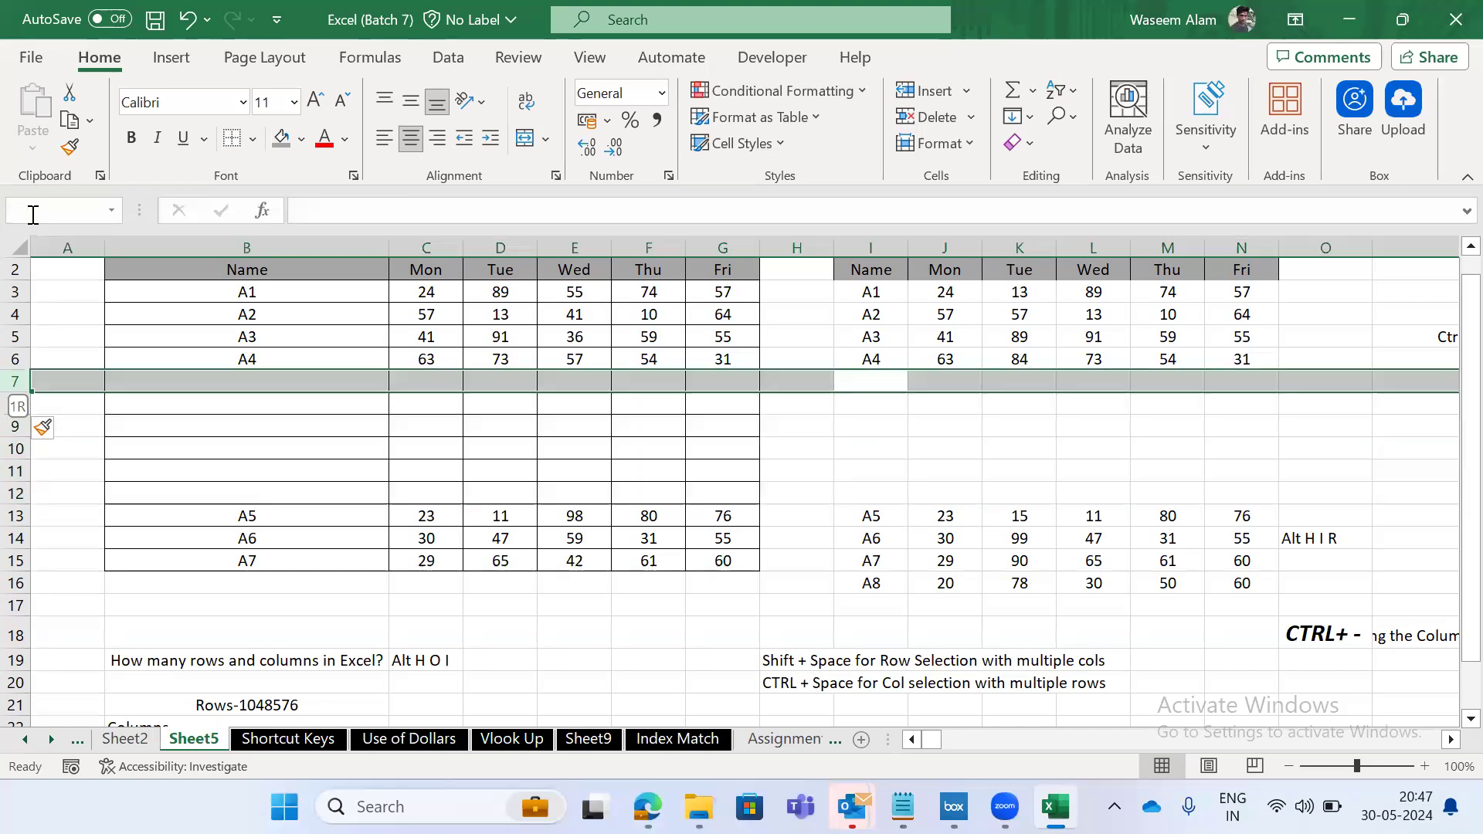
key("shift+Down")
key("shift+Down")
key("shift+Down")
key("shift+Down")
key("shift+Down")
Delete the blank sheet rows 7 to 12 in full and undo the deletion.
key("Up")
key("Down")
key("shift+space")
key("shift+Down")
key("shift+Down")
key("shift+Down")
key("shift+Down")
key("shift+Down")
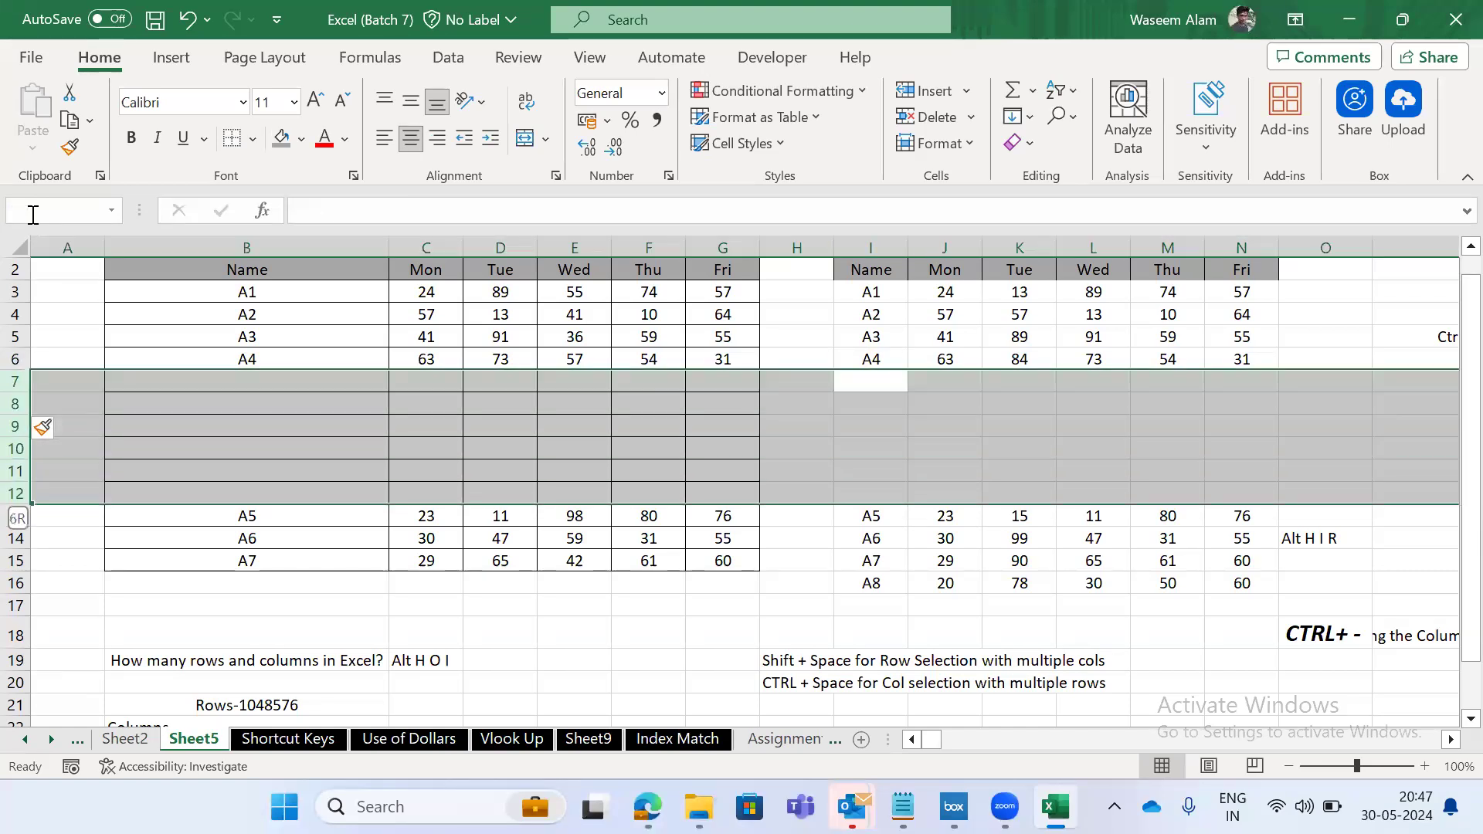
key("alt")
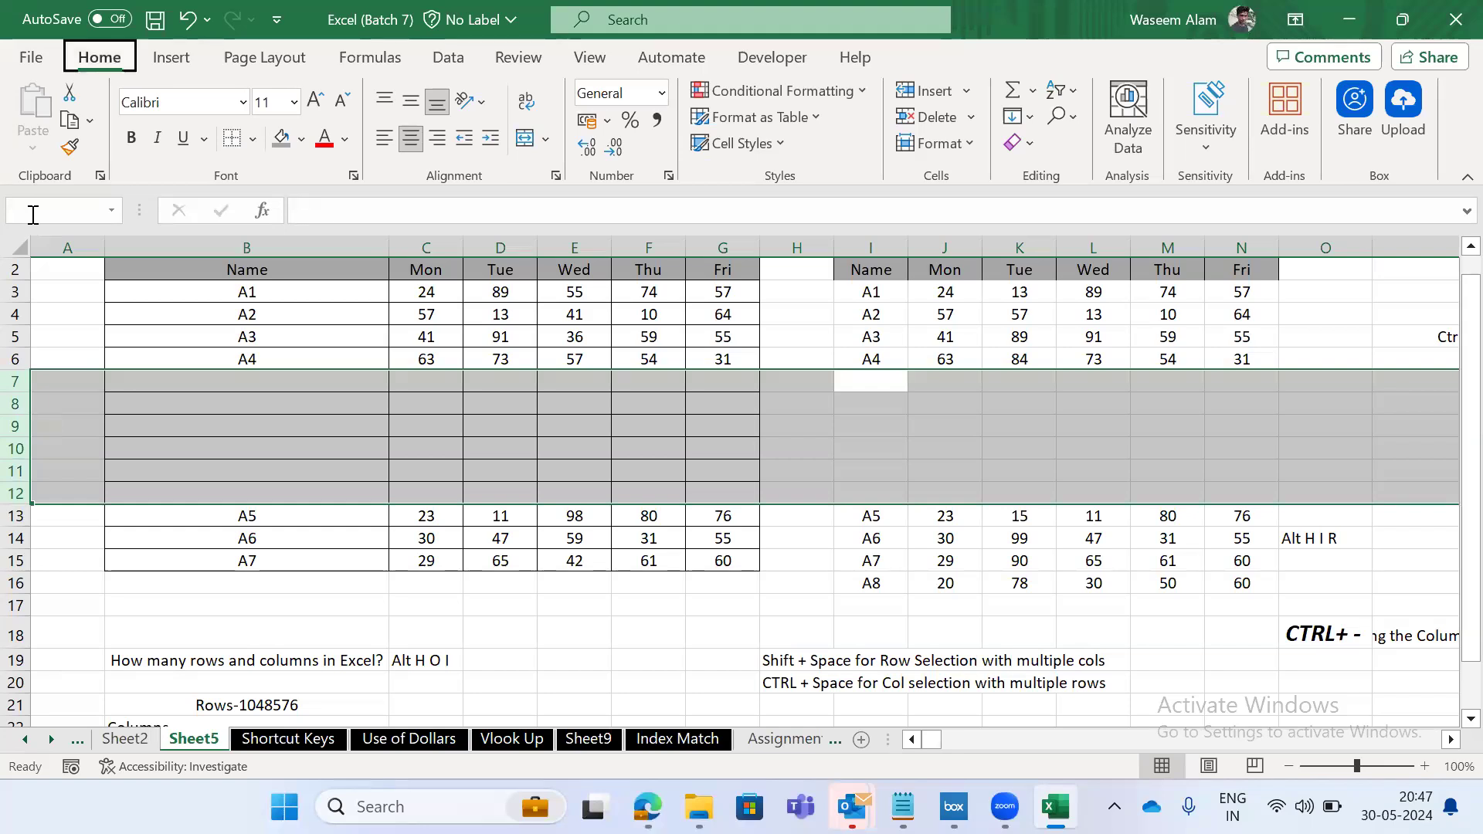
key("ctrl+minus")
key("ctrl+z")
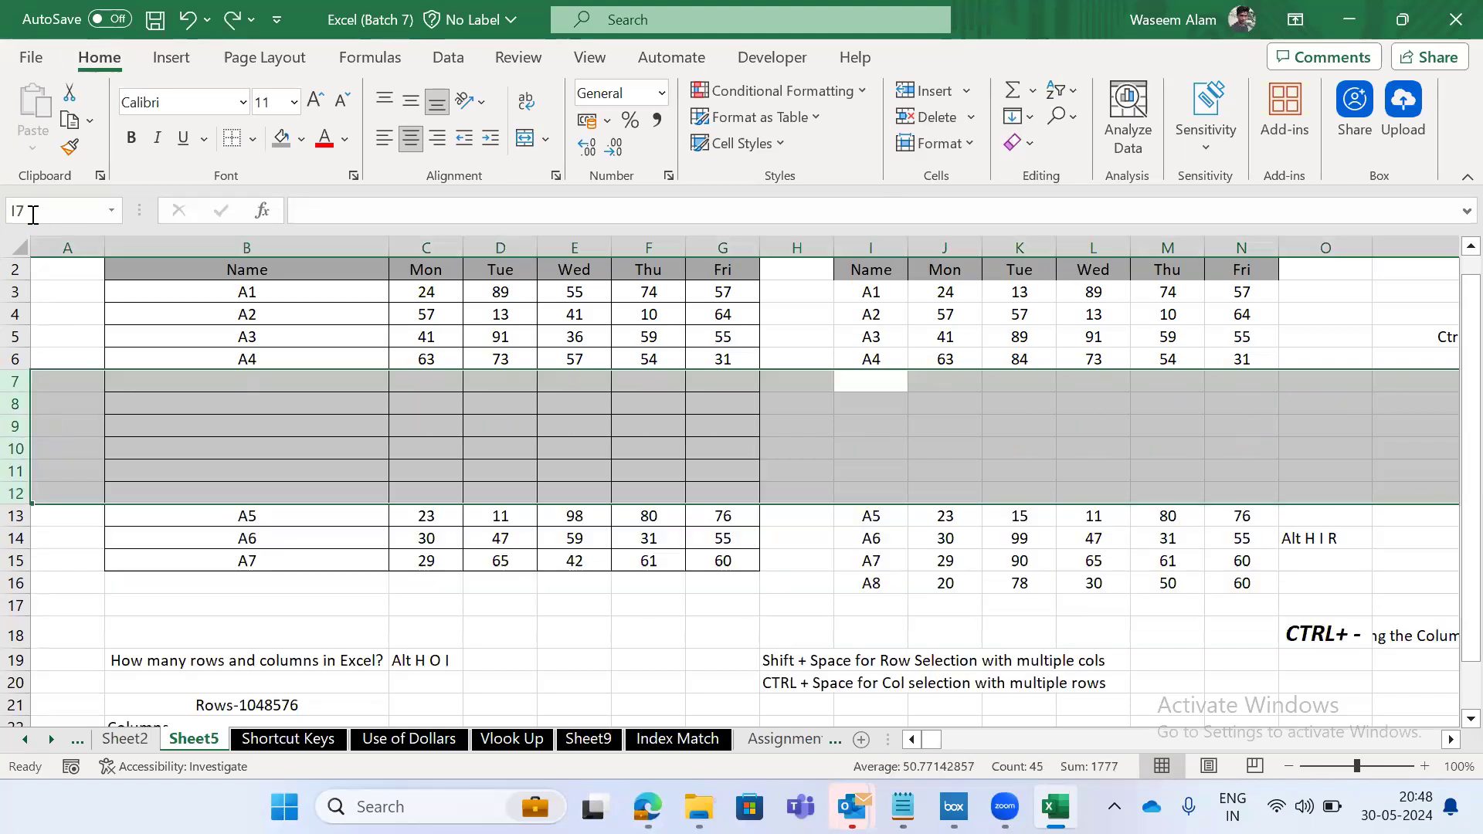
Enter the note "CTRL Z undo" in cell P7.
key("Left")
key("Right")
key("Right")
key("Right")
key("Right")
key("Right")
key("Right")
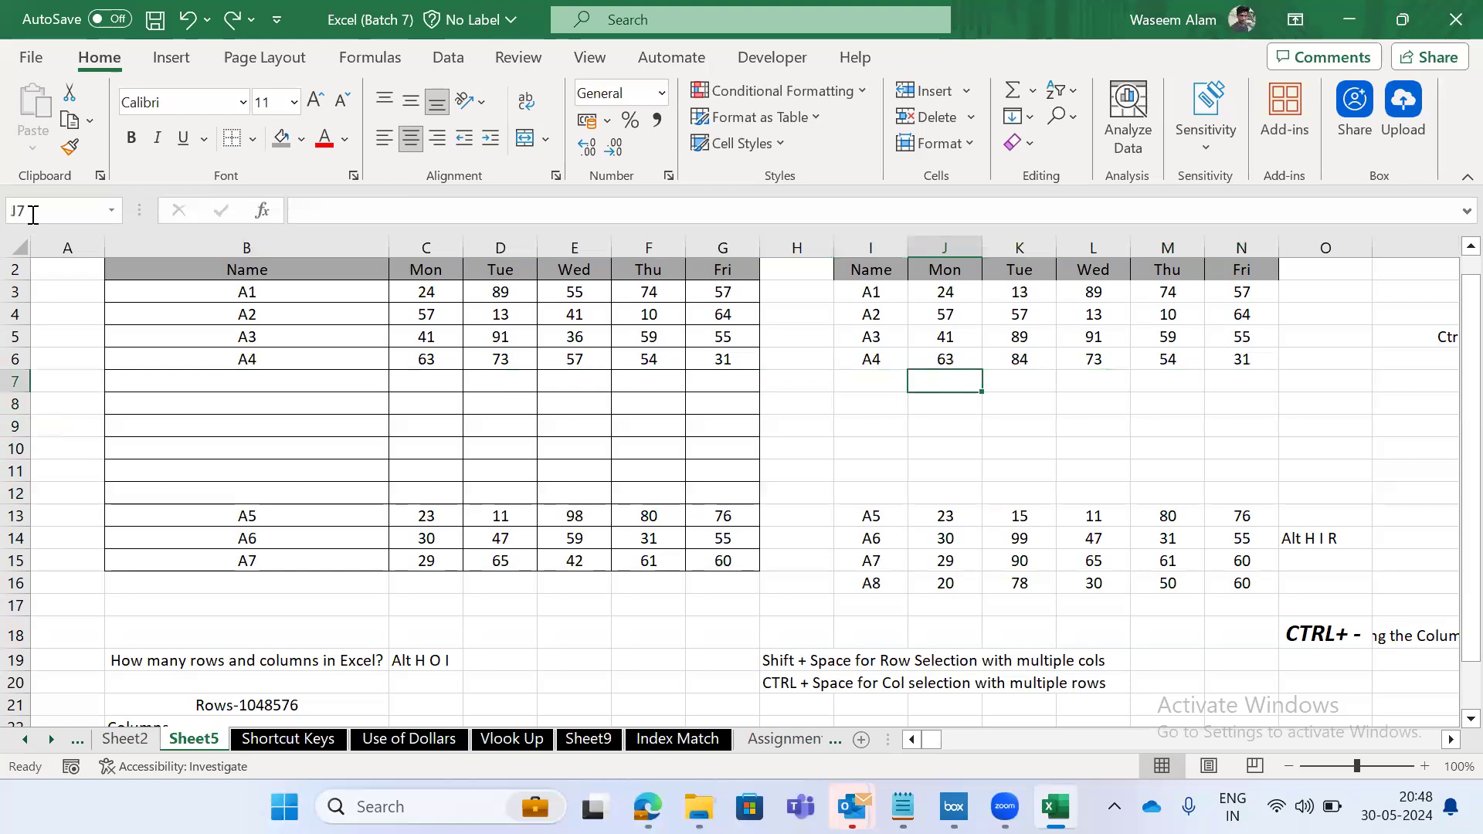
key("Right")
key("Right")
type("T")
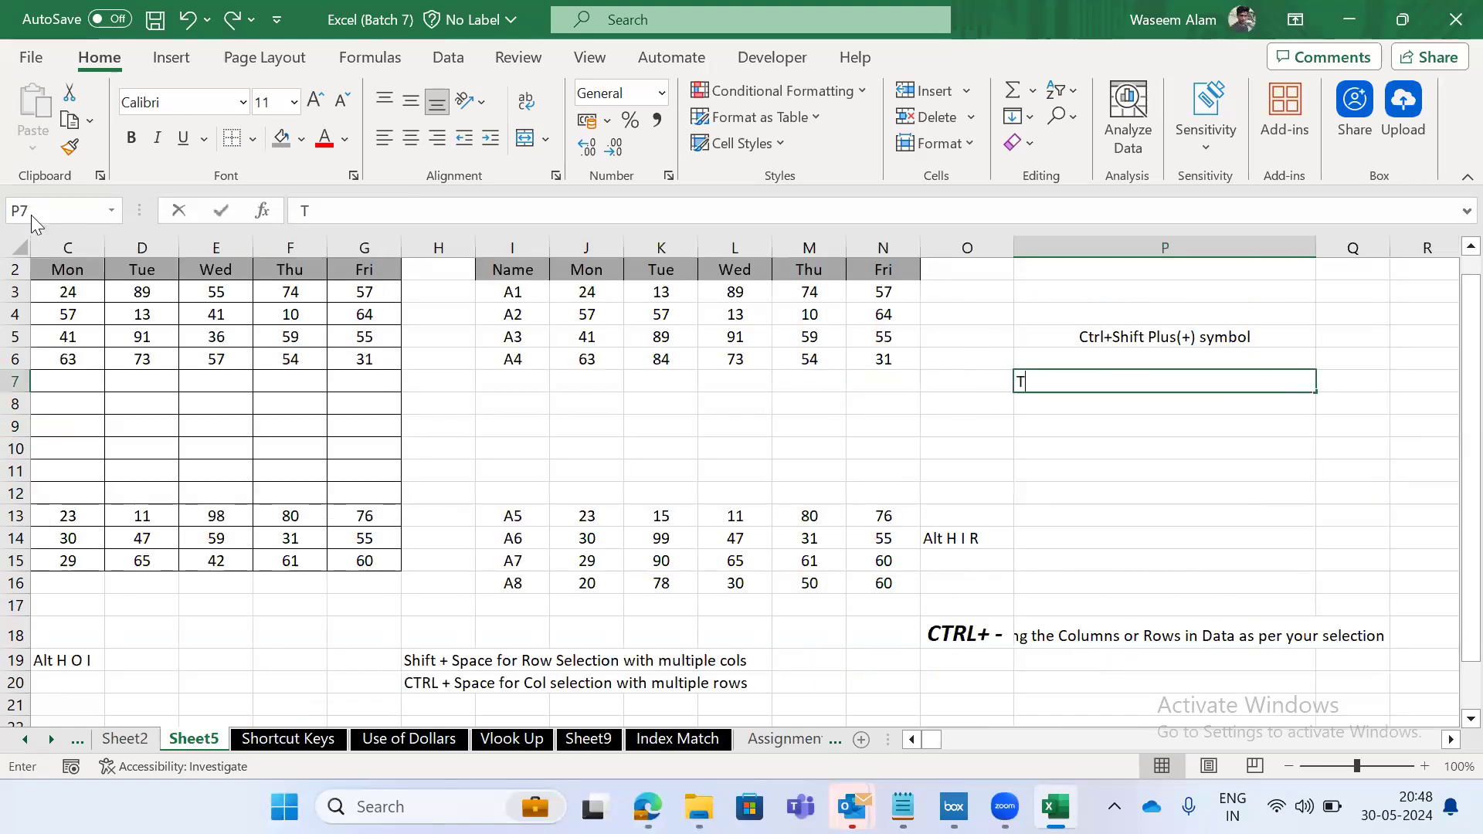
key("BackSpace")
type("CTRL")
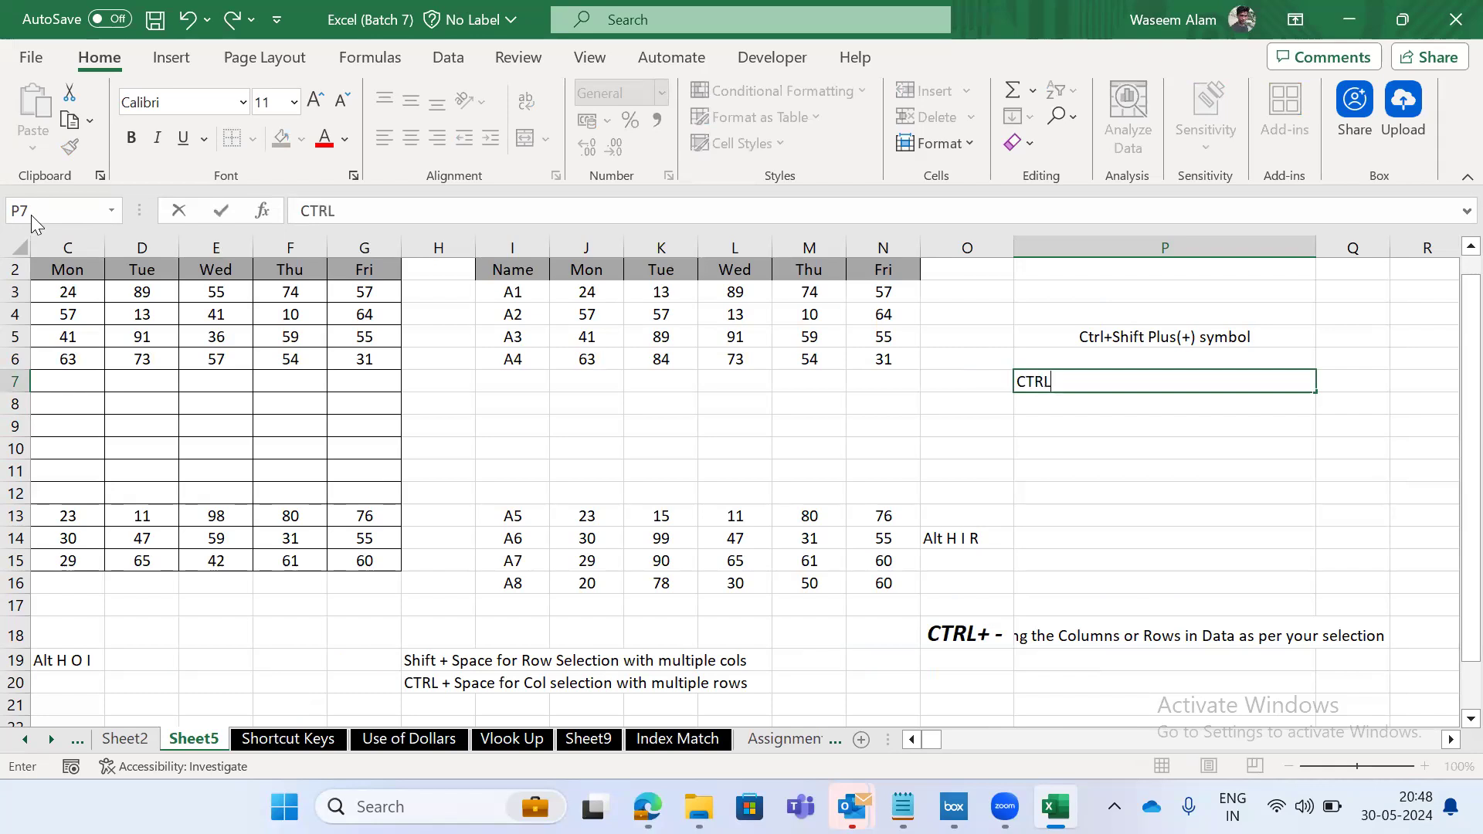
type(" Z undo")
key("ctrl+Return")
Delete sheet rows 7 to 12 with the Delete Sheet Rows command and undo the deletion.
key("Left")
key("Left")
key("Left")
key("Left")
key("Left")
key("Left")
key("Left")
key("shift+space")
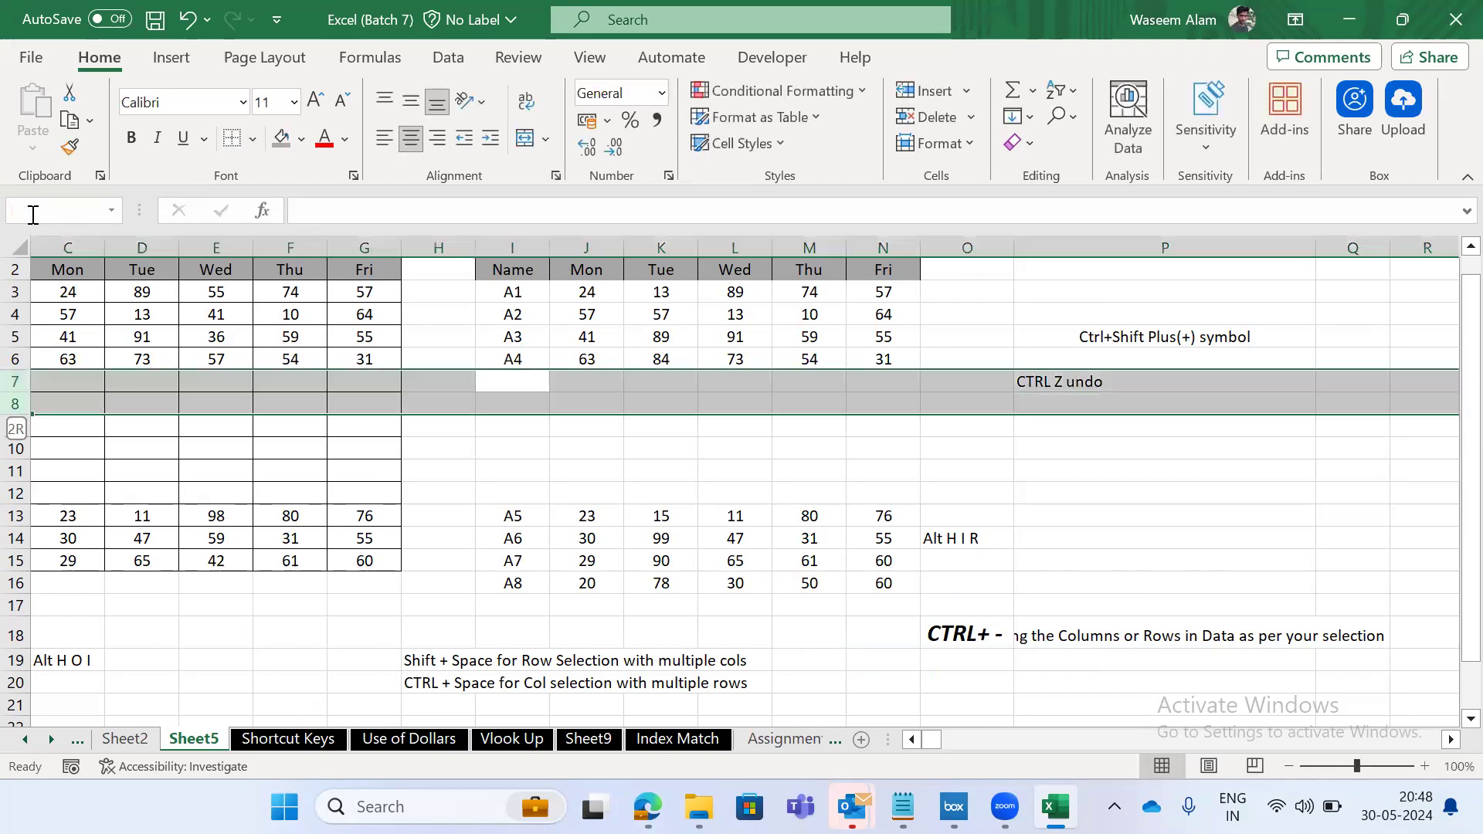
key("shift+Down")
key("shift+Down")
key("shift+Down")
key("shift+Down")
key("shift+Down")
key("alt")
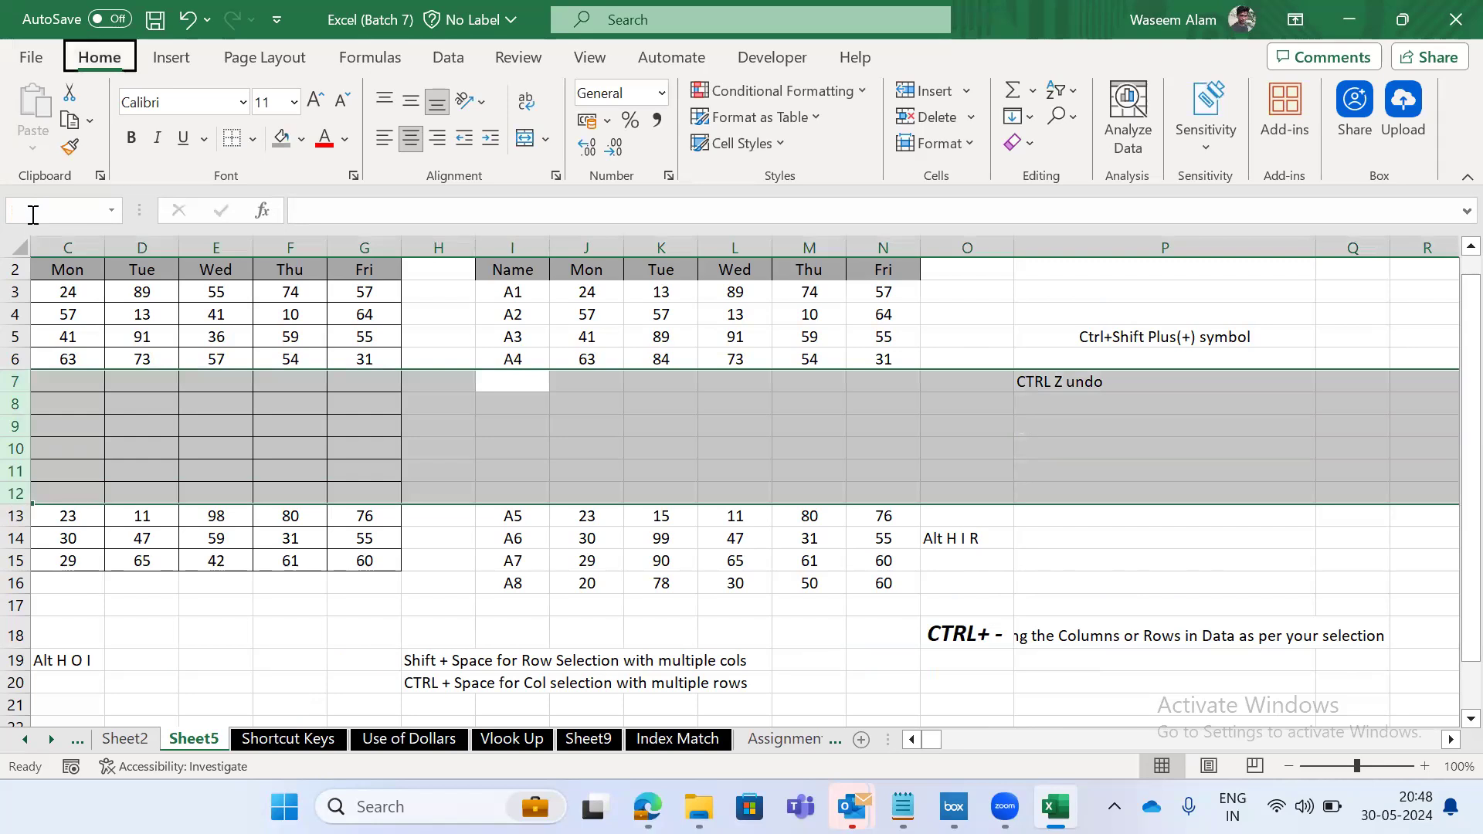
key("h")
key("d")
key("r")
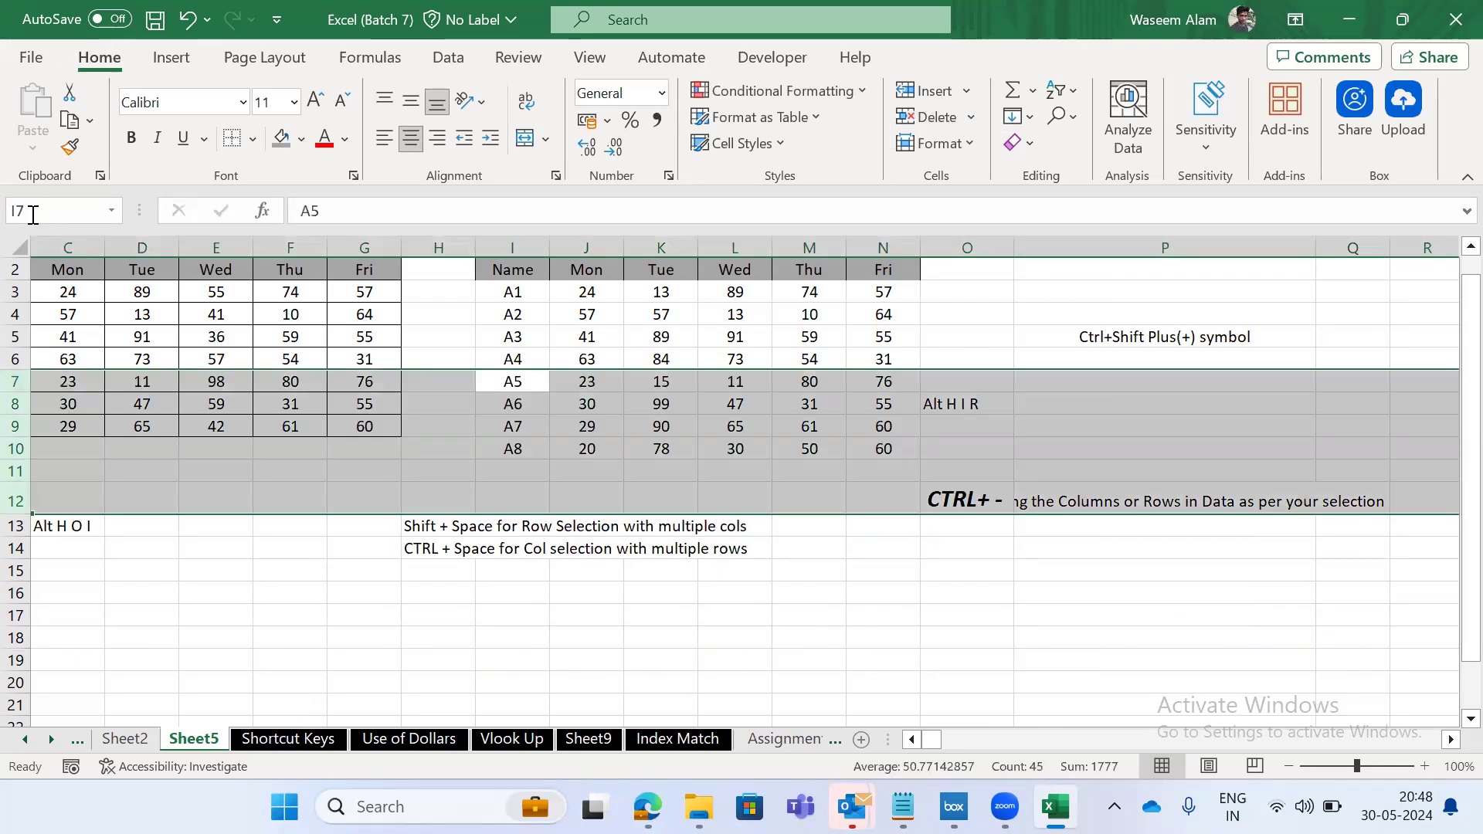
key("ctrl+z")
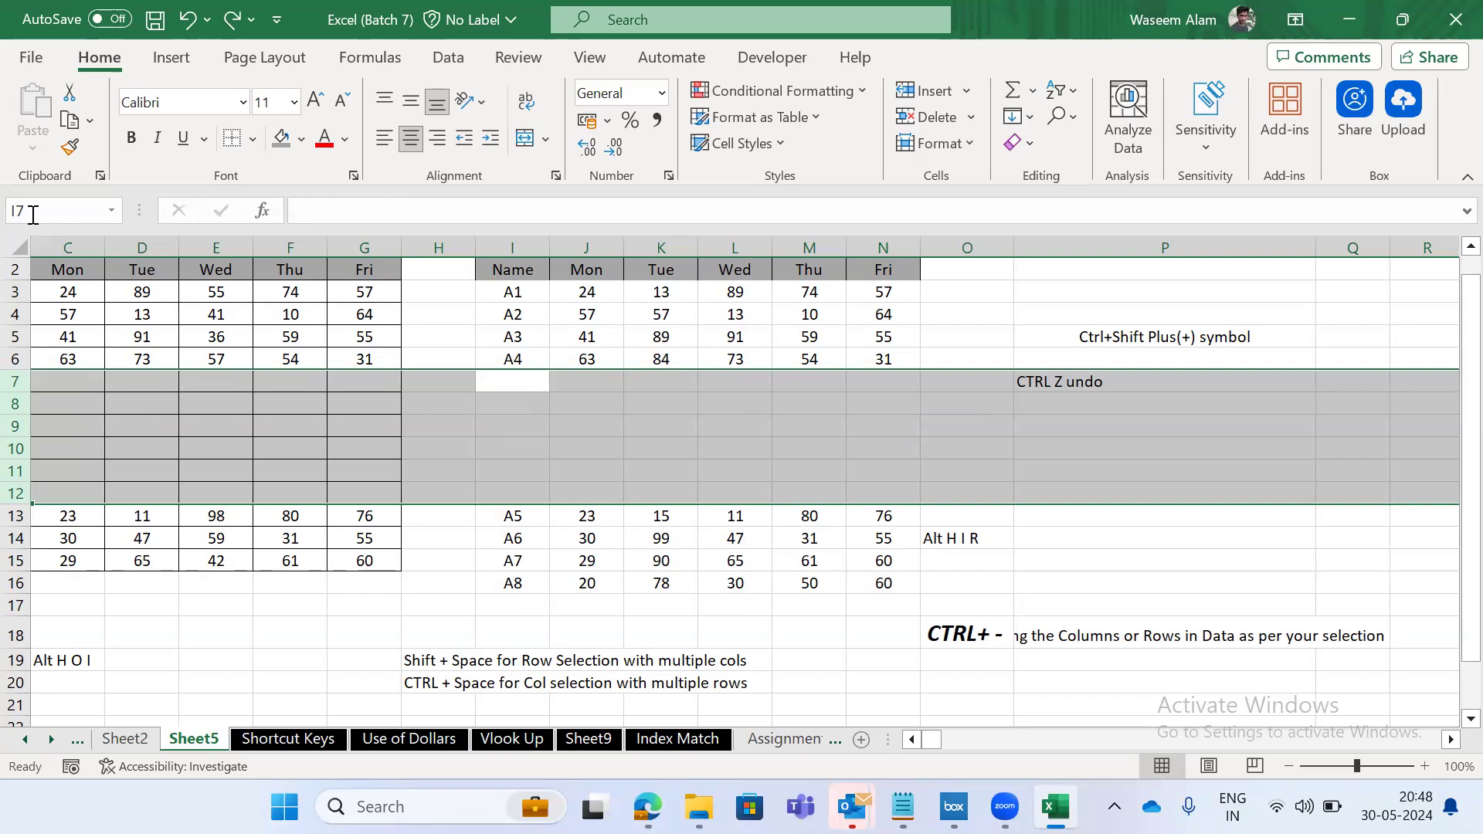
Enter the note "CTRL Y redo" in cell Q6.
key("Right")
key("Right")
key("Right")
key("Right")
key("Right")
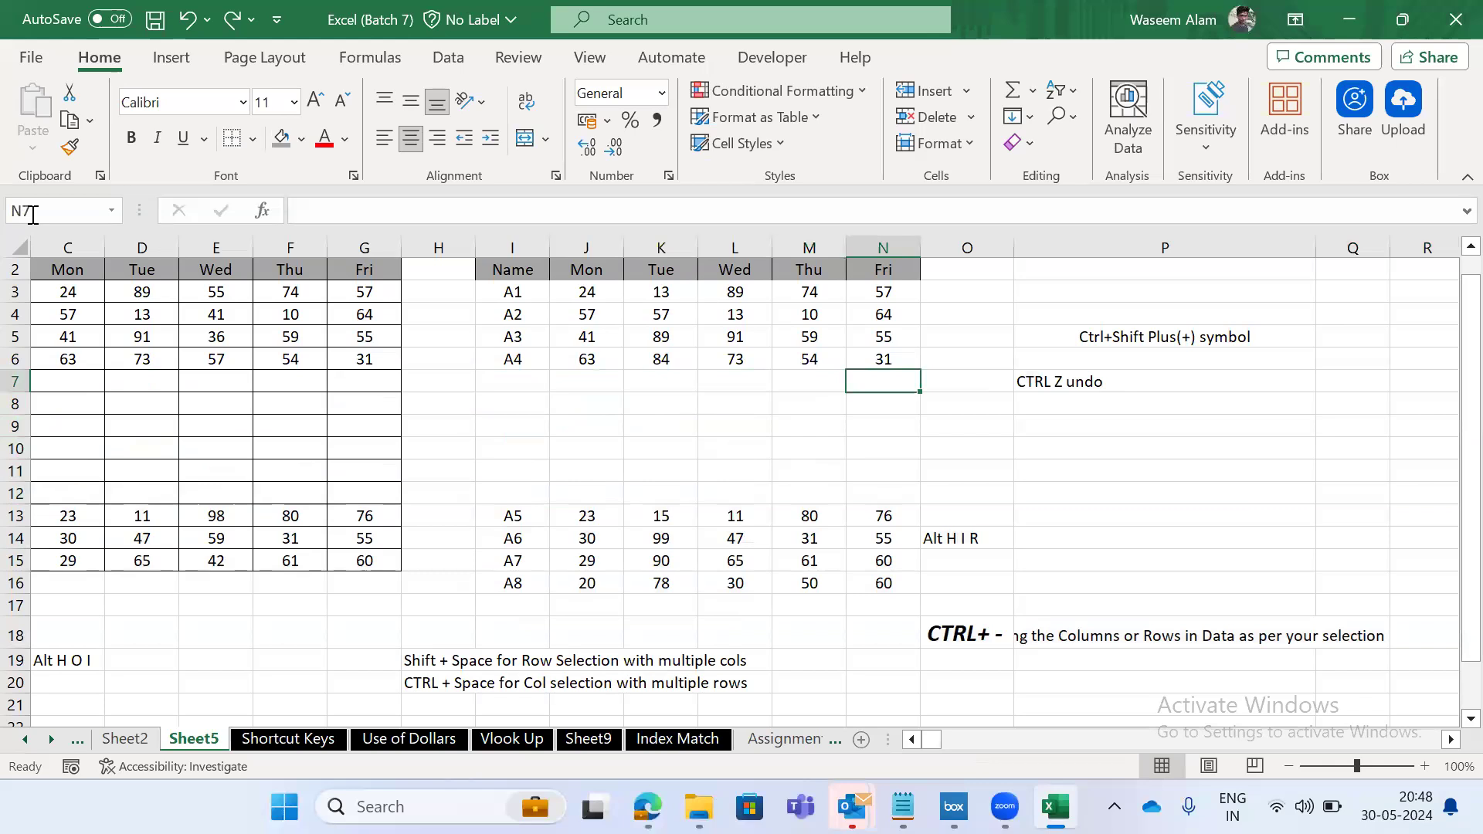
key("Right")
key("Right")
key("Right")
key("Up")
type("CTRL")
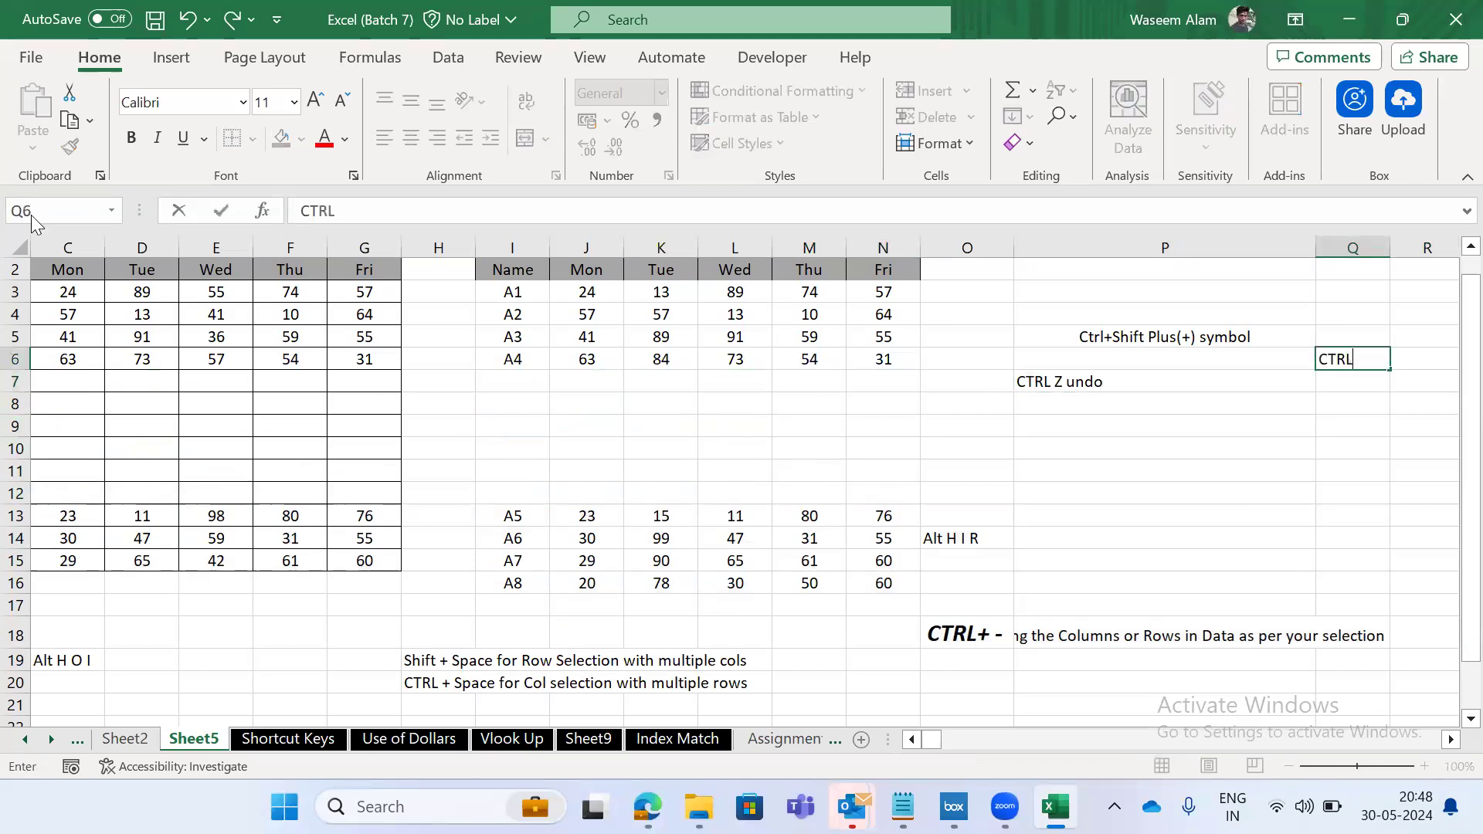
type(" Y redo")
key("Left")
Delete the six sheet rows between the A4 and A5 records once more and undo the deletion.
key("Left")
key("Left")
key("Left")
key("Left")
key("Down")
key("Left")
key("Left")
key("Left")
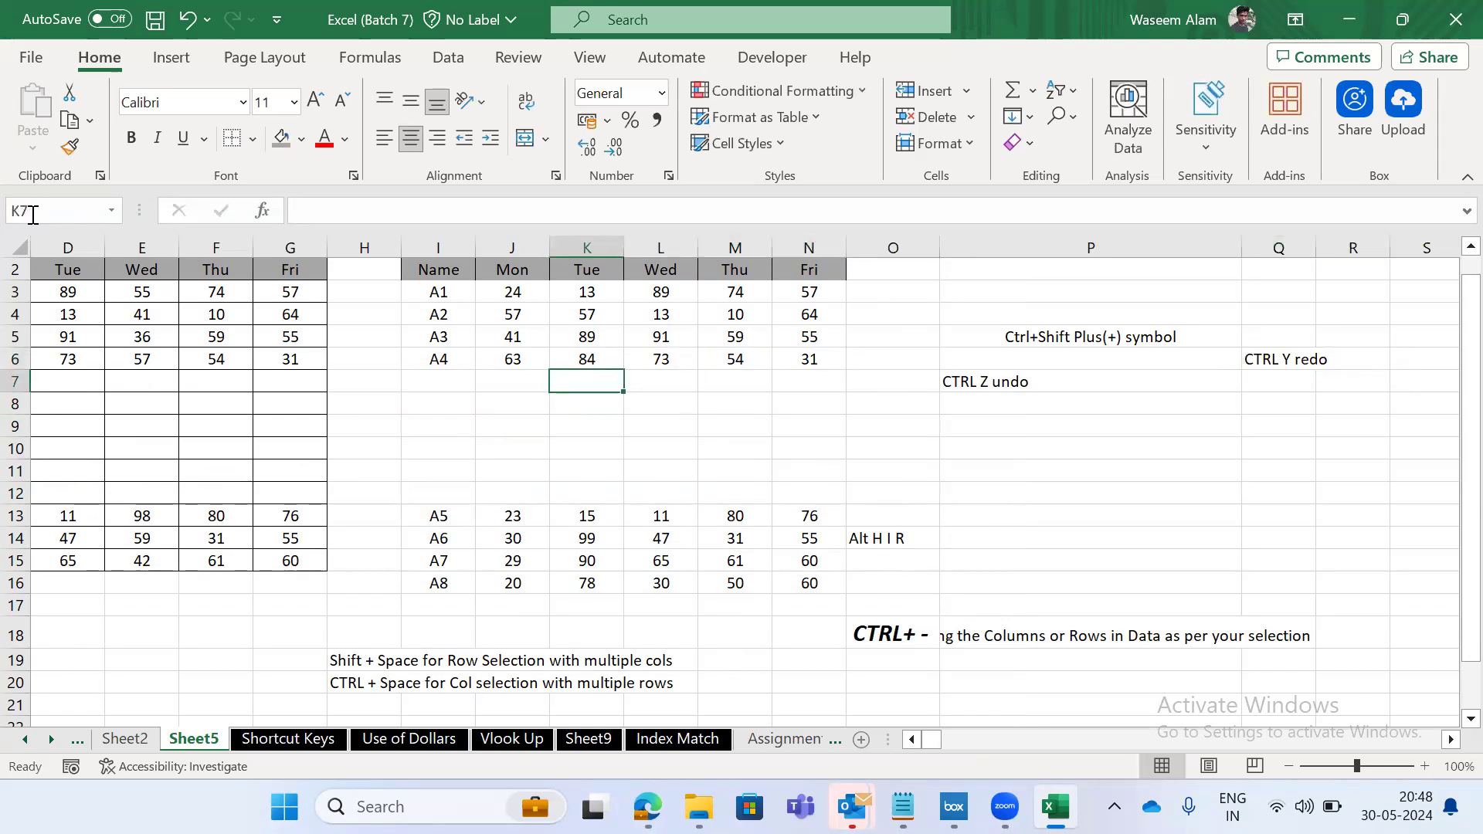
key("shift+space")
key("shift+Down")
key("shift+Down")
key("shift+Down")
key("shift+Down")
key("shift+Down")
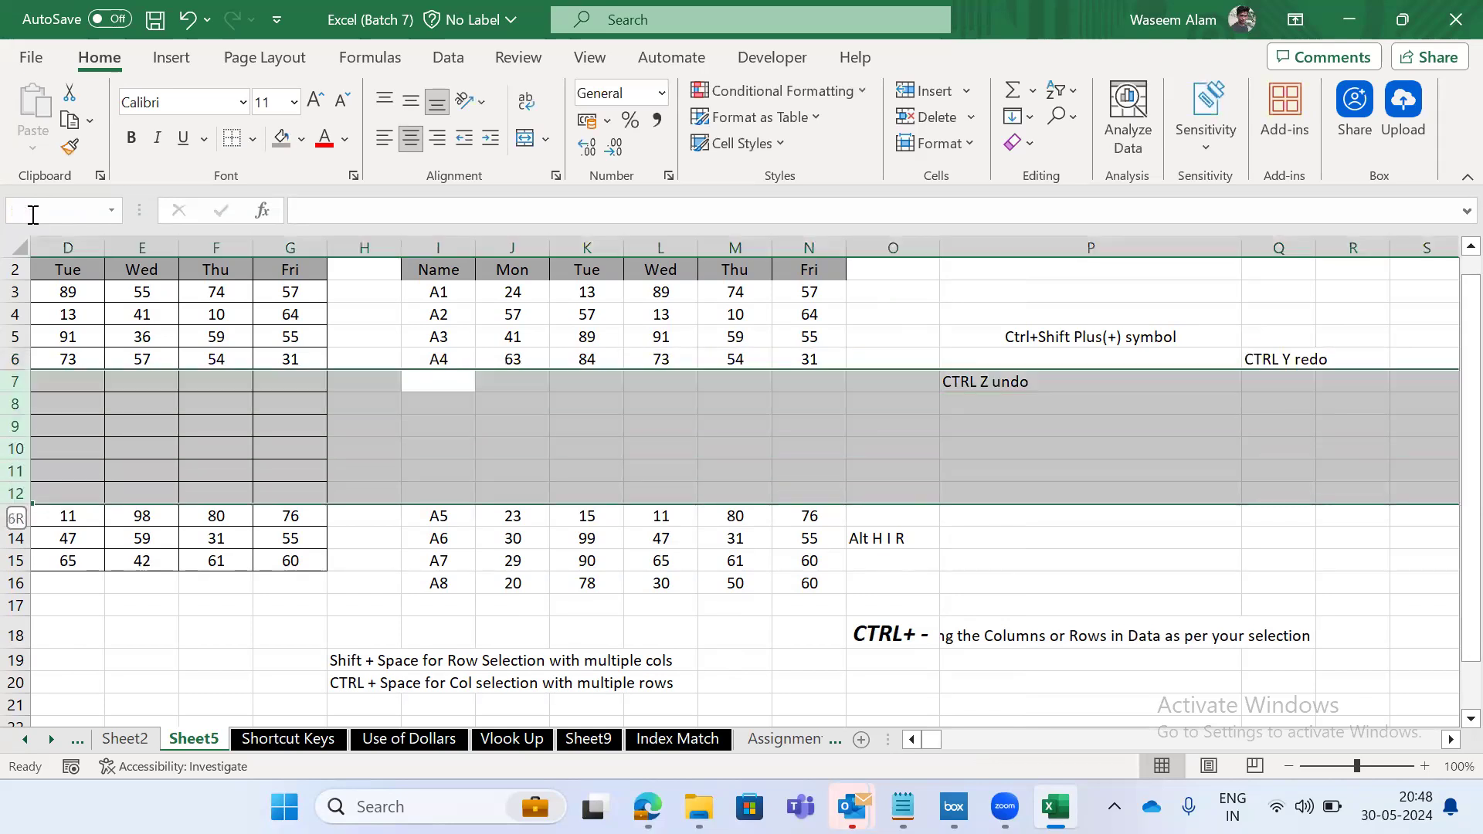
key("ctrl+minus")
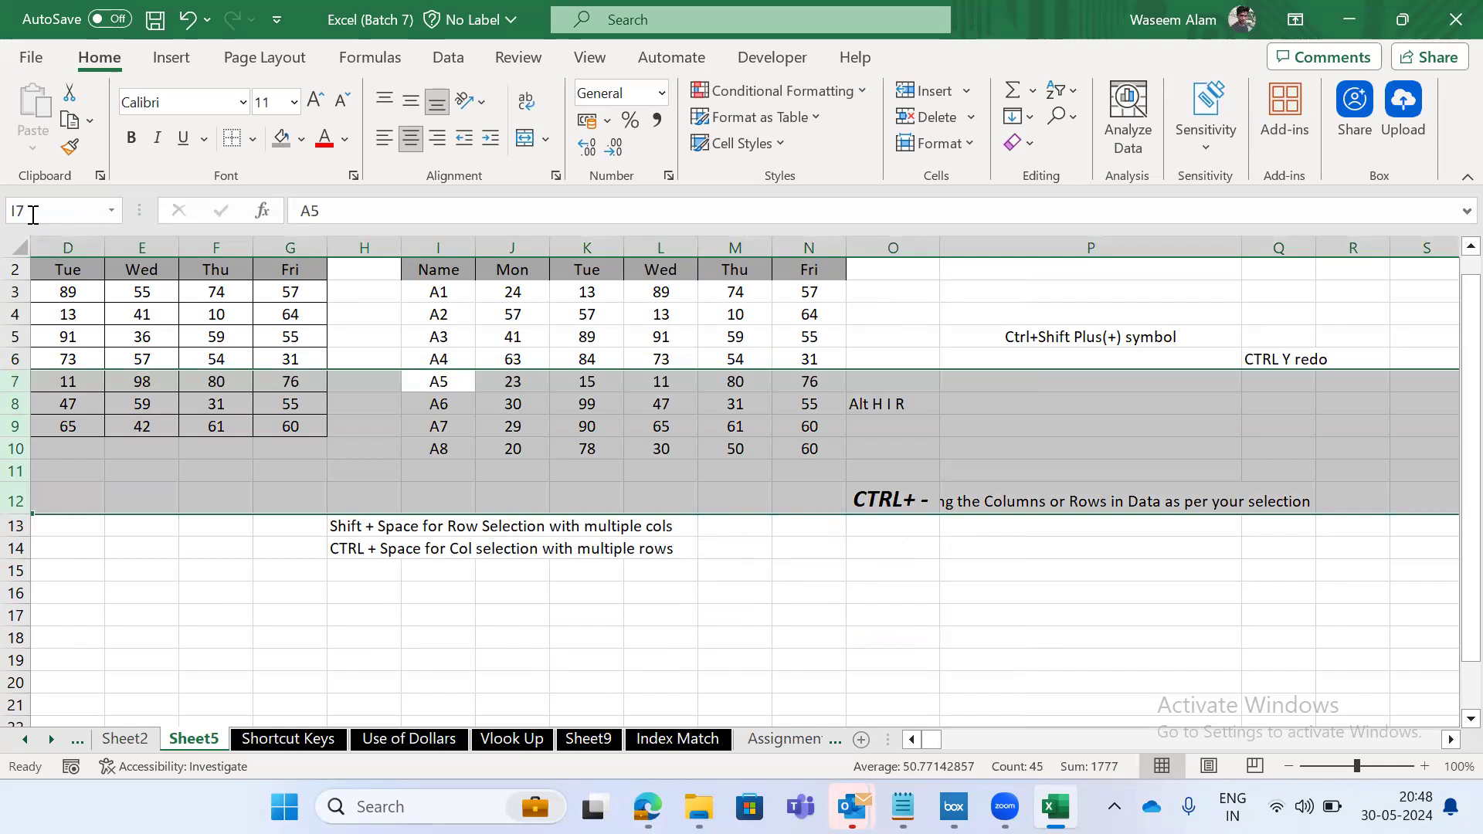
key("ctrl+z")
key("Right")
key("Right")
key("Right")
key("Left")
key("Left")
key("Left")
key("Left")
key("shift+space")
key("Right")
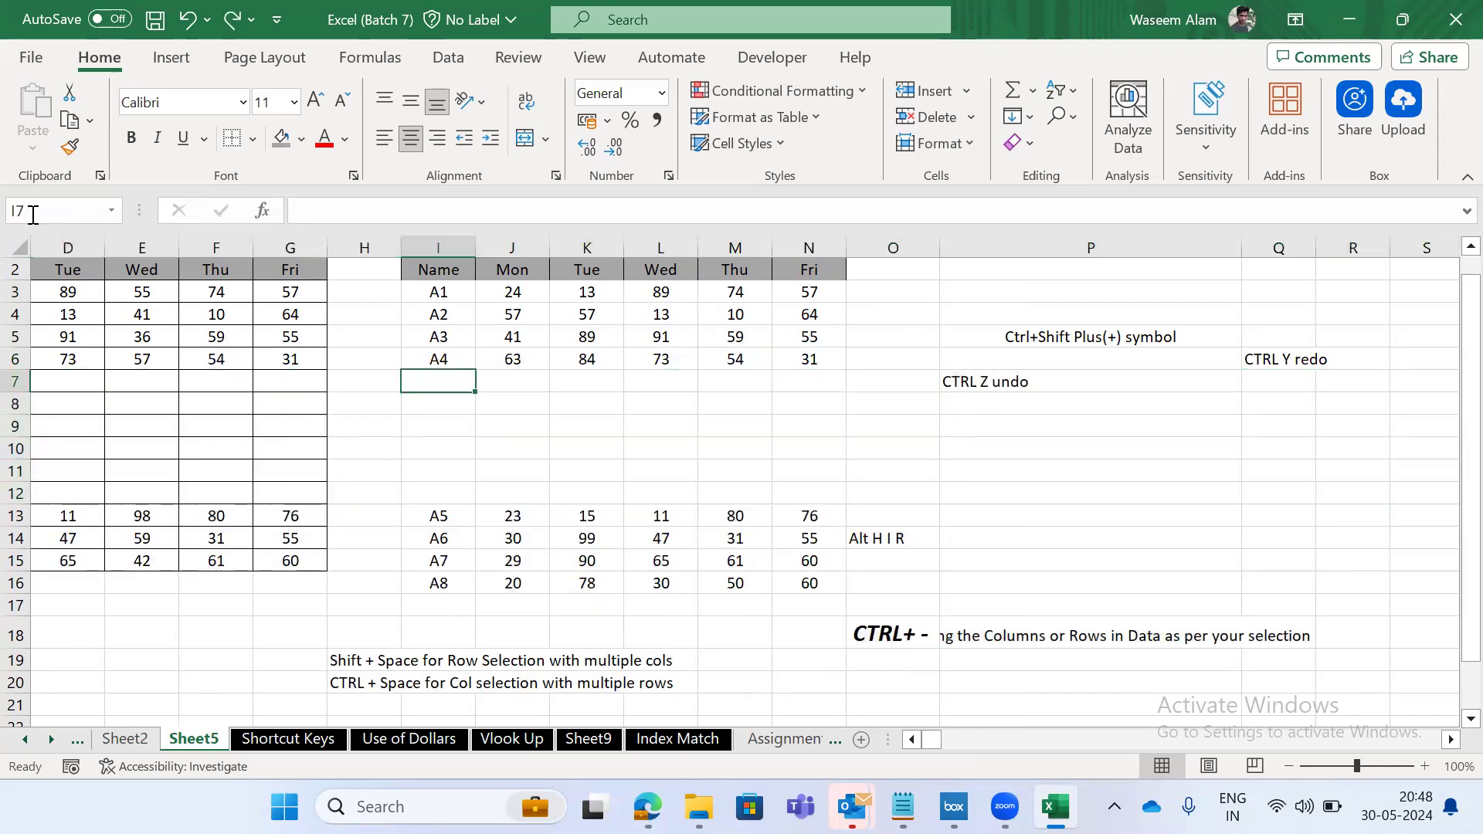
Delete entire sheet rows 7 to 12 and undo the deletion.
key("shift+space")
key("Down")
key("Up")
key("shift+Down")
key("shift+Down")
key("shift+Down")
key("shift+Down")
key("shift+Down")
key("shift+space")
key("ctrl+minus")
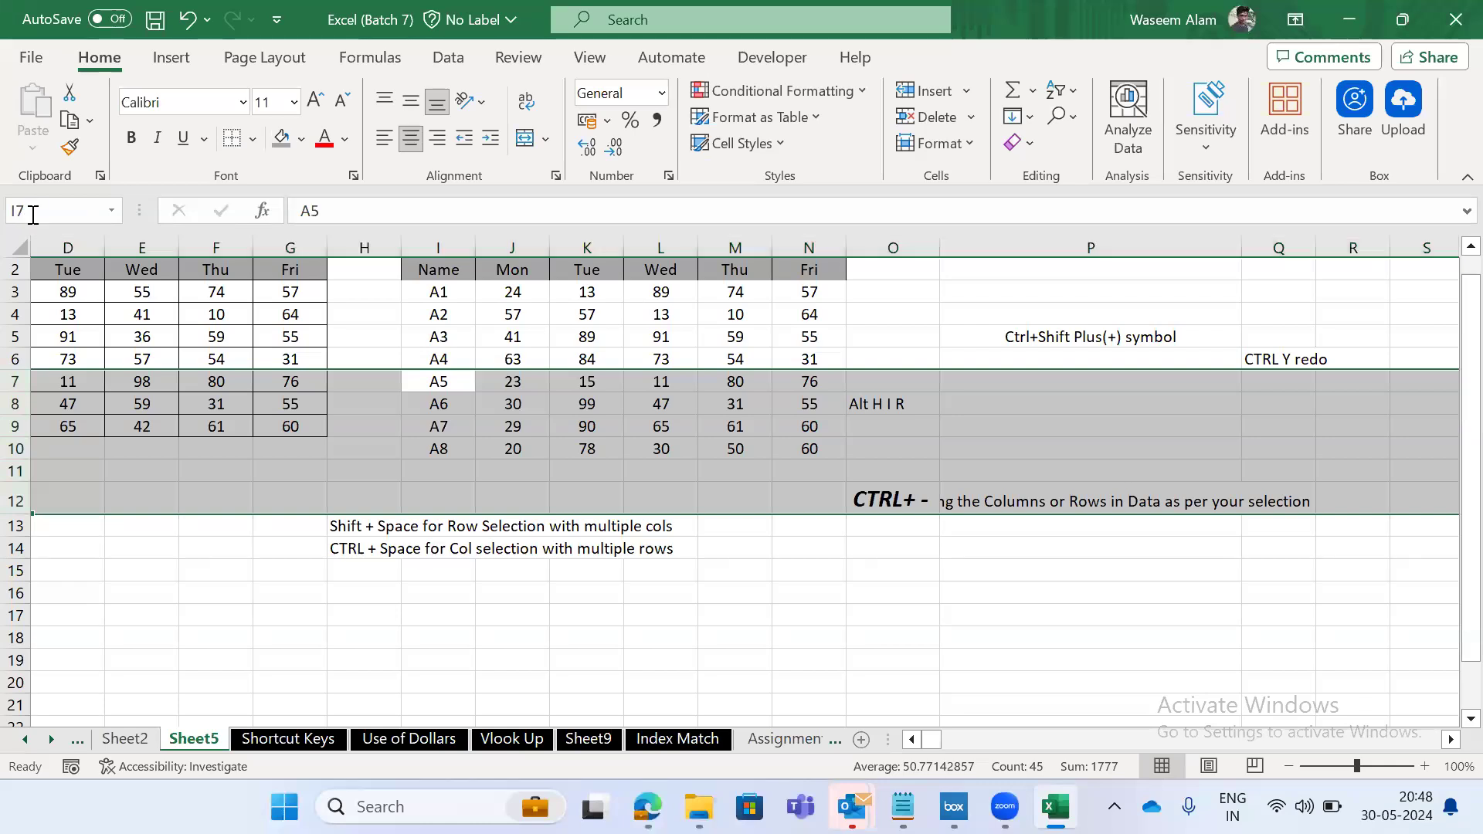
key("ctrl+z")
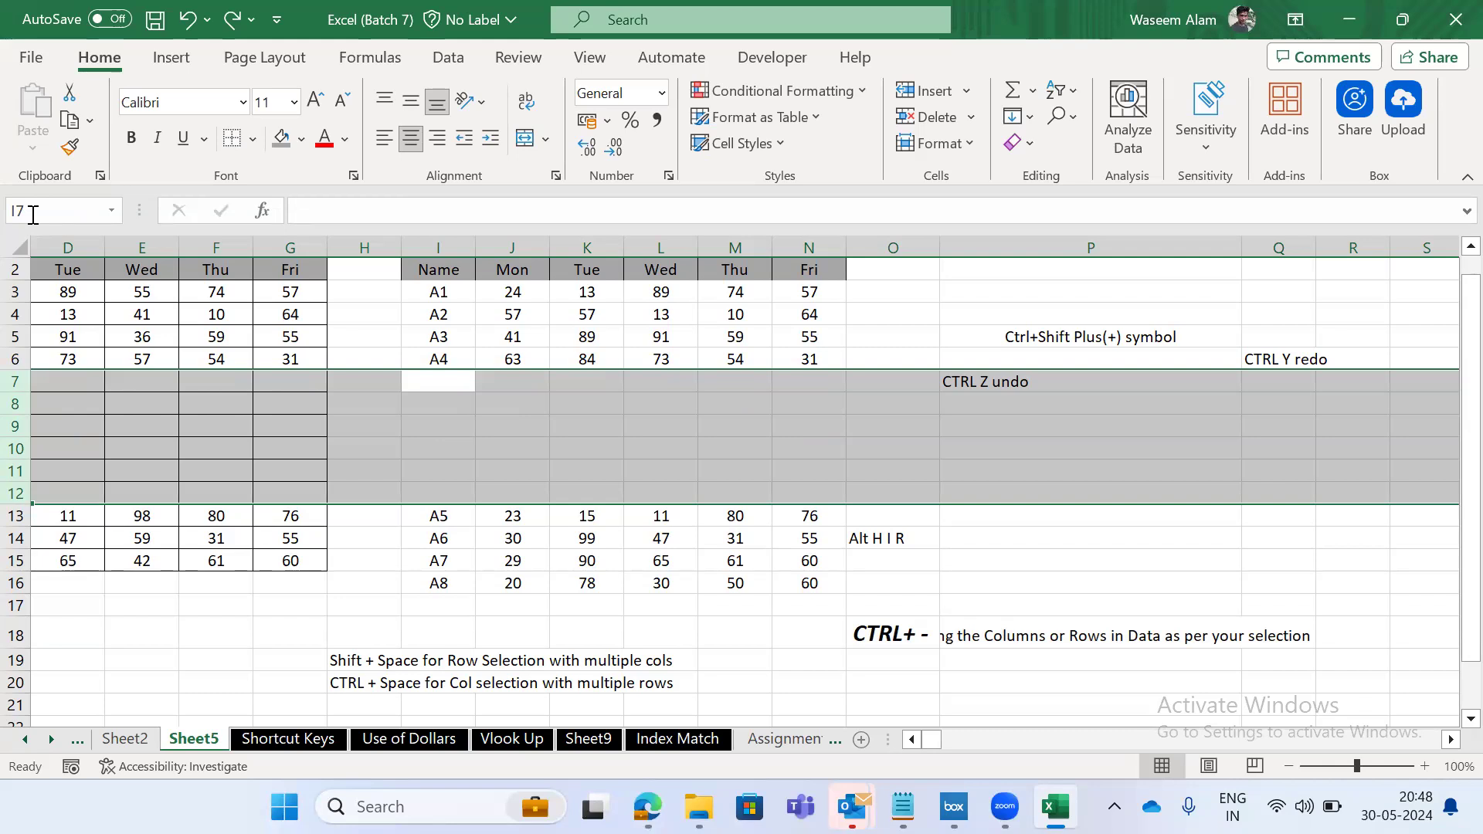
key("Right")
key("Left")
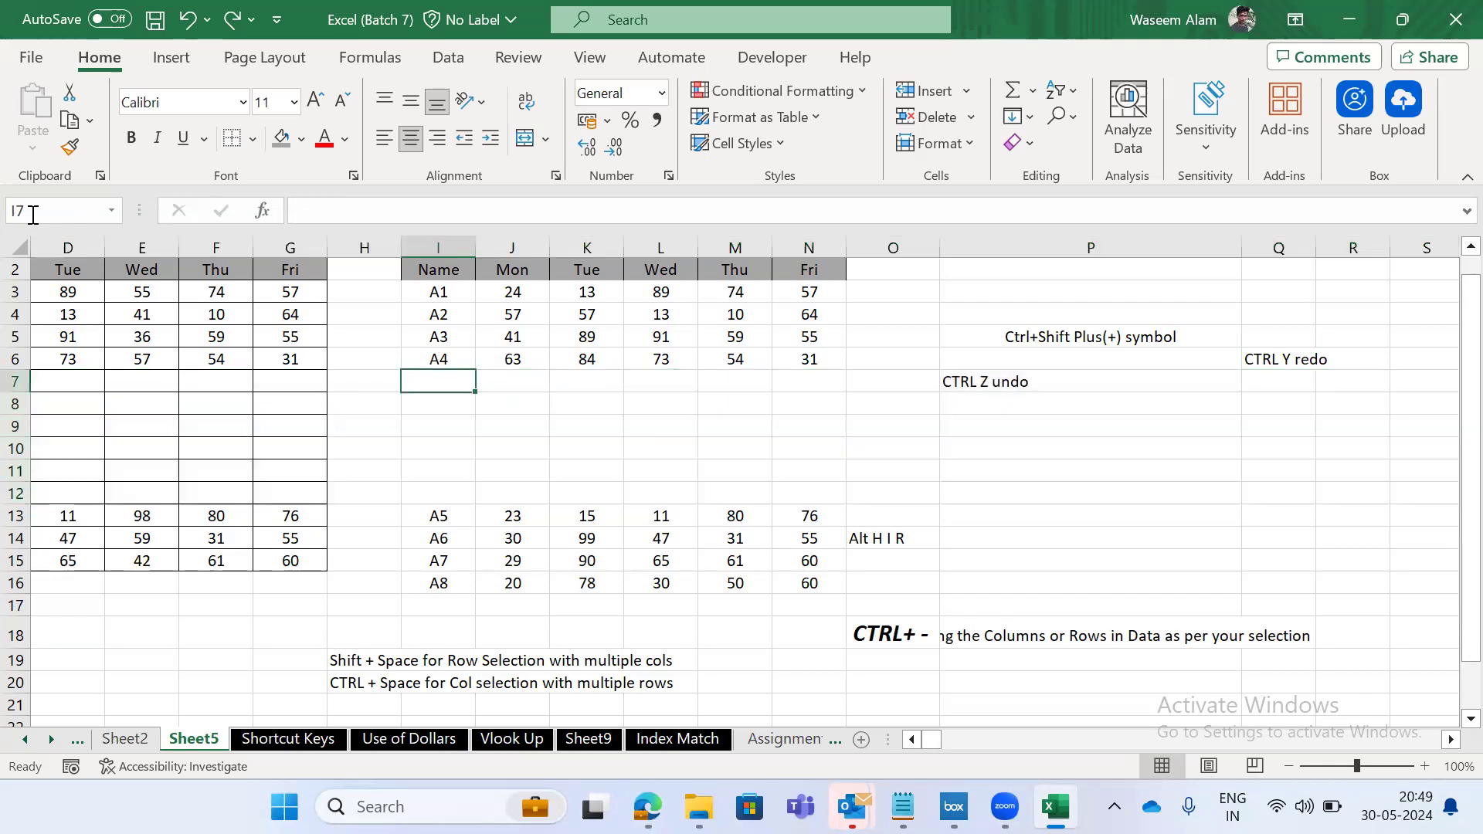
Select the blank cells between A4 and A5, extend them to full rows 7 to 12, and insert six more rows.
key("super+z")
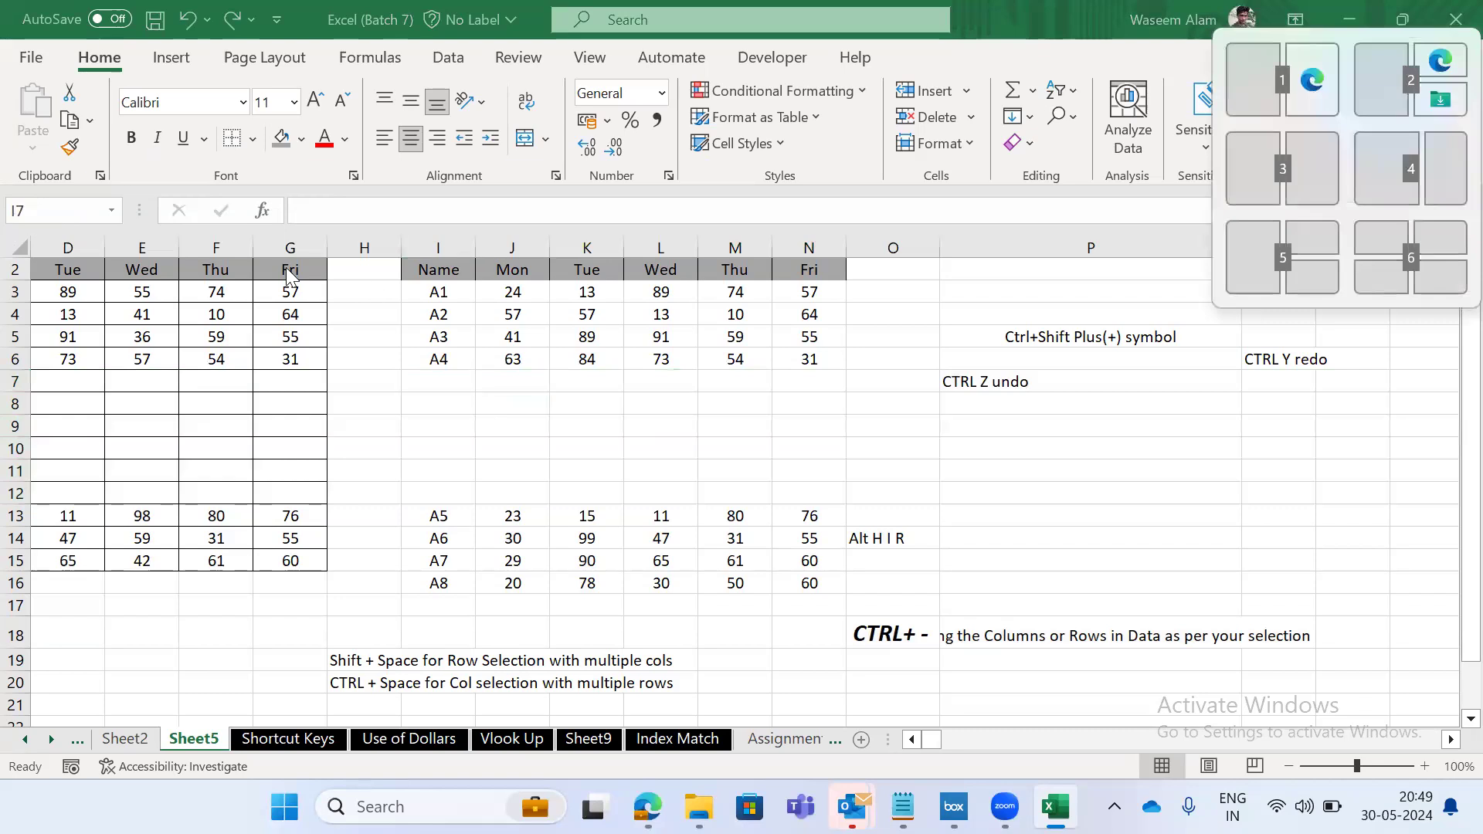
key("Escape")
key("ctrl+shift+Down")
key("shift+Up")
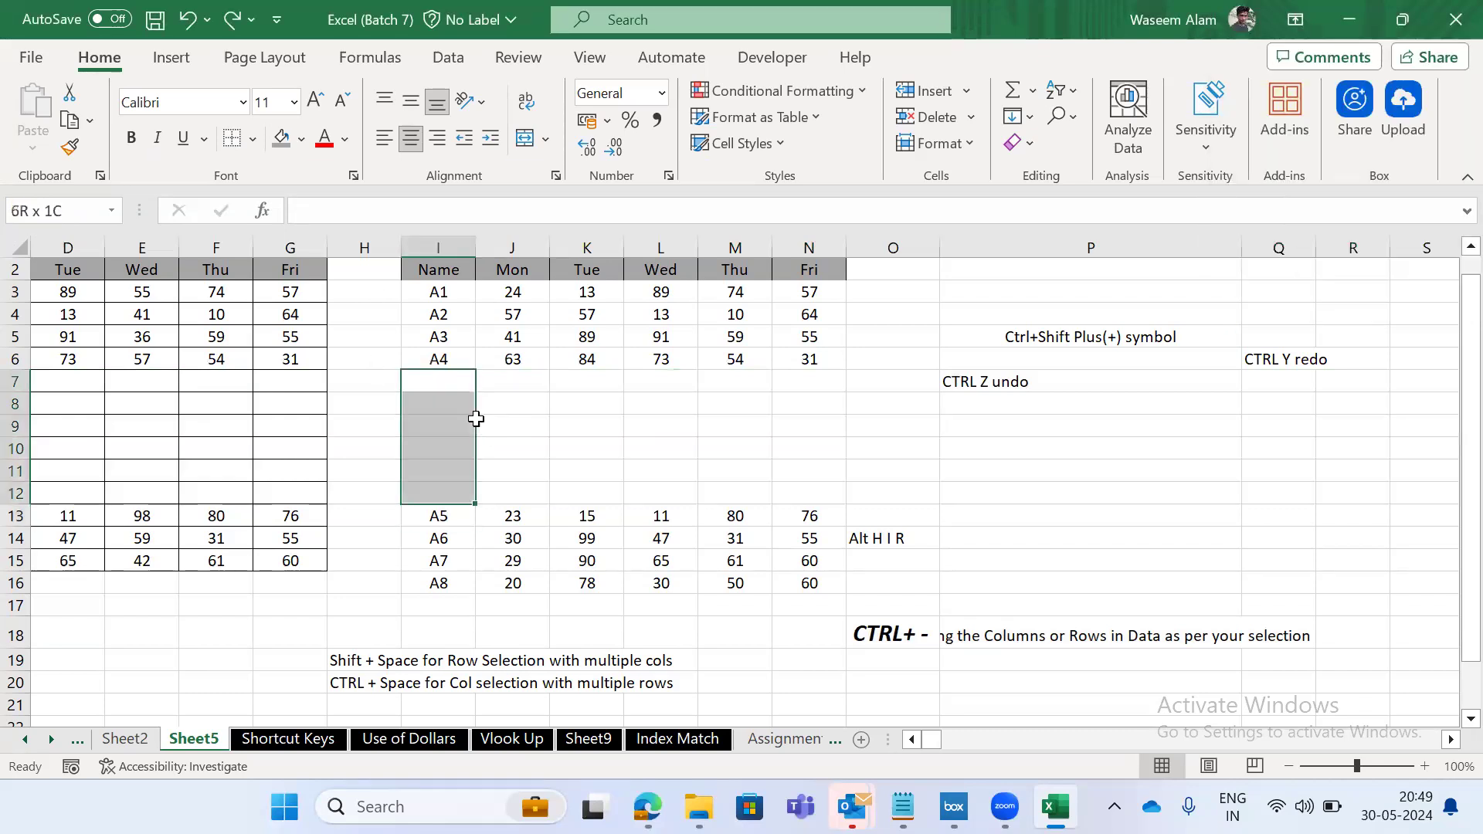
key("shift+space")
key("ctrl+shift+plus")
Undo the row insertions and the CTRL Z and CTRL Y notes until no blank rows separate A4 and A5.
key("ctrl+z")
key("ctrl+z")
key("ctrl+z")
key("ctrl+z")
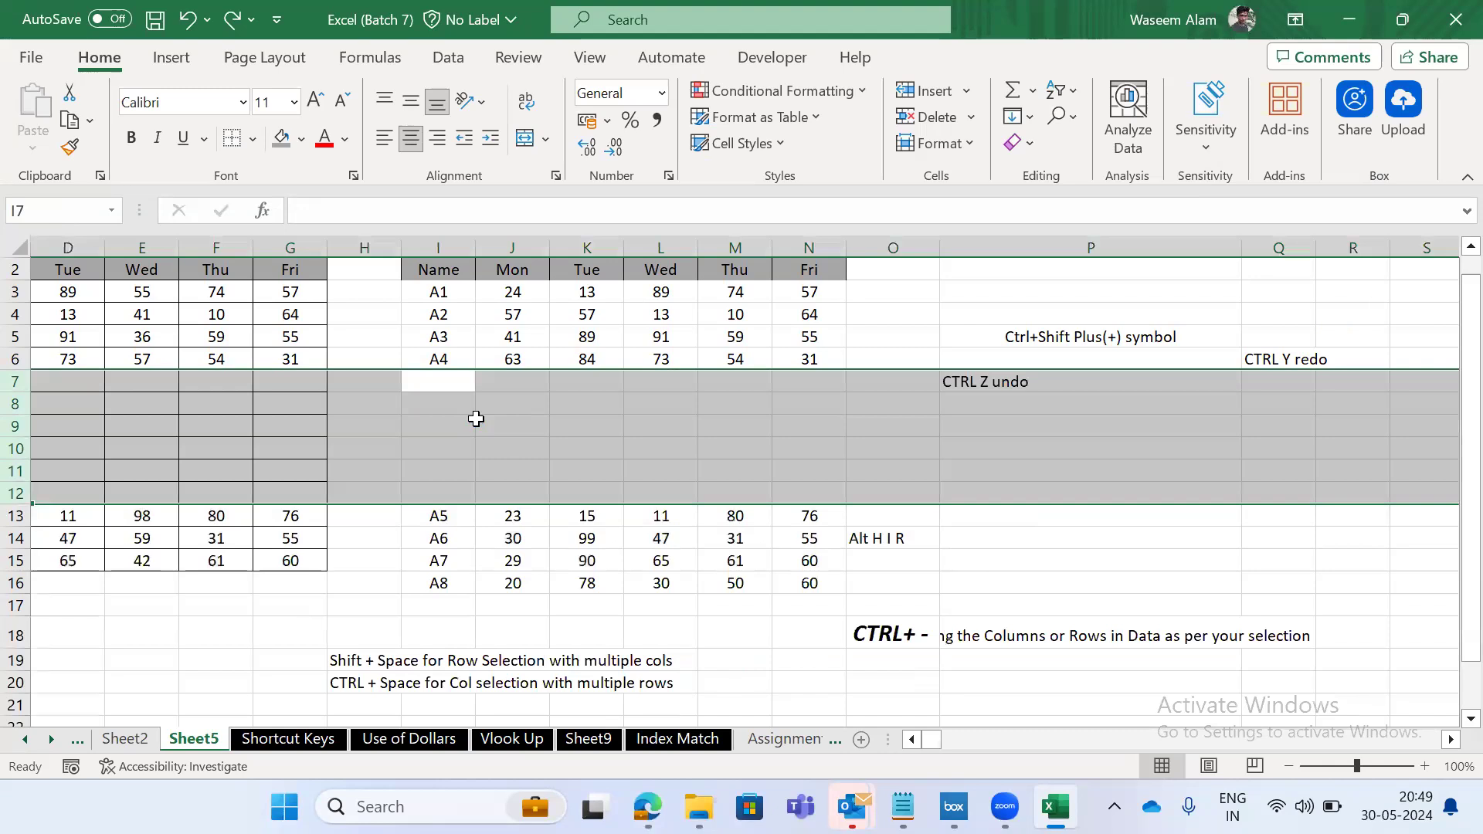
key("ctrl+z")
key("ctrl+z")
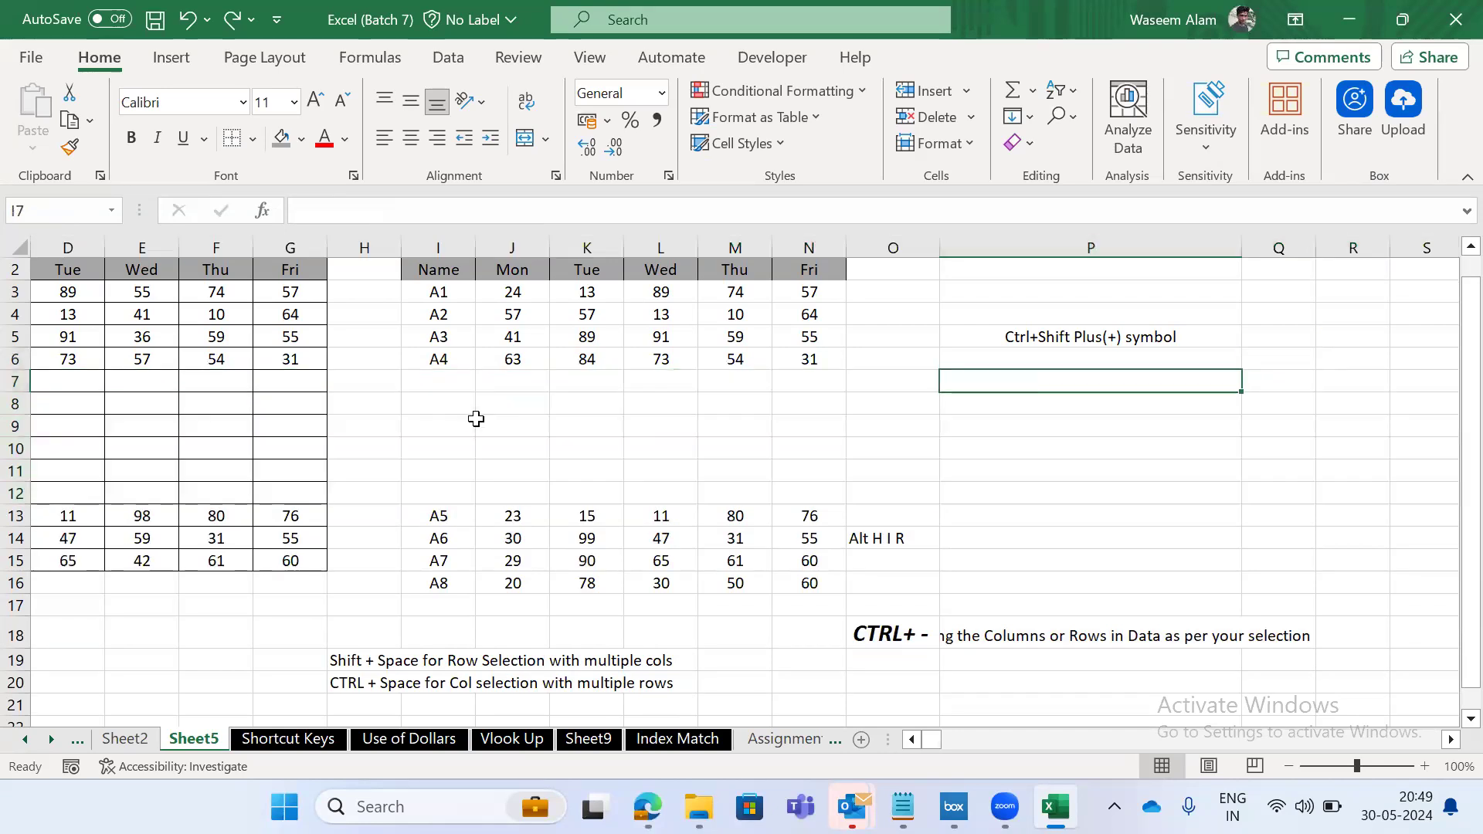
key("ctrl+z")
key("Down")
key("ctrl+z")
key("Down")
key("Up")
key("Up")
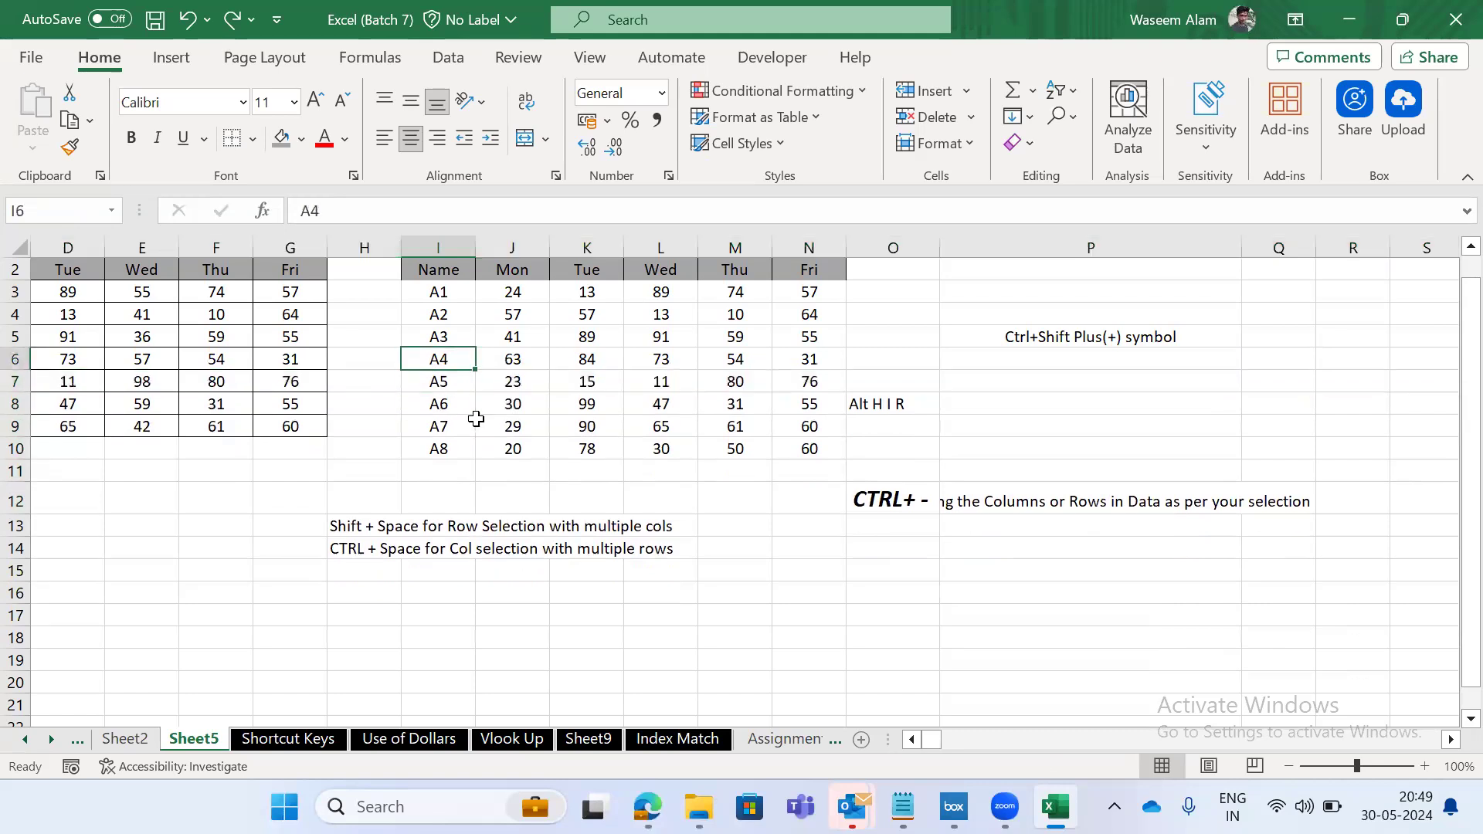
Insert three blank columns before the Wed column of the second table.
key("Down")
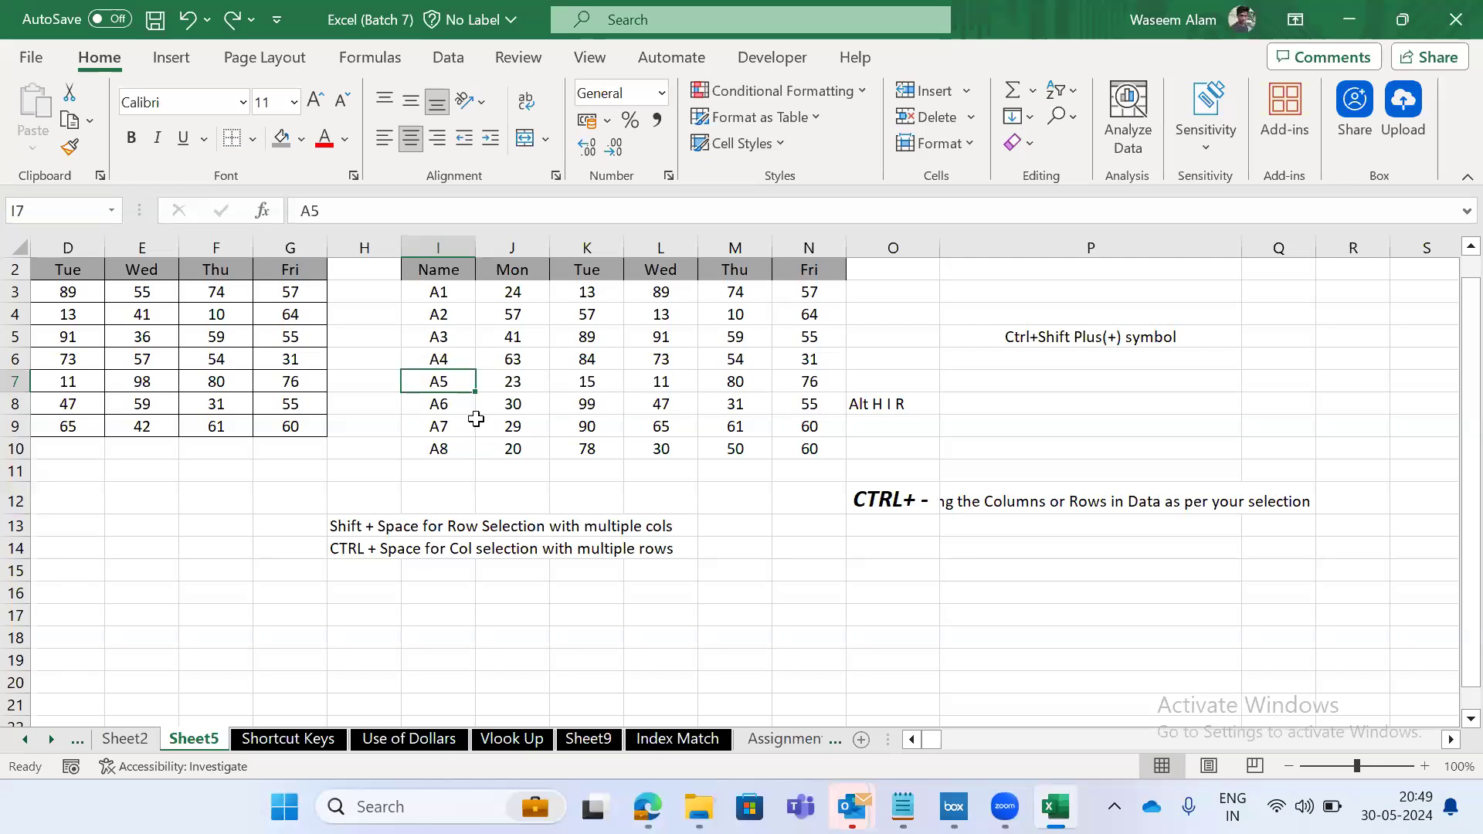
key("Right")
key("Right")
key("Right")
key("ctrl+space")
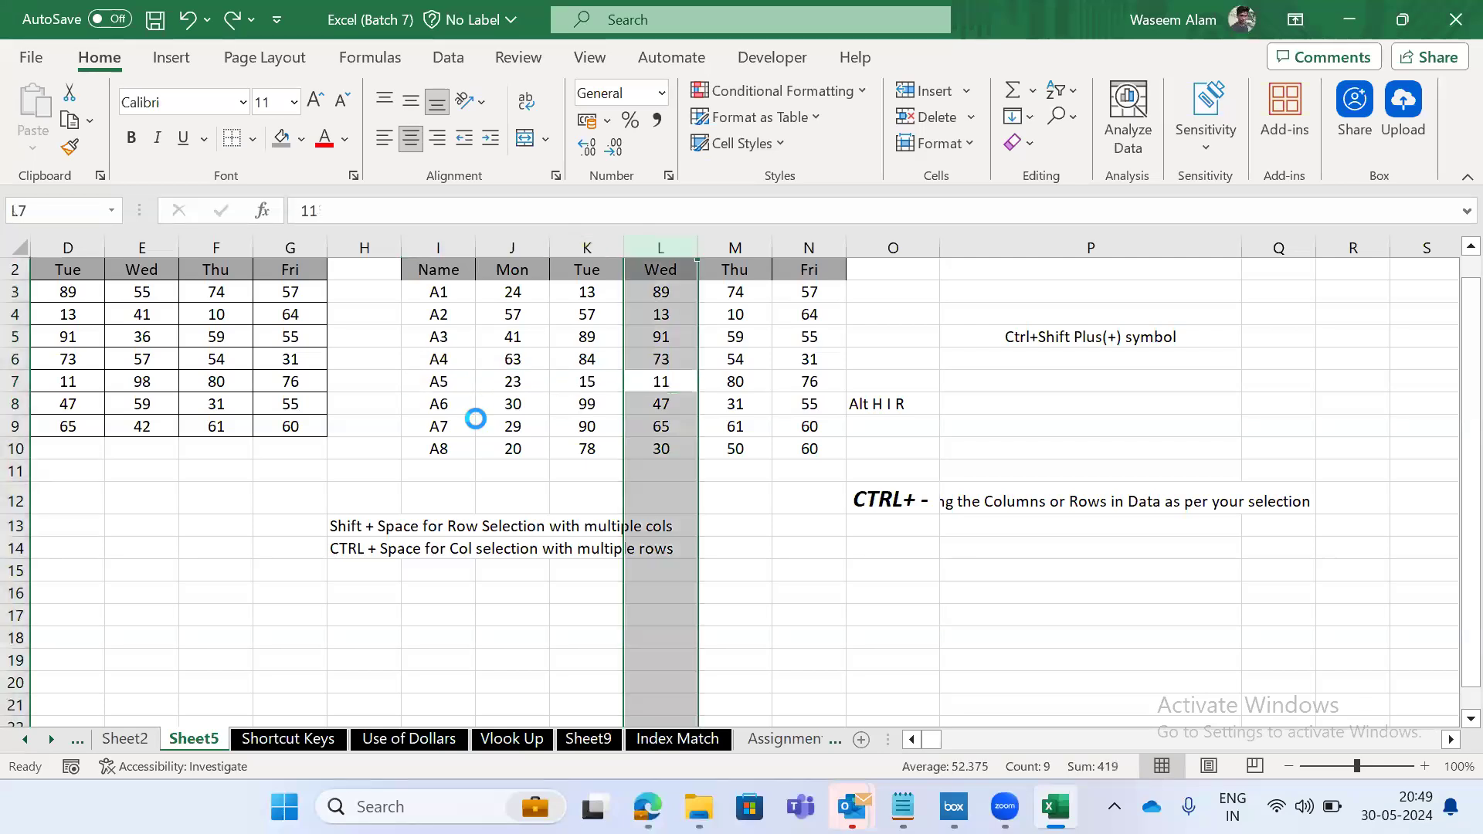
key("ctrl+shift+plus")
key("ctrl+shift+plus")
key("ctrl+shift+plus")
key("Right")
key("Left")
key("ctrl+space")
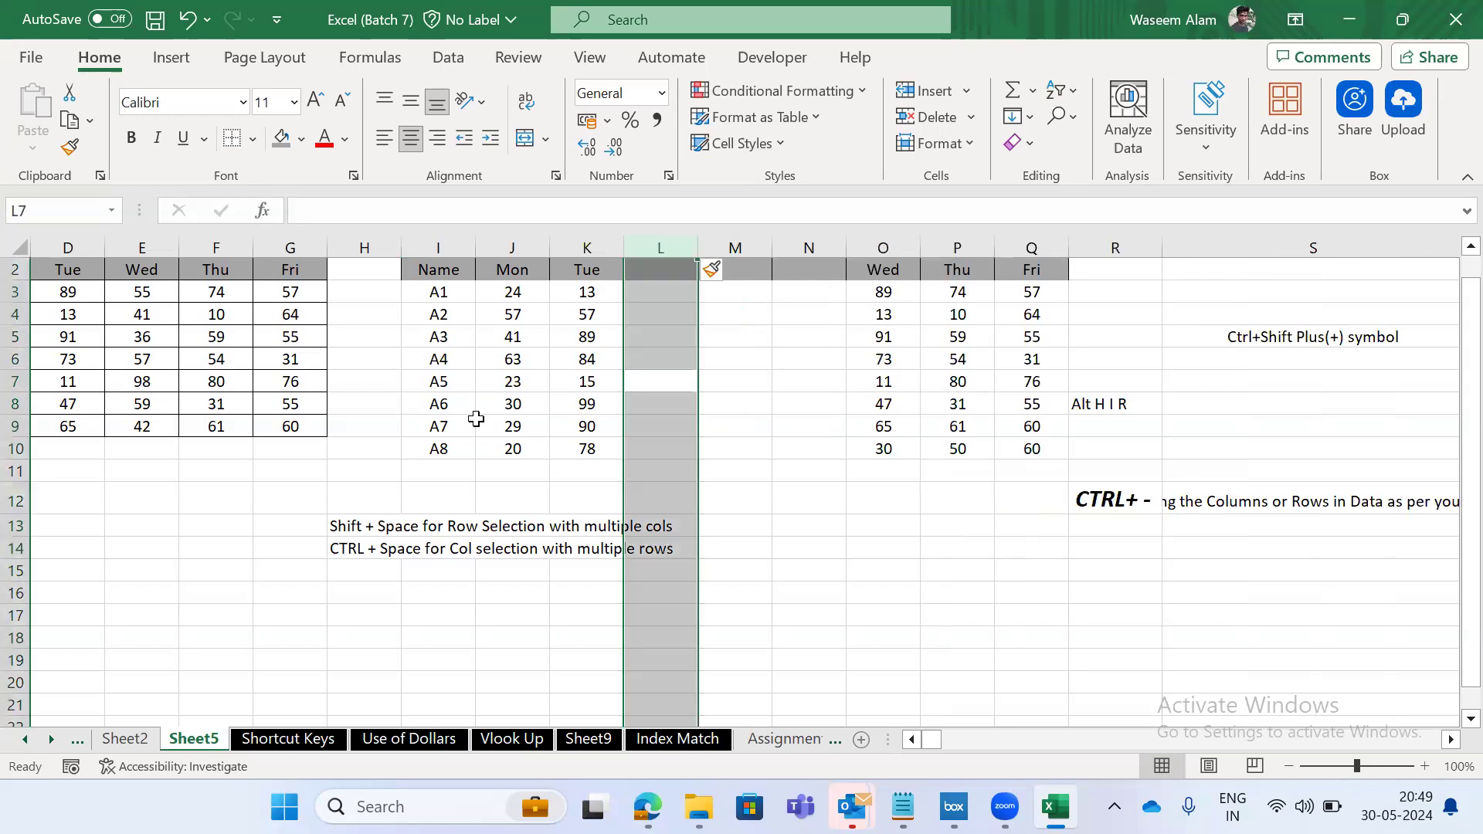
Delete the three blank columns L to N between Tue and Wed.
key("Right")
key("Left")
key("ctrl+space")
key("shift+Right")
key("shift+Right")
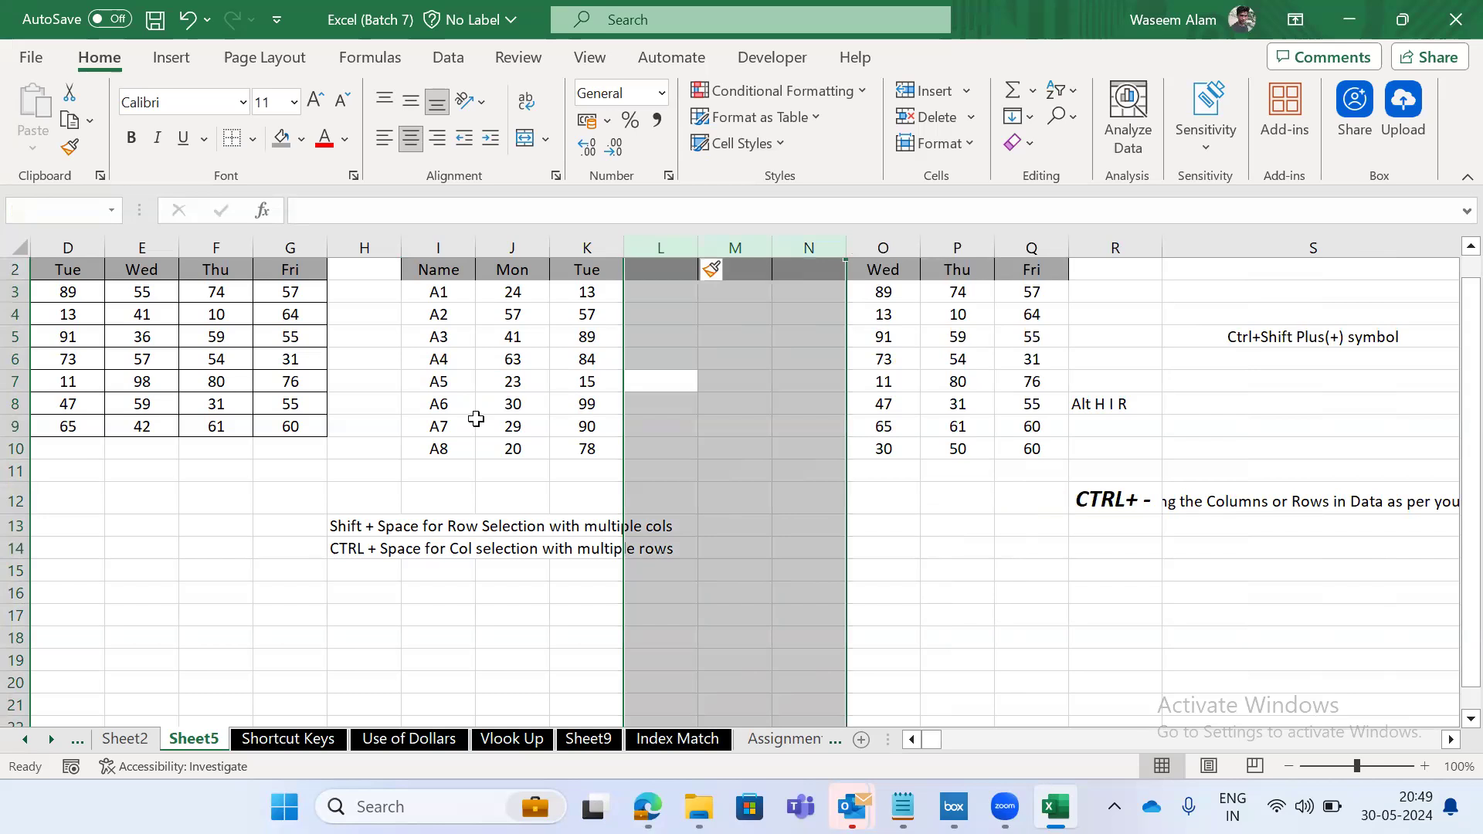
key("ctrl+minus")
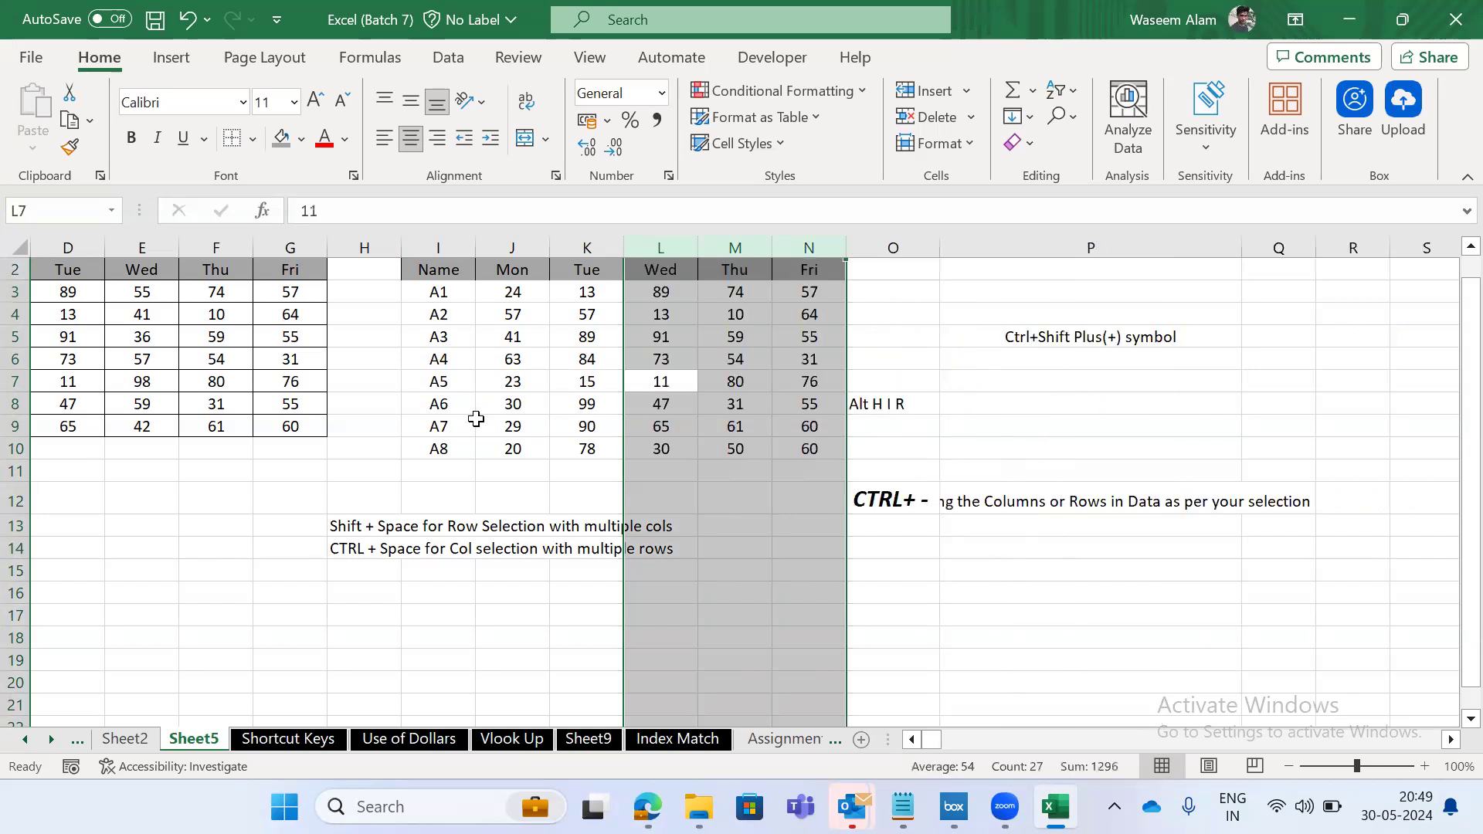
key("ctrl+Up")
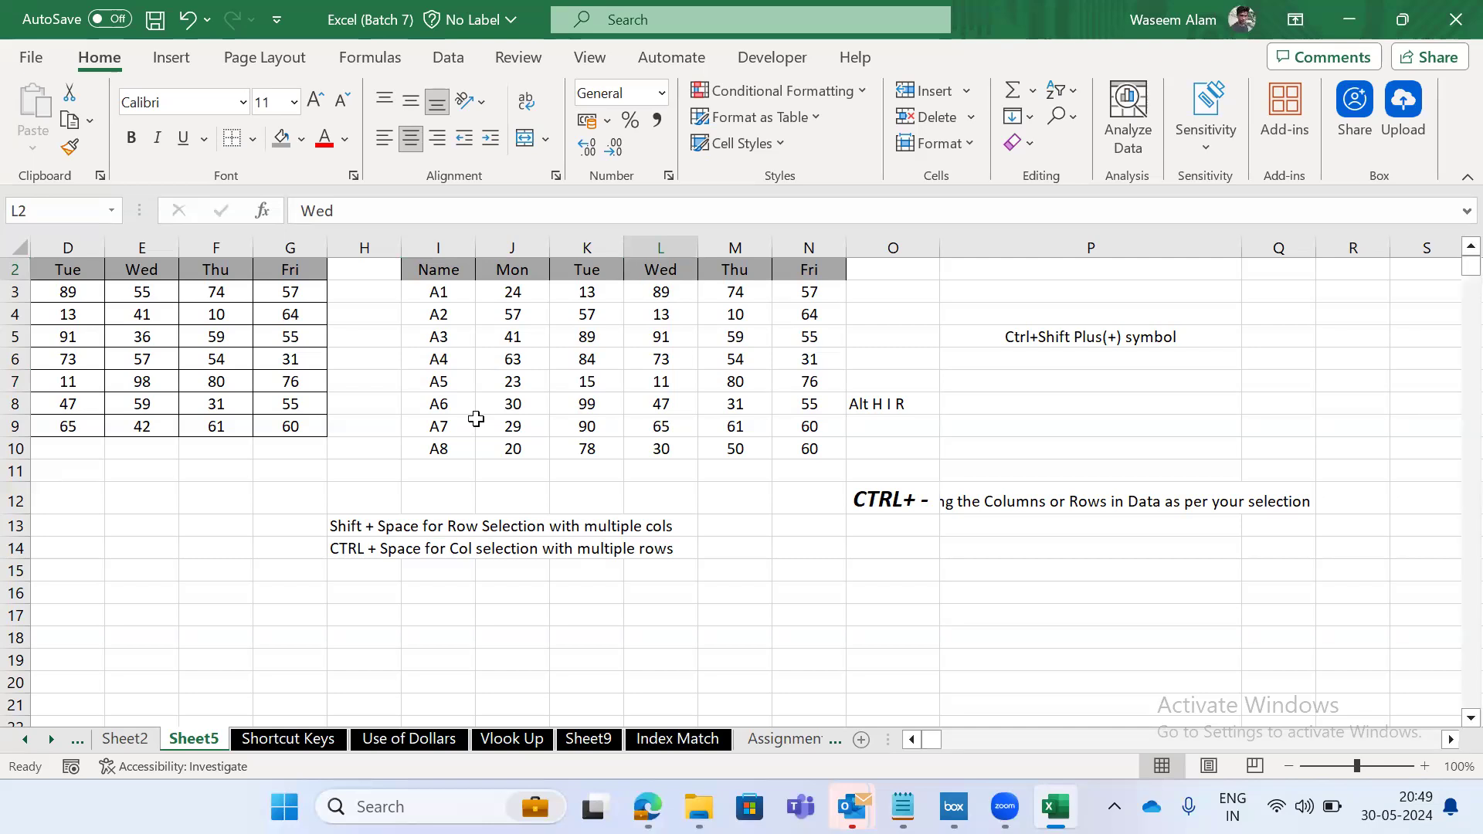
Look through the custom shortcuts listed in column B of the Shortcut Keys sheet.
key("ctrl+Page_Down")
key("Left")
key("shift+Down")
key("shift+Right")
key("Down")
key("Down")
key("Down")
key("Down")
key("Down")
key("Down")
key("Down")
key("Down")
key("Down")
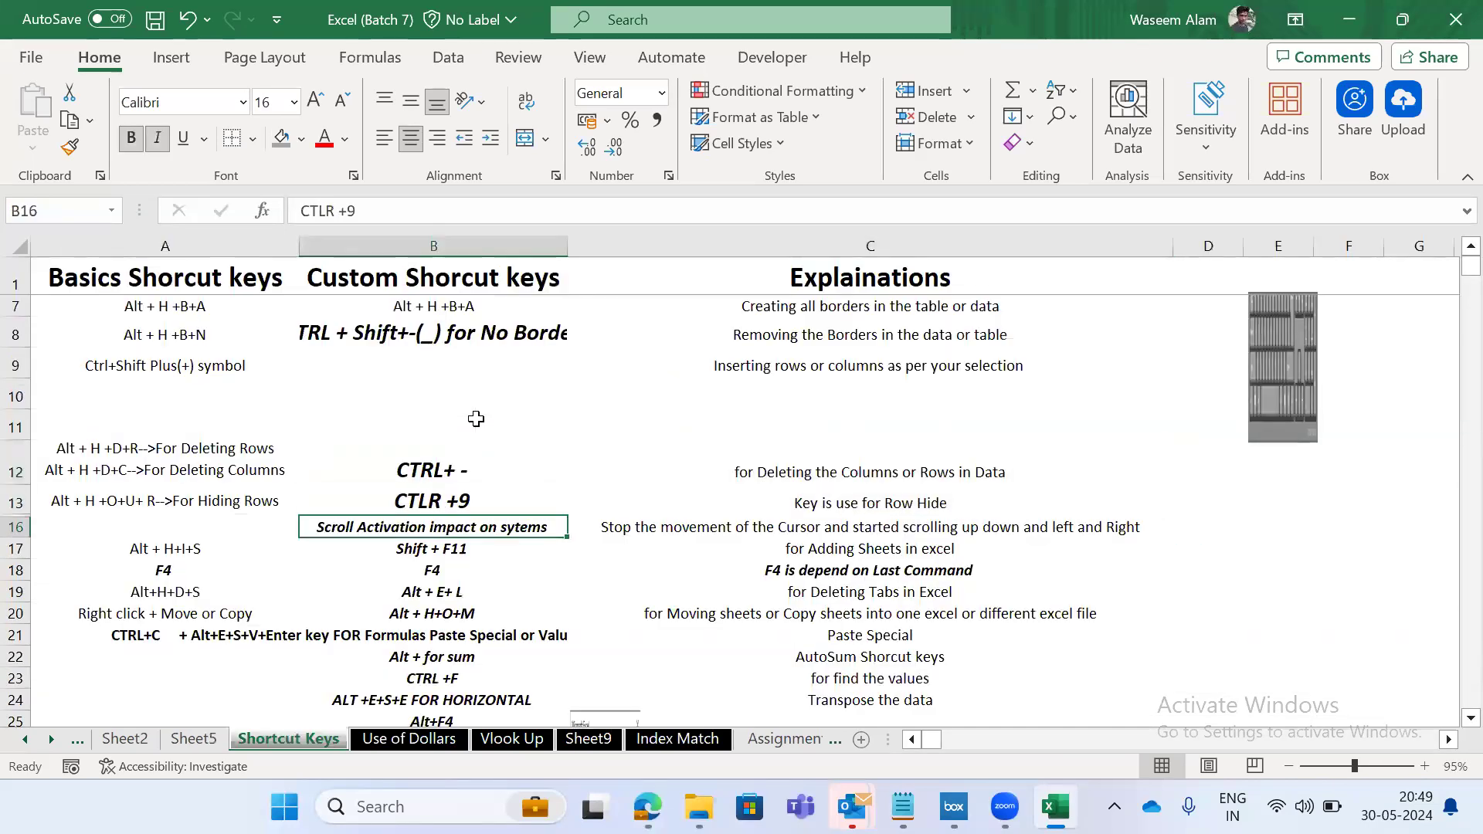
key("Down")
key("Down")
key("Down")
key("Down")
key("Down")
key("Down")
key("Up")
key("Up")
key("Up")
key("Up")
key("Up")
key("Up")
key("Up")
key("Up")
key("Up")
key("Up")
key("Up")
key("Up")
key("Up")
key("Up")
key("Up")
key("Down")
key("Down")
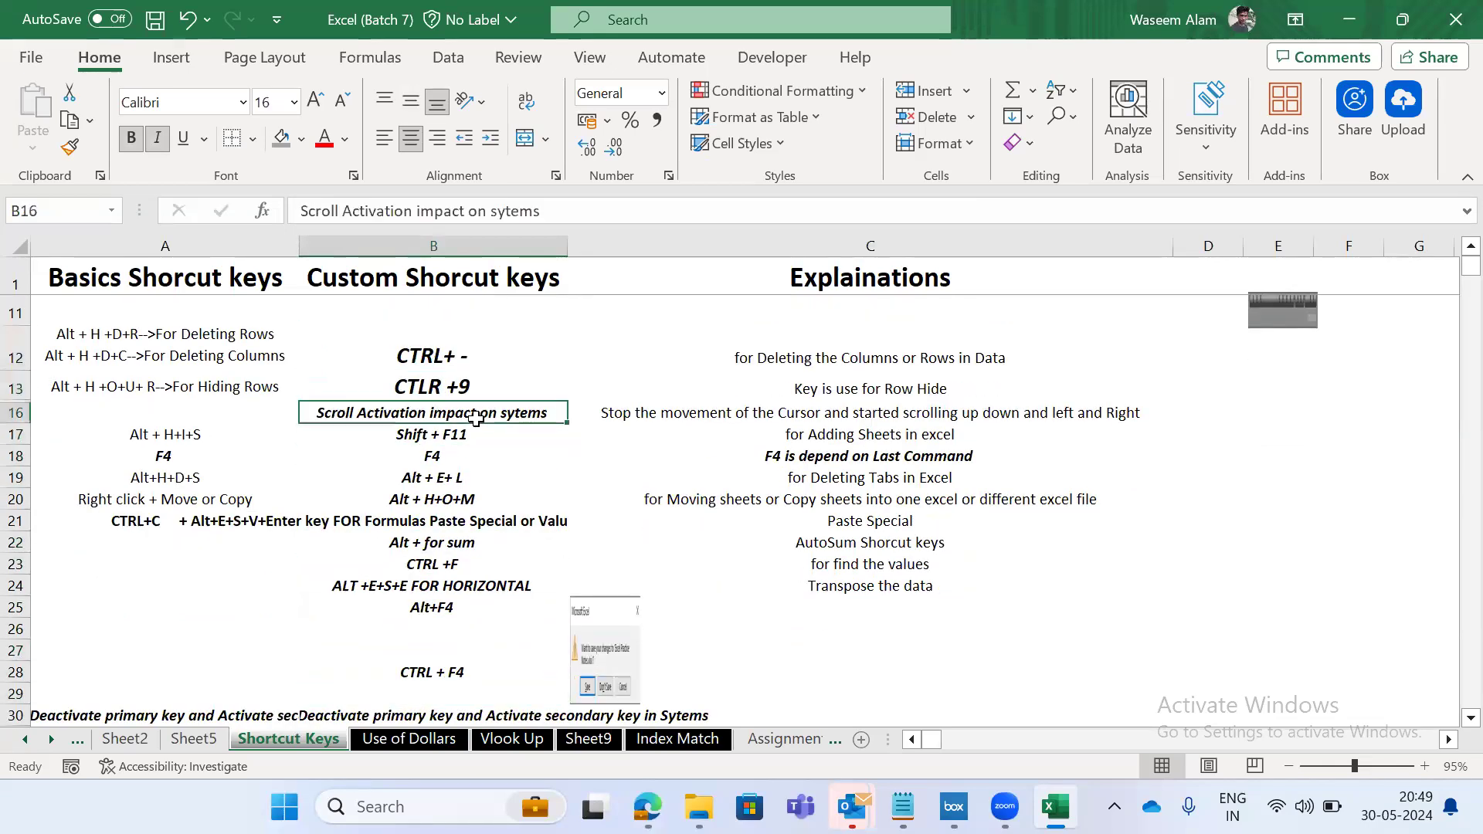
key("Down")
key("Down")
key("Down")
key("Down")
key("Down")
key("Down")
key("Down")
key("Down")
key("Down")
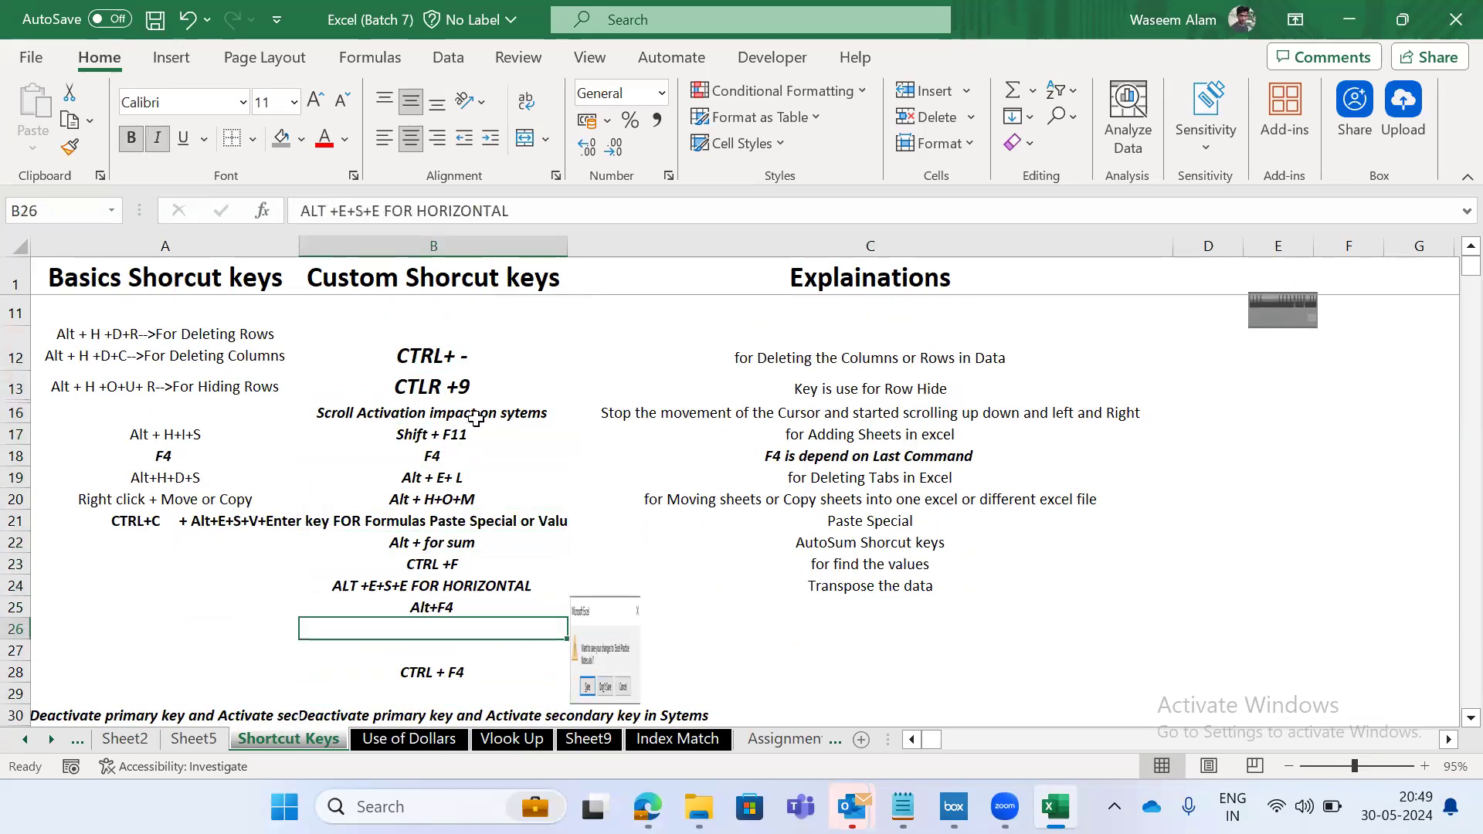
key("Down")
key("Down")
key("Down")
key("Up")
key("Up")
key("Up")
key("Up")
key("Up")
key("Up")
key("Up")
key("Up")
key("Up")
key("Up")
key("Up")
key("Up")
key("Up")
key("Up")
key("Up")
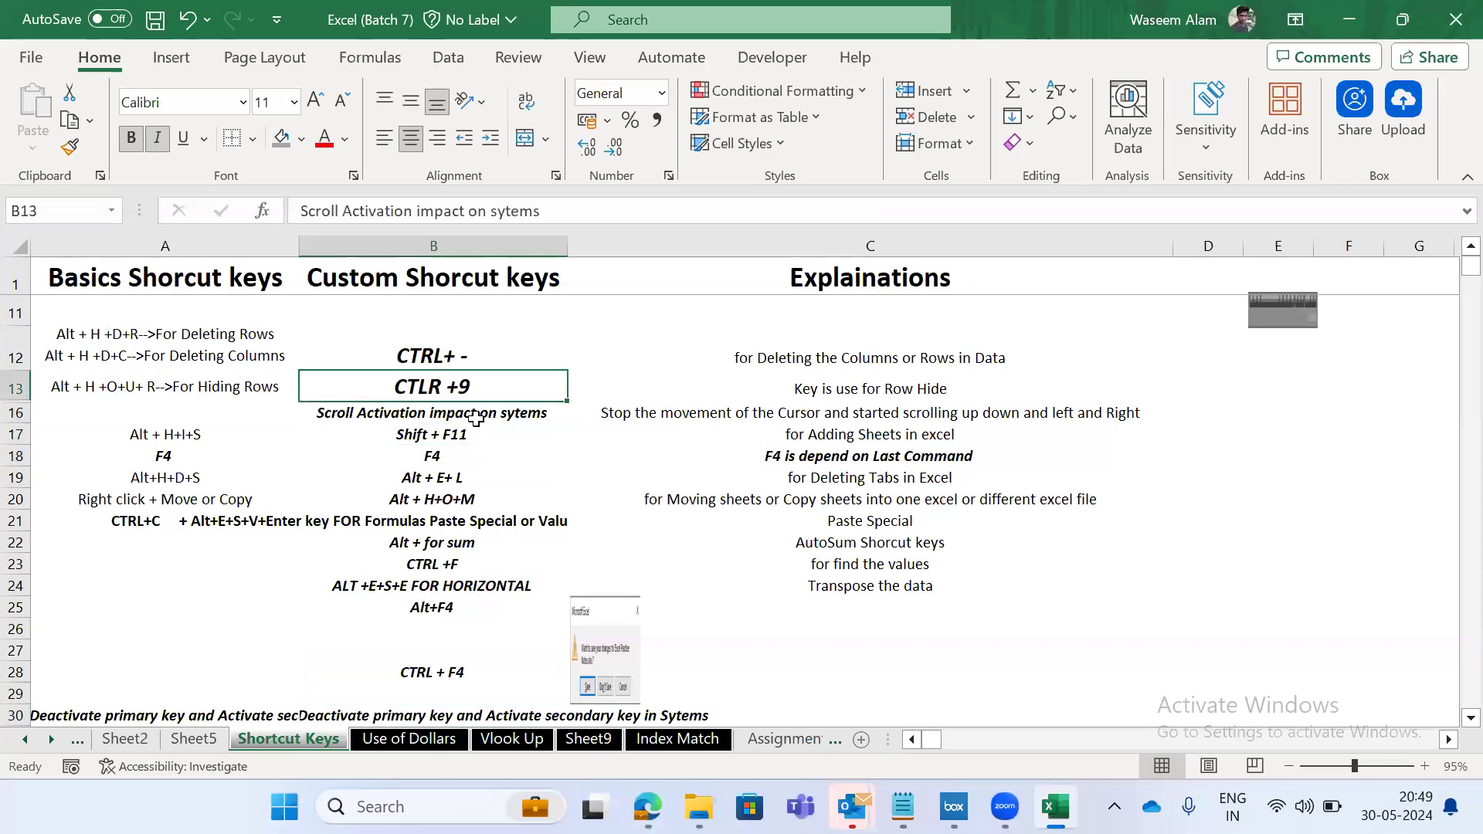
Examine the row-hiding entry in row 13, comparing its basic shortcut, custom shortcut and explanation.
key("Down")
key("Left")
key("Right")
key("Right")
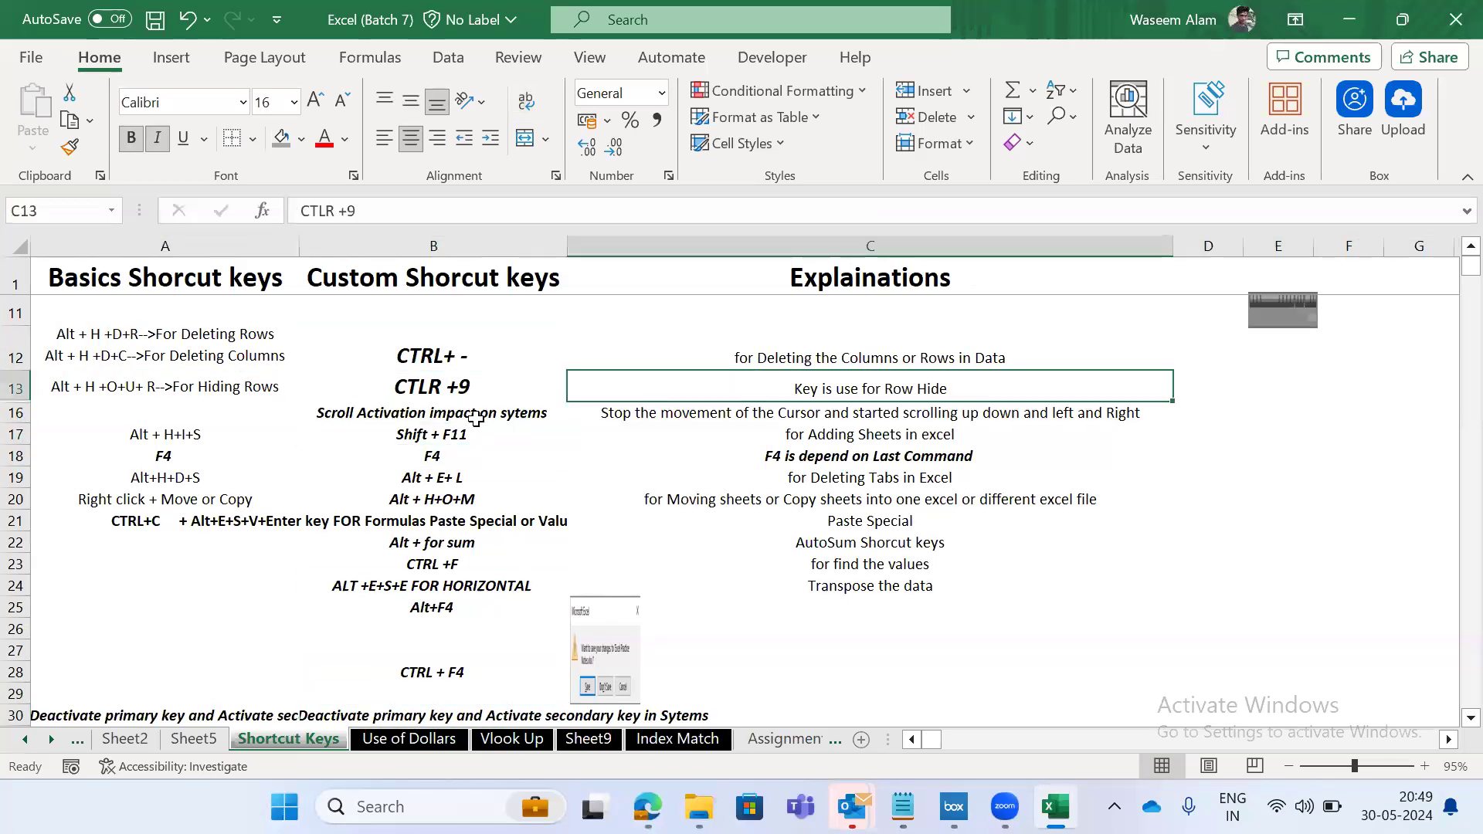
key("Left")
key("Left")
key("Right")
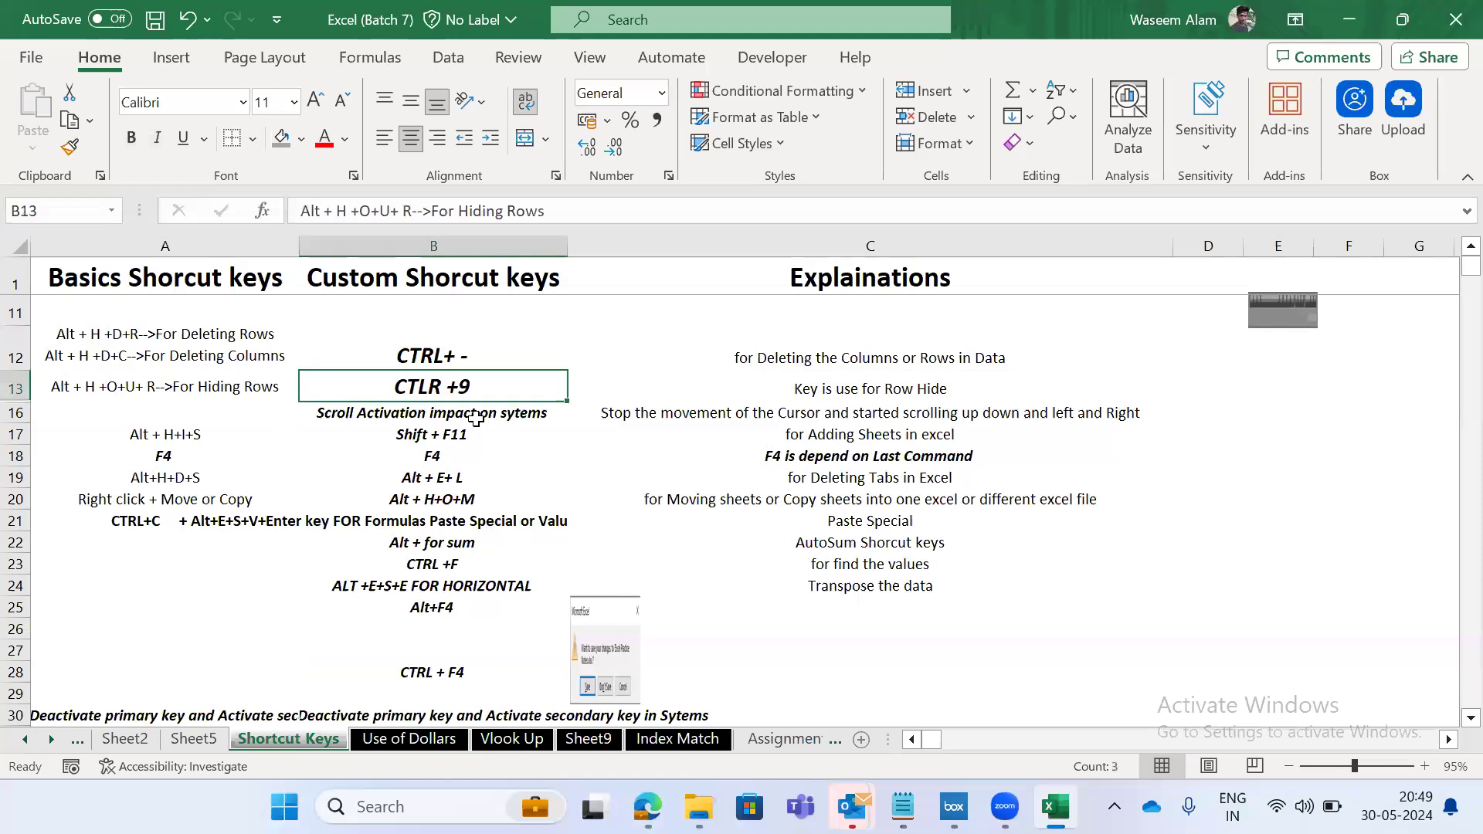
key("Right")
key("Right")
key("Left")
key("Left")
key("Right")
key("Left")
key("Left")
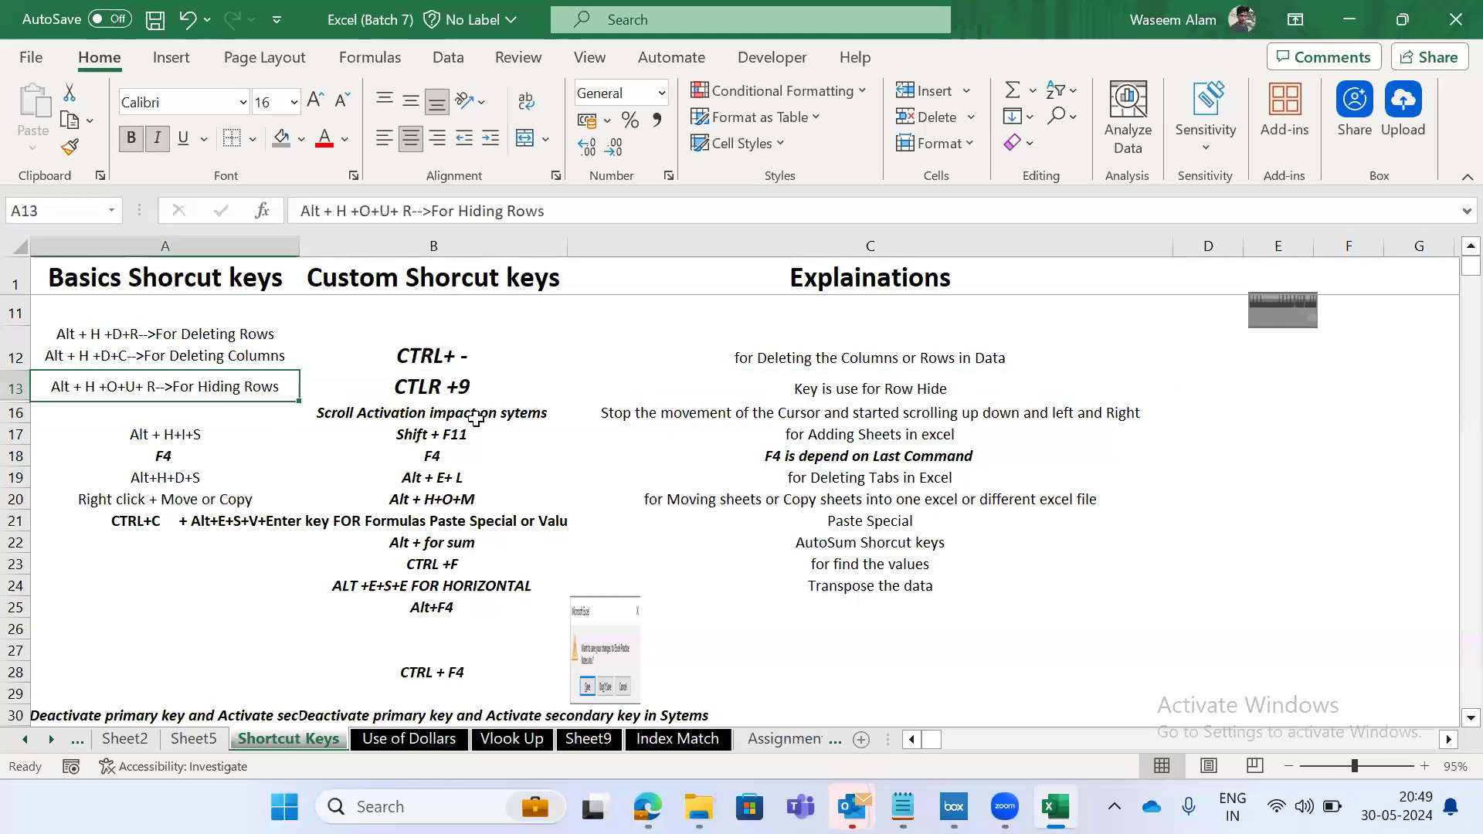
key("Right")
key("Left")
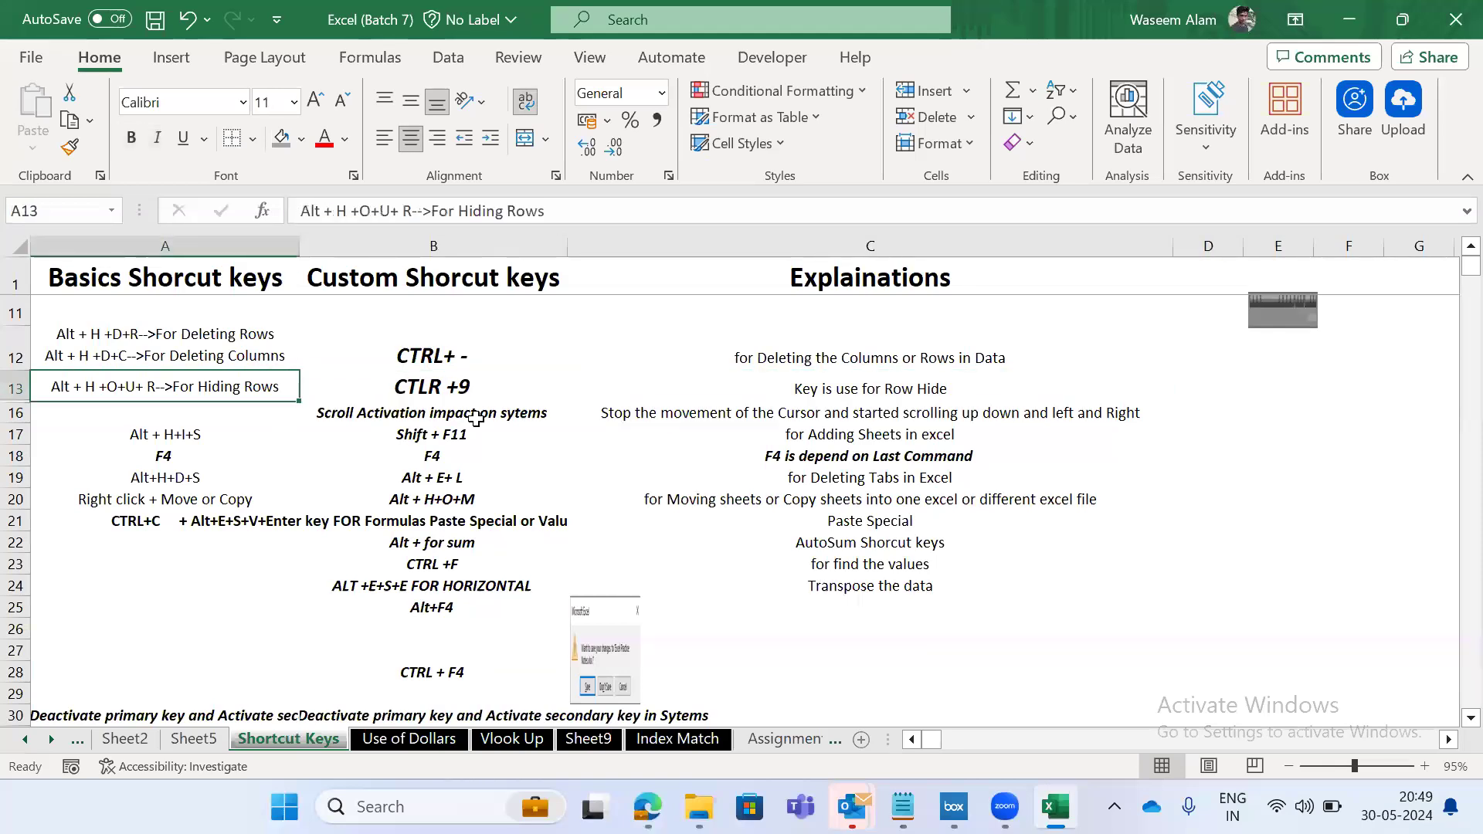
Copy the row-hiding entry A13:C13 from the Shortcut Keys sheet and paste it at O16 in Sheet5.
key("shift+Right")
key("shift+Right")
key("shift+Right")
key("ctrl+c")
key("ctrl+Page_Up")
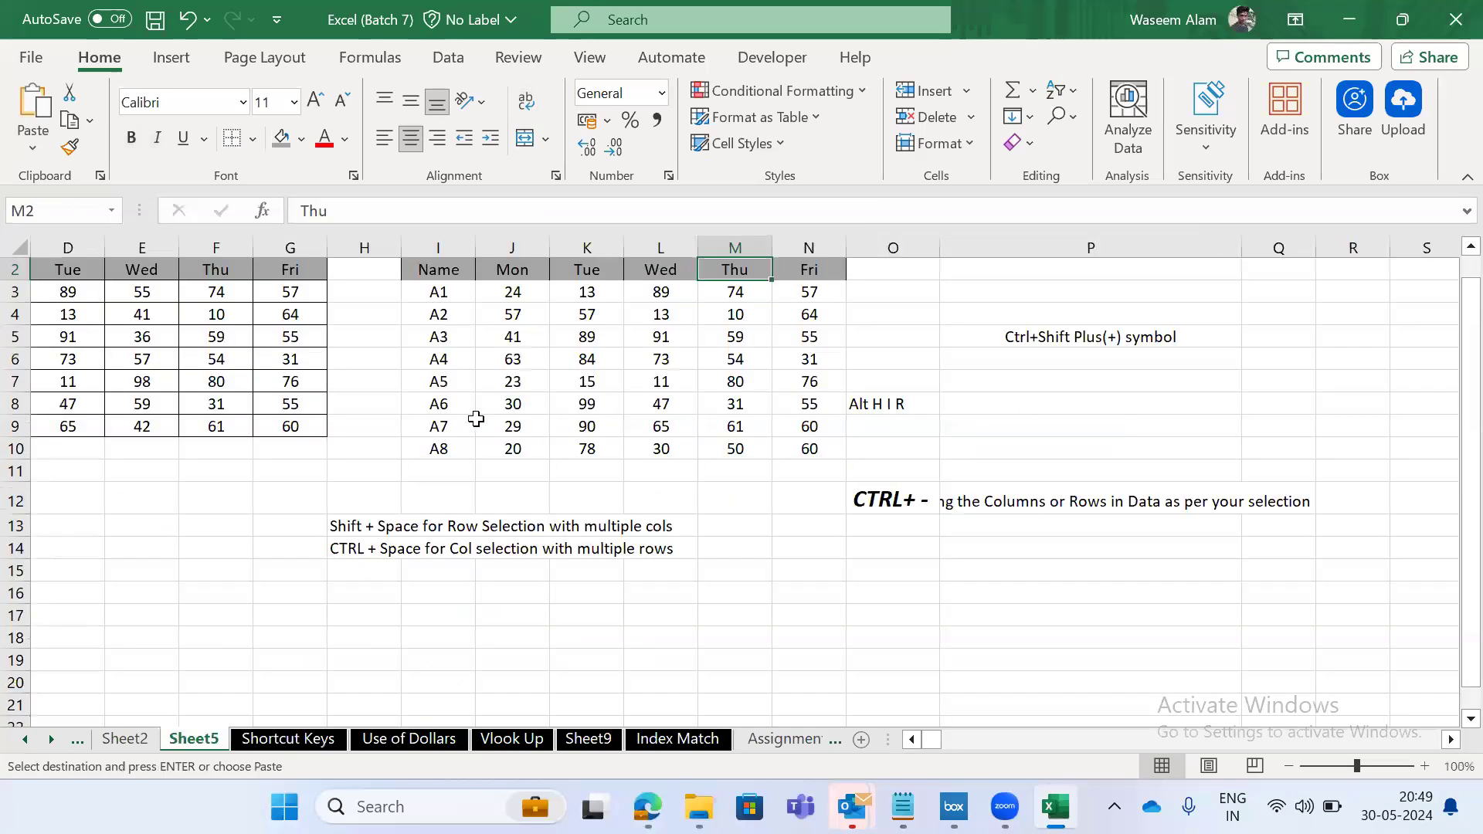
key("Down")
key("Down")
key("Down")
key("Down")
key("Down")
key("Down")
key("Down")
key("Down")
key("Down")
key("Down")
key("Down")
key("Down")
key("Down")
key("Down")
key("Down")
key("Down")
key("Down")
key("Down")
key("Down")
key("Down")
key("Up")
key("Up")
key("Up")
key("Up")
key("Up")
key("Up")
key("Up")
key("Up")
key("Up")
key("Up")
key("Up")
key("Up")
key("Up")
key("Up")
key("Up")
key("Up")
key("Up")
key("Up")
key("Up")
key("Up")
key("Up")
key("Right")
key("Down")
key("Down")
key("Down")
key("Right")
key("Down")
key("Down")
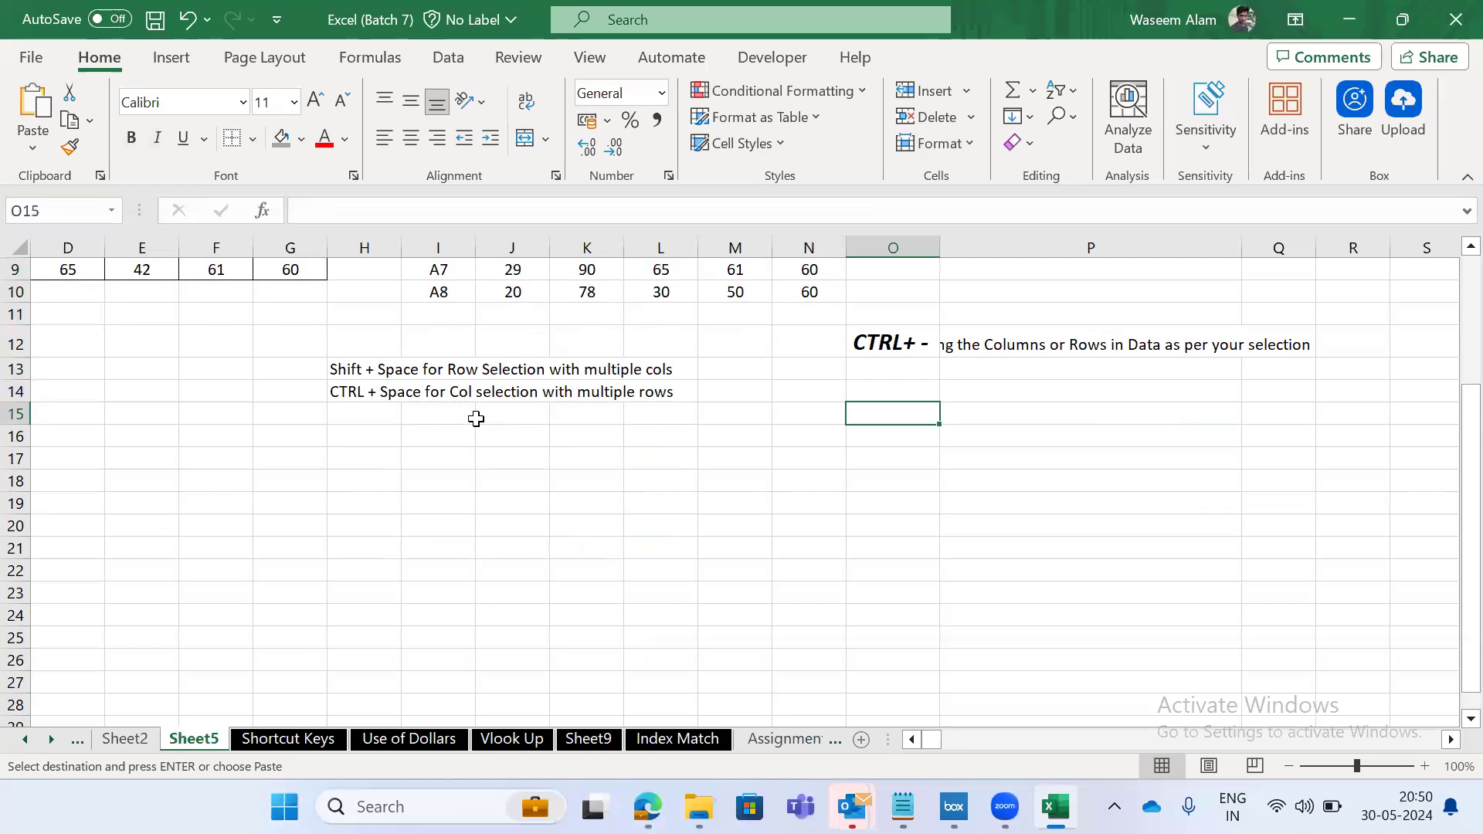
key("Down")
key("ctrl+v")
Wrap the text of the row-hiding explanation in cell Q16.
key("Right")
key("Right")
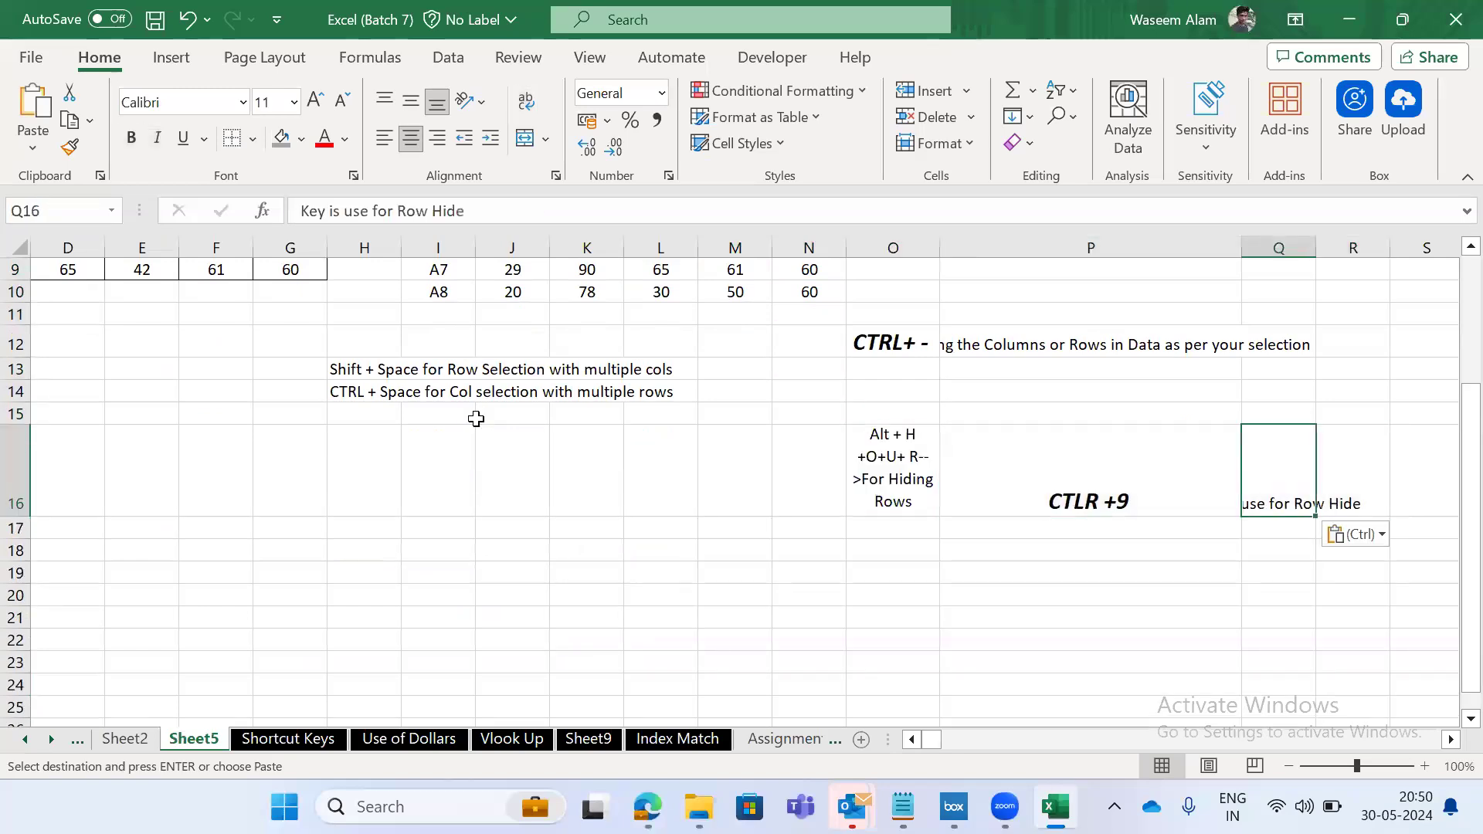
key("alt+h")
key("w")
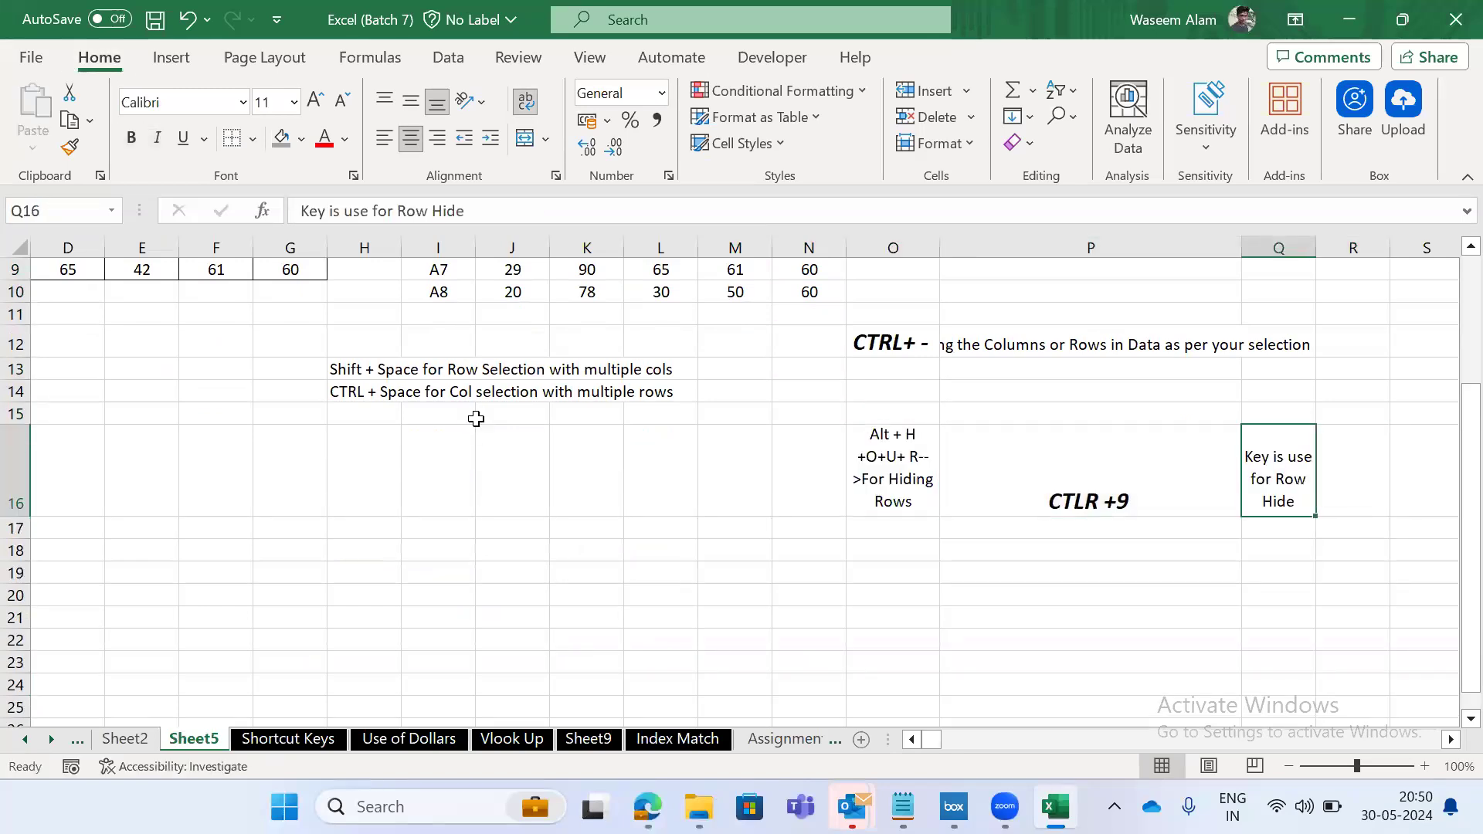
key("Left")
key("Left")
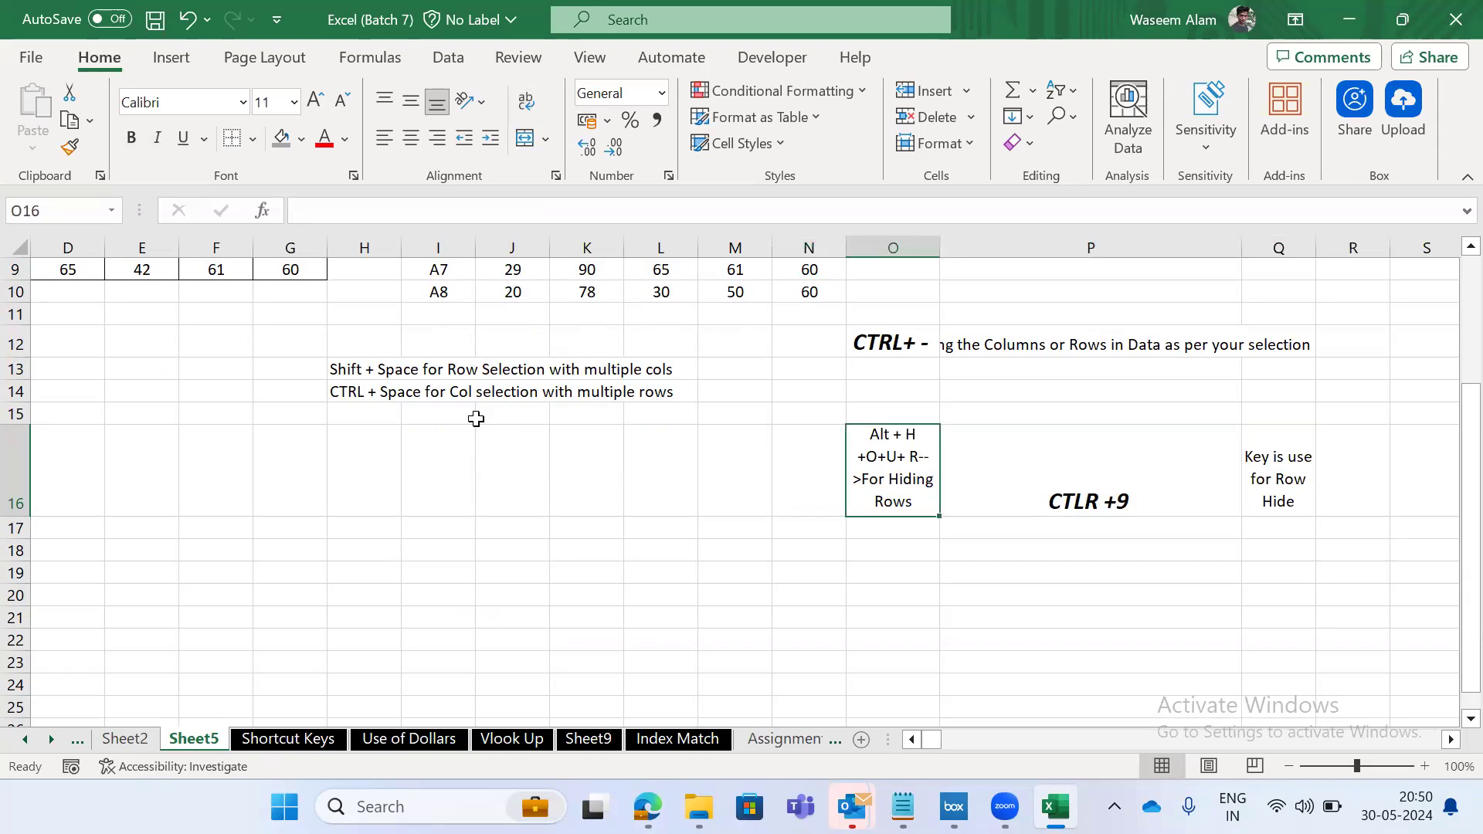
Select the entire sheet row 6 starting from the A4 cell of the second table, repeating the selection to demonstrate it.
key("Up")
key("Left")
key("Left")
key("Right")
key("Down")
key("Right")
key("Left")
key("Right")
key("Left")
key("Left")
key("ctrl+Up")
key("ctrl+Up")
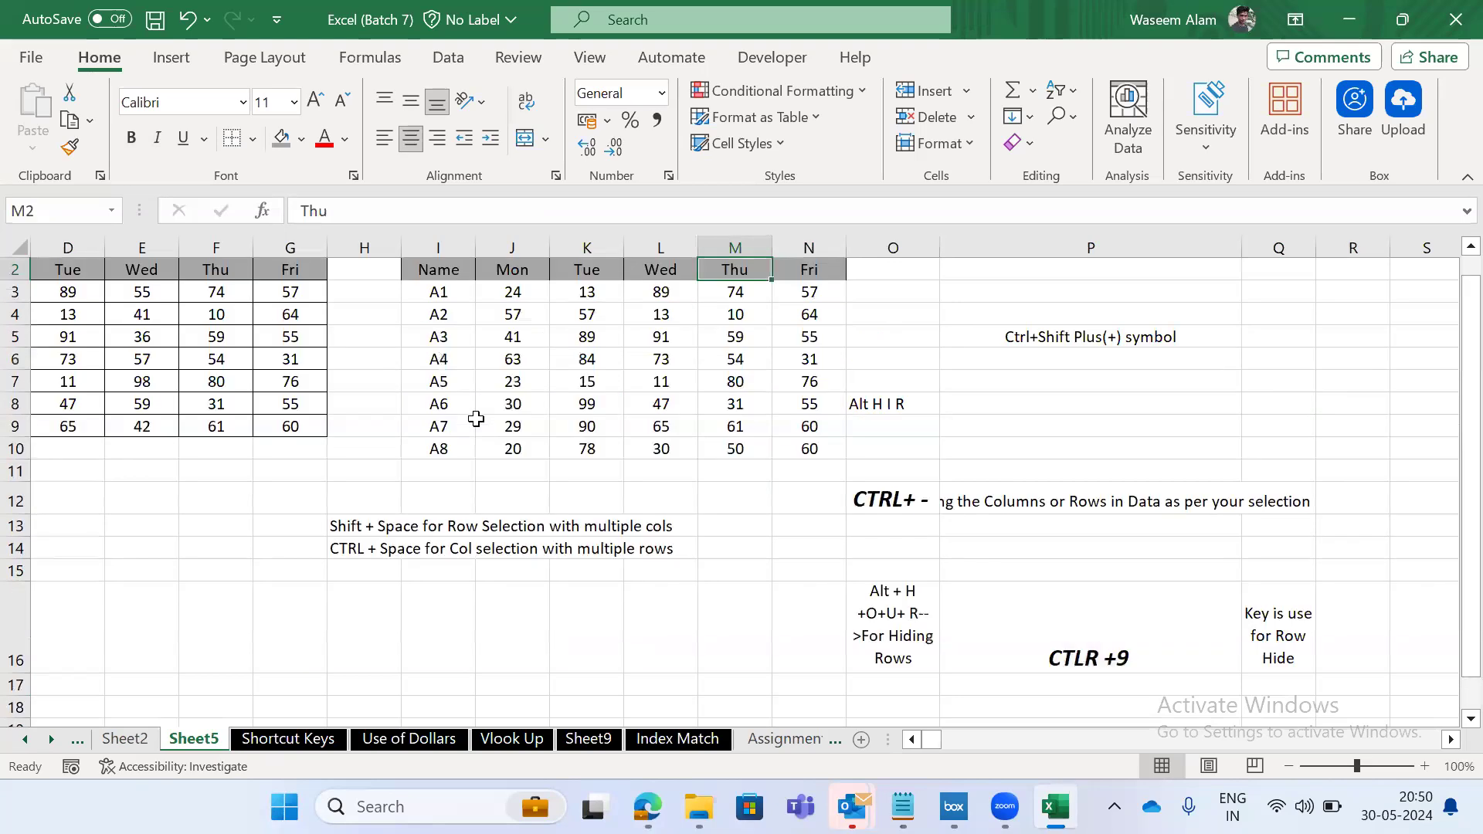
key("Down")
key("Left")
key("Left")
key("Down")
key("Left")
key("Down")
key("Left")
key("Down")
key("Down")
key("Up")
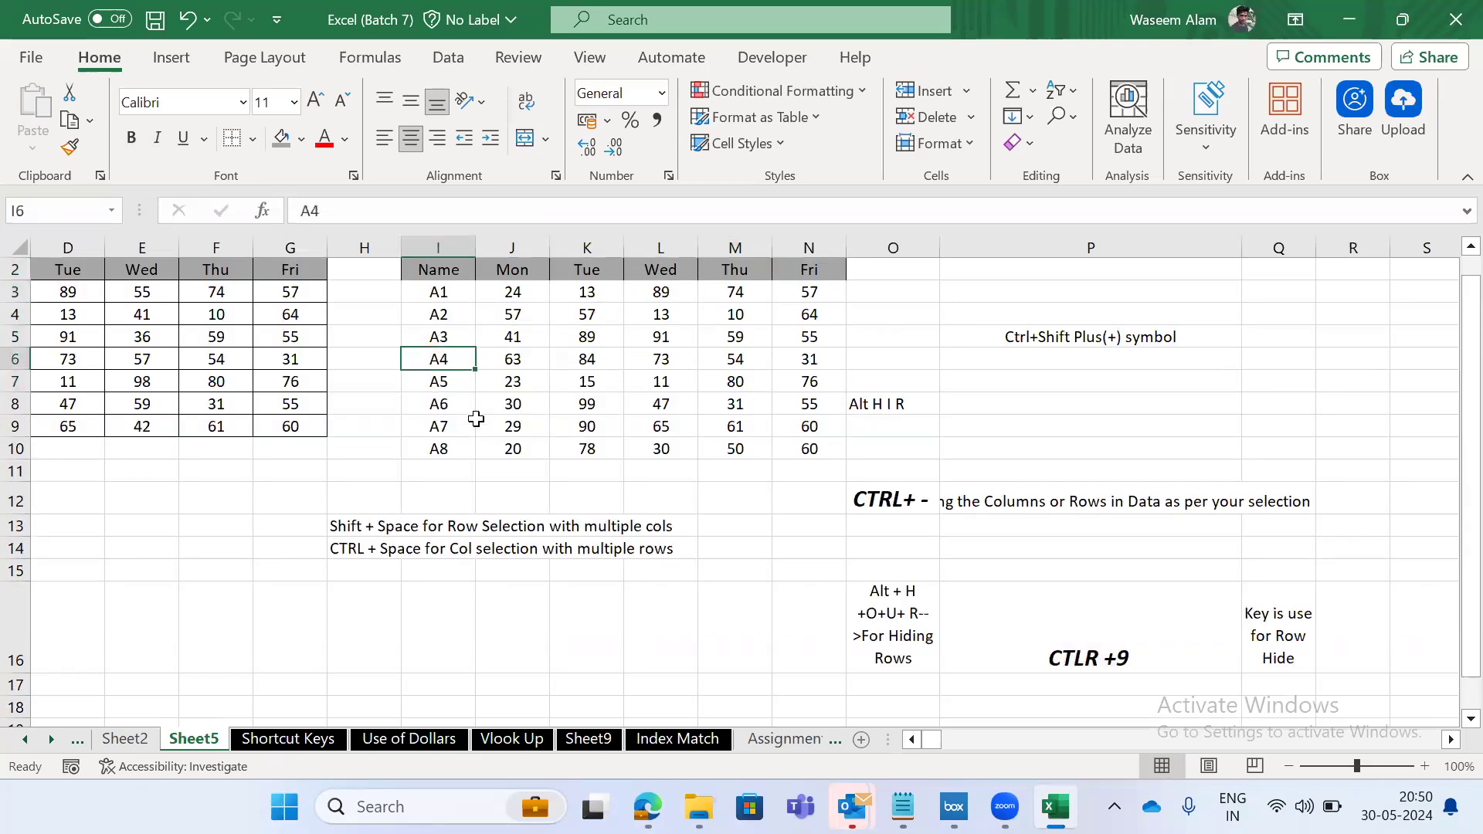
key("shift+space")
key("Down")
key("Up")
key("shift+space")
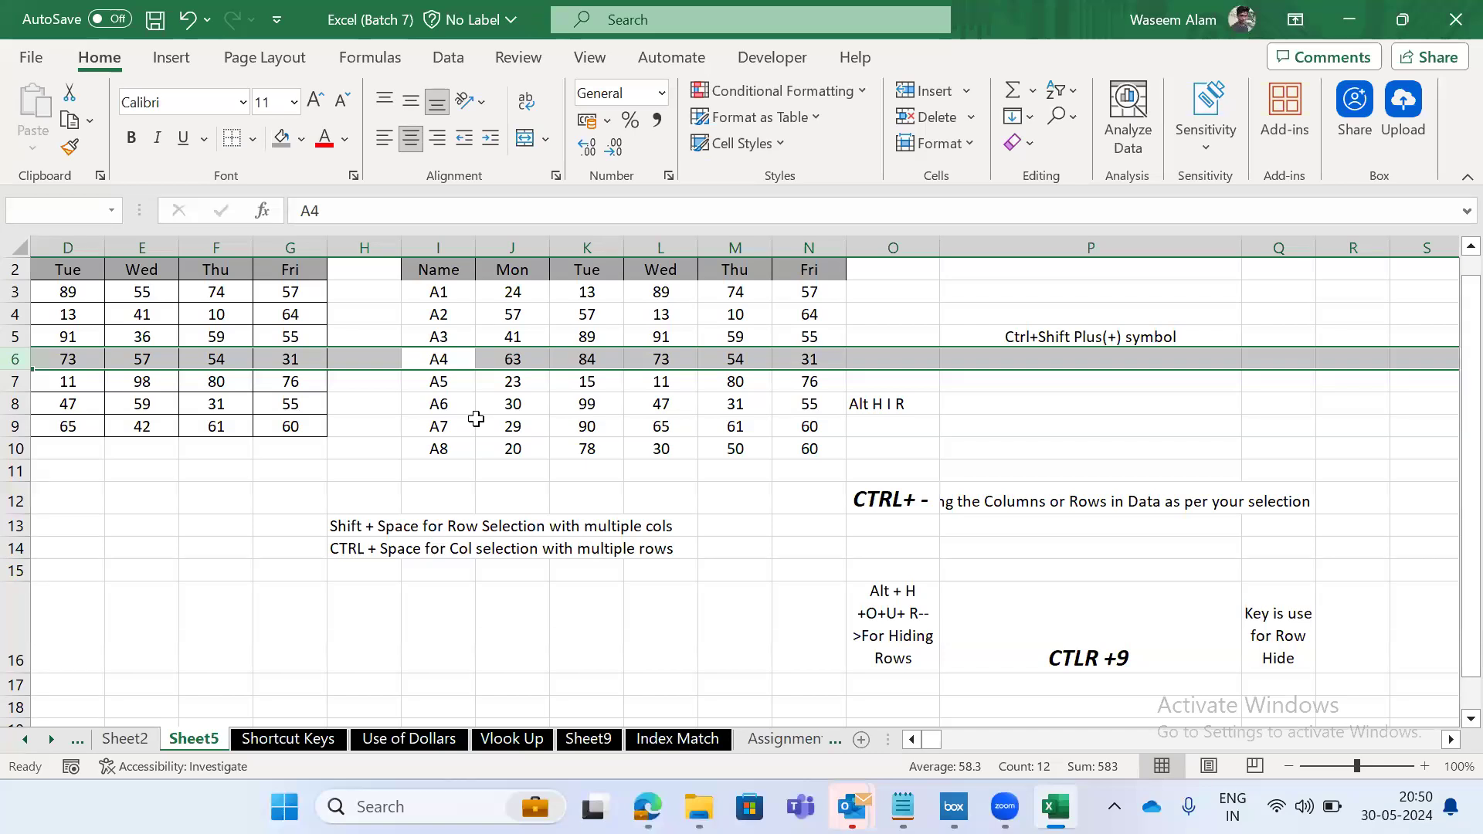
key("Down")
key("Up")
key("shift+space")
key("Right")
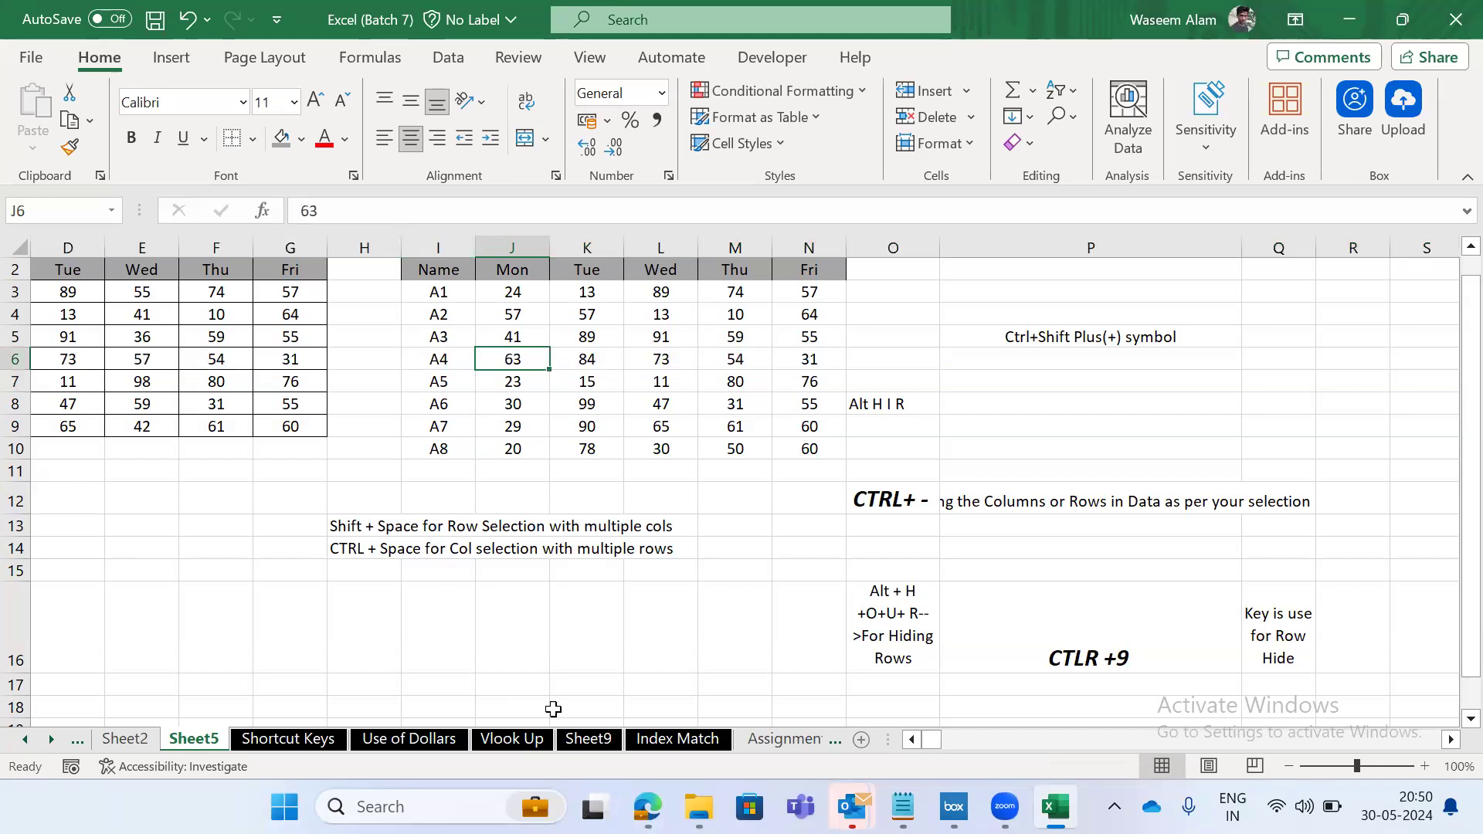
key("alt+Tab")
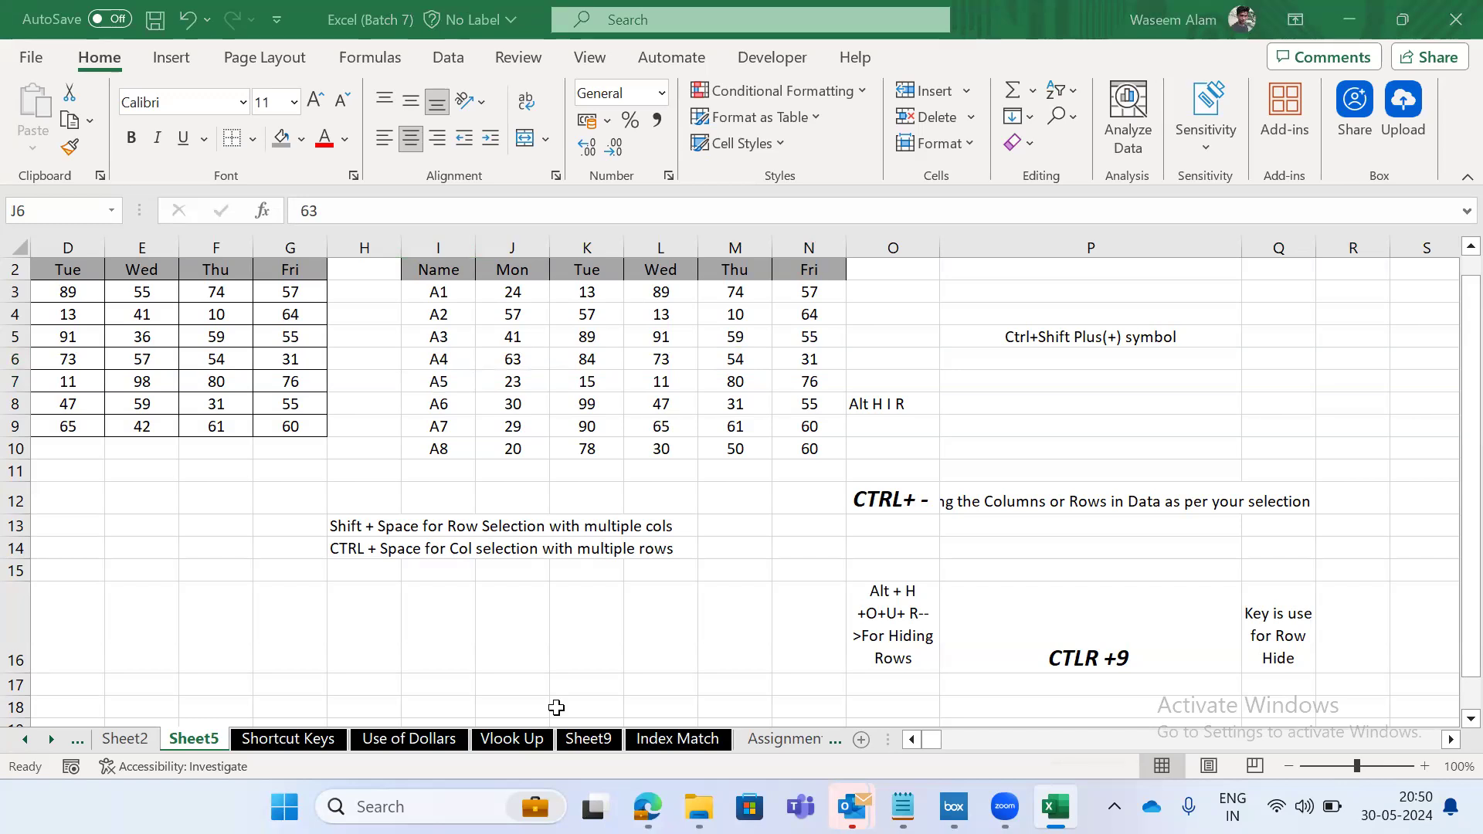
key("alt+Tab")
left_click(518, 417)
key("Up")
key("Up")
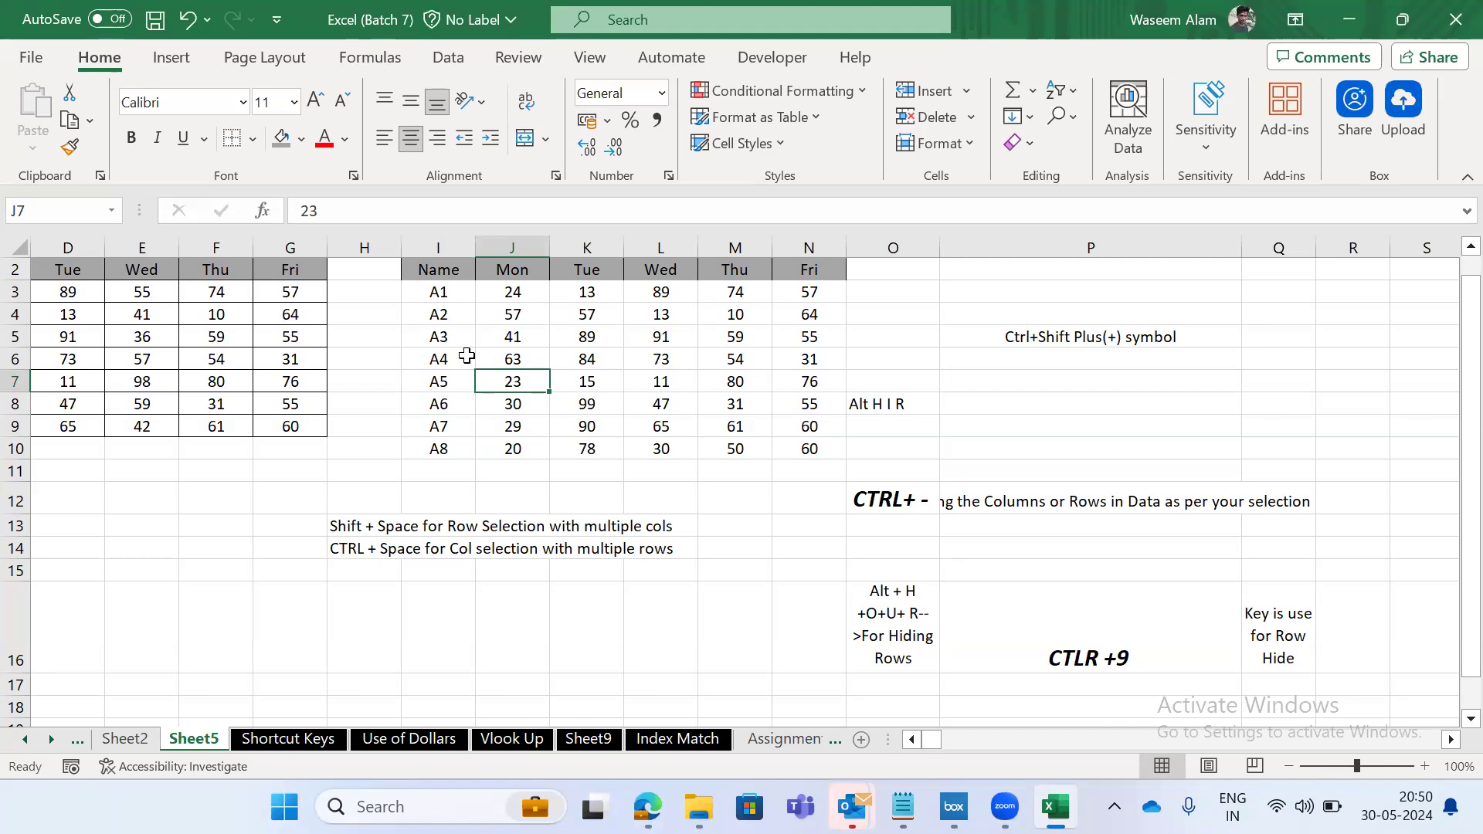
Select the A4 record across I6:N6, followed by only its Mon to Fri values in J6:N6.
left_click(467, 355)
key("ctrl+shift+Right")
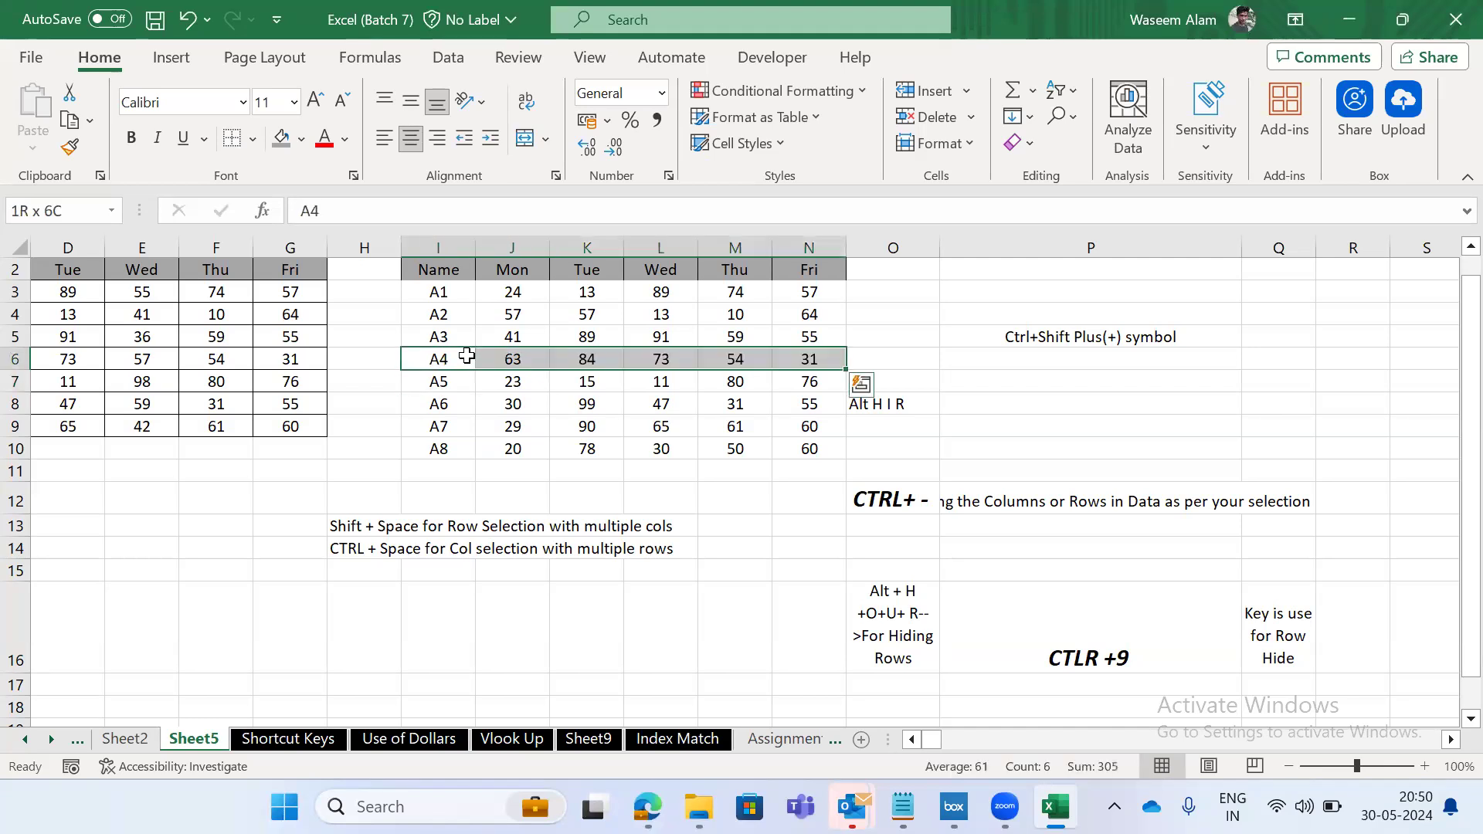
key("Right")
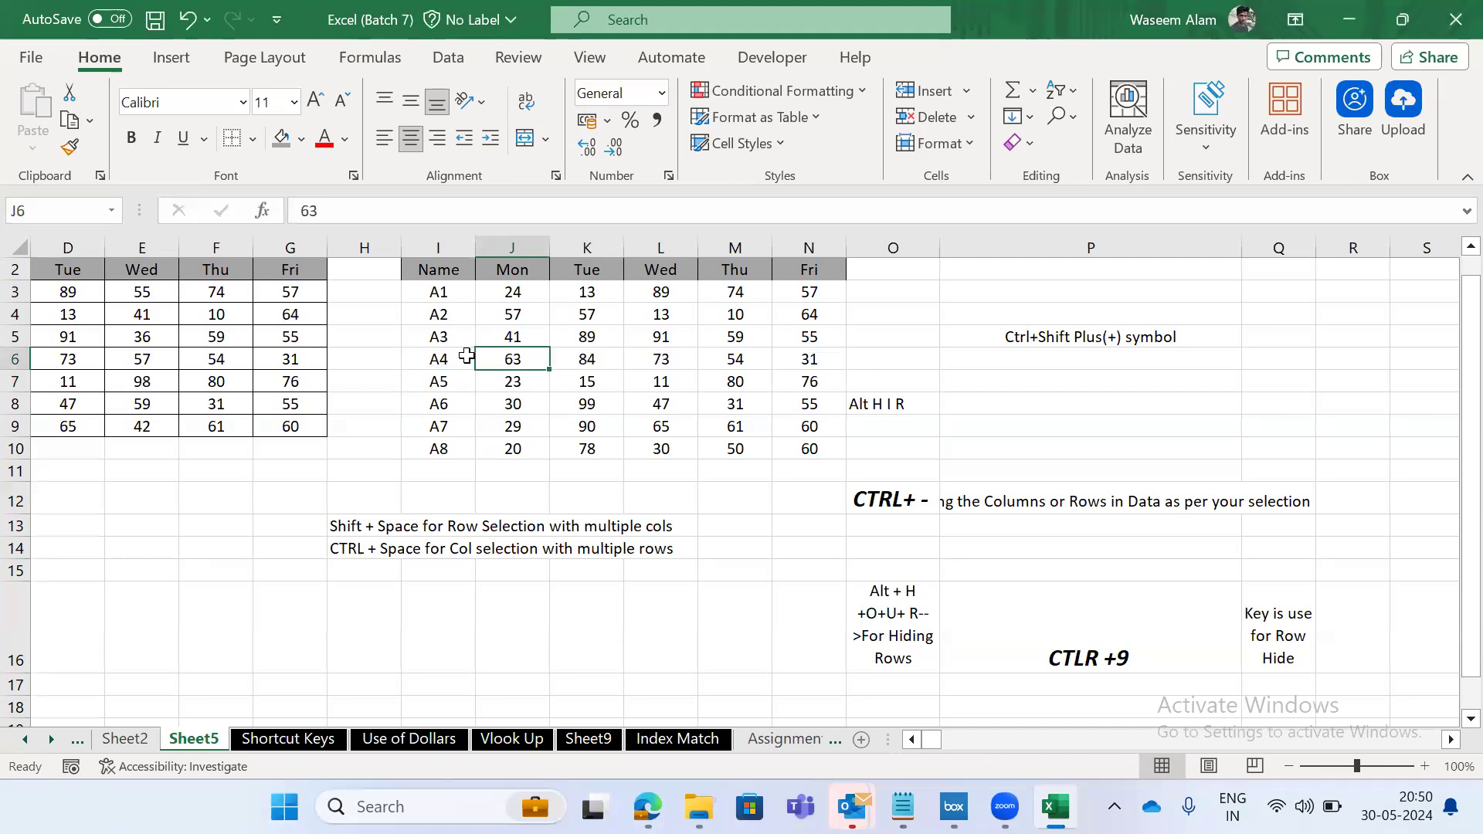
key("ctrl+shift+Right")
Select only the A1 record's Mon to Fri values in J3:N3 of the second table.
key("Up")
key("Up")
key("Up")
key("ctrl+shift+Right")
key("Left")
key("Right")
key("ctrl+shift+Right")
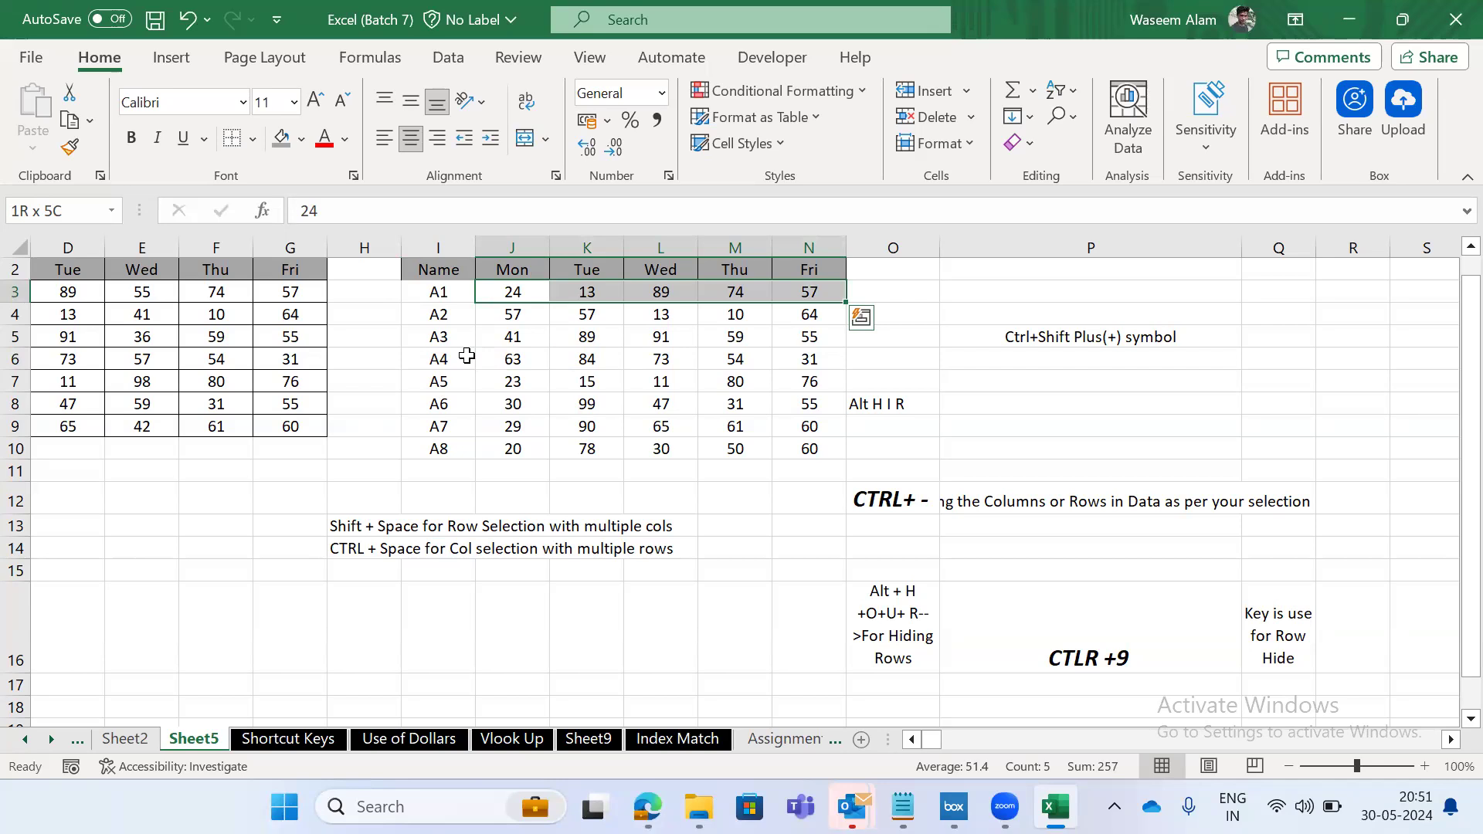
Select the Mon to Fri values of records A2 to A8, range J4:N10.
key("Down")
key("ctrl+shift+Right")
key("ctrl+shift+Down")
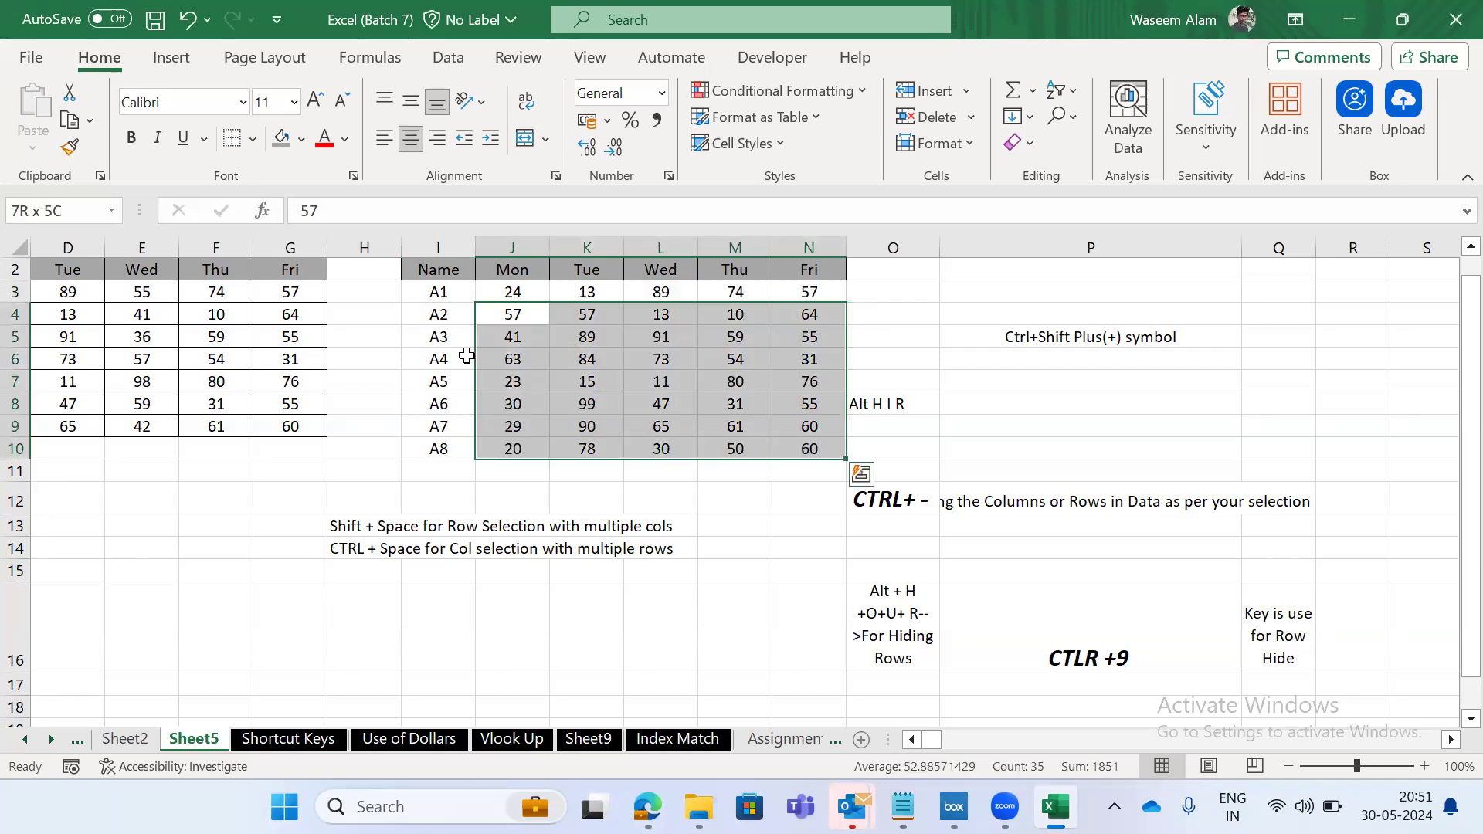
Select records A2 to A8 of the second table including their names, range I4:N10.
key("Left")
key("Up")
key("shift+space")
key("Down")
key("shift+space")
key("ctrl+shift+Down")
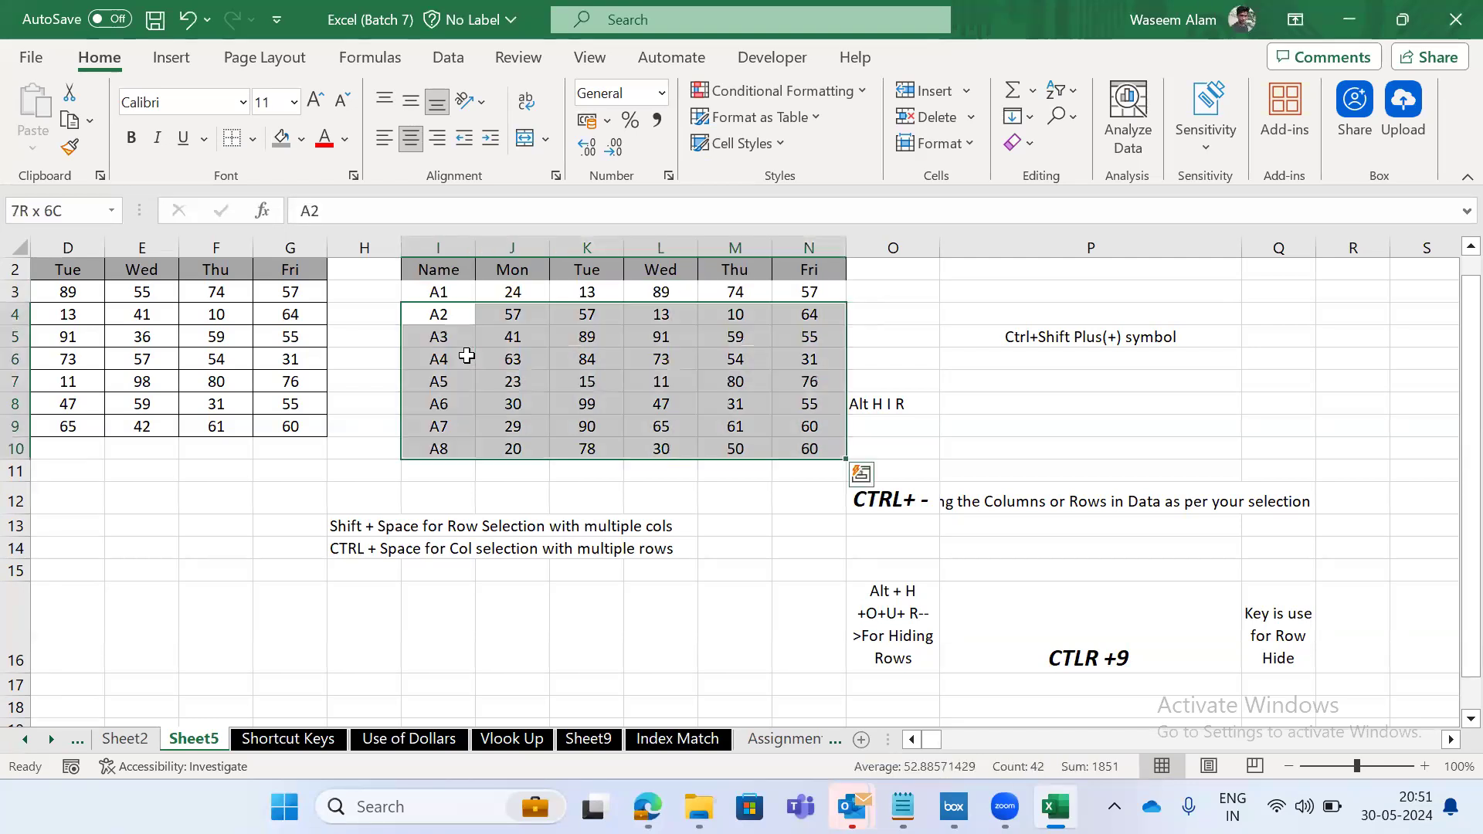
Select only the names A2 to A8 in I4:I10, extending the selection down from I4.
key("Right")
key("Left")
key("ctrl+shift+Down")
key("Right")
key("Left")
key("shift+space")
key("ctrl+shift+Down")
key("Right")
key("Left")
key("ctrl+shift+Down")
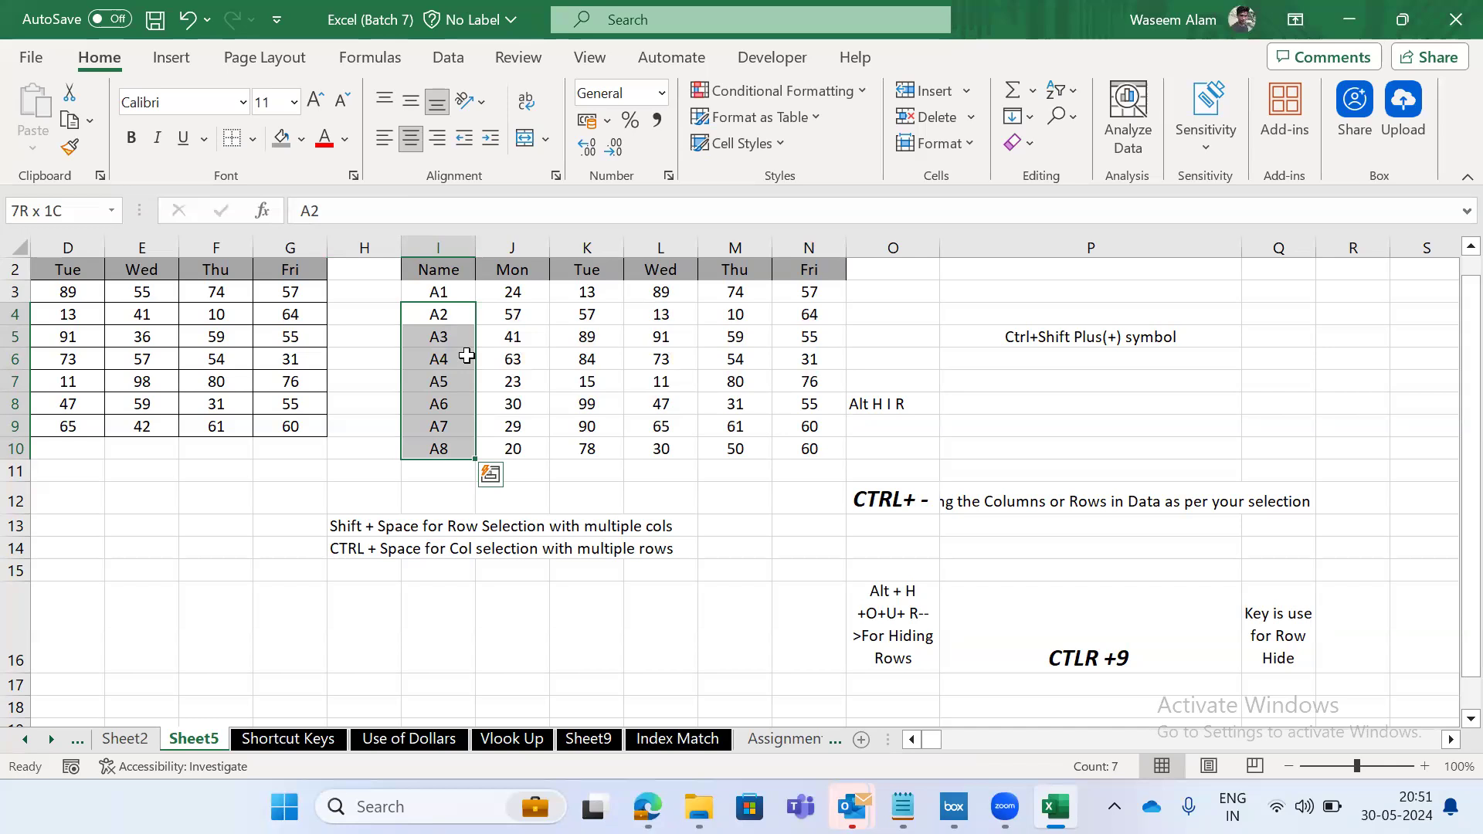
Select the entire sheet row 3 of the A1 record and move down the name column to A7.
key("Up")
key("shift+space")
key("Down")
key("Down")
key("Down")
key("Down")
key("Down")
key("Down")
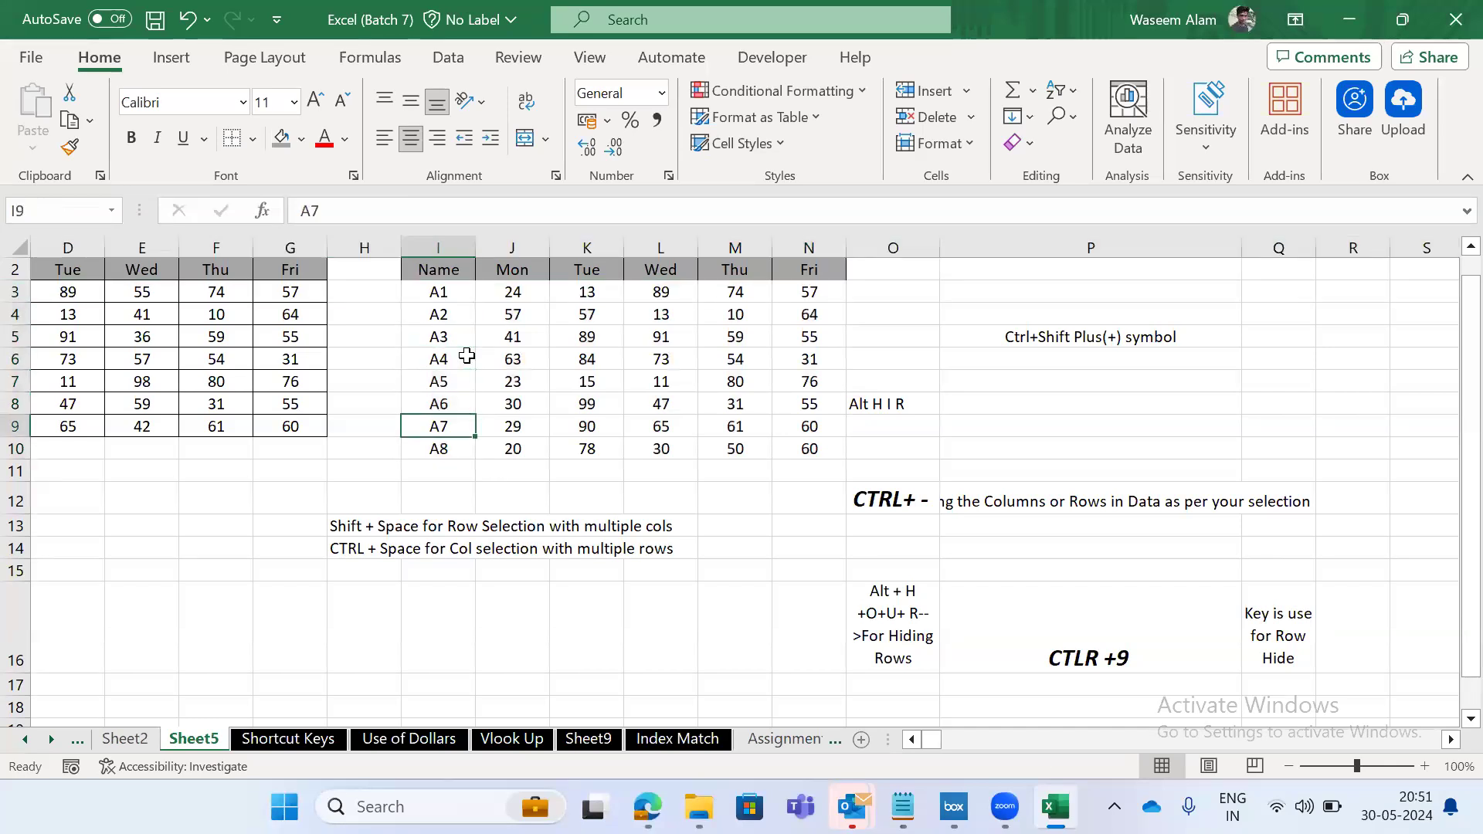
Fill the A6 record of the second table, I8:N8, with yellow.
key("Up")
key("shift+space")
key("shift+BackSpace")
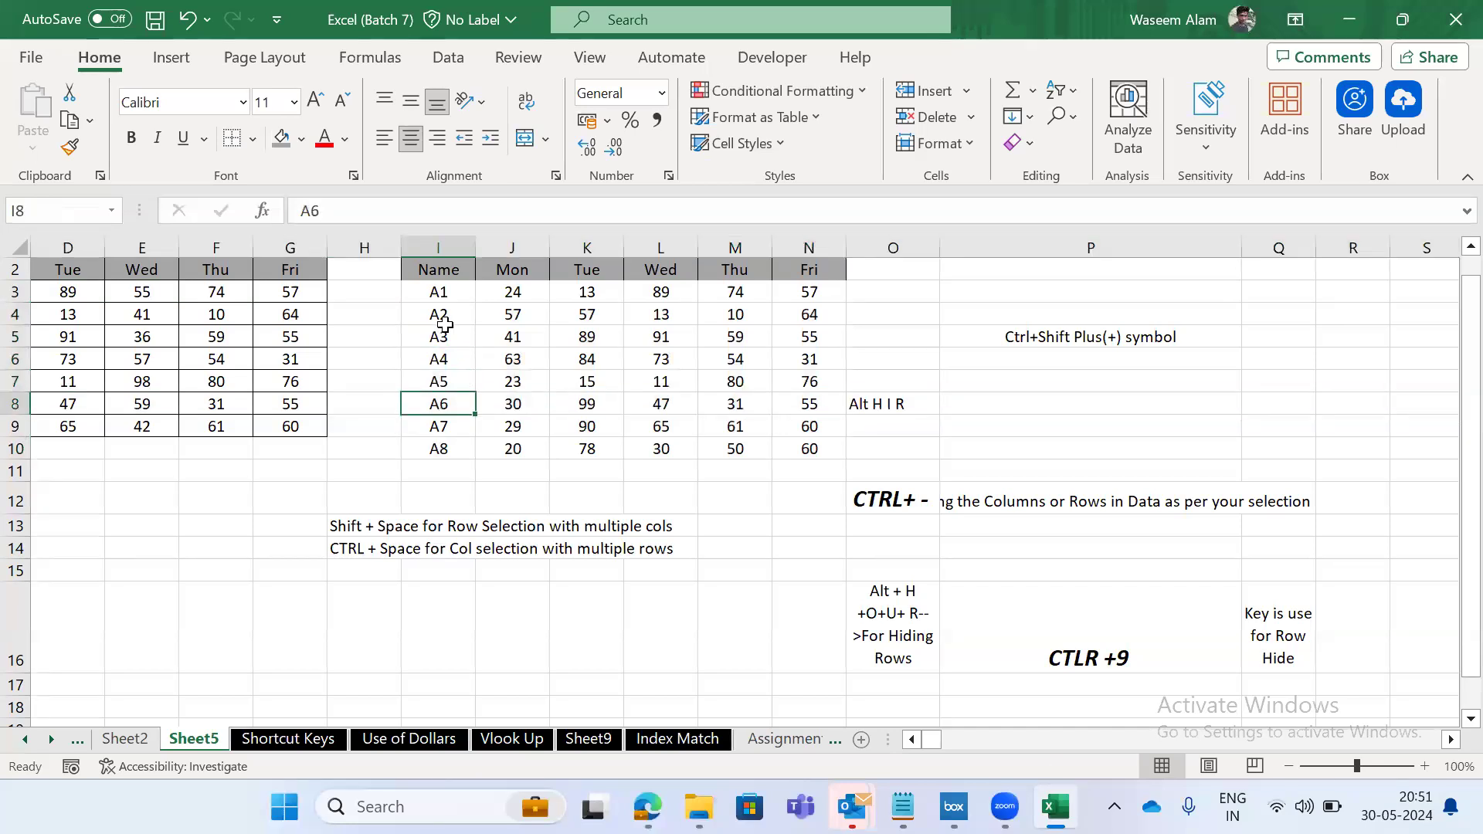
left_click(302, 139)
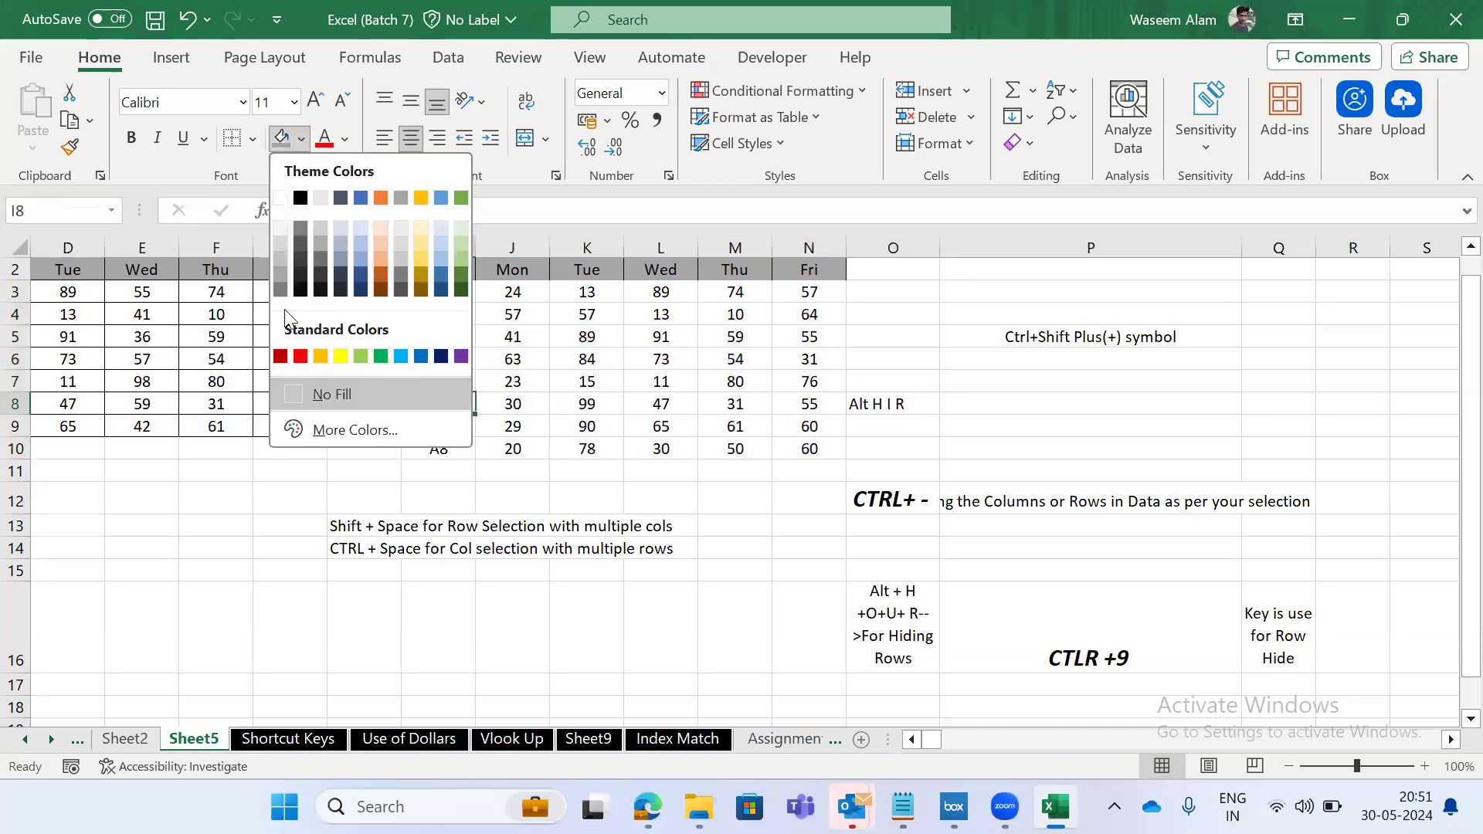
left_click(340, 357)
key("ctrl+shift+Right")
key("shift+Left")
left_click(283, 137)
Fill the A1 record of the second table, I3:N3, with the same yellow.
key("Up")
key("Up")
key("Up")
key("Up")
key("Up")
key("ctrl+shift+Right")
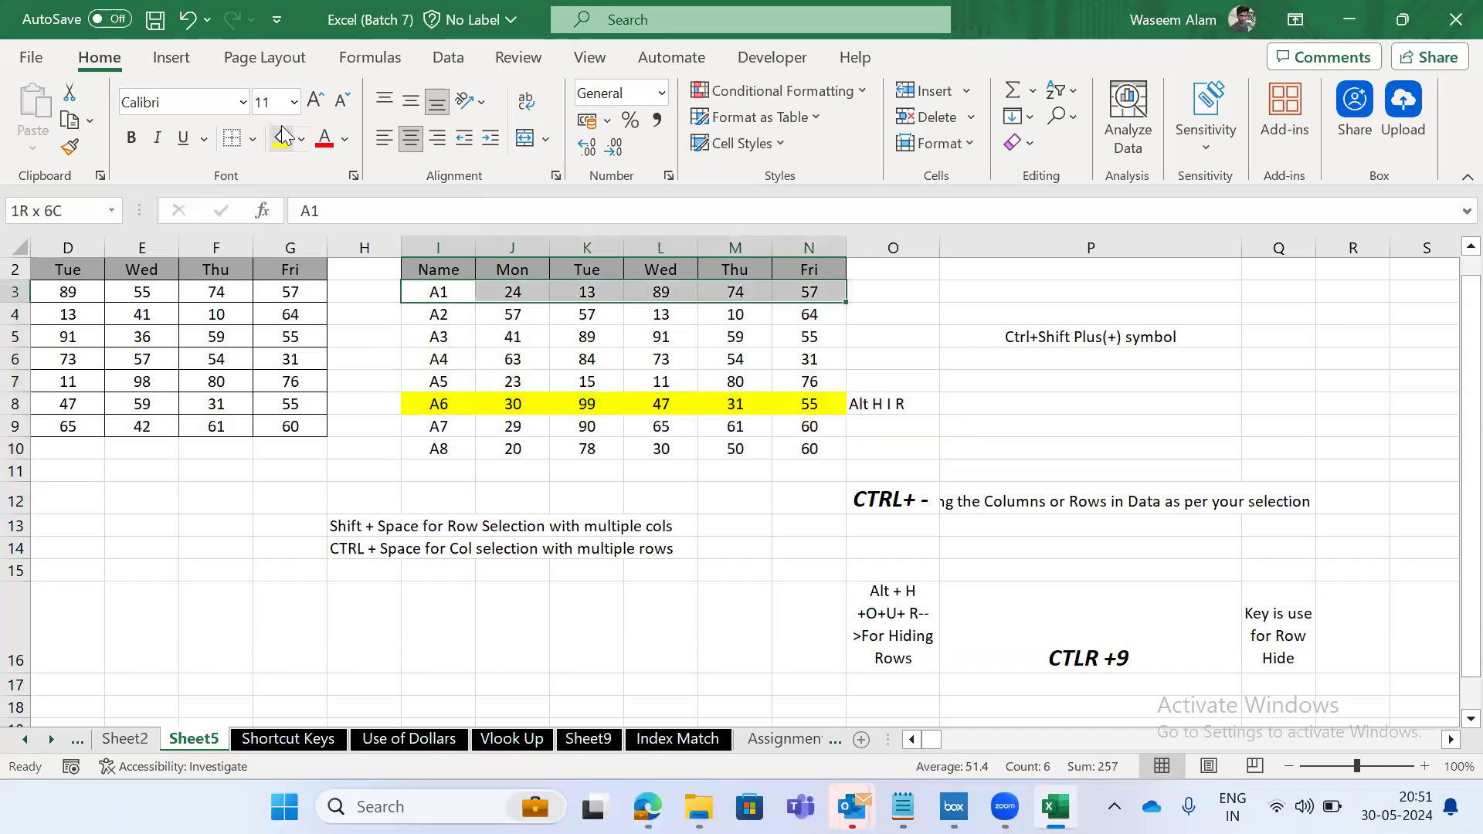
left_click(283, 137)
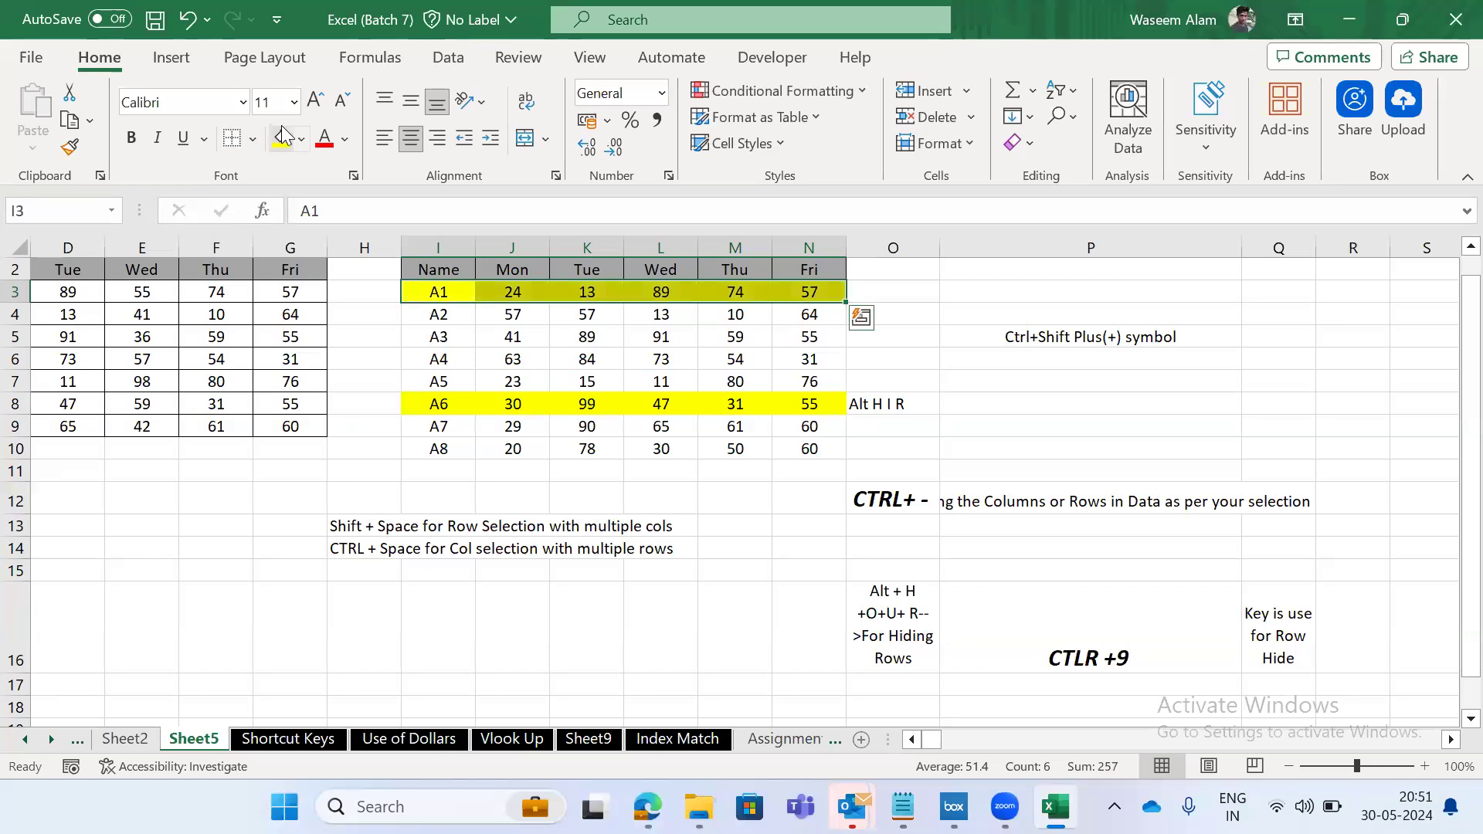
key("Down")
key("Up")
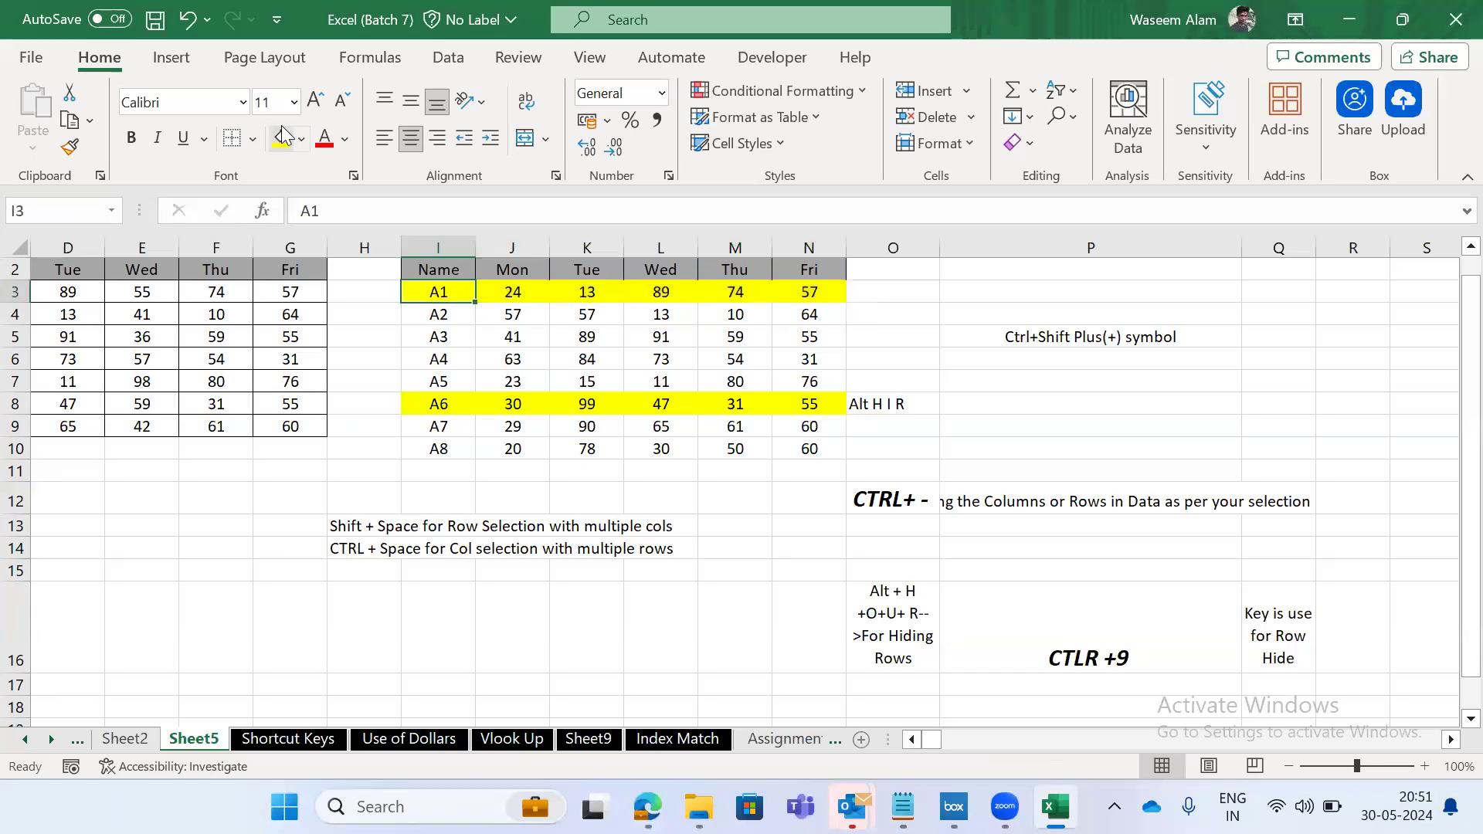
key("Down")
key("Up")
key("Up")
key("Down")
key("Down")
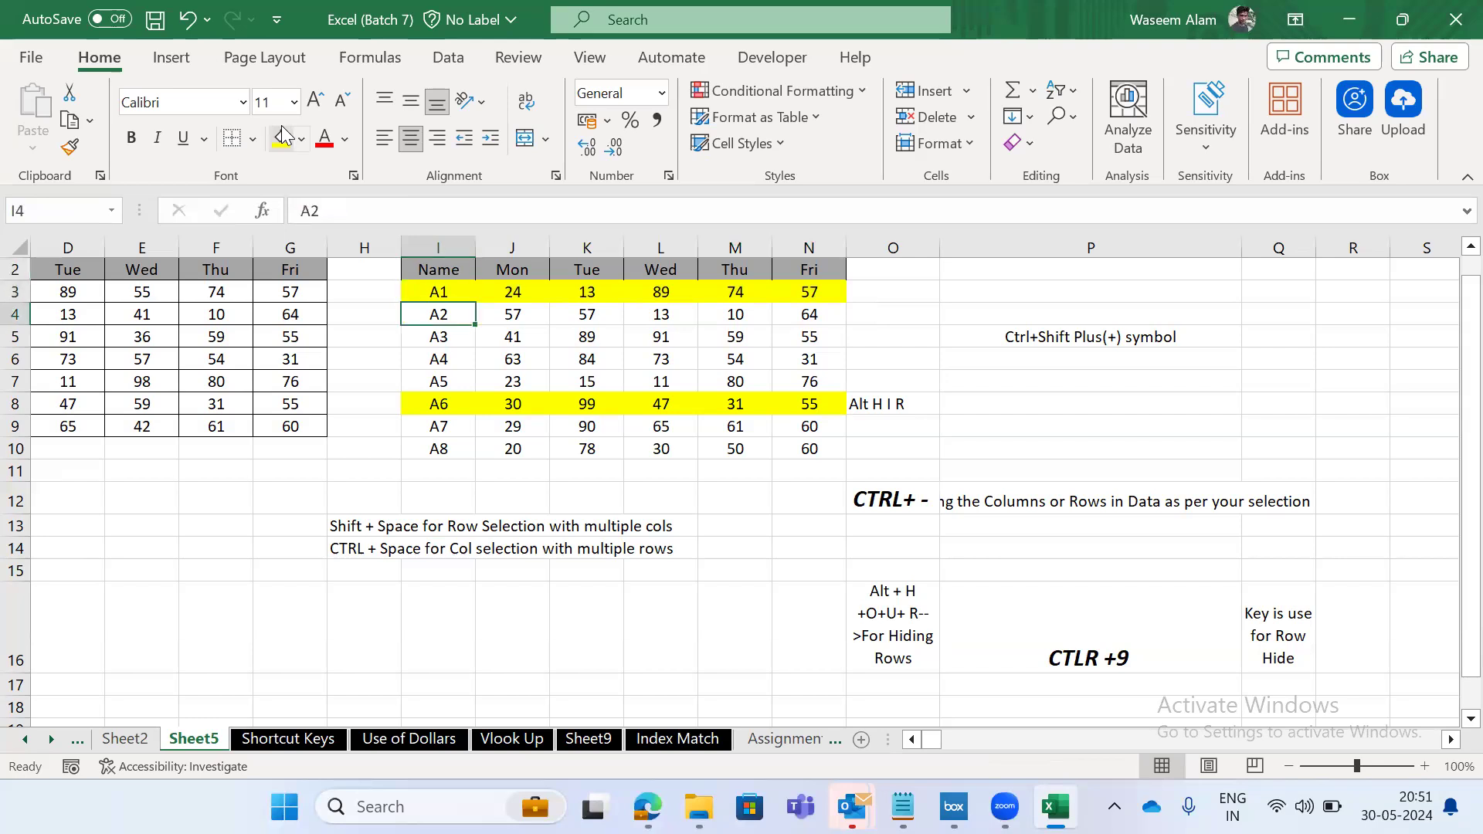
Select the names A2 to A5 in I4:I7, extending the selection down from I4.
key("shift+Down")
key("shift+Up")
key("shift+Down")
key("shift+Down")
key("shift+Down")
key("shift+Down")
key("shift+Up")
key("shift+Up")
key("shift+Down")
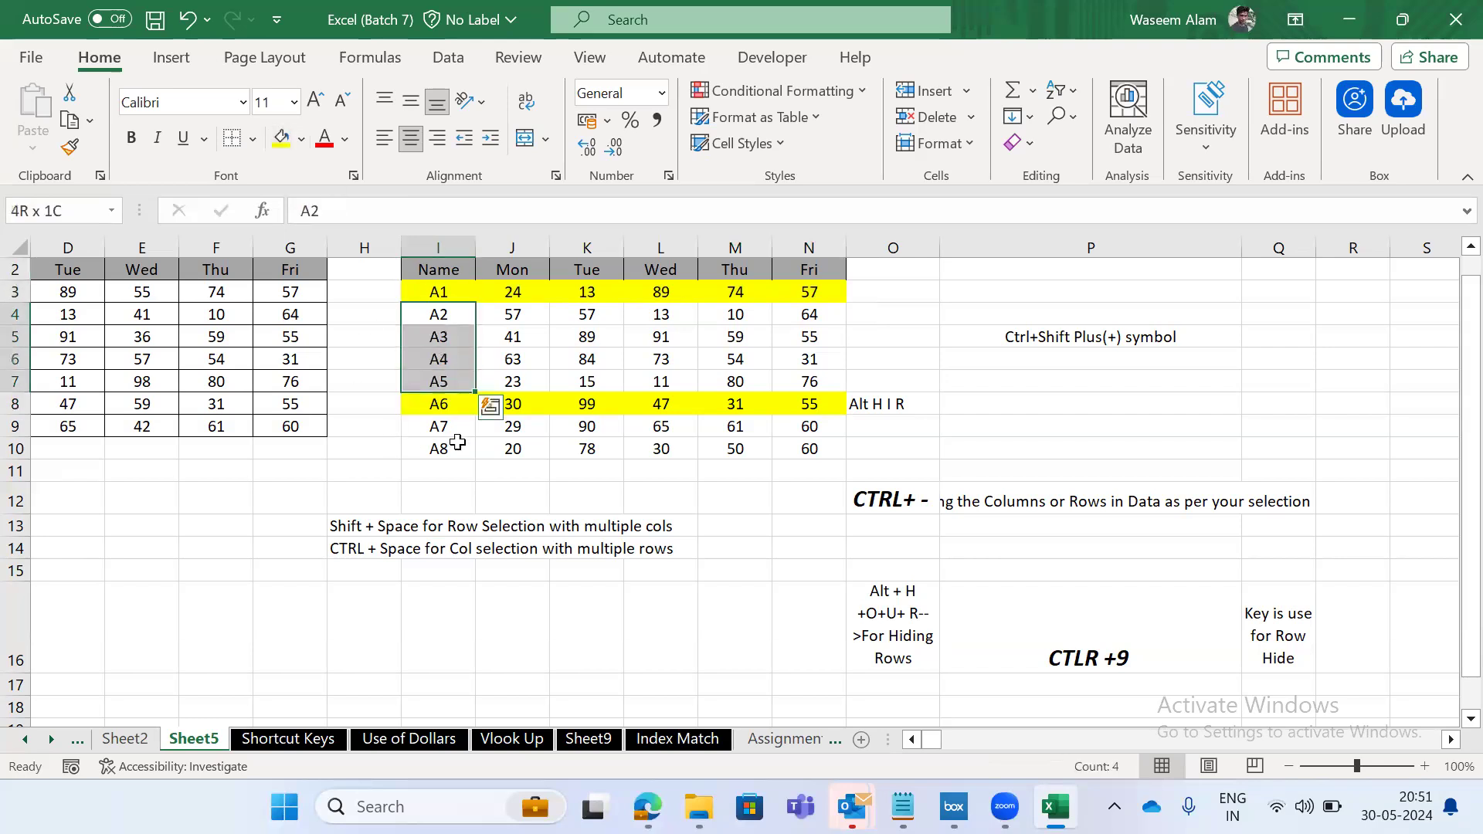
key("ctrl+q")
key("Escape")
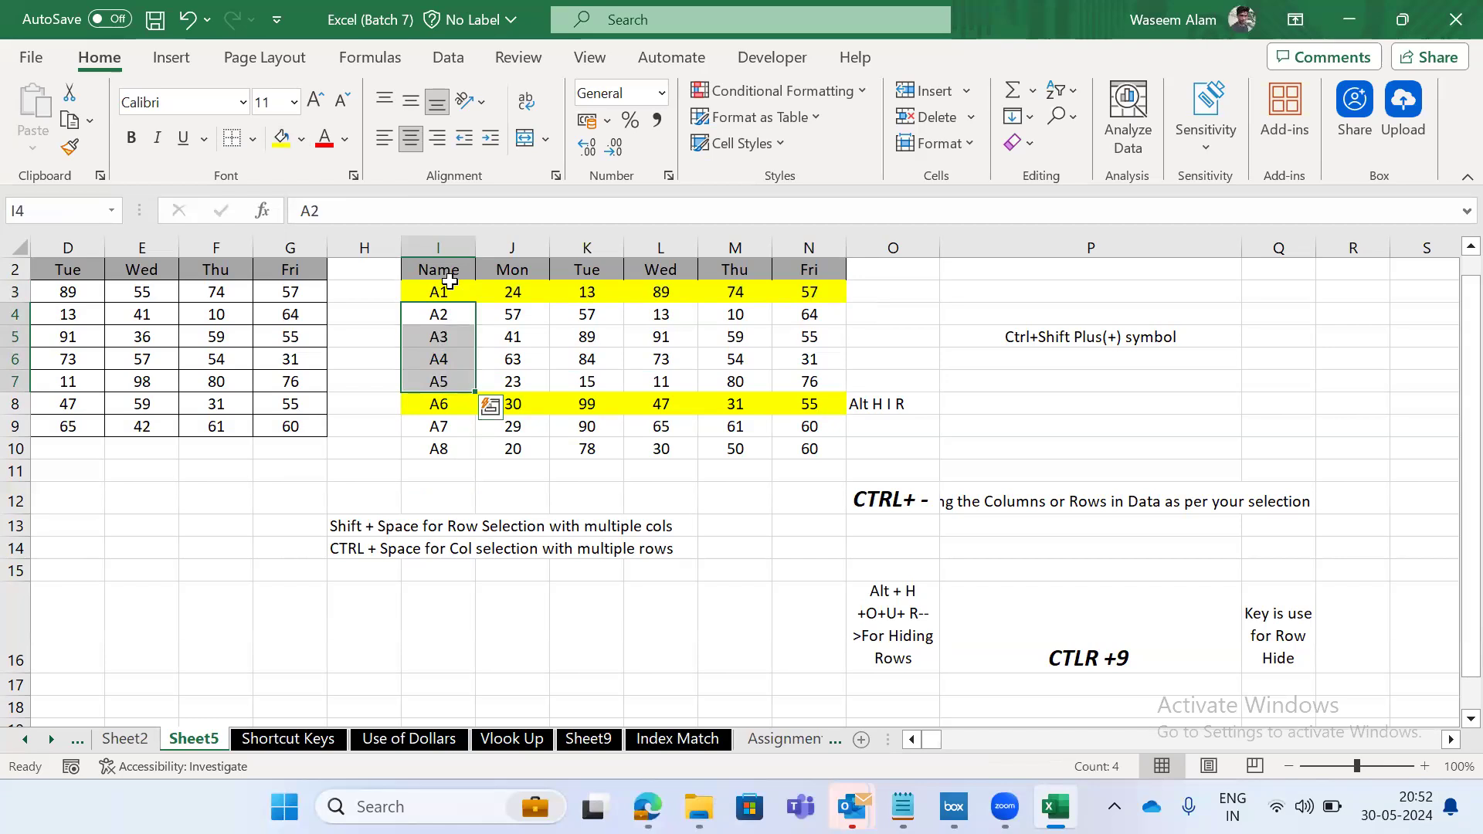
left_click(453, 288)
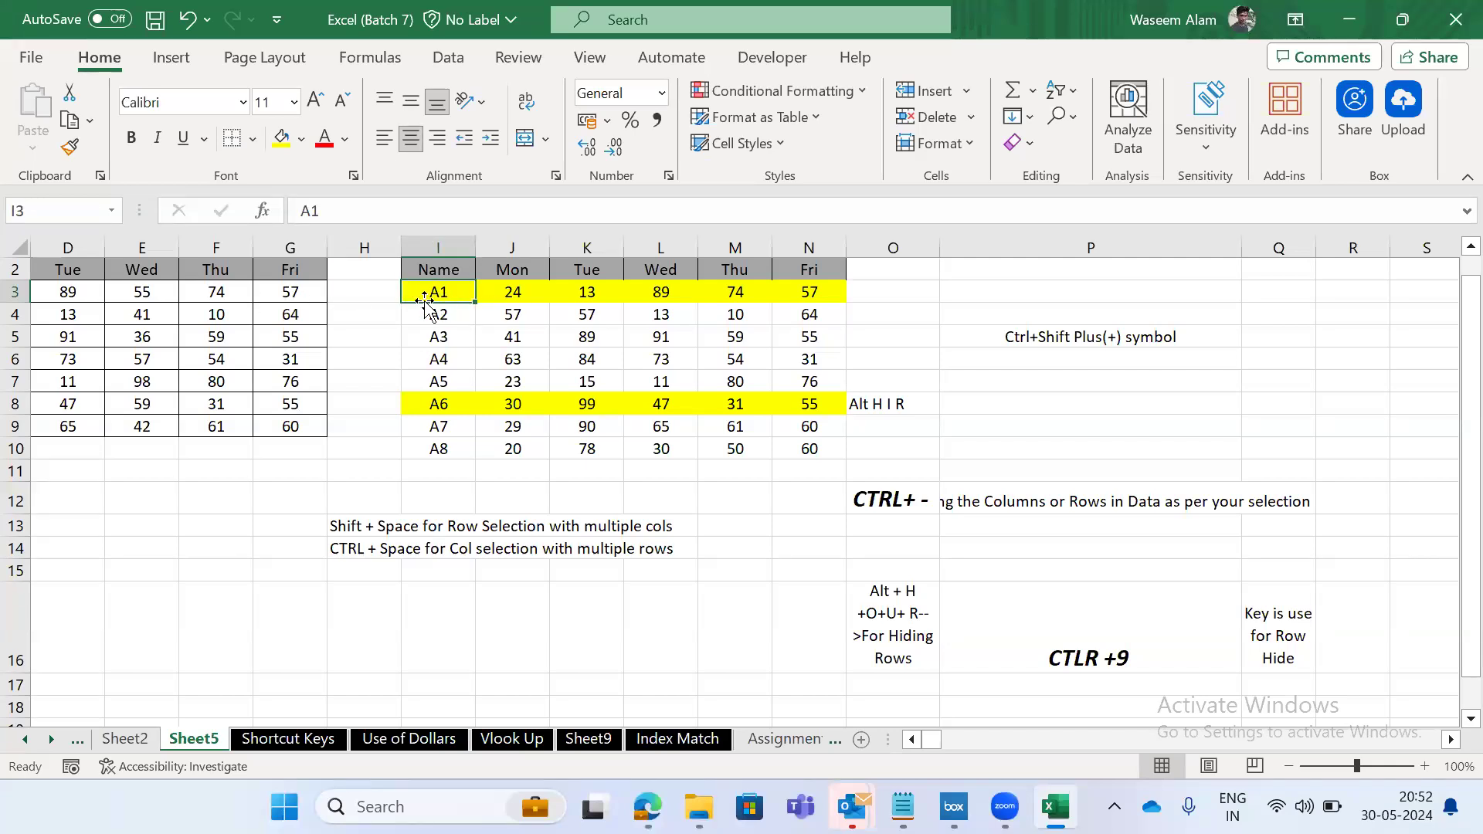
key("Down")
key("Down")
key("Down")
key("Down")
key("Down")
key("Down")
key("Down")
key("Down")
key("Down")
key("Down")
key("Down")
key("Down")
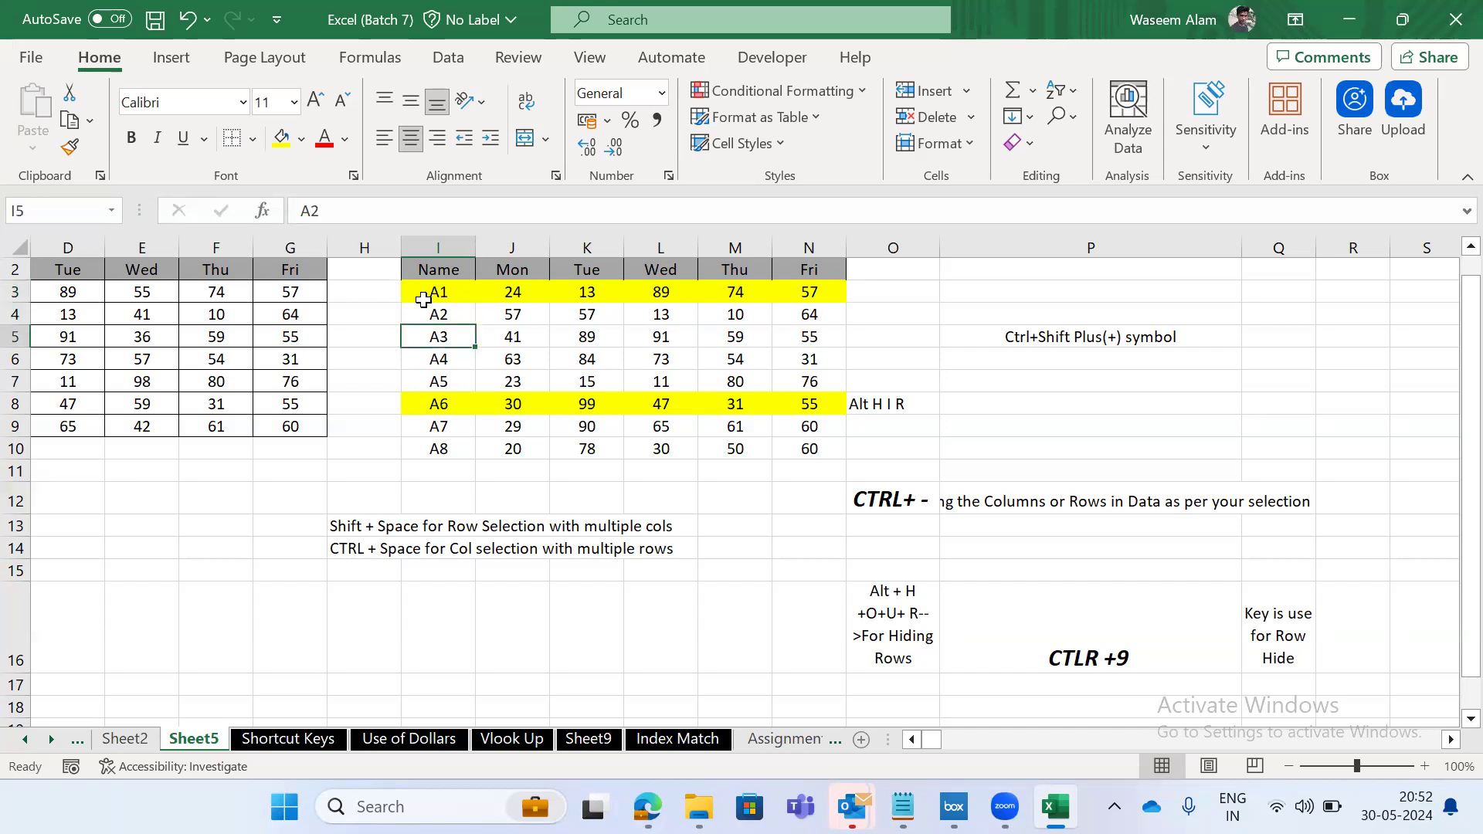
key("Left")
key("Up")
key("Up")
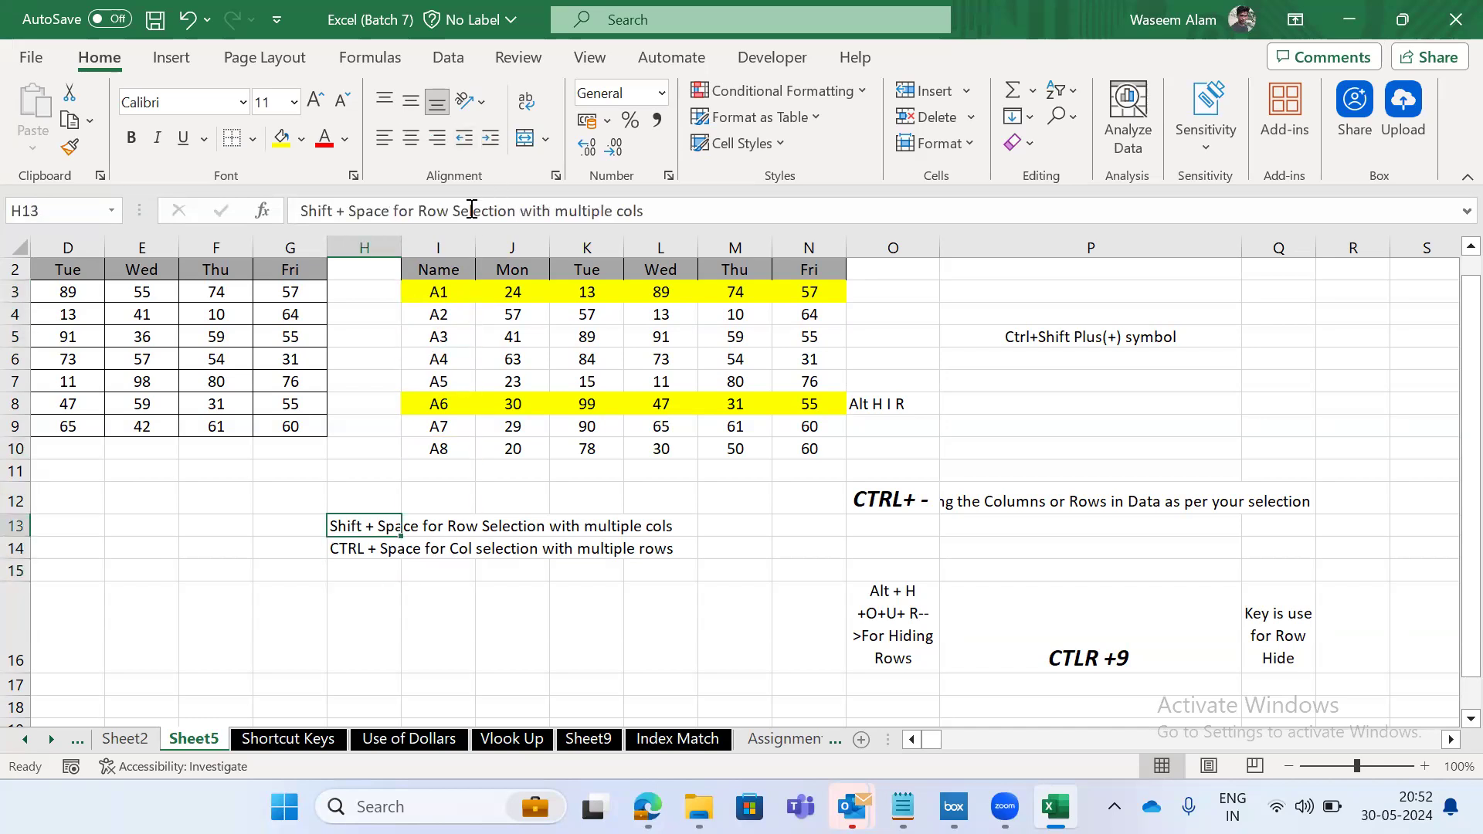
key("Right")
key("Up")
key("Up")
key("Up")
key("Up")
key("Up")
key("Up")
key("Up")
key("Up")
key("Up")
key("Up")
key("Up")
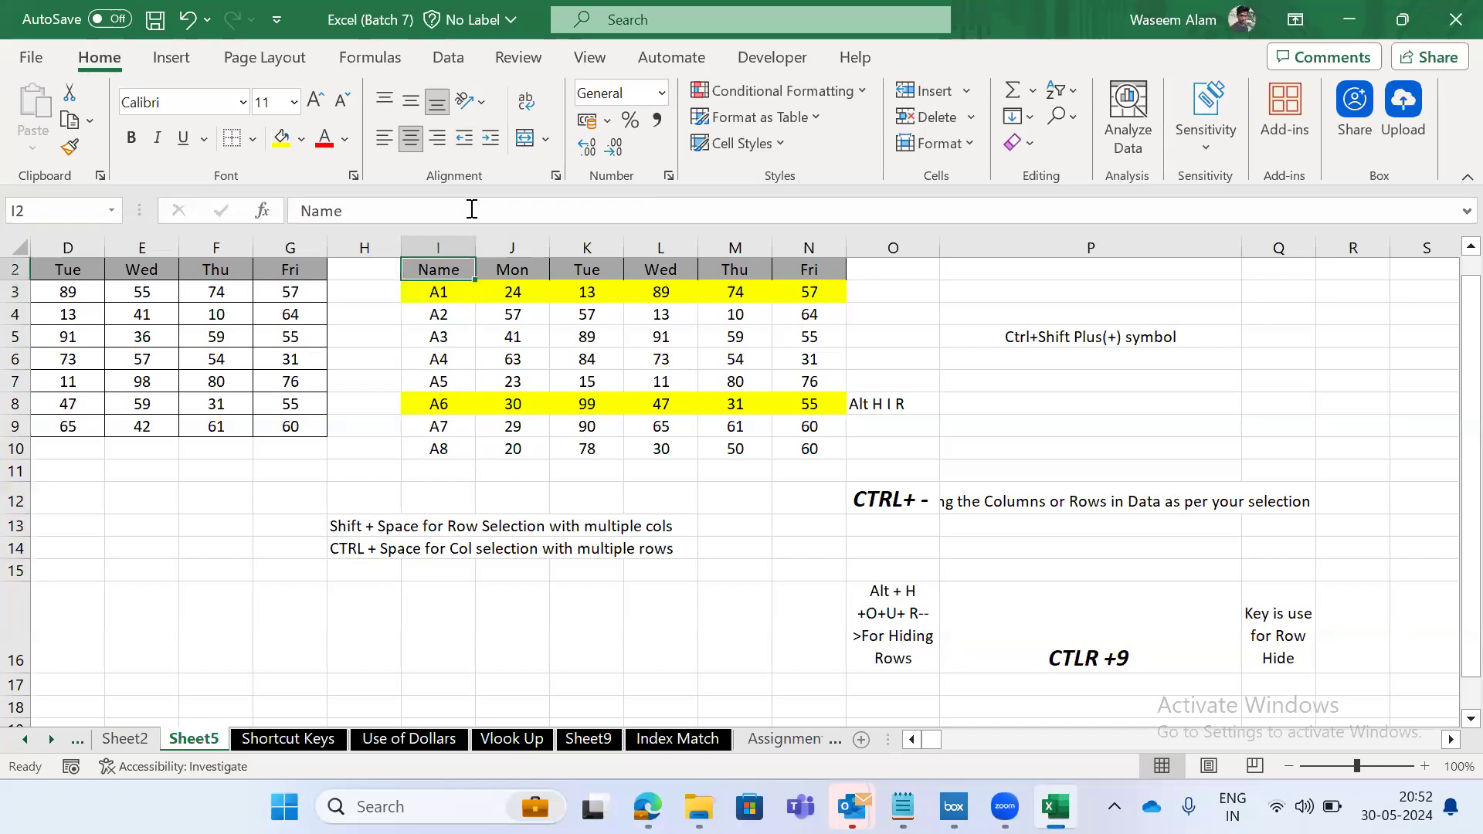
Select the entire sheet row 3, starting from the A1 name in I3.
key("Down")
key("shift+space")
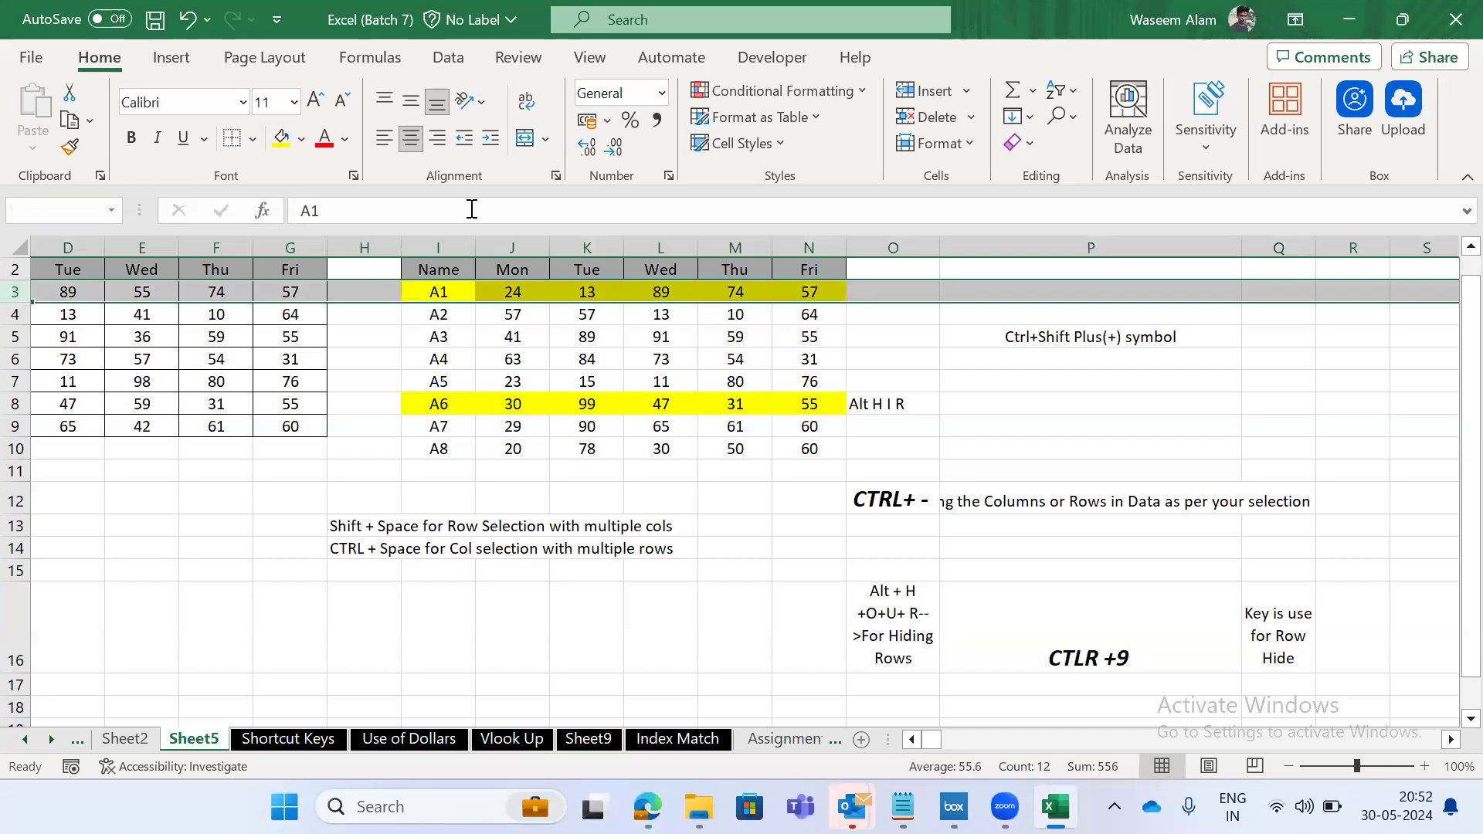
key("Right")
key("Left")
key("shift+space")
key("Down")
key("Up")
key("ctrl+shift+Right")
key("Left")
key("Right")
key("shift+space")
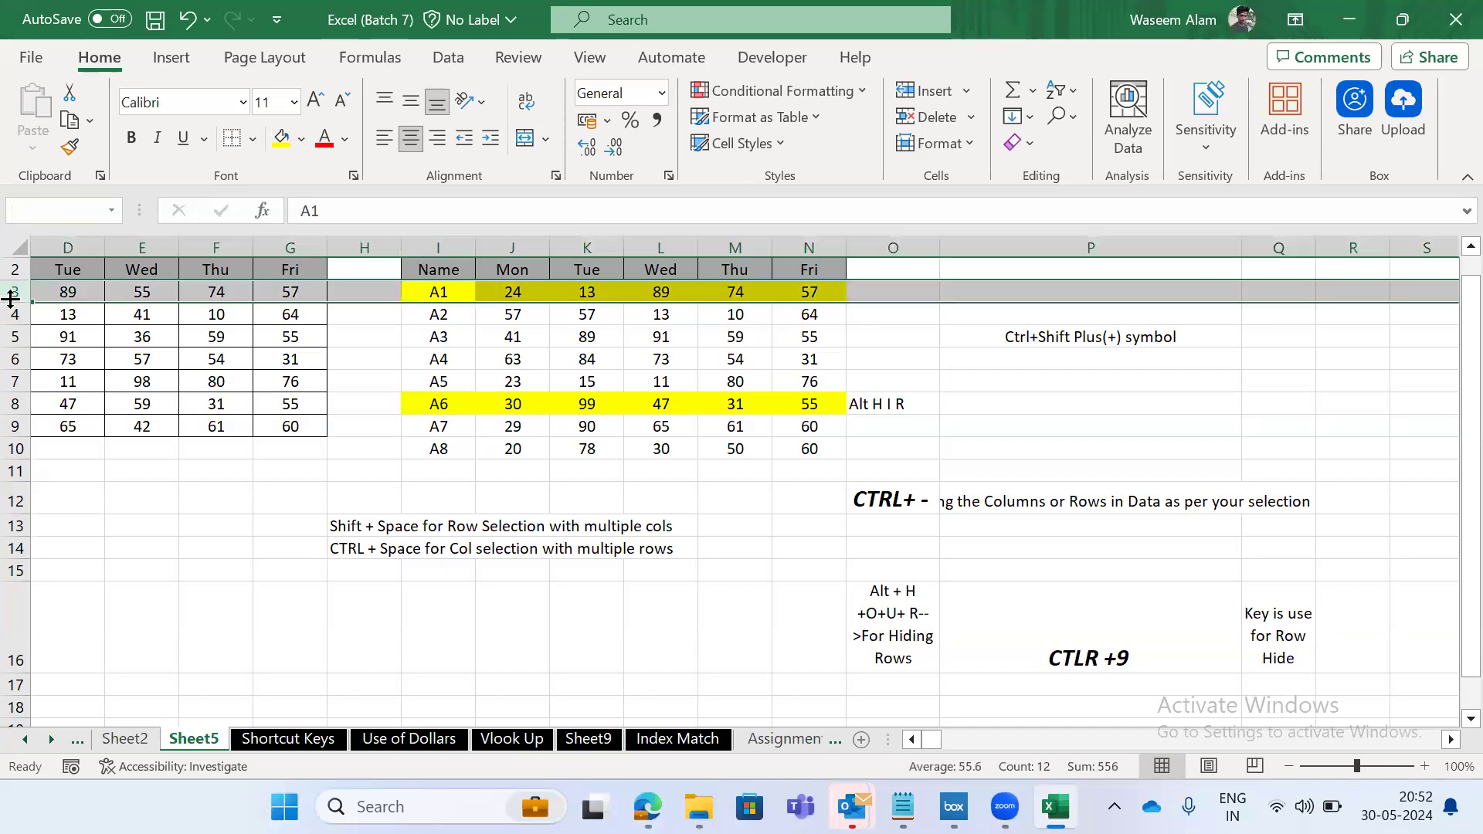
Move down the name column to A6 in I8 and select the entire sheet row 8.
key("Down")
key("Down")
key("Down")
key("Down")
key("Down")
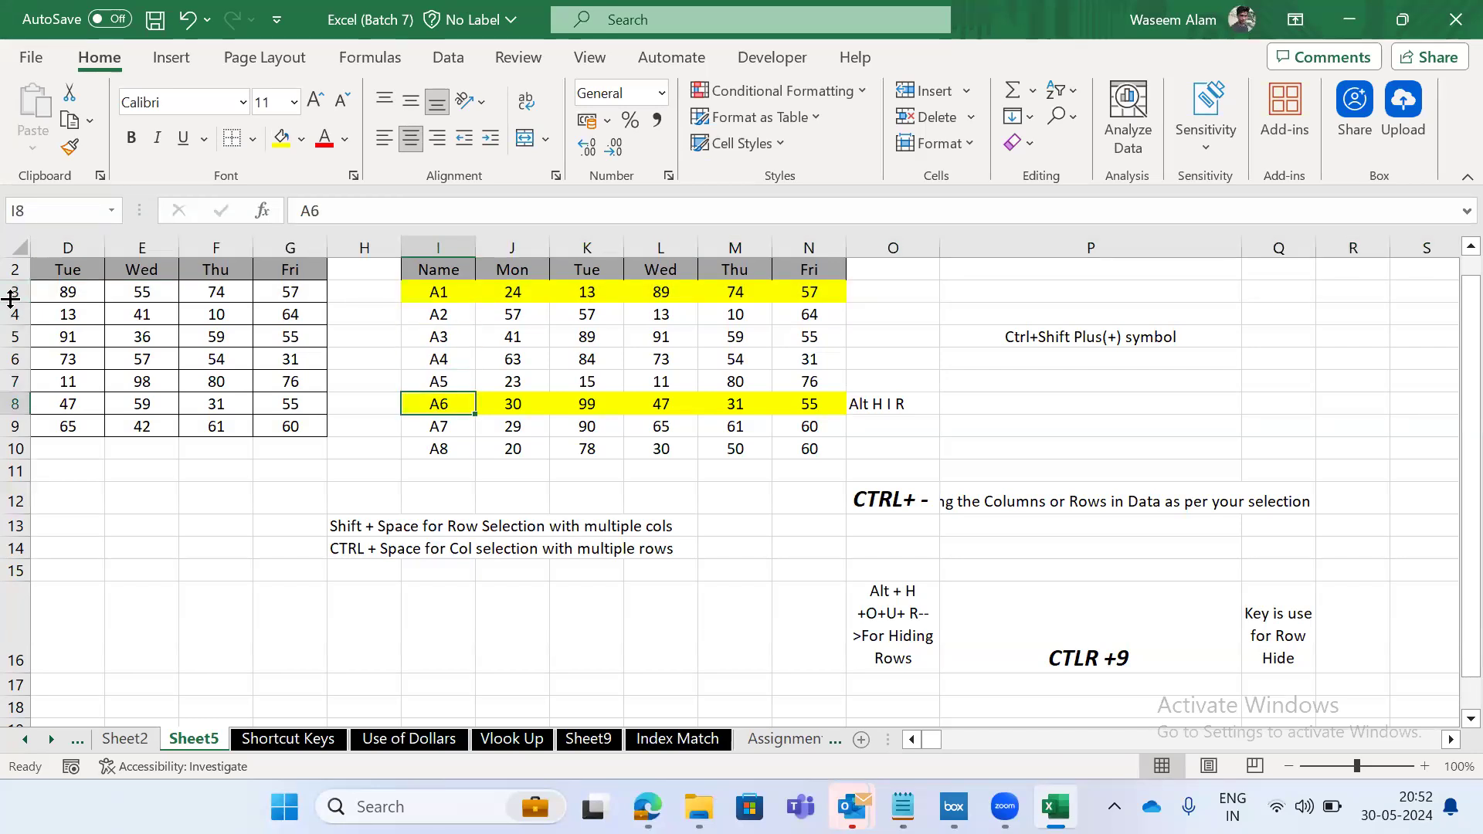
key("shift+space")
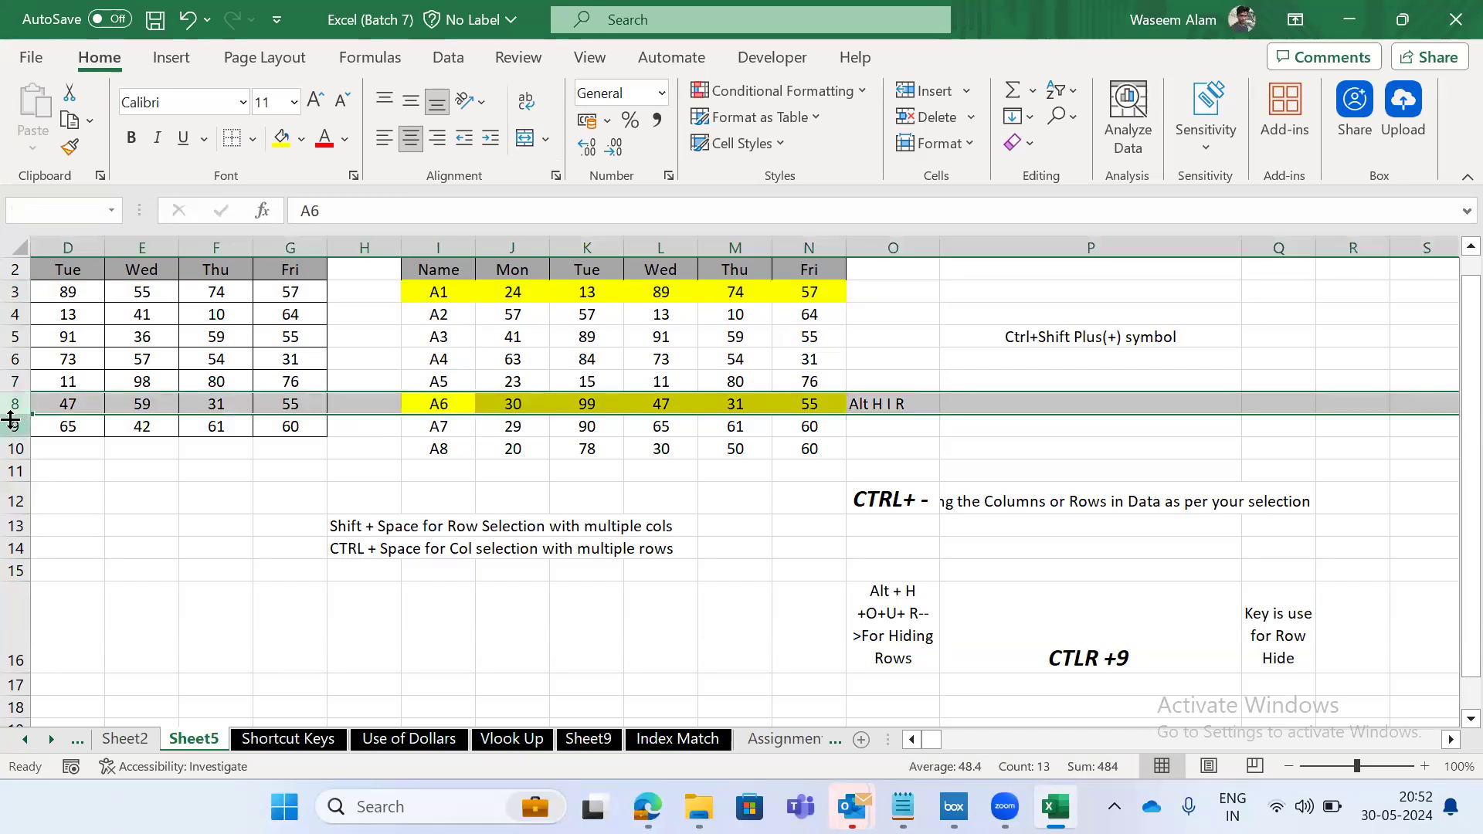
Return to the A1 name in I3 and select its entire sheet row again.
key("ctrl+Up")
key("Down")
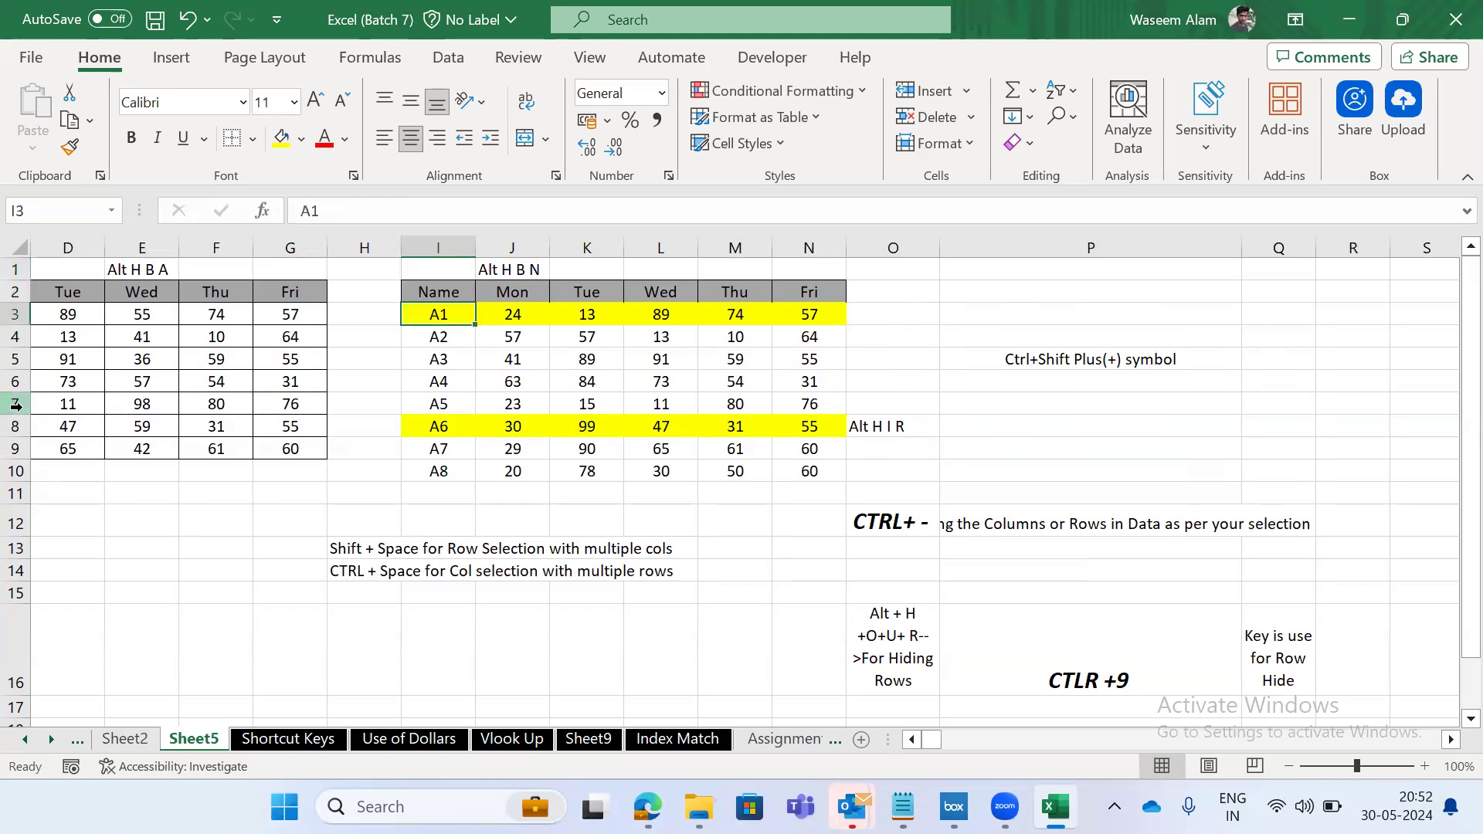
key("shift+space")
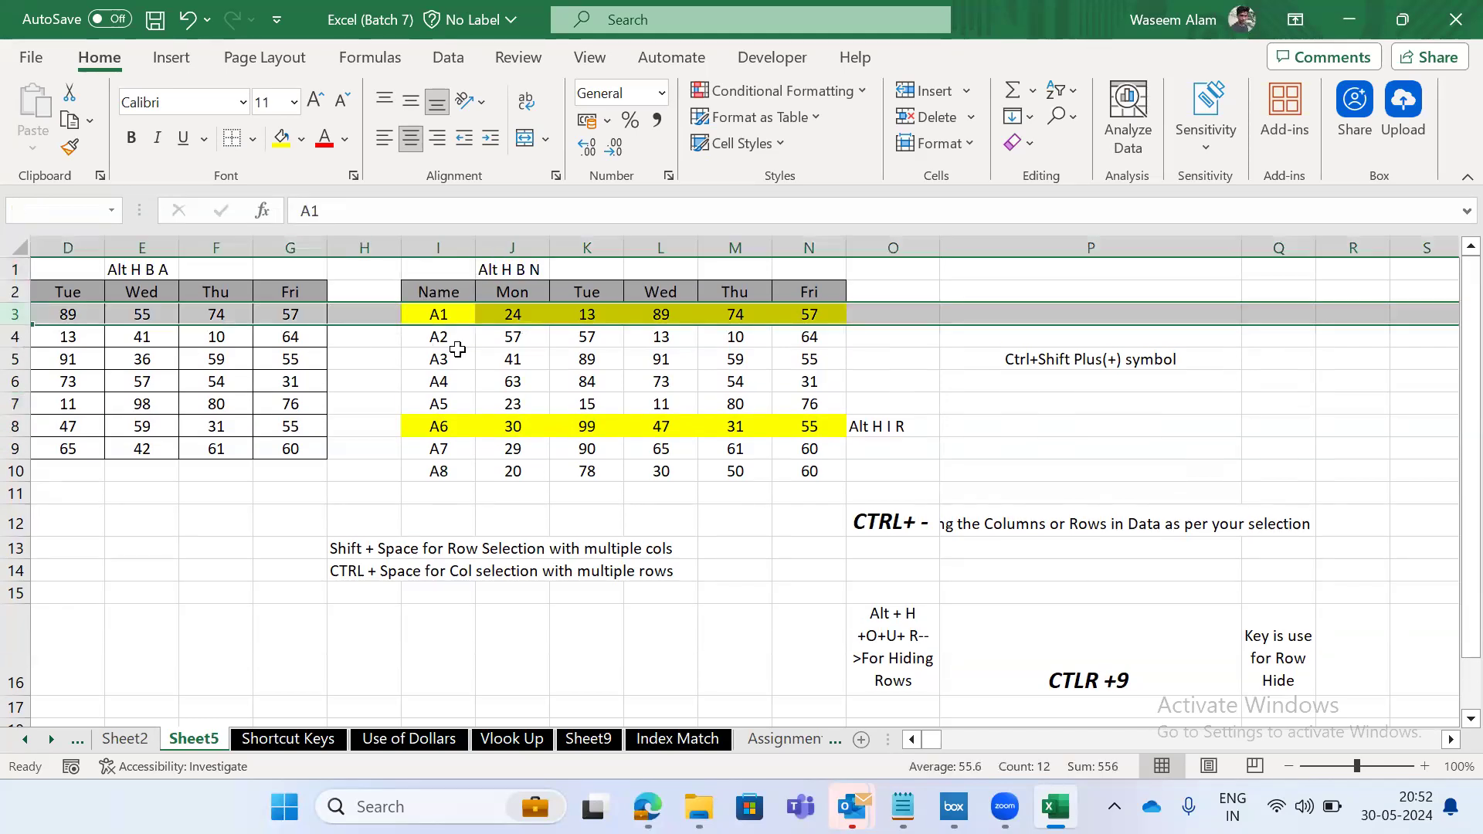
key("alt")
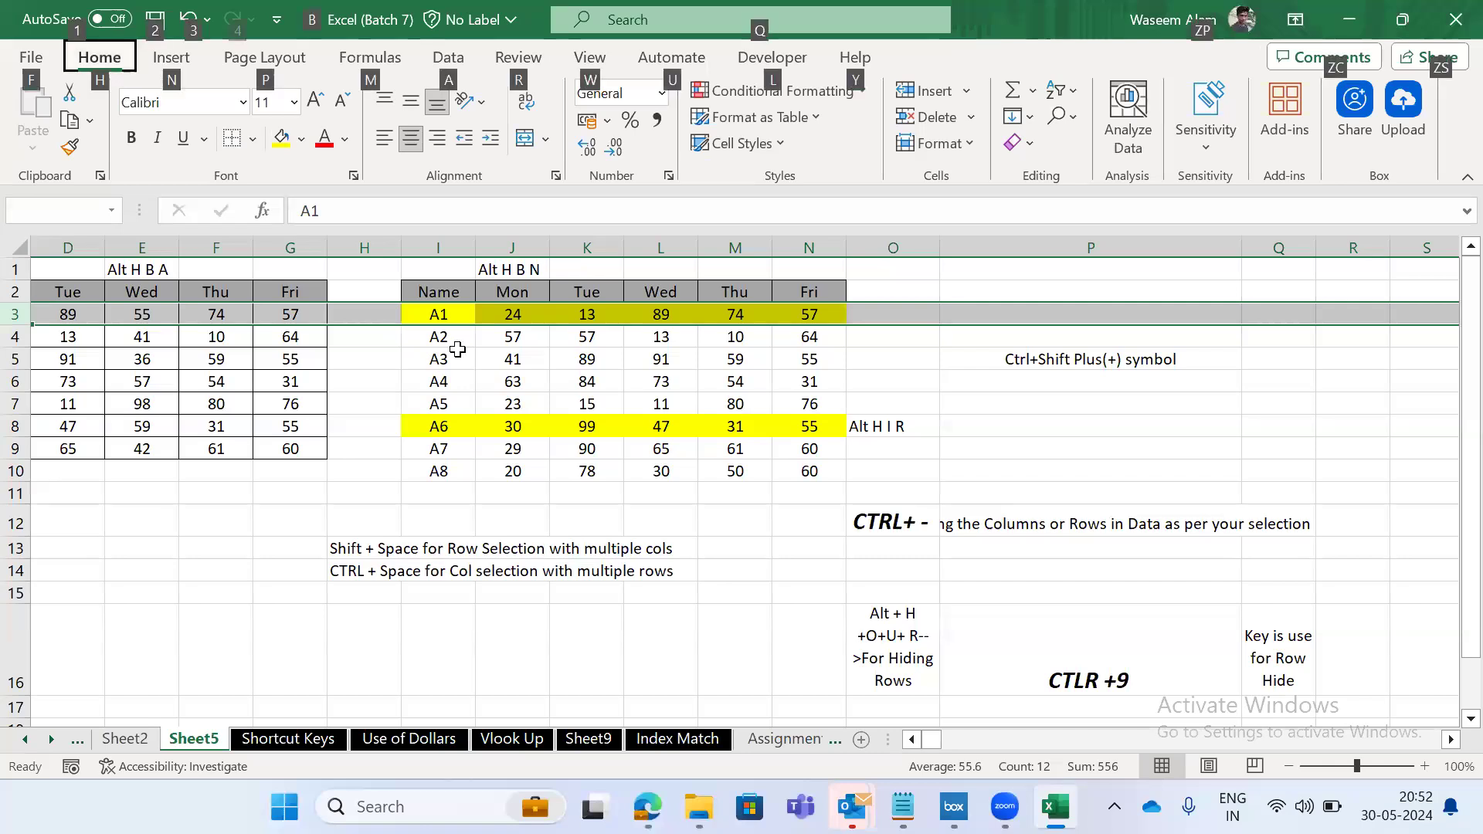
key("o")
key("h")
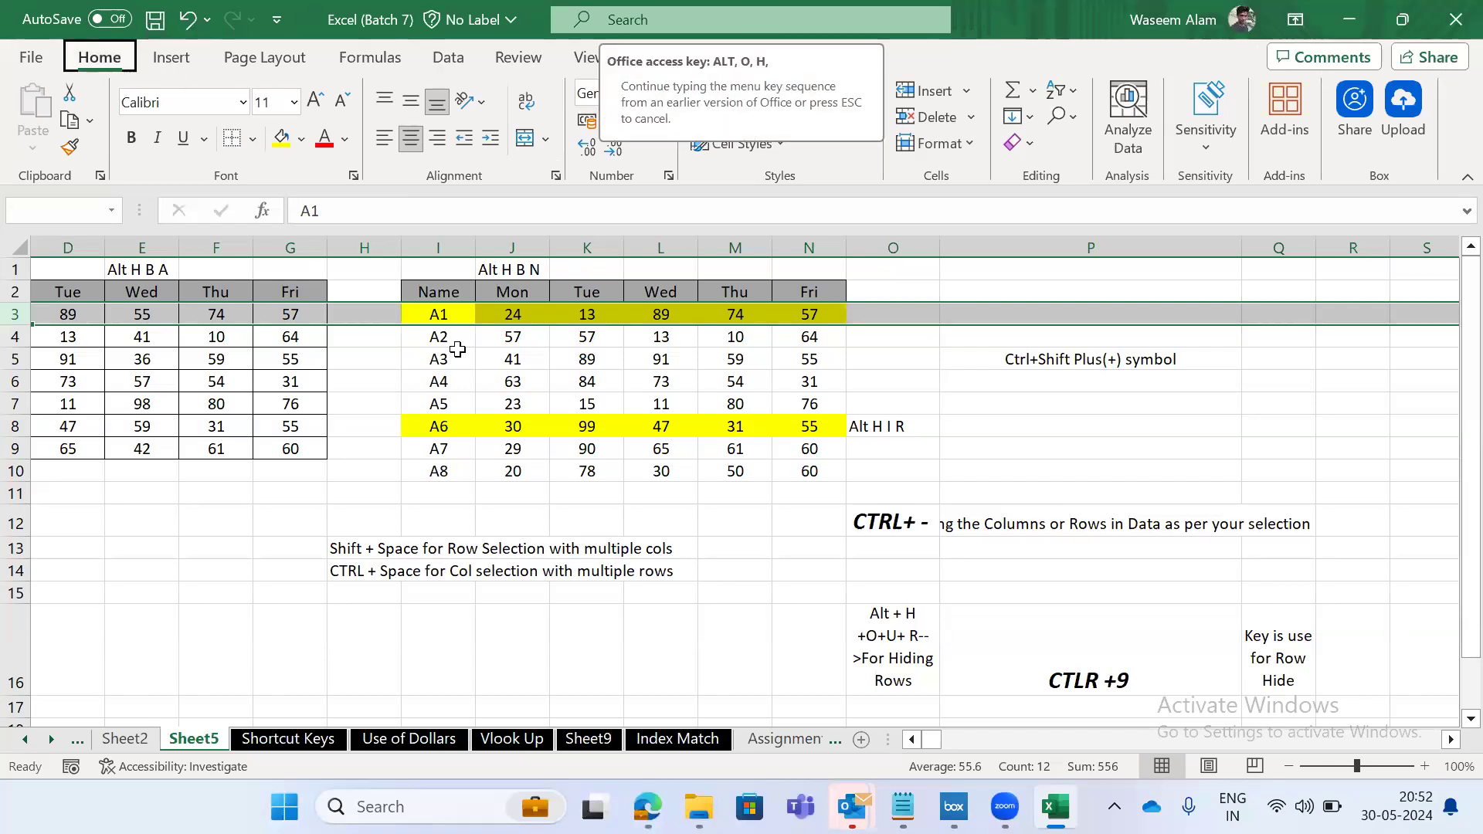
key("Escape")
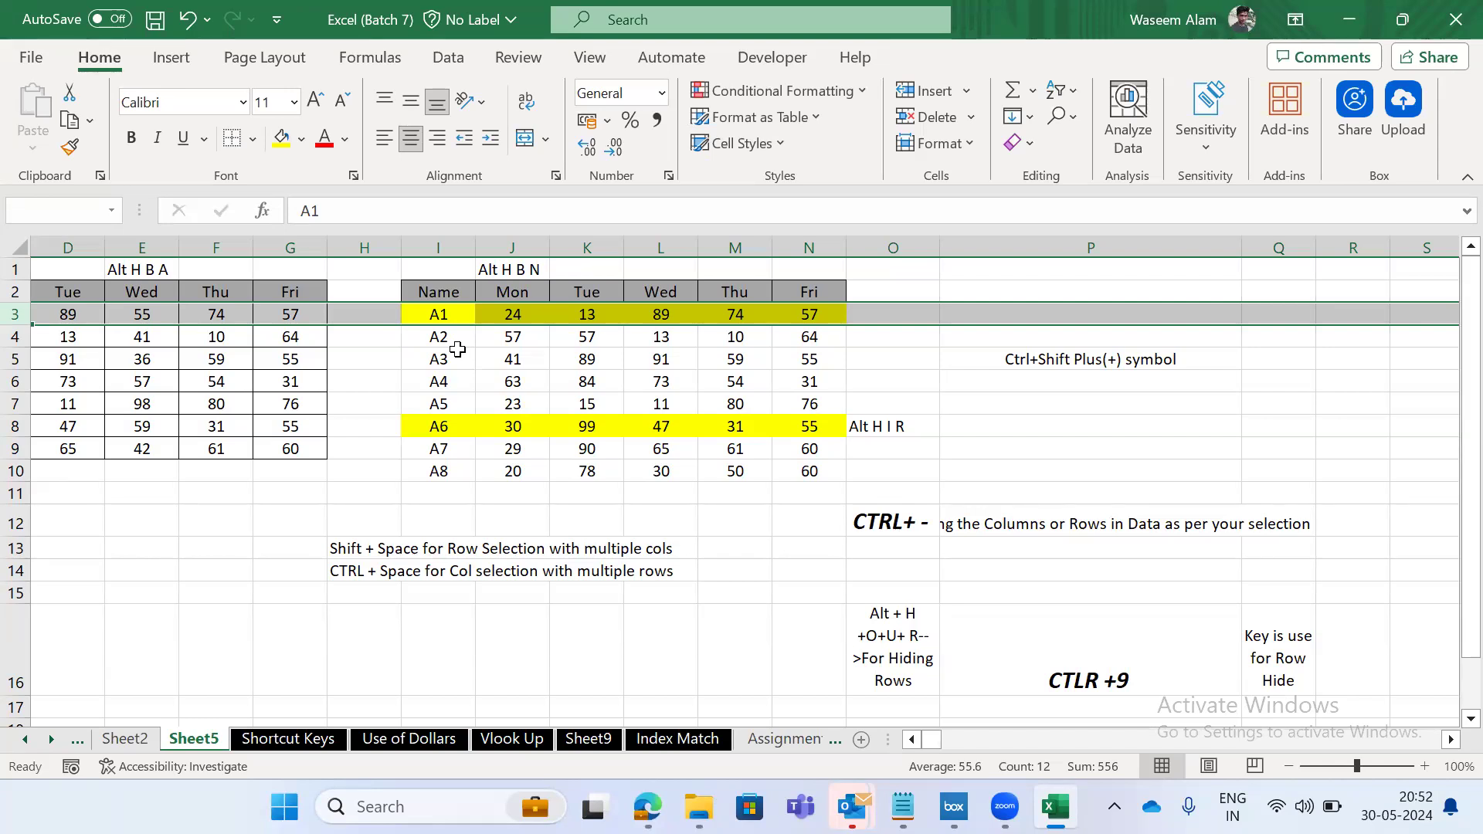
Look at the Hide & Unhide options available for the selected row, without applying any.
key("alt")
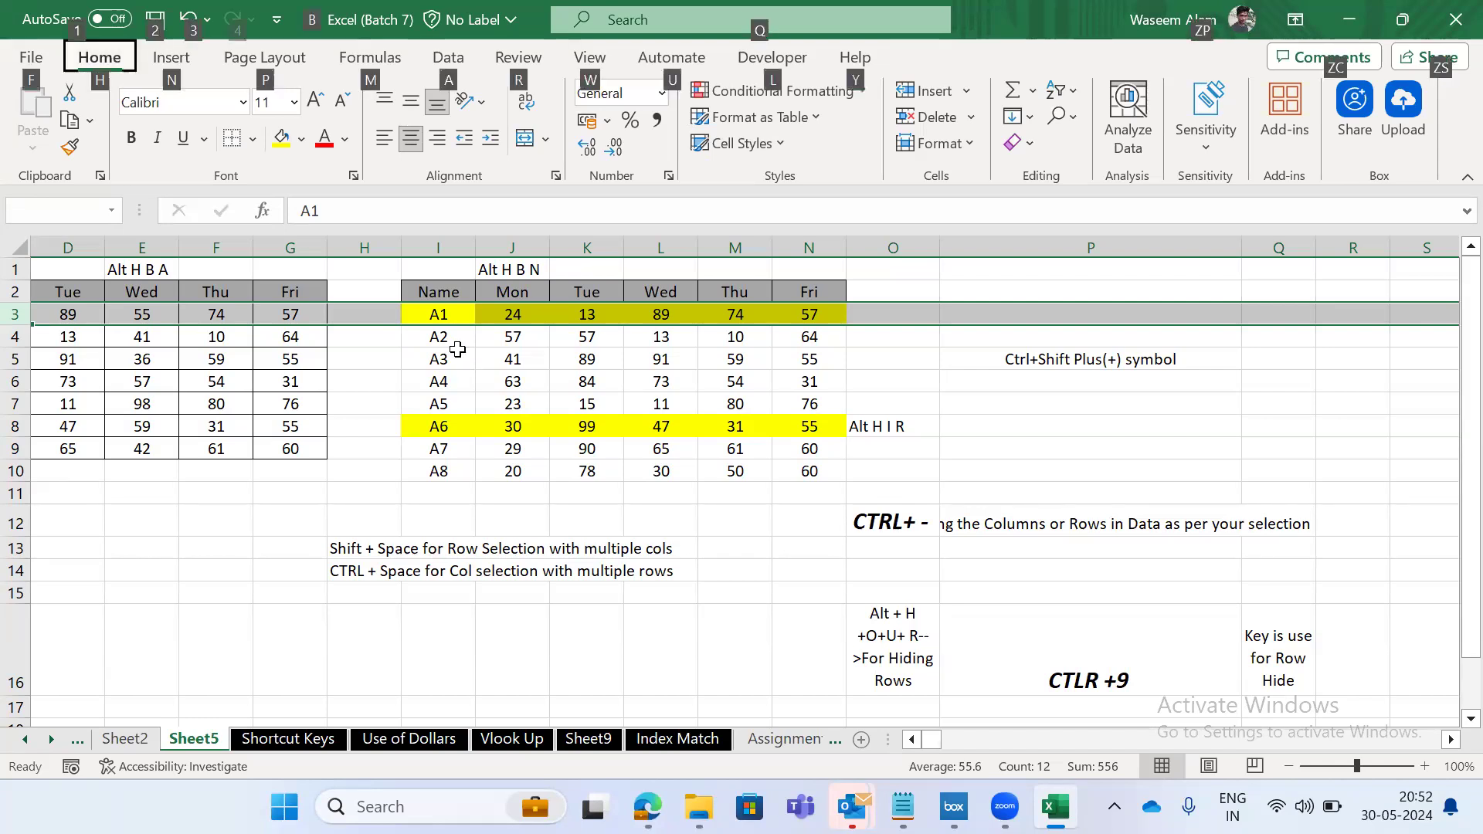
key("h")
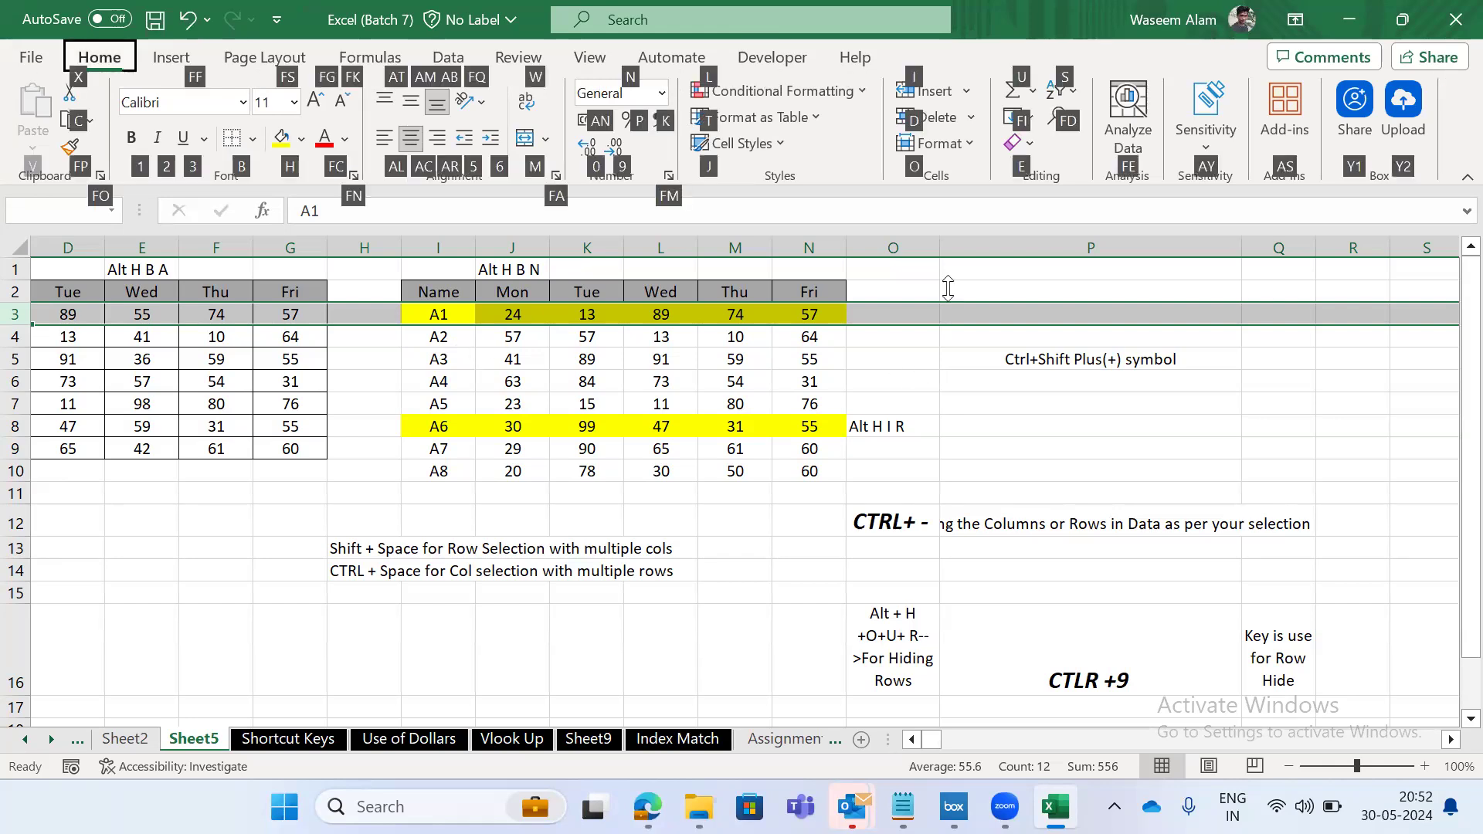
key("o")
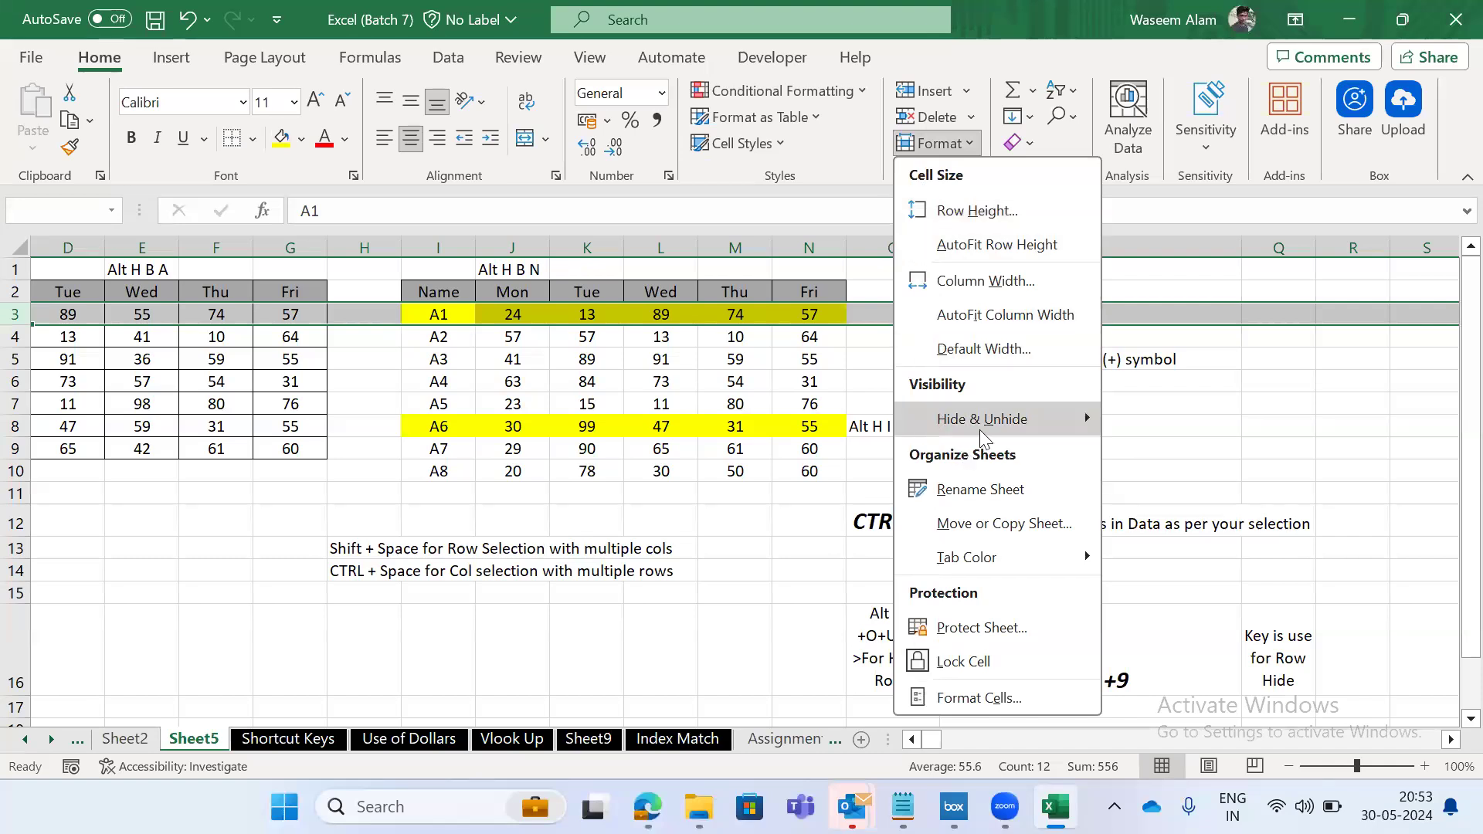
mouse_move(989, 421)
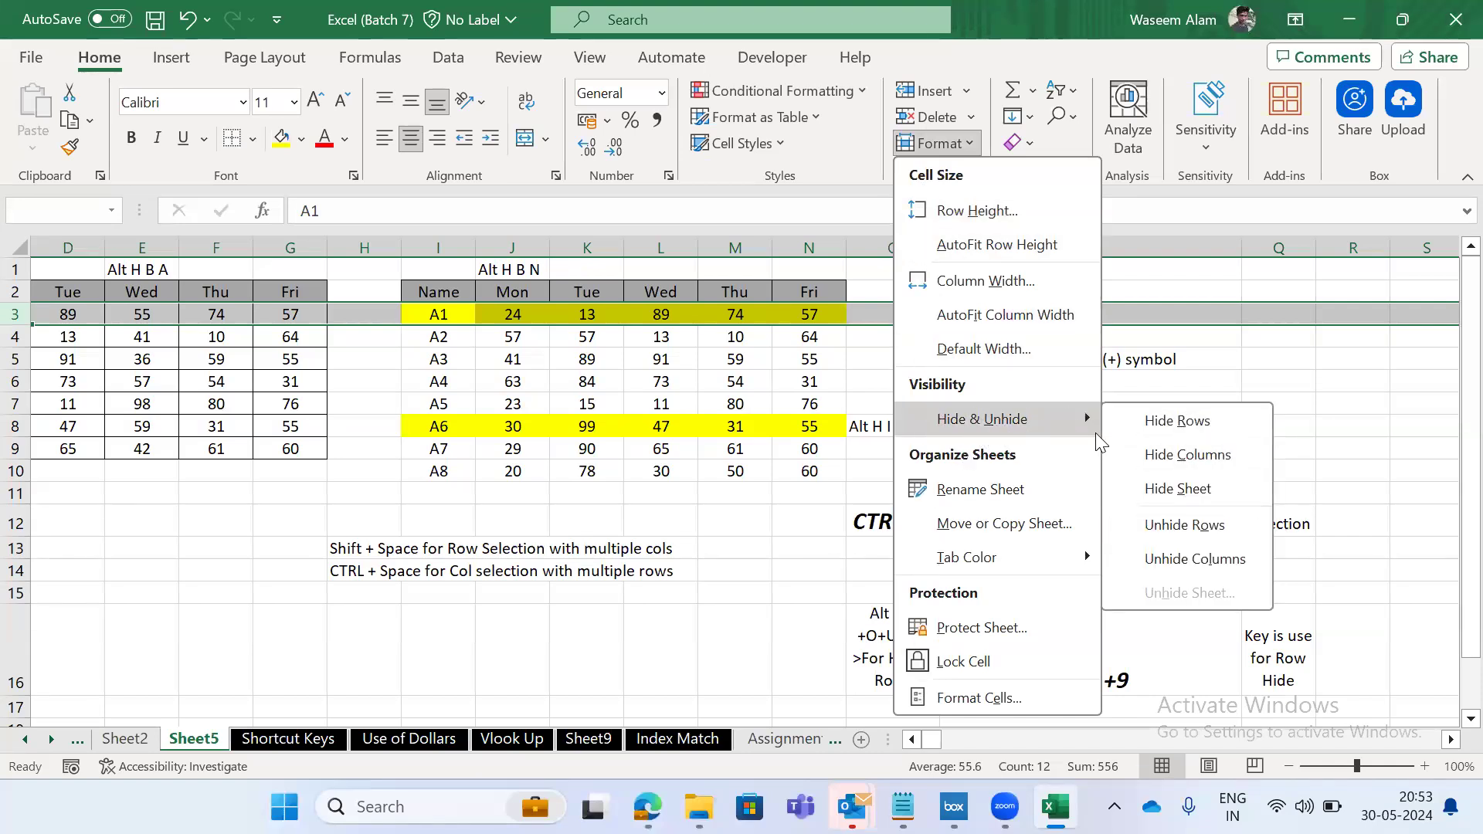
left_click(800, 376)
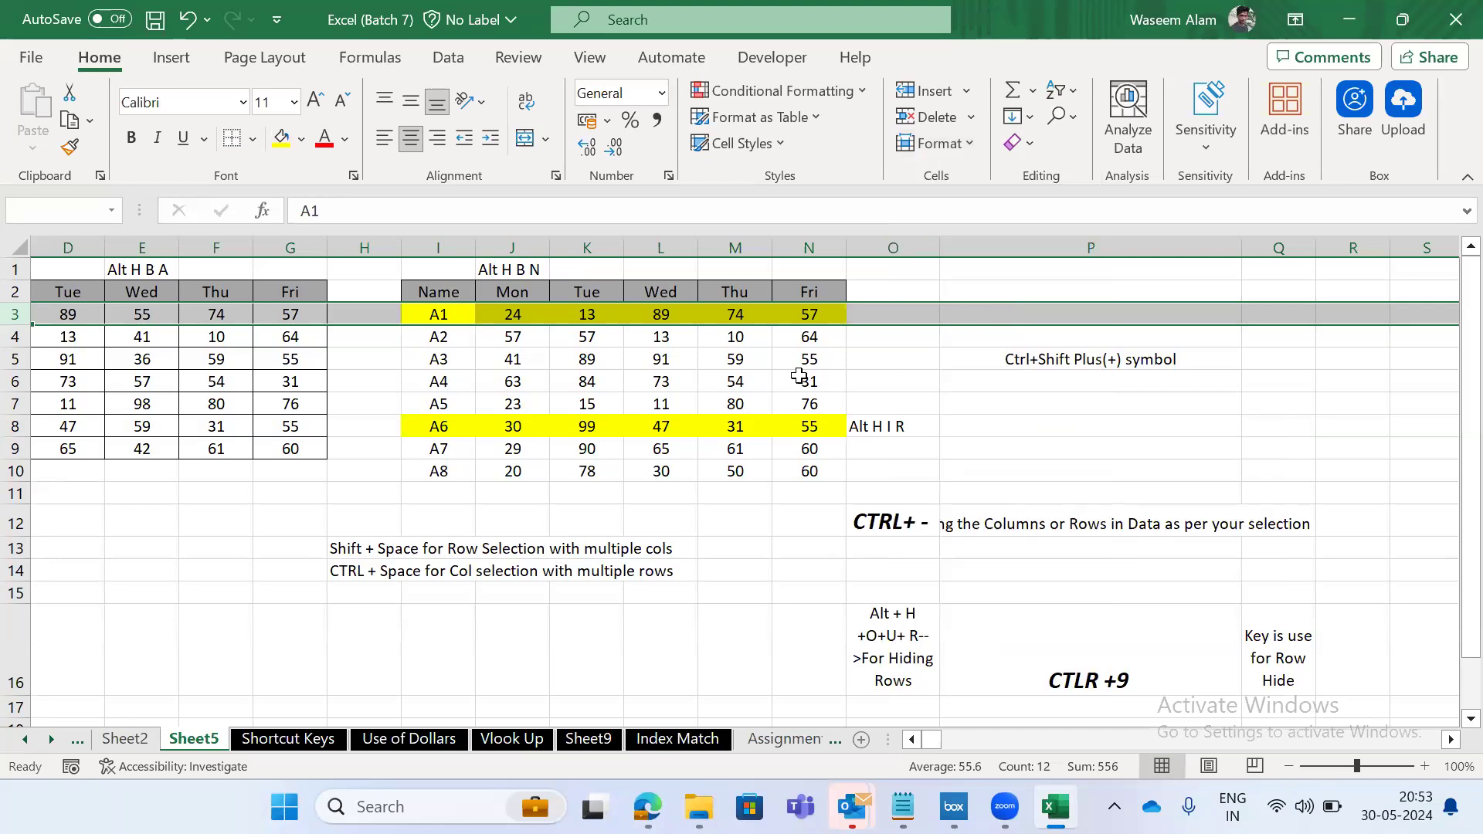
Hide sheet row 3, which holds the yellow A1 record.
key("alt+Tab")
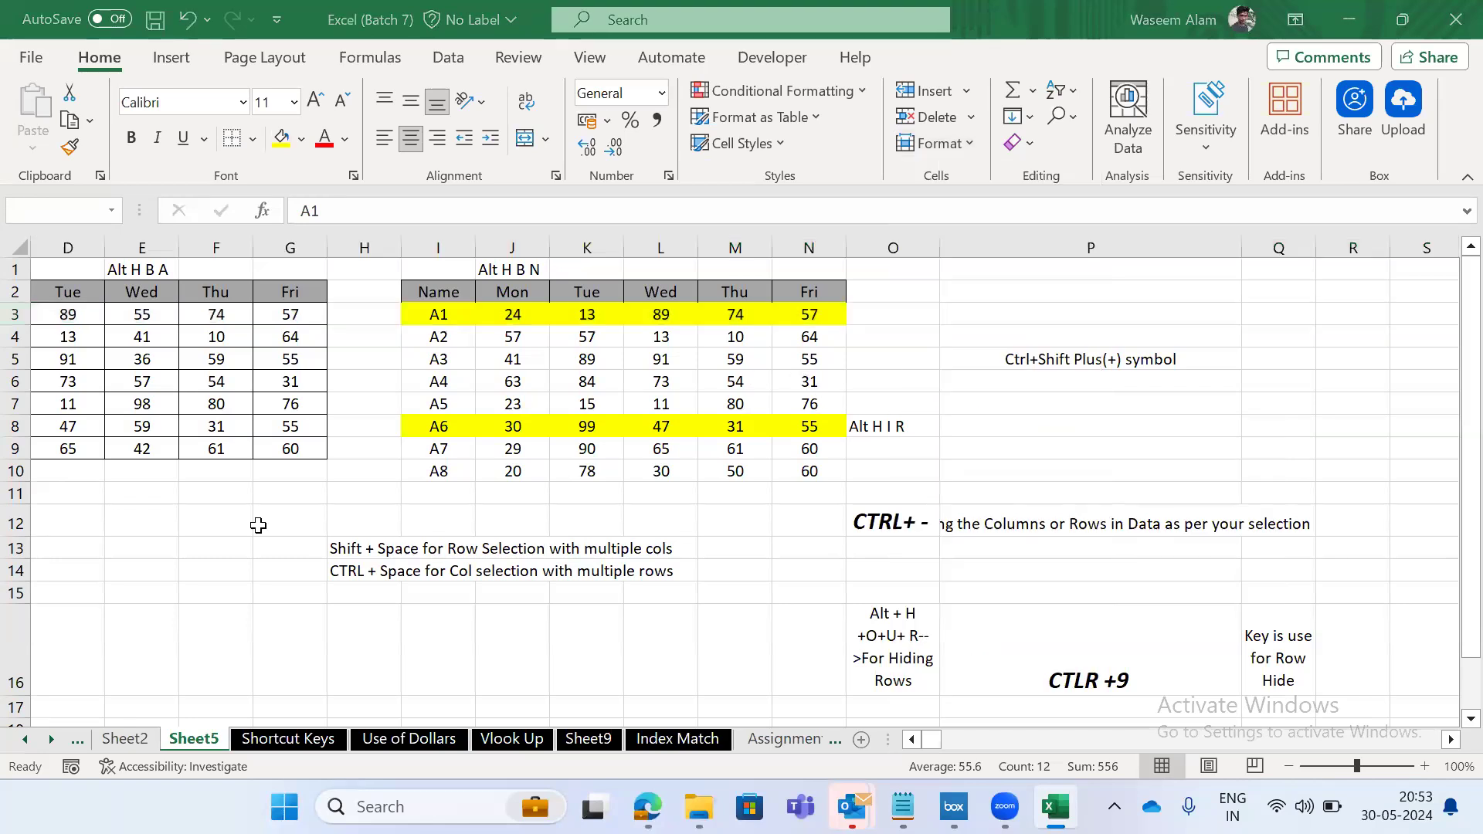
left_click(482, 332)
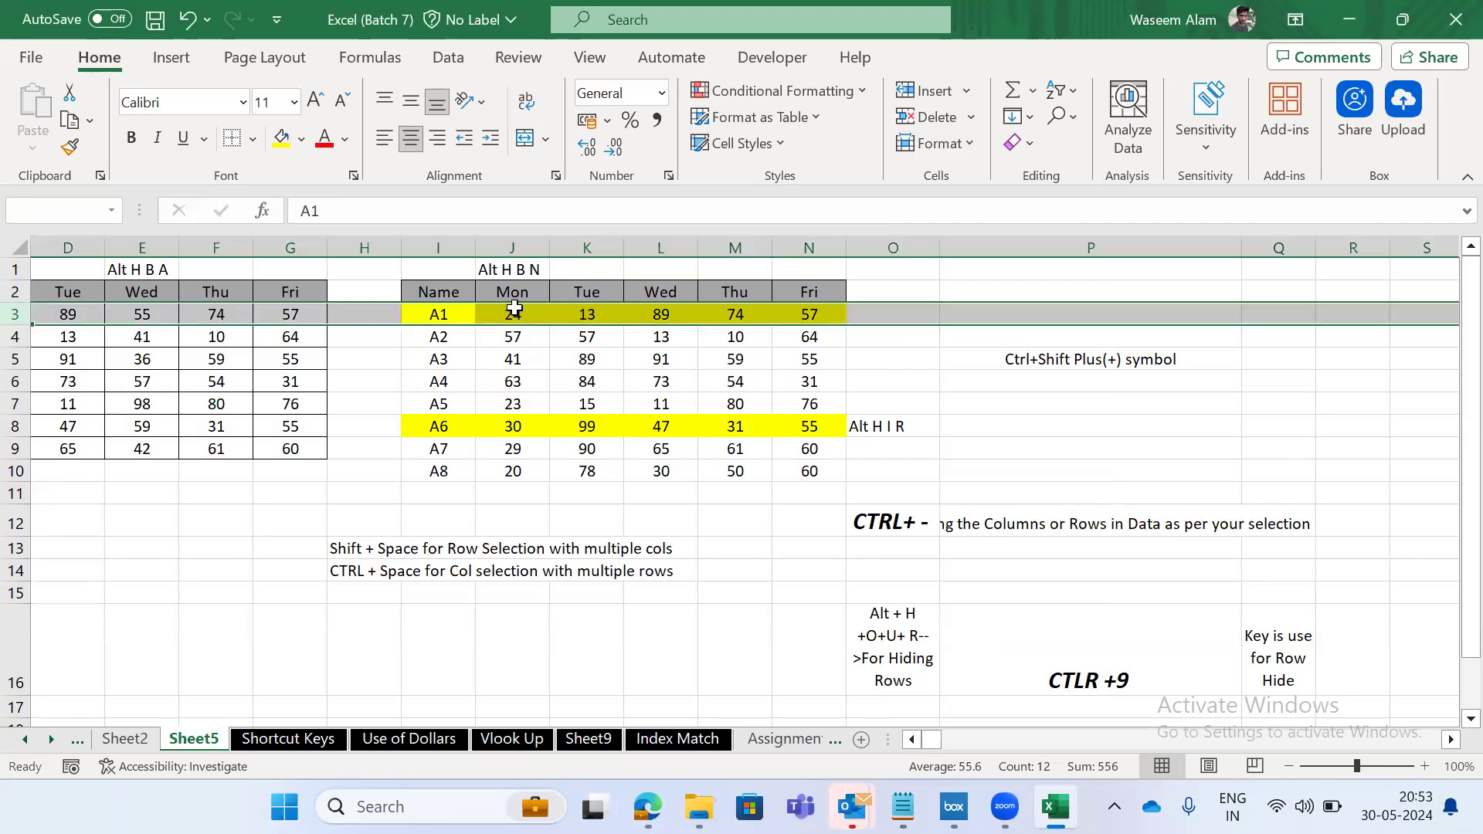
key("alt")
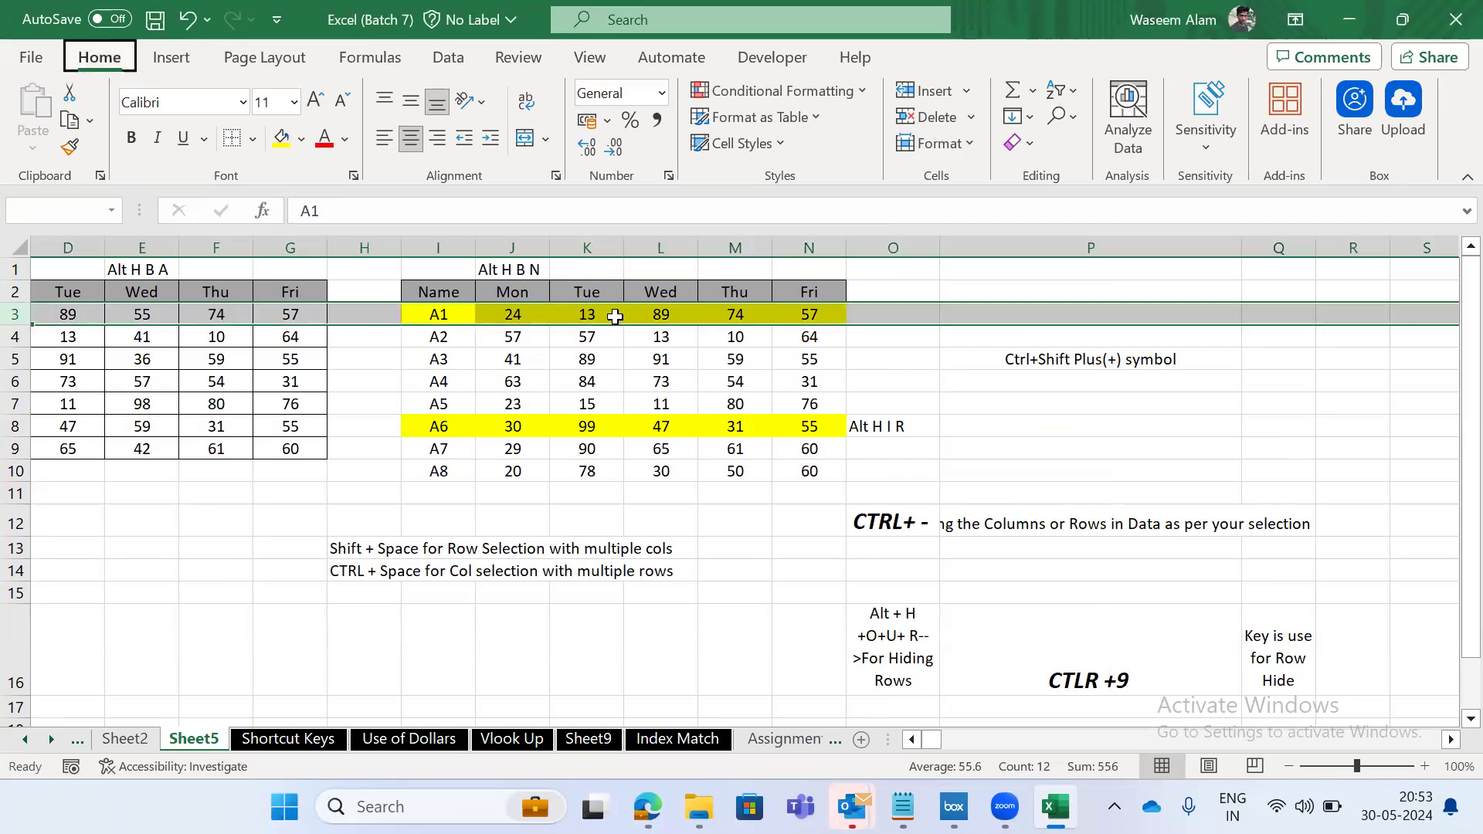
key("h")
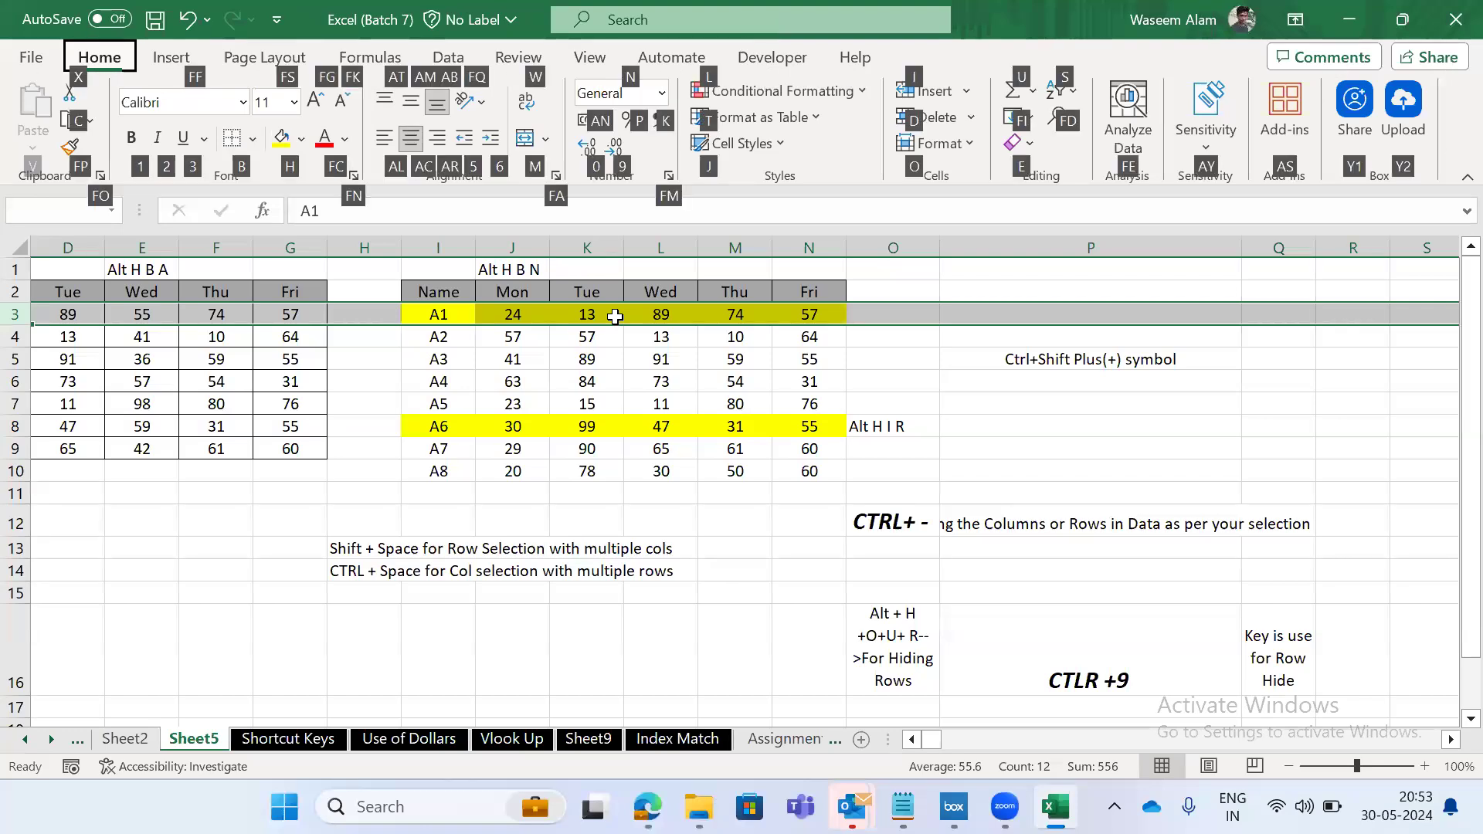
key("o")
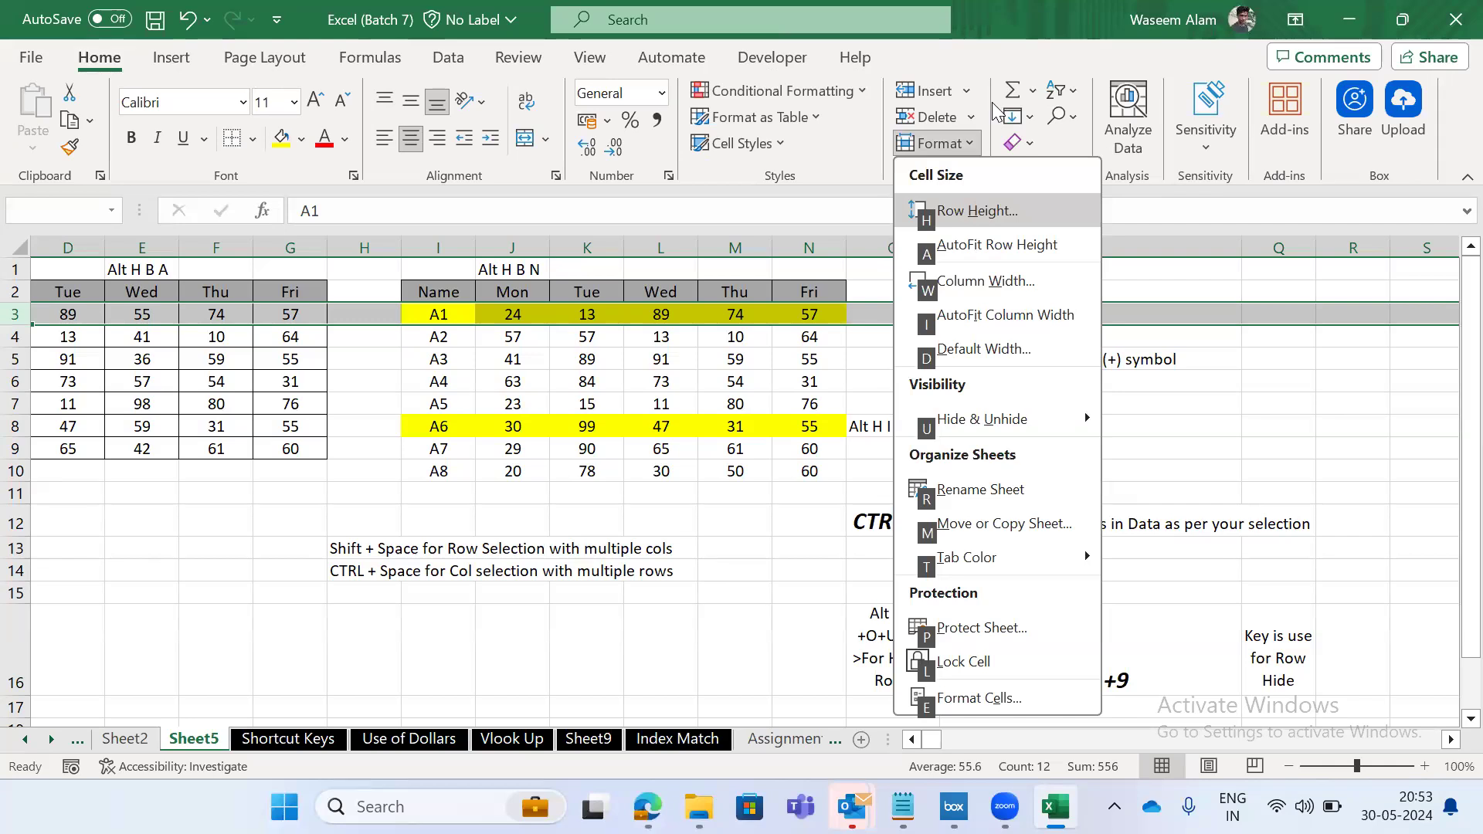
key("u")
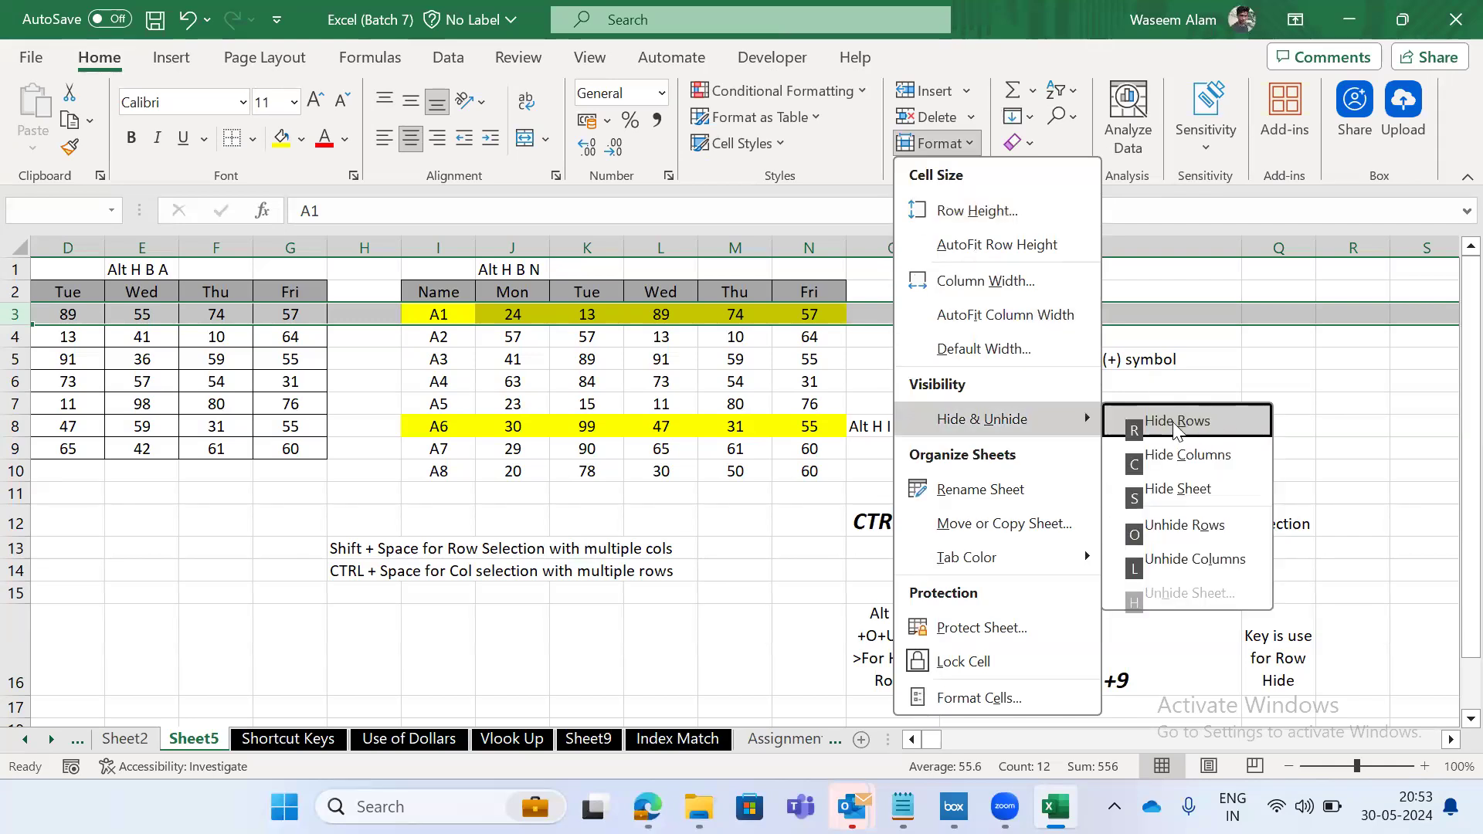
key("r")
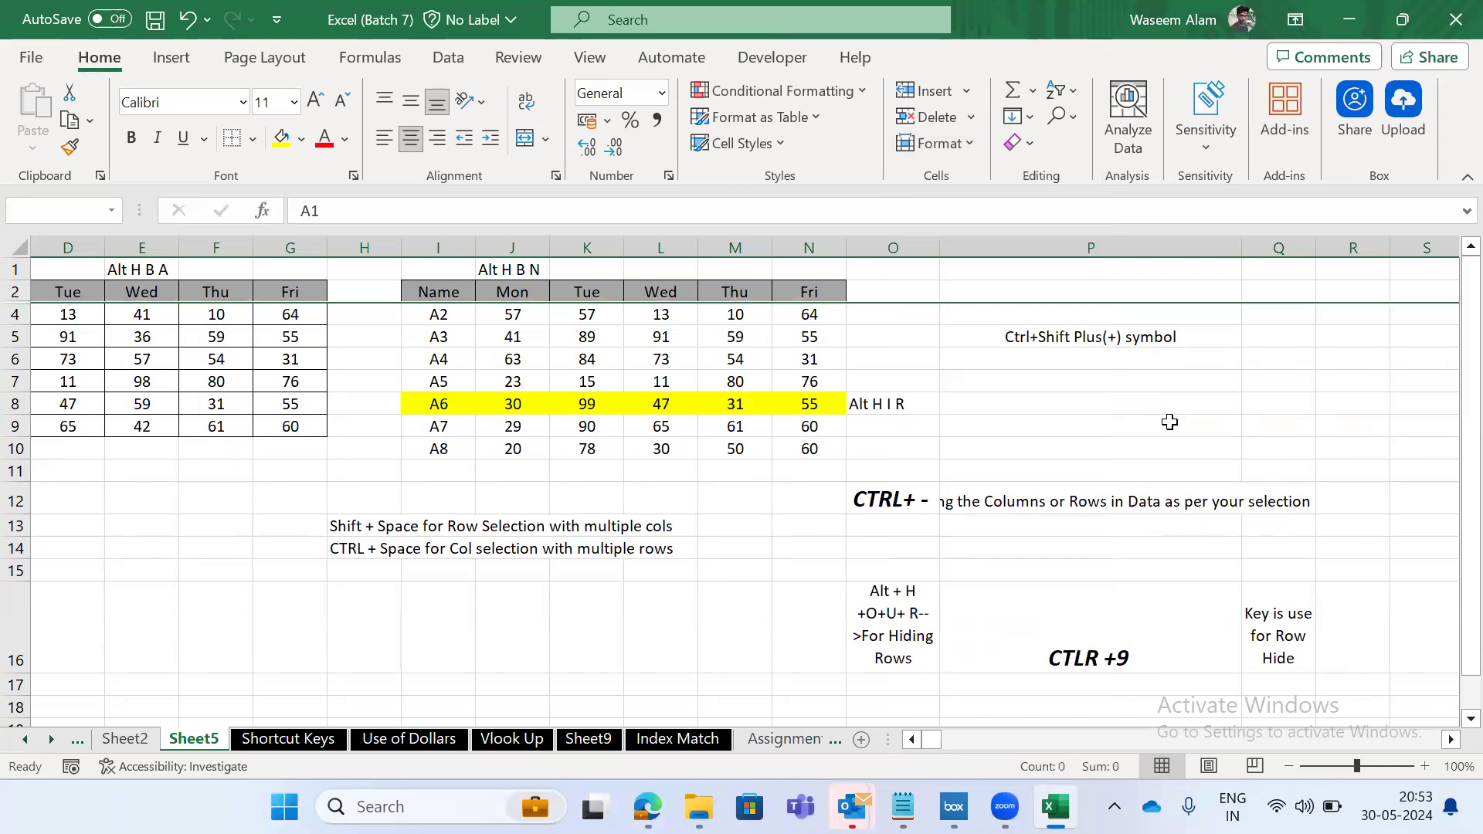
key("Down")
key("Right")
key("Right")
key("Right")
key("Right")
key("Right")
key("Right")
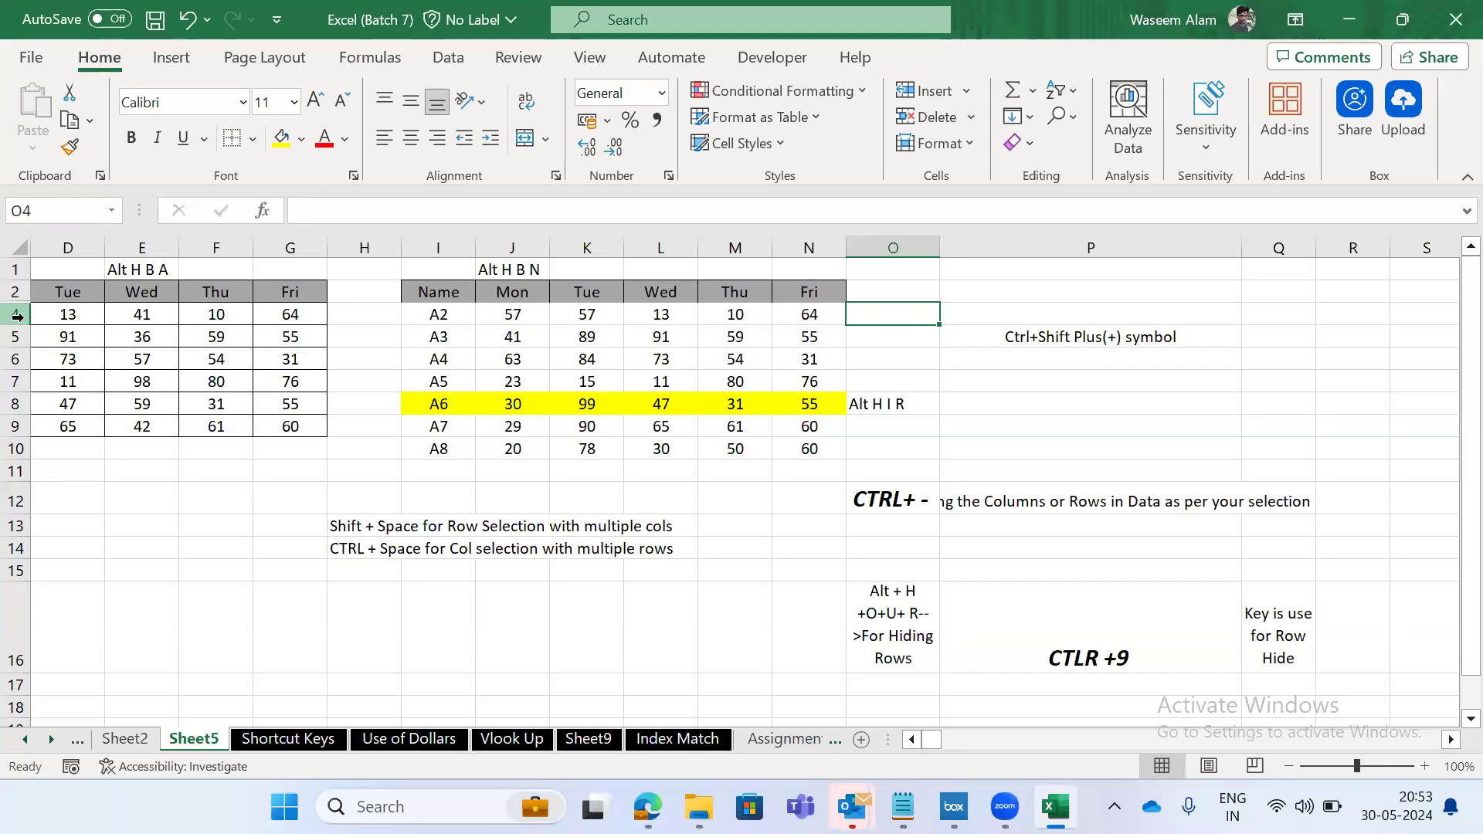
Go to the A6 name in I8 and select the entire sheet row 8.
key("Left")
key("Left")
key("Down")
key("Left")
key("Down")
key("Left")
key("Down")
key("Left")
key("Left")
key("Down")
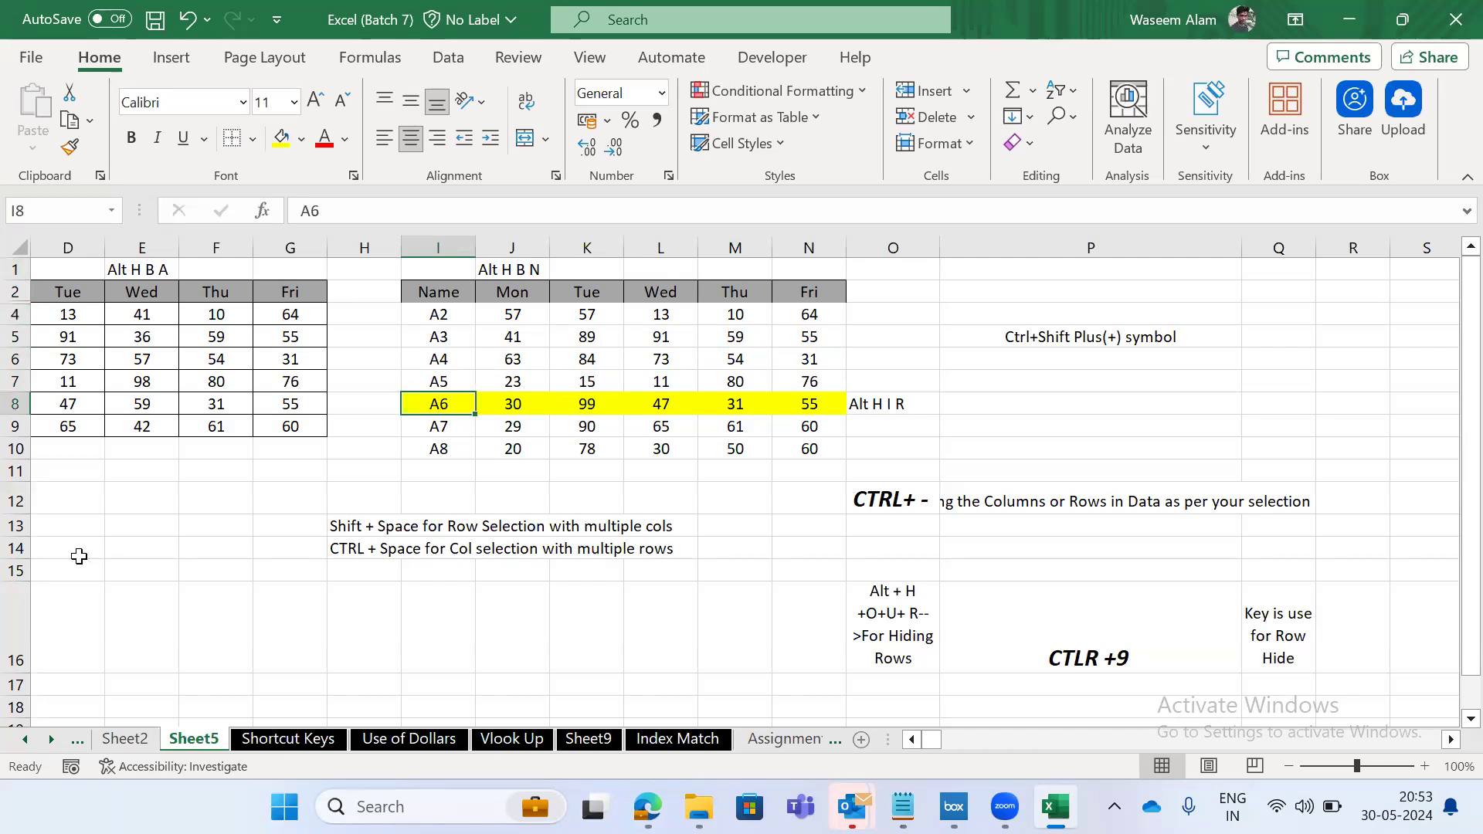
left_click(139, 452)
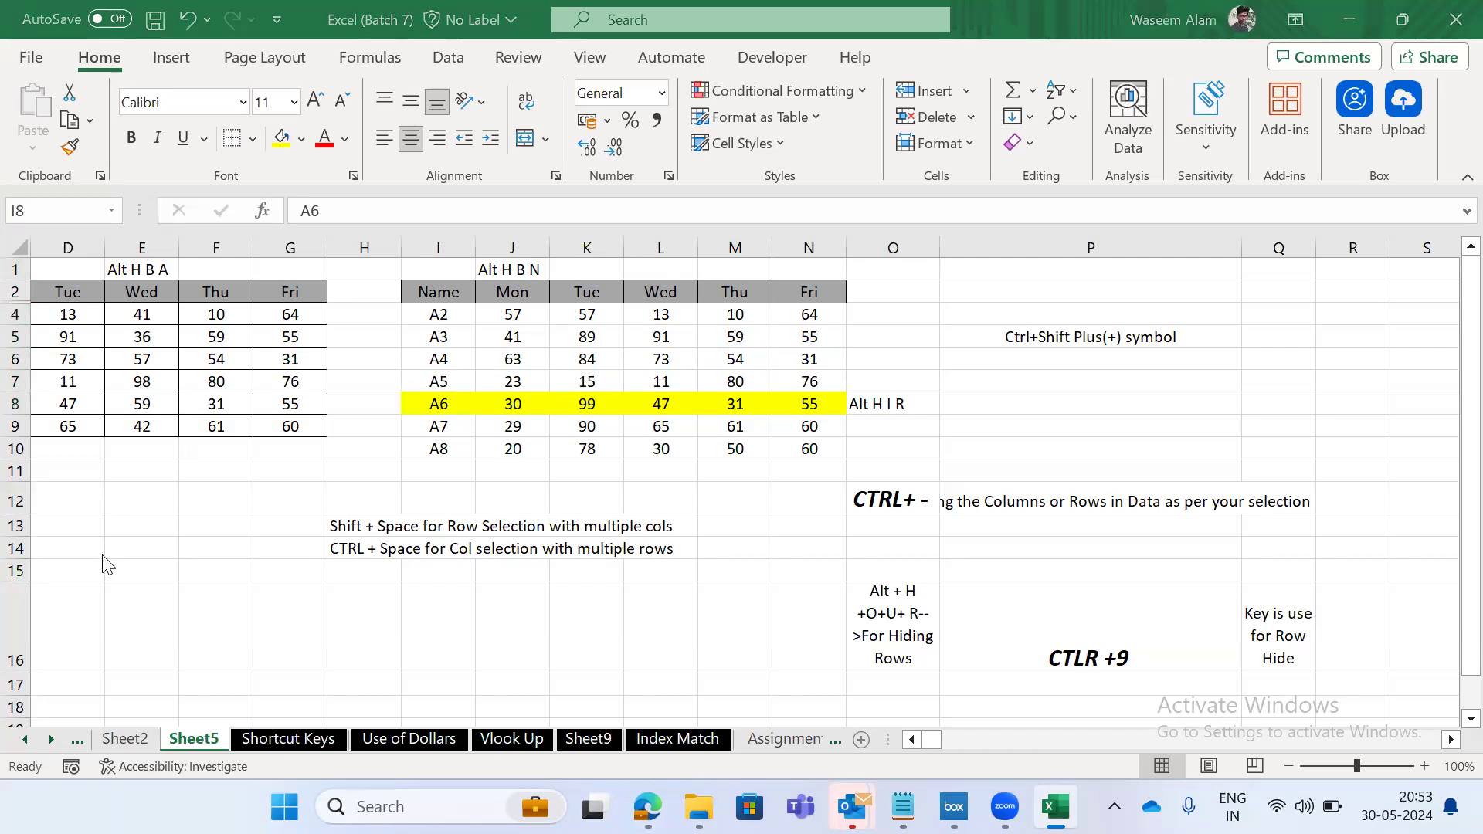
left_click(445, 404)
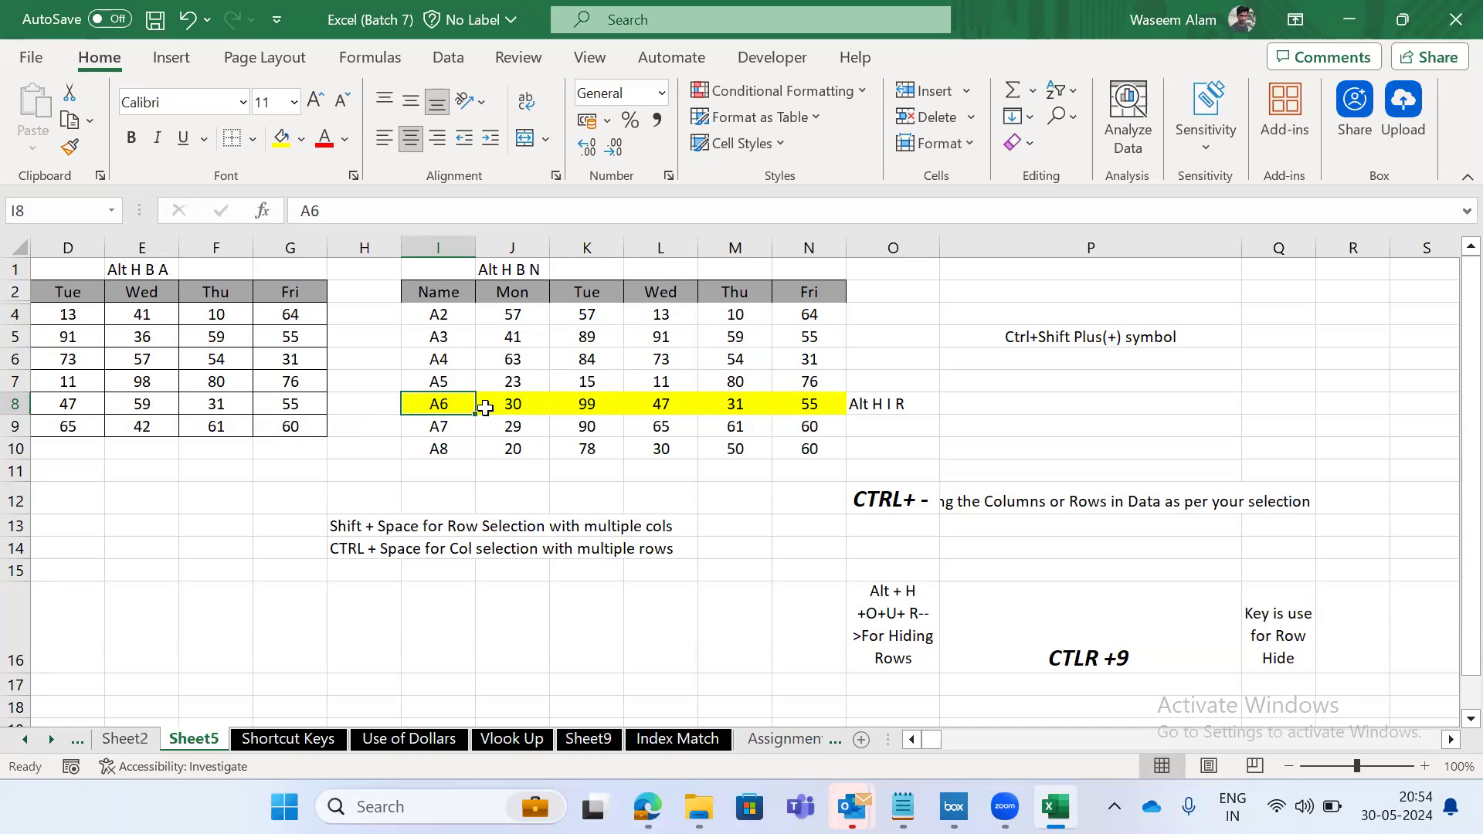
key("shift+space")
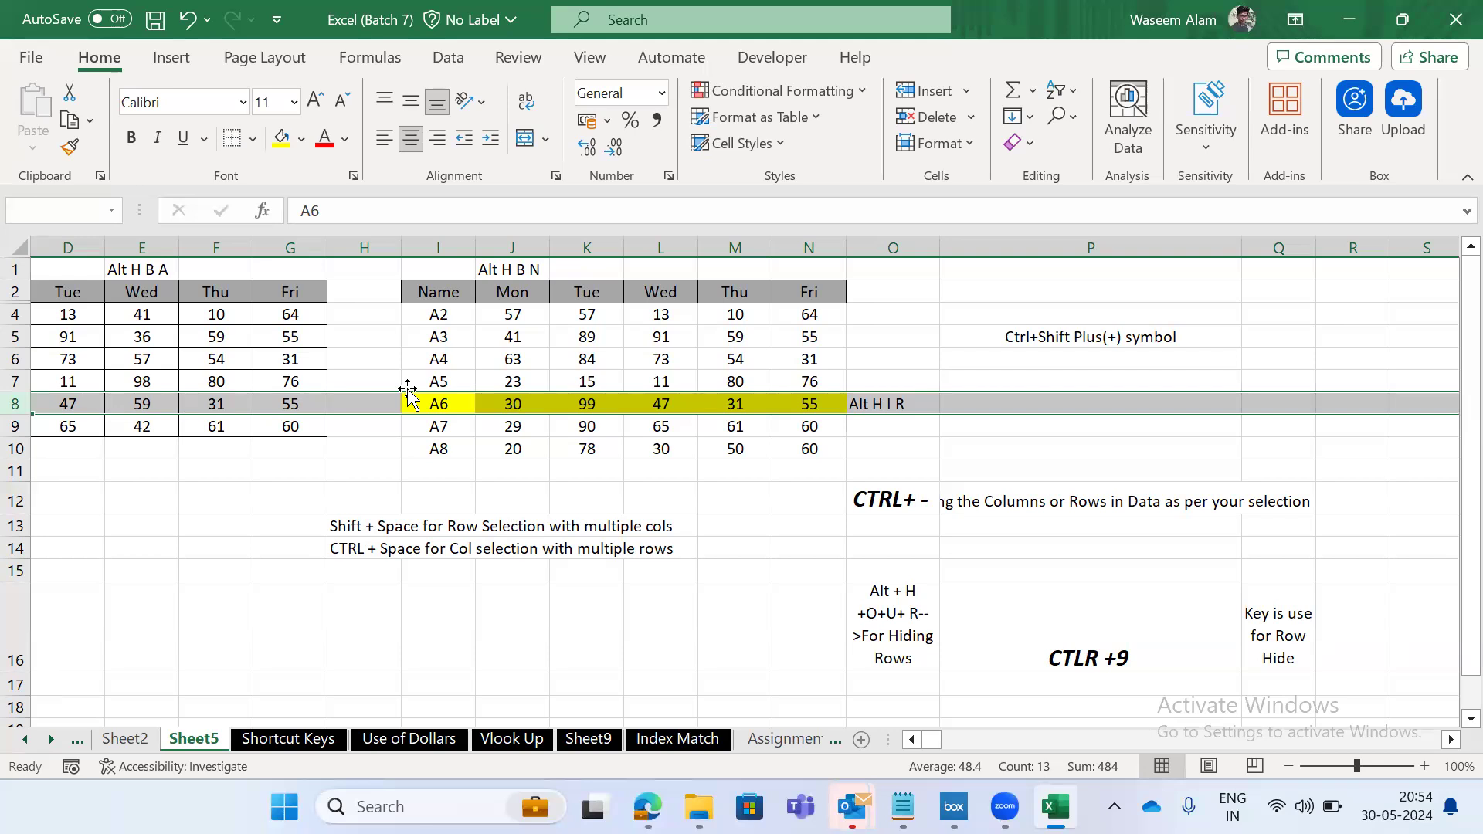
key("BackSpace")
key("alt")
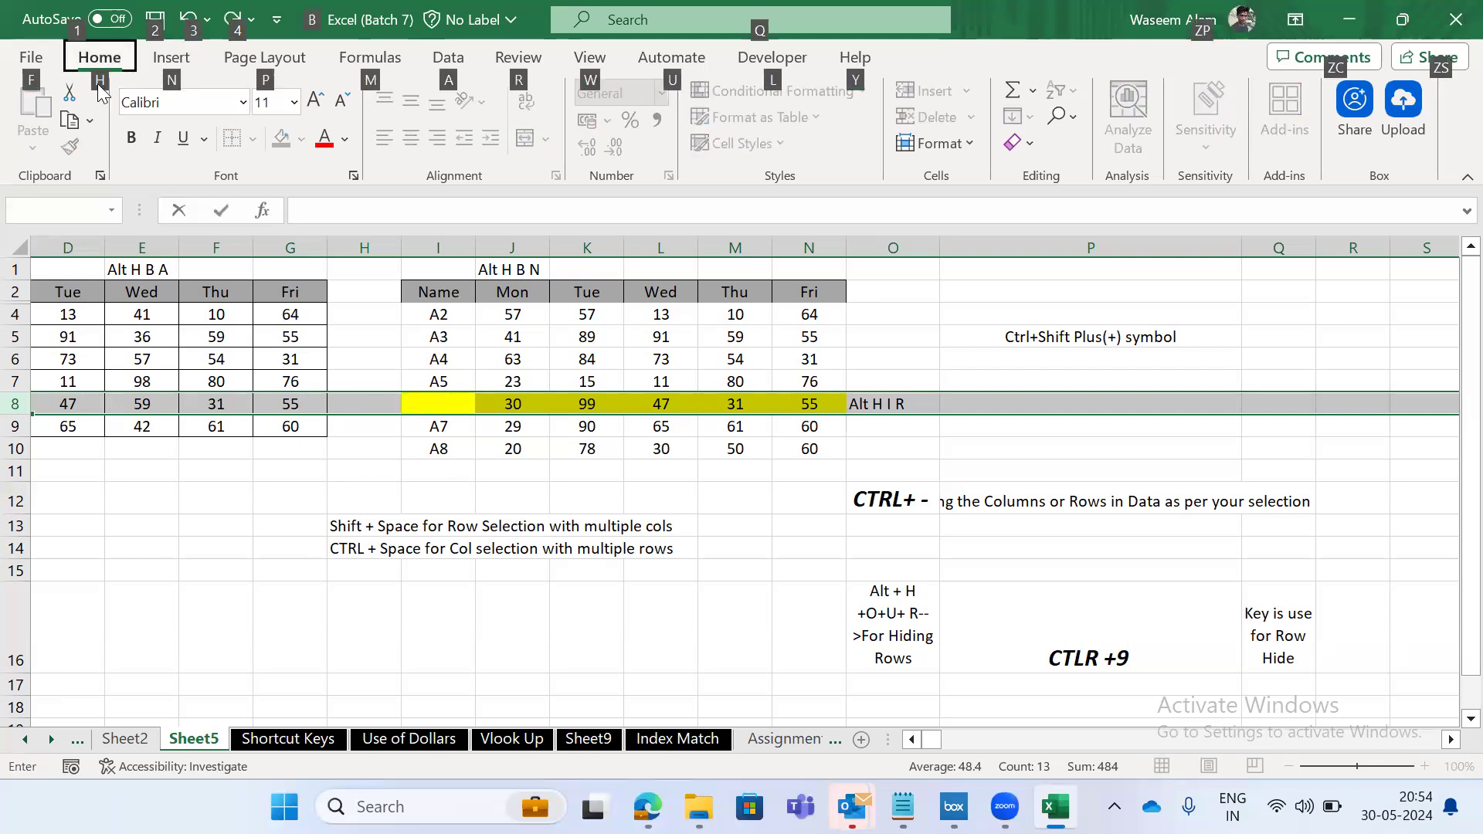
key("h")
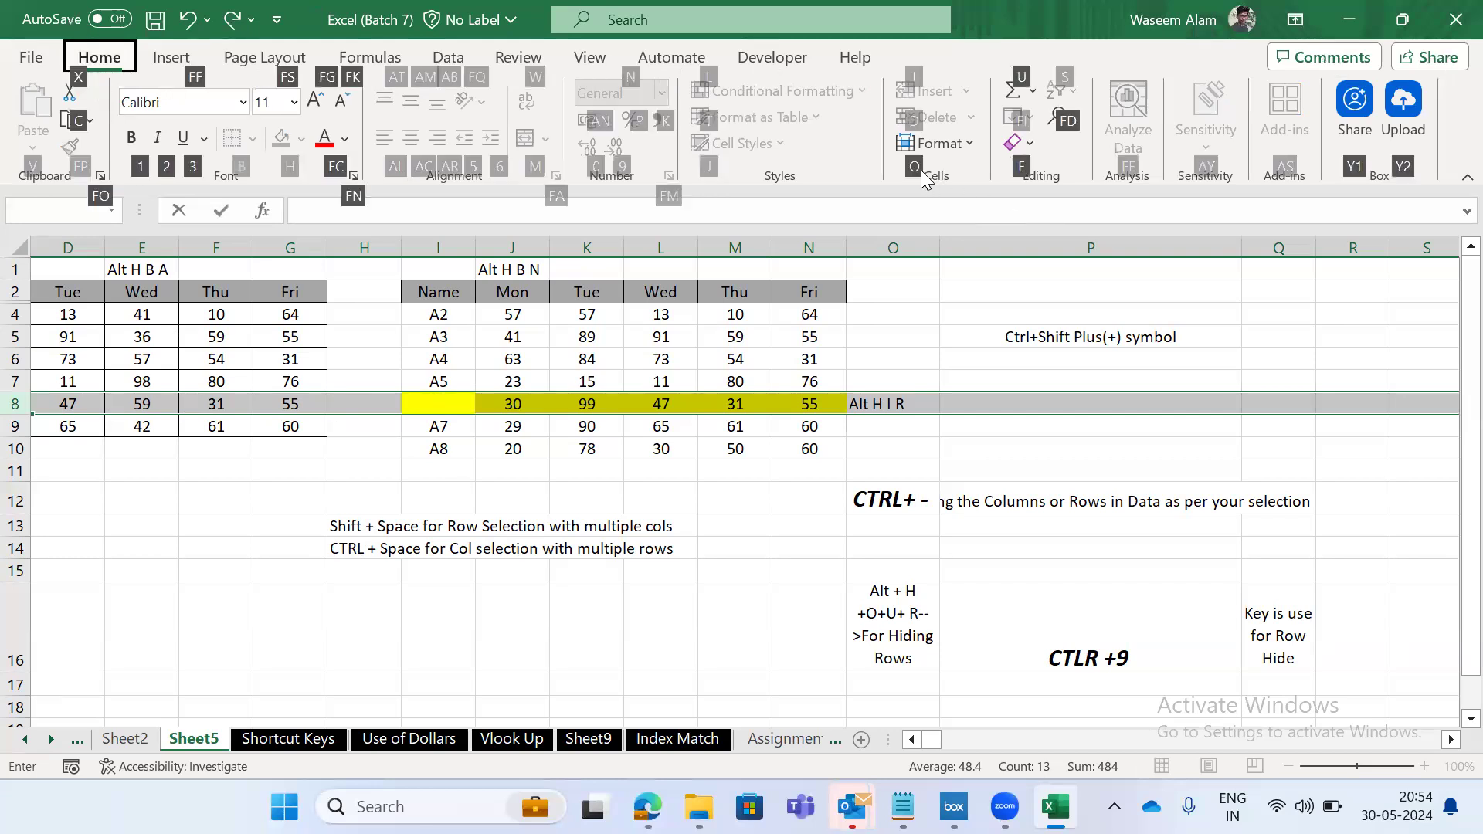
key("o")
key("Escape")
key("Escape")
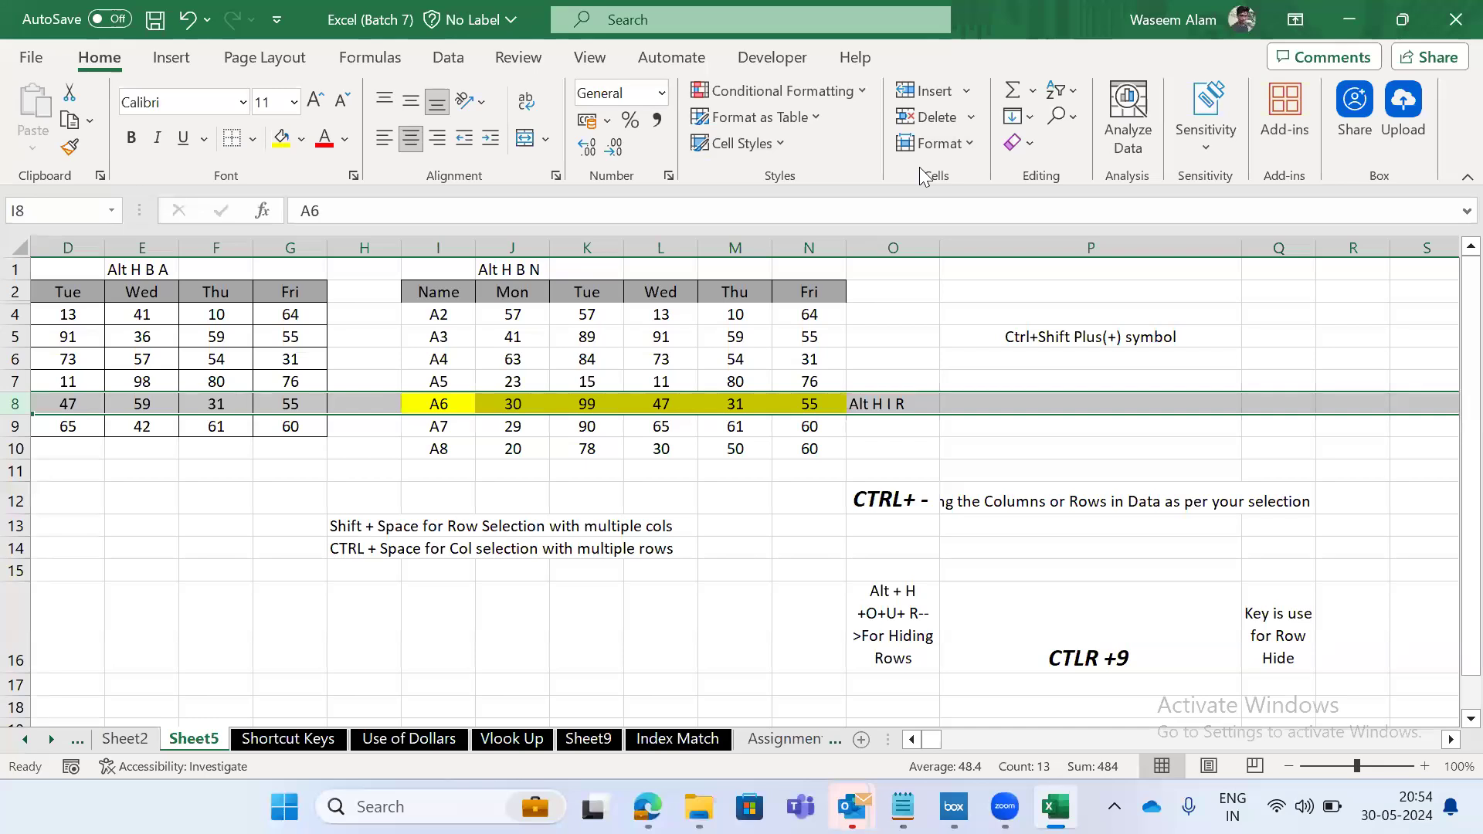
Look at the Hide & Unhide options for the selected sheet row 8, without applying any.
key("alt")
key("h")
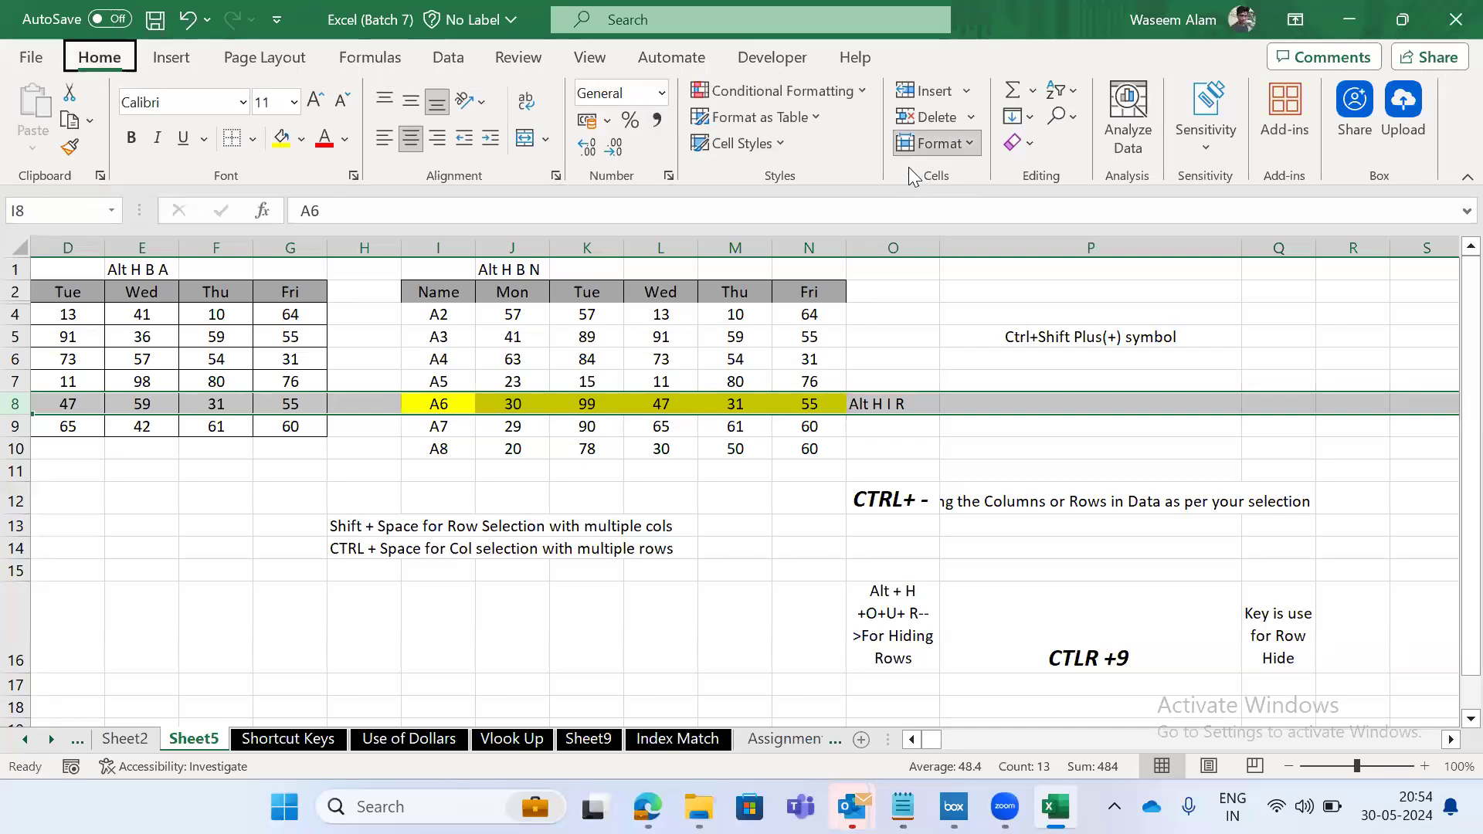
key("o")
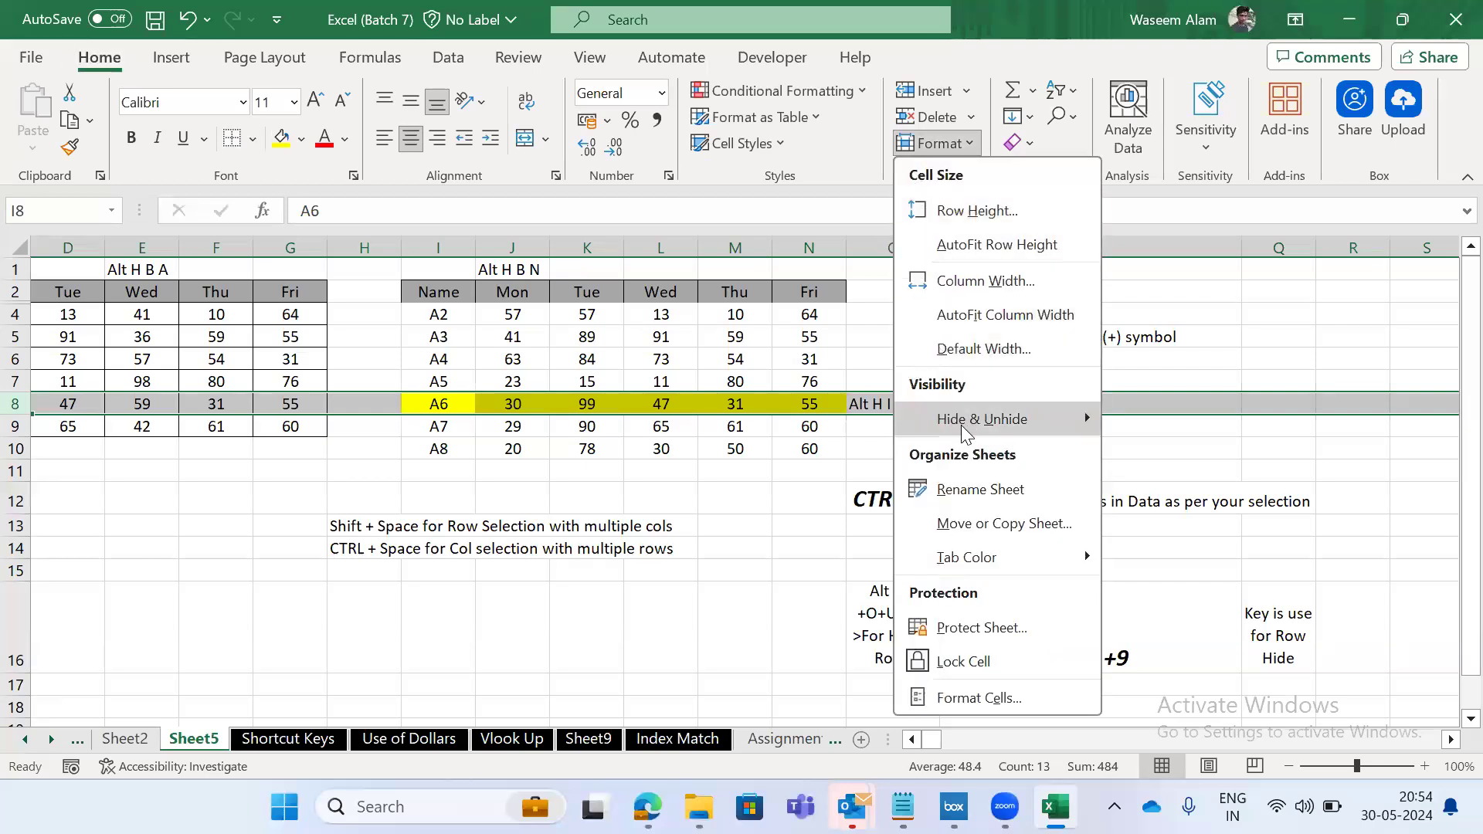
mouse_move(954, 430)
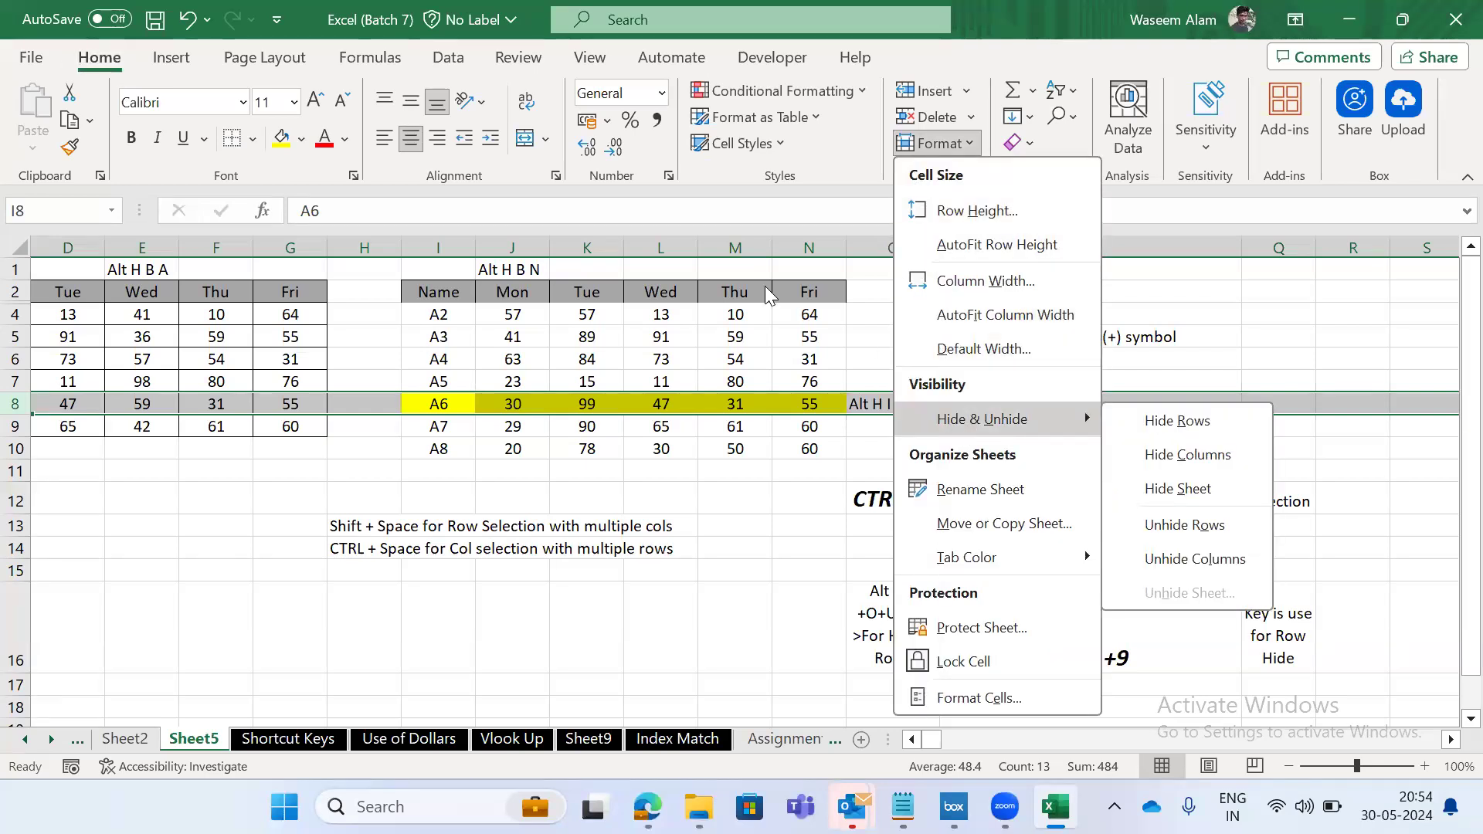
key("Escape")
key("Escape")
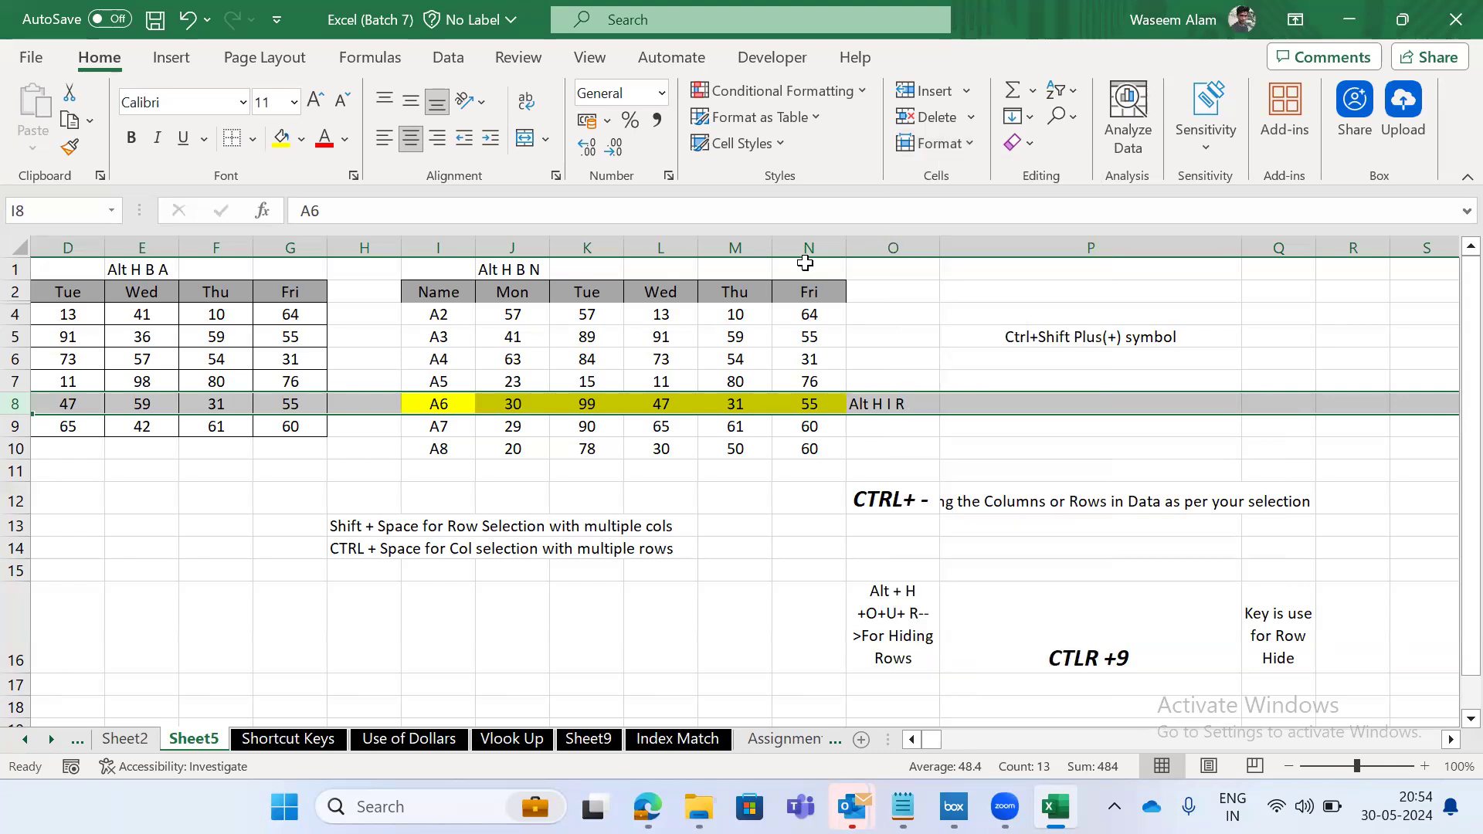
Hide sheet row 8, which holds the yellow A6 record.
key("alt")
key("h")
key("o")
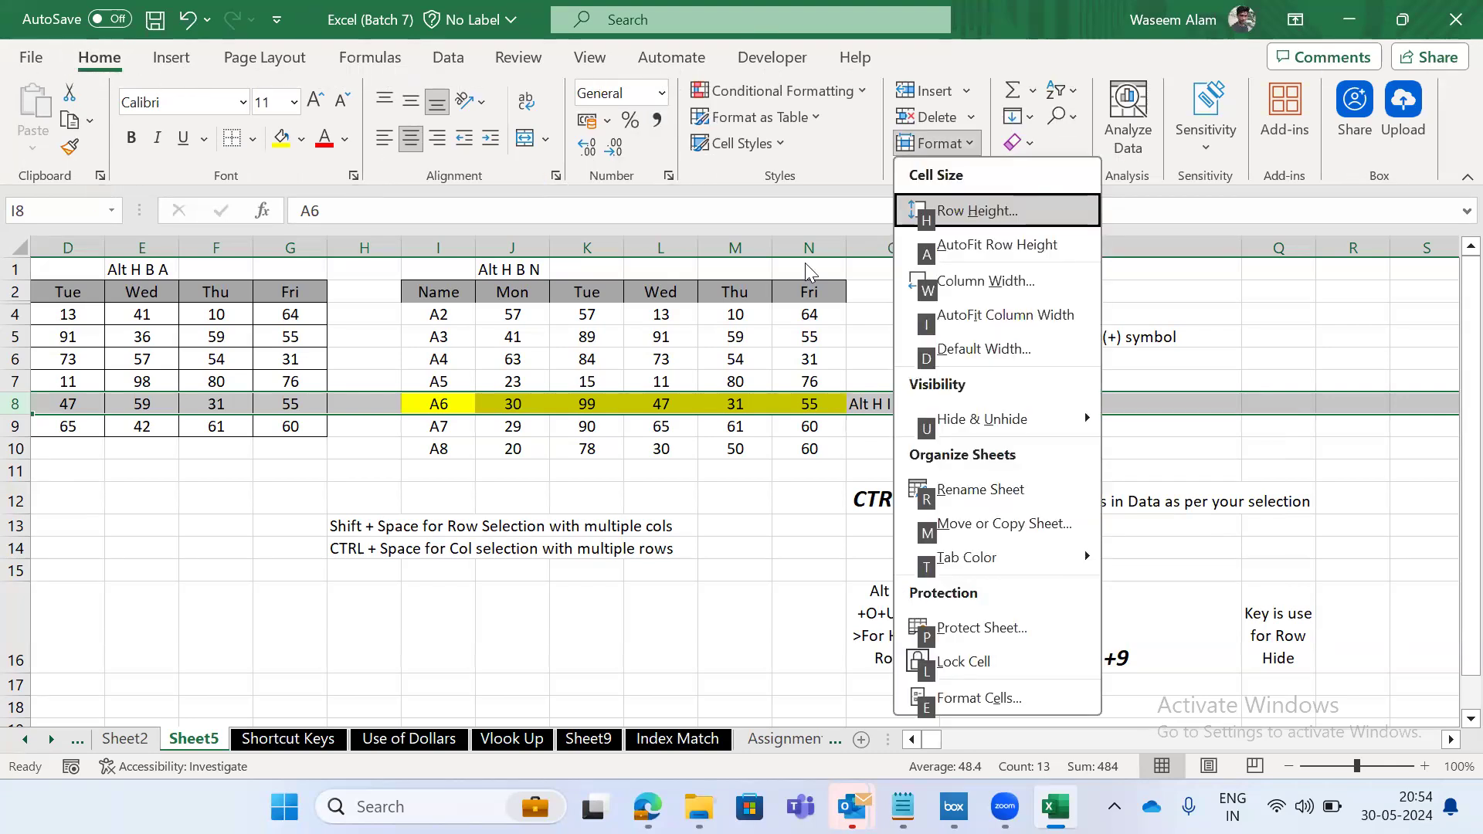
key("u")
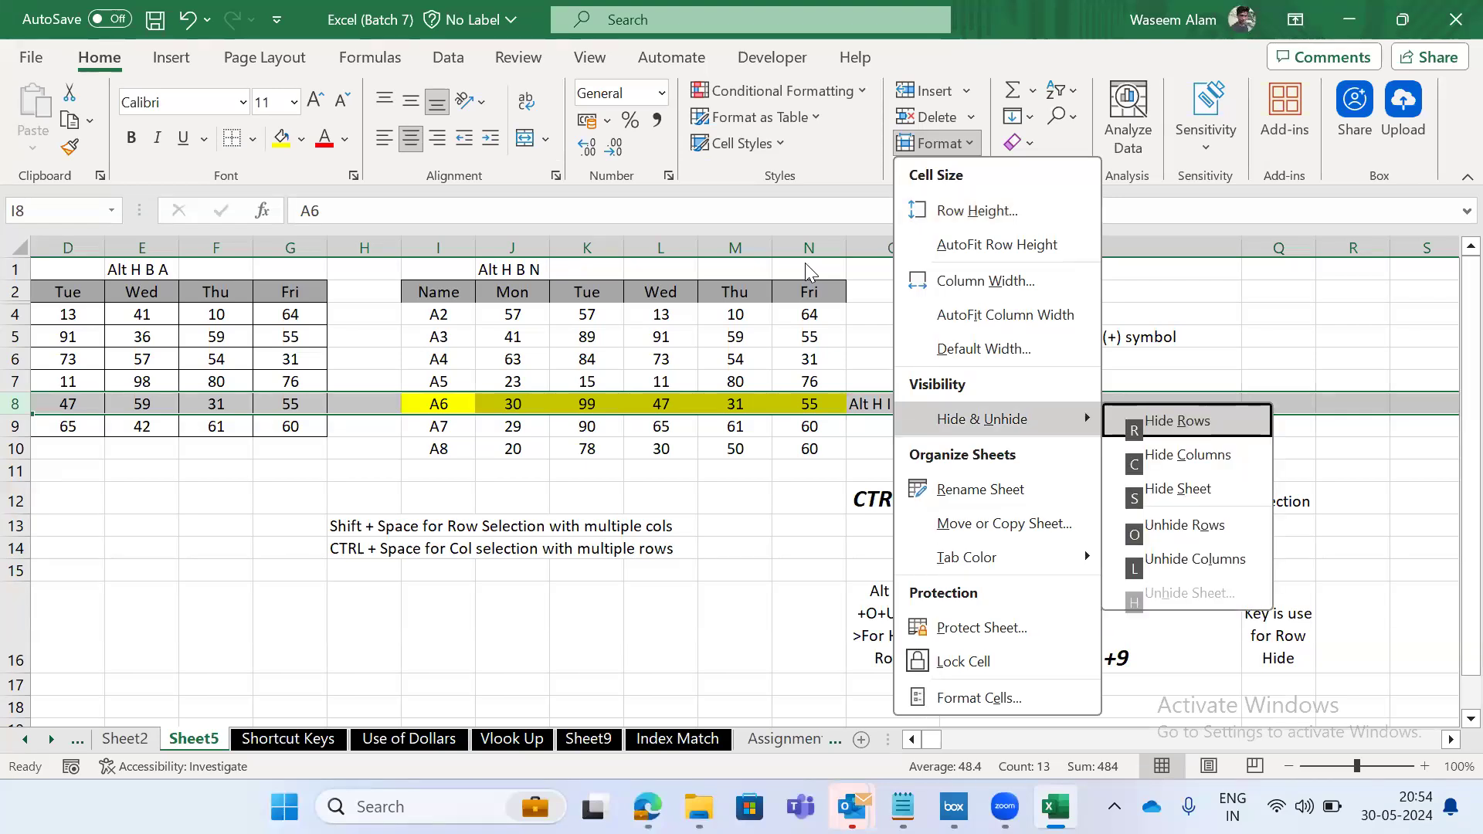
key("r")
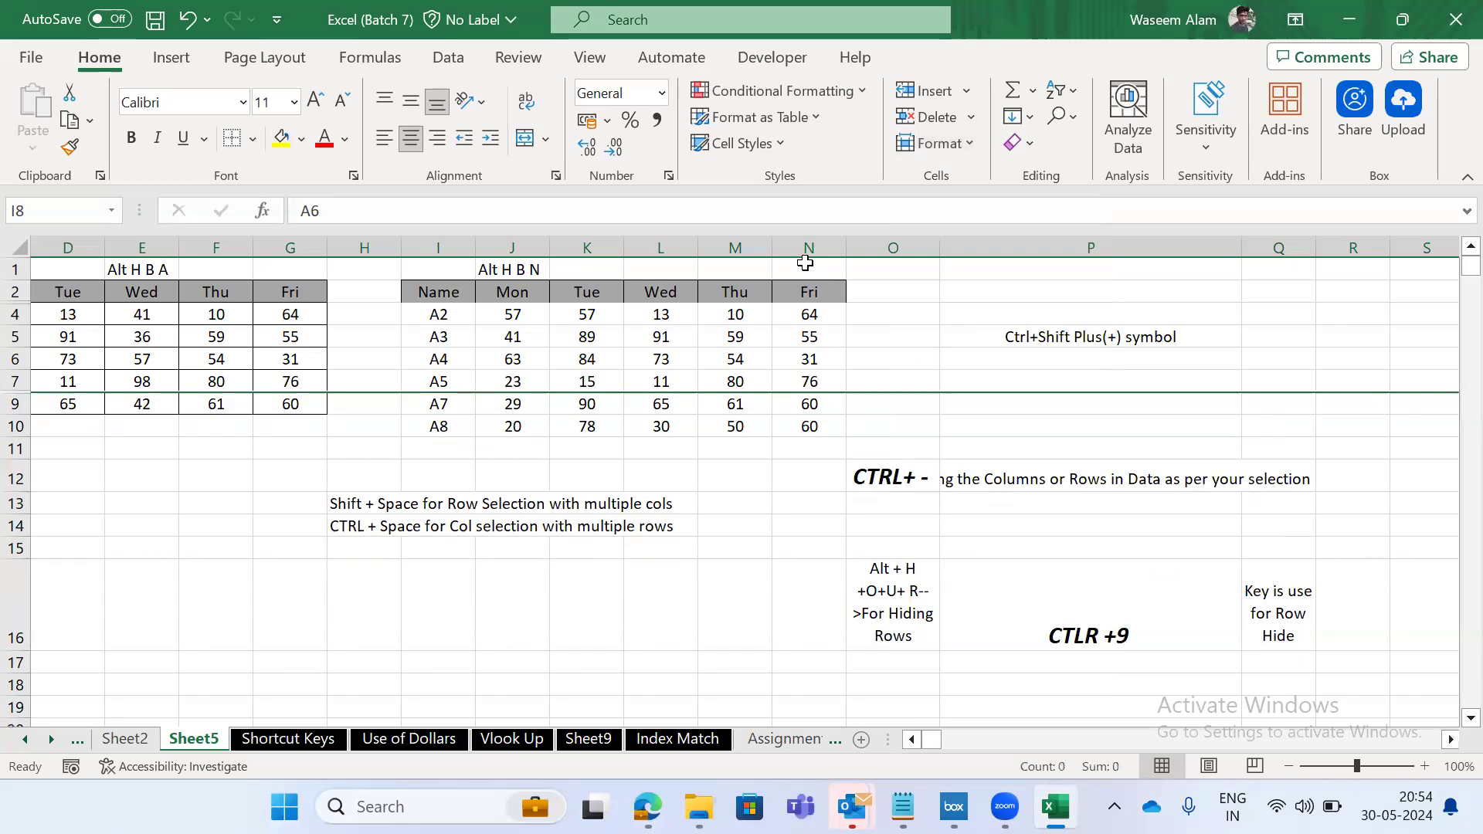
Copy the row-hiding shortcut note in A13 of the Shortcut Keys sheet and return to Sheet5.
key("ctrl+Page_Down")
key("ctrl+c")
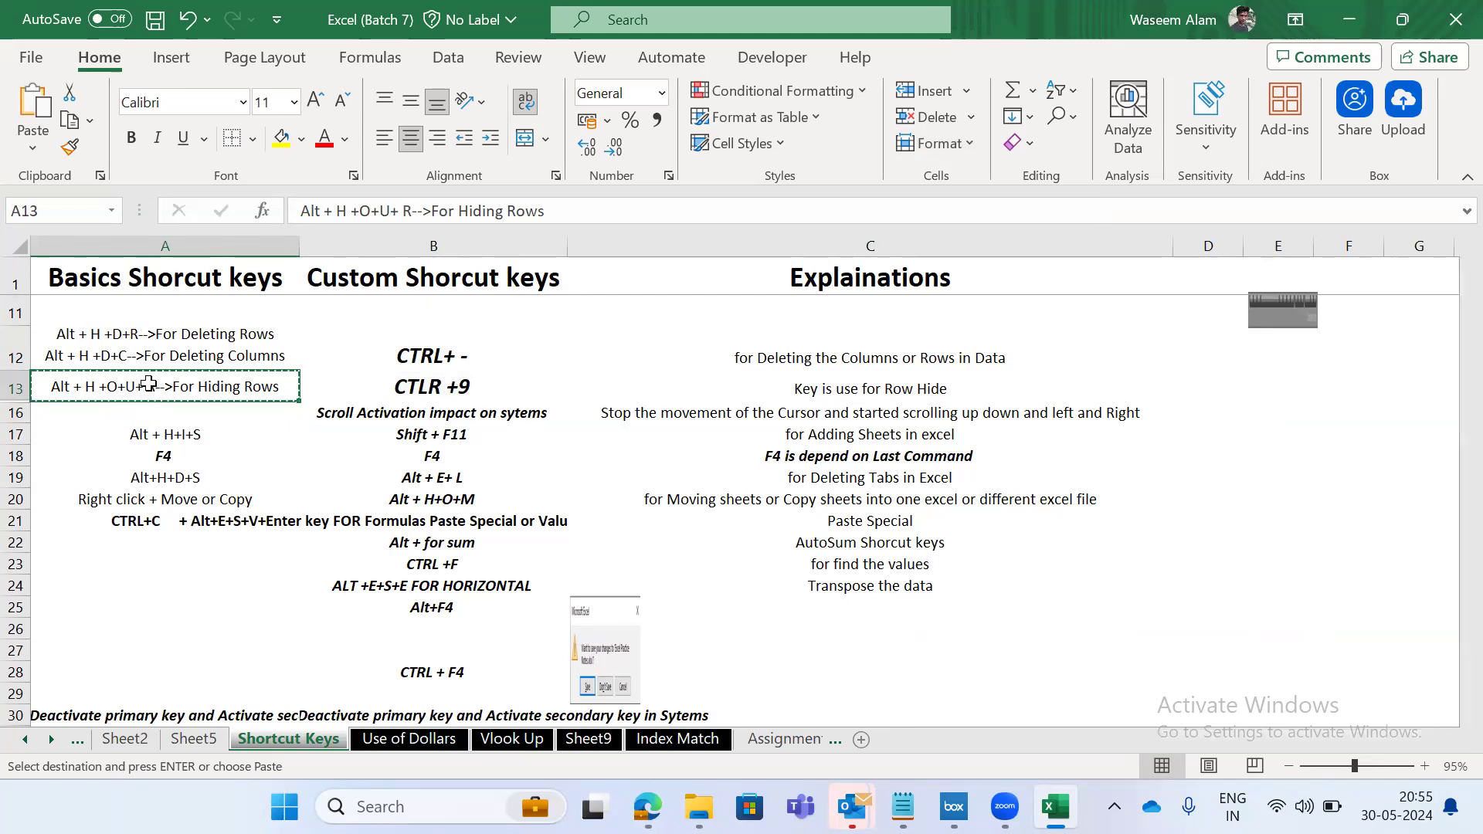
key("ctrl+Page_Up")
Go to the row-hiding shortcut note in O16 and look up the Hide Rows option without applying it.
key("Down")
key("Down")
key("Down")
key("Down")
key("Down")
key("Down")
key("Down")
key("Down")
key("Down")
key("Down")
key("Down")
key("Down")
key("Down")
key("Down")
key("Down")
key("Down")
key("Down")
key("Down")
key("Down")
key("Down")
key("Down")
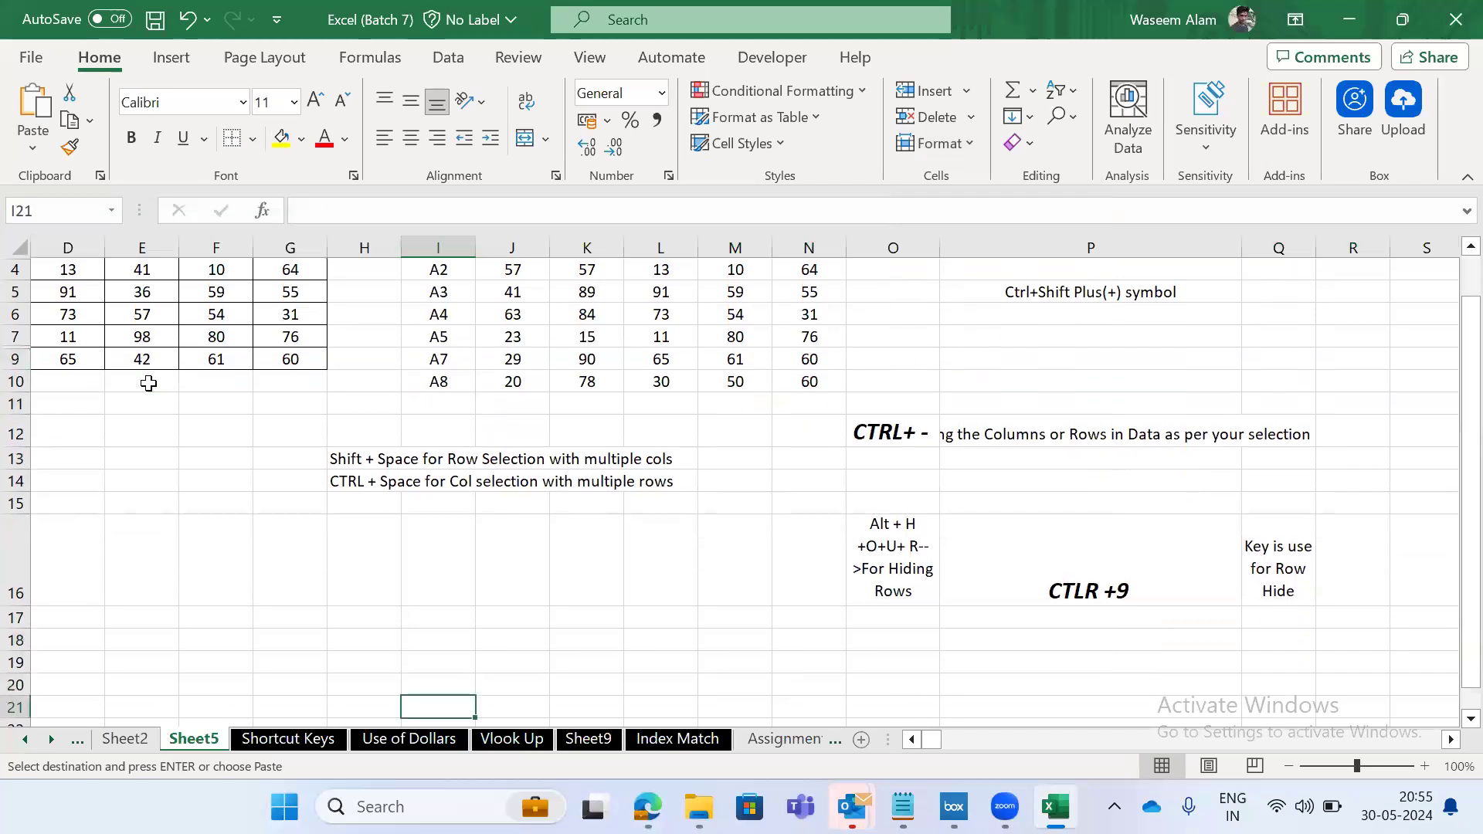
key("Up")
key("Up")
key("Up")
key("Up")
key("Up")
key("Up")
key("Up")
key("Up")
key("Up")
key("Up")
key("Up")
key("Up")
key("Right")
key("Right")
key("Right")
key("Right")
key("Up")
key("Right")
key("Up")
key("Up")
key("Right")
key("Down")
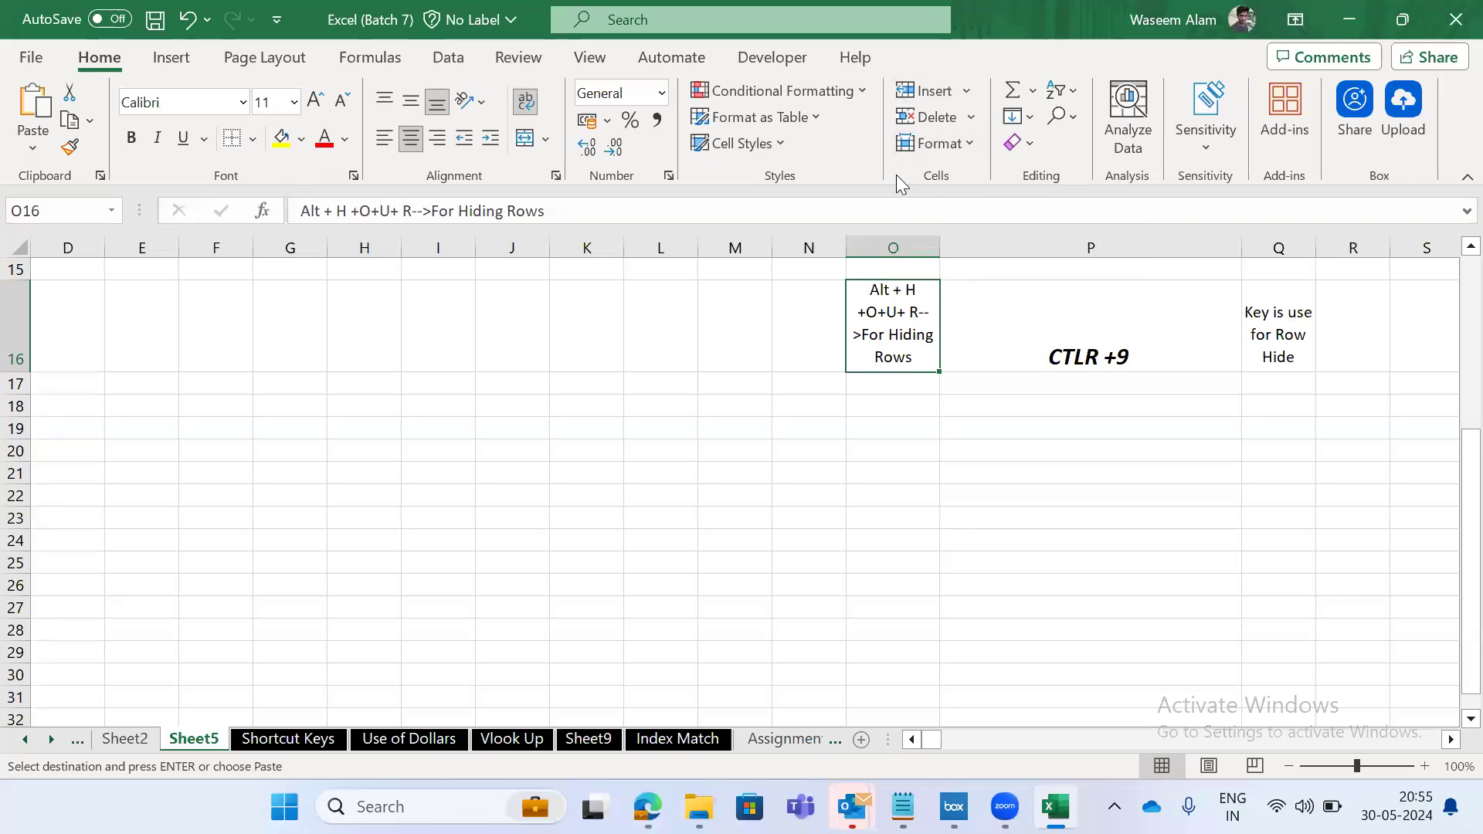
left_click(971, 145)
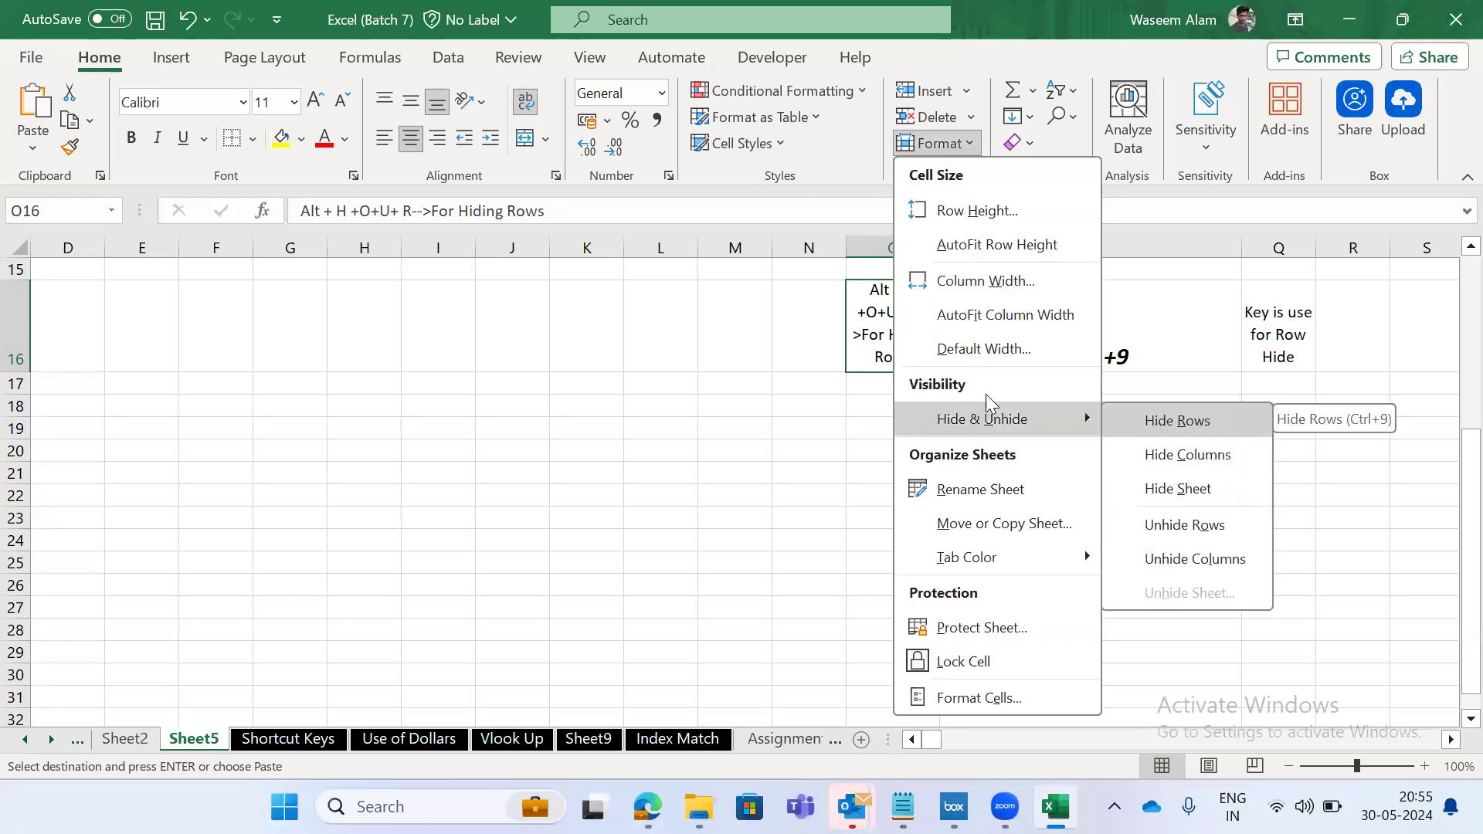
left_click(847, 376)
key("Escape")
Return to the second table's Name column and undo the hiding of sheet rows 8 and 3.
key("Up")
key("Up")
key("Up")
key("Up")
key("Up")
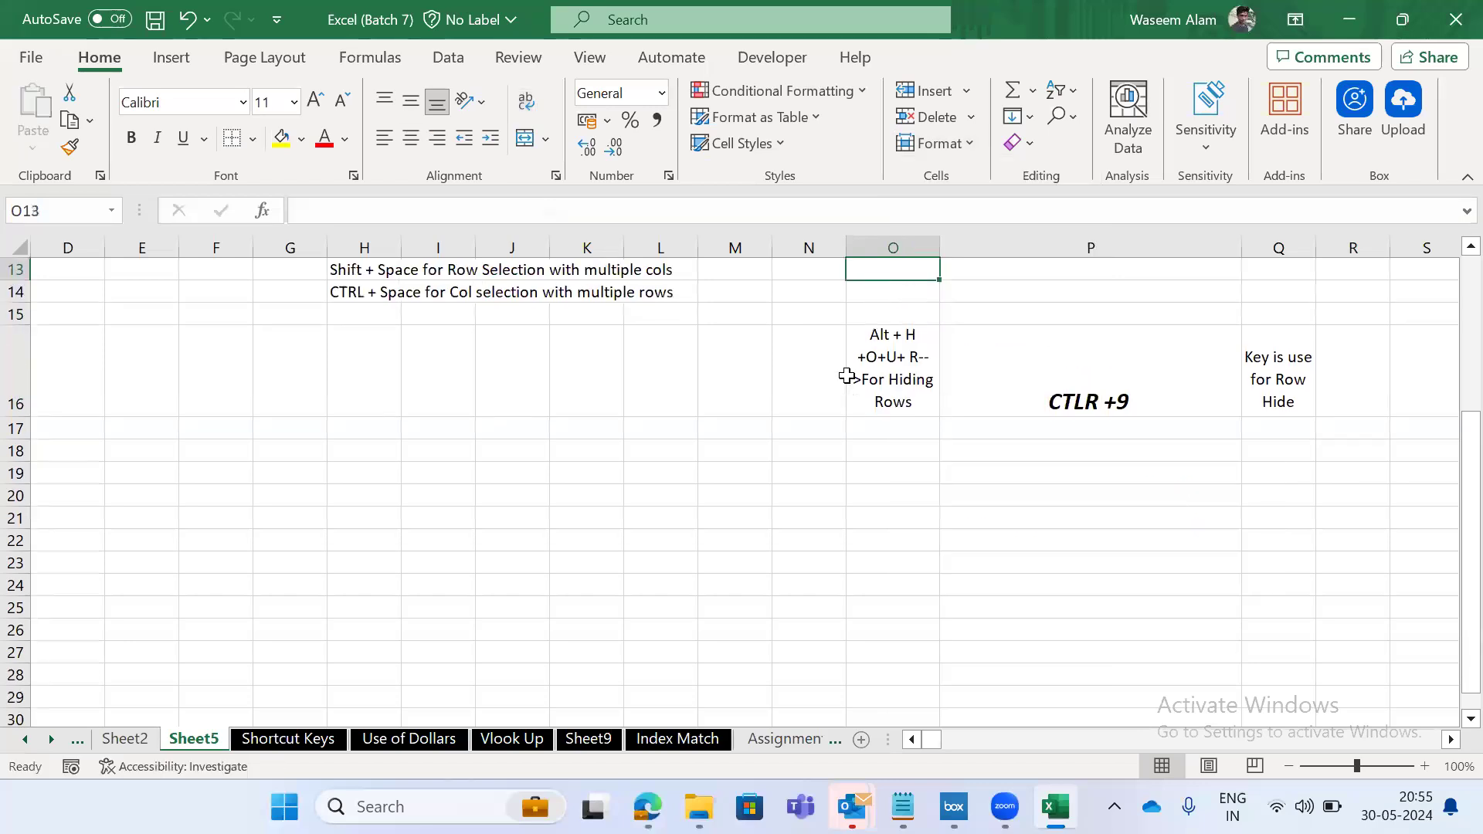
key("Left")
key("Up")
key("Up")
key("Up")
key("Left")
key("Up")
key("Up")
key("Left")
key("Up")
key("Left")
key("Left")
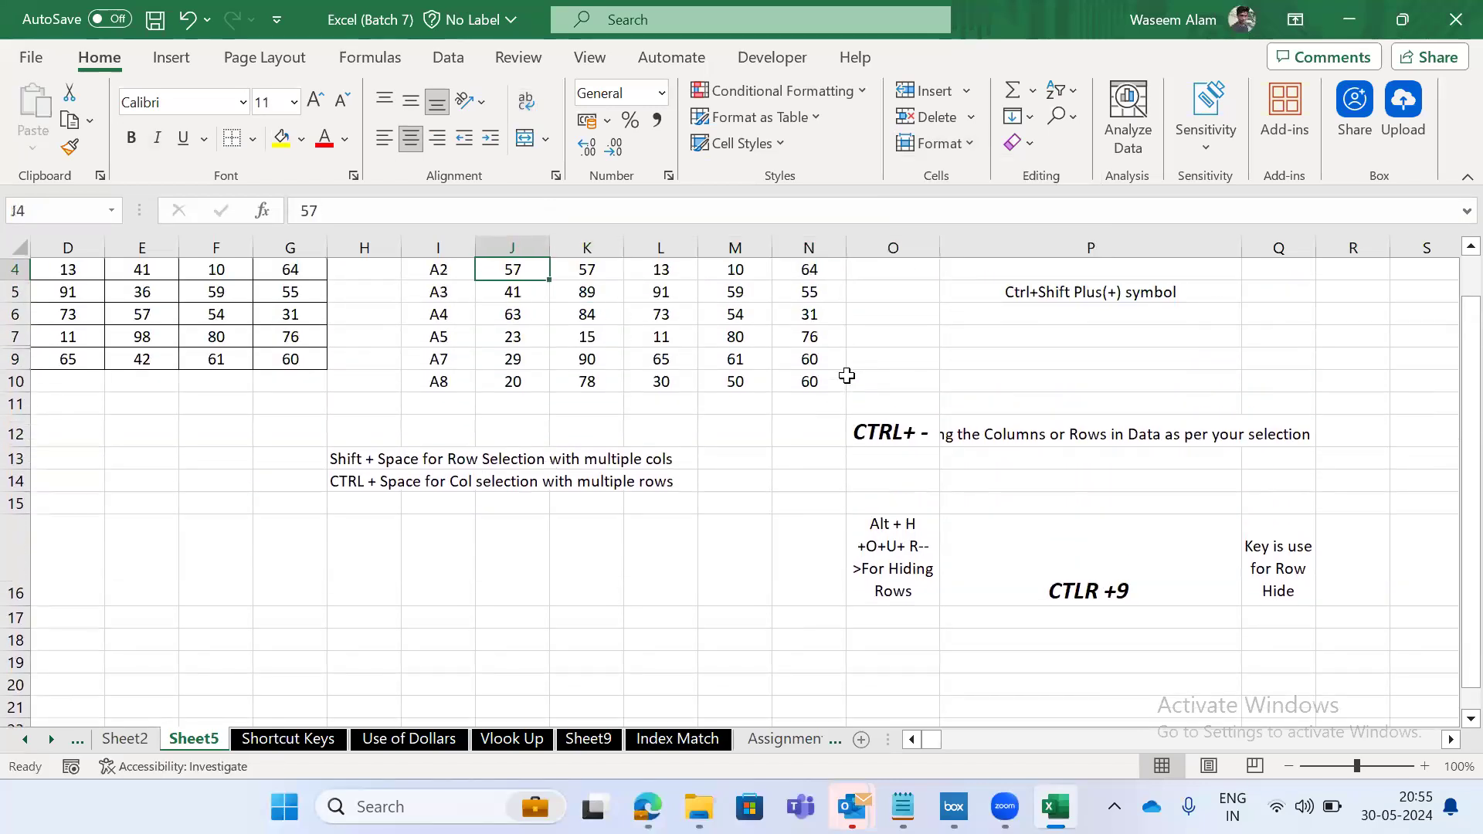
key("Up")
key("Up")
key("Down")
key("Down")
key("Left")
key("Down")
key("Up")
key("Up")
key("Down")
key("Down")
key("Down")
key("ctrl+z")
key("ctrl+z")
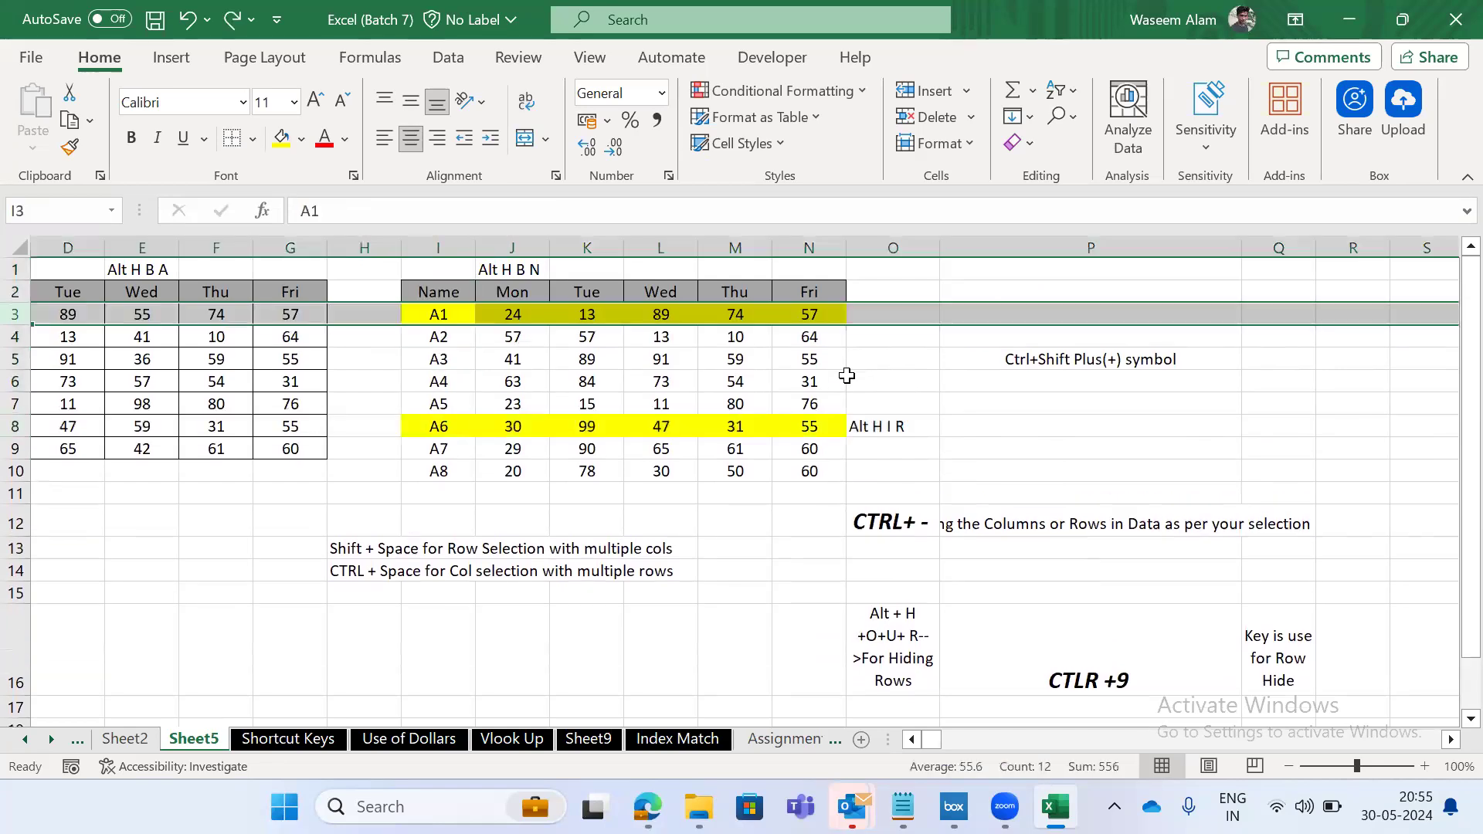
Practise selecting the entire sheet row from the A1 name in I3, returning to the single cell each time.
key("Up")
key("Down")
key("shift+space")
key("shift+Down")
key("shift+Down")
key("Up")
key("Down")
key("shift+space")
key("Left")
key("Right")
key("shift+space")
key("Left")
key("Right")
key("shift+space")
key("Left")
key("Right")
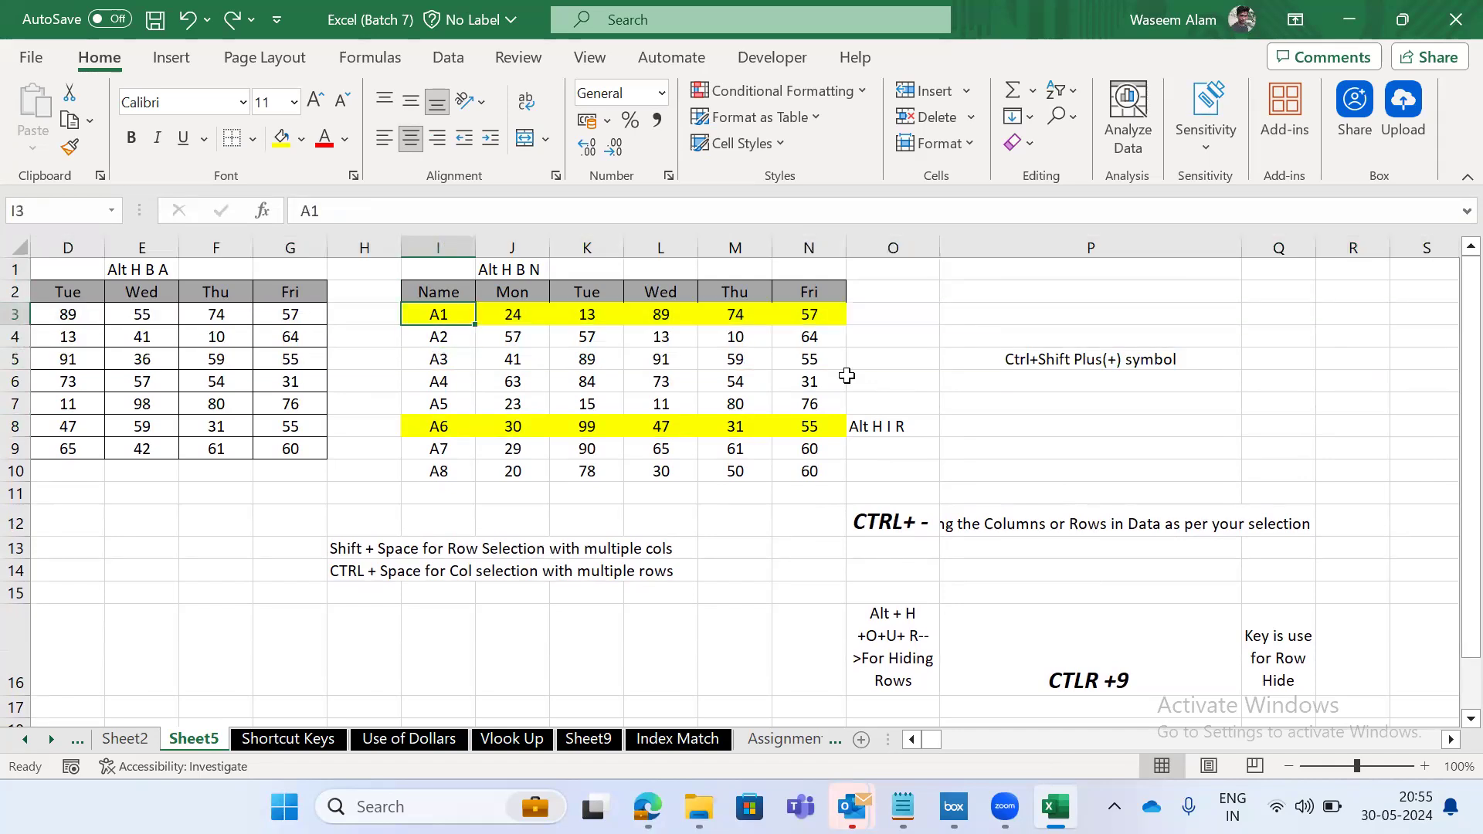
Select the entire sheet row 3 with the yellow A1 record and hide it.
key("shift+space")
key("alt")
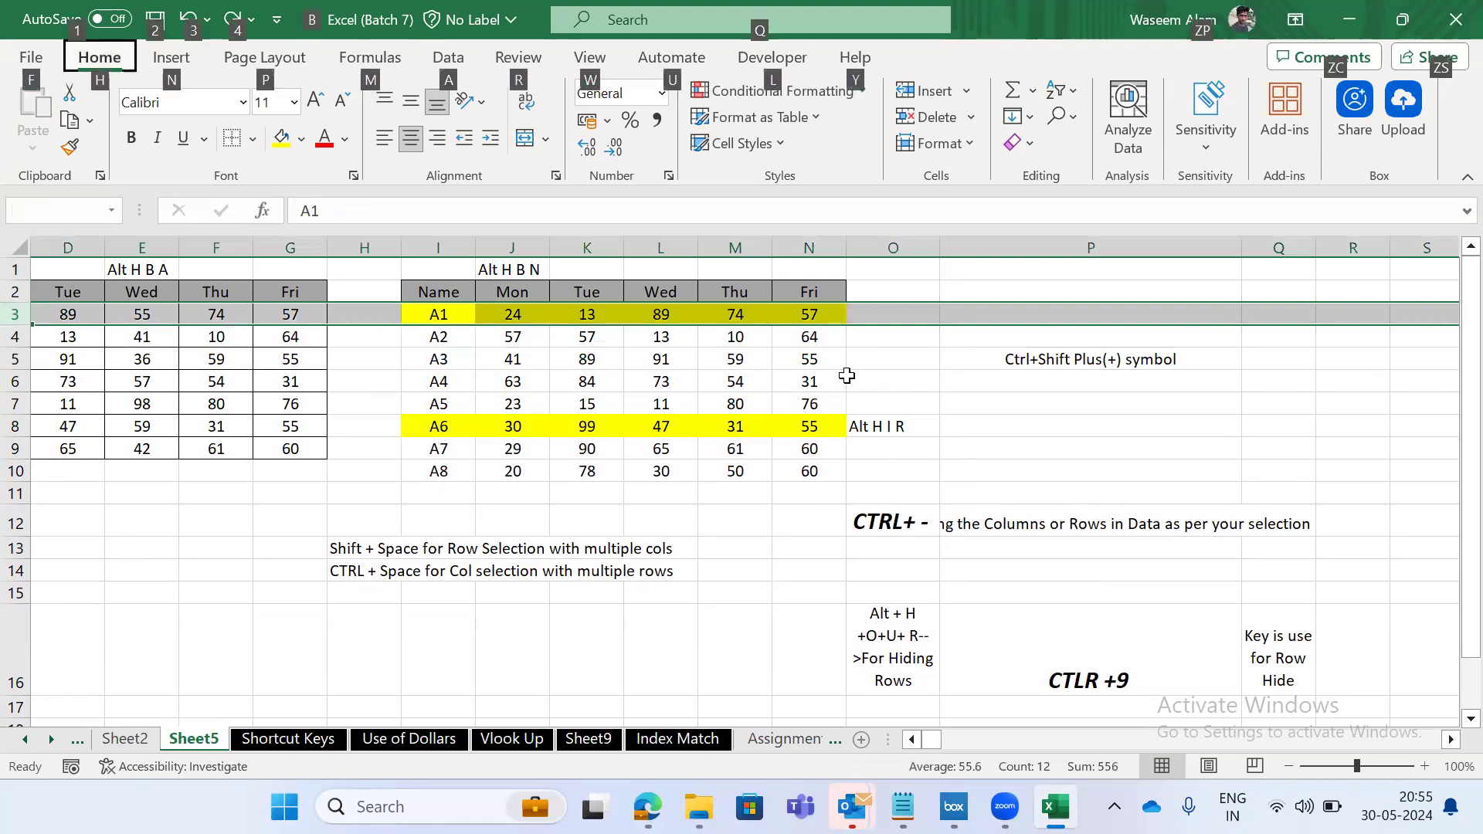
key("h")
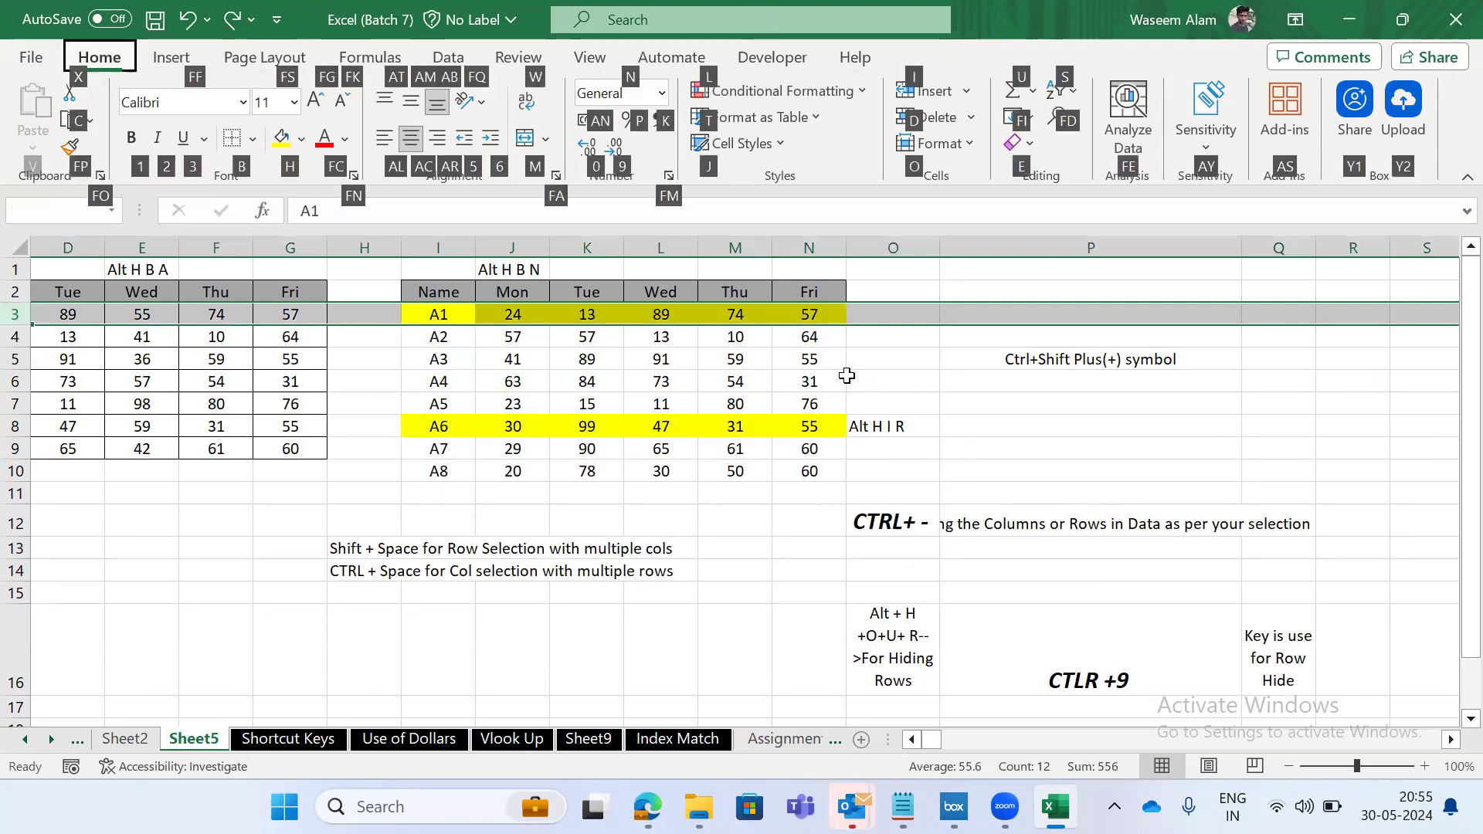
key("o")
key("u")
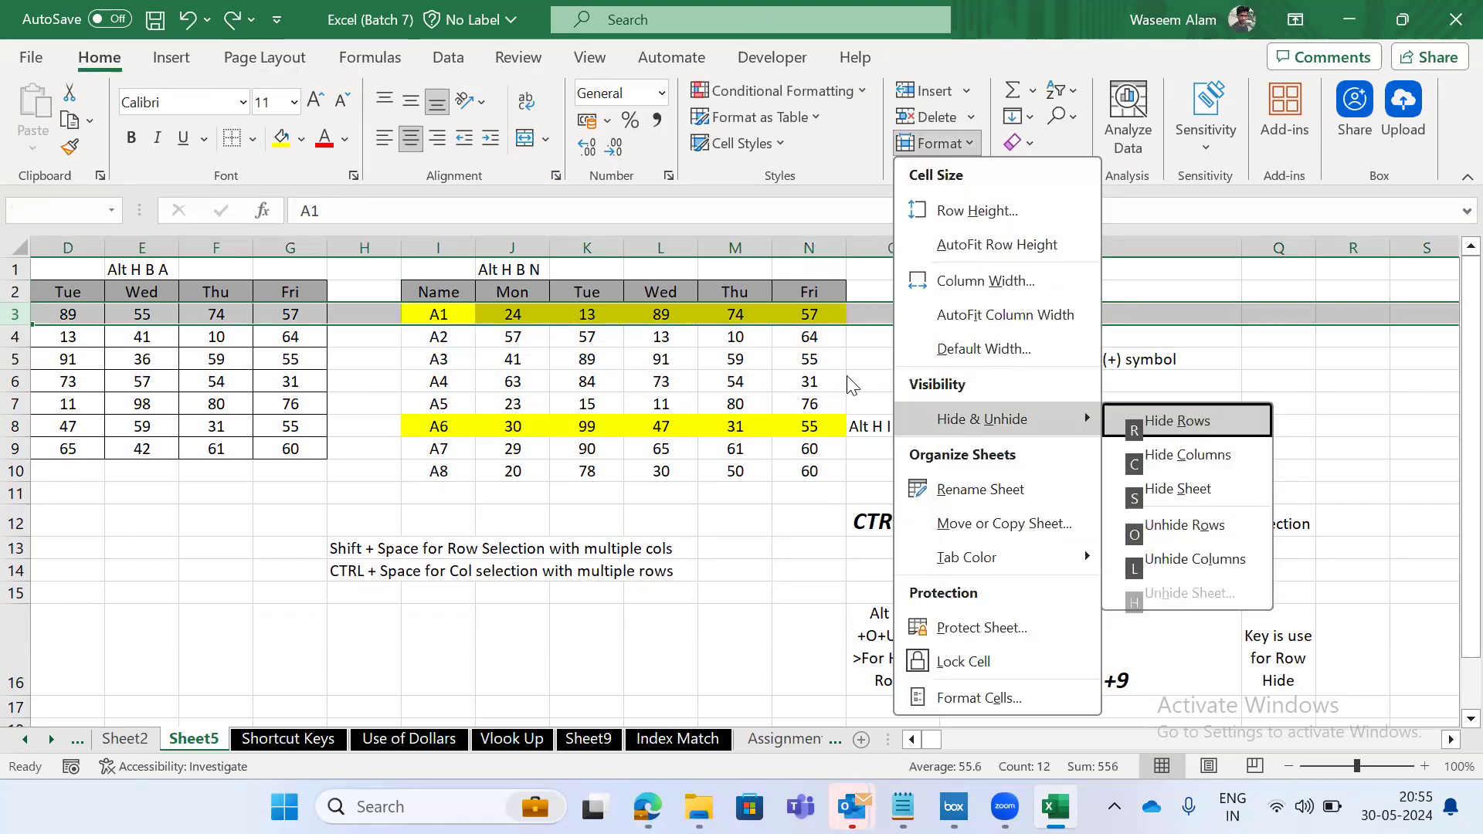
key("r")
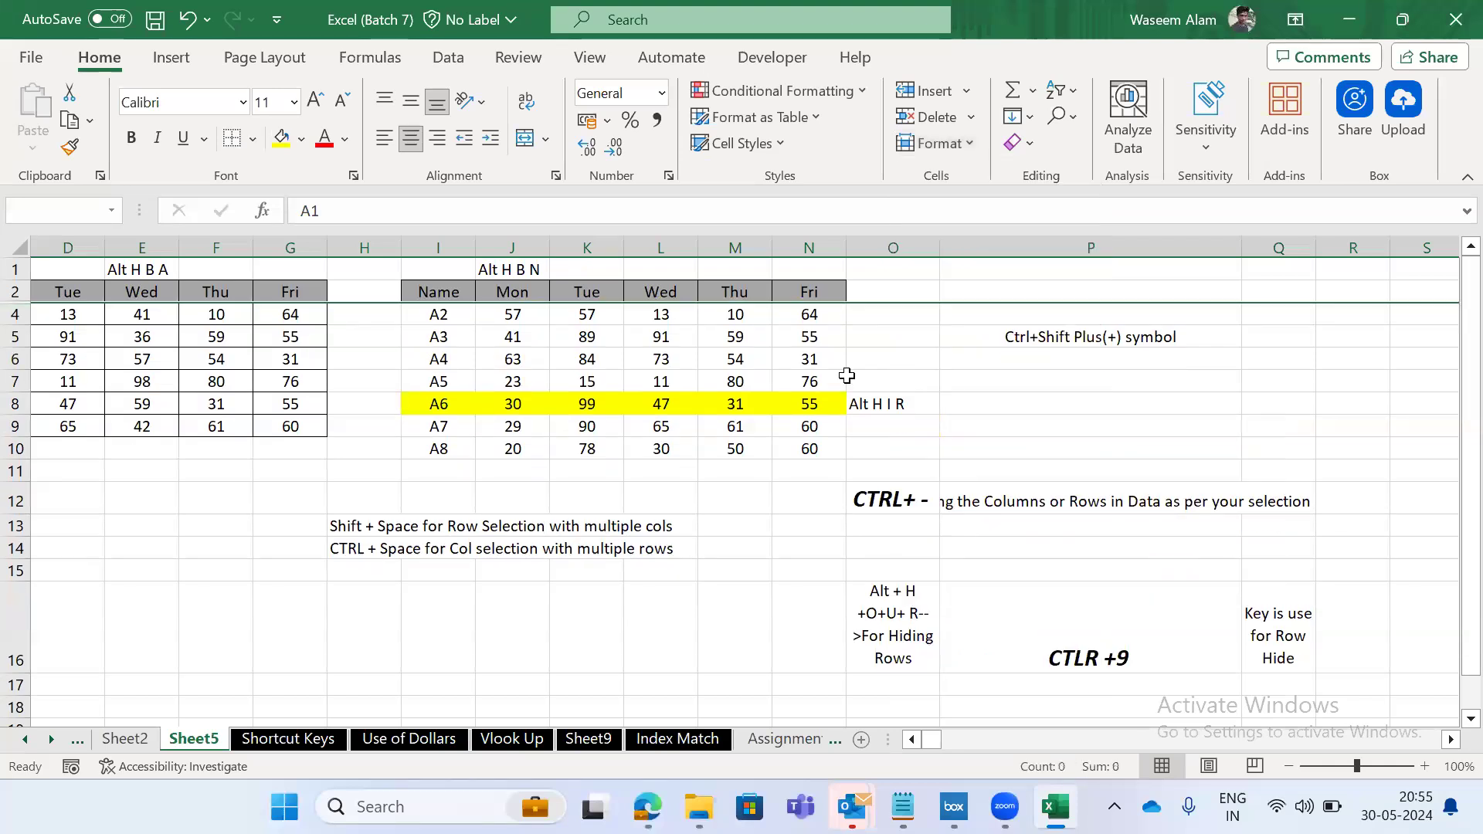
Move down to the A6 name in I8 and select its entire sheet row.
key("Down")
key("Down")
key("Down")
key("Down")
key("Down")
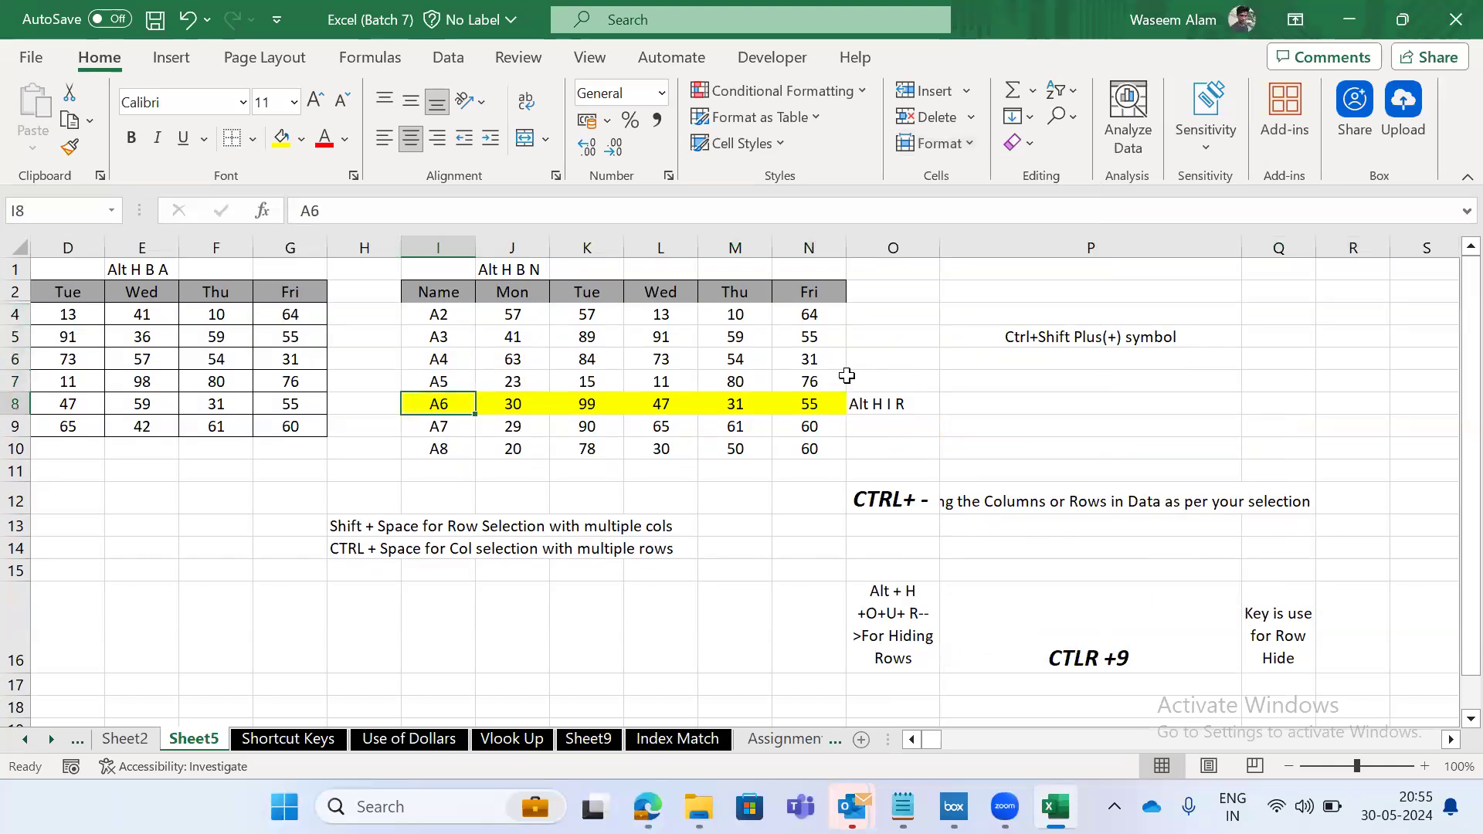
key("shift+space")
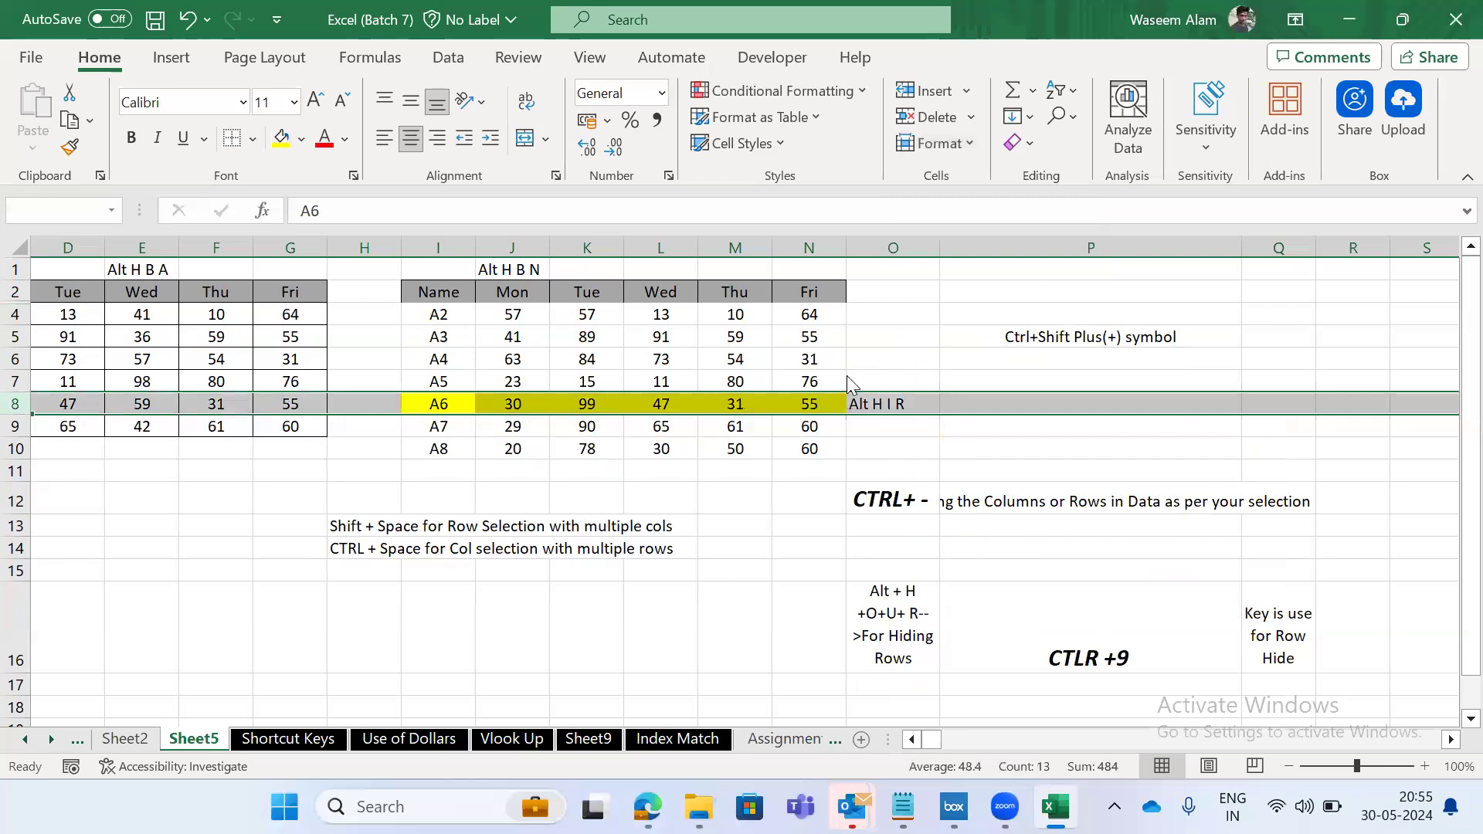
key("alt")
key("o")
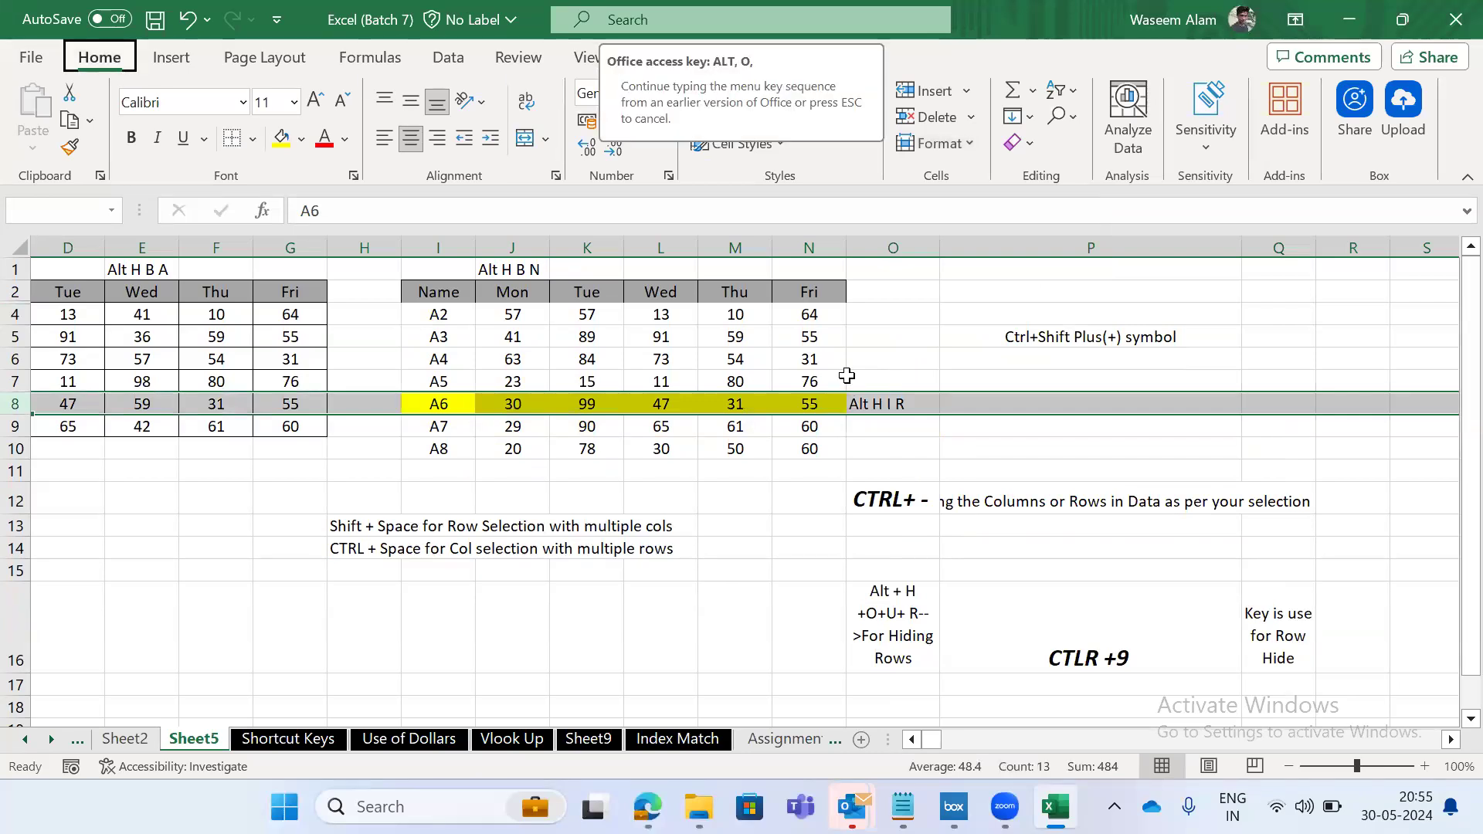
key("Escape")
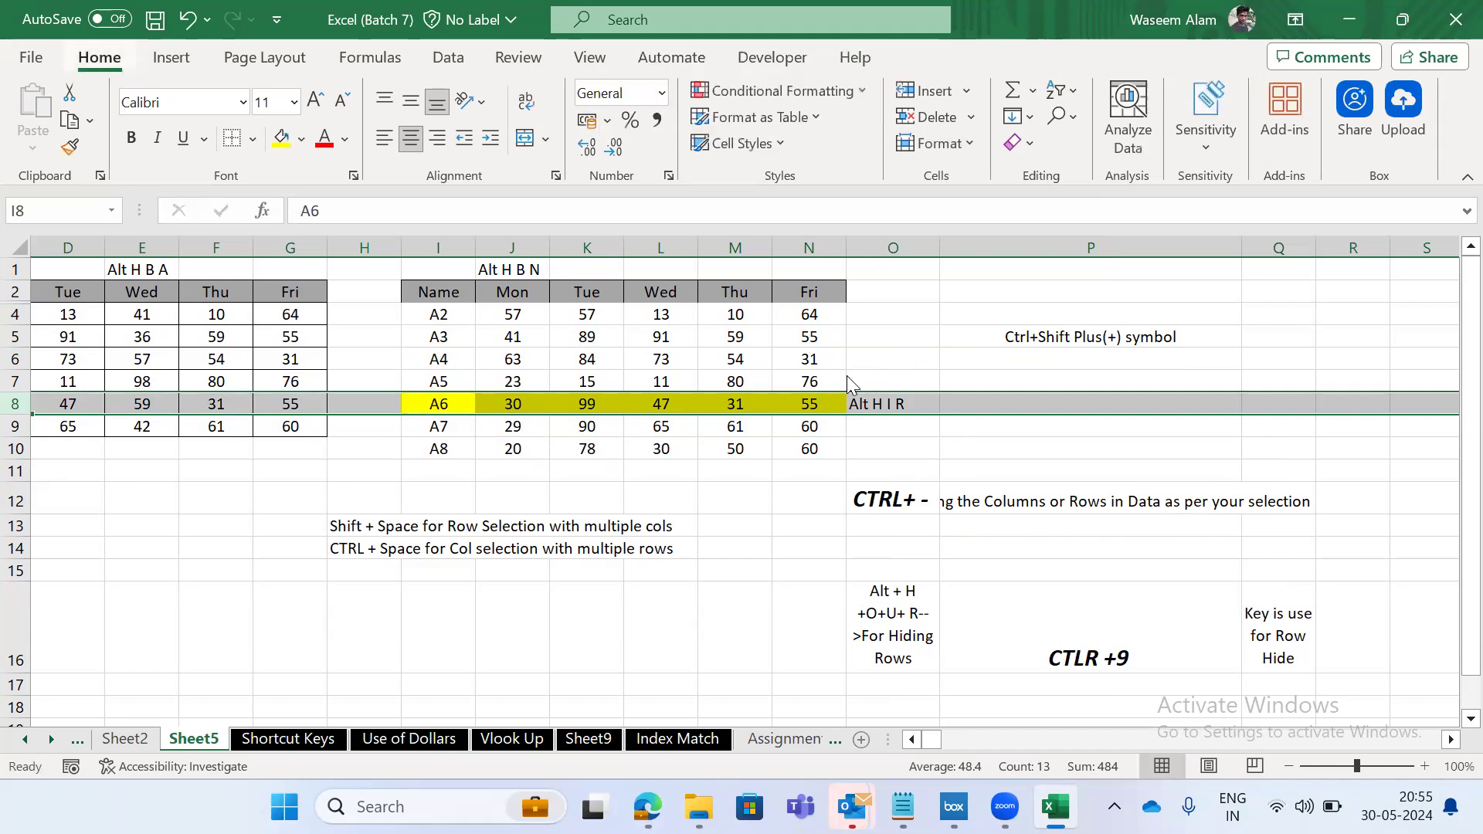
Hide the selected sheet row 8 and move to the A8 name in I10.
key("alt+h")
key("o")
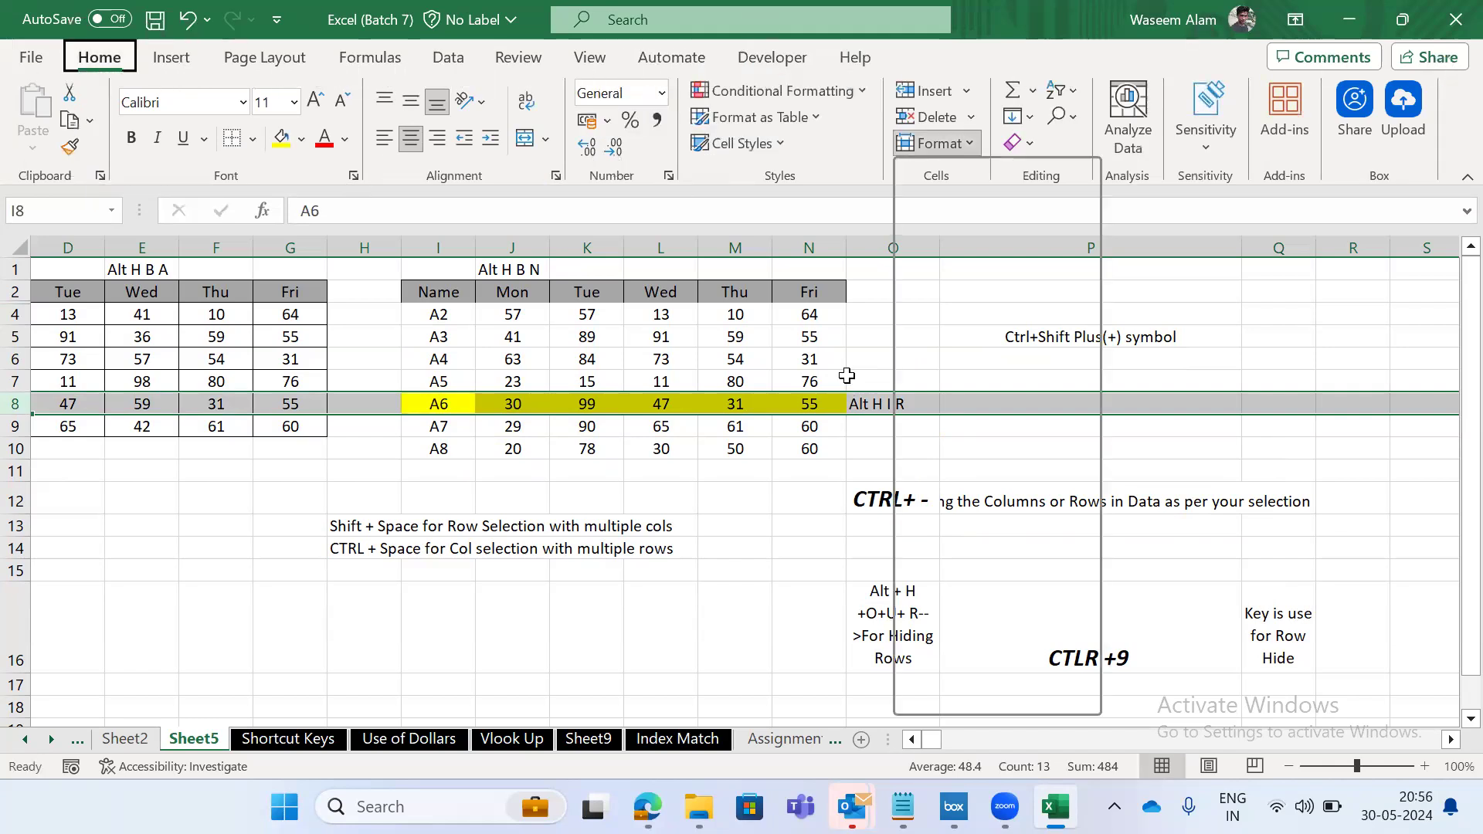
key("u")
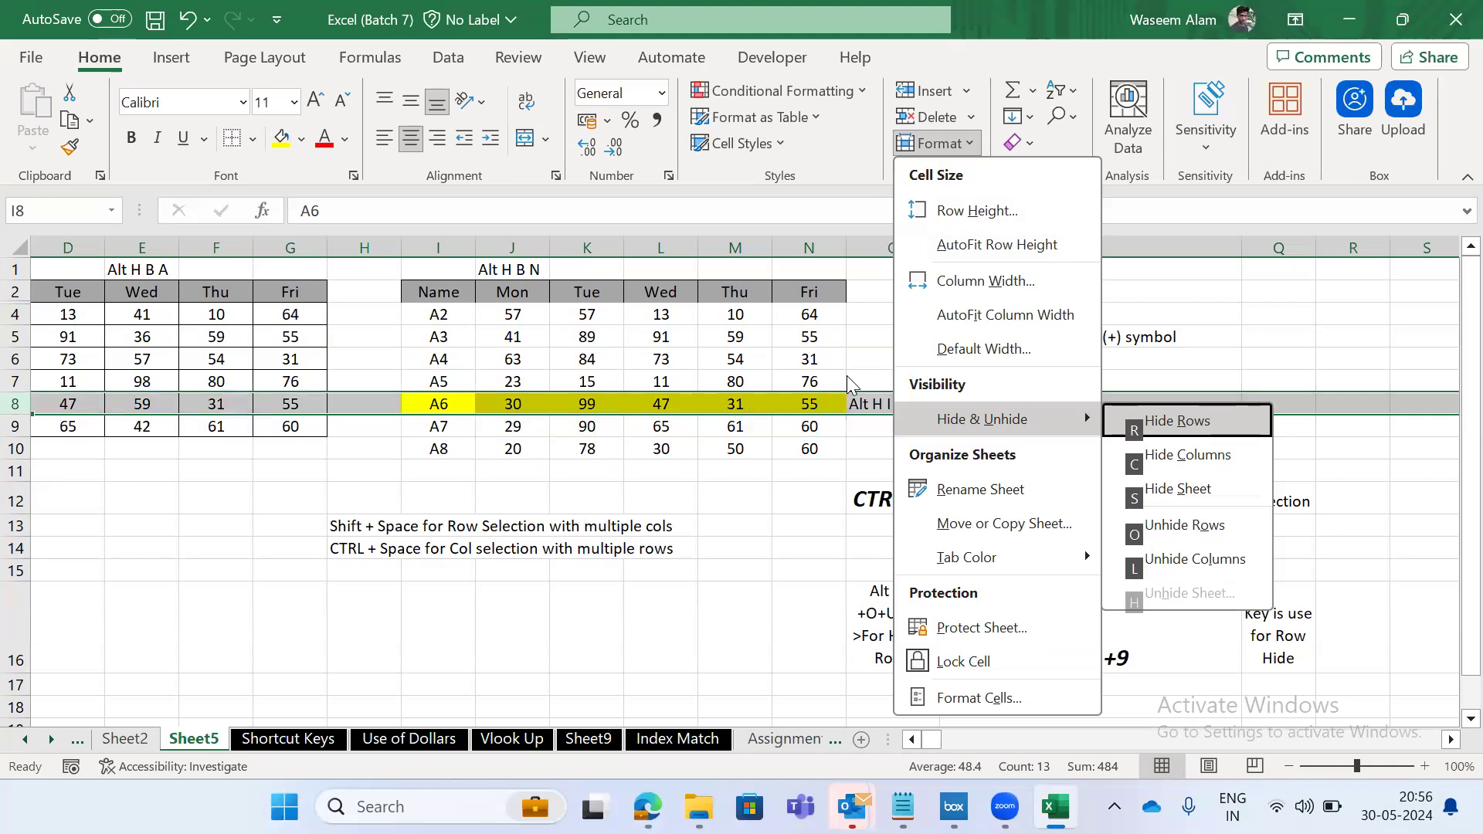
key("r")
key("Down")
key("Down")
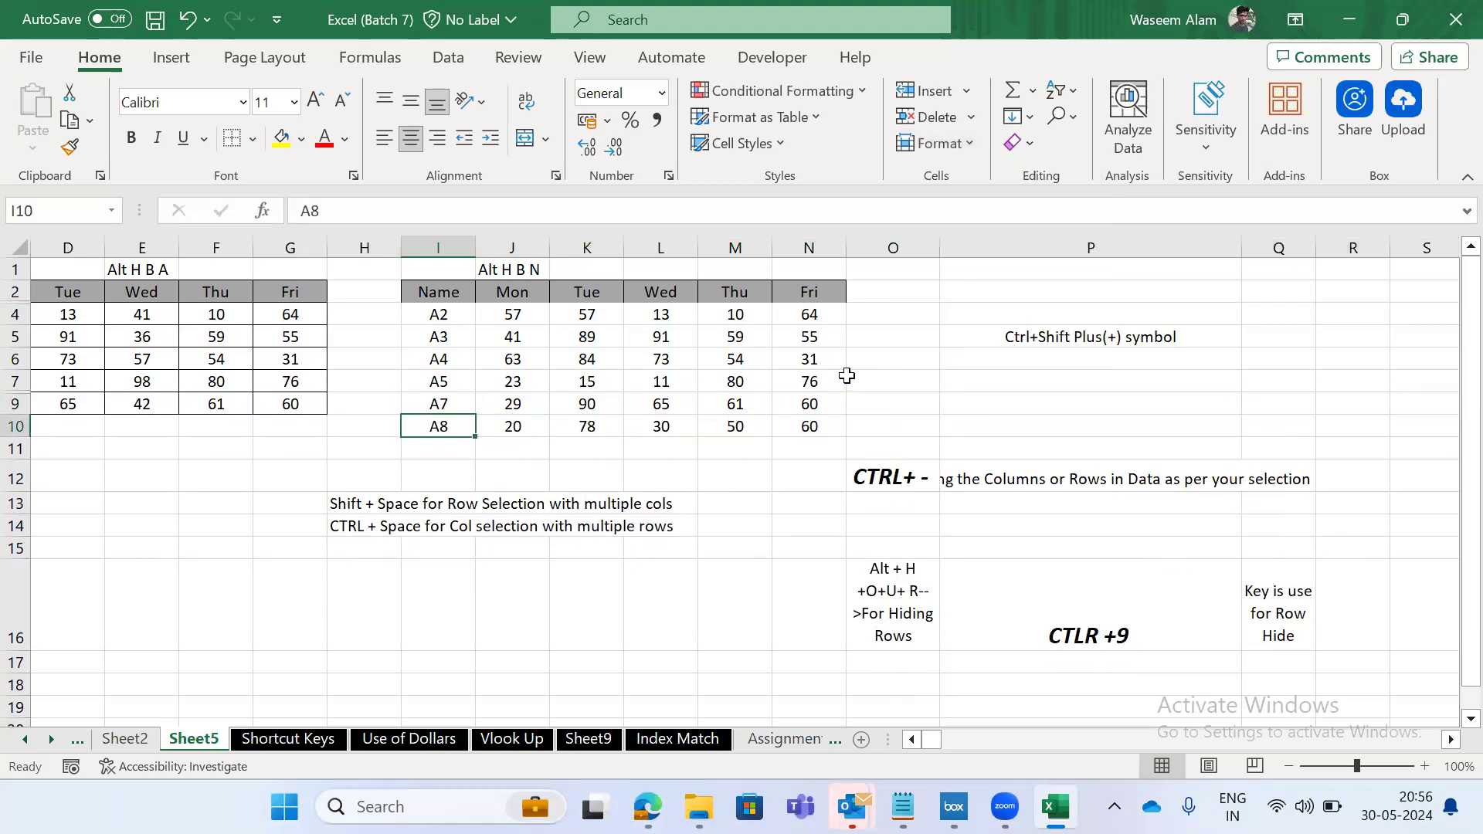
Undo the last two row hides, covering the yellow A6 and A1 records.
key("ctrl+z")
key("Down")
key("Up")
key("ctrl+z")
key("Down")
key("Down")
key("Up")
key("Up")
key("Down")
key("Down")
key("Down")
key("Up")
key("Up")
key("Up")
key("Up")
key("Down")
key("Down")
key("Down")
key("Up")
key("Up")
key("Up")
key("Up")
Turn on filtering for the second table's data and go to the filter cell I1.
key("Down")
key("ctrl+shift+l")
key("alt+Down")
key("Escape")
key("Up")
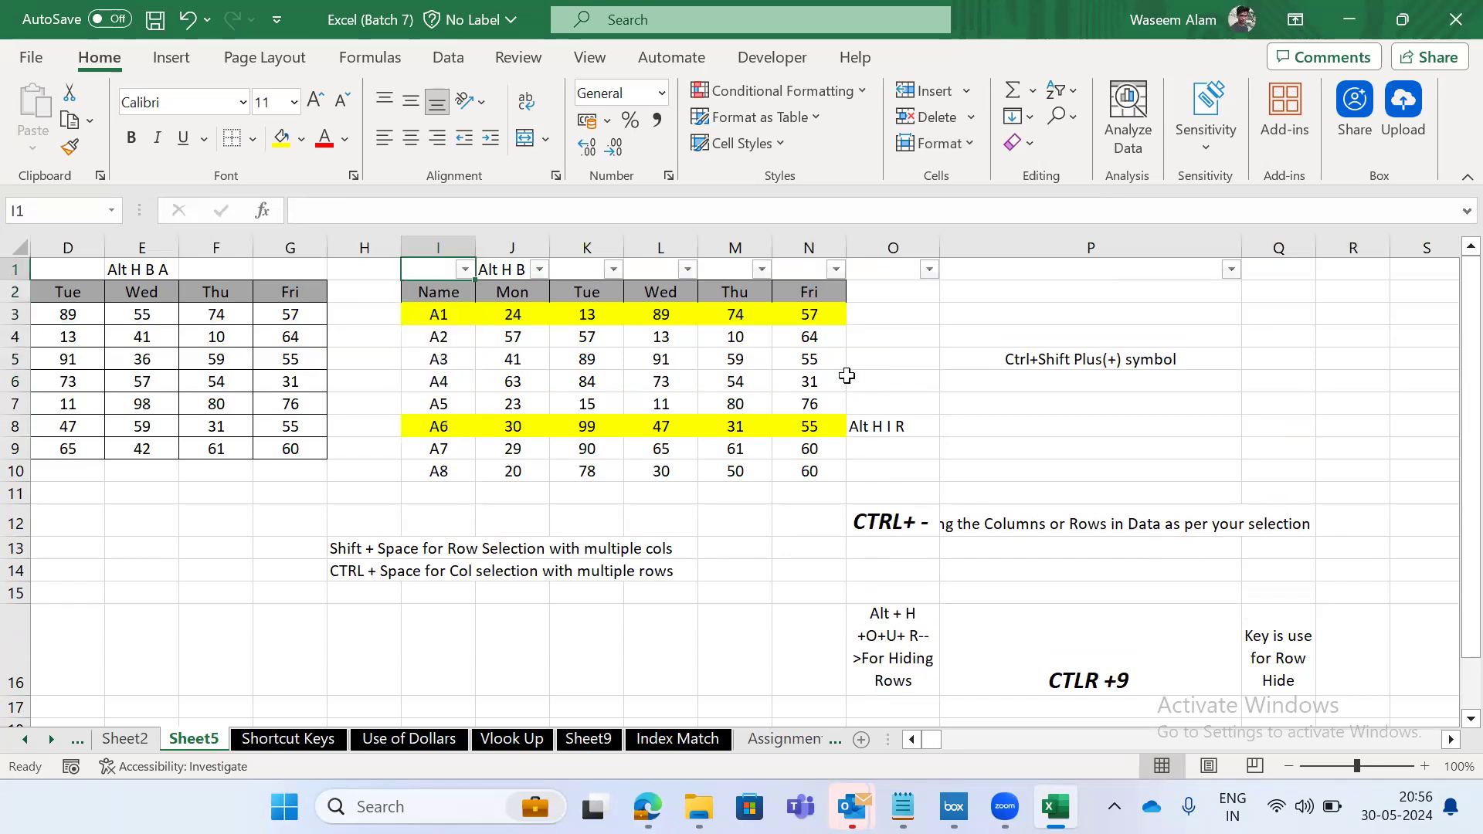
Filter column I by the yellow cell color.
key("alt+Down")
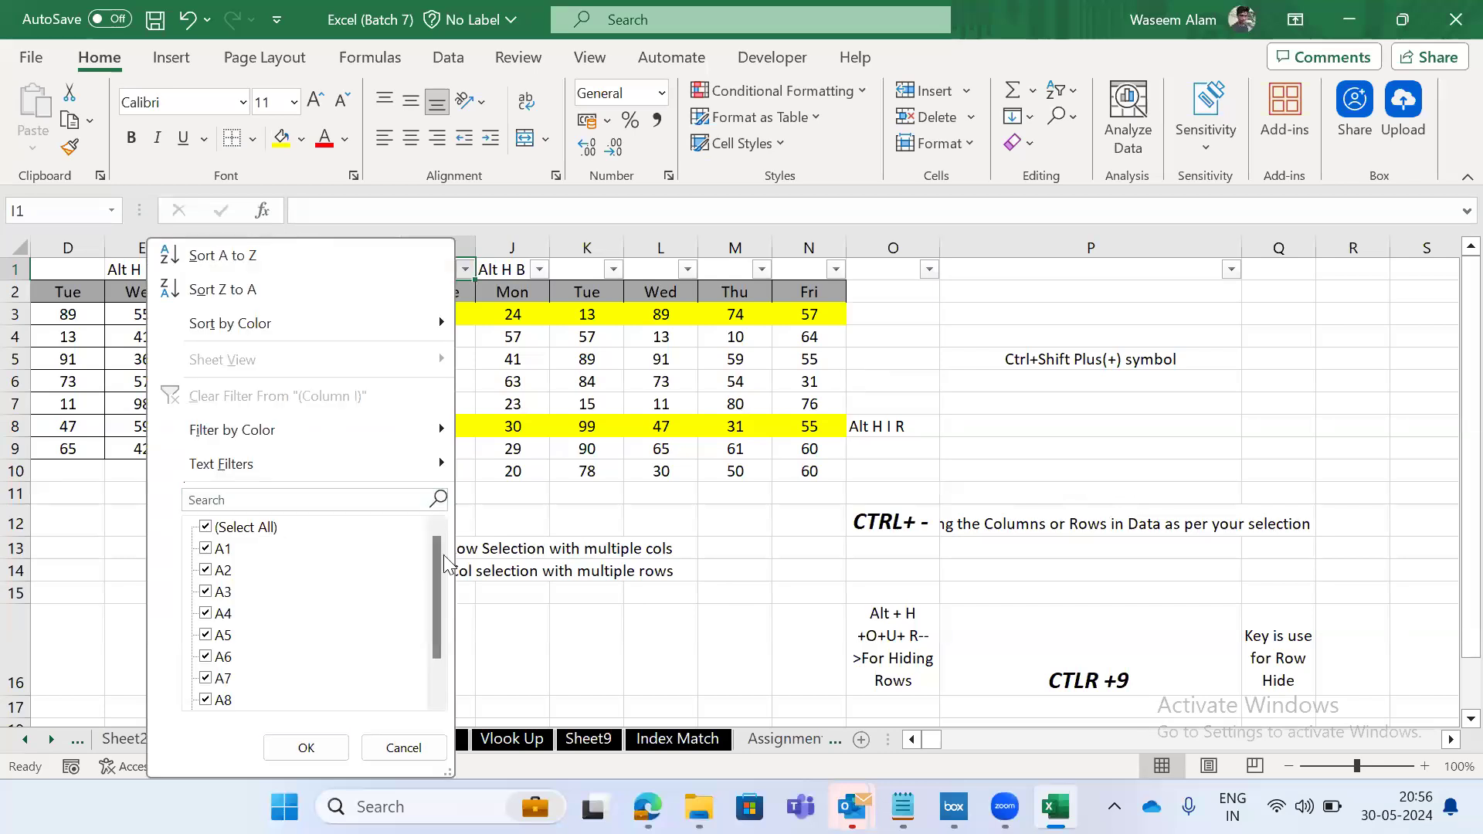
mouse_move(335, 433)
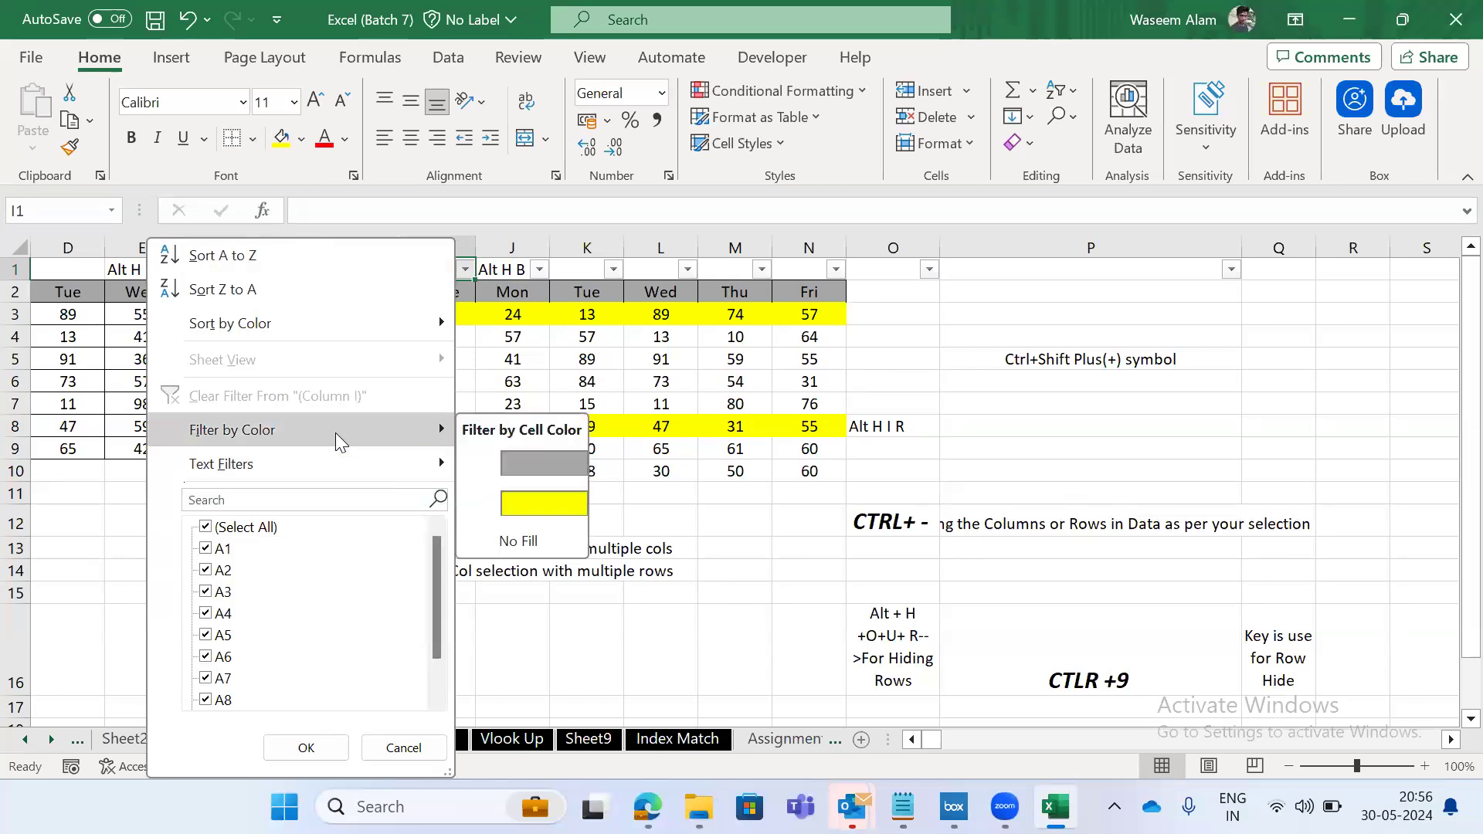
left_click(547, 504)
Select the entire filtered sheet rows 3 and 8 together, and return to cell I1.
key("Down")
key("shift+space")
key("shift+Down")
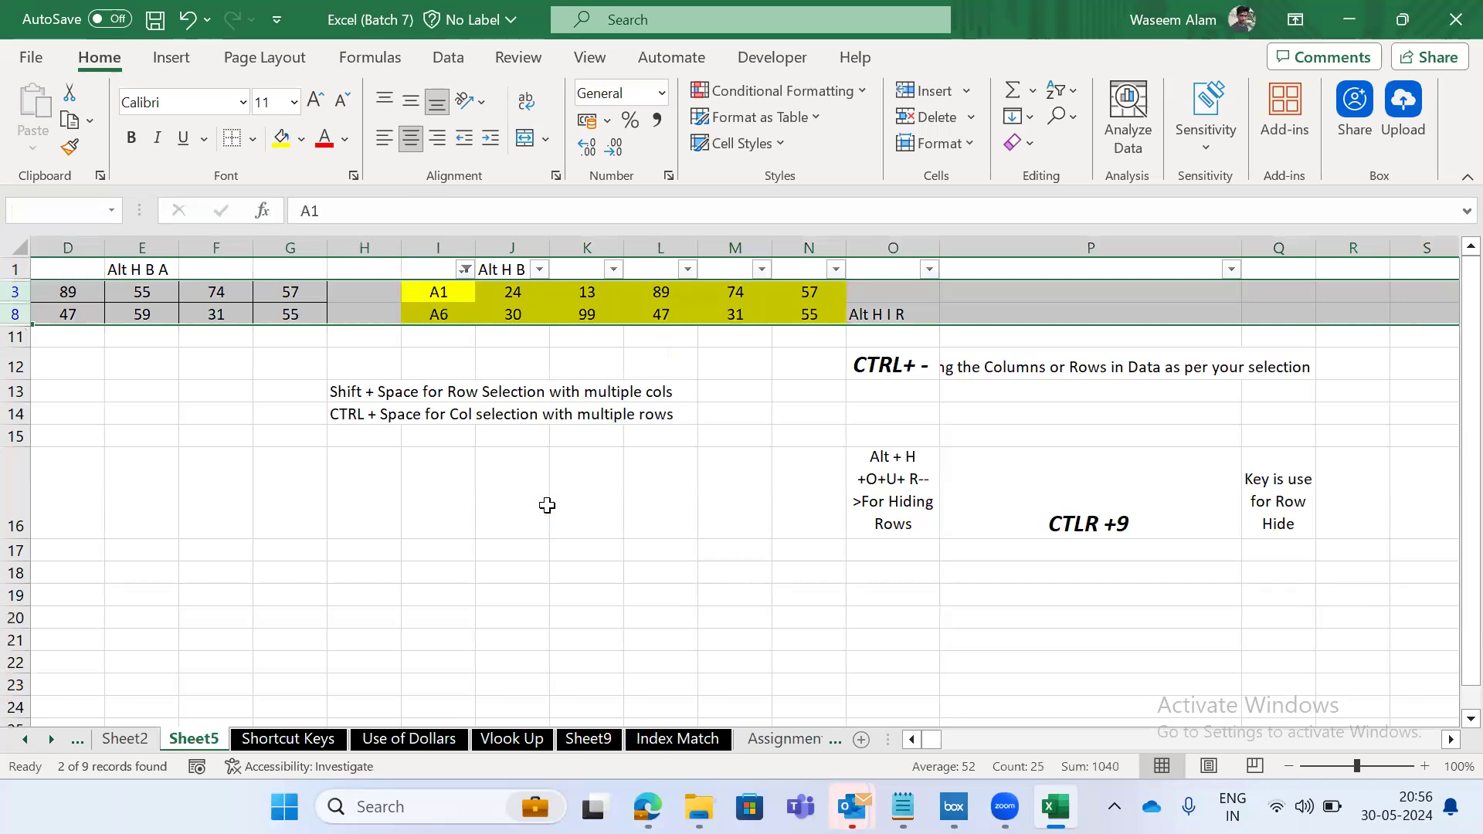
key("Up")
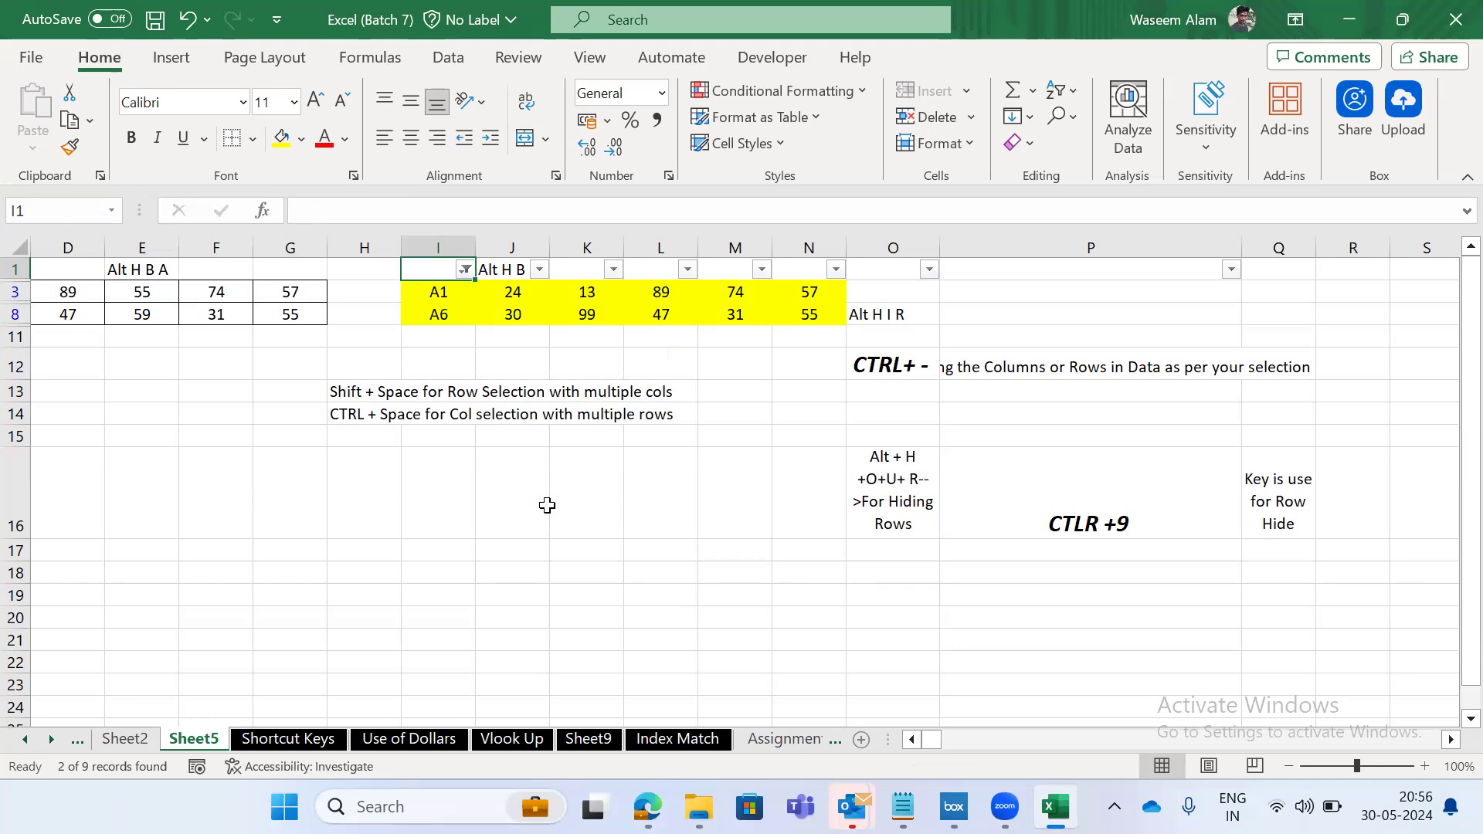
Select the entire filtered rows 3 and 8 and hide them.
key("Down")
key("shift+space")
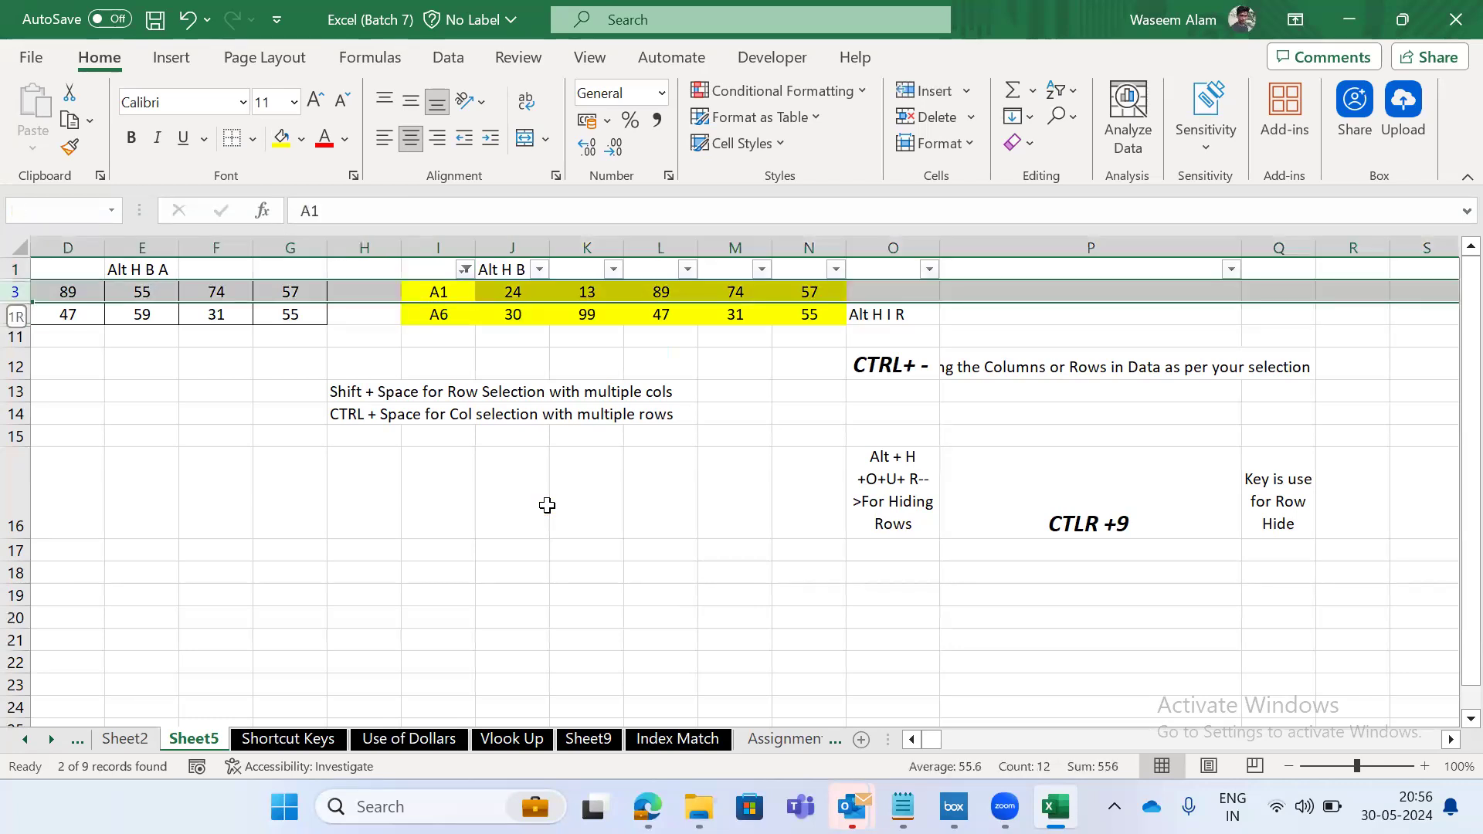
key("shift+Down")
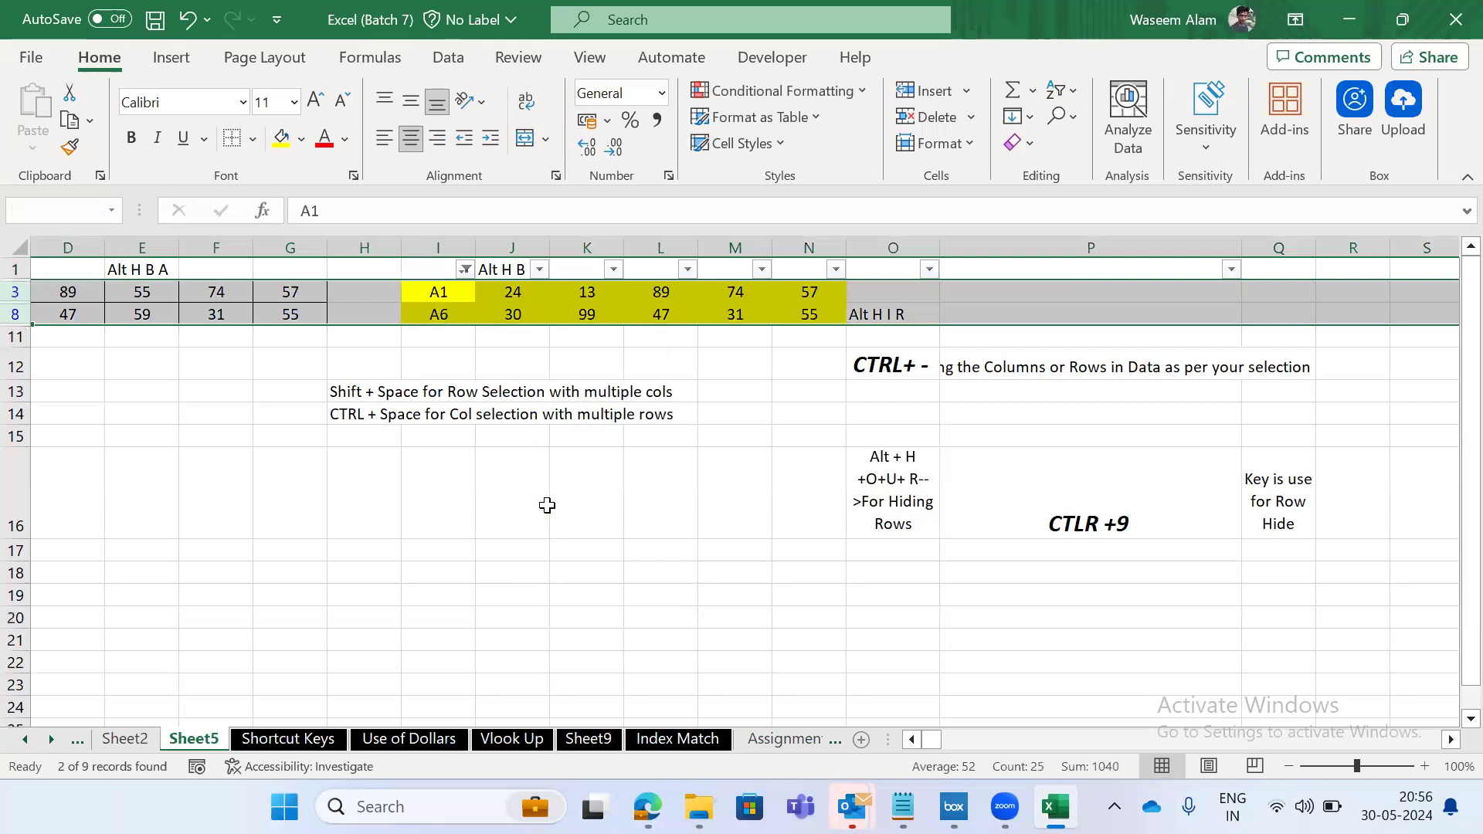
key("alt")
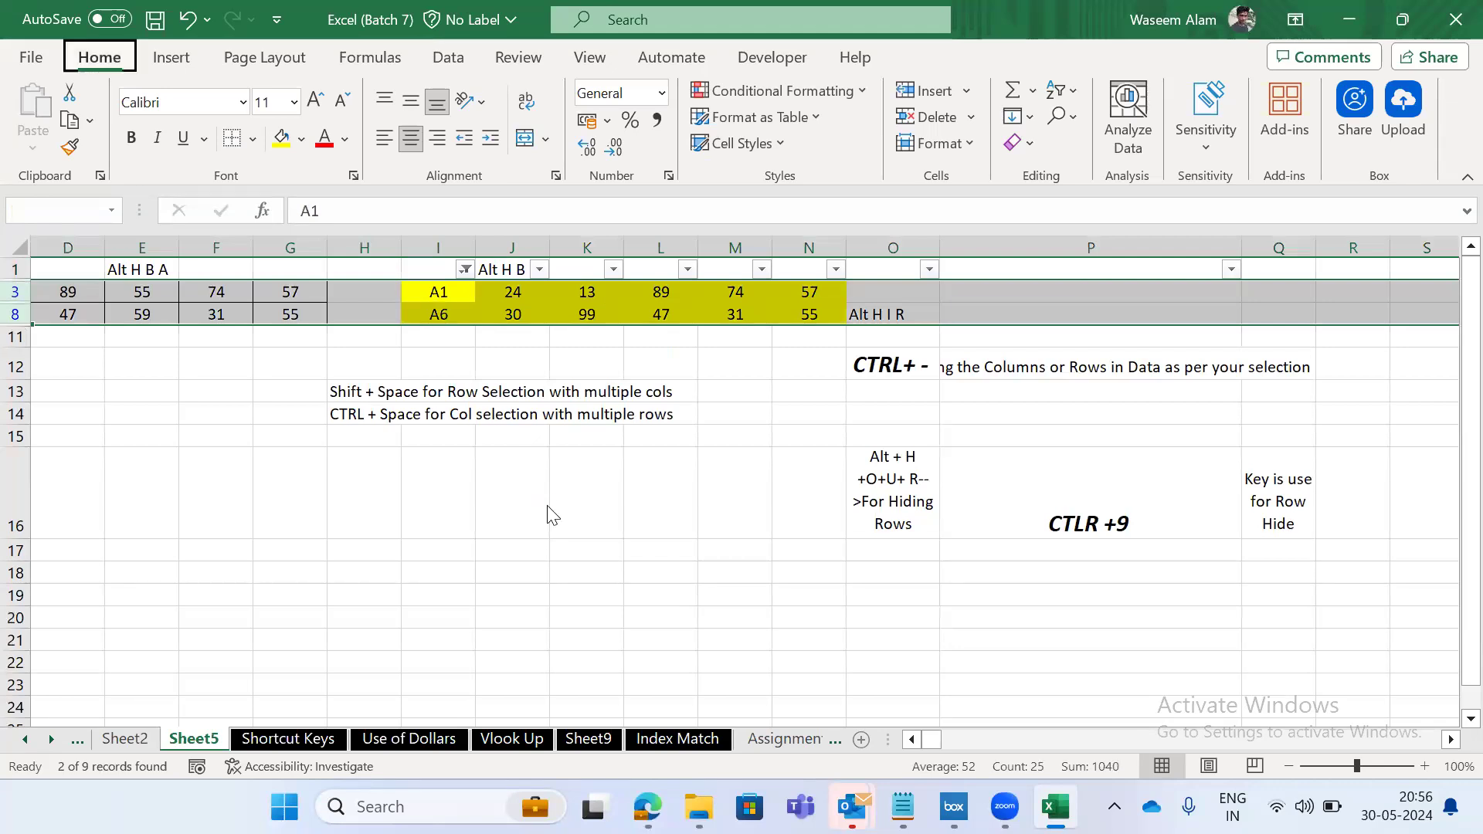
key("h")
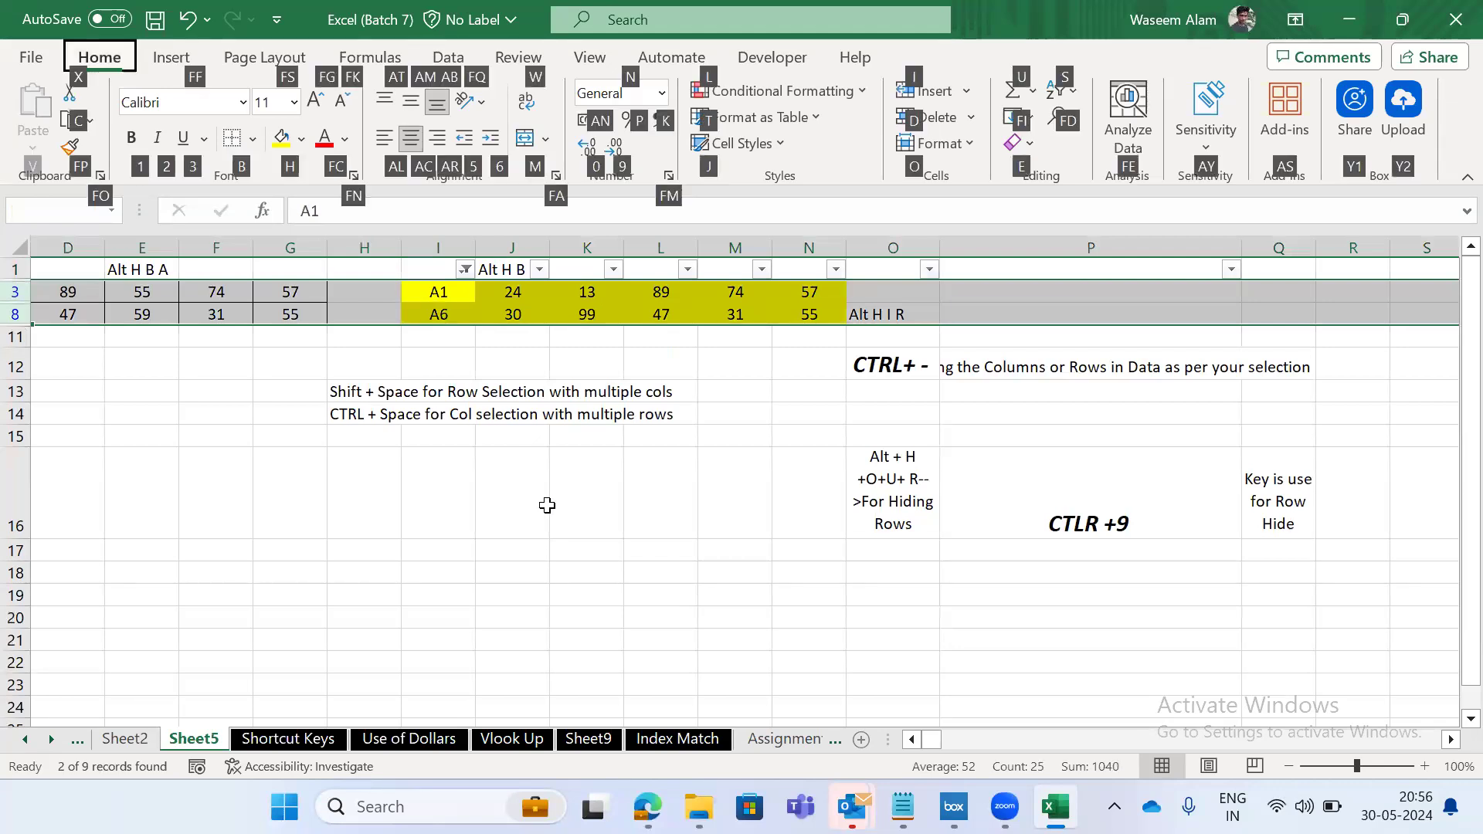
key("o")
key("u")
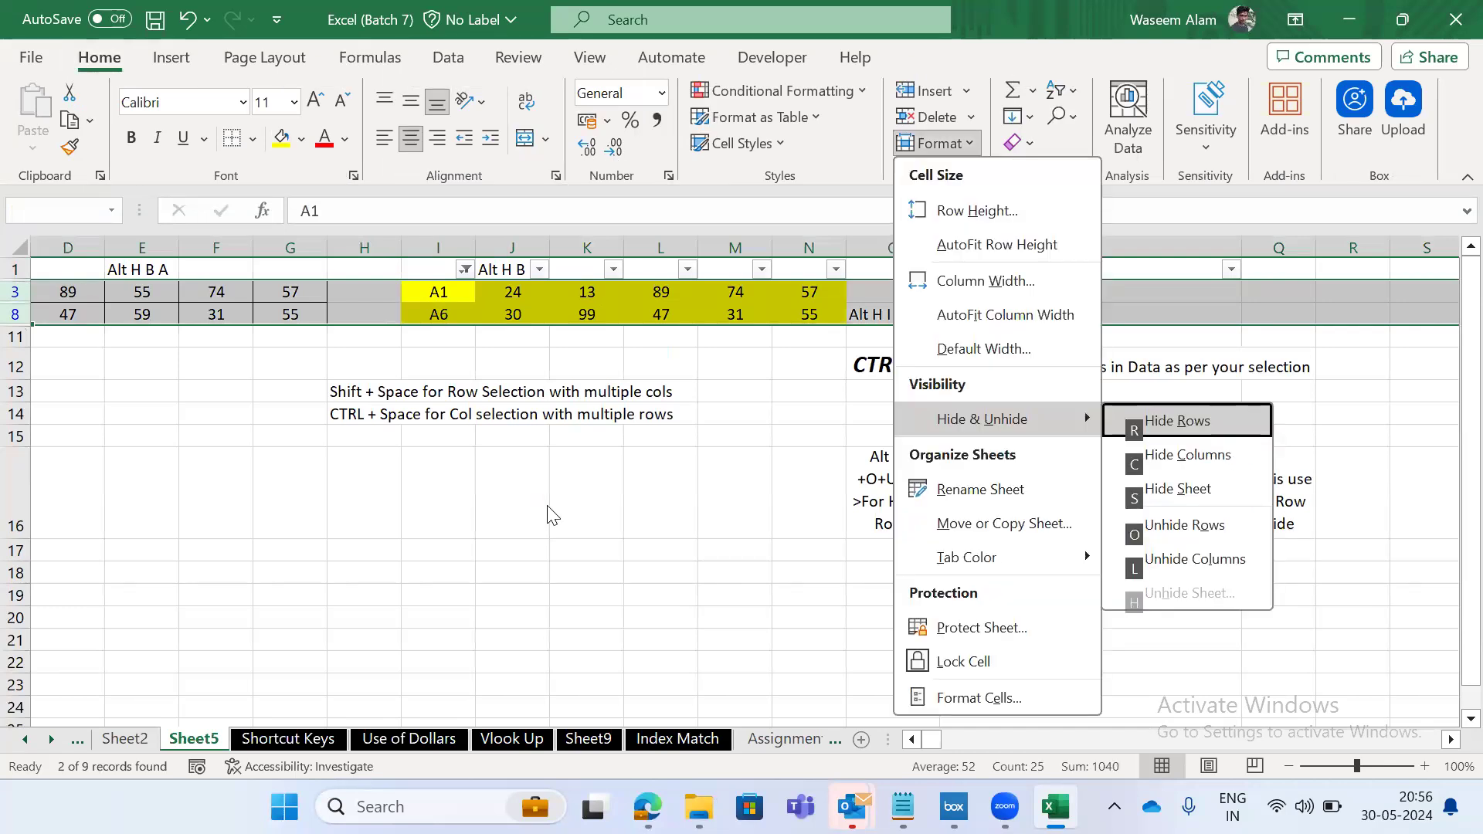
key("r")
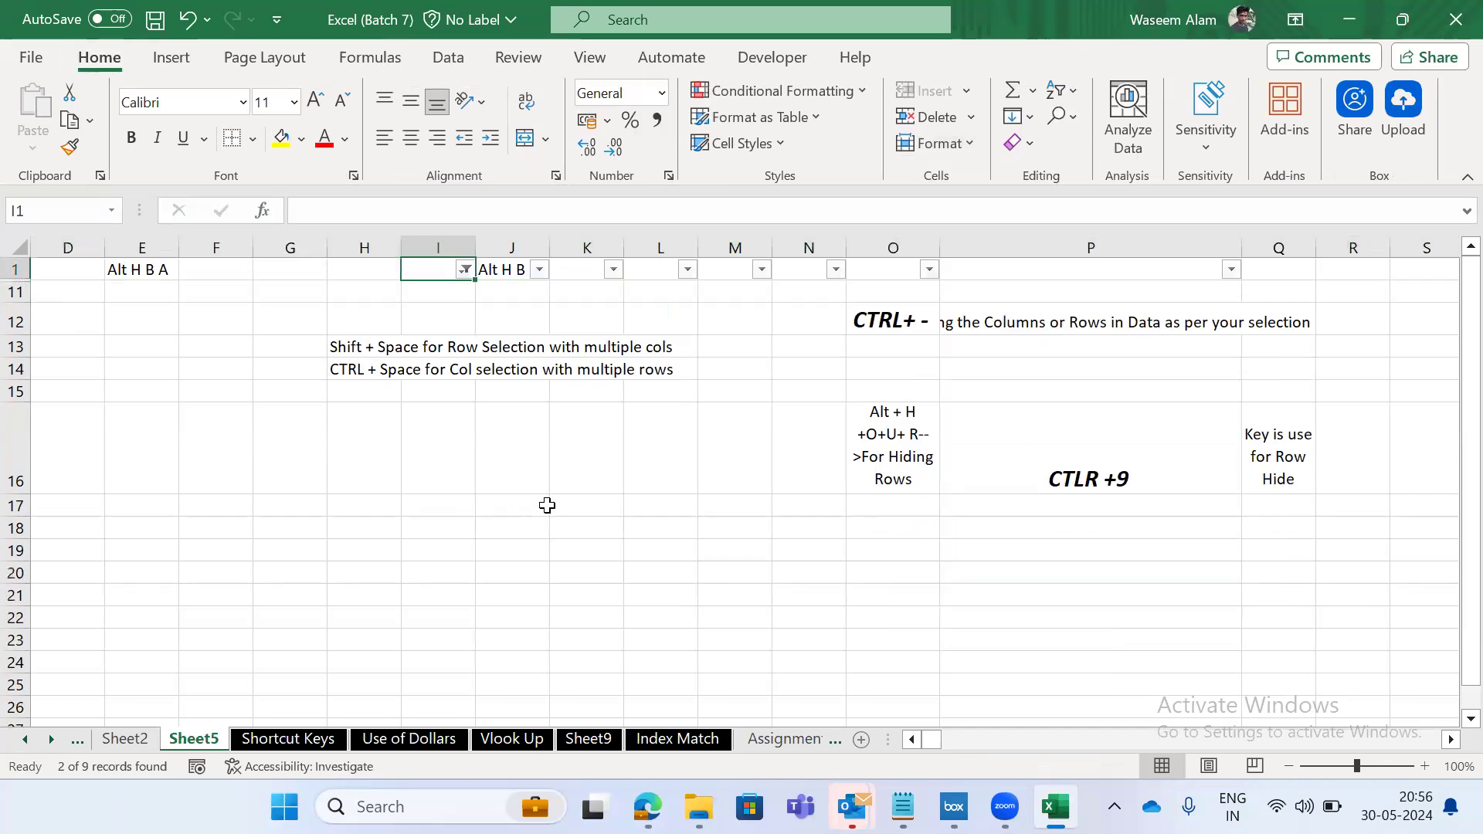
Turn off filtering on the second table and go to the A1 record in cell I3.
key("ctrl+shift+l")
key("Down")
key("Down")
key("Up")
key("Down")
key("Up")
key("Down")
key("shift+space")
key("Down")
key("Down")
key("Up")
key("Up")
key("Down")
key("Up")
key("shift+space")
key("Up")
key("Down")
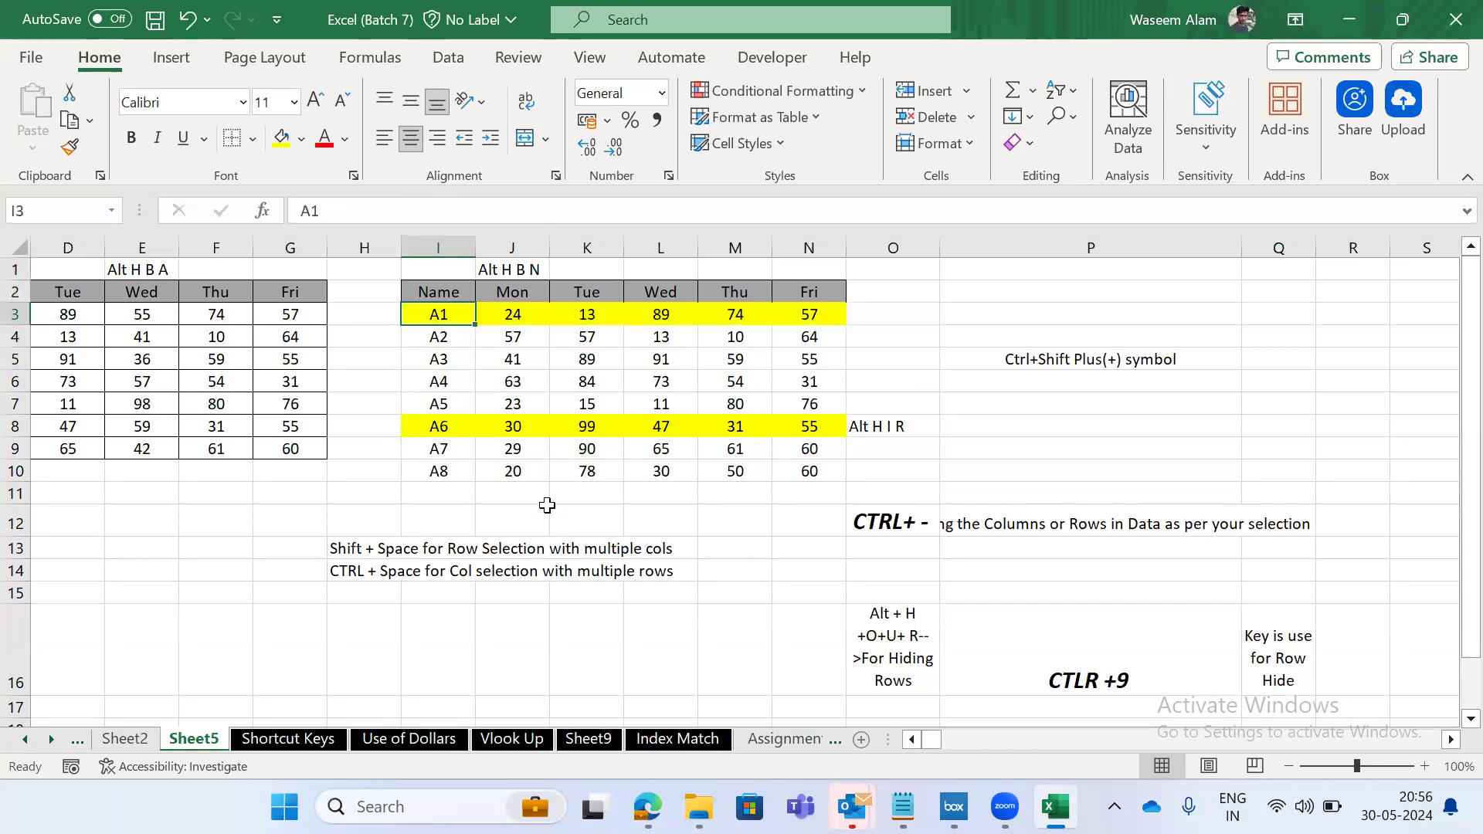
Select the entire non-adjacent rows 3 and 8 together and hide them.
key("shift+space")
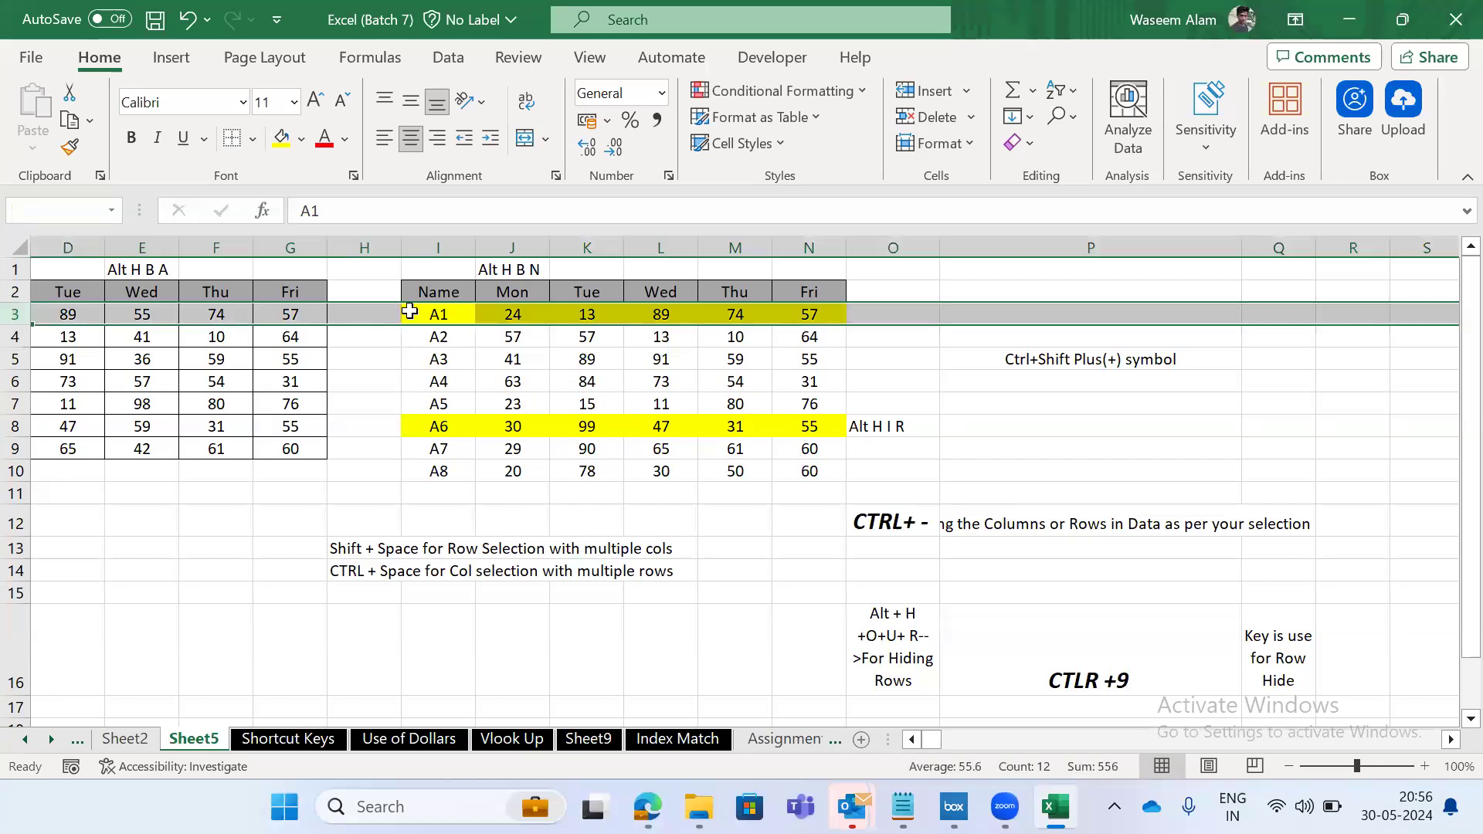
key("Down")
key("Up")
key("shift+space")
left_click(441, 424, "ctrl")
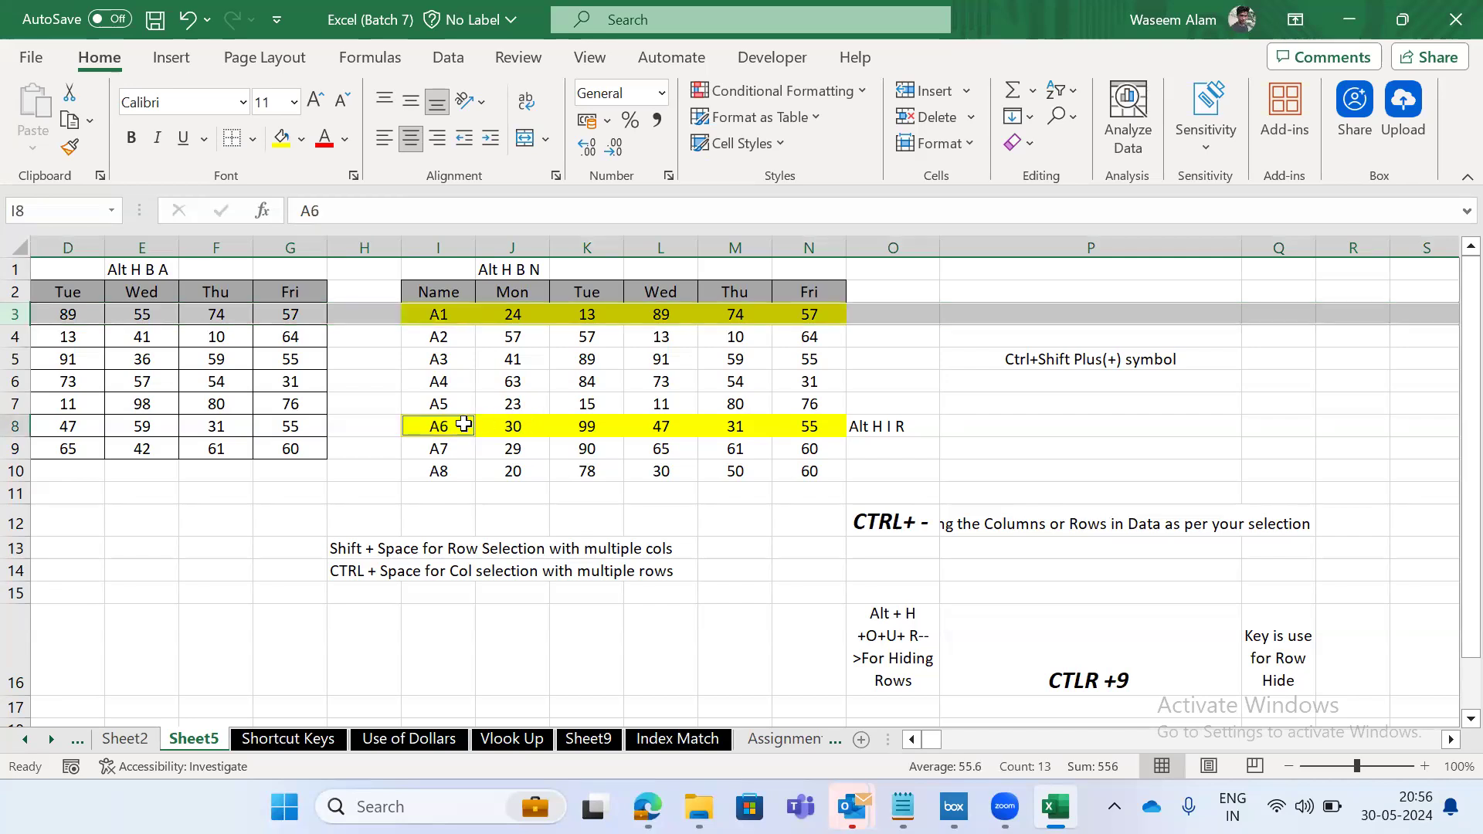
key("shift+space")
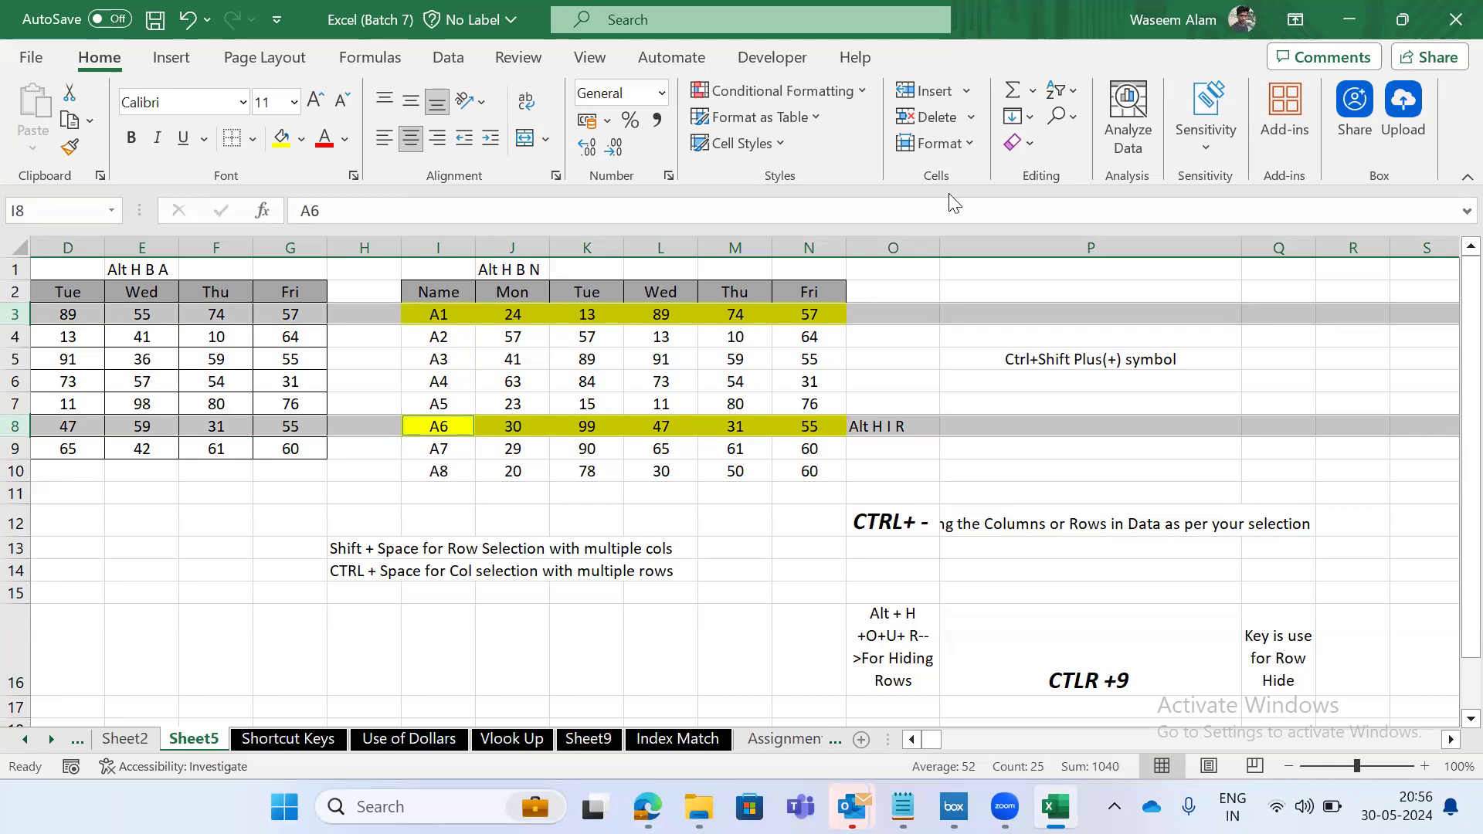
left_click(975, 138)
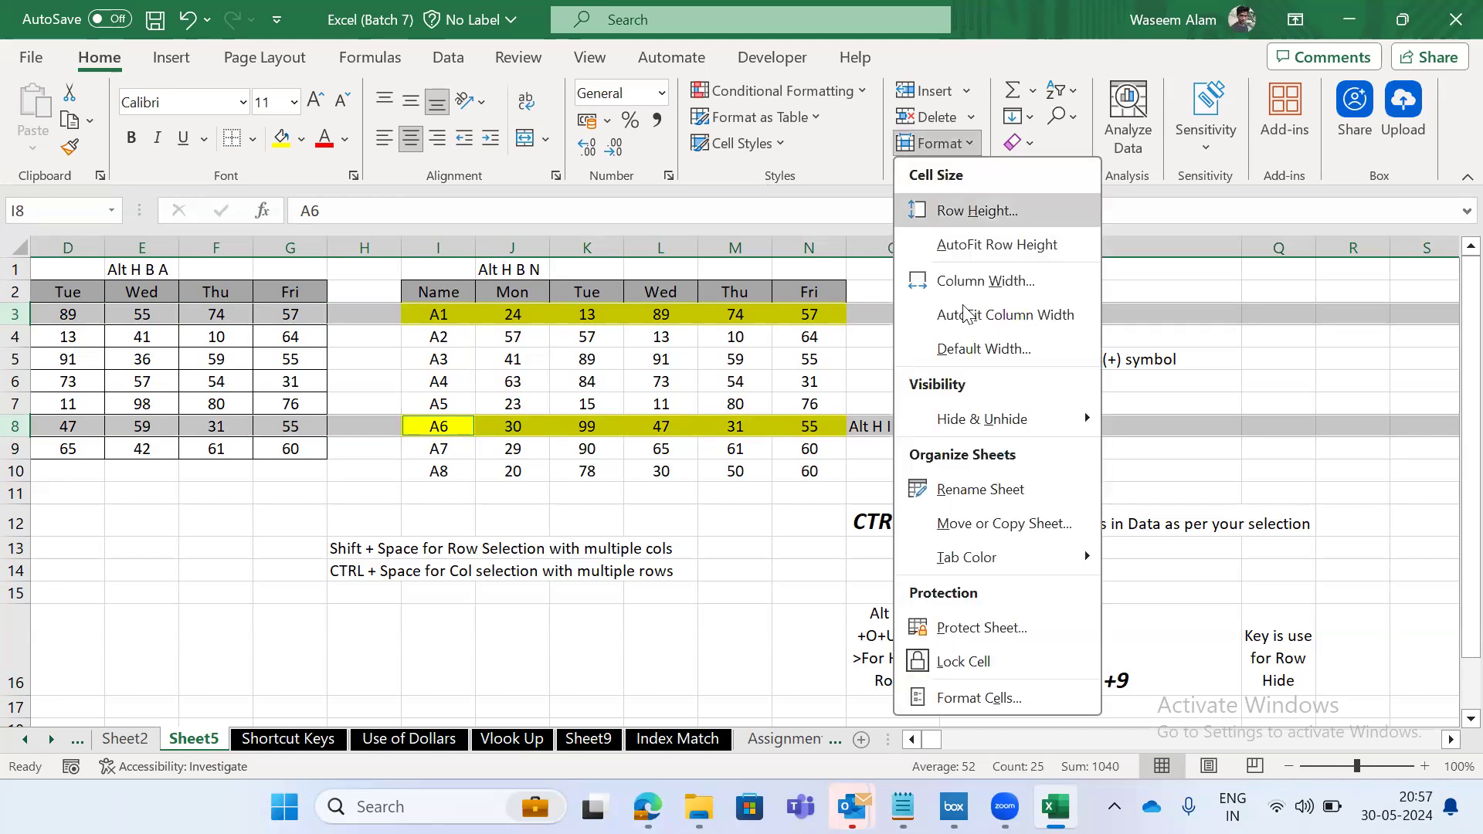
mouse_move(1030, 418)
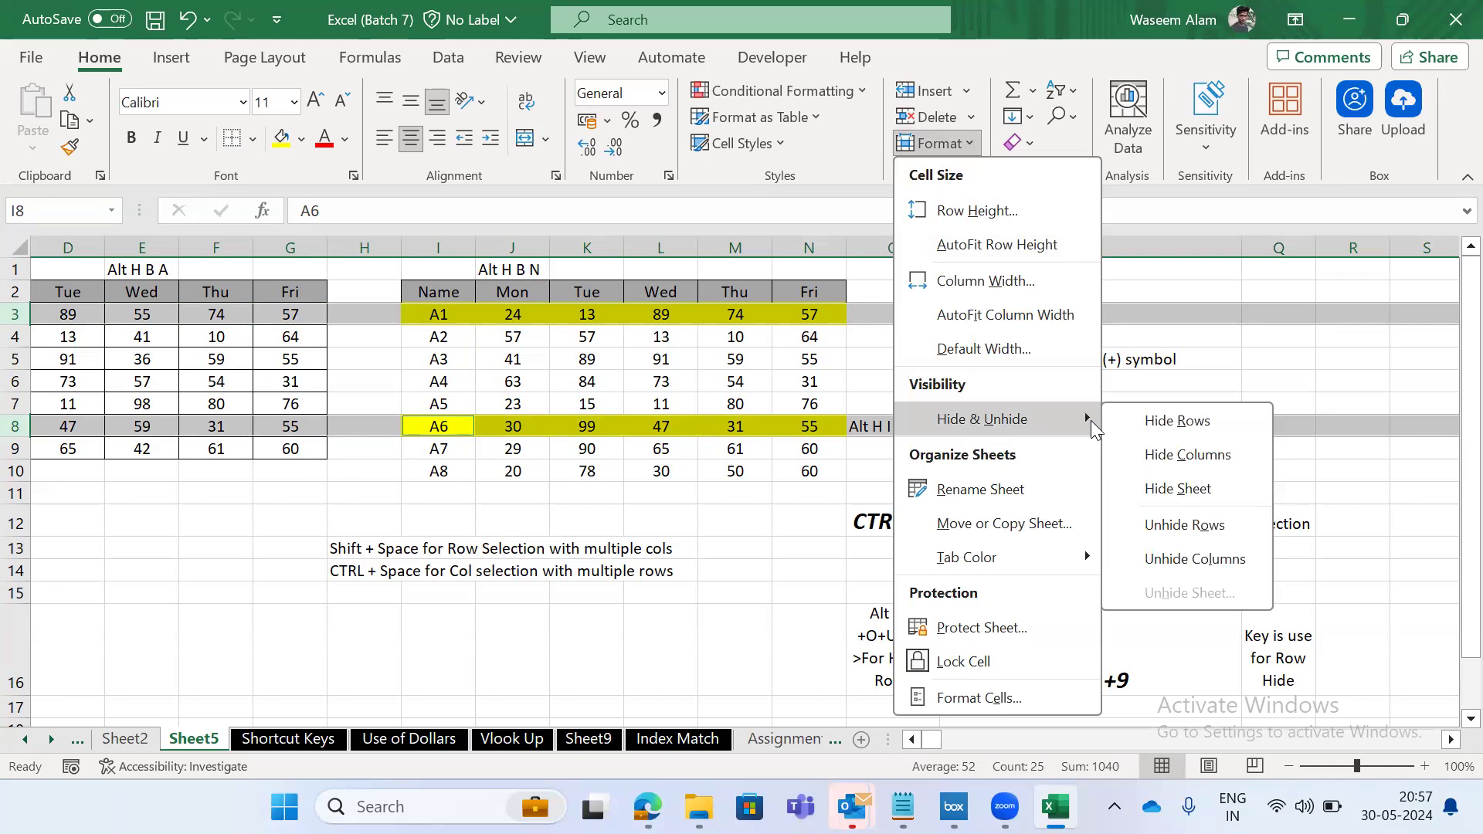
left_click(1189, 425)
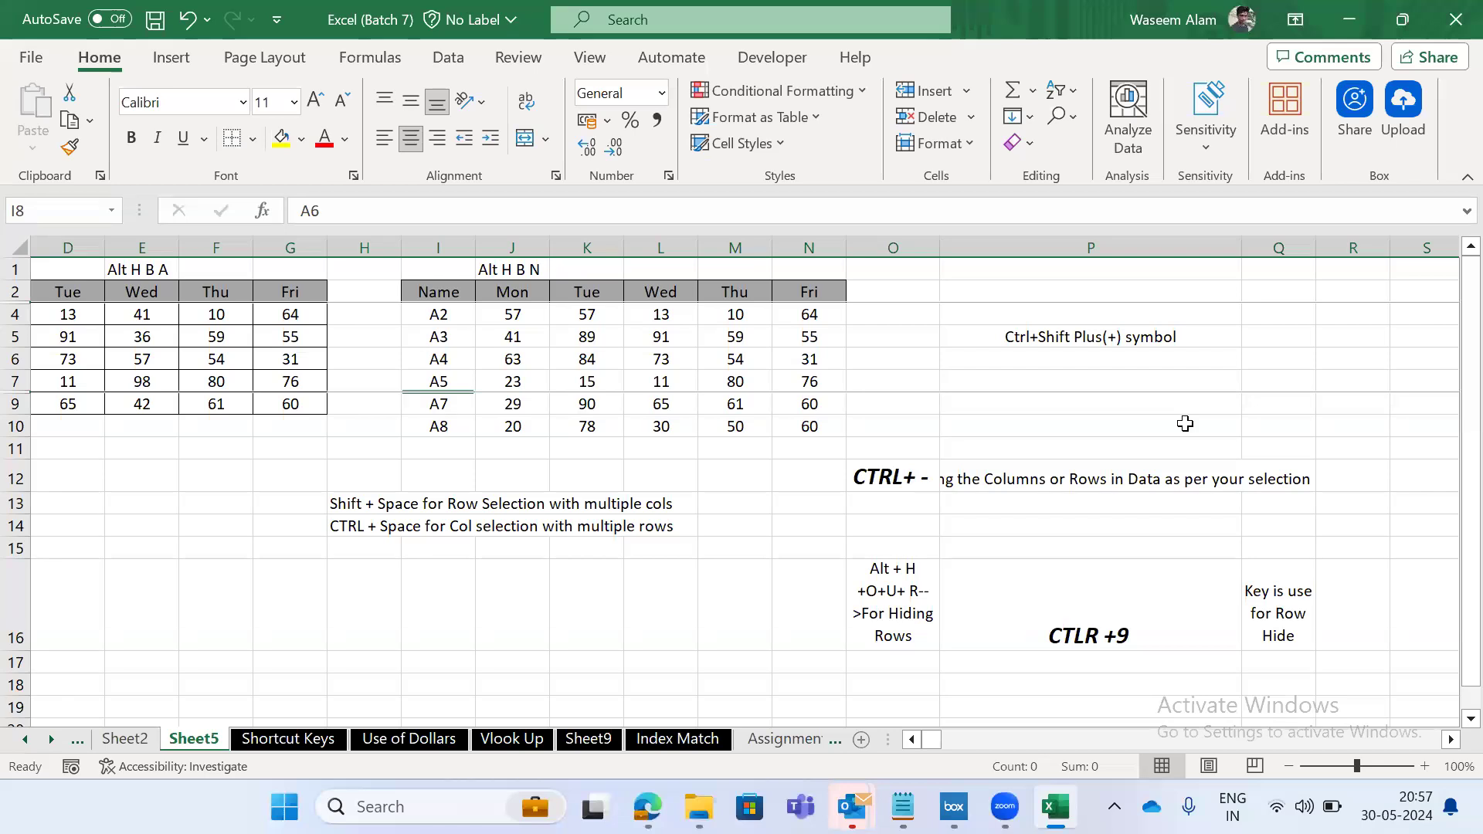
Go to the Name header in I2 and select the second table from there to its last record.
key("Up")
key("Up")
key("Up")
key("Up")
key("Up")
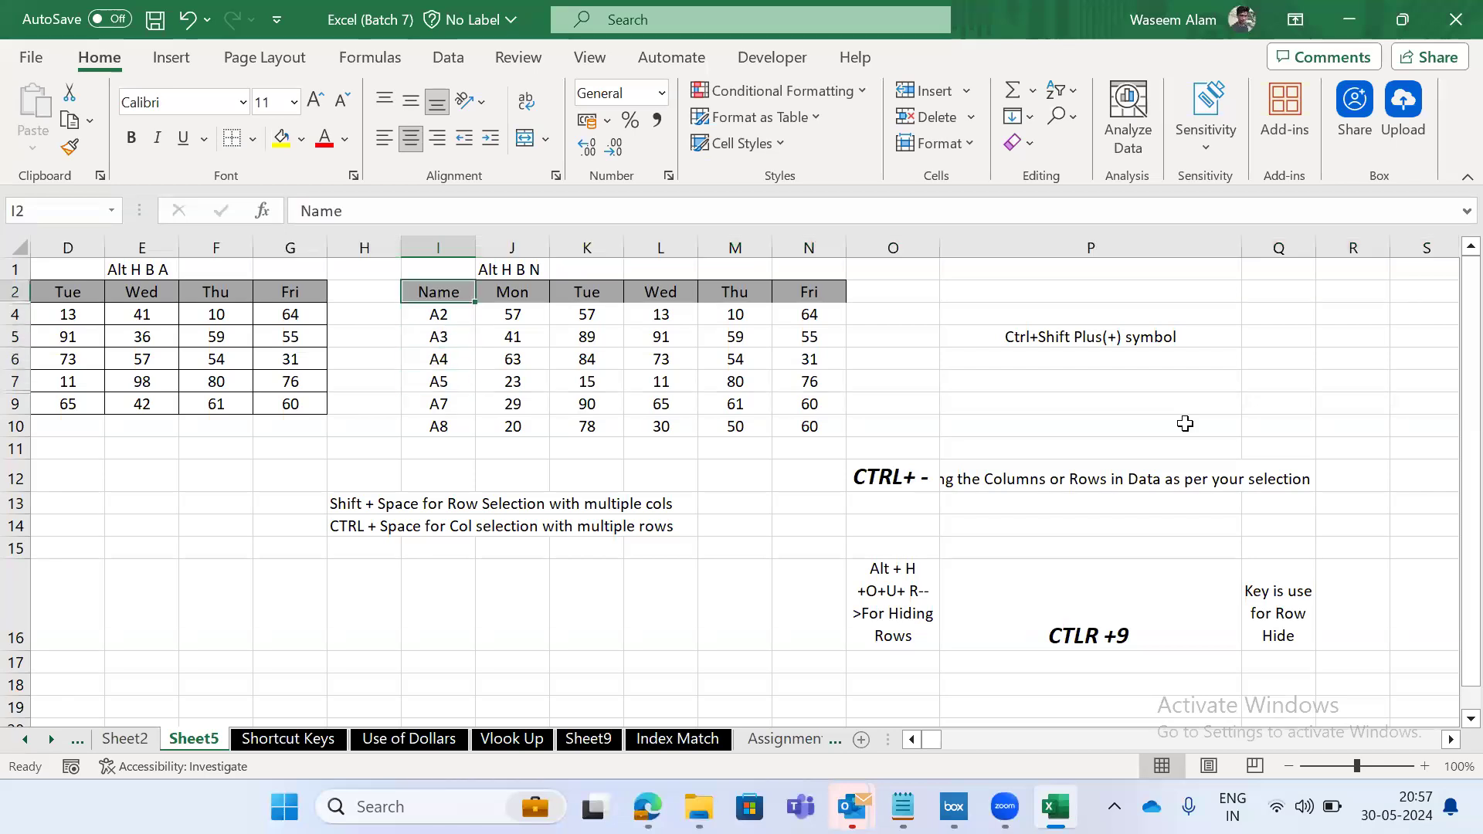
key("ctrl+a")
key("Down")
key("Up")
key("ctrl+shift+Right")
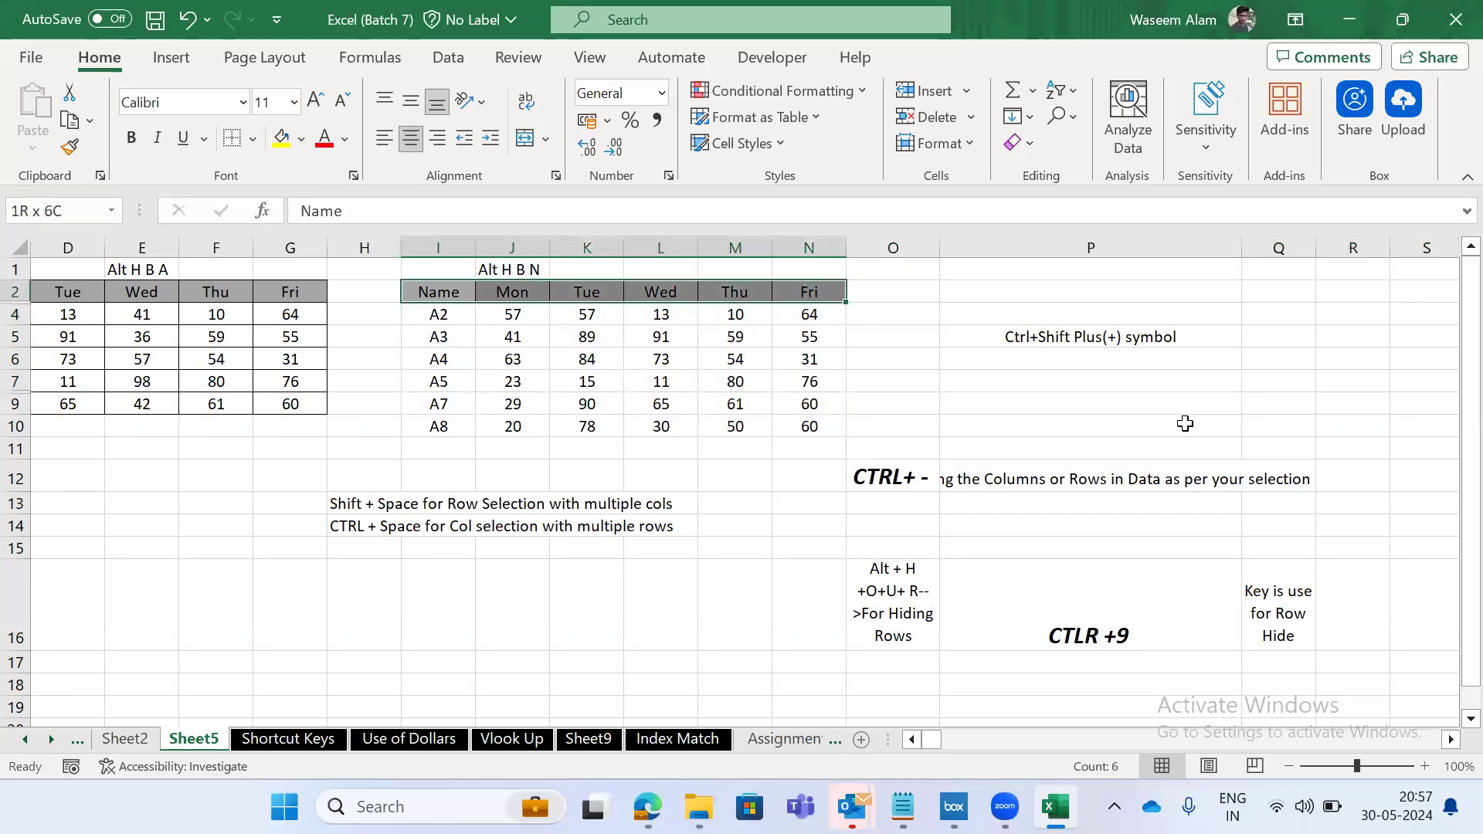
key("ctrl+shift+Down")
View the Shortcut Keys sheet, and return to header cell I2 in Sheet5.
key("ctrl+Page_Down")
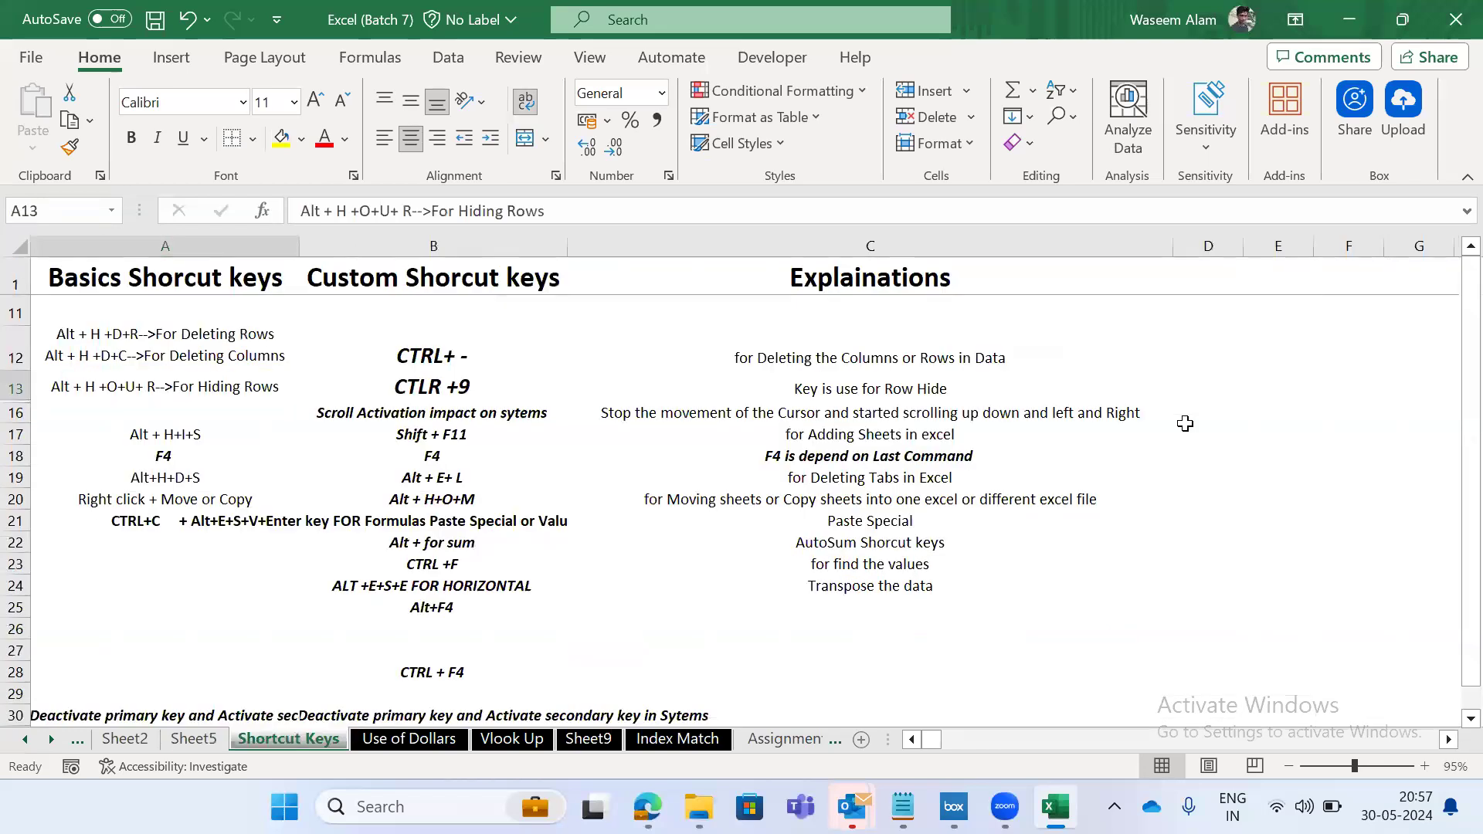
key("ctrl+Page_Up")
key("Left")
key("Right")
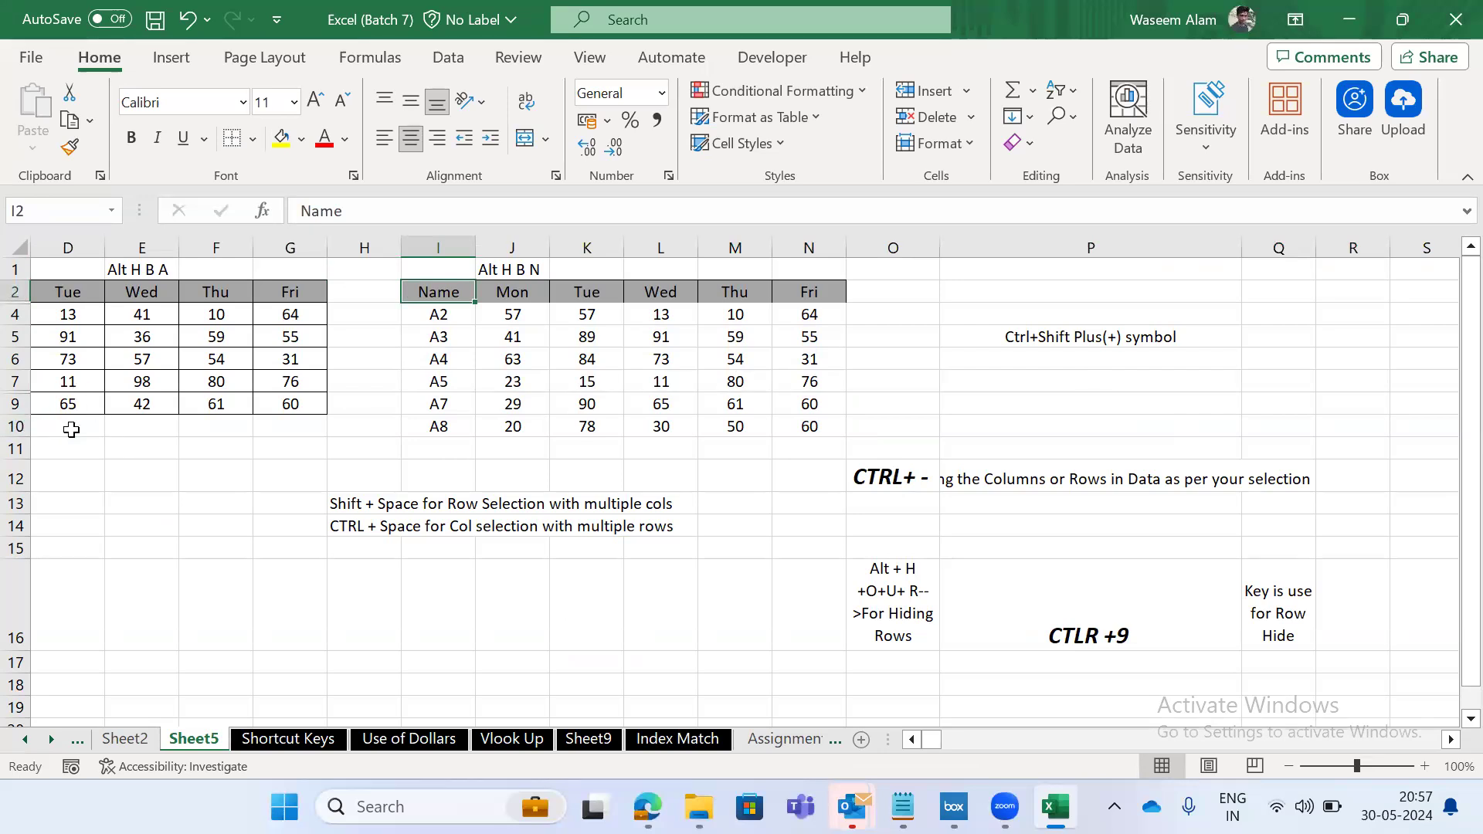
Unhide the hidden rows within the second table's rows 2 to 10, and select the names in I3:I10.
key("ctrl+a")
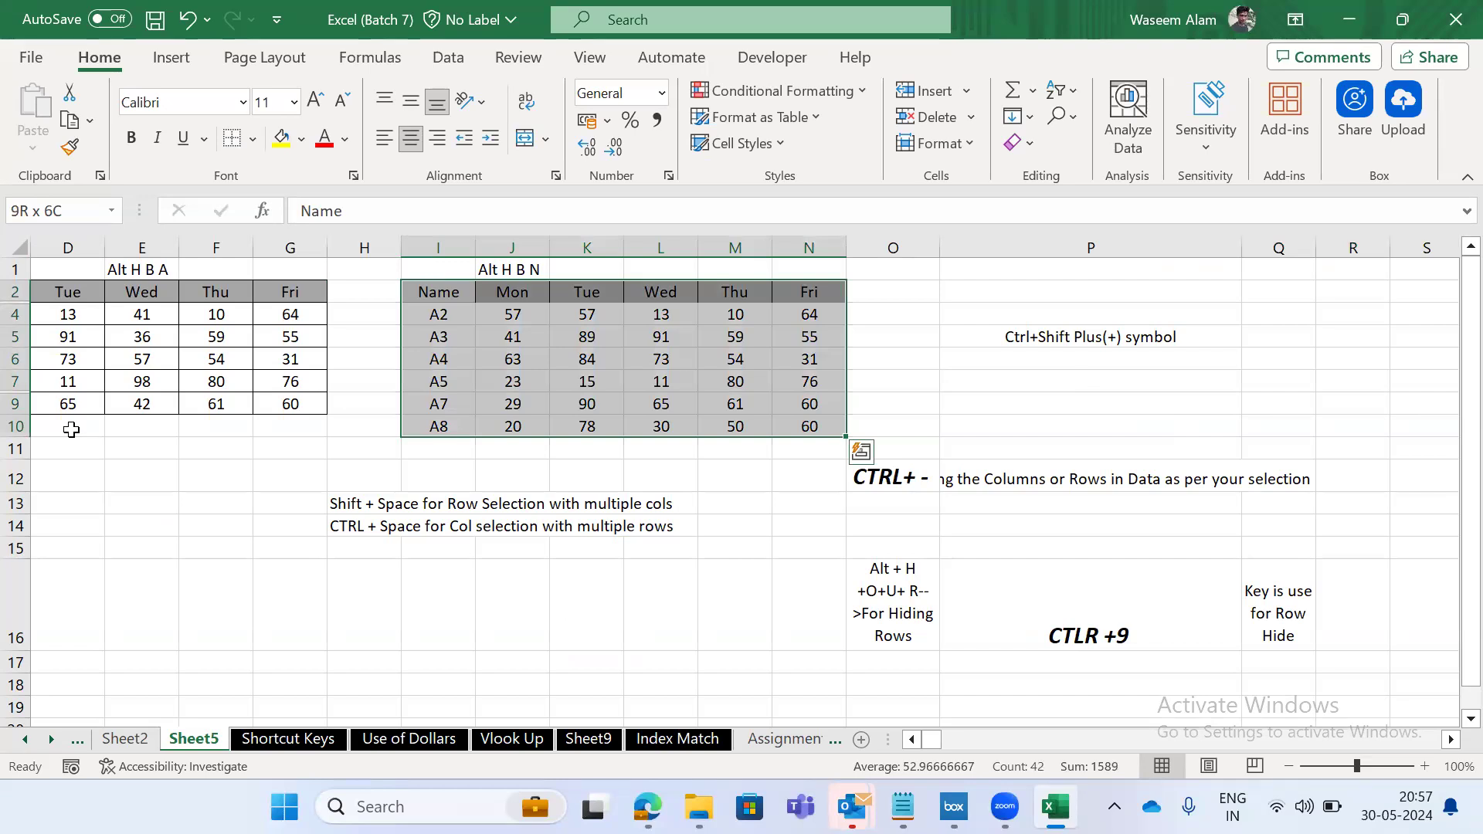
key("shift+space")
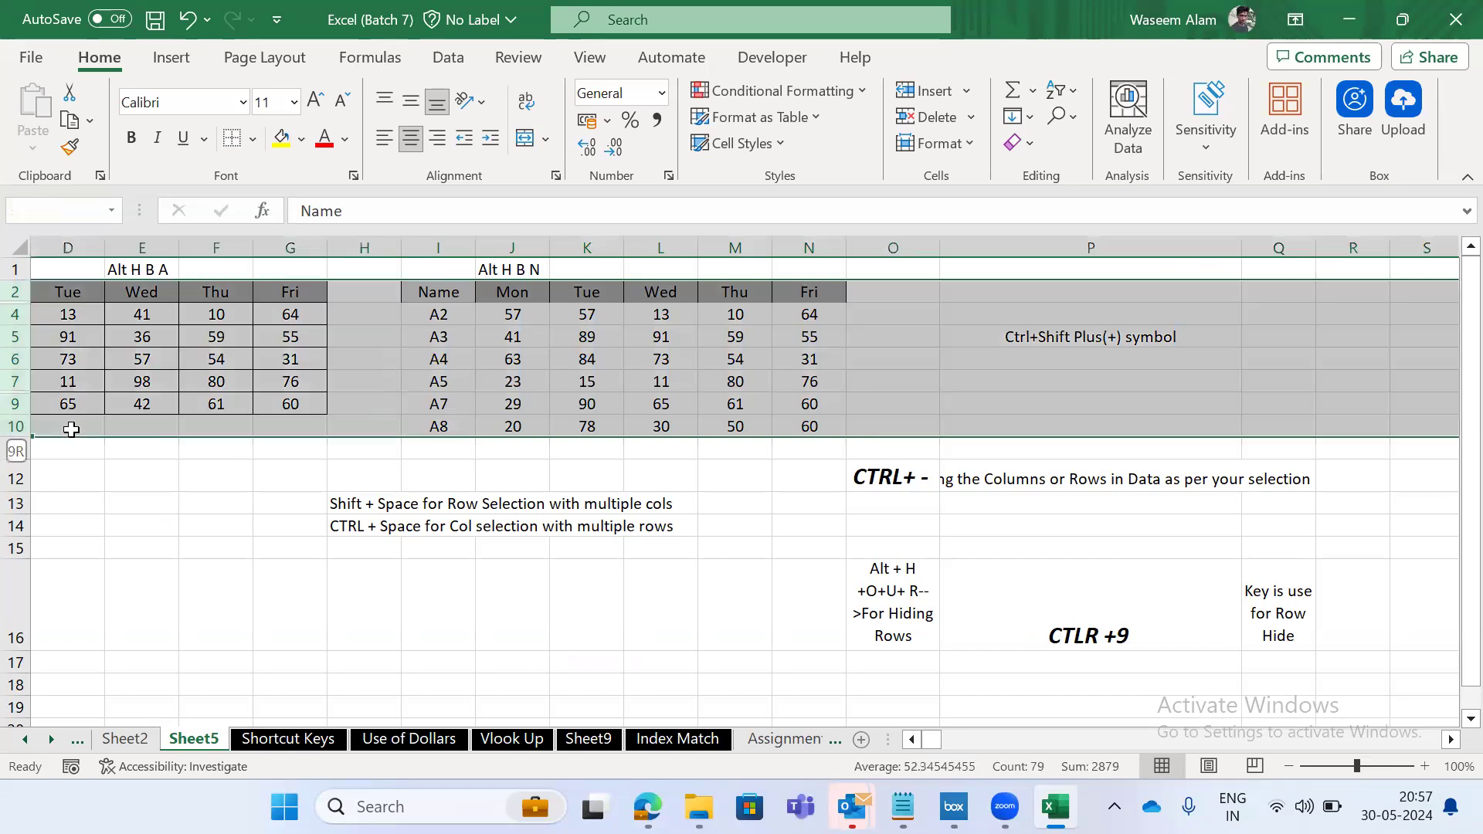
right_click(490, 321)
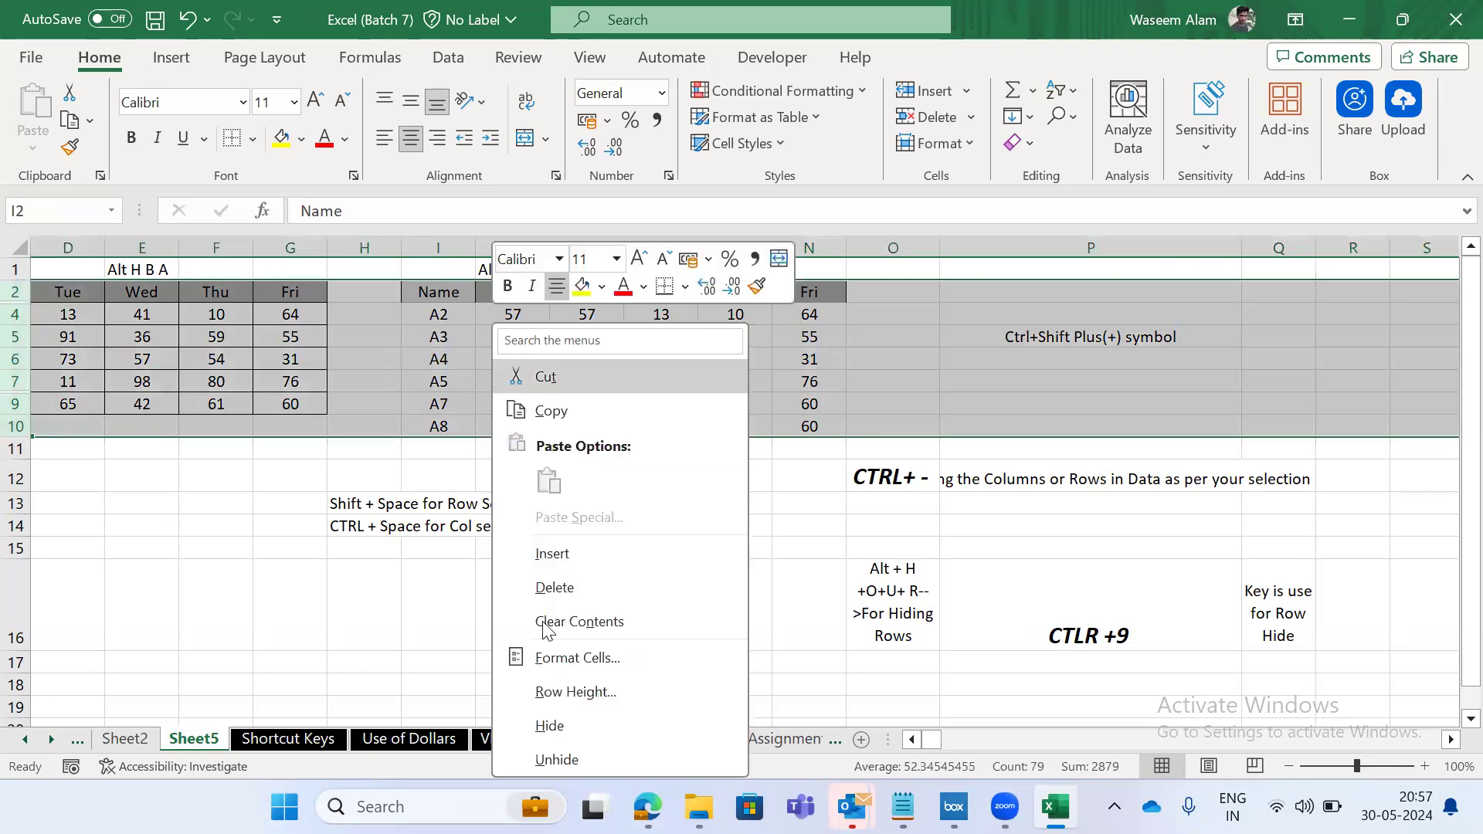
left_click(573, 765)
key("Down")
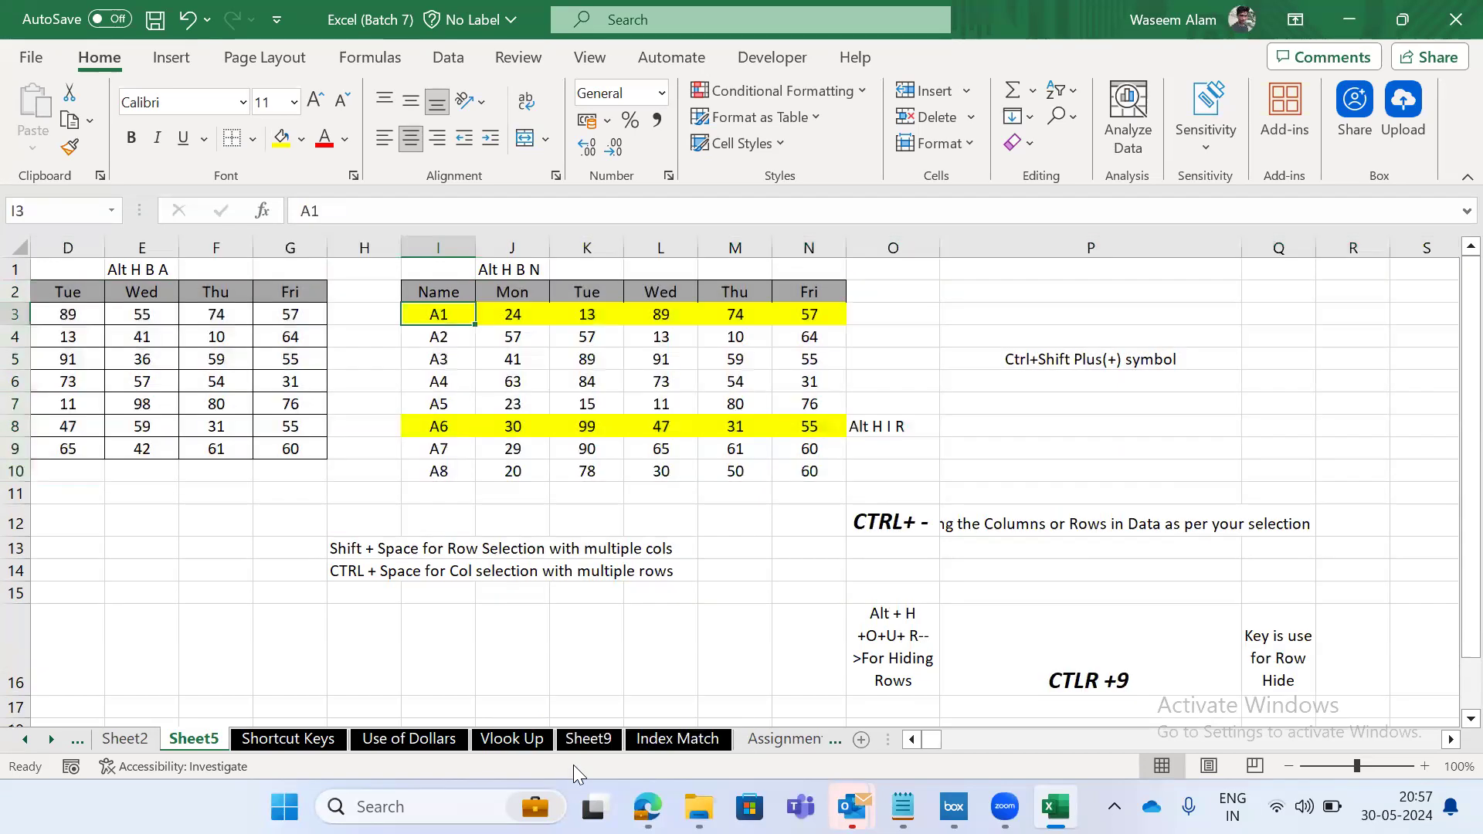
key("ctrl+shift+Down")
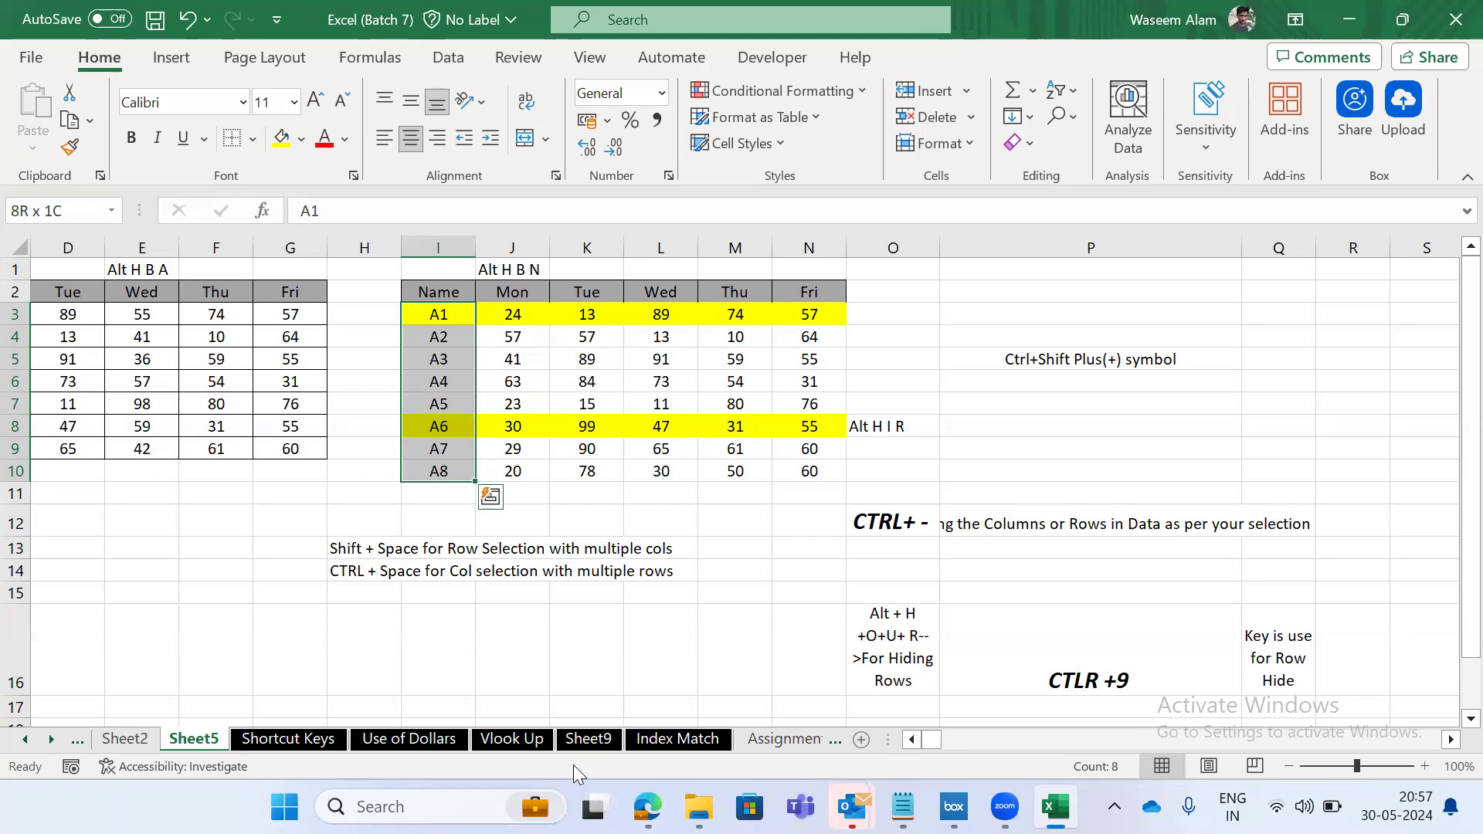
Undo the last row unhide and reduce the selection to header cell I2.
key("ctrl+z")
key("ctrl+z")
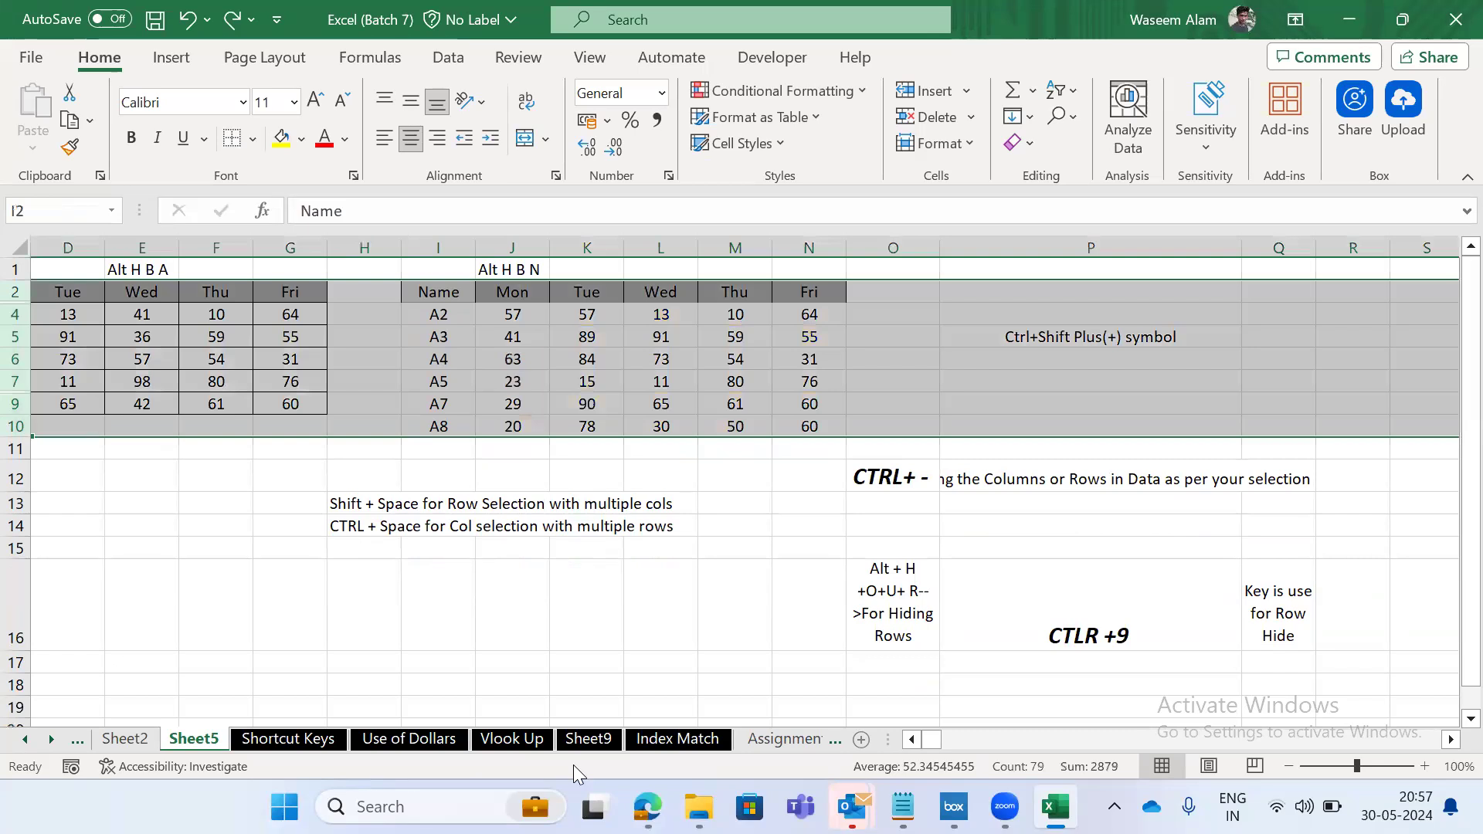
key("shift+BackSpace")
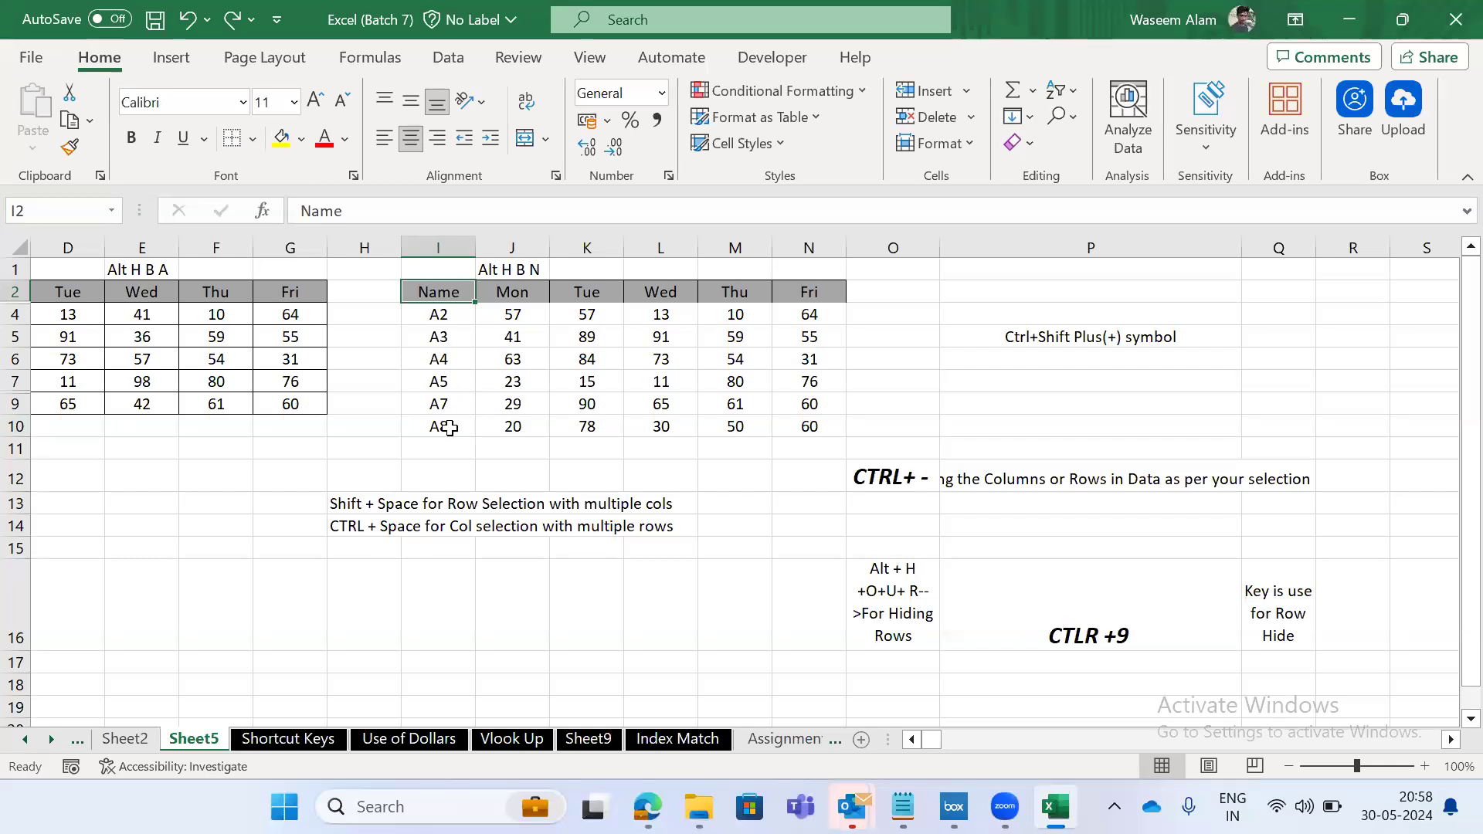
Extend the selection from header cell I2 across the second table, and jump along its edges to last cell N10.
key("ctrl+shift+Right")
key("ctrl+shift+Down")
left_click(437, 289)
key("ctrl+shift+Right")
key("ctrl+Down")
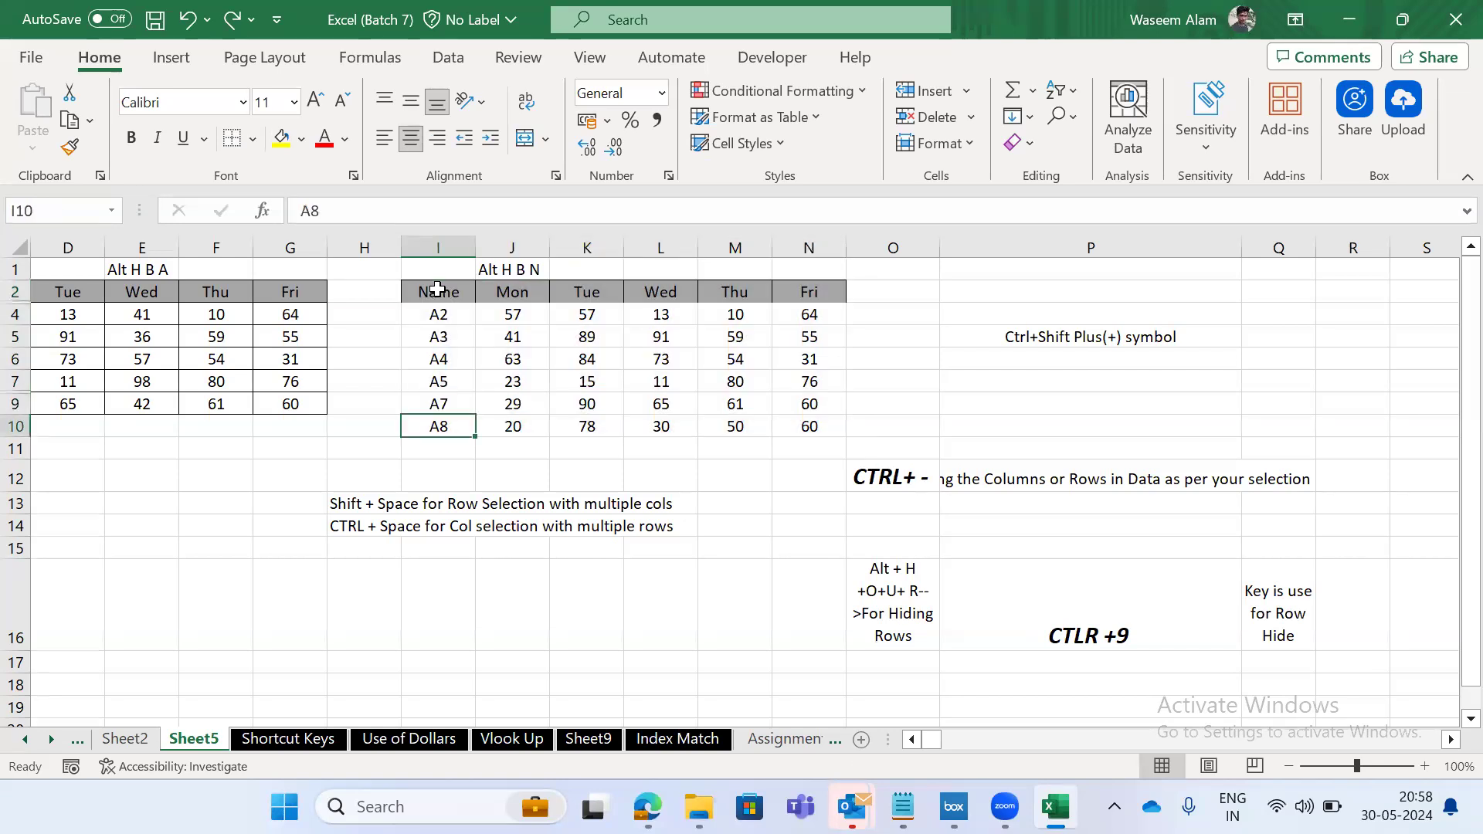
key("ctrl+Right")
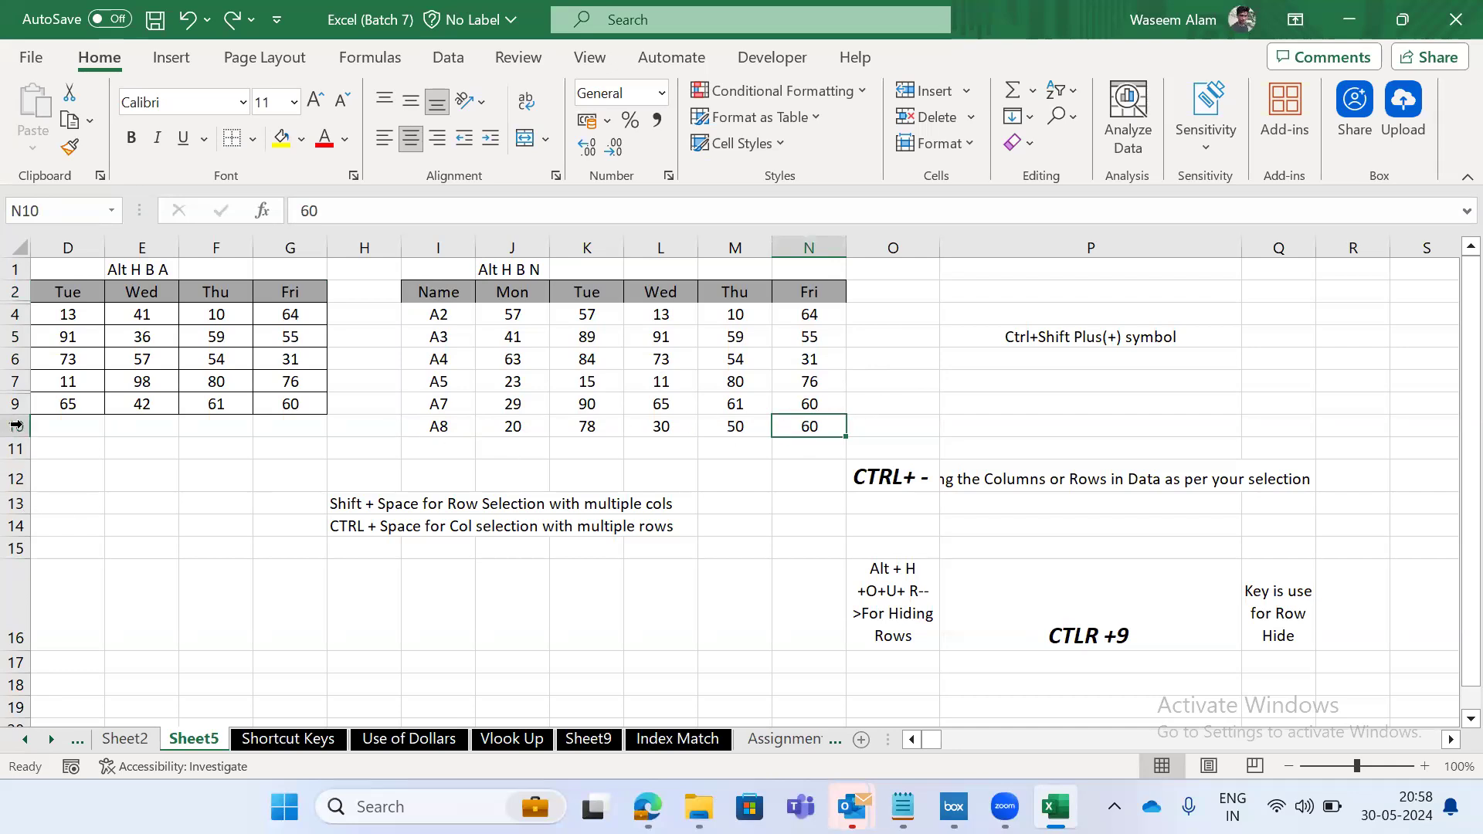
Return to header cell I2 and select the whole second table, extending across the headers and down to N10.
key("Left")
key("Left")
key("Left")
key("Left")
key("Left")
key("Up")
key("Up")
key("Up")
key("Up")
key("Up")
key("Up")
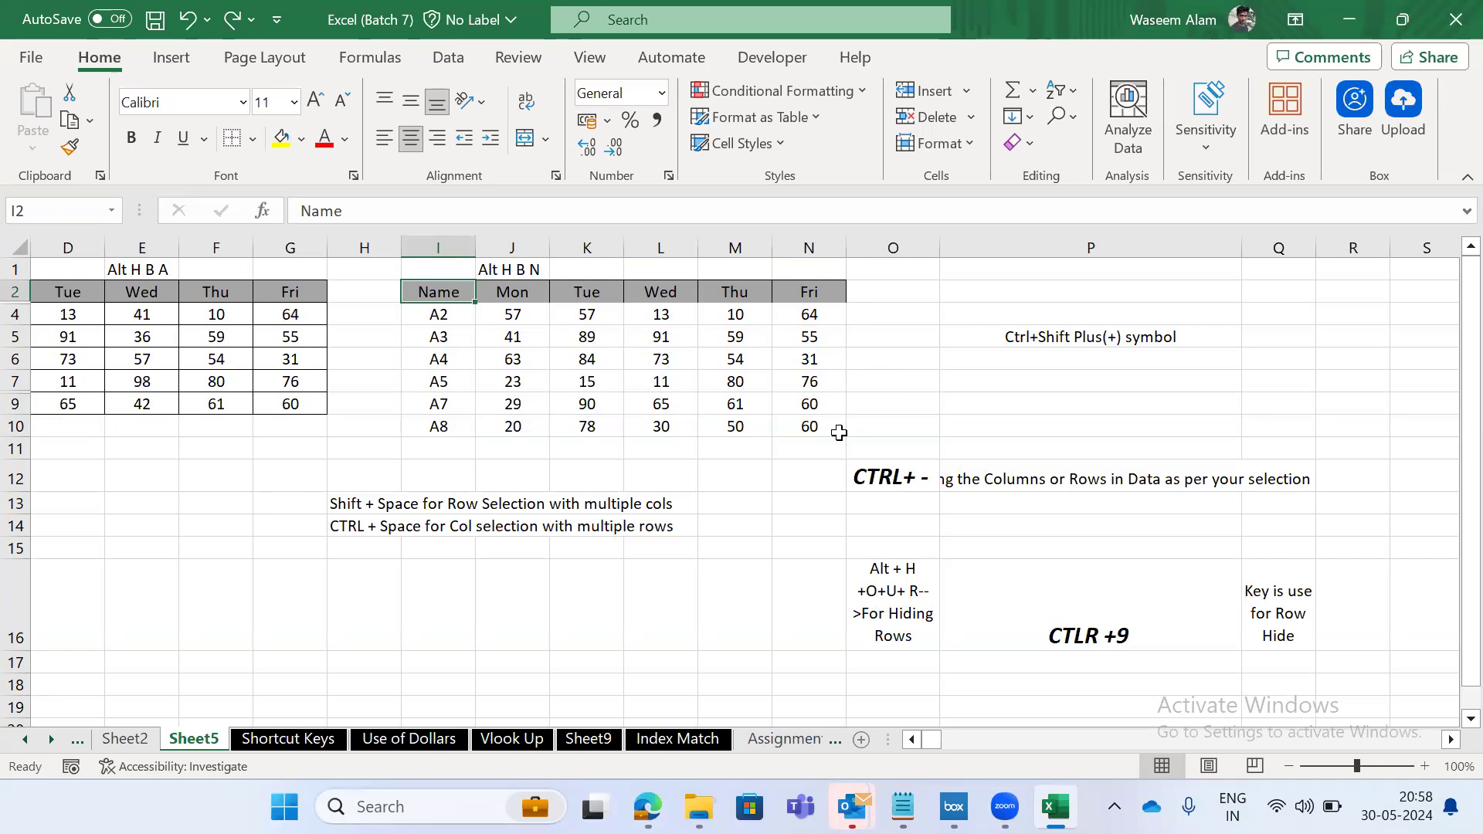
key("ctrl+shift+Right")
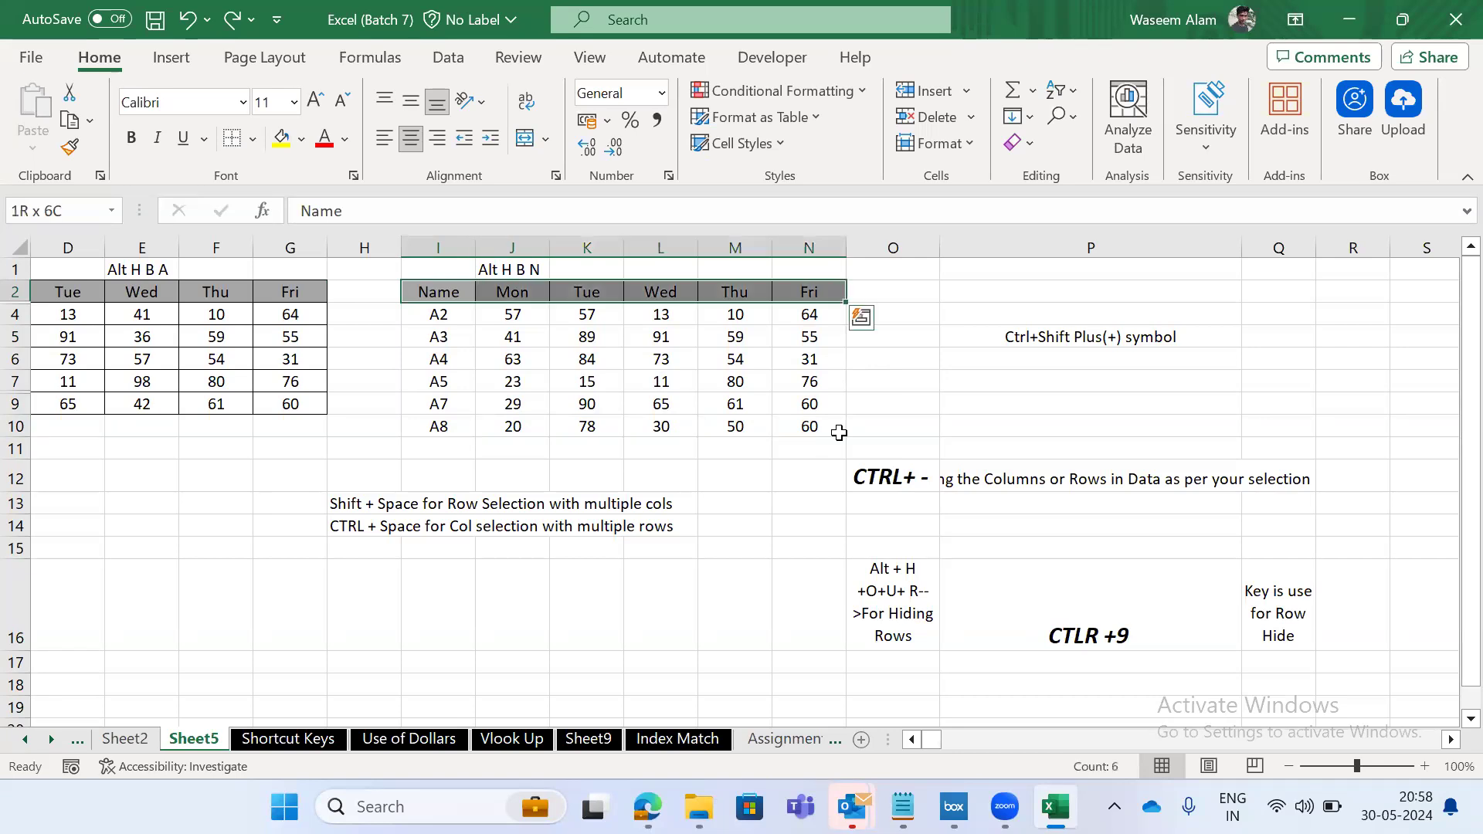
key("ctrl+shift+Down")
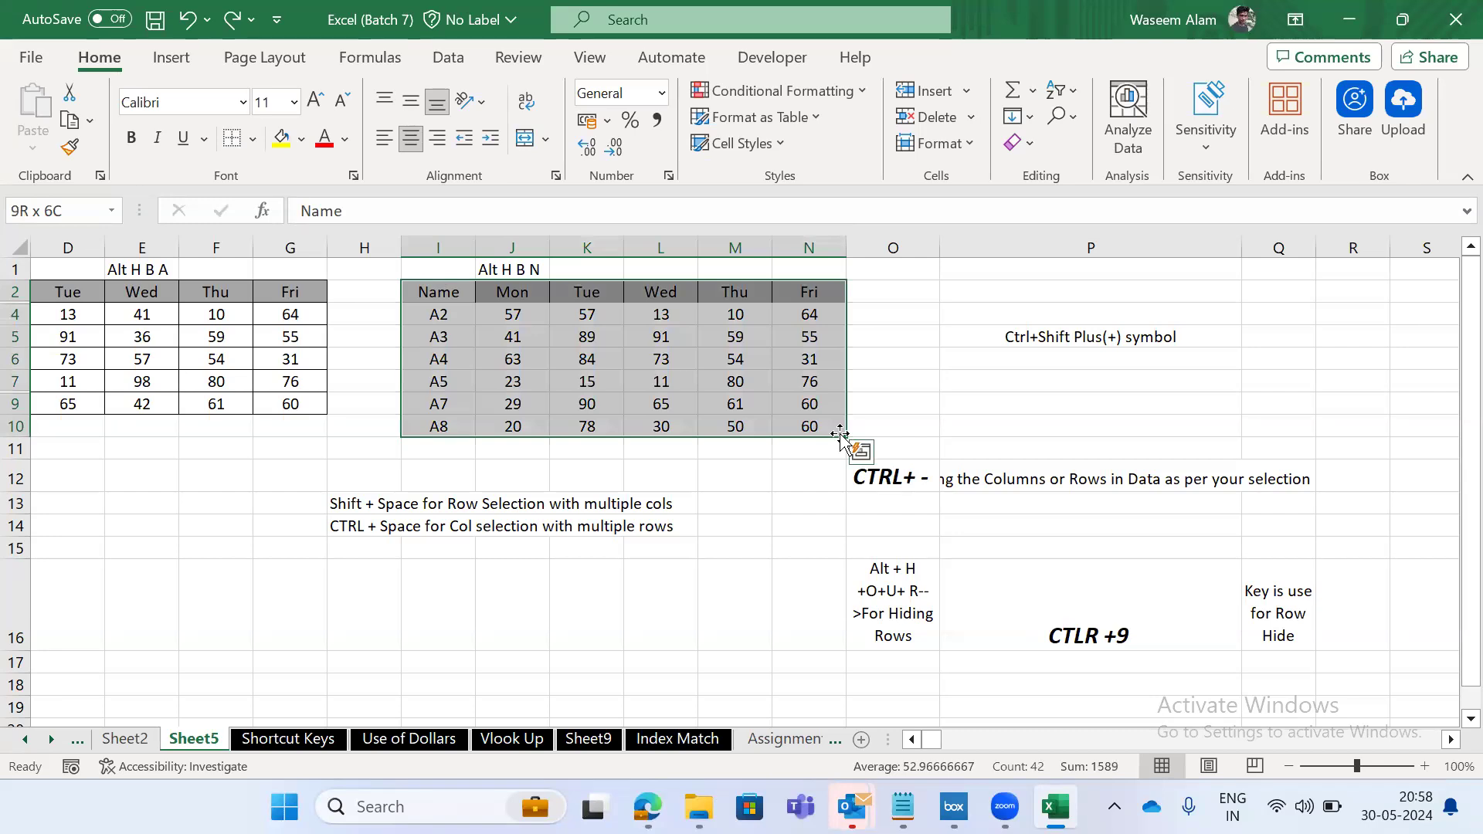
Enter the note "CTRL Shift right arrow then down aroow" in cell M14.
key("Right")
key("Right")
key("Up")
key("Right")
key("Right")
key("Down")
key("Down")
key("Down")
key("Down")
key("Down")
key("Down")
key("Down")
key("Down")
key("Down")
key("Down")
key("Down")
key("Down")
key("Up")
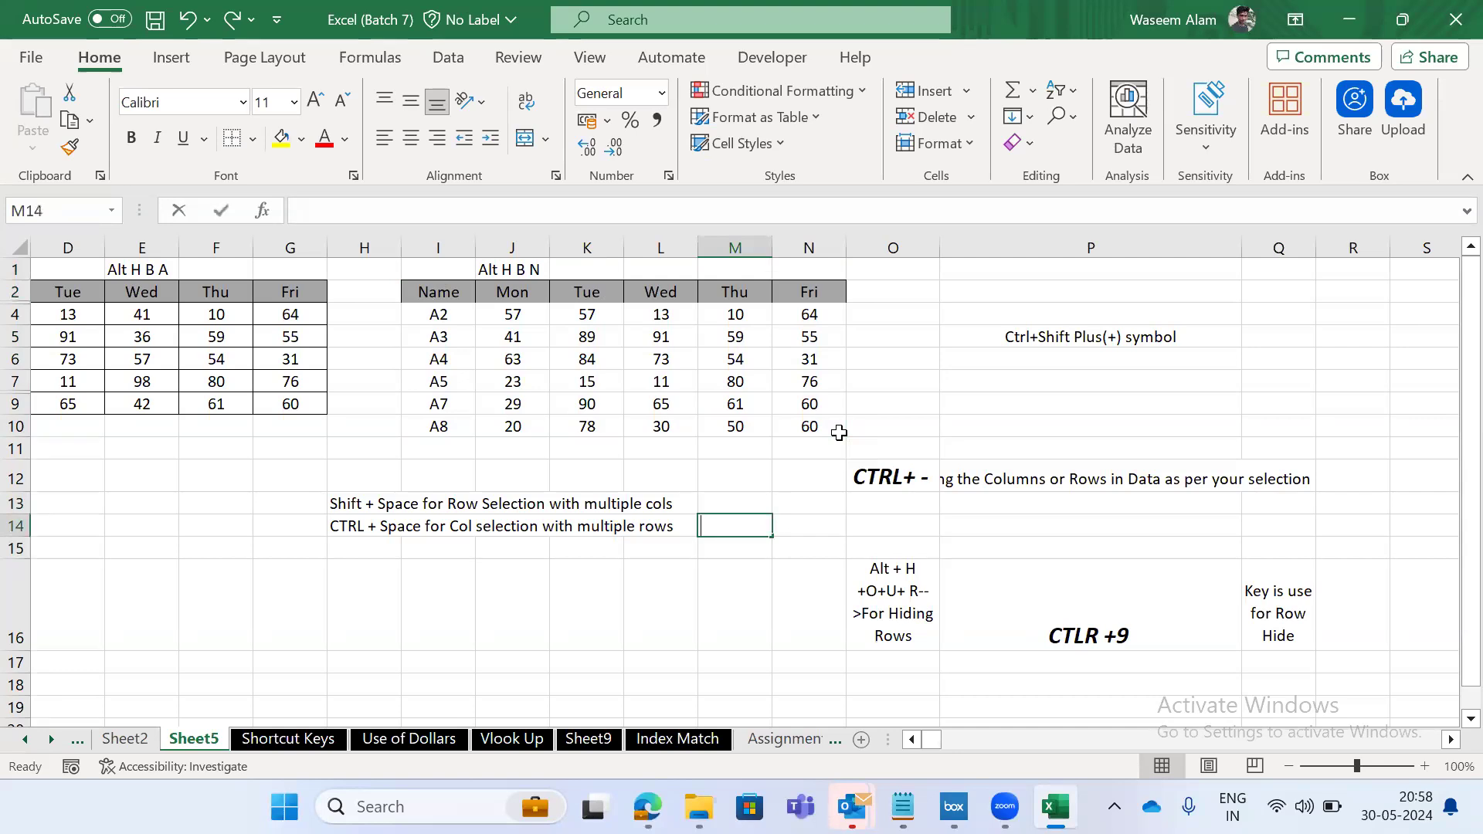
type("CTRL Shift")
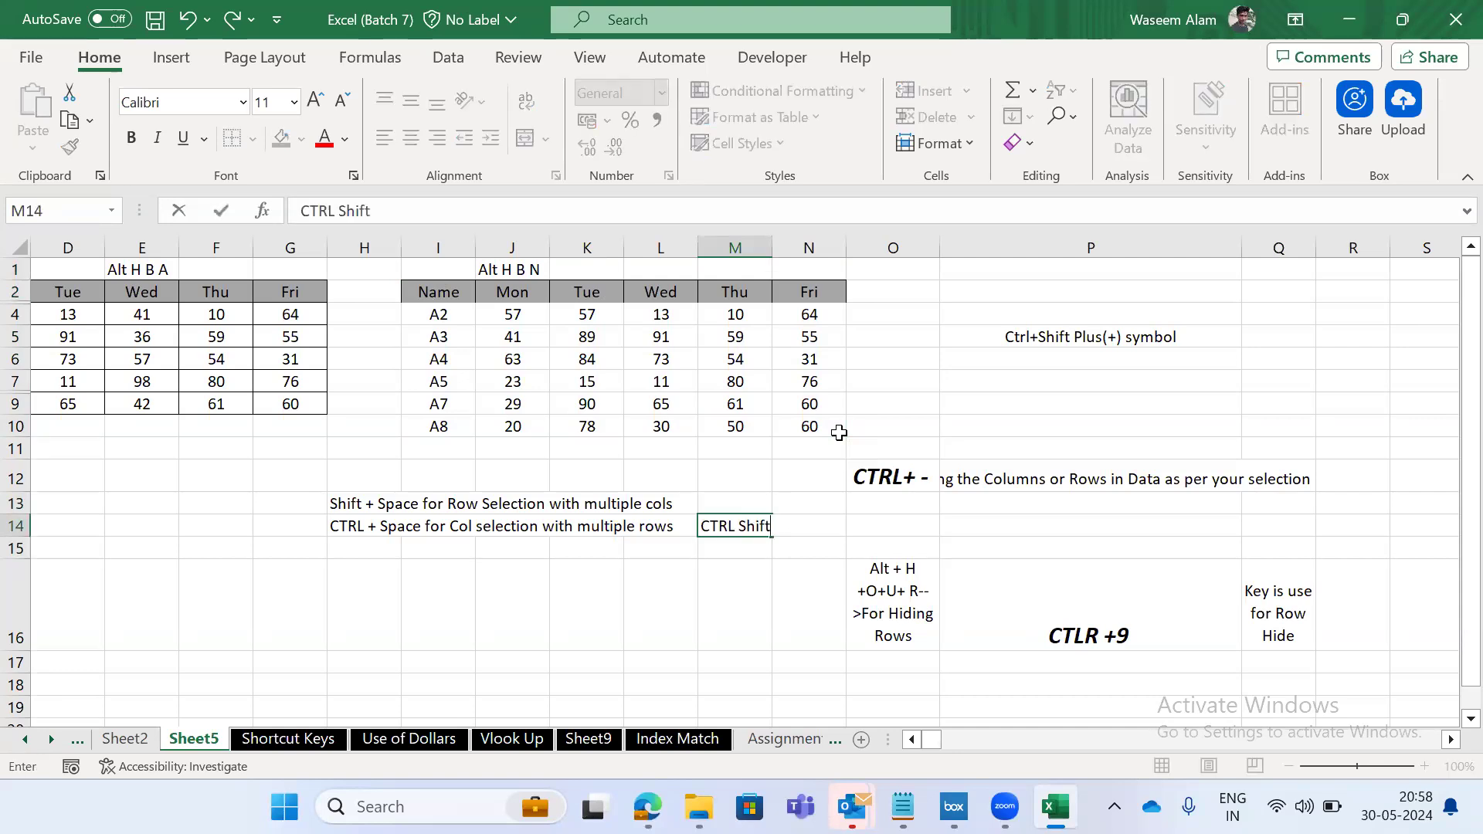
type(" right a")
key("BackSpace")
type("q")
type("rrow")
type(" then ")
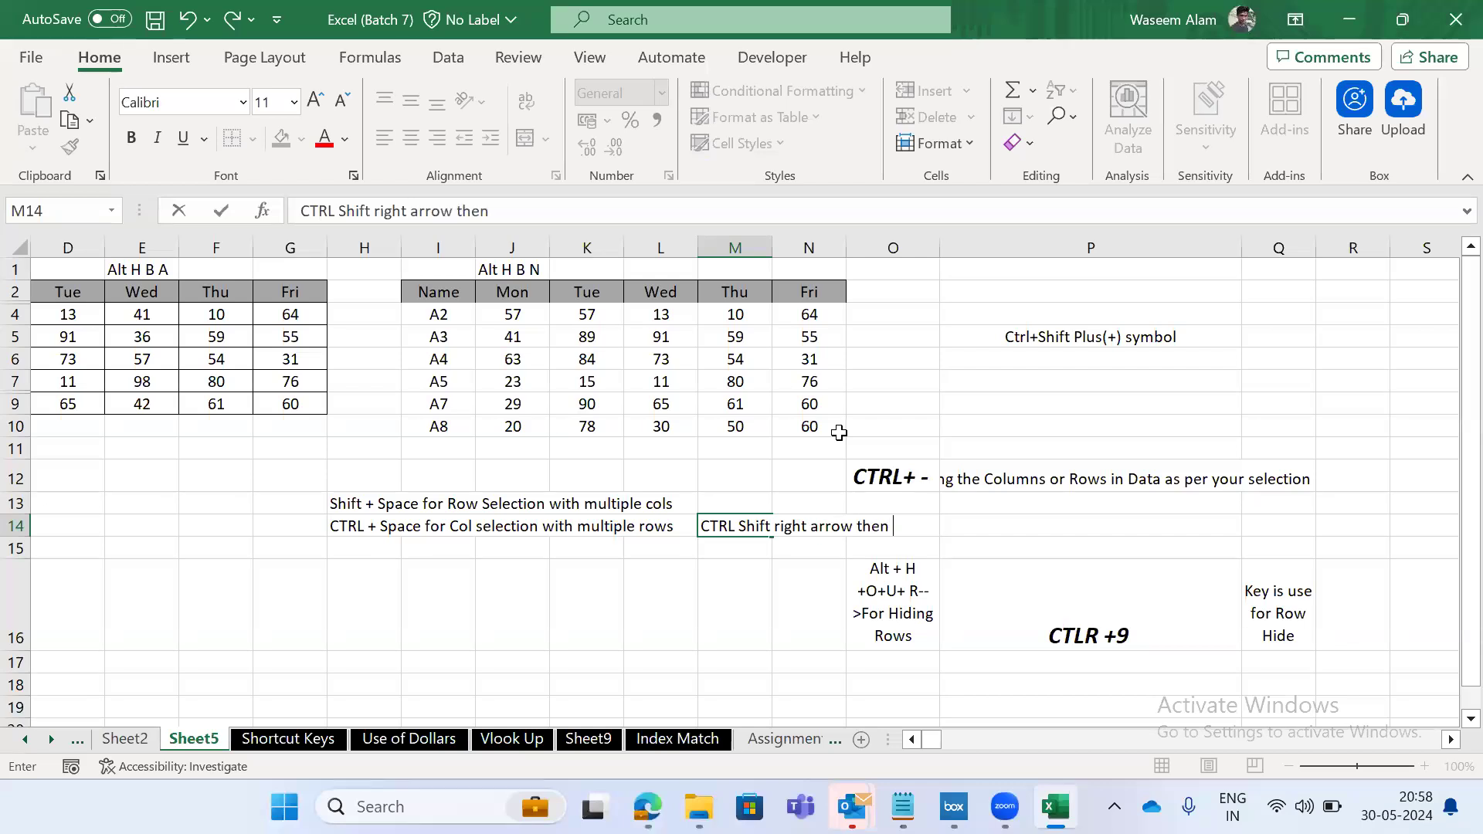
type("down")
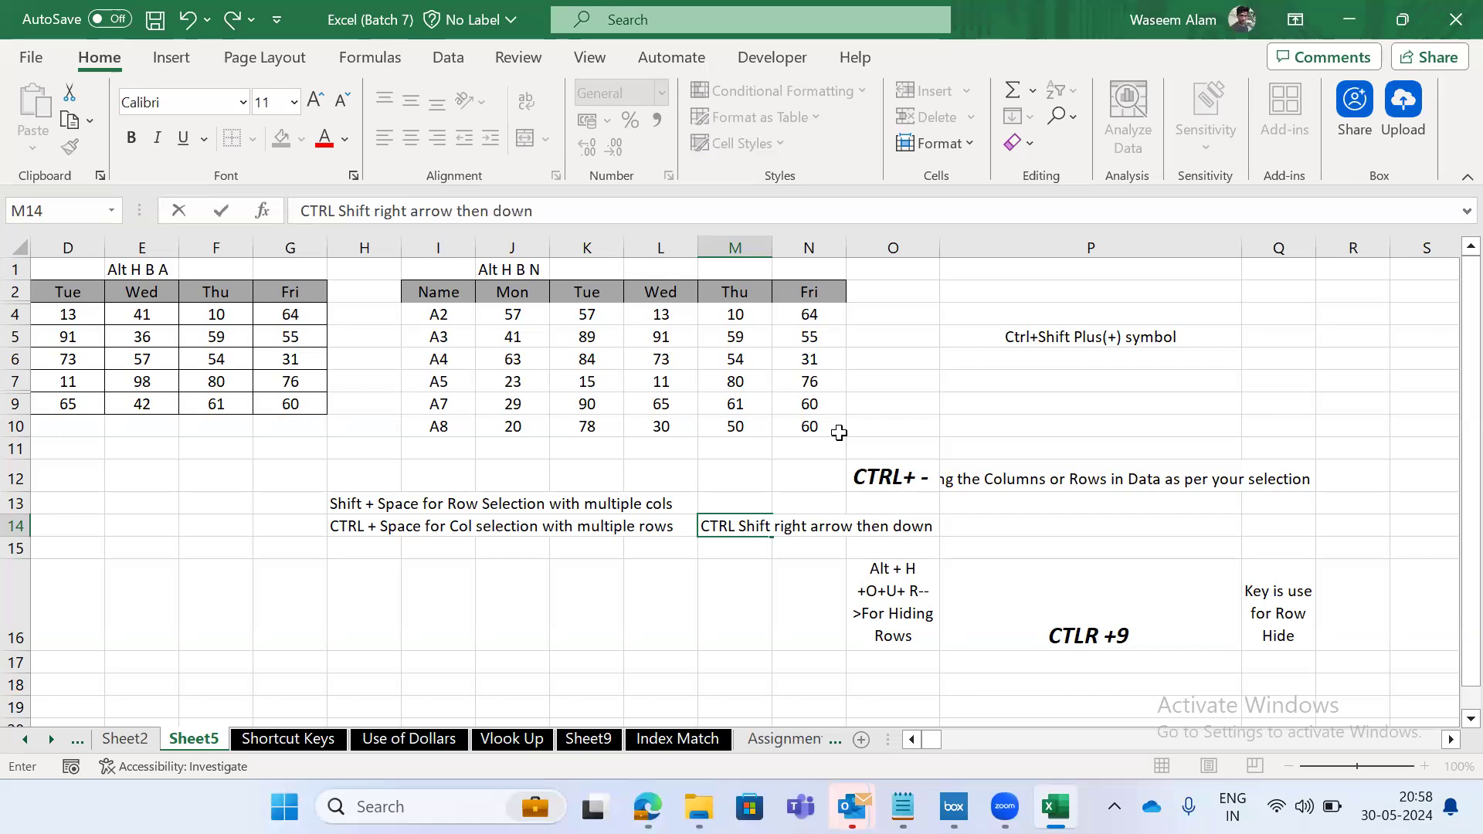
type(" aroow")
Correct the last word of the note in M14 to "arrow".
key("F2")
key("Left")
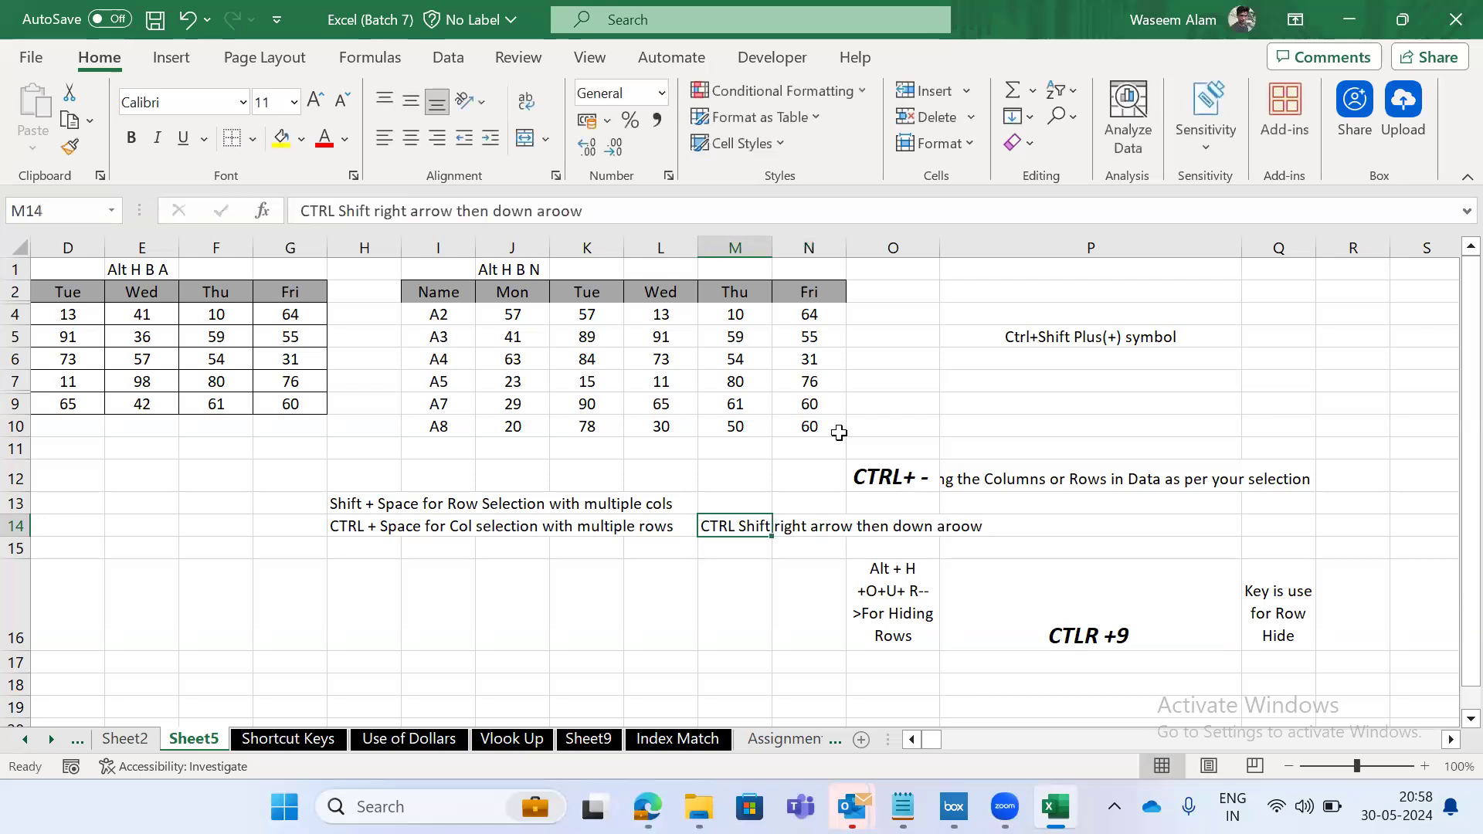
key("Right")
key("BackSpace")
type("r")
key("Return")
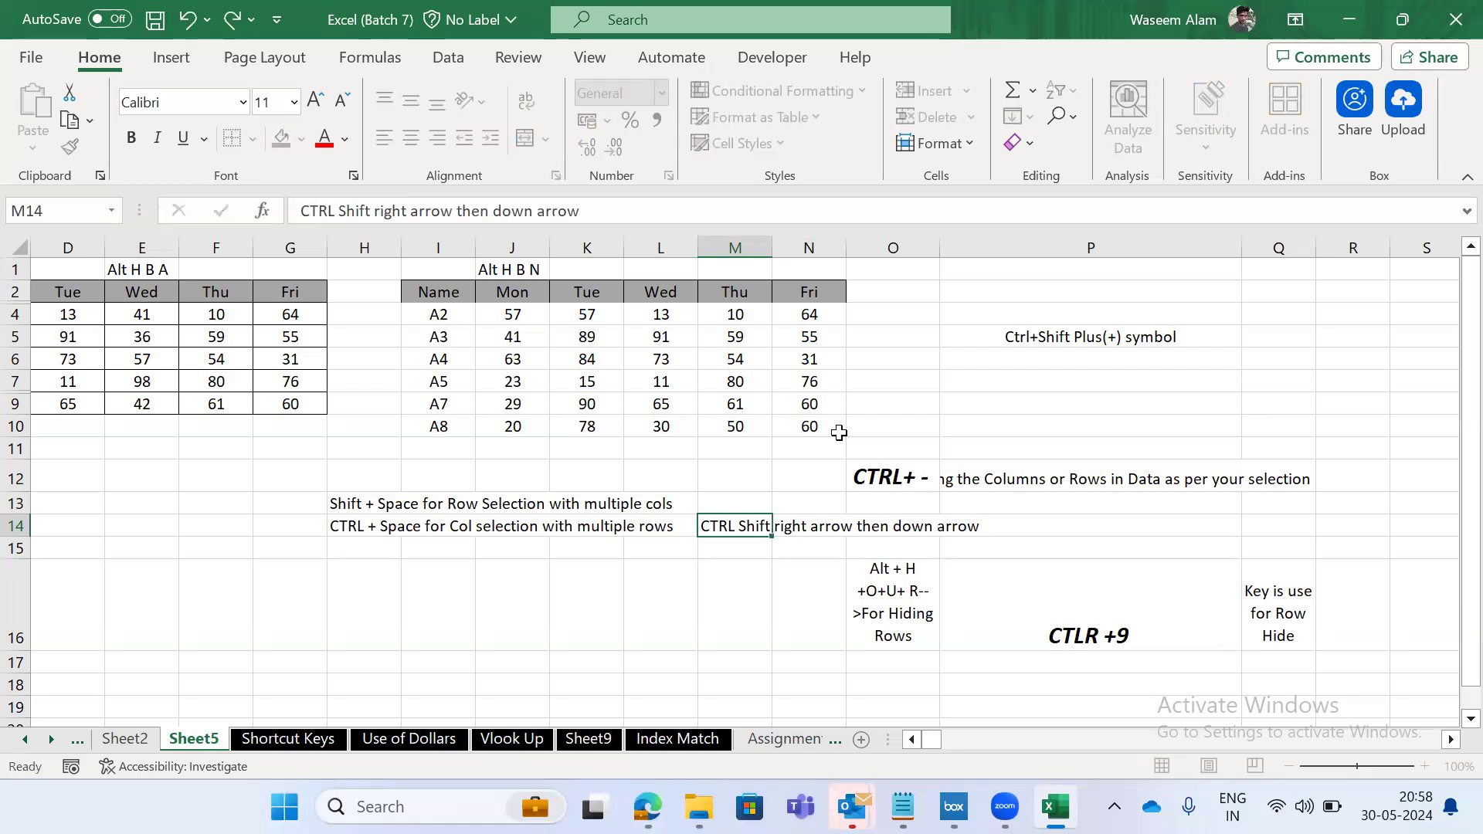
Return to header cell I2 and select the whole second table, extending down to row 10 and across to column N.
key("Left")
key("ctrl+Up")
key("Up")
key("Up")
key("Left")
key("Left")
key("Left")
key("Up")
key("Up")
key("Up")
key("Up")
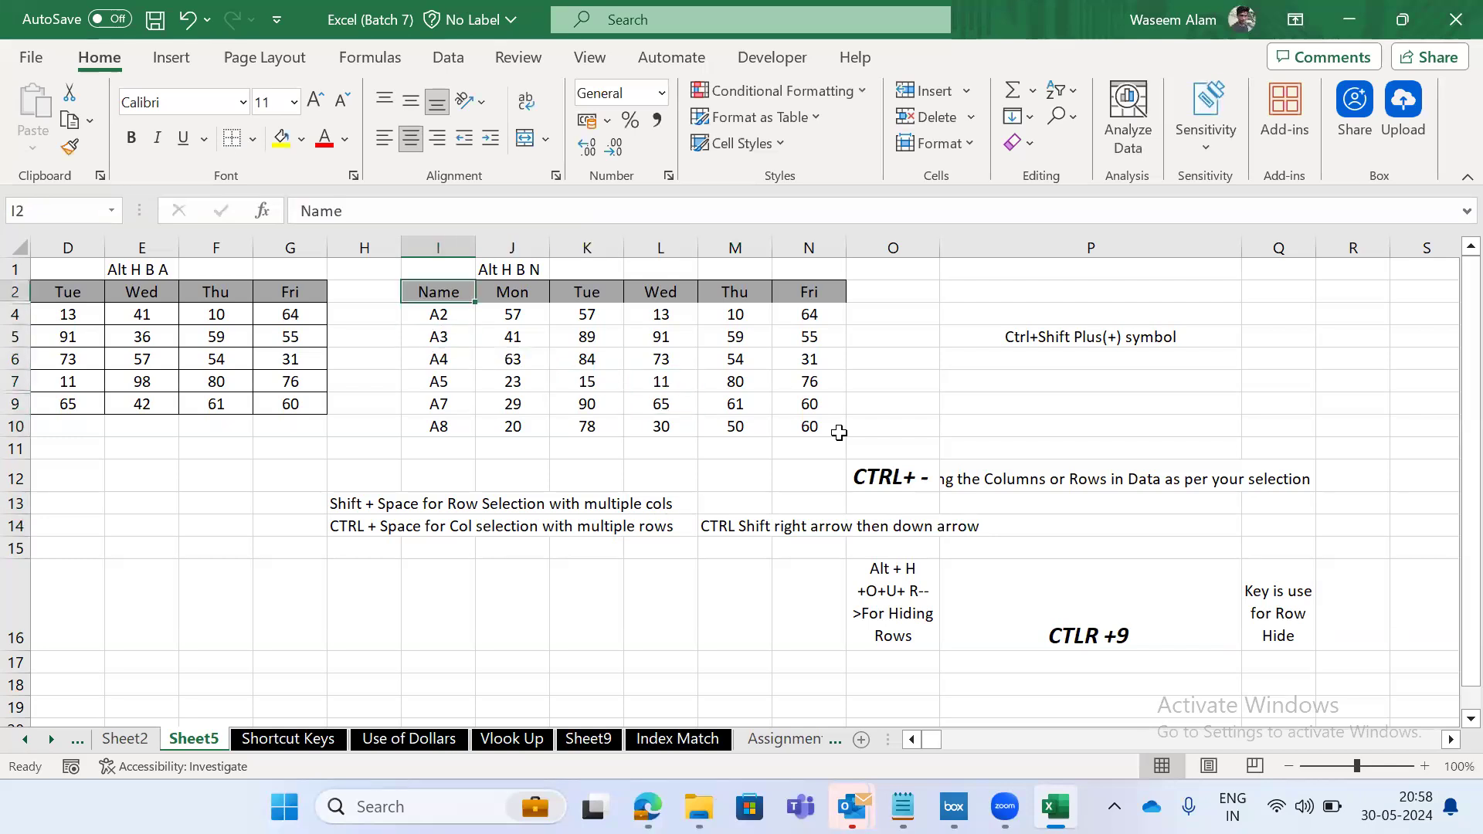
key("ctrl+shift+Down")
key("ctrl+shift+Right")
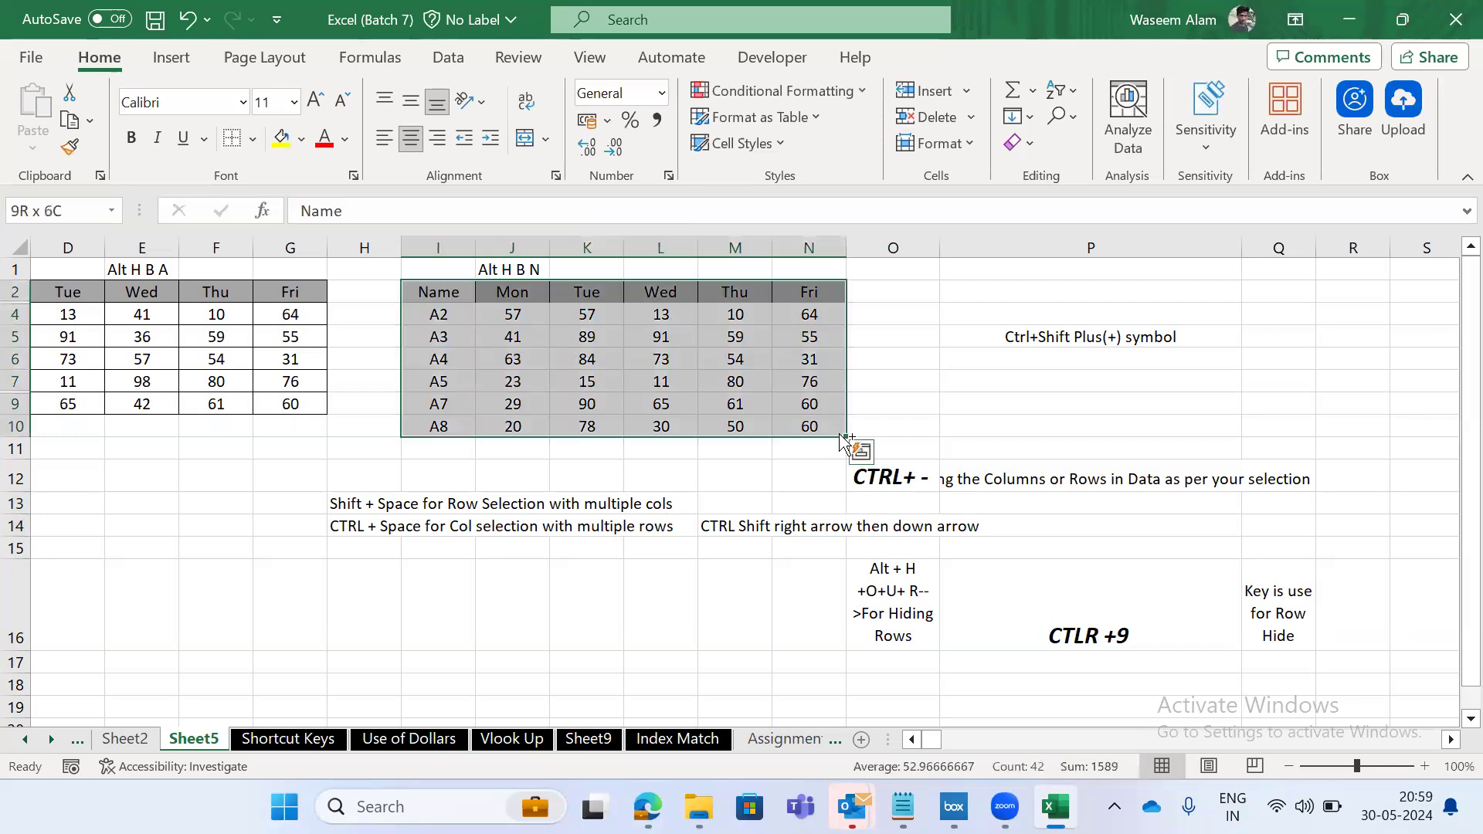
Shrink the selection back to I2 and reselect the second table, alternating between extending across first and extending down first.
key("ctrl+shift+Left")
key("ctrl+shift+Up")
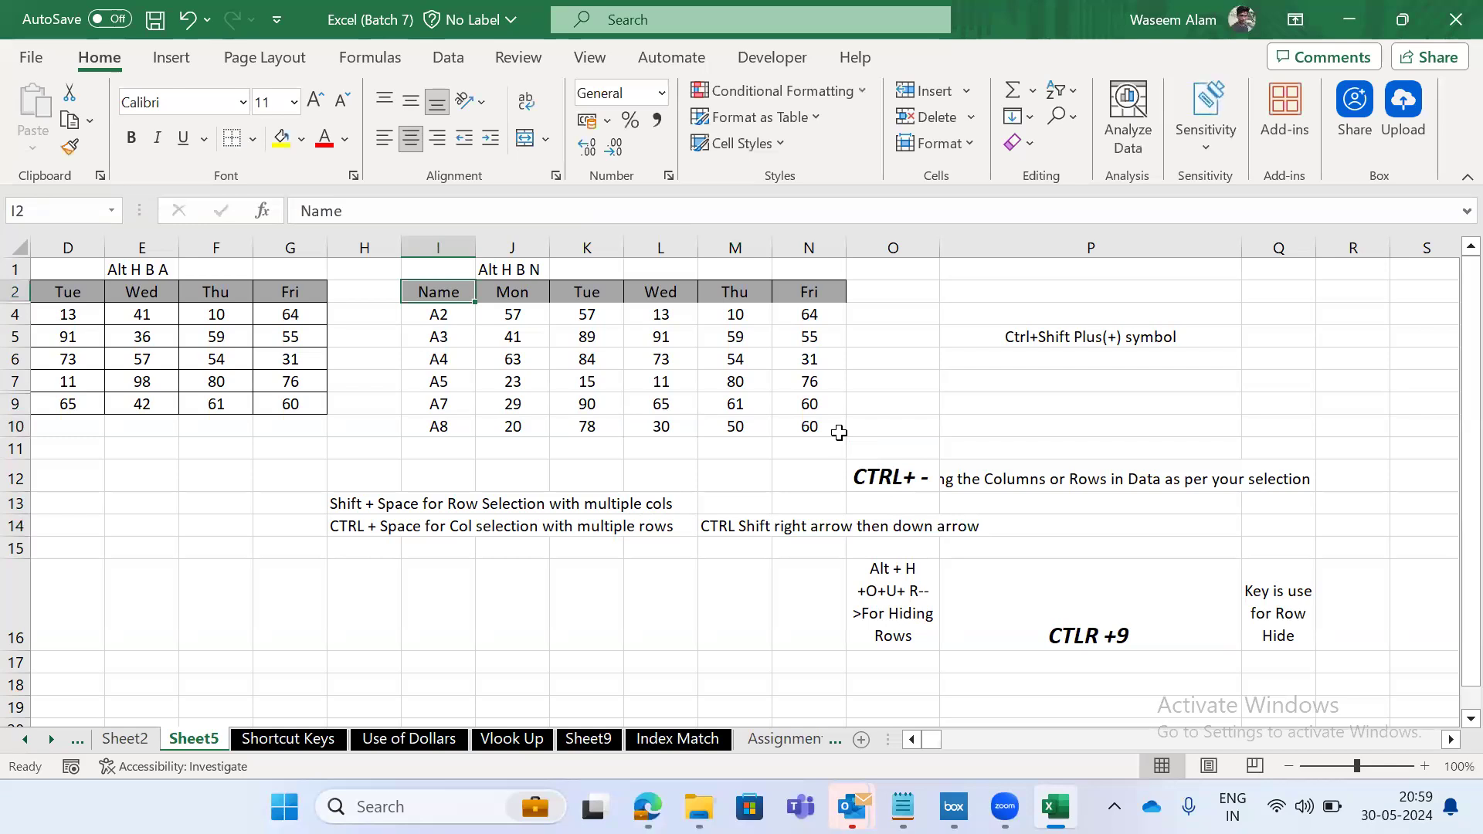
key("ctrl+shift+Right")
key("ctrl+shift+Down")
key("Left")
key("Right")
key("ctrl+shift+Down")
key("ctrl+shift+Right")
key("ctrl+shift+Left")
key("ctrl+shift+Up")
key("ctrl+shift+Right")
key("ctrl+shift+Down")
Clear the selection back to I2 and repeat the full-table selection, twice across then down and twice down then across.
key("Left")
key("Right")
key("Right")
key("Left")
key("ctrl+shift+Right")
key("ctrl+shift+Down")
key("Left")
key("Right")
key("ctrl+shift+Down")
key("ctrl+shift+Right")
key("Right")
key("Left")
key("ctrl+shift+Down")
key("ctrl+shift+Right")
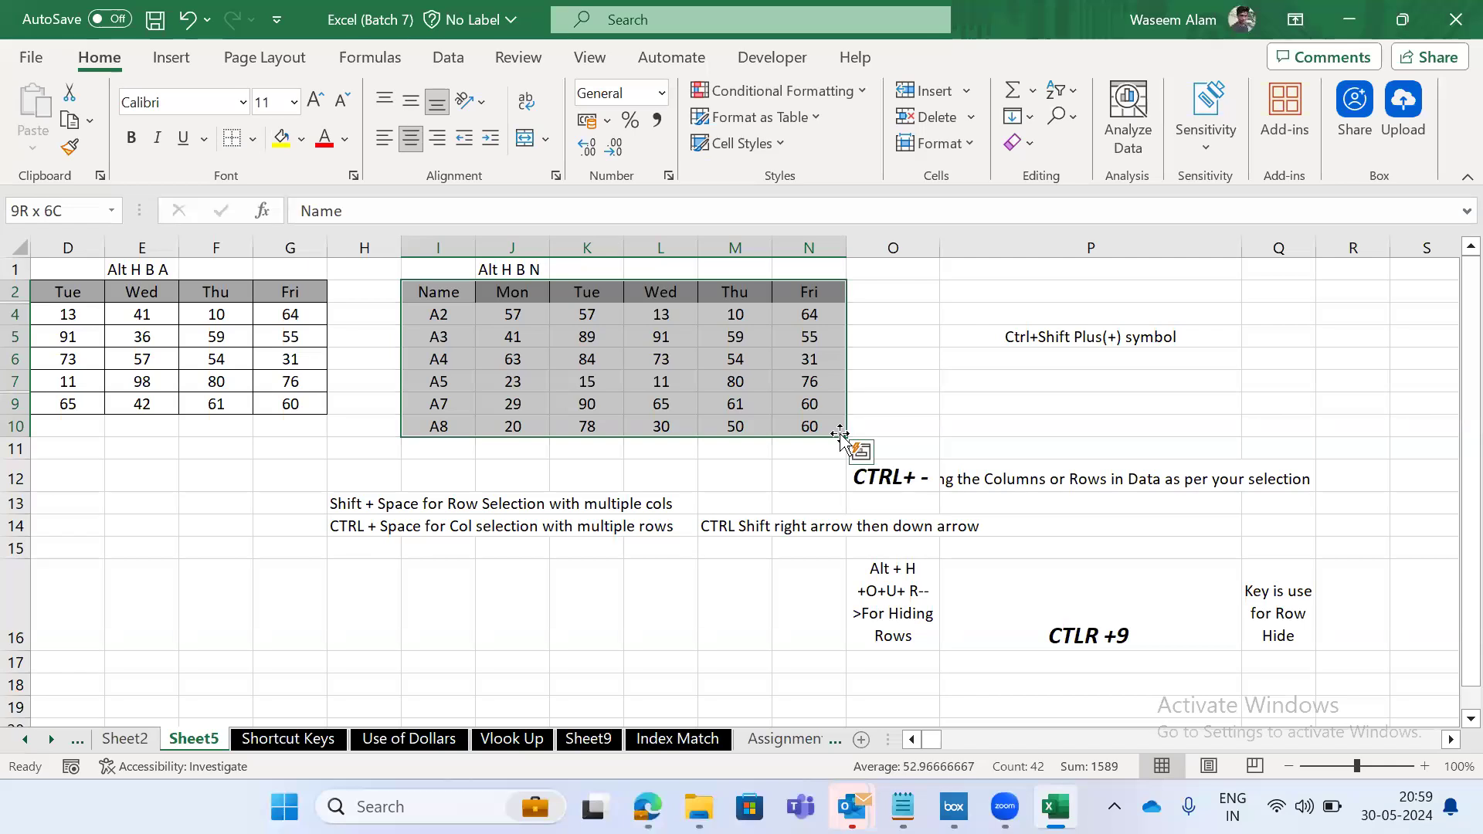
Reselect I2:N10 three more times from header cell I2, extending across the headers and then down to the last row.
key("Left")
key("Right")
key("ctrl+shift+Right")
key("ctrl+shift+Down")
key("Left")
key("Right")
key("ctrl+shift+Right")
key("ctrl+shift+Down")
key("Left")
key("Right")
key("Down")
key("Up")
key("ctrl+shift+Right")
key("ctrl+shift+Down")
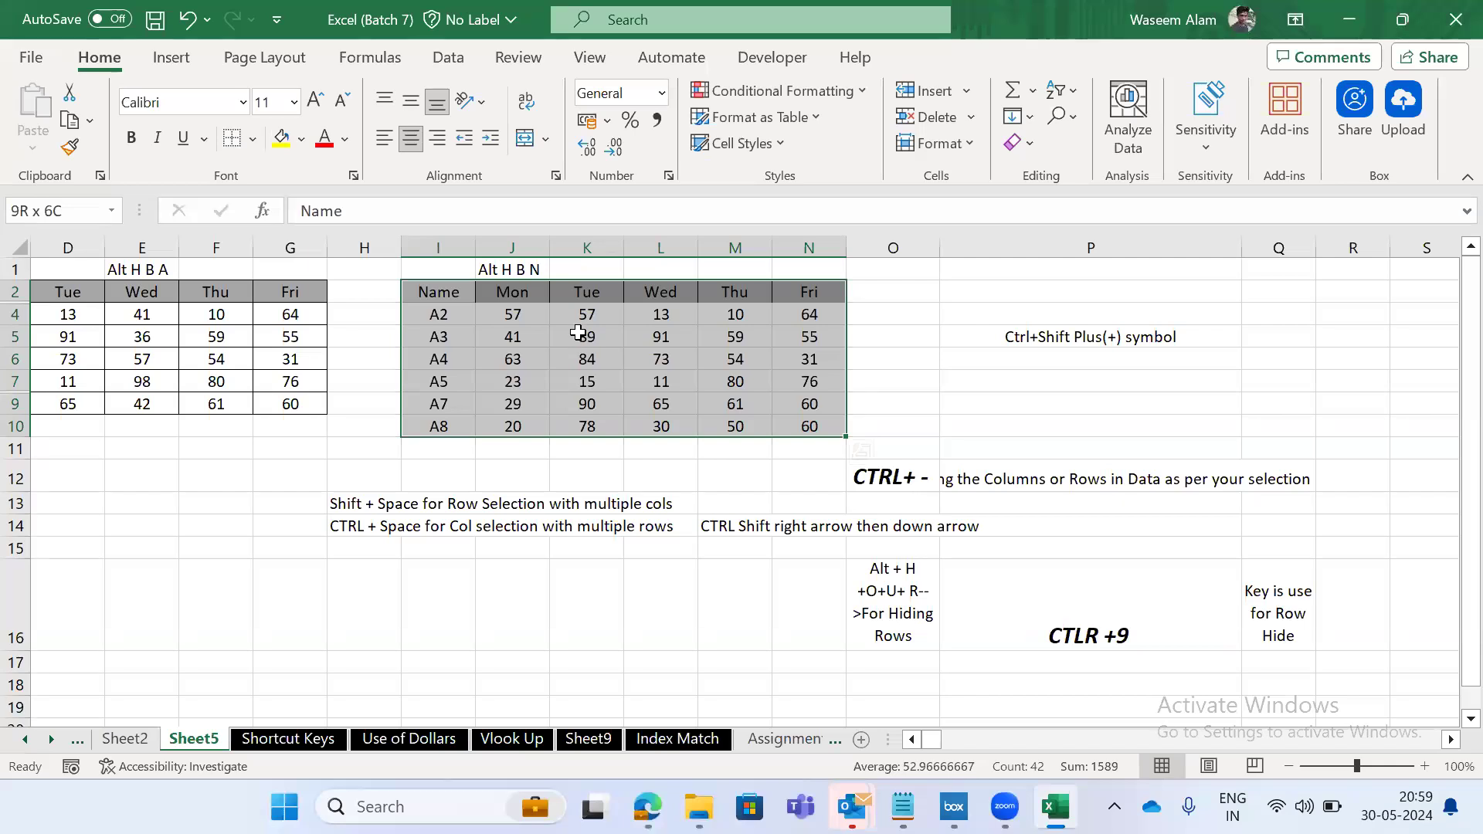
Expand the selection to entire rows 2 to 10 and unhide the hidden rows 3 and 8.
key("shift+space")
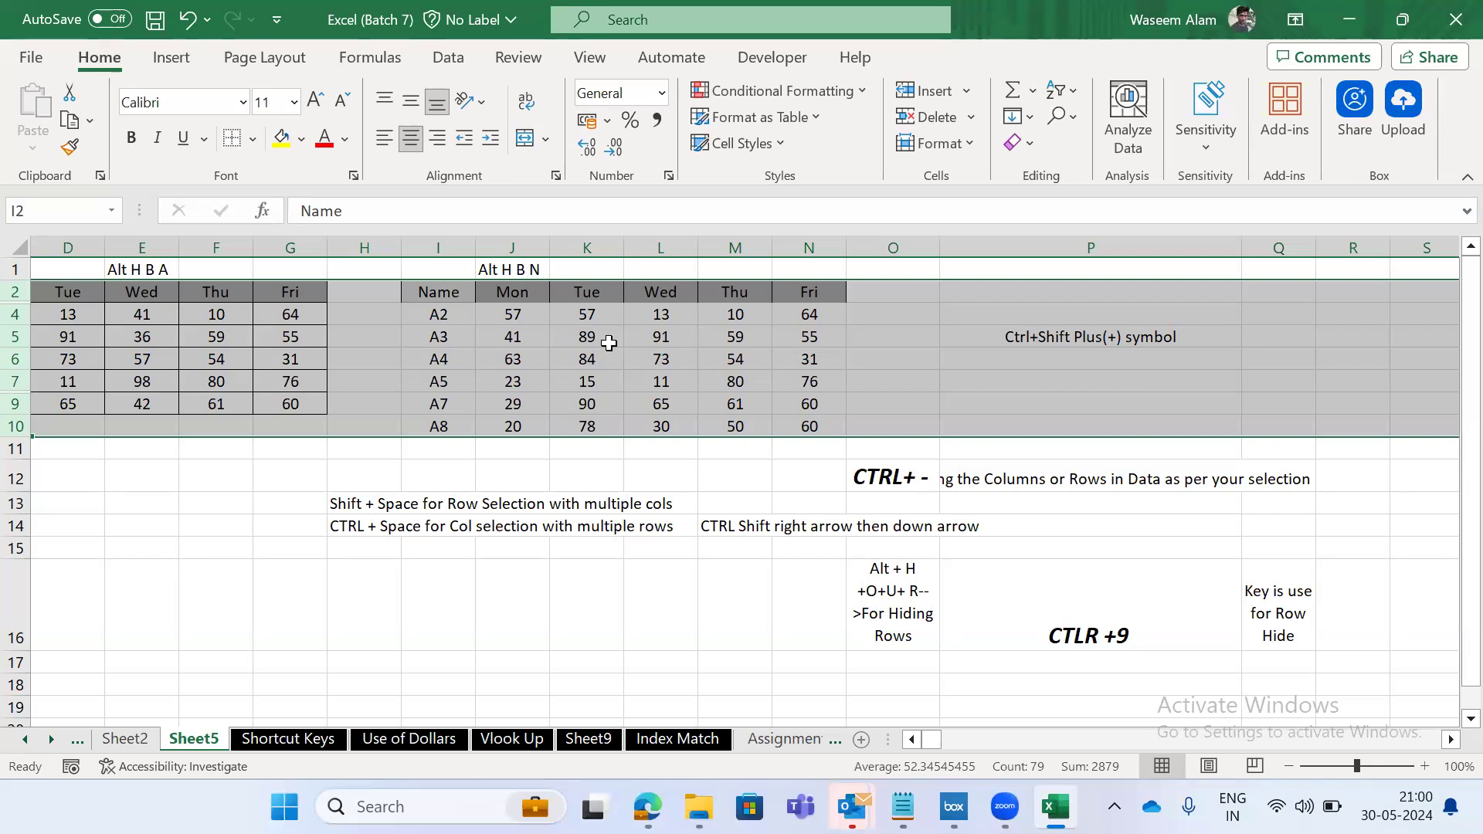
right_click(610, 343)
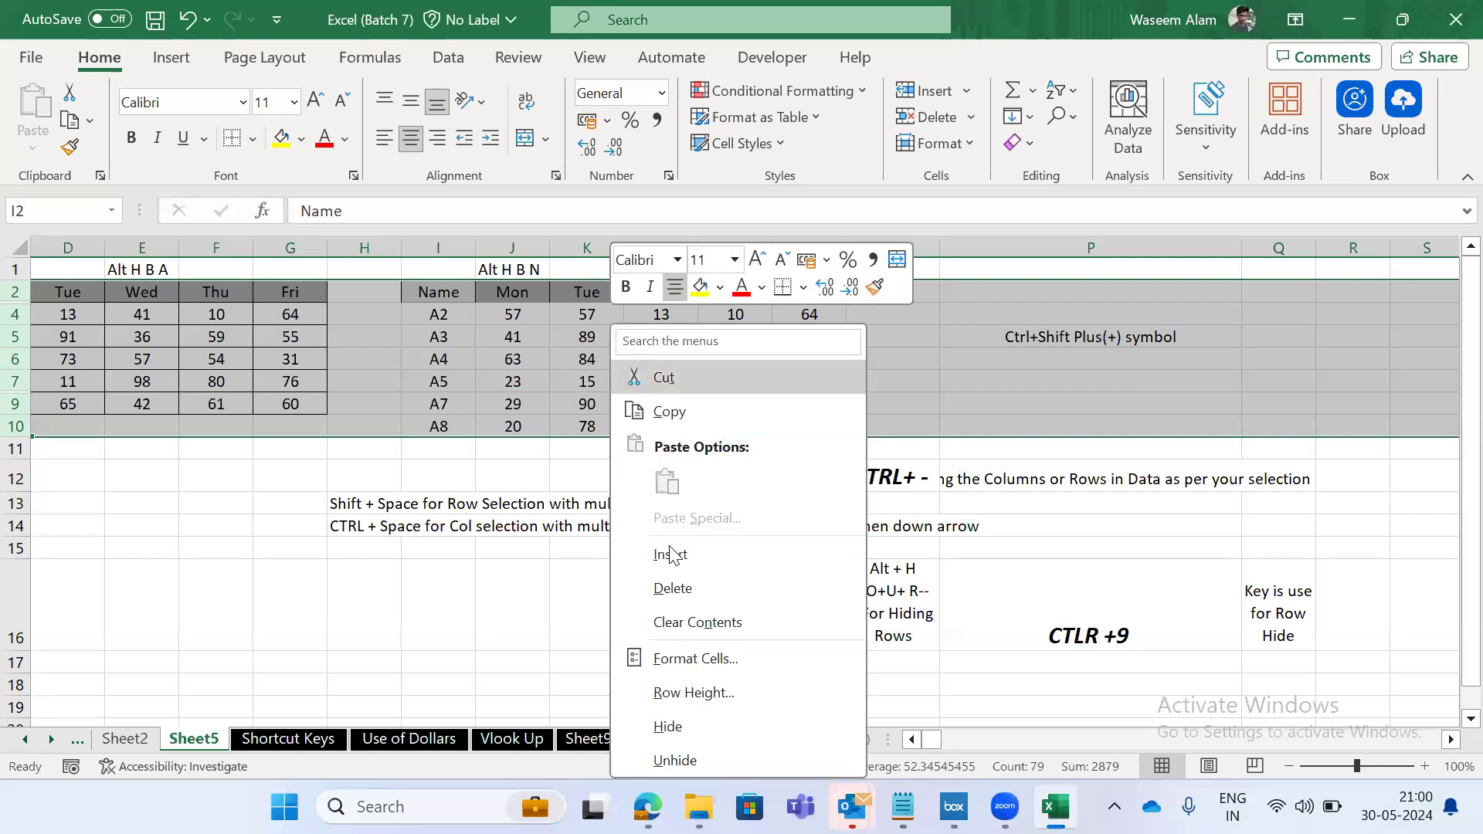
left_click(686, 762)
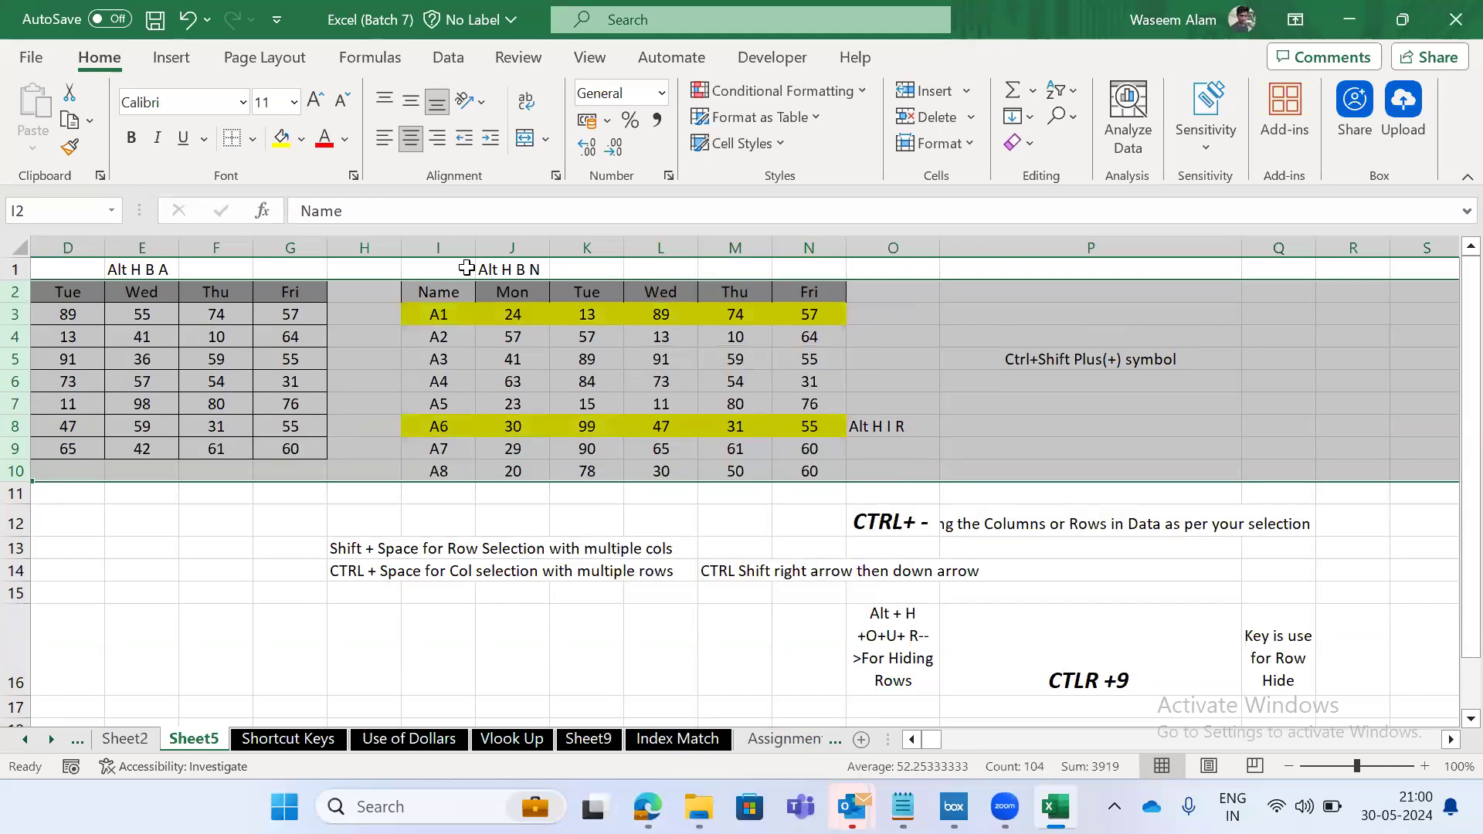
Select the highlighted A1 record across row 3, and extend a selection from I8 across the highlighted A6 record to O8.
left_click(441, 309)
key("ctrl+shift+Right")
key("Down")
key("Down")
key("Down")
key("Down")
key("Down")
key("ctrl+shift+Right")
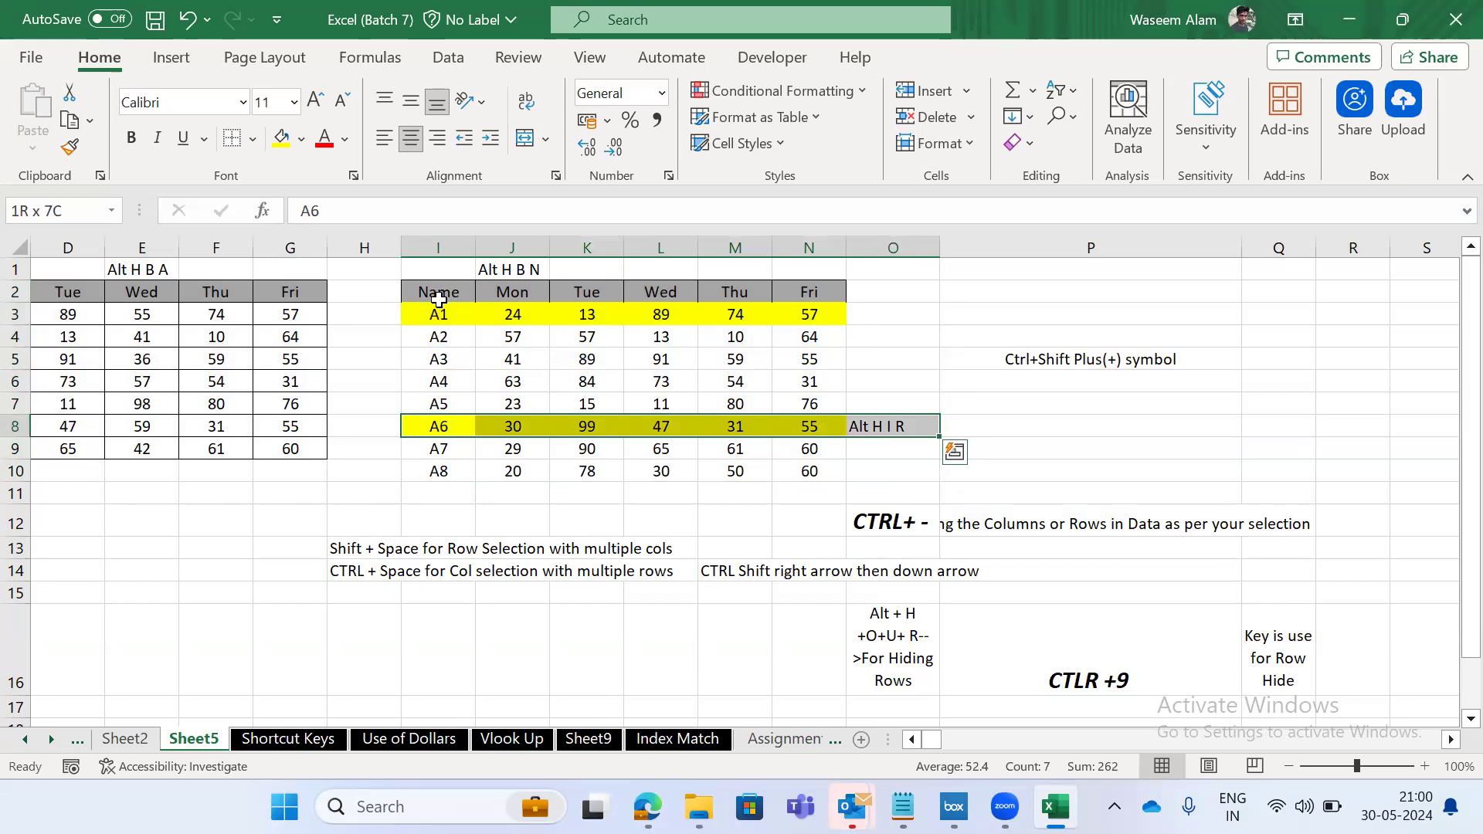
Switch to the Shortcut Keys sheet and look up and down through its list of basic and custom shortcuts.
key("ctrl+Page_Down")
key("Down")
key("Down")
key("Down")
key("Down")
key("Down")
key("Down")
key("Down")
key("Down")
key("Down")
key("Down")
key("Down")
key("Down")
key("Down")
key("Down")
key("Down")
key("Down")
key("Down")
key("Down")
key("Down")
key("Up")
key("Up")
key("Up")
key("Up")
key("Up")
key("Up")
key("Up")
key("Up")
key("Up")
key("Up")
key("Up")
key("Up")
key("Up")
key("Up")
key("Up")
key("Up")
key("Up")
key("Up")
key("Up")
key("Up")
key("Down")
key("Down")
key("Down")
key("Down")
key("Down")
key("Down")
key("Down")
key("Down")
key("Down")
key("Down")
key("Down")
key("Down")
key("Down")
key("Down")
key("Down")
key("Down")
key("Down")
key("Down")
key("Up")
key("Up")
key("Up")
key("Up")
key("Up")
key("Up")
key("Up")
key("Up")
key("Up")
key("Up")
key("Up")
key("Up")
key("Up")
Extend a selection down the basic shortcuts column from A17, and return to cell A17.
key("shift+Down")
key("shift+Down")
key("shift+Down")
key("shift+Down")
key("shift+Down")
key("shift+Down")
key("shift+Down")
key("shift+Down")
key("shift+Down")
key("shift+Down")
key("Down")
key("Down")
key("Up")
key("Up")
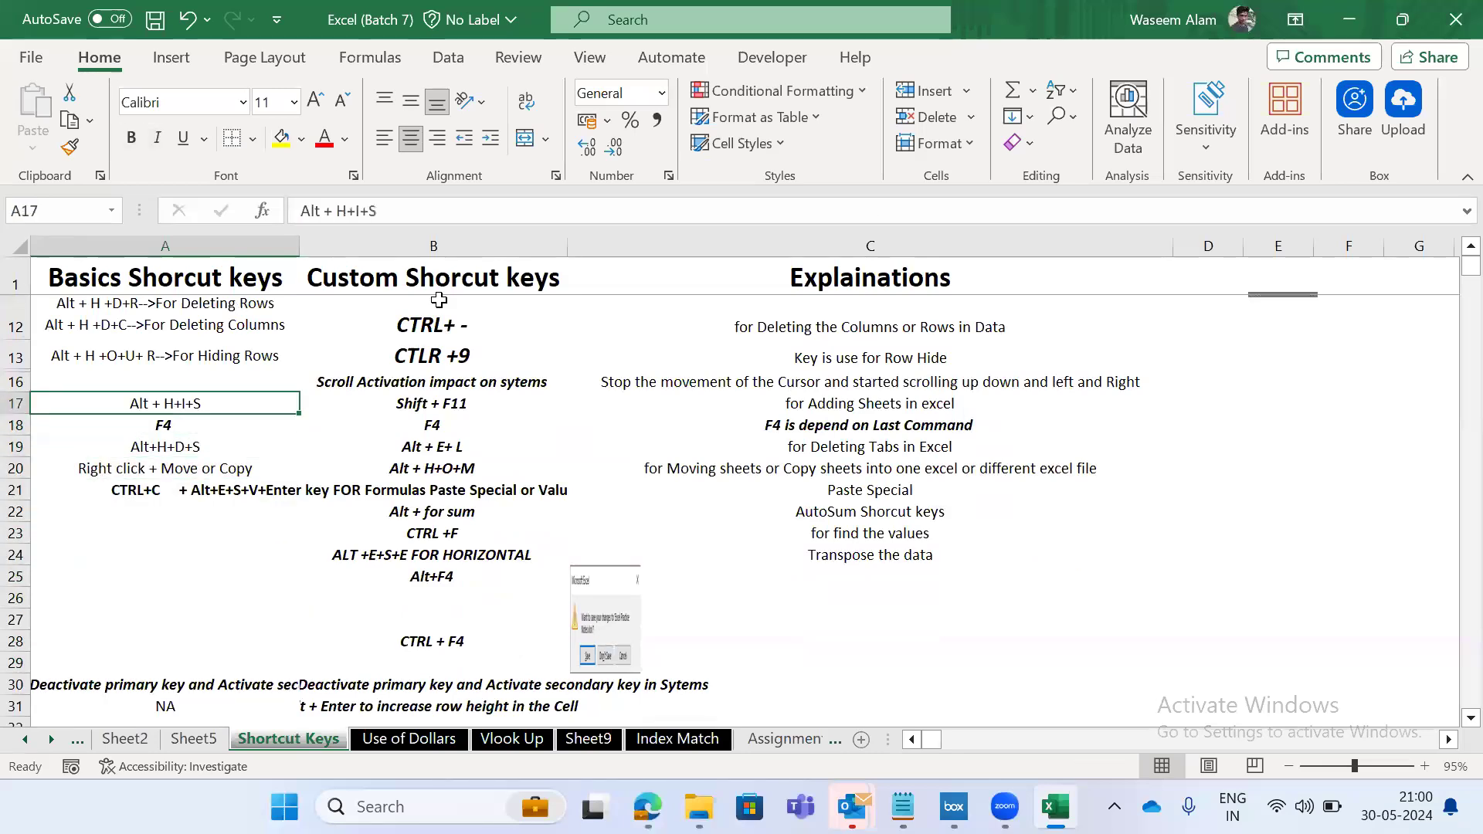
Extend the selection from A17 down the basic shortcuts column to A21.
key("shift+Down")
key("shift+Down")
key("shift+Down")
key("shift+Down")
key("shift+Down")
key("shift+Down")
key("shift+Up")
key("shift+Up")
key("shift+Down")
key("shift+Down")
key("shift+Up")
key("shift+Up")
Look forward through the workbook's sheets as far as If Condition, and go to cell E2 of the Formulas (2) sheet.
key("ctrl+Page_Down")
key("ctrl+Page_Up")
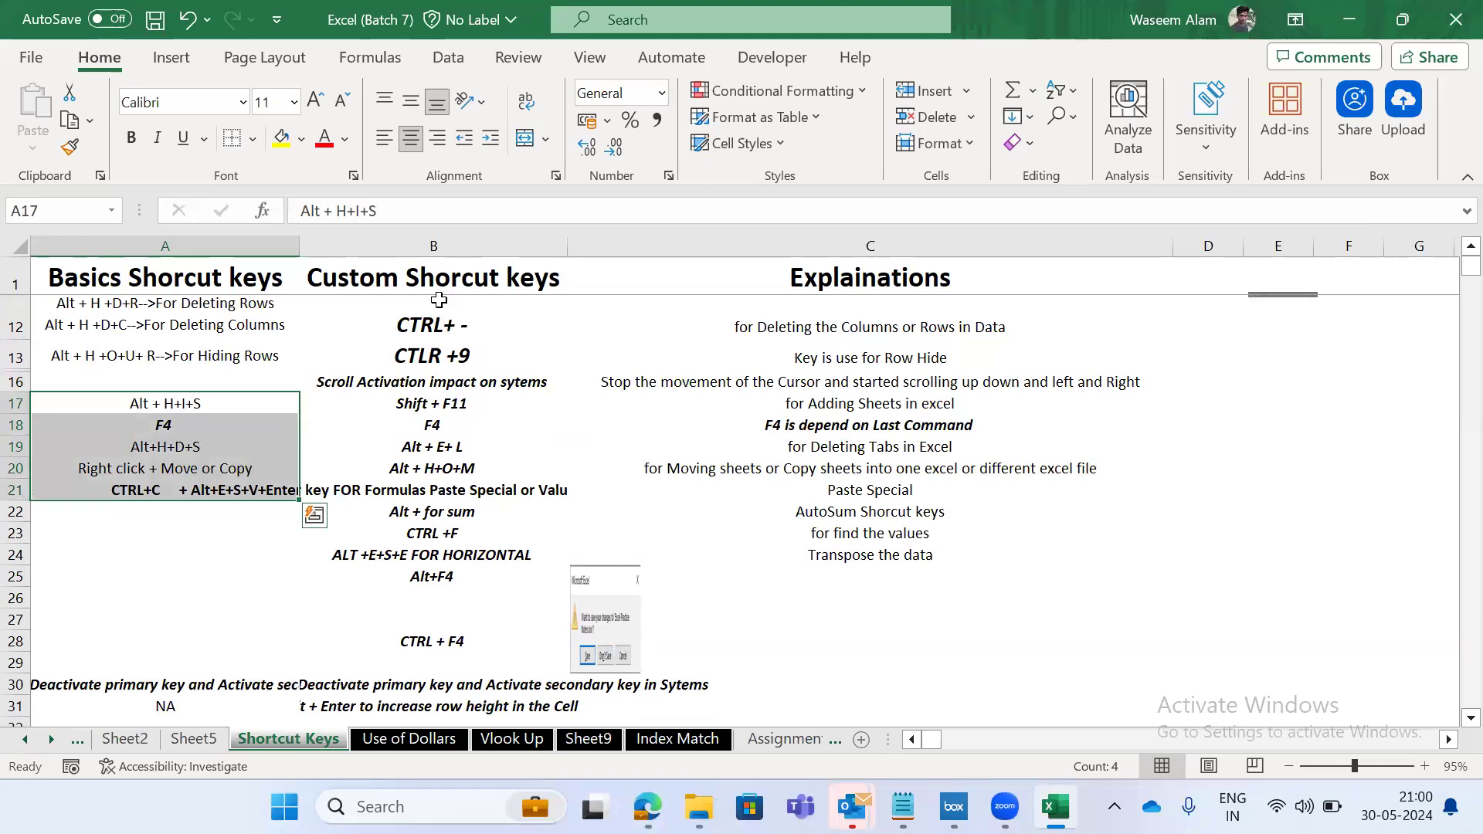
key("ctrl+Page_Down")
key("ctrl+Page_Down")
key("ctrl+Page_Down")
key("ctrl+Page_Down")
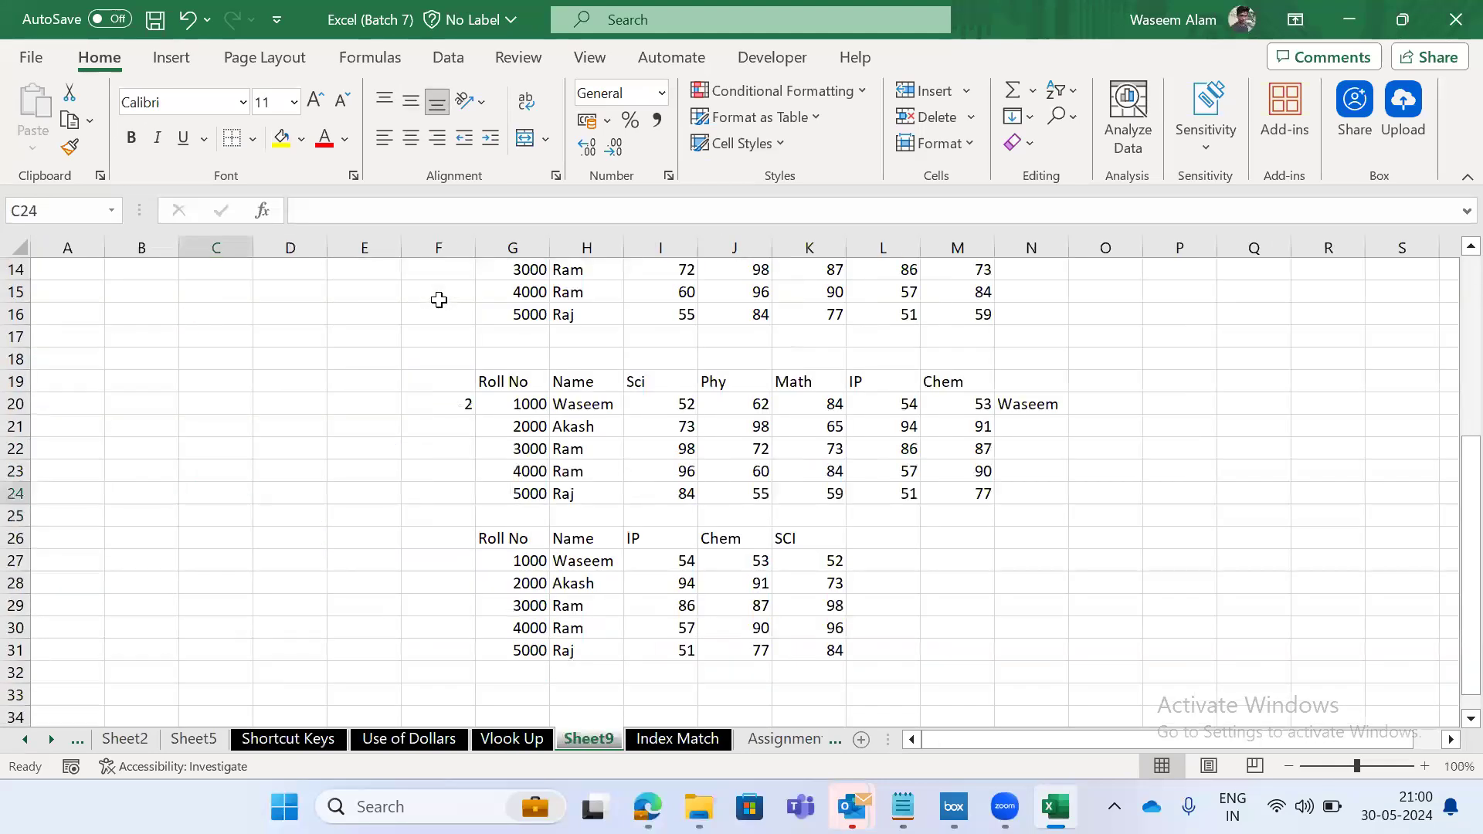
key("ctrl+Page_Down")
key("ctrl+Page_Down")
key("ctrl+Page_Down")
key("ctrl+Page_Down")
key("ctrl+Page_Down")
key("ctrl+Page_Up")
key("ctrl+Page_Up")
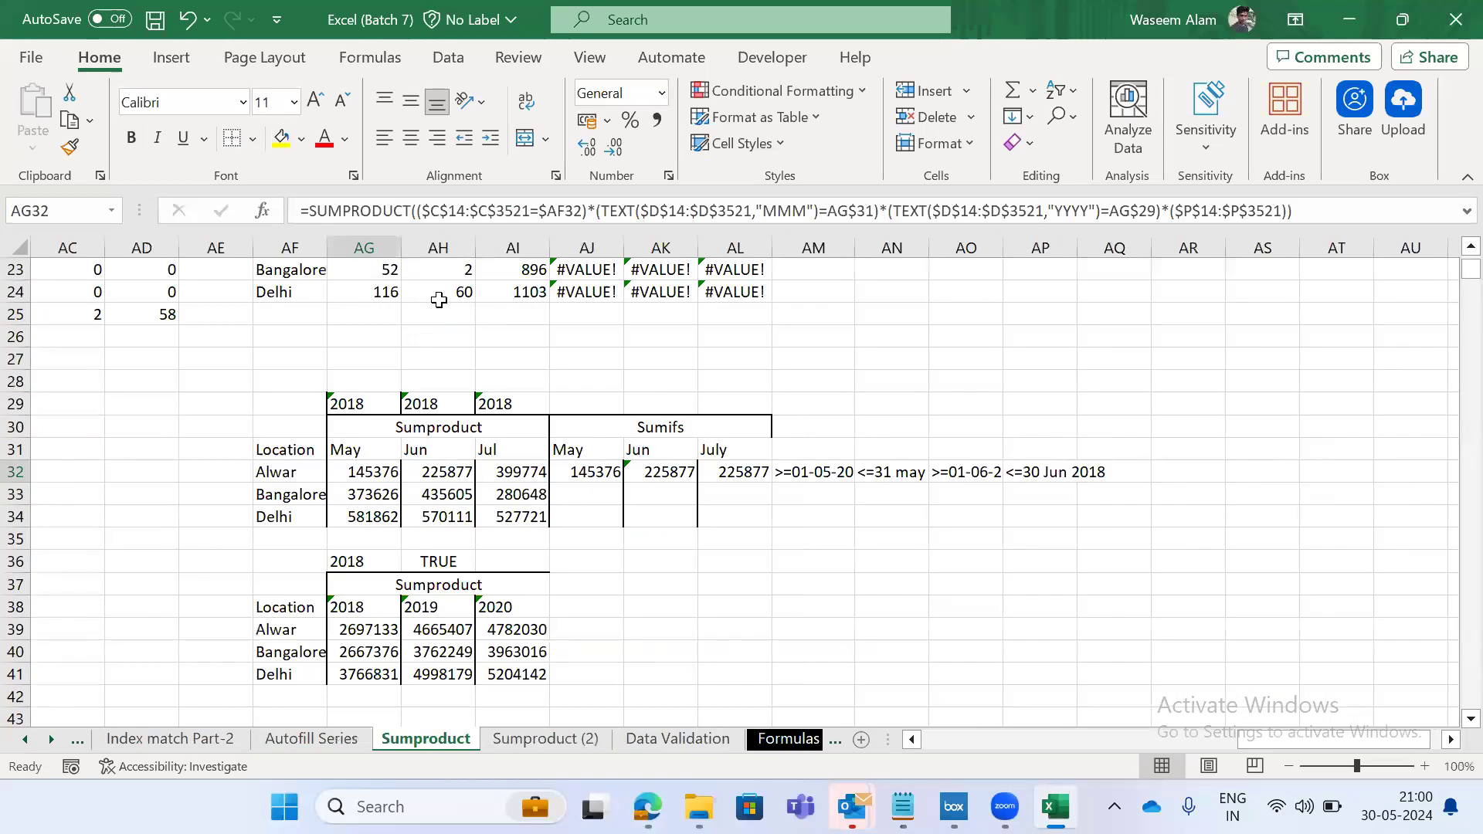
key("ctrl+Page_Down")
key("ctrl+Page_Down")
key("ctrl+Page_Down")
key("ctrl+Page_Down")
key("ctrl+Page_Down")
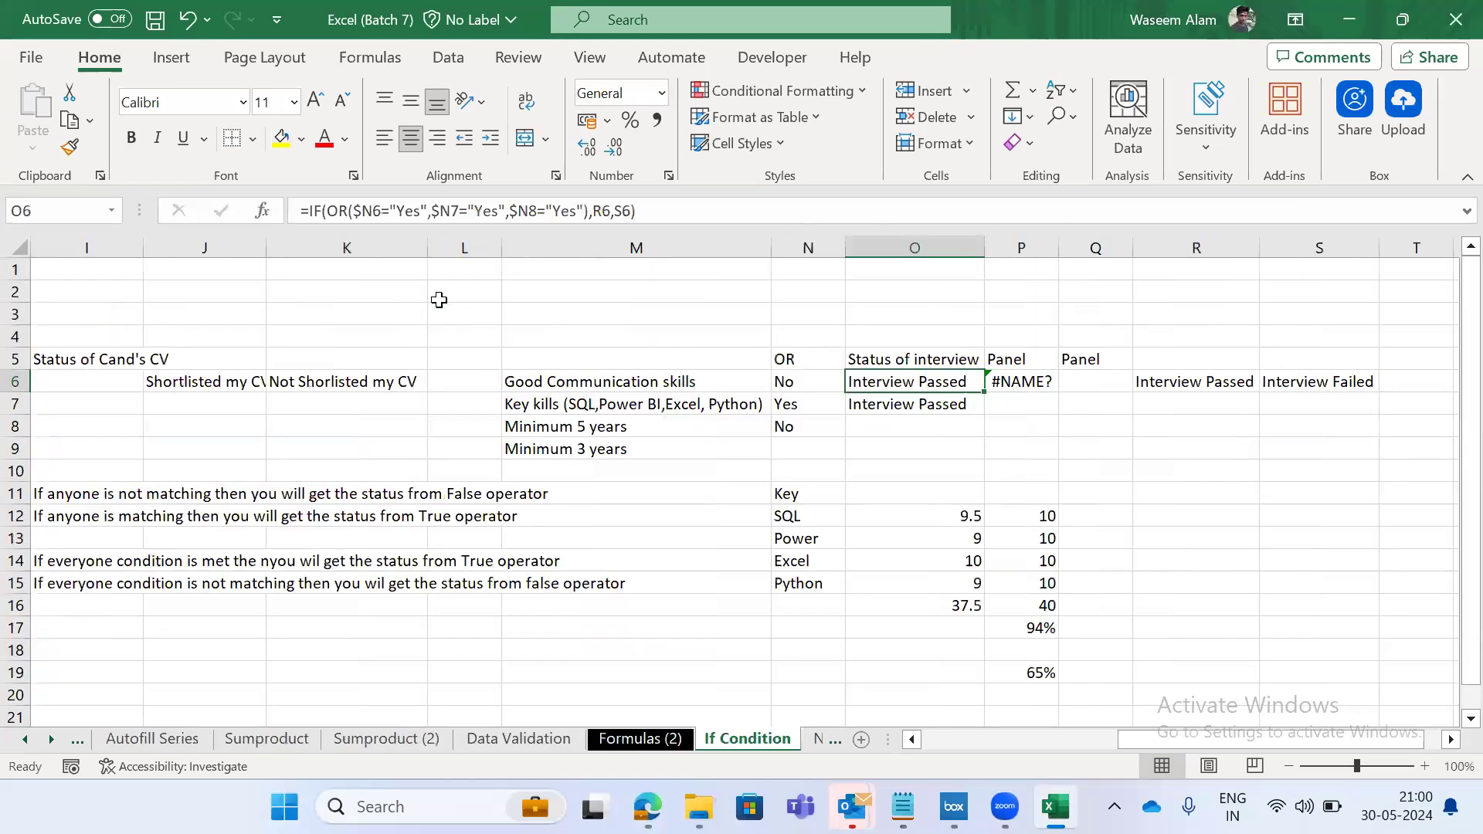
key("ctrl+Page_Up")
key("Down")
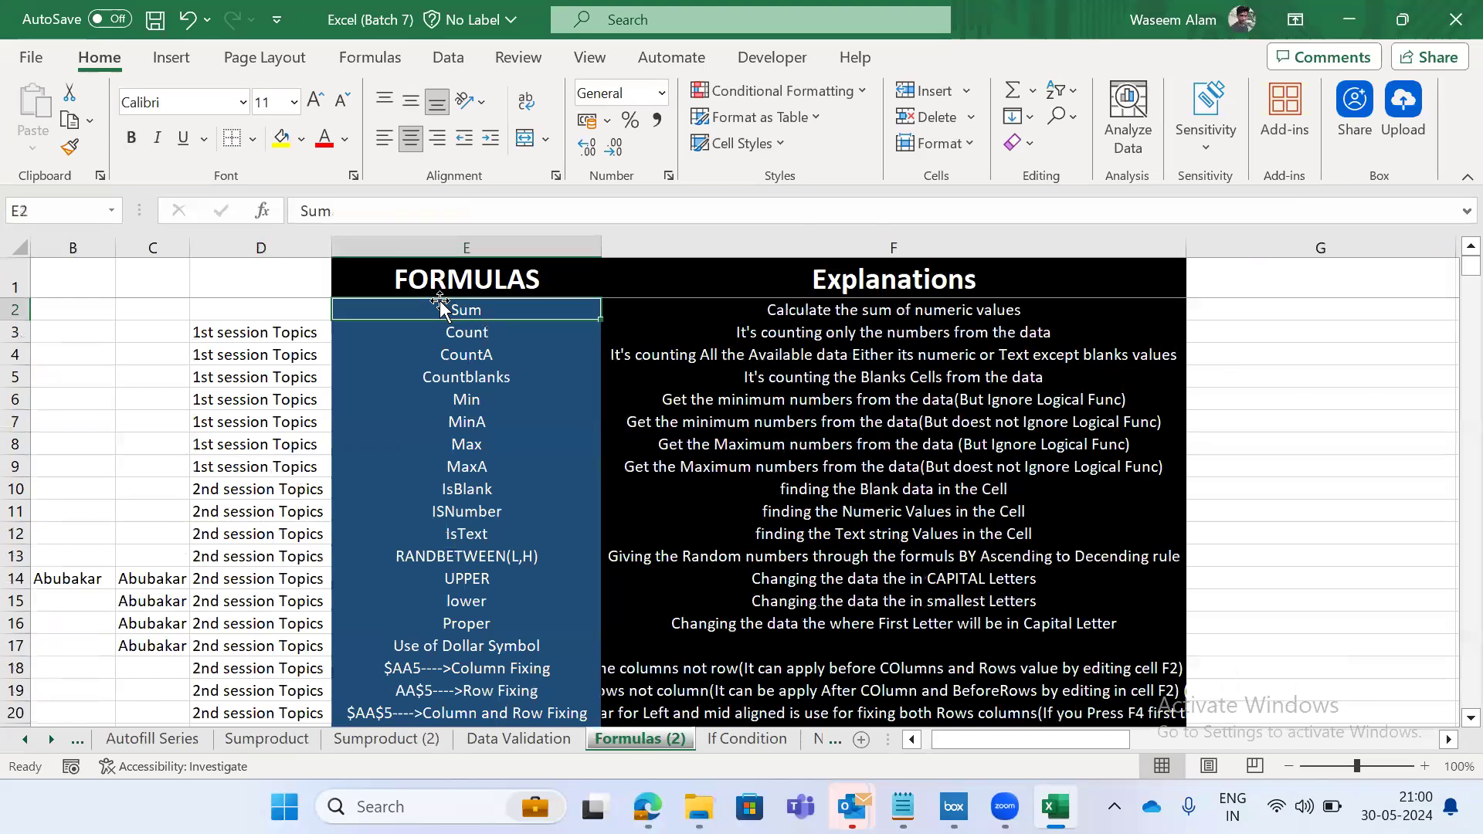
Extend a selection from the Sum entry in E2 down the first formulas in the list.
key("shift+Down")
key("Right")
key("Left")
key("shift+Down")
key("shift+Down")
key("shift+Down")
key("shift+Down")
key("shift+Down")
key("shift+Down")
Go to the IsText entry in E12 and extend the selection up to Sum in E2.
key("Down")
key("Down")
key("Down")
key("Down")
key("Down")
key("Down")
key("Down")
key("Down")
key("Down")
key("Down")
key("shift+Up")
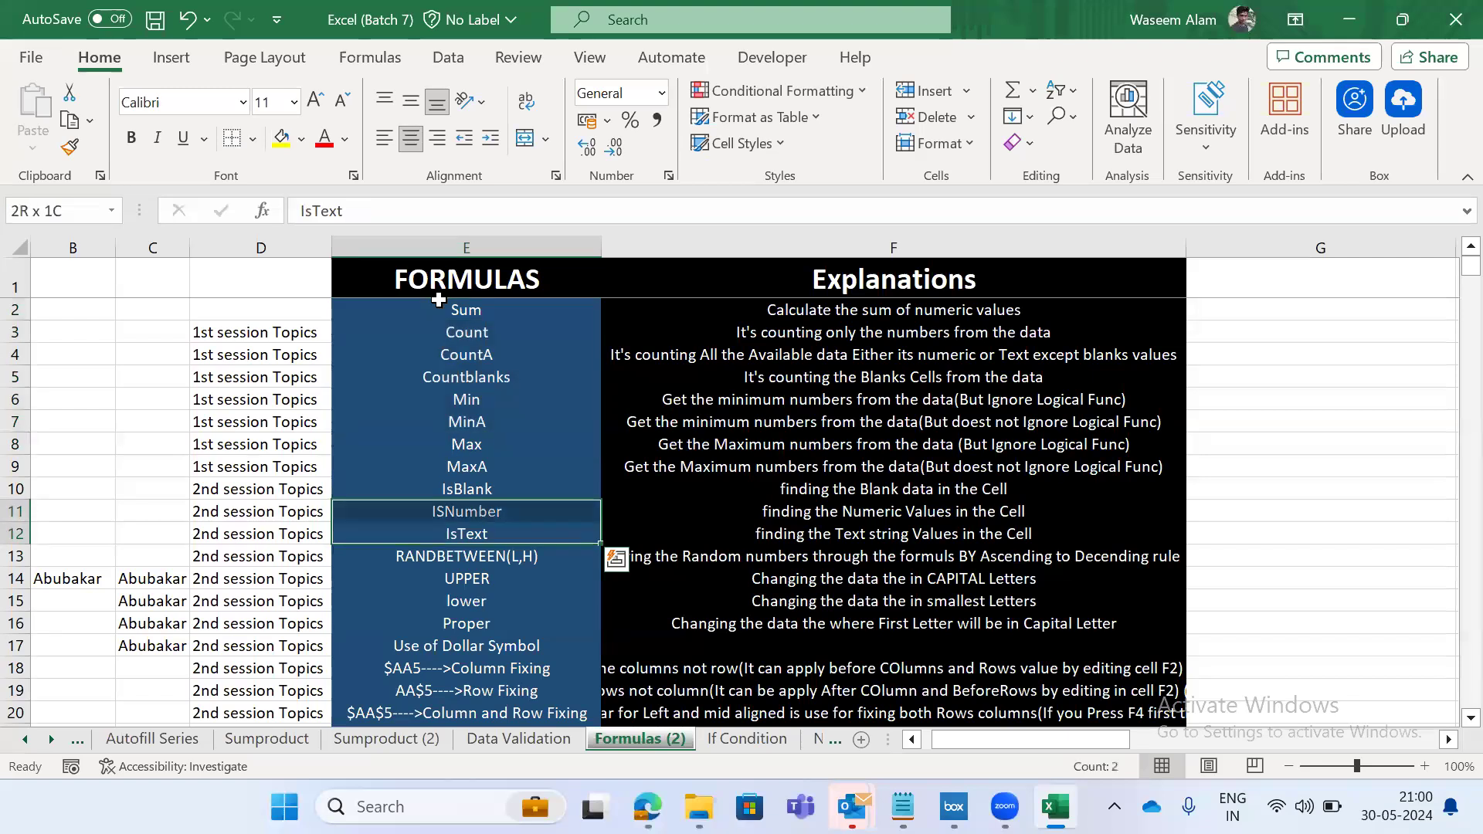
key("shift+Up")
key("shift+Up")
key("shift+Up")
key("shift+Up")
key("shift+Up")
key("shift+Up")
key("shift+Up")
key("shift+Up")
key("shift+Up")
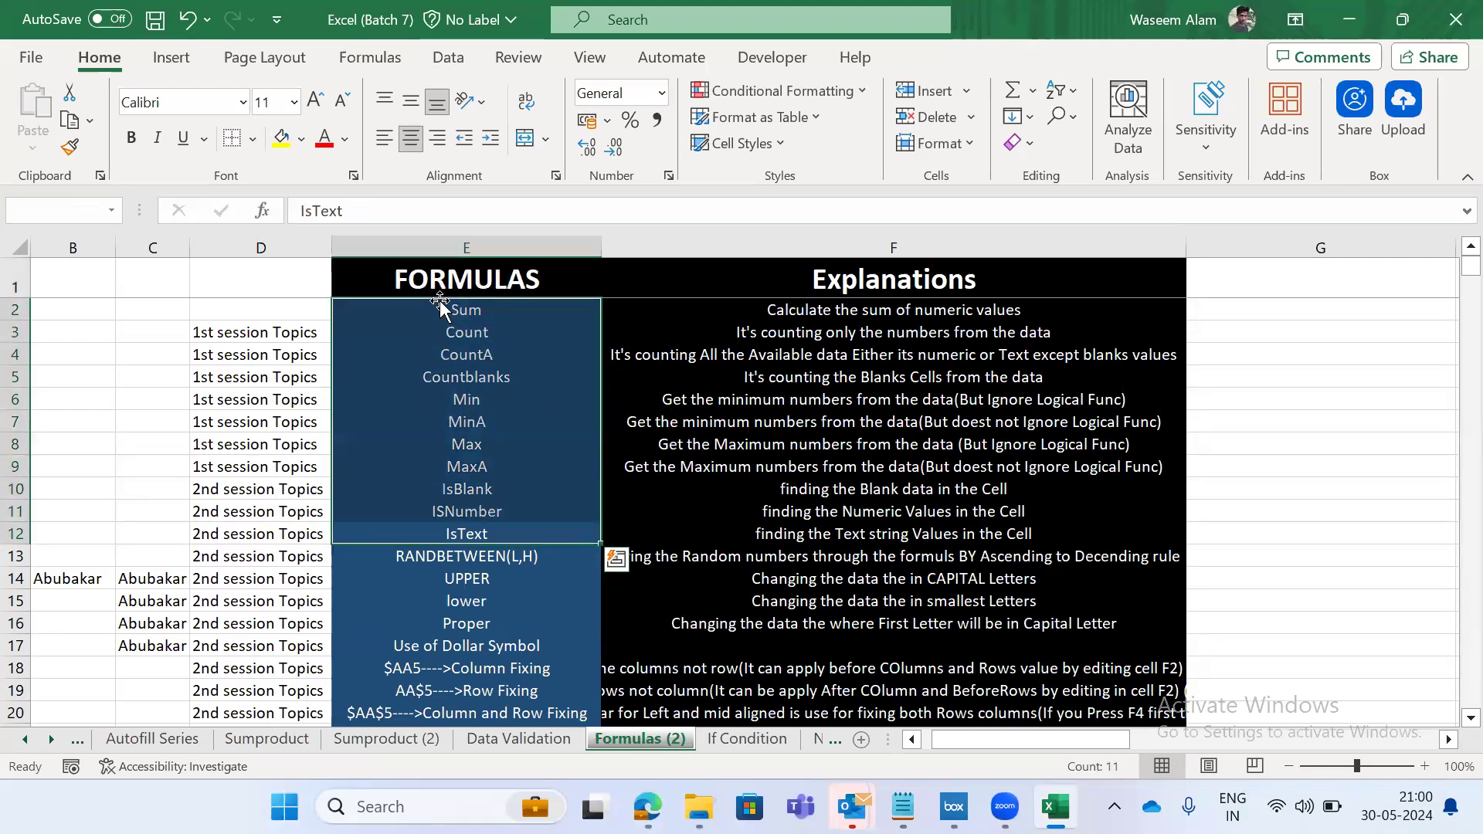
Return to the Sum entry in E2 and select the formulas down to ISNumber in E11.
key("ctrl+Page_Up")
key("ctrl+Page_Down")
key("Up")
key("ctrl+Up")
key("Down")
key("shift+Down")
key("shift+Down")
key("shift+Down")
key("shift+Down")
key("shift+Down")
key("shift+Down")
key("shift+Down")
key("shift+Down")
key("shift+Down")
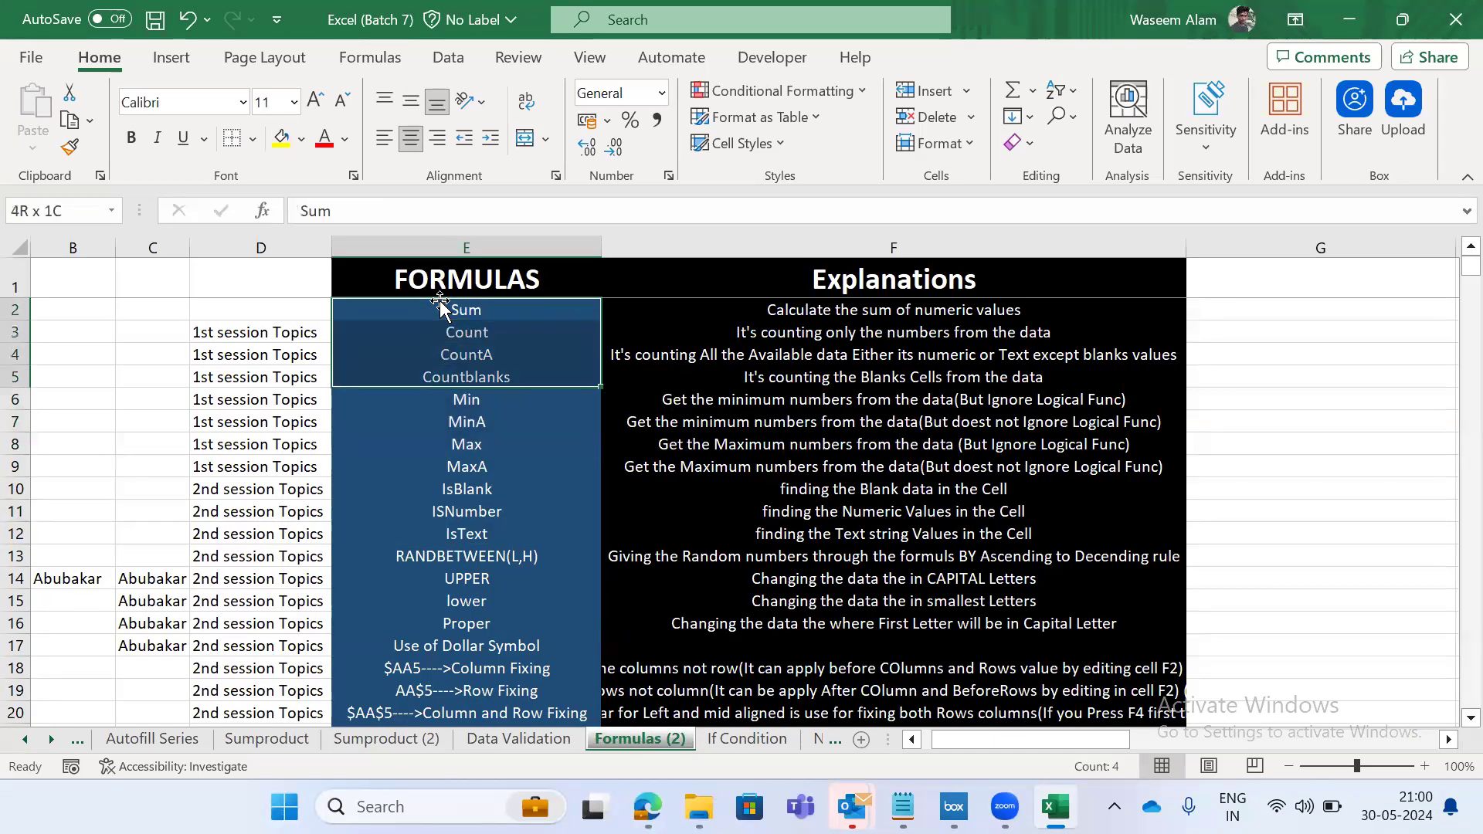
key("shift+Up")
key("shift+Up")
key("shift+Down")
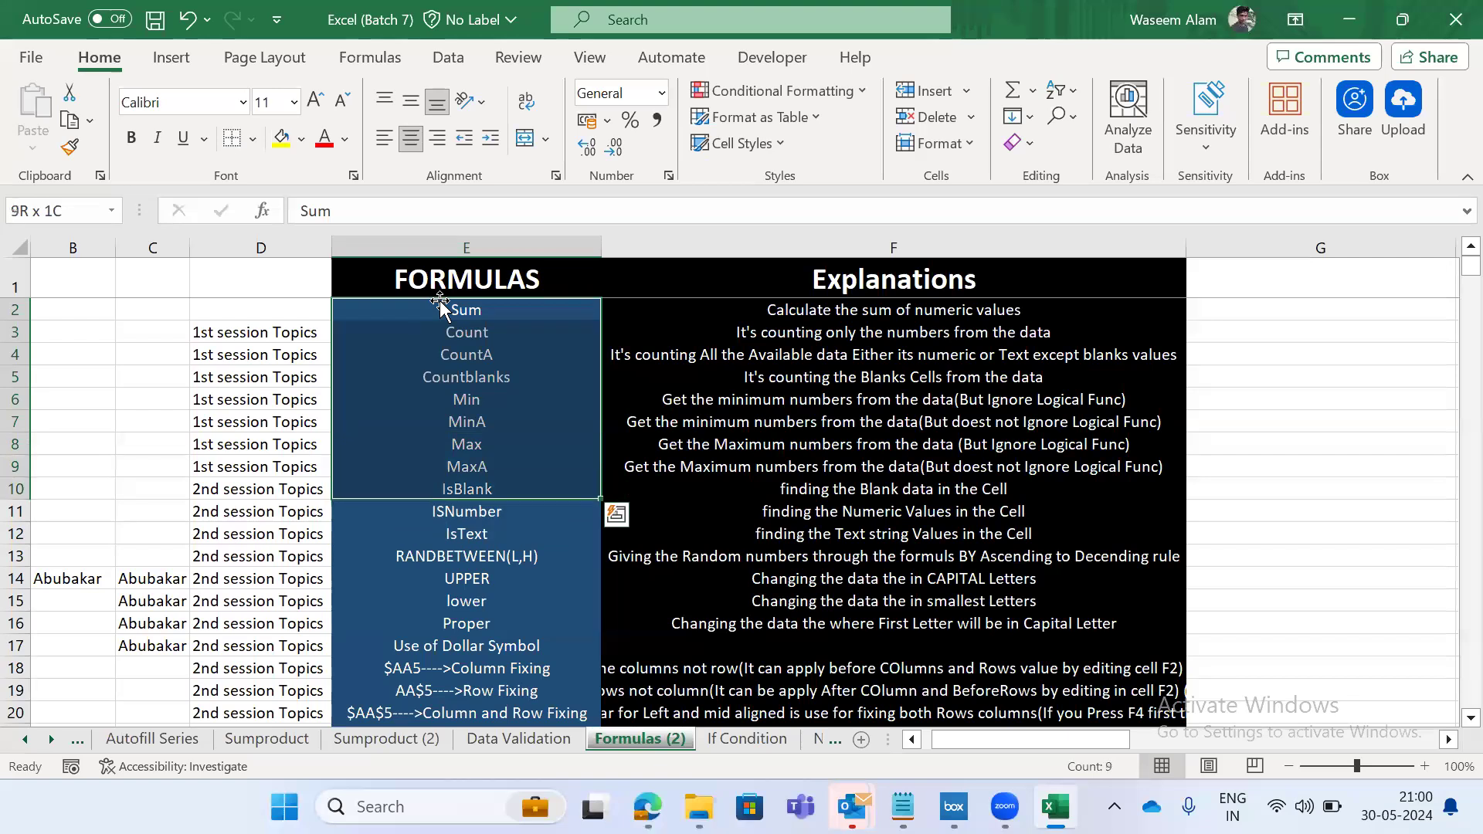
key("shift+Down")
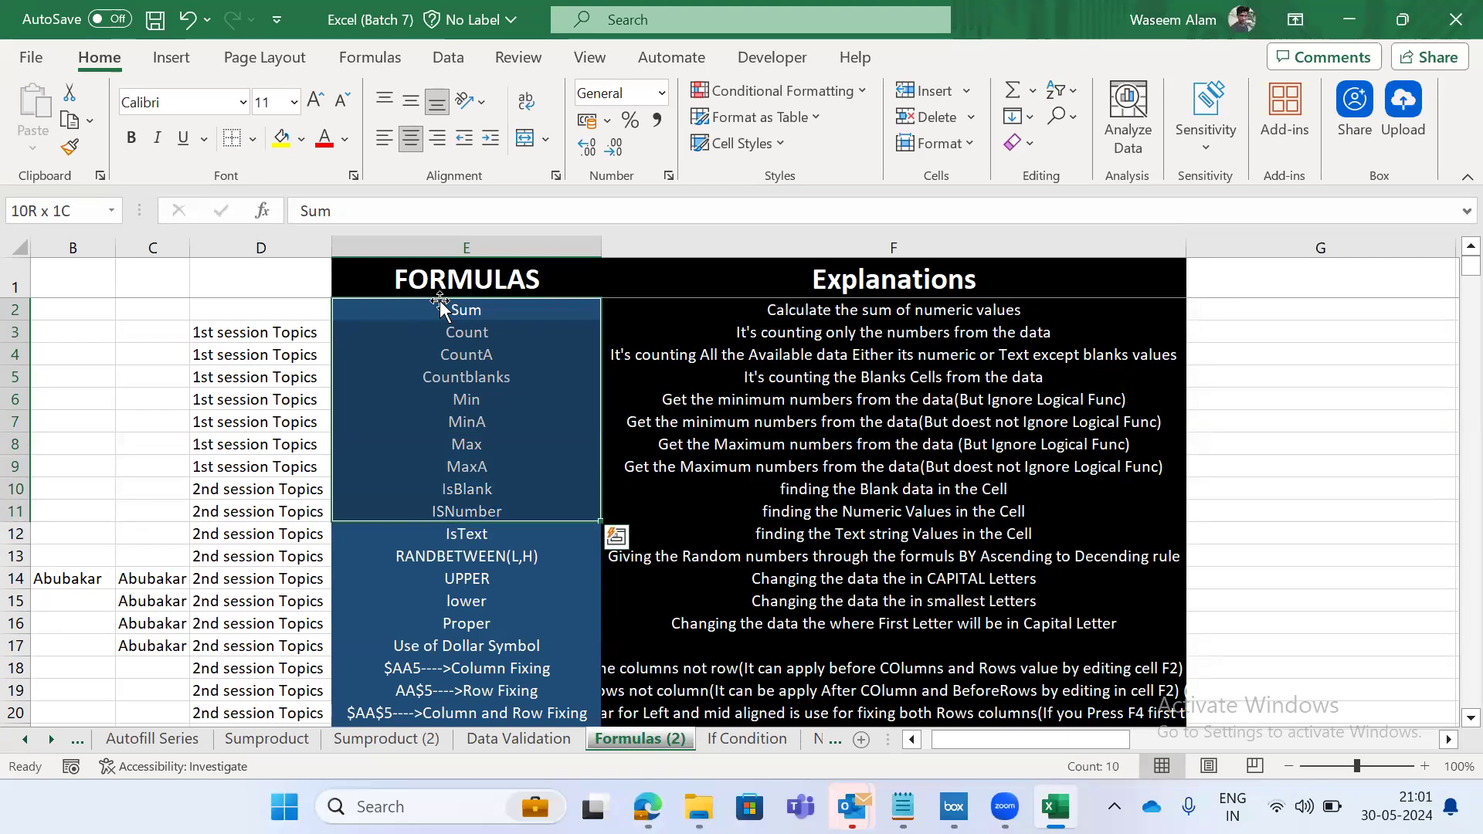
Look down and back up through the formulas list, and stop at the Proper entry in E16.
key("Down")
key("Down")
key("Down")
key("Down")
key("Down")
key("Down")
key("Down")
key("Down")
key("Down")
key("Down")
key("Down")
key("Down")
key("Down")
key("Down")
key("Down")
key("Down")
key("Down")
key("Down")
key("Down")
key("Down")
key("Up")
key("Up")
key("Up")
key("Up")
key("Up")
key("Up")
key("Up")
key("Up")
key("Up")
key("Up")
key("Up")
key("Up")
key("Up")
key("Up")
key("Up")
key("Up")
key("Up")
key("Up")
key("Down")
key("Up")
key("Up")
key("Down")
key("Down")
key("Down")
key("Down")
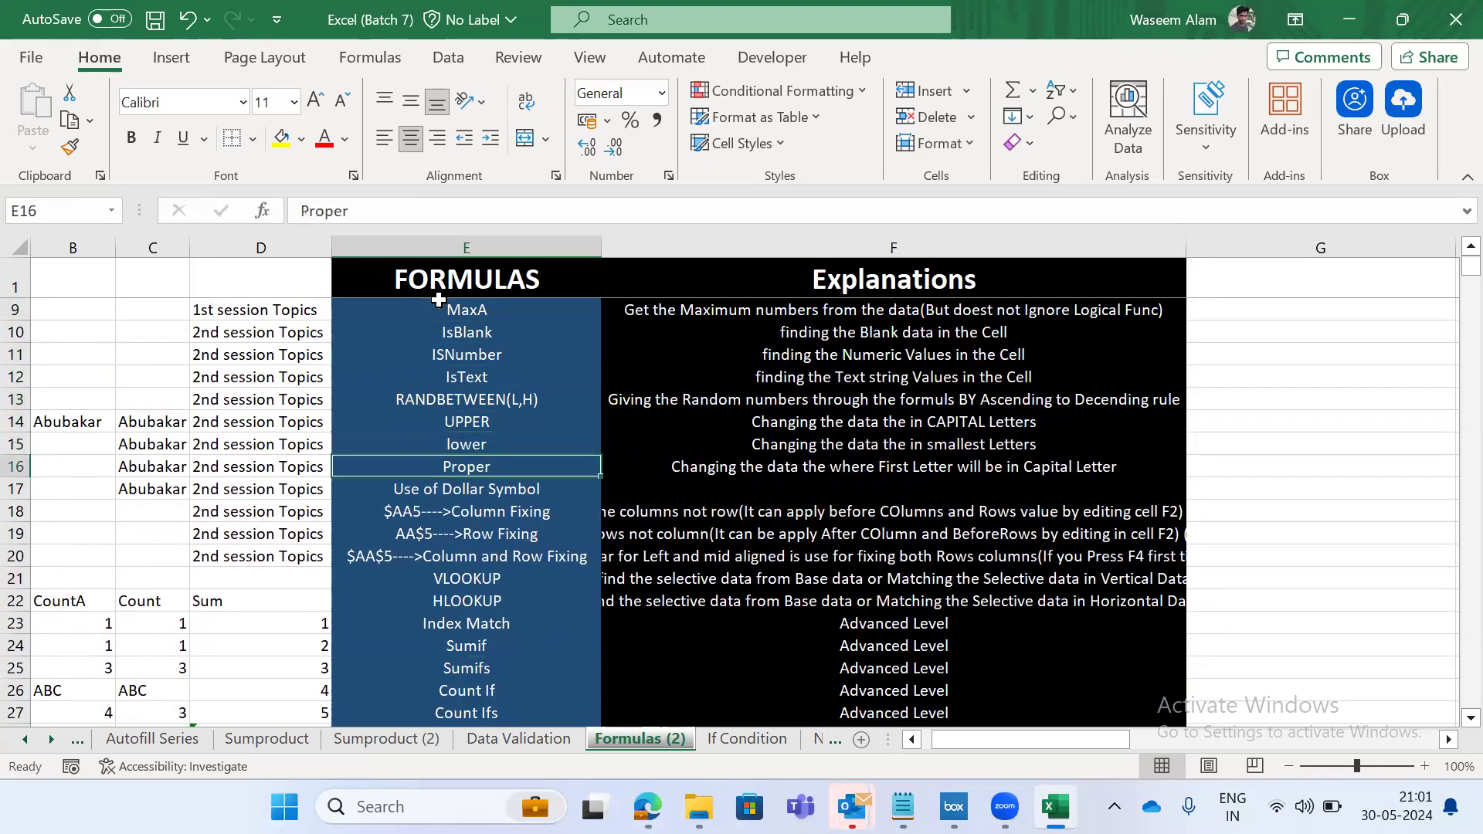
Highlight the whole row of the Use of Dollar Symbol entry, and return to its cell E17.
key("Down")
key("shift+space")
key("Down")
key("Up")
key("shift+space")
key("Down")
key("Up")
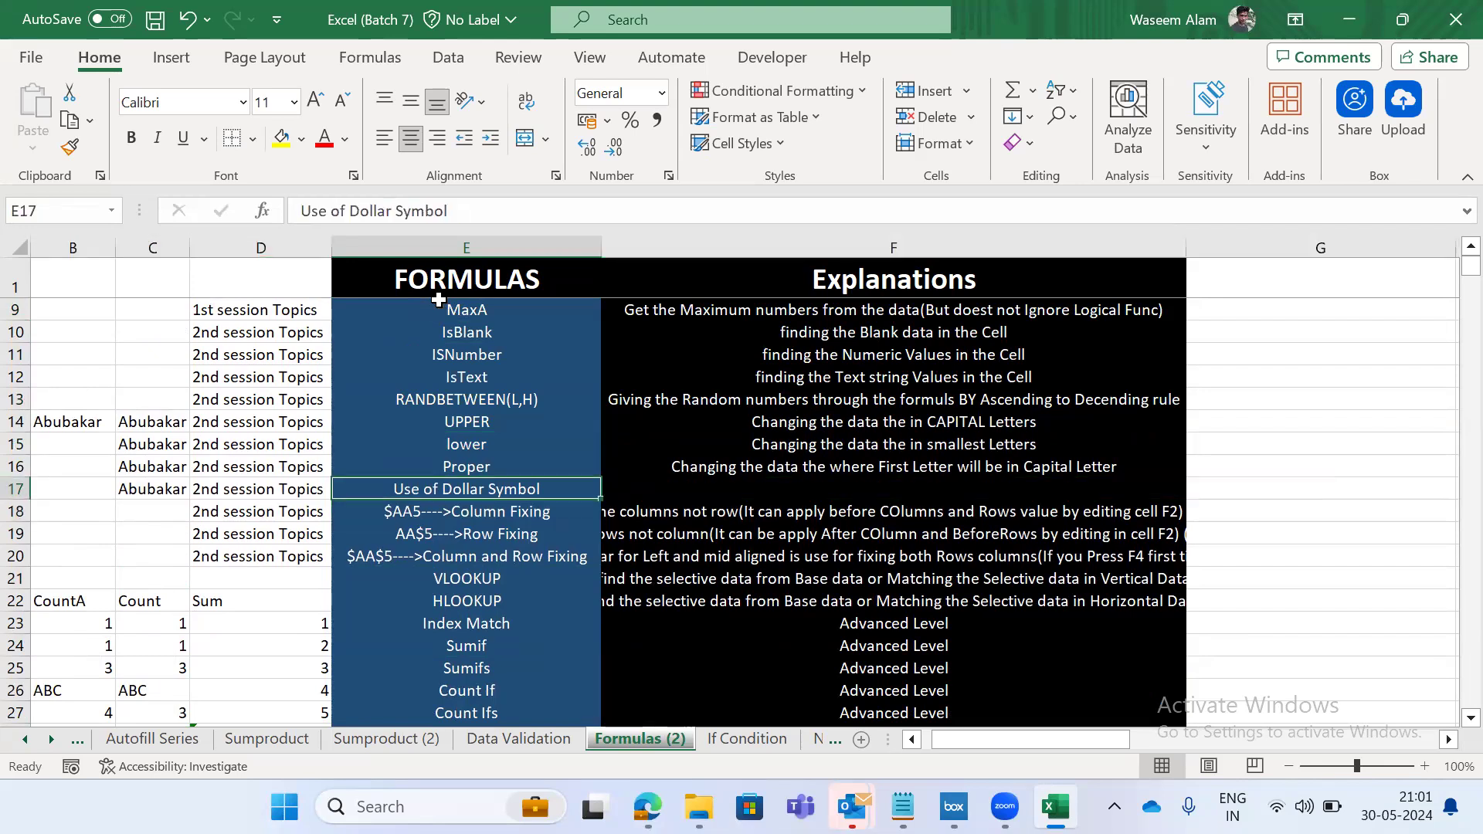
Highlight the whole row of the $AA5 Column Fixing entry, and return to its cell E18.
key("Down")
key("shift+Right")
key("shift+space")
key("Up")
key("Down")
key("shift+space")
key("shift+Down")
key("Up")
key("Down")
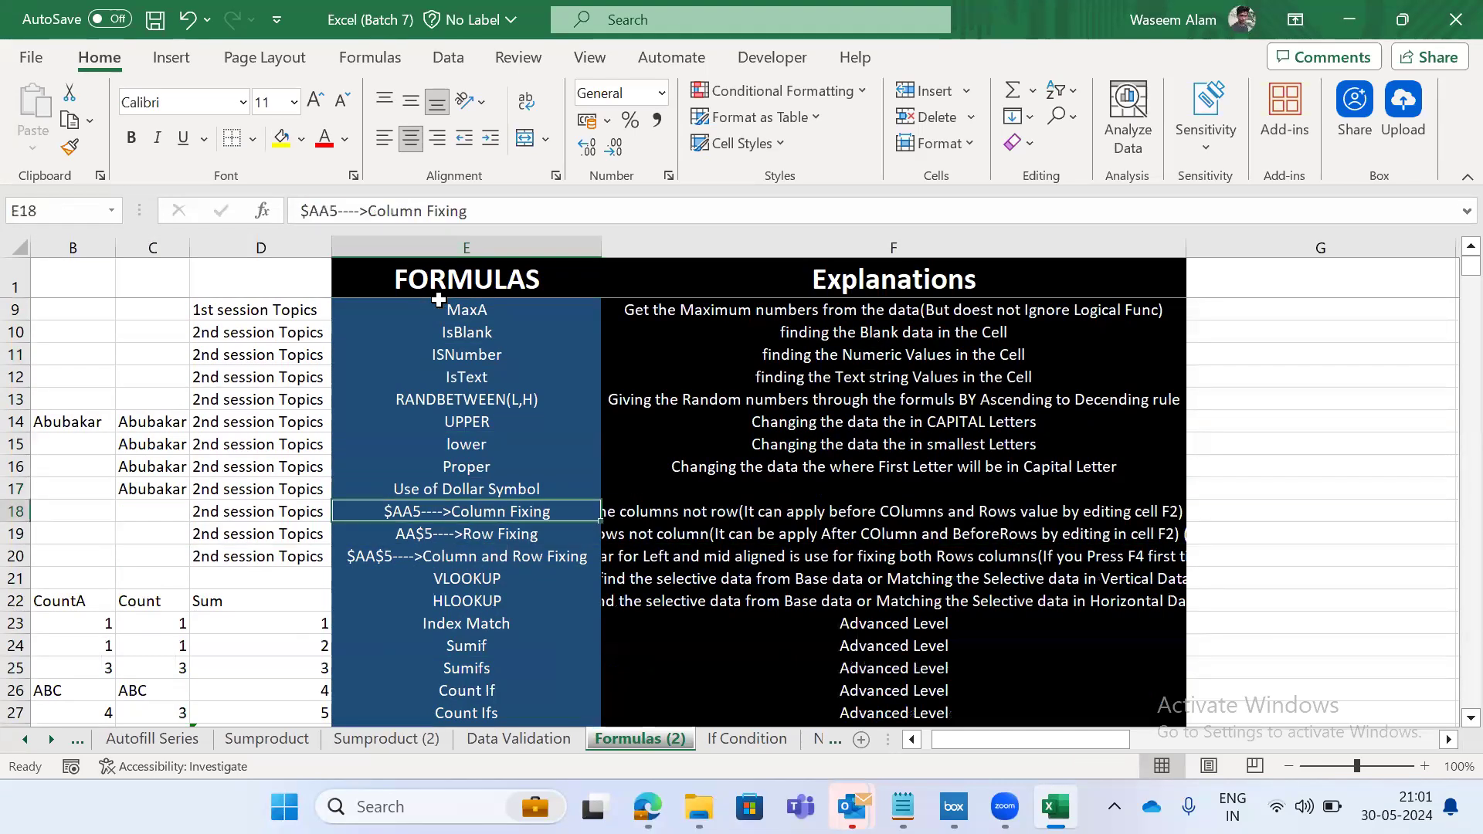
Look down the formulas list from the $AA5 Column Fixing entry and back up, stopping at the VLOOKUP entry in E21.
key("shift+space")
key("shift+Down")
key("shift+Down")
key("Down")
key("Down")
key("Down")
key("Down")
key("Down")
key("Down")
key("Down")
key("Down")
key("Down")
key("Down")
key("Down")
key("Down")
key("Down")
key("Down")
key("Down")
key("Down")
key("Down")
key("Down")
key("Down")
key("Down")
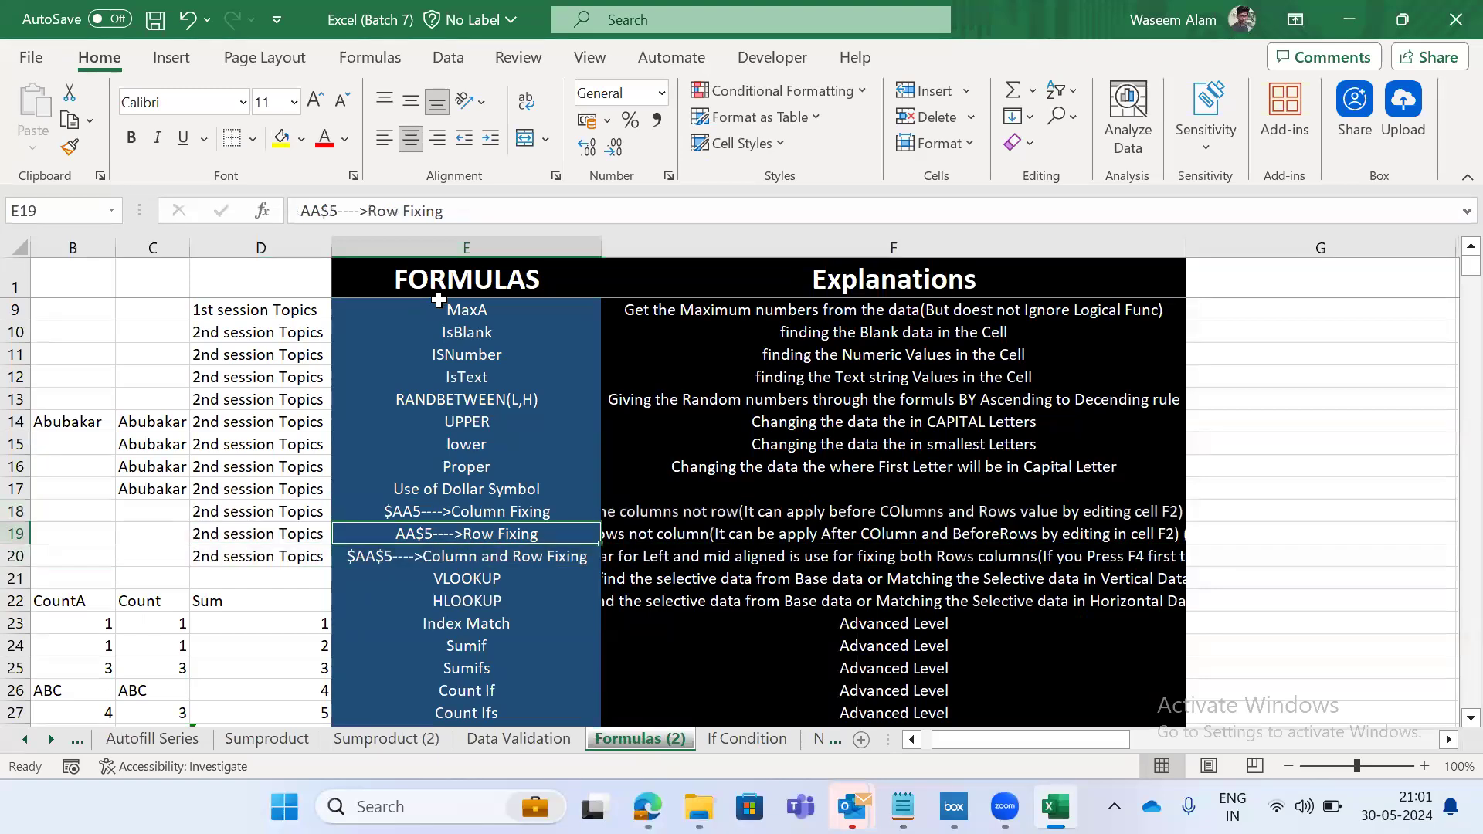
key("Up")
key("Up")
key("Up")
key("Up")
key("Up")
key("Up")
key("Up")
key("Up")
key("Up")
key("Up")
key("Up")
key("Up")
key("Up")
key("Up")
key("Up")
key("Up")
key("Up")
key("Up")
key("Up")
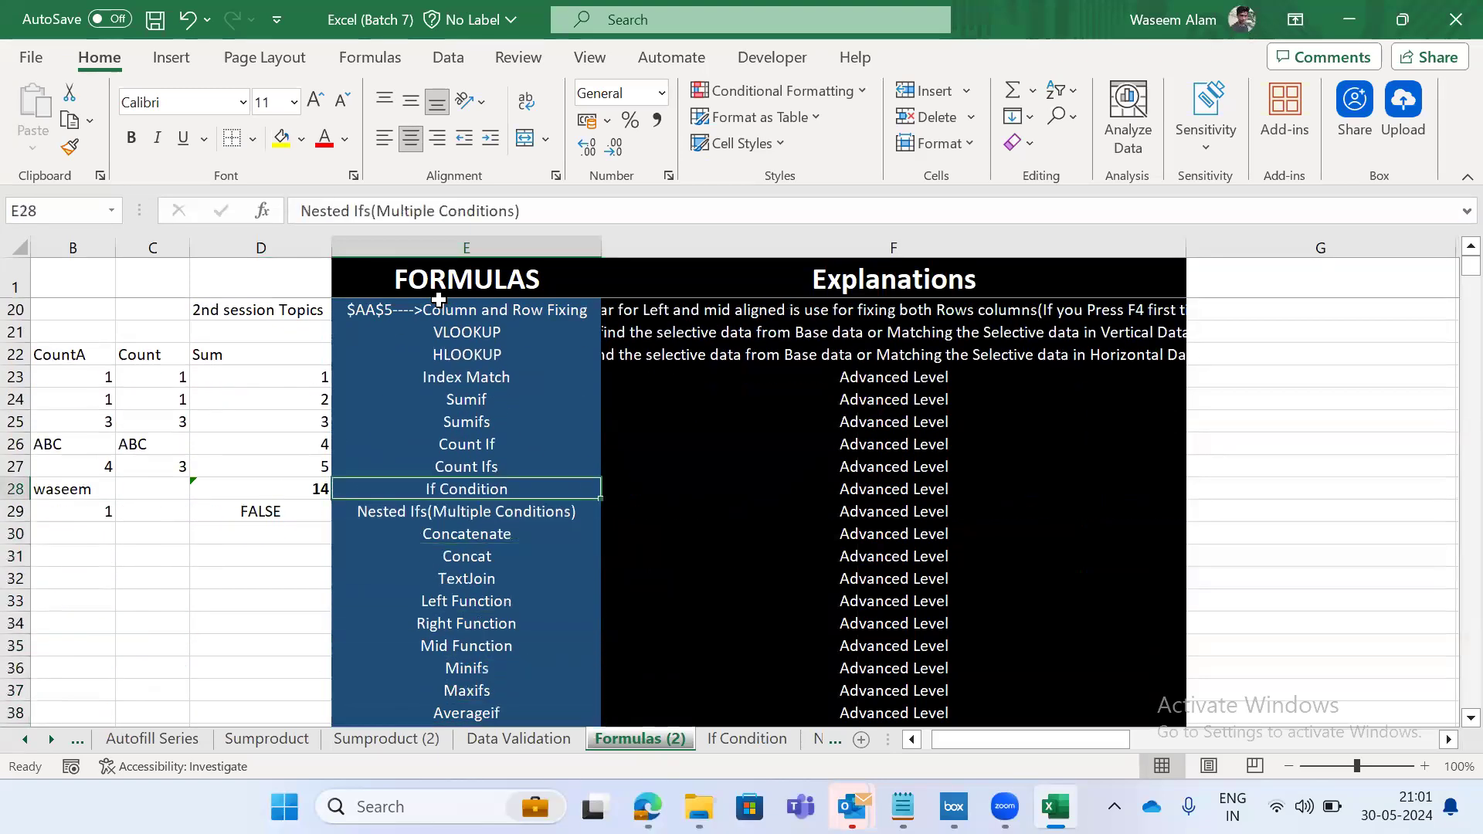
key("Down")
key("Down")
Select the formulas from VLOOKUP in E21 down past the Array Functions entry to E66.
key("shift+Down")
key("shift+Down")
key("shift+Down")
key("shift+Down")
key("shift+Down")
key("shift+Down")
key("shift+Down")
key("shift+Down")
key("shift+Down")
key("shift+Down")
key("shift+Down")
key("shift+Down")
key("shift+Down")
key("shift+Down")
key("shift+Down")
key("shift+Down")
key("shift+Down")
key("shift+Down")
key("shift+Down")
key("shift+Down")
key("shift+Down")
key("shift+Down")
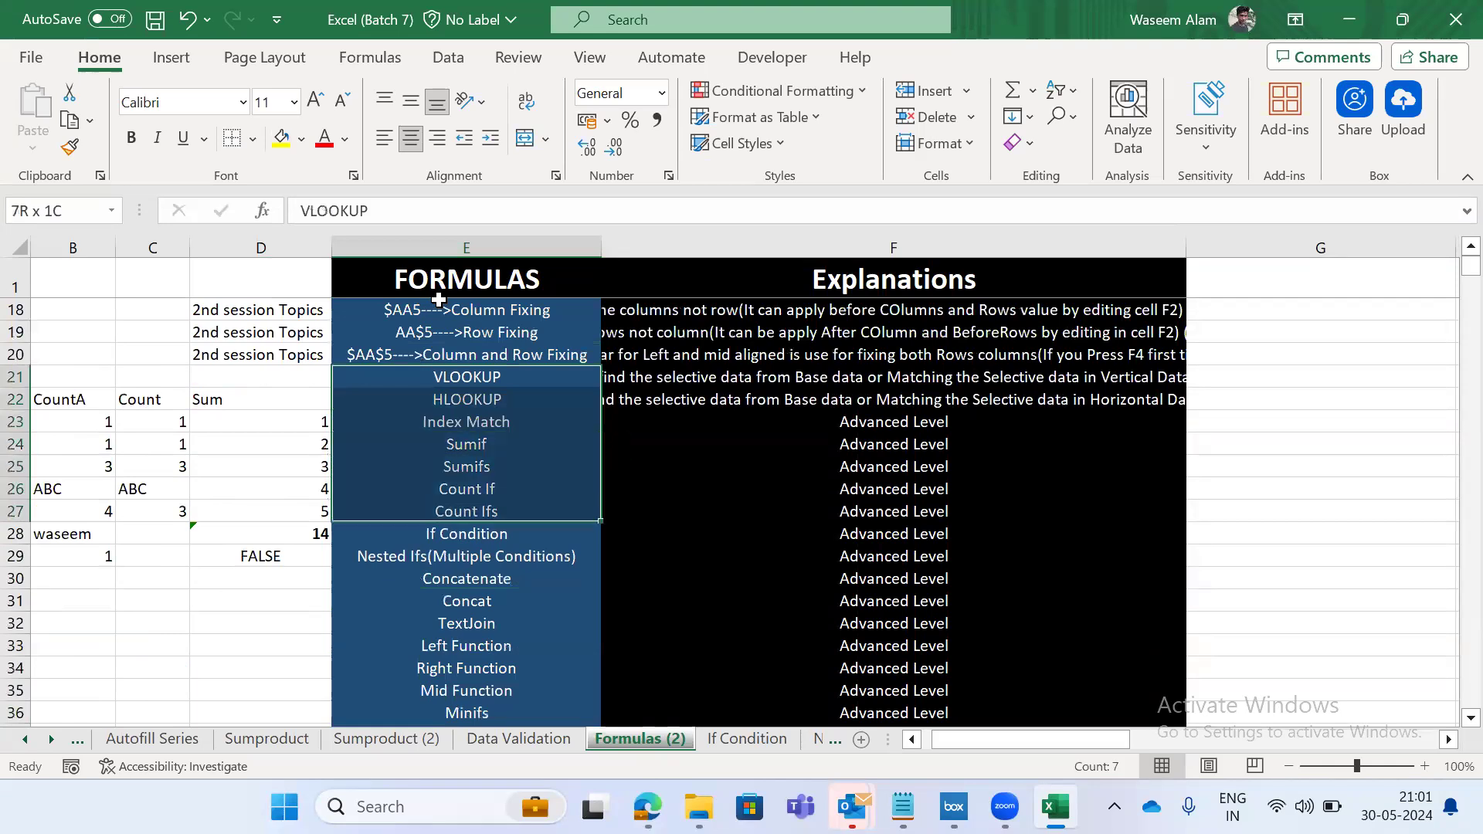
Shrink the selection that starts at VLOOKUP back up to the Autofill Series entry in E46.
key("shift+Up")
key("shift+Up")
key("shift+Up")
key("shift+Up")
key("shift+Up")
key("shift+Up")
key("shift+Up")
key("shift+Up")
key("shift+Up")
key("shift+Up")
key("shift+Up")
key("shift+Up")
key("shift+Up")
key("shift+Up")
key("shift+Up")
key("shift+Up")
key("shift+Up")
key("shift+Up")
key("shift+Up")
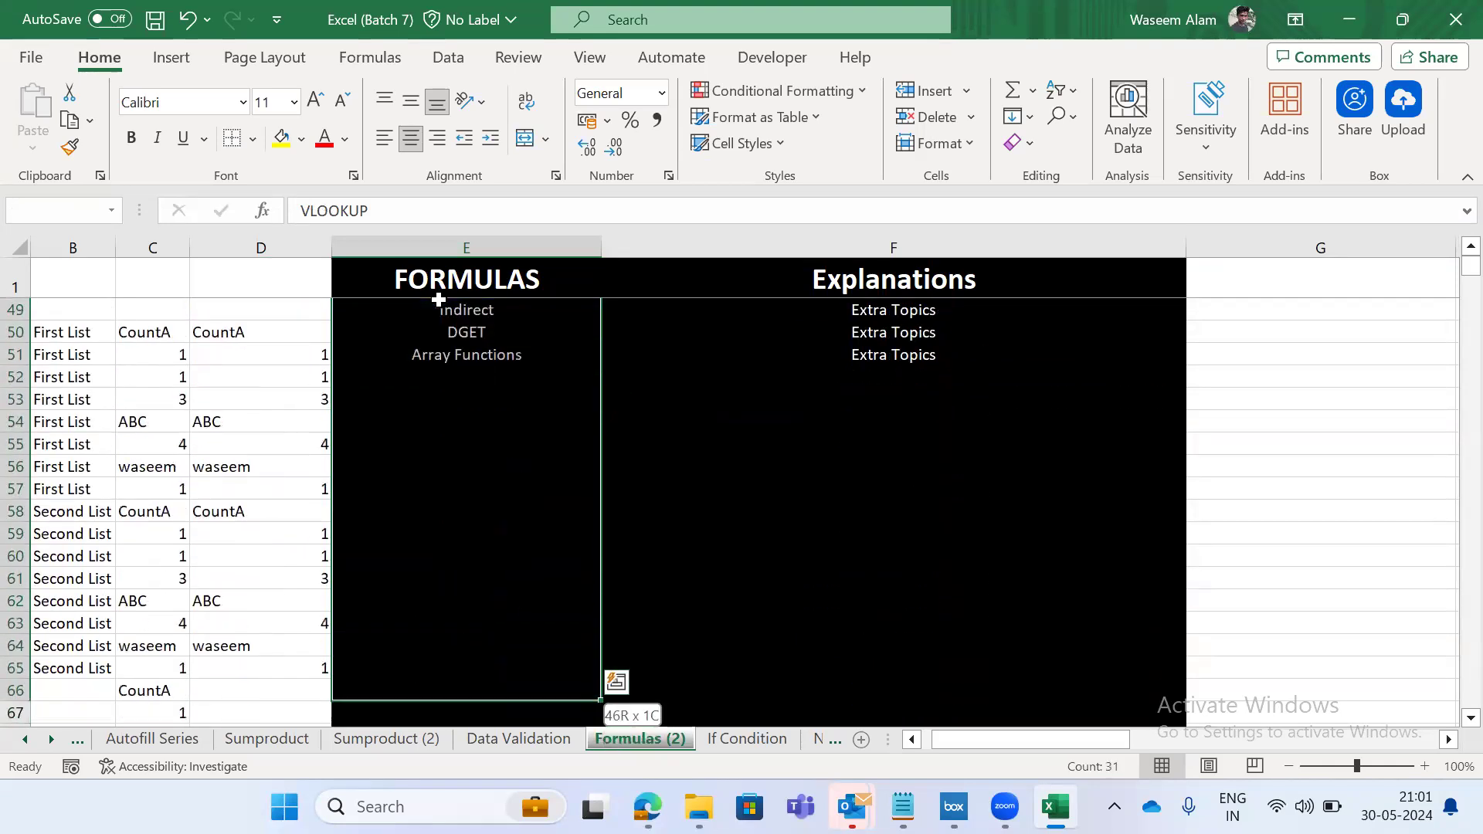
key("shift+Up")
key("shift+Up")
key("shift+Up")
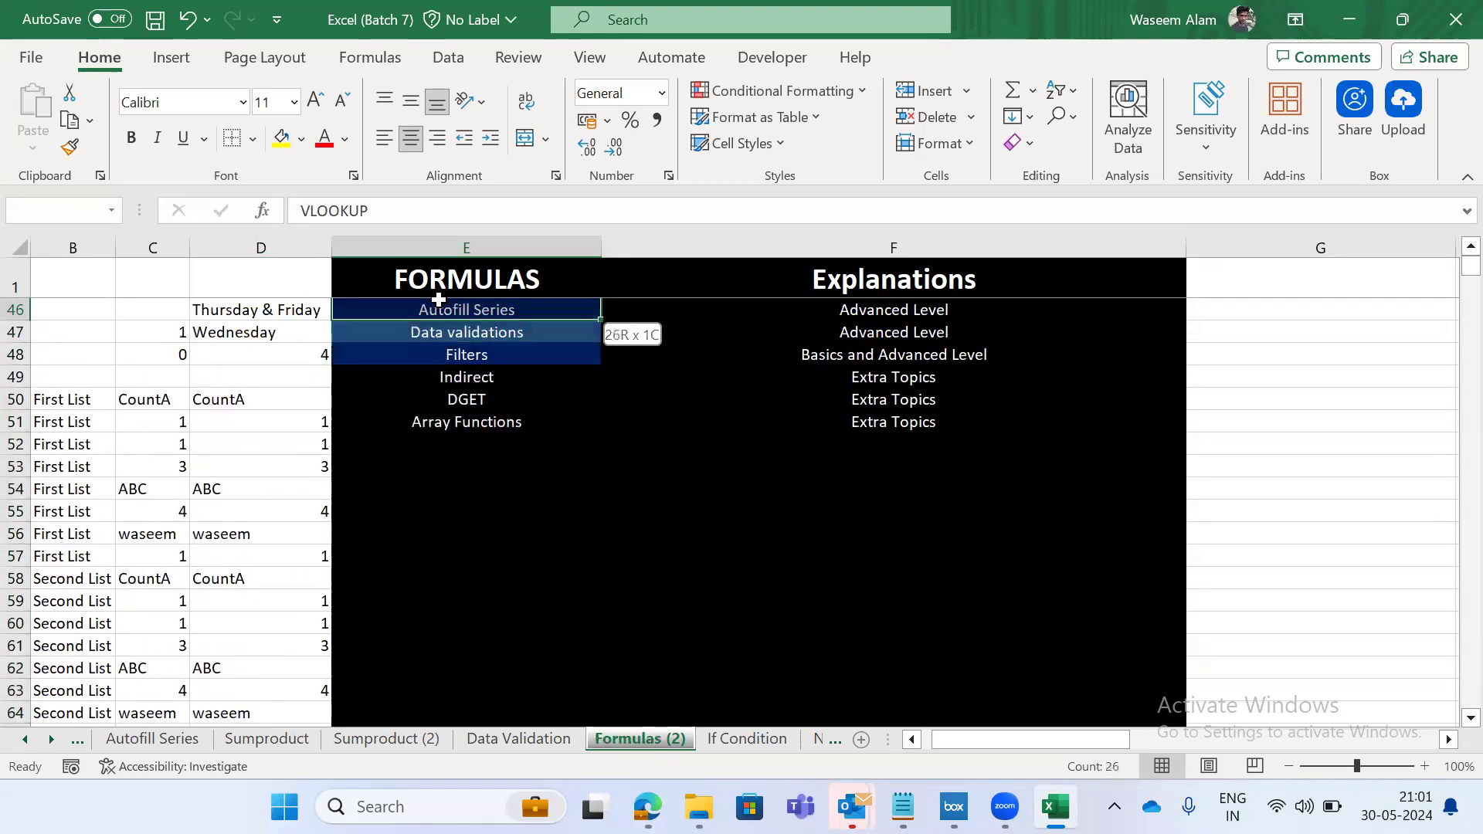
Reduce the selected formulas further, so that the range from VLOOKUP ends at Minifs in E36.
key("shift+Down")
key("shift+Down")
key("shift+Up")
key("shift+Up")
key("shift+Up")
key("shift+Up")
key("shift+Up")
key("shift+Up")
key("shift+Up")
key("shift+Up")
key("shift+Up")
key("shift+Up")
key("shift+Up")
key("shift+Up")
key("shift+Up")
key("shift+Up")
key("shift+Up")
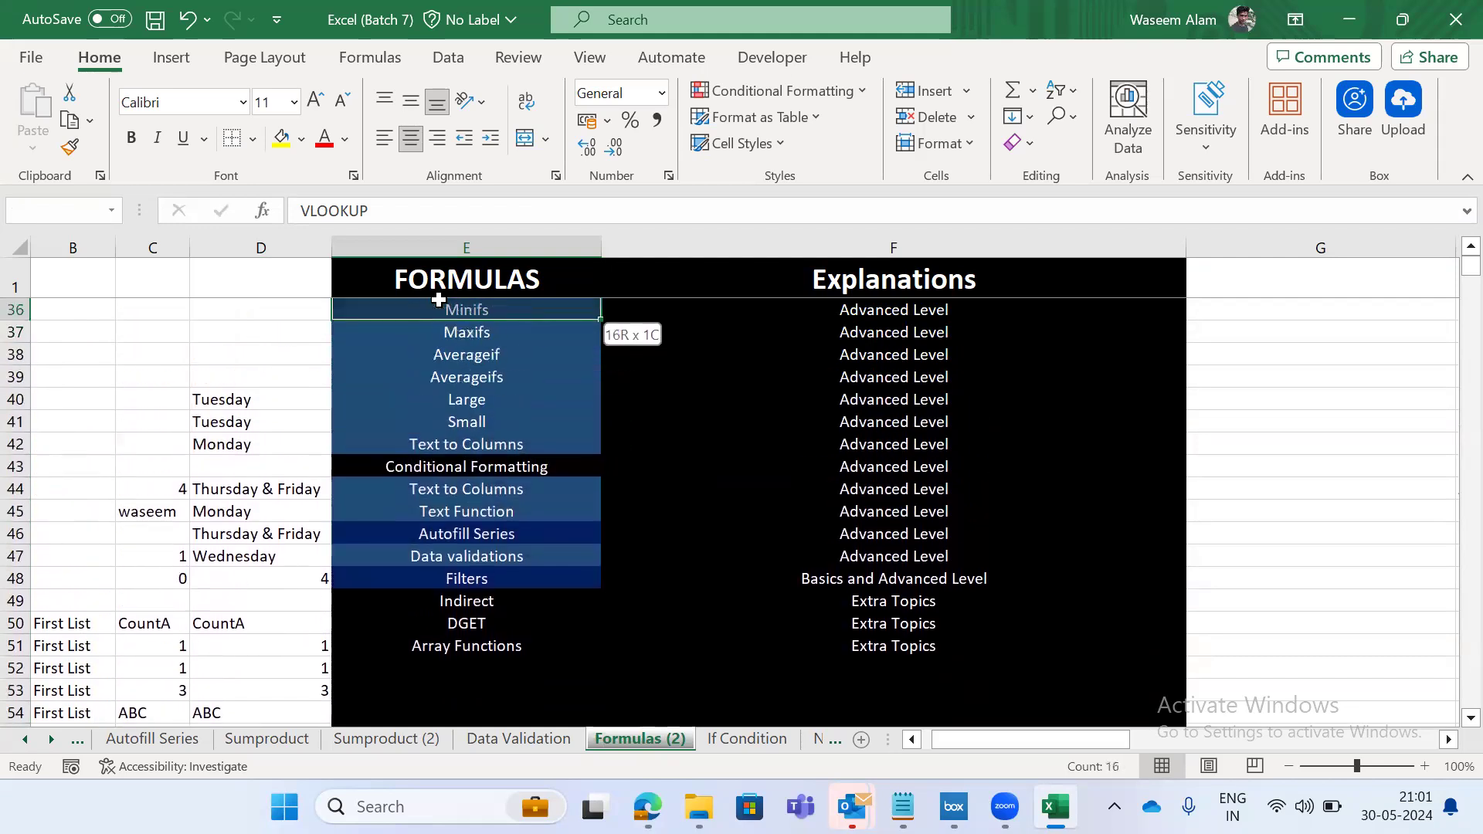
Extend the selection from VLOOKUP down again to the Array Functions entry in E51.
key("shift+Down")
key("shift+Down")
key("shift+Down")
key("shift+Down")
key("shift+Down")
key("shift+Down")
key("shift+Down")
key("shift+Down")
key("shift+Down")
key("shift+Down")
key("shift+Down")
key("shift+Down")
key("shift+Down")
key("shift+Down")
key("shift+Down")
key("shift+Down")
key("shift+Down")
key("shift+Down")
key("shift+Down")
key("shift+Down")
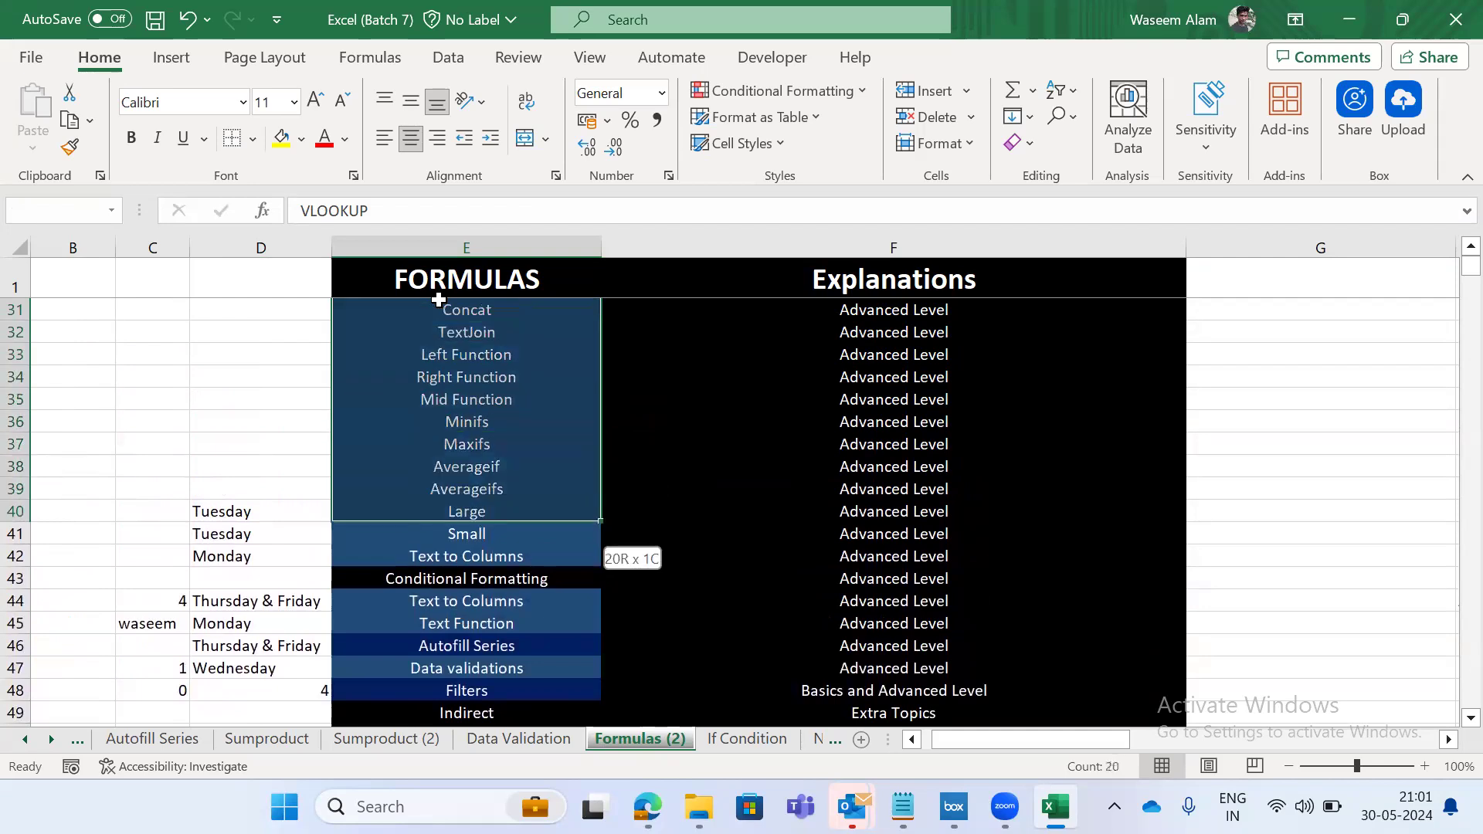
Shrink the selection that starts at VLOOKUP in E21 back up until it covers only E20:E21.
key("shift+Up")
key("shift+Up")
key("shift+Up")
key("shift+Up")
key("shift+Up")
key("shift+Up")
key("shift+Up")
key("shift+Up")
key("shift+Up")
key("shift+Up")
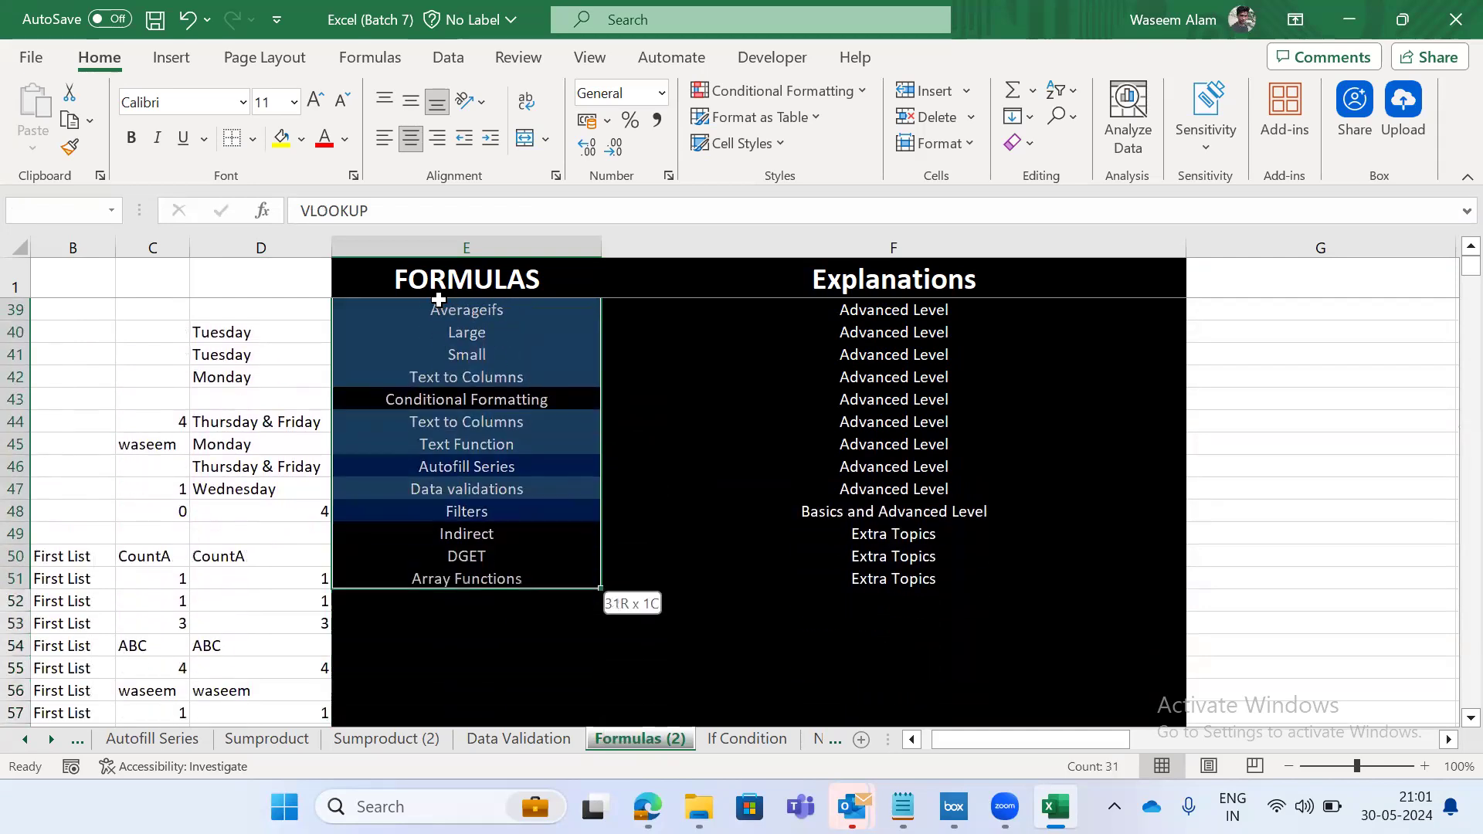
key("shift+Up")
key("shift+Up")
key("shift+Up")
key("shift+Up")
key("shift+Up")
key("shift+Up")
key("shift+Up")
key("shift+Up")
key("shift+Up")
key("shift+Up")
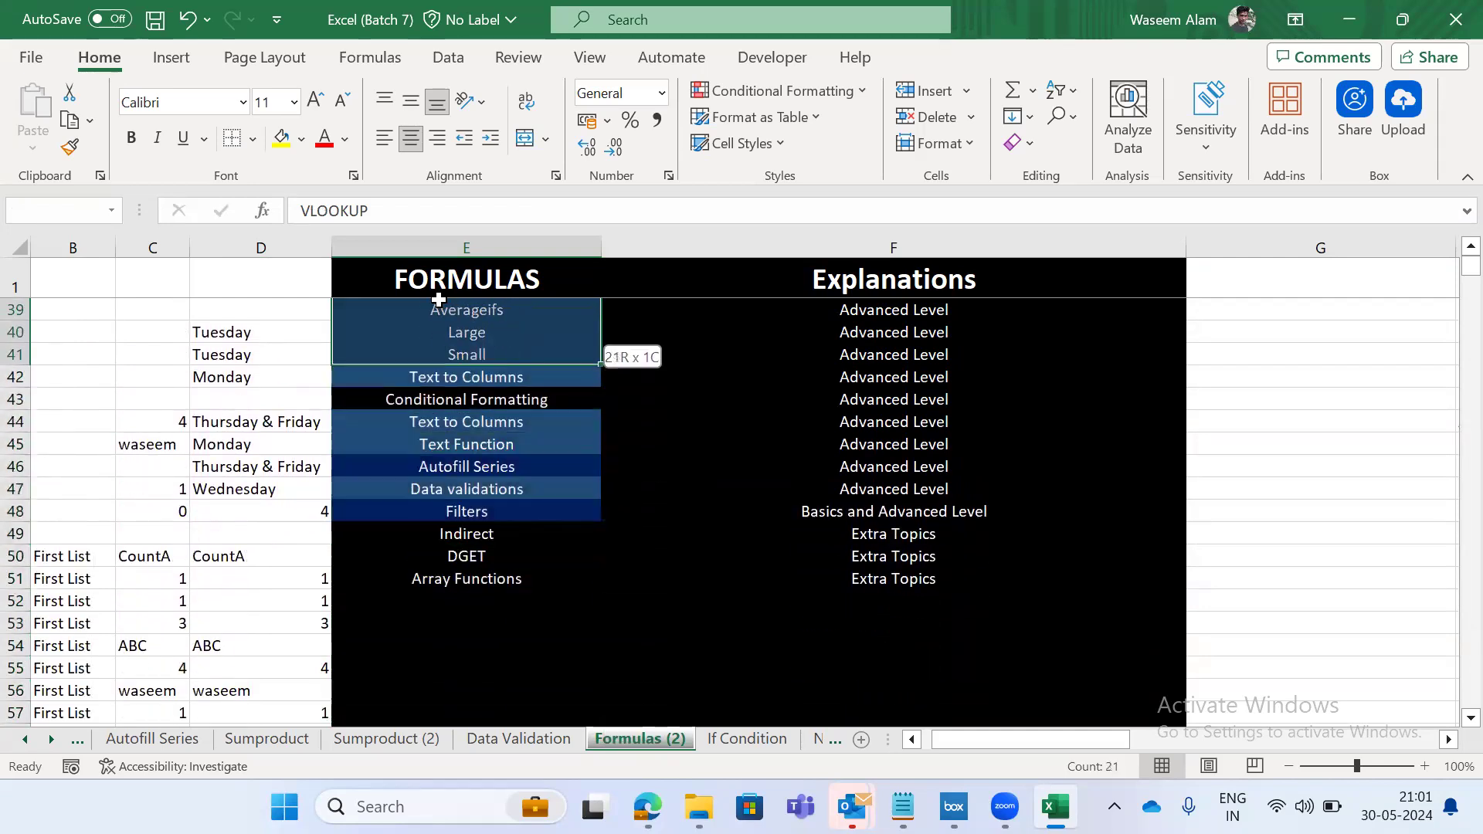
key("shift+Up")
key("shift+Up")
key("shift+Up")
key("shift+Up")
key("shift+Up")
key("shift+Up")
key("shift+Up")
key("shift+Up")
key("shift+Up")
key("shift+Up")
key("shift+Up")
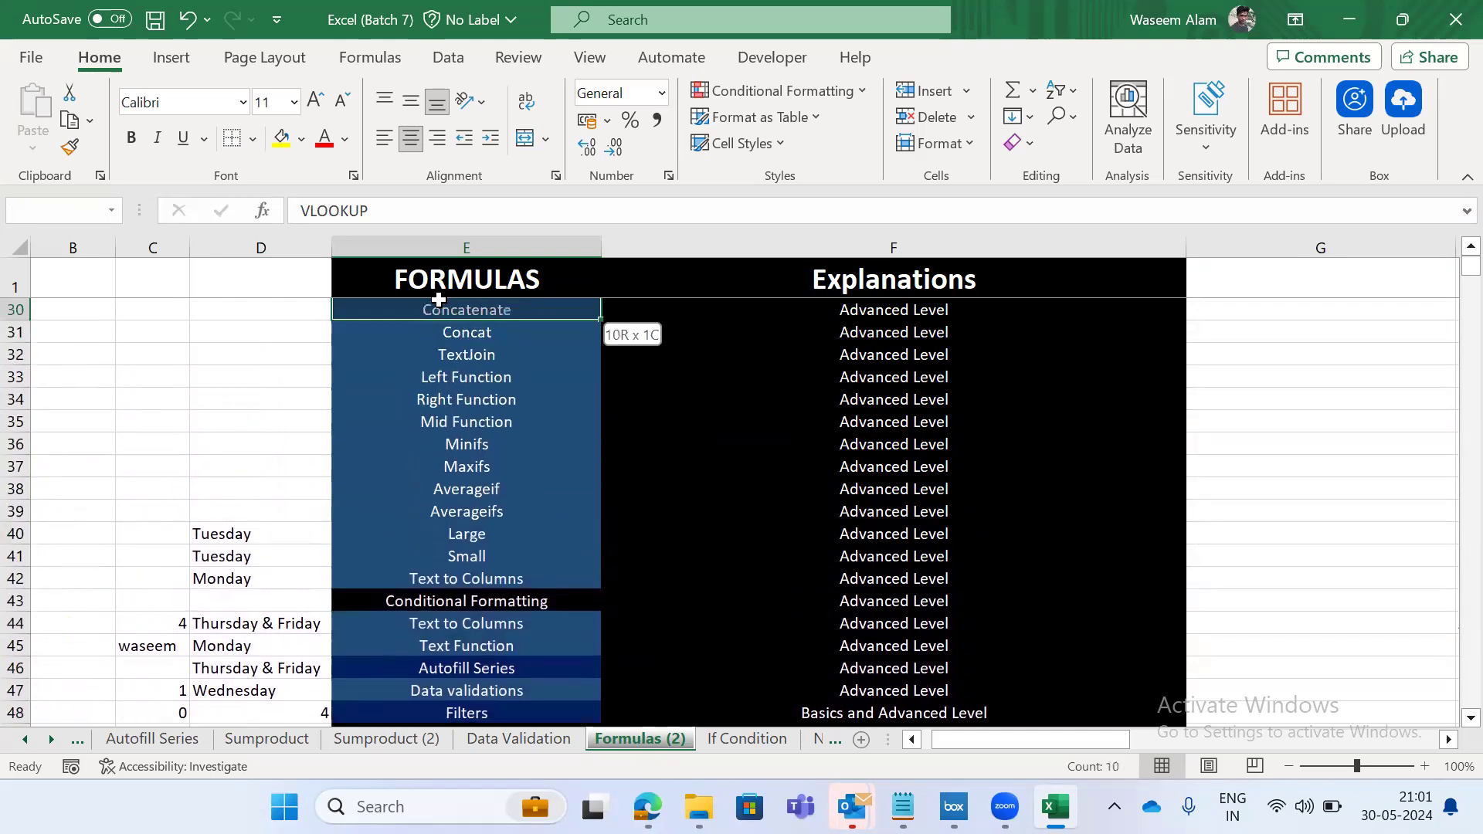
key("shift+Up")
key("shift+Up")
key("shift+Up")
key("shift+Up")
key("shift+Up")
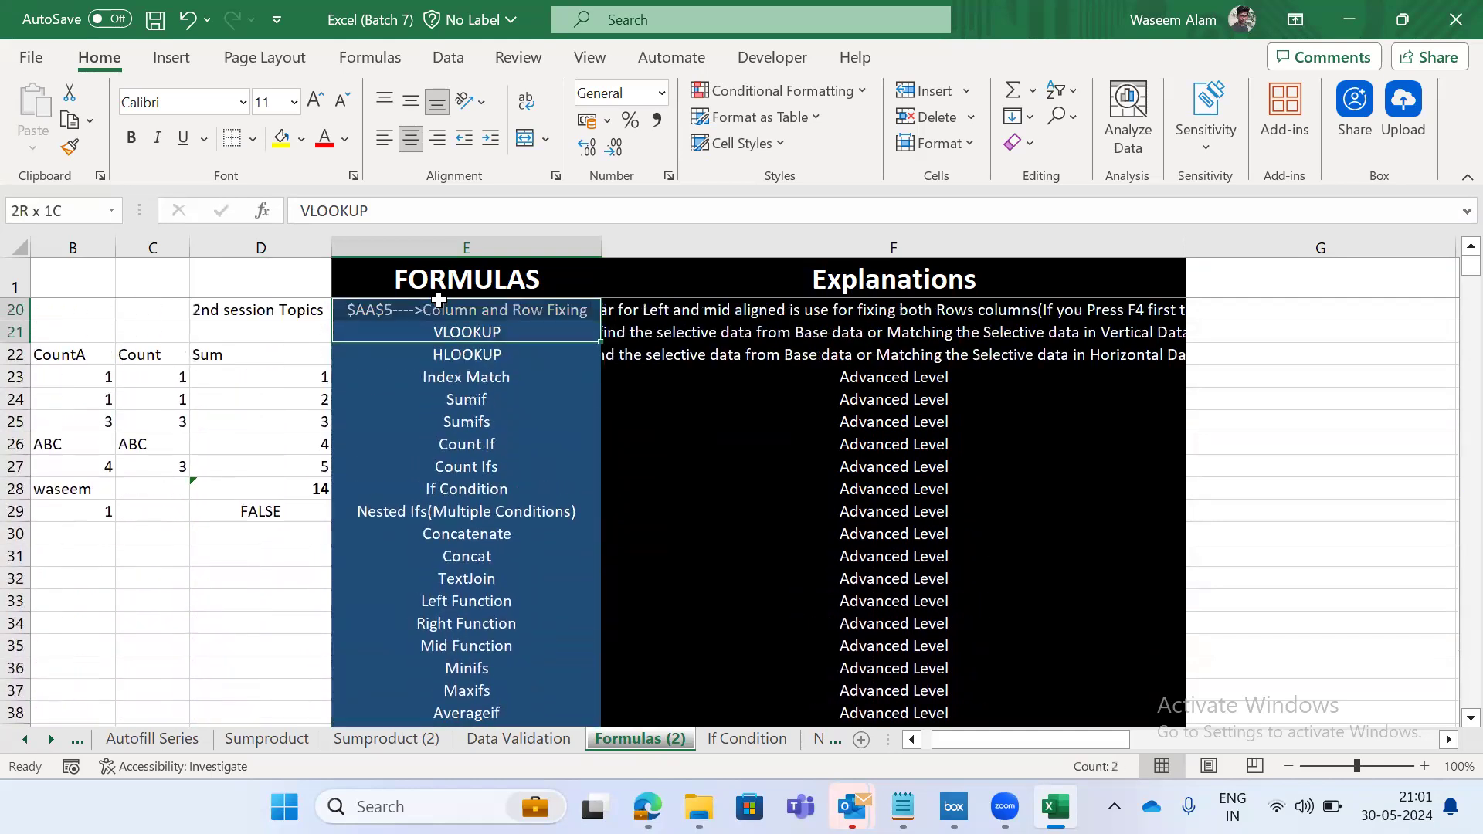
Go through the formula names in column E cell by cell, down past Right Function and back up the list.
key("Down")
key("Down")
key("Down")
key("Down")
key("Down")
key("Down")
key("Down")
key("Down")
key("Down")
key("Down")
key("Down")
key("Down")
key("Down")
key("Down")
key("Down")
key("Down")
key("Down")
key("Down")
key("Down")
key("Down")
key("Down")
key("Down")
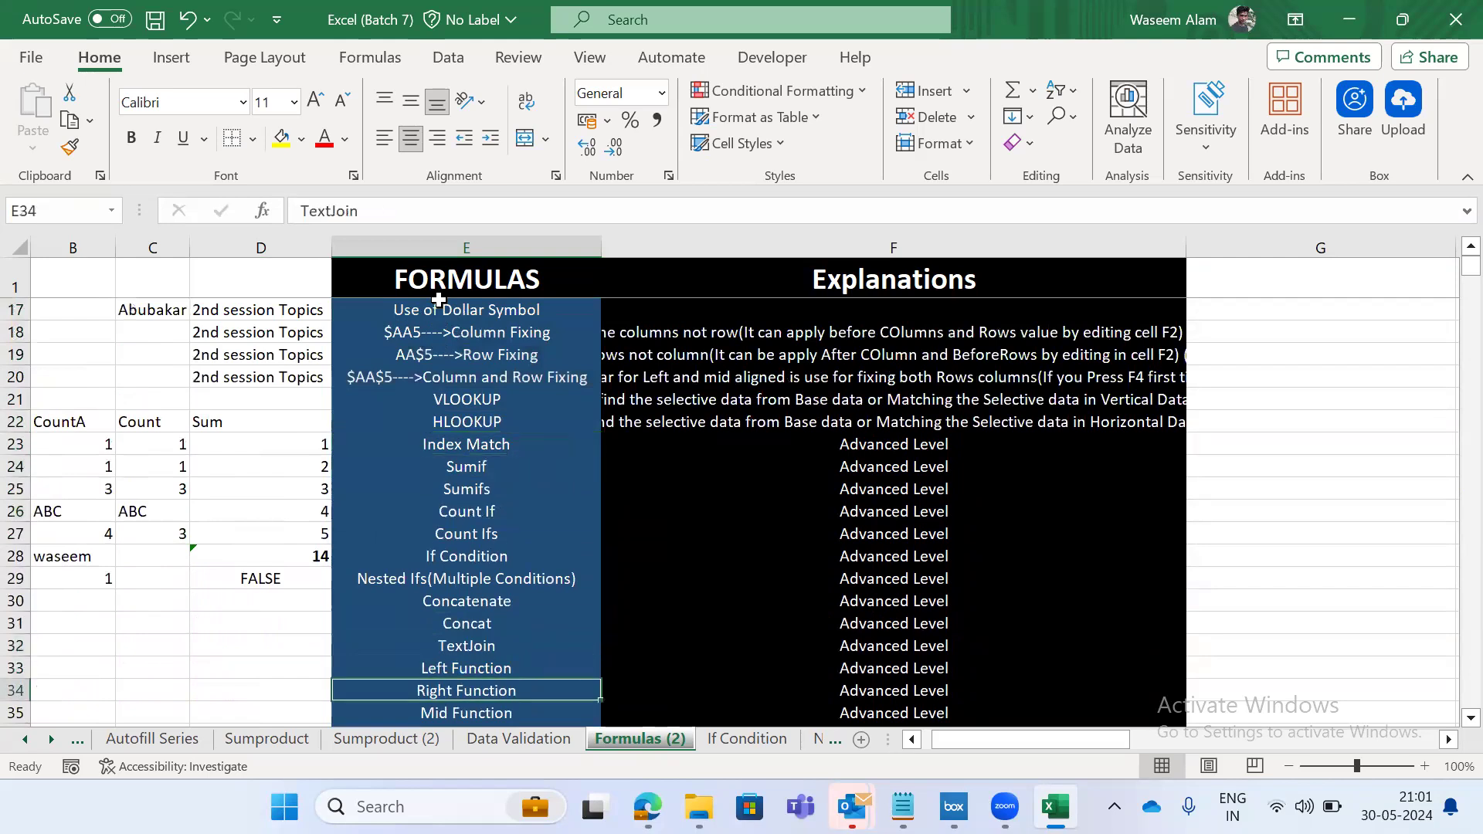
key("Down")
key("Down")
key("Down")
key("Down")
key("Down")
key("Down")
key("Down")
key("Down")
key("Up")
key("Up")
key("Up")
key("Up")
key("Up")
key("Up")
key("Up")
key("Up")
key("Up")
key("Up")
key("Up")
key("Up")
key("Up")
key("Up")
key("Up")
key("Up")
key("Up")
key("Up")
key("Up")
key("Up")
key("Up")
key("Up")
Select the entire row 46 containing the Autofill Series entry.
key("Down")
key("Down")
key("Down")
key("Down")
key("shift+space")
key("ctrl+minus")
key("Escape")
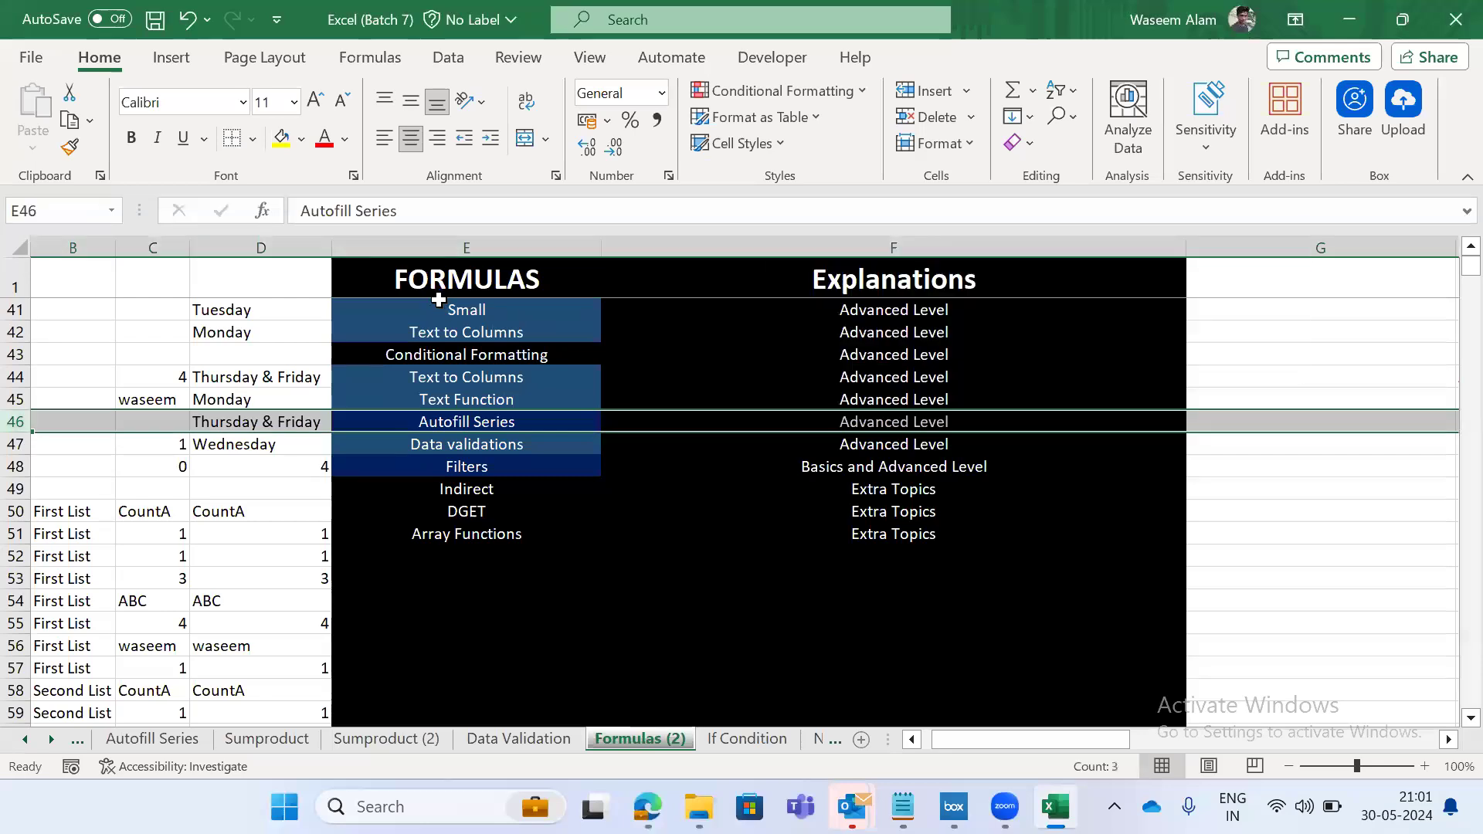
Try selecting the entire row 49 of the Indirect entry.
key("Down")
key("Down")
key("Up")
key("Down")
key("Down")
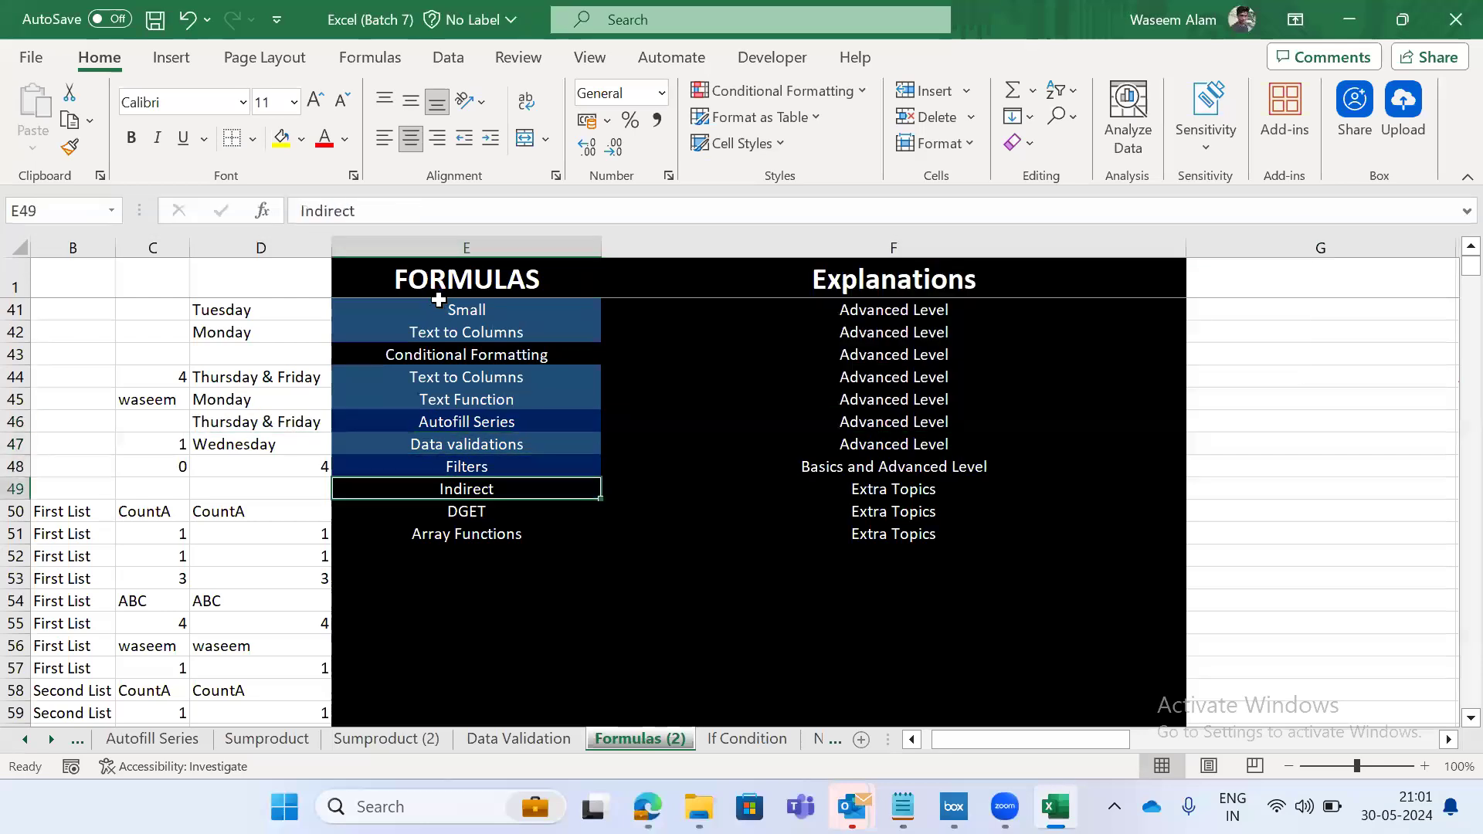
key("shift+space")
key("ctrl+minus")
key("Escape")
key("Left")
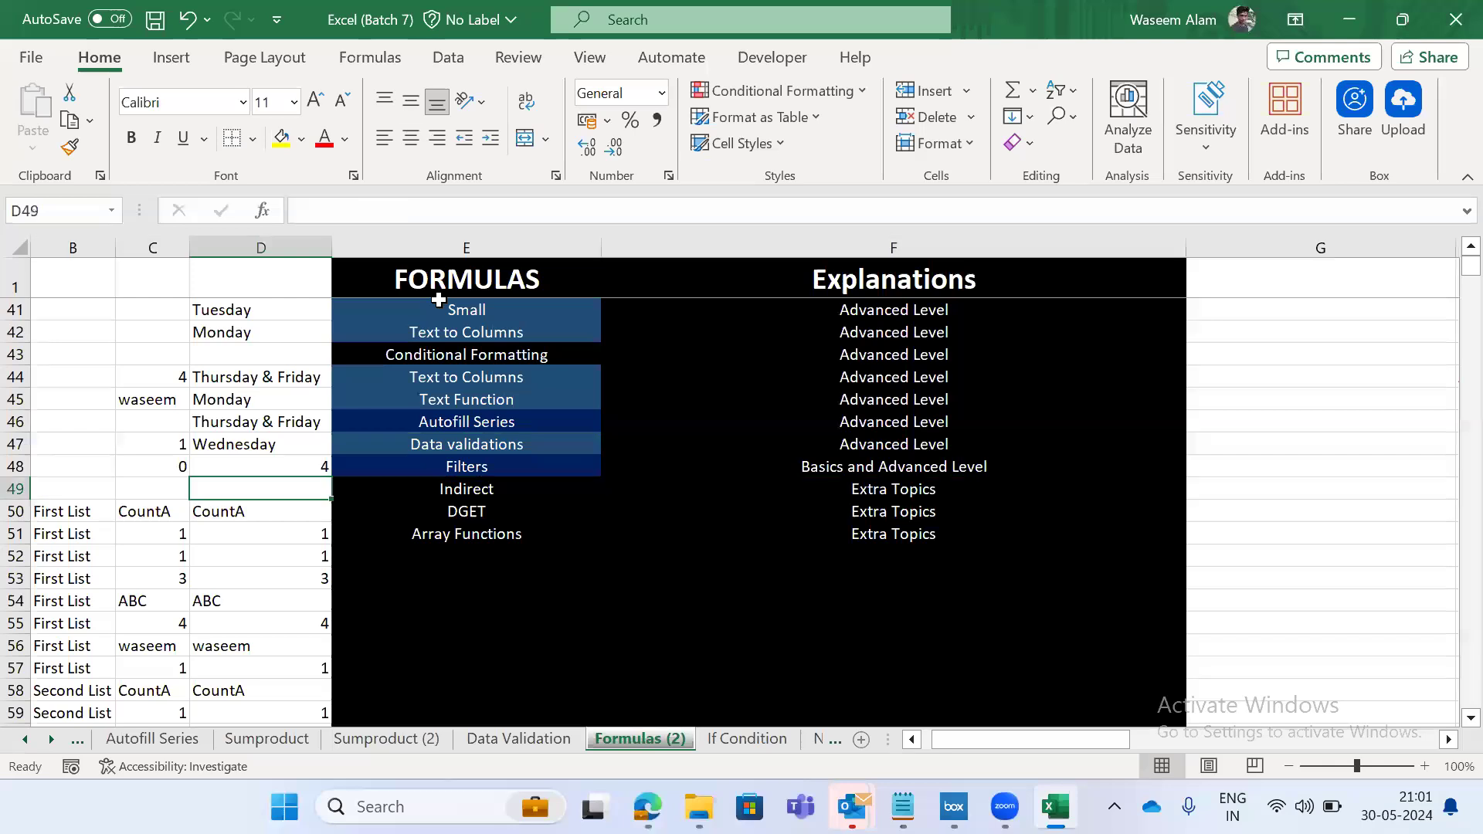
Copy the Indirect, DGET and Array Functions entries with their explanations from E49:F51 to one row lower, starting at E50.
key("Right")
key("Down")
key("Down")
key("Up")
key("Up")
key("shift+Right")
key("shift+Down")
key("shift+Down")
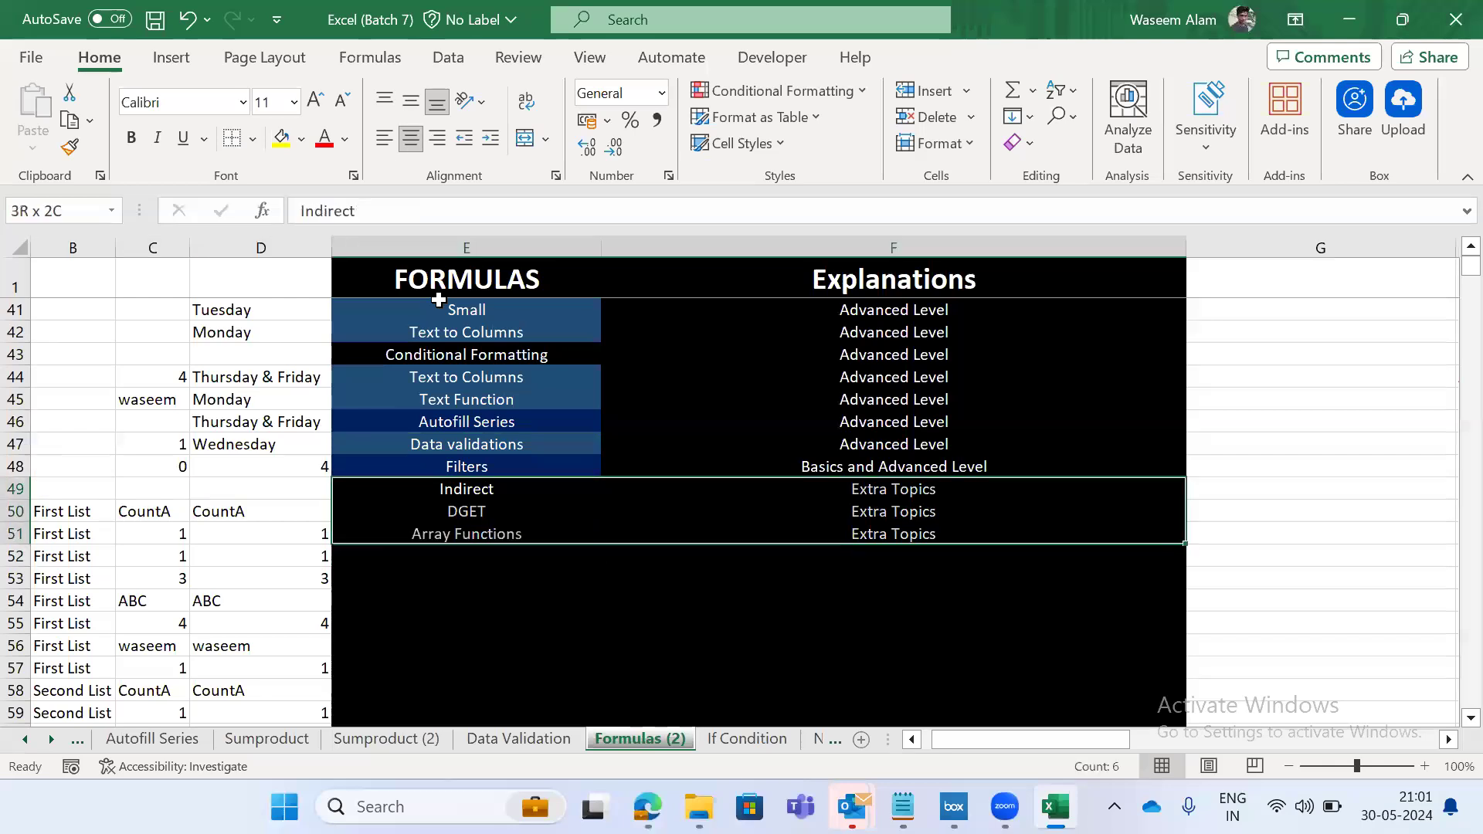
key("ctrl+c")
key("Down")
key("ctrl+v")
Replace the text in E49 with Sumproduct.
key("Up")
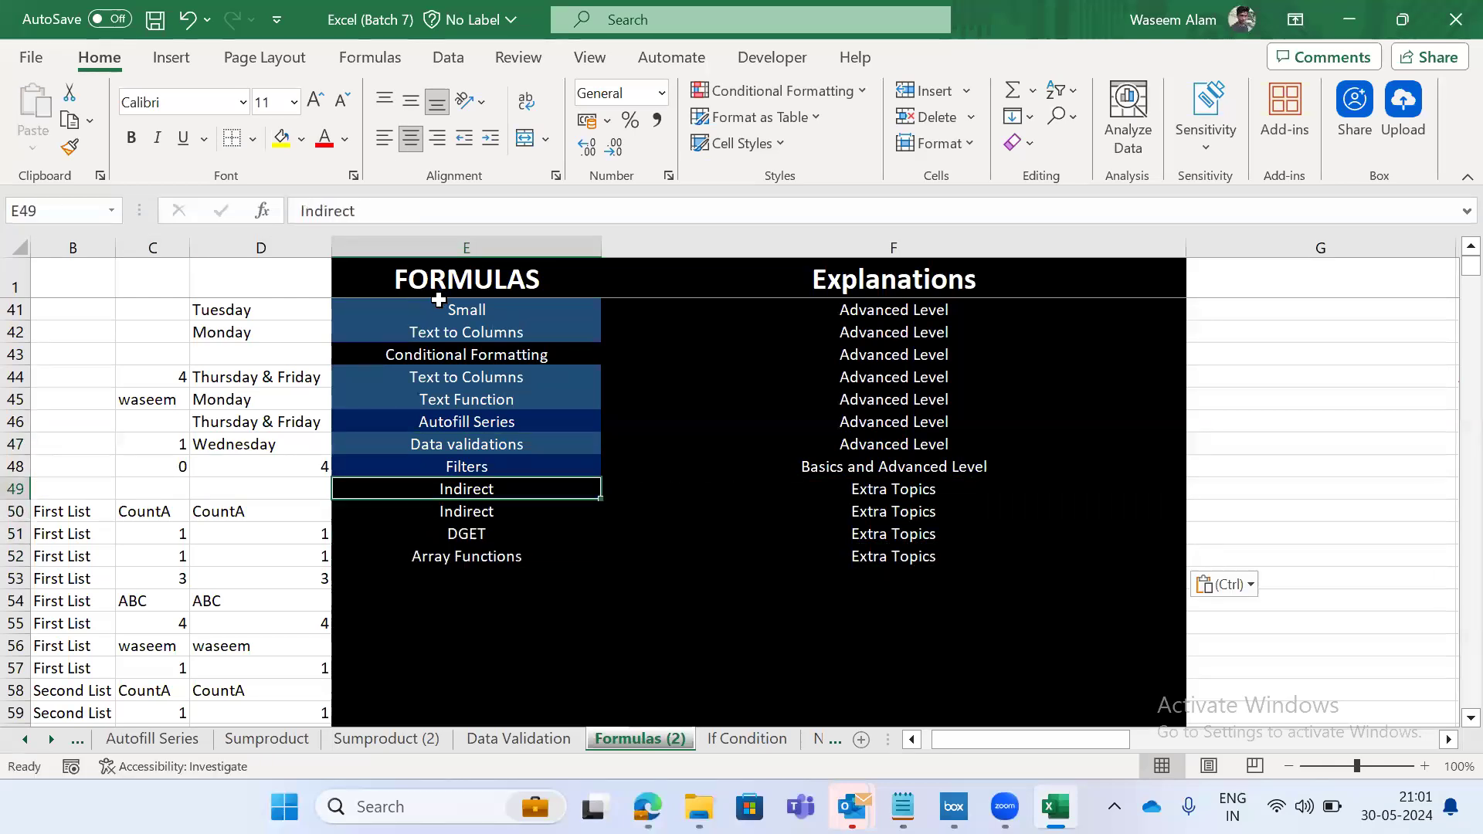
type("Sumprod")
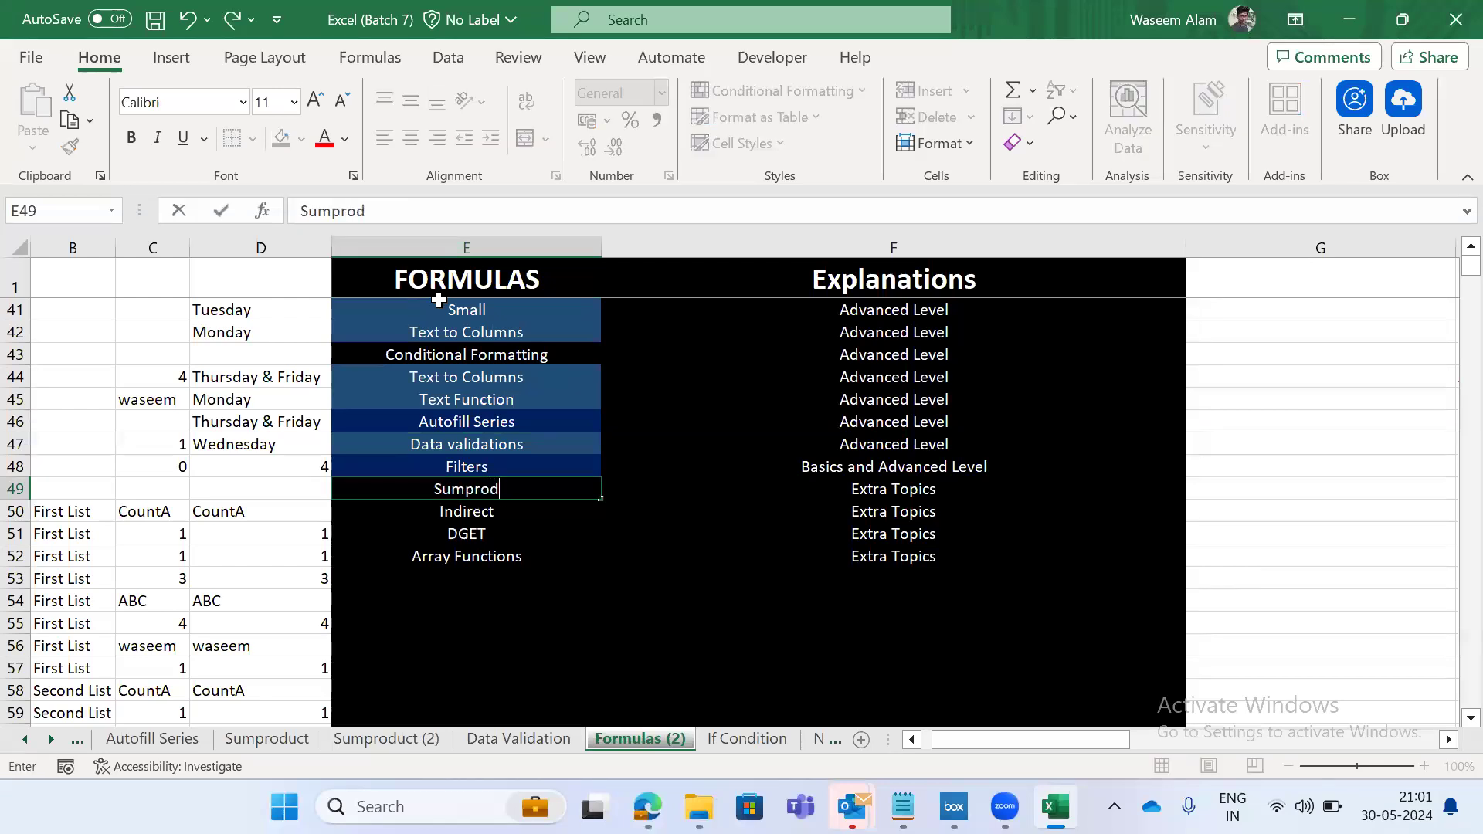
type("uct")
key("ctrl+Return")
Copy only the cell format of Data validations in E47 onto the Sumproduct cell E49 with Paste Special Formats.
key("Up")
key("Right")
key("Left")
key("Up")
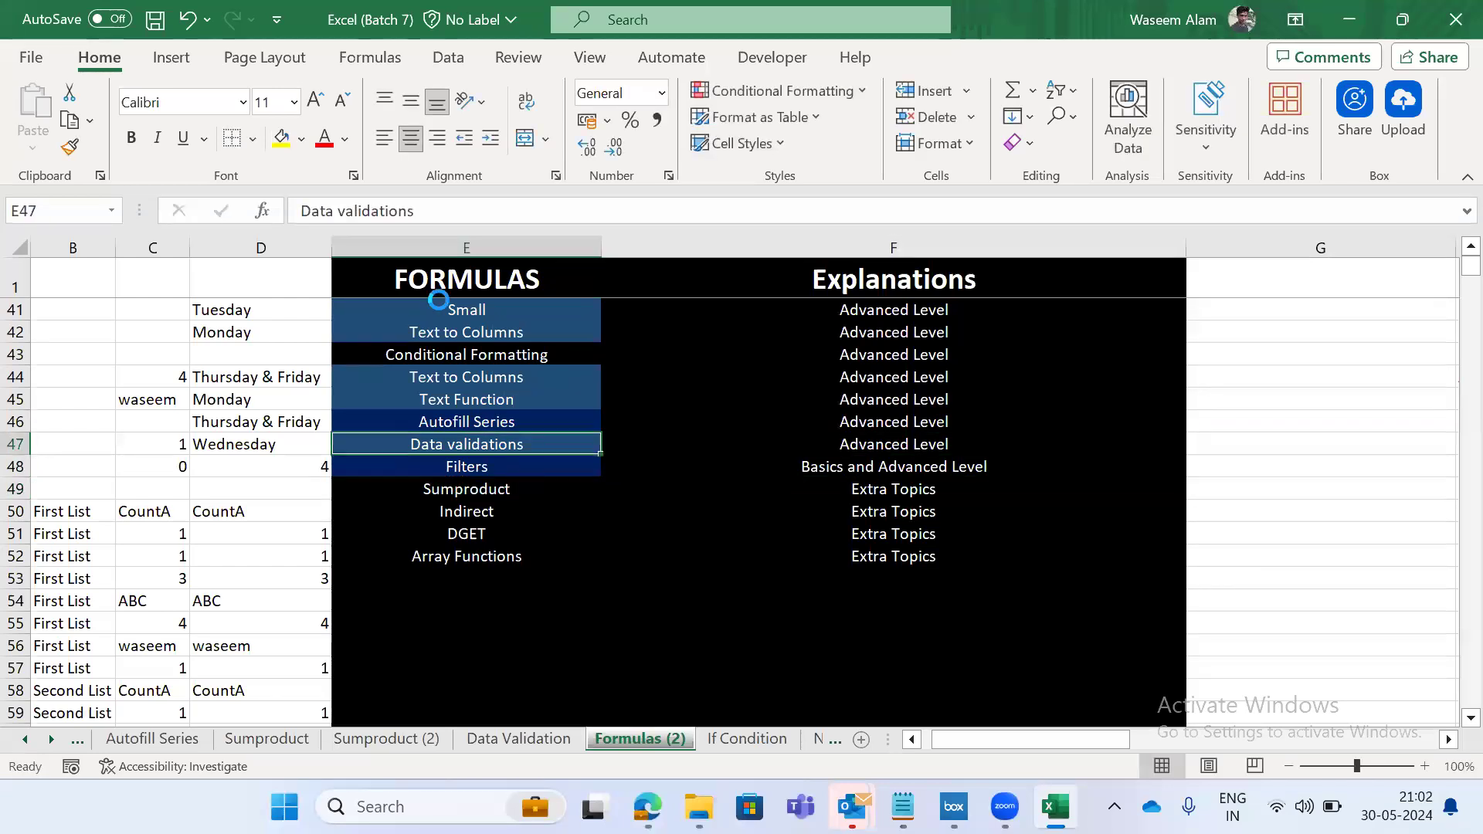
key("ctrl+c")
key("Down")
key("Down")
key("Up")
key("Down")
key("ctrl+alt+v")
key("t")
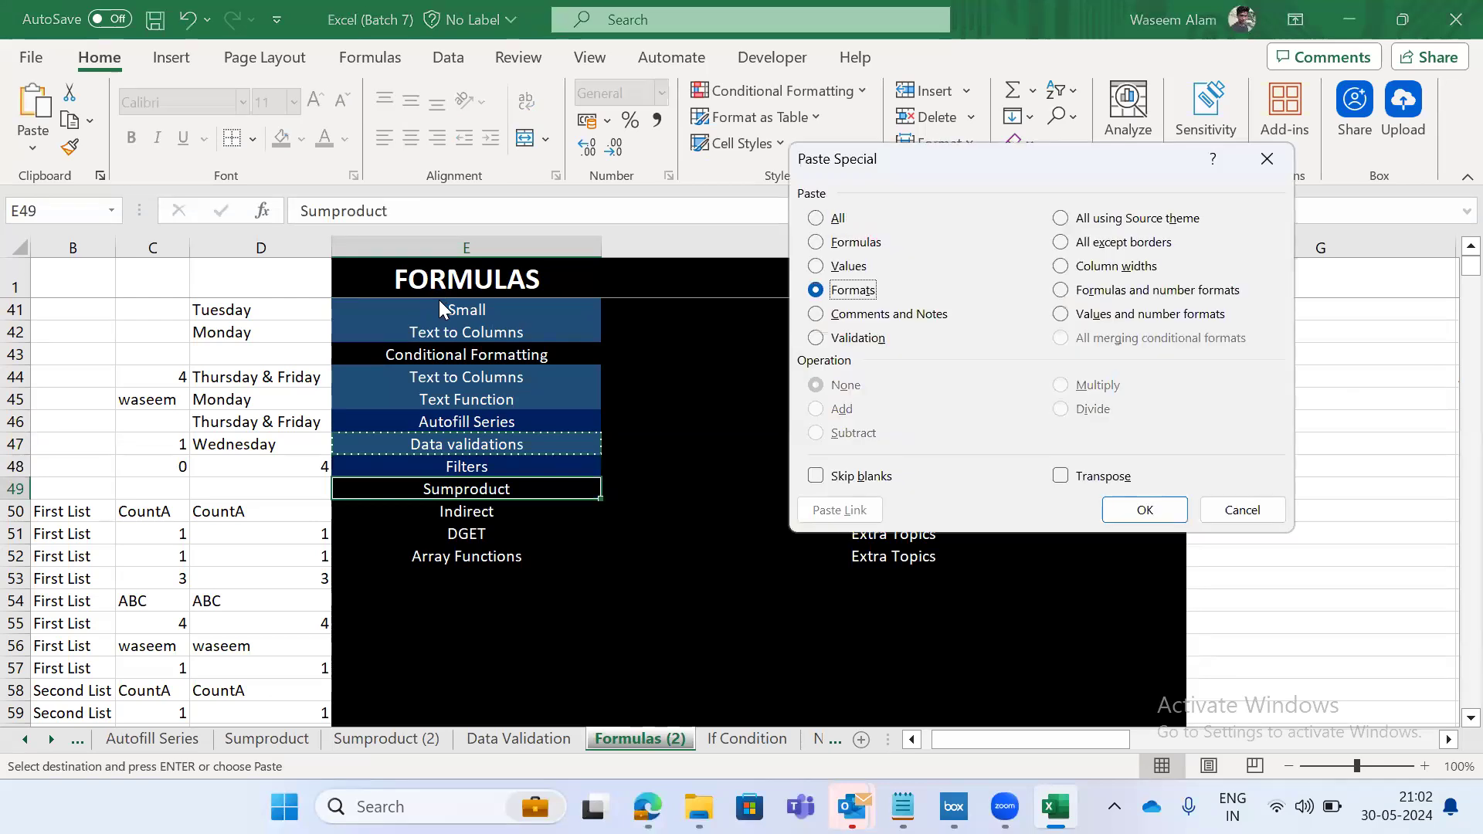
key("Return")
key("Escape")
Apply the formats of the Indirect row E50:F50 to the formula list and explanations above it, using Paste Special Formats.
key("Down")
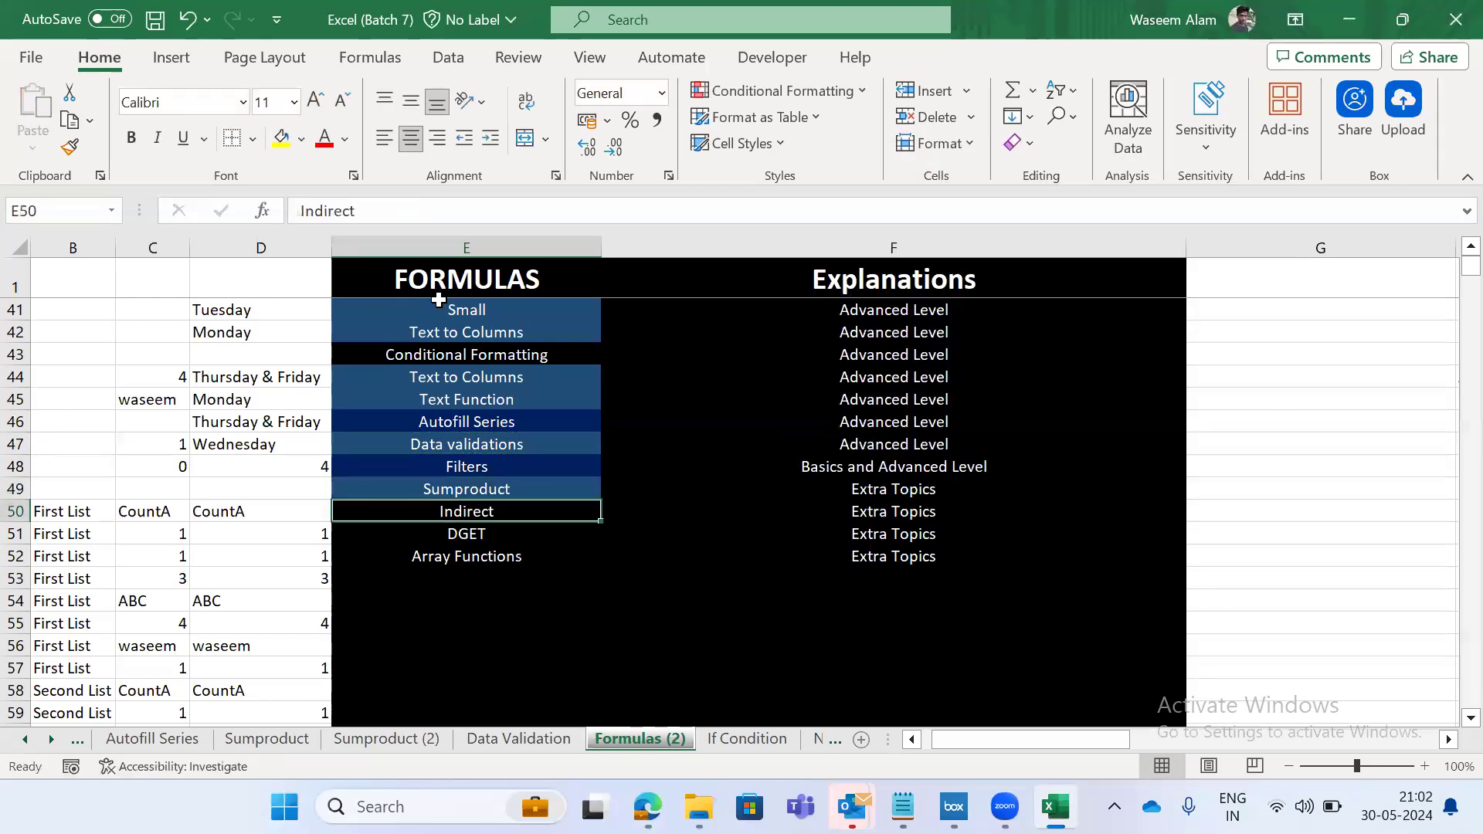
key("shift+Right")
key("ctrl+c")
key("ctrl+shift+Up")
key("ctrl+alt+v")
key("t")
key("Return")
Try filling the formula names from Sum to Max in E2:E8 with the darker orange theme color.
key("ctrl+Up")
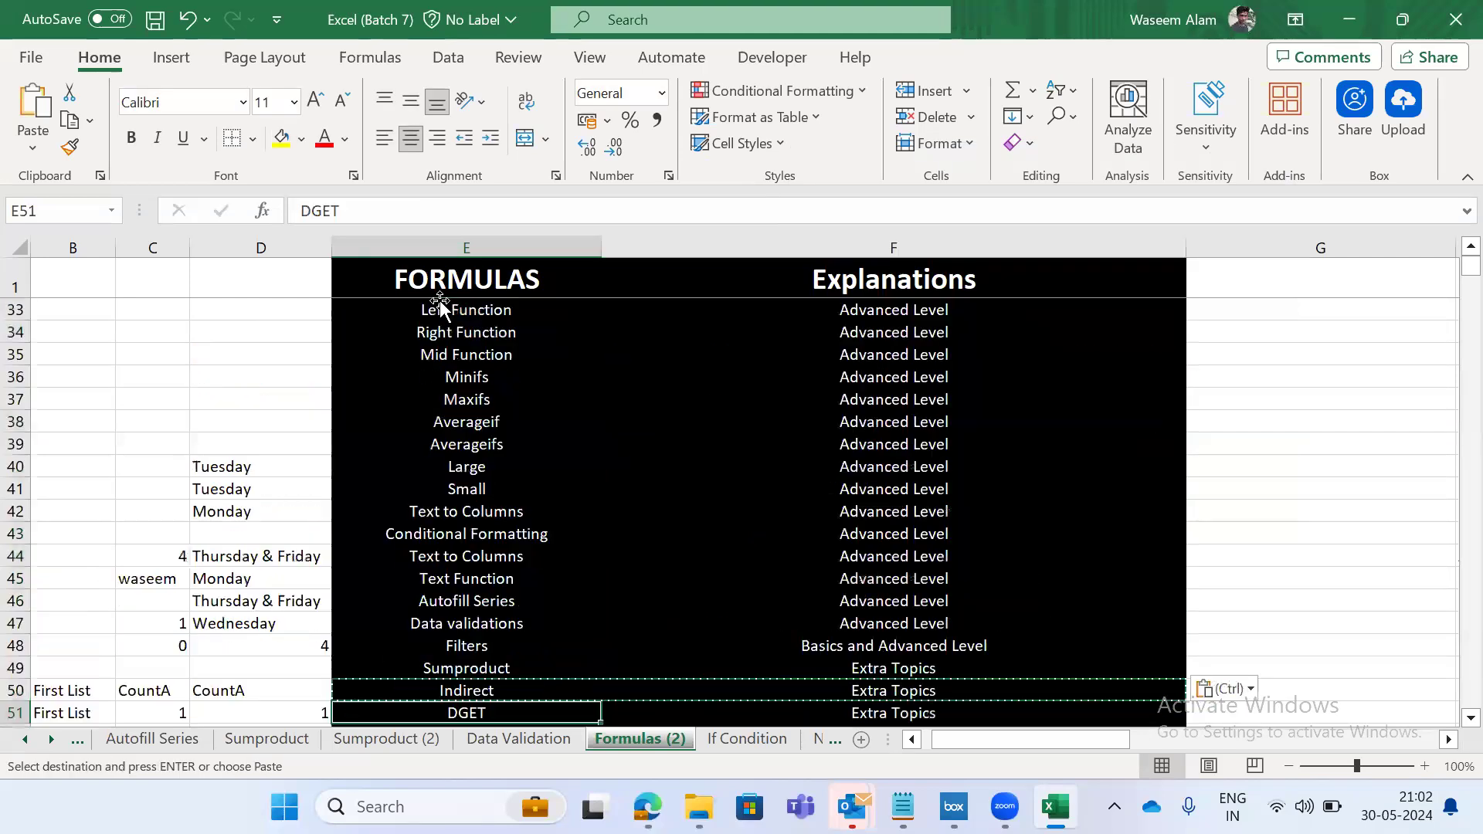
key("Down")
key("Right")
key("Left")
key("shift+Down")
key("shift+Down")
key("shift+Down")
key("shift+Down")
key("shift+Down")
key("shift+Down")
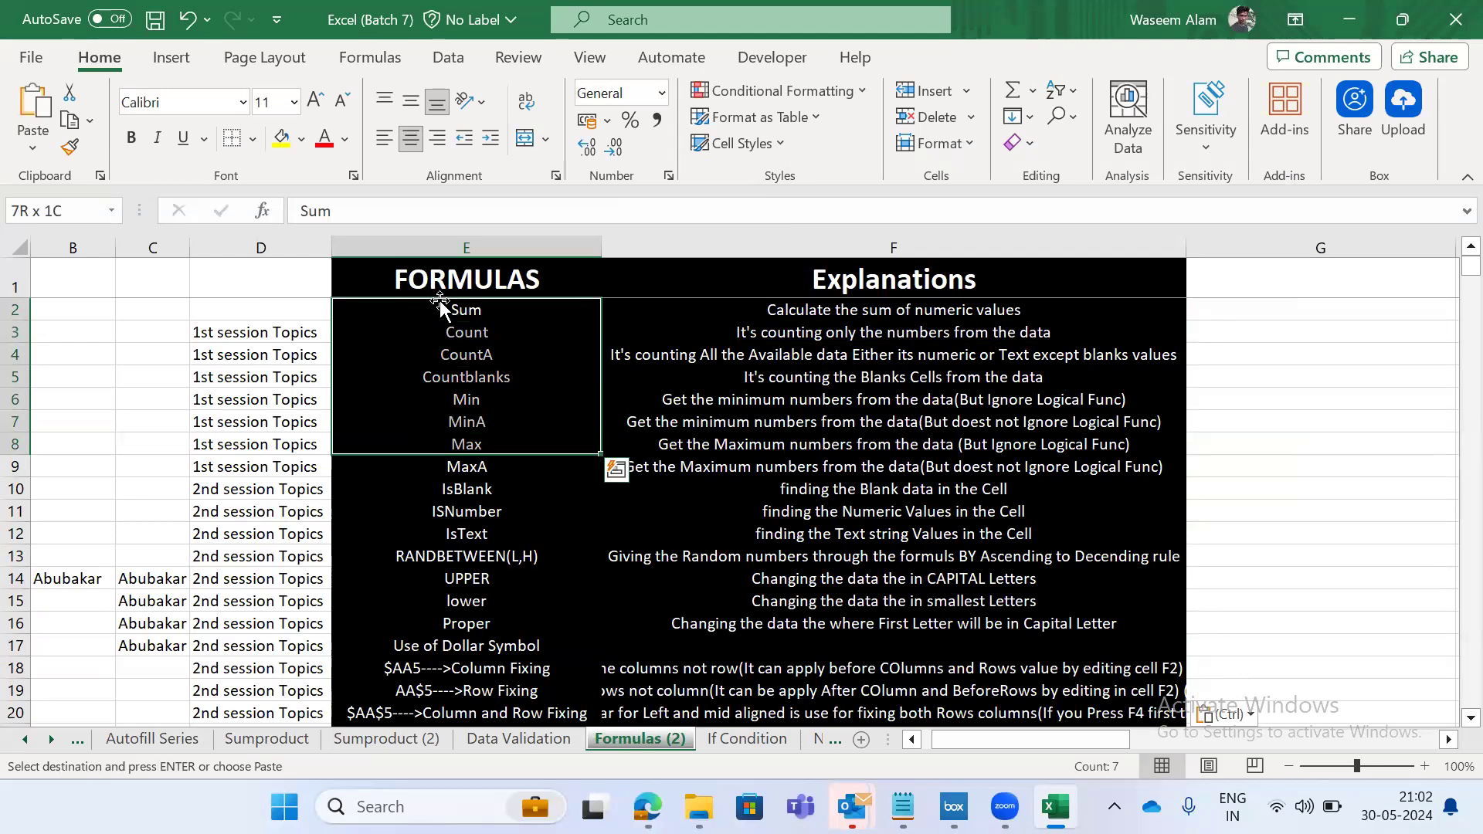
left_click(302, 139)
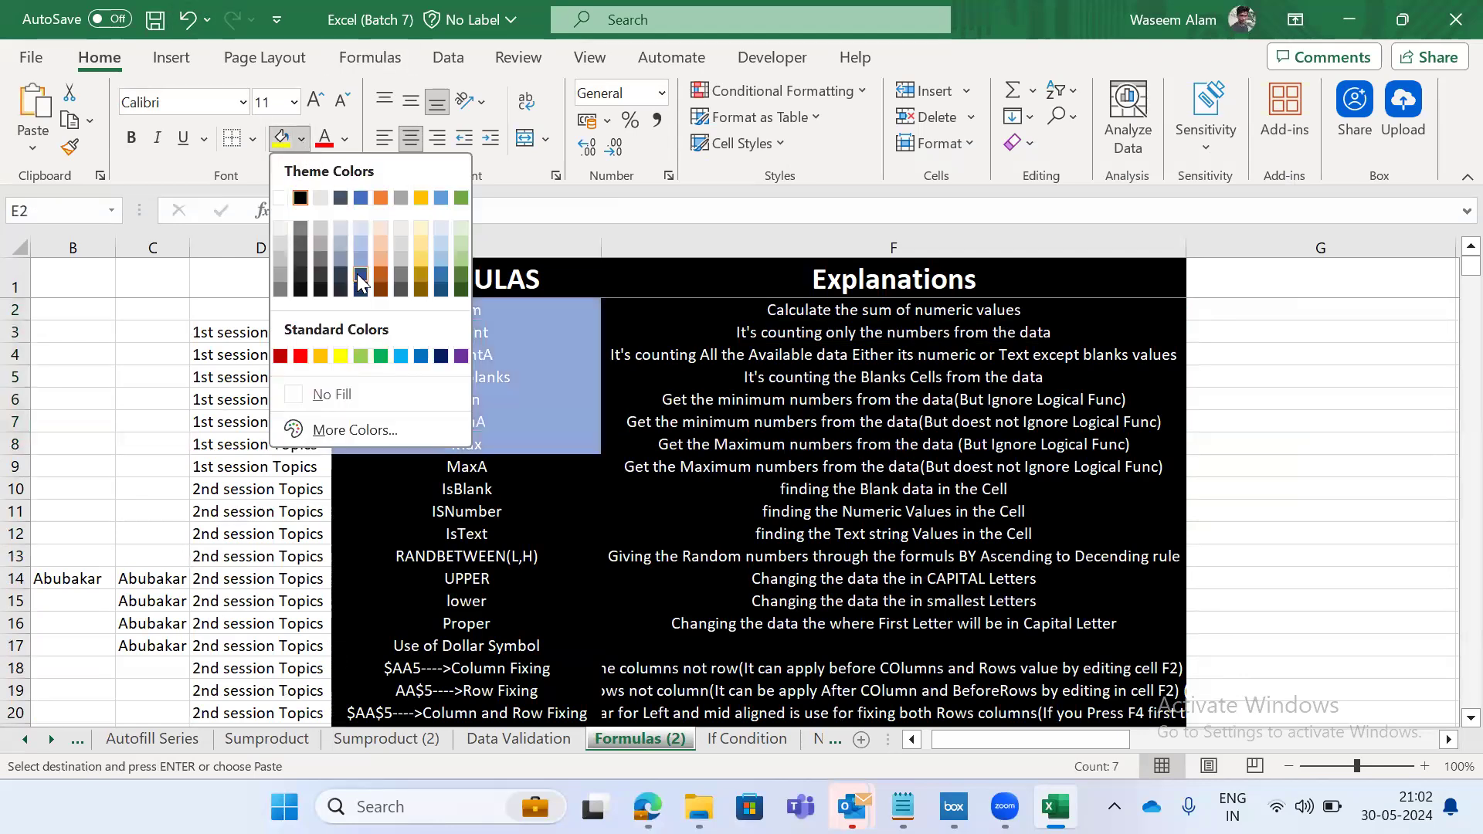
left_click(380, 275)
Undo the orange fill on the formula names in E2:E8.
key("Down")
key("Down")
key("Down")
key("Down")
key("Down")
key("Down")
key("Down")
key("shift+Down")
key("shift+Down")
key("shift+Down")
key("shift+Down")
key("Up")
key("ctrl+z")
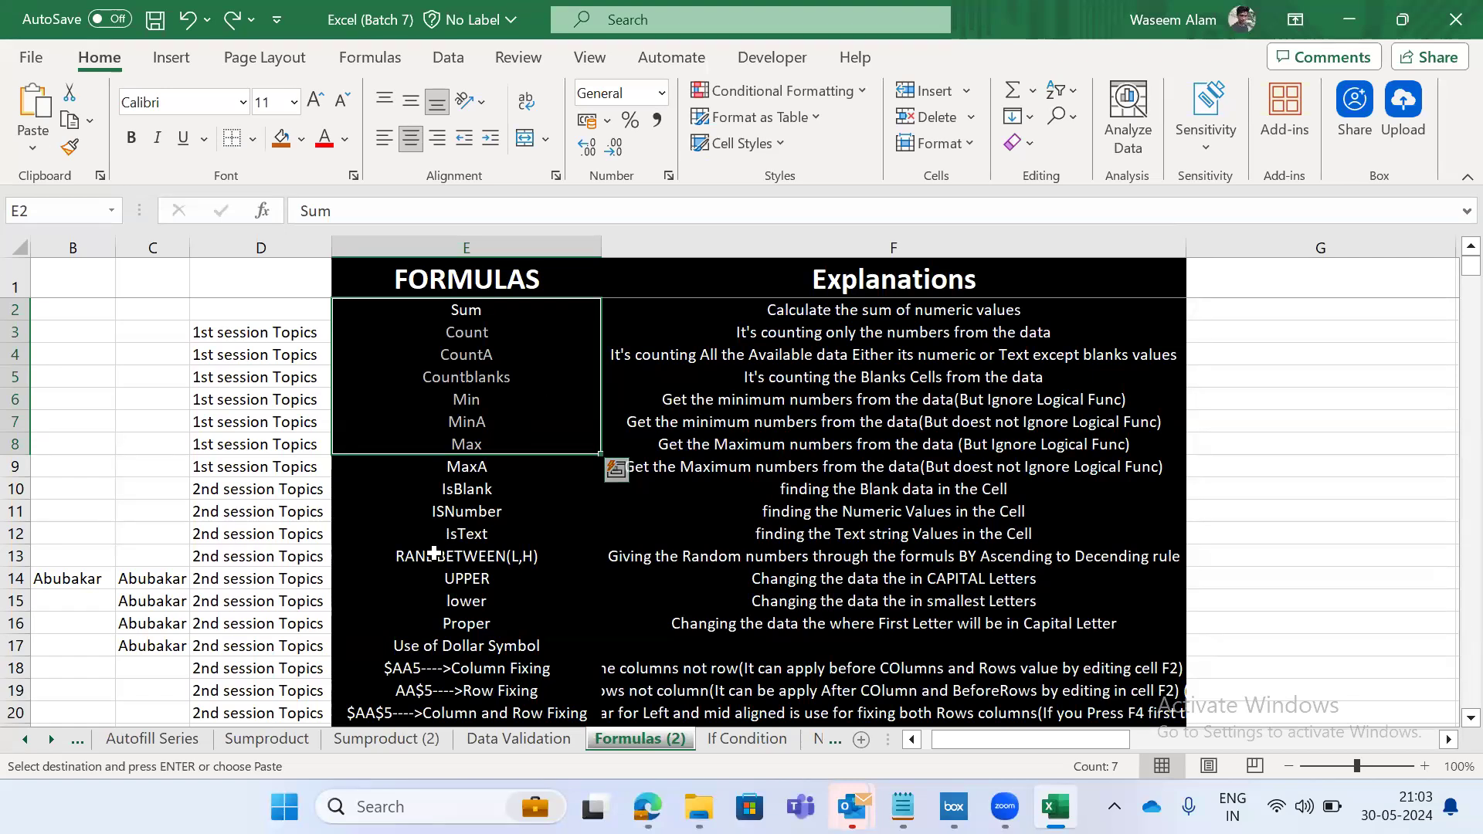
key("alt+Tab")
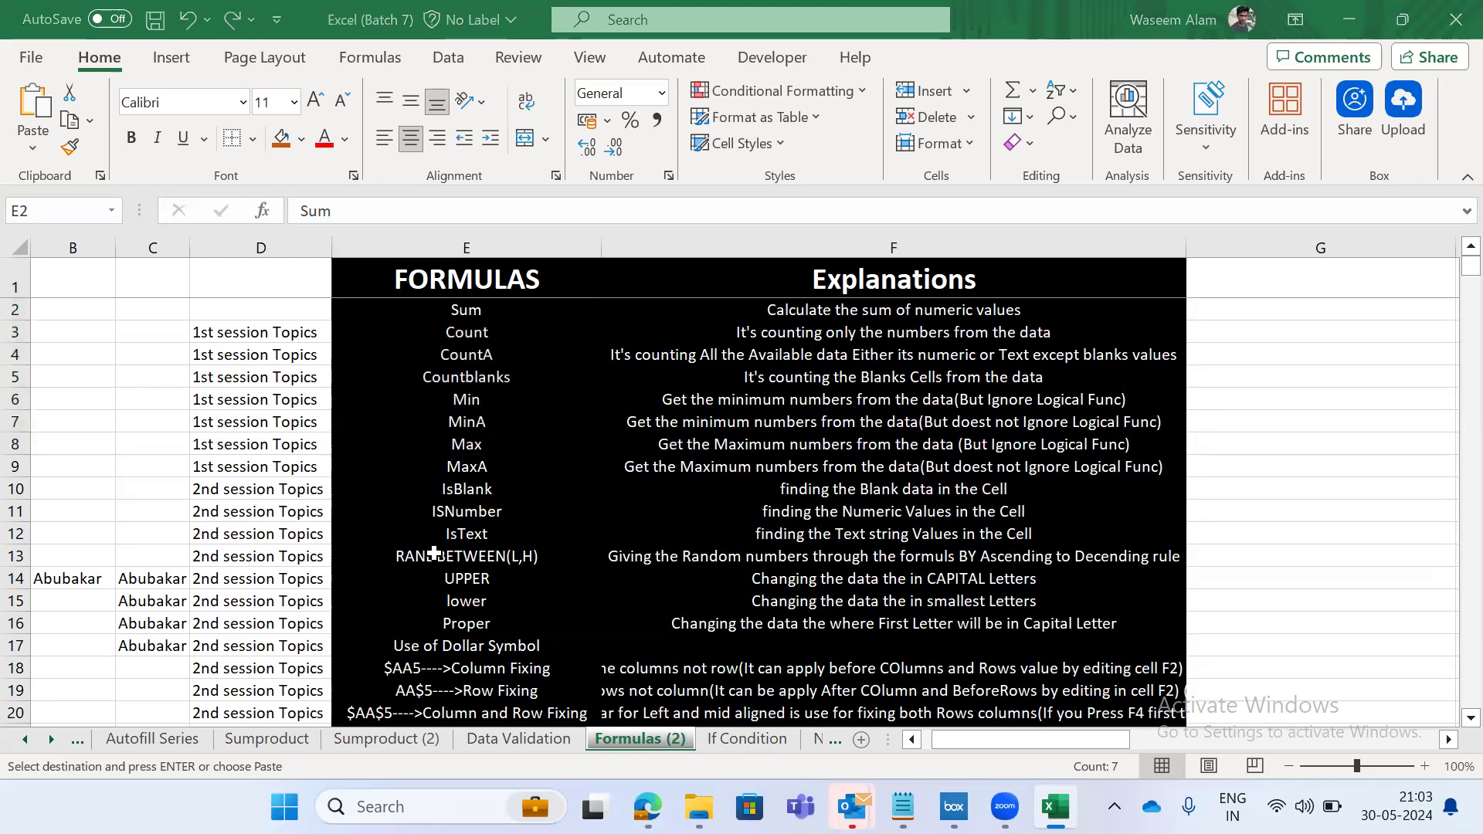